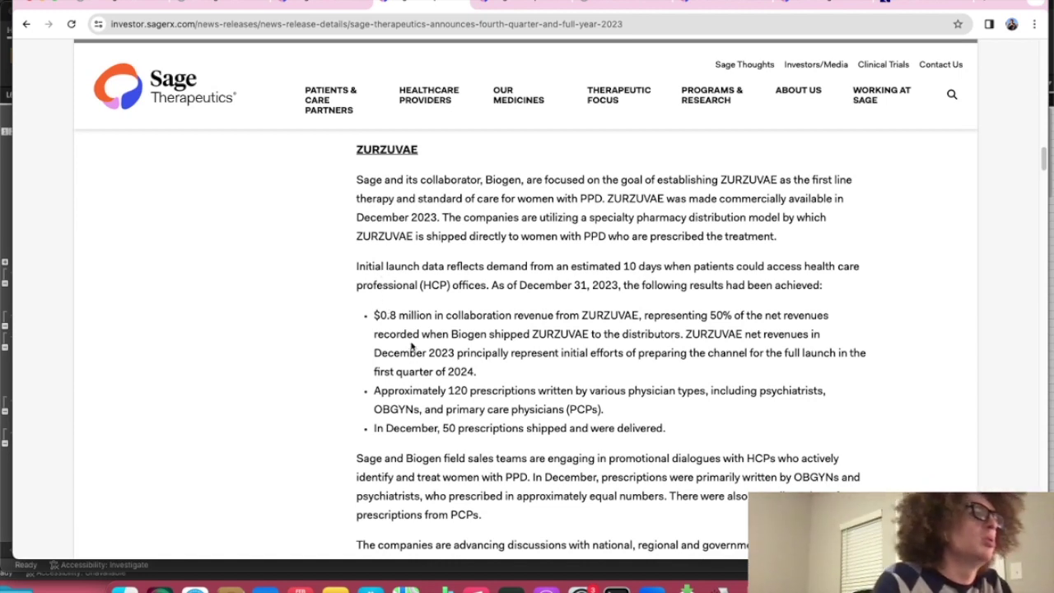
Step: Examine the prescription and delivery figures in the ZURZUVAE section of the Sage Therapeutics results release
left_click_drag(448, 390, 497, 396)
left_click(502, 400)
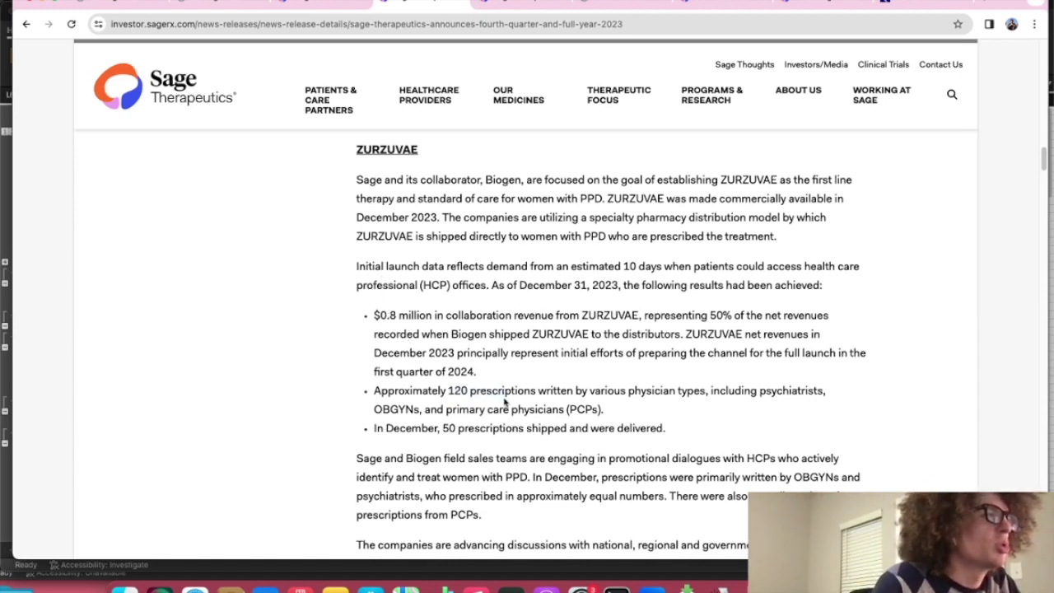
left_click_drag(445, 429, 657, 444)
left_click(656, 445)
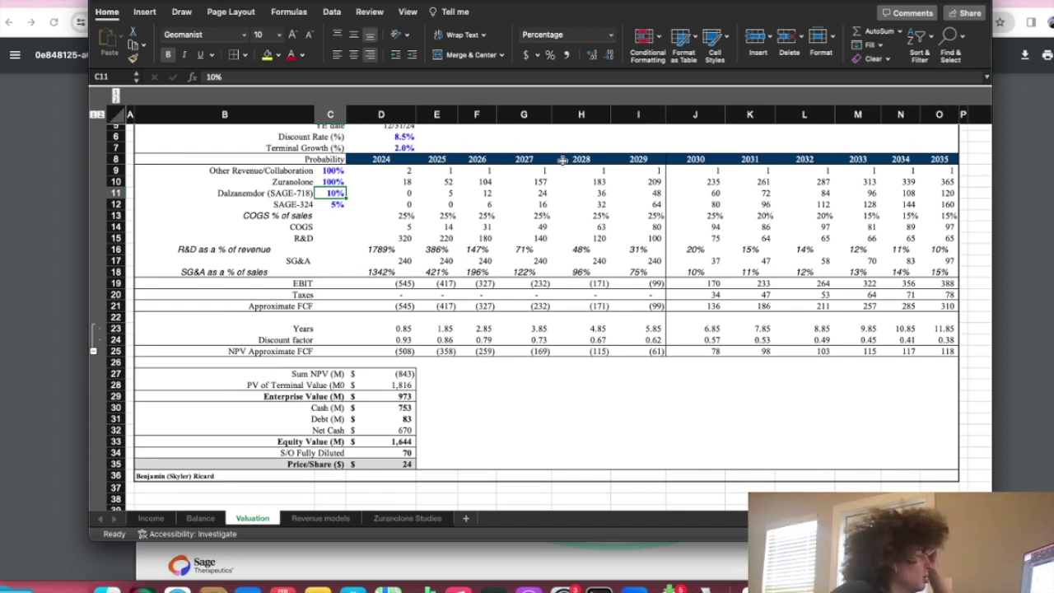
Step: Set the Dalzanemdor (SAGE-718) probability in the Valuation sheet to 25%
key("Up")
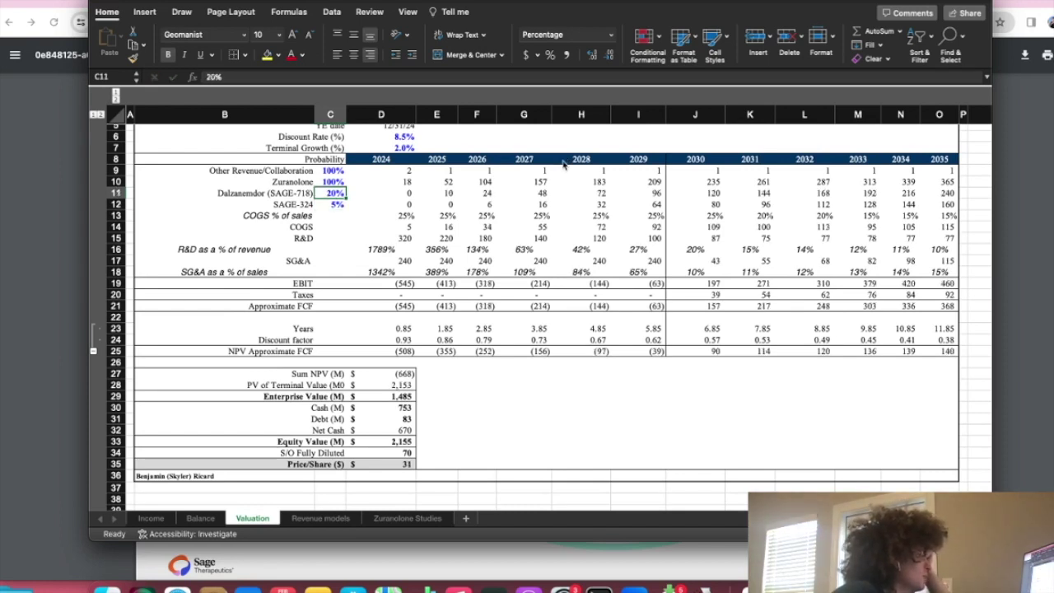
type("25")
key("Return")
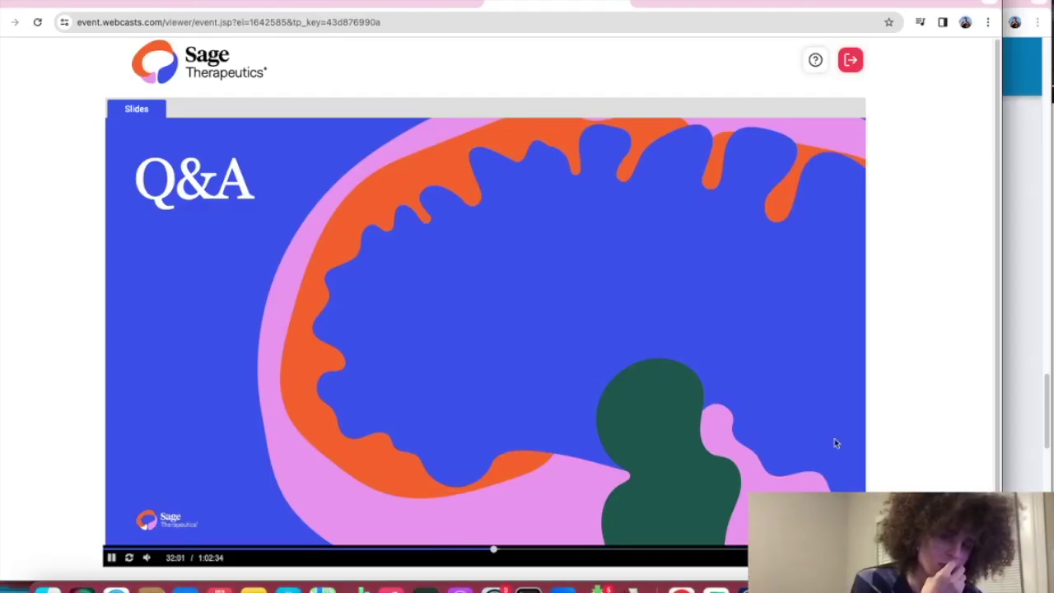
Step: Pause the Sage earnings webcast during the Q&A and check the 120 Rx note in the revenue model
left_click(111, 557)
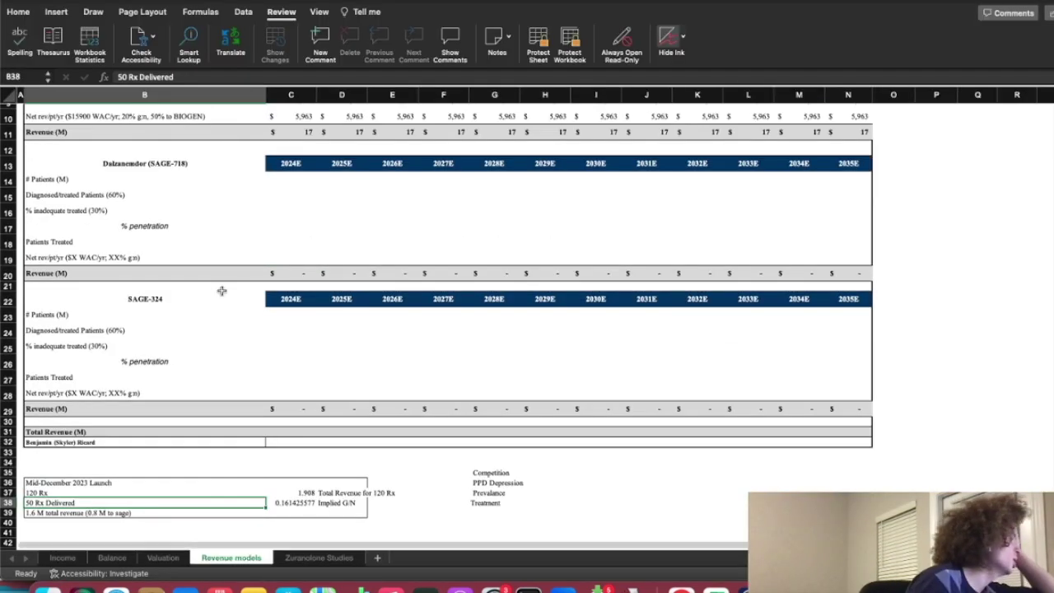
left_click(87, 492)
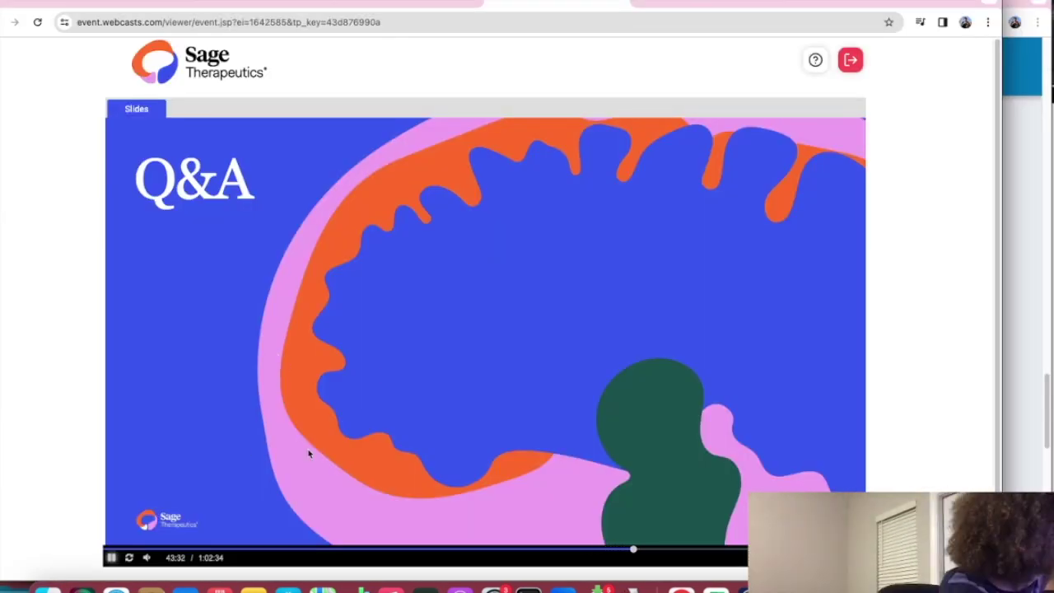
left_click(104, 558)
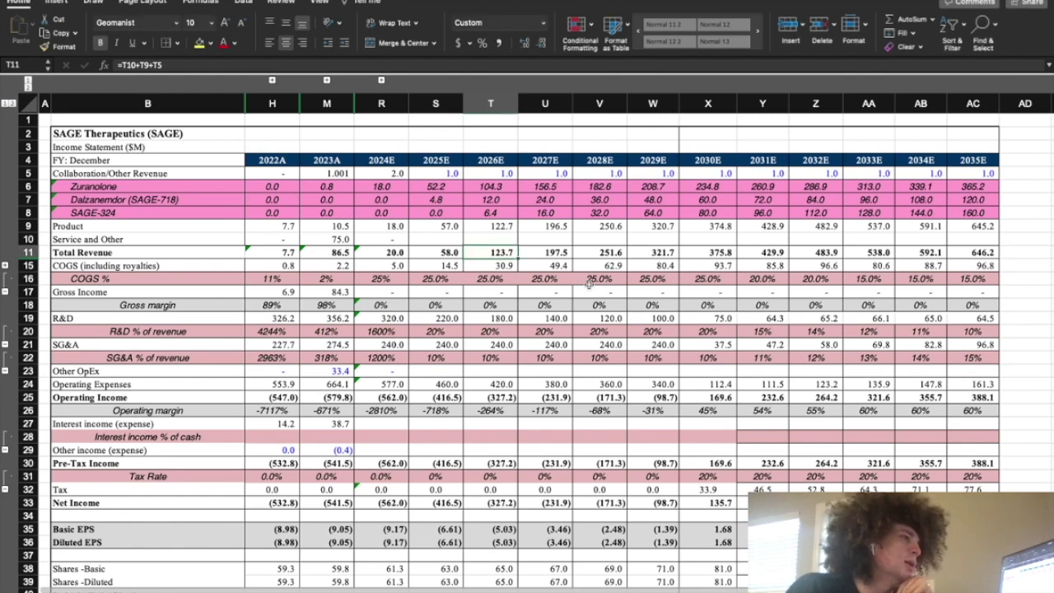
Step: Inspect the 2025E gross margin and the 2023A Zuranolone revenue formulas in the income statement
left_click(431, 310)
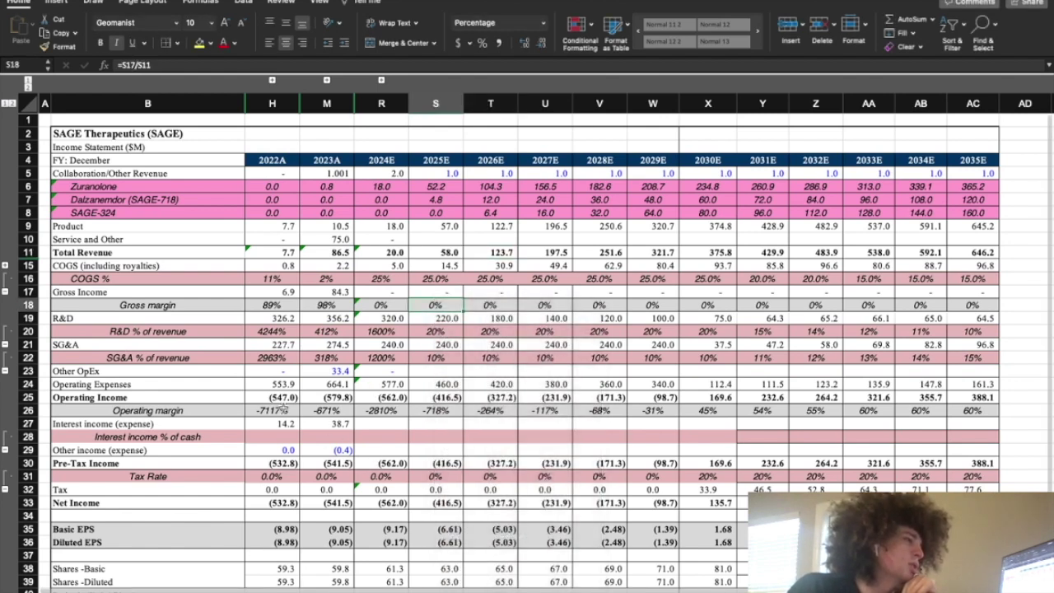
left_click(340, 241)
left_click(335, 188)
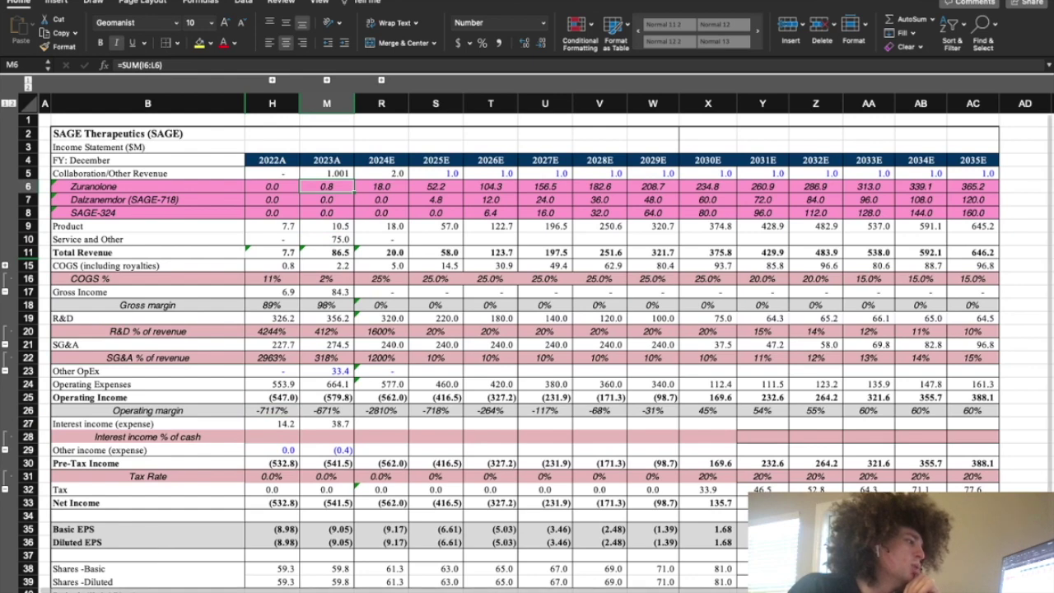
Step: Check the 2024 Zuranolone revenue and its probability in the DCF valuation sheet
left_click(150, 591)
scroll(287, 261, "down", 1)
scroll(287, 261, "up", 1)
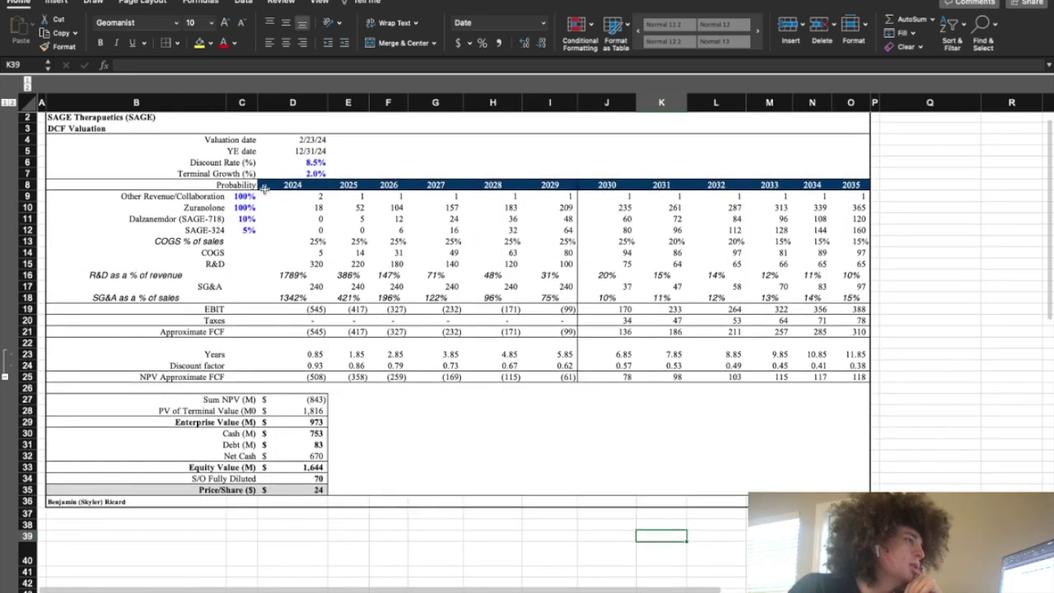
left_click(309, 207)
left_click(239, 207)
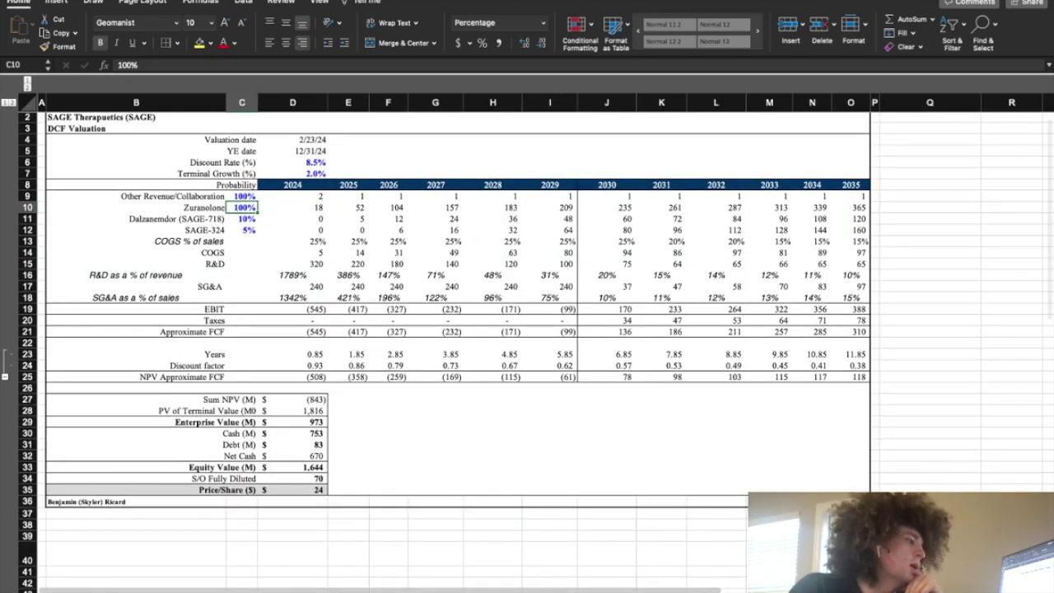
Step: Review the 2024E patient and pricing assumptions in the revenue model and the price per share in the DCF valuation
left_click(239, 587)
scroll(165, 224, "down", 2)
scroll(165, 224, "up", 5)
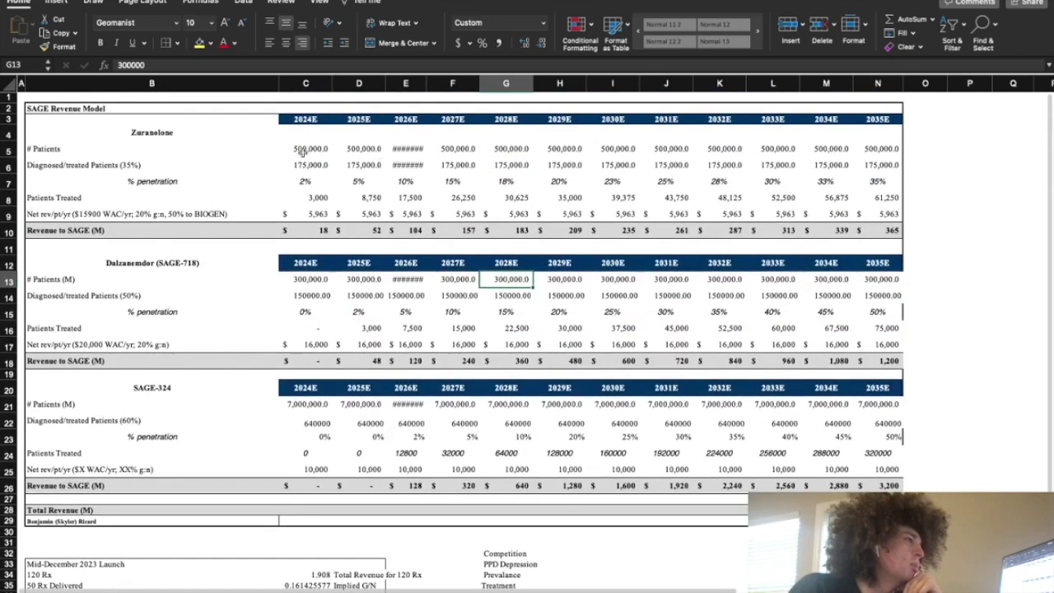
left_click_drag(305, 148, 306, 181)
left_click(303, 329)
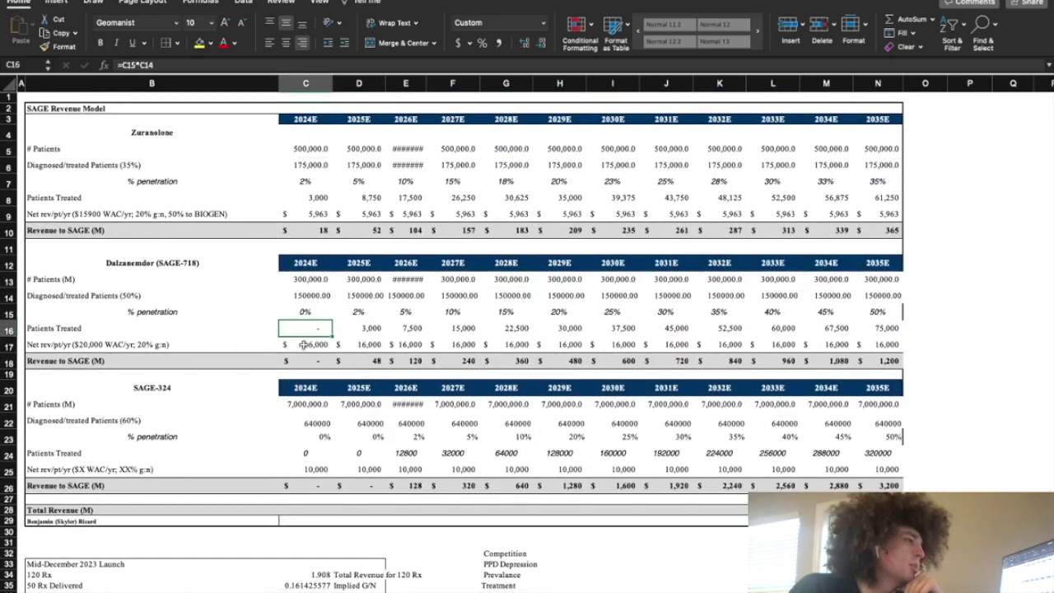
left_click(303, 344)
left_click(181, 590)
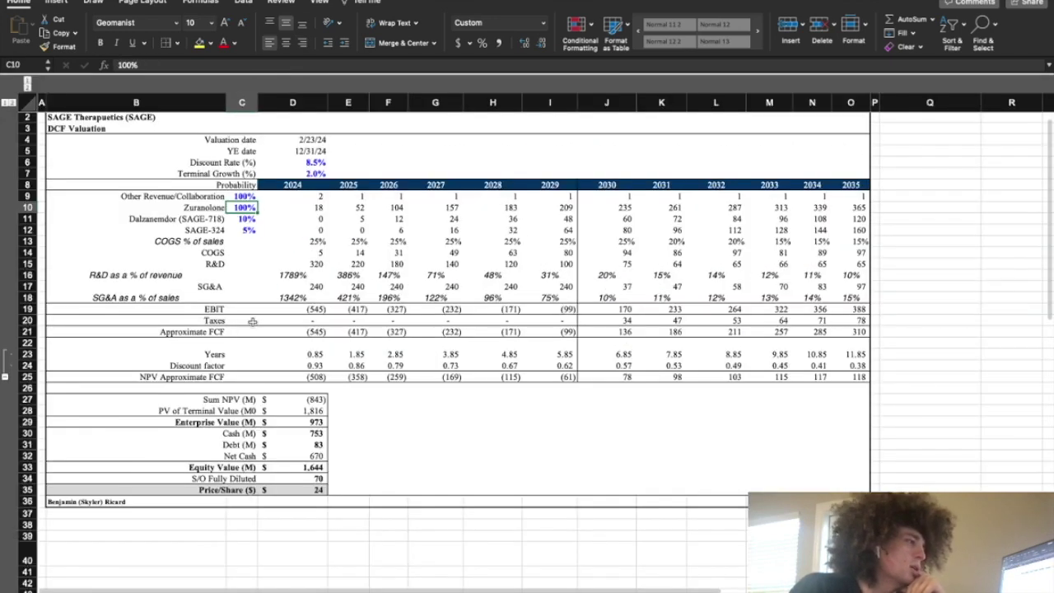
left_click(297, 490)
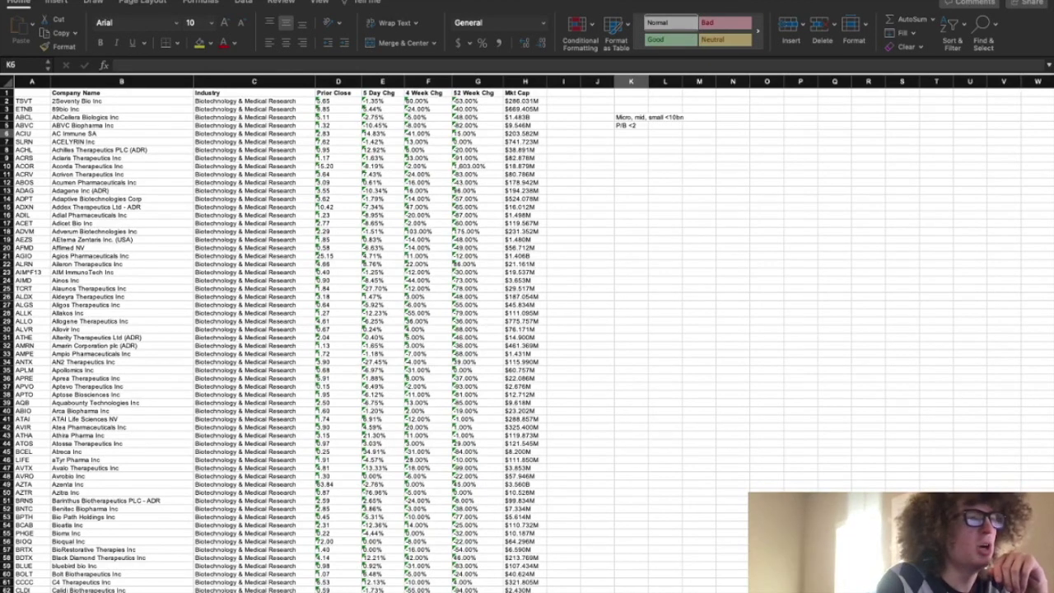
Step: Add "Biotech" in cell K6 as a screening criterion beneath "P/B <2" in the company list
key("Return")
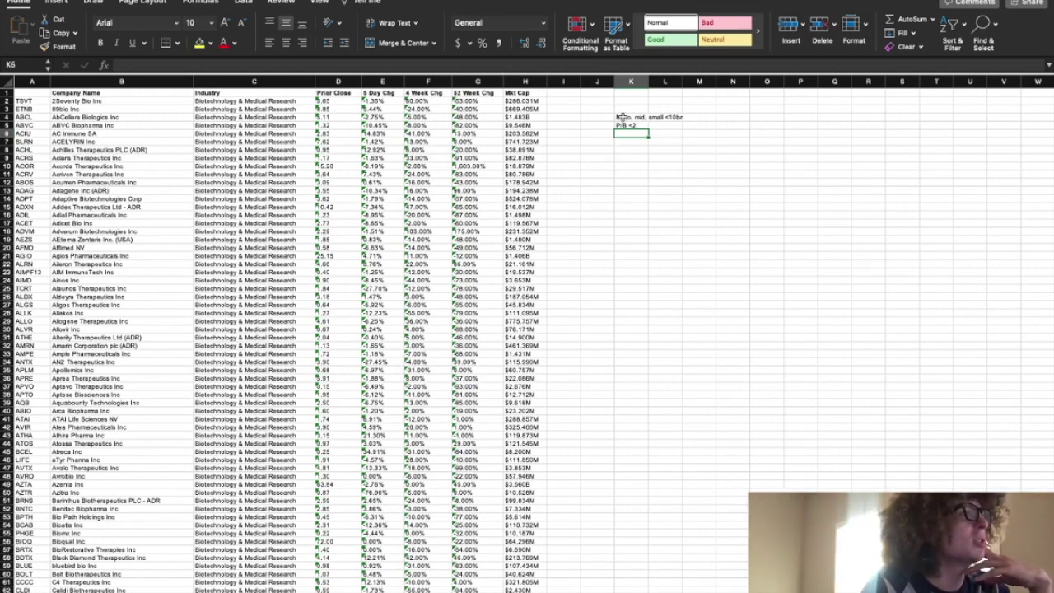
type("Biotech")
key("Return")
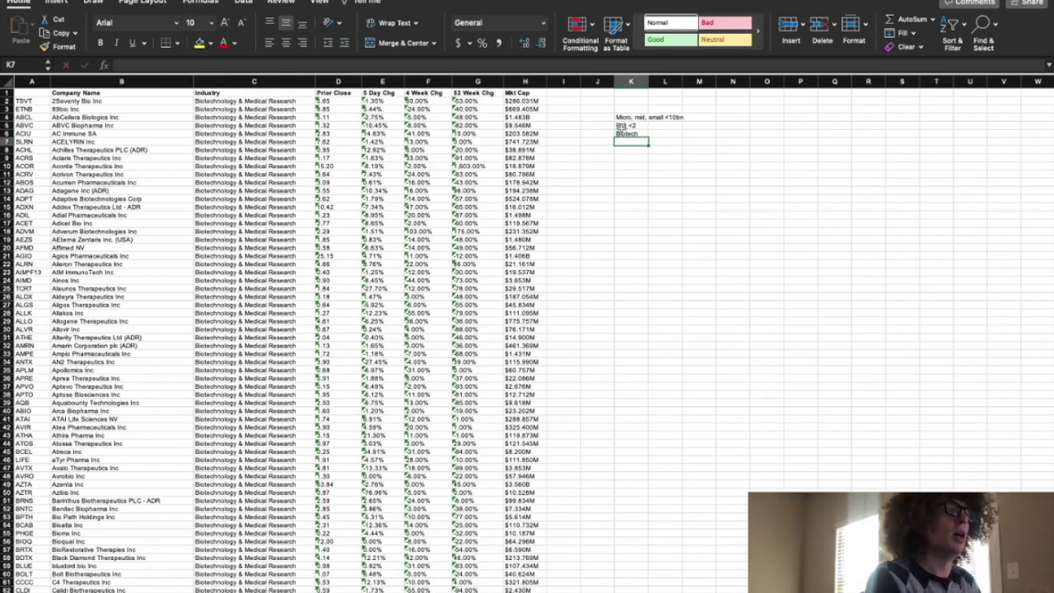
Step: Review the market cap, P/B and Biotech screening criteria beside the company list
left_click(629, 117)
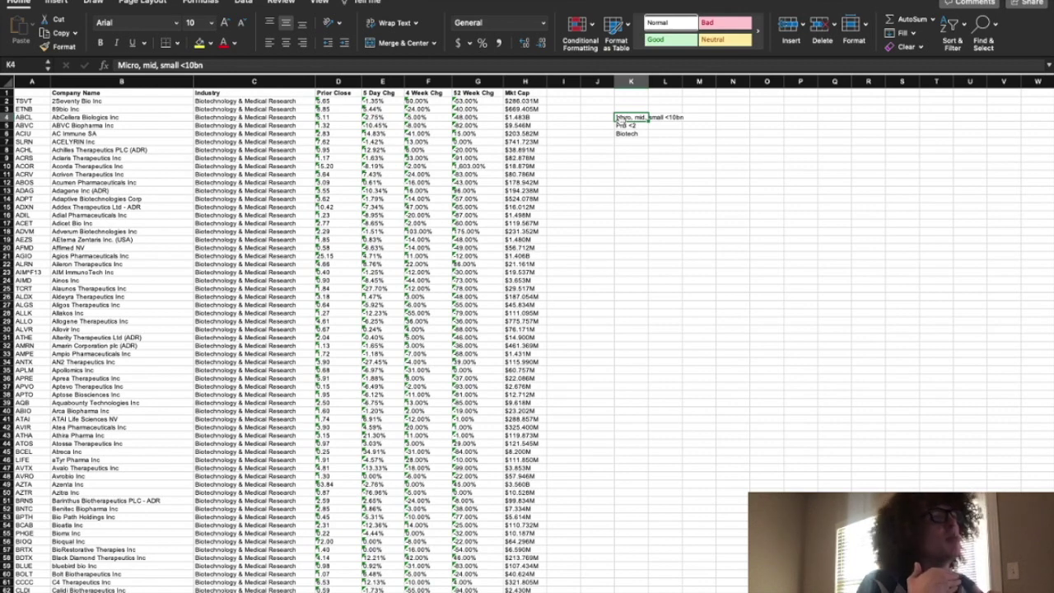
left_click_drag(140, 266, 128, 336)
left_click(611, 233)
left_click(630, 132)
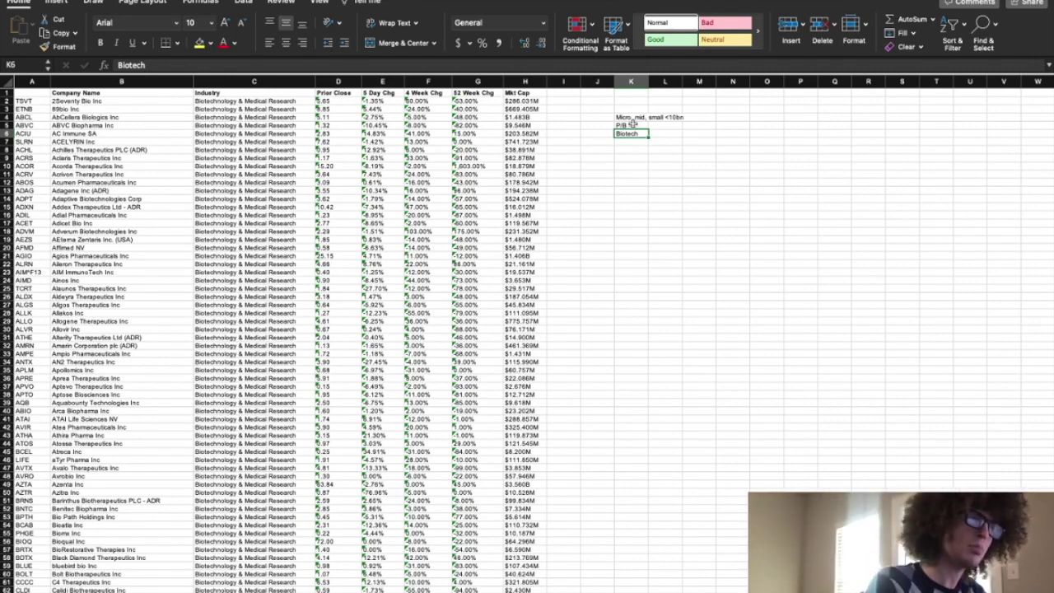
left_click(631, 125)
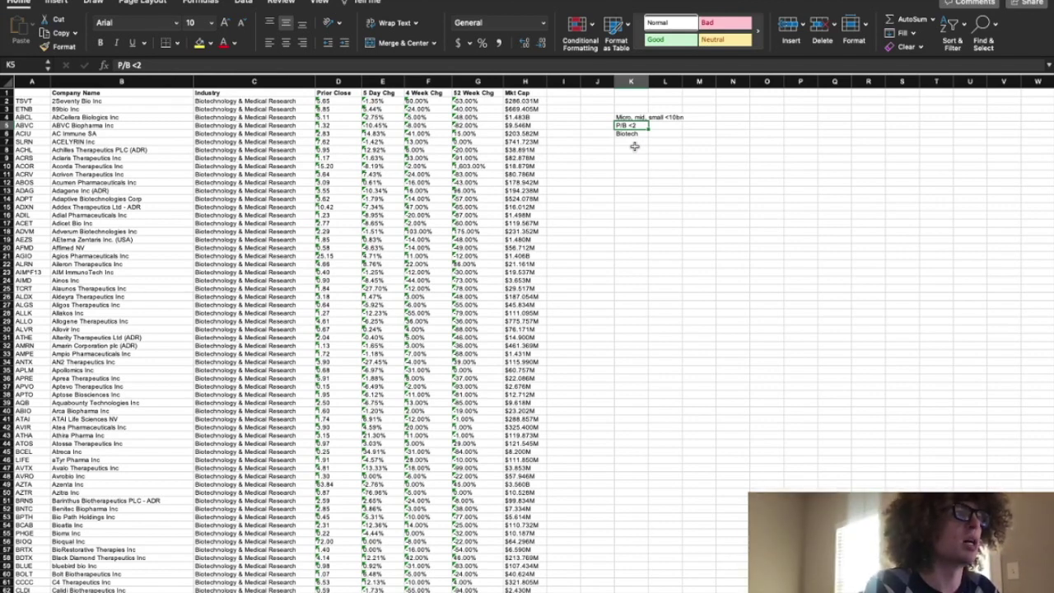
left_click(631, 134)
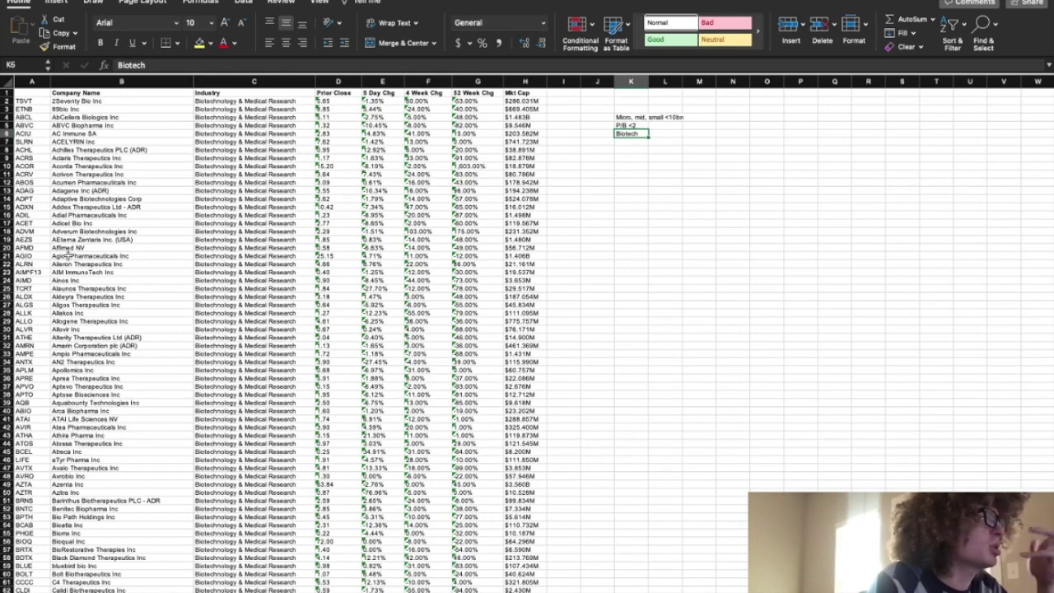
Step: Look through the screener workbook's growth, price-trend and analyst-rating sheets for the listed biotech companies
scroll(210, 294, "down", 2)
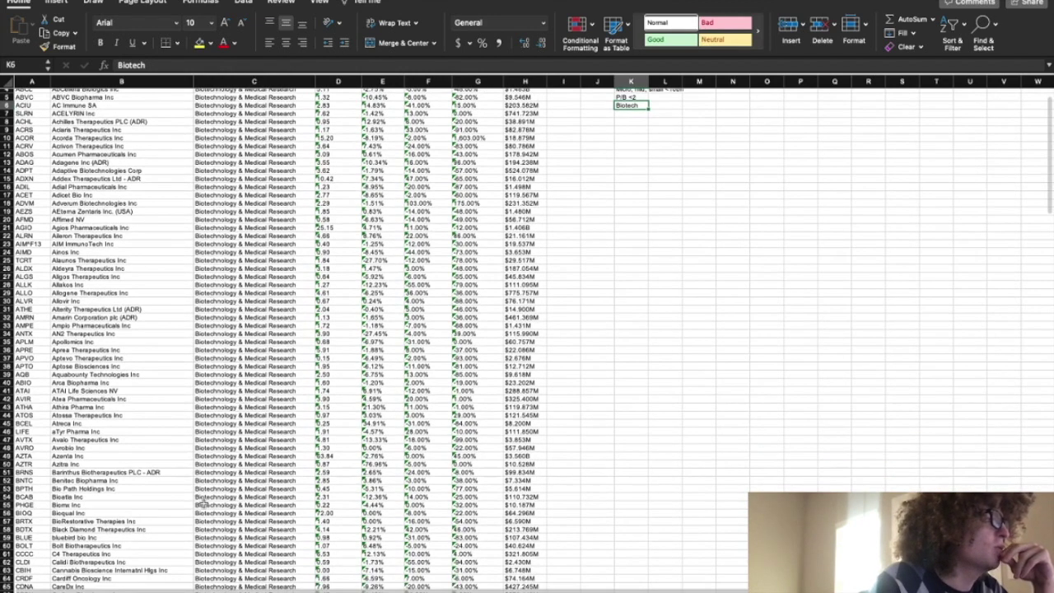
left_click(111, 591)
left_click(161, 591)
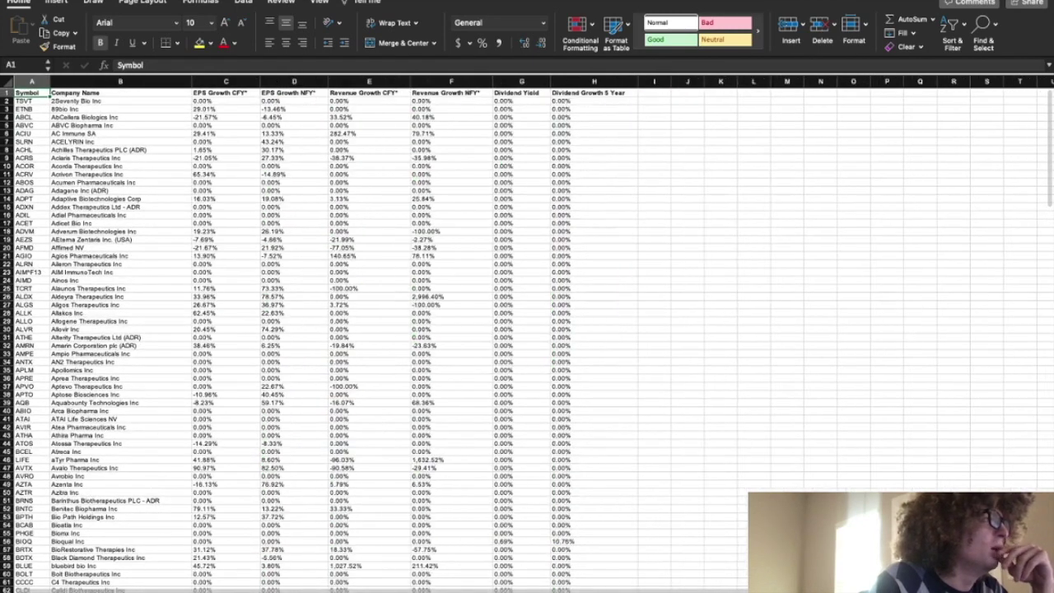
left_click(216, 591)
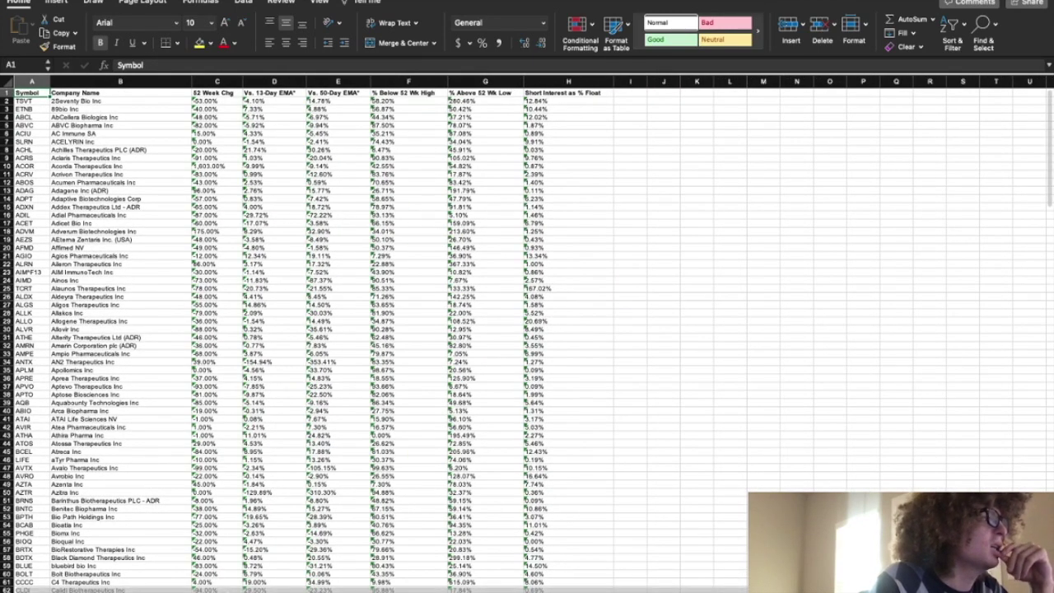
left_click(268, 591)
left_click(321, 591)
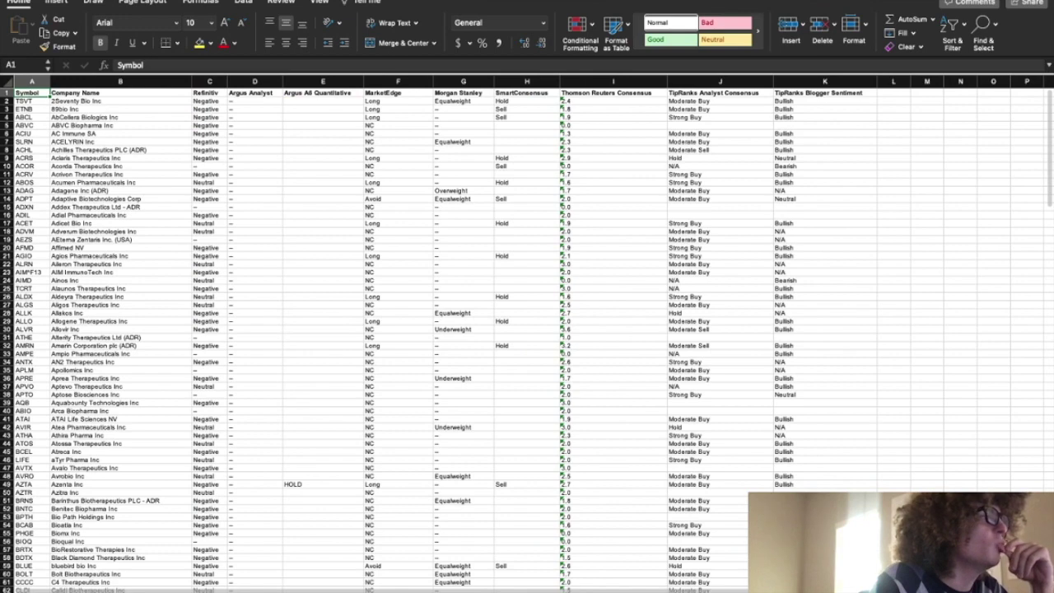
left_click(185, 591)
Step: Find Citius Pharmaceuticals Inc in the biotech company list and copy its name
scroll(195, 504, "down", 1)
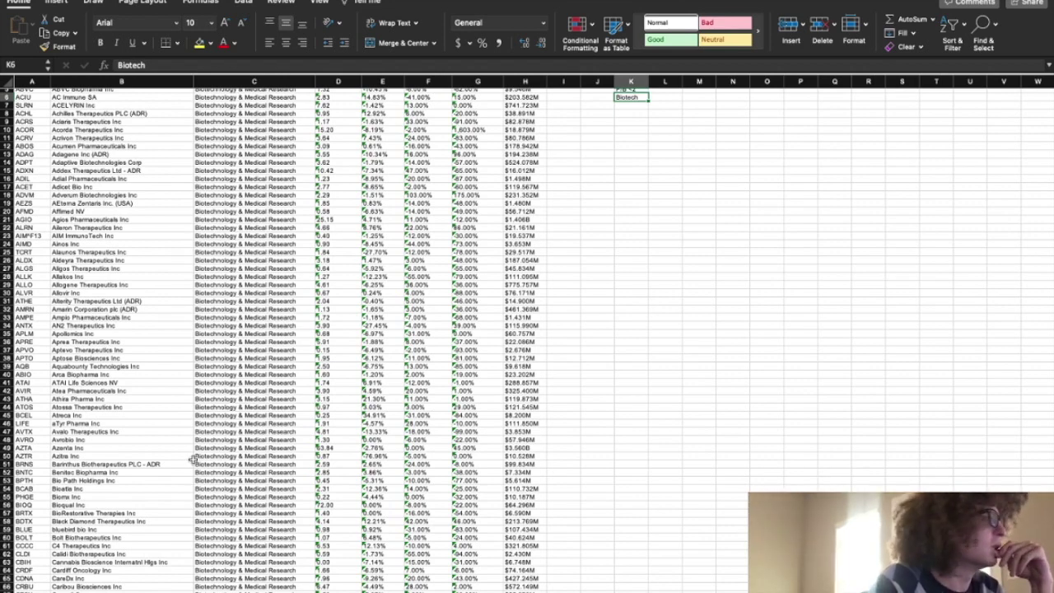
scroll(193, 459, "down", 3)
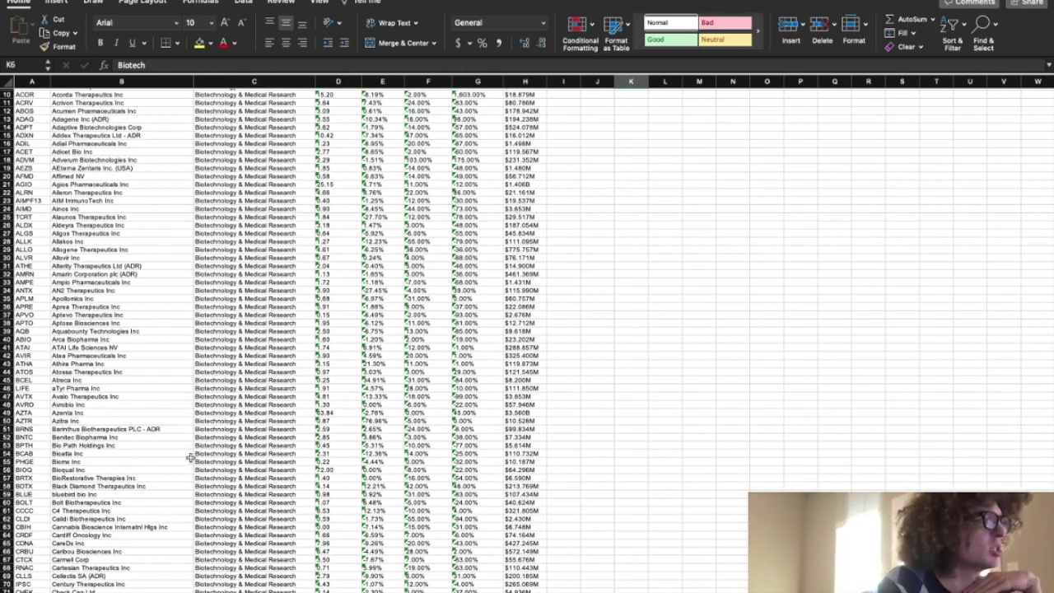
scroll(190, 457, "up", 1)
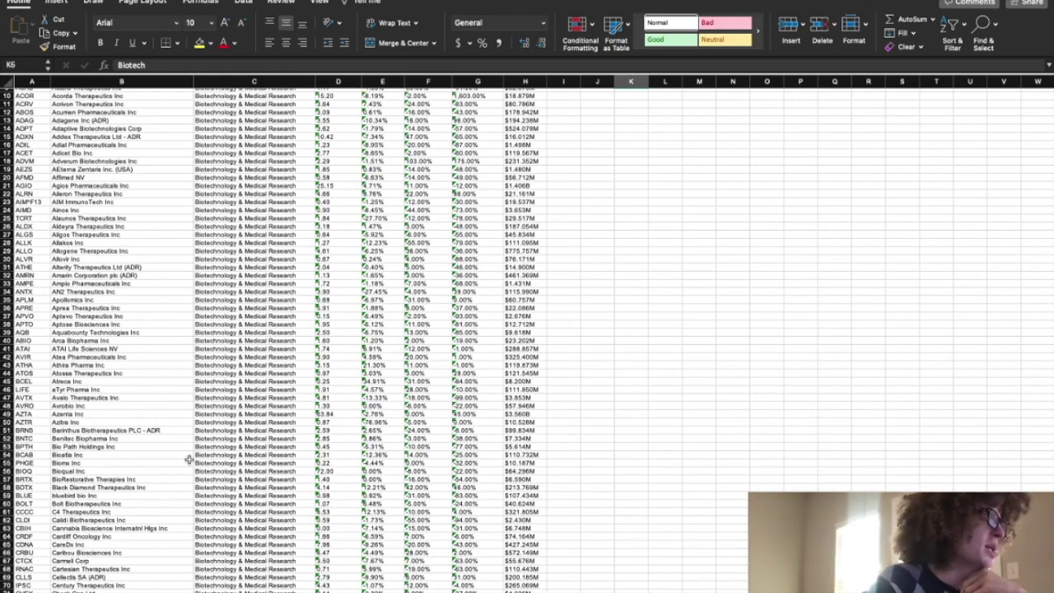
scroll(189, 459, "down", 3)
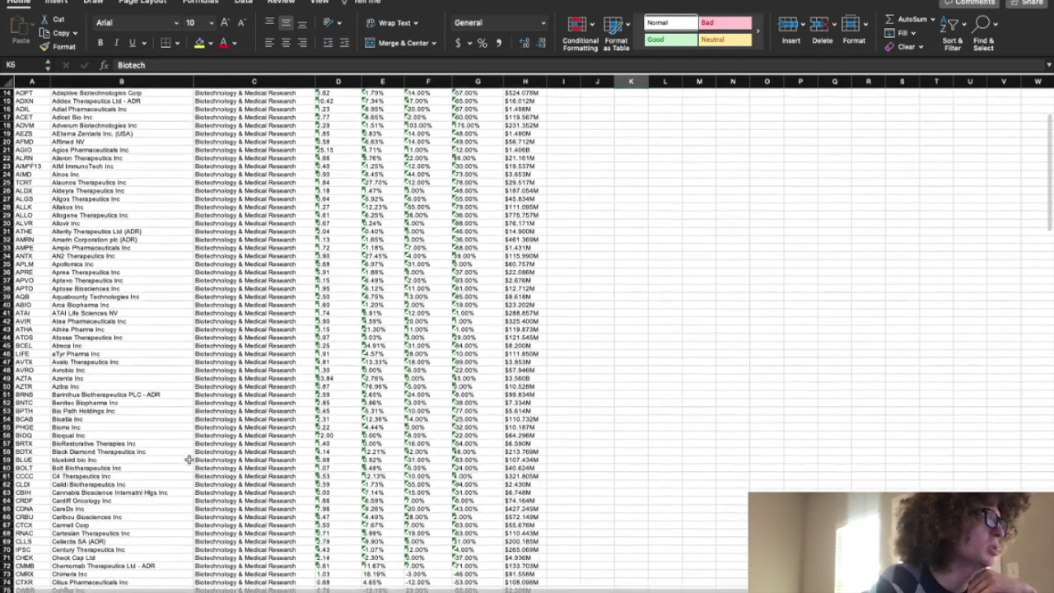
scroll(189, 460, "down", 2)
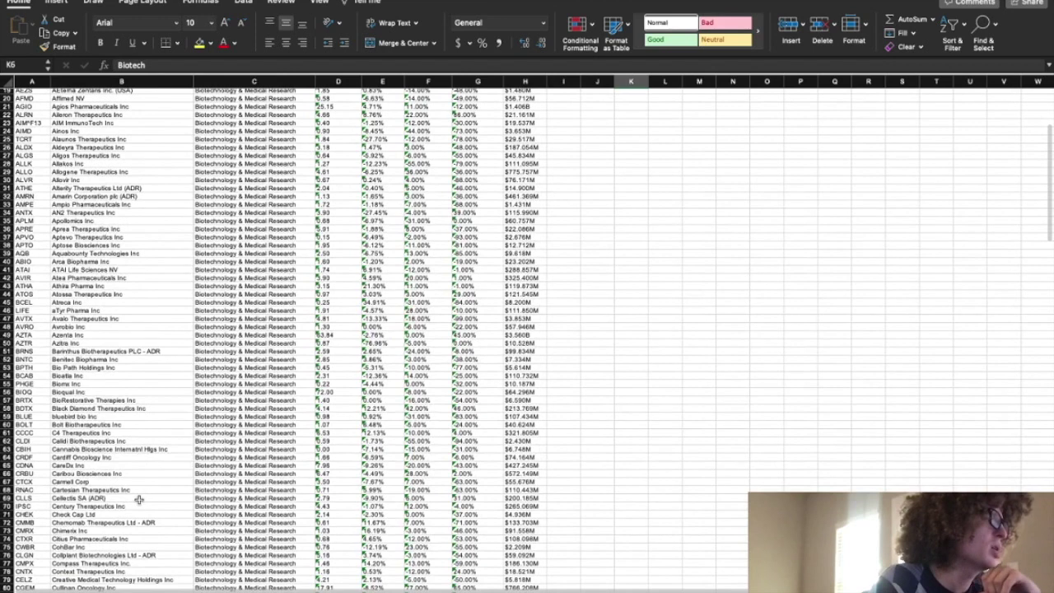
left_click(126, 539)
right_click(126, 539)
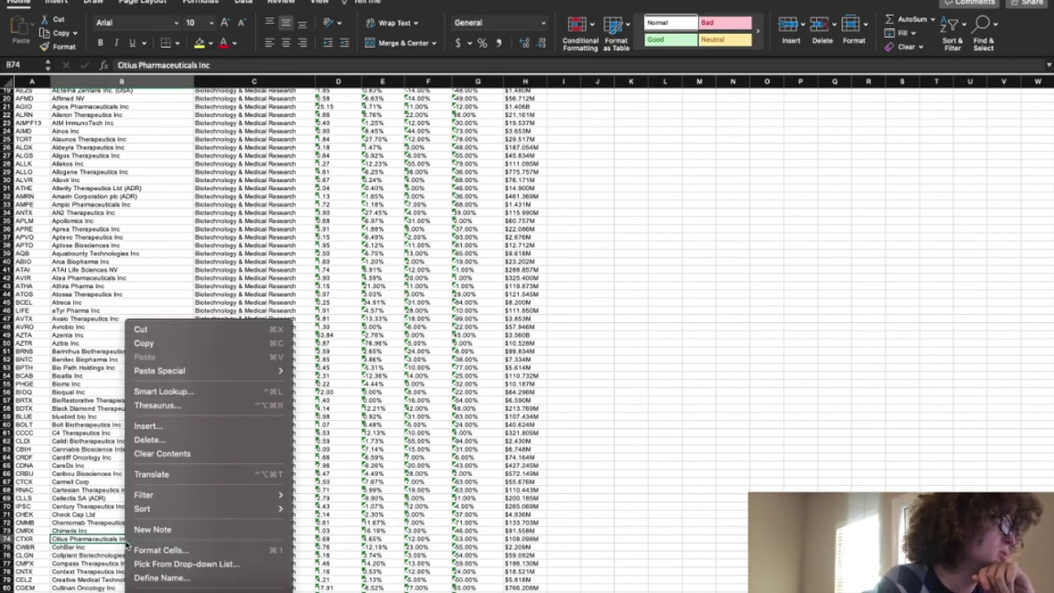
left_click(146, 343)
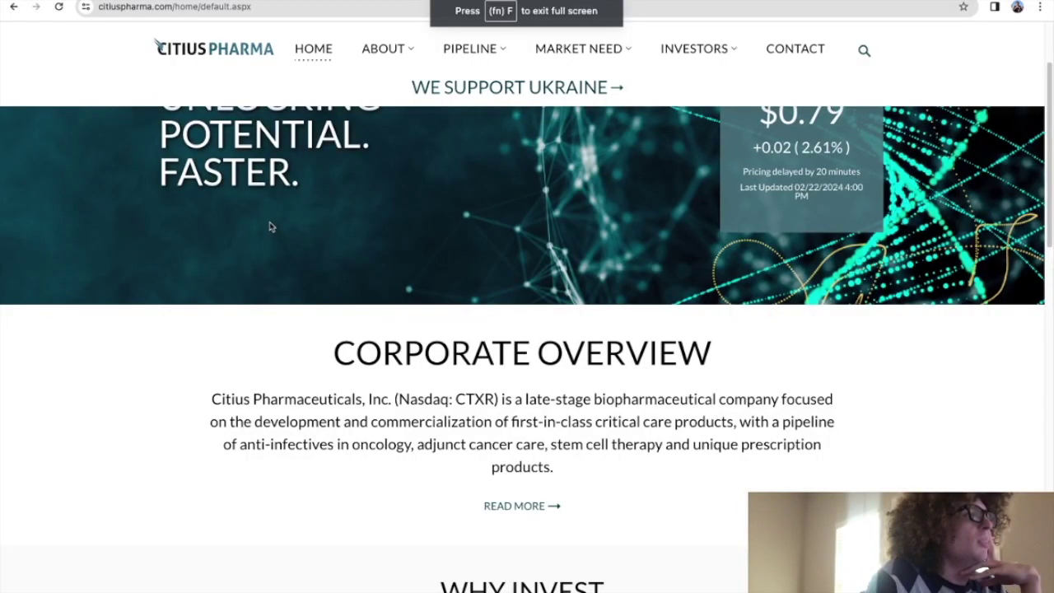
Step: Look over the Citius Pharma home page and the topics offered in its pipeline, market need and investor sections
scroll(270, 221, "down", 1)
scroll(266, 153, "up", 4)
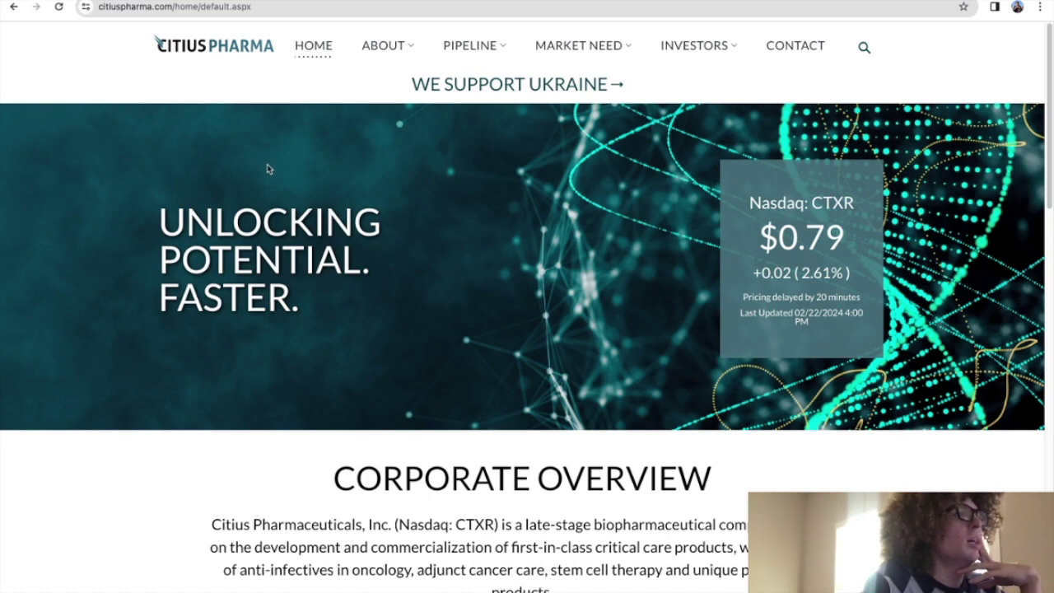
mouse_move(478, 45)
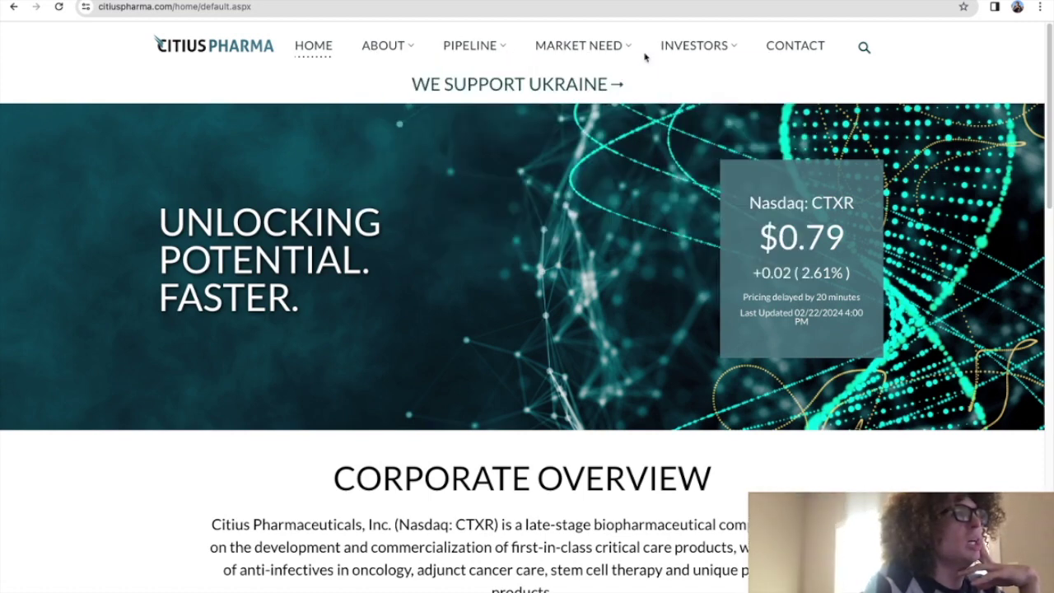
mouse_move(616, 51)
mouse_move(730, 51)
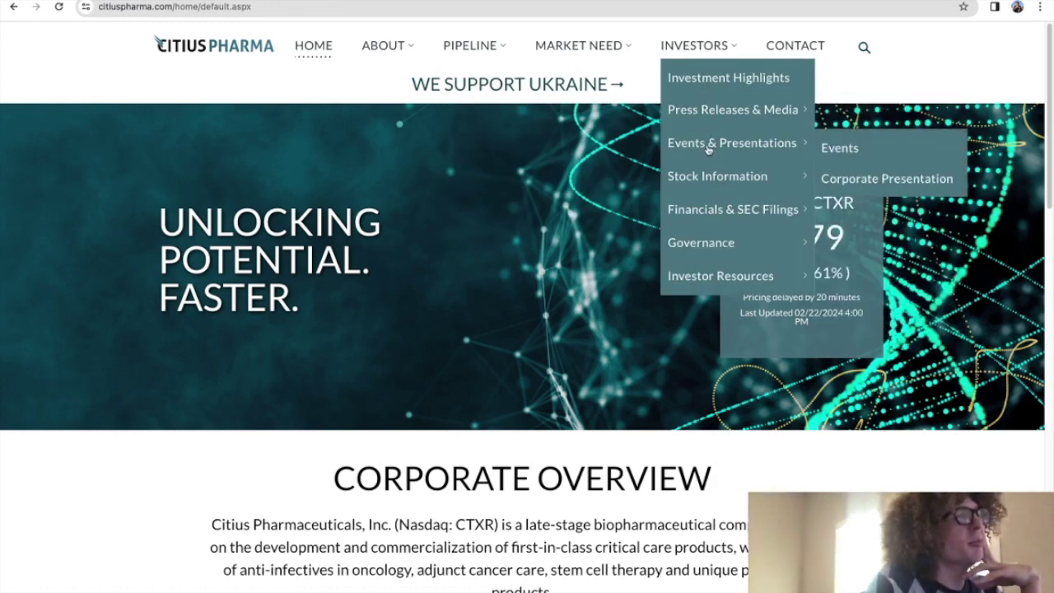
mouse_move(710, 171)
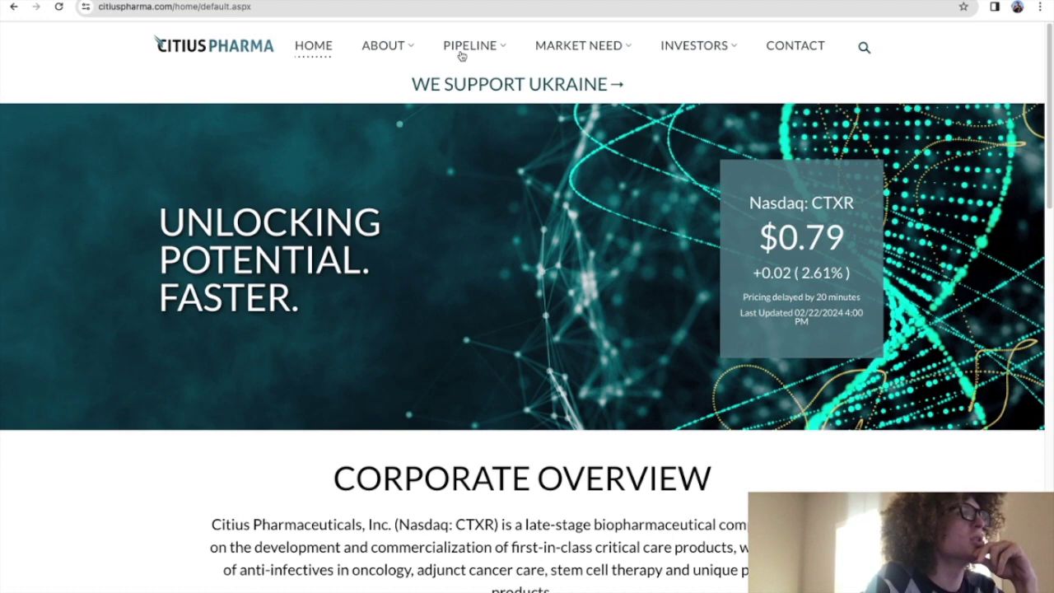
Step: Open the LYMPHIR page of the Citius pipeline and skim its product description
left_click(492, 79)
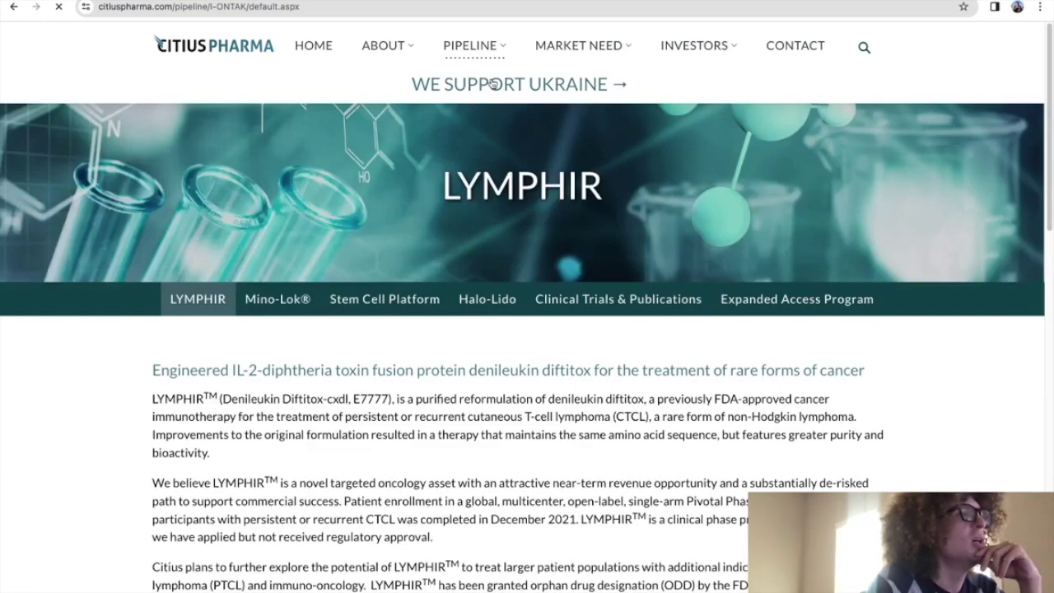
scroll(243, 280, "down", 10)
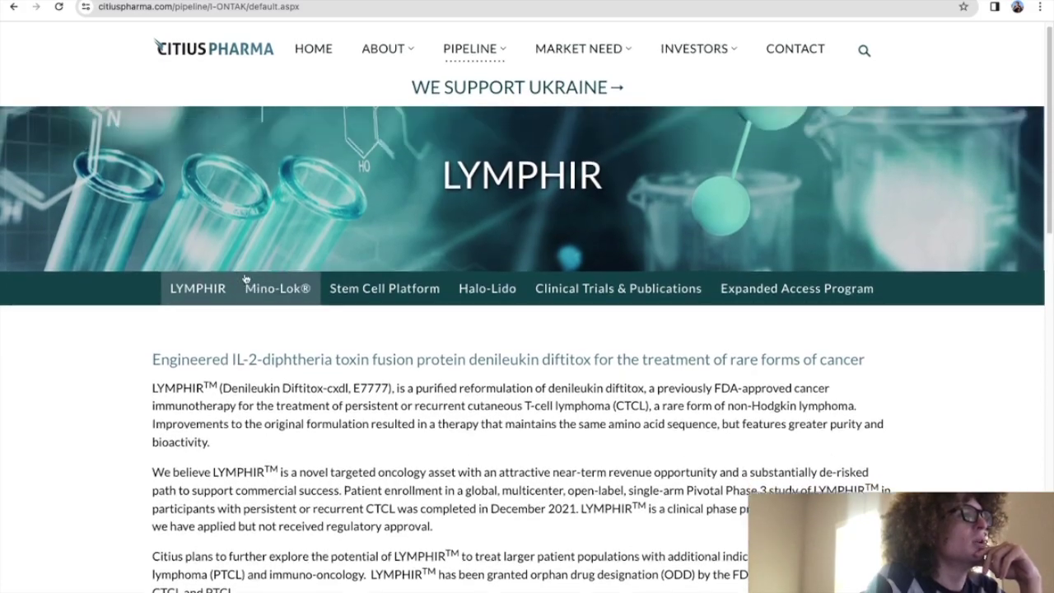
scroll(245, 276, "down", 3)
scroll(247, 269, "up", 13)
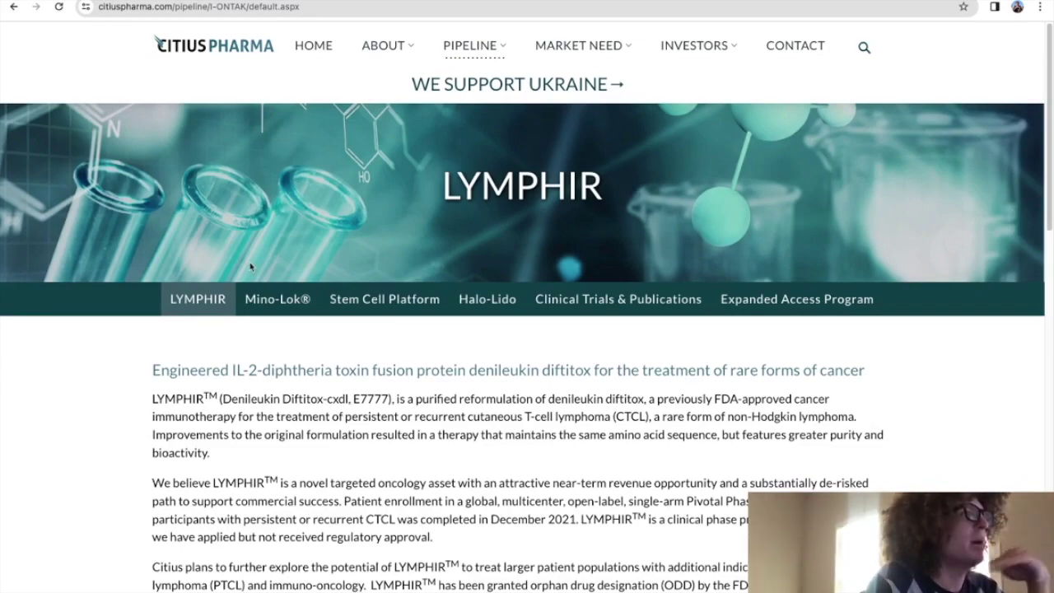
scroll(251, 266, "down", 5)
scroll(416, 249, "up", 4)
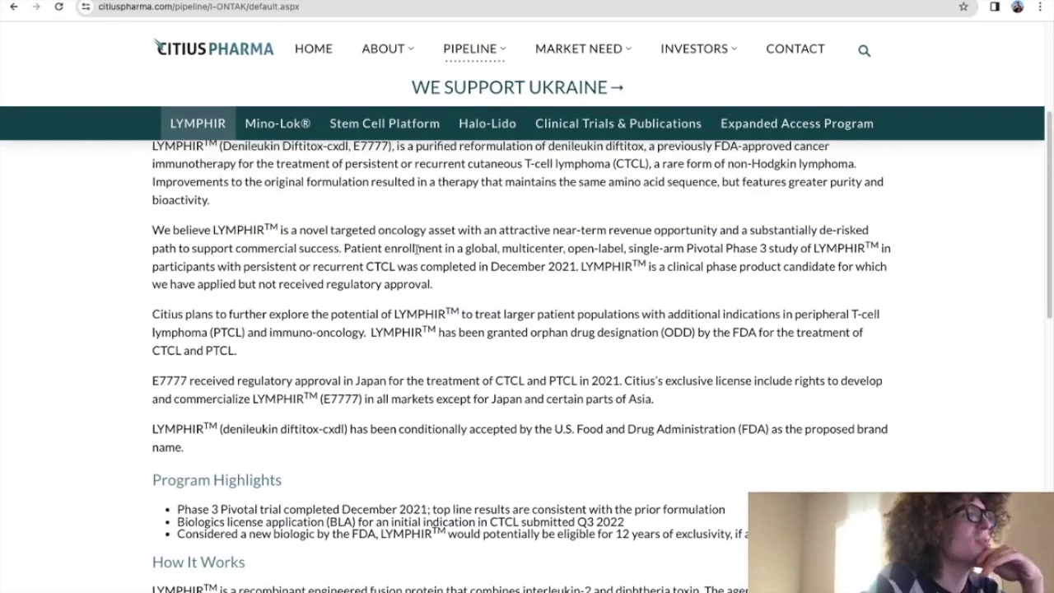
scroll(417, 252, "down", 1)
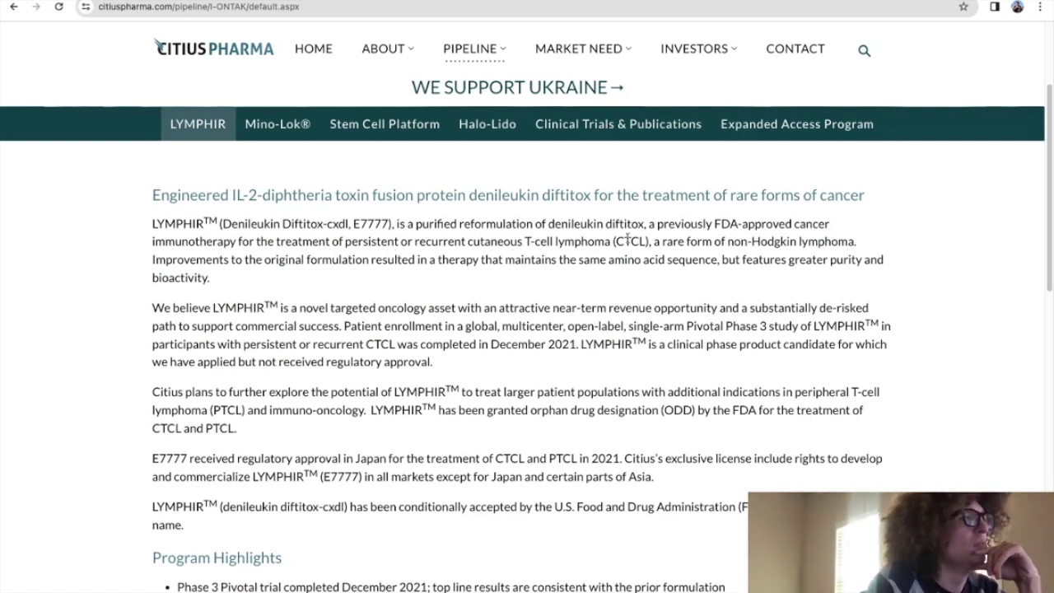
Step: Read the LYMPHIR page closely, highlighting the cancer immunotherapy wording and the Pivotal Phase 3 study passage, through to the program highlights
left_click_drag(794, 224, 231, 240)
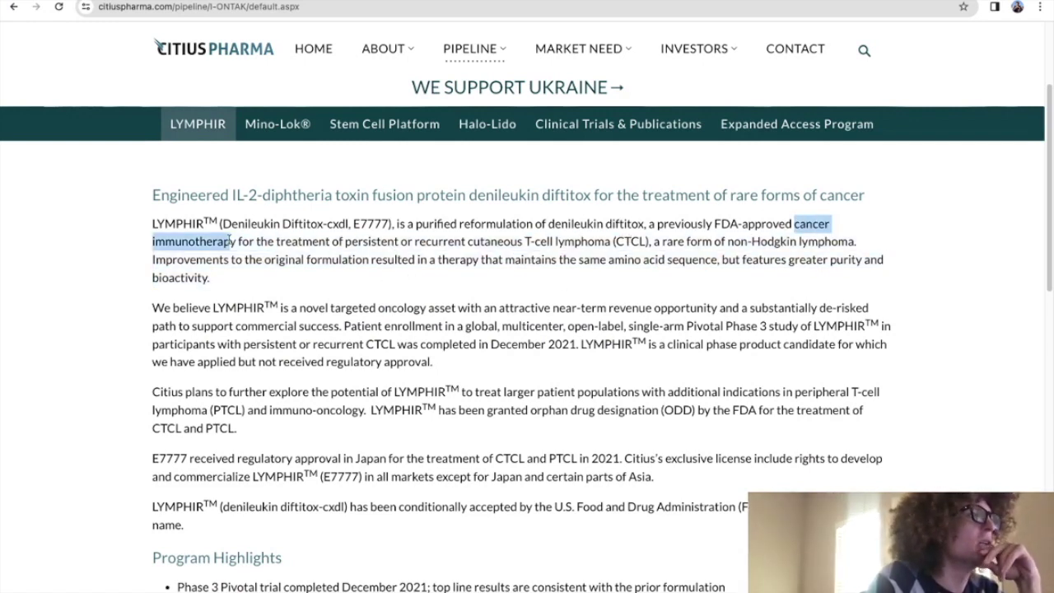
left_click(300, 301)
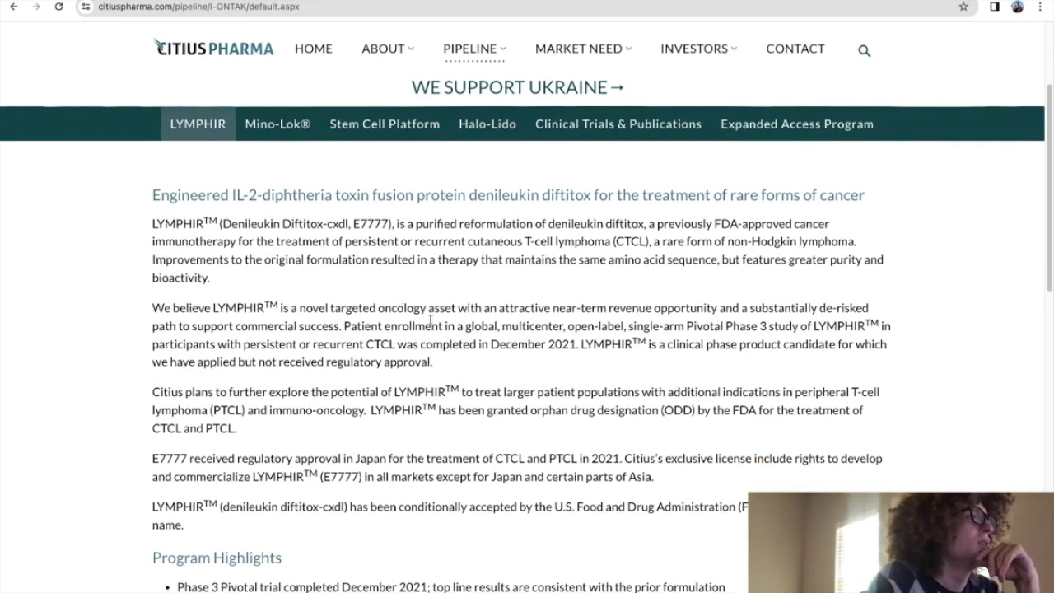
left_click_drag(577, 344, 677, 327)
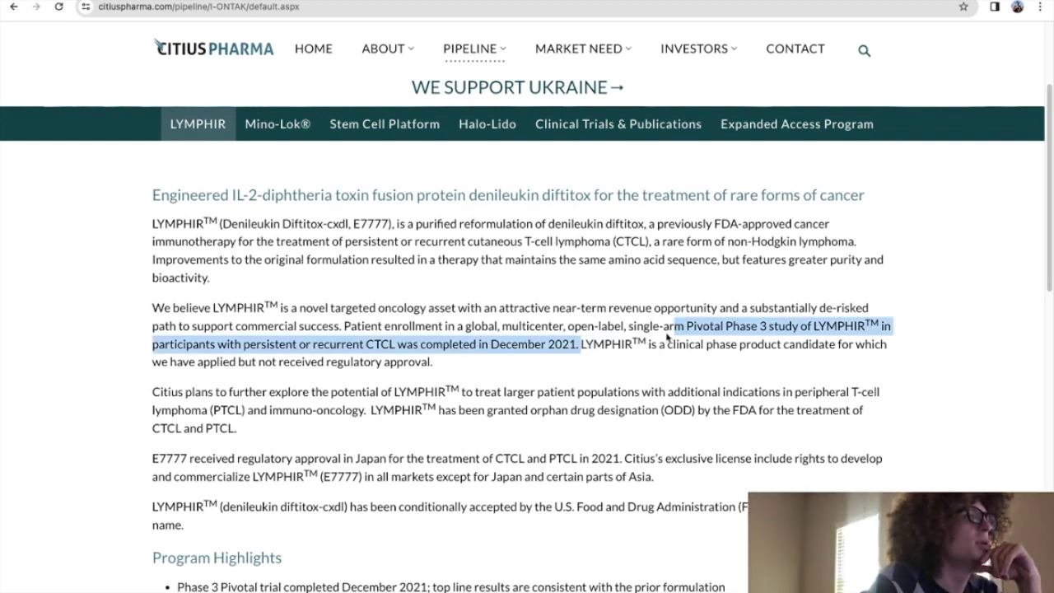
scroll(667, 333, "down", 3)
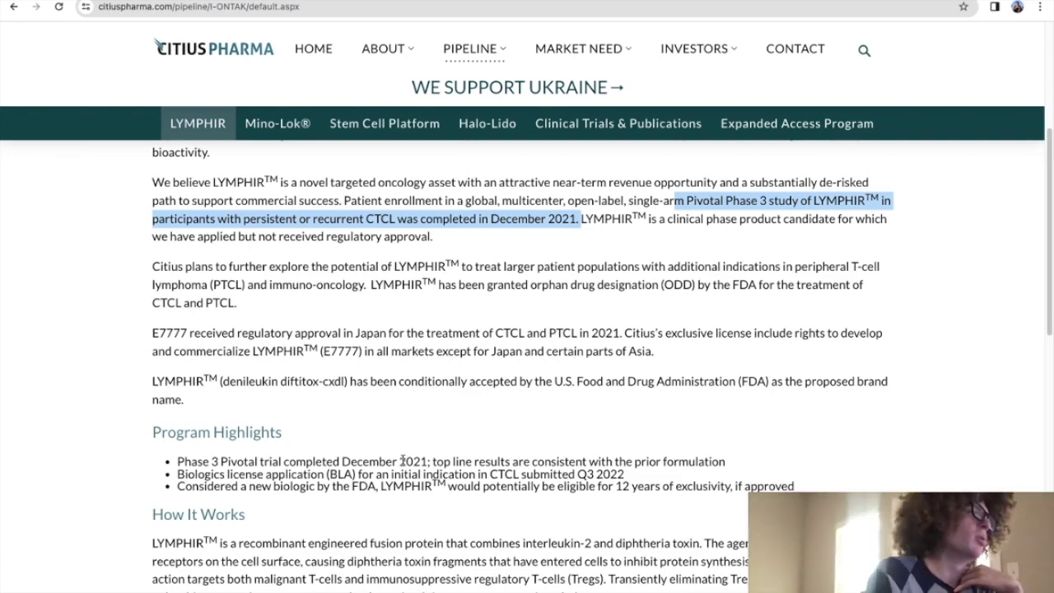
scroll(415, 465, "down", 5)
scroll(416, 466, "down", 4)
scroll(419, 466, "up", 7)
scroll(419, 466, "up", 5)
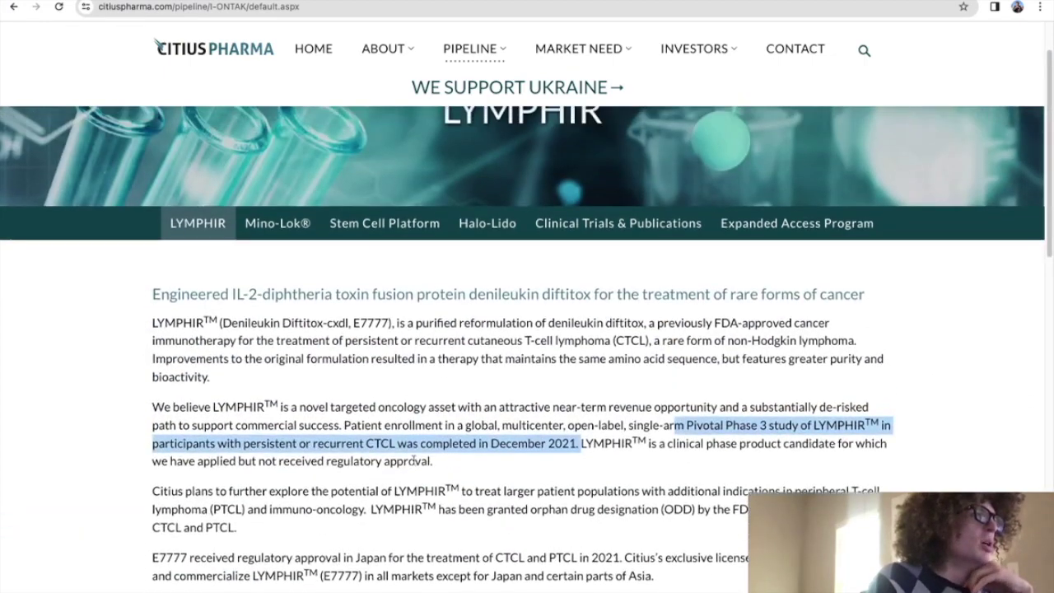
Step: Open the Mino-Lok pipeline page and read its description, program highlights and how the therapy works
left_click(280, 231)
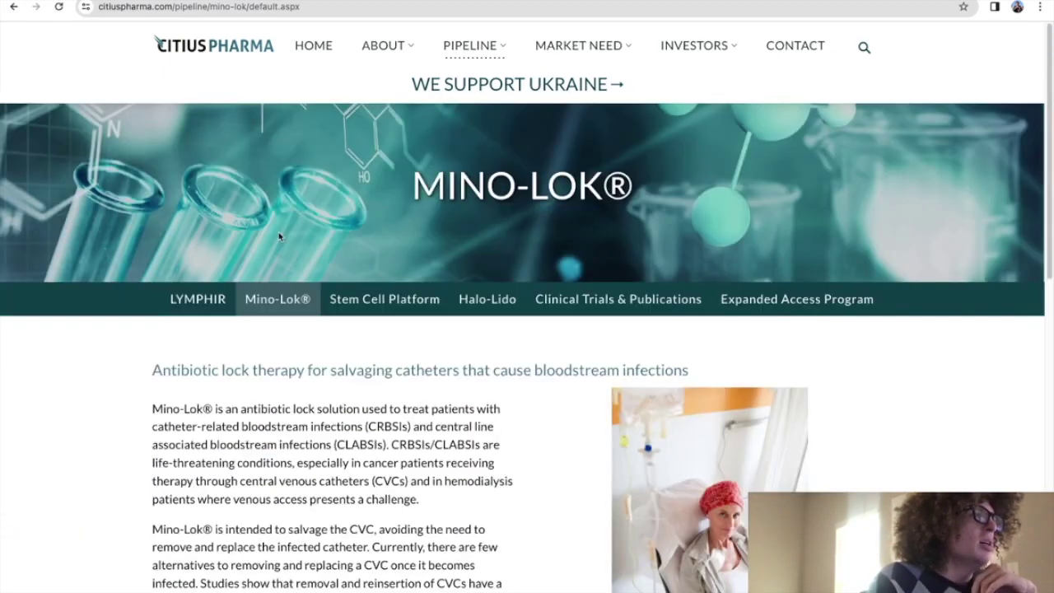
scroll(280, 324, "down", 3)
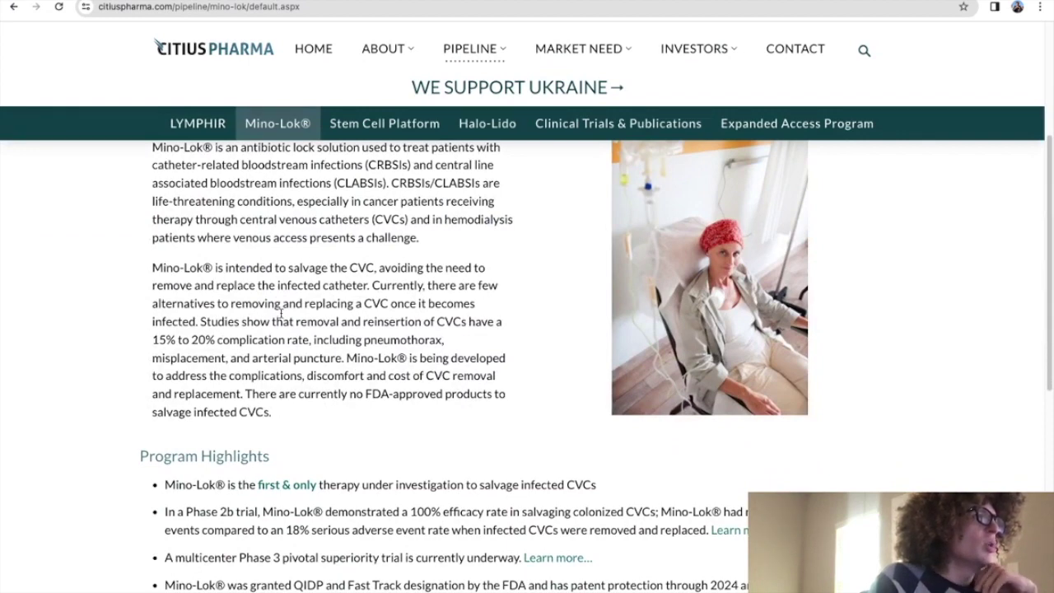
scroll(280, 313, "down", 3)
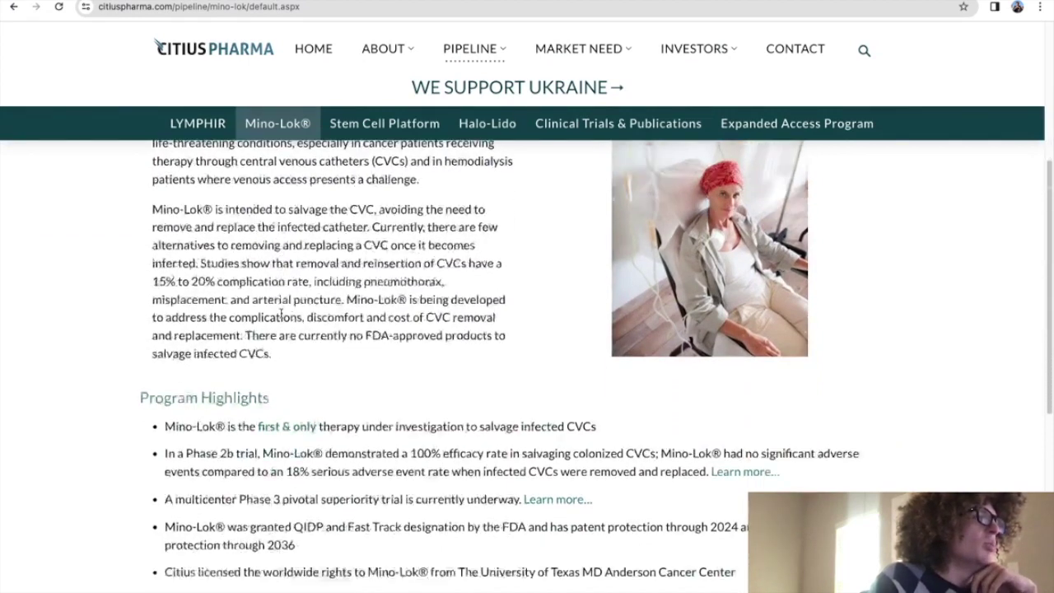
scroll(283, 319, "up", 5)
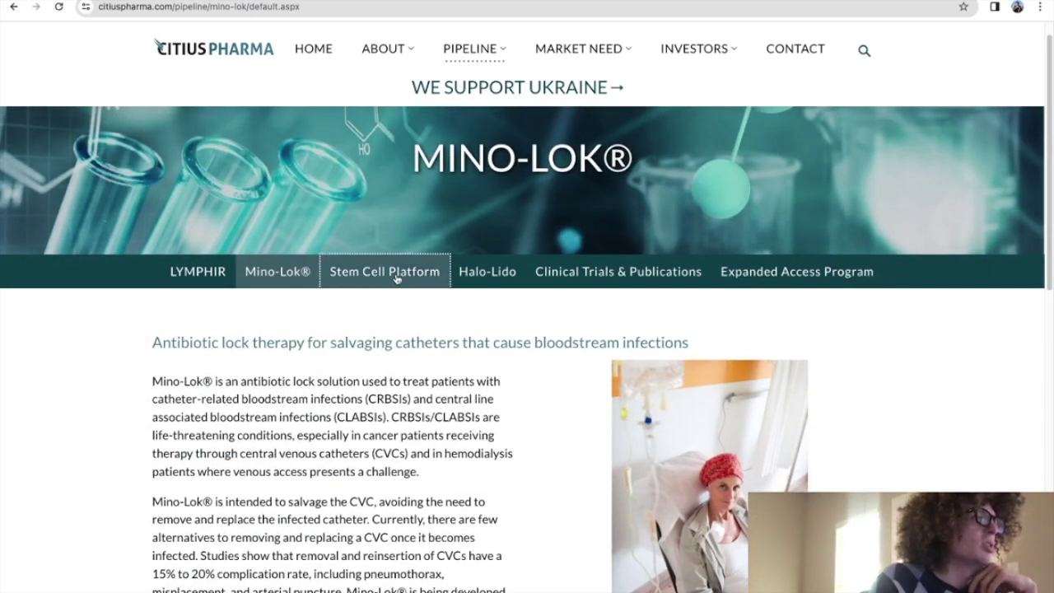
left_click(397, 275)
left_click(196, 297)
left_click(284, 300)
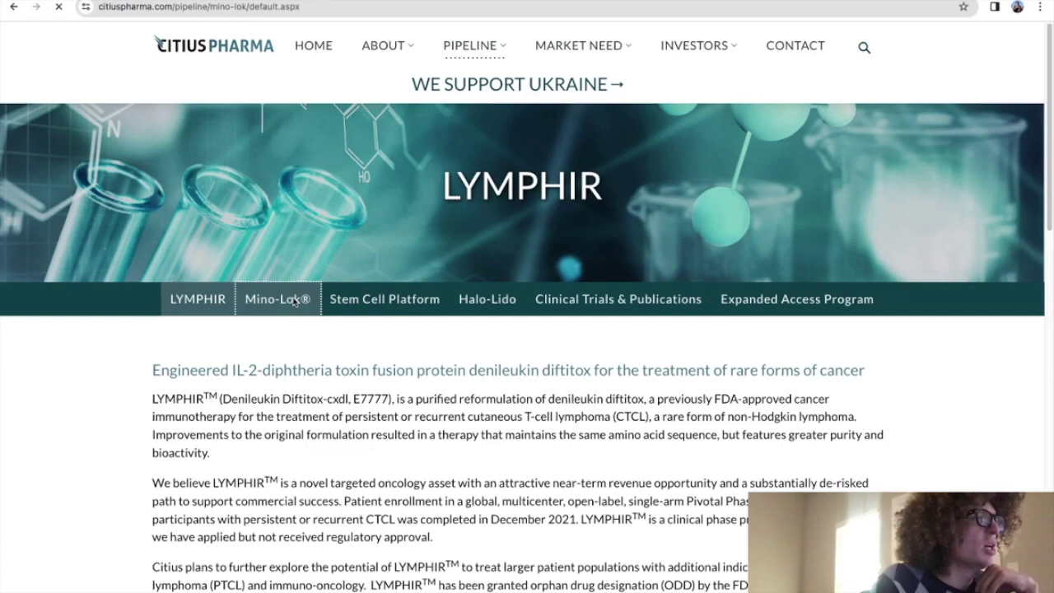
scroll(336, 406, "down", 5)
scroll(335, 405, "down", 2)
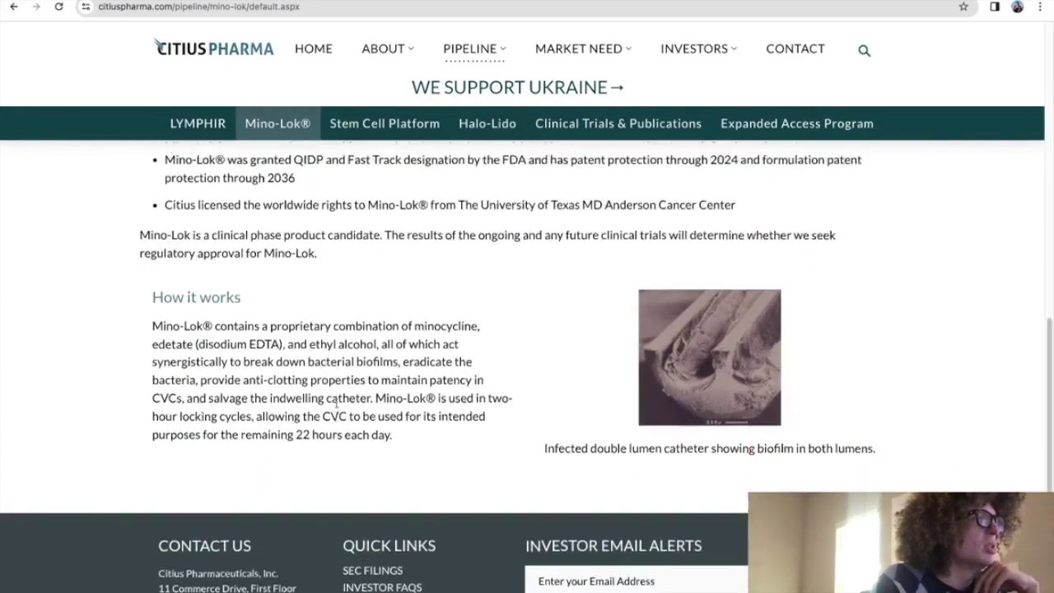
scroll(336, 406, "up", 2)
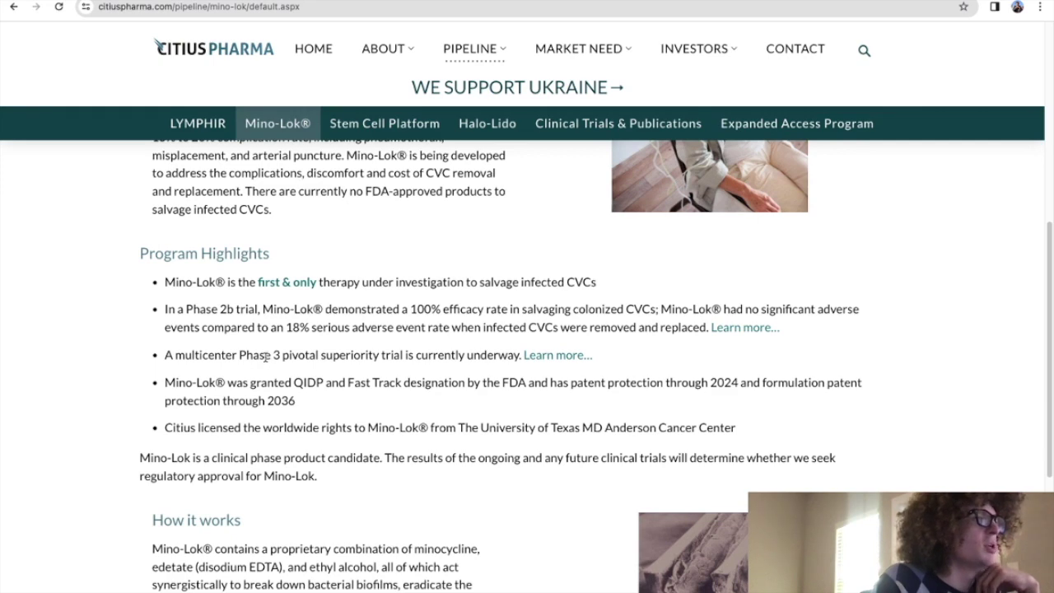
Step: Open the Stem Cell Platform page and read its description and program highlights on ARDS treatment
left_click(385, 122)
right_click(335, 271)
left_click(222, 393)
scroll(221, 394, "down", 1)
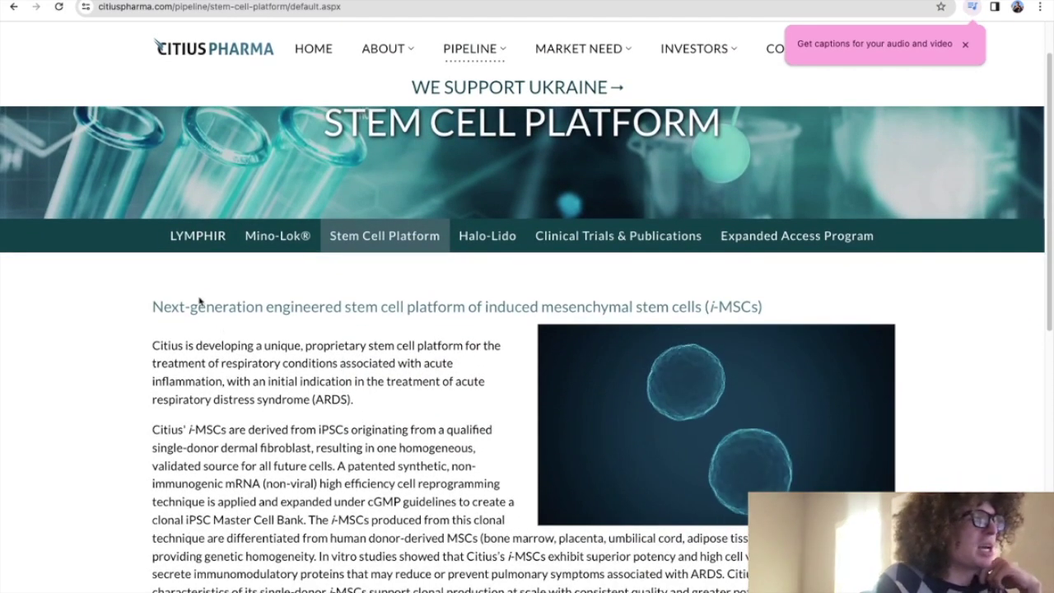
scroll(199, 301, "down", 4)
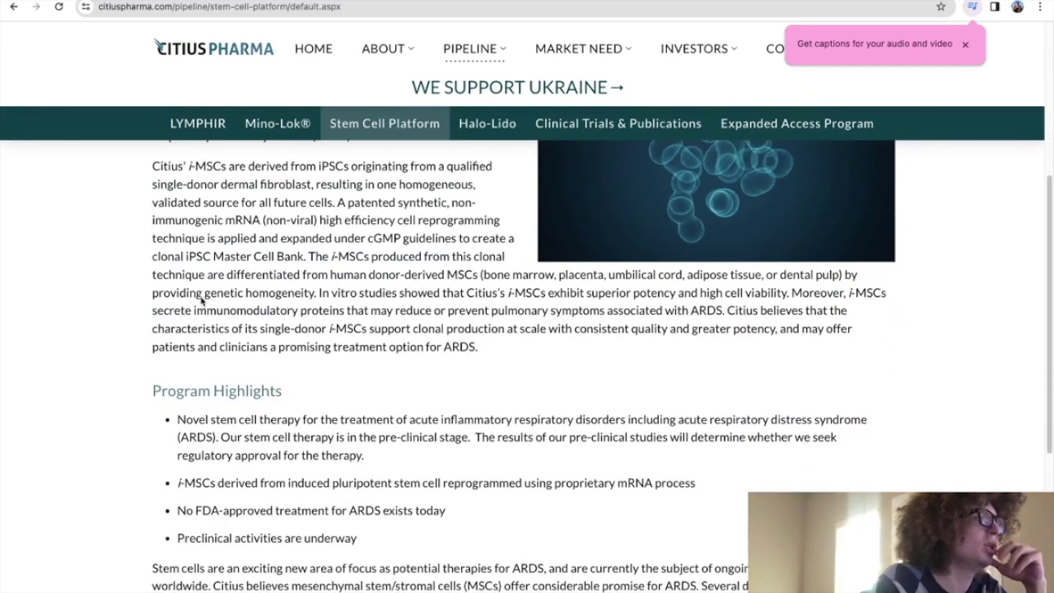
scroll(200, 300, "down", 3)
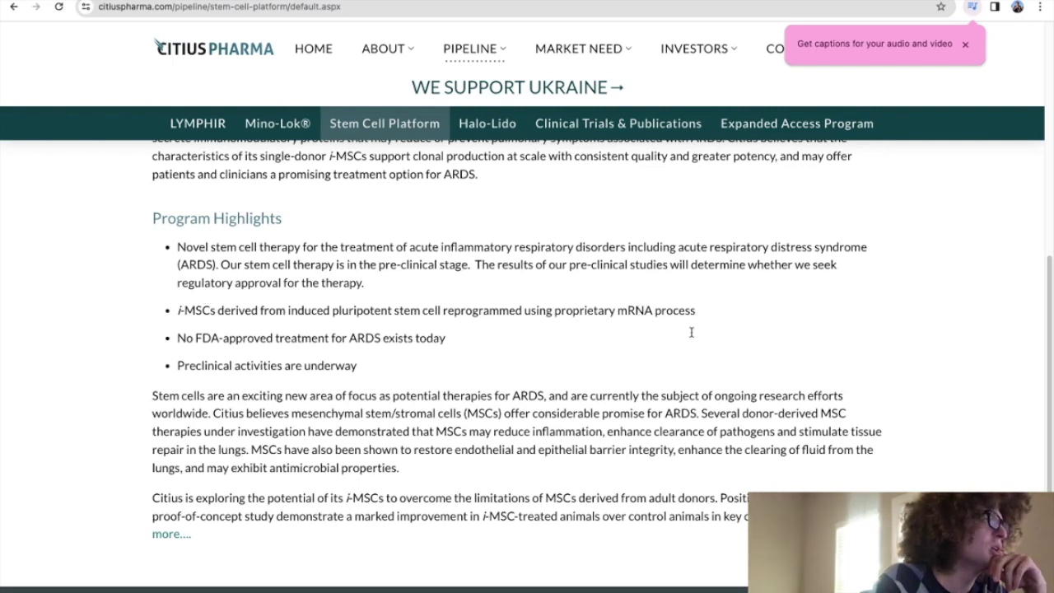
left_click_drag(662, 328, 177, 306)
Step: Open the Halo-Lido pipeline page and read its product description and program highlights
left_click(484, 125)
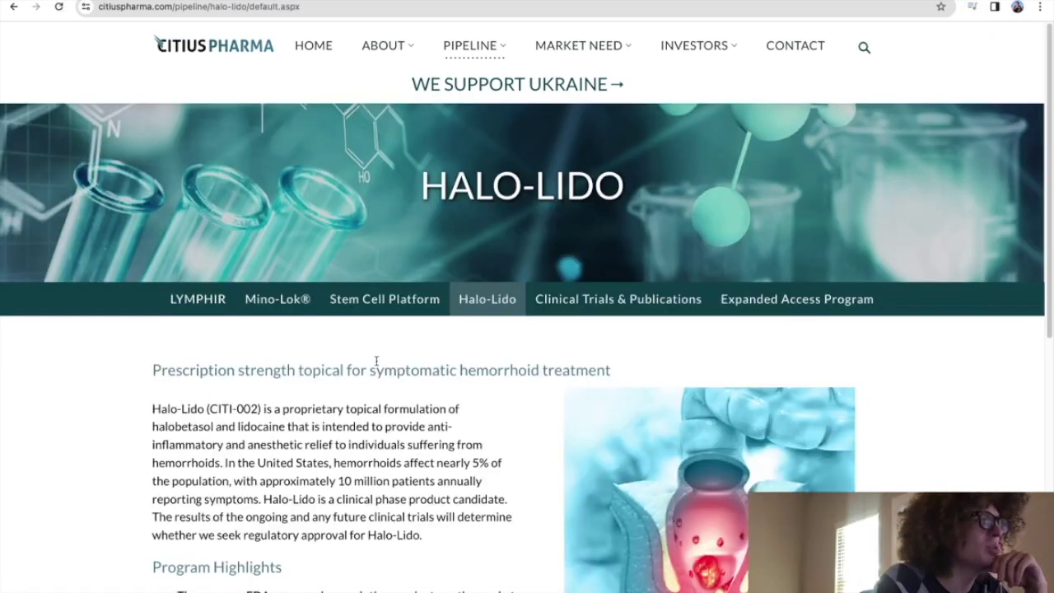
scroll(376, 358, "down", 4)
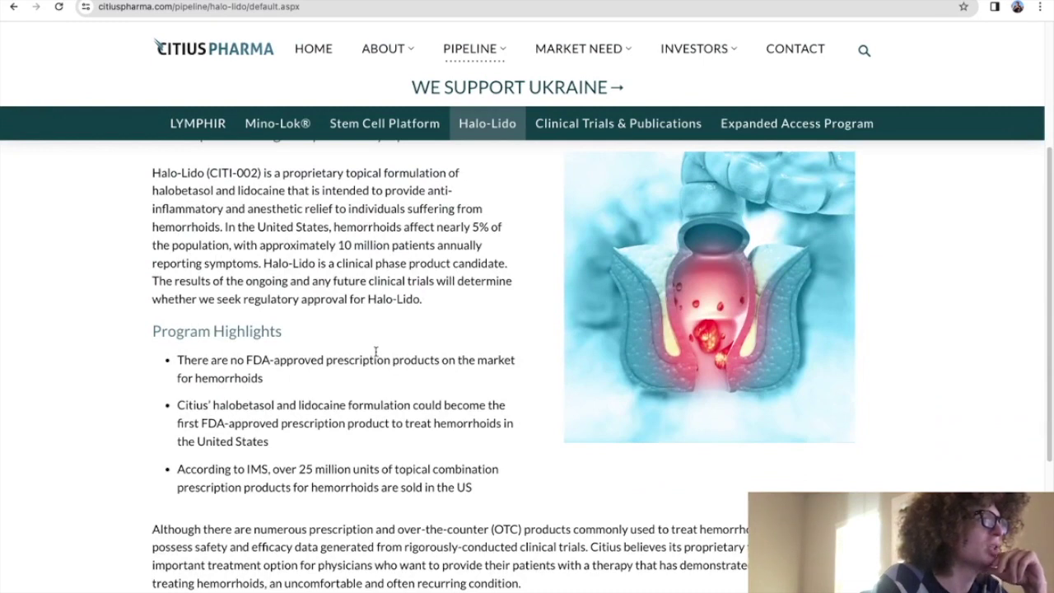
scroll(376, 352, "down", 2)
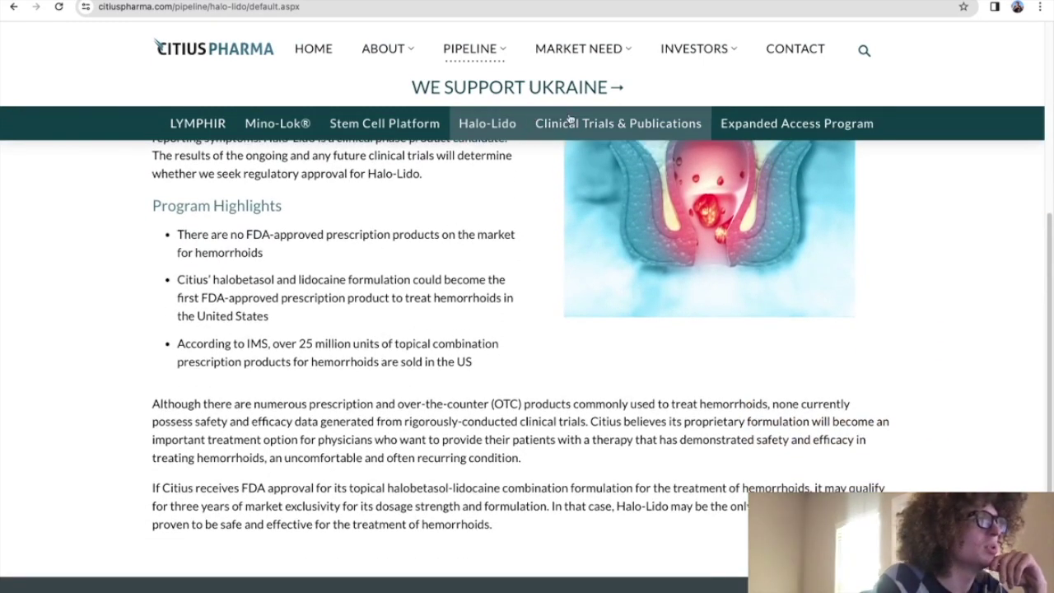
Step: Open the Clinical Trials & Publications page and skim its listed trials and publications
left_click(534, 122)
scroll(512, 179, "down", 4)
scroll(517, 188, "up", 4)
Step: Flip between the pipeline product pages to compare the candidates, ending with another look at LYMPHIR's description and program highlights
left_click(216, 284)
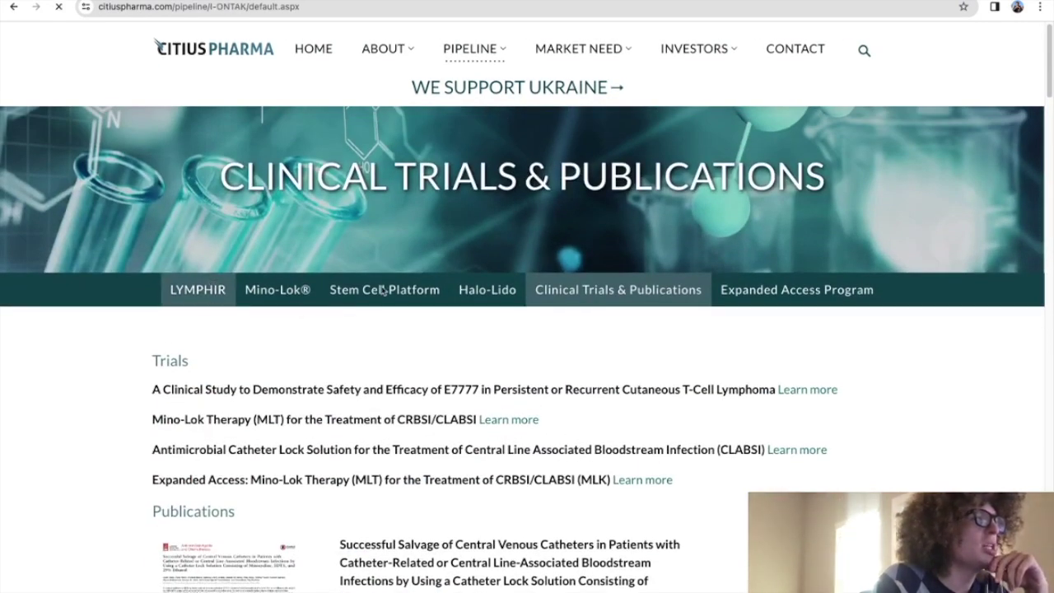
left_click(298, 301)
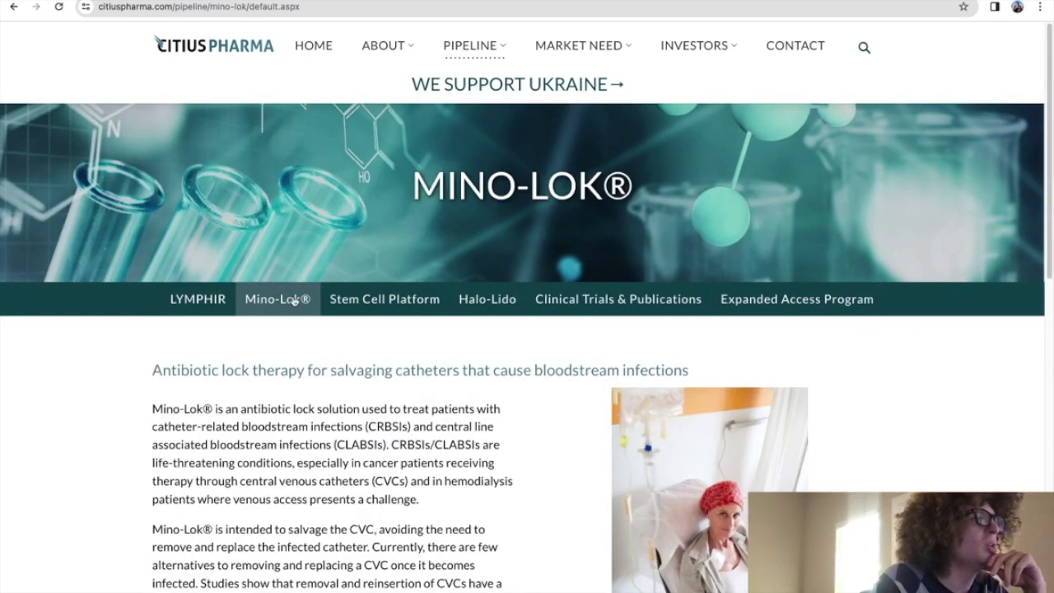
left_click(216, 302)
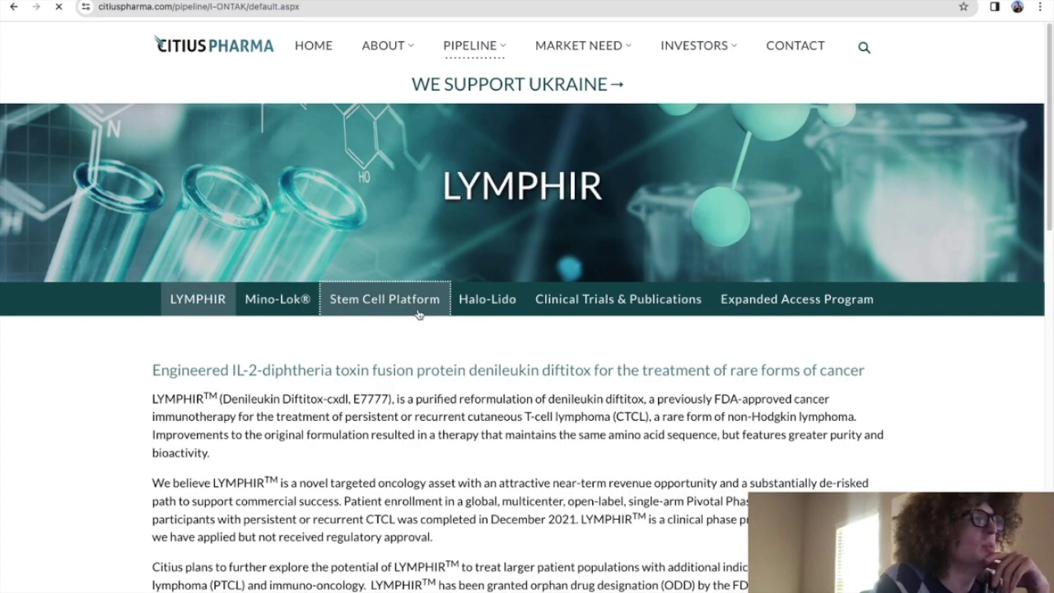
left_click(395, 303)
left_click(489, 306)
left_click(328, 303)
left_click(294, 310)
left_click(211, 314)
scroll(323, 349, "down", 4)
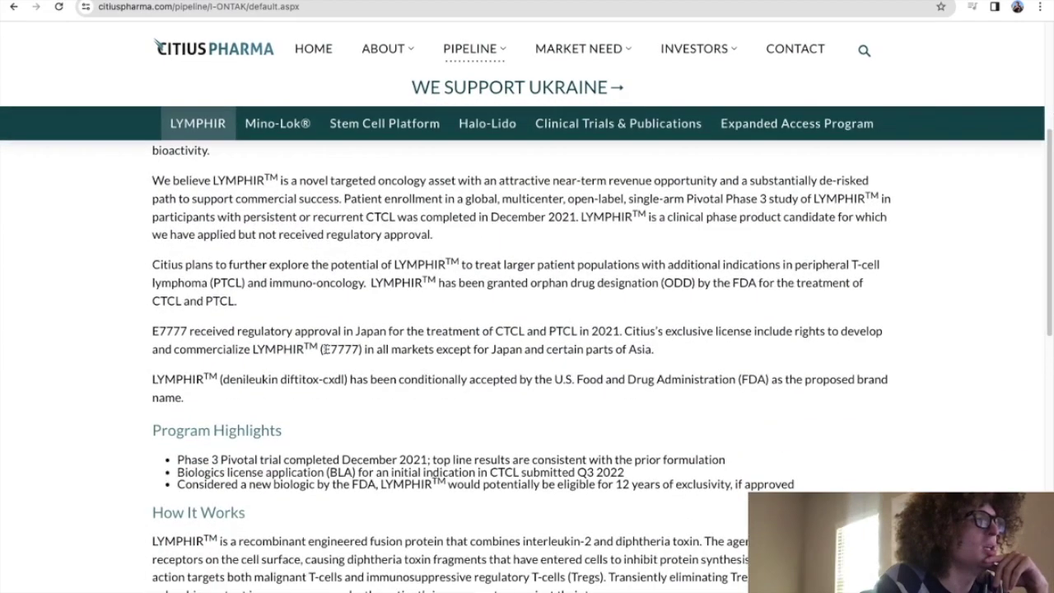
scroll(325, 347, "up", 3)
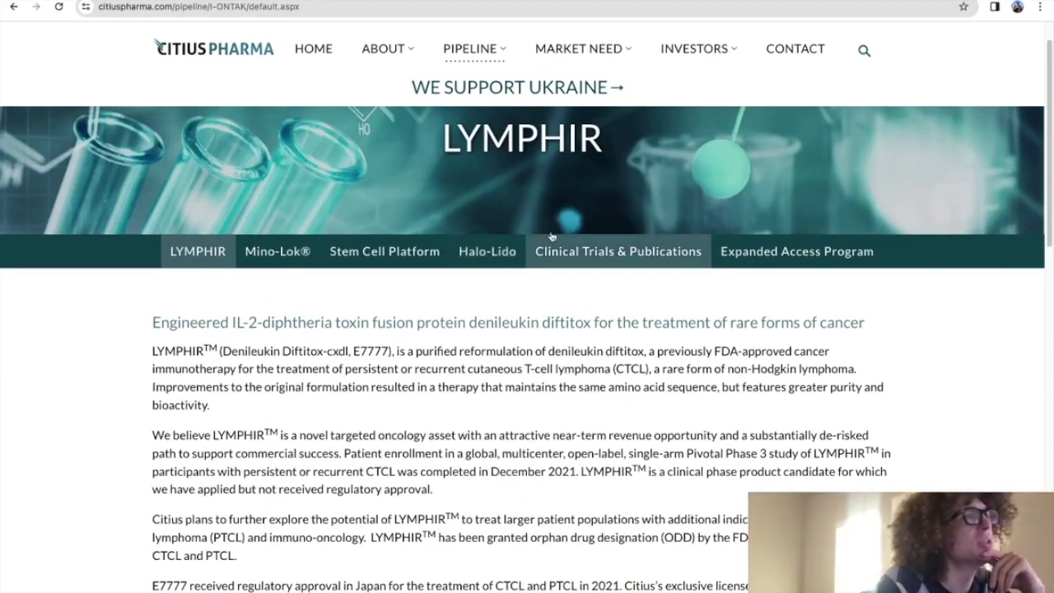
Step: Open the company's press releases page from the investor section
mouse_move(714, 49)
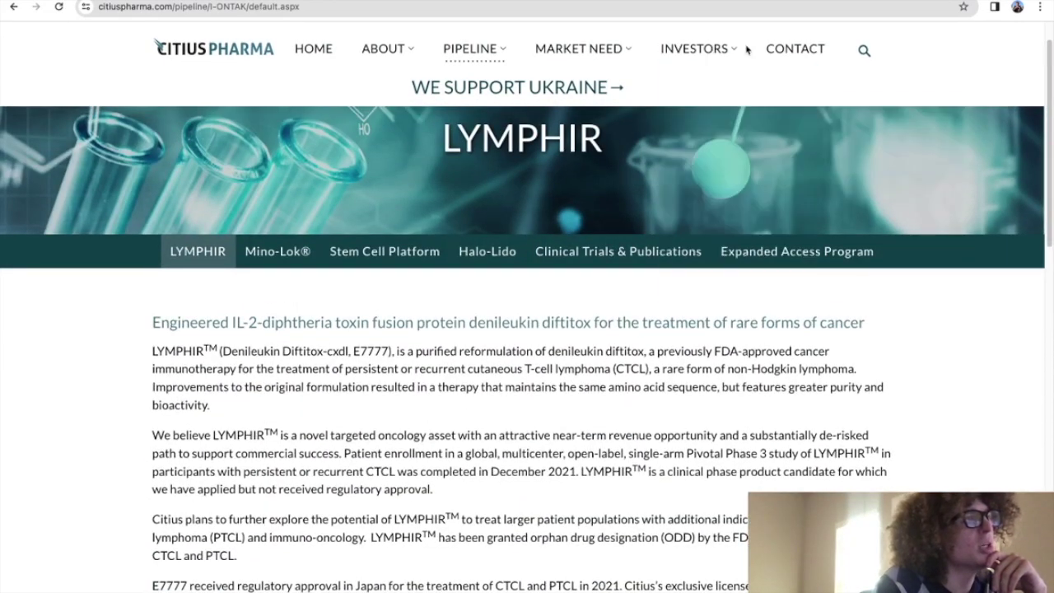
mouse_move(715, 151)
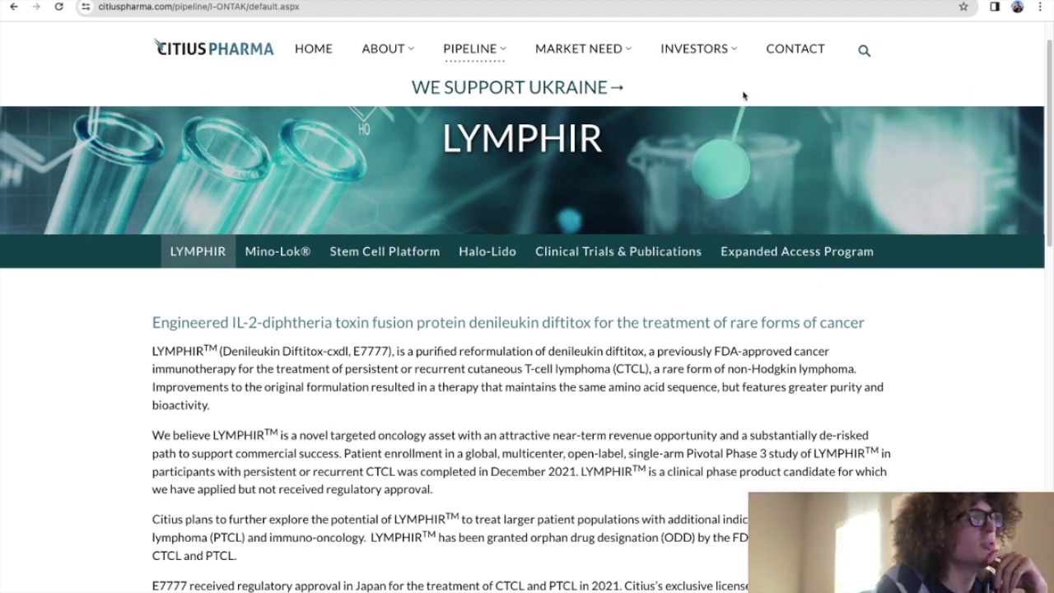
mouse_move(703, 104)
left_click(861, 118)
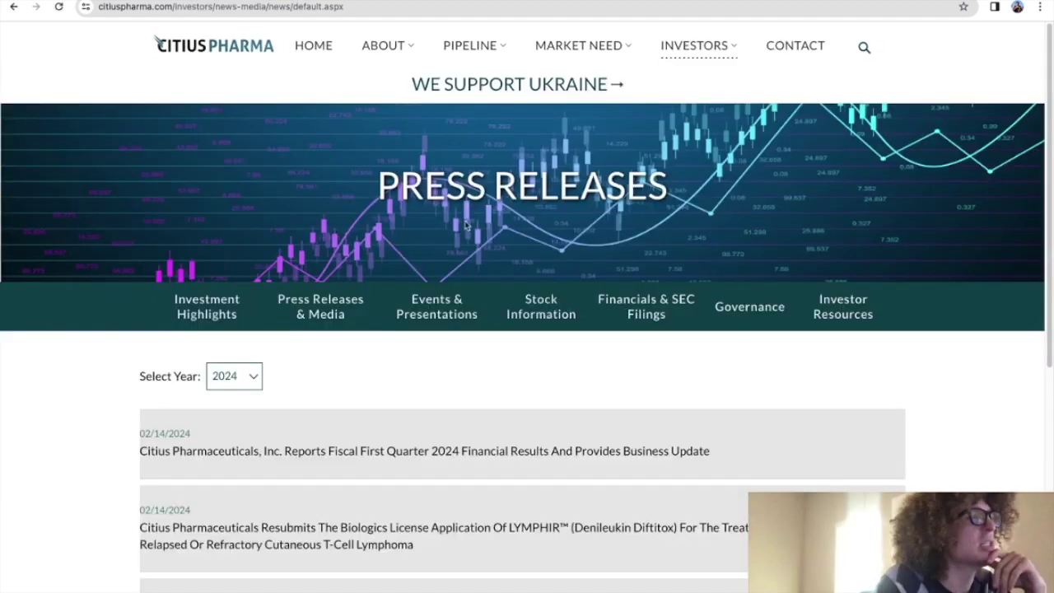
Step: Open the 02/14/2024 press release on Citius's fiscal first quarter 2024 financial results and business update
scroll(276, 346, "down", 4)
scroll(279, 344, "up", 1)
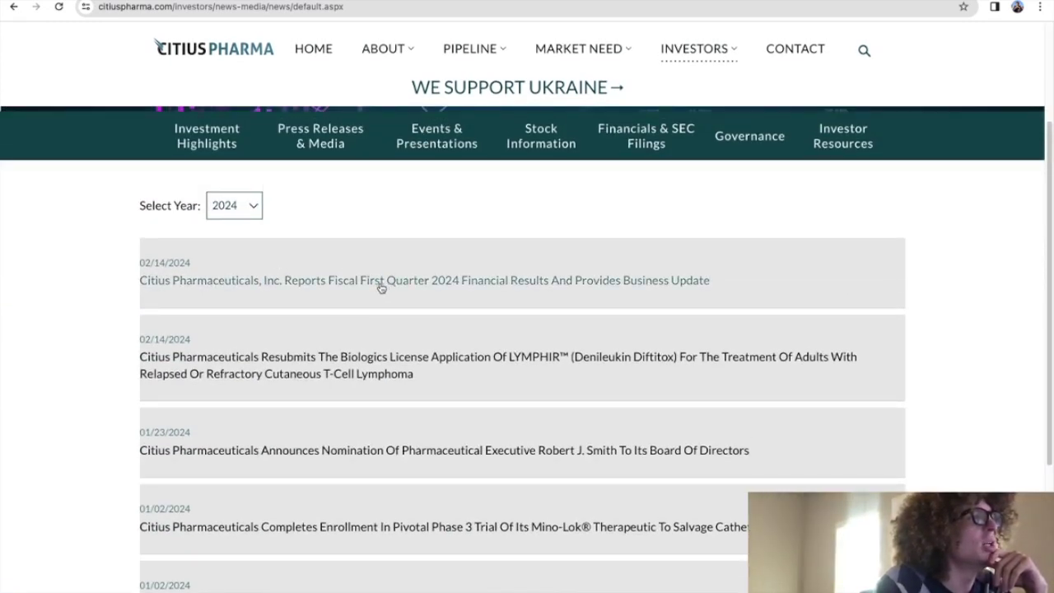
left_click(380, 281)
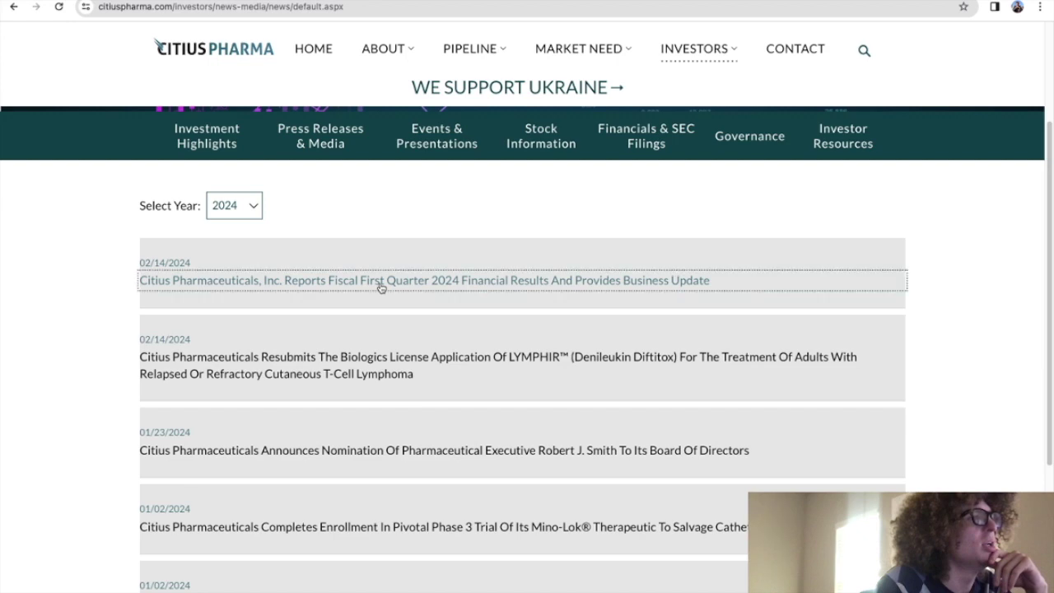
scroll(215, 304, "down", 3)
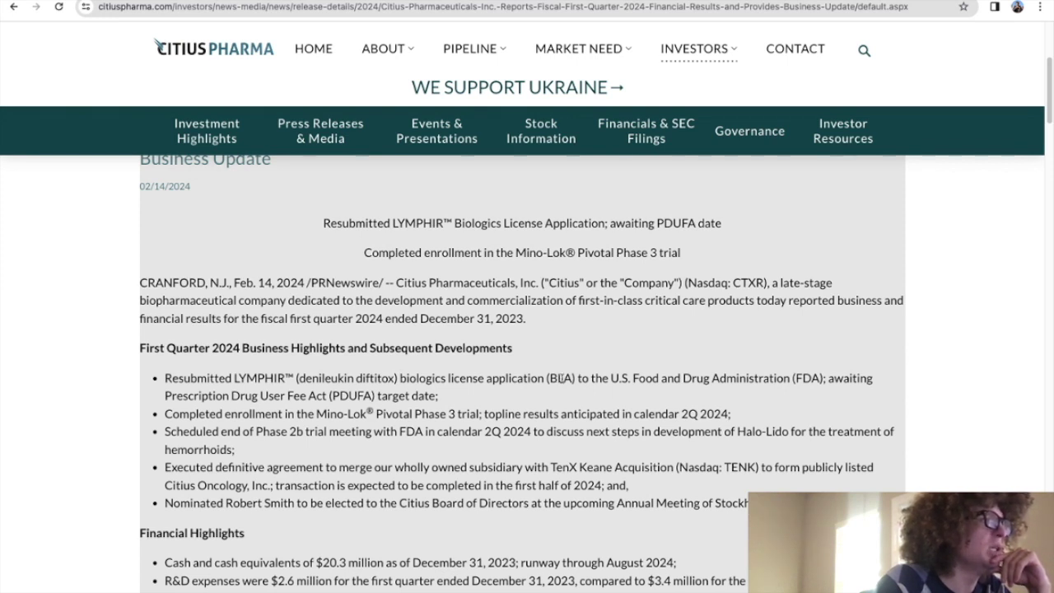
Step: Read the first quarter business highlights, focusing on the LYMPHIR BLA resubmission, the PDUFA target date and the Mino-Lok topline results timing
left_click_drag(571, 378, 551, 379)
left_click(543, 395)
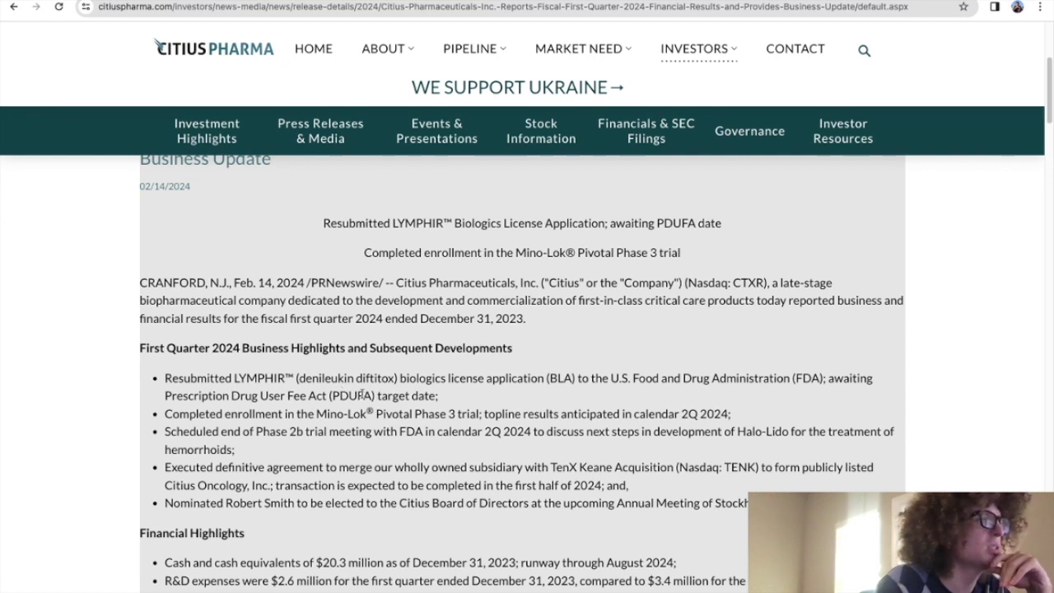
left_click_drag(369, 396, 330, 396)
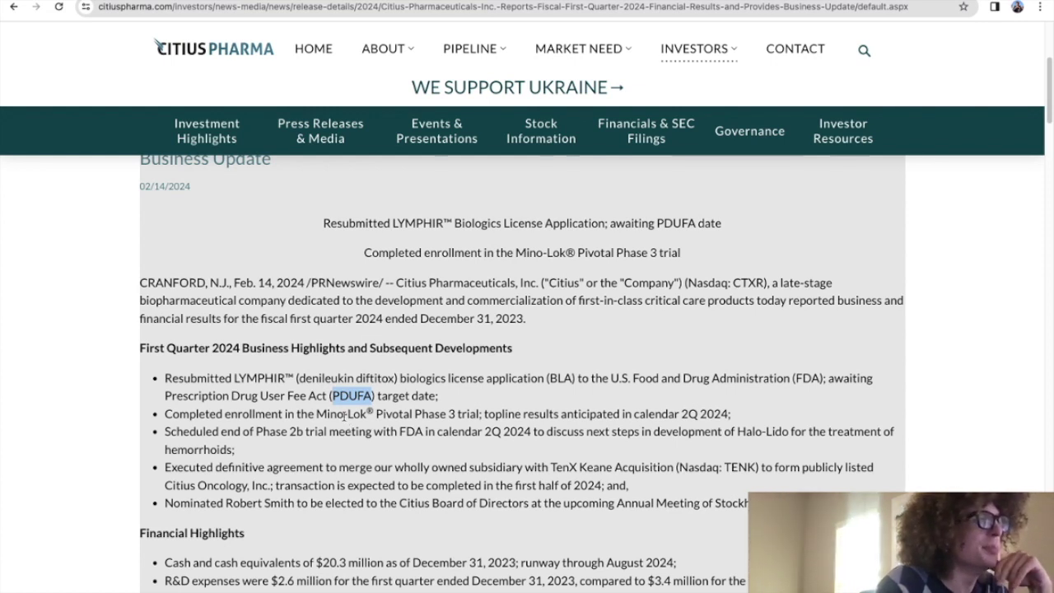
double_click(717, 414)
left_click(698, 416)
double_click(555, 378)
left_click(558, 382)
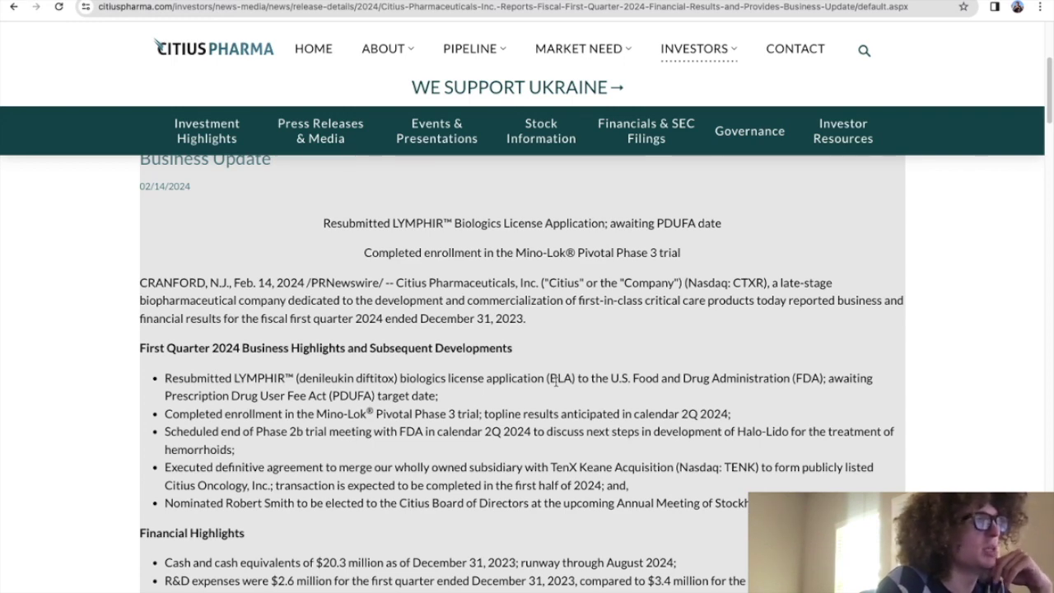
Step: Examine the release's Financial Highlights, focusing on cash and cash equivalents, R&D expenses and the cash runway
scroll(554, 380, "down", 1)
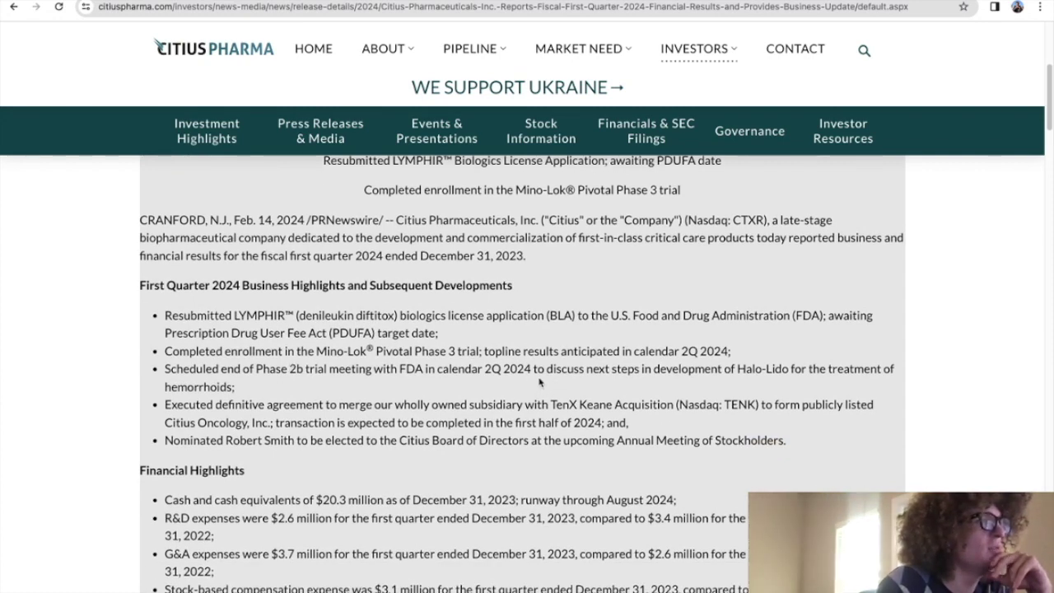
scroll(539, 378, "down", 1)
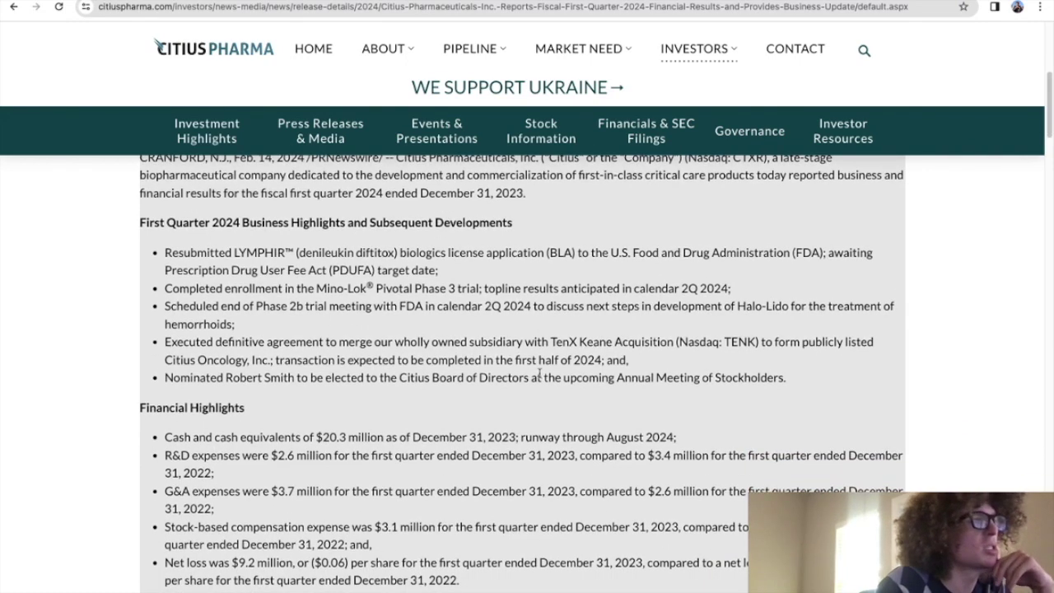
scroll(539, 374, "down", 1)
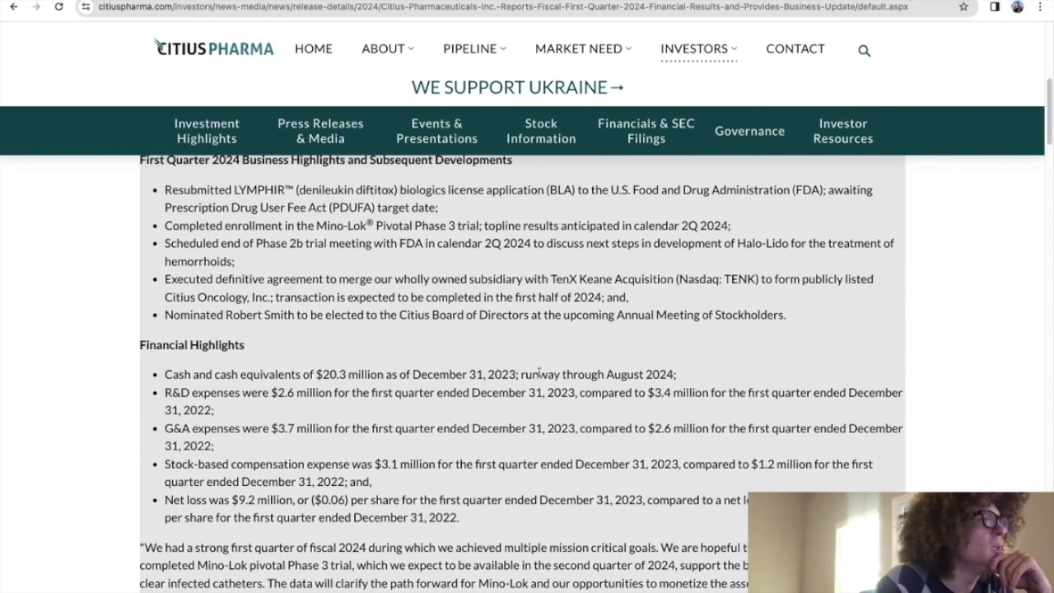
scroll(539, 374, "down", 2)
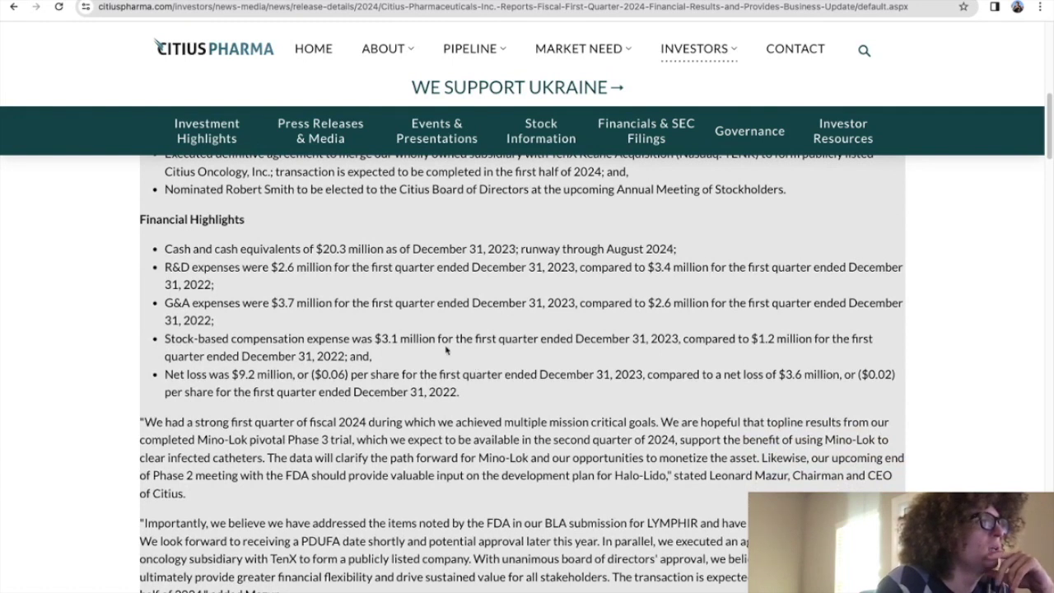
left_click_drag(315, 248, 349, 250)
left_click(347, 250)
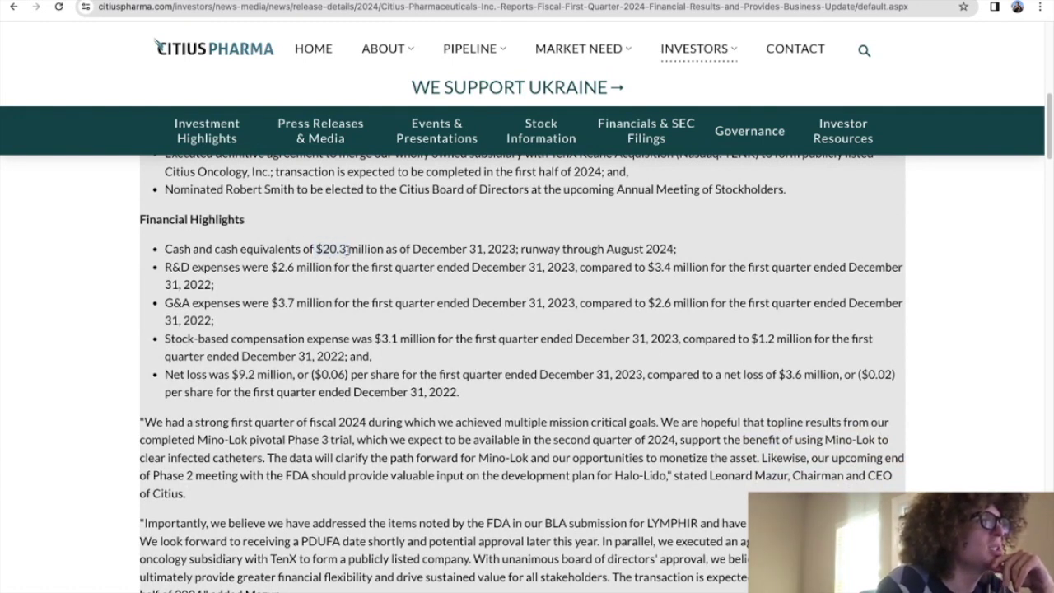
left_click_drag(293, 269, 271, 266)
left_click(275, 264)
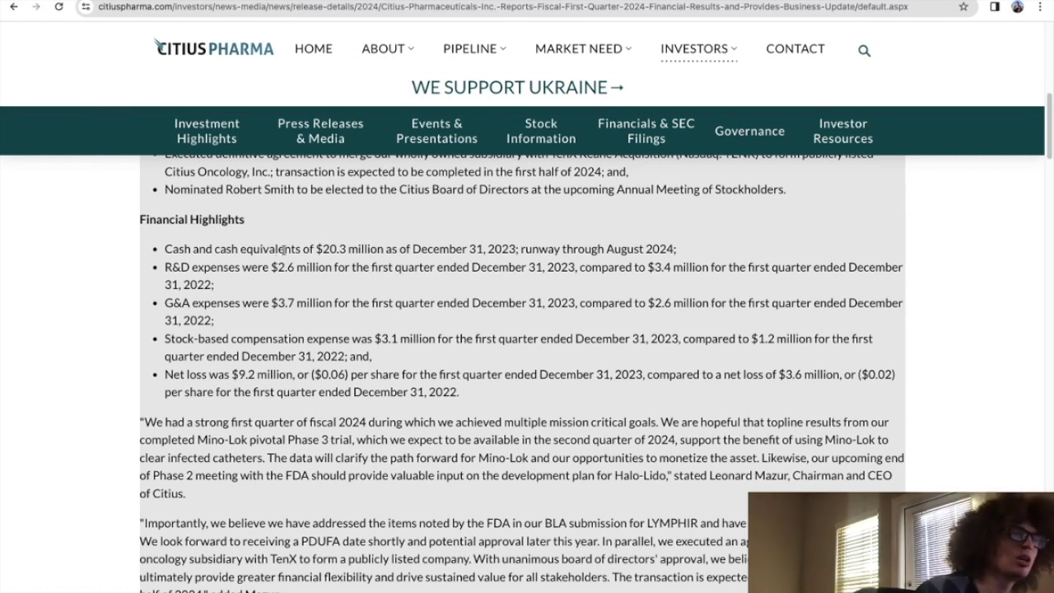
left_click_drag(674, 249, 566, 250)
left_click(525, 251)
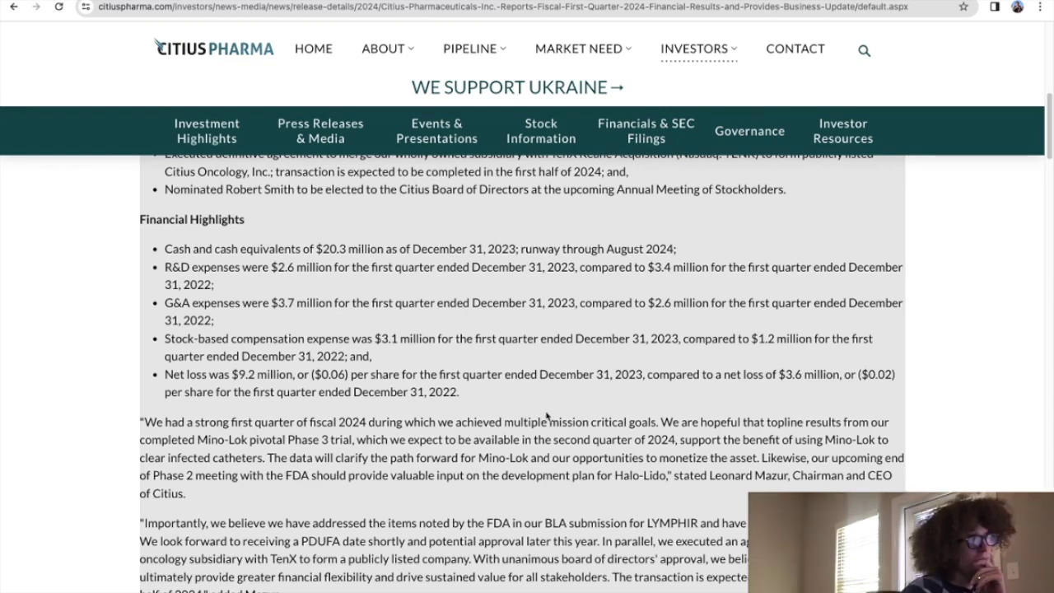
Step: Skim the detailed first quarter results and review the assets and liabilities in the condensed consolidated balance sheet
scroll(548, 417, "down", 4)
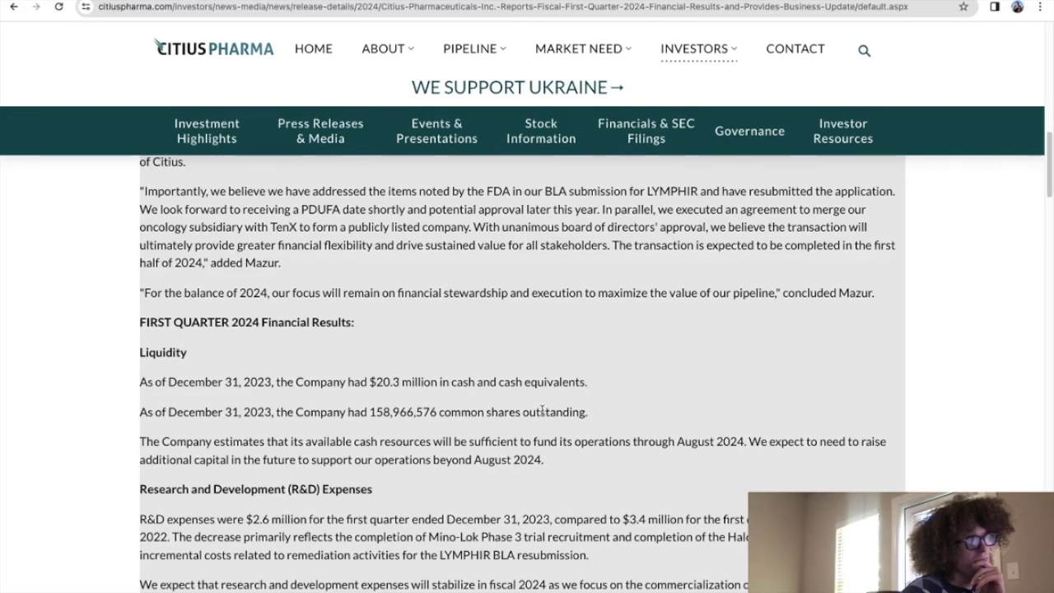
scroll(542, 410, "down", 3)
scroll(542, 412, "down", 8)
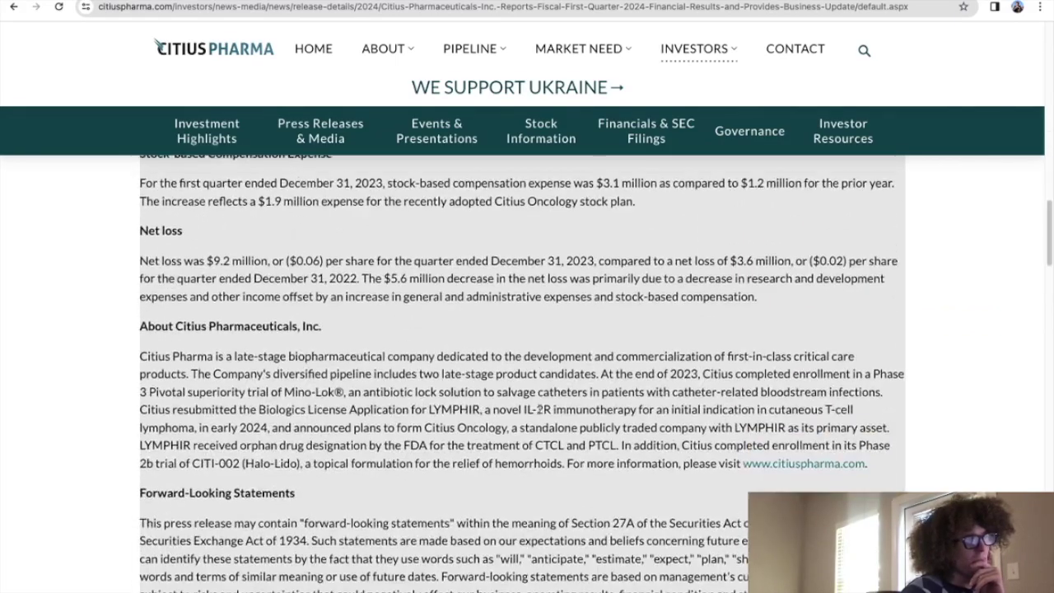
scroll(539, 409, "down", 7)
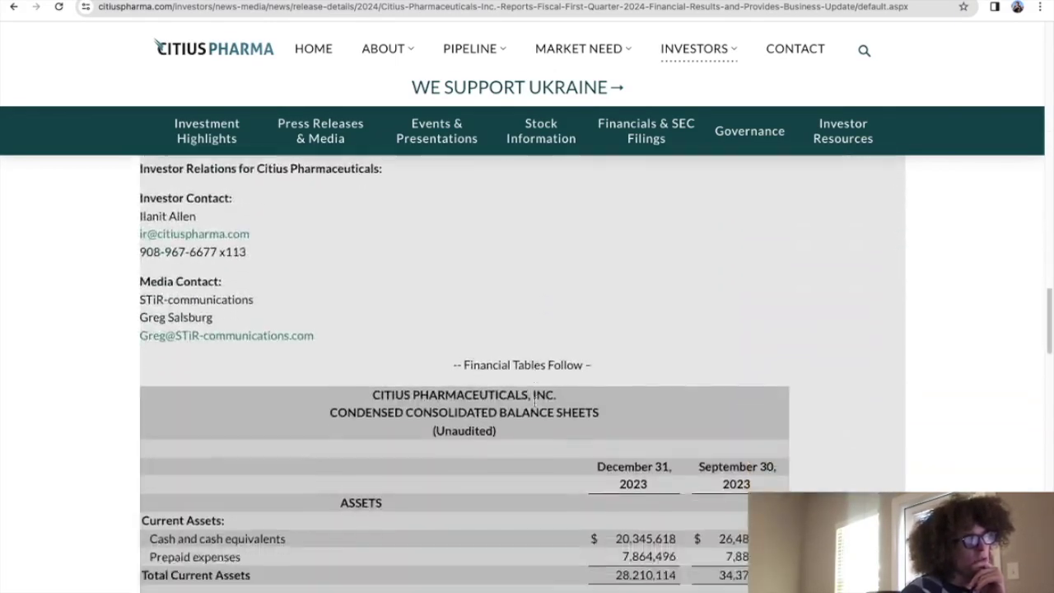
scroll(533, 405, "down", 4)
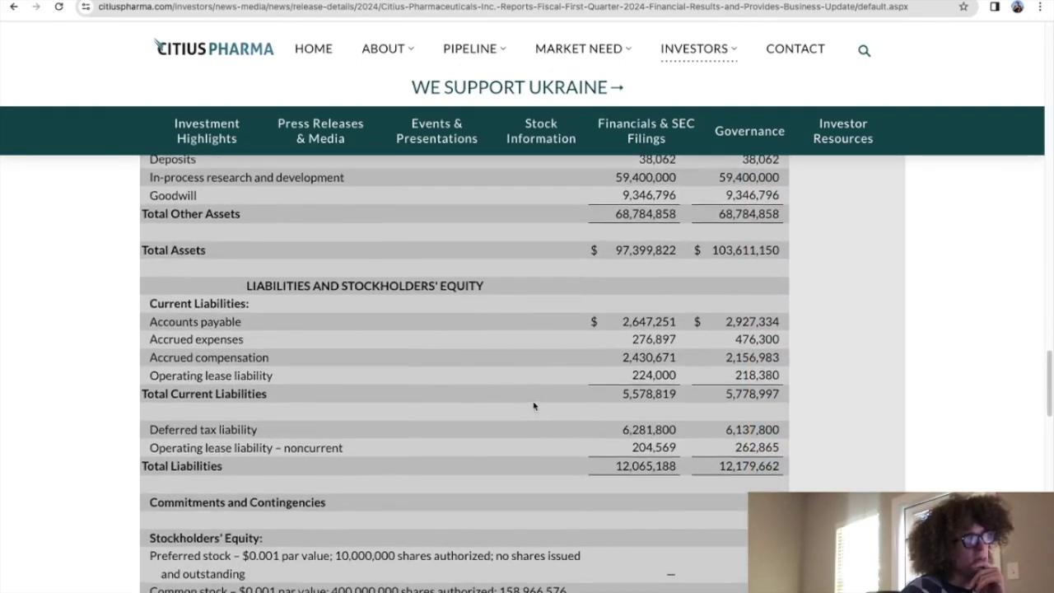
scroll(533, 405, "up", 6)
scroll(533, 406, "down", 3)
scroll(533, 406, "up", 3)
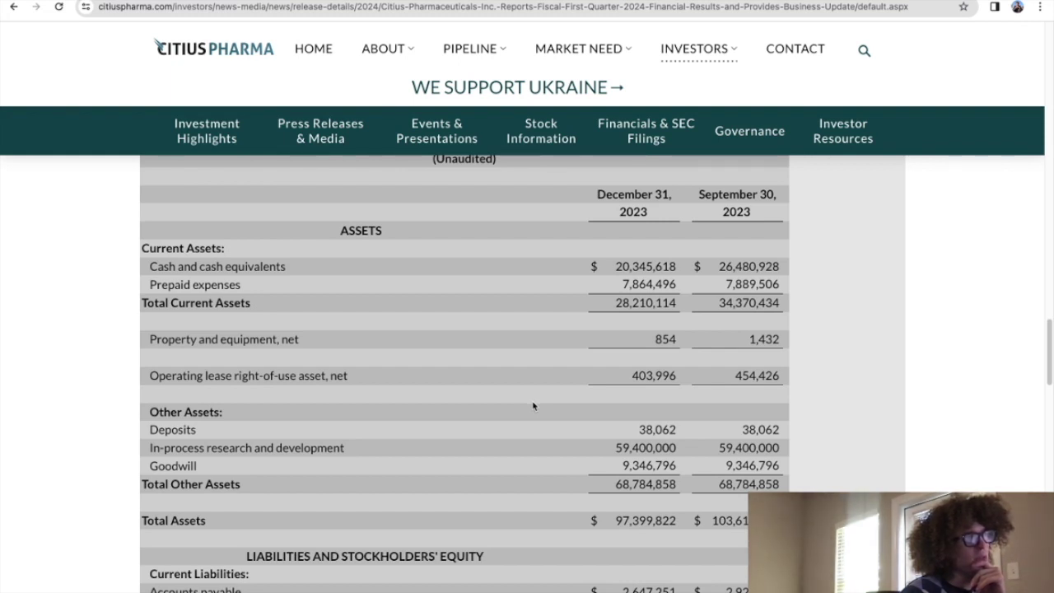
Step: Review the stockholders' equity section and the condensed consolidated statements of operations for the quarter
scroll(533, 406, "down", 10)
scroll(534, 406, "down", 5)
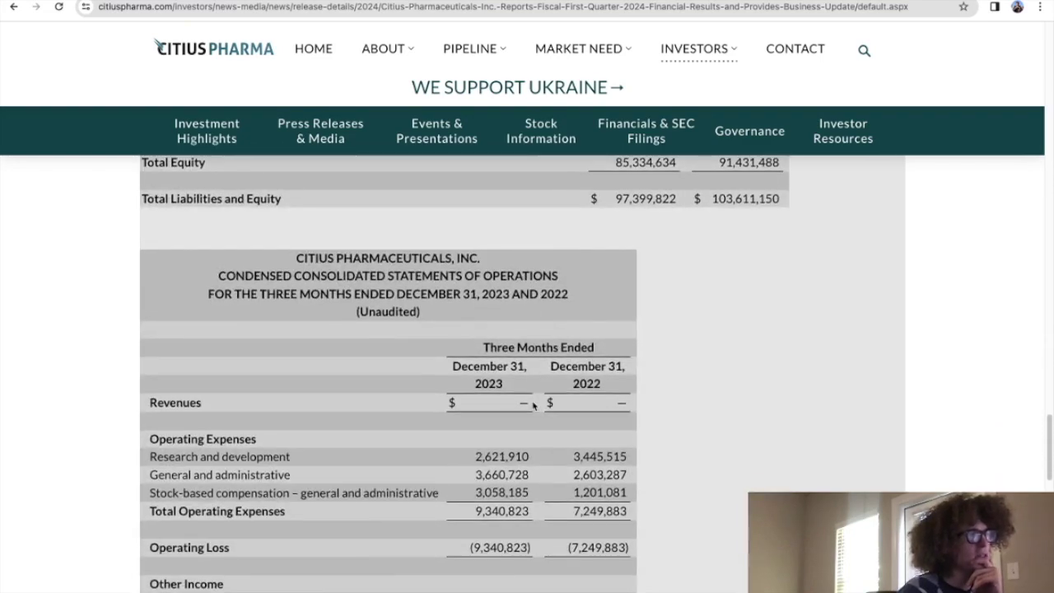
scroll(533, 405, "up", 4)
scroll(533, 406, "up", 2)
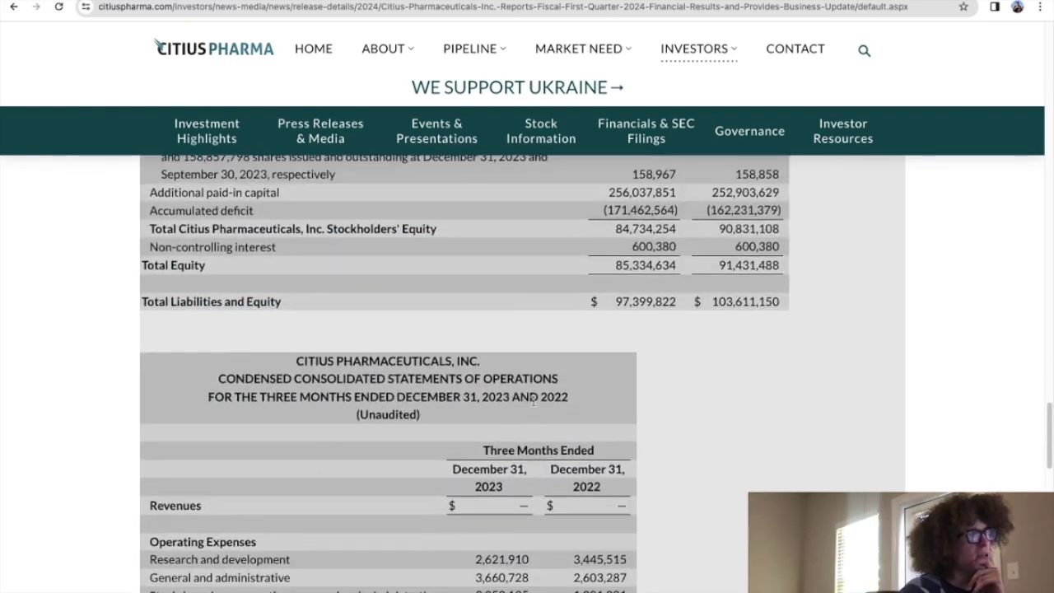
scroll(533, 406, "down", 8)
scroll(533, 405, "down", 3)
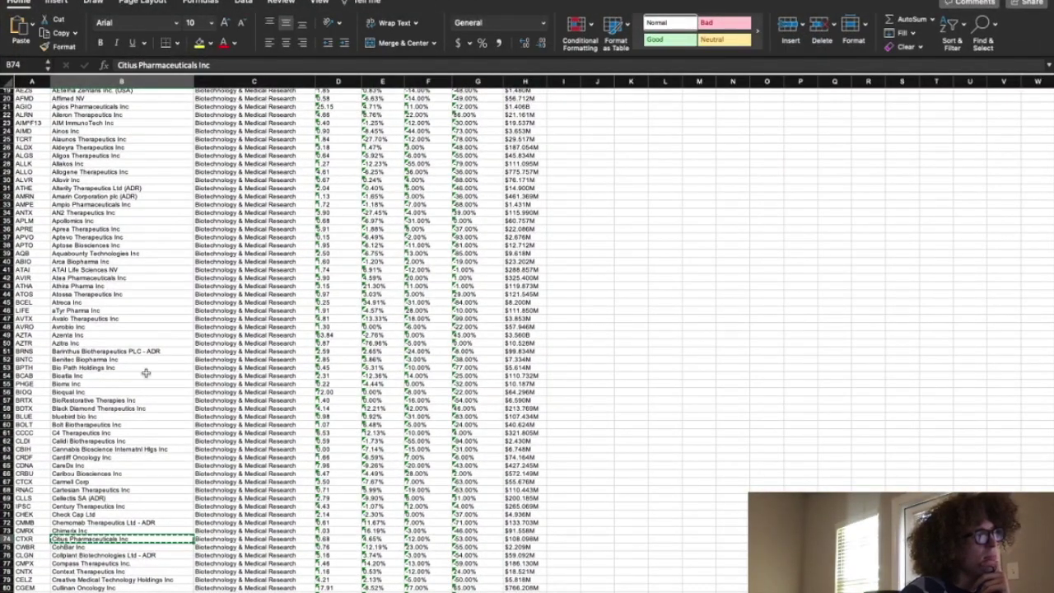
Step: Copy the Editas Medicine Inc company name from the Excel biotech stock list and switch to the Chrome browser
scroll(178, 377, "down", 3)
scroll(140, 476, "down", 8)
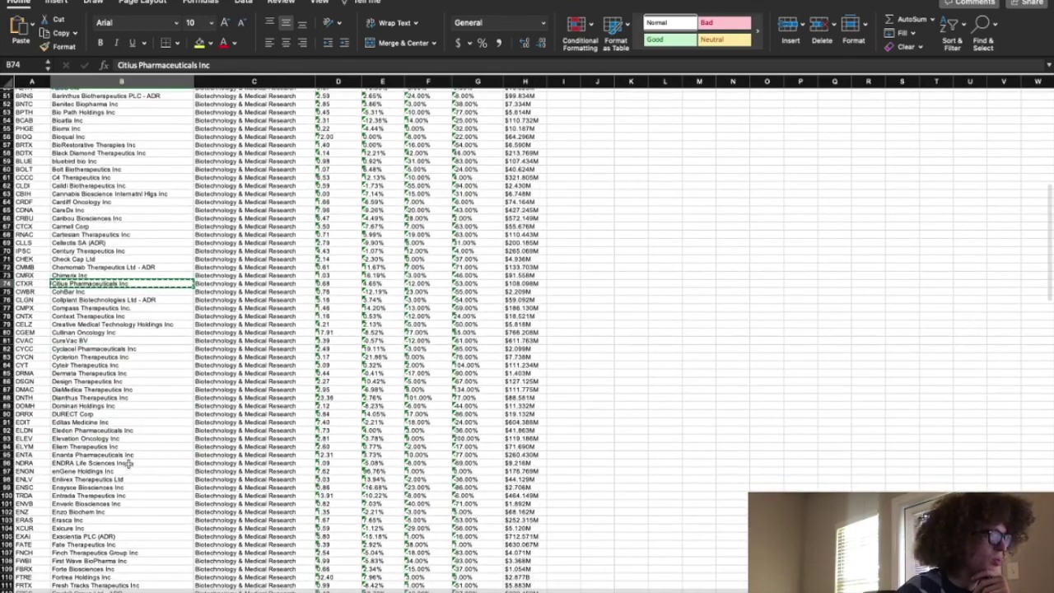
left_click(111, 429)
left_click(110, 421)
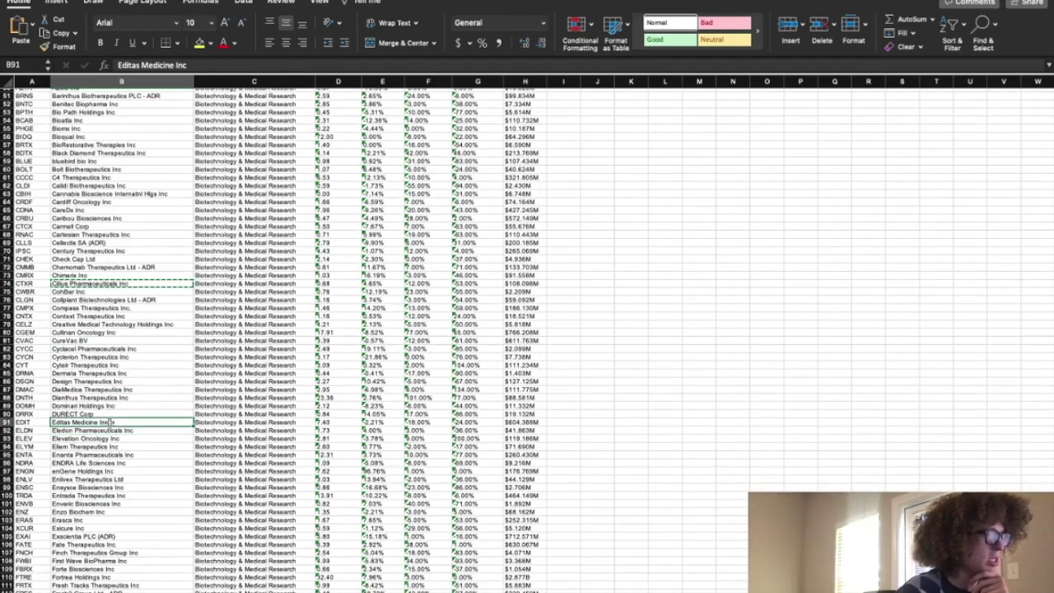
right_click(111, 421)
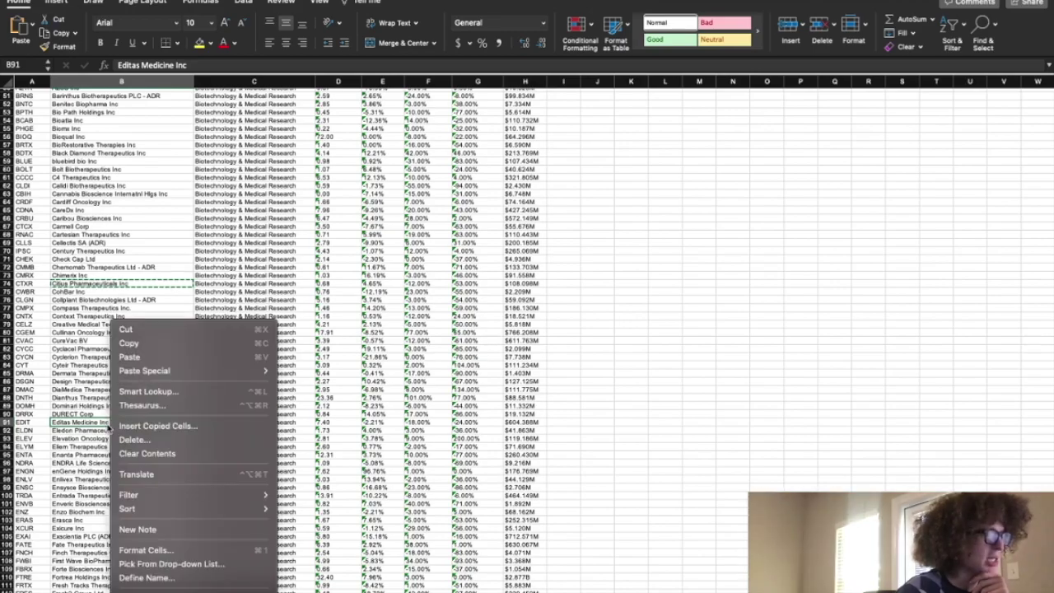
left_click(132, 342)
key("super+Tab")
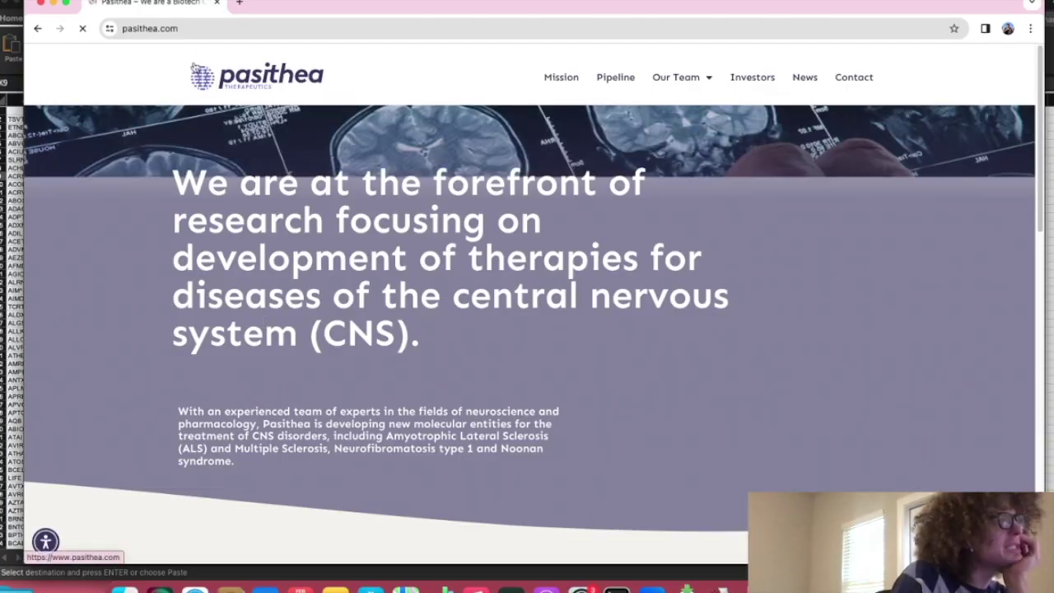
Step: Skim the Pasithea home page and the diseases described in its Our Focus section
scroll(465, 379, "down", 1)
scroll(635, 309, "down", 5)
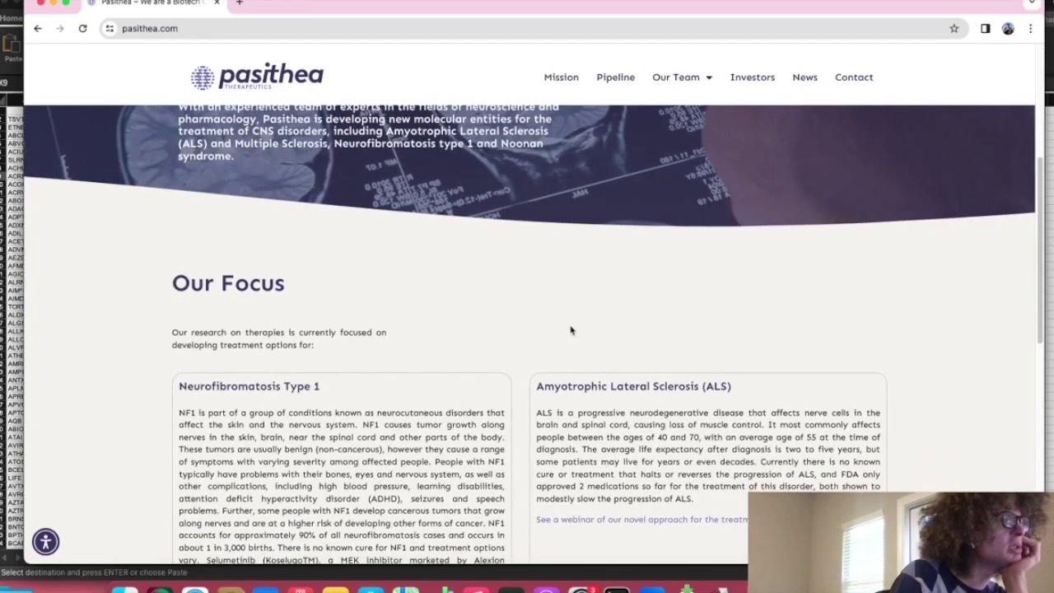
scroll(568, 330, "down", 2)
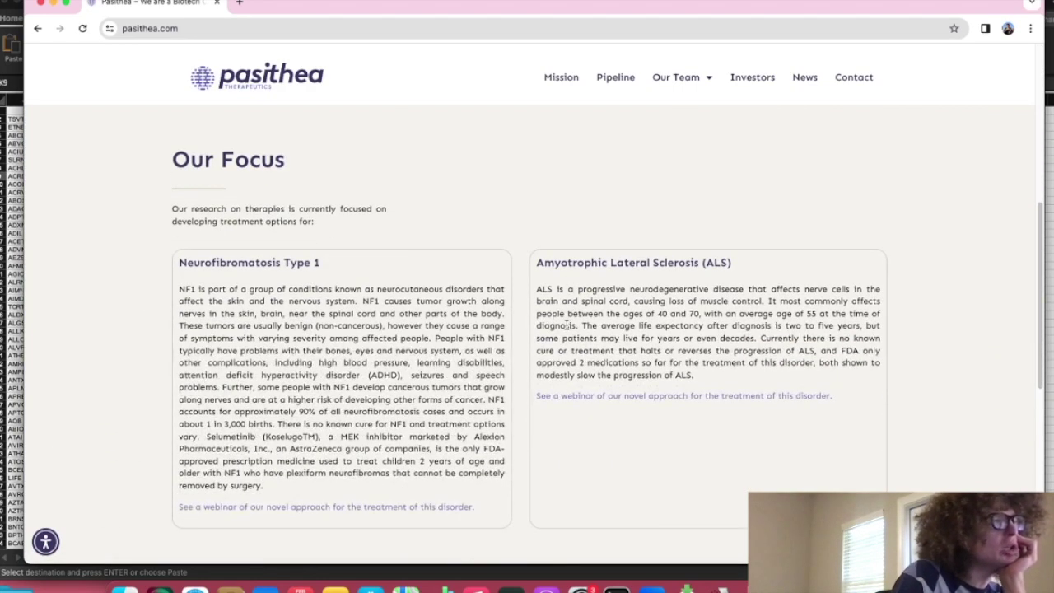
scroll(566, 325, "down", 6)
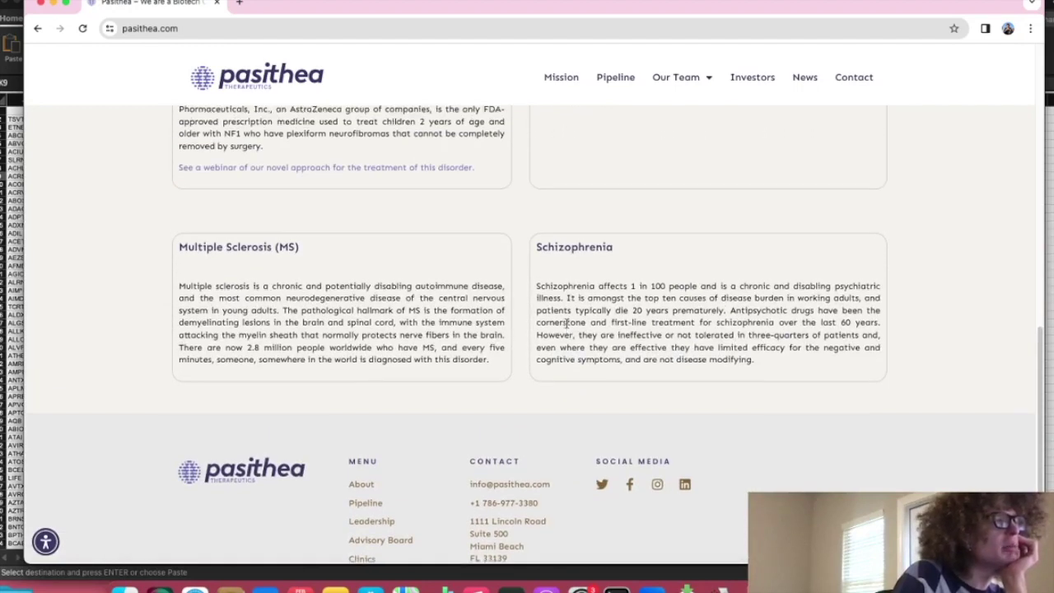
scroll(567, 324, "up", 4)
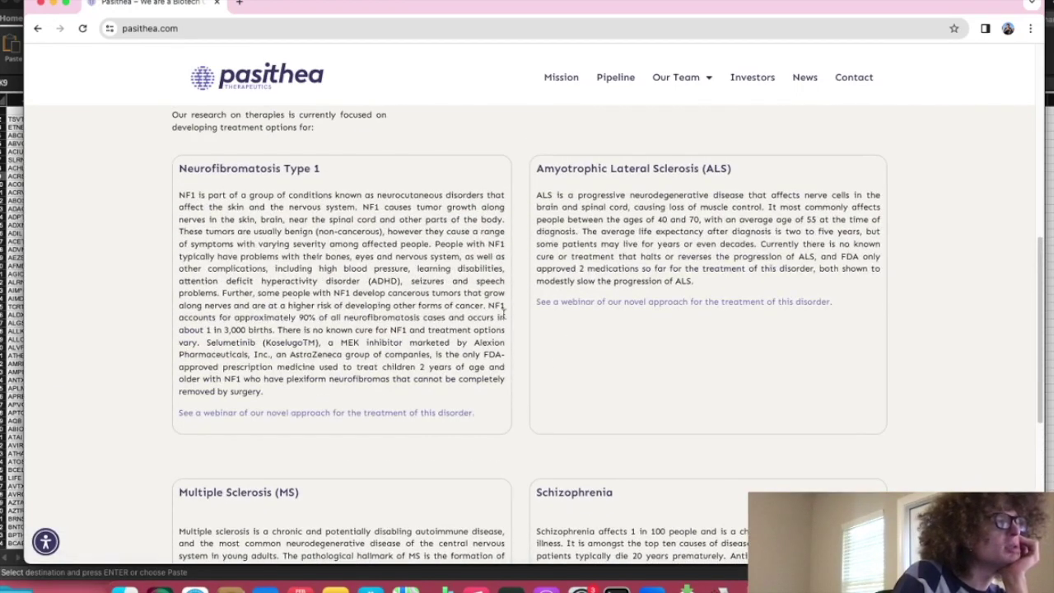
Step: Open Pasithea's pipeline page and examine the development stage of each program in the product pipeline table
left_click(601, 77)
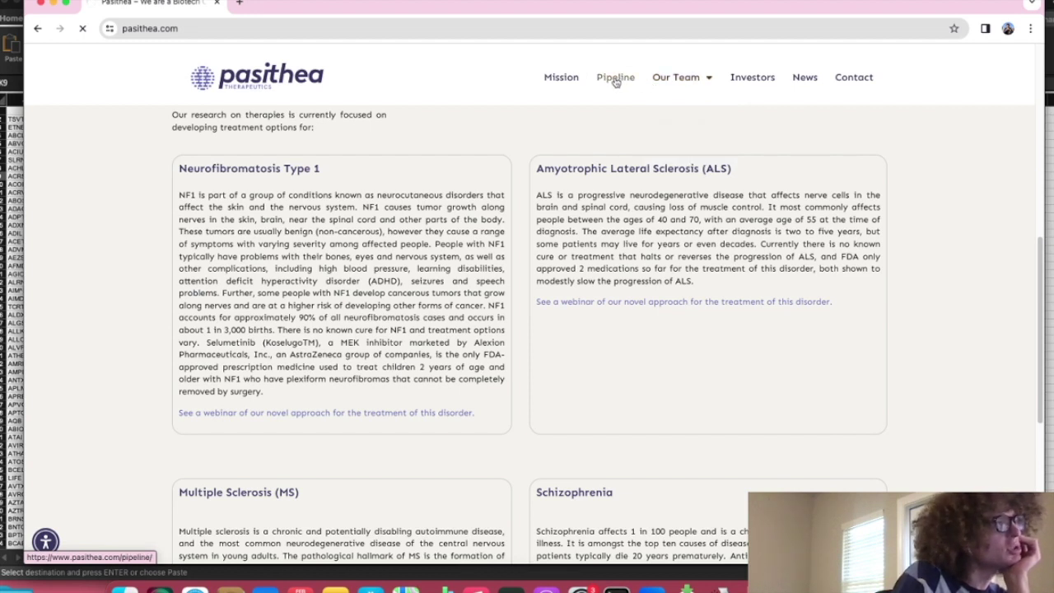
left_click(262, 28)
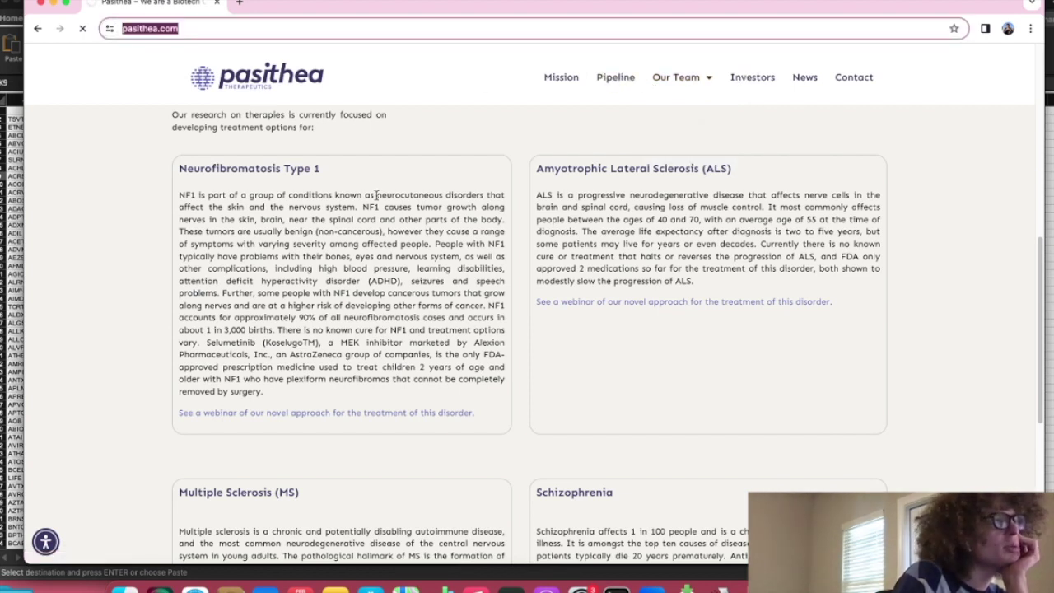
left_click(408, 170)
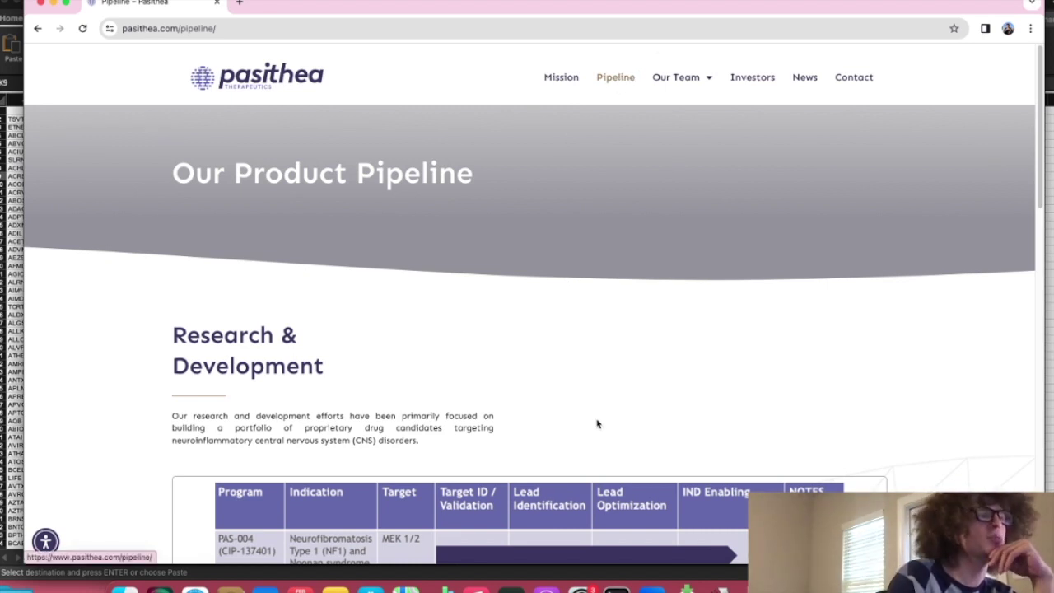
scroll(598, 403, "down", 3)
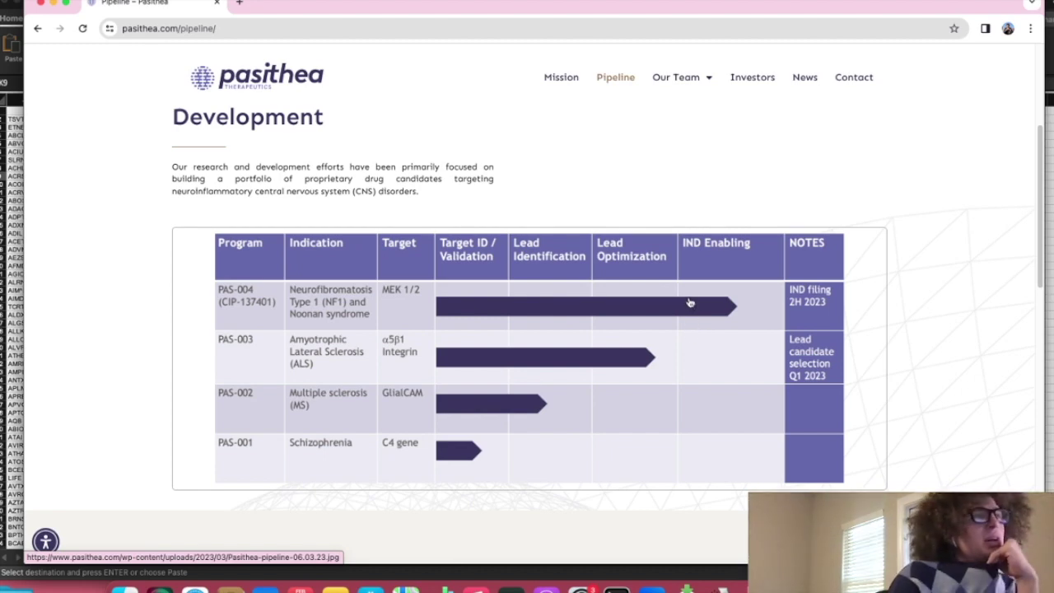
scroll(690, 308, "down", 5)
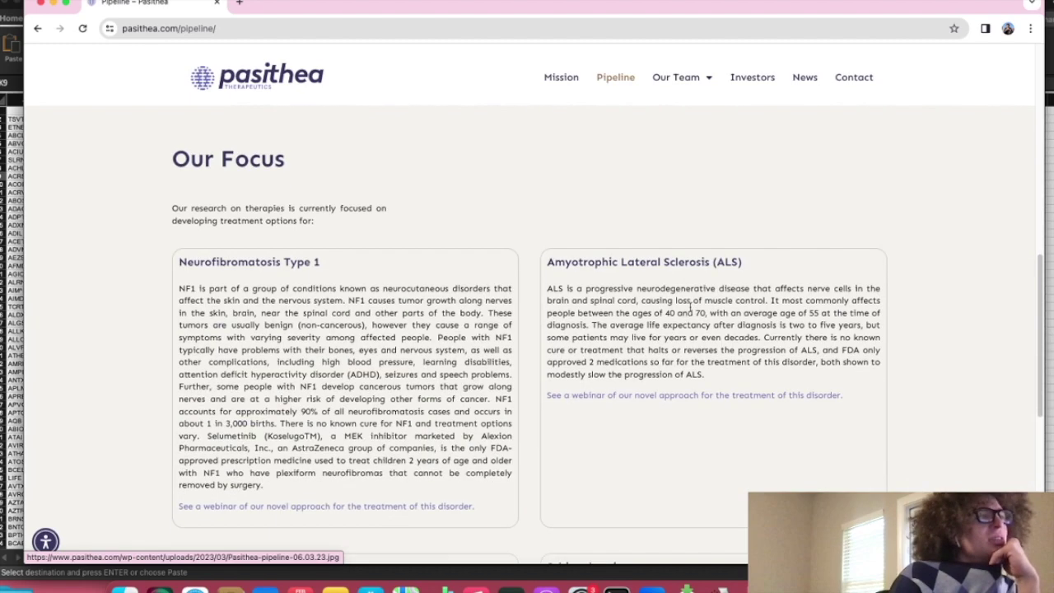
scroll(691, 312, "up", 4)
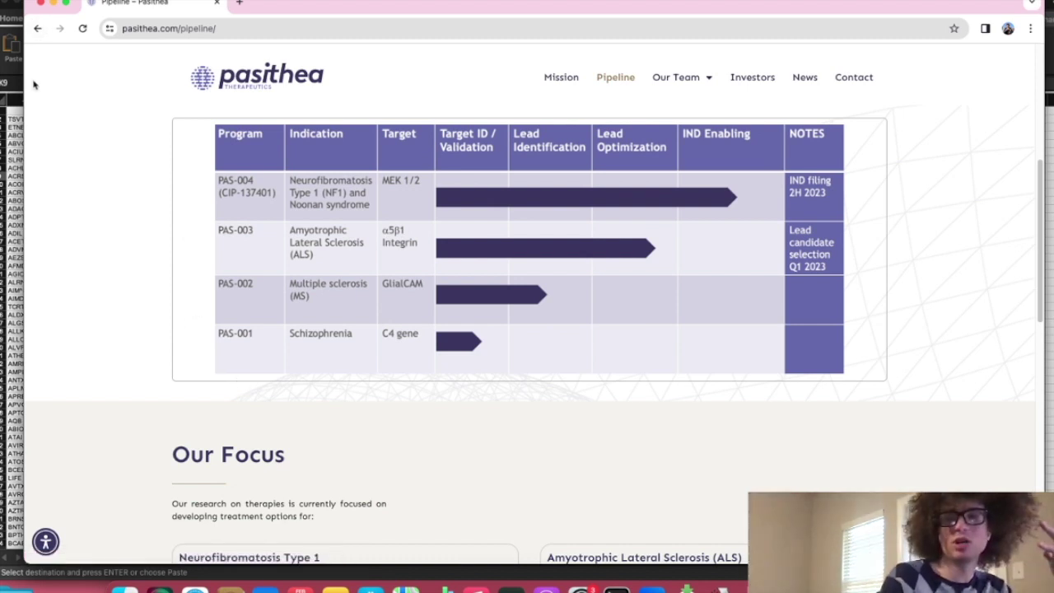
Step: Open Editas Medicine's Research and Pipeline page and examine the development stage of each program in the pipeline chart
left_click(10, 135)
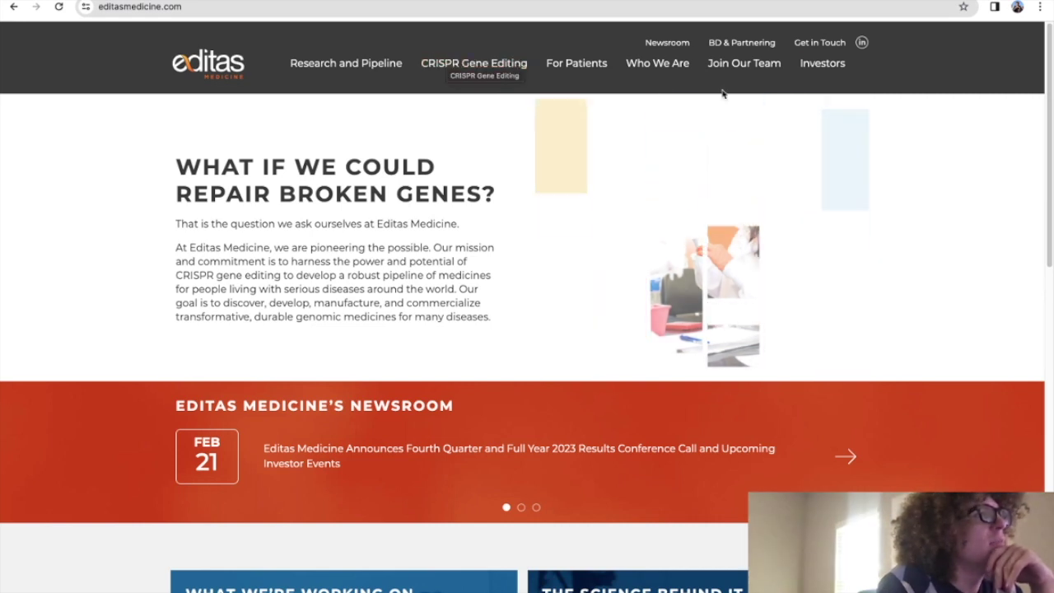
left_click(821, 66)
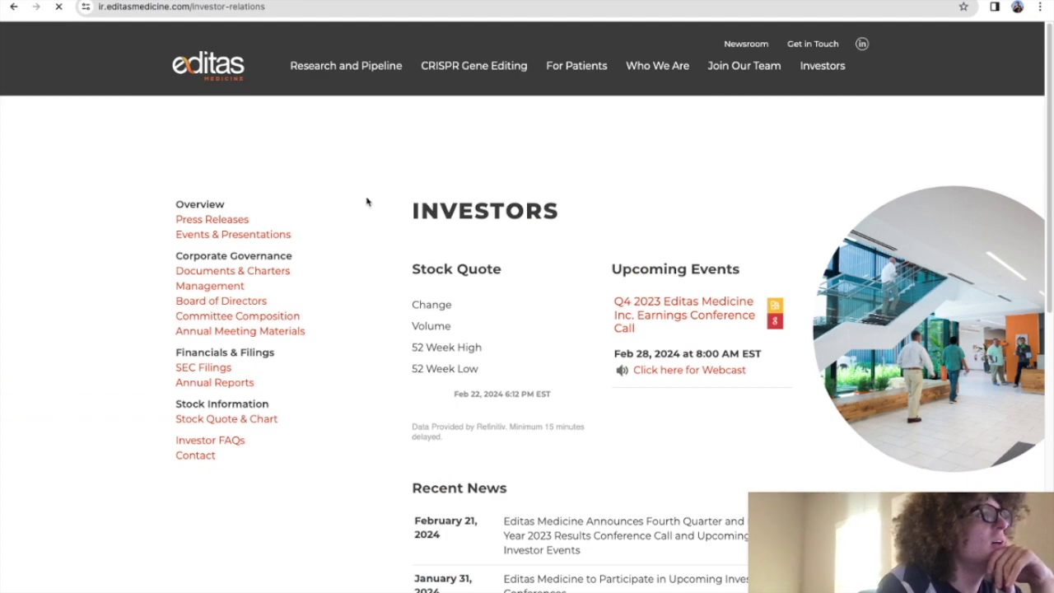
left_click(394, 68)
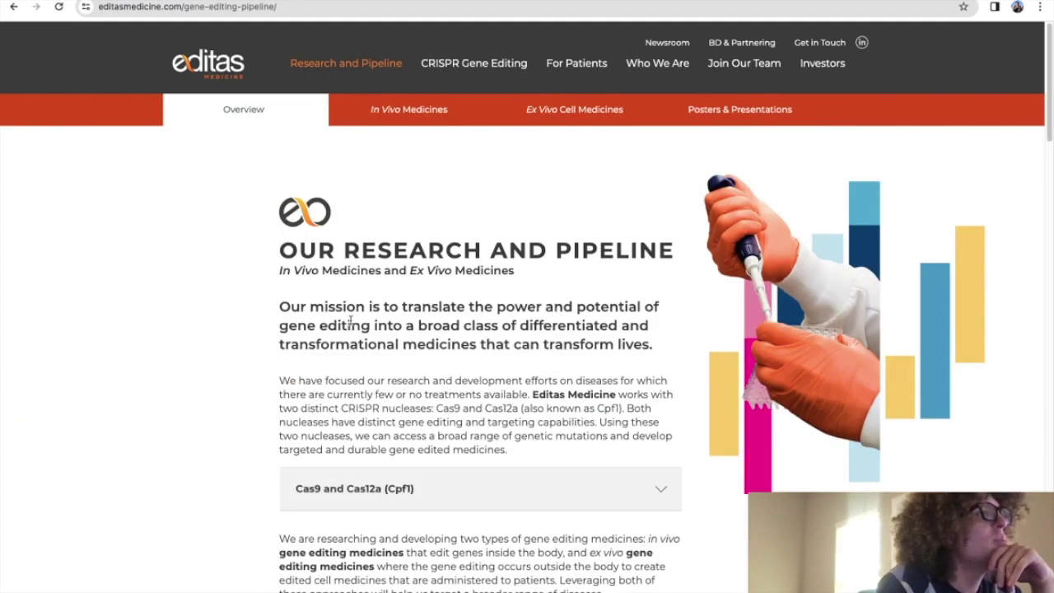
scroll(357, 337, "down", 5)
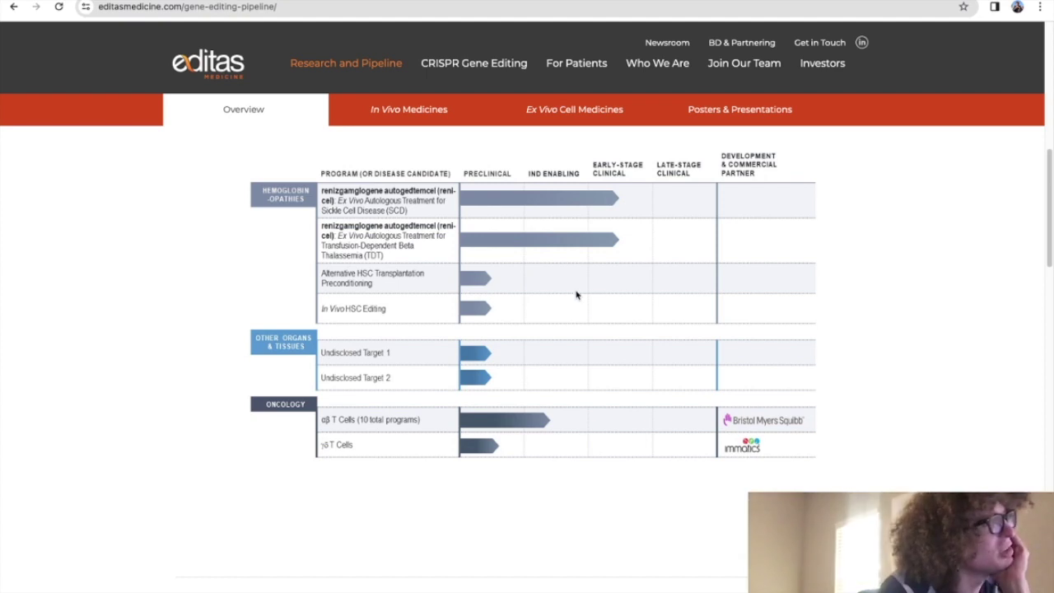
scroll(620, 274, "down", 1)
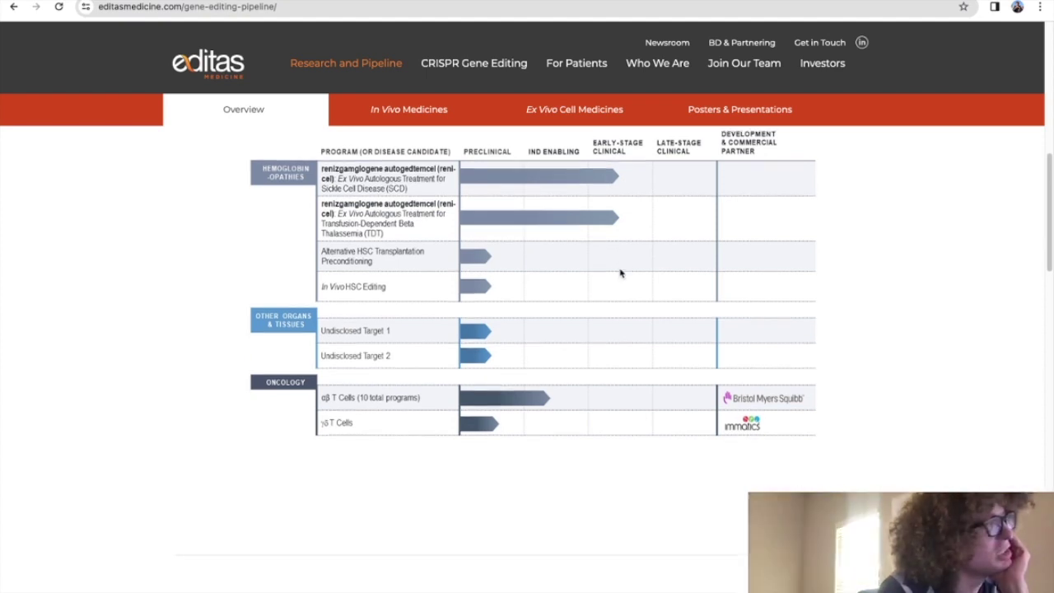
scroll(620, 274, "up", 2)
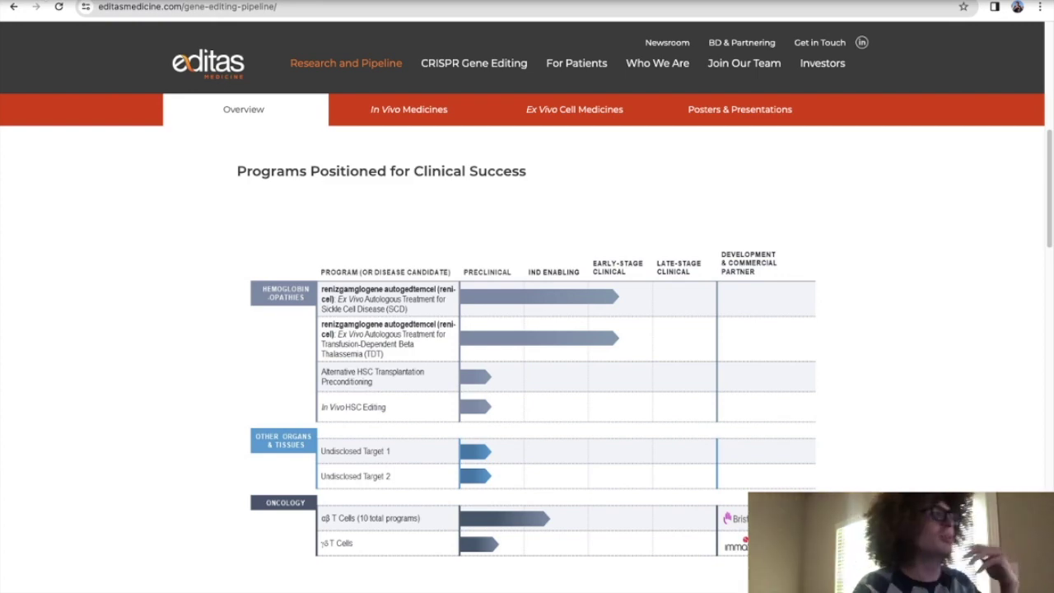
Step: Take the browser out of full screen and move its window aside to reach the Excel workbook behind it
key("ctrl+super+f")
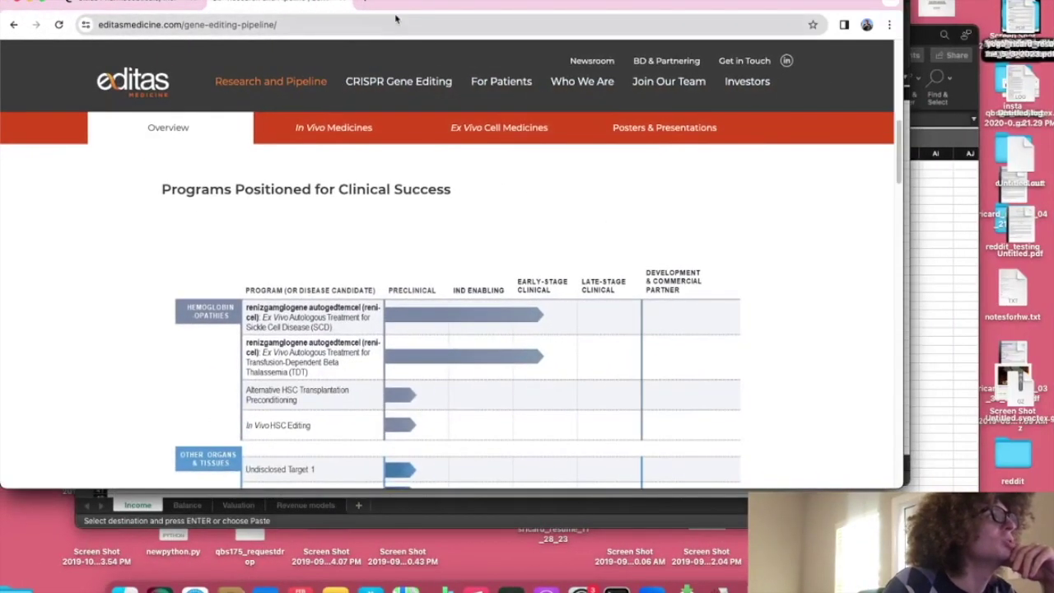
left_click_drag(395, 18, 271, 357)
left_click(51, 6)
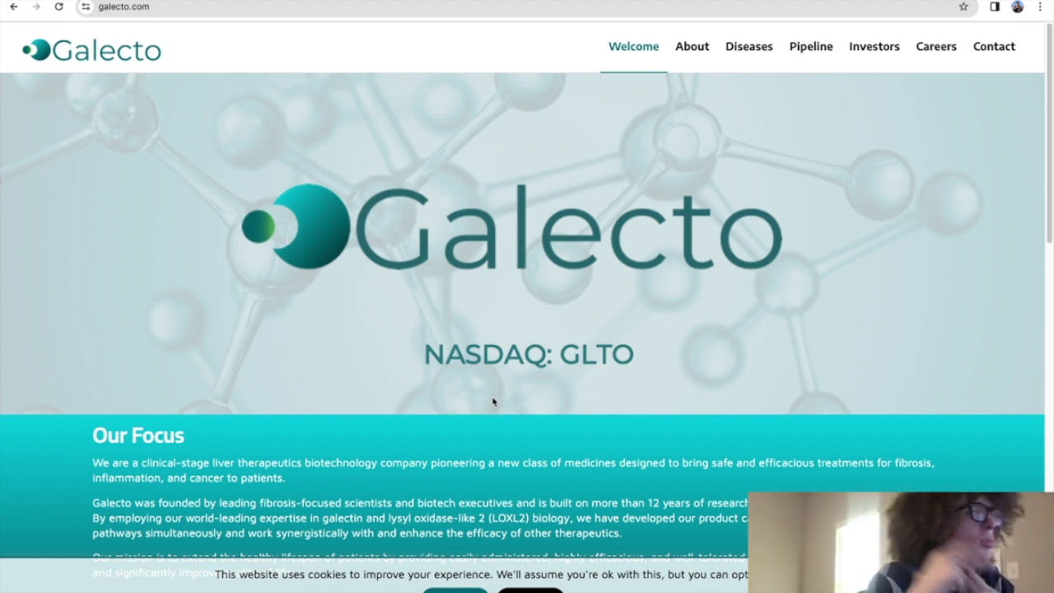
Step: Skim the Our Focus section on Galecto's home page and the fibrosis targets described on its Diseases page
scroll(493, 400, "down", 1)
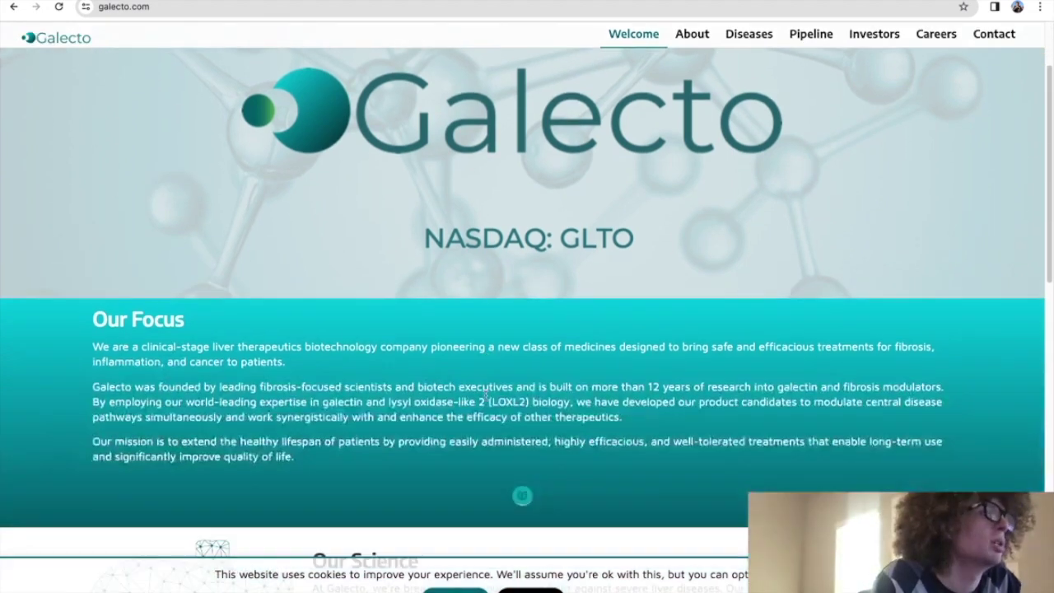
scroll(487, 399, "down", 1)
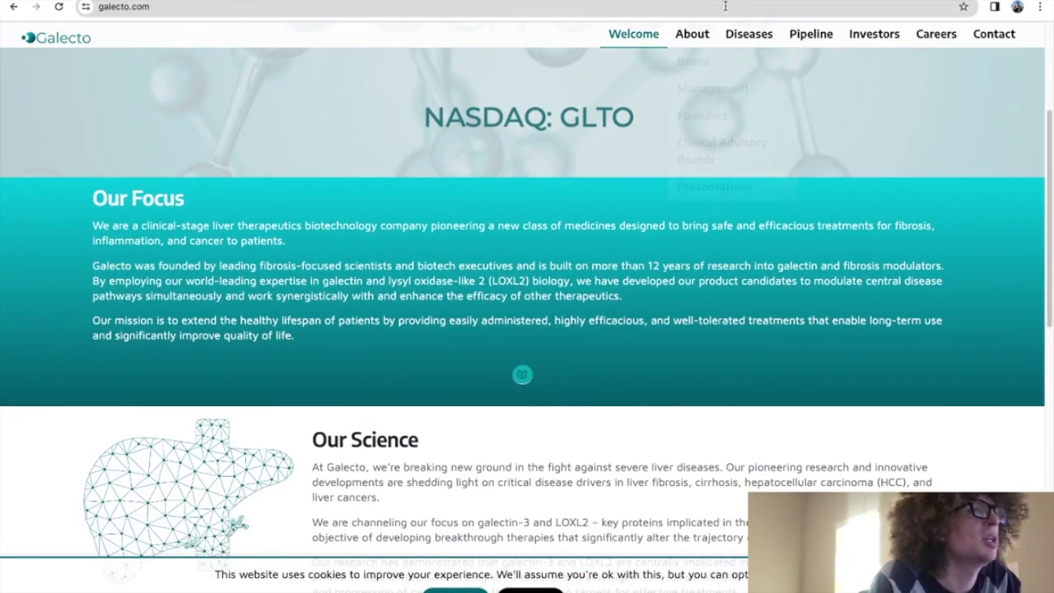
left_click(743, 36)
scroll(679, 197, "down", 2)
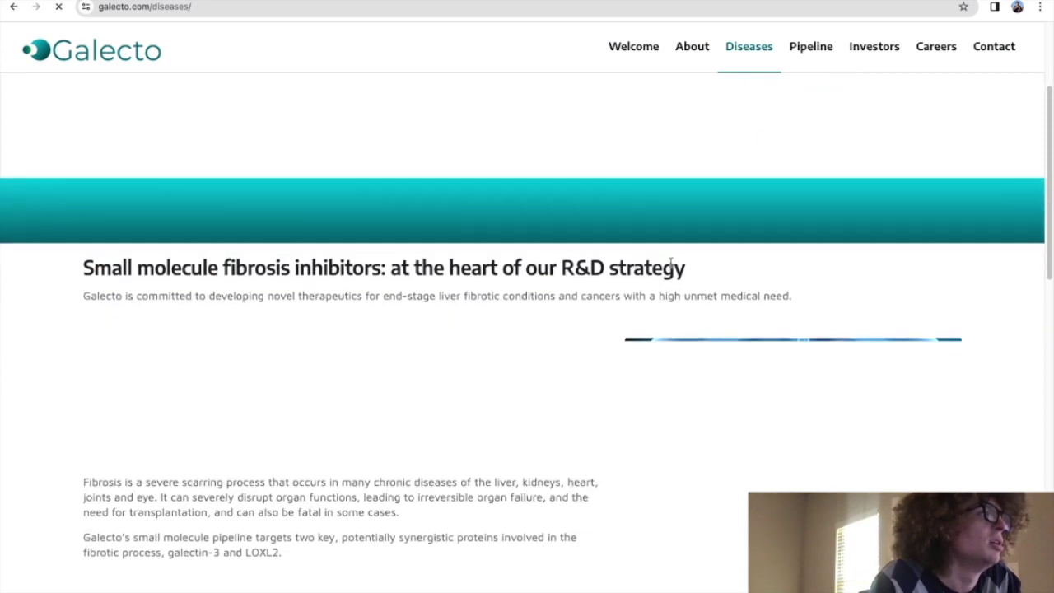
scroll(673, 255, "down", 1)
scroll(673, 256, "down", 5)
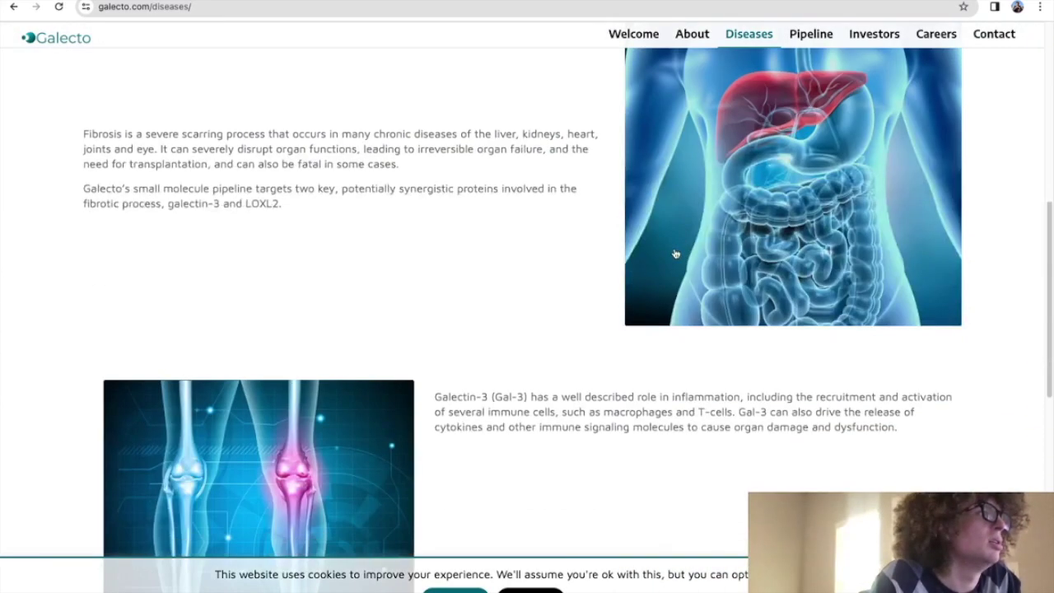
scroll(661, 117, "up", 1)
Step: Open Galecto's Pipeline page and examine the trial phases, next steps and demonstrated results of each product candidate
mouse_move(700, 52)
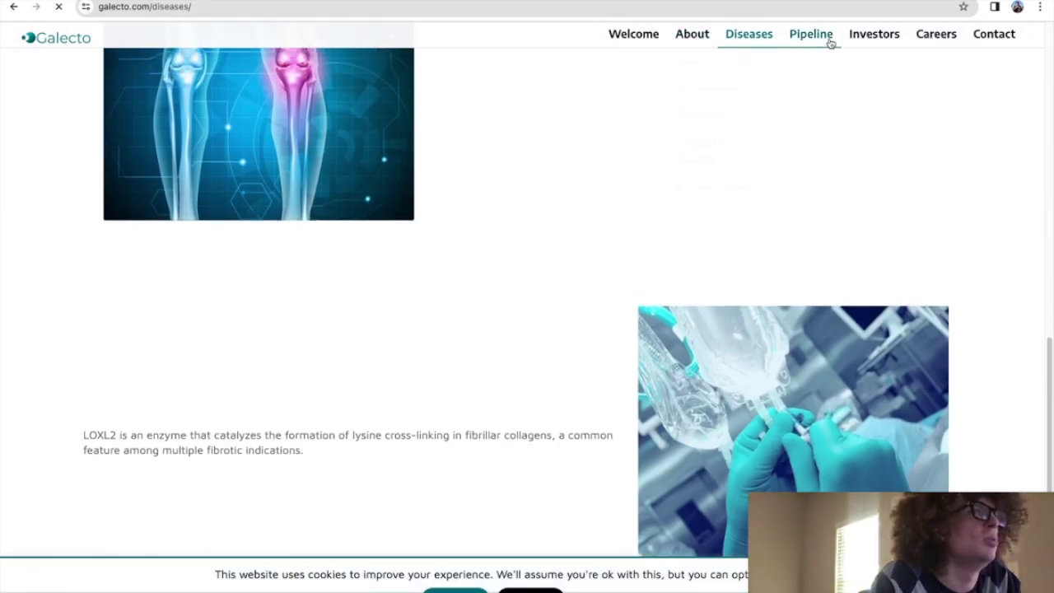
left_click(828, 38)
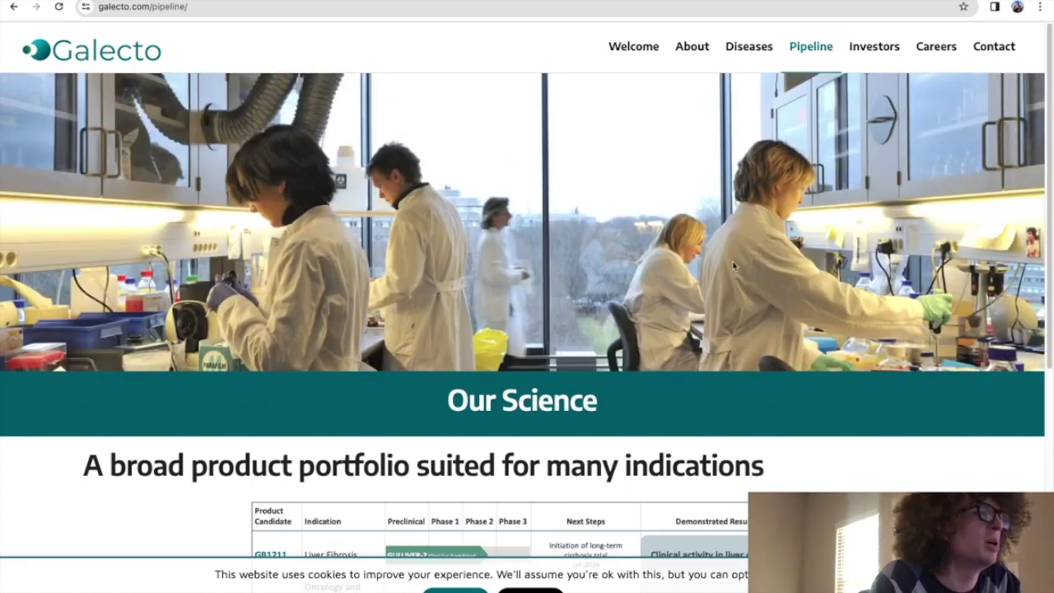
scroll(466, 370, "down", 2)
scroll(494, 431, "down", 1)
scroll(395, 365, "down", 4)
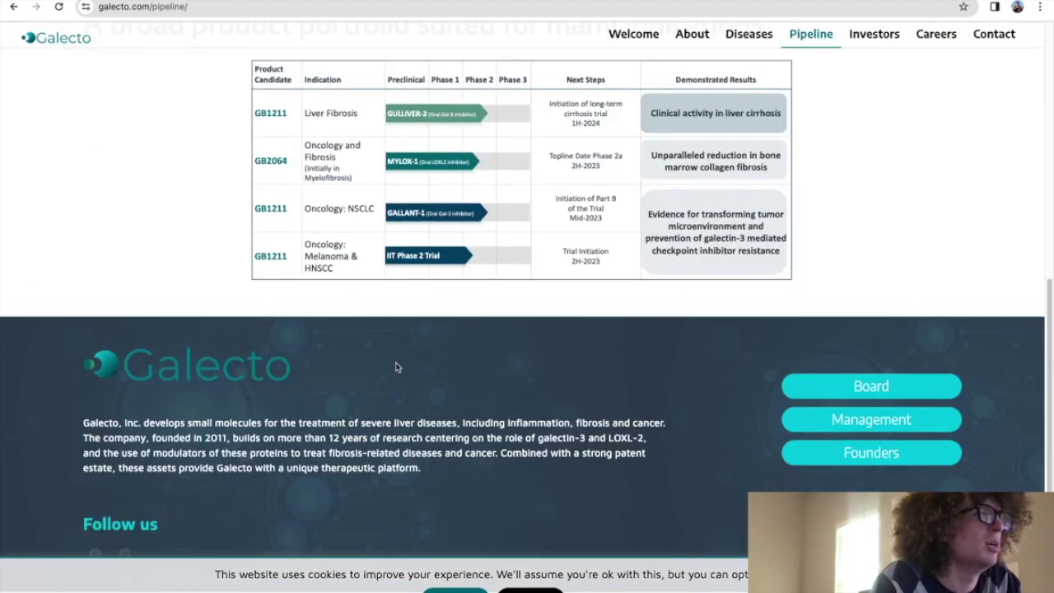
scroll(395, 363, "up", 2)
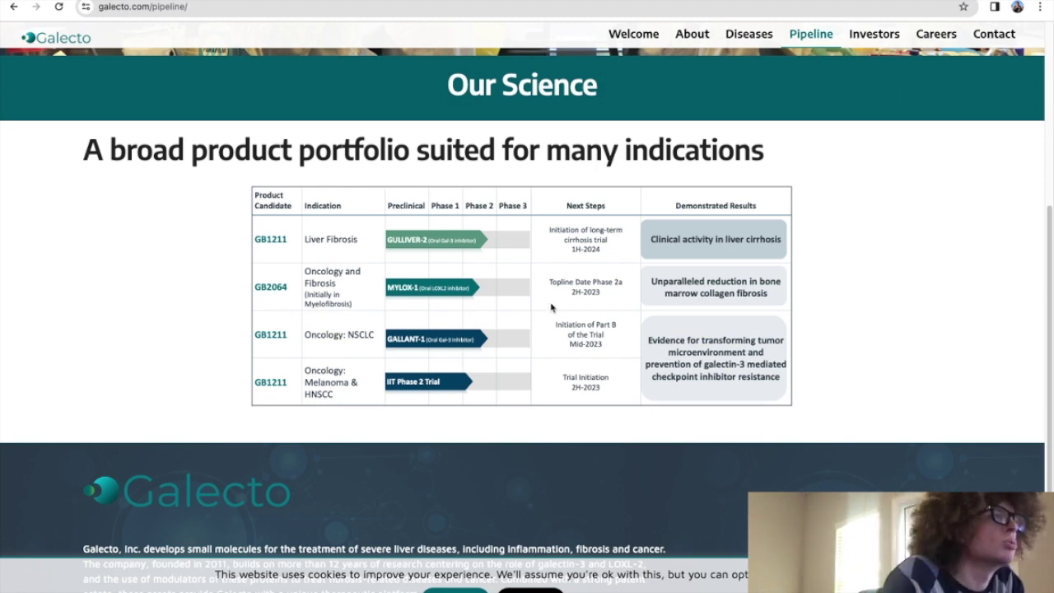
scroll(547, 310, "down", 2)
Step: Open Galecto's news releases and read the December 21, 2023 release on topline results from the MYLOX-1 trial
scroll(510, 301, "up", 5)
mouse_move(869, 54)
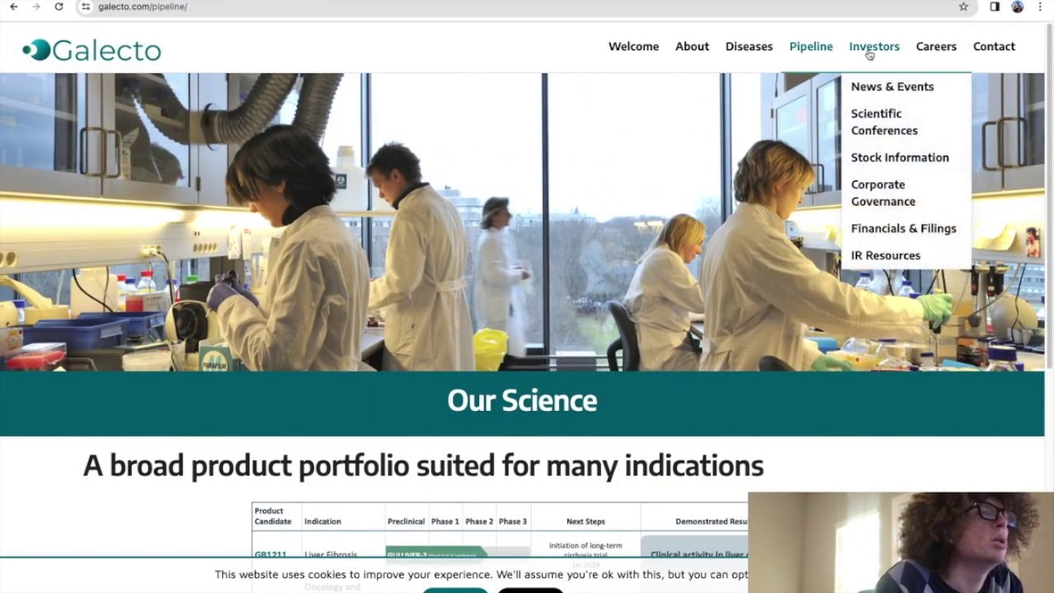
left_click(891, 86)
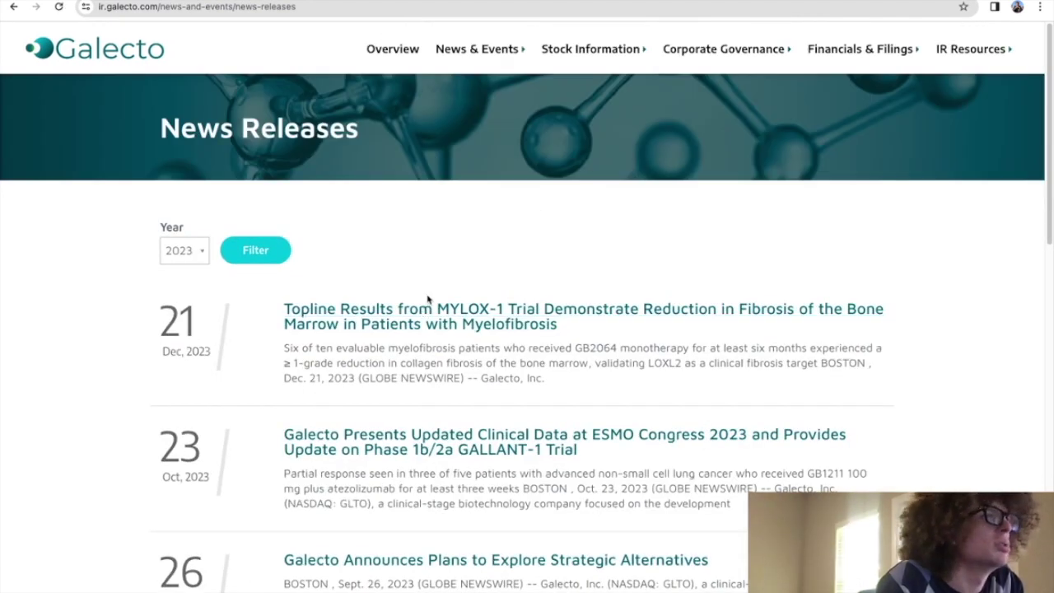
scroll(419, 305, "down", 1)
left_click(396, 255)
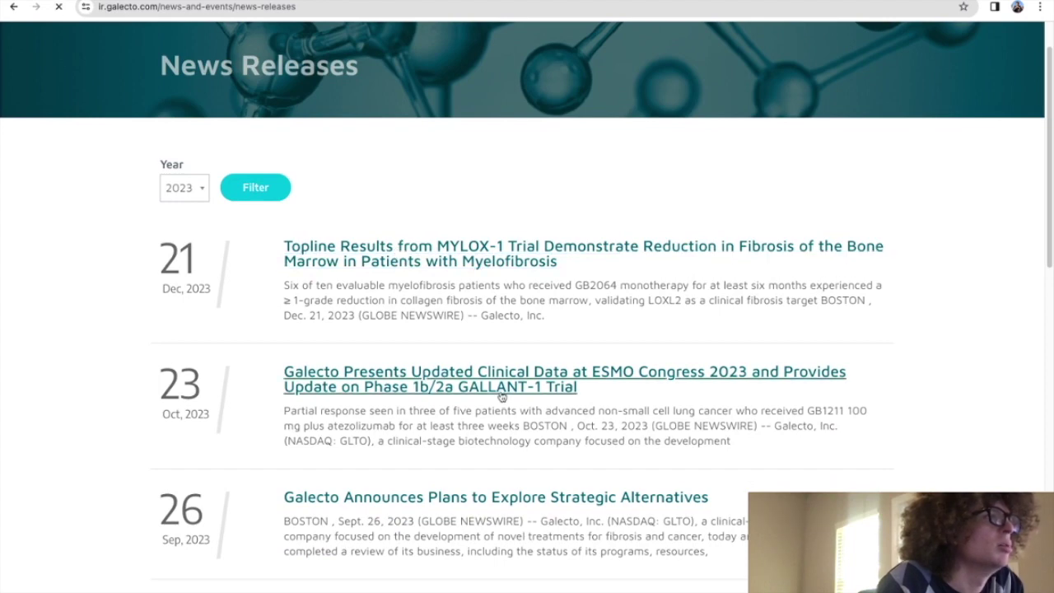
scroll(372, 340, "down", 4)
scroll(376, 337, "up", 1)
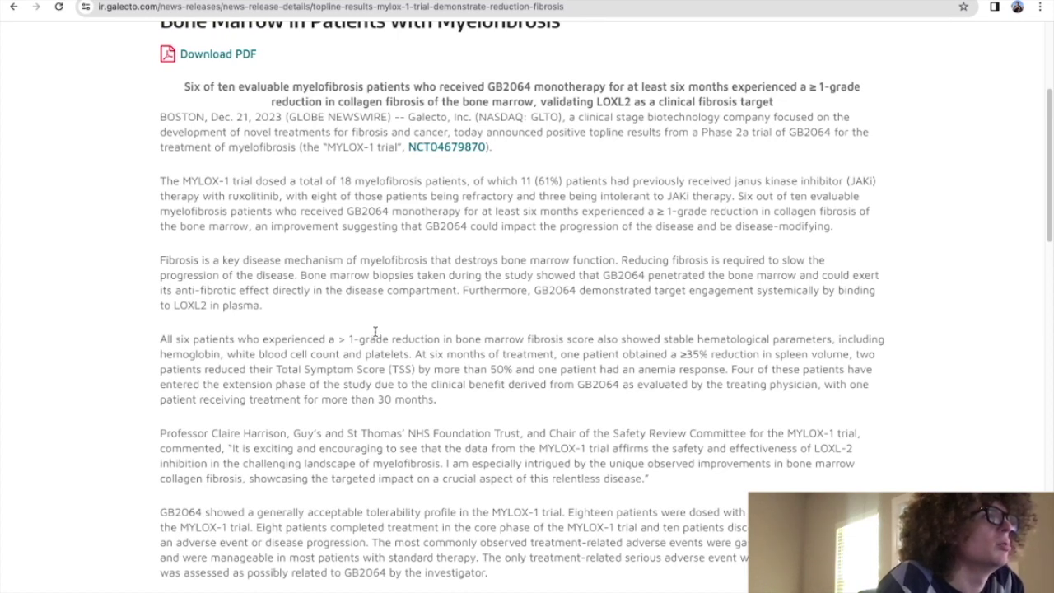
scroll(227, 228, "up", 1)
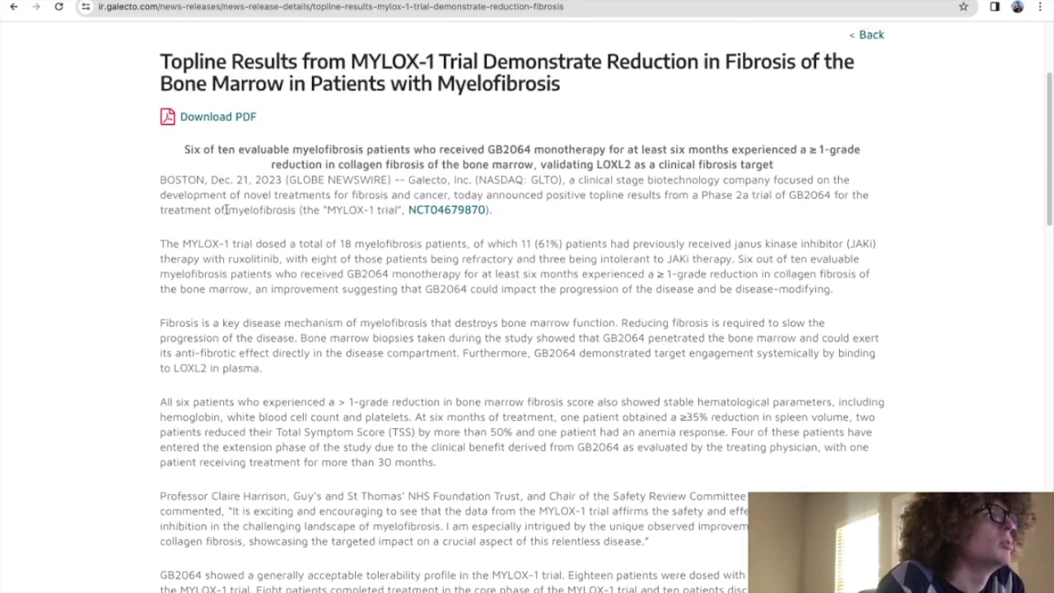
scroll(140, 223, "down", 6)
Step: Return to Galecto's News Releases list and skim the 2023 headlines
scroll(141, 223, "up", 9)
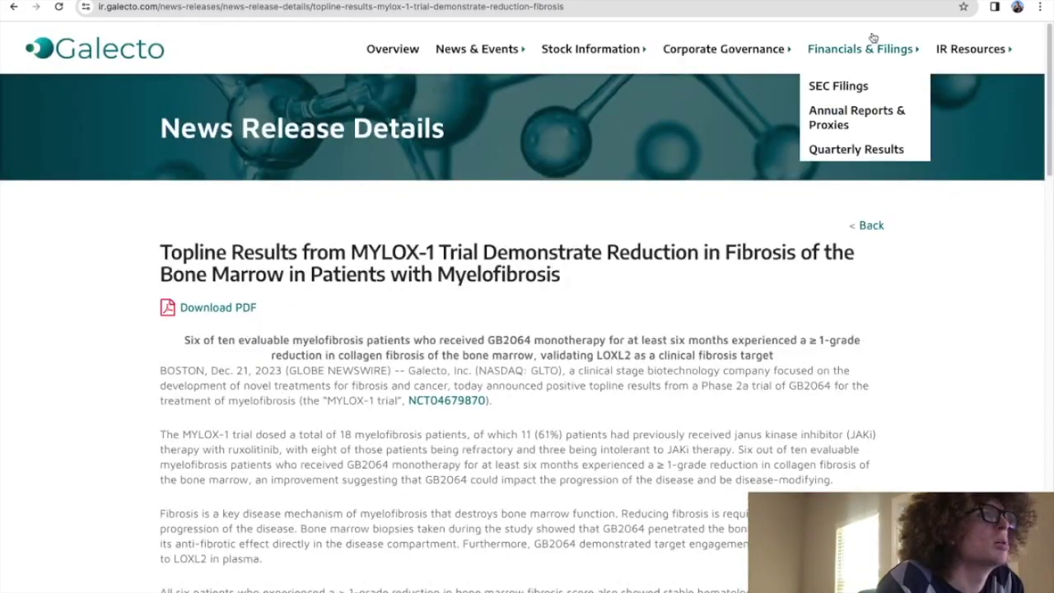
mouse_move(667, 77)
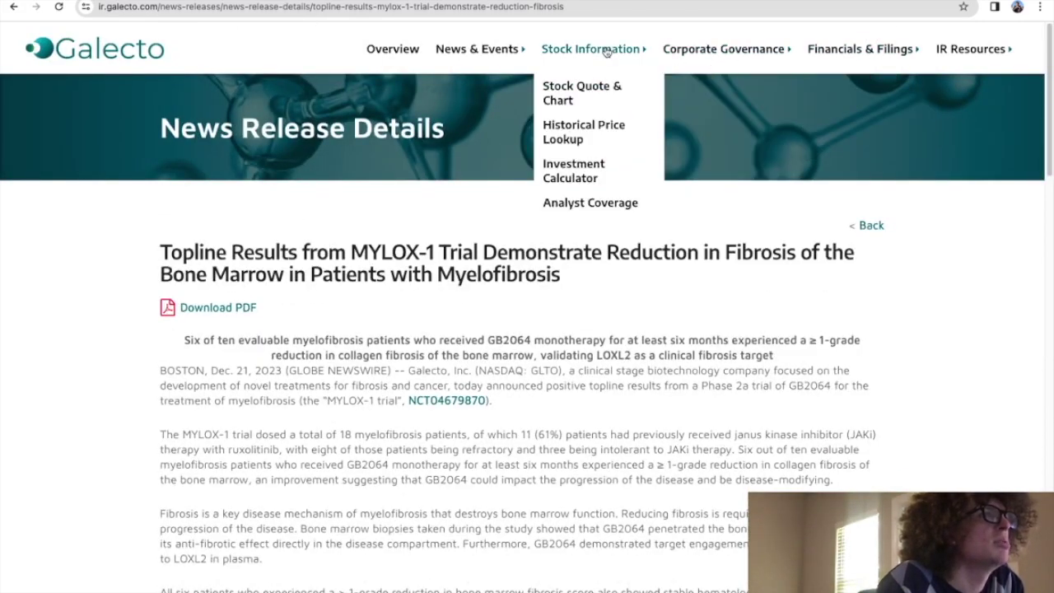
left_click(490, 84)
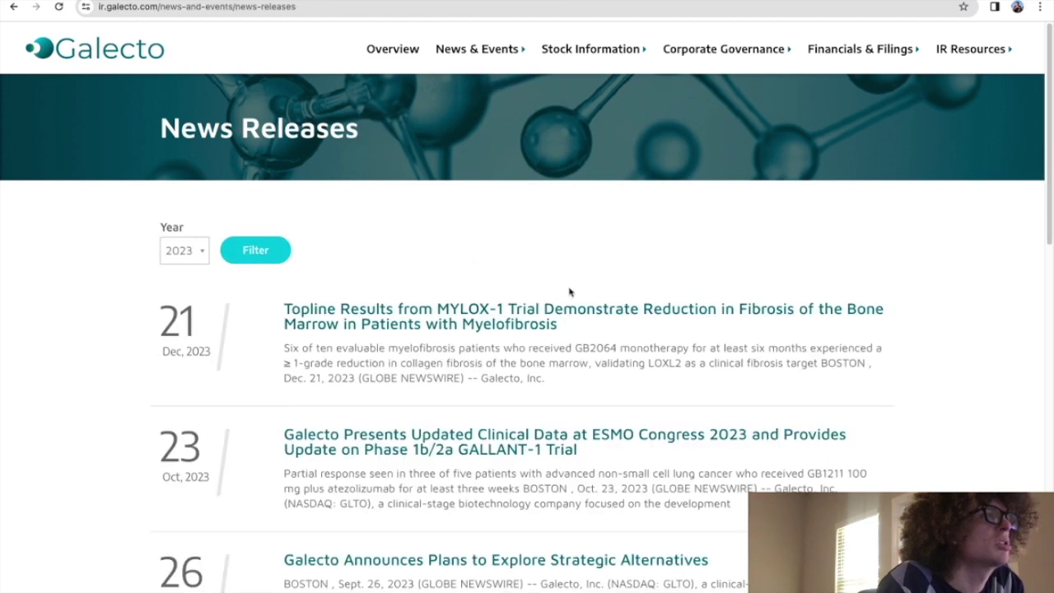
scroll(568, 292, "down", 2)
scroll(573, 349, "down", 1)
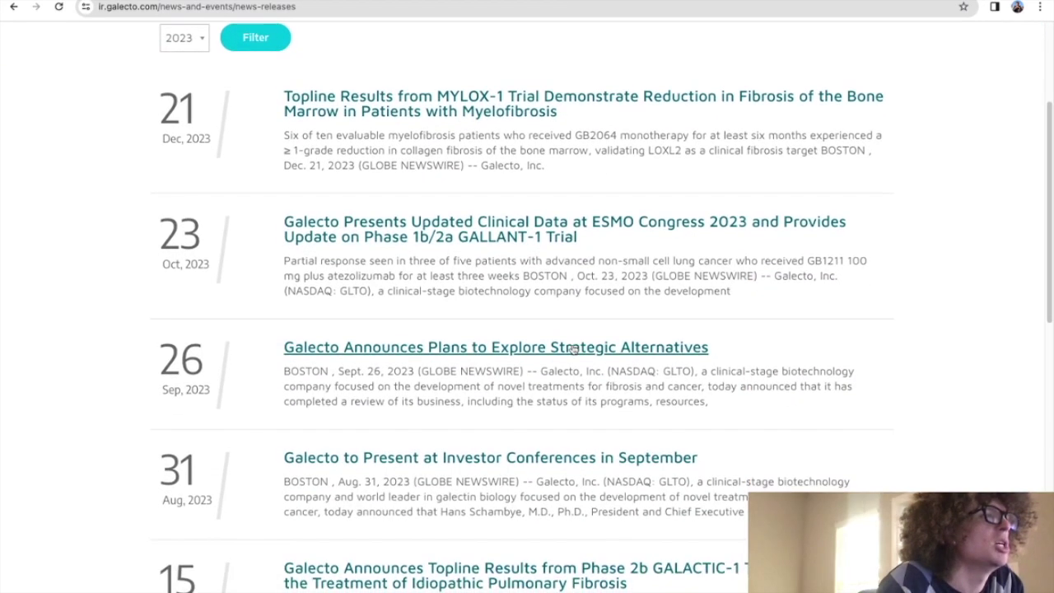
scroll(574, 349, "up", 3)
Step: Open Galecto's investor Overview page and skim its corporate profile and stock quote sections
mouse_move(460, 43)
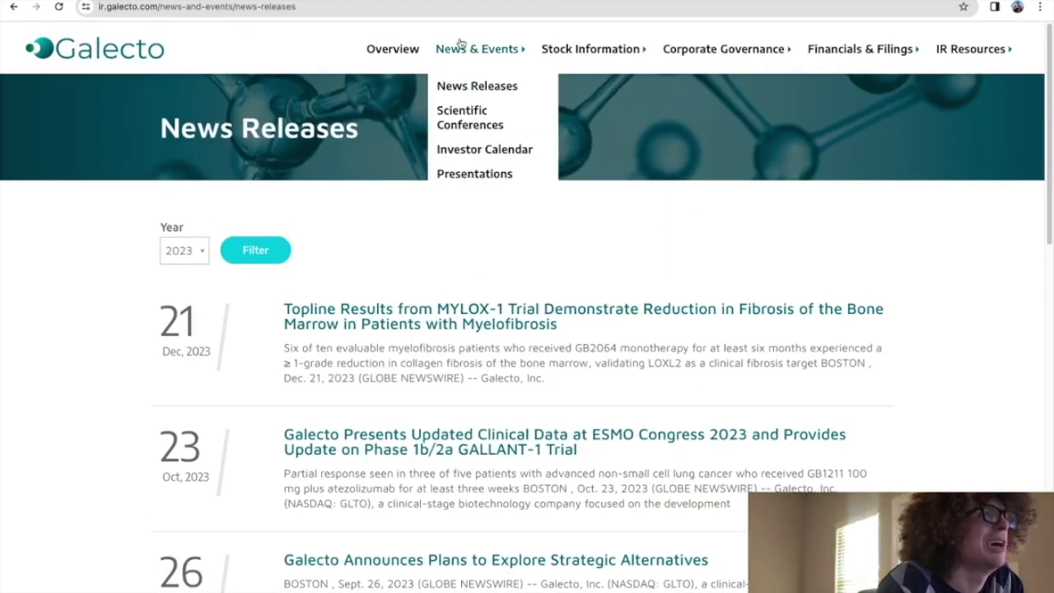
mouse_move(546, 51)
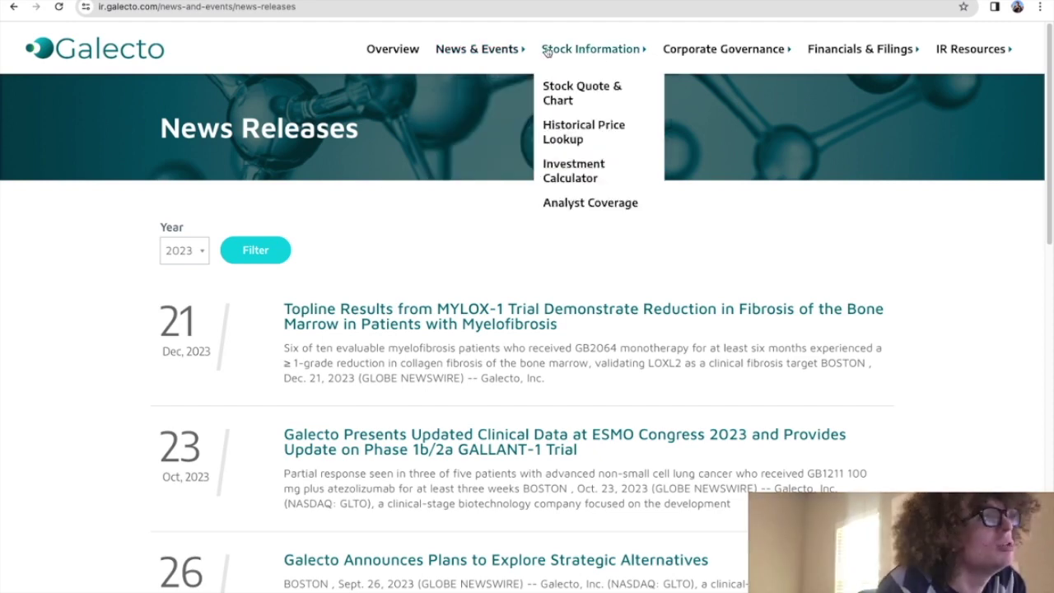
left_click(390, 50)
scroll(531, 132, "down", 4)
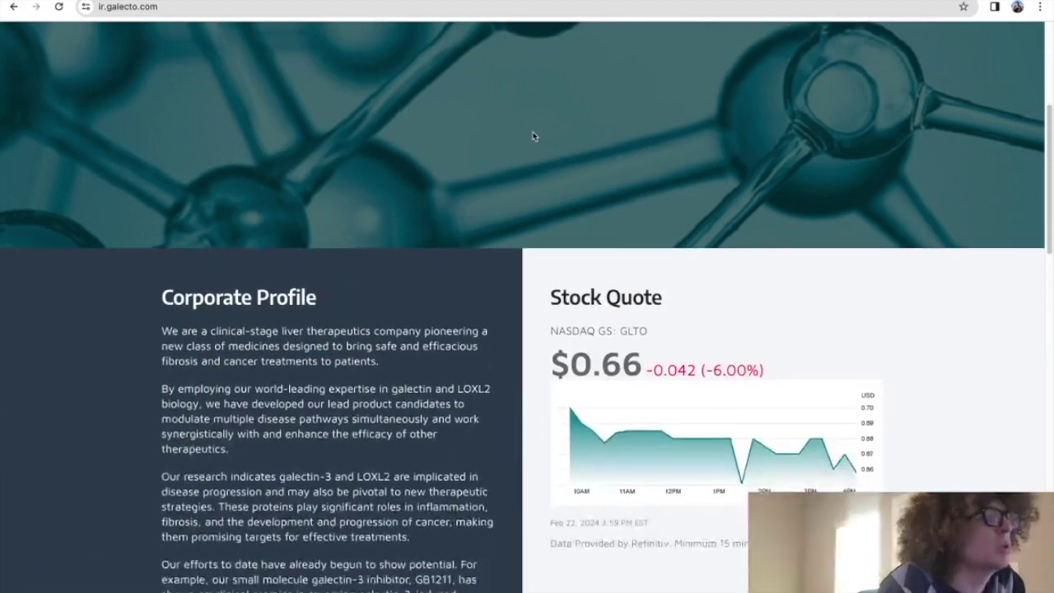
scroll(533, 135, "down", 15)
scroll(532, 136, "up", 2)
scroll(532, 136, "up", 5)
Step: Open Galecto's Stock Quote & Chart page and review the GLTO trading figures and price chart
scroll(533, 132, "down", 8)
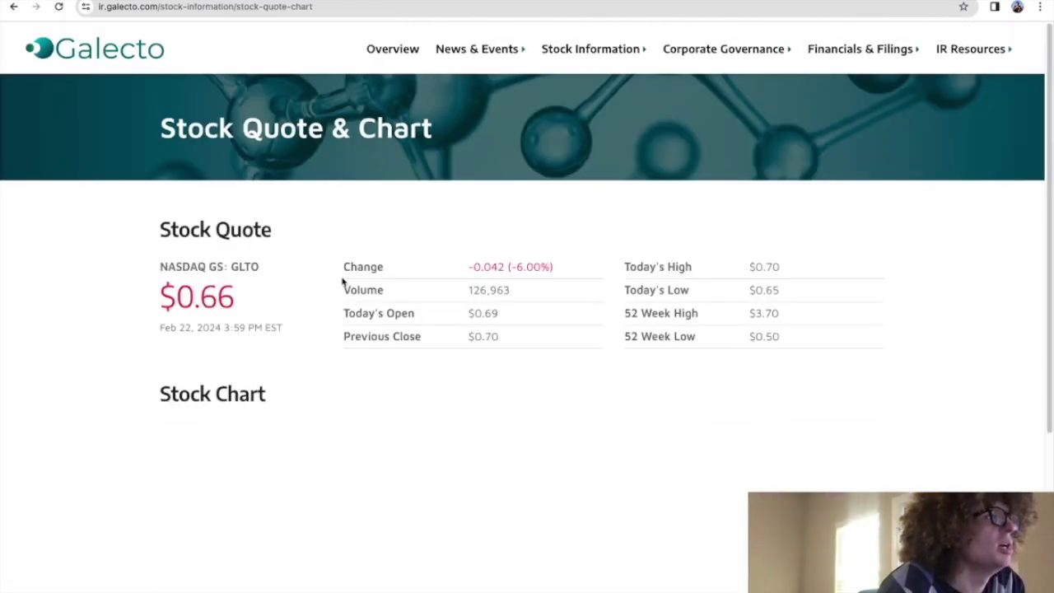
scroll(328, 267, "down", 3)
scroll(329, 256, "up", 3)
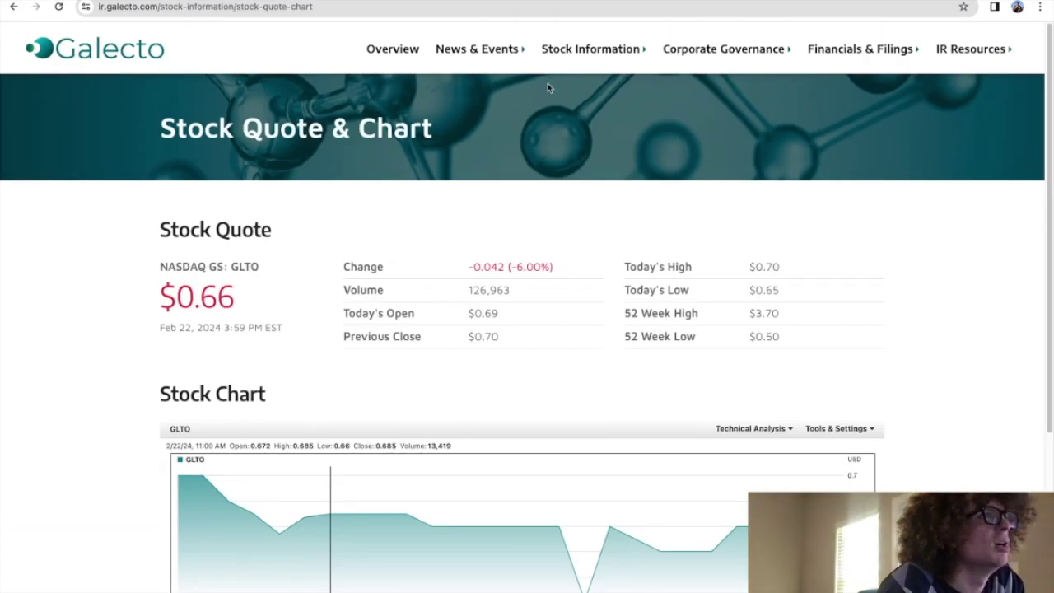
Step: Open the June 5, 2023 Corporate Presentation from Galecto's Presentations page, then return to the presentations list
mouse_move(508, 58)
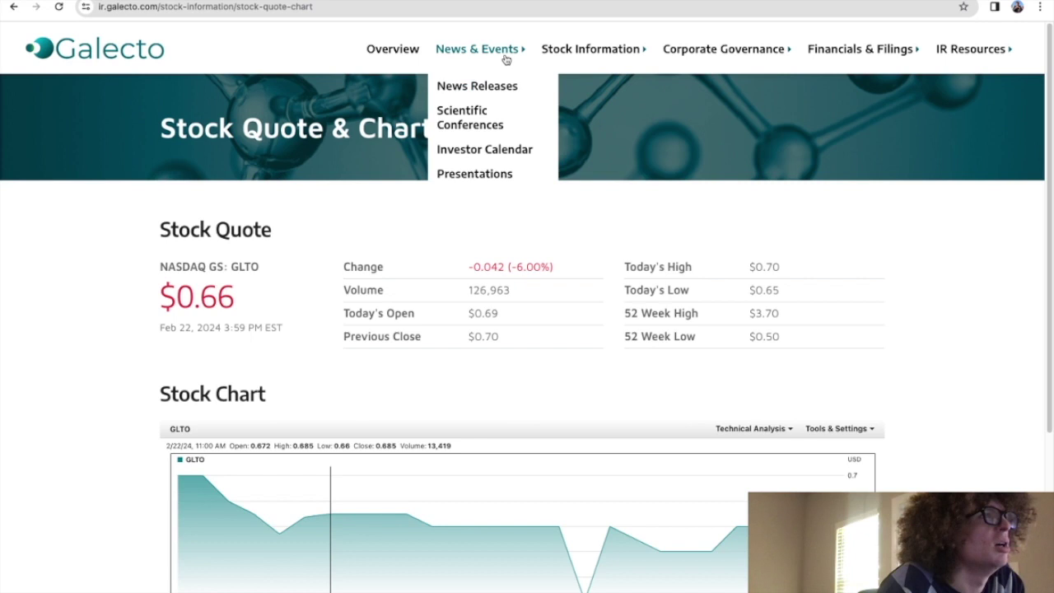
left_click(496, 183)
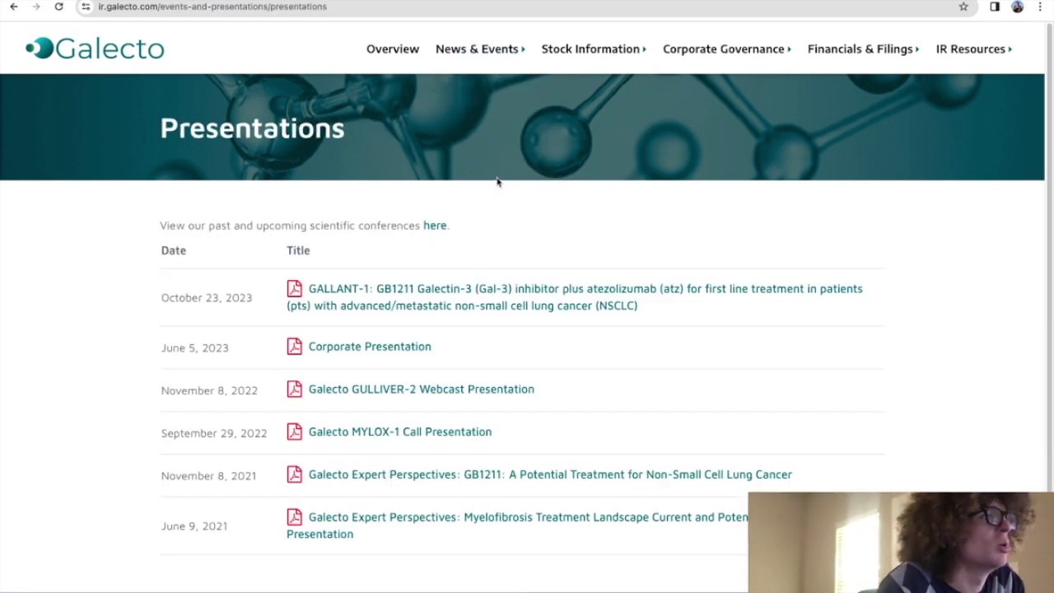
left_click(387, 347)
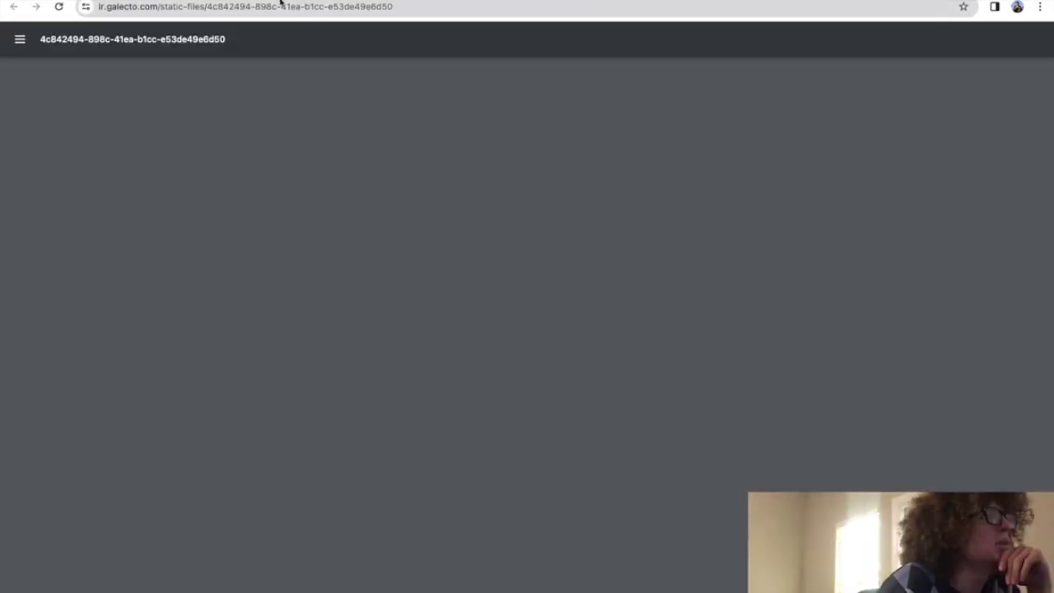
left_click(280, 3)
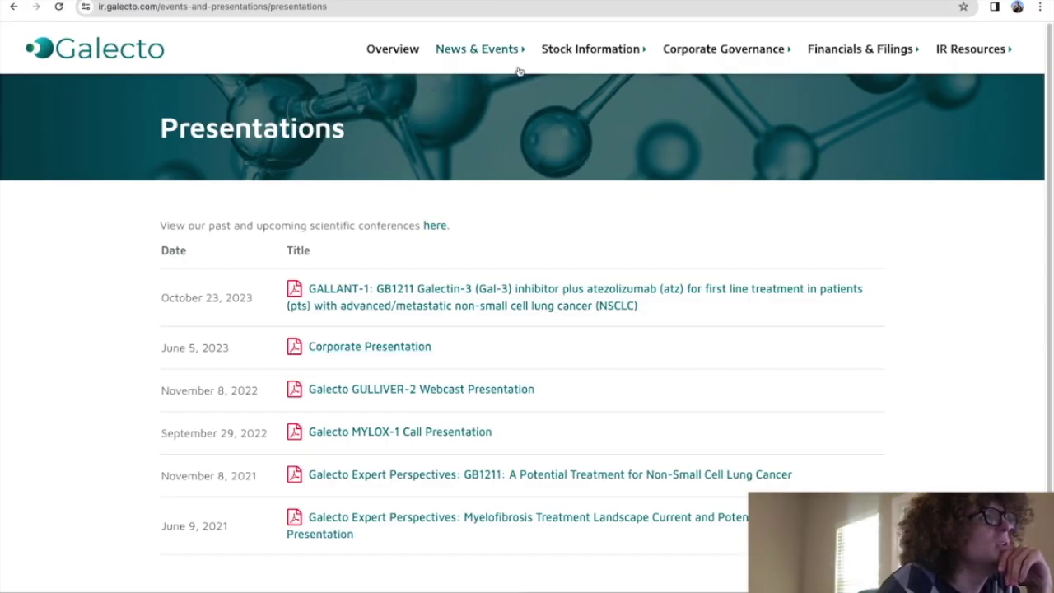
mouse_move(517, 62)
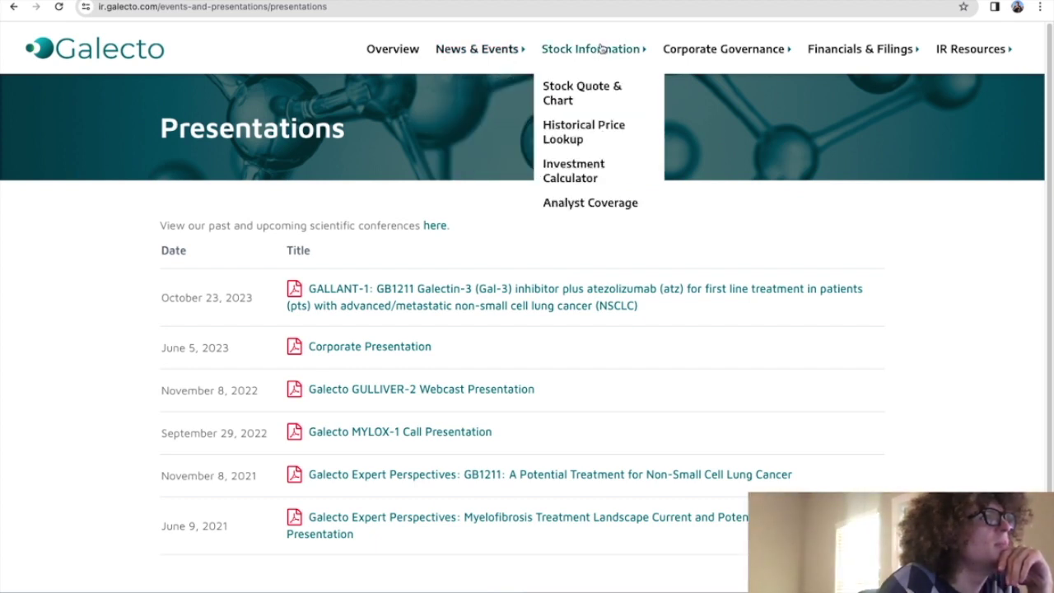
Step: Reopen Galecto's June 5, 2023 Corporate Presentation and read the opening slides through the proof-of-concept overview
mouse_move(706, 59)
mouse_move(907, 55)
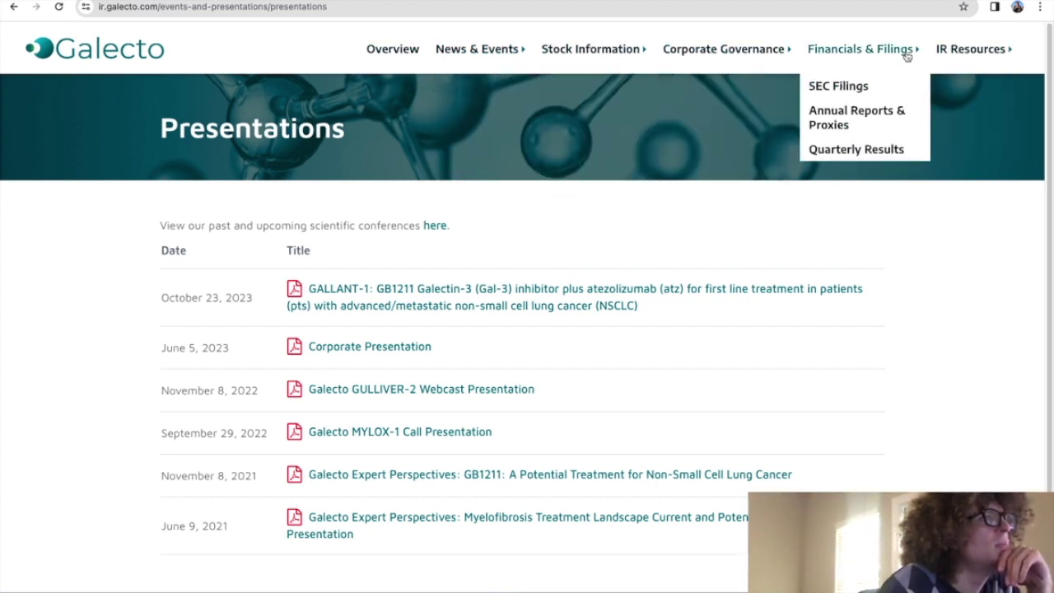
left_click(380, 1)
left_click(369, 346)
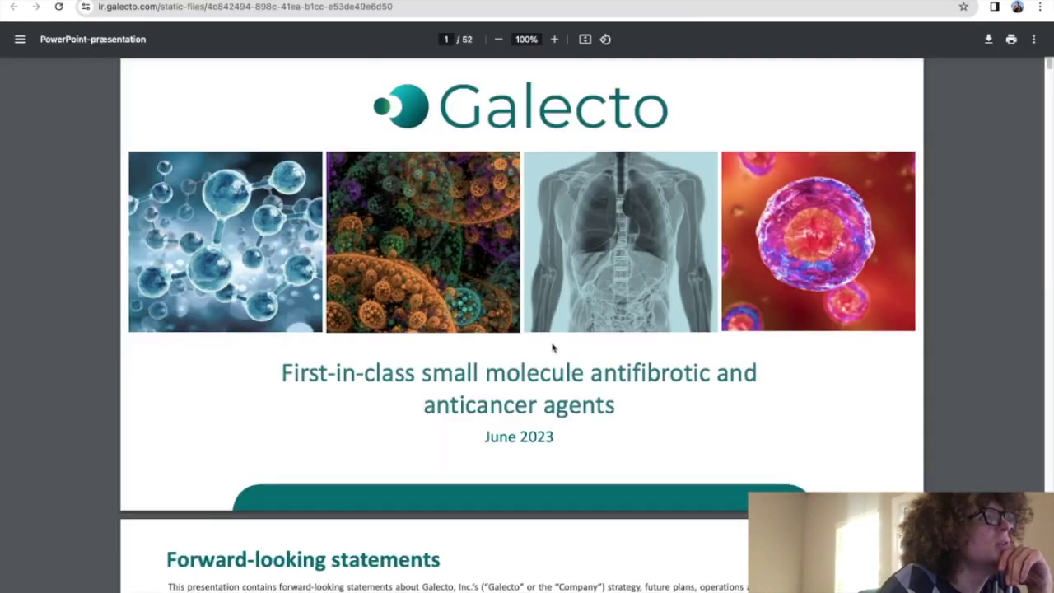
scroll(555, 352, "down", 5)
scroll(555, 352, "down", 6)
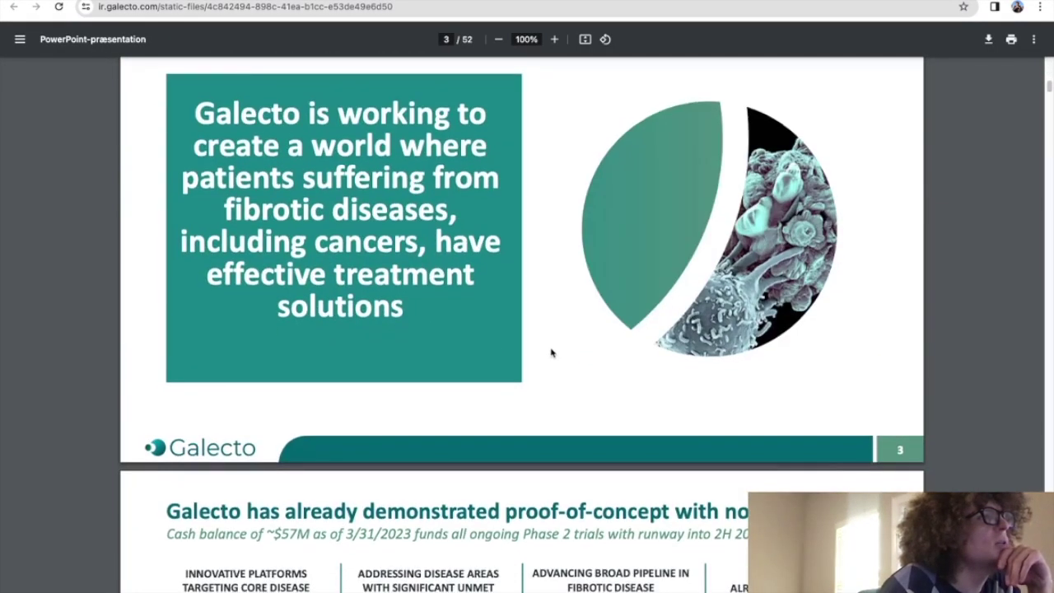
scroll(550, 353, "down", 5)
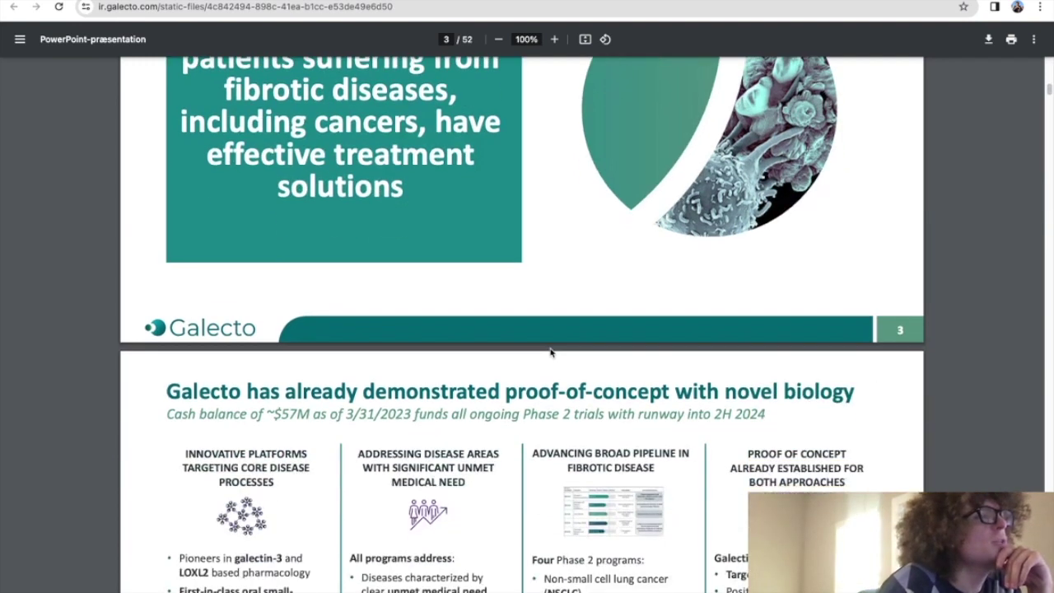
scroll(551, 352, "down", 2)
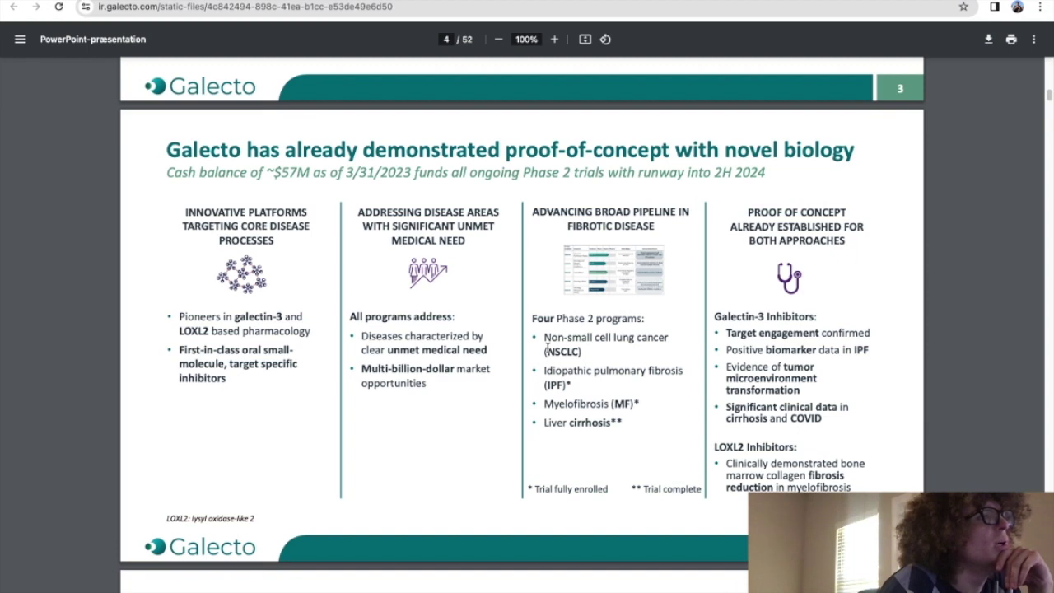
Step: Review the presentation's core assets table, management team, development roadmap and the GB0139 slides on IPF
scroll(546, 349, "down", 5)
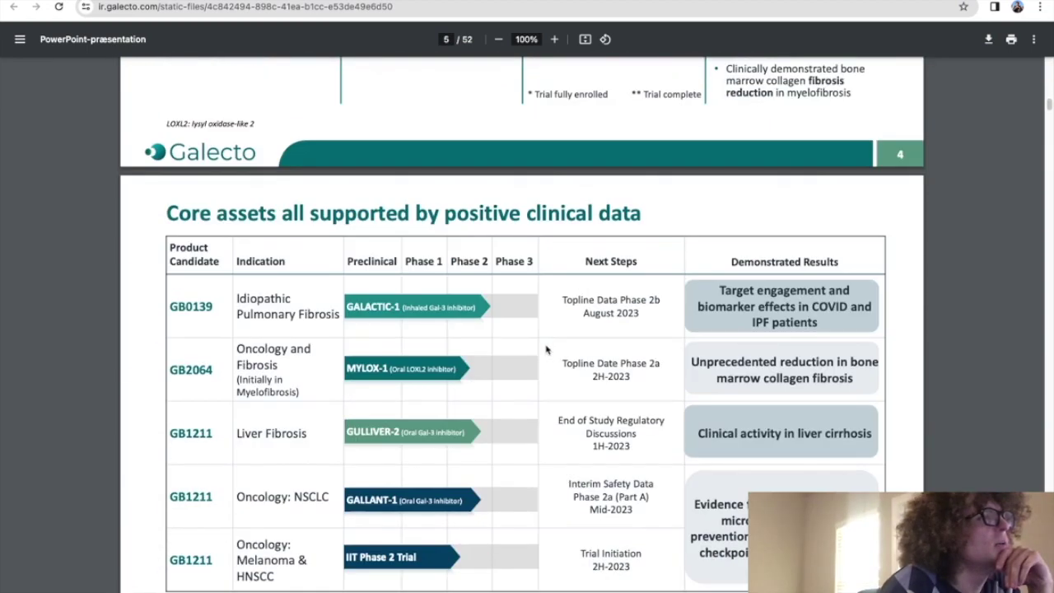
scroll(546, 349, "down", 2)
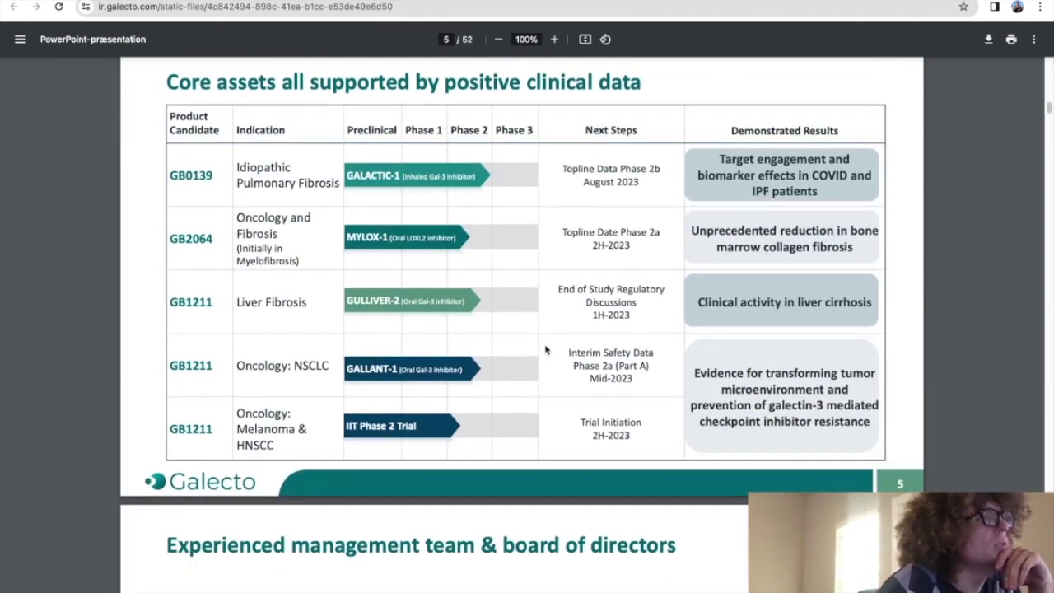
scroll(545, 349, "down", 10)
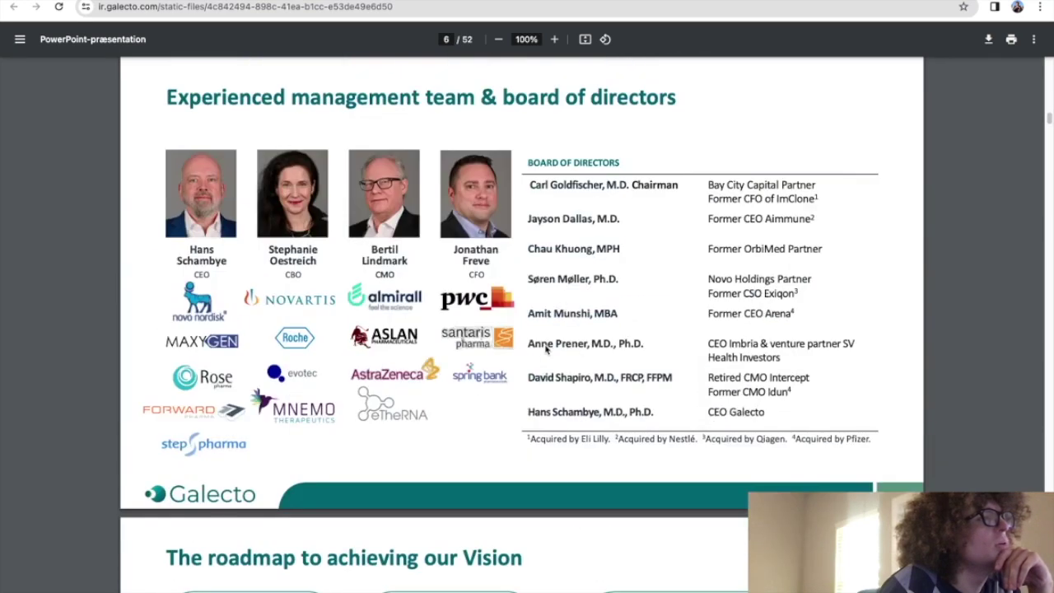
scroll(545, 349, "up", 2)
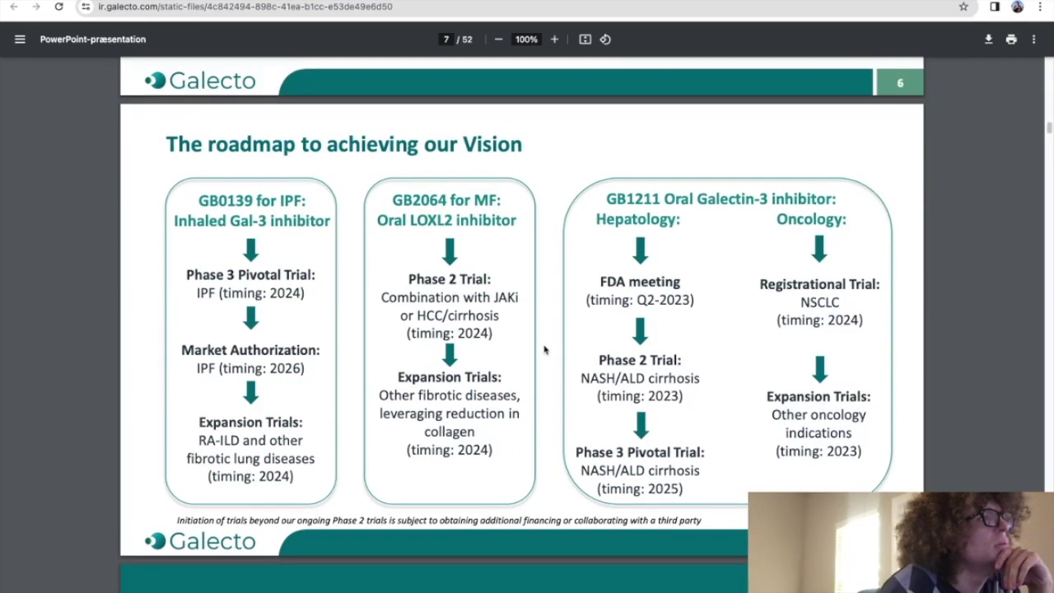
scroll(543, 349, "down", 10)
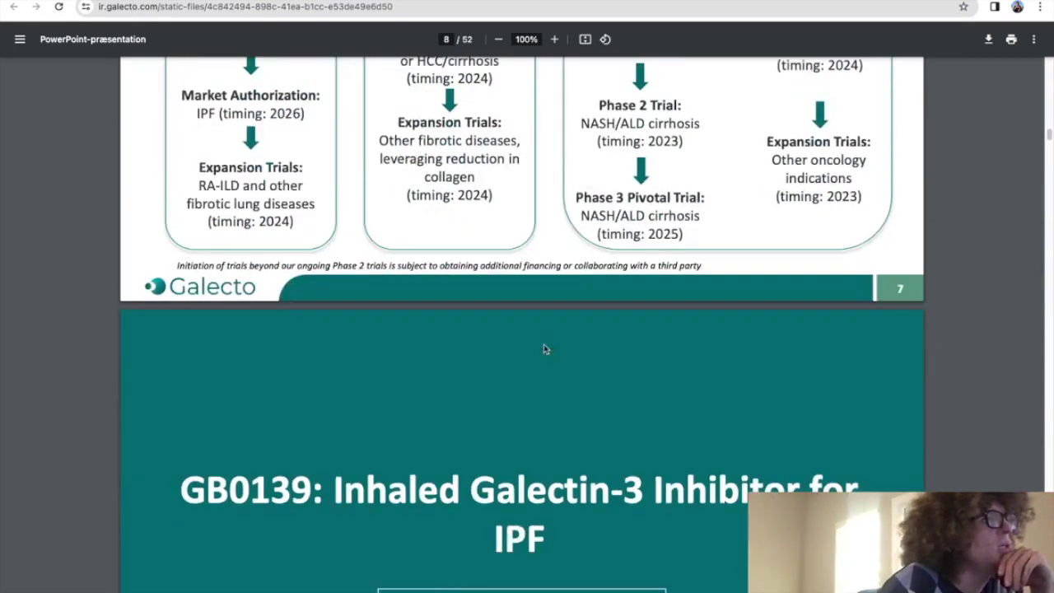
scroll(543, 349, "down", 6)
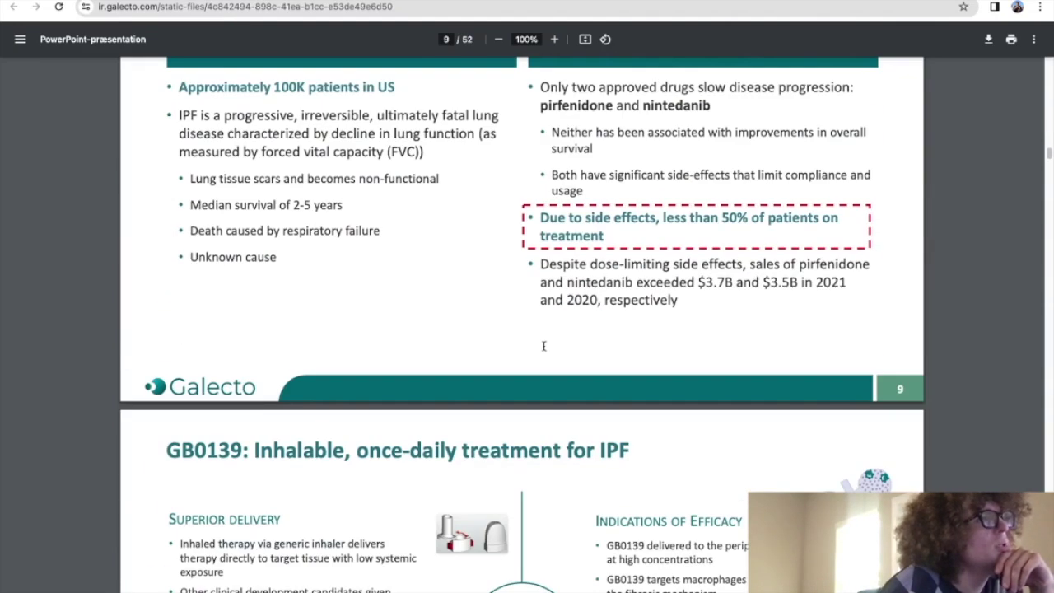
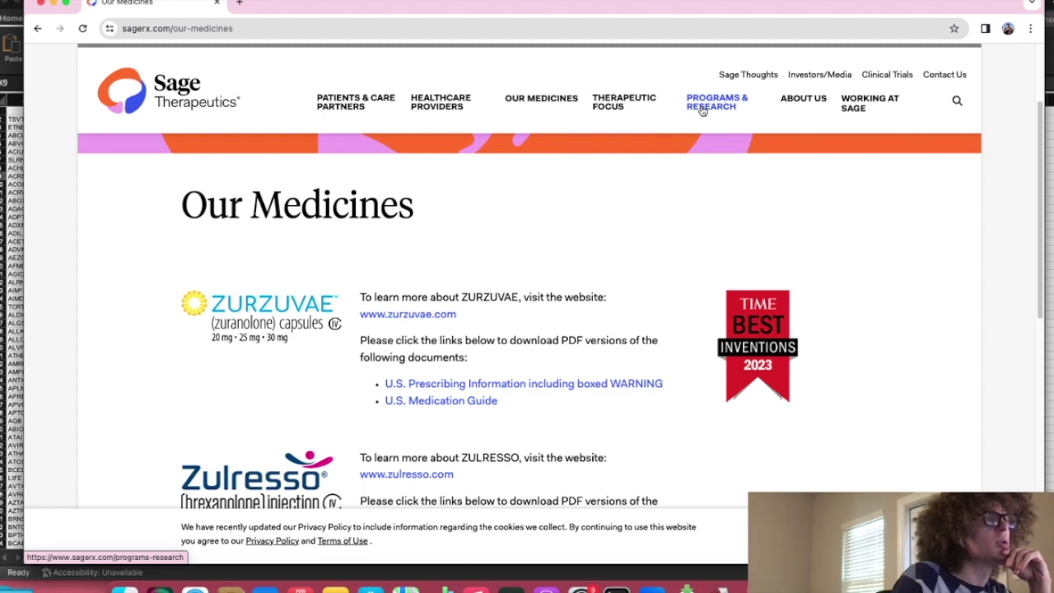
Step: Open Sage Therapeutics' Pipeline page and review each compound's target indication, trial phase and the footnotes
mouse_move(711, 111)
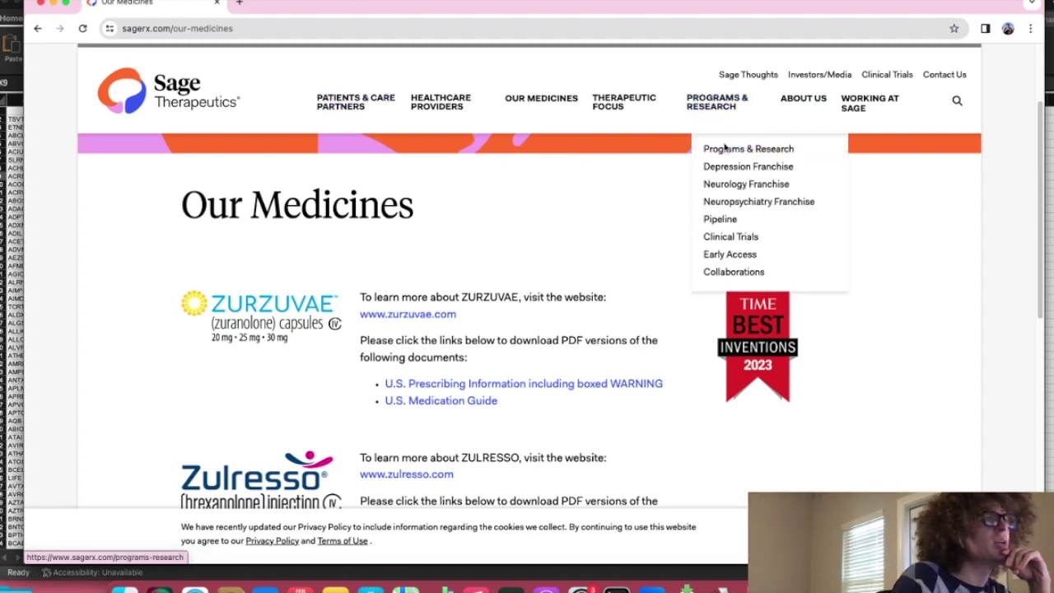
left_click(727, 220)
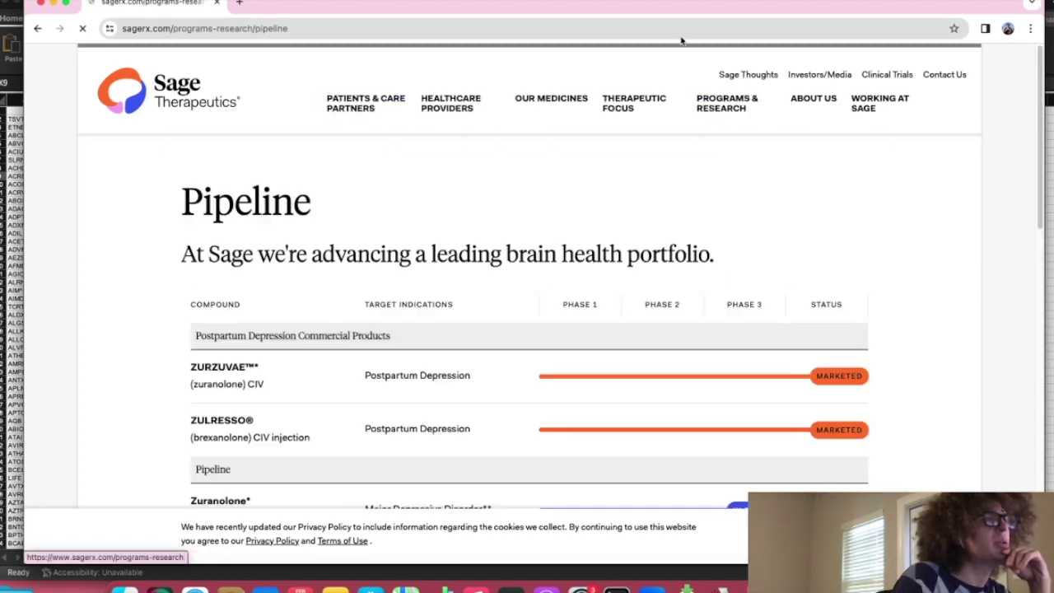
scroll(370, 349, "down", 3)
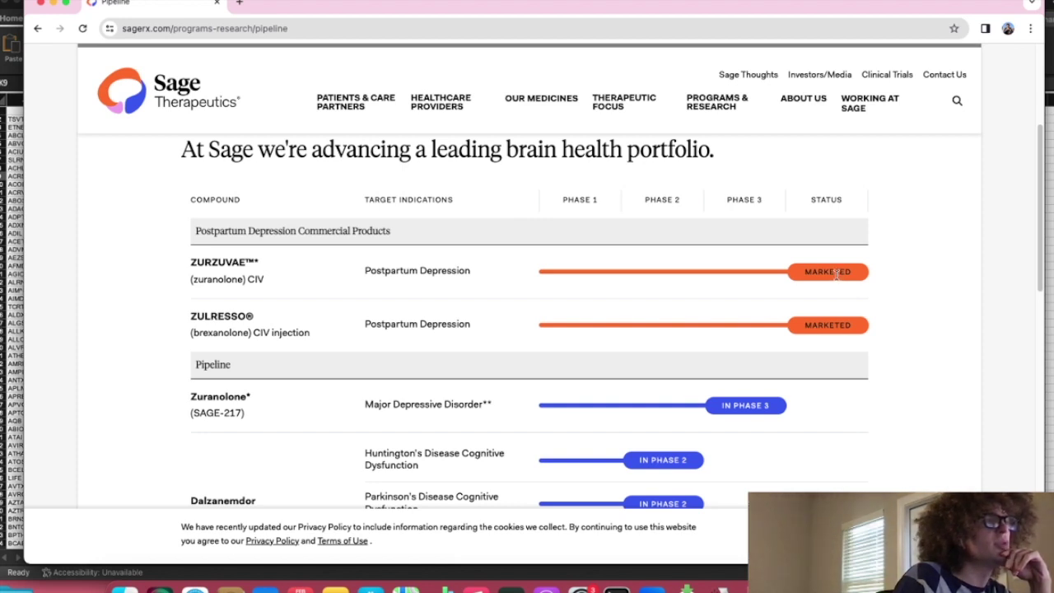
scroll(323, 333, "down", 3)
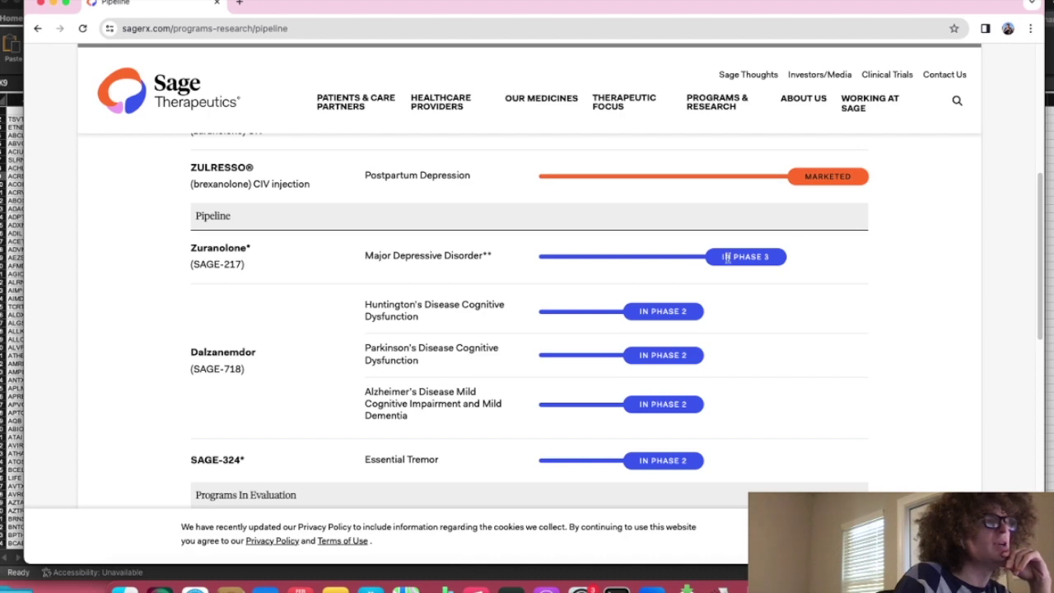
scroll(628, 469, "down", 5)
scroll(621, 421, "up", 3)
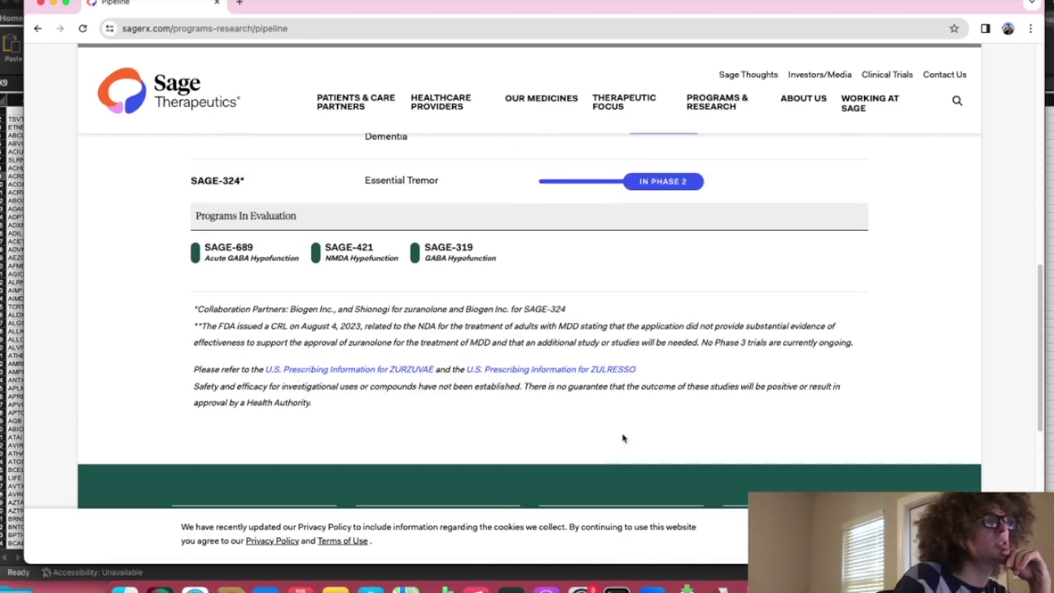
scroll(621, 420, "up", 2)
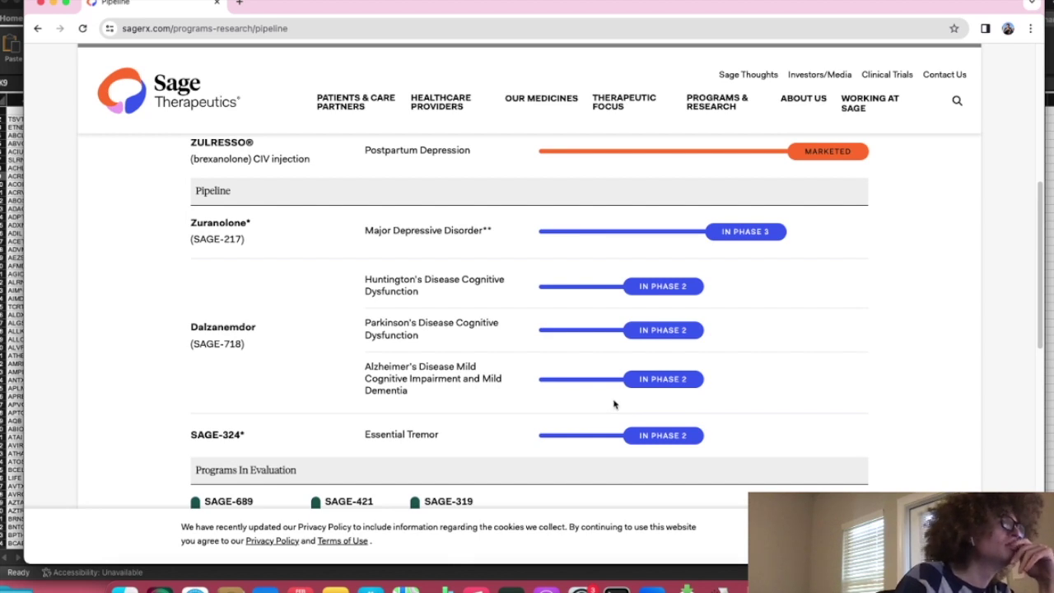
Step: Open Sage's Investors & Media page and skim the company overview and NASDAQ: SAGE stock quote
left_click(834, 78)
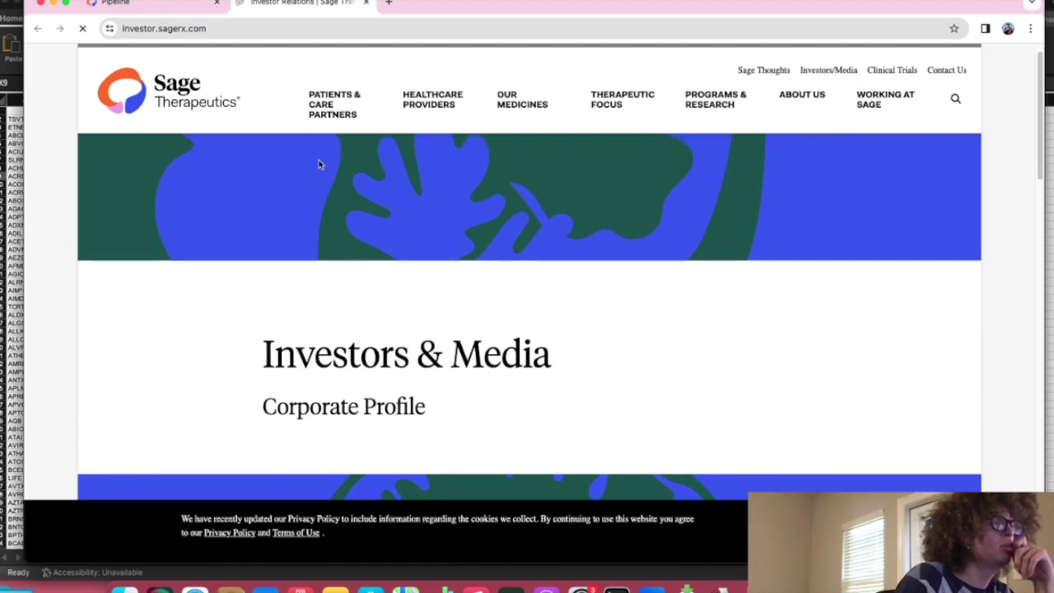
scroll(319, 160, "down", 3)
scroll(319, 160, "down", 5)
scroll(321, 162, "up", 5)
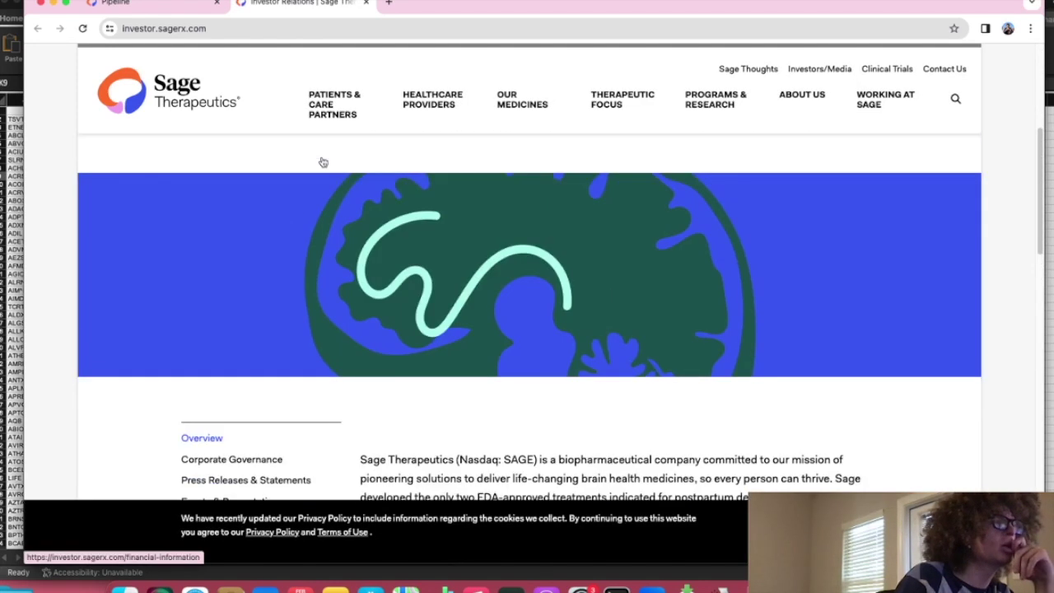
scroll(322, 162, "down", 3)
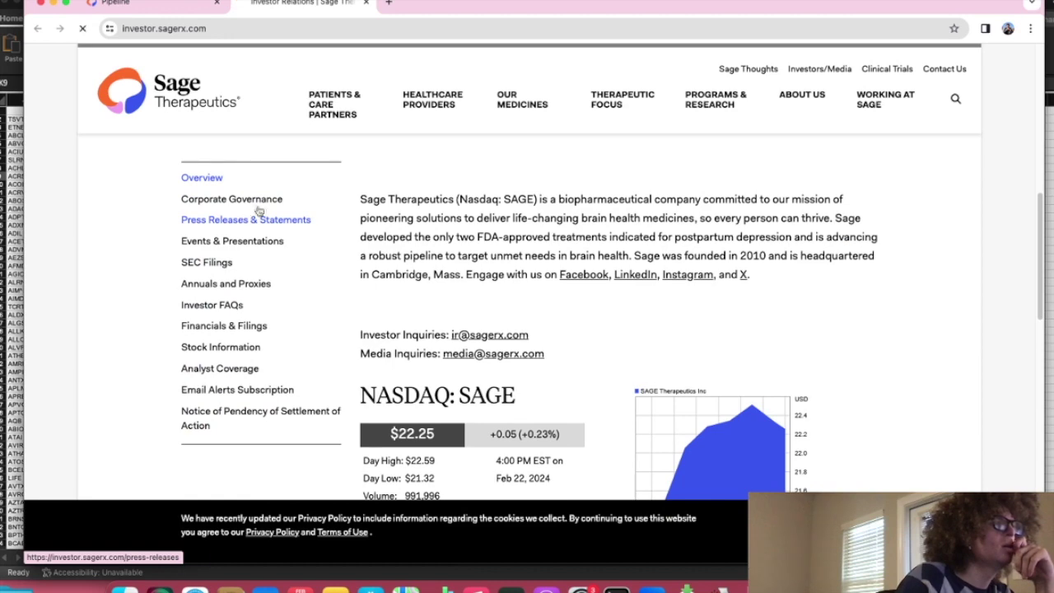
Step: Open the February 14, 2024 fourth quarter and full year 2023 results release from Sage's press releases and skim its summary
left_click(257, 217)
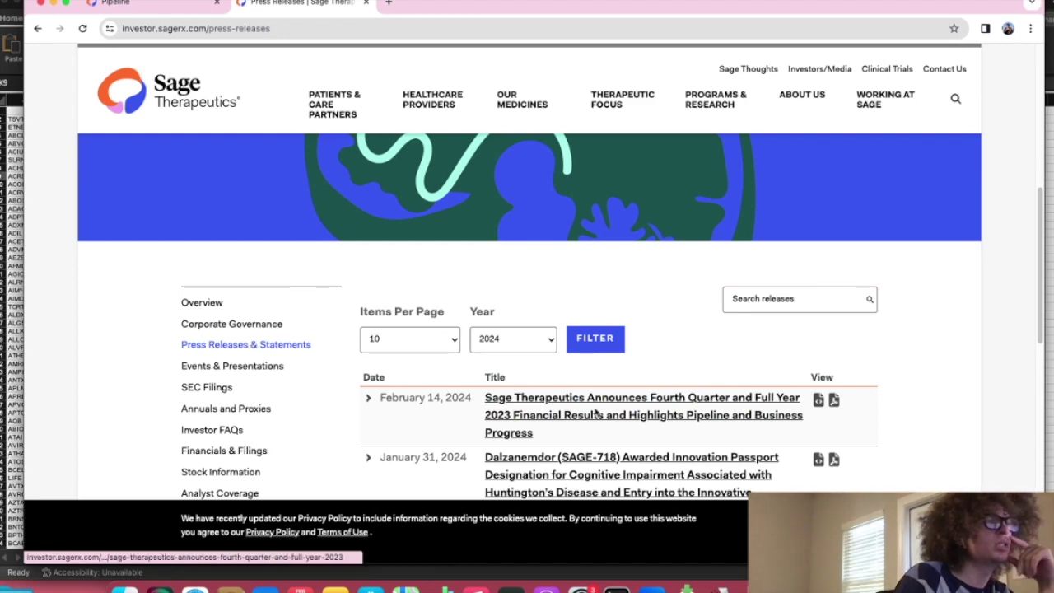
scroll(568, 407, "down", 1)
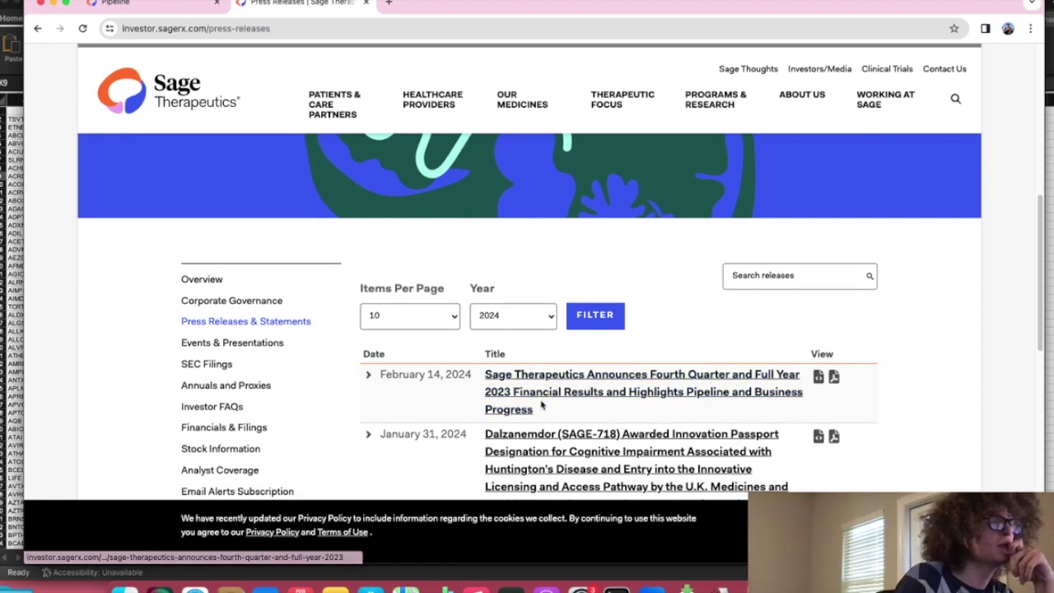
left_click(531, 397)
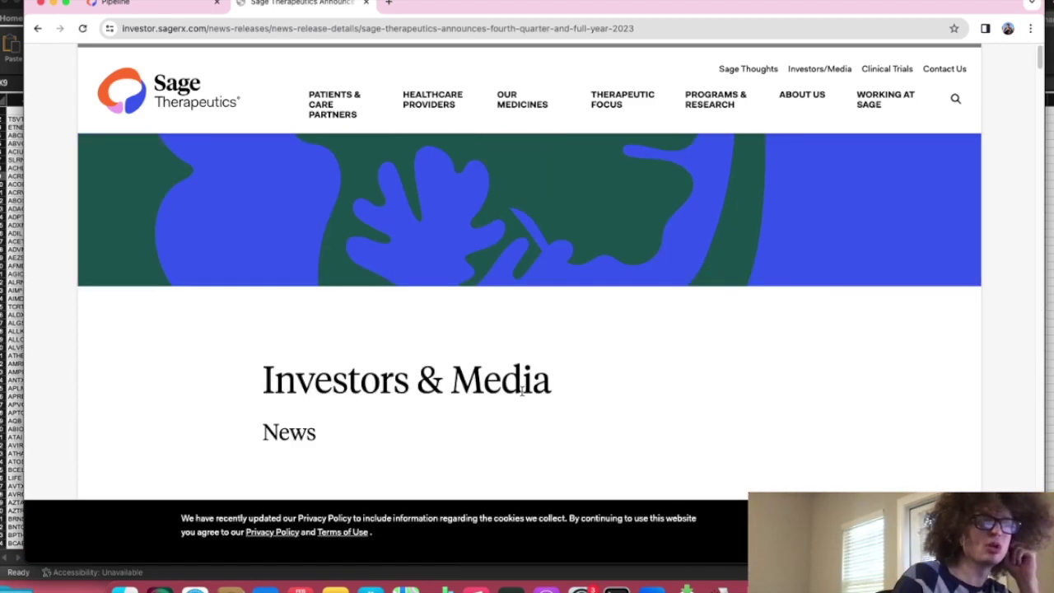
scroll(521, 391, "down", 5)
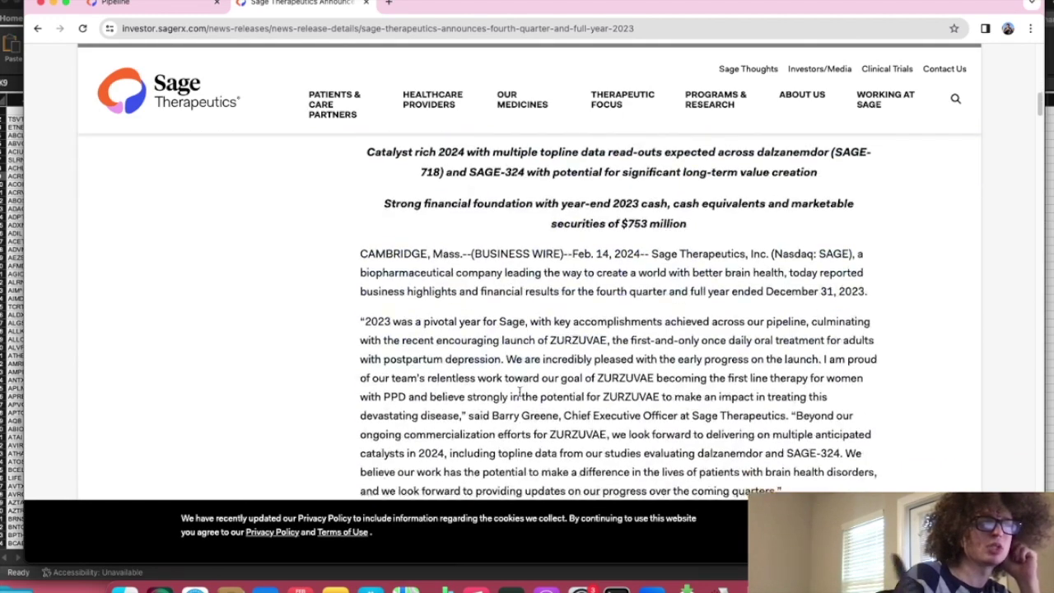
scroll(519, 393, "up", 4)
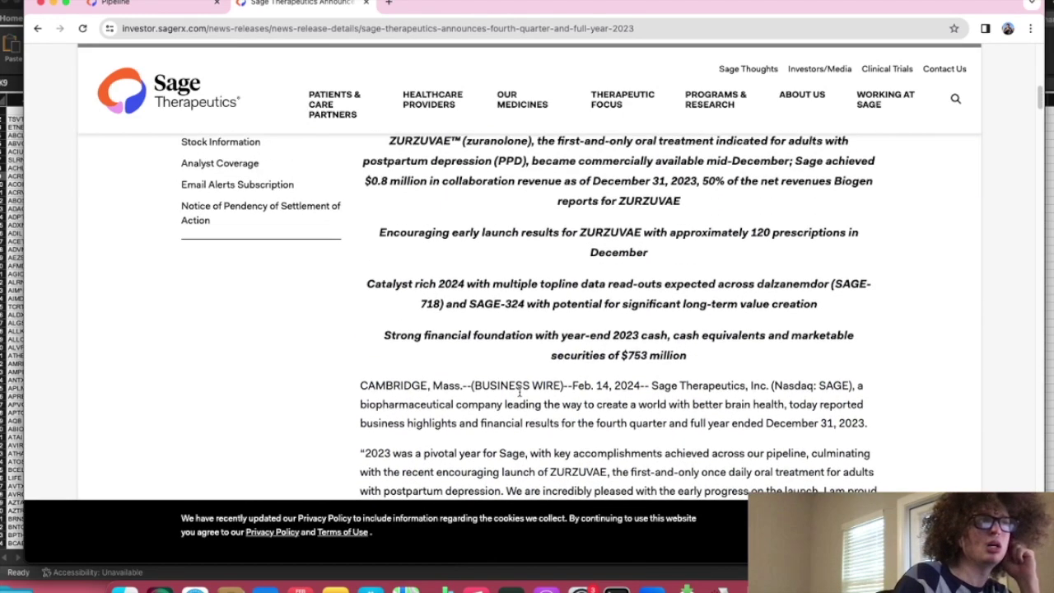
Step: Highlight the summary's passages on ZURZUVAE's commercial availability, collaboration revenue and Biogen's net revenue share while reading them
left_click_drag(371, 198, 672, 233)
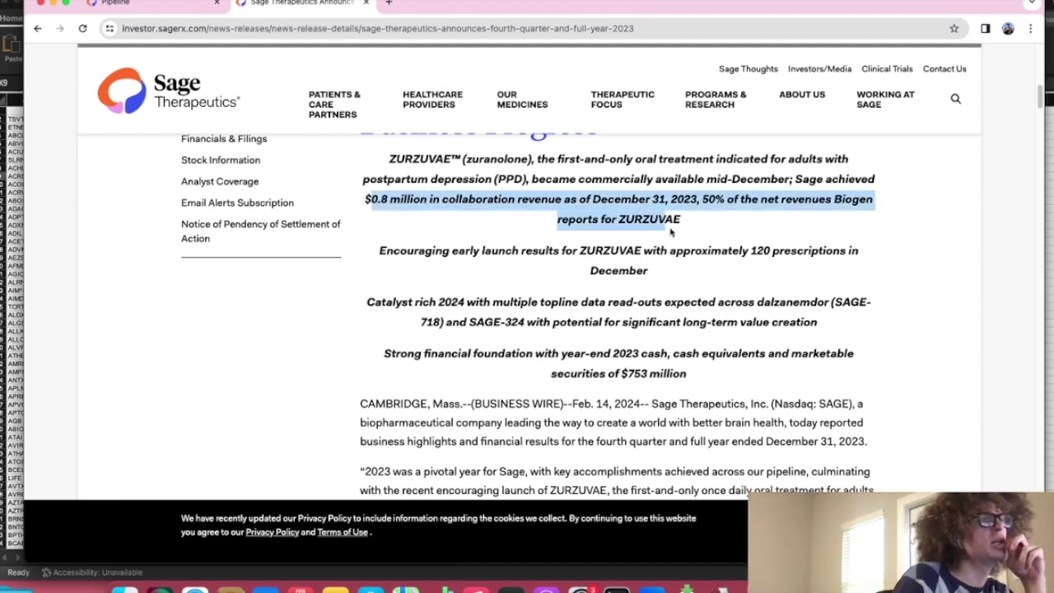
left_click(671, 233)
left_click_drag(680, 220, 611, 220)
left_click_drag(611, 219, 605, 219)
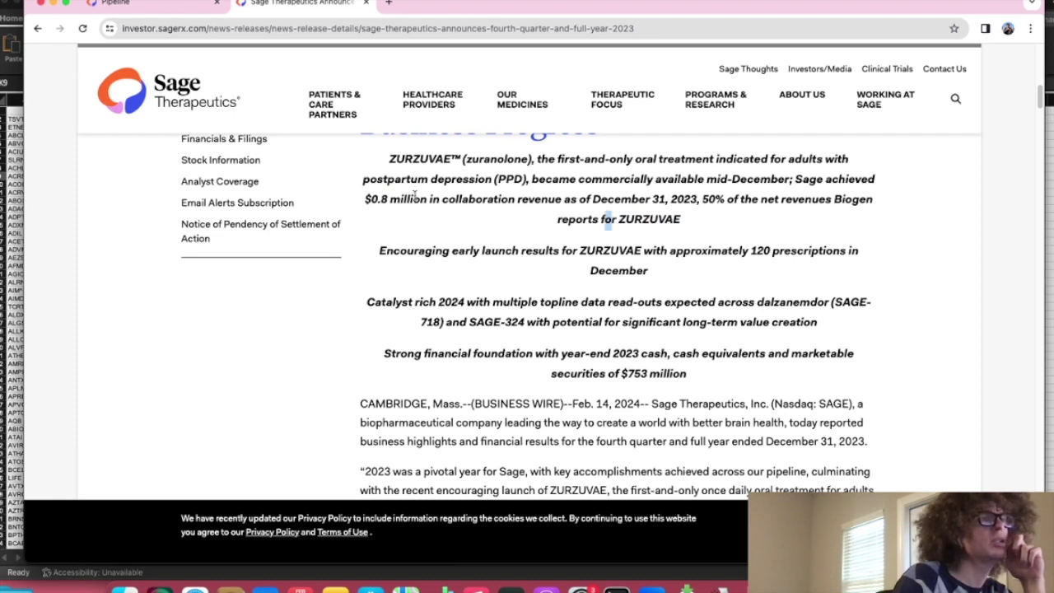
left_click_drag(706, 180, 795, 180)
left_click(790, 181)
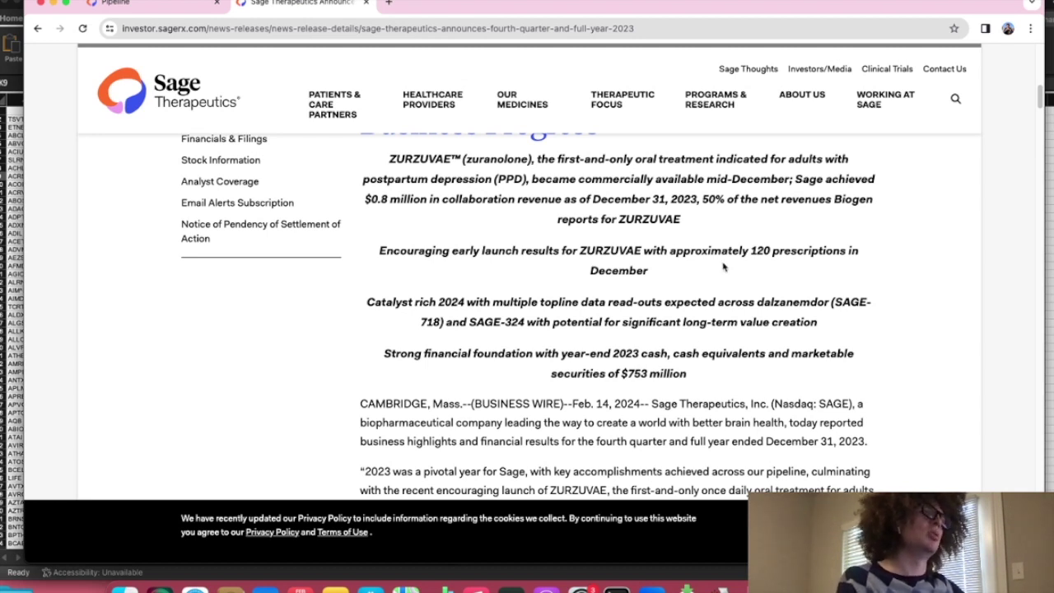
left_click_drag(701, 200, 862, 218)
left_click(862, 217)
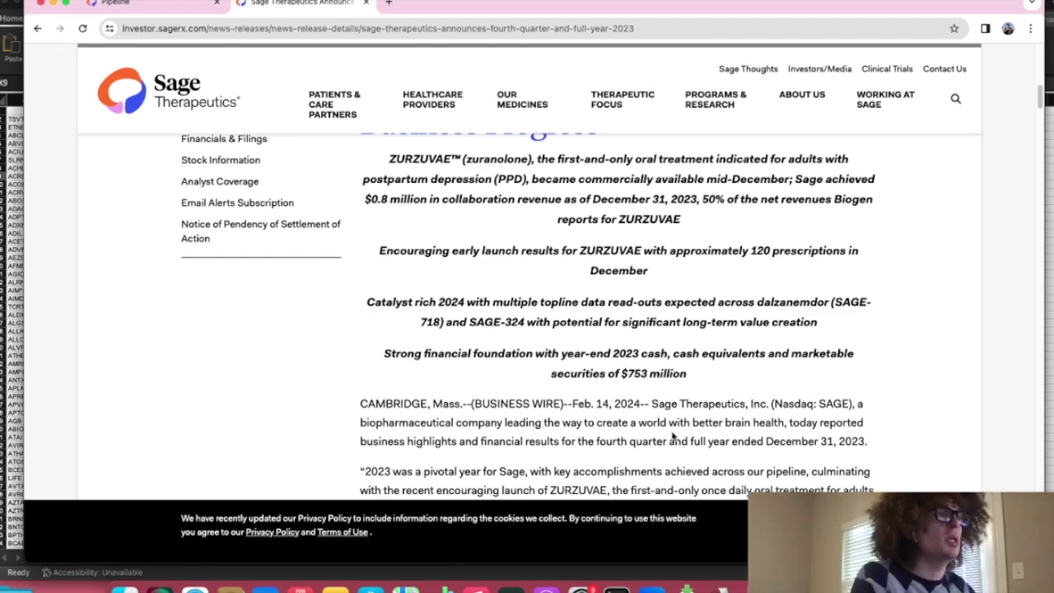
Step: Read the release's Key 2023 Highlights on ZURZUVAE's FDA approval and the dalzanemdor and SAGE-324 programs
scroll(672, 436, "down", 10)
scroll(669, 434, "up", 12)
scroll(662, 429, "down", 2)
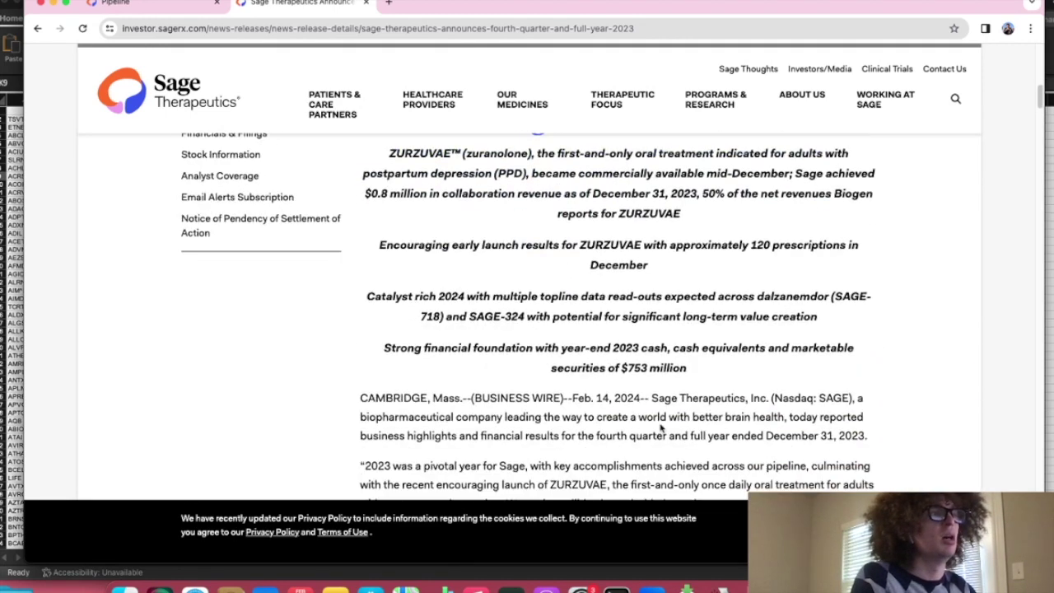
scroll(489, 309, "down", 6)
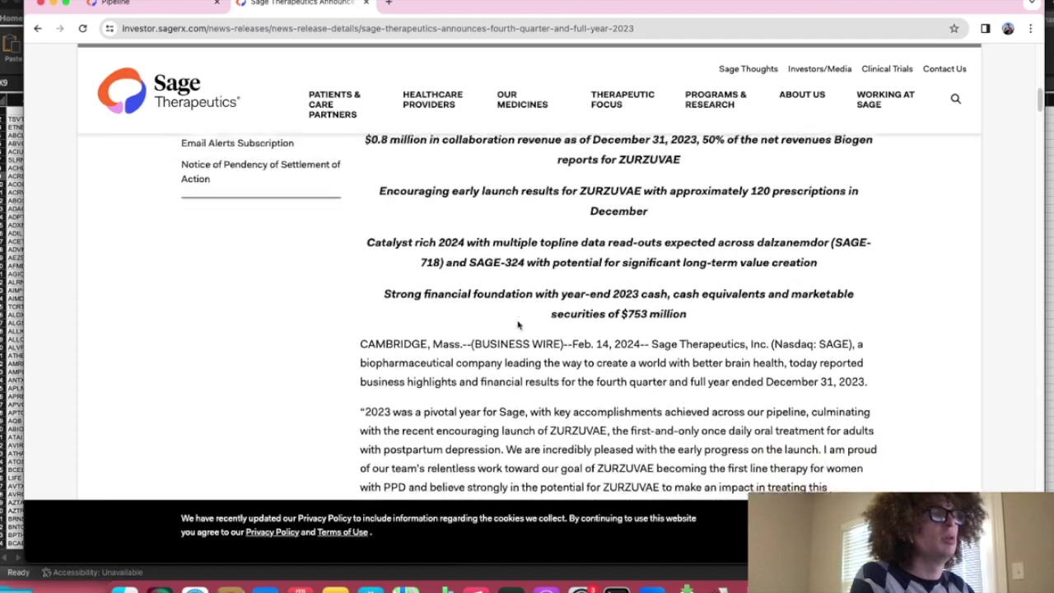
scroll(516, 327, "down", 5)
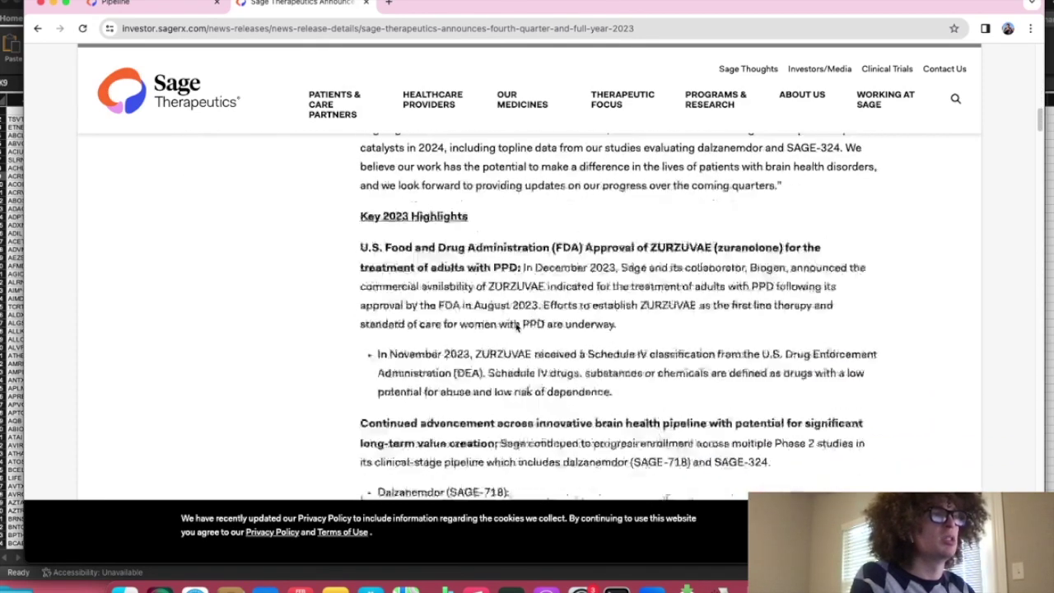
scroll(517, 328, "up", 3)
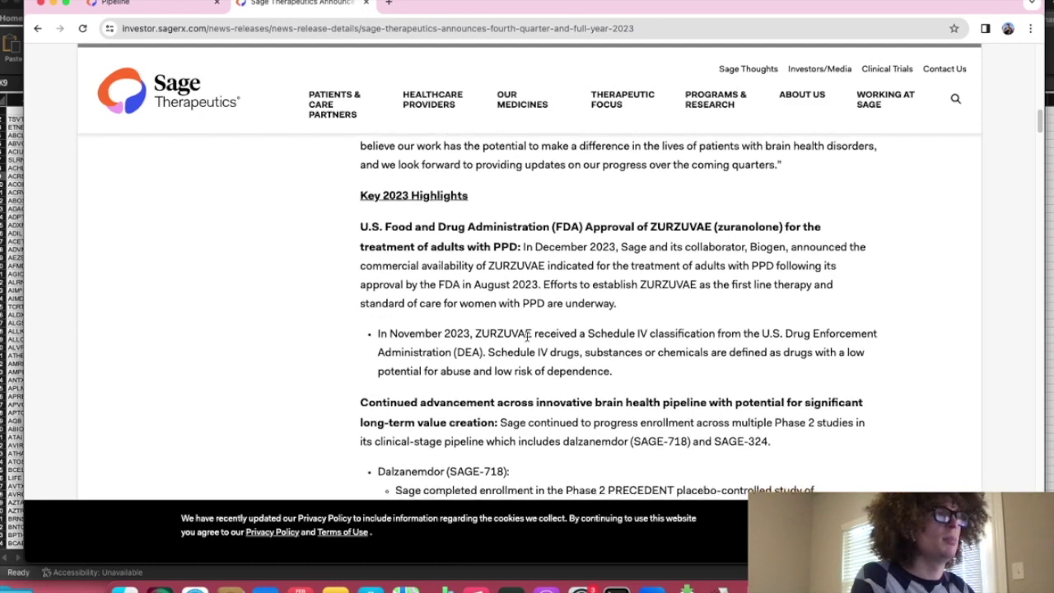
scroll(522, 336, "down", 3)
scroll(527, 336, "down", 3)
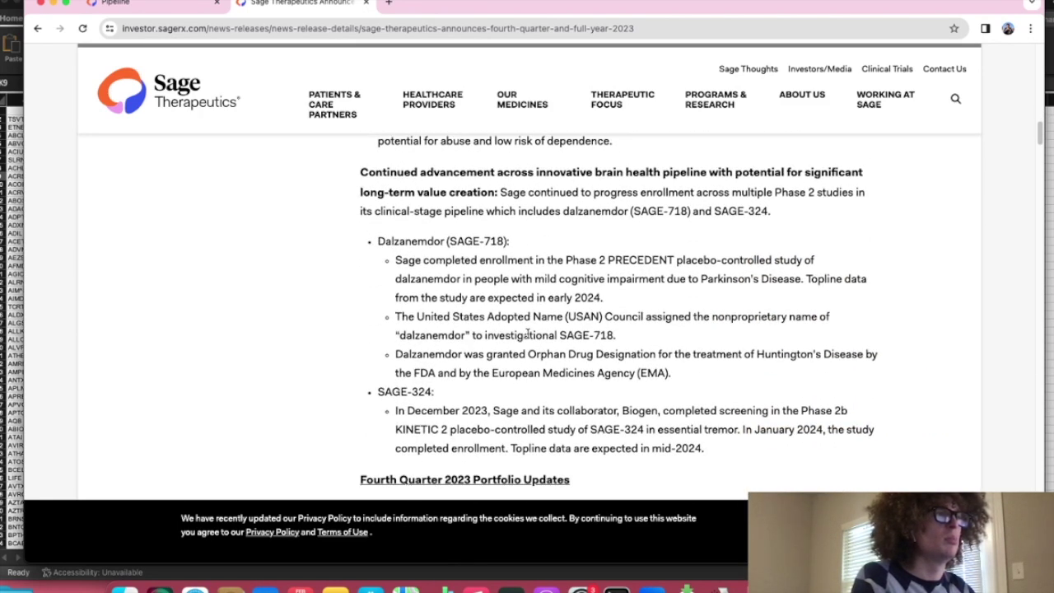
Step: Skim the release's portfolio updates on the ZURZUVAE launch and the ongoing dalzanemdor (SAGE-718) clinical studies
scroll(527, 334, "down", 20)
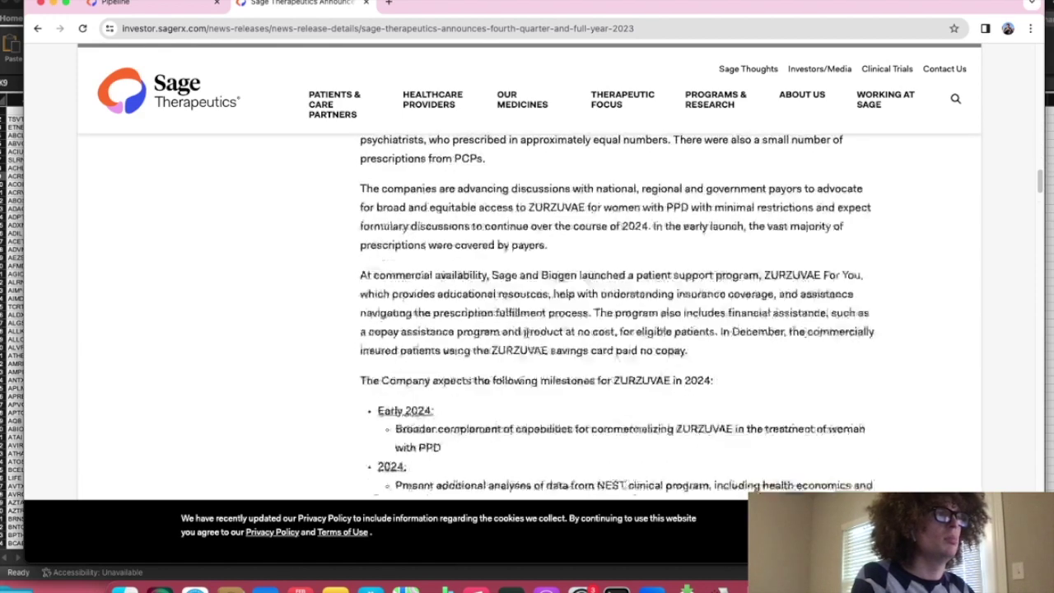
scroll(527, 336, "up", 2)
scroll(522, 336, "down", 12)
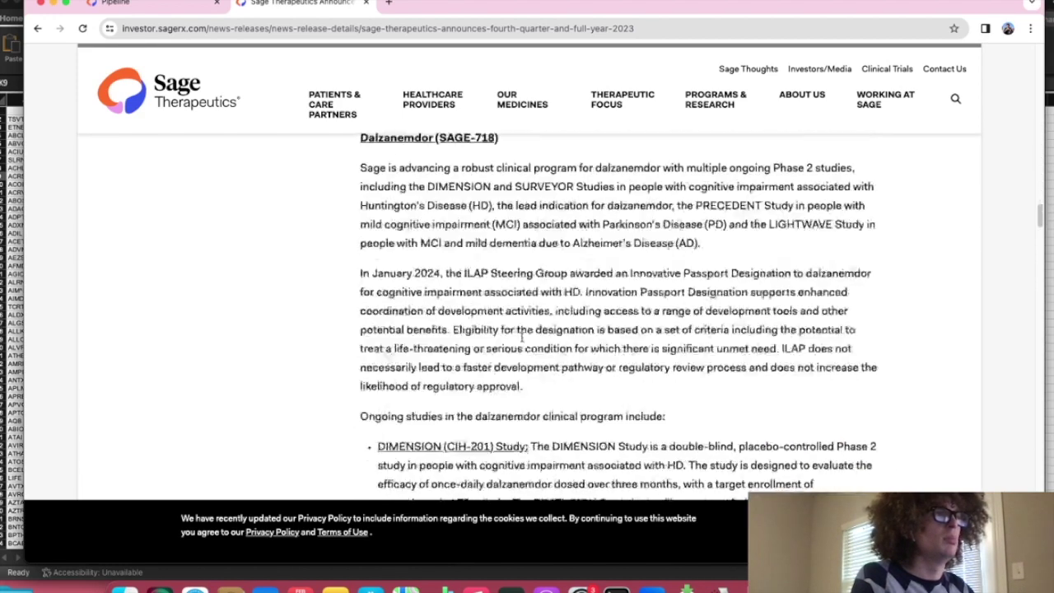
scroll(522, 335, "down", 4)
scroll(521, 338, "up", 6)
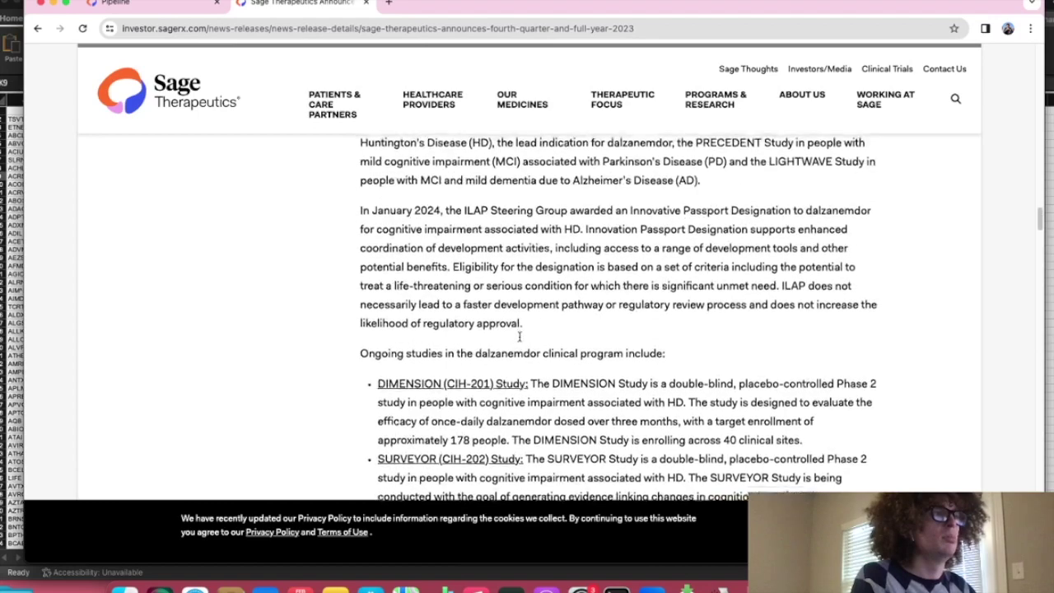
scroll(521, 337, "up", 3)
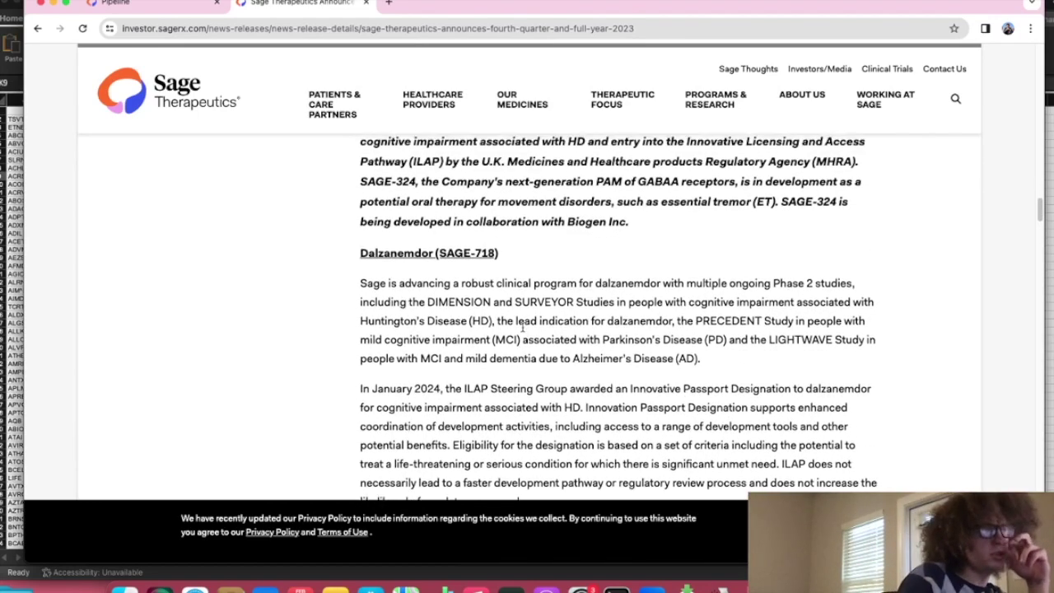
Step: Examine the release's financial tables, covering the condensed balance sheets and the statements of operations for 2023 and 2022
scroll(531, 313, "down", 20)
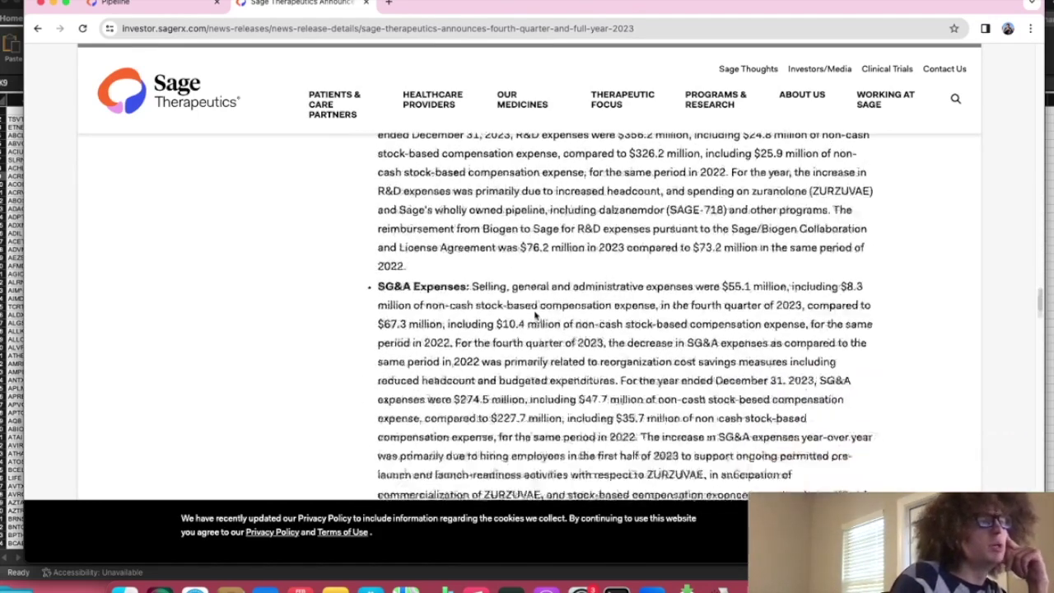
scroll(534, 311, "down", 15)
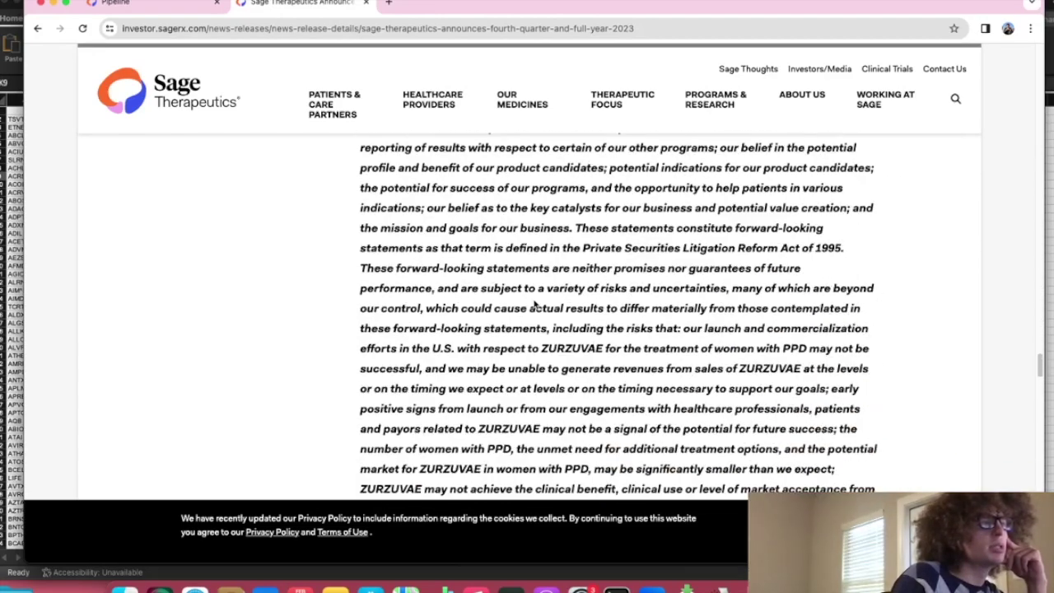
scroll(533, 298, "down", 15)
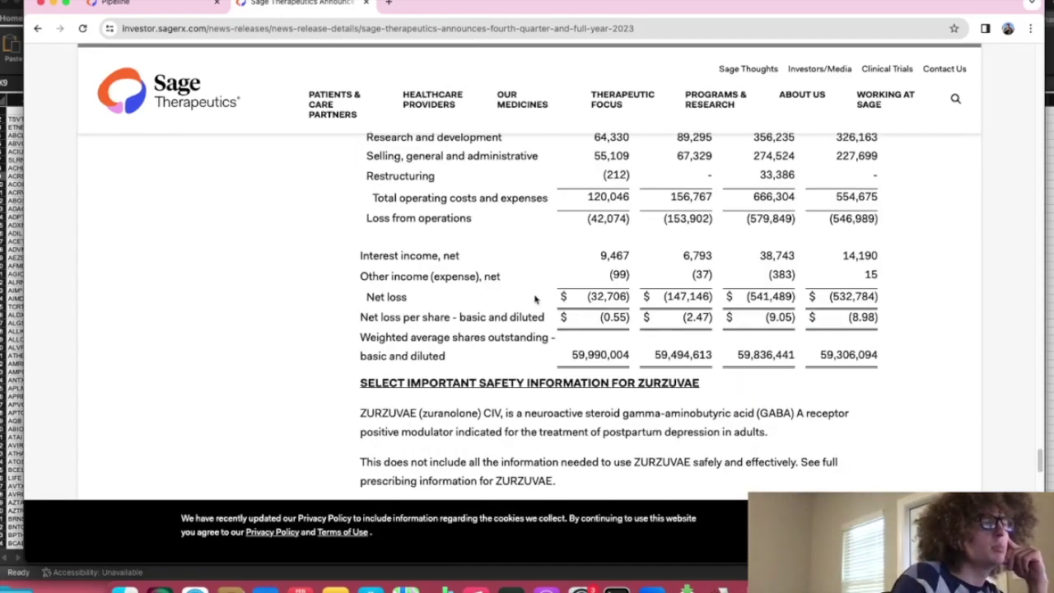
scroll(576, 320, "up", 5)
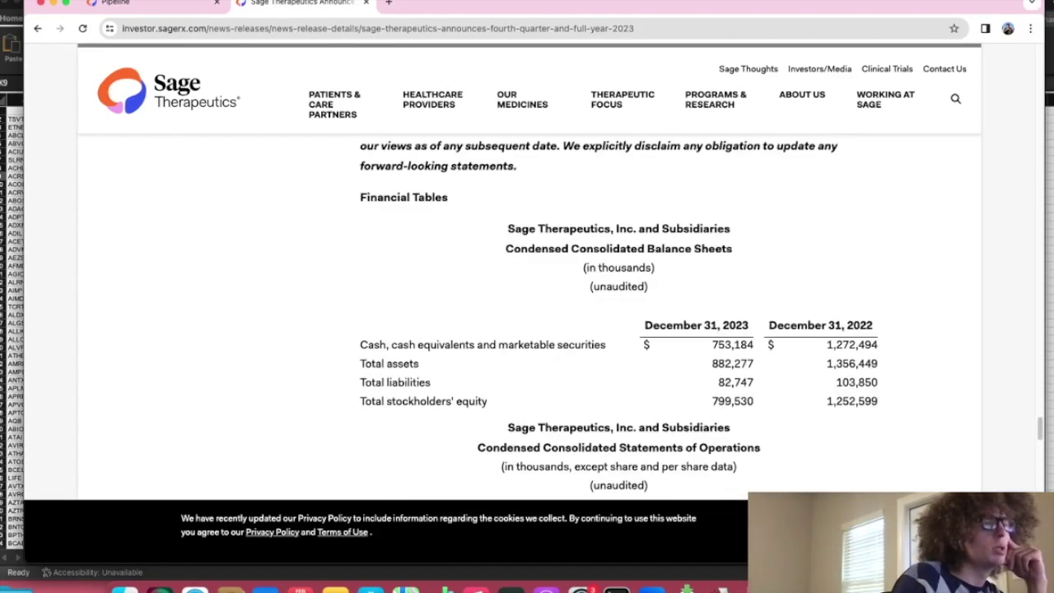
scroll(651, 346, "down", 3)
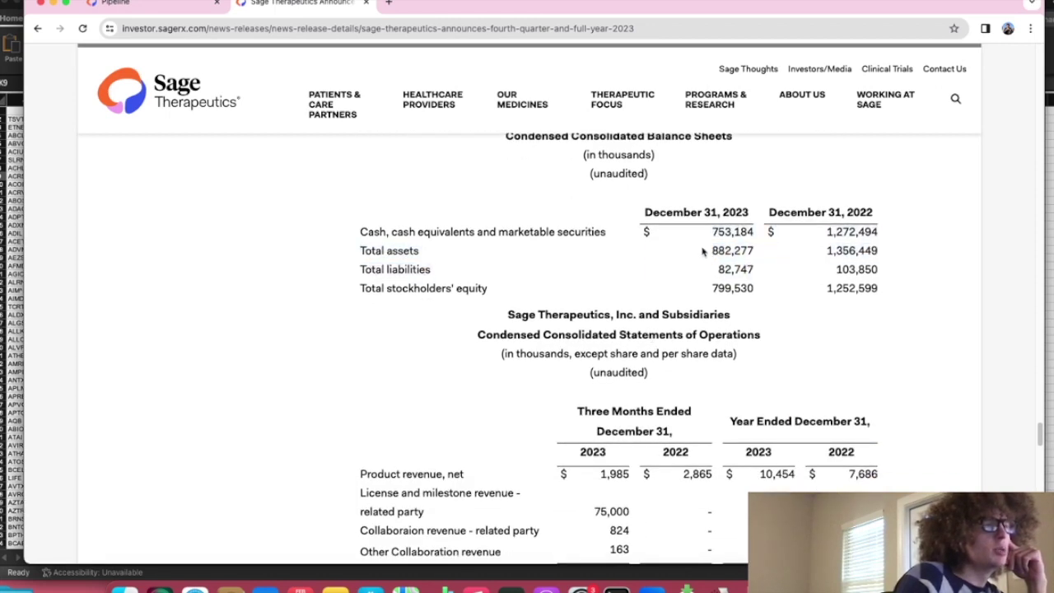
scroll(698, 264, "down", 3)
scroll(698, 266, "up", 7)
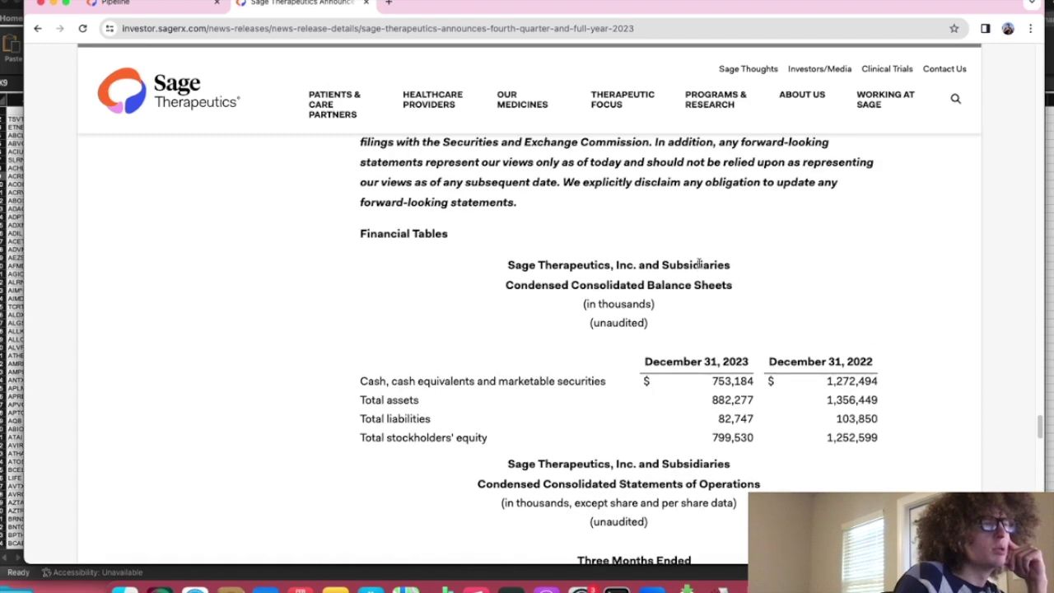
scroll(699, 263, "down", 5)
scroll(698, 264, "up", 5)
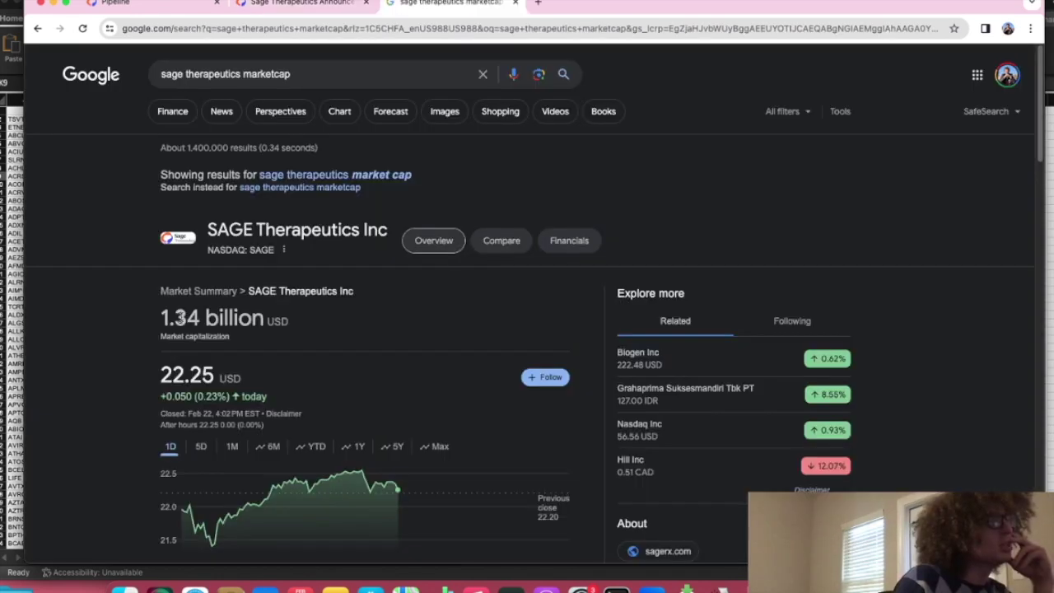
Step: Check Sage Therapeutics' market capitalization in the Google results for "sage therapeutics marketcap" against the open financial results release
left_click_drag(161, 318, 257, 320)
left_click(252, 323)
left_click(287, 7)
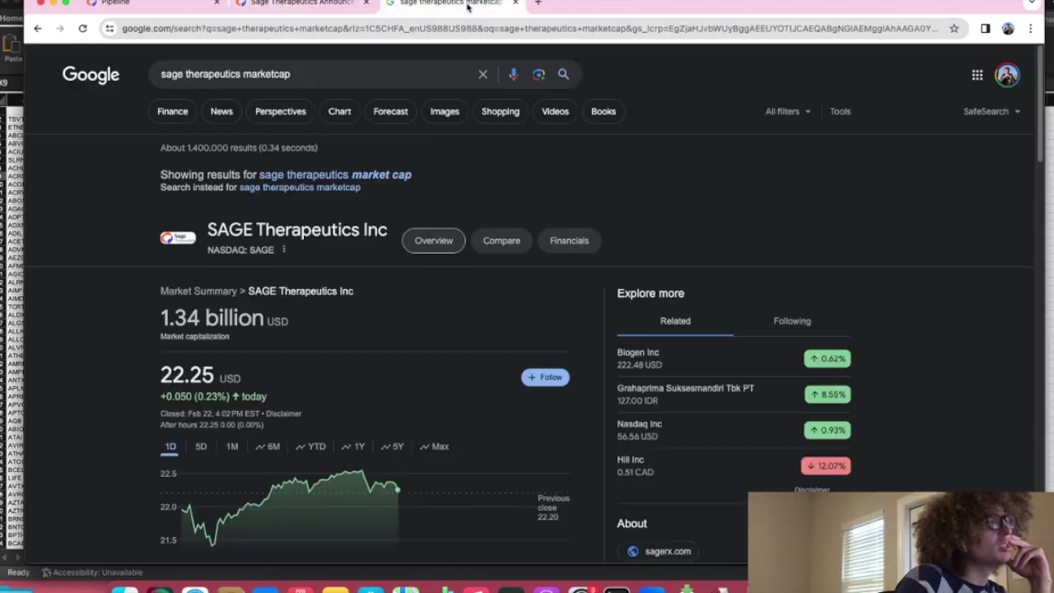
left_click(468, 7)
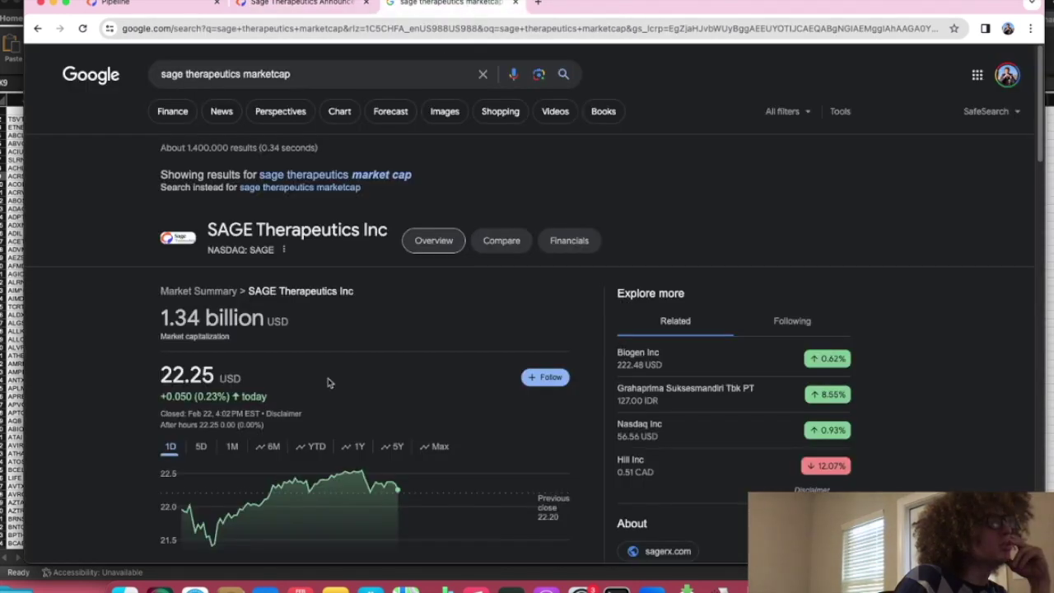
Step: View Sage's stock price chart over one month and six months, and review its key events and quote statistics
scroll(345, 443, "down", 2)
left_click(267, 384)
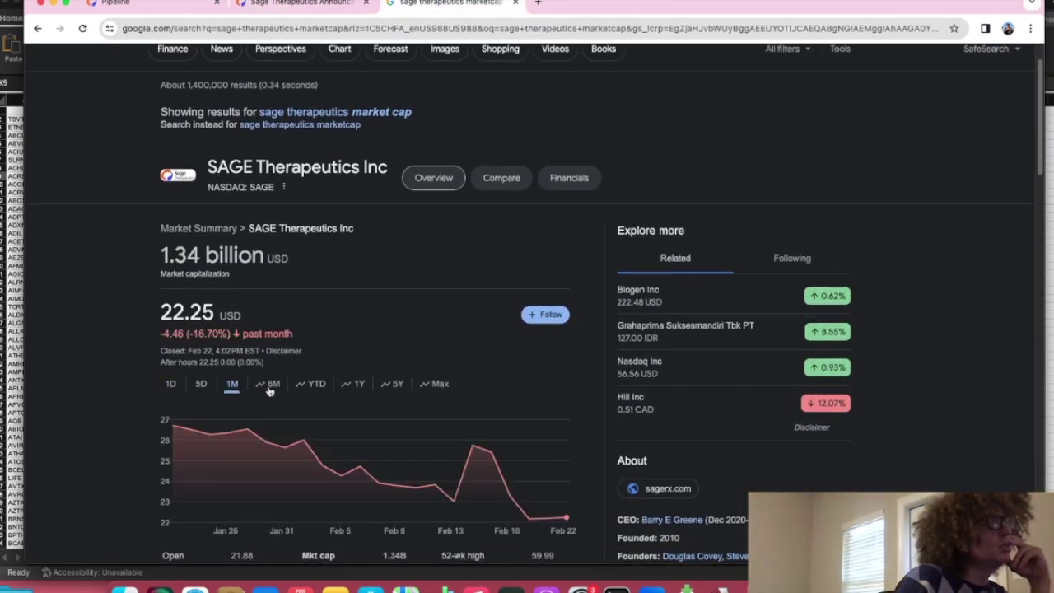
left_click(231, 384)
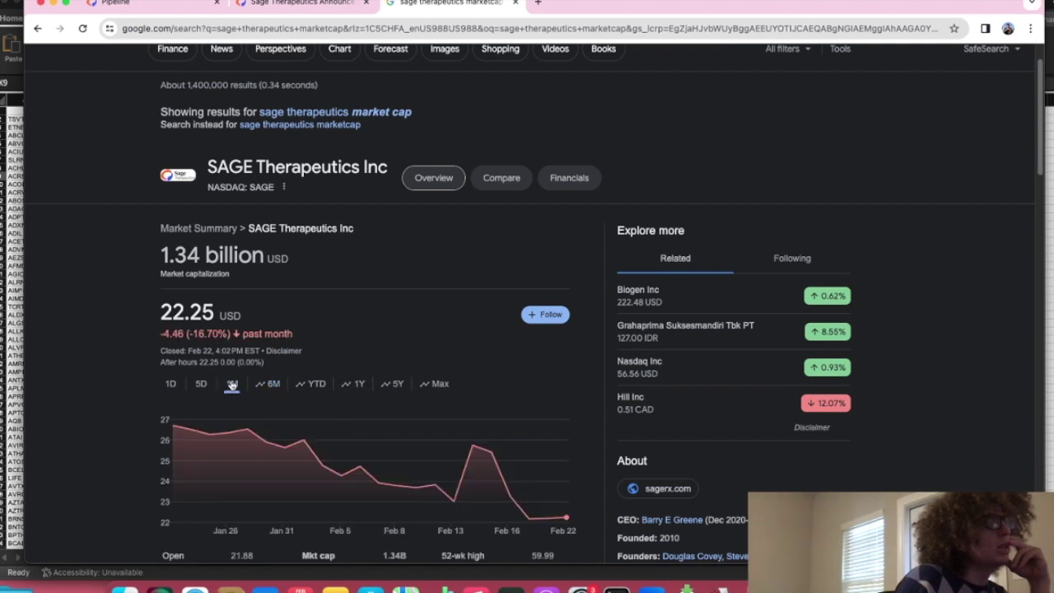
left_click(268, 383)
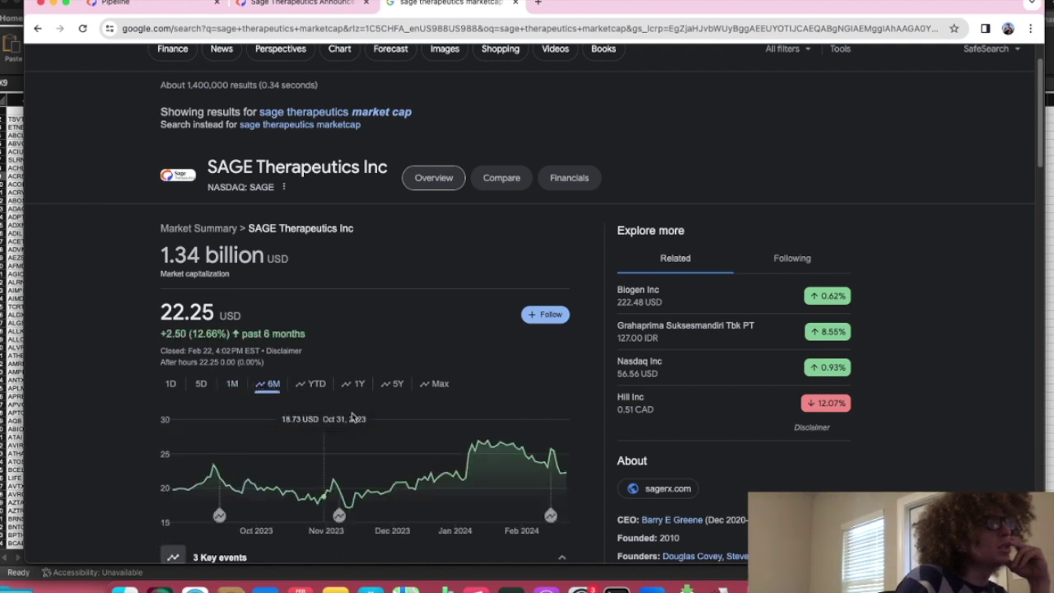
scroll(550, 510, "down", 1)
scroll(549, 510, "up", 3)
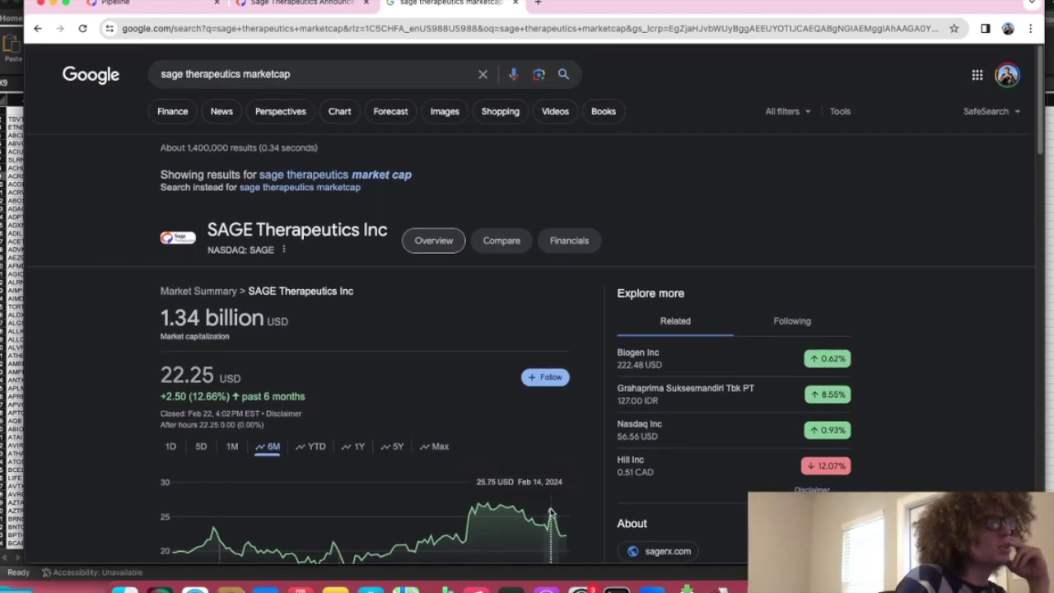
scroll(526, 477, "down", 3)
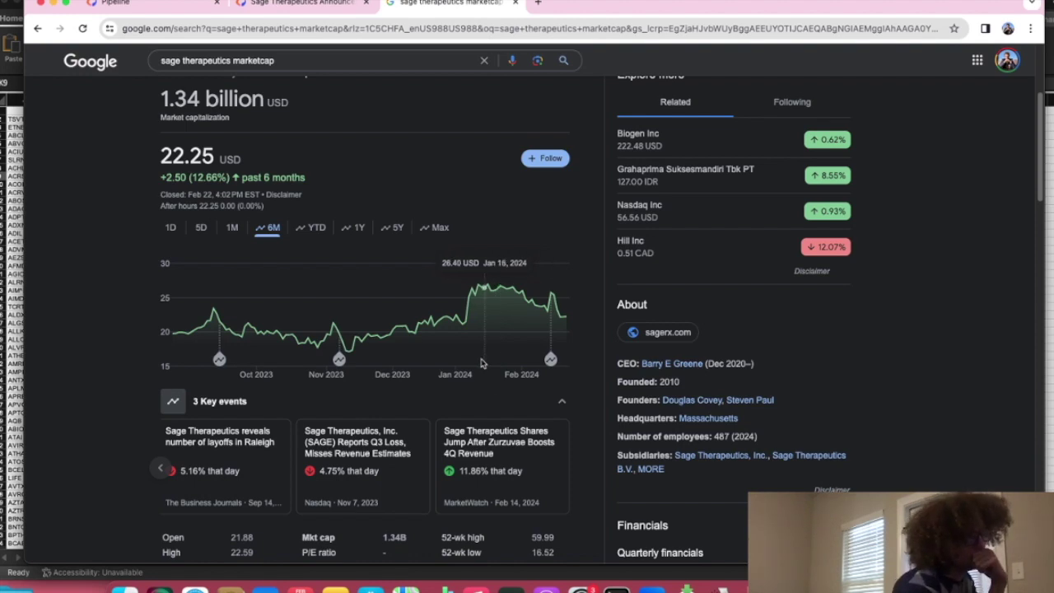
scroll(353, 362, "down", 1)
scroll(370, 368, "down", 1)
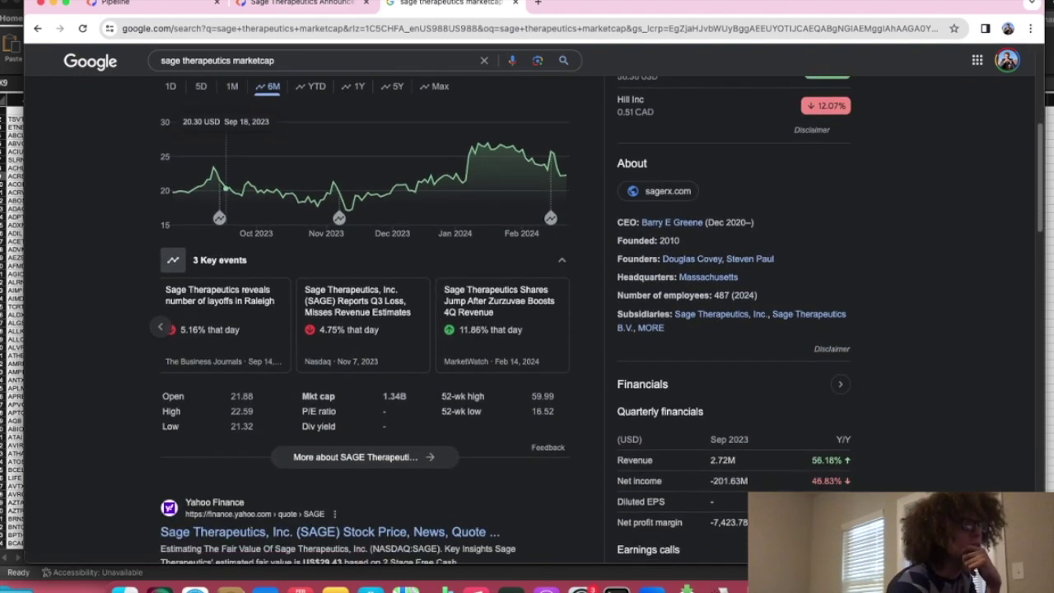
Step: Review the results release again from the financial tables back to its headline, and open Sage's press releases page
left_click(269, 7)
scroll(637, 335, "down", 1)
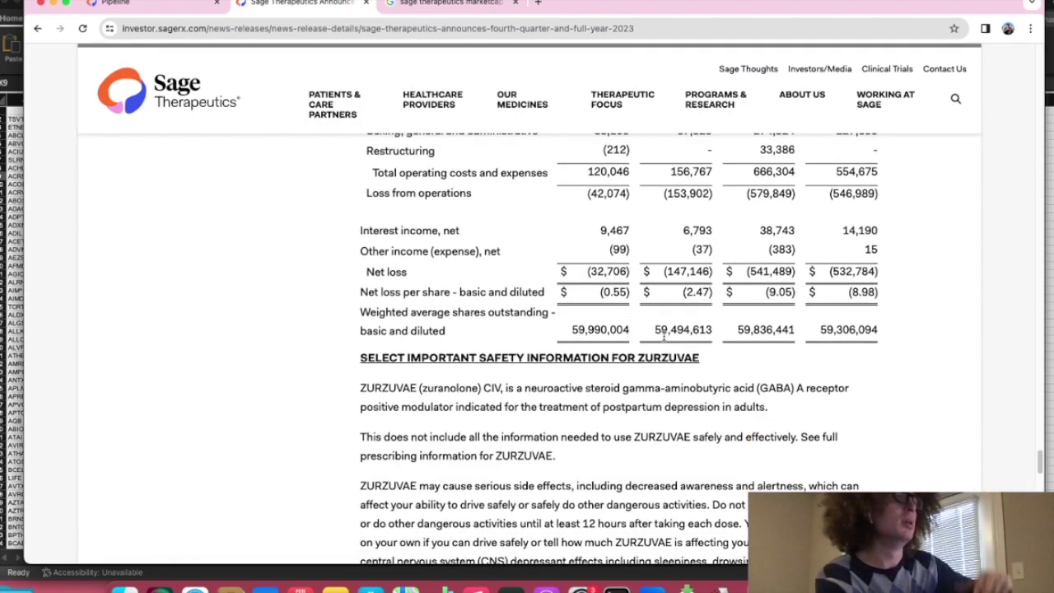
scroll(636, 336, "up", 10)
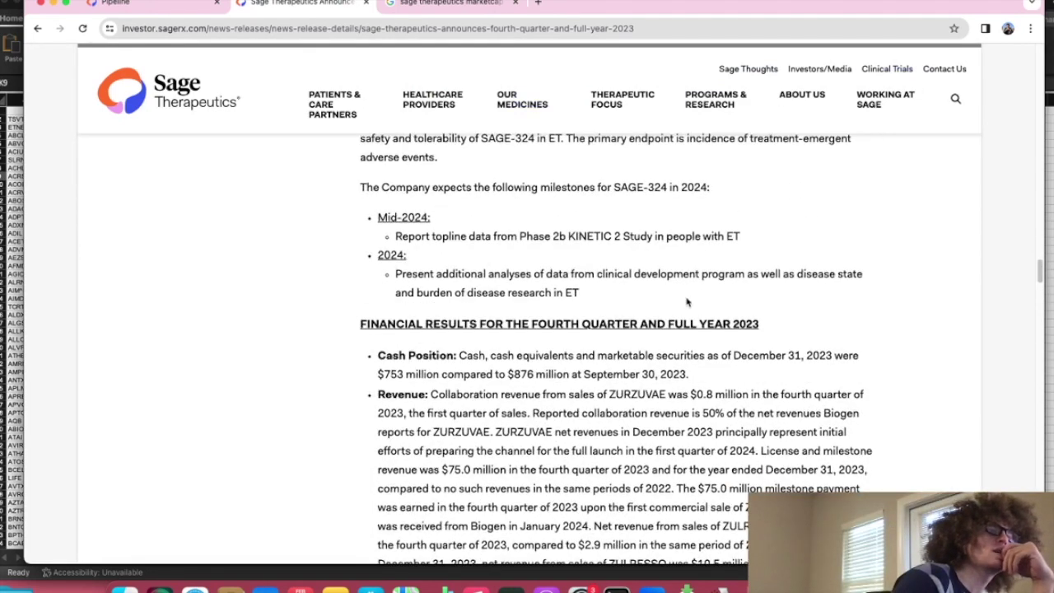
scroll(600, 326, "up", 15)
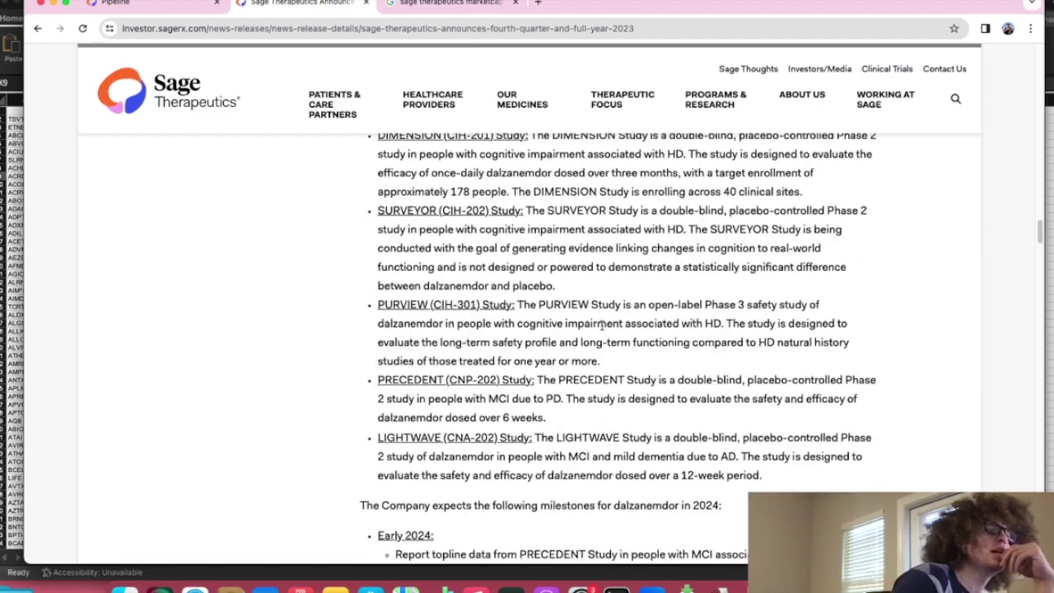
scroll(603, 325, "up", 15)
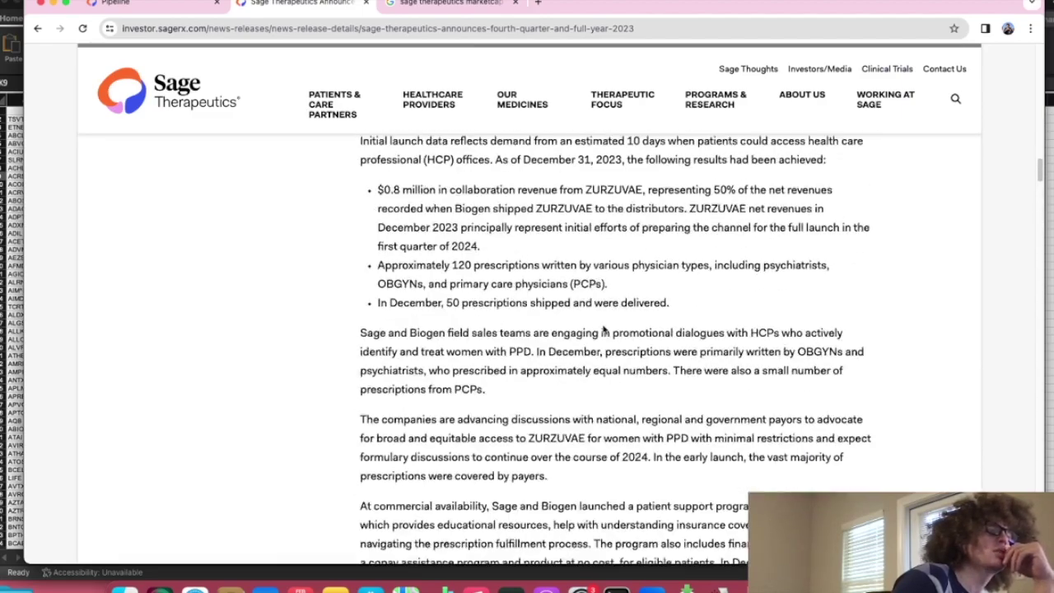
scroll(604, 329, "up", 15)
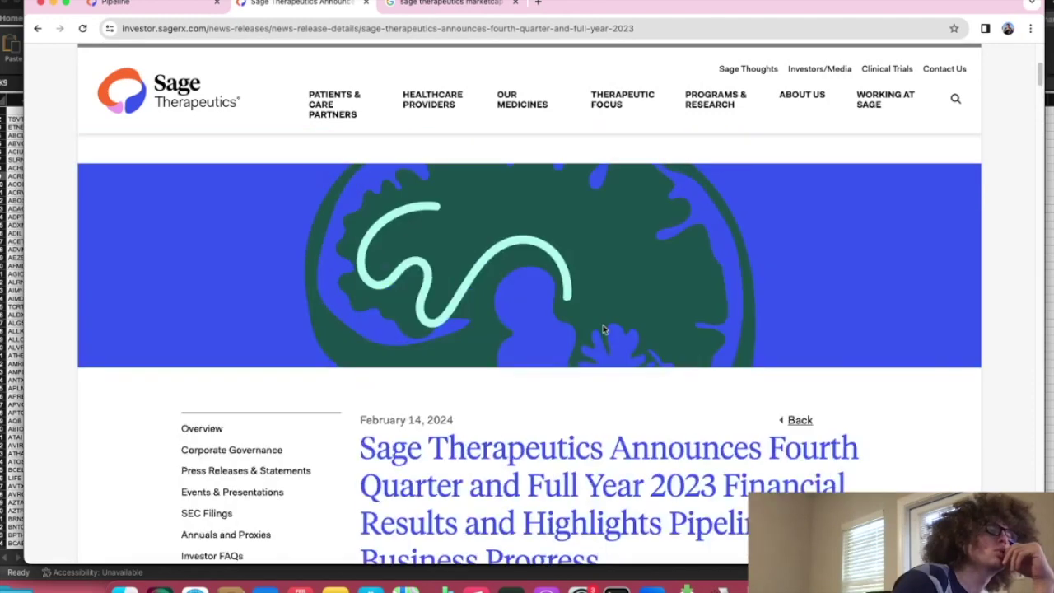
scroll(604, 329, "down", 3)
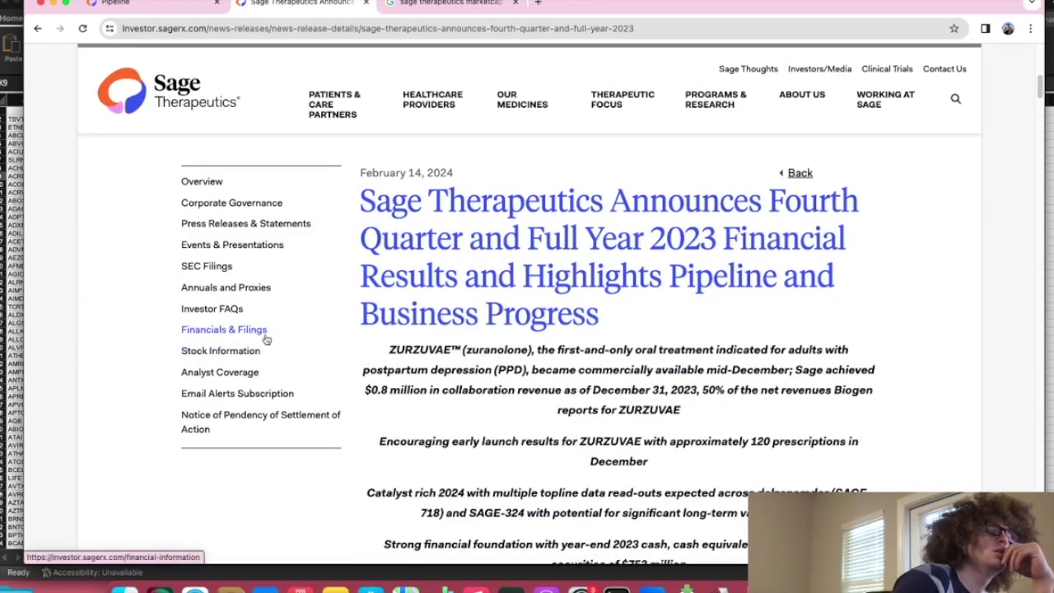
left_click(244, 232)
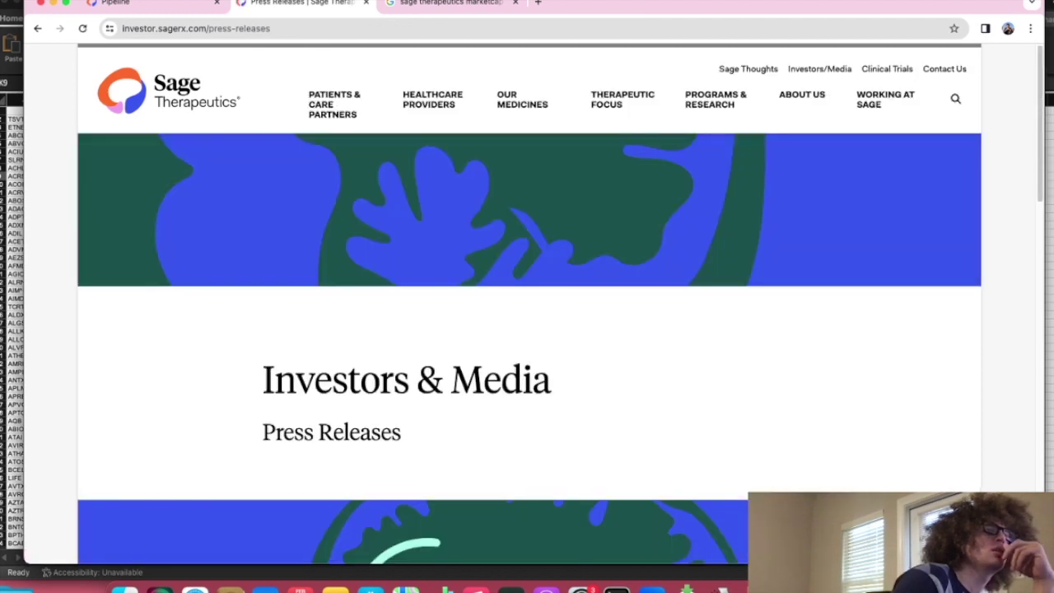
Step: Search Google for "sage therapeutics biogen deal"
left_click(449, 4)
left_click(305, 62)
key("BackSpace")
key("BackSpace")
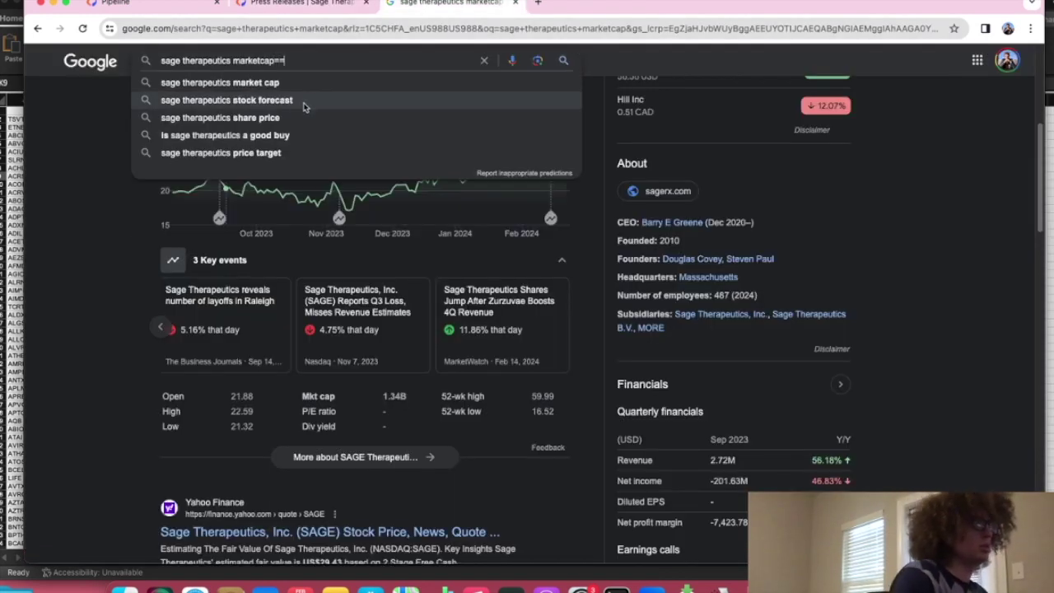
key("BackSpace")
key("BackSpace")
key("BackSpace")
key("BackSpace")
key("BackSpace")
key("BackSpace")
key("BackSpace")
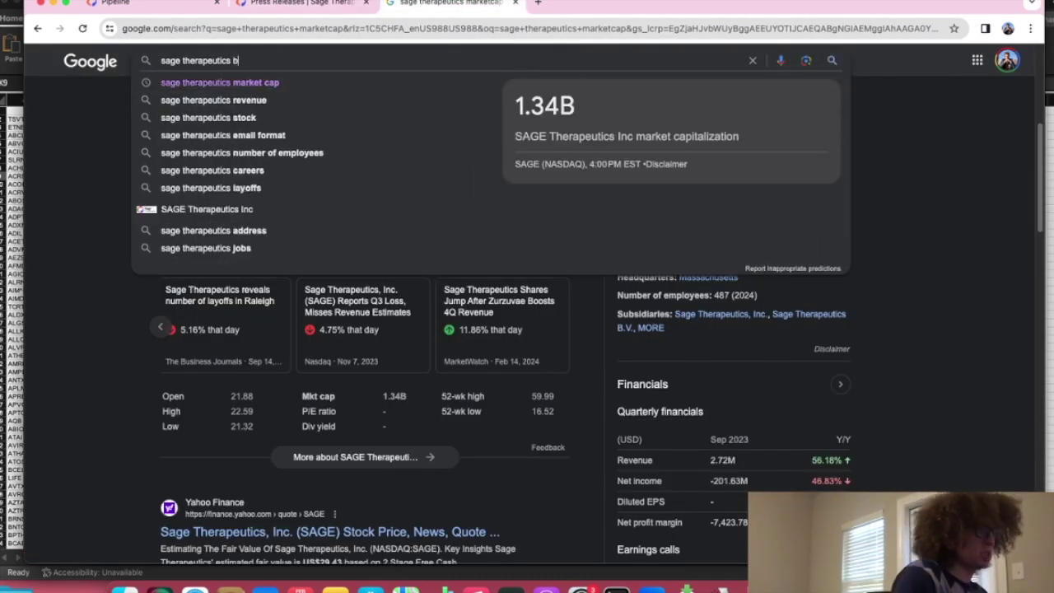
type("biogen")
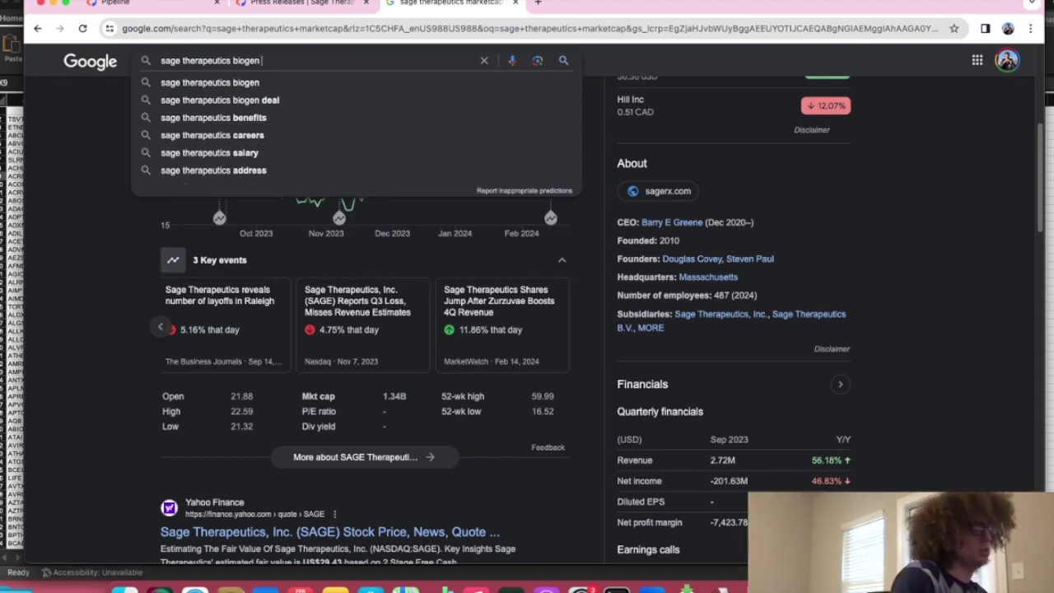
type(" deal")
key("Return")
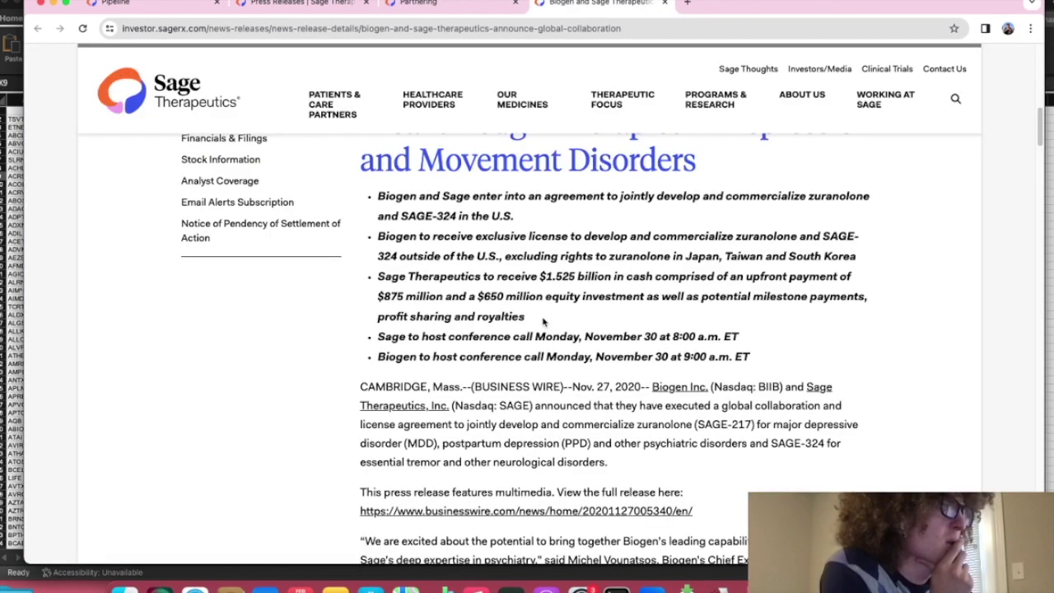
Step: Read the November 27, 2020 Biogen and Sage global collaboration release, focusing on the agreement's licensing and payment terms
scroll(542, 321, "down", 5)
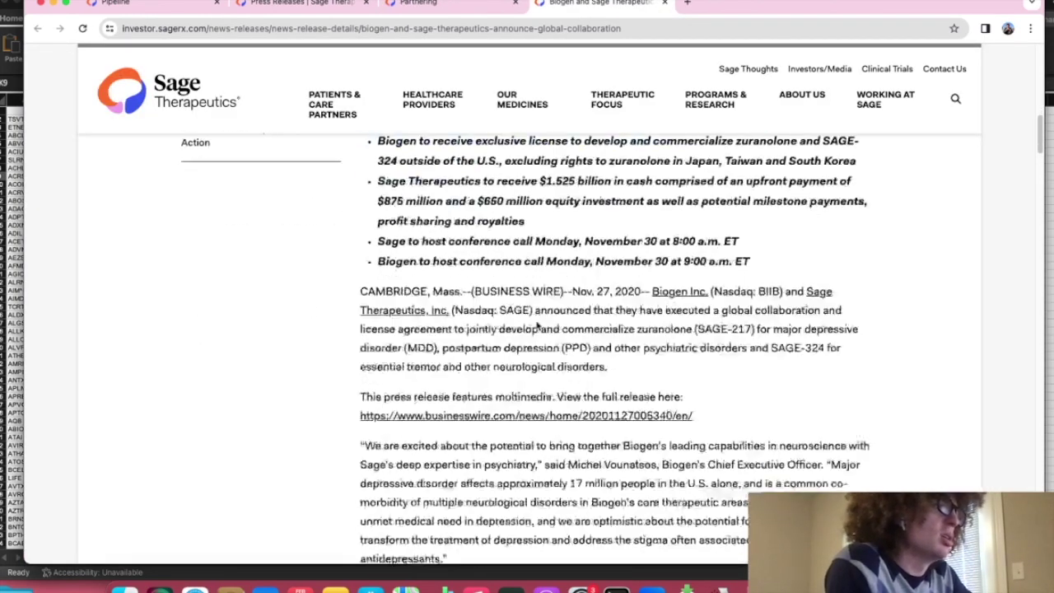
scroll(541, 322, "down", 7)
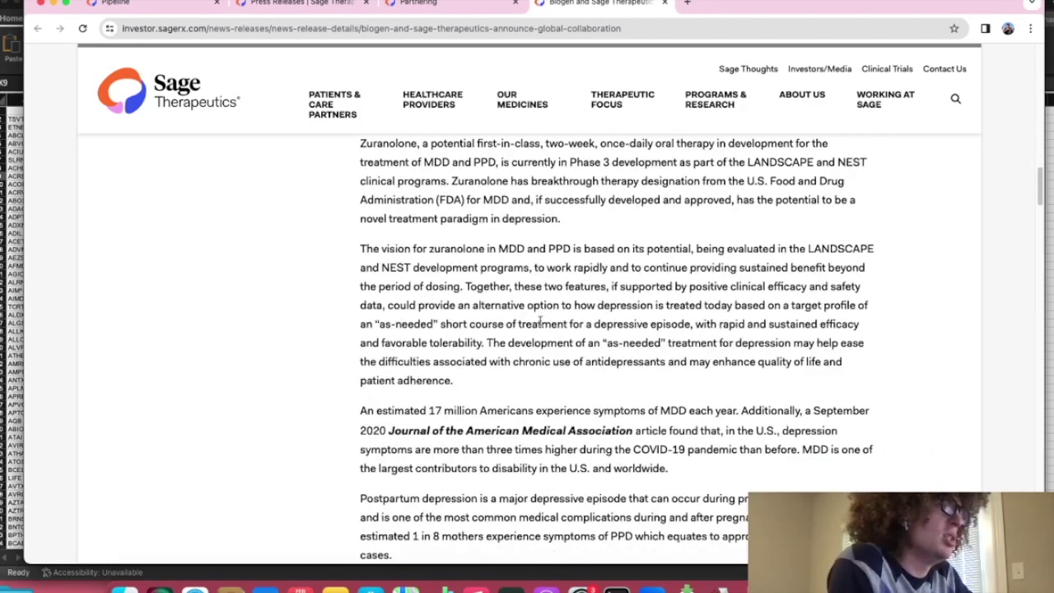
scroll(541, 322, "up", 15)
scroll(531, 325, "down", 6)
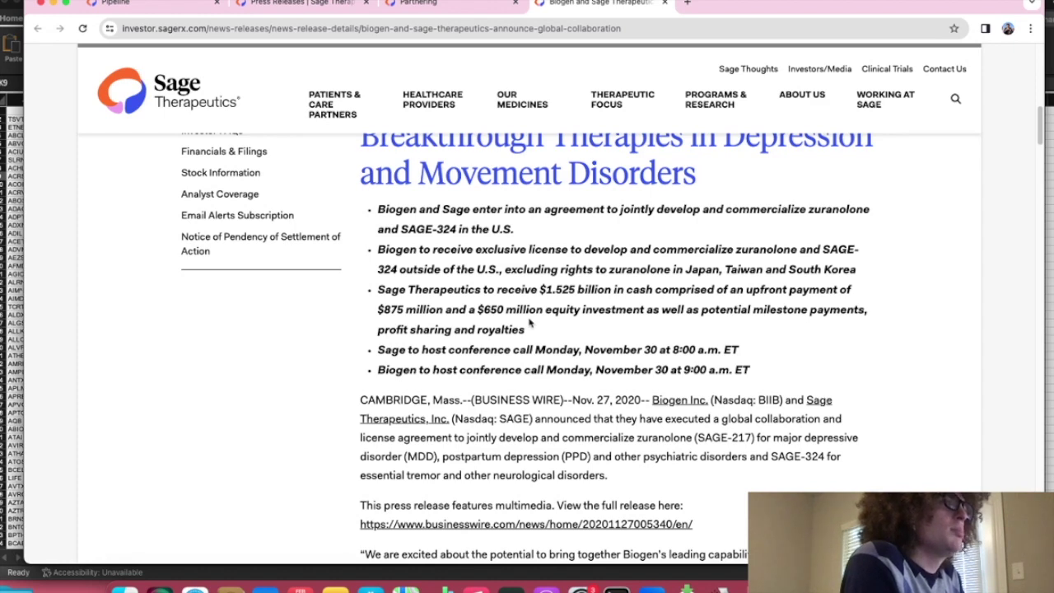
scroll(529, 323, "down", 5)
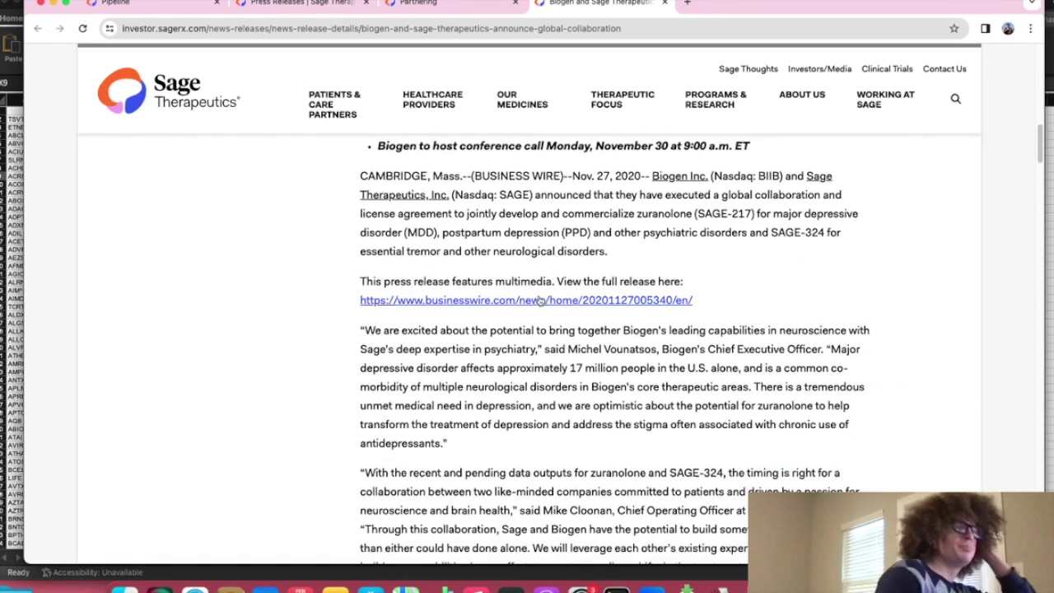
scroll(556, 282, "down", 5)
scroll(543, 281, "up", 14)
scroll(536, 279, "up", 10)
scroll(535, 272, "down", 9)
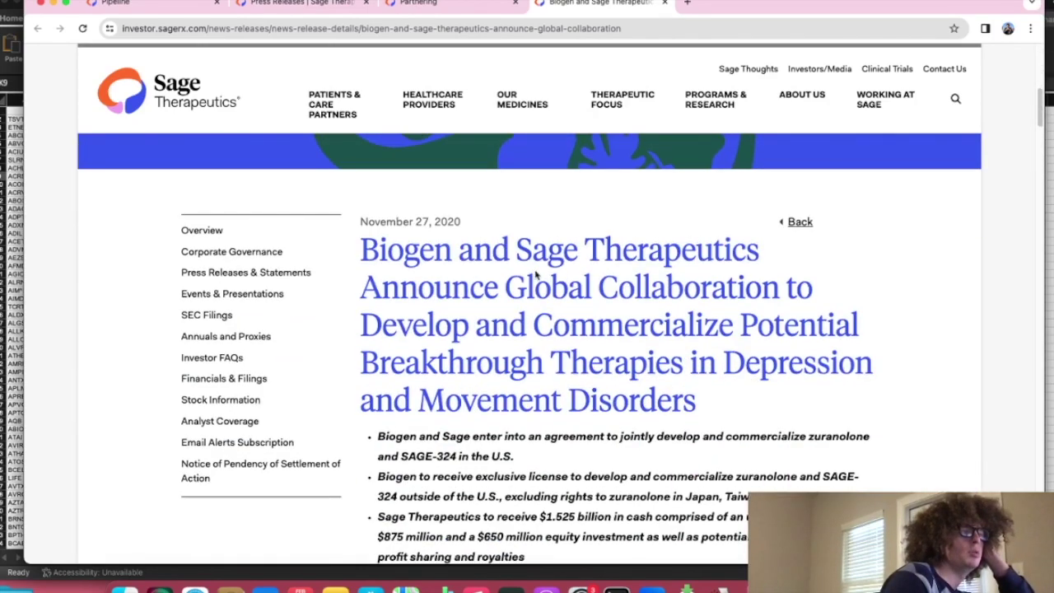
Step: Skim the Biogen and Sage collaboration release's sections on zuranolone, SAGE-324 and the collaboration terms
scroll(535, 272, "down", 20)
scroll(534, 273, "down", 20)
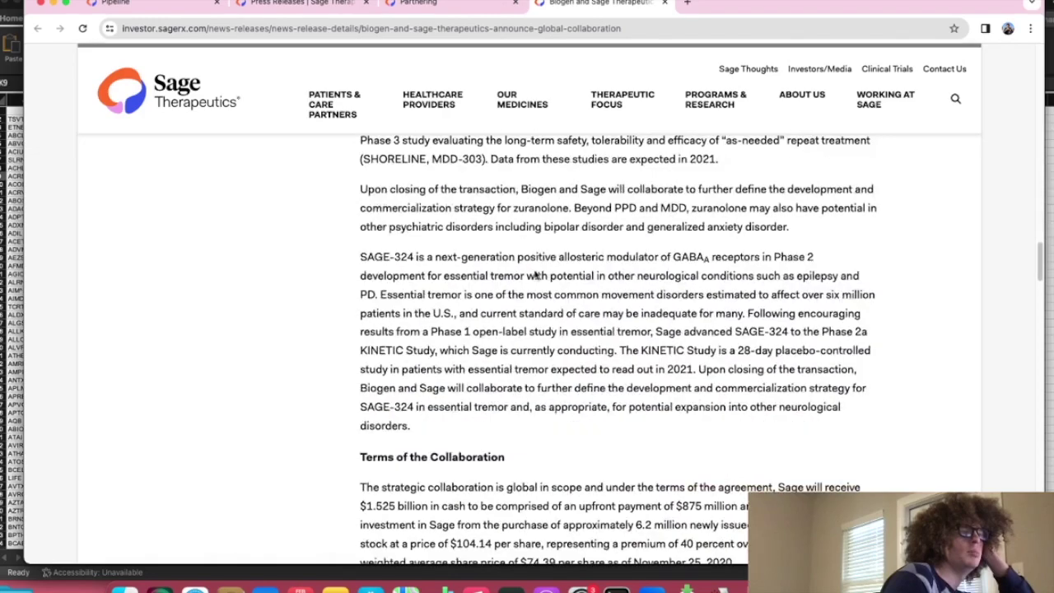
scroll(533, 271, "up", 15)
scroll(533, 271, "up", 15)
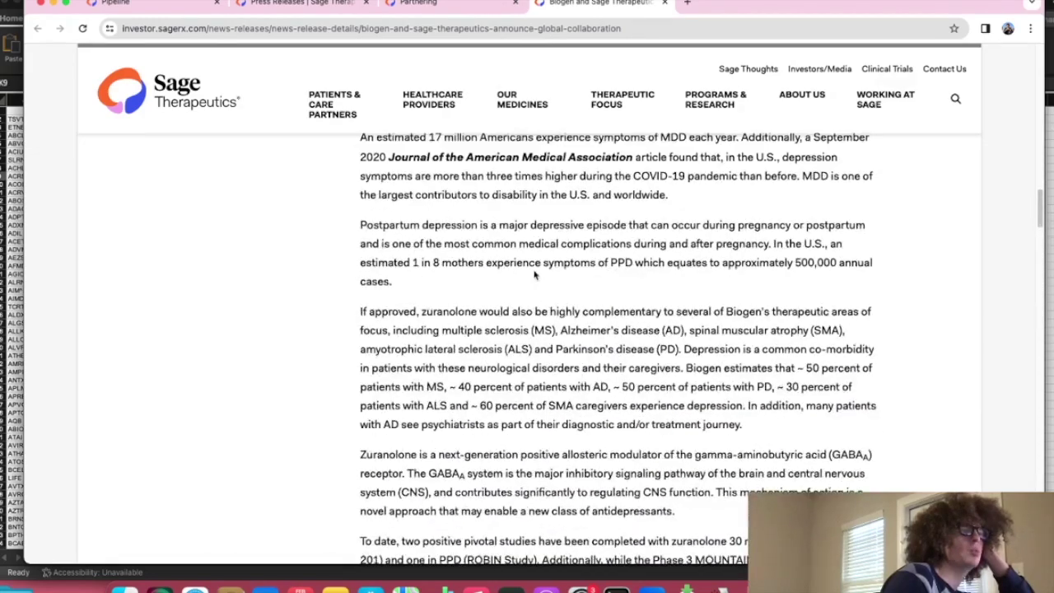
scroll(533, 274, "up", 3)
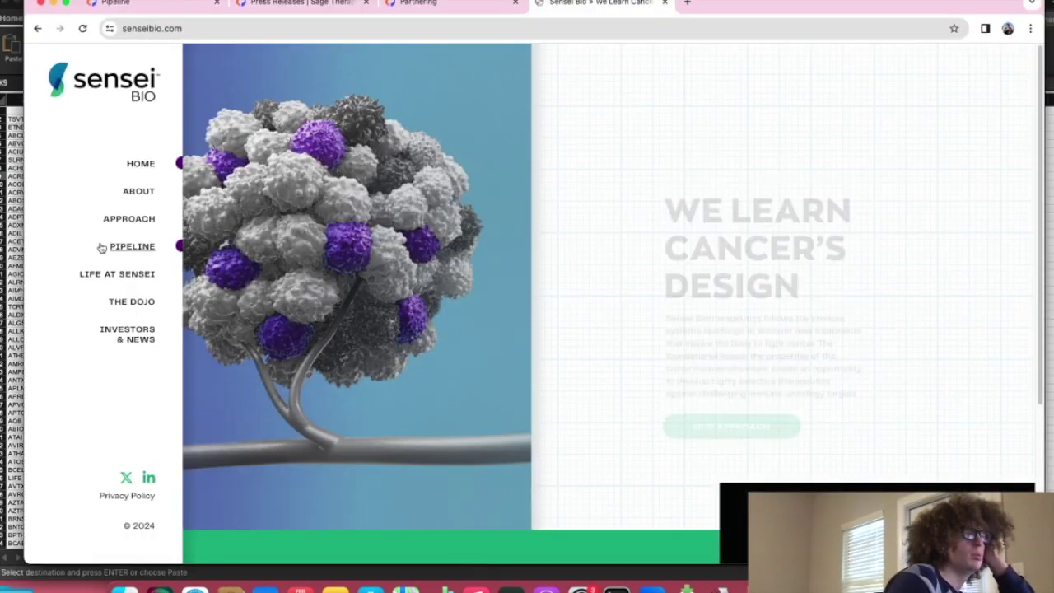
Step: Open Sensei Bio's pipeline page and review its TMAb programs and partner agreements
left_click(124, 246)
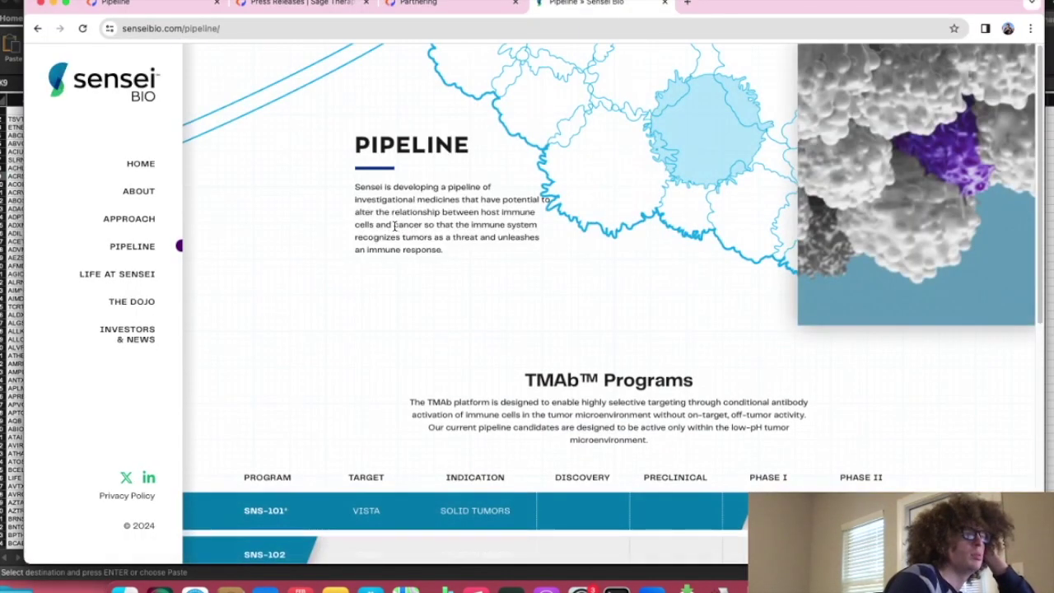
scroll(395, 230, "down", 5)
scroll(392, 231, "down", 1)
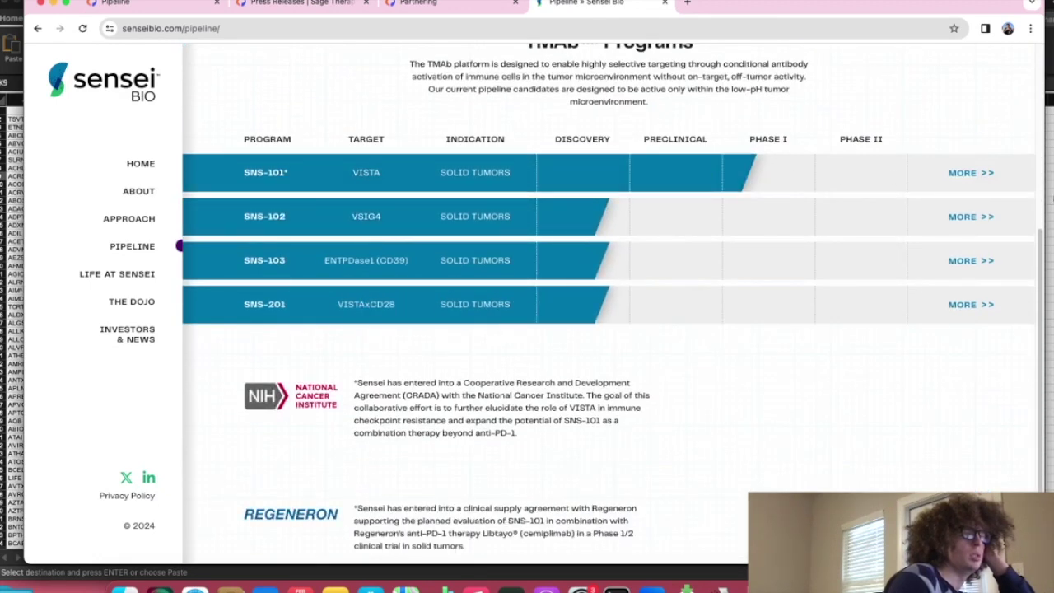
Step: Switch to the Excel screener export and re-enter the random company formula in cell K9 to draw another company
key("super+Tab")
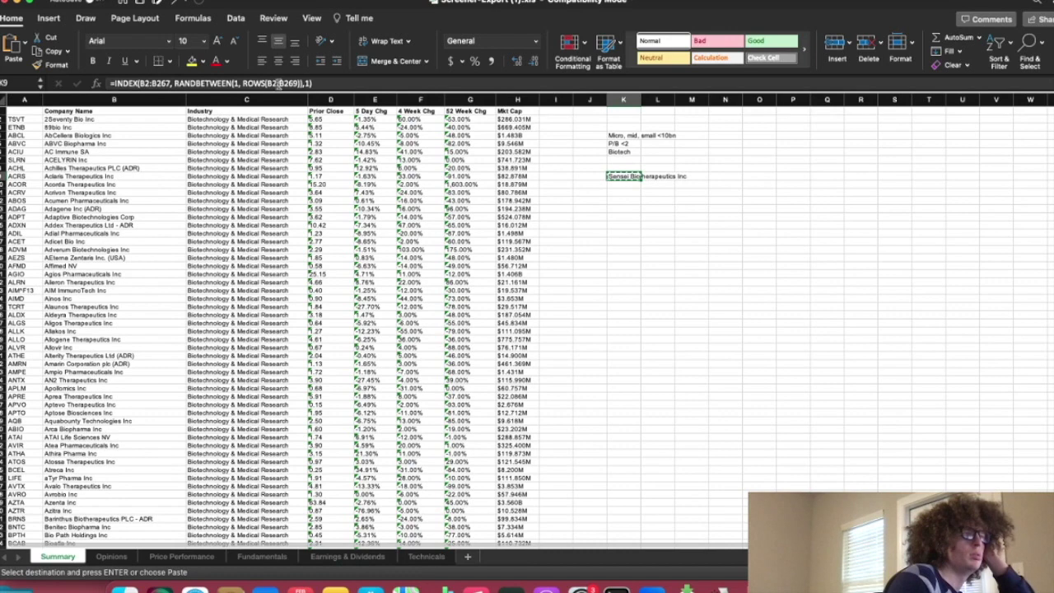
double_click(280, 83)
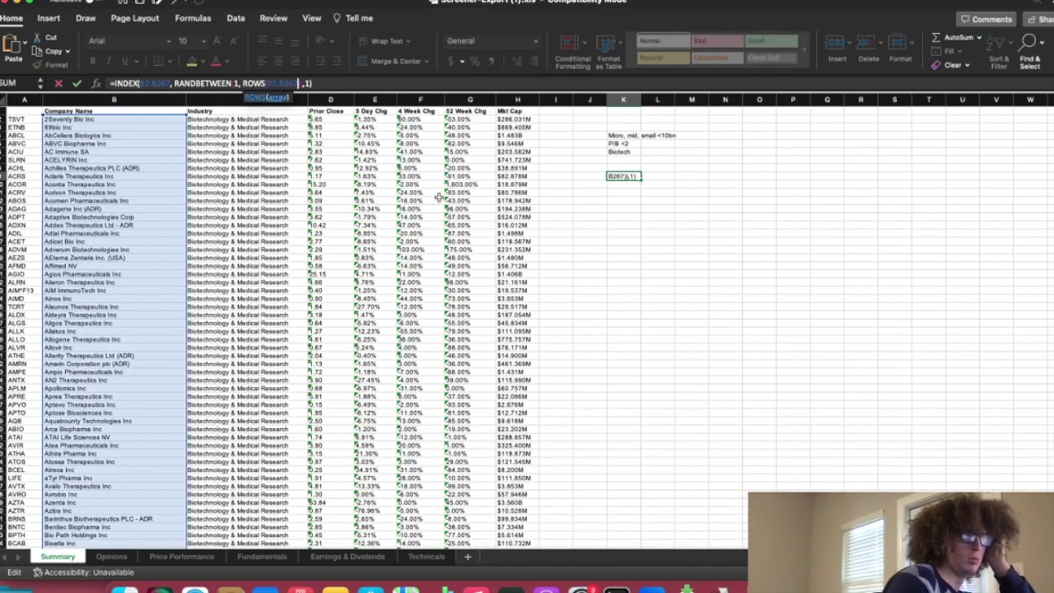
key("Return")
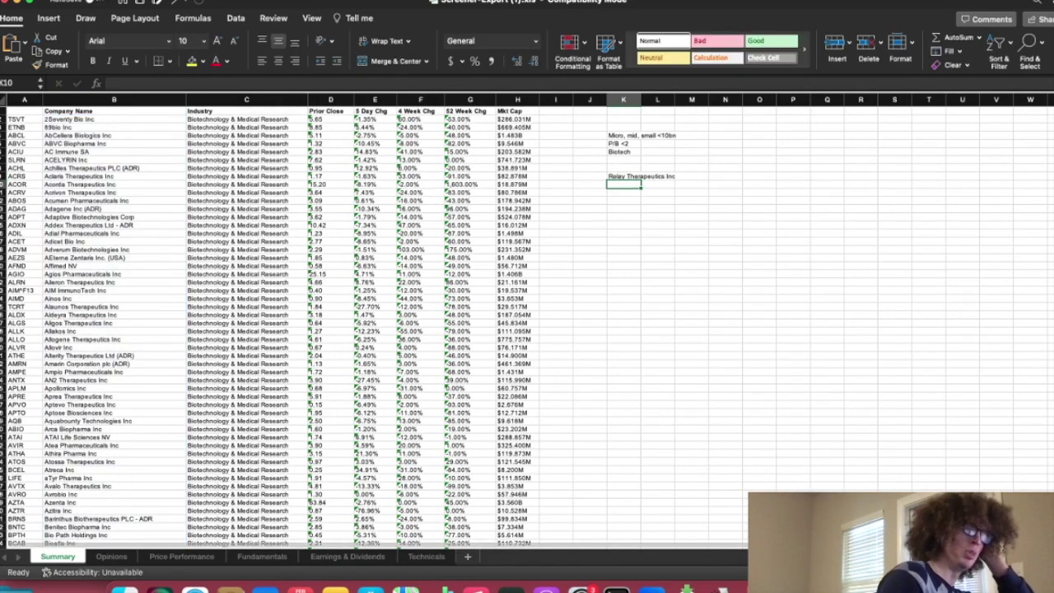
Step: Switch back to the browser, search Google for "relay therapeutics" and open the company's website
key("super+Tab")
left_click(298, 28)
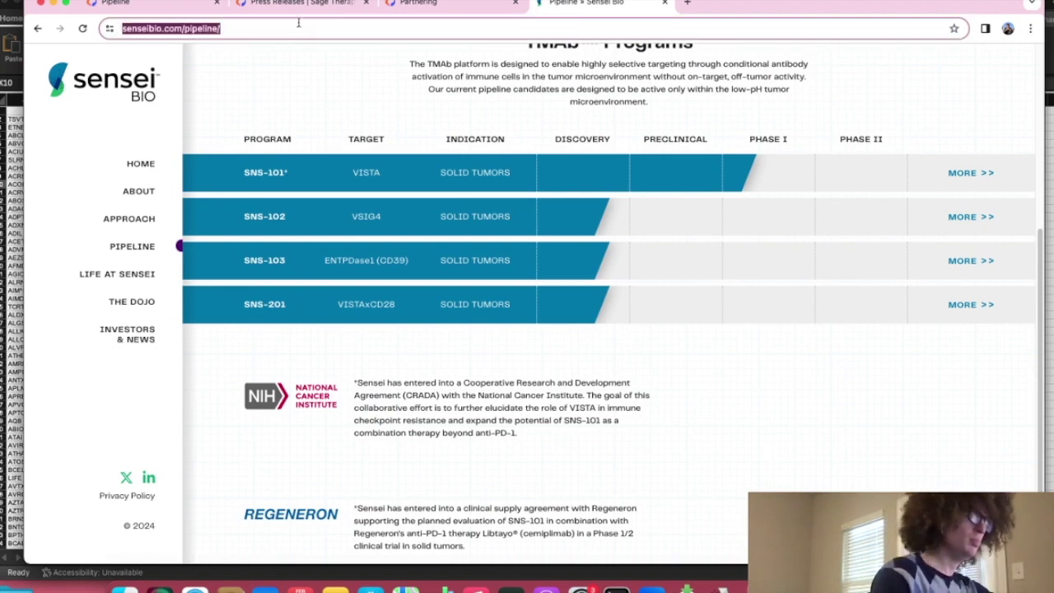
type("relay therapeutics")
key("Return")
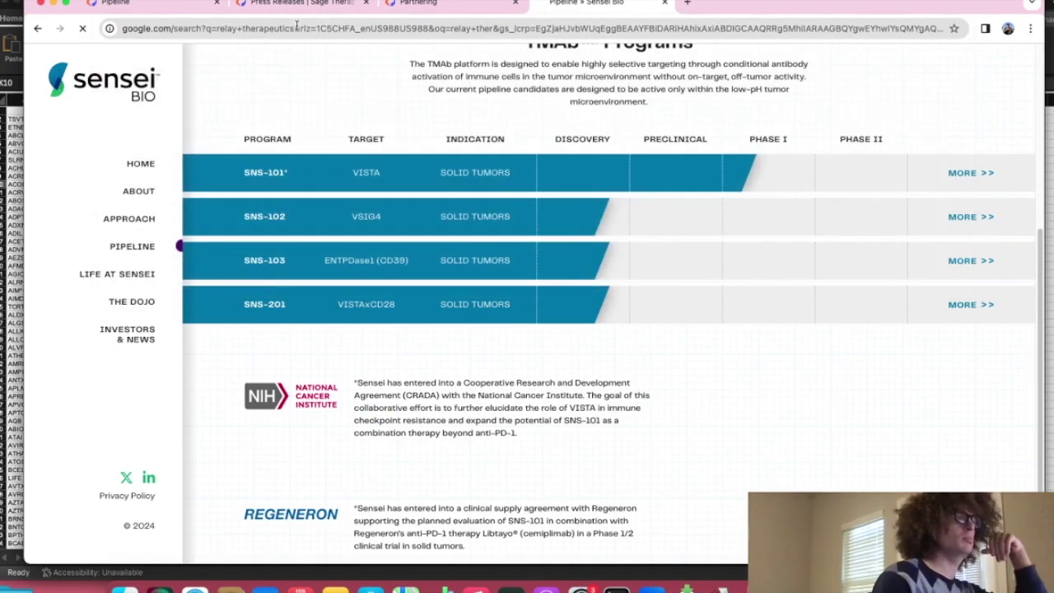
left_click(206, 240)
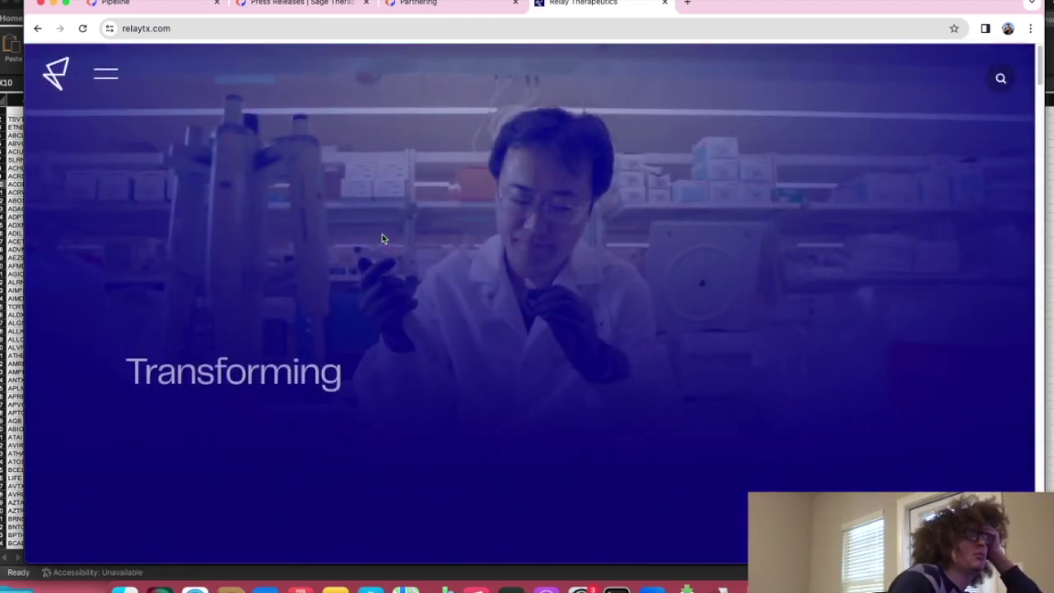
Step: Glance over Relay Therapeutics' home page and open the pipeline page from its Our Science section
scroll(212, 348, "down", 5)
scroll(207, 341, "up", 5)
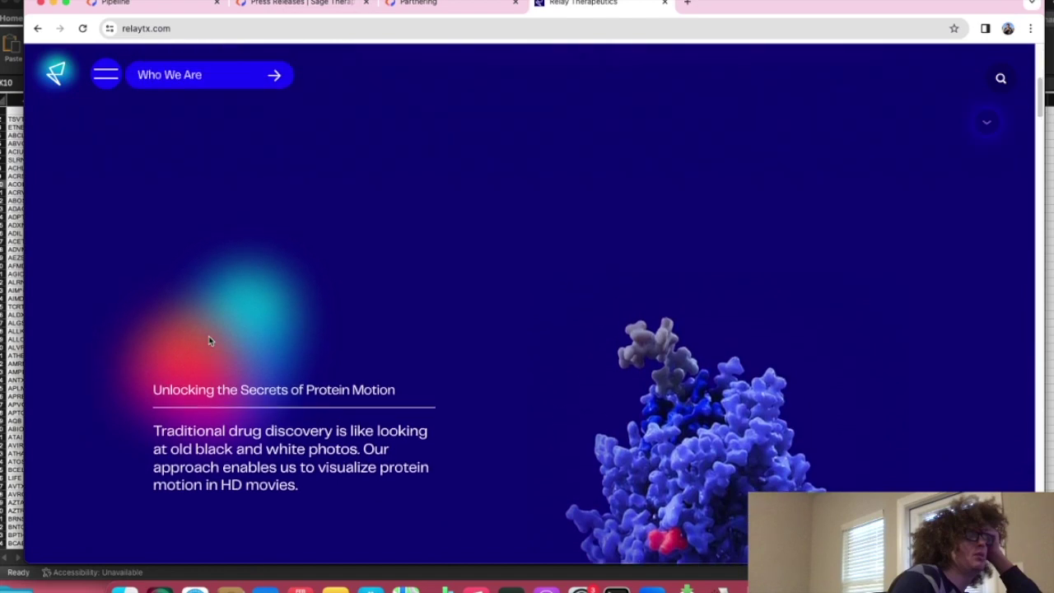
left_click(97, 69)
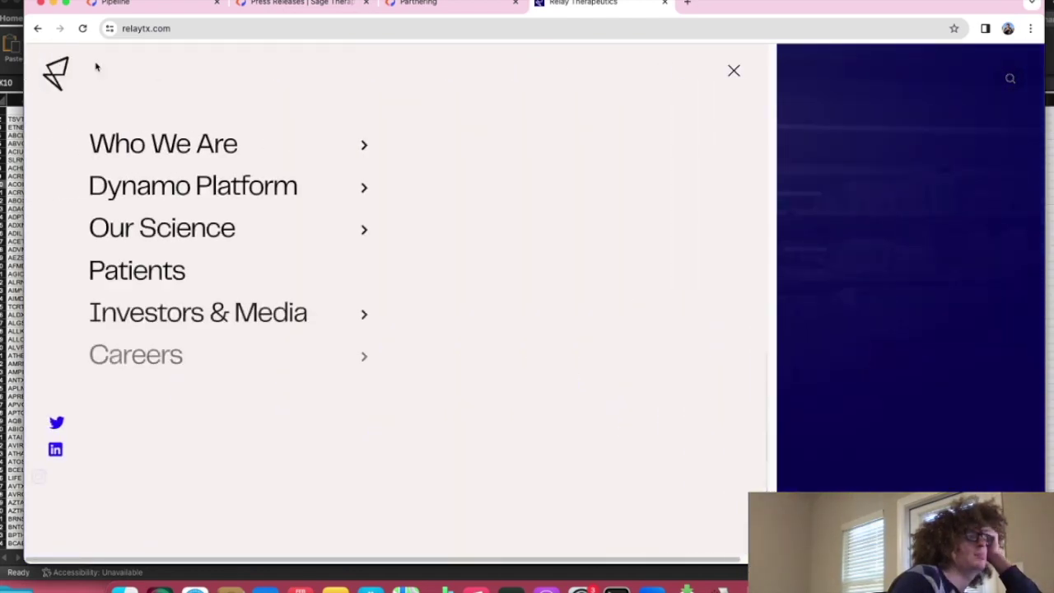
left_click(254, 228)
left_click(502, 142)
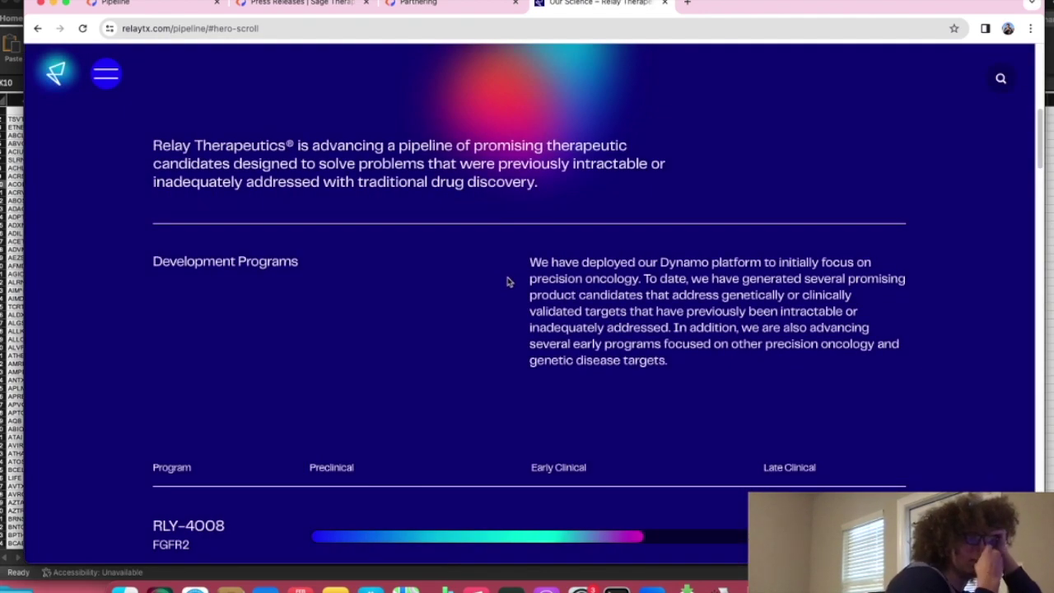
Step: Review Relay's development programs from RLY-4008 to GDC-1971, expanding the RLY-4008 details
scroll(480, 275, "down", 3)
scroll(477, 271, "down", 3)
scroll(809, 400, "up", 5)
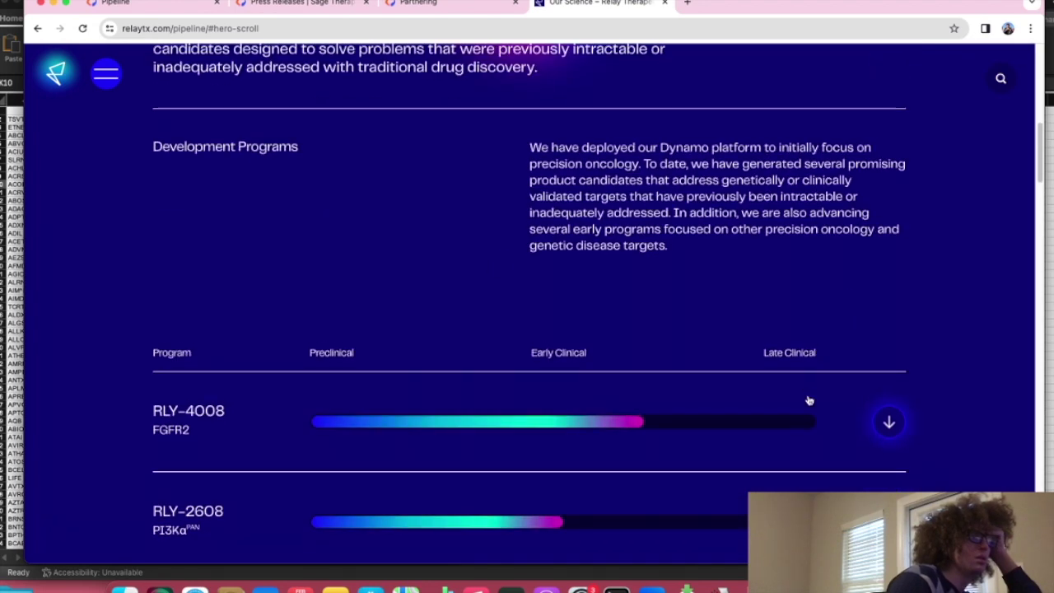
left_click(889, 423)
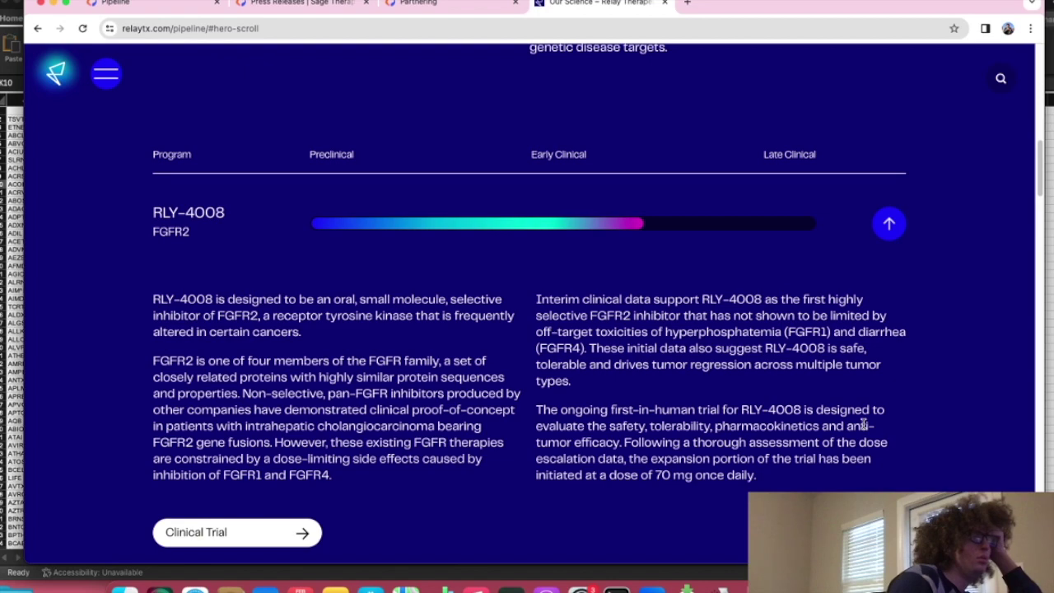
scroll(863, 423, "down", 7)
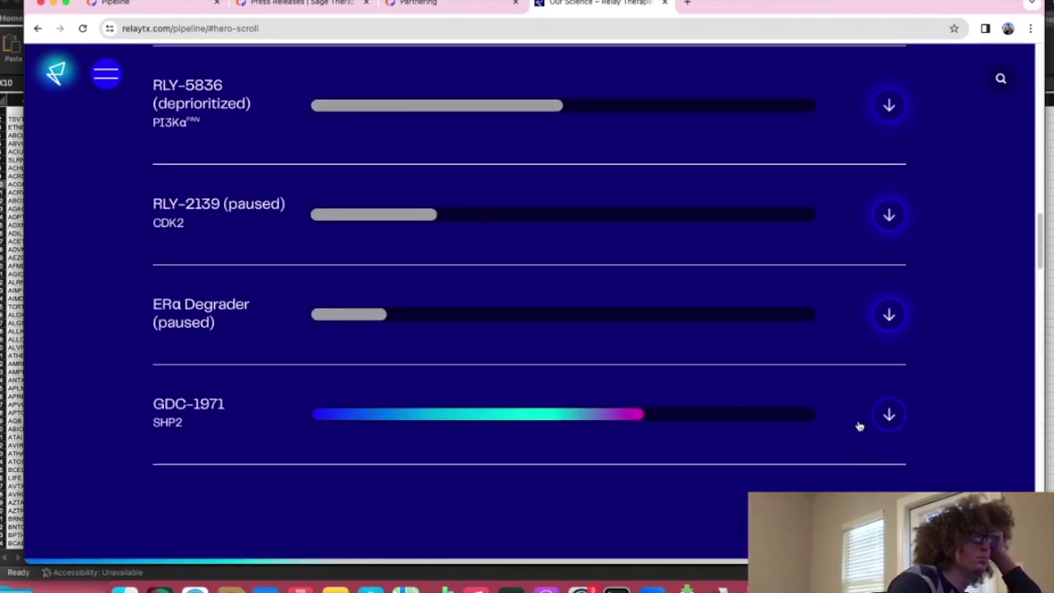
scroll(836, 412, "up", 5)
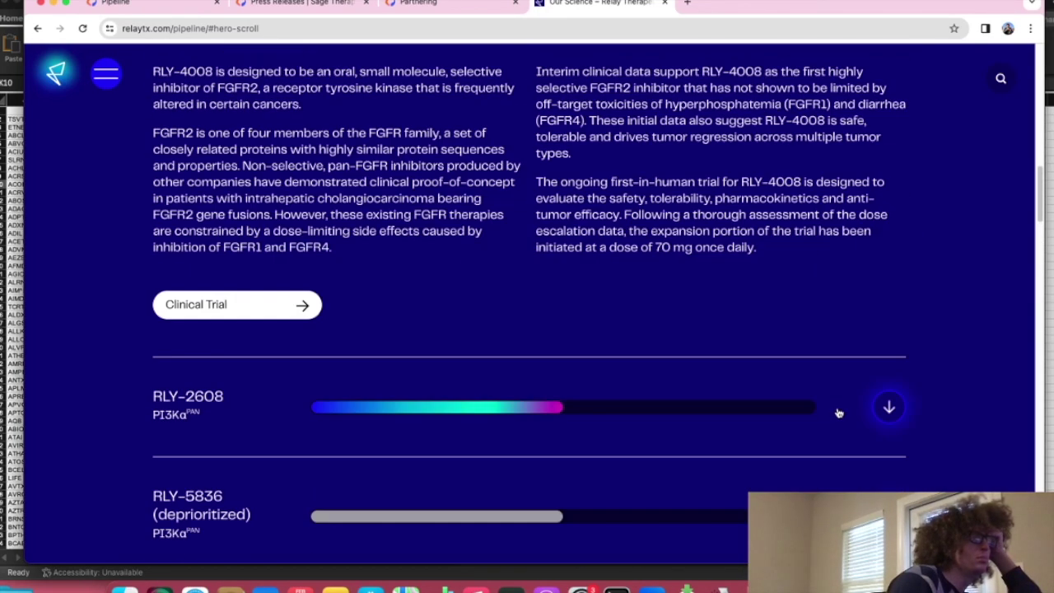
scroll(838, 414, "down", 5)
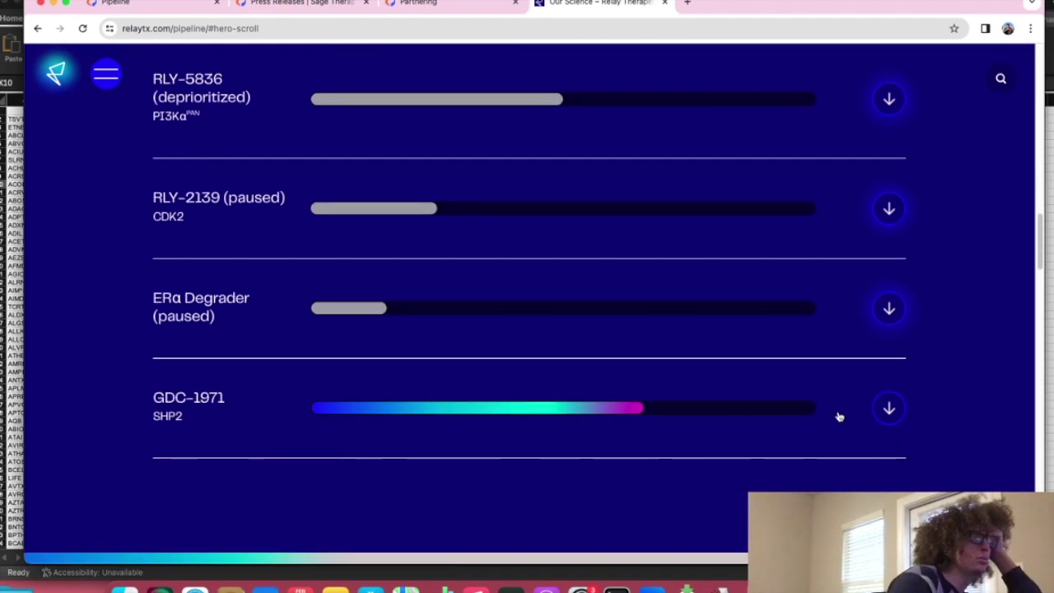
scroll(839, 416, "up", 13)
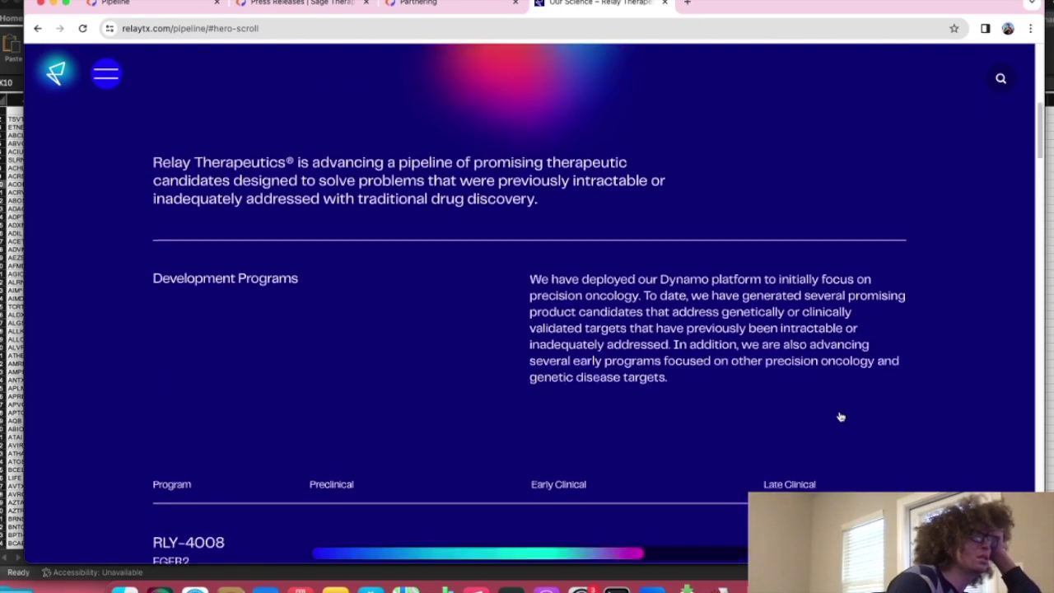
Step: Return to Sage's pipeline page and review its compounds, target indications and trial phases
left_click(140, 3)
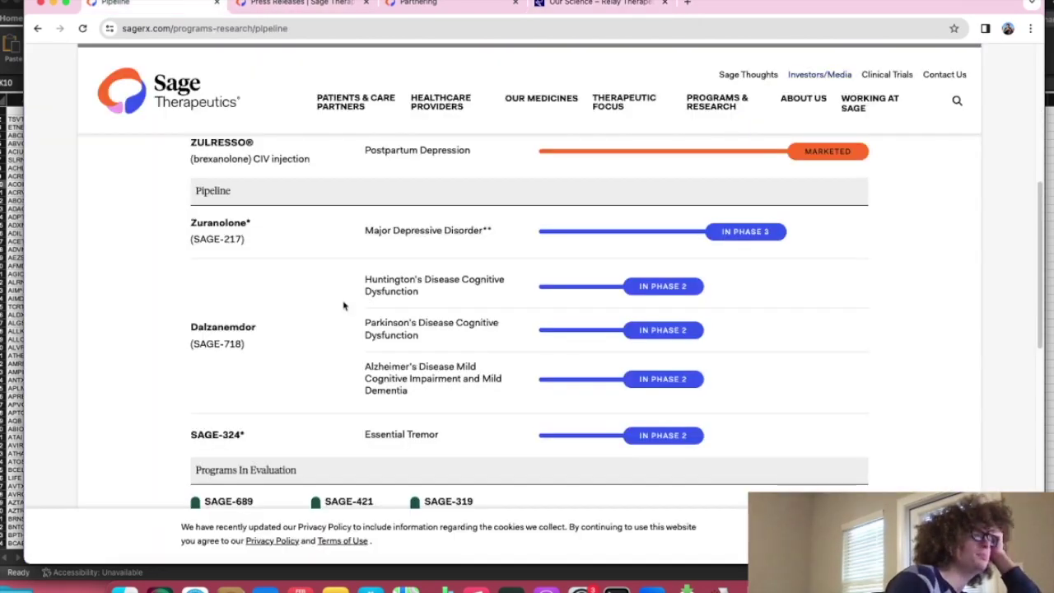
scroll(393, 317, "down", 5)
scroll(393, 316, "up", 10)
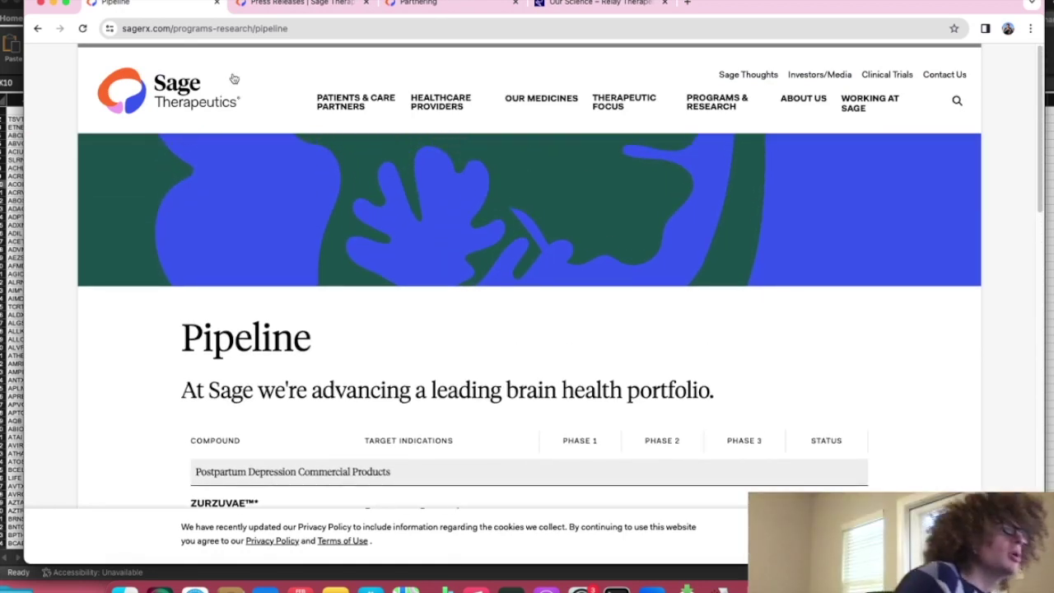
Step: Open Sage's Investors & Media page and review its corporate profile, stock quote and price chart
left_click(827, 80)
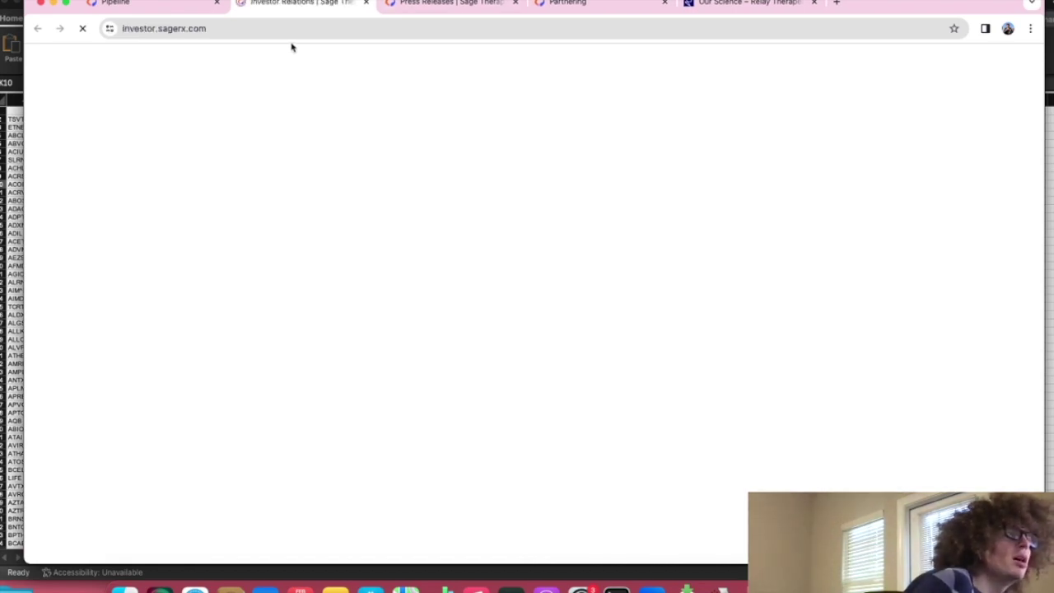
scroll(476, 226, "down", 6)
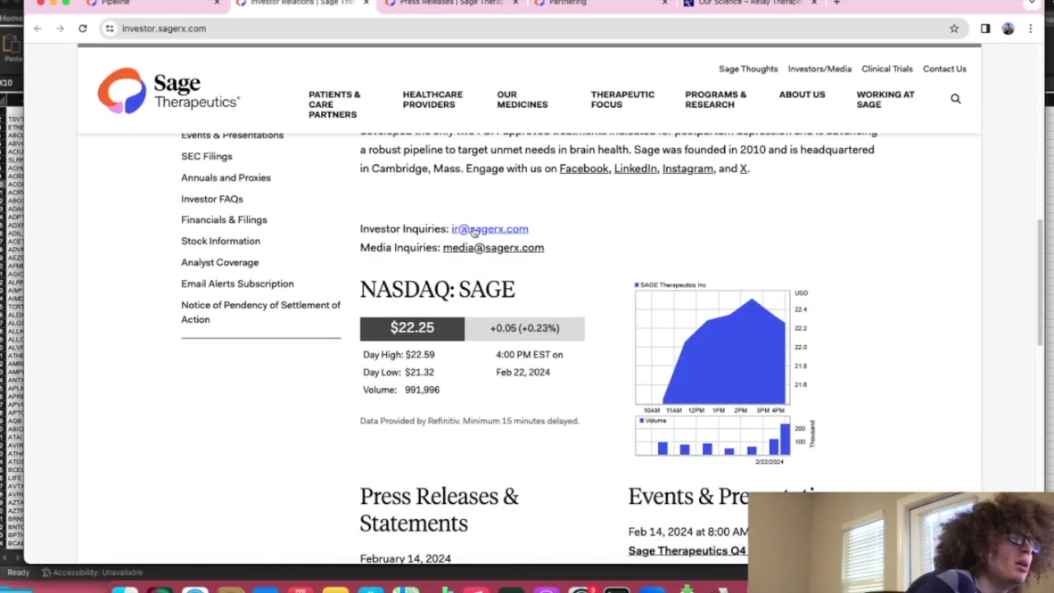
scroll(473, 231, "up", 1)
scroll(466, 227, "down", 3)
scroll(465, 228, "up", 5)
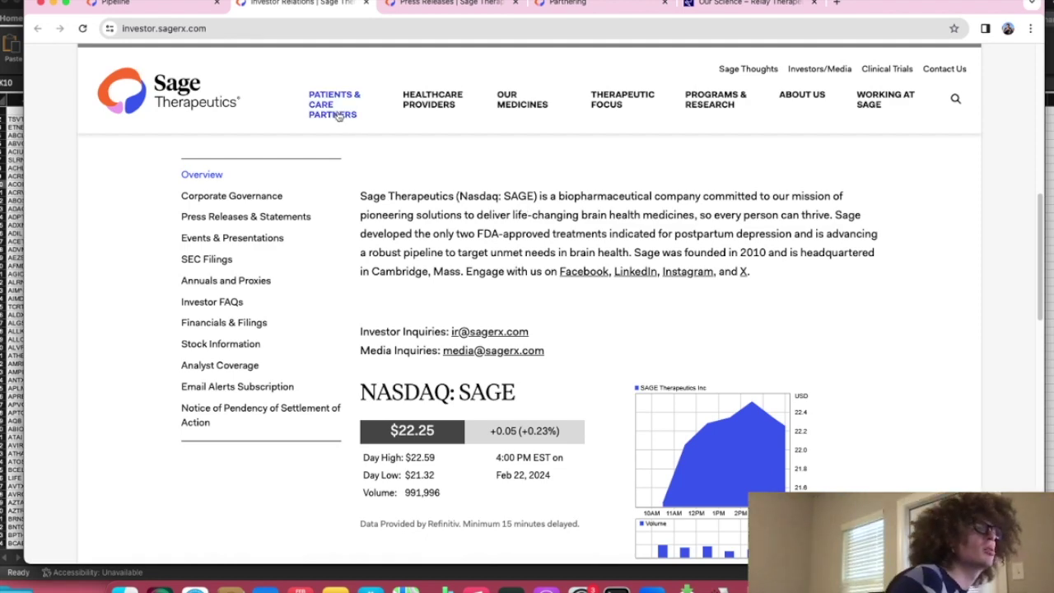
Step: Open Sage's Programs & Research page, and reopen Investors & Media to review its press releases and events
mouse_move(731, 106)
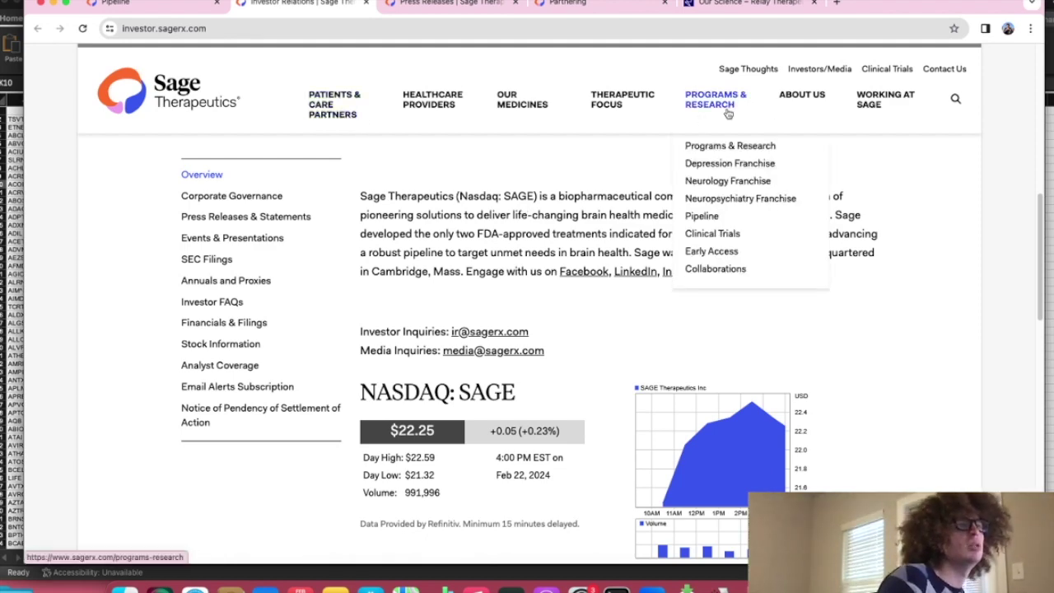
left_click(720, 142)
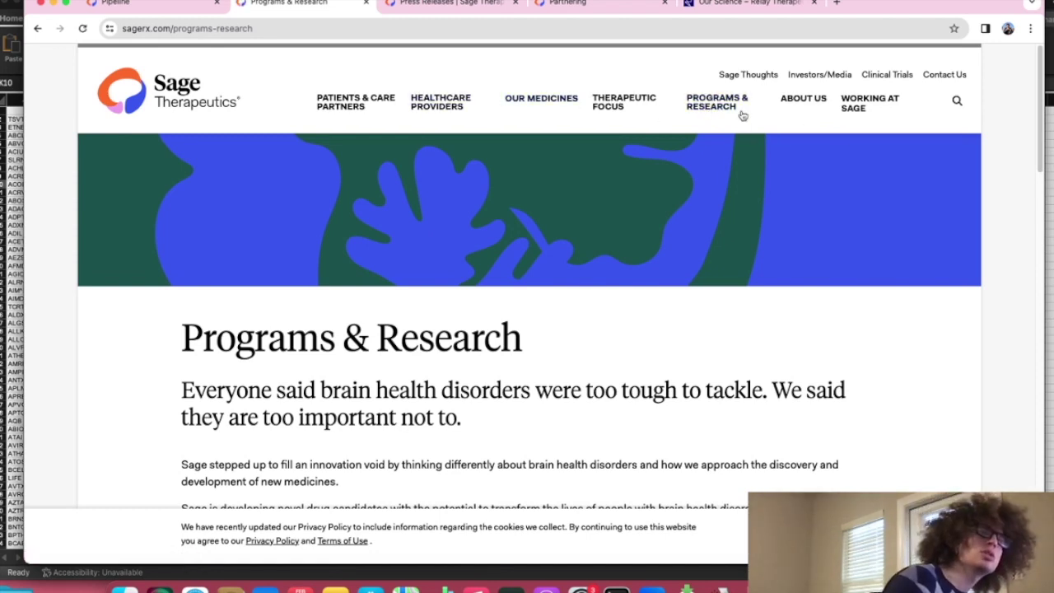
left_click(800, 75)
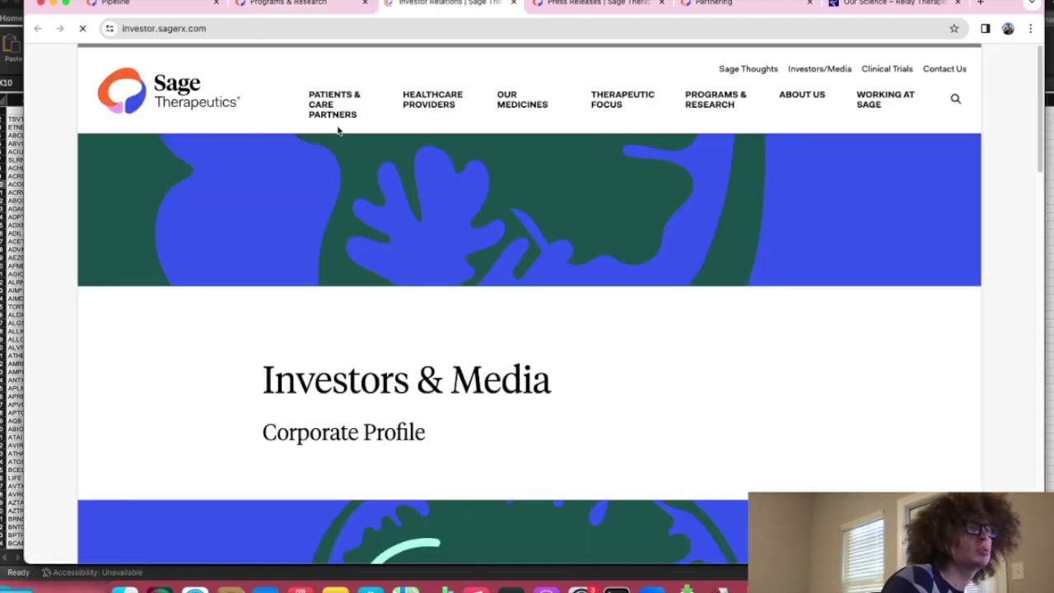
scroll(380, 377, "down", 6)
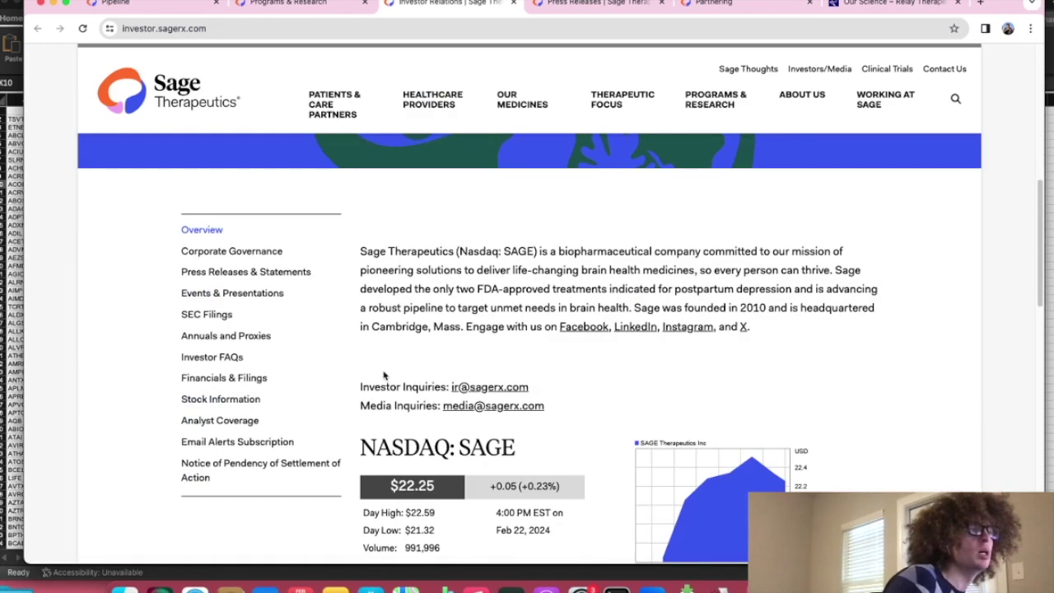
scroll(382, 374, "down", 3)
scroll(383, 375, "up", 6)
scroll(382, 372, "down", 8)
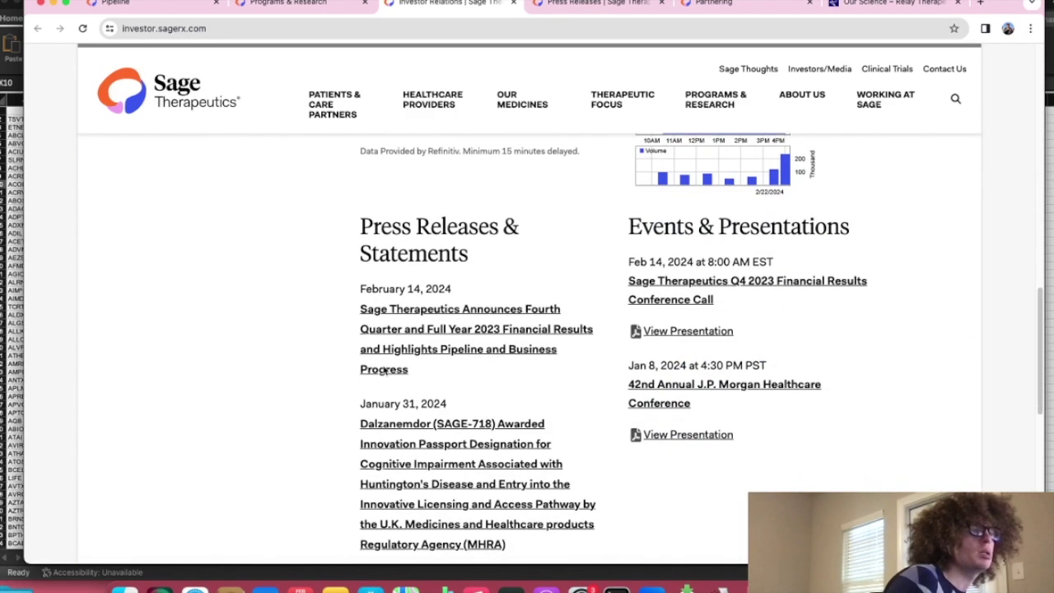
scroll(382, 371, "down", 3)
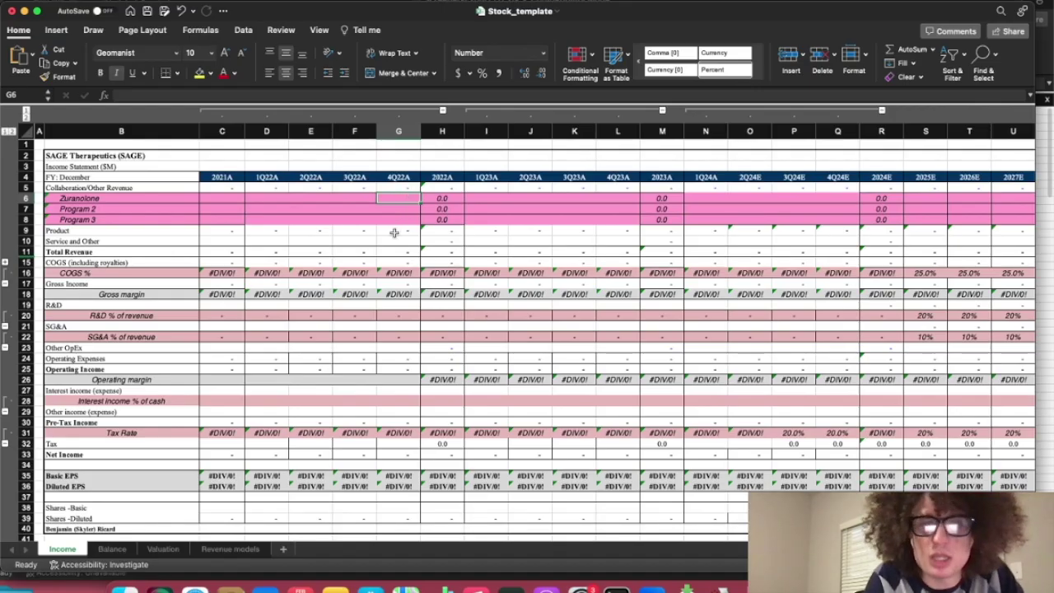
Step: Switch to the browser and examine the revenue lines in Sage's fourth-quarter and full-year 2023 statements of operations
left_click_drag(2, 266, 970, 147)
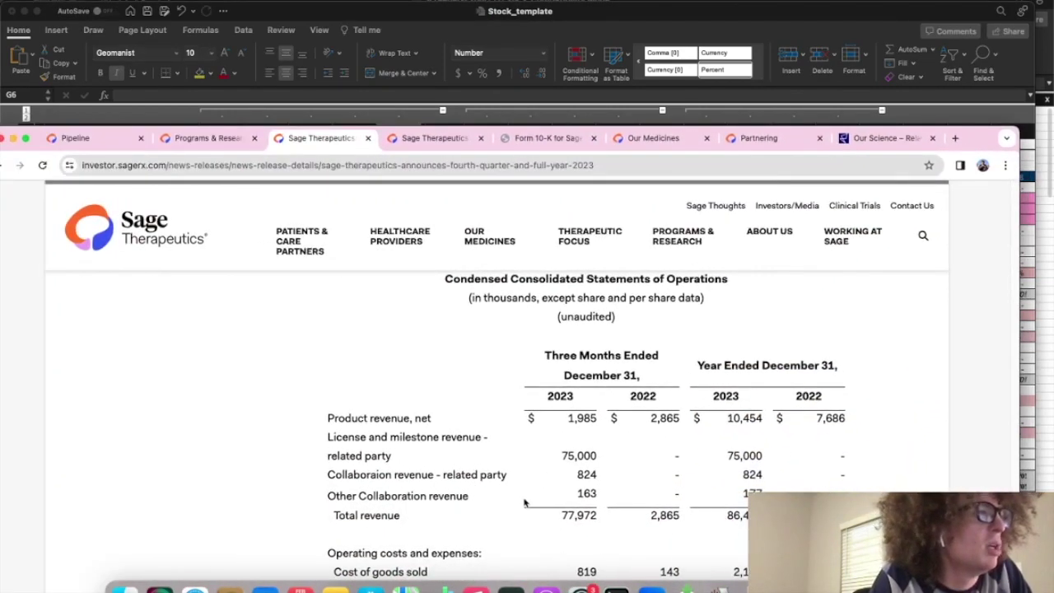
left_click_drag(569, 417, 605, 424)
left_click(605, 423)
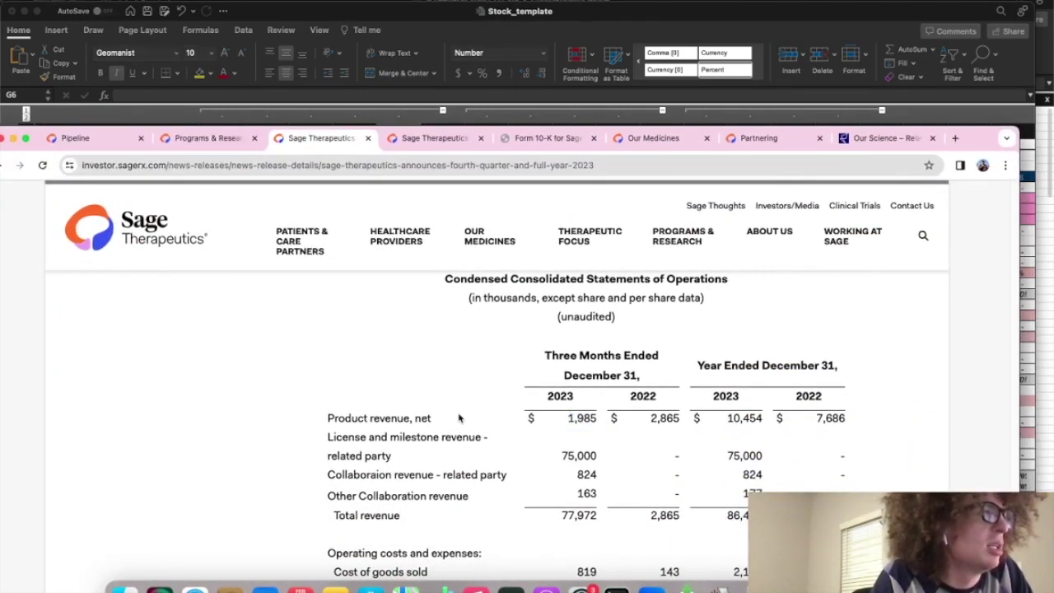
Step: Review the pipeline updates, key 2023 highlights and headline bullets on ZURZUVAE in Sage's full-year 2023 release
scroll(469, 430, "up", 15)
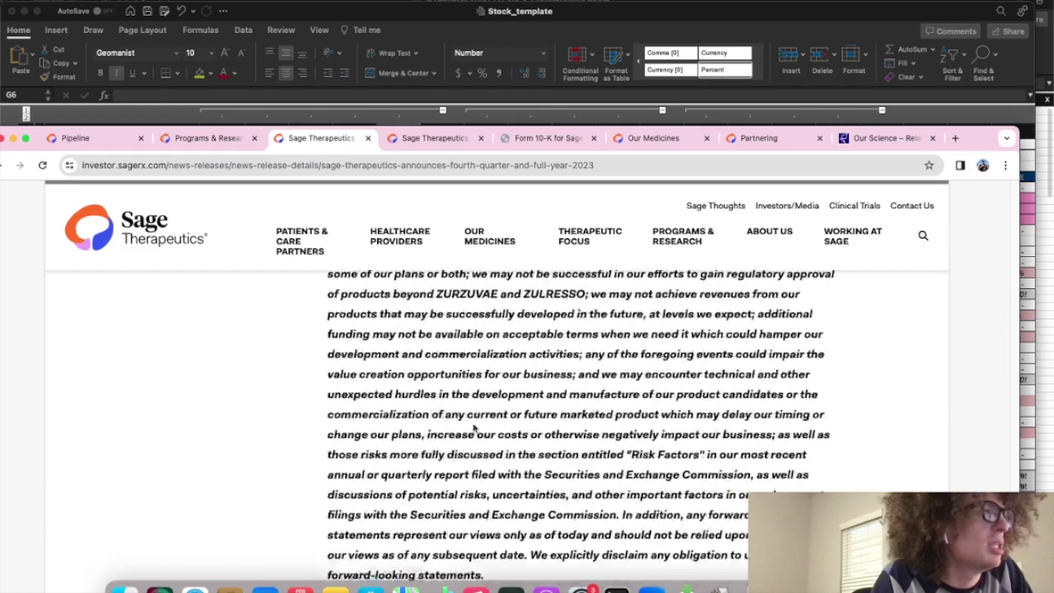
scroll(475, 449, "up", 20)
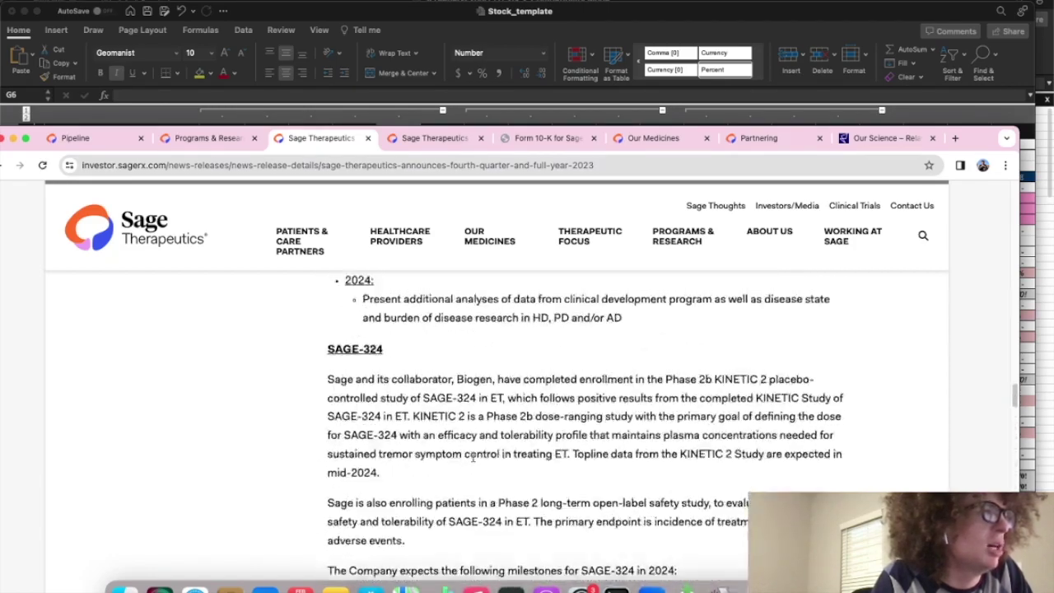
scroll(475, 461, "up", 20)
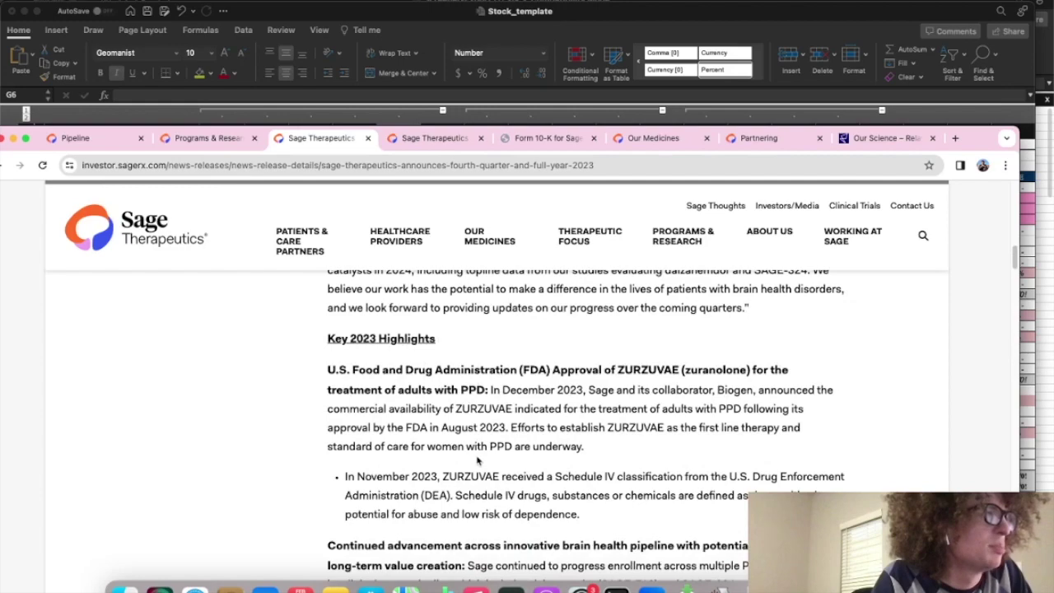
scroll(476, 456, "down", 5)
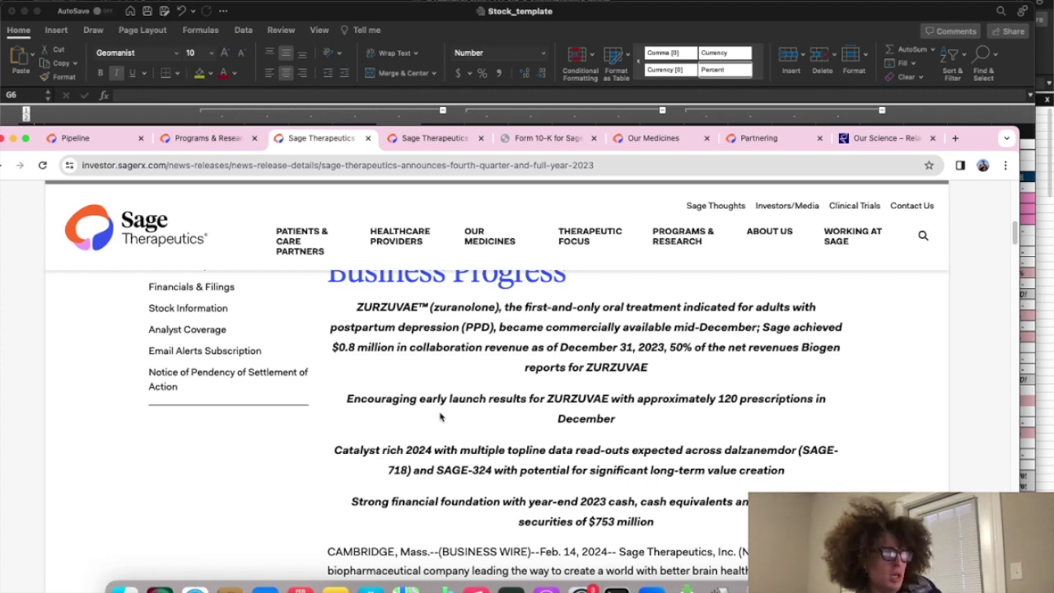
scroll(445, 412, "down", 5)
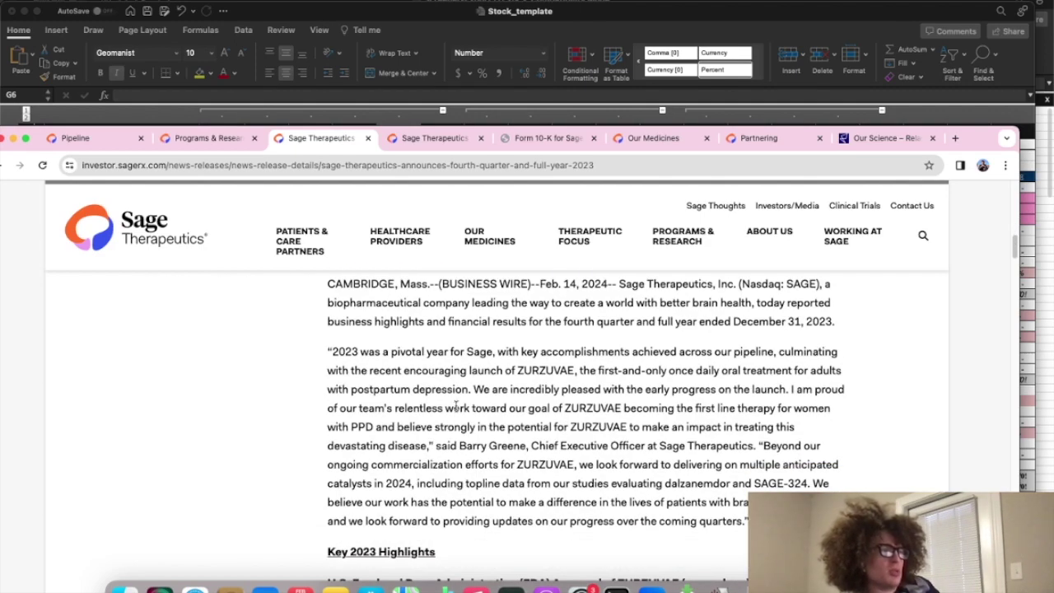
scroll(455, 407, "down", 3)
scroll(456, 407, "up", 4)
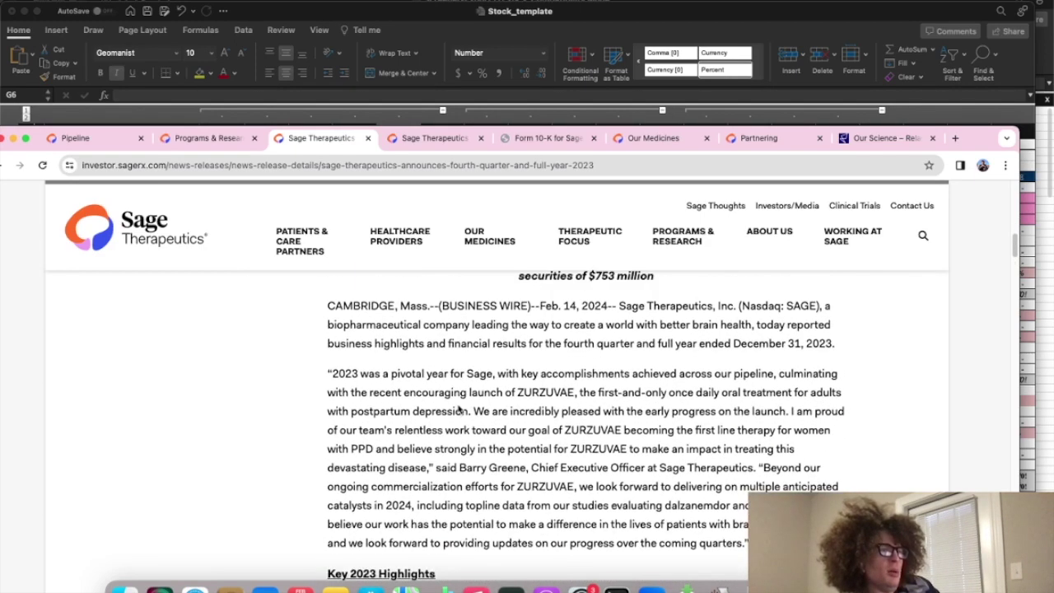
scroll(458, 411, "up", 4)
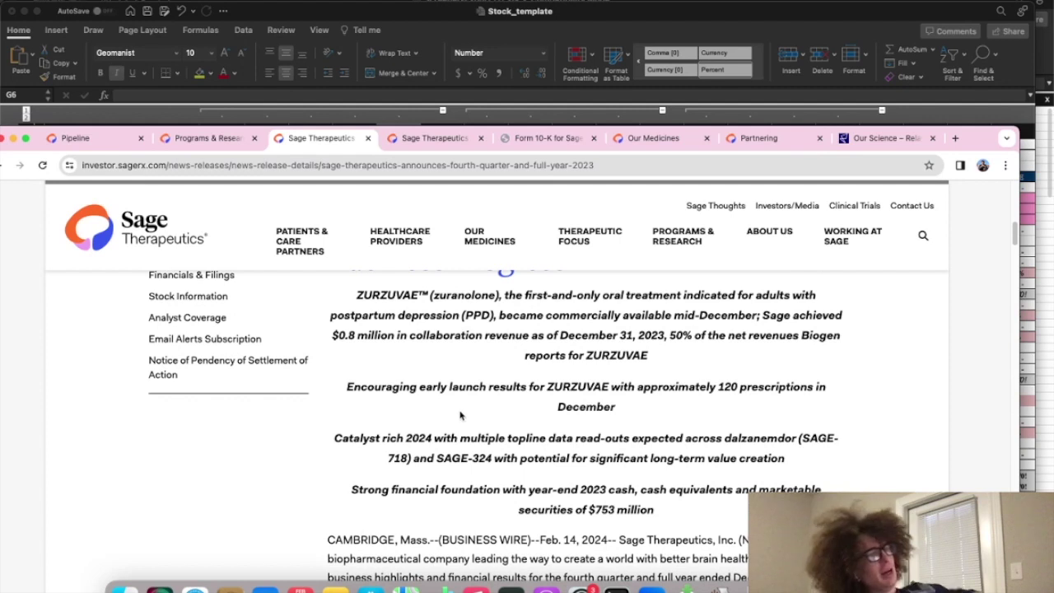
mouse_move(819, 337)
left_mouse_down()
mouse_move(808, 338)
mouse_move(840, 341)
mouse_move(802, 340)
left_mouse_up()
right_click(803, 340)
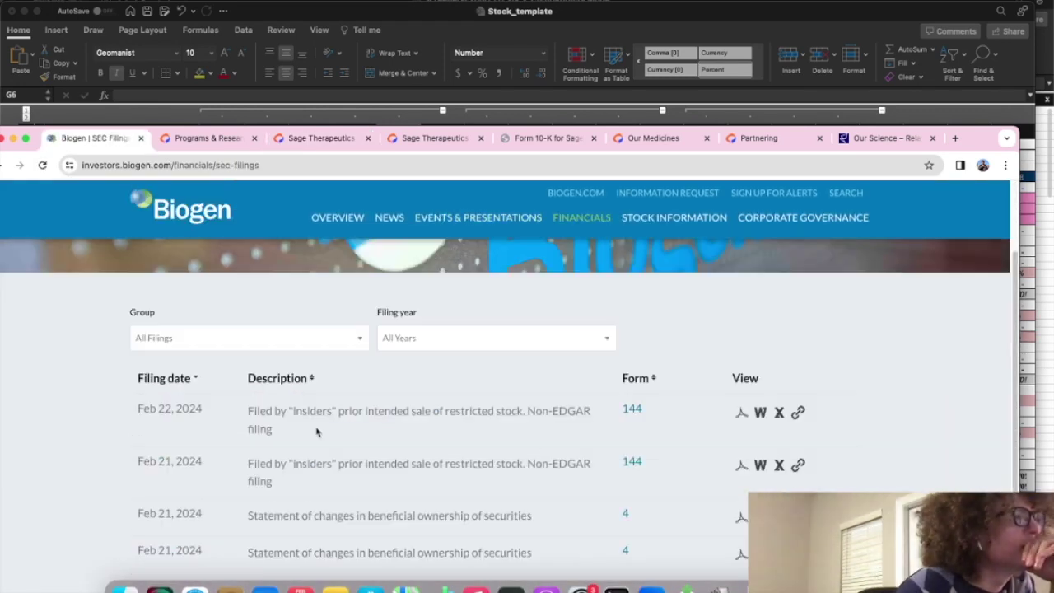
Step: Open Biogen's presentations page and examine the earnings presentation's pipeline and product revenue slides for zuranolone
left_click(477, 217)
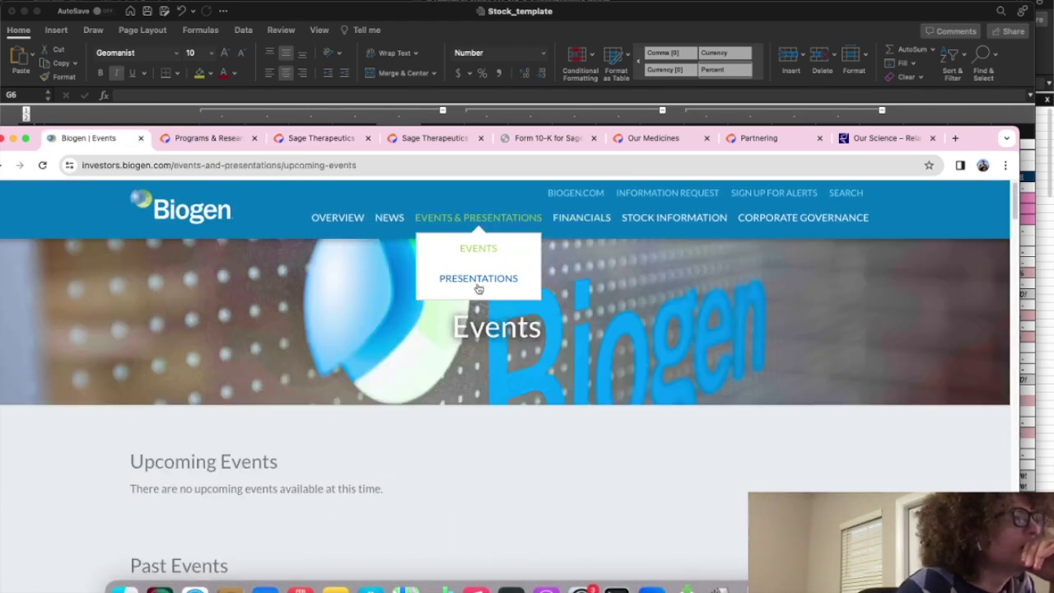
left_click(478, 278)
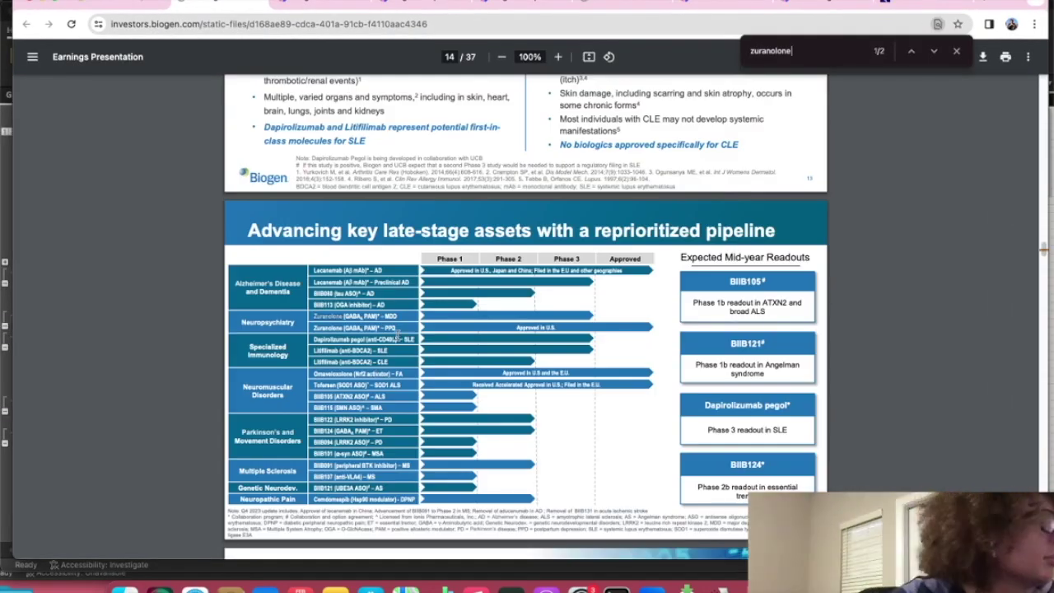
scroll(596, 344, "down", 20)
scroll(596, 344, "down", 15)
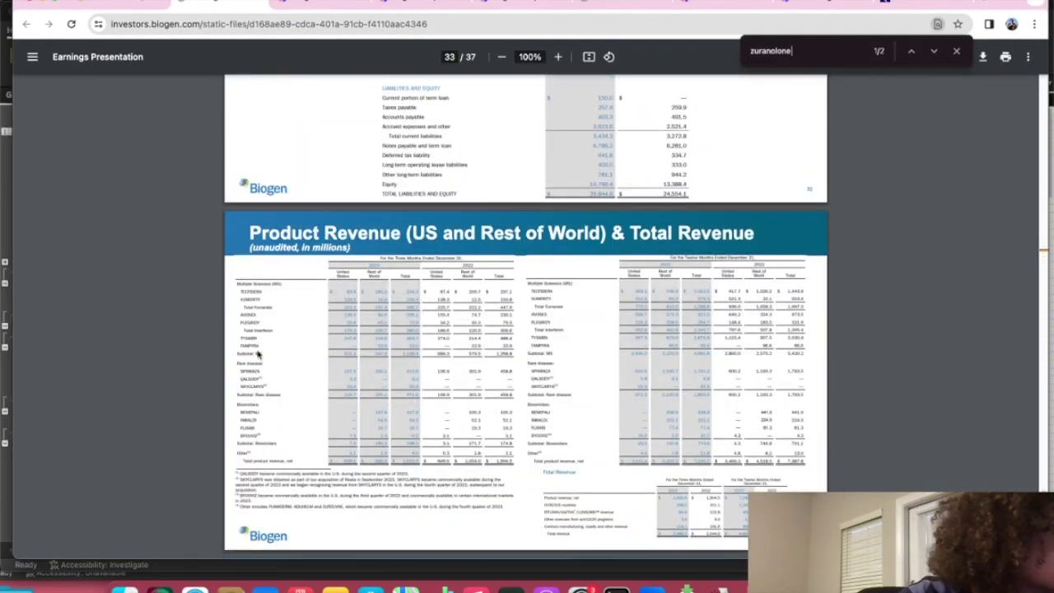
scroll(277, 317, "down", 12)
scroll(277, 323, "up", 10)
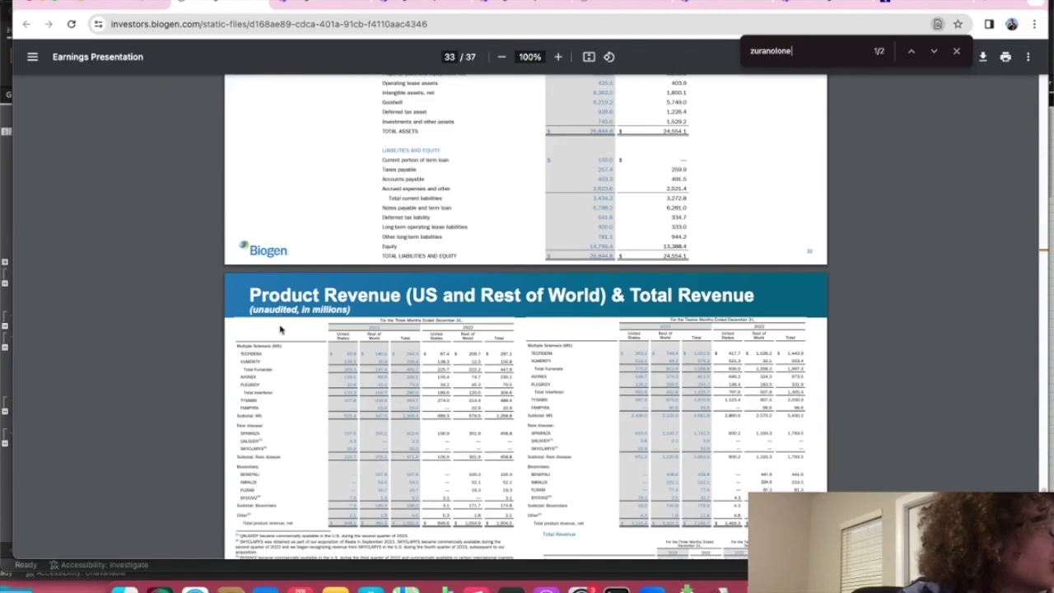
scroll(295, 214, "up", 3)
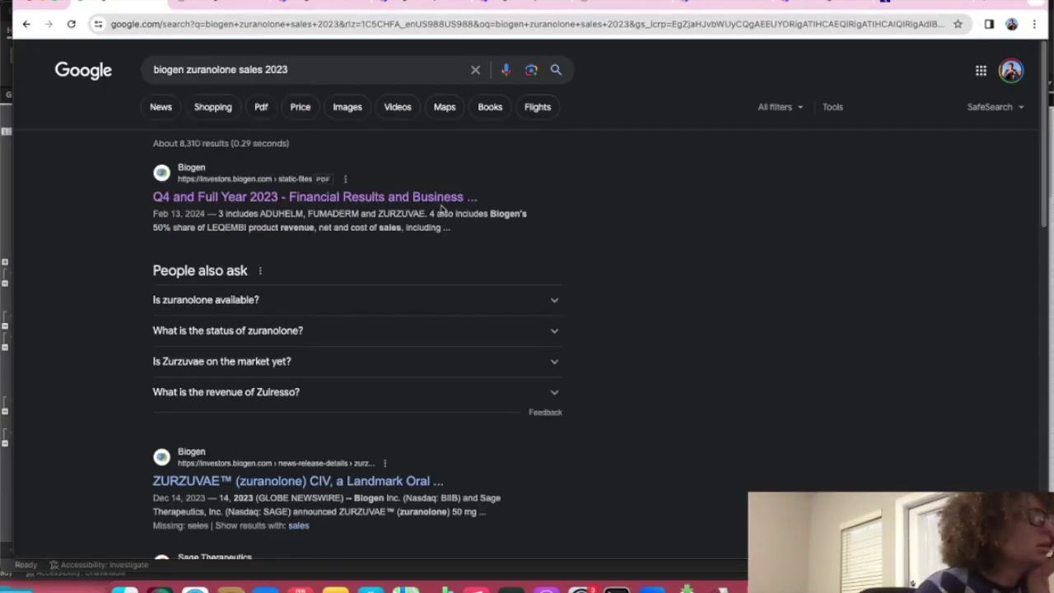
Step: Review the search results for "biogen zuranolone sales 2023" and skim Biogen's Q4 and full-year 2023 presentation
scroll(437, 200, "down", 3)
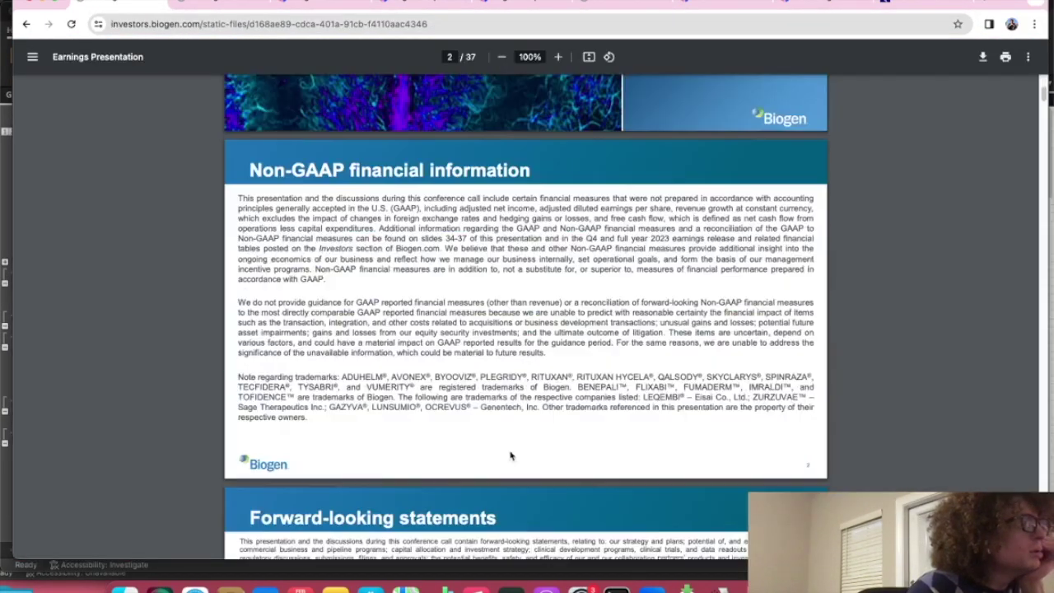
scroll(370, 450, "down", 20)
scroll(319, 182, "up", 1)
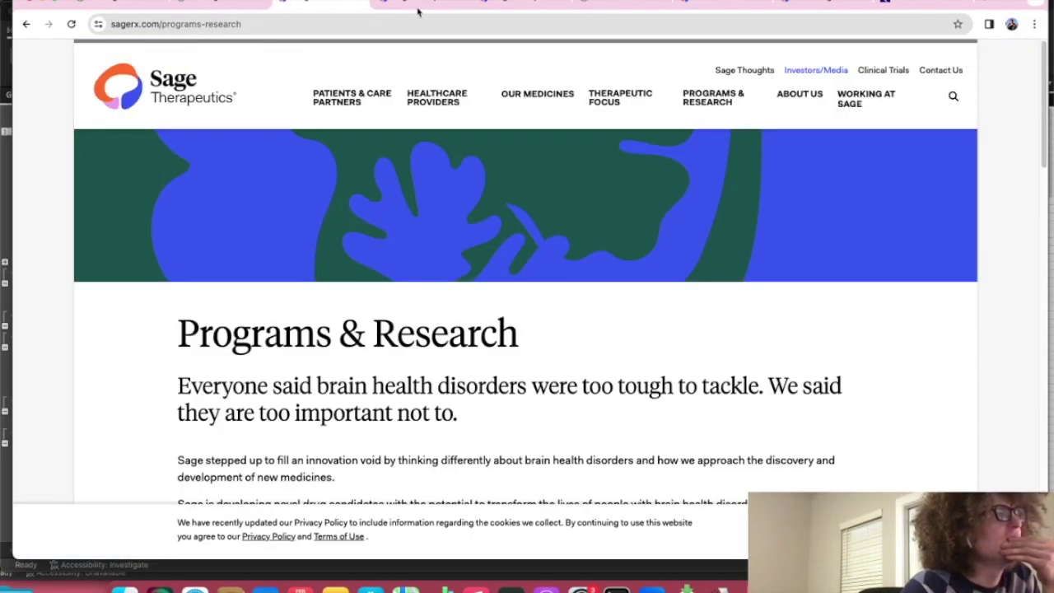
Step: Return to Sage's full-year 2023 release and highlight the ZURZUVAE collaboration revenue text and the December prescription count
left_click(417, 11)
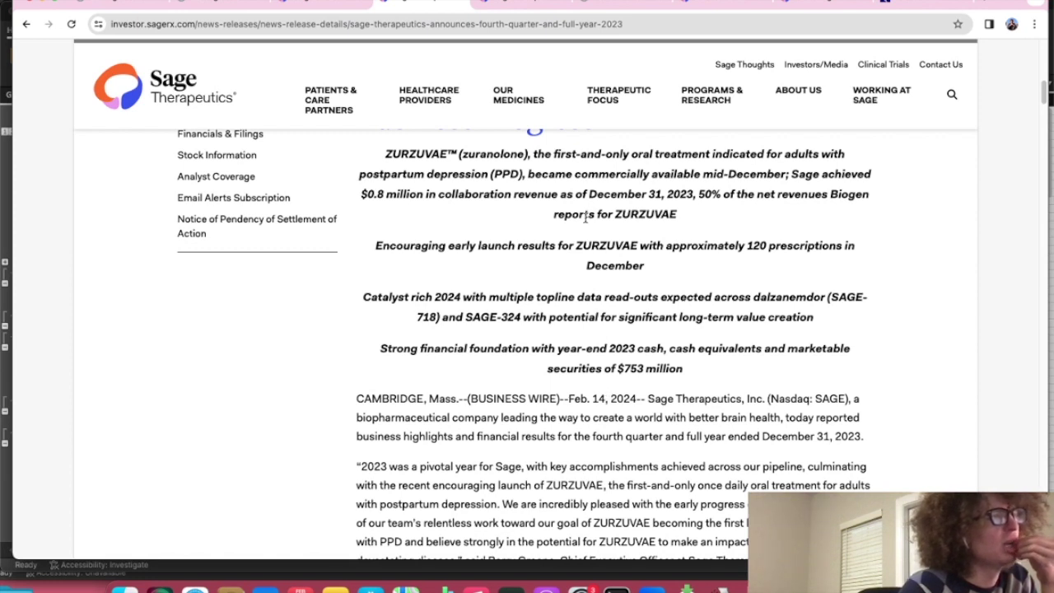
left_click_drag(358, 203, 694, 193)
left_click(693, 193)
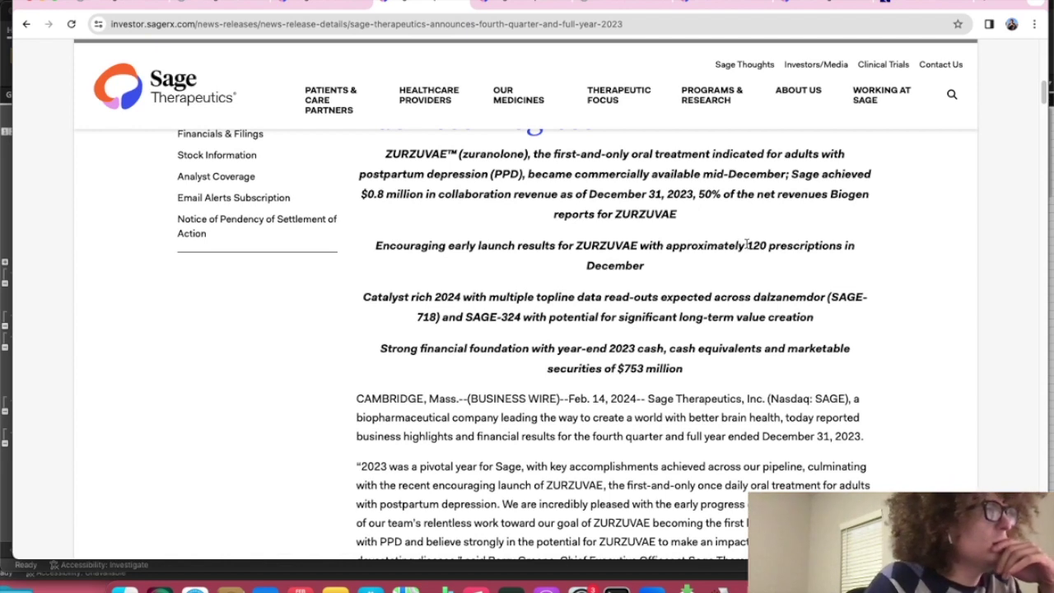
left_click_drag(746, 244, 768, 245)
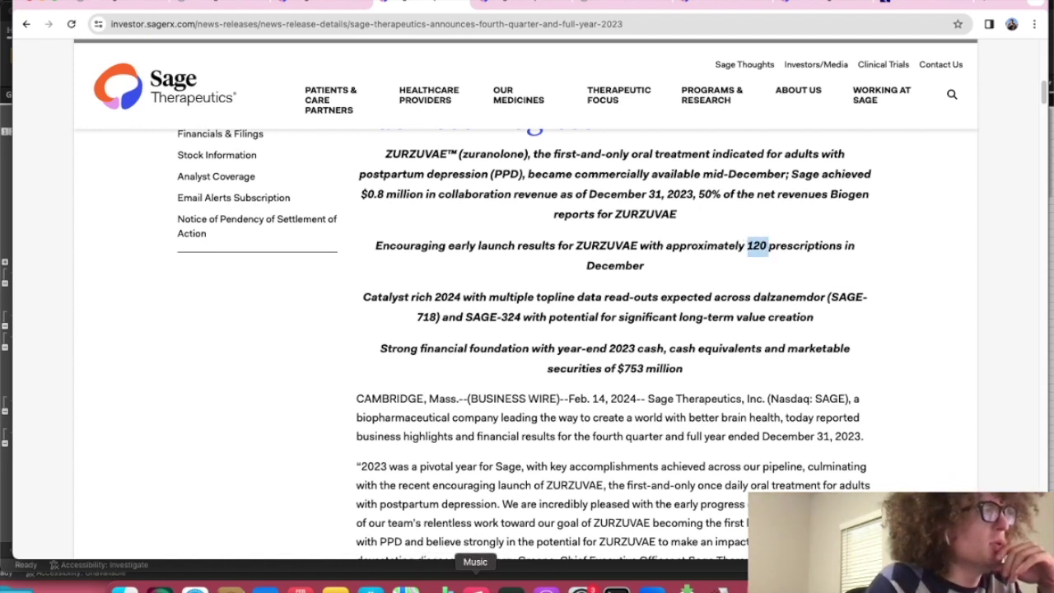
Step: Switch to the Stock_template workbook, check the Valuation sheet and open the Revenue models sheet
left_click(165, 561)
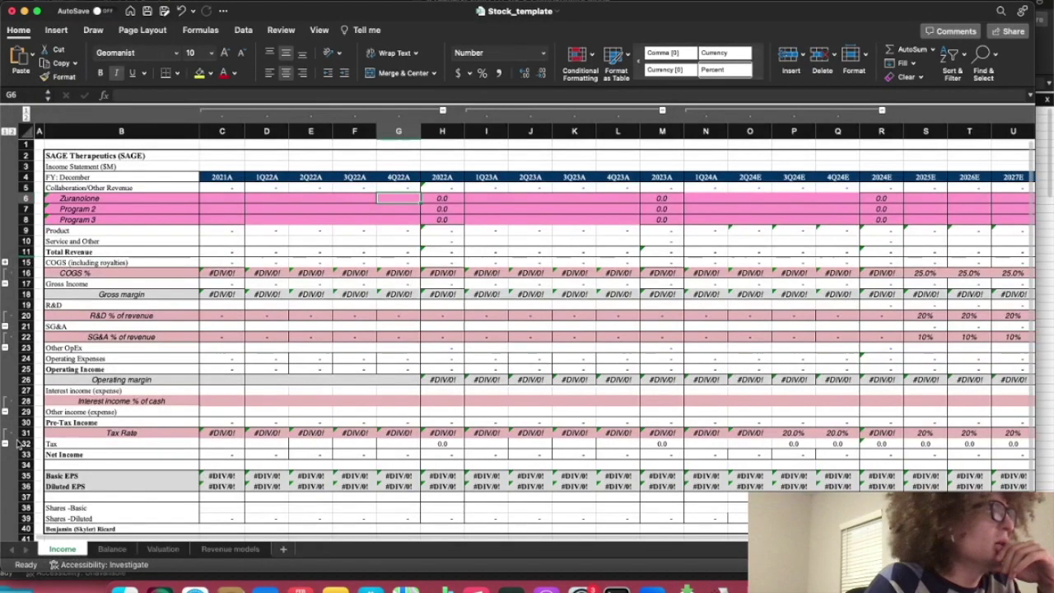
left_click(163, 549)
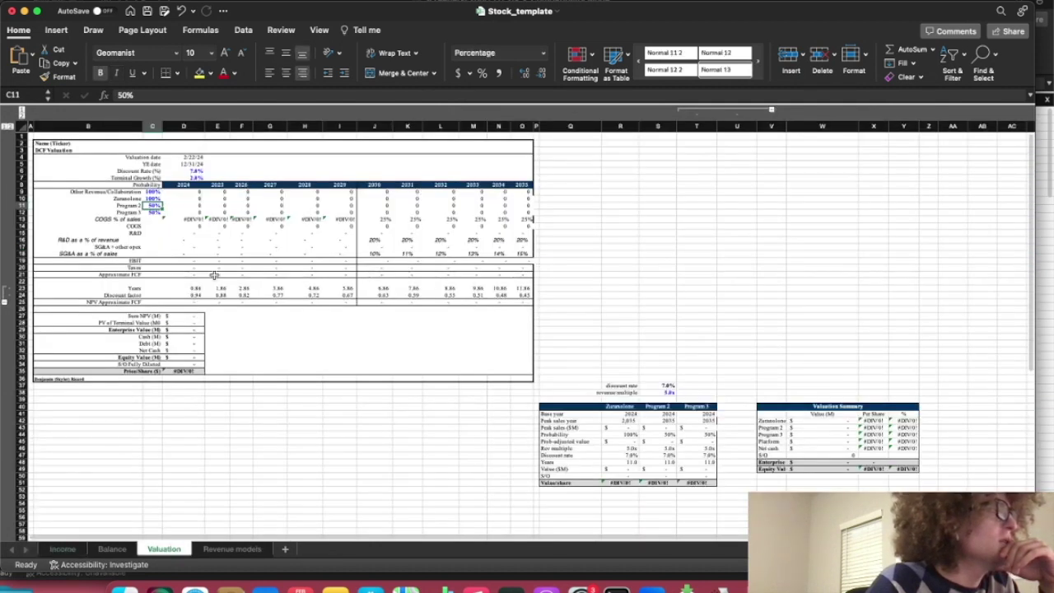
left_click(232, 549)
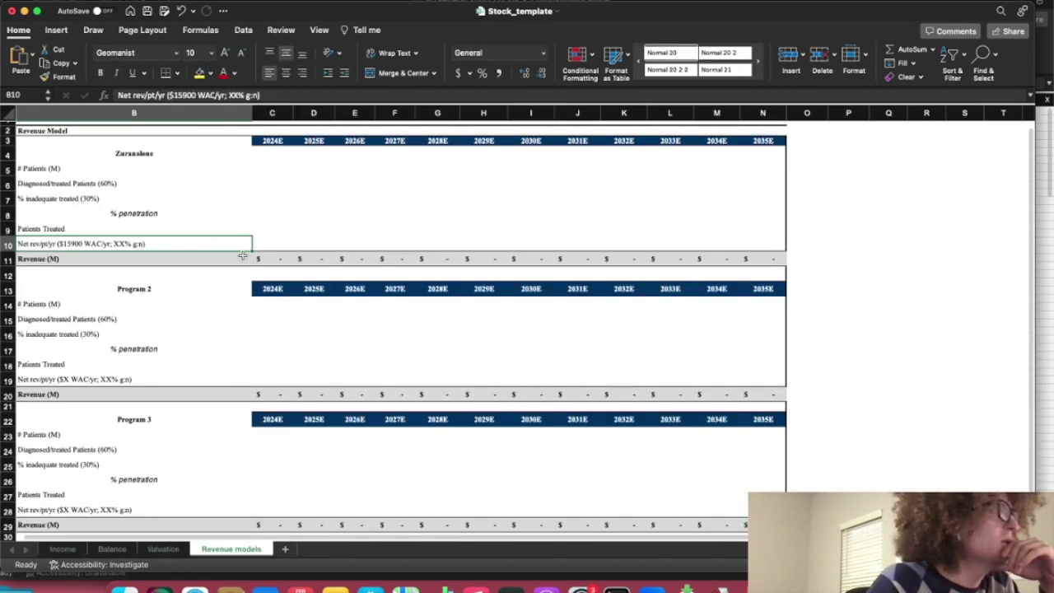
Step: Enter the formula =120*24 for Zuranolone's 2024E Patients Treated in cell C9
left_click(271, 228)
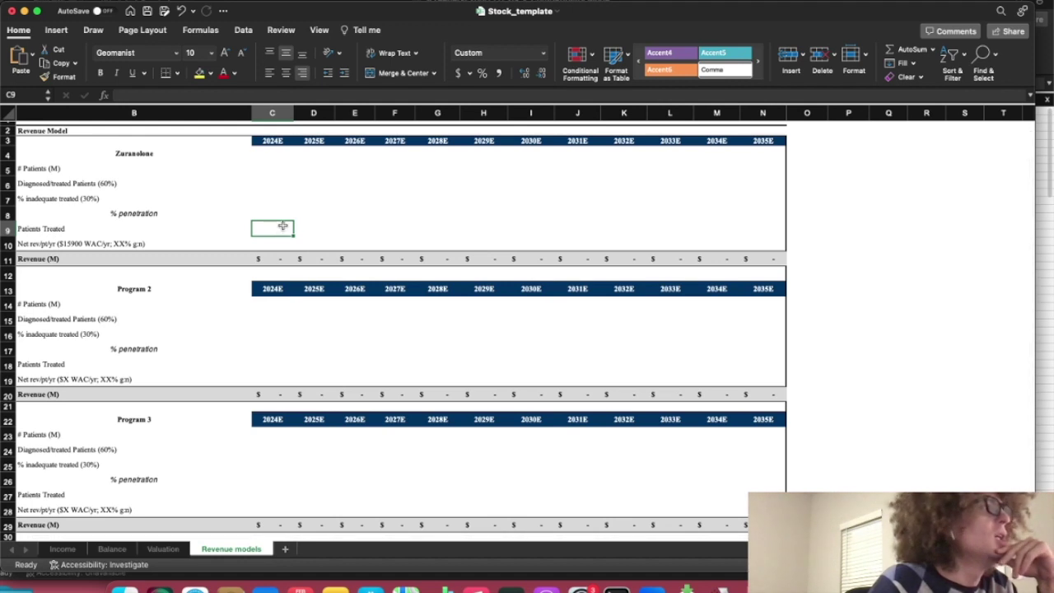
type("=")
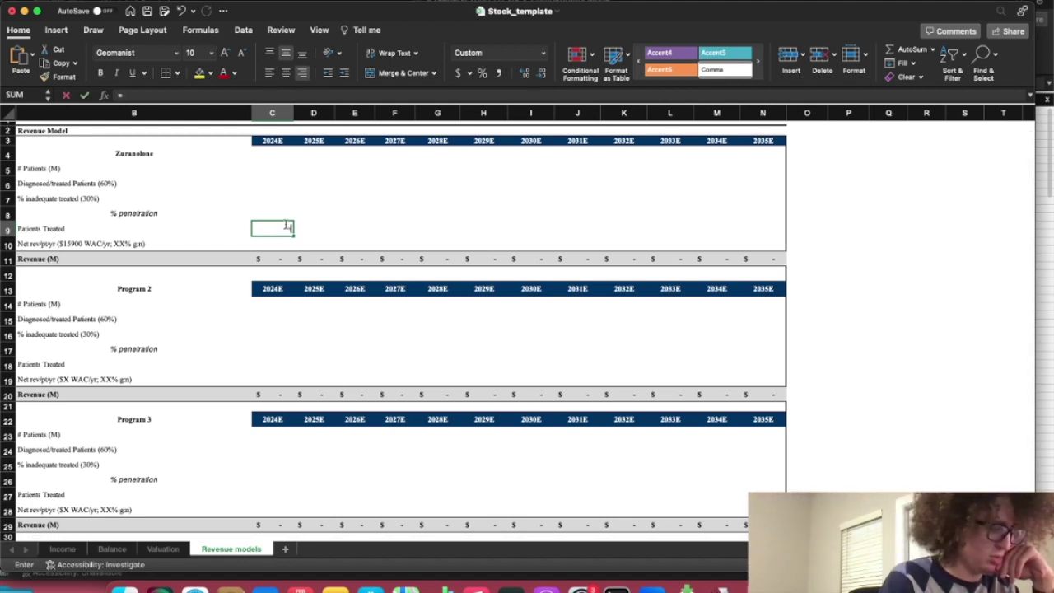
key("BackSpace")
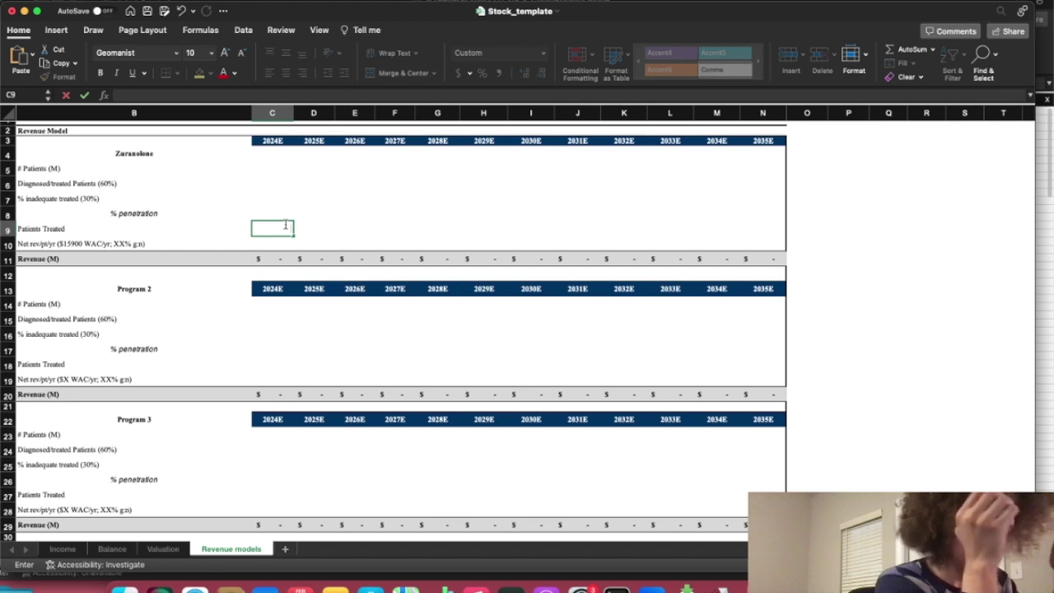
type("=1")
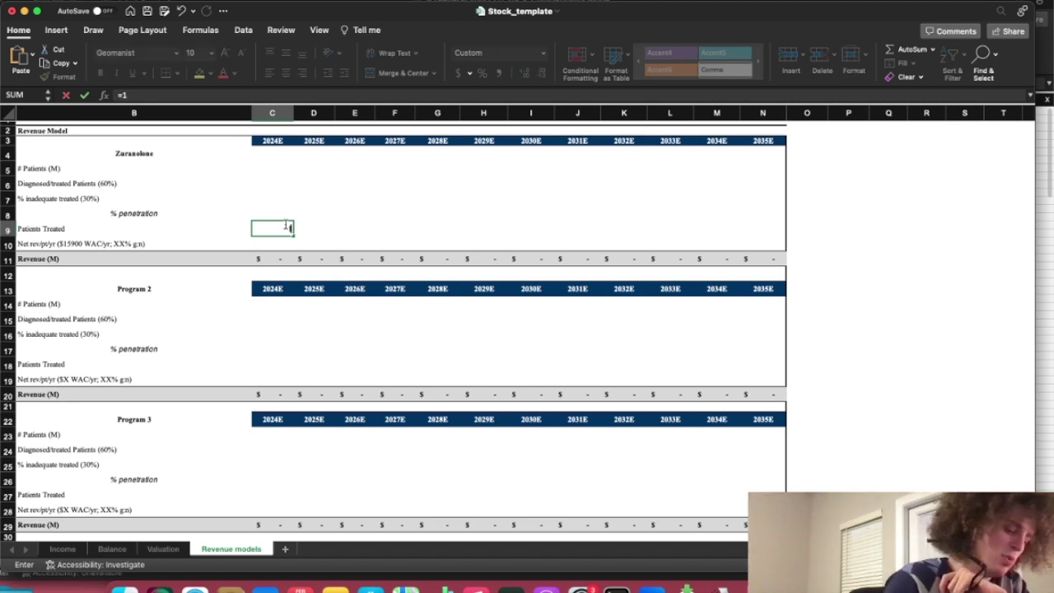
type("20*")
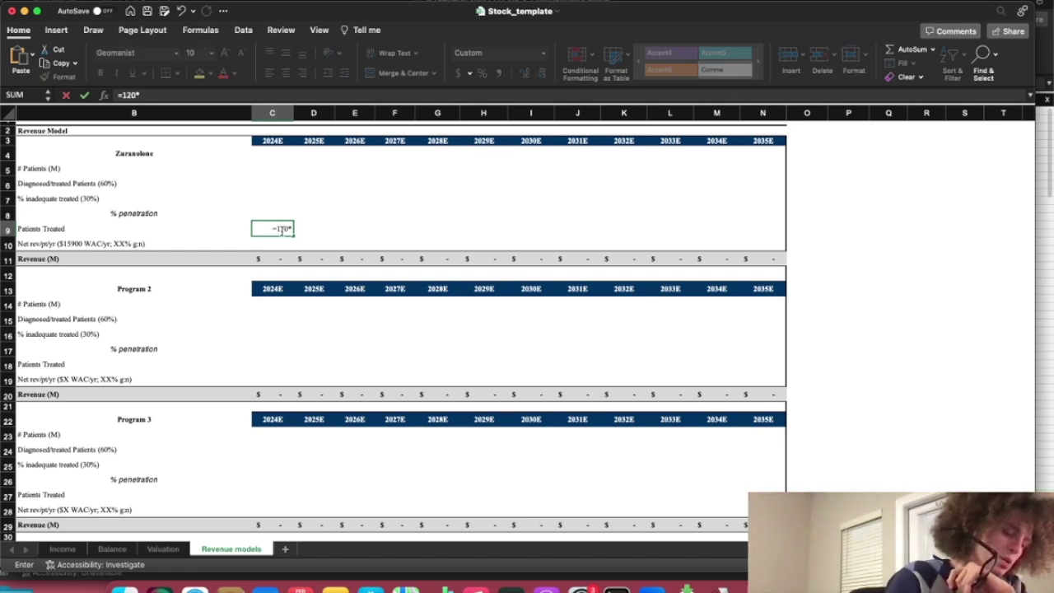
type("2")
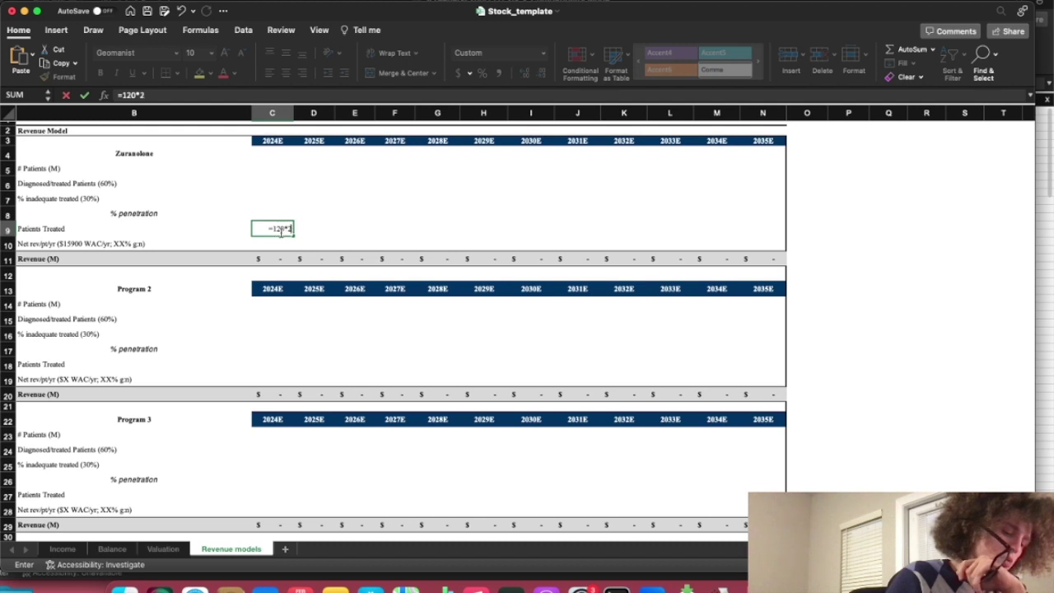
type("4")
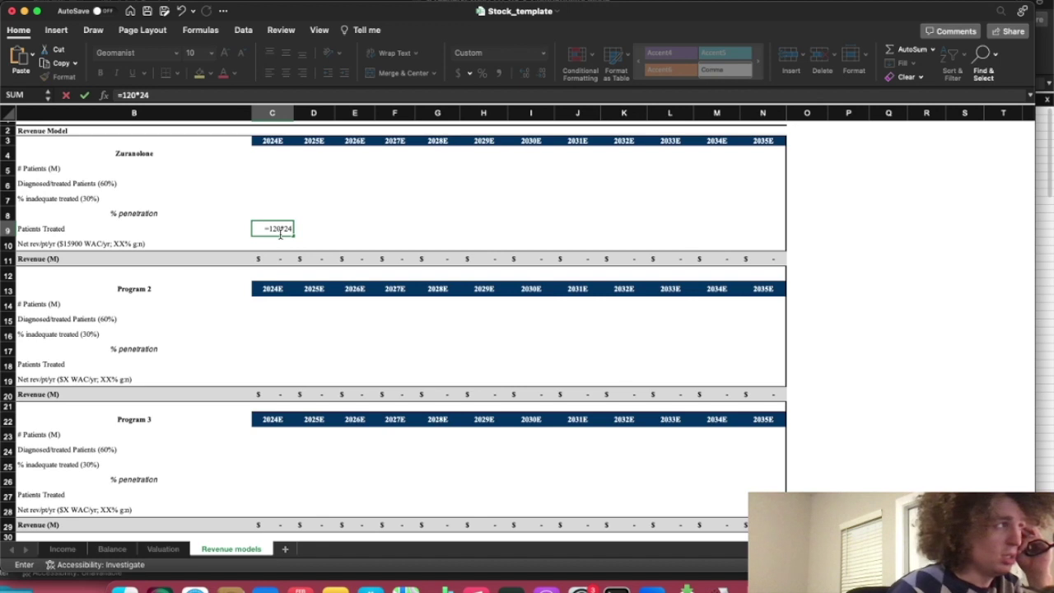
key("Return")
left_click(282, 236)
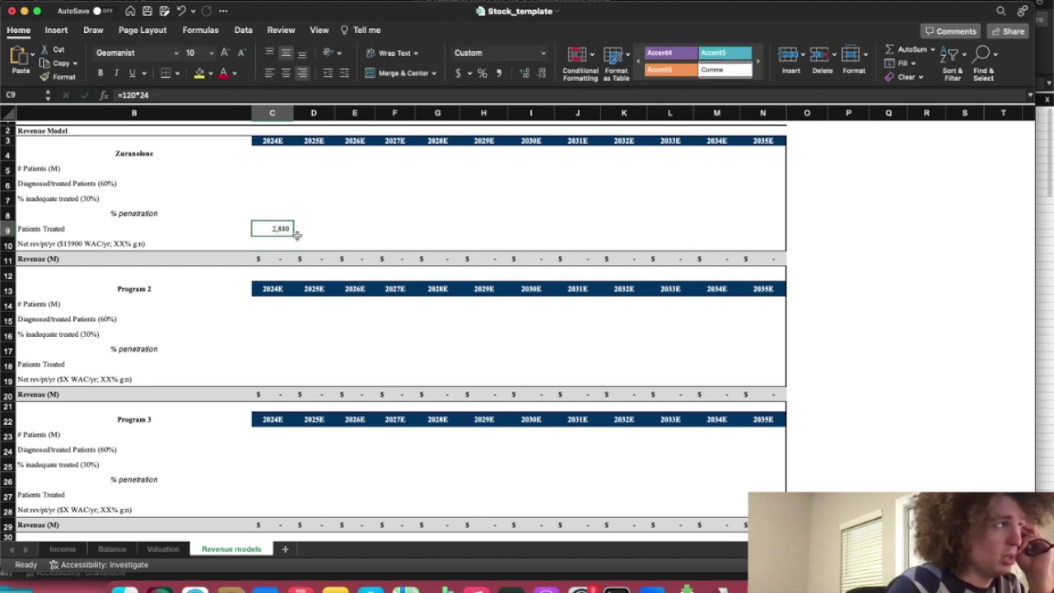
left_click(284, 242)
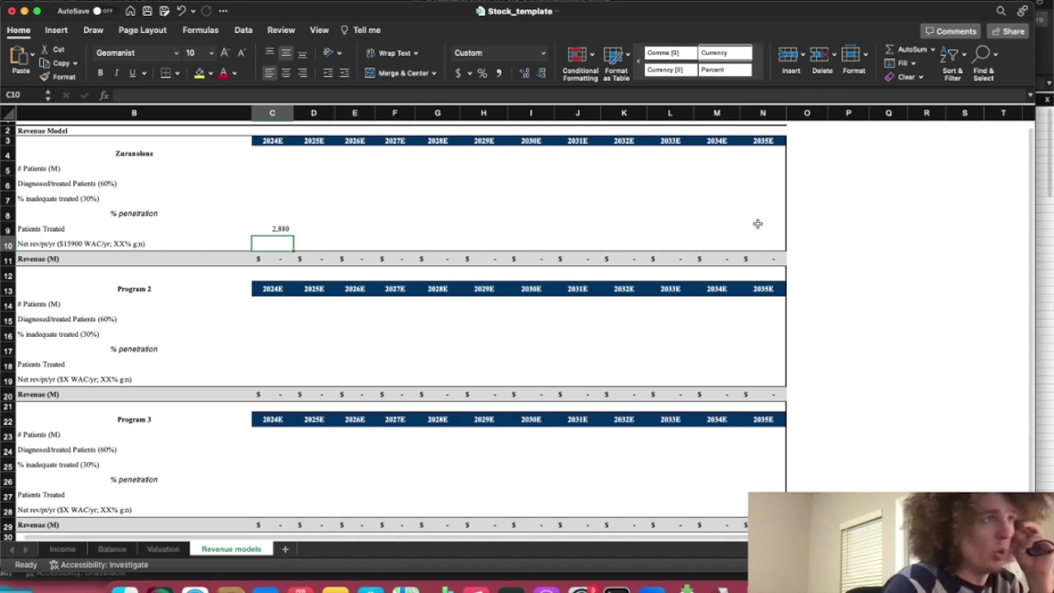
left_click(805, 229)
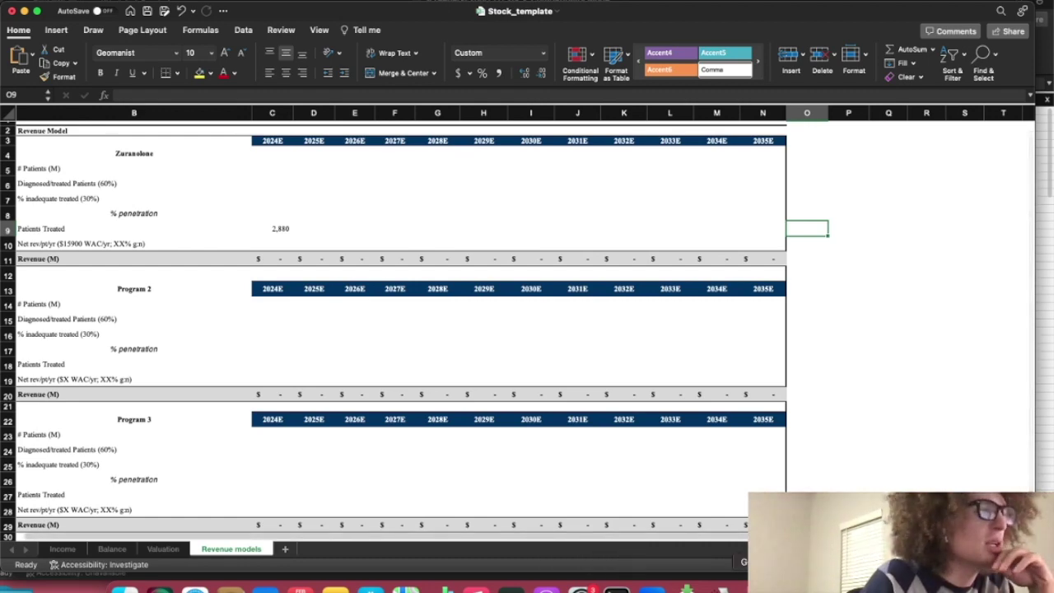
Step: Switch to the browser, skim the consolidated financial statements in Sage's 10-K and return to the full-year 2023 results release
key("super+Tab")
left_click(535, 5)
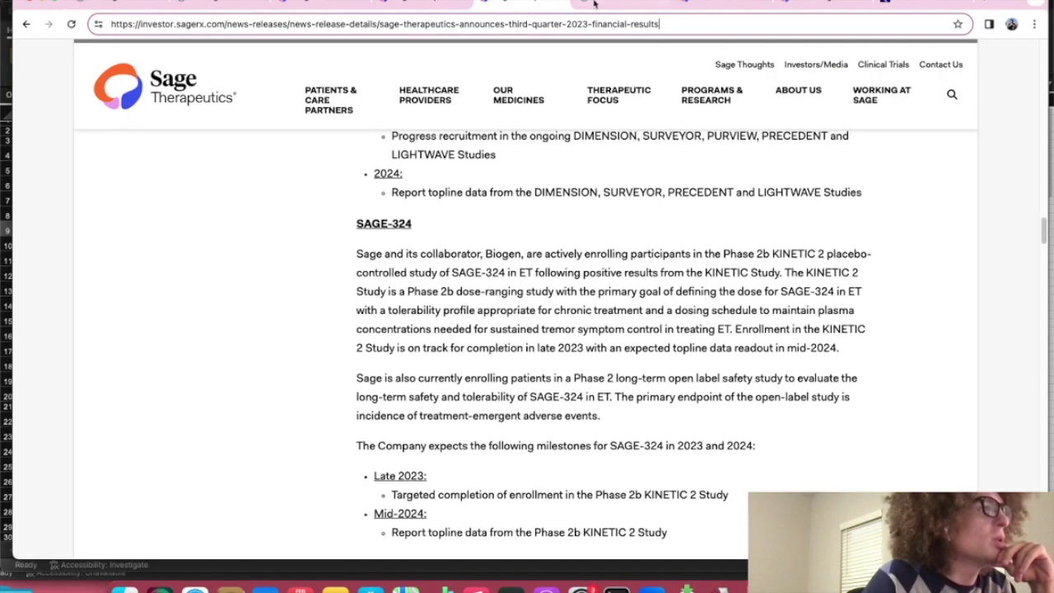
left_click(596, 5)
scroll(403, 335, "down", 10)
scroll(403, 335, "down", 10)
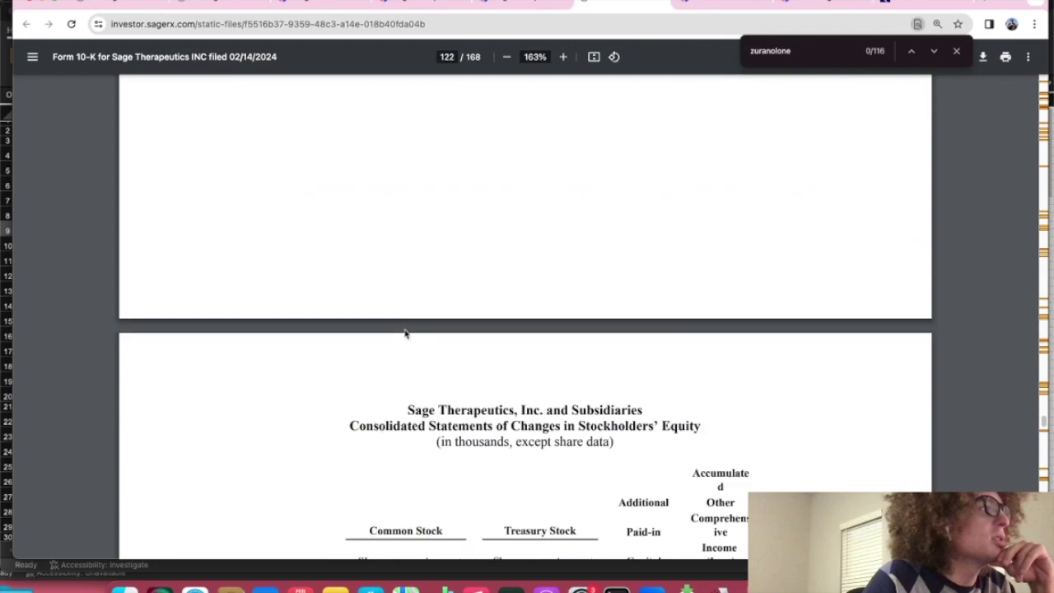
scroll(401, 333, "up", 15)
scroll(399, 333, "up", 5)
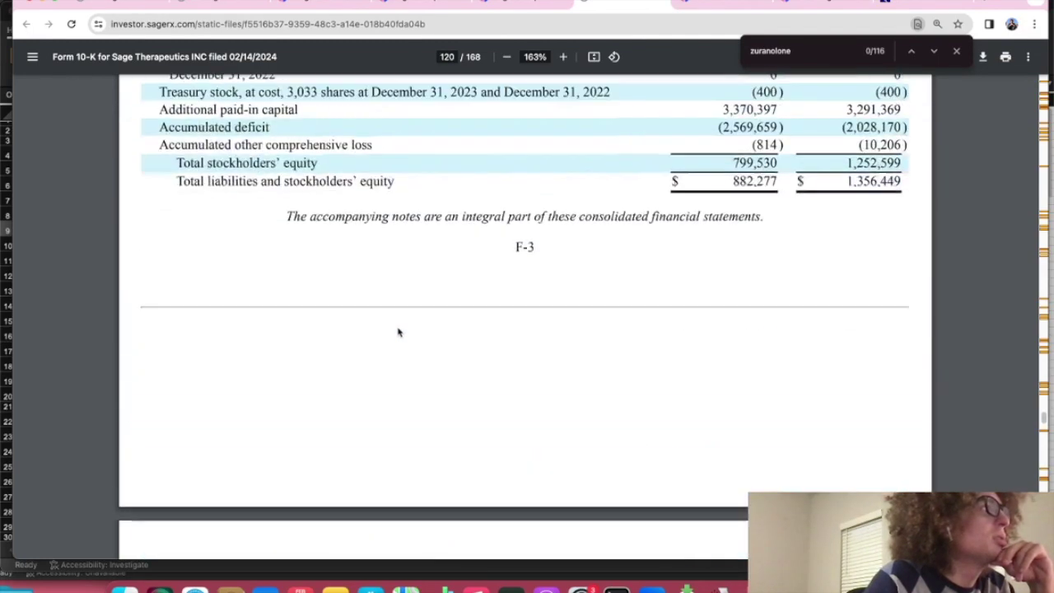
left_click(390, 5)
left_click(420, 4)
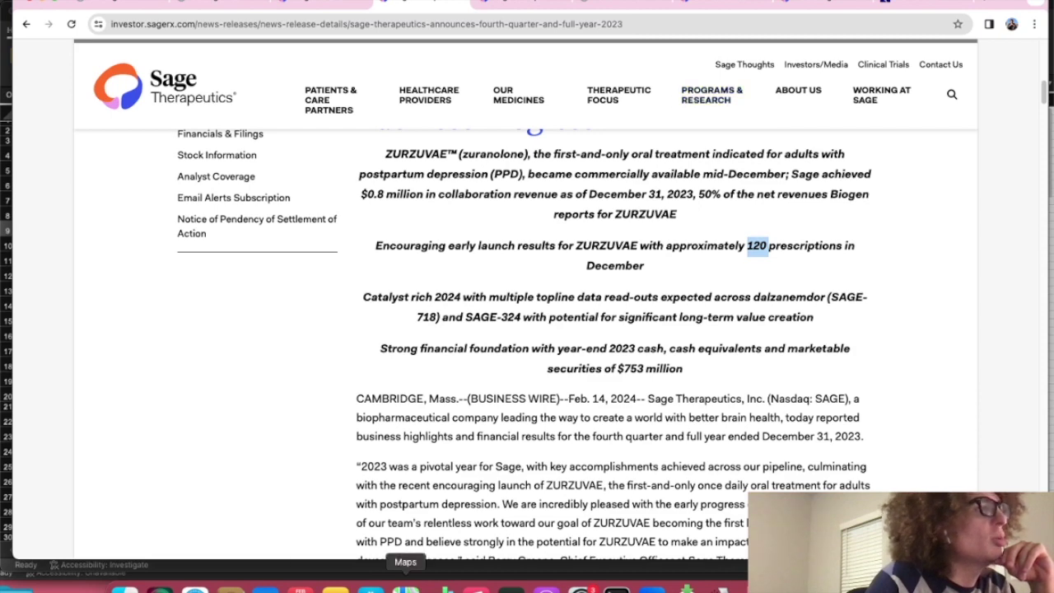
Step: Return to the Stock_template workbook, open the Income sheet and select Zuranolone's 4Q23A revenue cell L6
key("super+Tab")
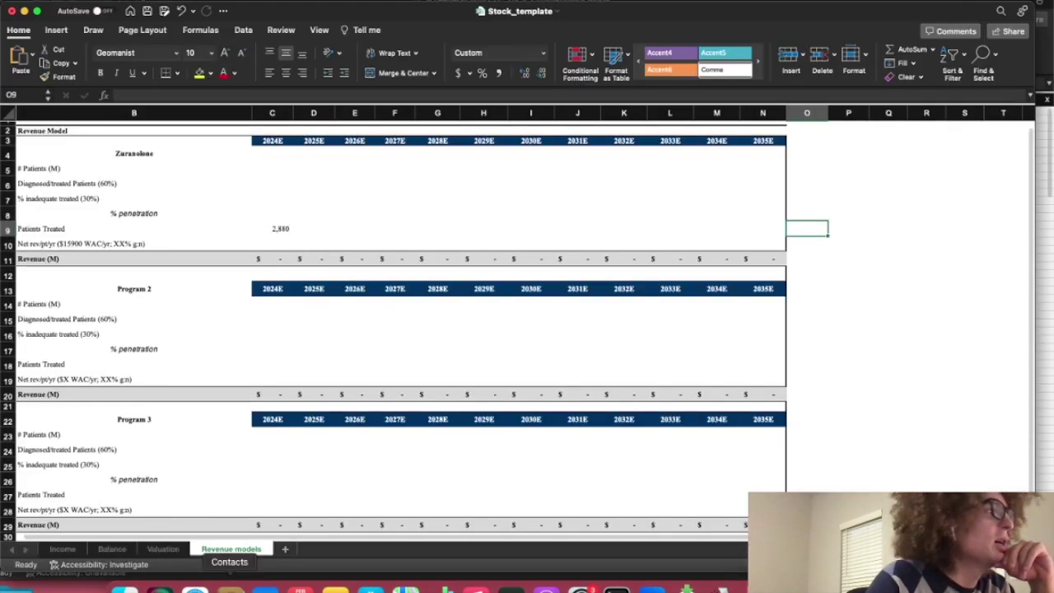
left_click(56, 549)
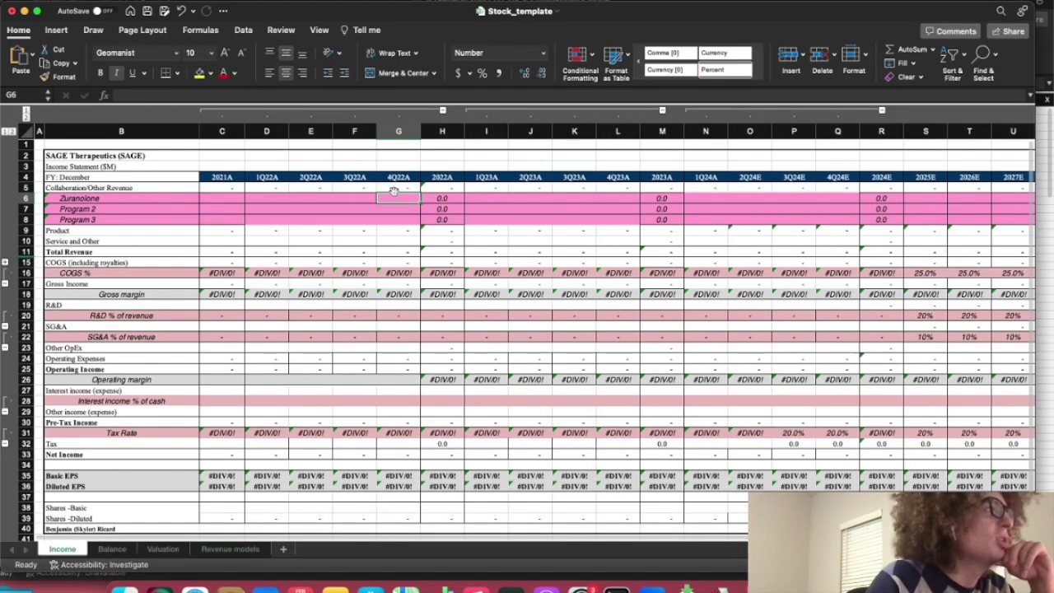
left_click(609, 198)
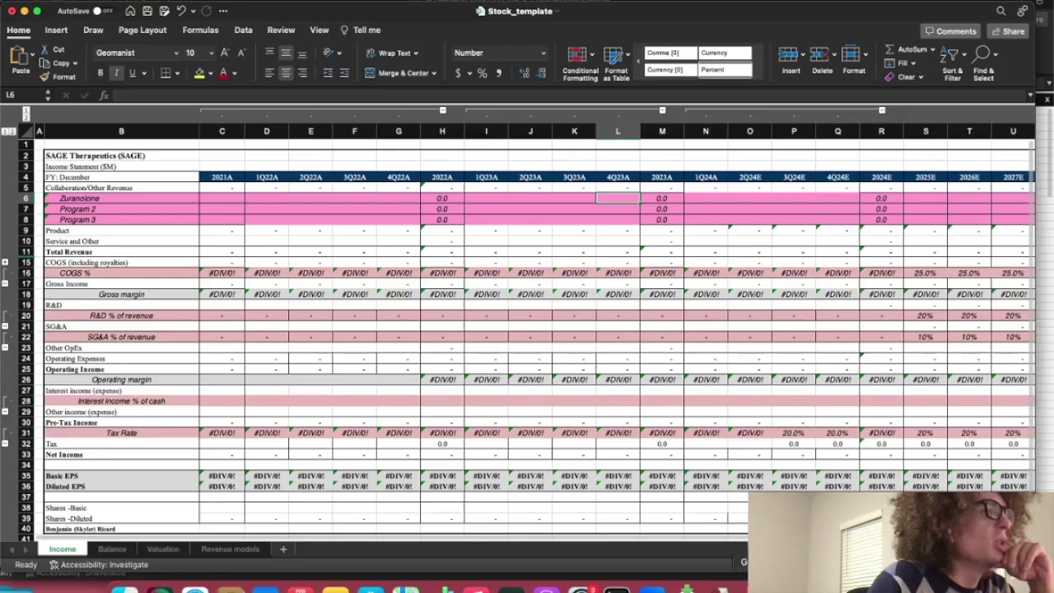
Step: Read the ZURZUVAE launch results in Sage's full-year 2023 release, highlighting the count of prescriptions shipped and delivered in December
key("super+Tab")
scroll(381, 324, "down", 3)
scroll(382, 323, "up", 5)
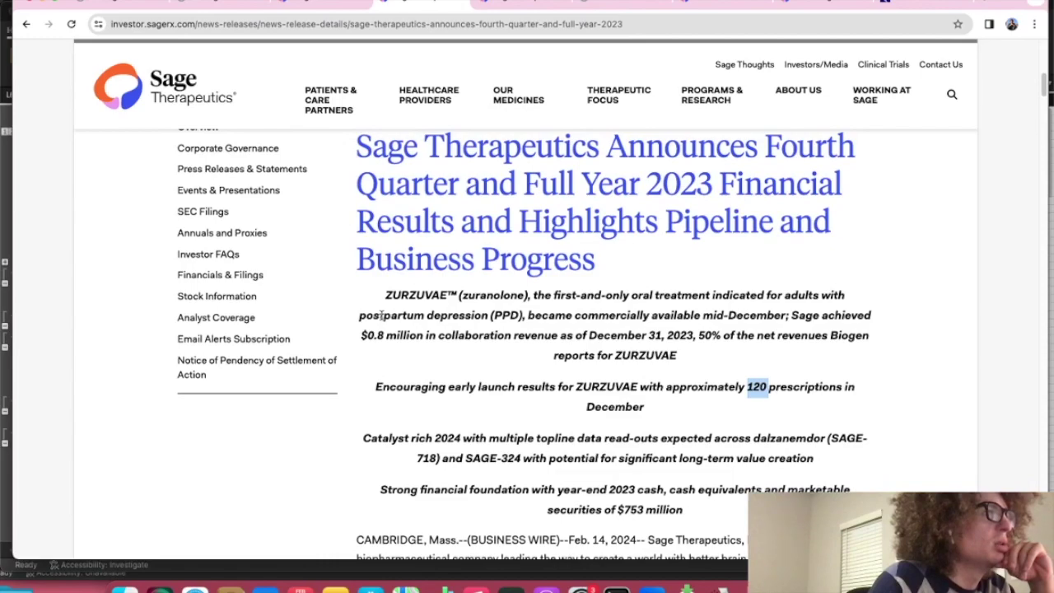
scroll(382, 317, "down", 15)
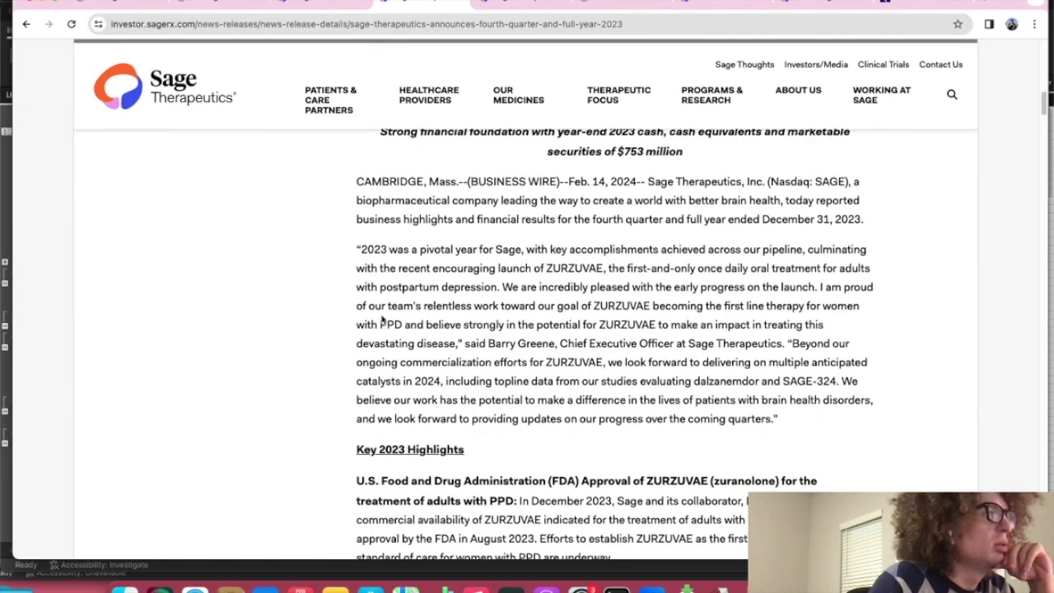
scroll(382, 319, "down", 15)
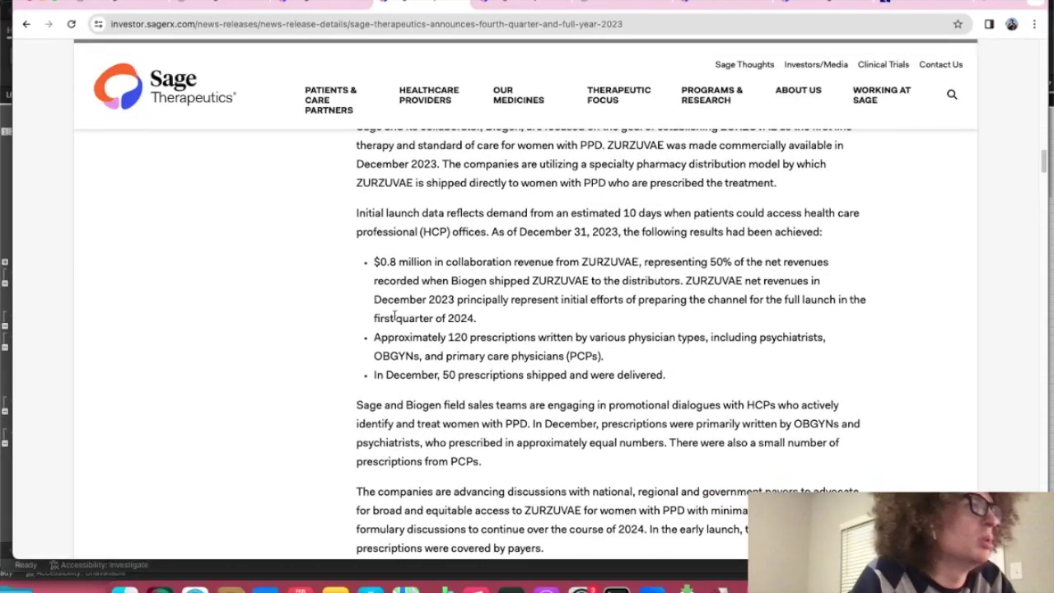
scroll(387, 314, "up", 1)
scroll(395, 313, "up", 1)
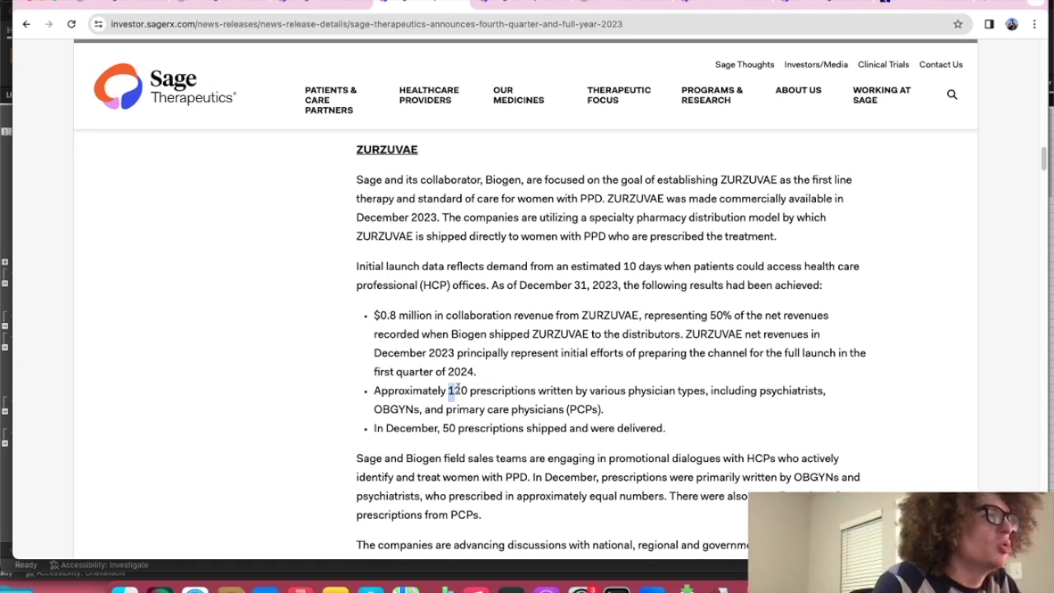
left_click_drag(441, 428, 657, 443)
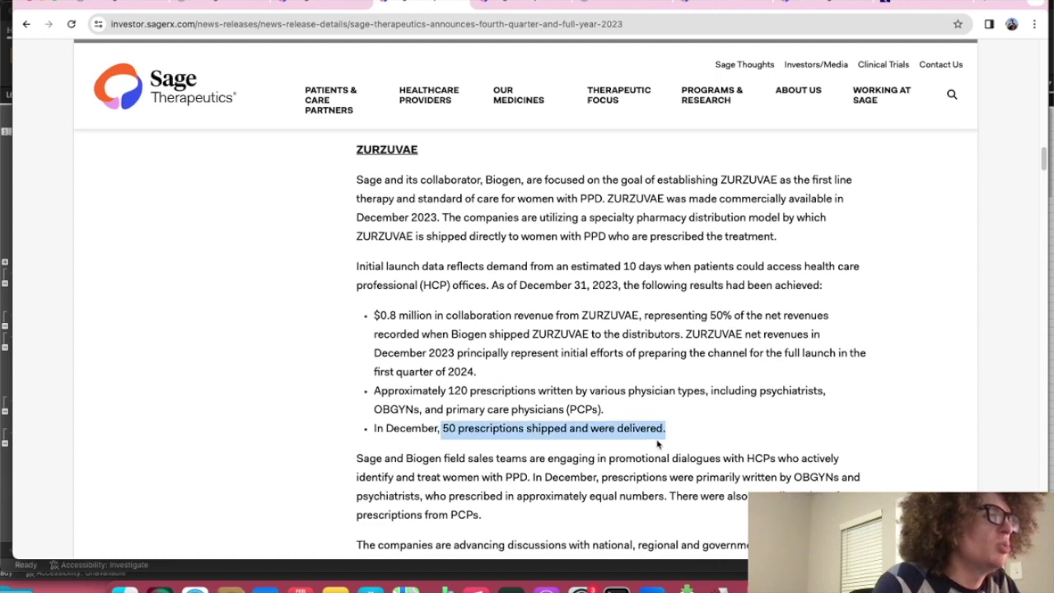
left_click(655, 444)
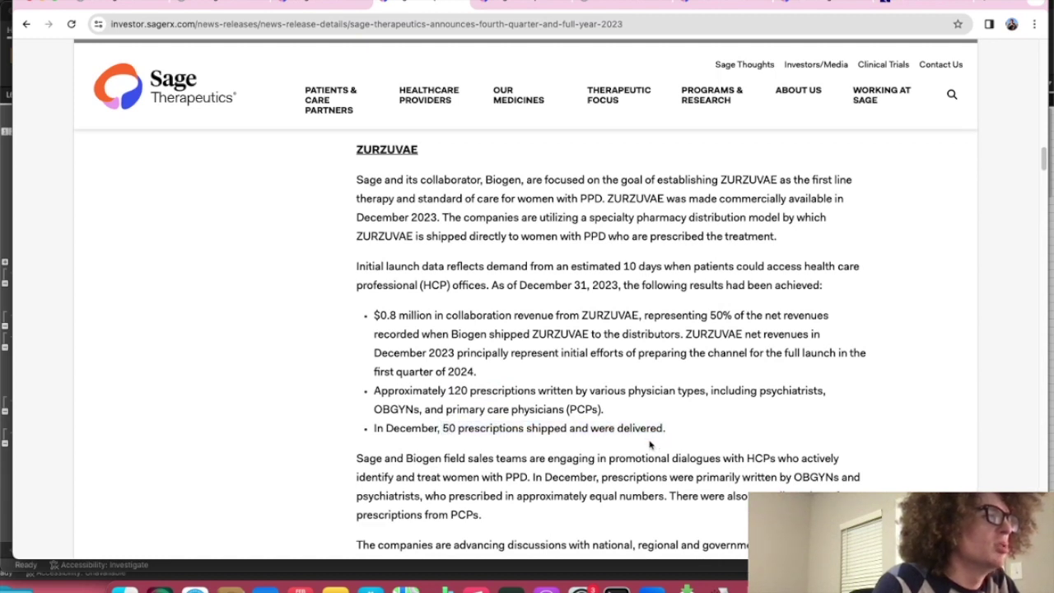
scroll(632, 441, "down", 1)
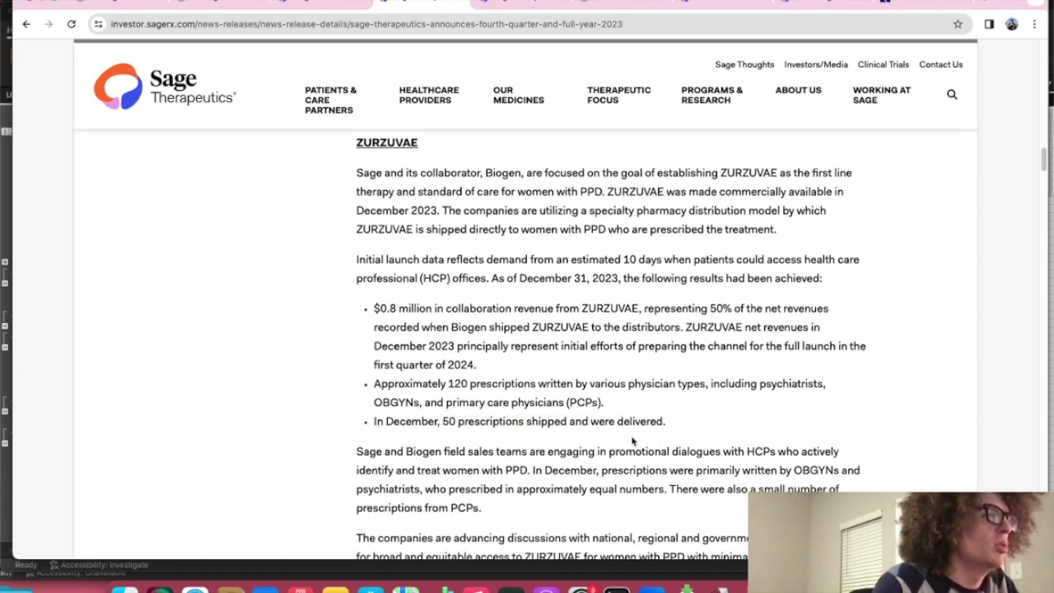
left_click_drag(431, 404, 508, 410)
left_click(613, 422)
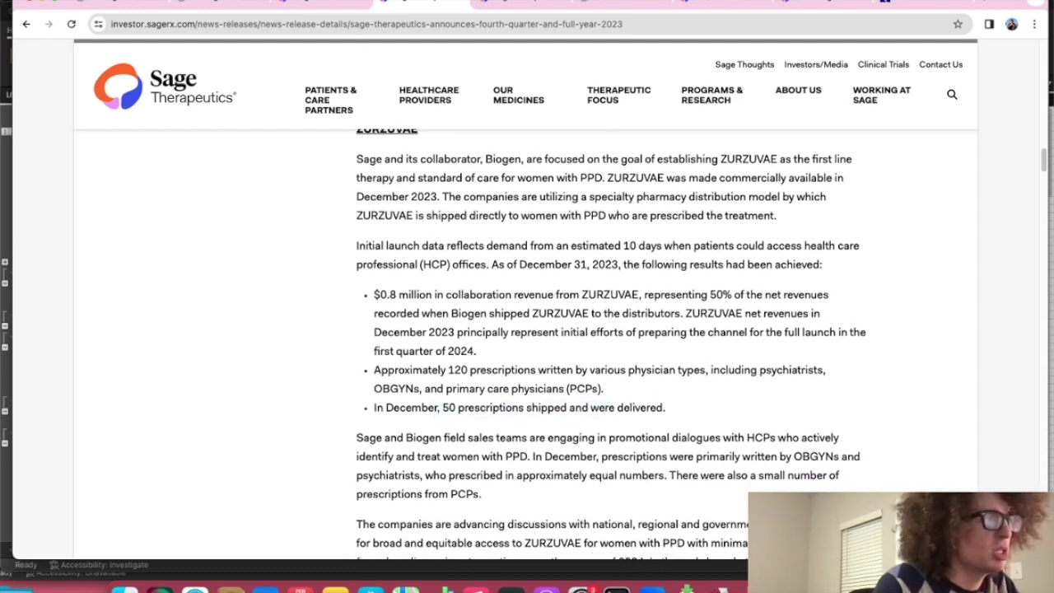
Step: Enter 1.6 as Zuranolone's 4Q23A revenue in cell L6 of the Income sheet, and check the quarter's Product and Collaboration/Other Revenue cells
left_click(790, 589)
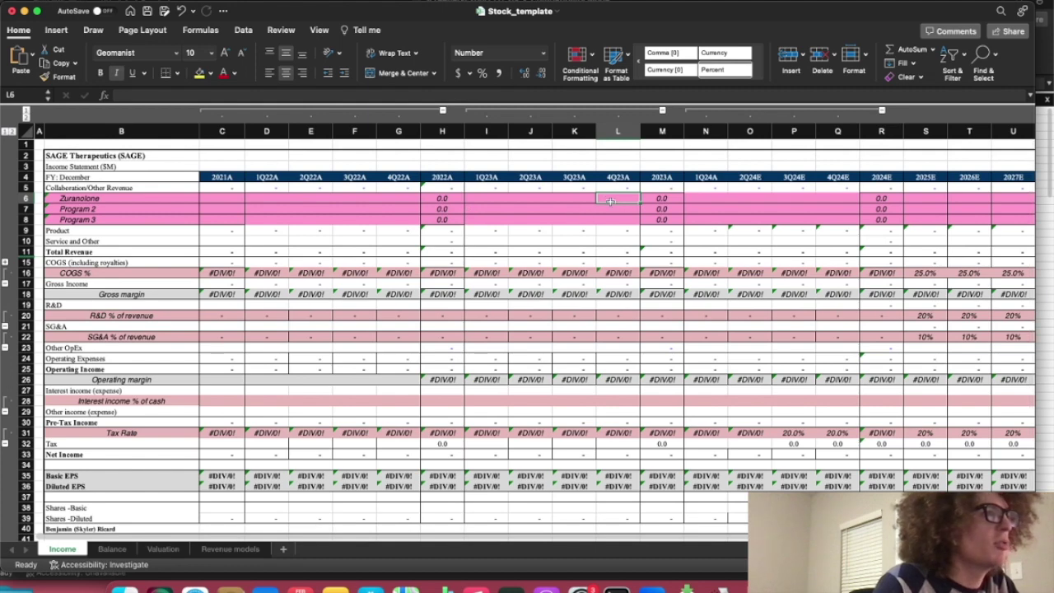
type("1.6")
key("Return")
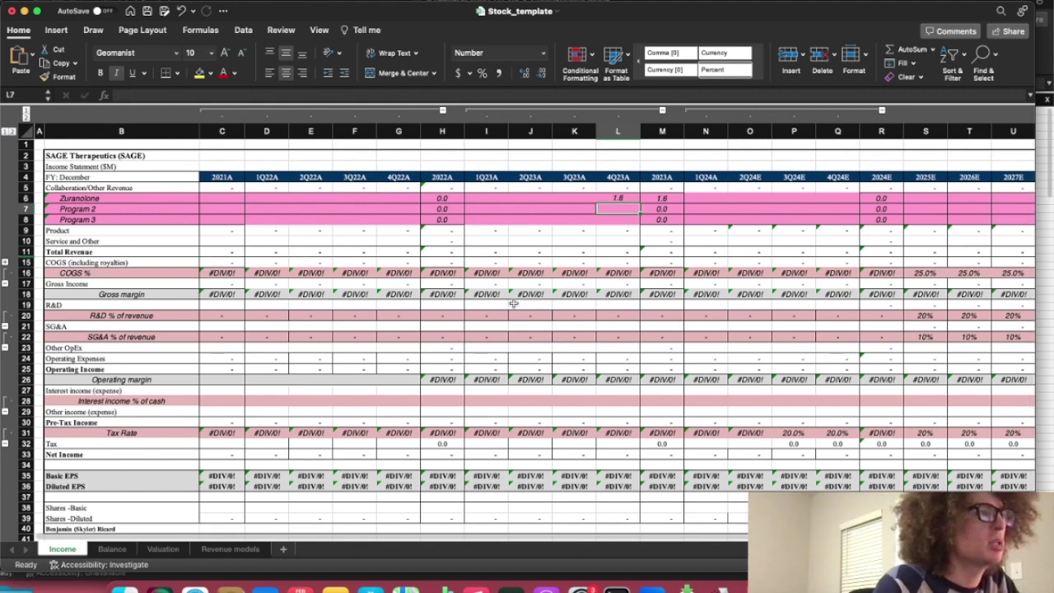
left_click(621, 199)
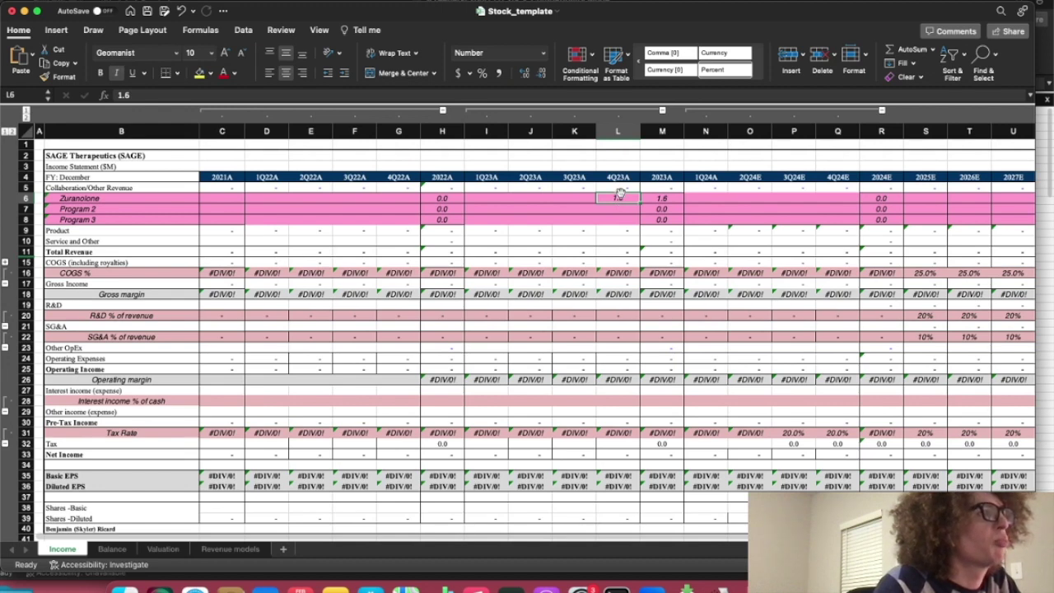
left_click(628, 230)
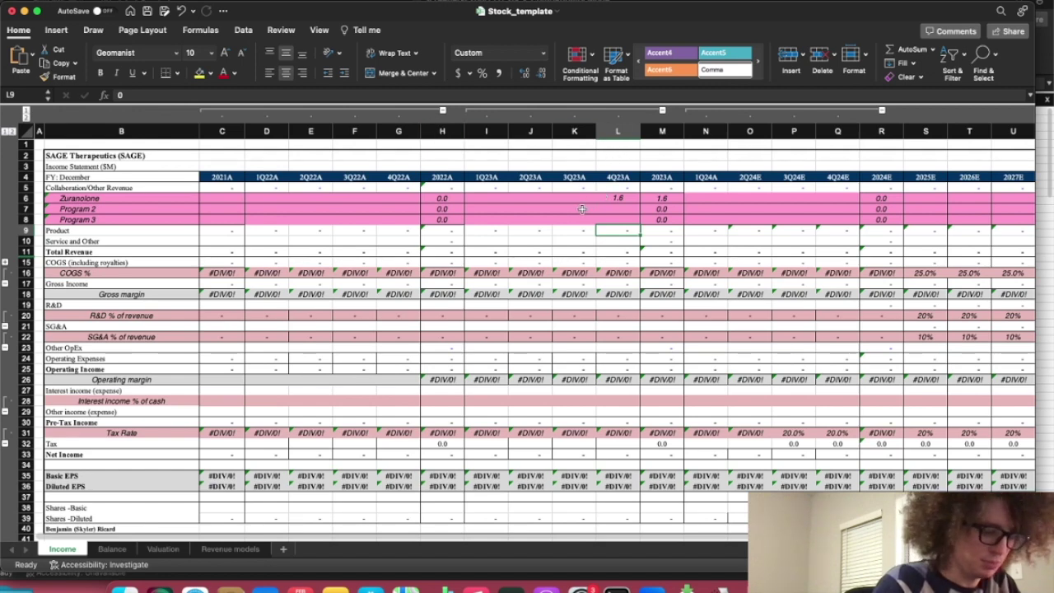
left_click(607, 189)
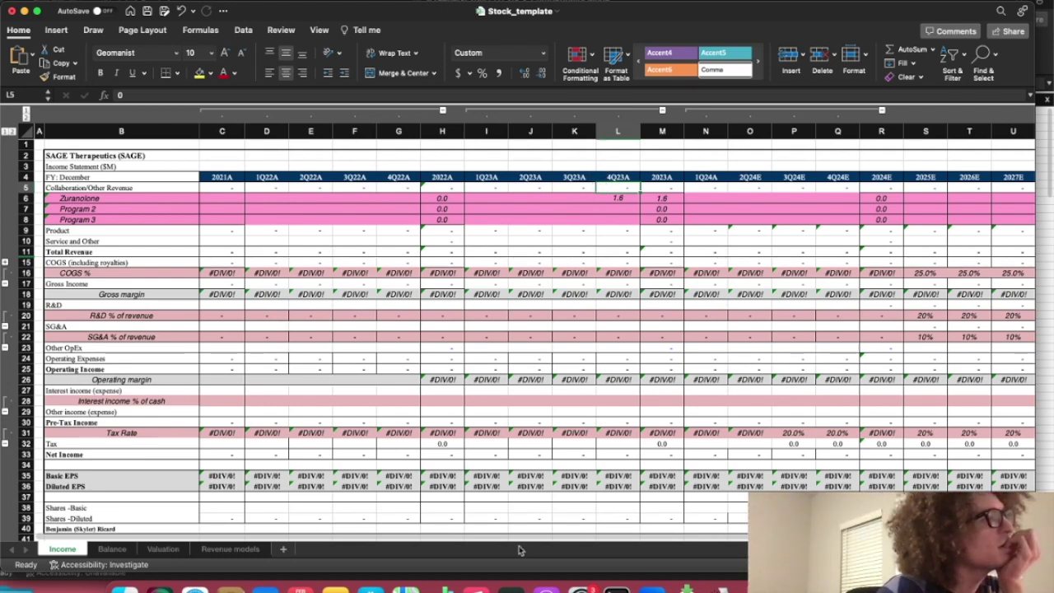
Step: Look for revenue details in Sage's full-year and third-quarter 2023 releases, highlighting the potential Biogen milestone payment in the financial guidance
left_click(767, 586)
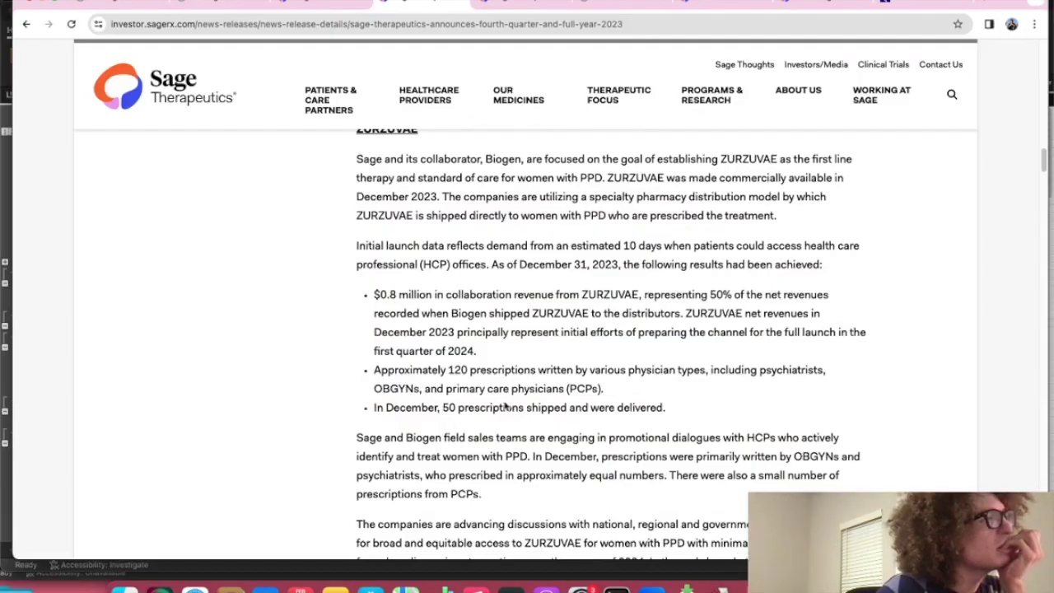
scroll(505, 407, "down", 3)
scroll(504, 395, "up", 6)
scroll(501, 393, "down", 1)
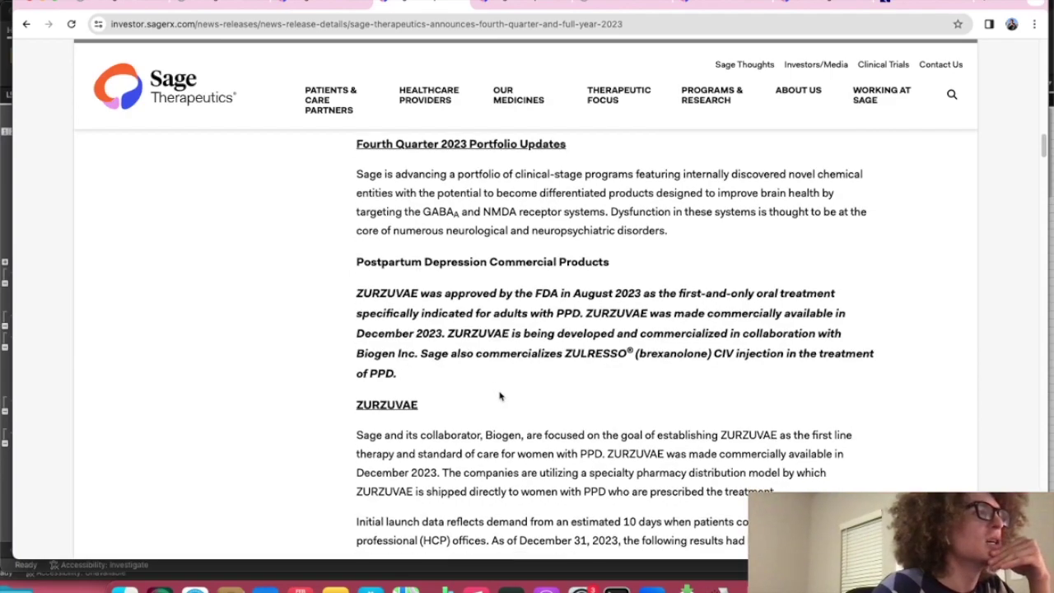
left_click(528, 4)
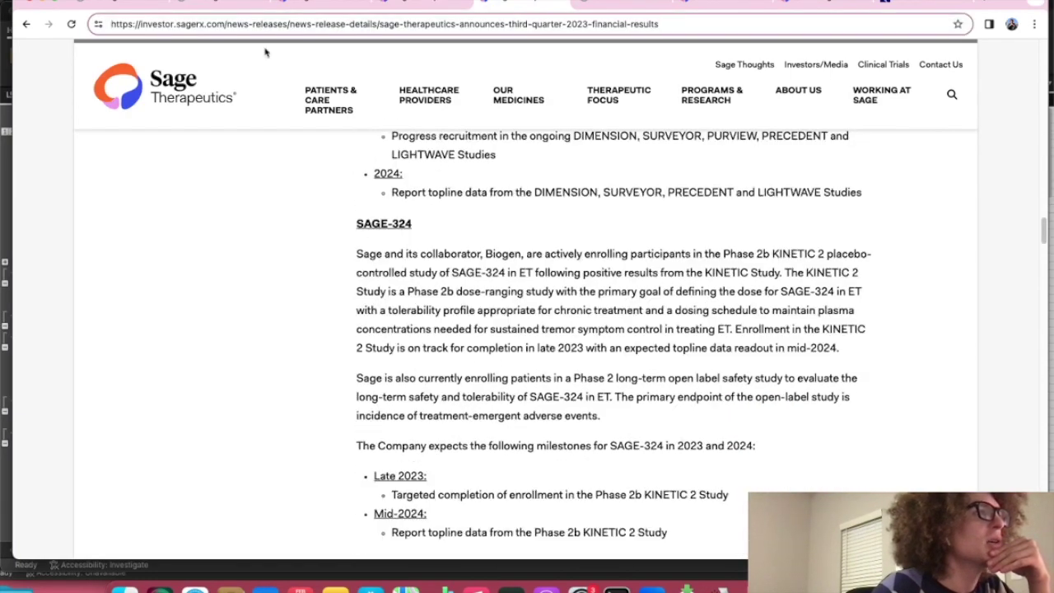
scroll(322, 251, "down", 15)
scroll(322, 251, "up", 2)
scroll(322, 251, "down", 5)
scroll(322, 251, "down", 10)
scroll(322, 251, "up", 12)
scroll(322, 251, "down", 4)
scroll(322, 251, "up", 4)
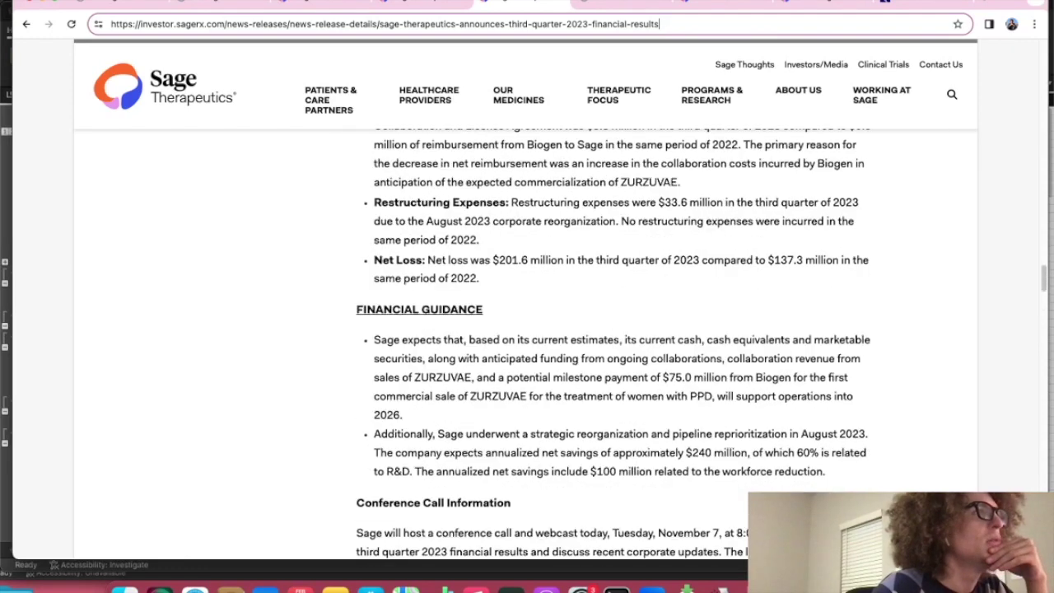
left_click_drag(664, 379, 729, 379)
Step: Return to the full-year 2023 release and examine the revenue and expense lines in the condensed consolidated statements of operations
left_click(438, 6)
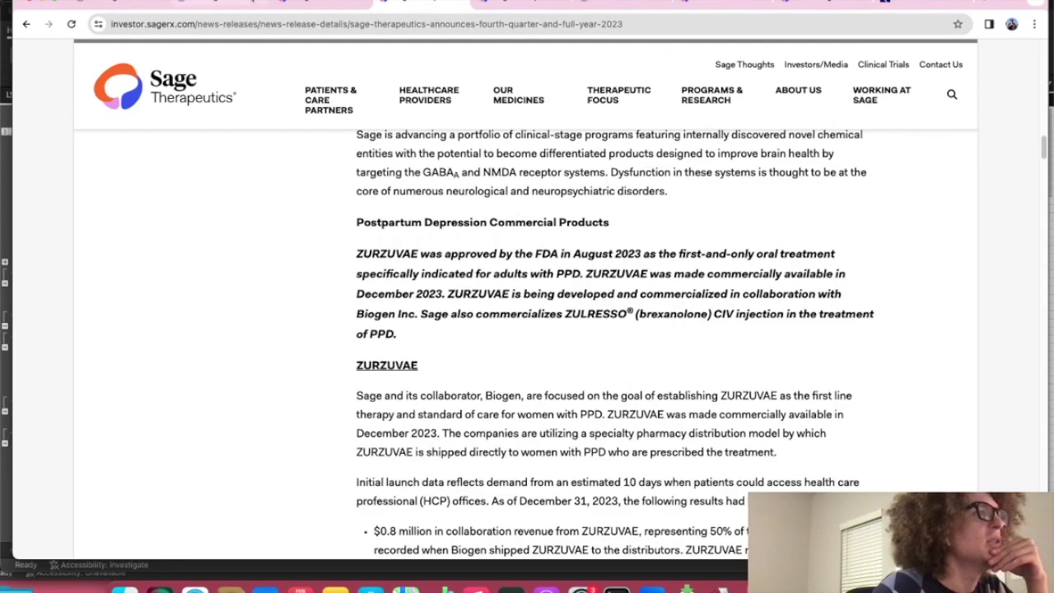
left_click(324, 4)
left_click(411, 4)
scroll(429, 284, "down", 5)
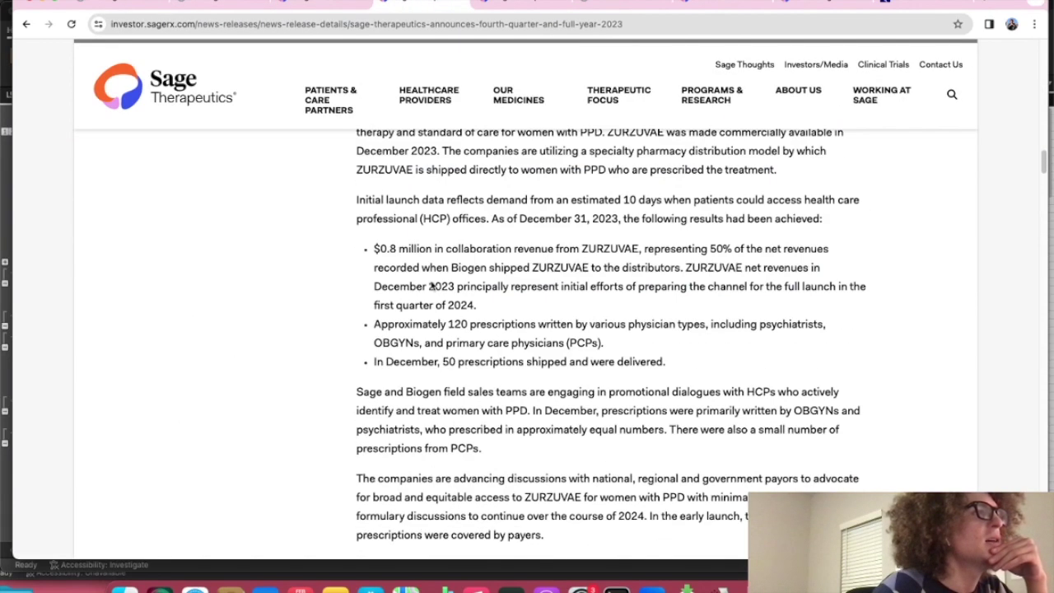
scroll(429, 284, "up", 2)
scroll(428, 285, "down", 1)
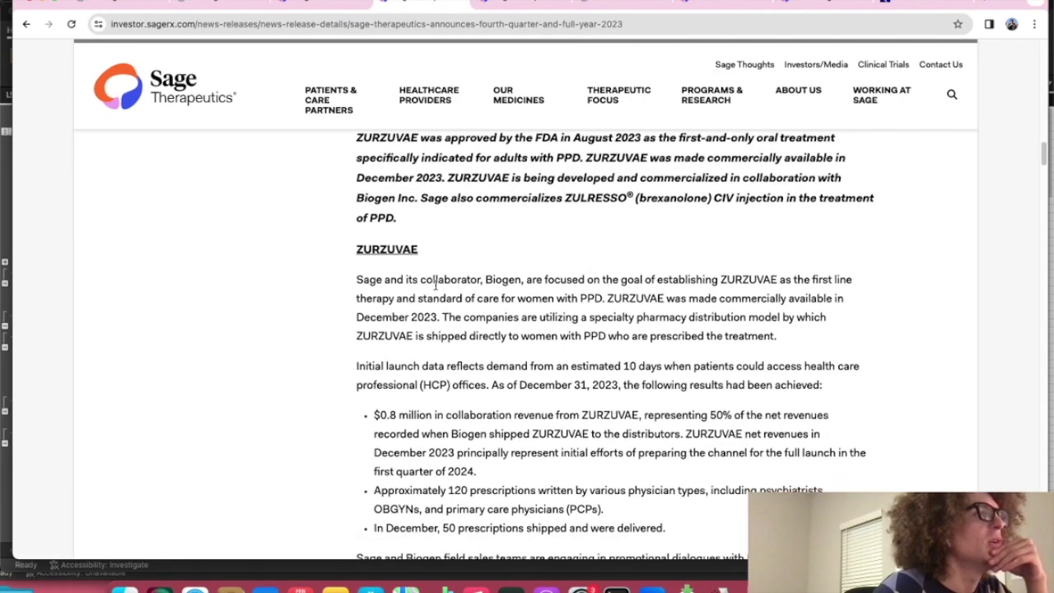
scroll(430, 284, "up", 4)
scroll(441, 304, "down", 15)
scroll(440, 321, "down", 20)
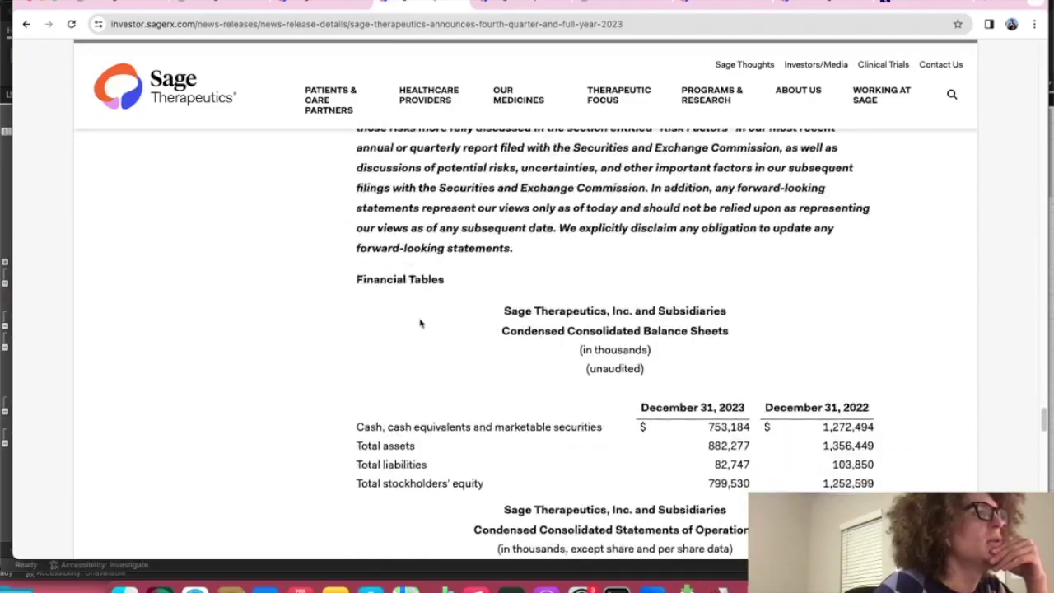
scroll(420, 324, "down", 10)
scroll(658, 429, "up", 3)
scroll(658, 429, "up", 3)
scroll(525, 195, "up", 1)
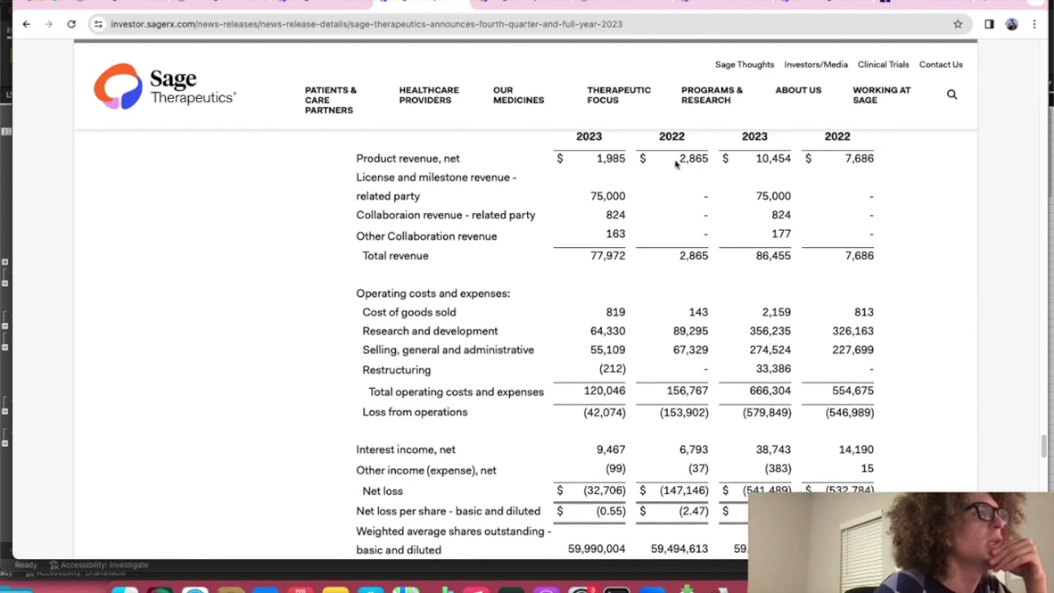
scroll(596, 161, "up", 1)
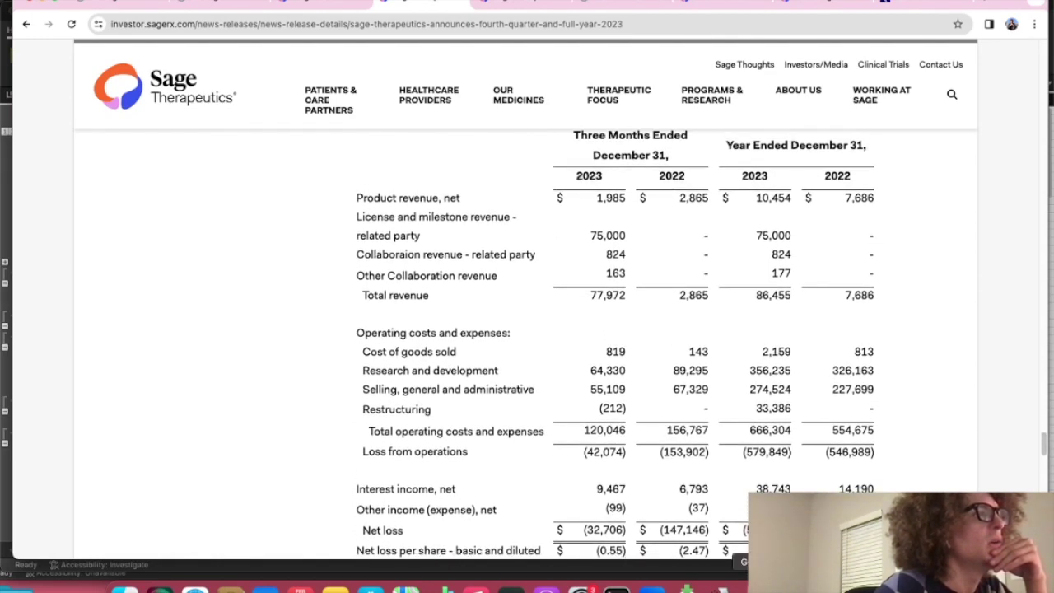
Step: Switch to the filled-in Sage model, open its DCF valuation sheet and inspect the R&D, Zuranolone and Dalzanemdor (SAGE-718) rows
left_click(737, 580)
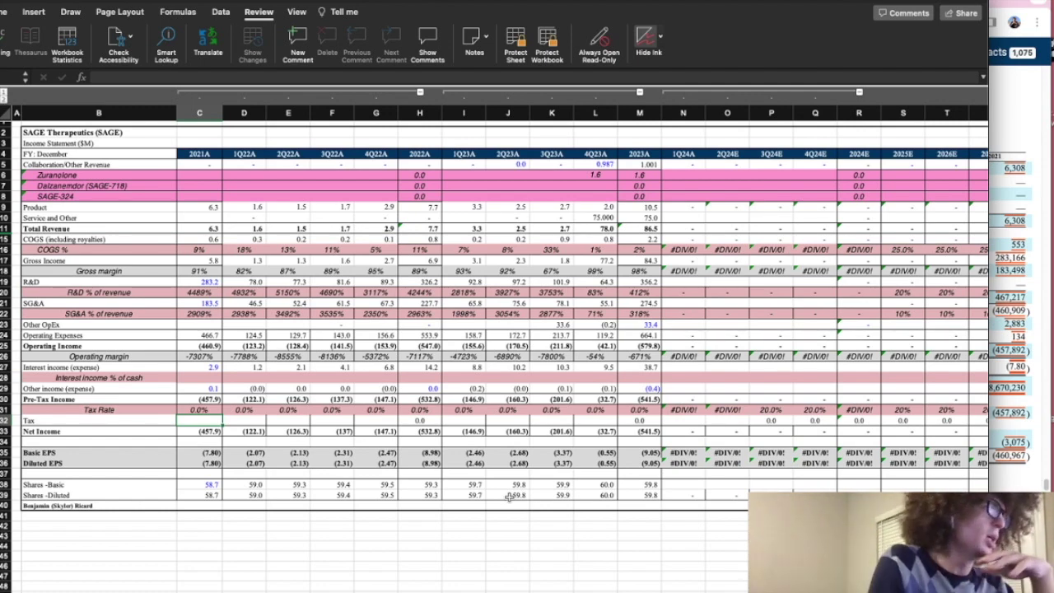
key("ctrl+Page_Down")
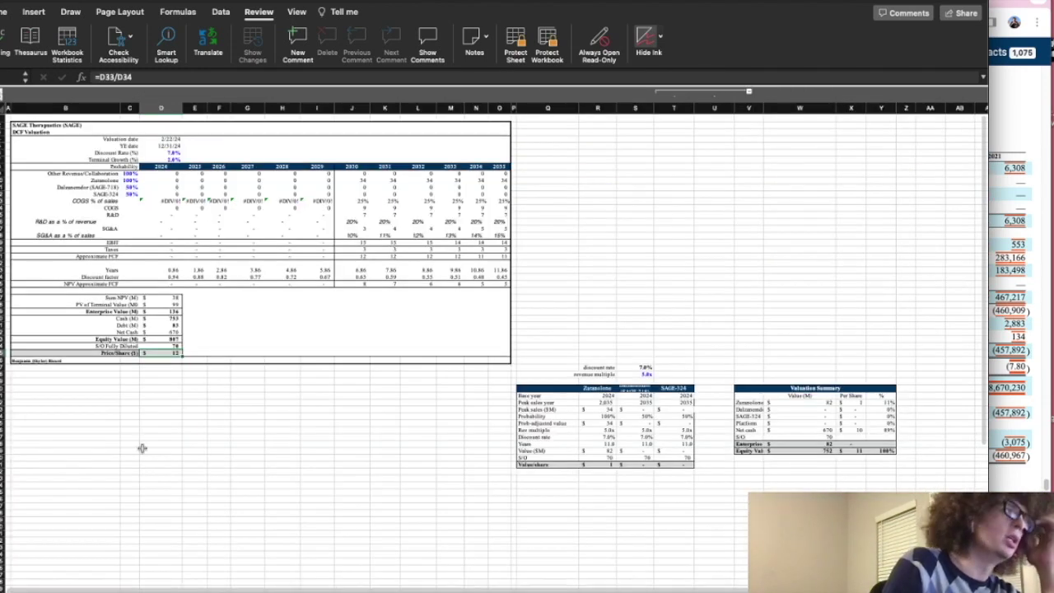
left_click(102, 215)
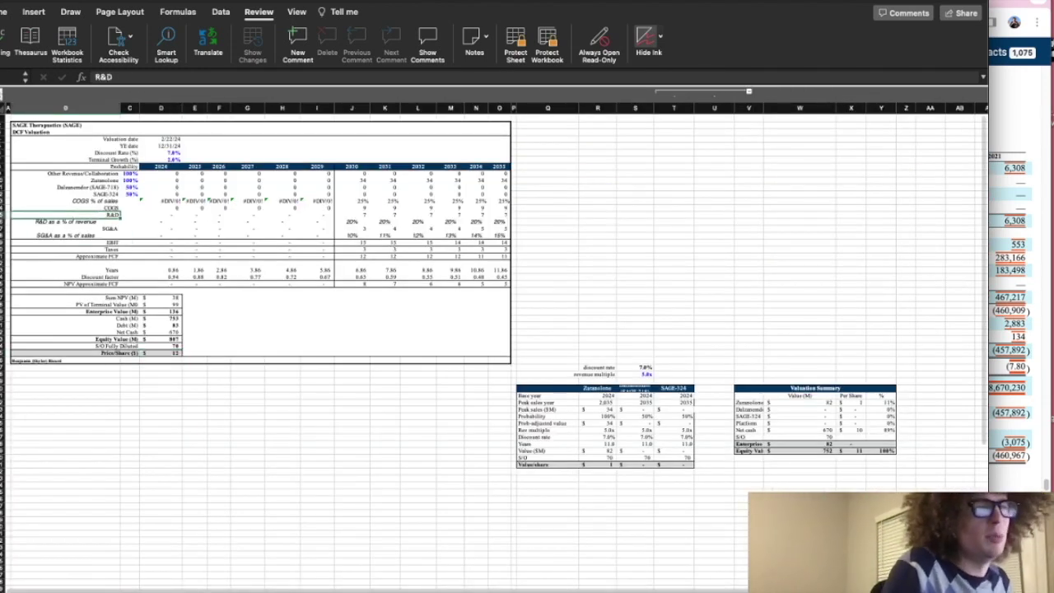
scroll(88, 232, "up", 5)
left_click(119, 217)
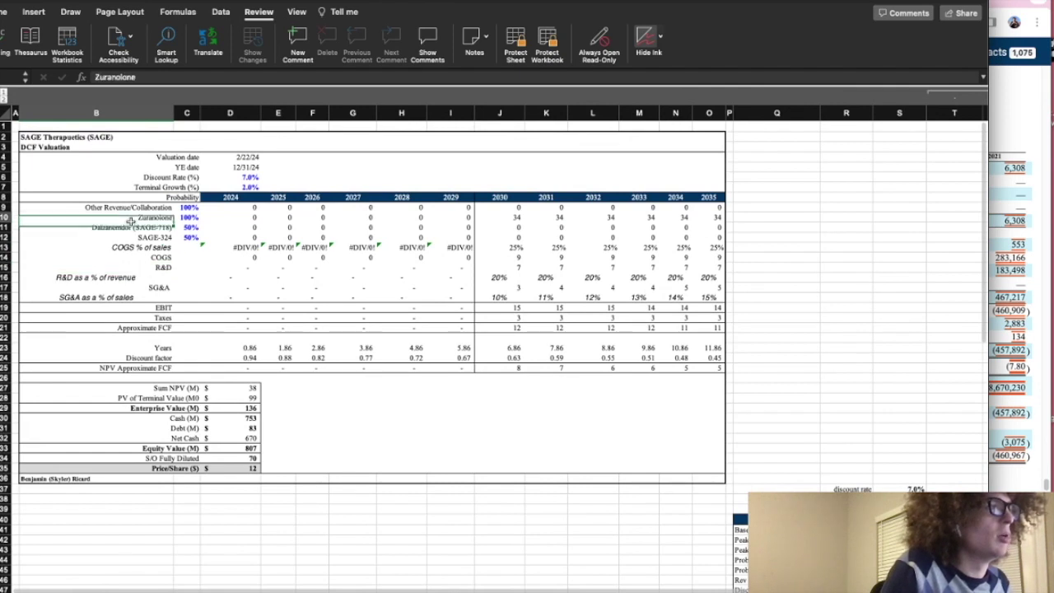
left_click(119, 228)
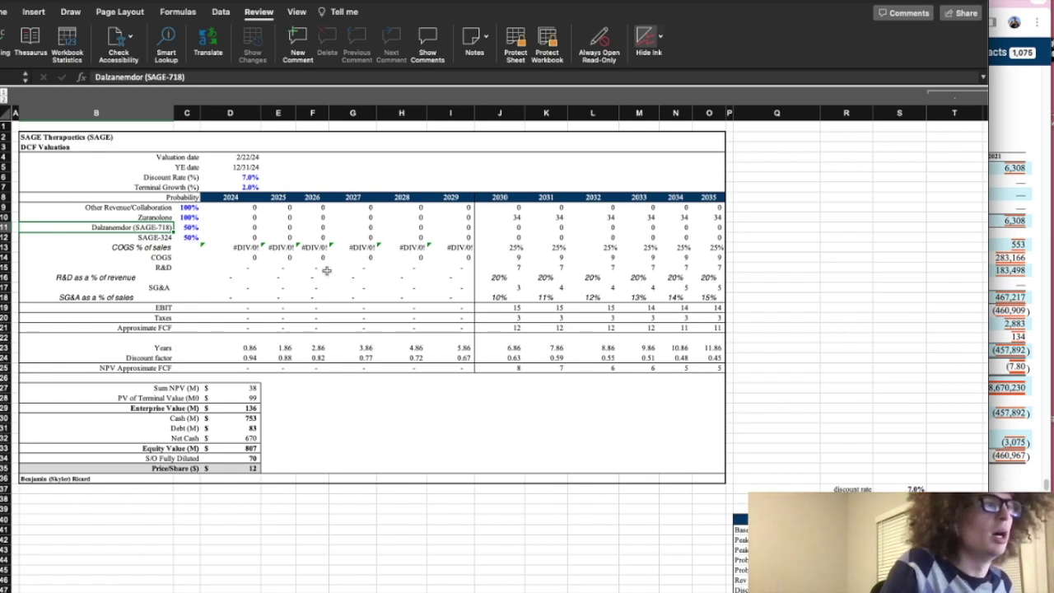
Step: Highlight the Dalzanemdor (SAGE-718) and SAGE-324 rows with their probabilities on the DCF sheet, and return to the Income sheet
left_click_drag(183, 228, 118, 237)
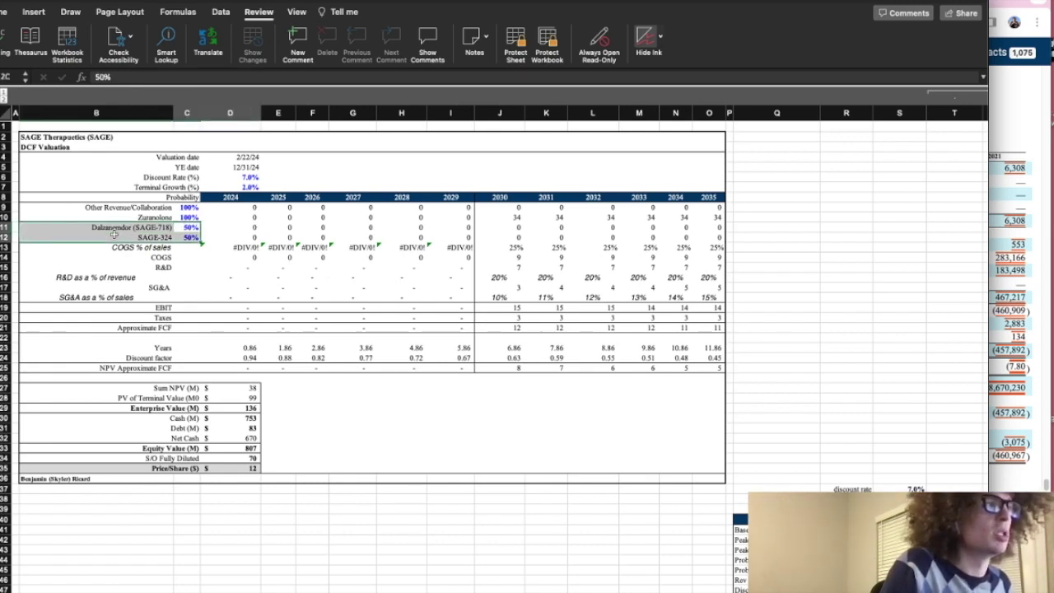
left_click(120, 227)
left_click(73, 591)
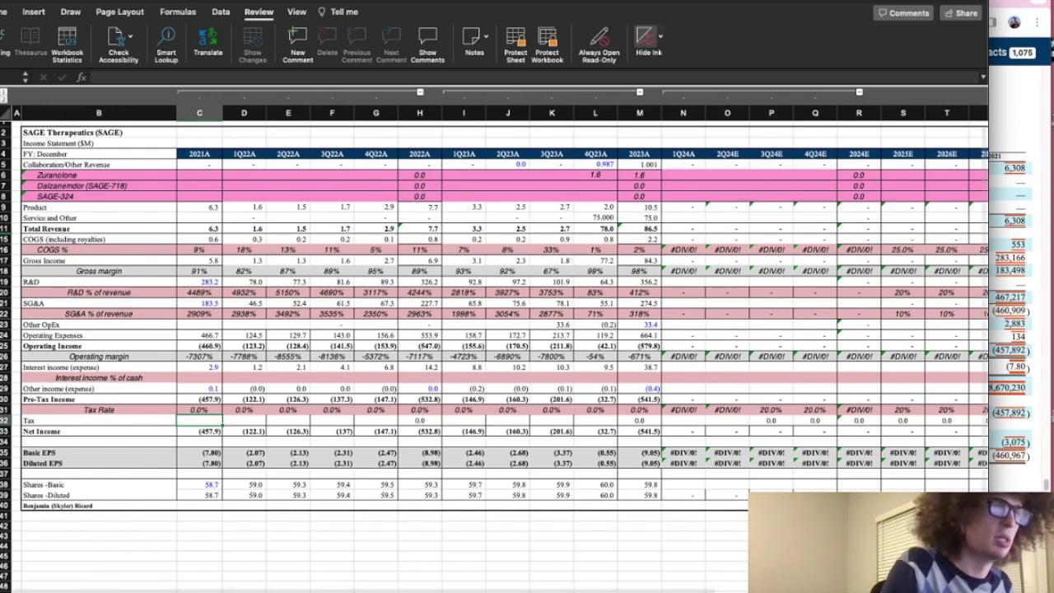
Step: Compare the Income sheet's line items with the consolidated statements of operations in Sage's 10-K
left_click(1017, 455)
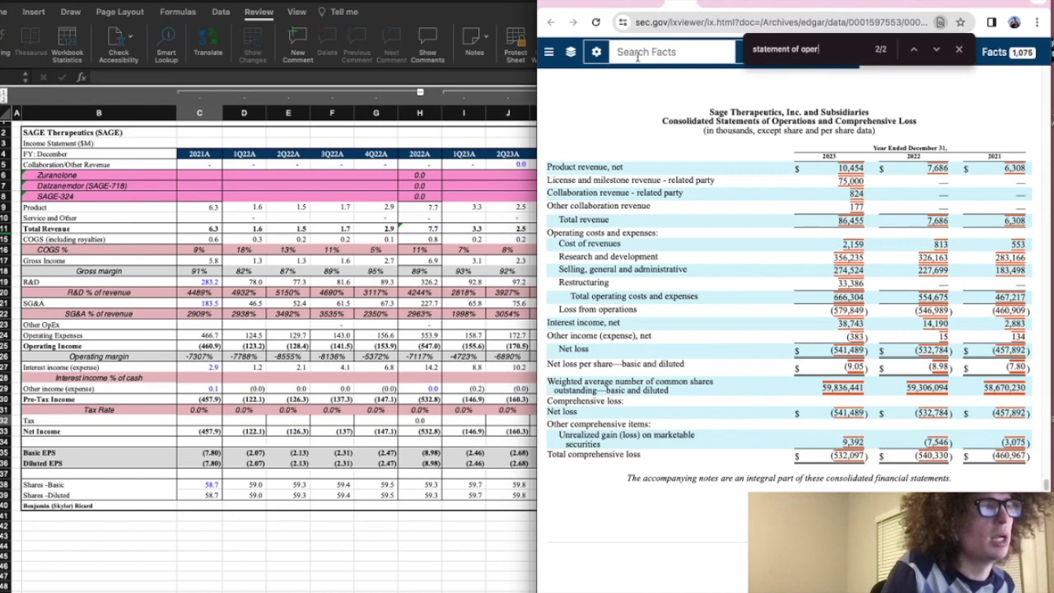
left_click(454, 298)
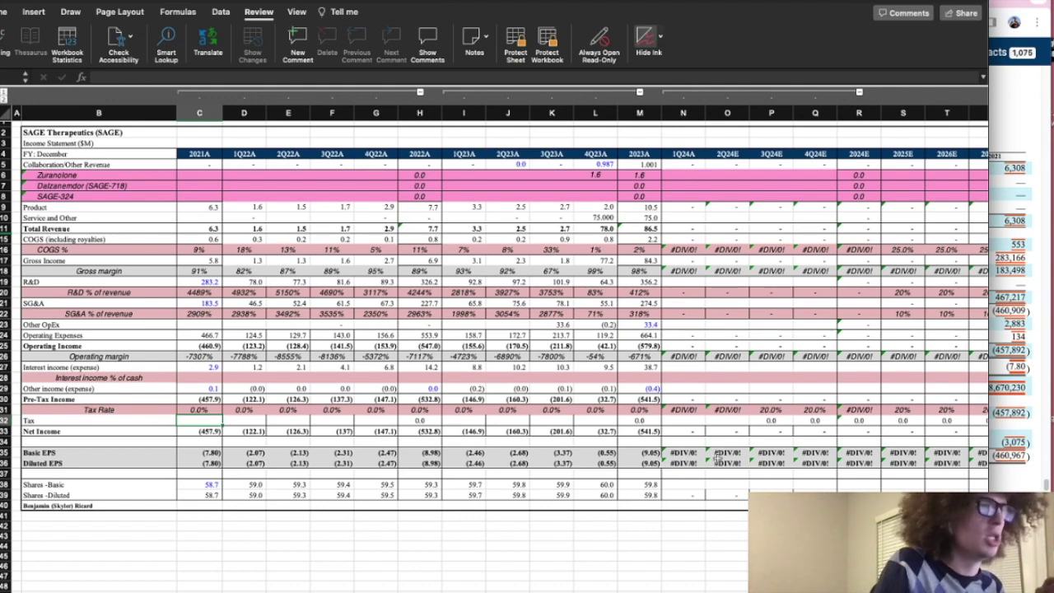
left_click(1039, 420)
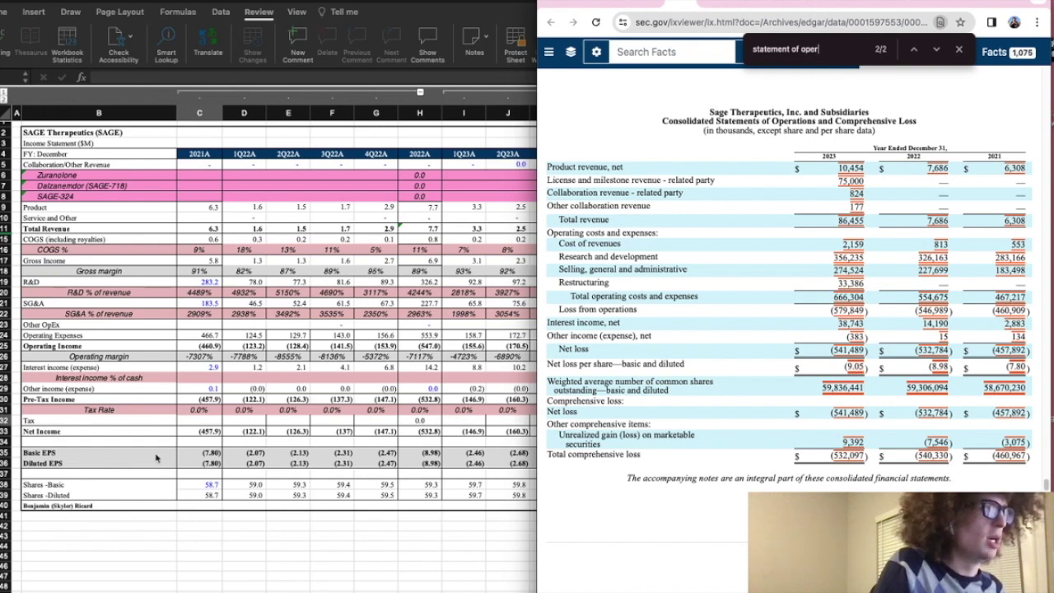
left_click(239, 429)
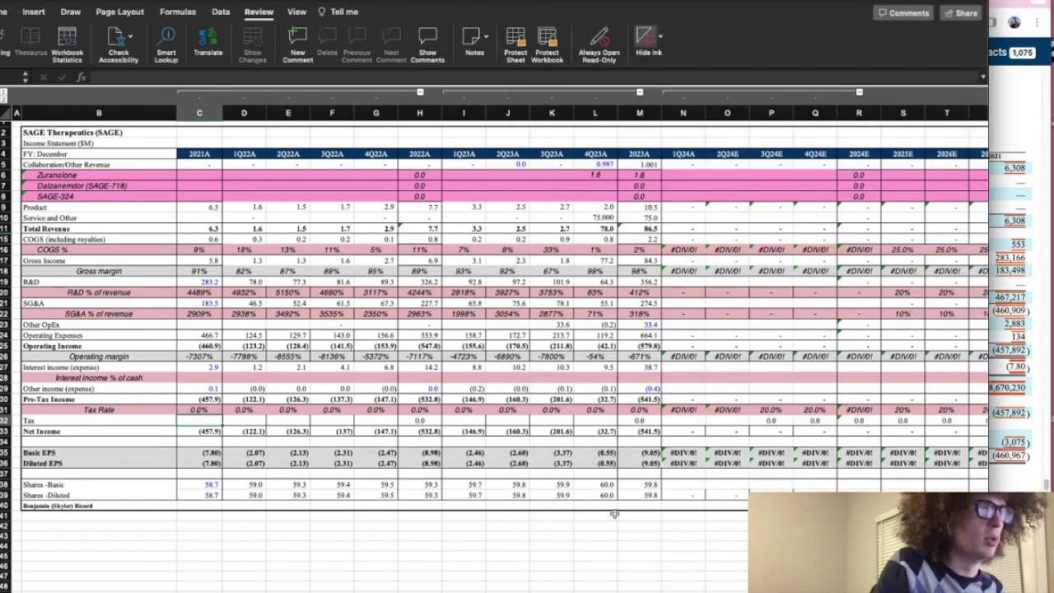
Step: Inspect the Basic EPS row and the 2021A Operating Expenses formula on the Income sheet, checking them against the 10-K's net loss per share
left_click(641, 455)
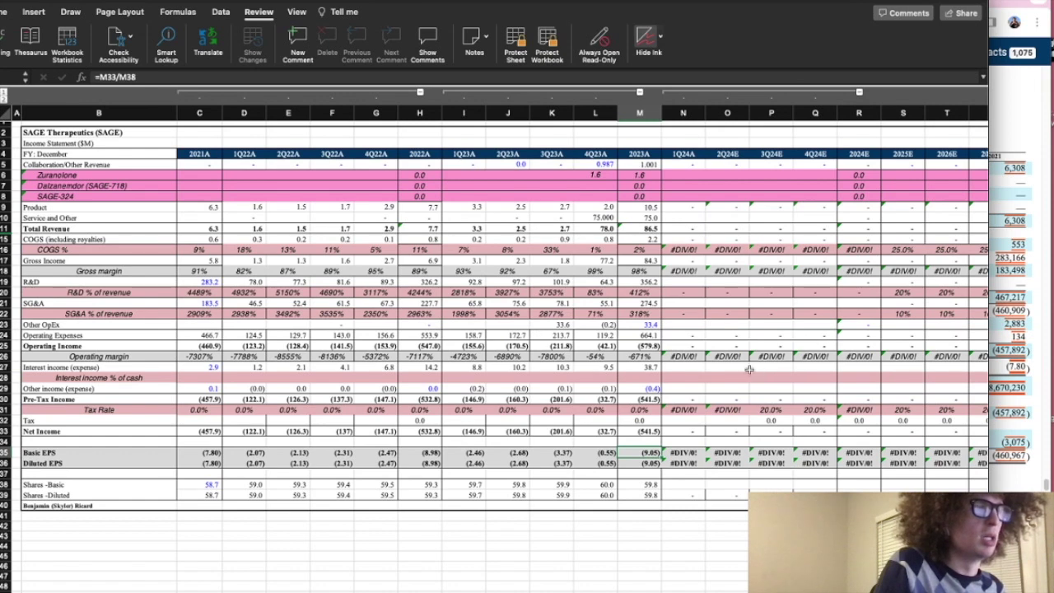
left_click_drag(650, 454, 99, 454)
left_click(199, 335)
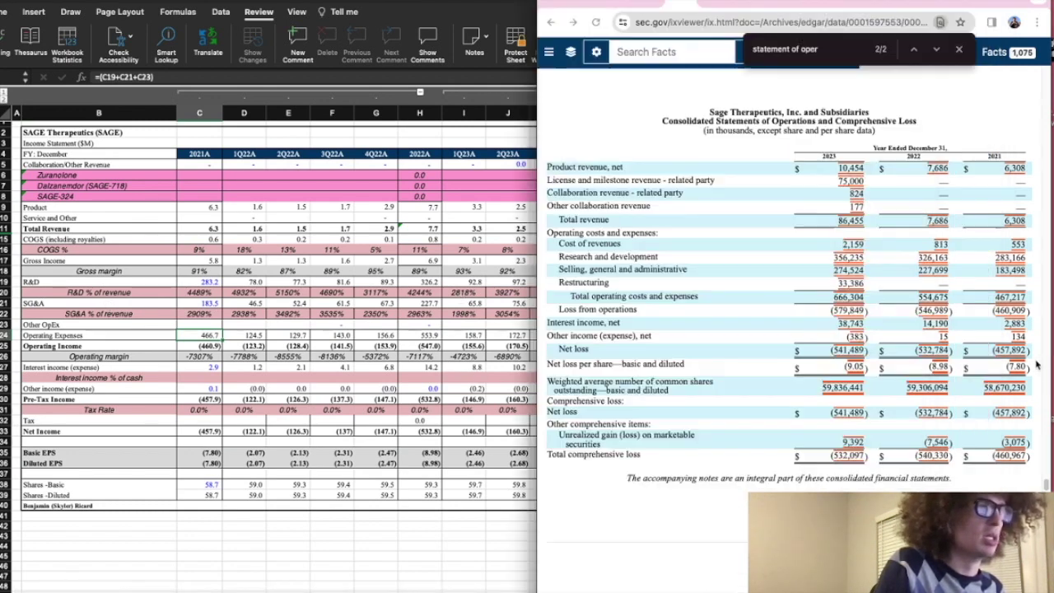
left_click(1041, 365)
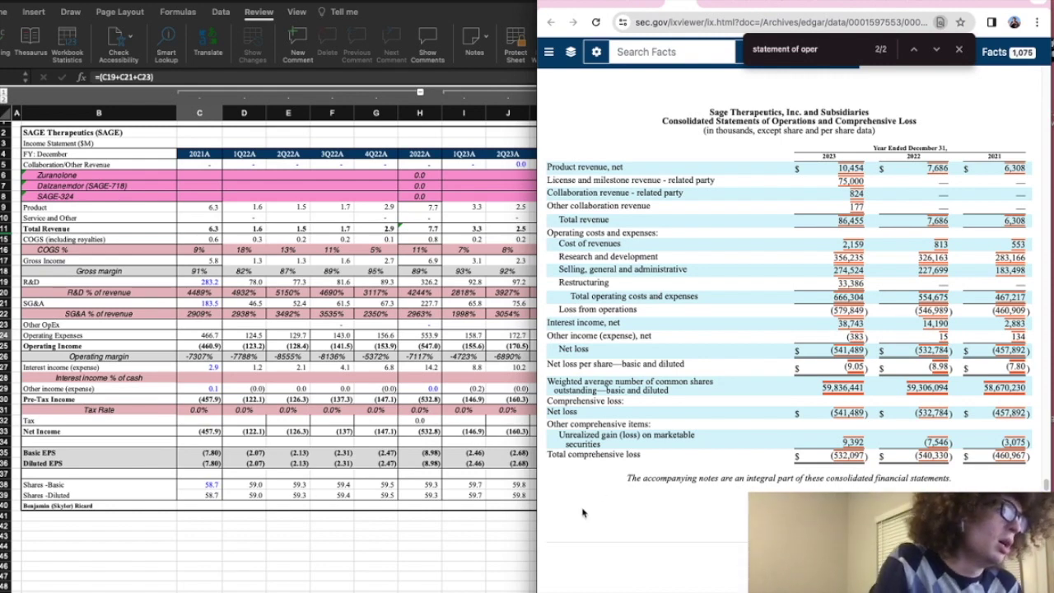
left_click(247, 442)
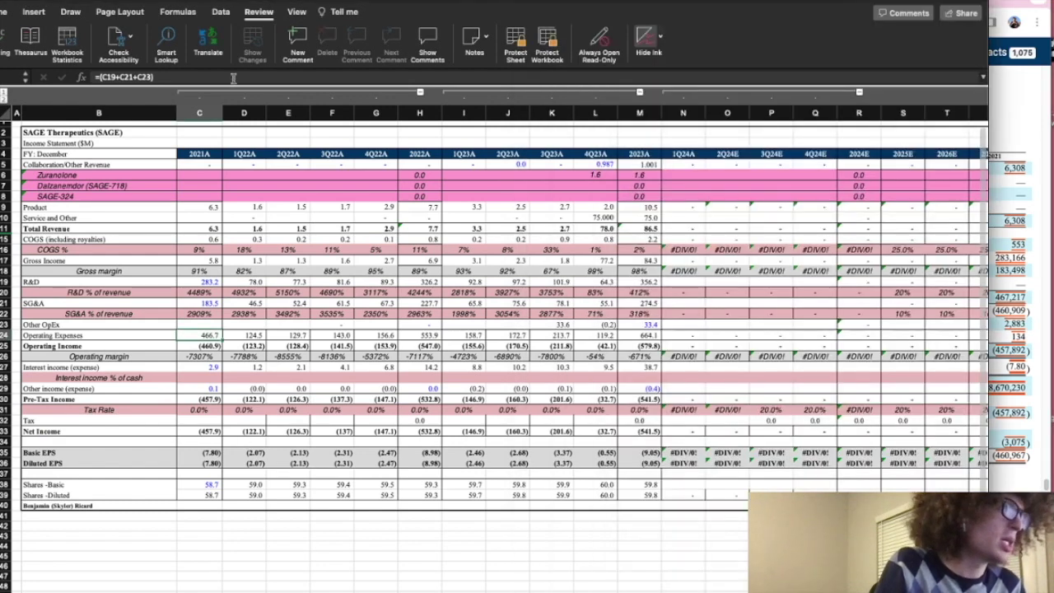
left_click(1017, 246)
left_click(328, 217)
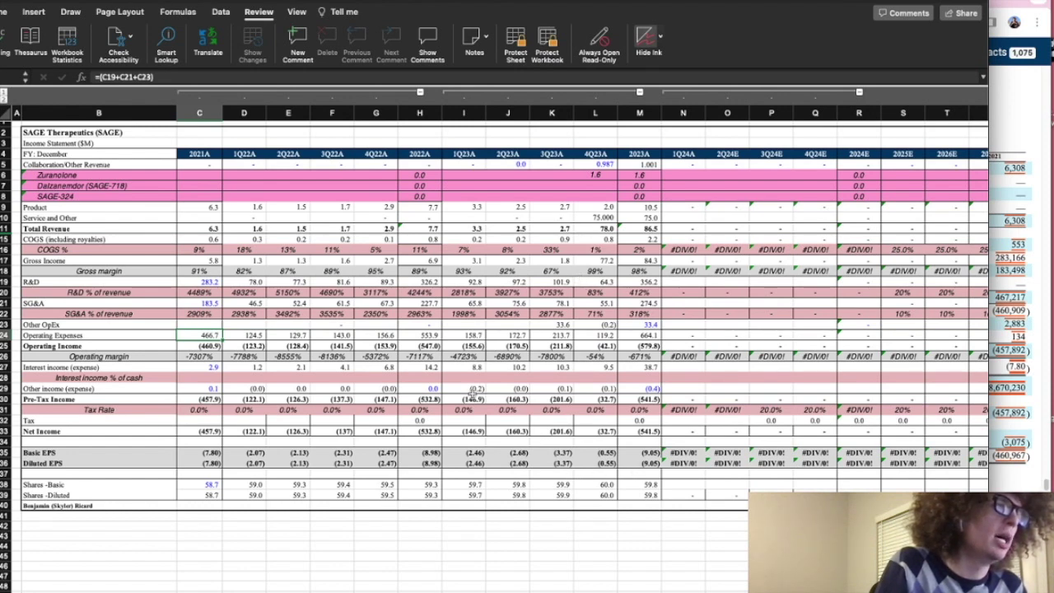
Step: Open the DCF valuation sheet and inspect the formula behind the fully diluted shares outstanding
left_click(173, 591)
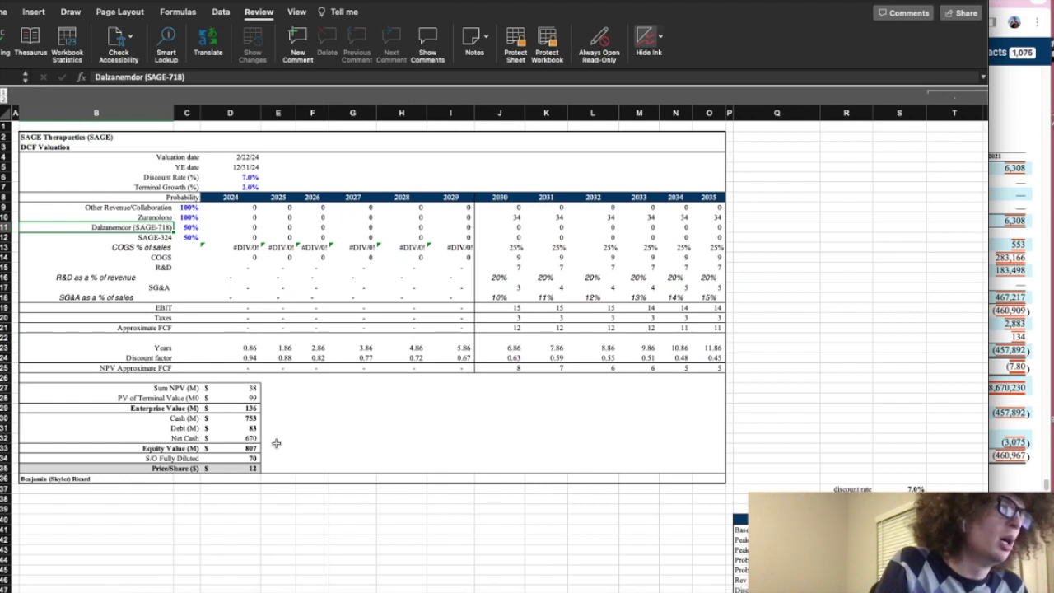
left_click(242, 461)
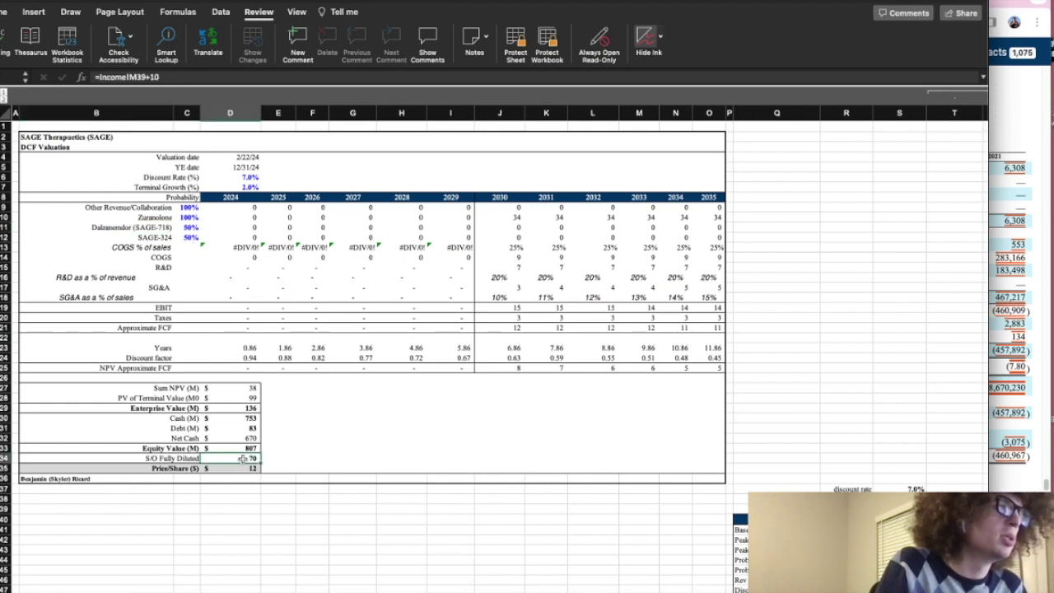
scroll(243, 458, "down", 1)
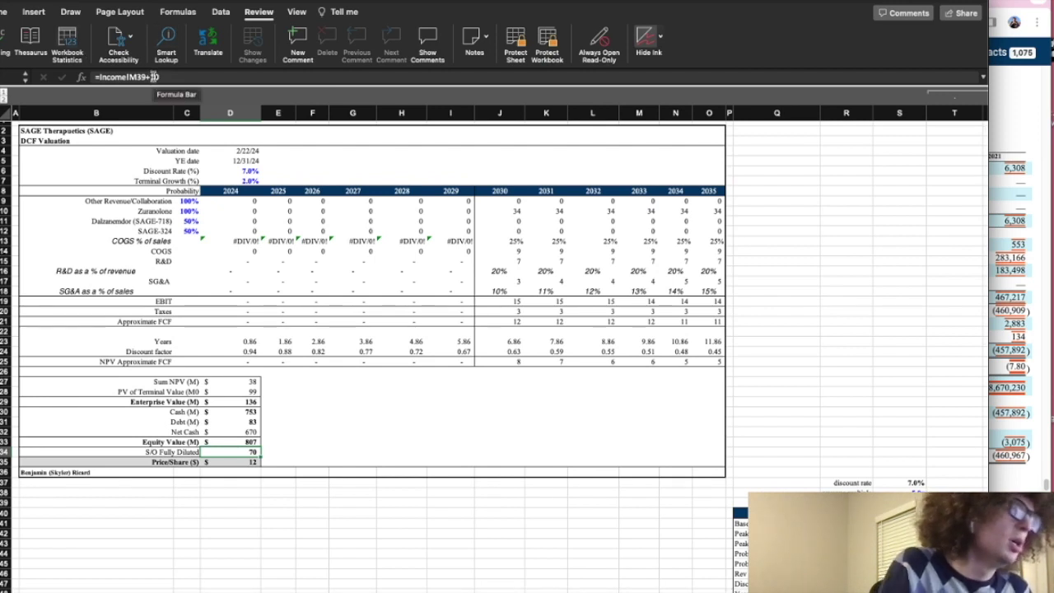
Step: Look for share count details in the 10-K's stockholders' equity statement, and return to the model's Income sheet
left_click(1014, 370)
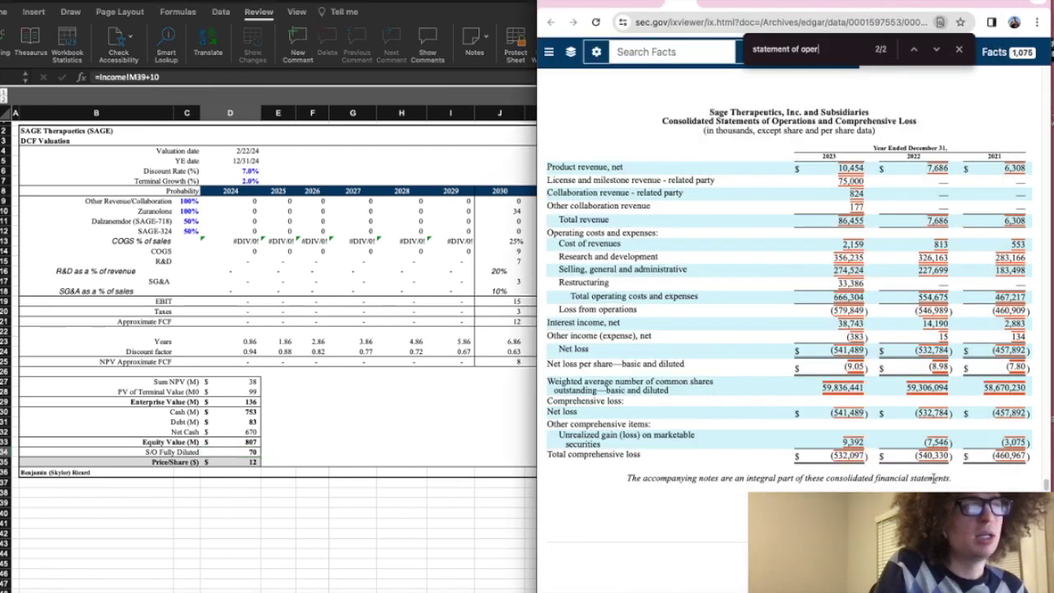
scroll(987, 370, "down", 5)
scroll(988, 370, "down", 3)
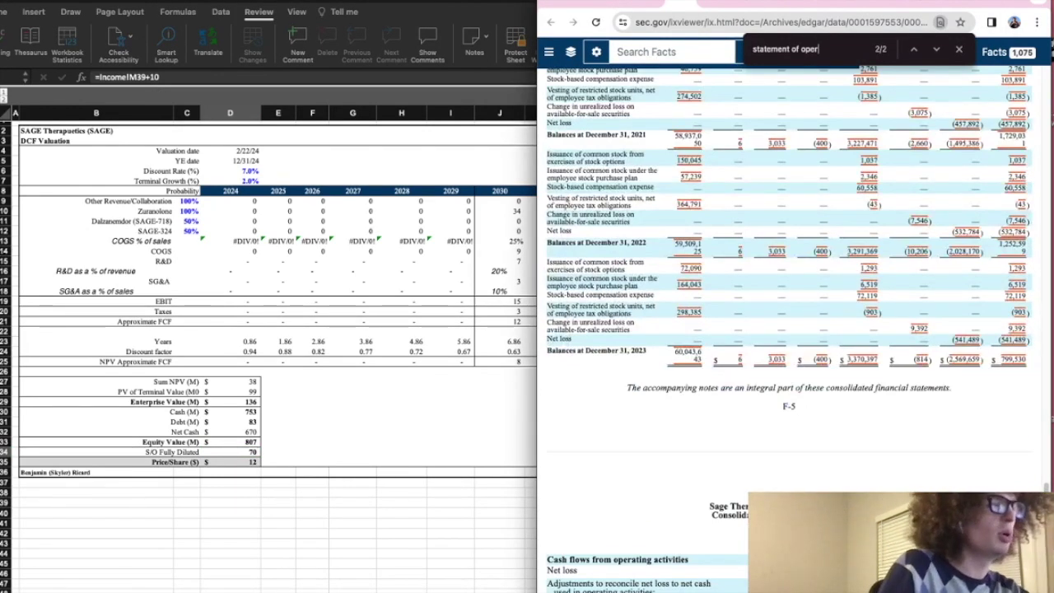
left_click(124, 591)
left_click(125, 591)
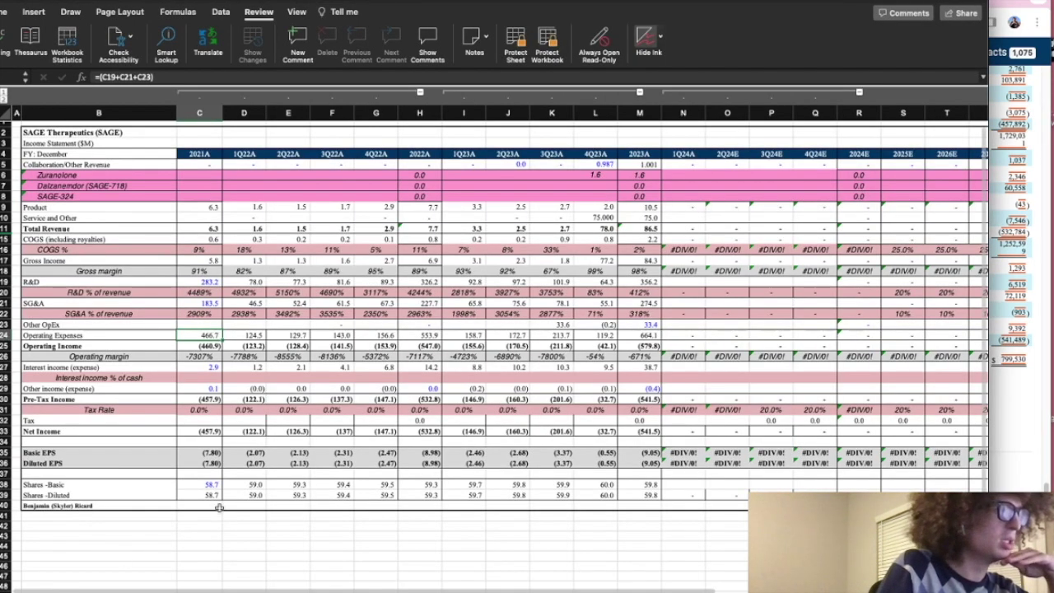
Step: Search the 10-K for "dilutive" and find the potential dilutive securities table in the Net Loss Per Share note
left_click(1032, 417)
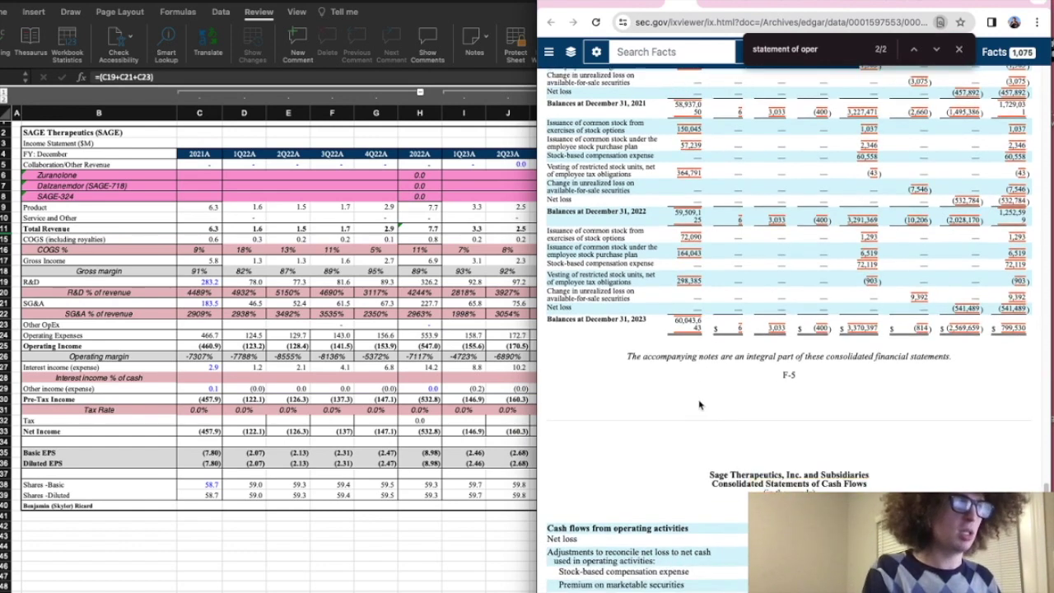
scroll(716, 380, "down", 2)
triple_click(821, 38)
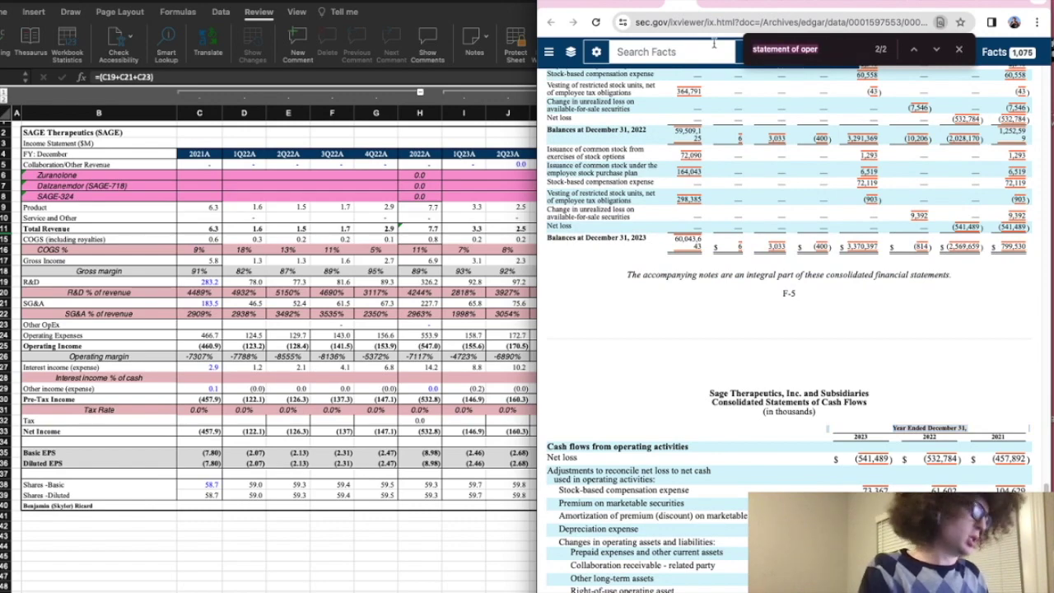
type("dilutativ")
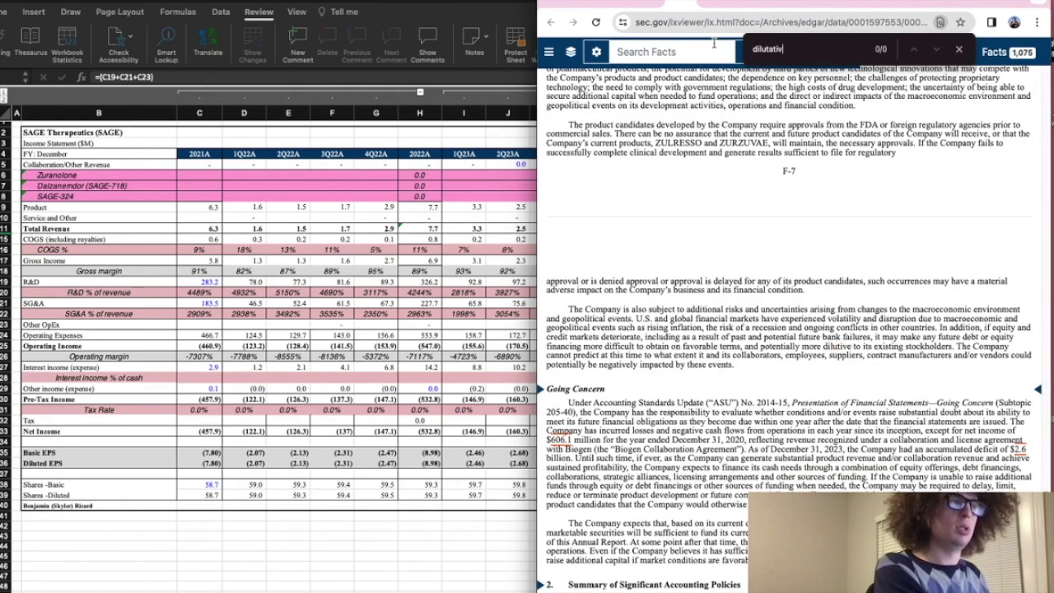
key("BackSpace")
type("ive")
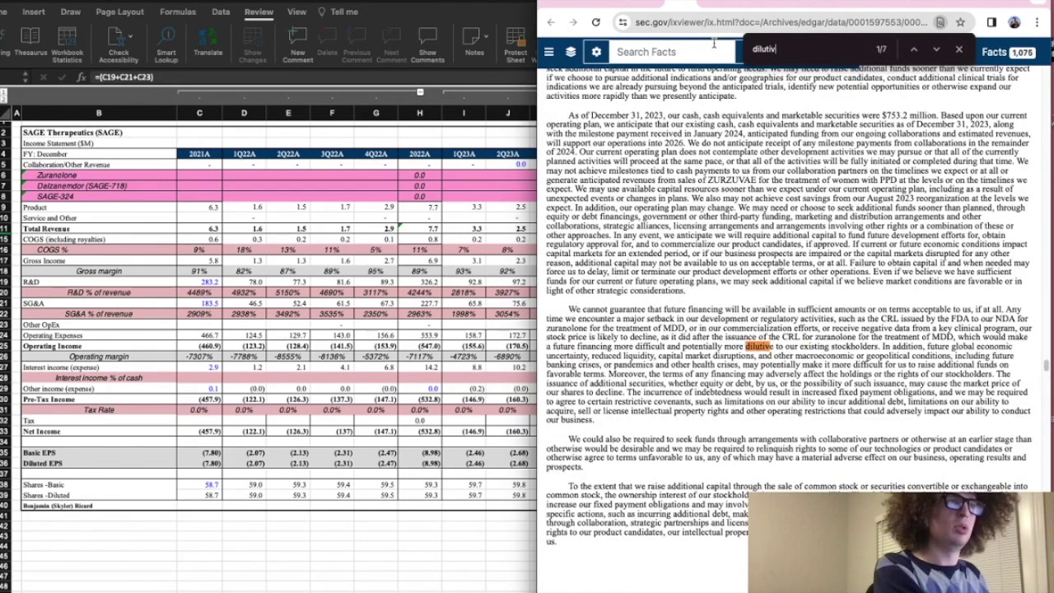
key("Return")
key("Return")
key("Return")
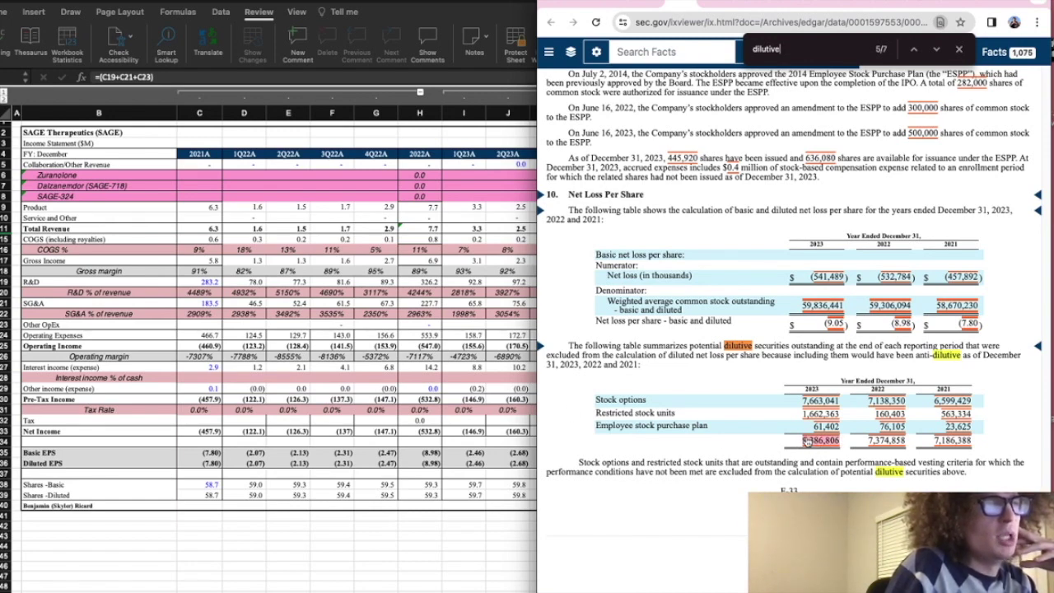
left_click(731, 339)
left_click(709, 364)
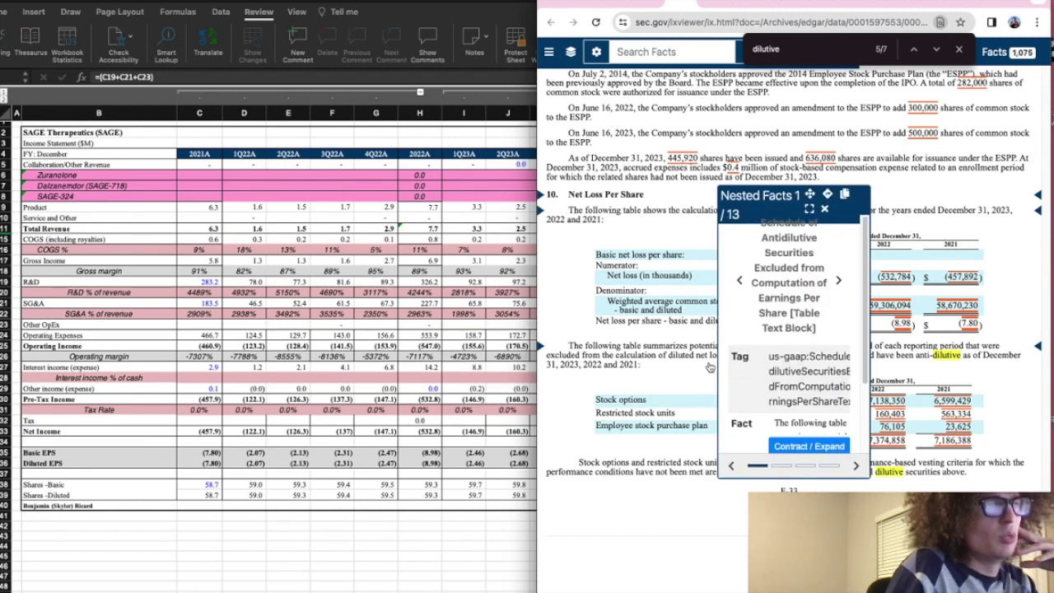
left_click(825, 209)
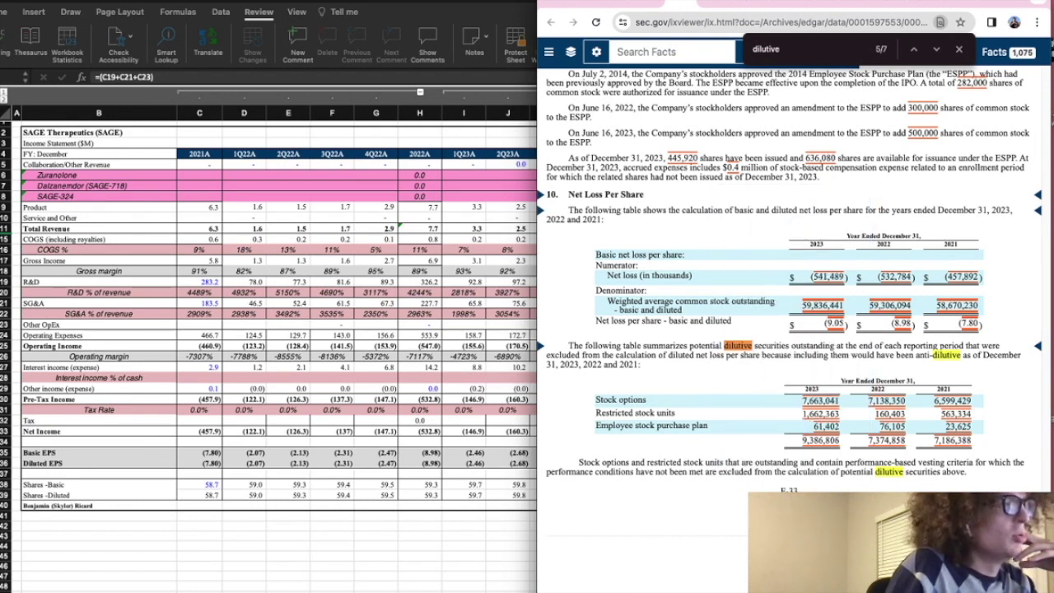
Step: Inspect the Shares-Diluted formula for 1Q22A and highlight the Basic and Diluted EPS values from 1Q22A to 2023A on the Income sheet
left_click(272, 527)
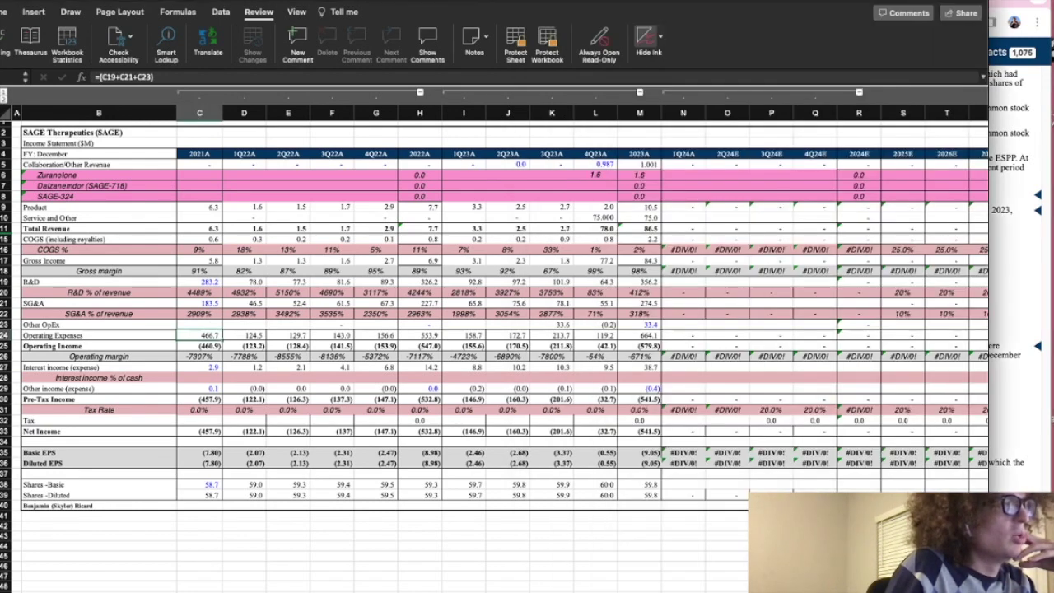
left_click(135, 495)
left_click(236, 493)
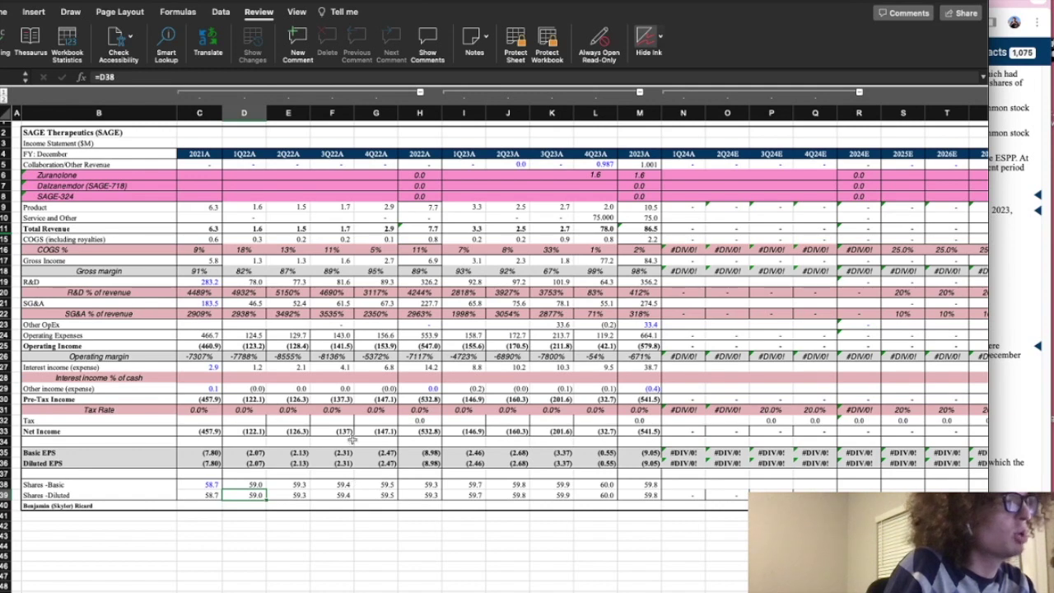
left_click_drag(240, 452, 626, 465)
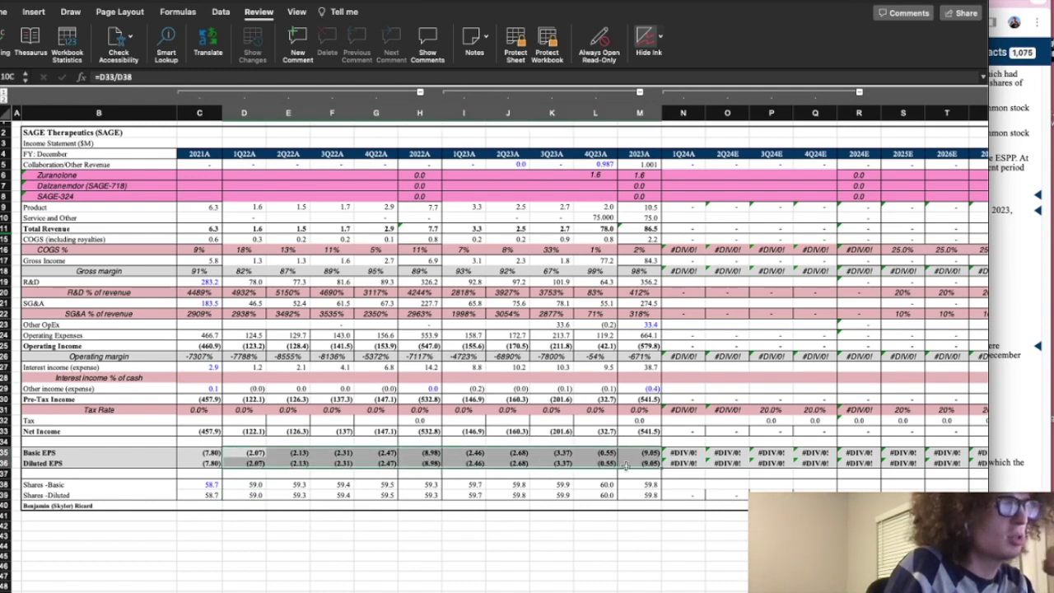
left_click(238, 494)
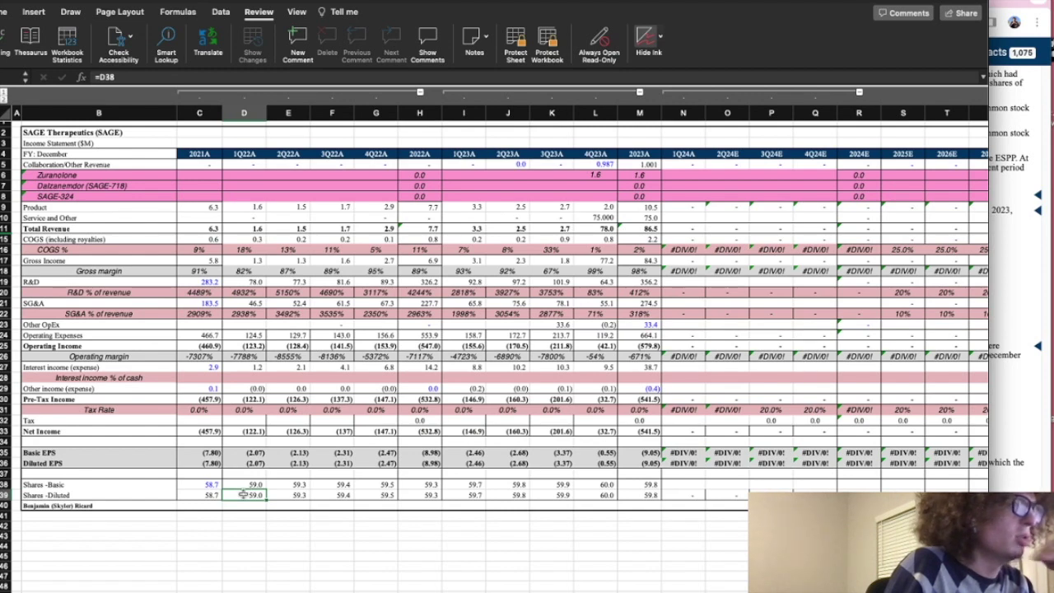
Step: Compare the 10-K's total of potential dilutive securities for 2023 with the DCF sheet's fully diluted share formula
left_click(1003, 440)
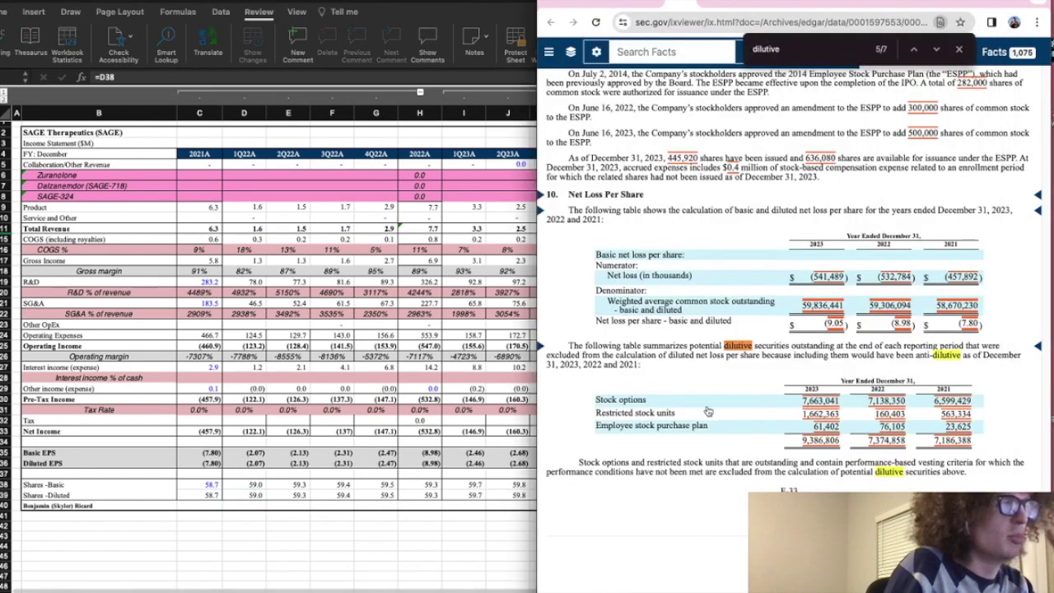
left_click(420, 411)
left_click(163, 590)
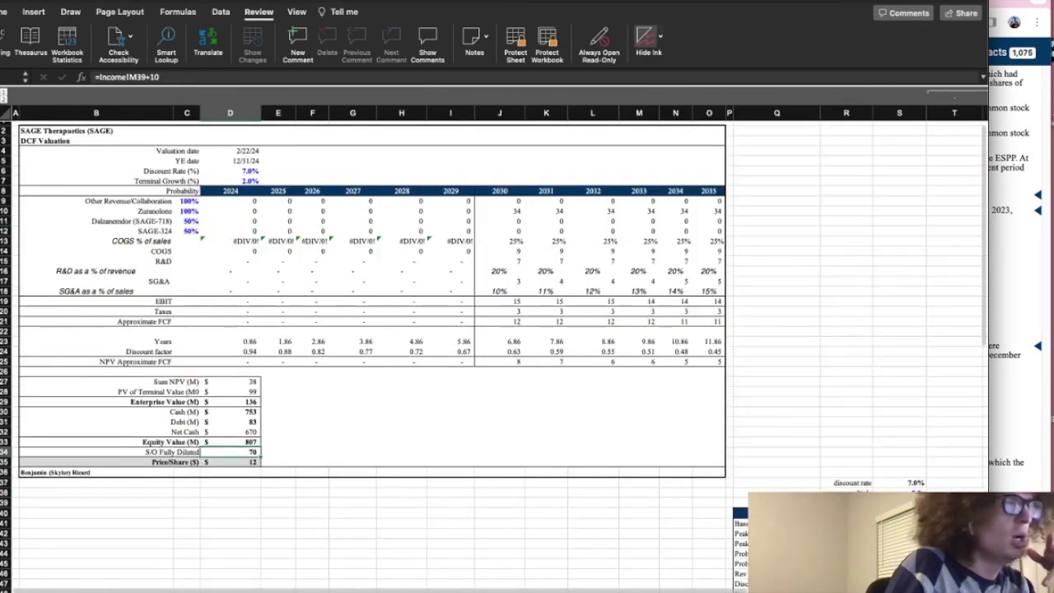
key("super+Tab")
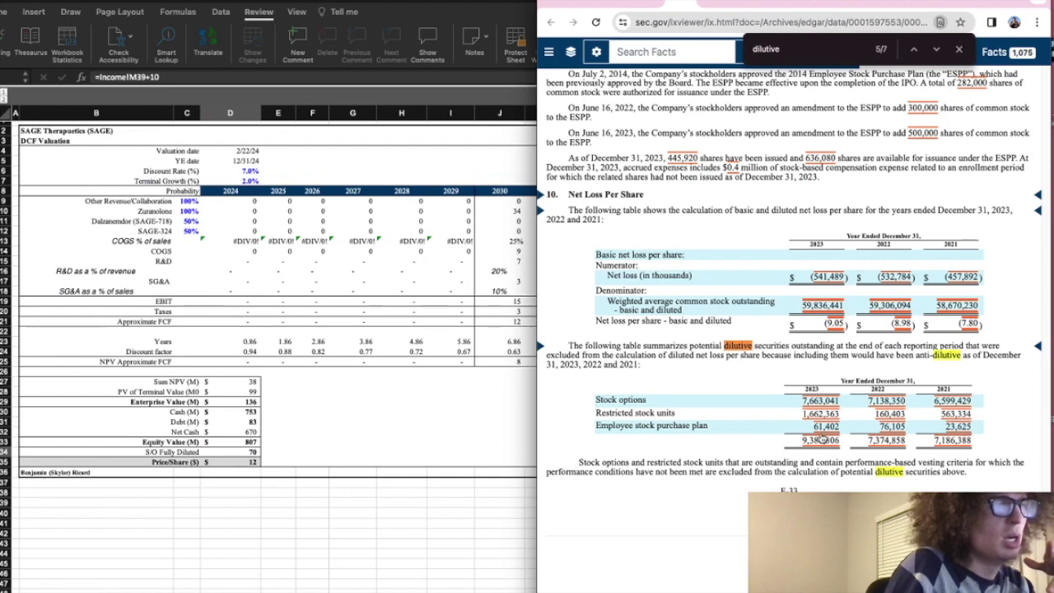
key("super+Tab")
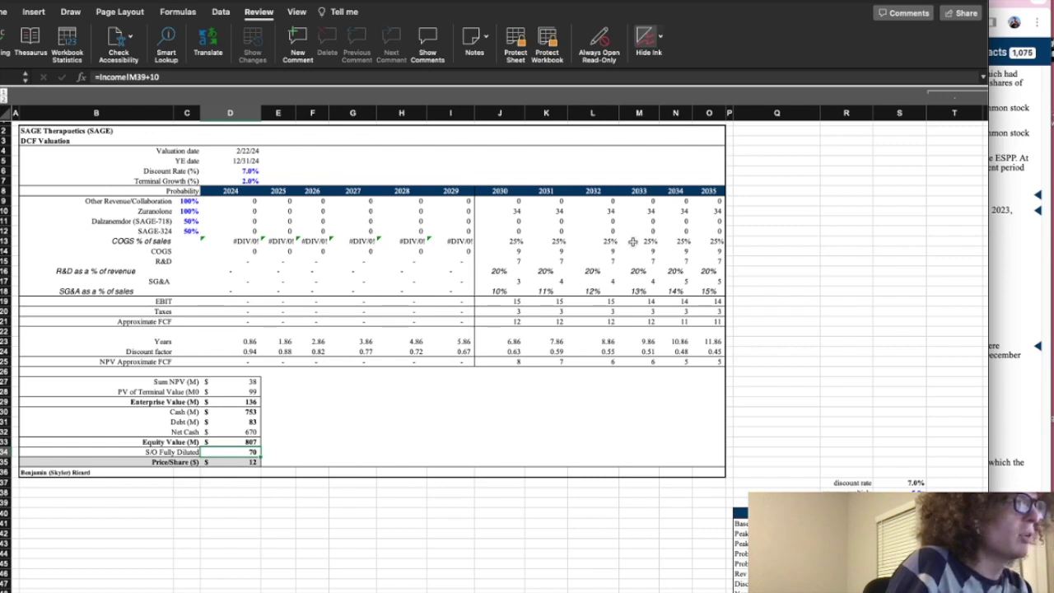
Step: Look over the per-drug valuation table below the DCF, and open the SAGE Revenue Model sheet with its row labels fully in view
scroll(582, 461, "down", 3)
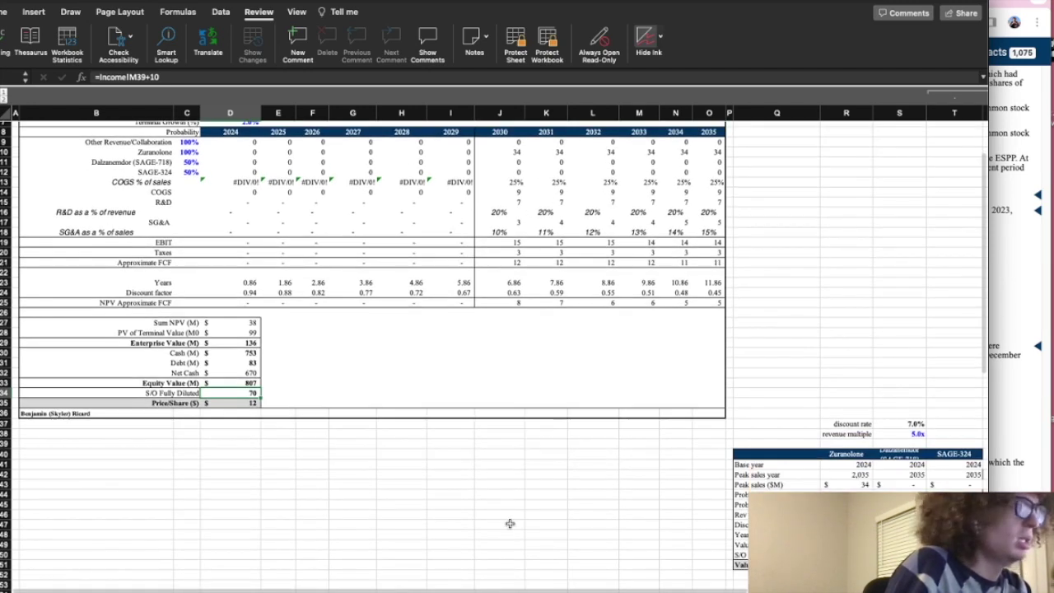
left_click(279, 590)
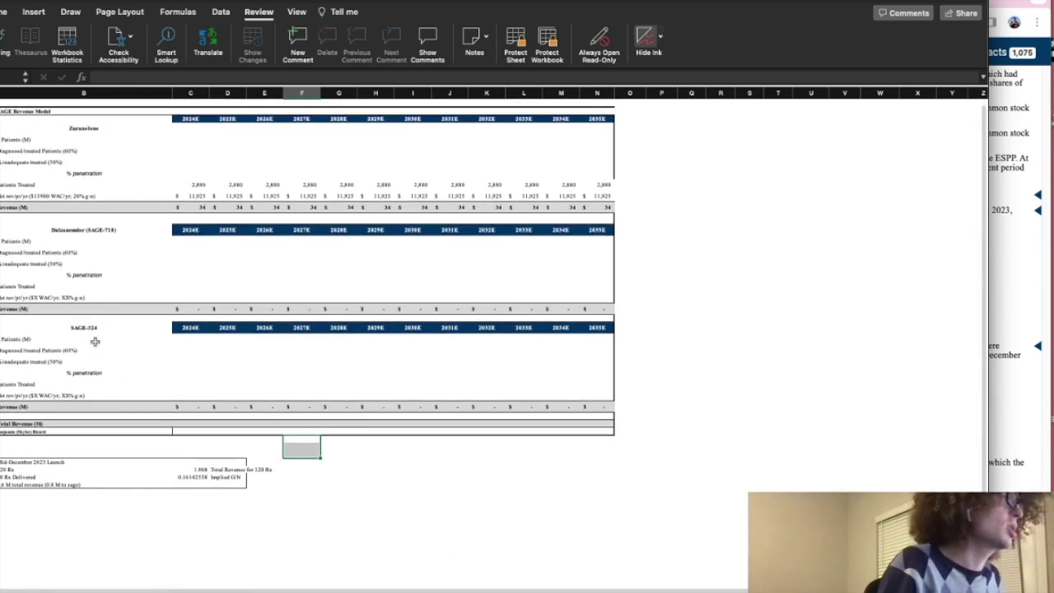
left_click_drag(254, 3, 288, 2)
scroll(182, 301, "down", 1)
scroll(183, 301, "up", 1)
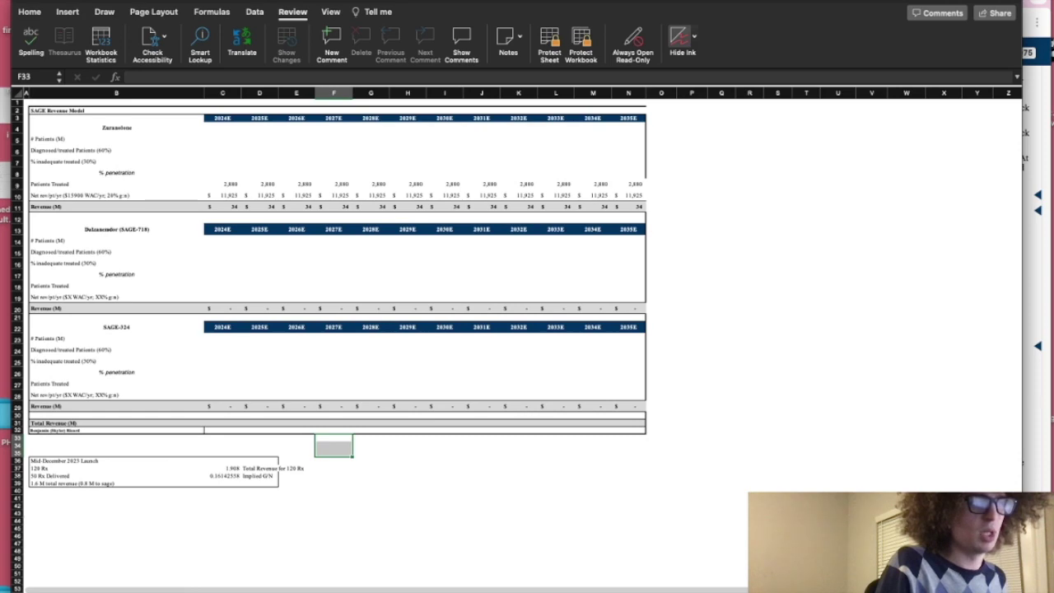
Step: Review the Zuranolone forecast's row labels, from number of patients and diagnosed/treated patients through % inadequate treated and % penetration
scroll(527, 345, "up", 5)
scroll(624, 402, "down", 2)
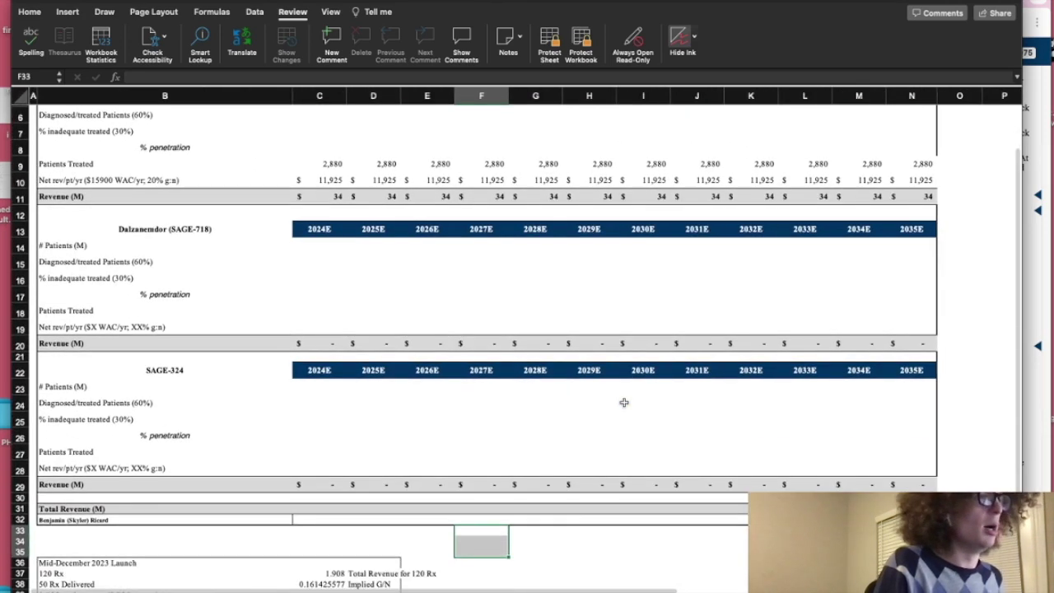
scroll(624, 403, "up", 3)
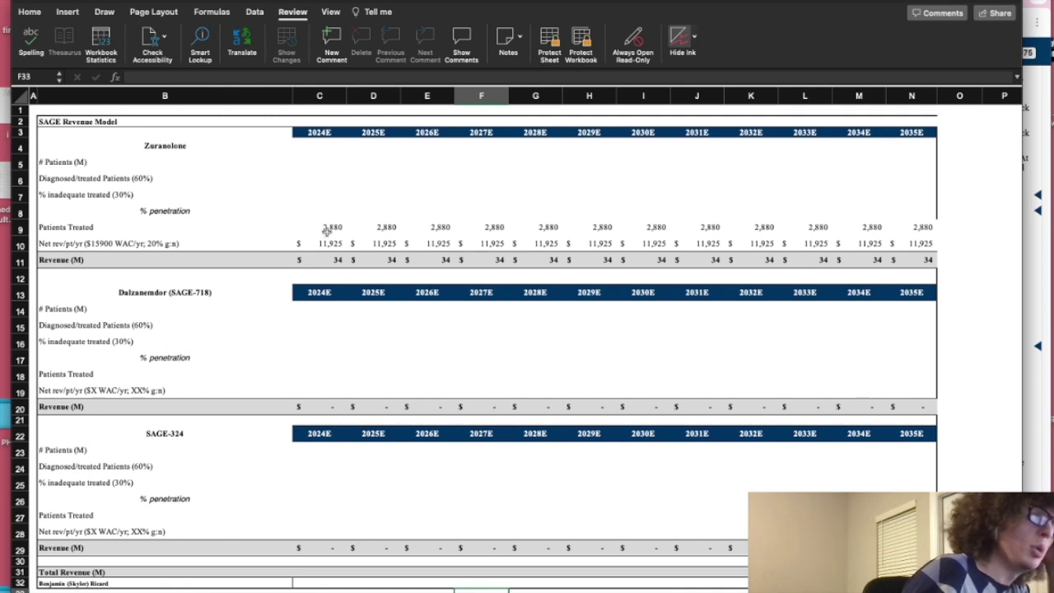
left_click(244, 167)
left_click(232, 177)
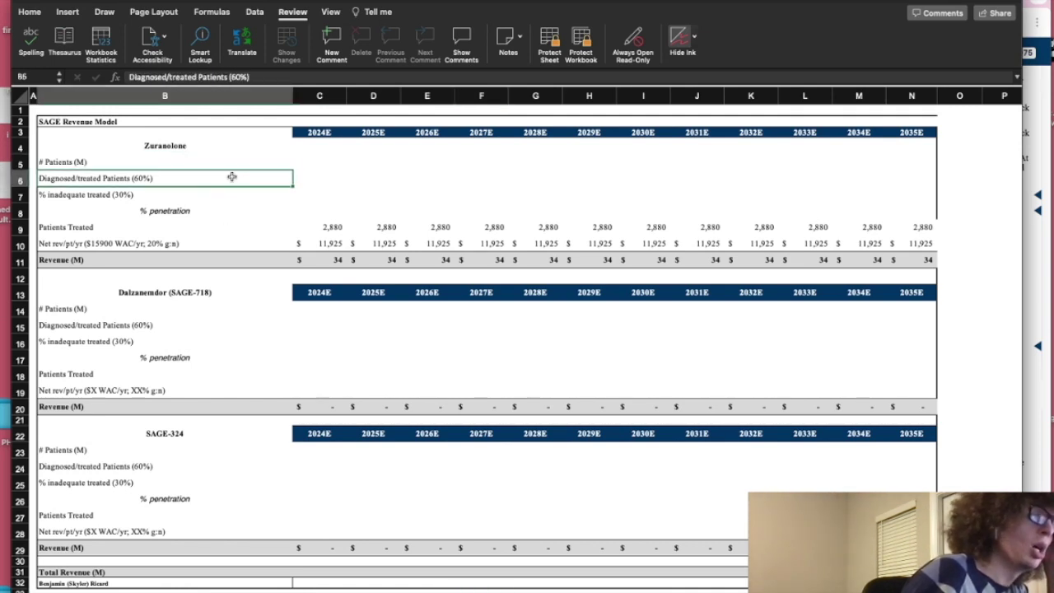
left_click(134, 200)
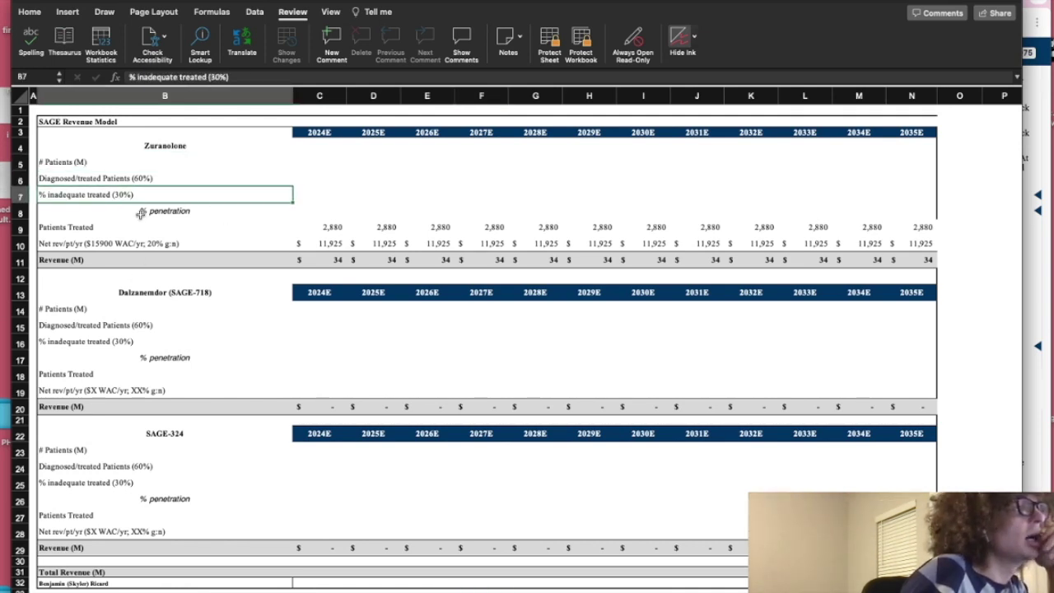
left_click(141, 212)
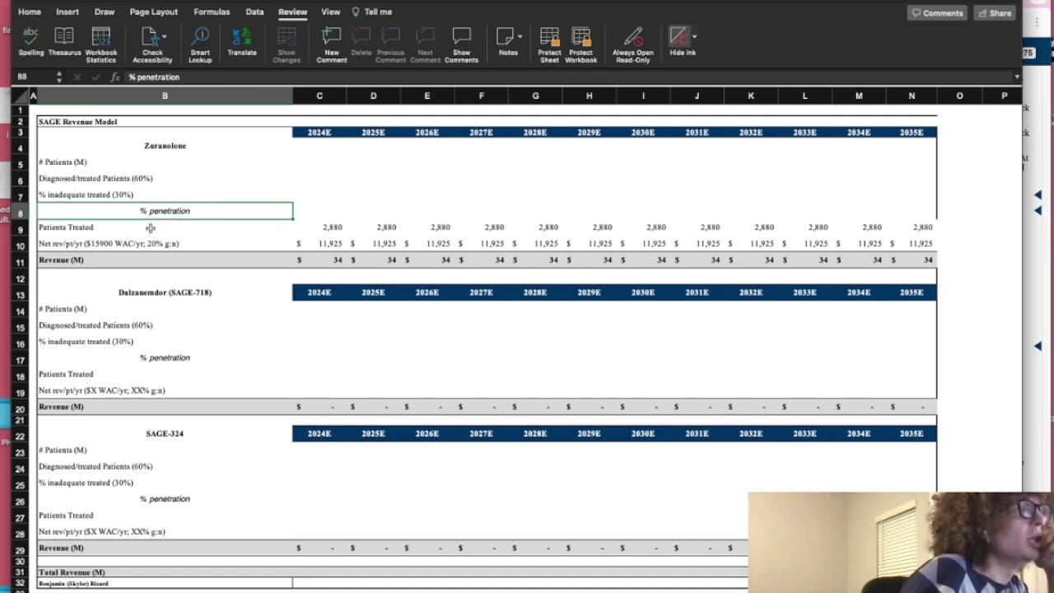
Step: Inspect Zuranolone's 2024E net revenue per patient and patients treated formulas, and check the 120 Rx entry in the Mid-December 2023 Launch notes
left_click(334, 241)
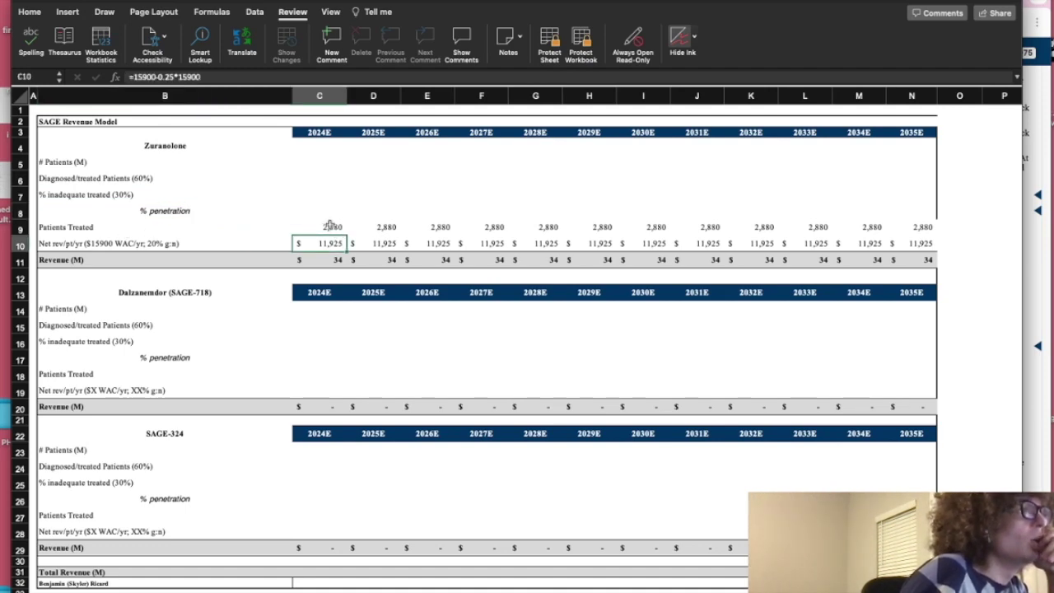
left_click(330, 228)
scroll(334, 240, "down", 5)
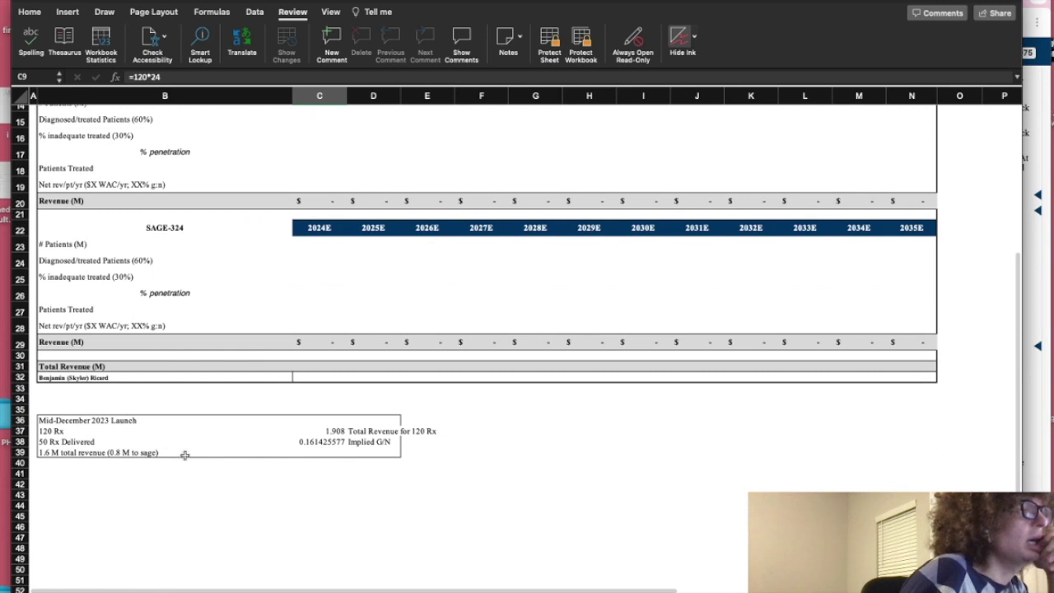
left_click(103, 431)
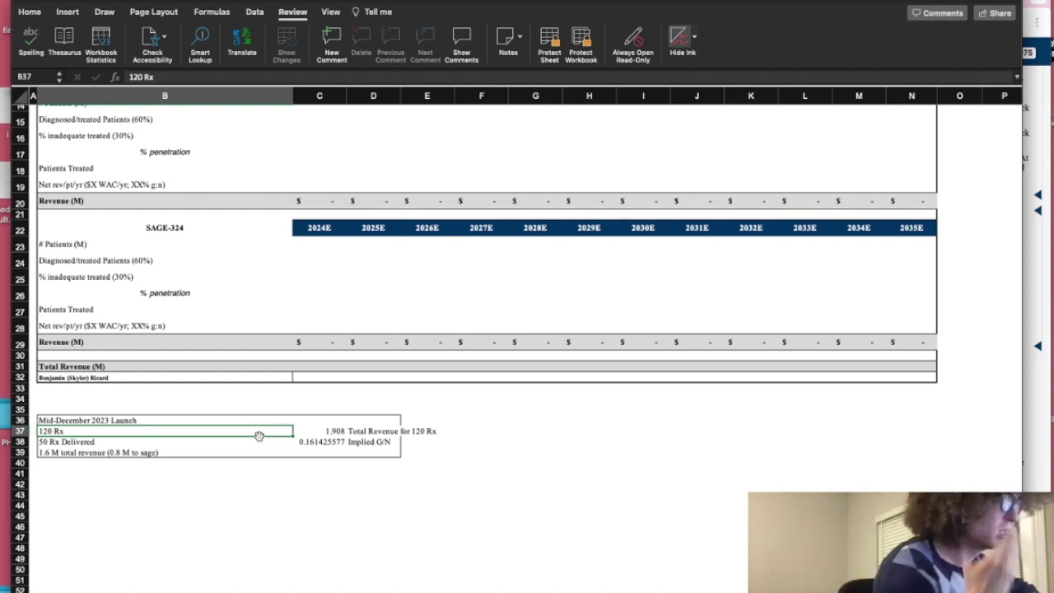
Step: Review how the 120 Rx total revenue formula relates to the launch notes and the Zuranolone WAC assumption
left_click(301, 430)
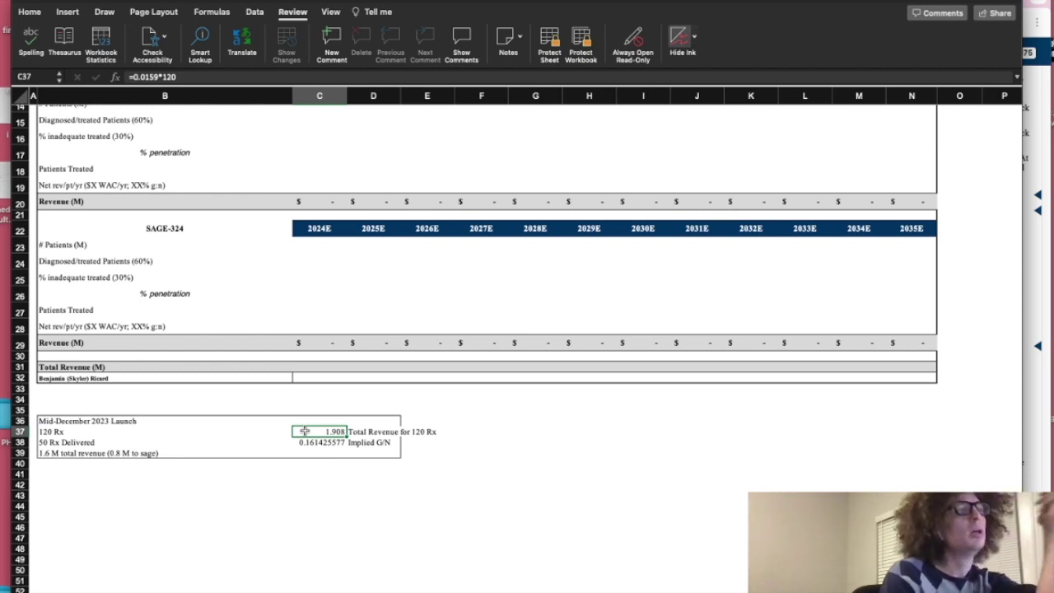
scroll(360, 370, "down", 1)
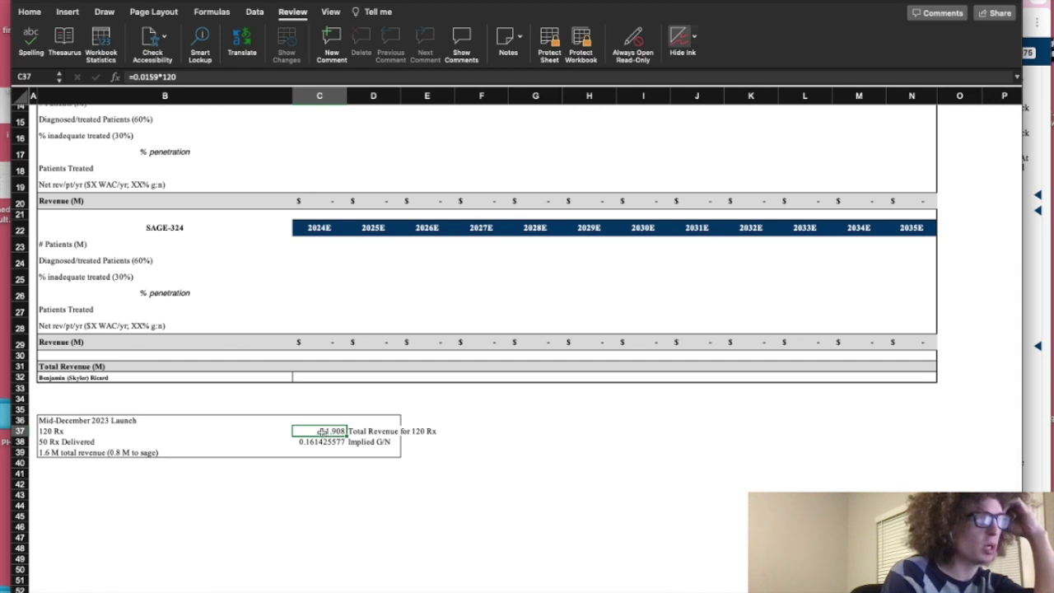
left_click(62, 454)
left_click(317, 431)
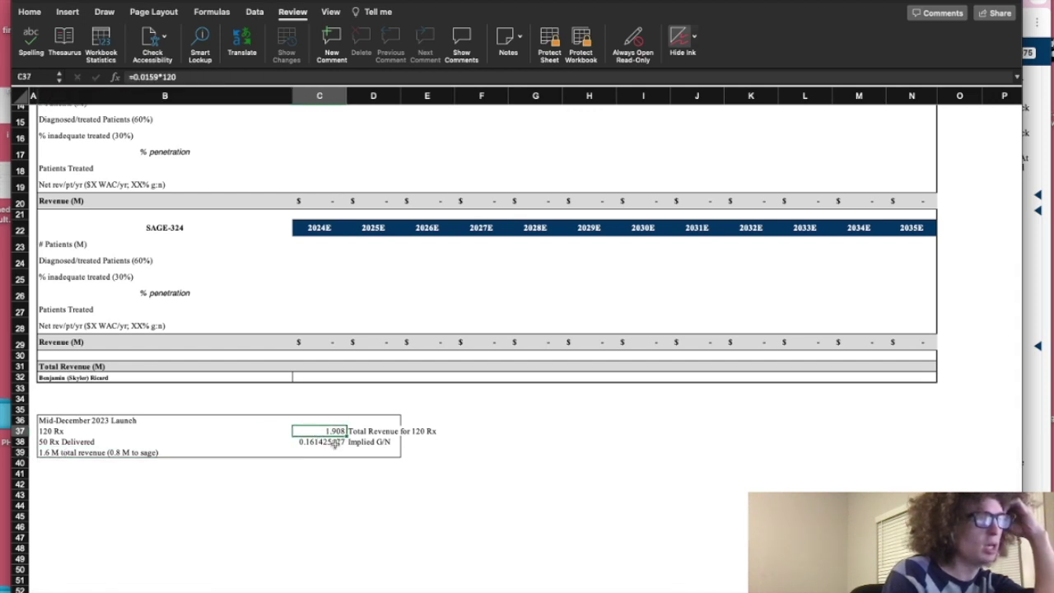
scroll(66, 458, "down", 1)
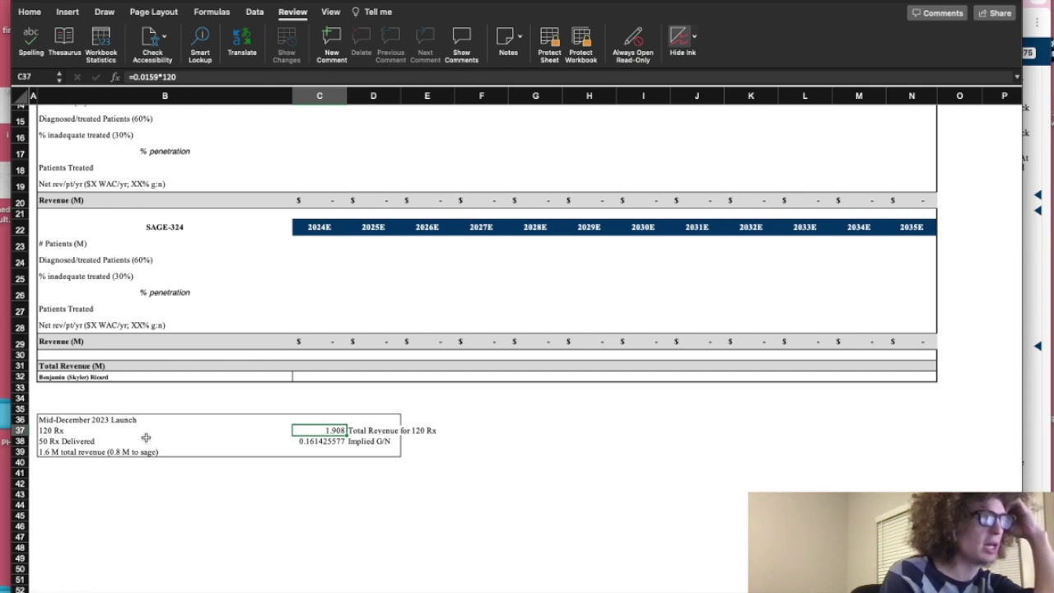
scroll(282, 419, "down", 2)
scroll(275, 383, "up", 5)
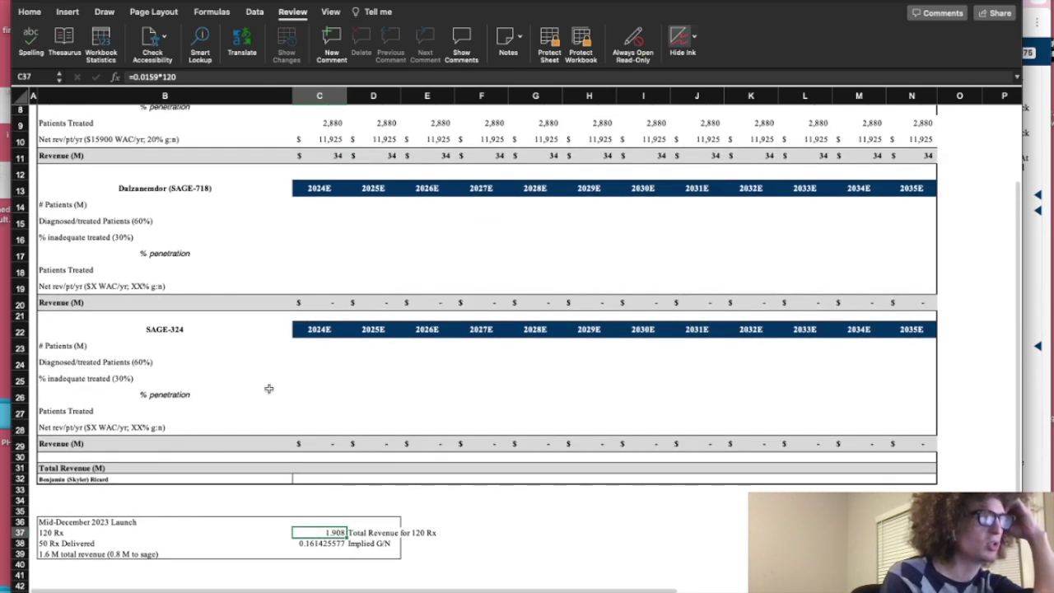
left_click(86, 141)
scroll(275, 426, "down", 2)
scroll(275, 423, "up", 2)
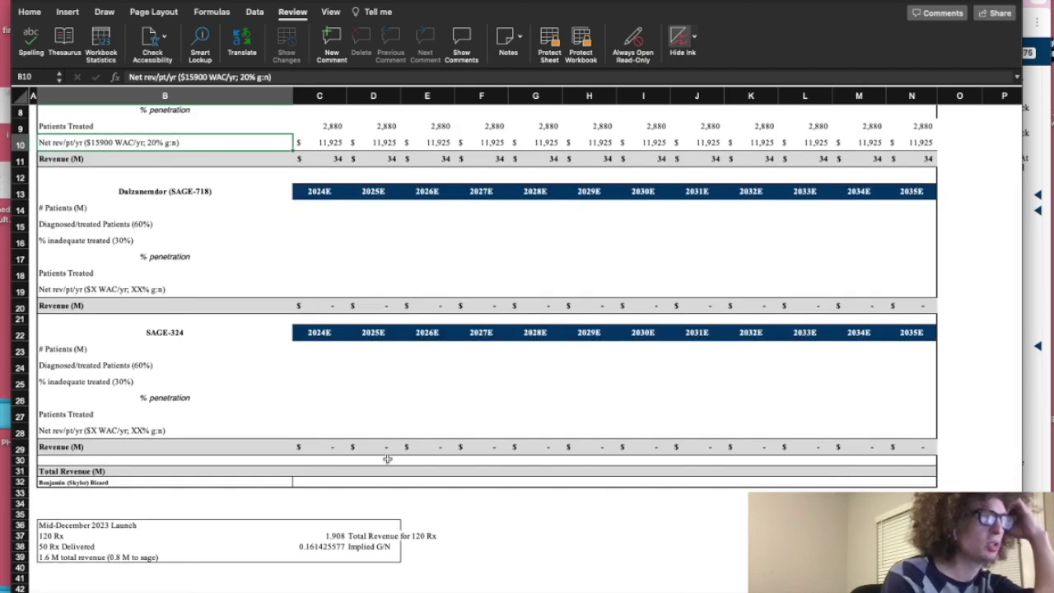
scroll(387, 459, "down", 2)
left_click(327, 510)
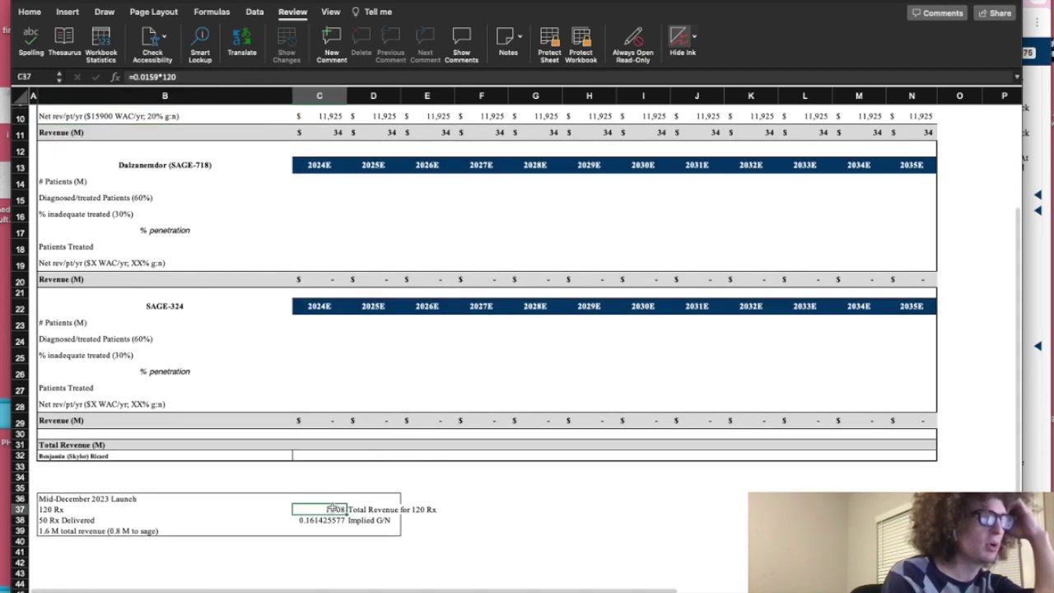
left_click(182, 75)
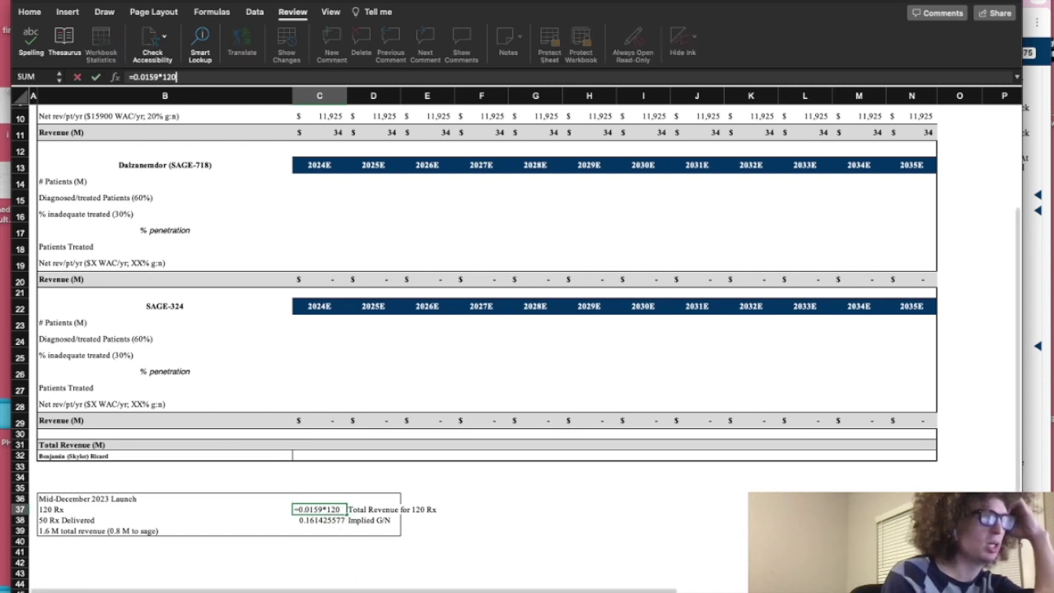
key("Return")
key("Up")
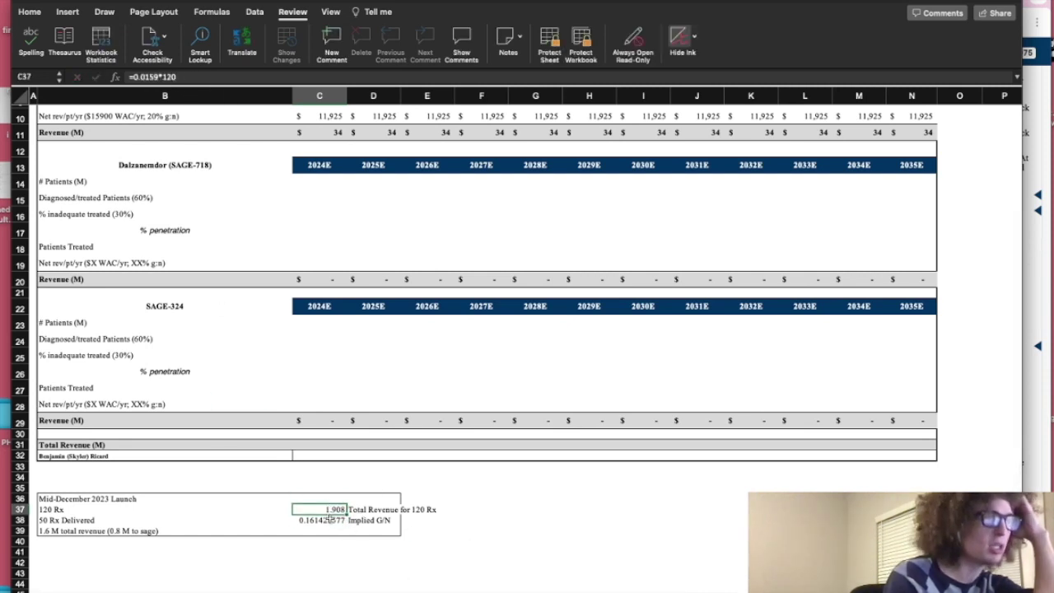
Step: Compare the implied G/N formula in the launch notes with the Zuranolone net revenue per patient assumption
left_click(329, 520)
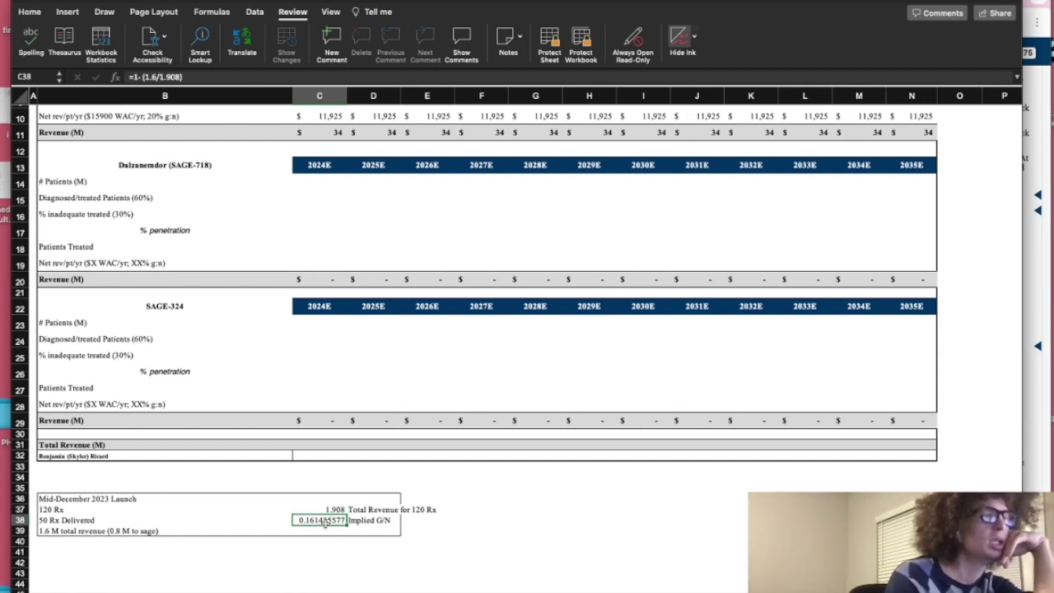
scroll(304, 296, "up", 1)
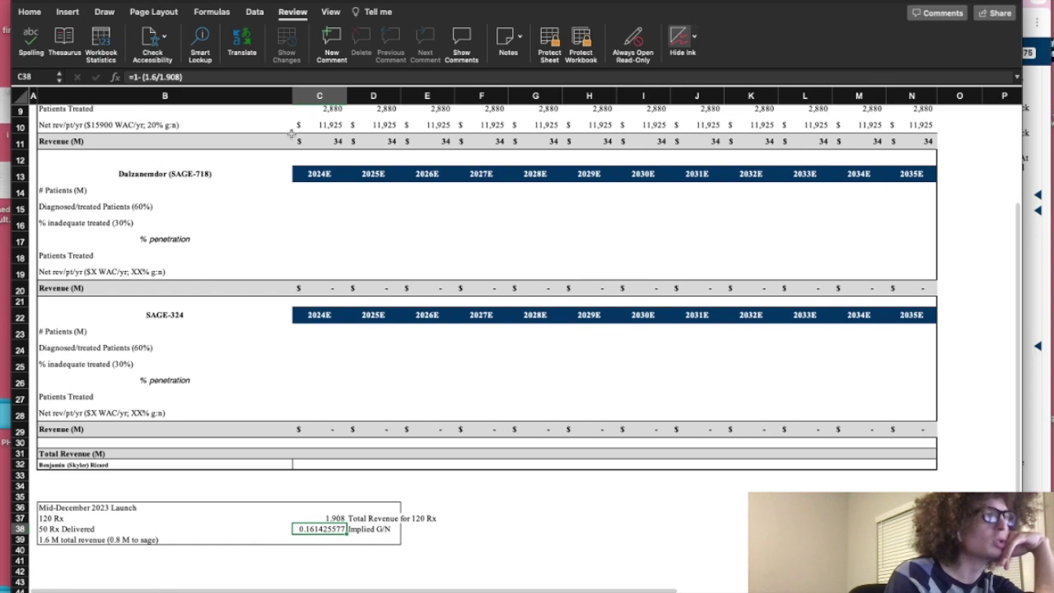
scroll(312, 141, "up", 1)
left_click(178, 150)
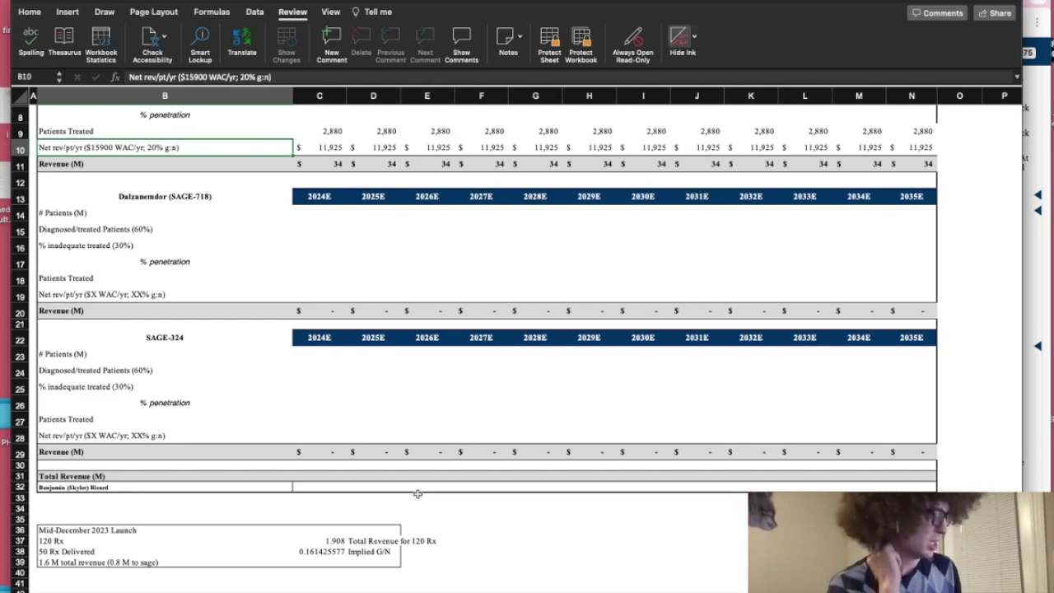
left_click(317, 551)
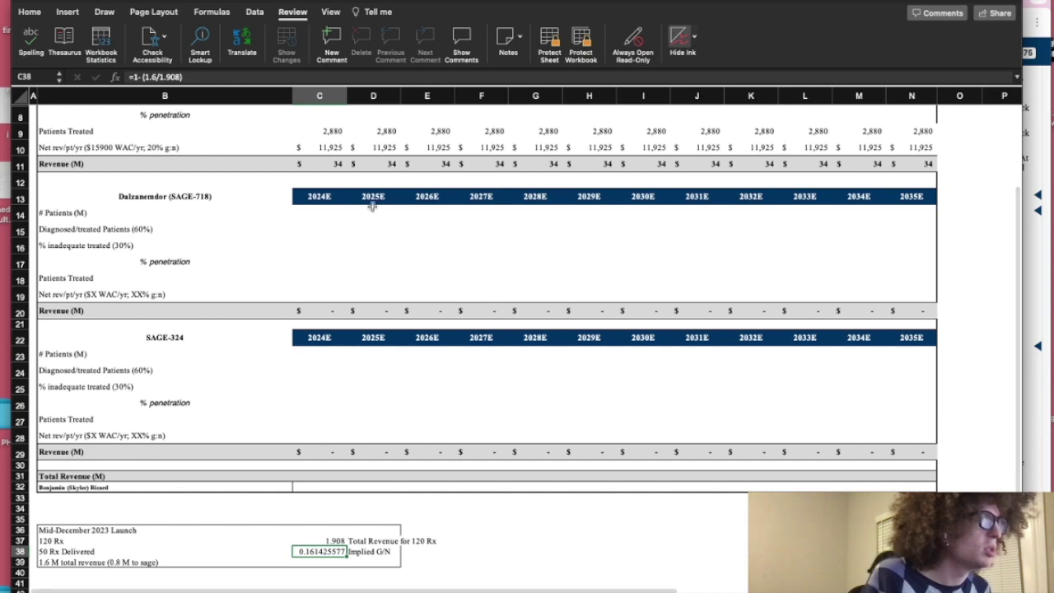
Step: Halve Zuranolone's 2024E net revenue per patient by changing the C10 formula to =(15900-0.25*15900)*.5
left_click(329, 148)
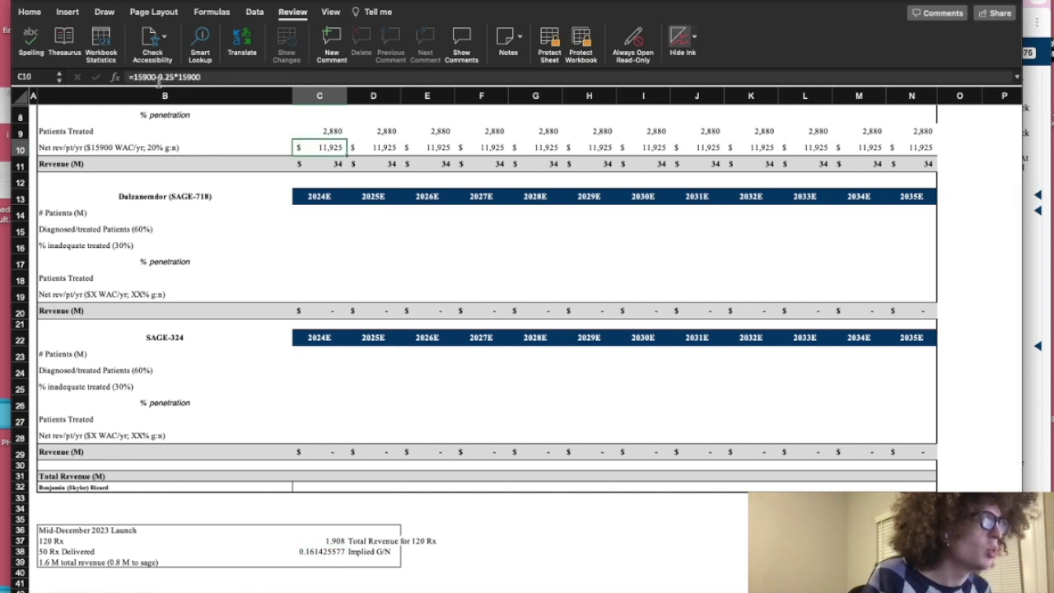
left_click(137, 76)
type("(")
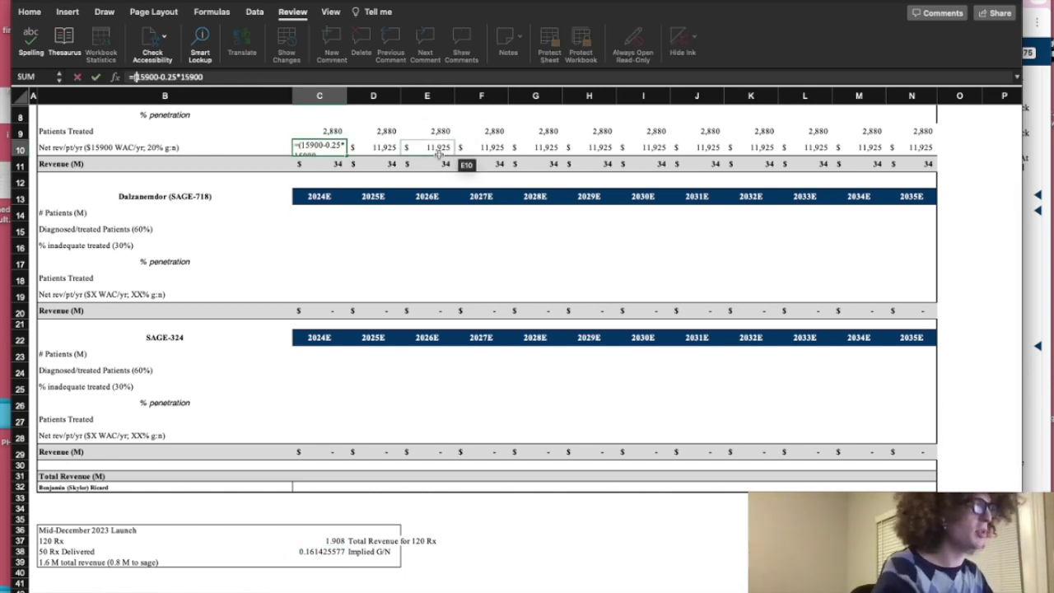
left_click(222, 77)
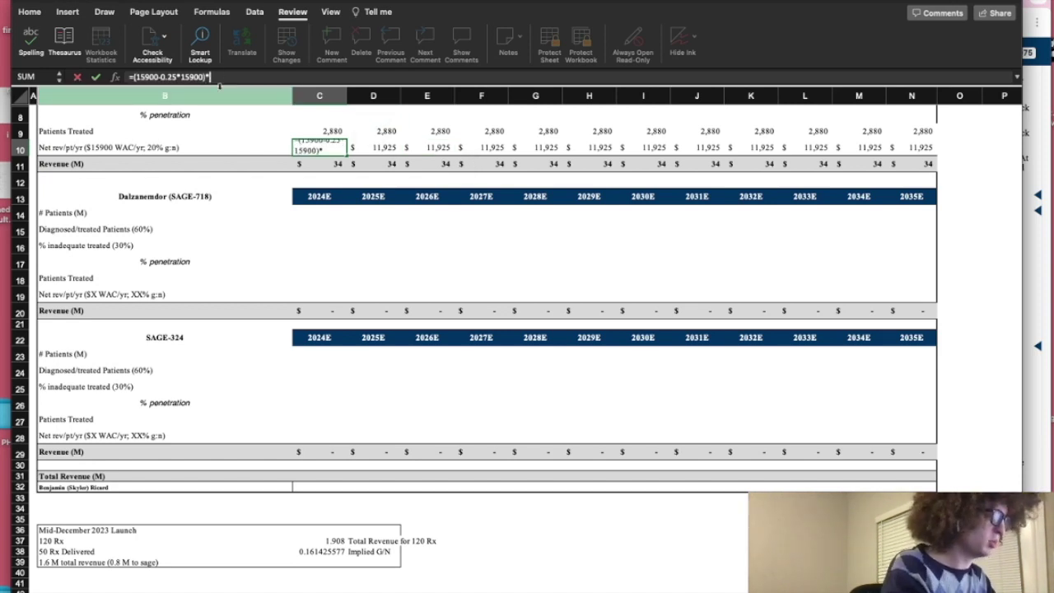
type(")*.5")
key("Return")
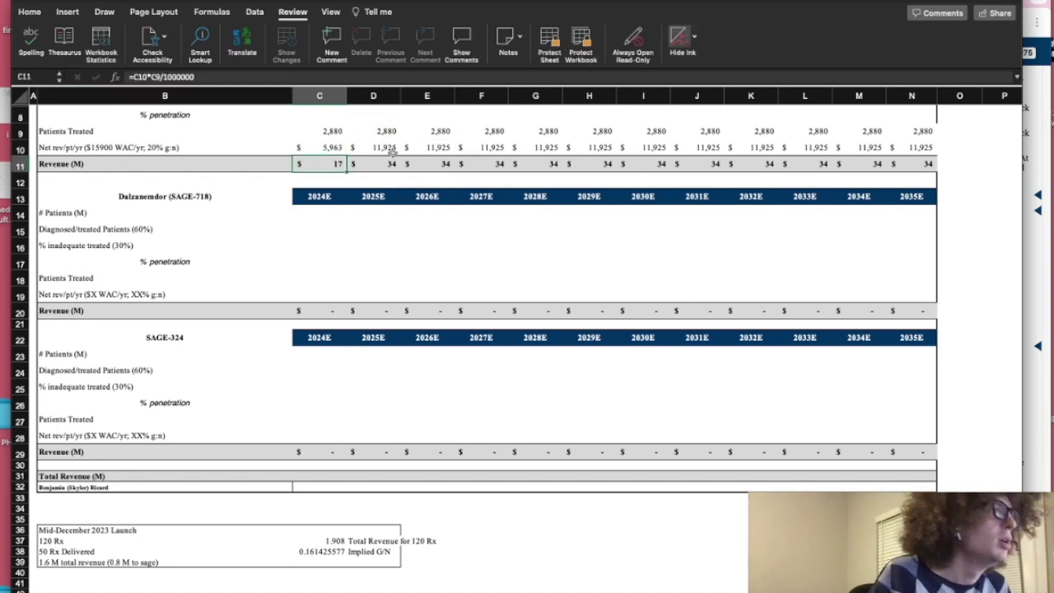
Step: Fill the 2024E net revenue per patient formula across Zuranolone's row through 2035E
left_click(341, 148)
left_click_drag(345, 155, 836, 160)
left_click(165, 163)
Step: Extend the Zuranolone net revenue label to read "Net rev/pt/yr ($15900 WAC/yr; 20% g:n, 50% to BIOGEN)"
left_click(185, 147)
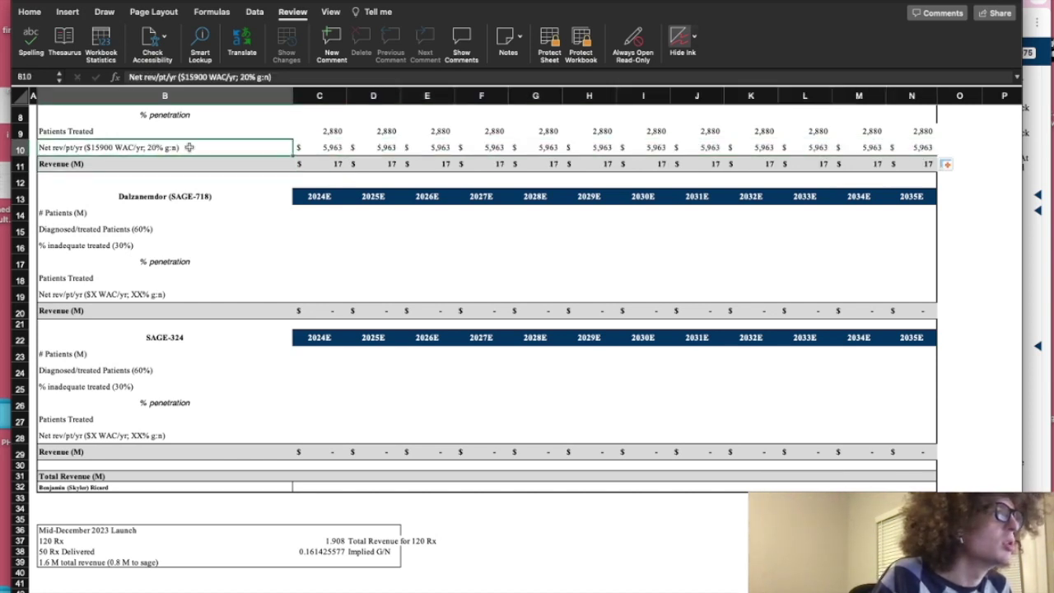
left_click(271, 77)
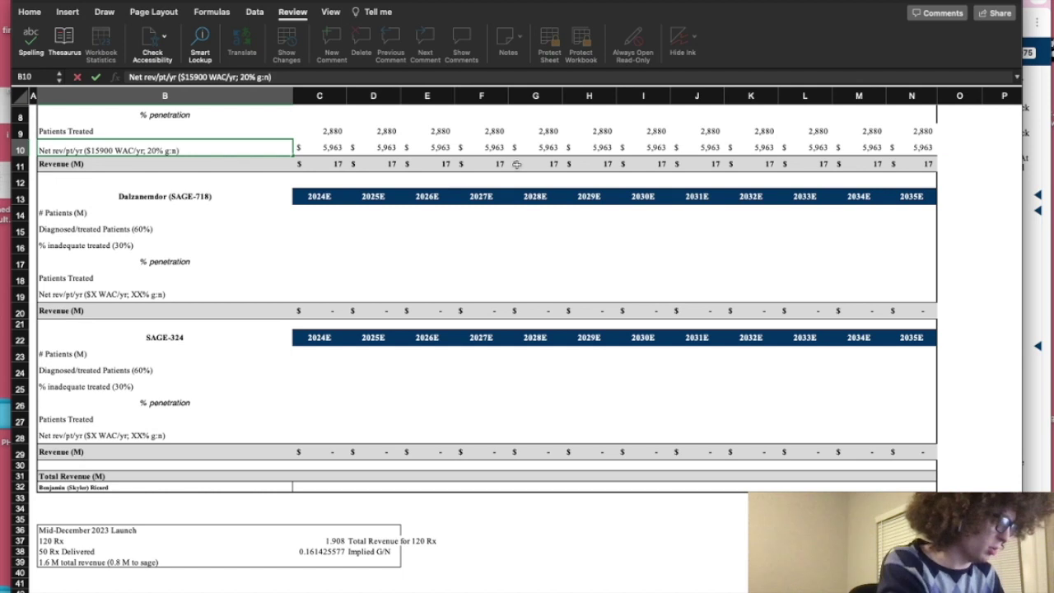
type(", 50% to BIOGEN")
key("Return")
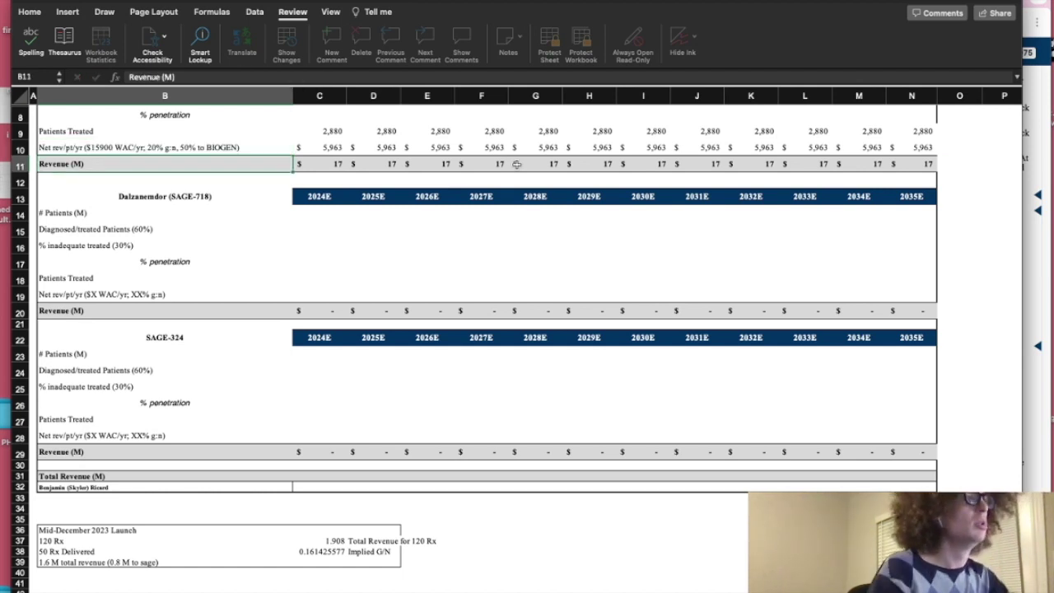
Step: Review Zuranolone's revenue row and the 2024E patients treated formula against the mid-December 2023 launch notes
scroll(367, 174, "down", 1)
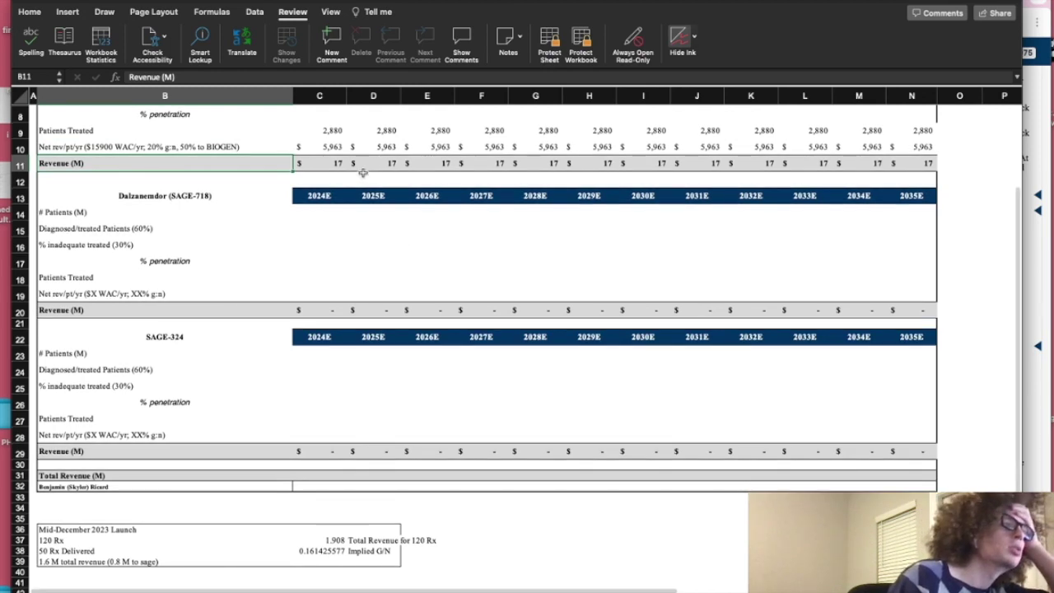
left_click_drag(329, 164, 436, 164)
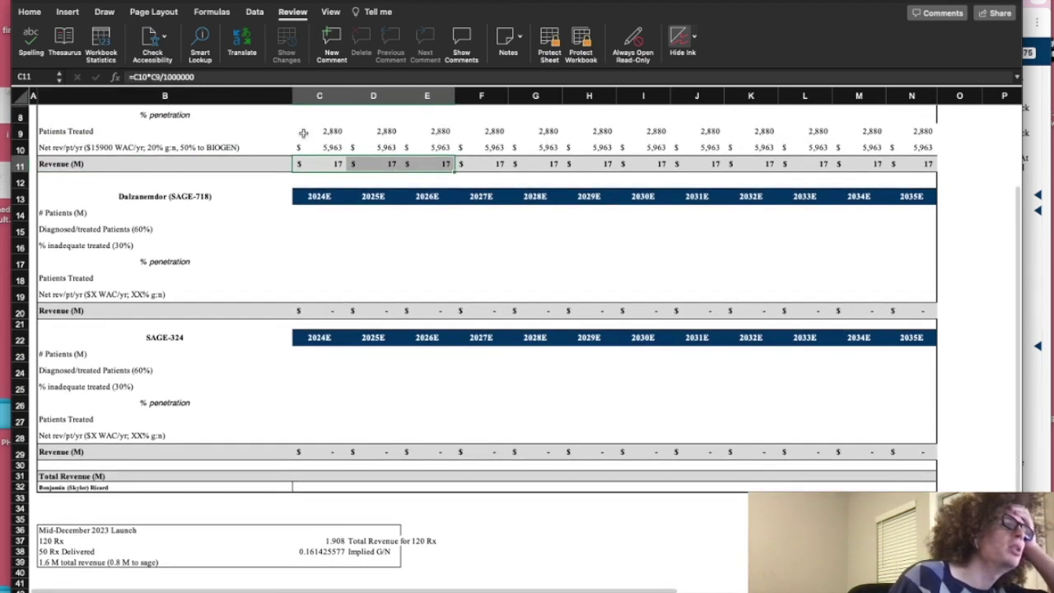
left_click(302, 134)
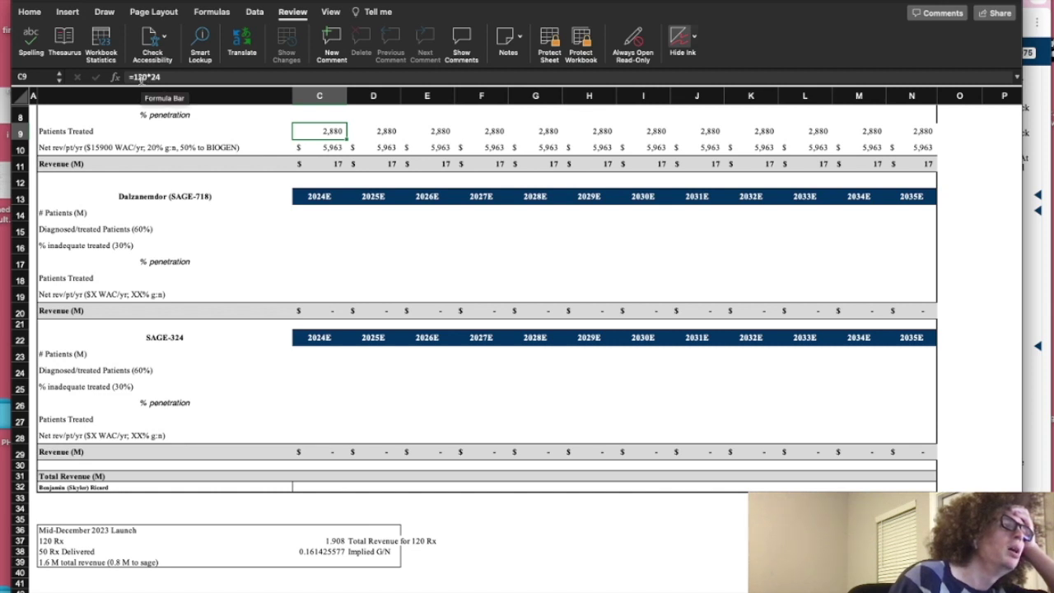
left_click(132, 538)
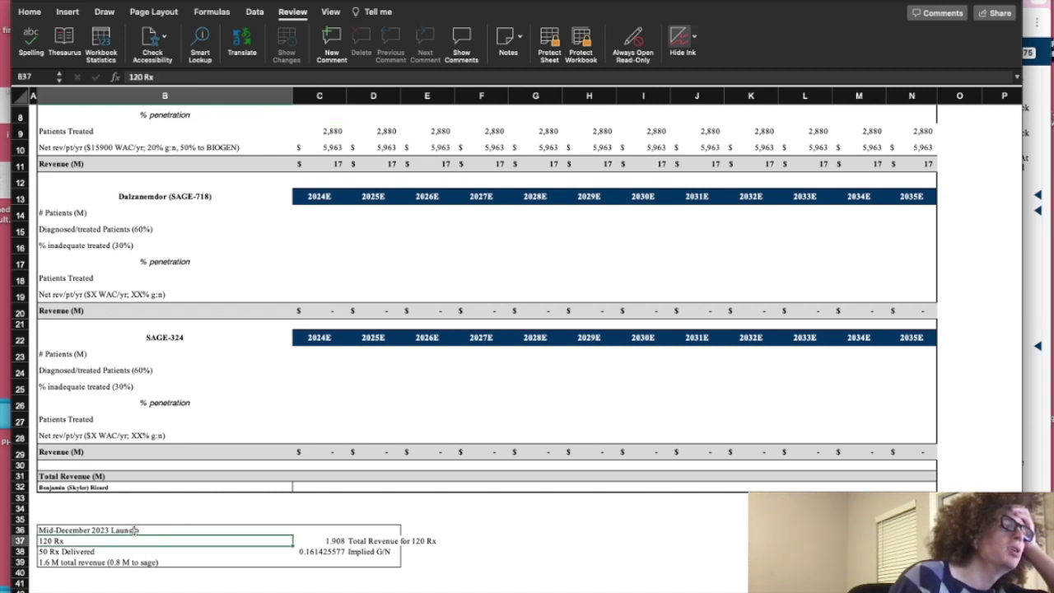
left_click_drag(135, 531, 140, 563)
left_click(326, 134)
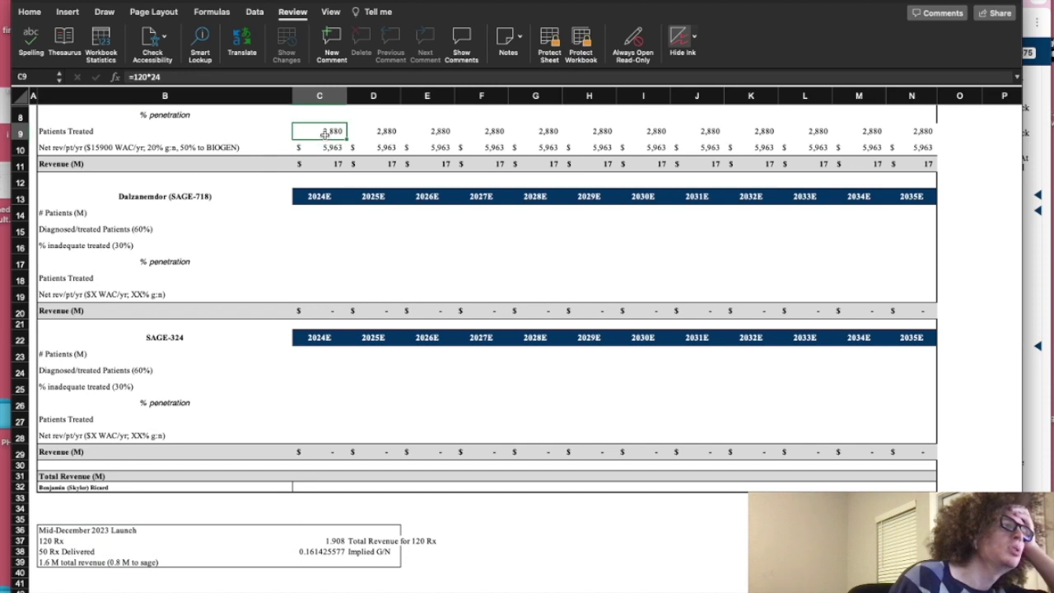
scroll(807, 146, "up", 5)
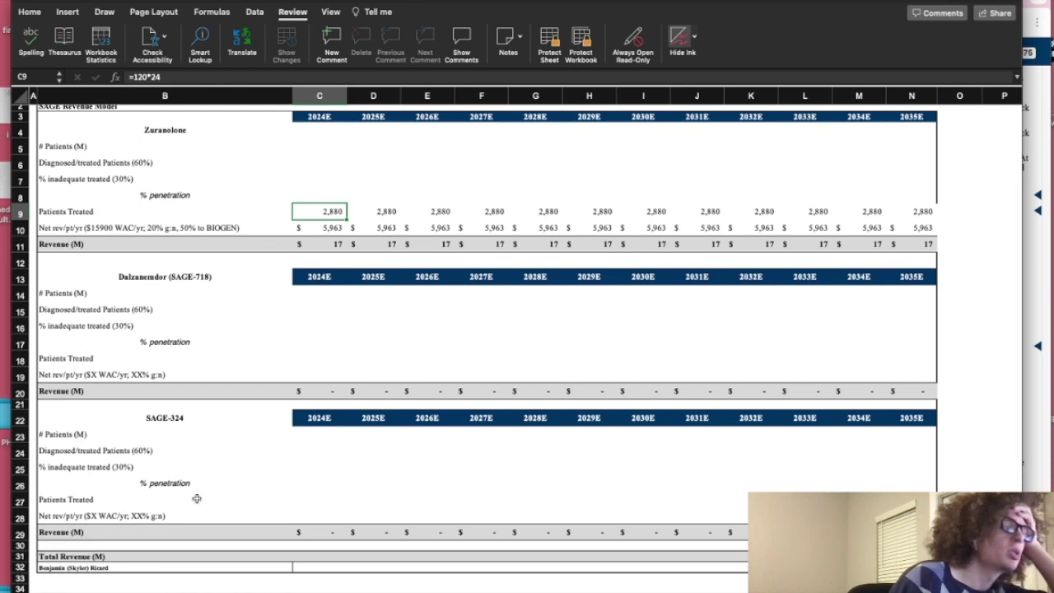
Step: Check the valuation sheet's equity bridge and cash link against the 4Q23 assets and liabilities on the balance sheet
left_click(194, 584)
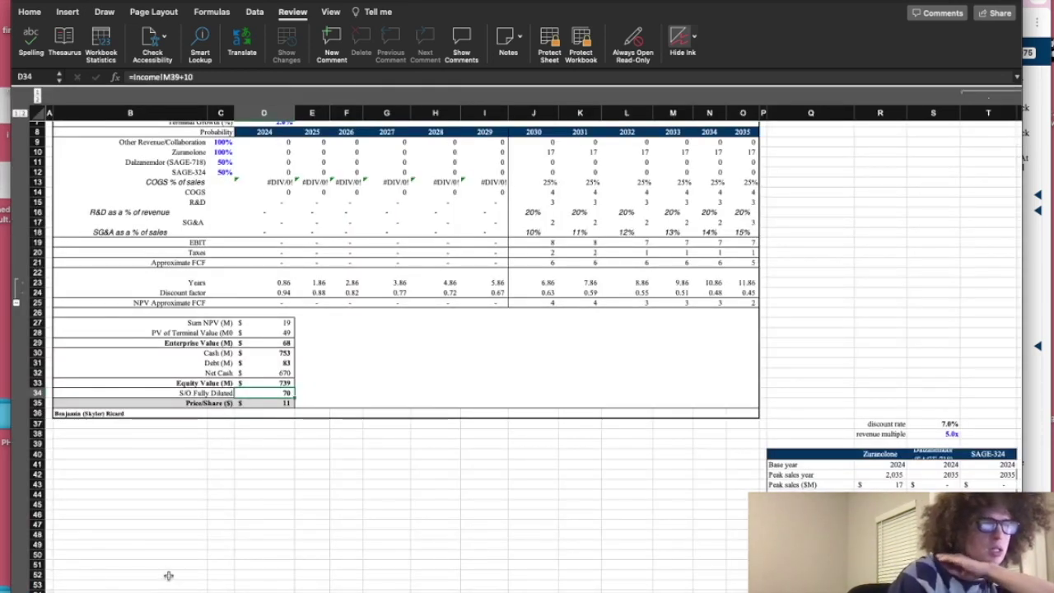
scroll(181, 536, "down", 1)
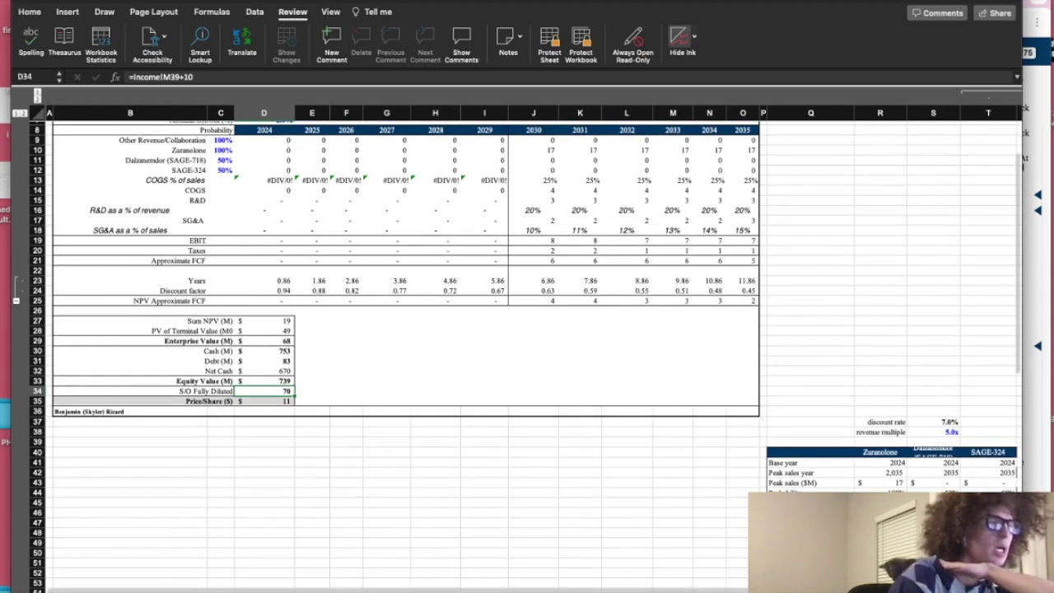
left_click(182, 591)
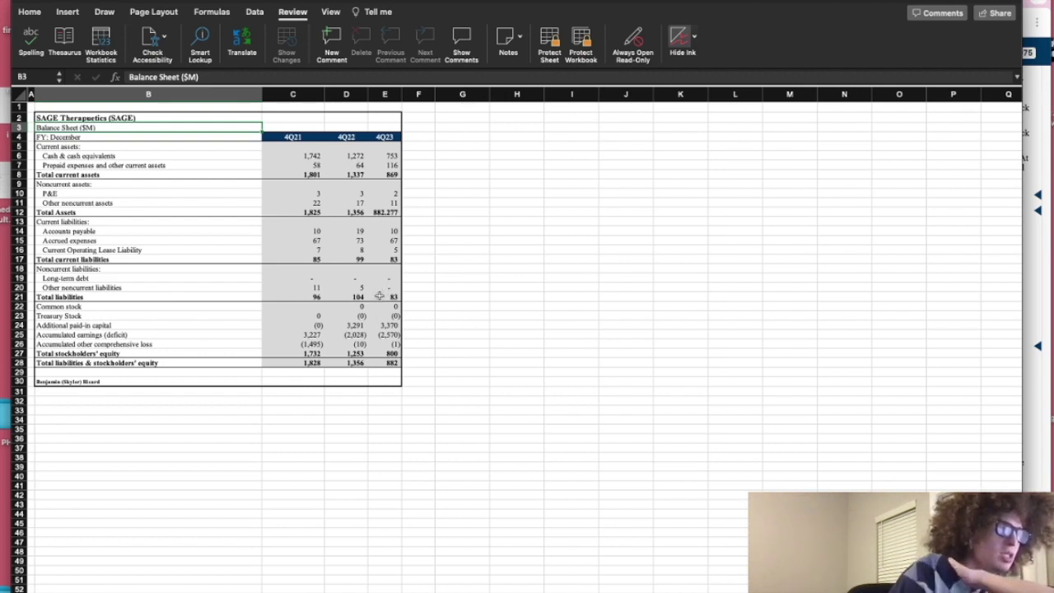
left_click(386, 257)
left_click(382, 296)
left_click(377, 260)
left_click(382, 194)
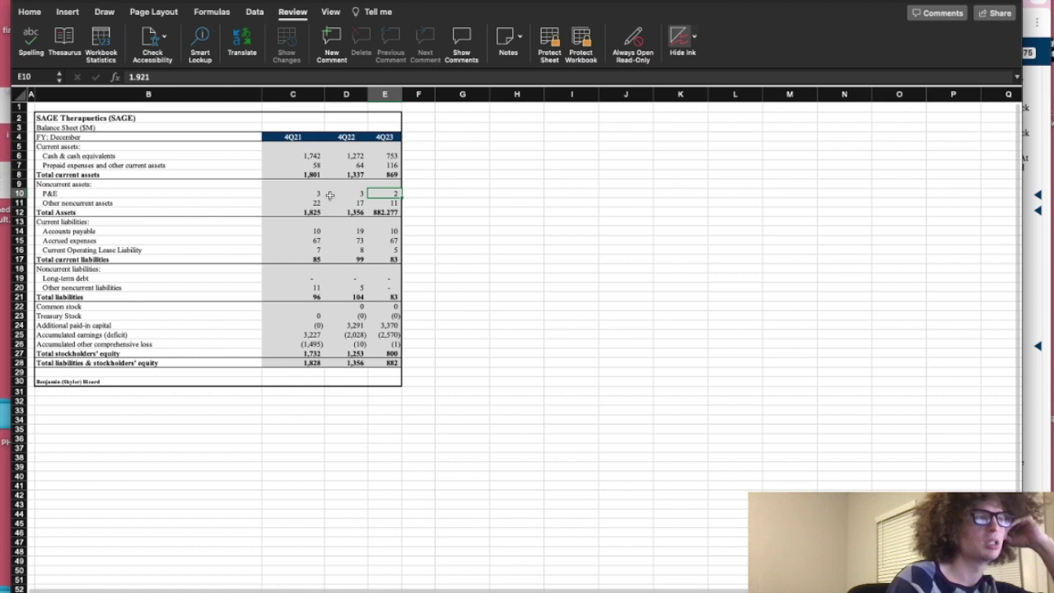
key("ctrl+Page_Up")
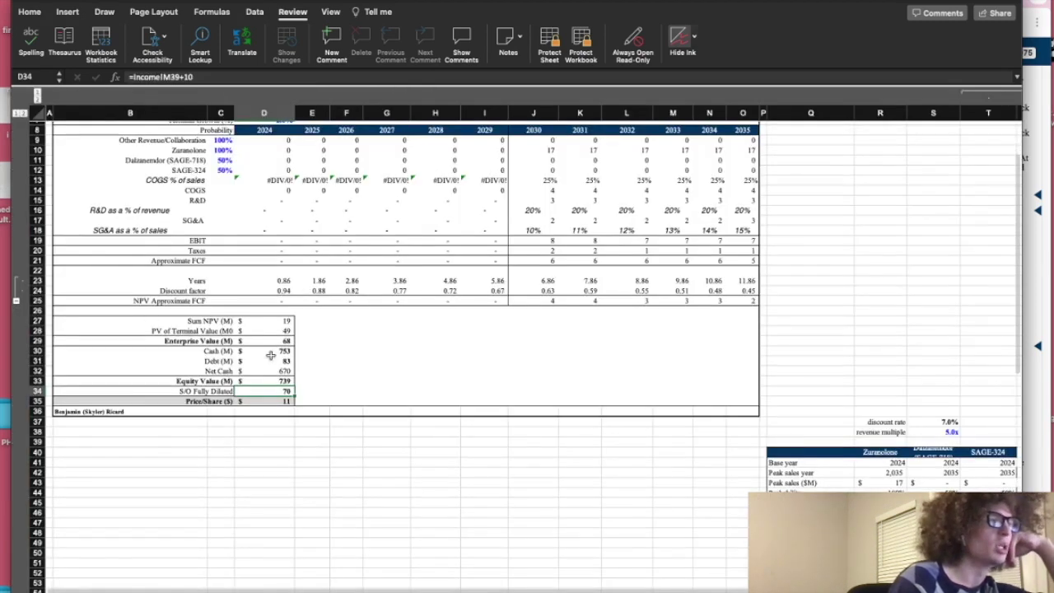
left_click(272, 350)
left_click(204, 74)
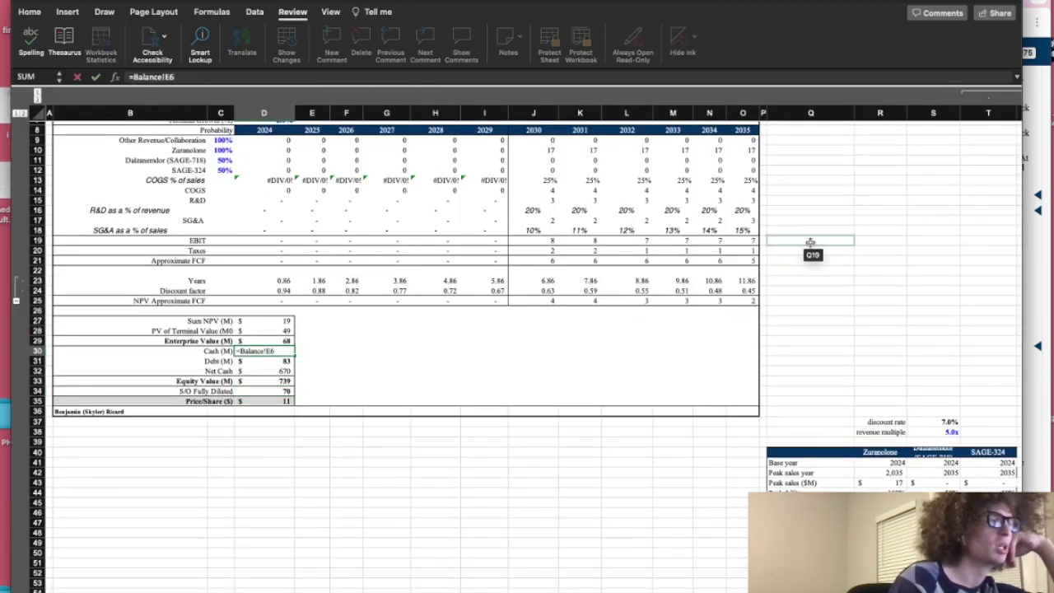
key("Return")
Step: Collapse the 2022 and 2023 quarterly column groups on the income statement sheet
key("ctrl+Page_Up")
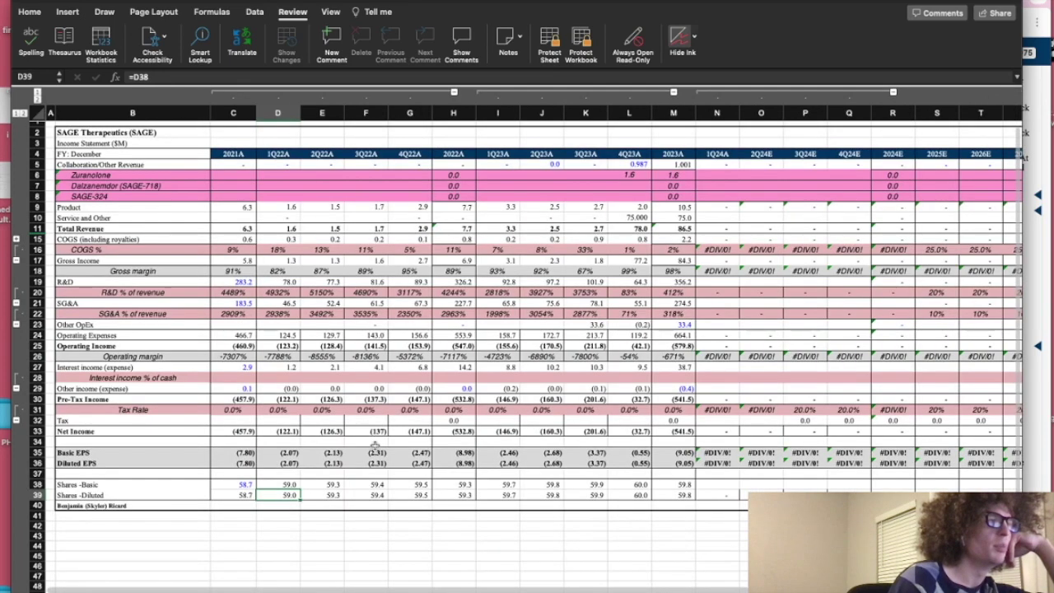
left_click(454, 93)
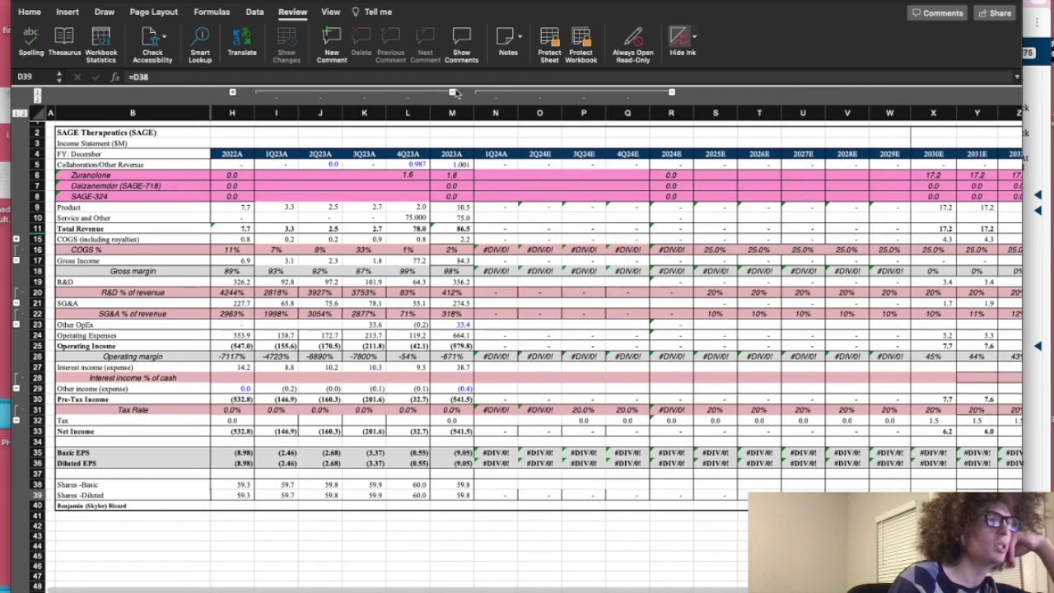
left_click(451, 92)
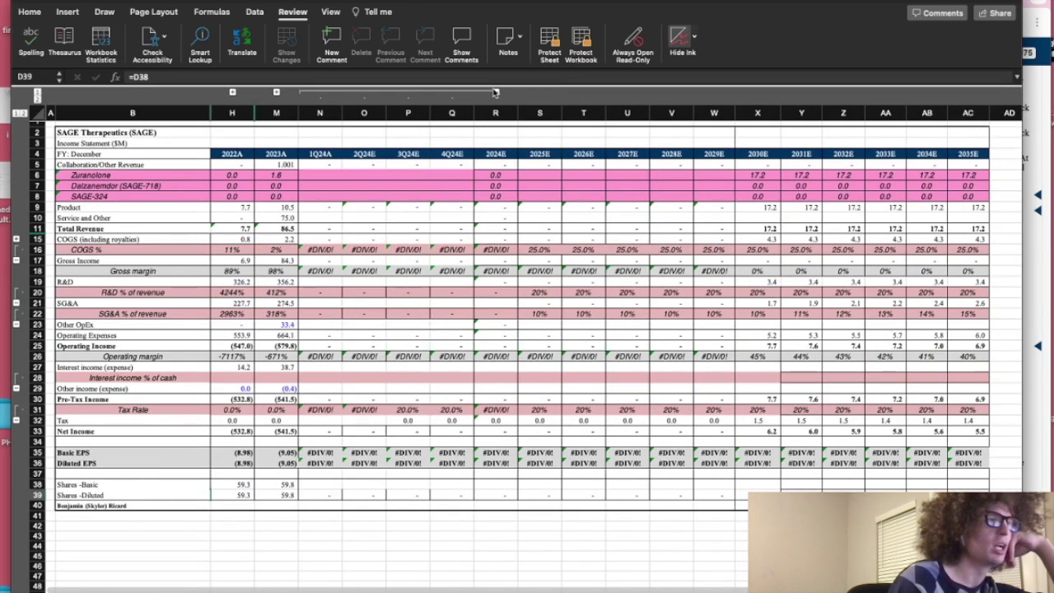
Step: Collapse the 2024 quarterly column group on the income statement sheet
left_click(494, 92)
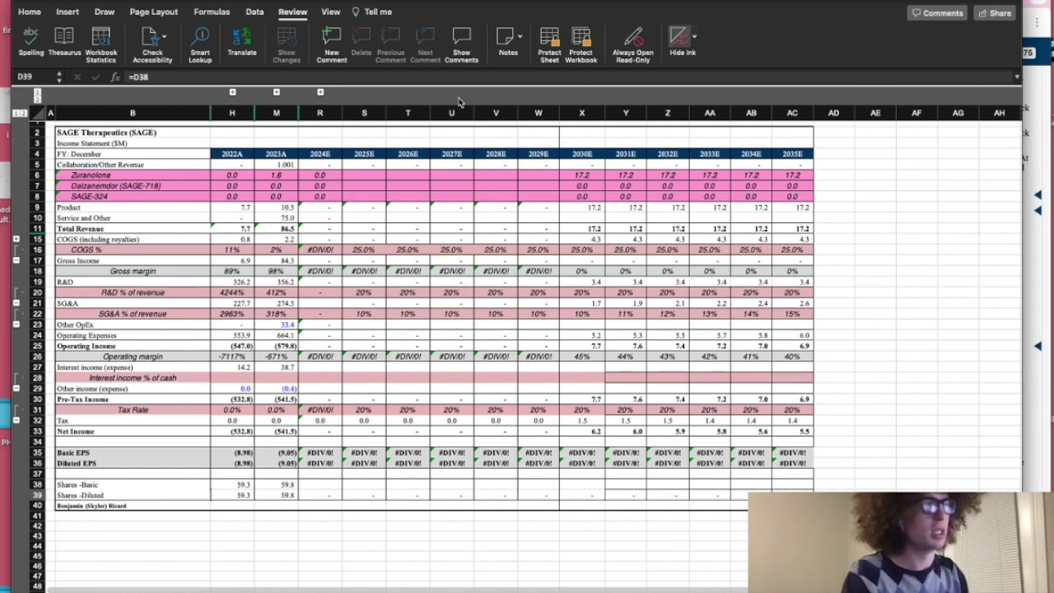
left_click(355, 187)
left_click(321, 176)
left_click(335, 313)
left_click(333, 302)
left_click(334, 284)
Step: Review Zuranolone's patient, penetration and net revenue rows on the revenue model sheet, along with the launch notes below the model
left_click(249, 592)
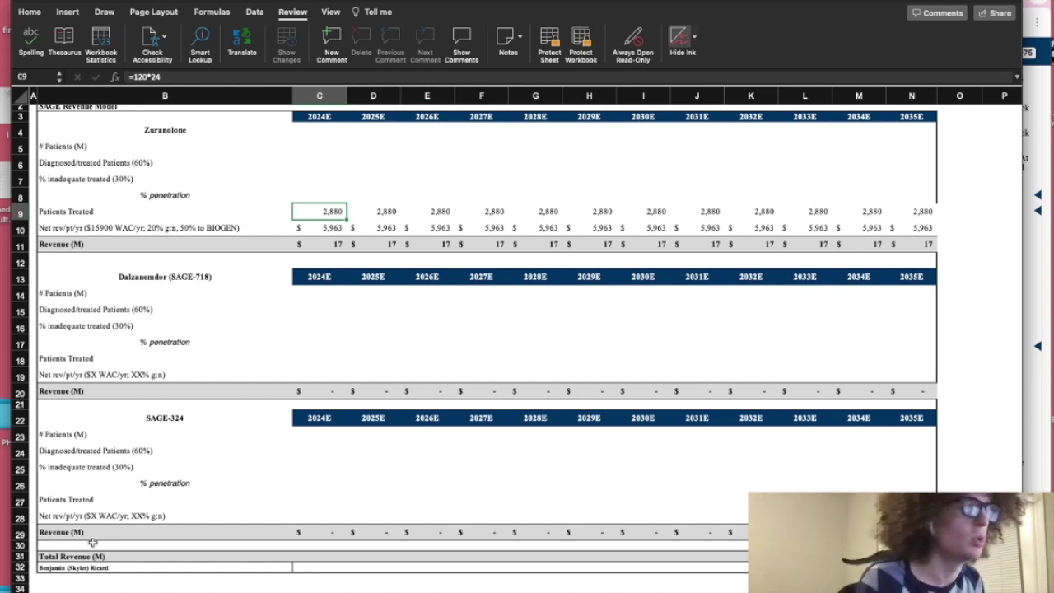
left_click(105, 590)
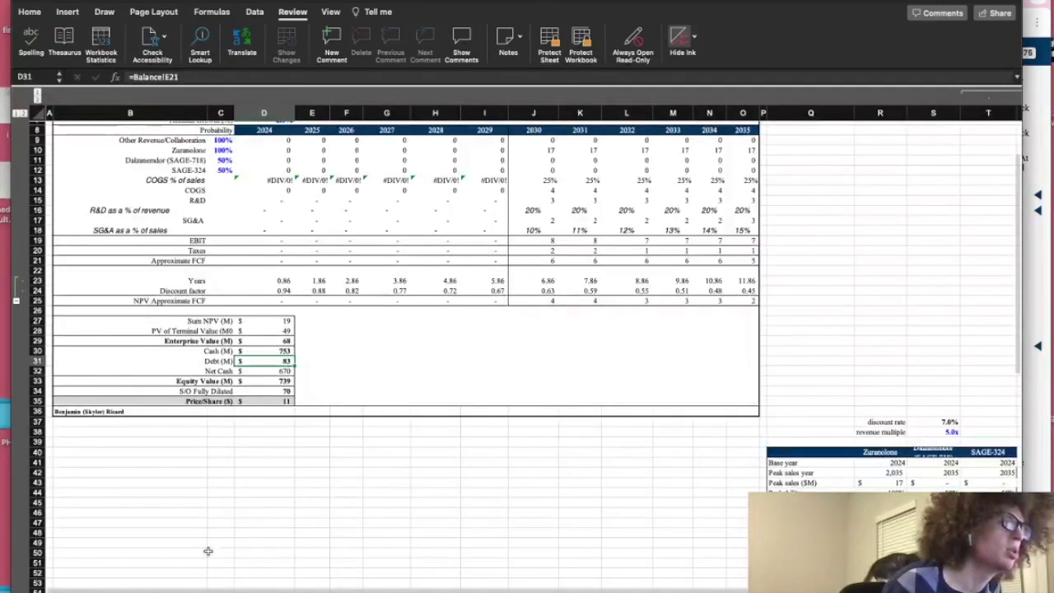
left_click(156, 590)
scroll(200, 261, "down", 2)
scroll(200, 259, "up", 3)
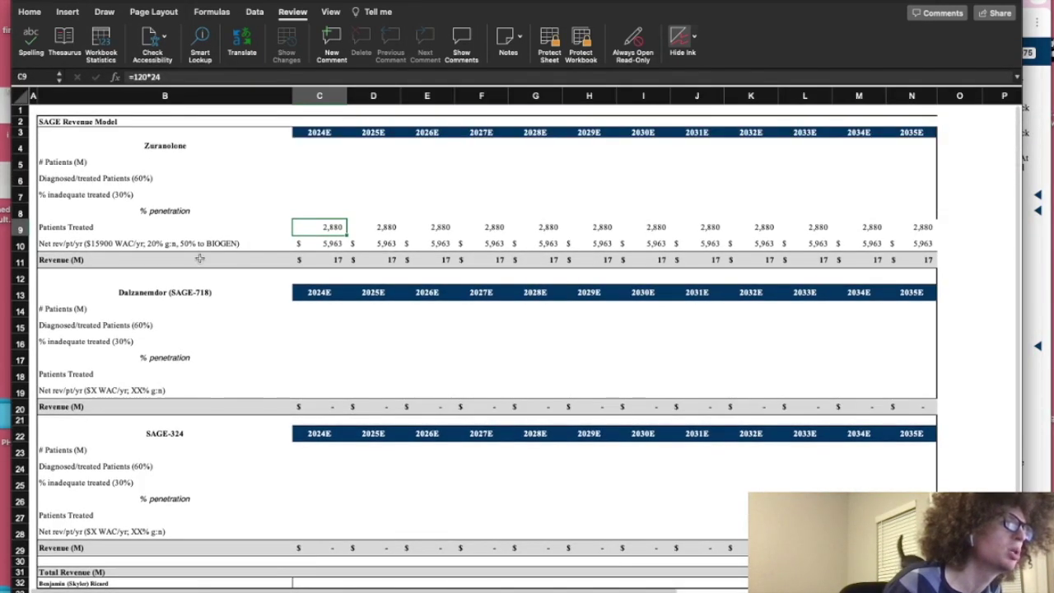
left_click(161, 145)
left_click(171, 123)
left_click(174, 149)
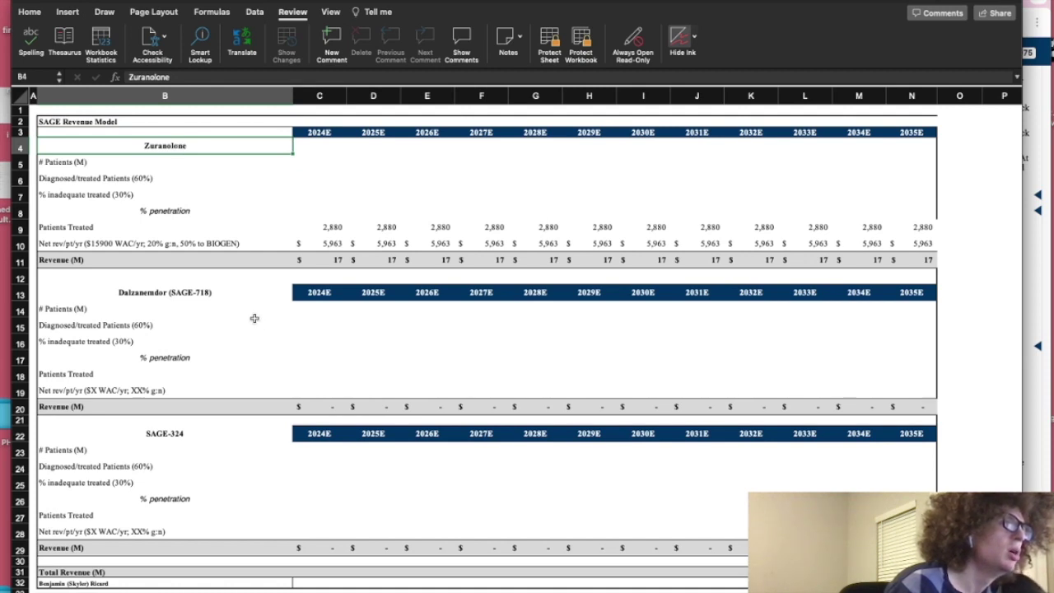
left_click_drag(198, 146, 920, 262)
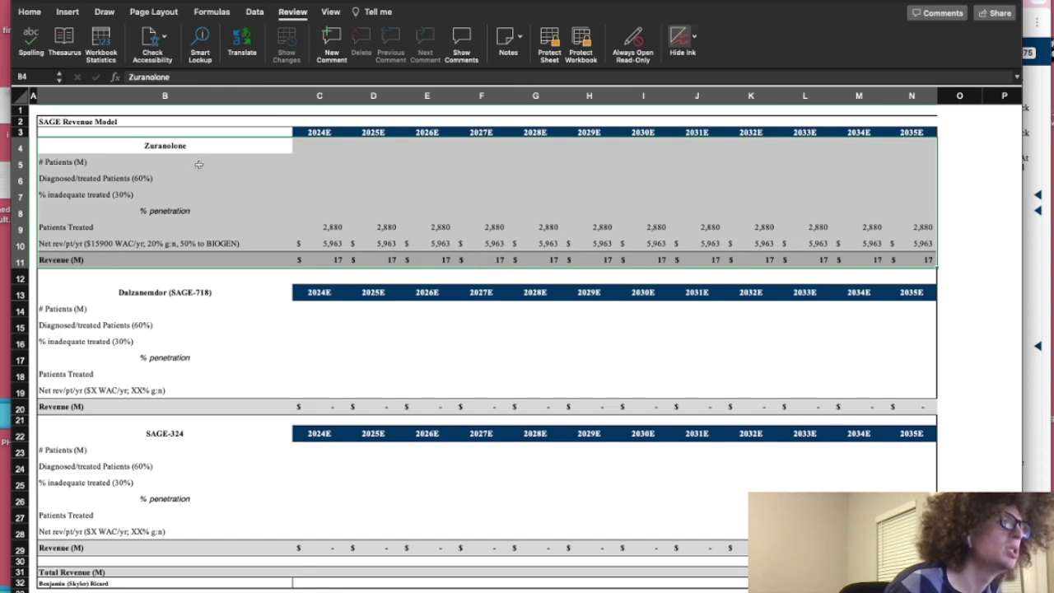
left_click(262, 163)
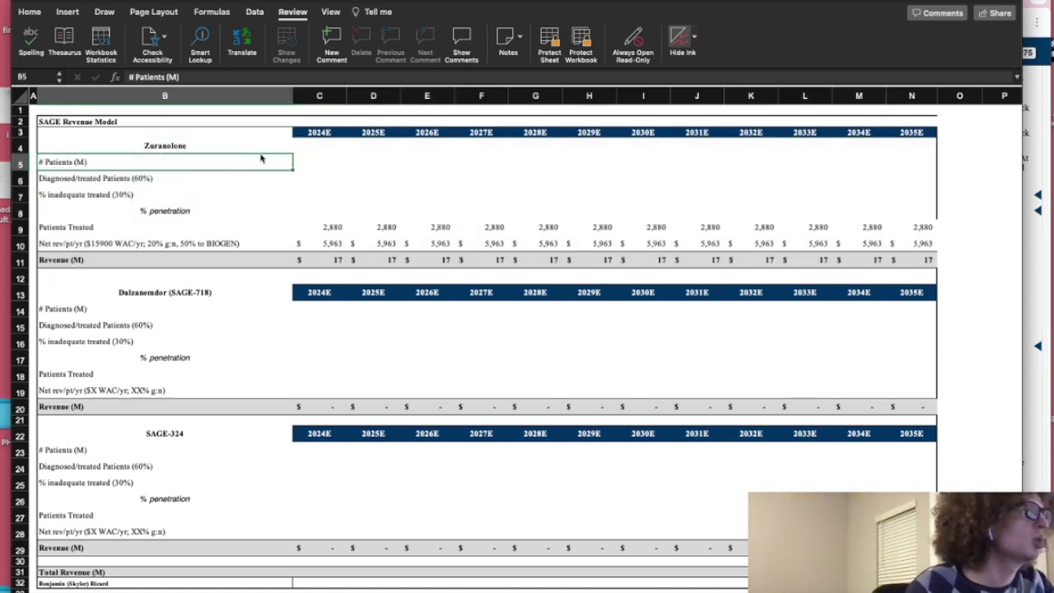
left_click(256, 149)
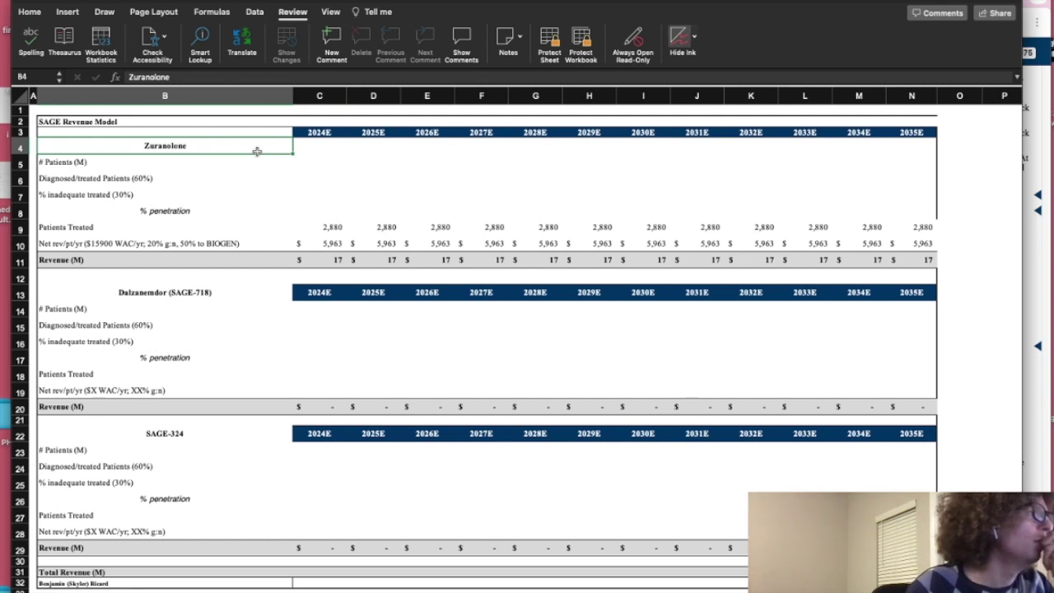
left_click(265, 166)
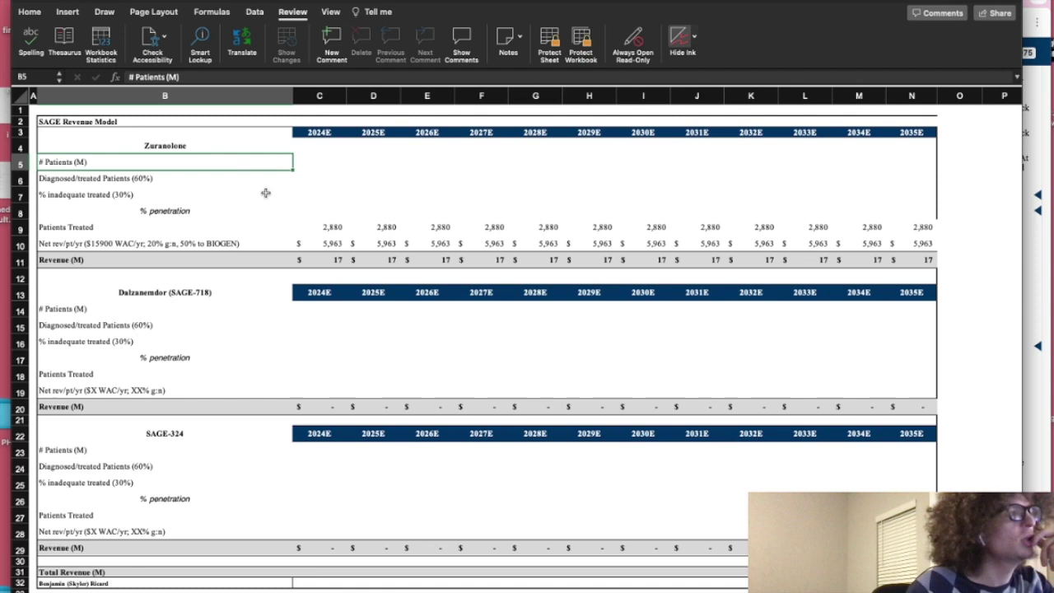
left_click(265, 192)
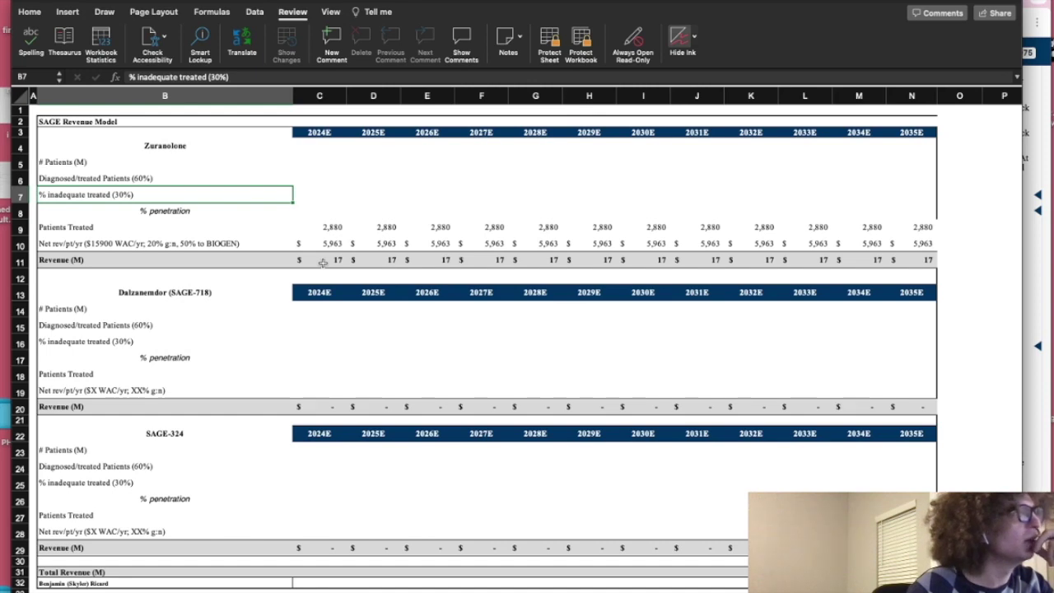
scroll(322, 261, "down", 5)
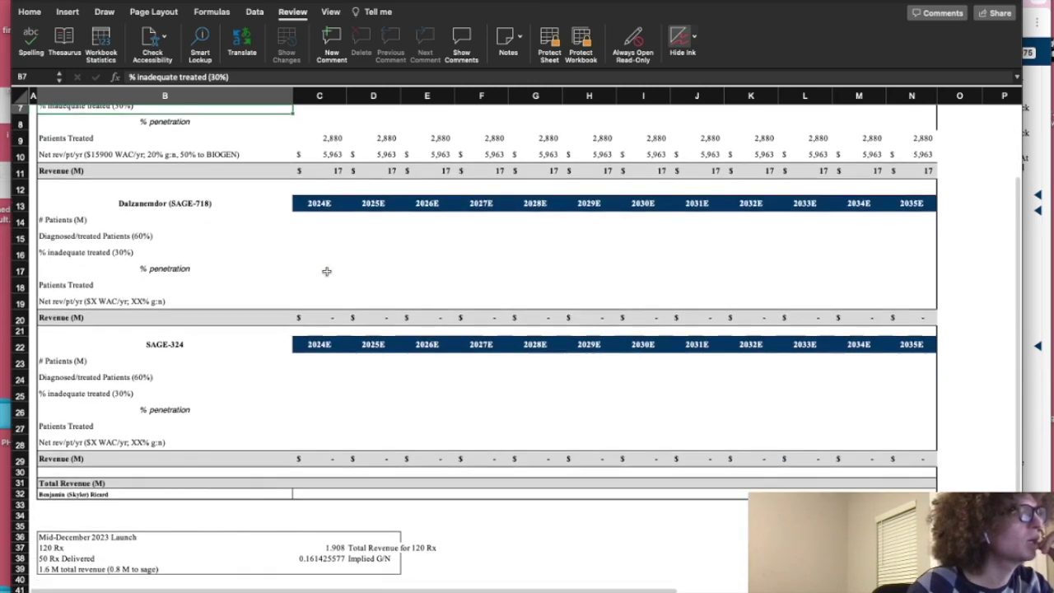
scroll(327, 270, "up", 5)
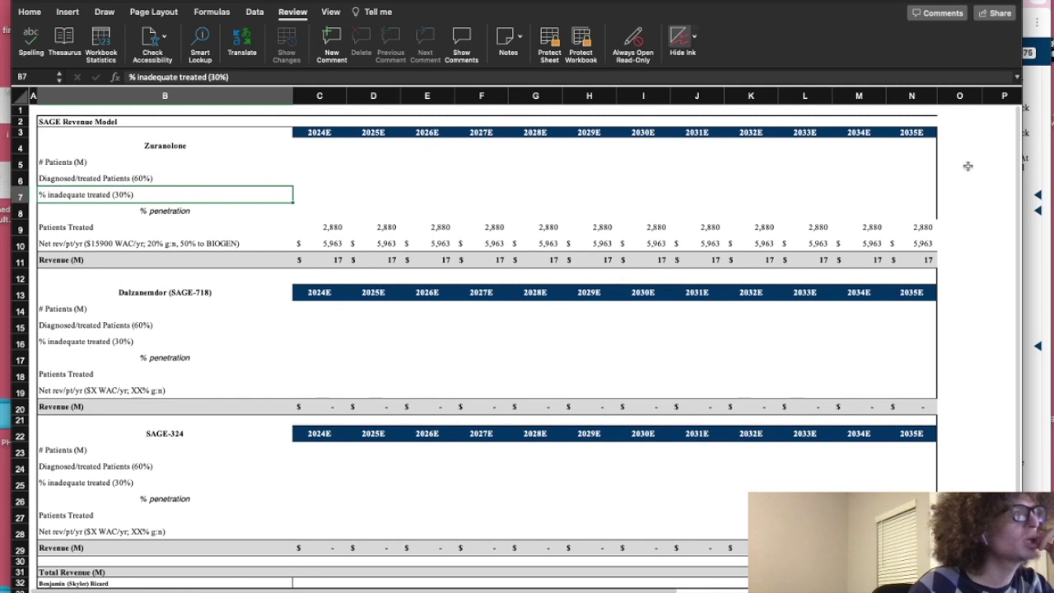
Step: Add a "Competition" heading in cell P5 beside the Zuranolone block of the revenue model
left_click(967, 166)
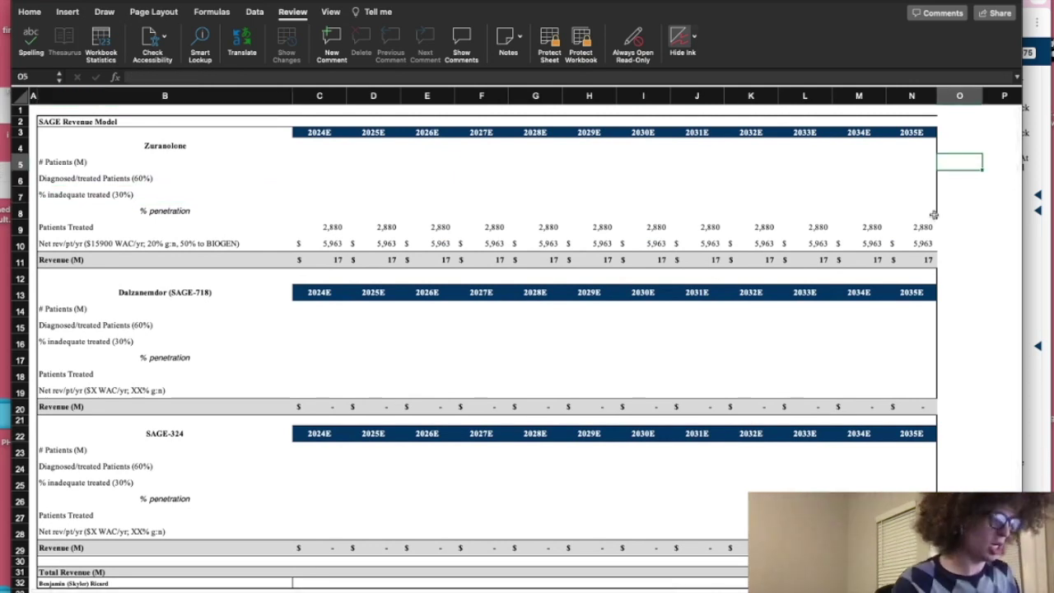
scroll(946, 189, "right", 1)
type("Competition")
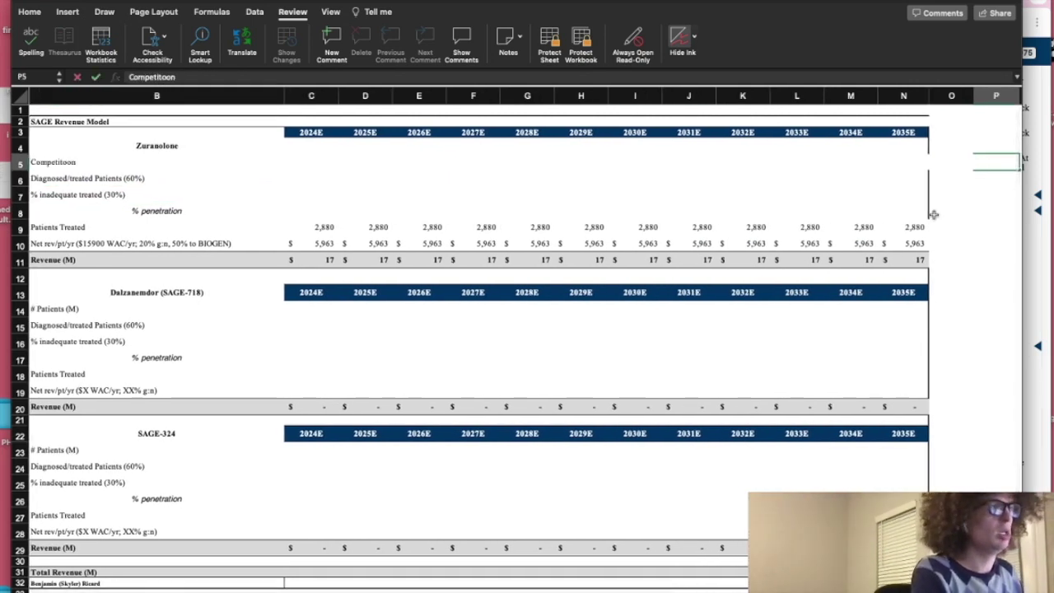
key("Return")
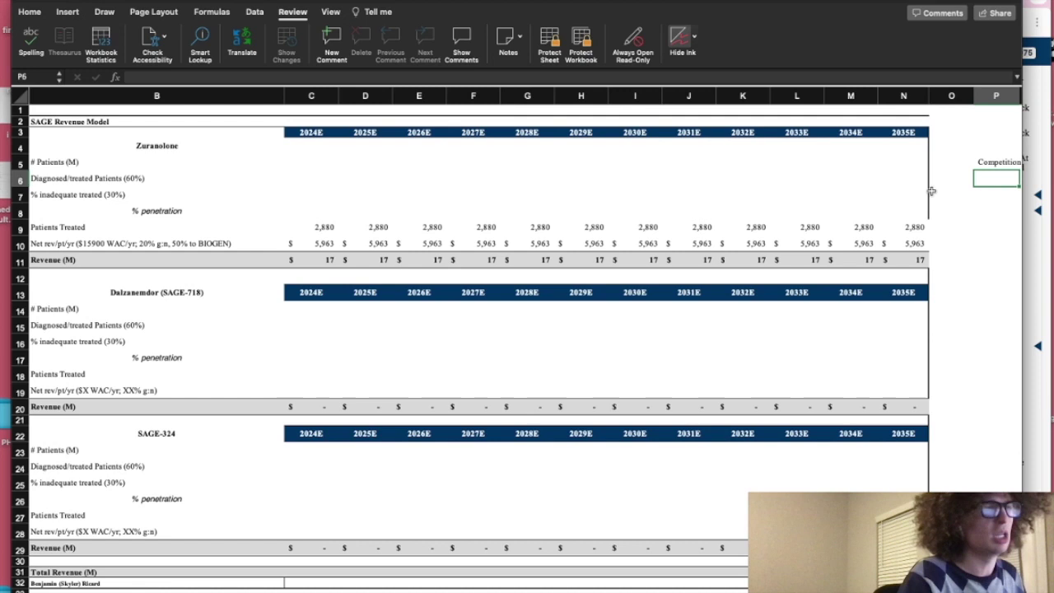
scroll(931, 191, "right", 5)
key("Up")
key("Left")
key("Right")
key("Down")
key("Left")
key("Left")
key("Left")
key("Left")
key("Left")
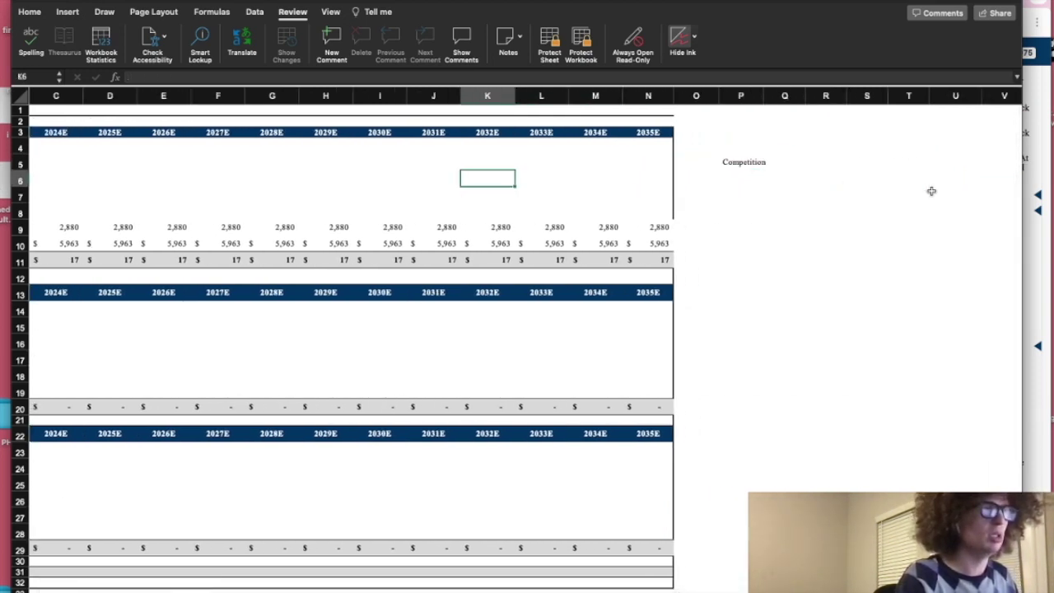
key("Left")
key("Left")
key("Left")
key("Left")
scroll(729, 176, "left", 5)
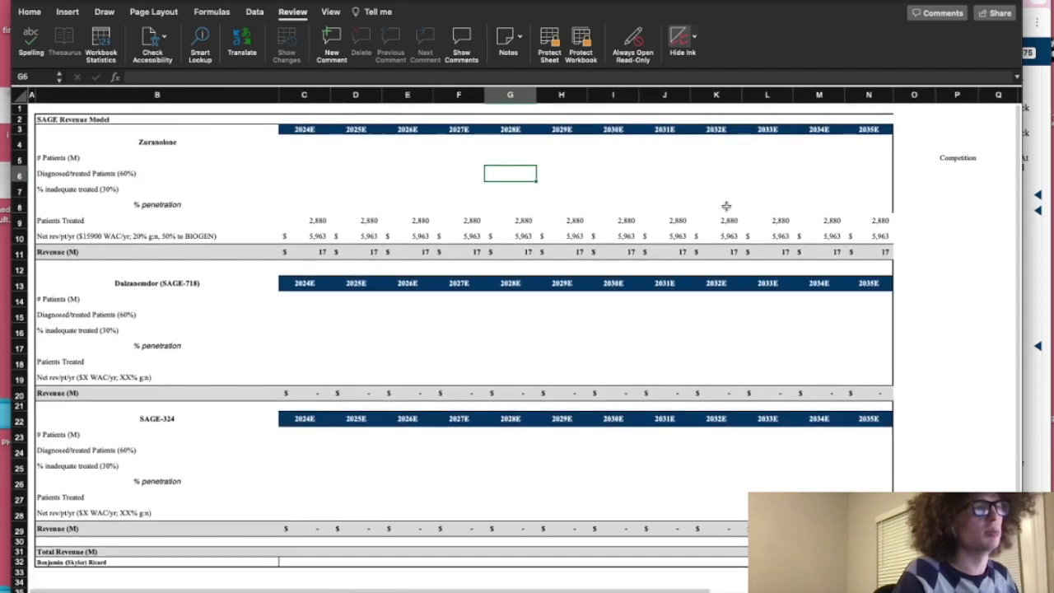
Step: Enter "PPD Depression" in cell P6 below the Competition heading
left_click(948, 163)
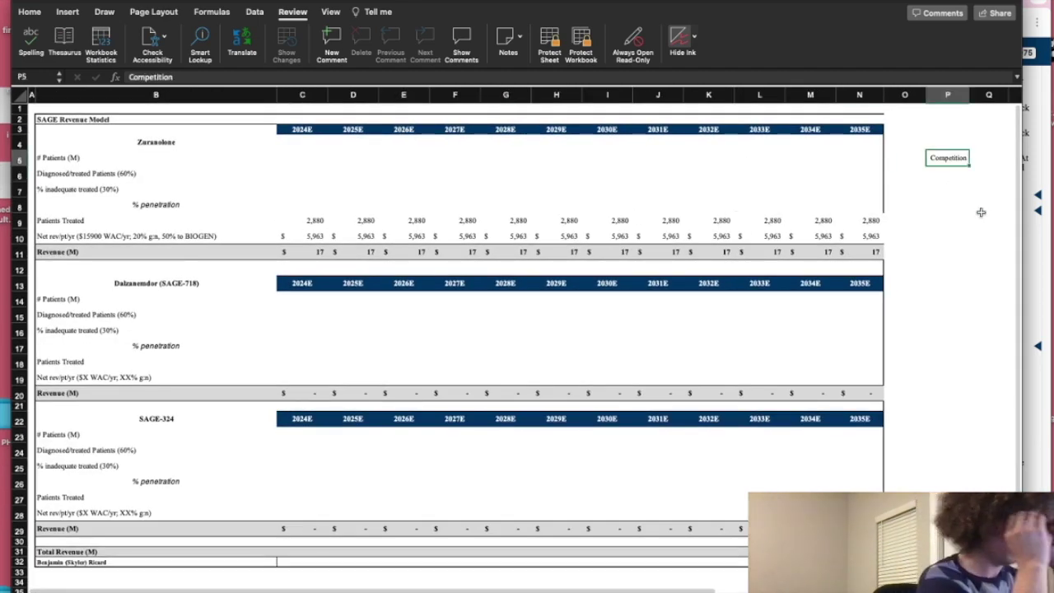
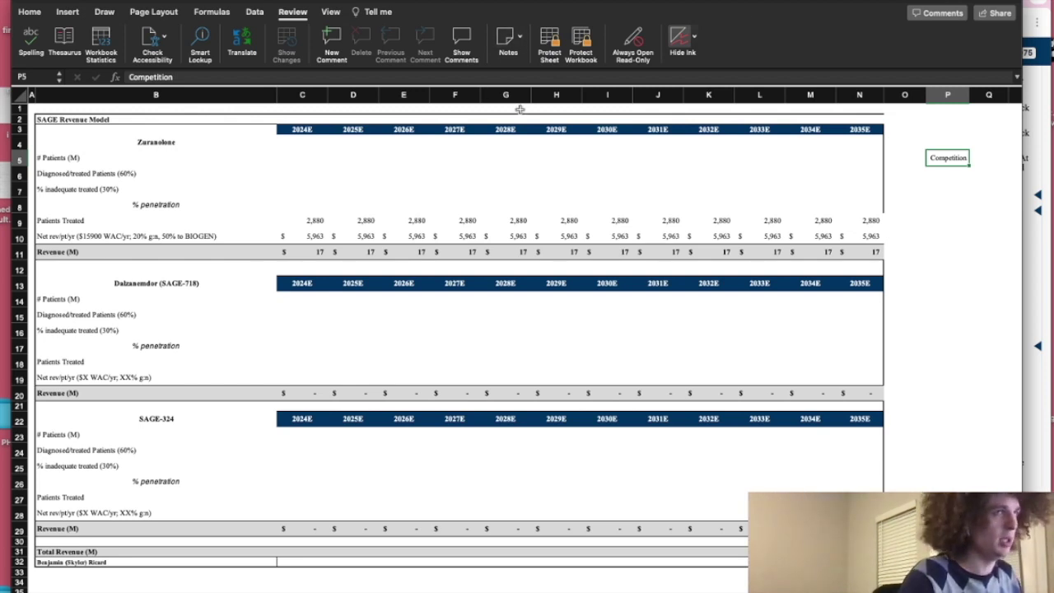
key("Return")
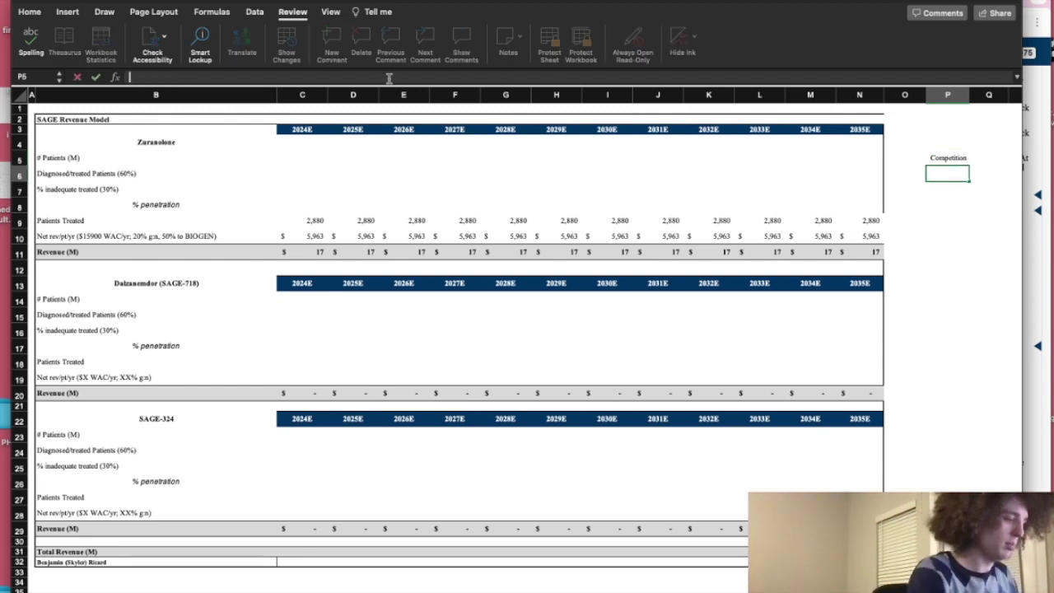
type("PPD Depression")
key("Return")
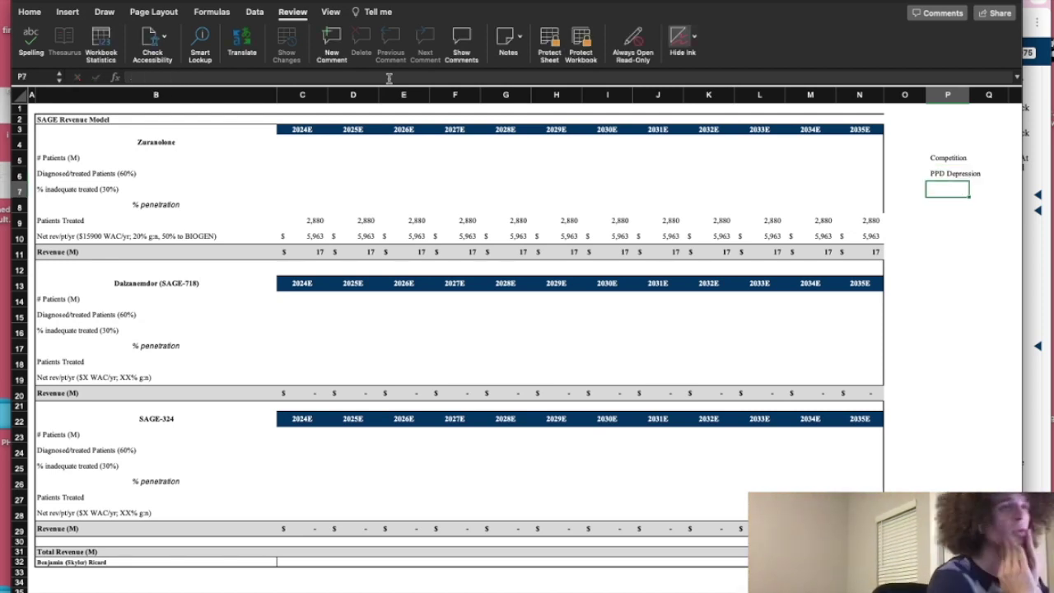
key("Up")
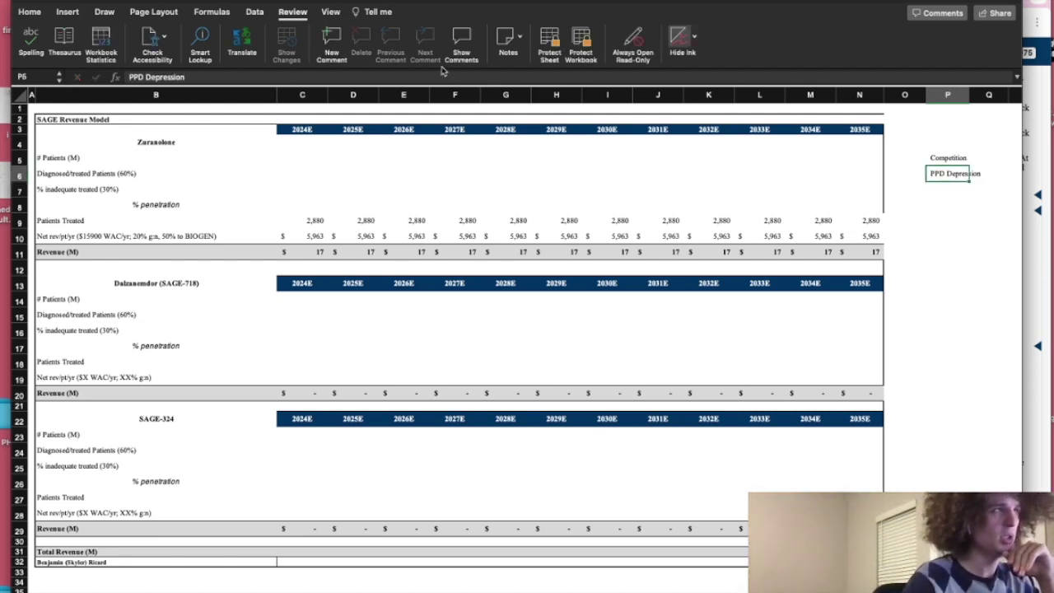
left_click(965, 192)
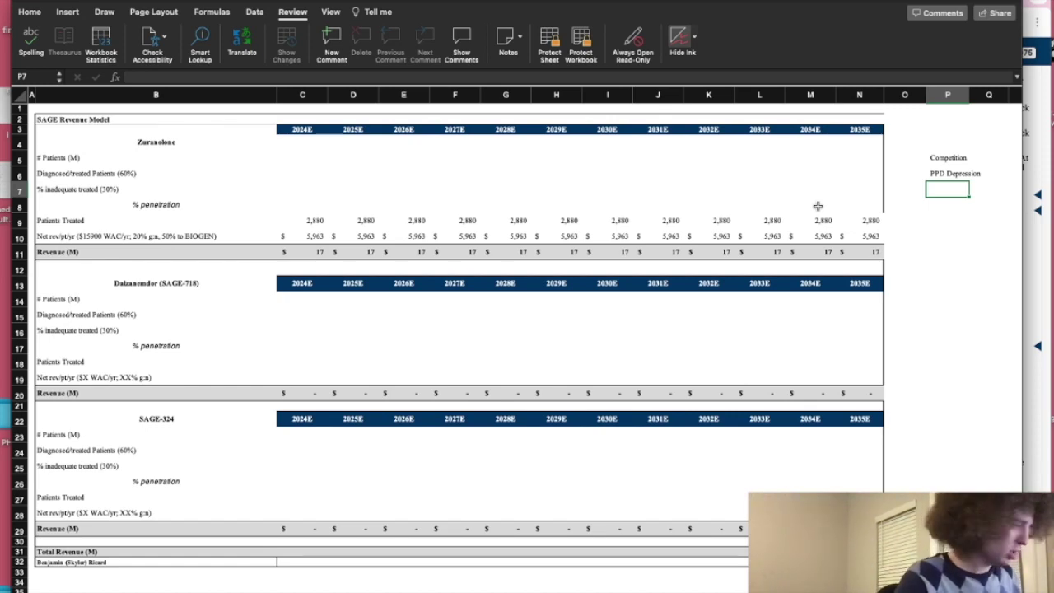
Step: Switch to the Chrome browser and search Google for "pubmed"
left_click(1029, 253)
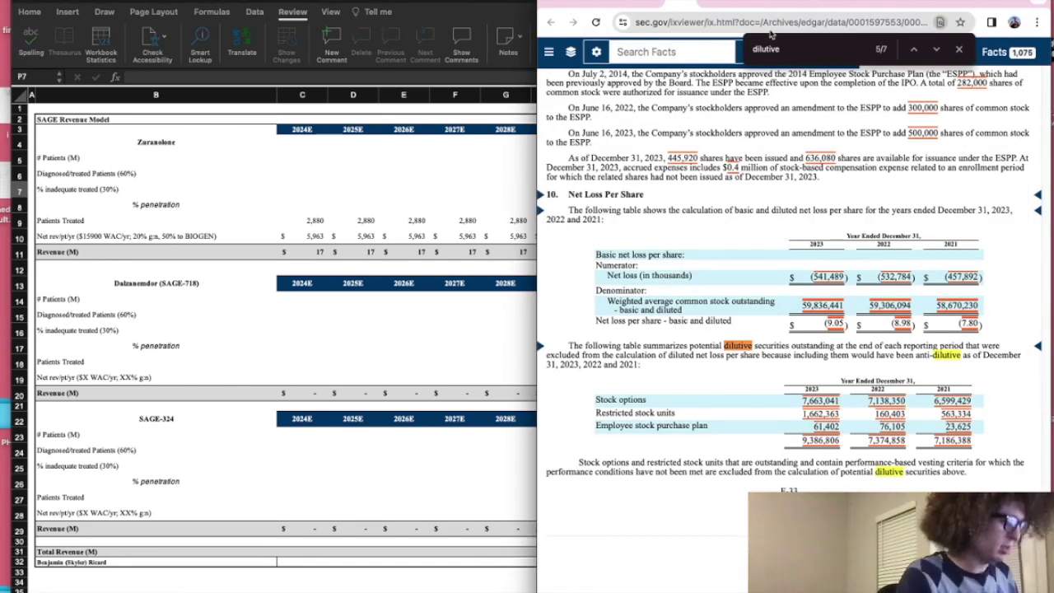
left_click(689, 19)
type("t")
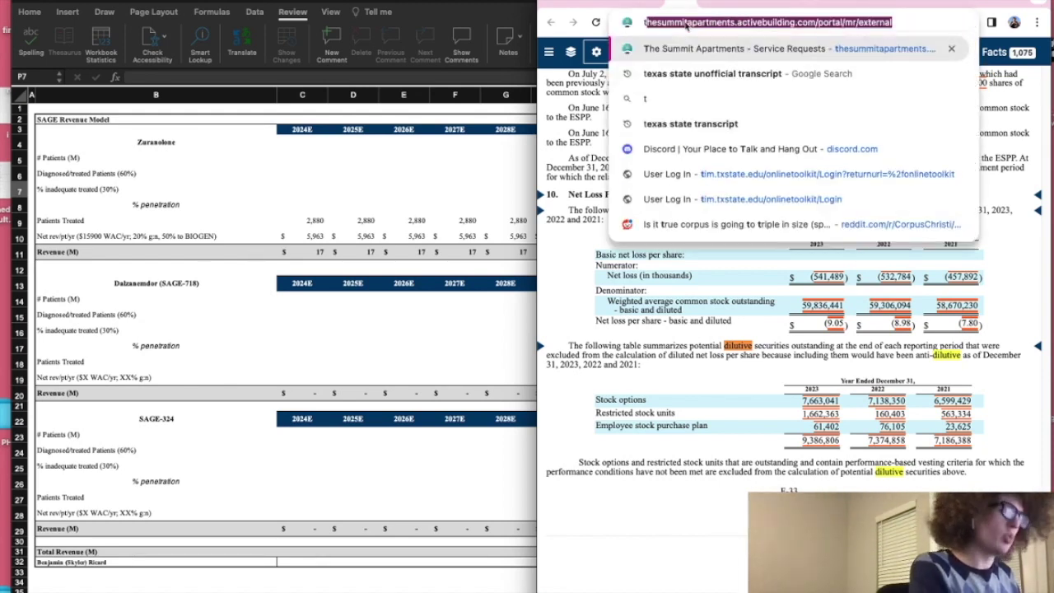
key("BackSpace")
key("BackSpace")
type("pubmed")
key("Return")
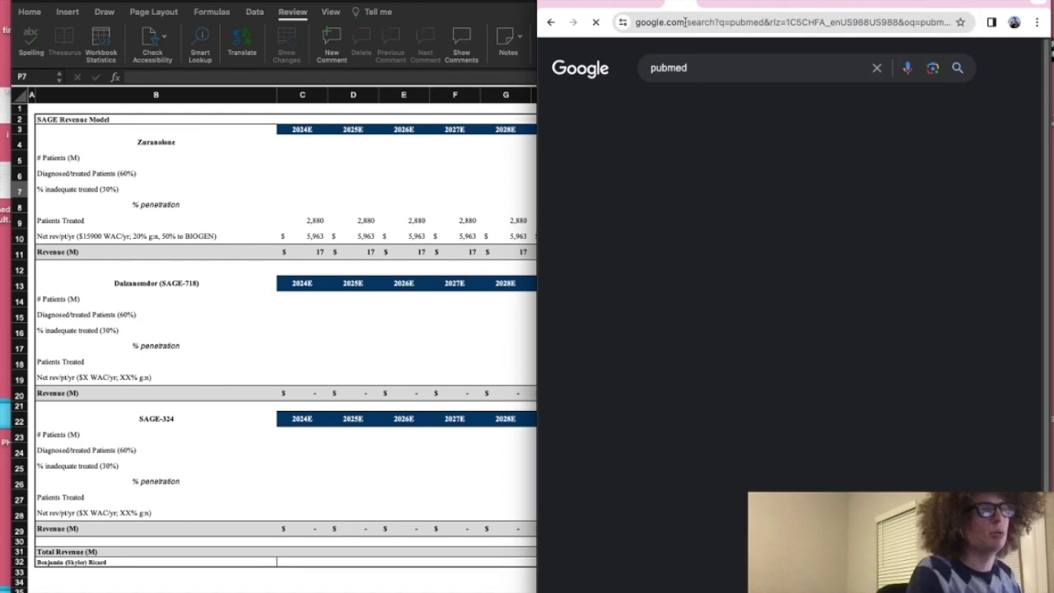
Step: Refine the web search to "pubmed postpartum depression treatment"
left_click(717, 68)
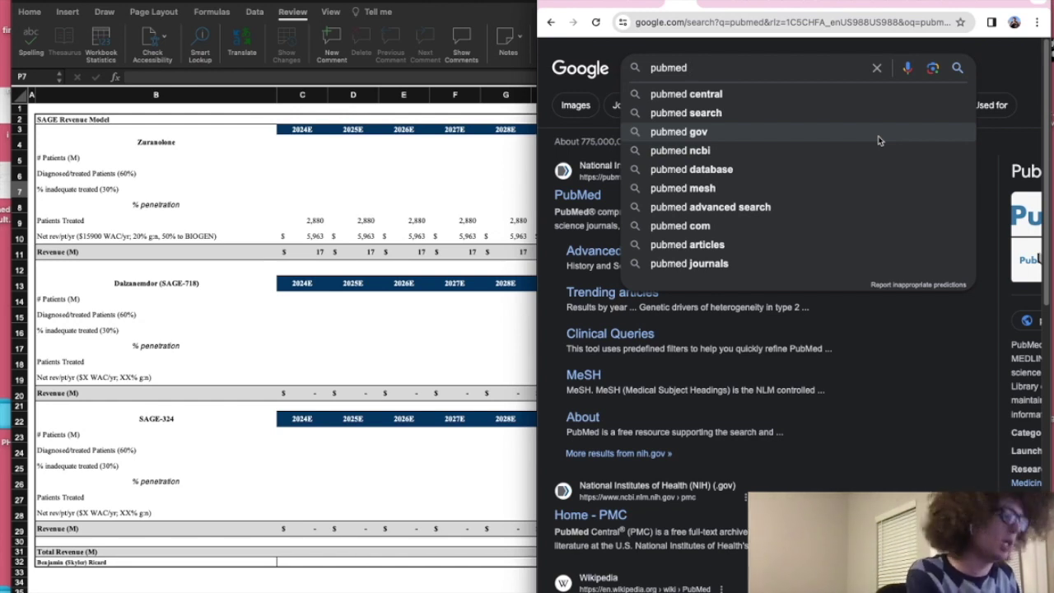
type("post")
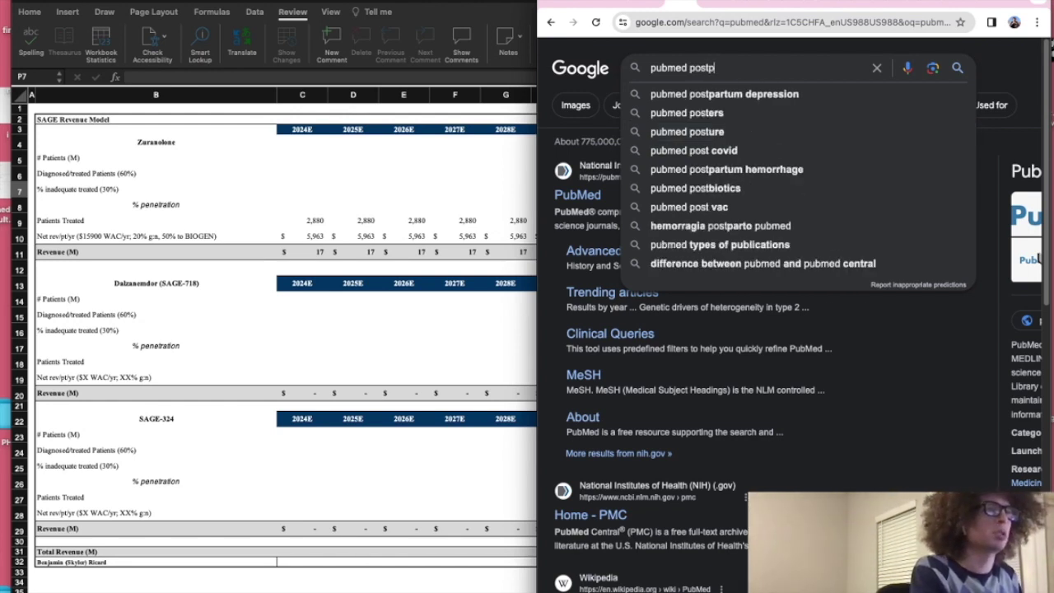
type("p")
key("Down")
type("treatment")
key("Return")
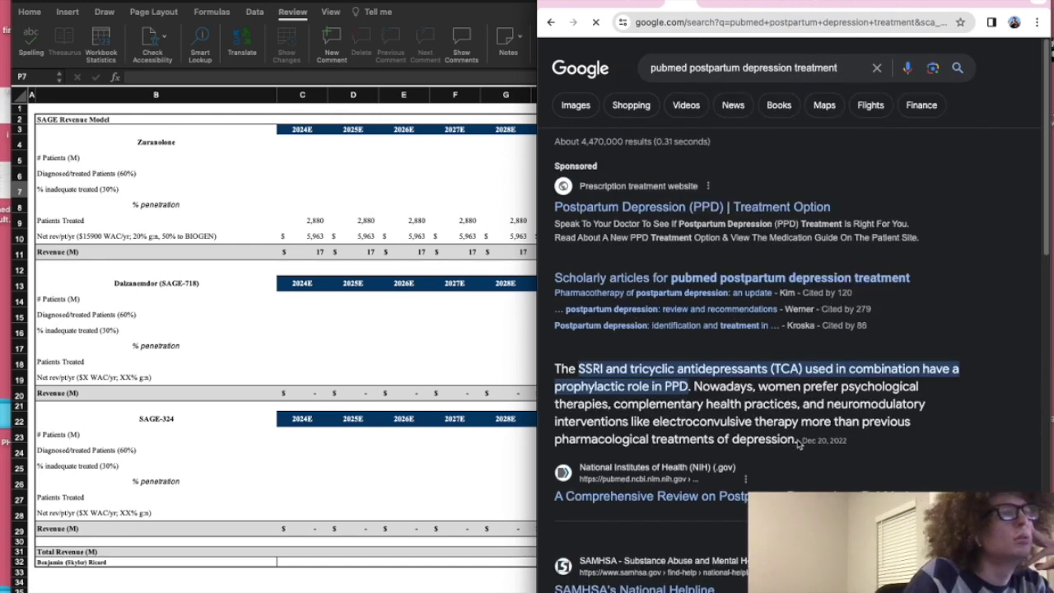
Step: Open the PubMed article "A Comprehensive Review on Postpartum Depression", widen the browser window and zoom the page to 150%
left_click(658, 497)
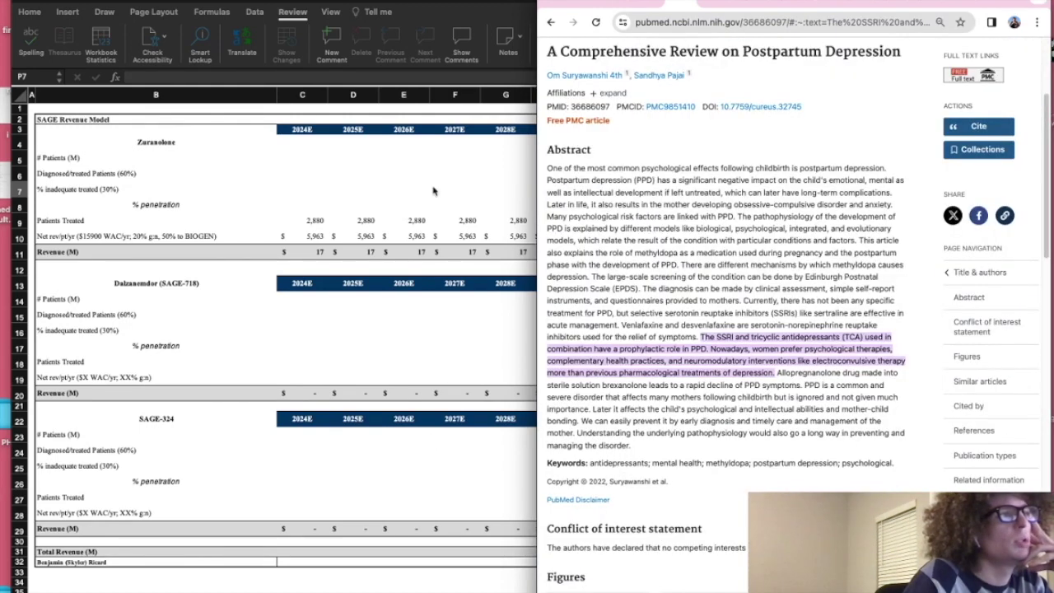
double_click(533, 200)
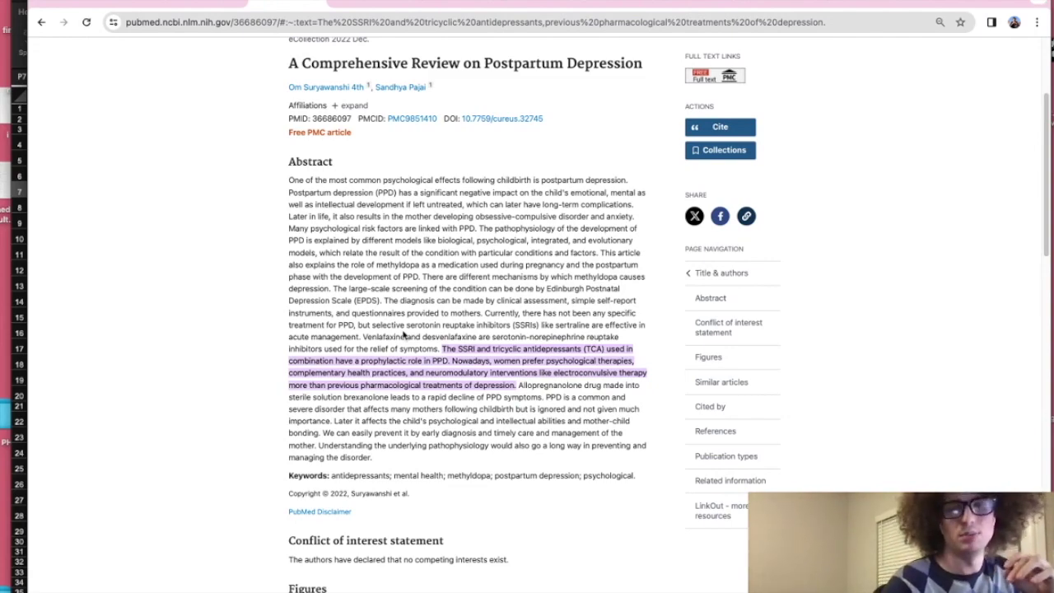
key("super+plus")
key("super+plus")
key("super+plus")
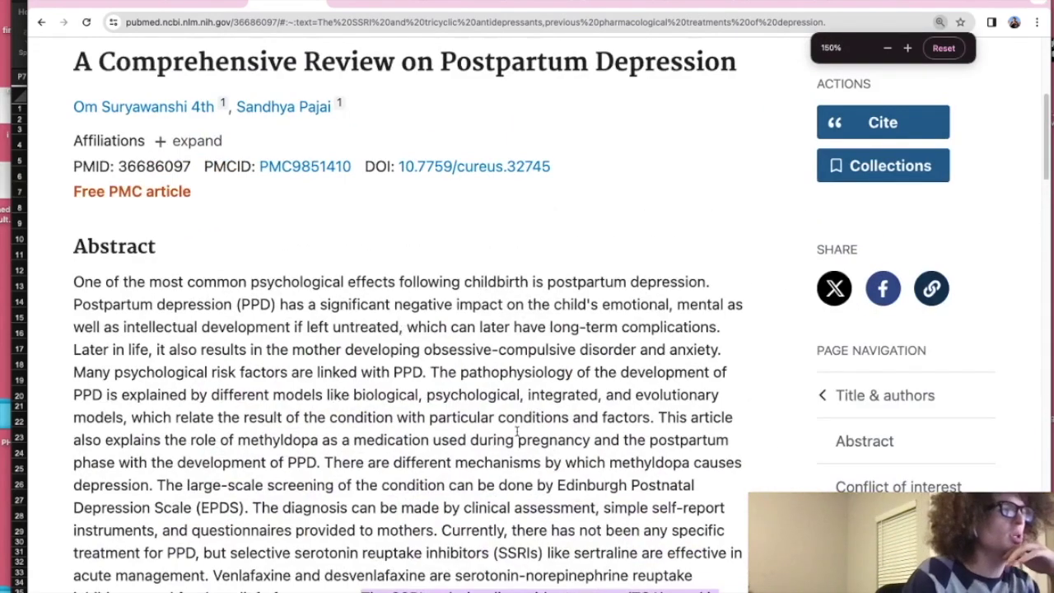
Step: Skim the abstract for current postpartum depression treatments and open the article's free full text on PMC
scroll(520, 426, "down", 3)
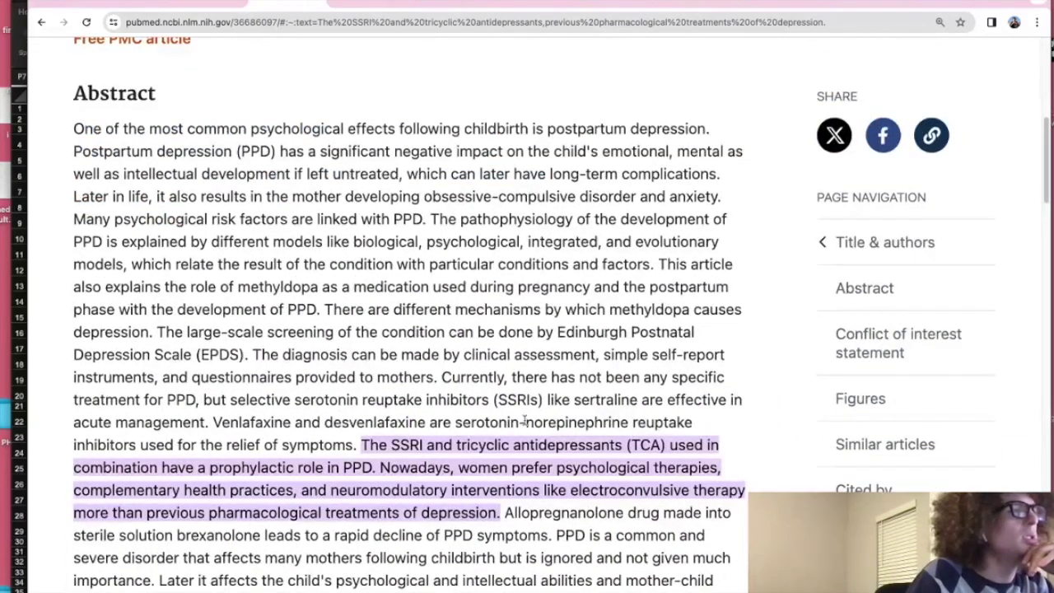
right_click(606, 342)
key("Escape")
scroll(605, 342, "down", 2)
scroll(780, 111, "up", 8)
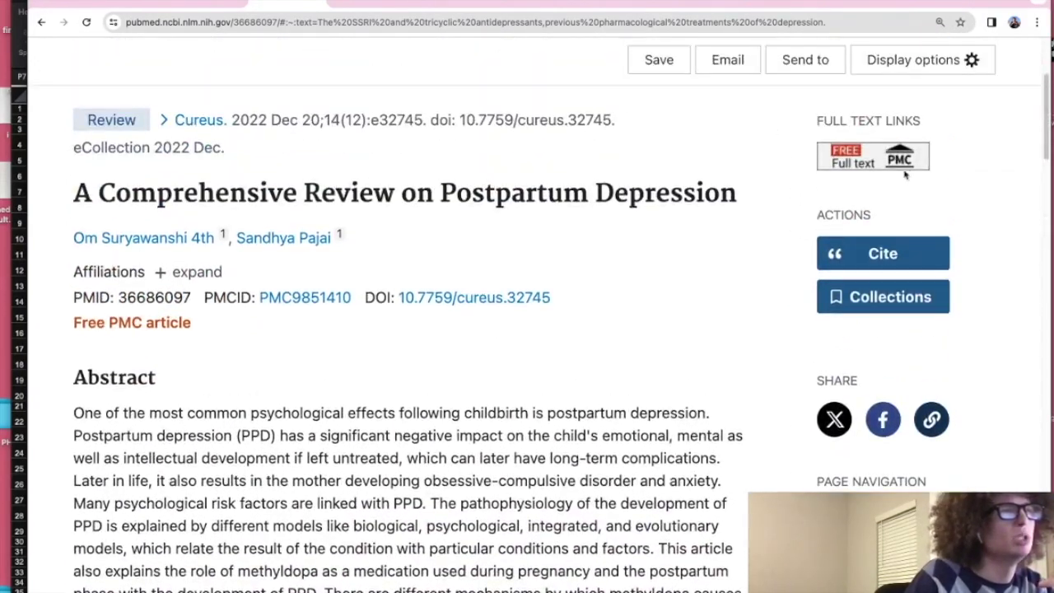
left_click(904, 171)
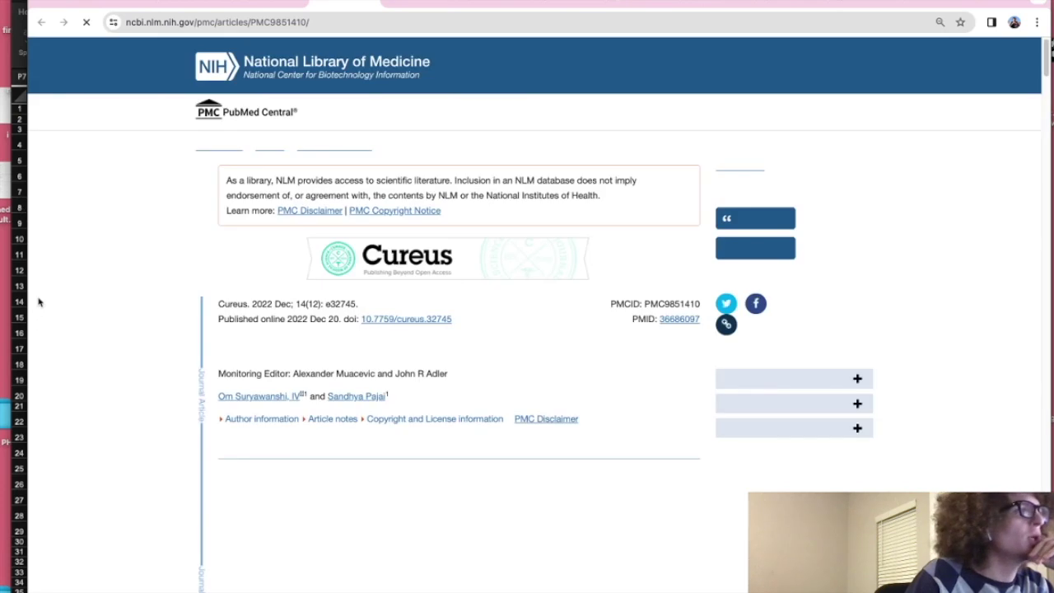
Step: Switch to the Excel revenue model and move the Competition and PPD Depression notes from column P to G35:G36, below the tables
left_click_drag(428, 4, 969, 4)
left_click(396, 96)
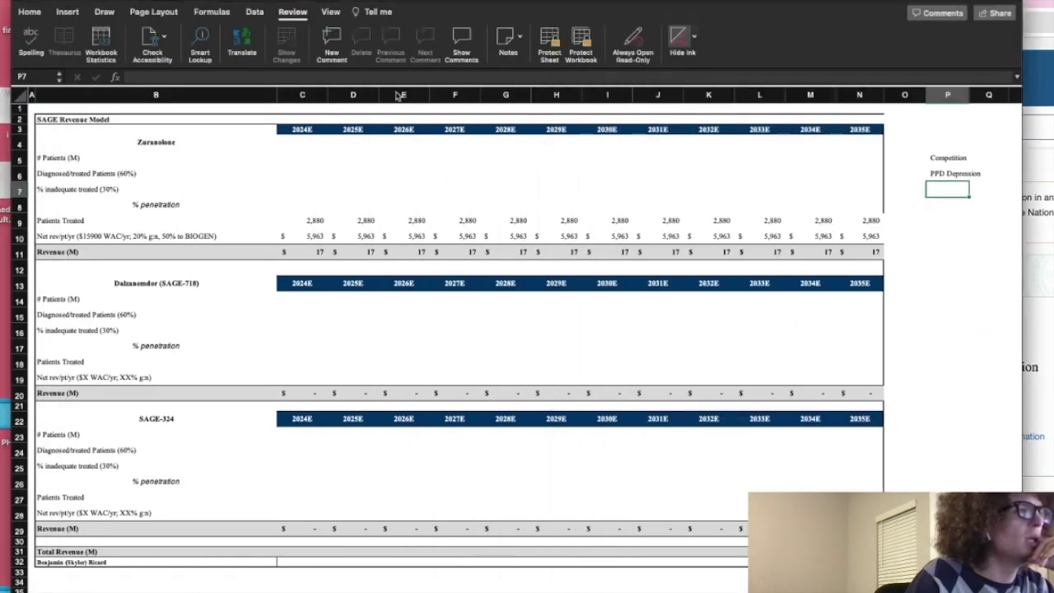
left_click(930, 206)
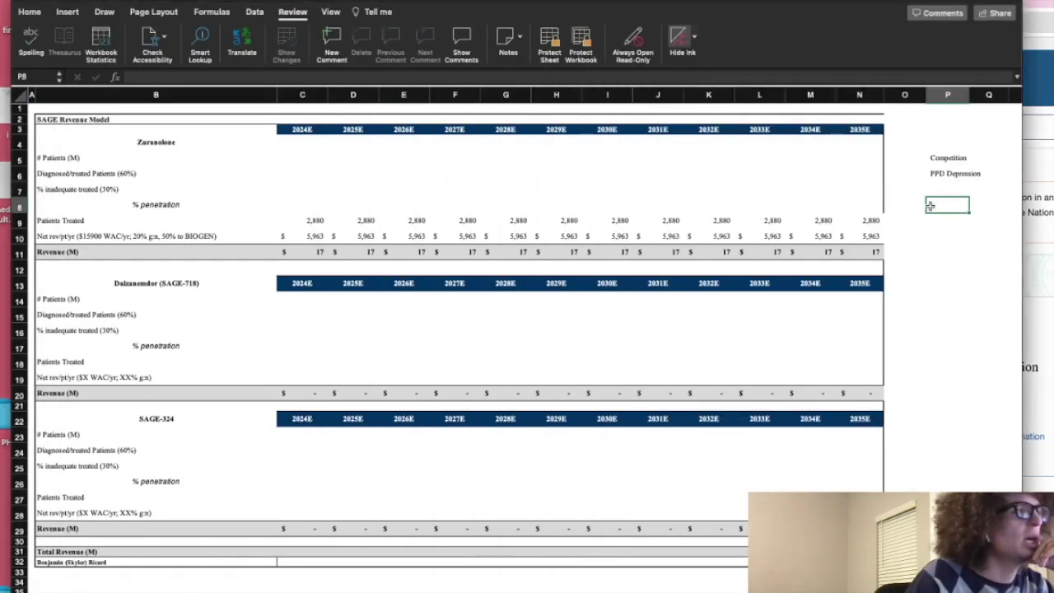
left_click_drag(944, 204, 694, 194)
key("super+c")
scroll(216, 494, "down", 3)
left_click(277, 551)
left_click(274, 533)
key("super+v")
left_click_drag(277, 535, 278, 545)
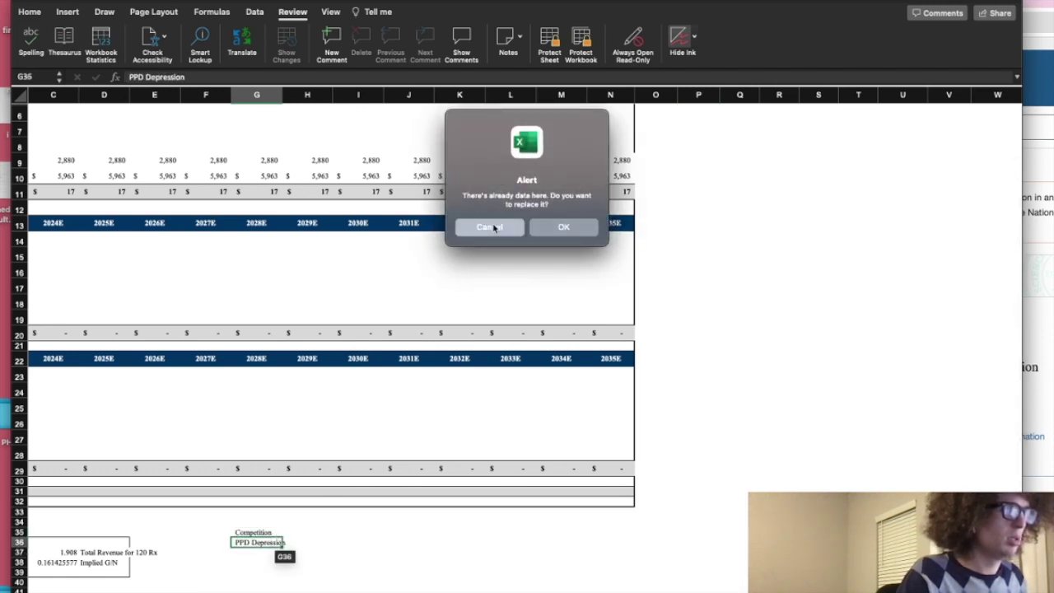
left_click(492, 228)
Step: Add the labels "Prevalance" and "Treatment" in cells G37 and G38, below PPD Depression
left_click(265, 551)
type("Prevalance")
key("Return")
type("Treatment")
key("Return")
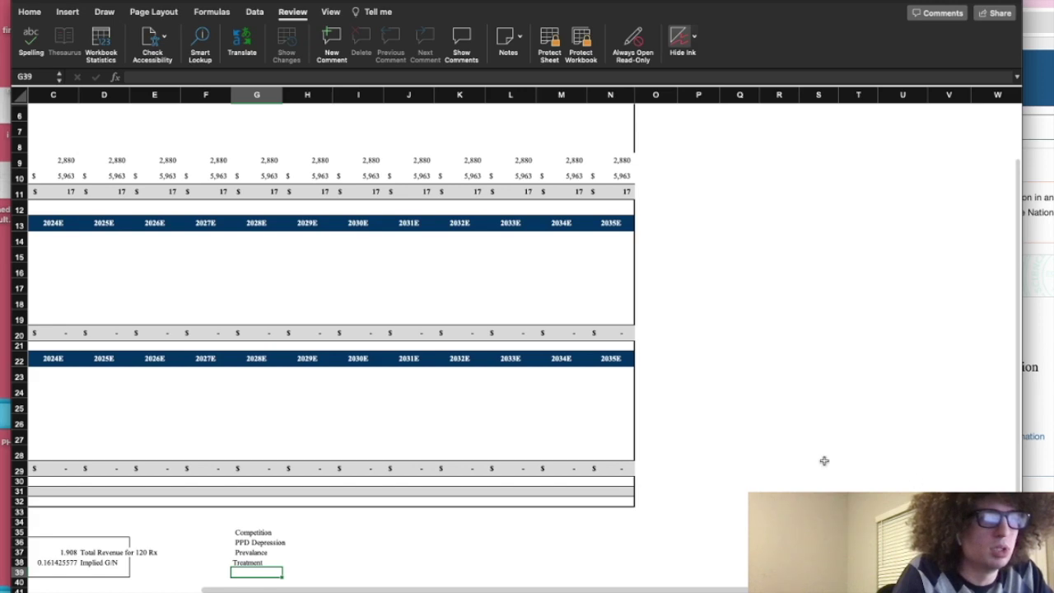
Step: Return to the PMC review article in Chrome and read its introduction and Table 1 for postpartum depression prevalence
left_click(1047, 481)
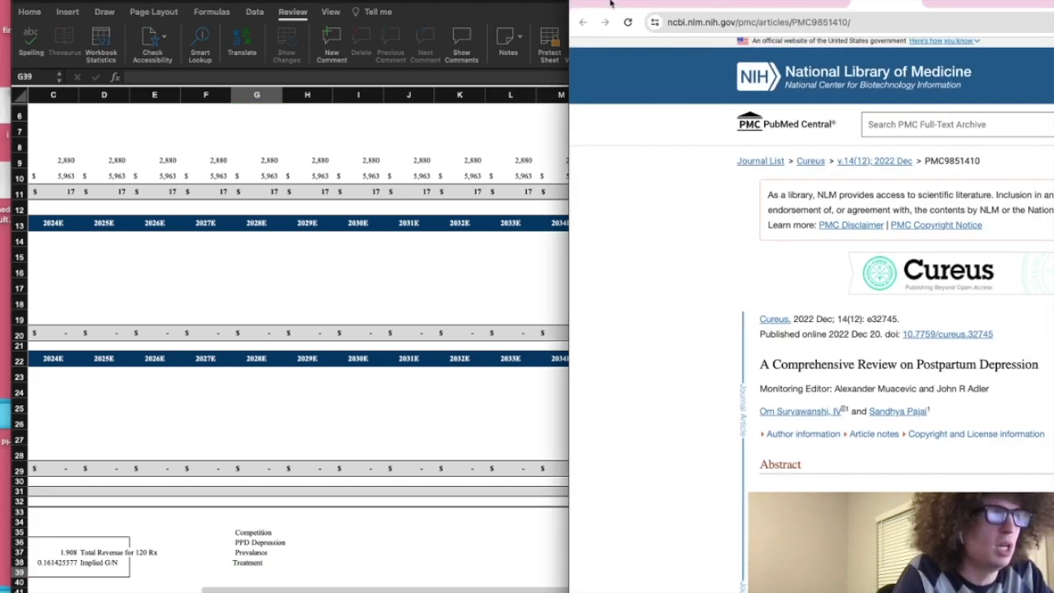
left_click_drag(610, 4, 196, 4)
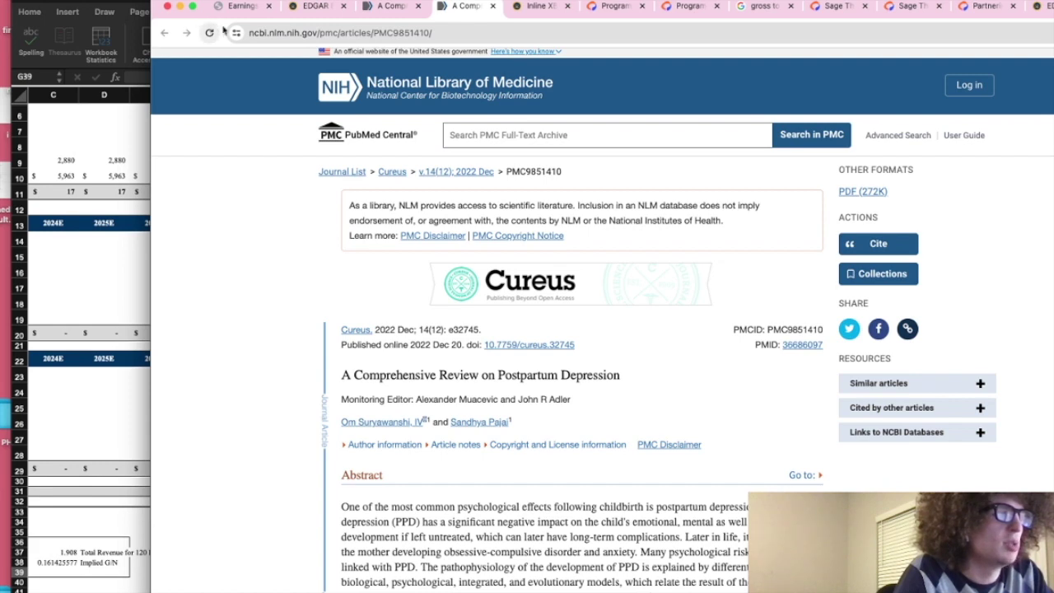
right_click(243, 98)
key("Escape")
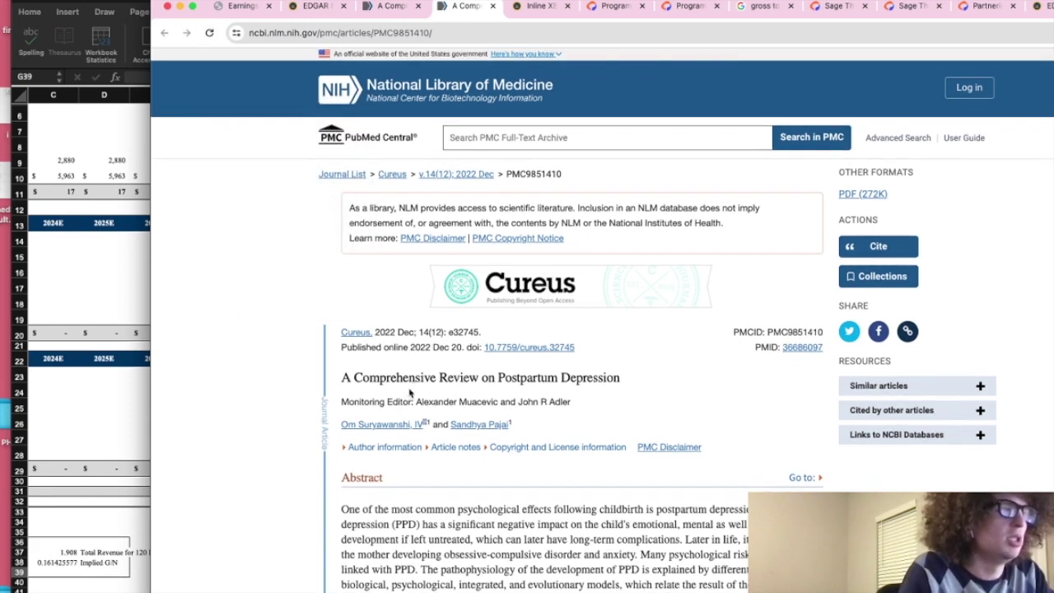
scroll(408, 393, "down", 15)
scroll(414, 375, "up", 4)
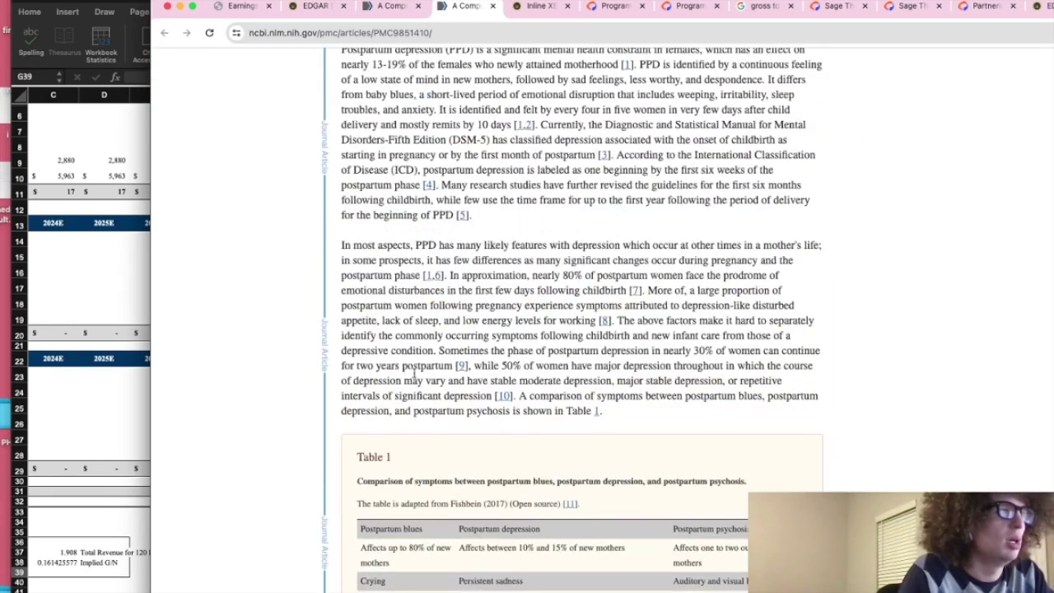
scroll(414, 375, "up", 3)
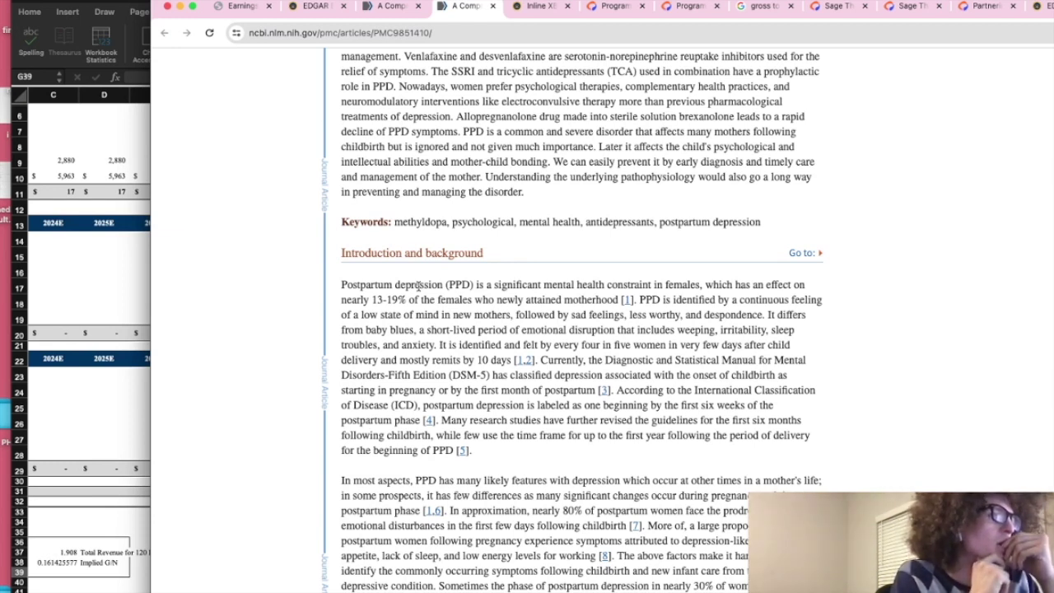
scroll(440, 306, "down", 2)
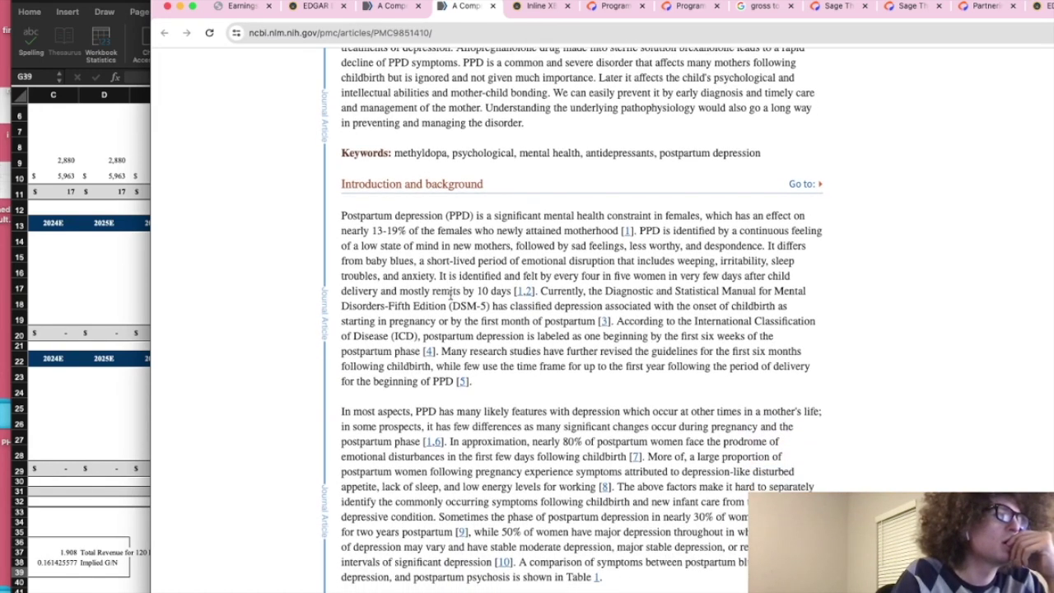
scroll(453, 293, "down", 10)
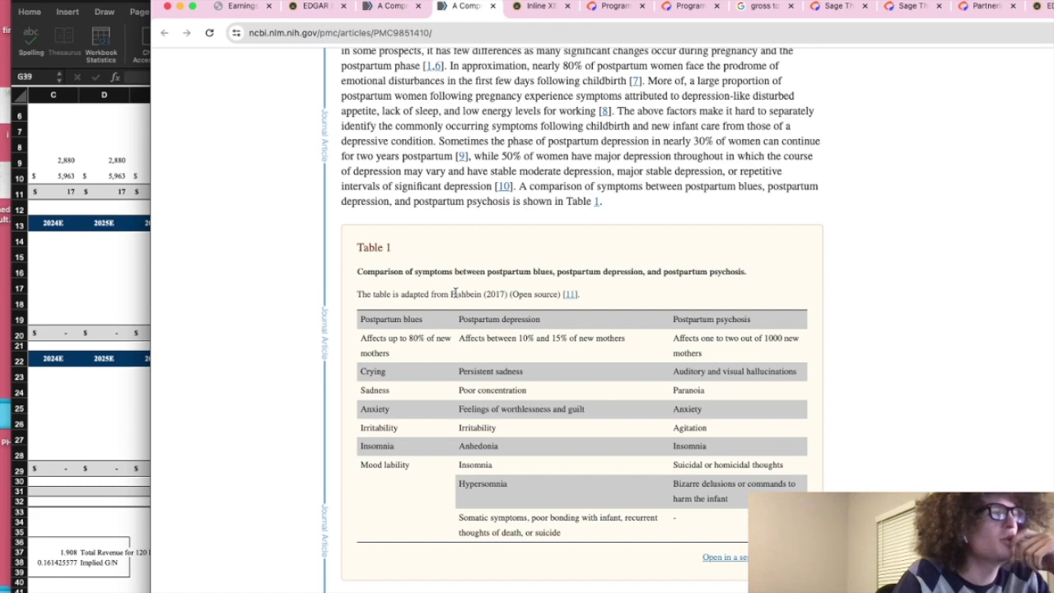
scroll(455, 293, "down", 1)
Step: Skim the article's sections on psychological risk factors, pathophysiology, the role of methyldopa and diagnosis of PPD
scroll(453, 293, "down", 7)
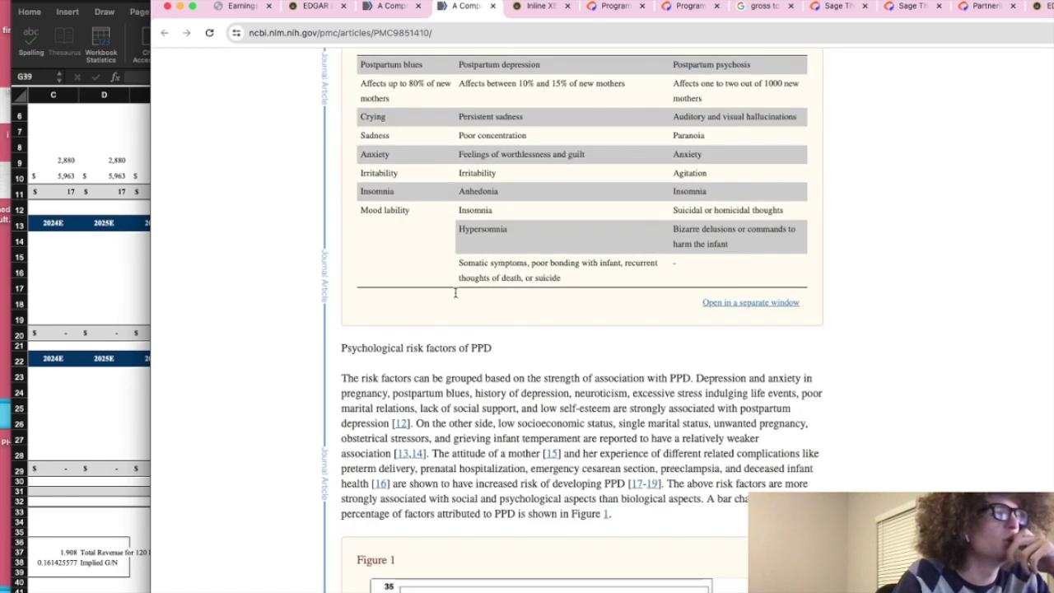
scroll(454, 294, "down", 6)
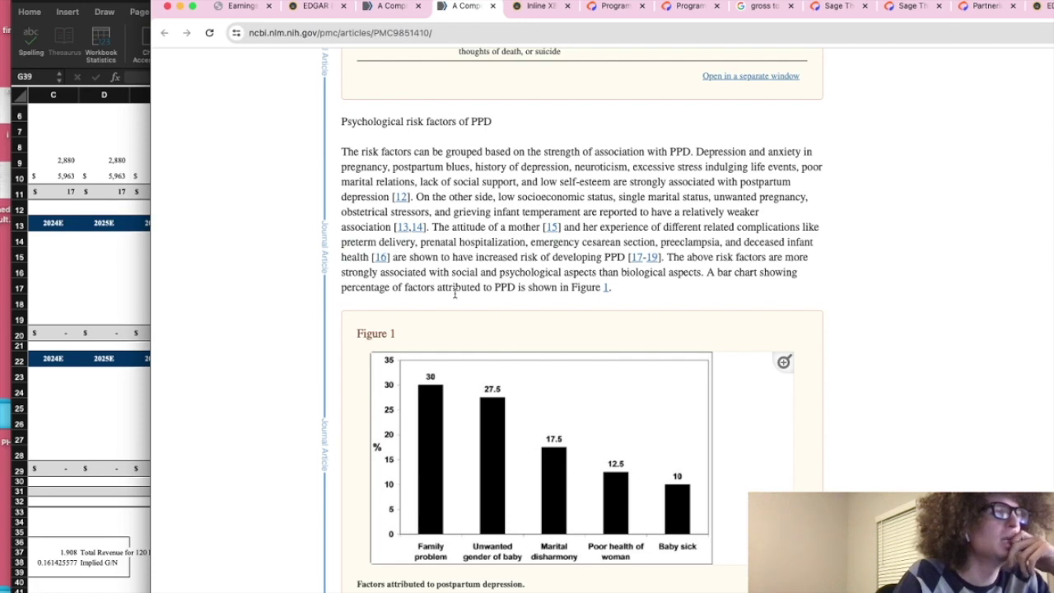
scroll(453, 294, "down", 2)
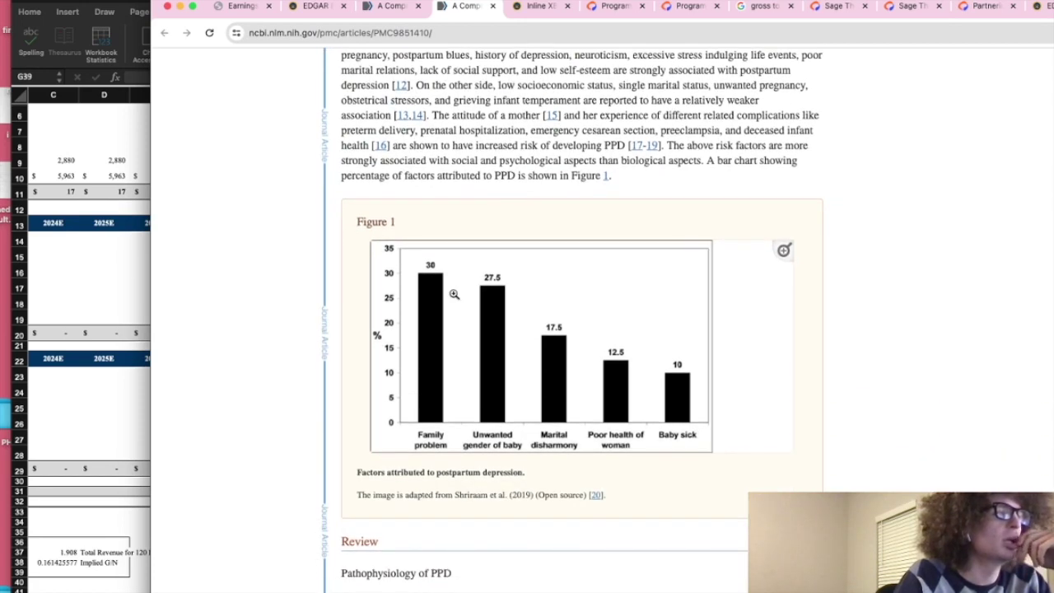
scroll(454, 293, "down", 4)
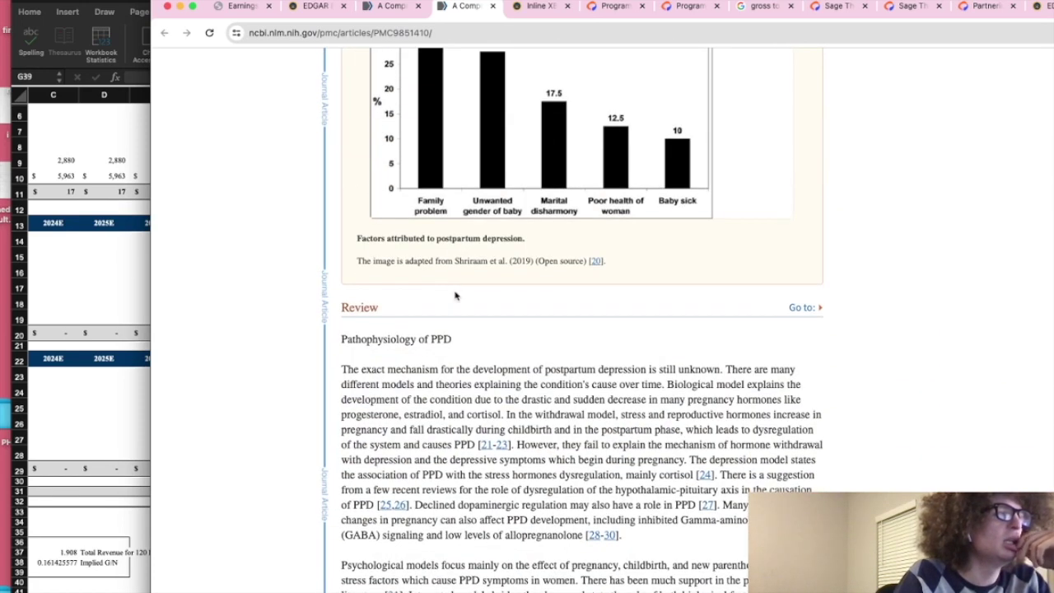
scroll(454, 294, "down", 14)
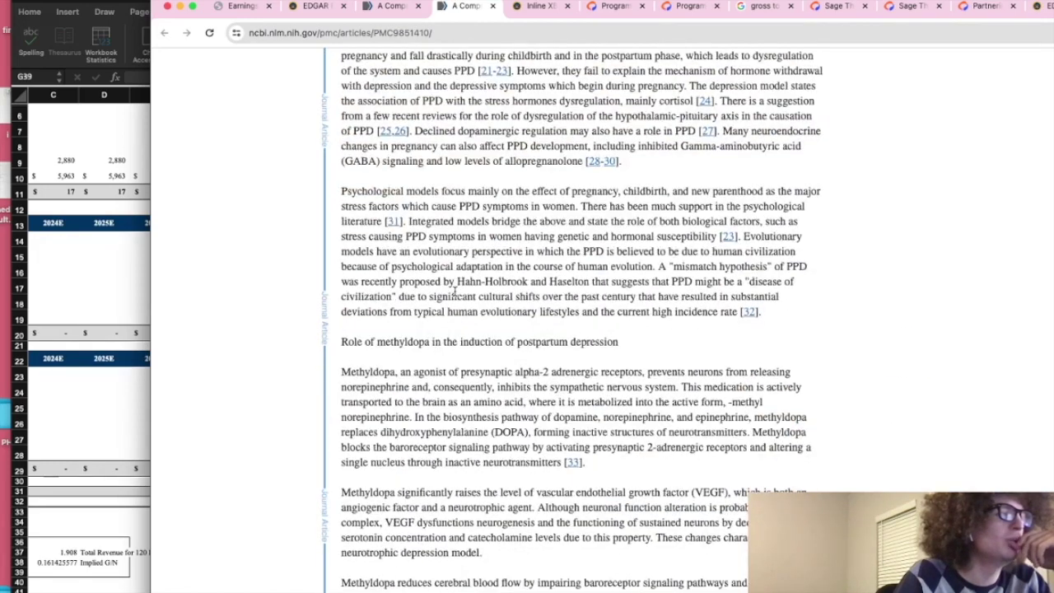
scroll(454, 292, "down", 16)
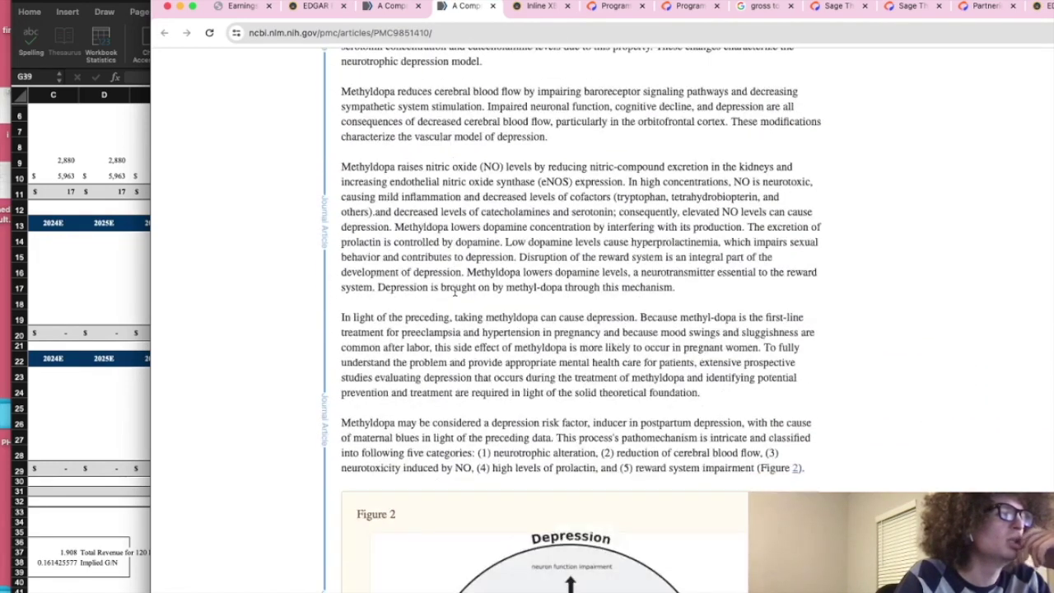
scroll(454, 291, "down", 7)
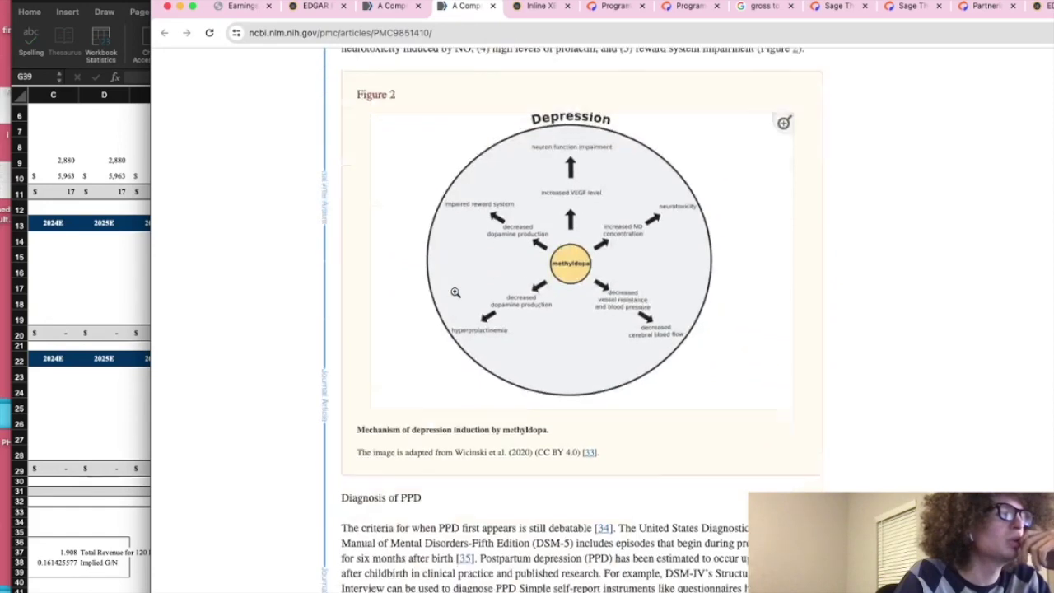
scroll(455, 292, "down", 2)
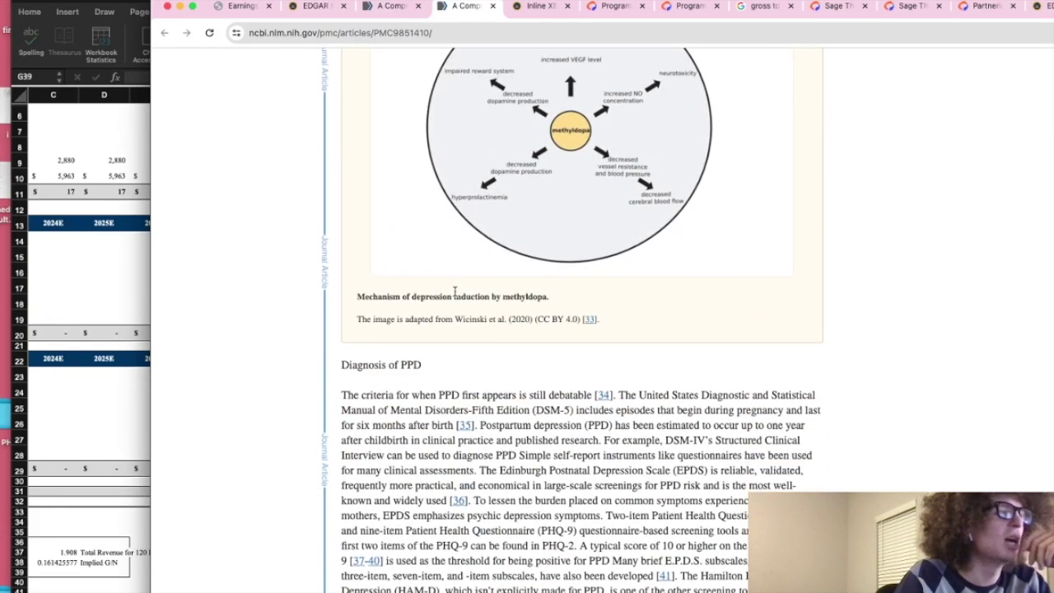
scroll(455, 291, "down", 3)
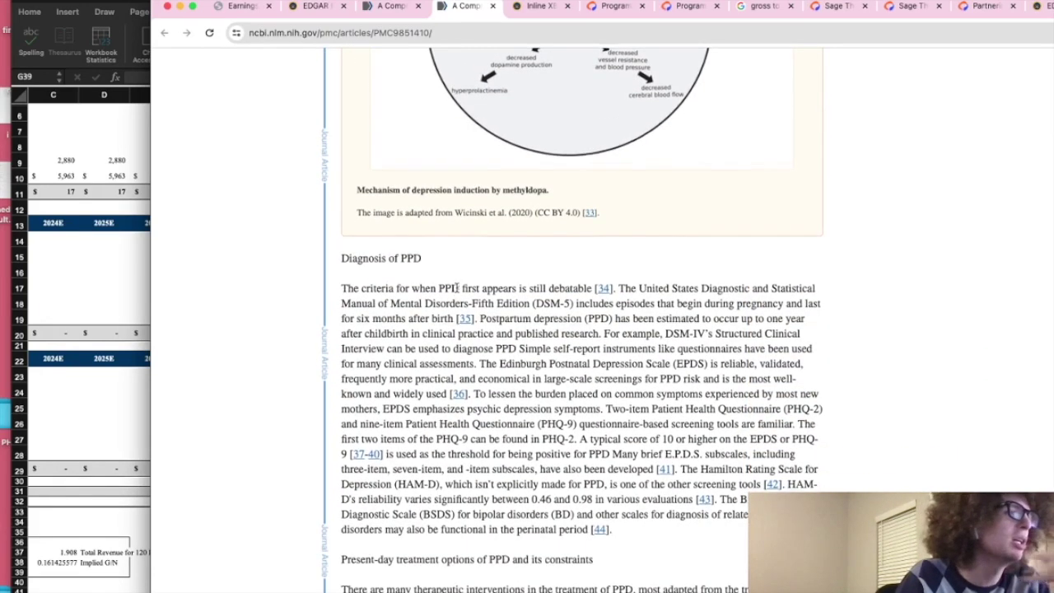
Step: Examine the article's present-day PPD treatment options and open the sertraline citation, reference 45, in a new tab
scroll(456, 287, "down", 5)
right_click(455, 290)
left_click(437, 300)
scroll(427, 316, "down", 8)
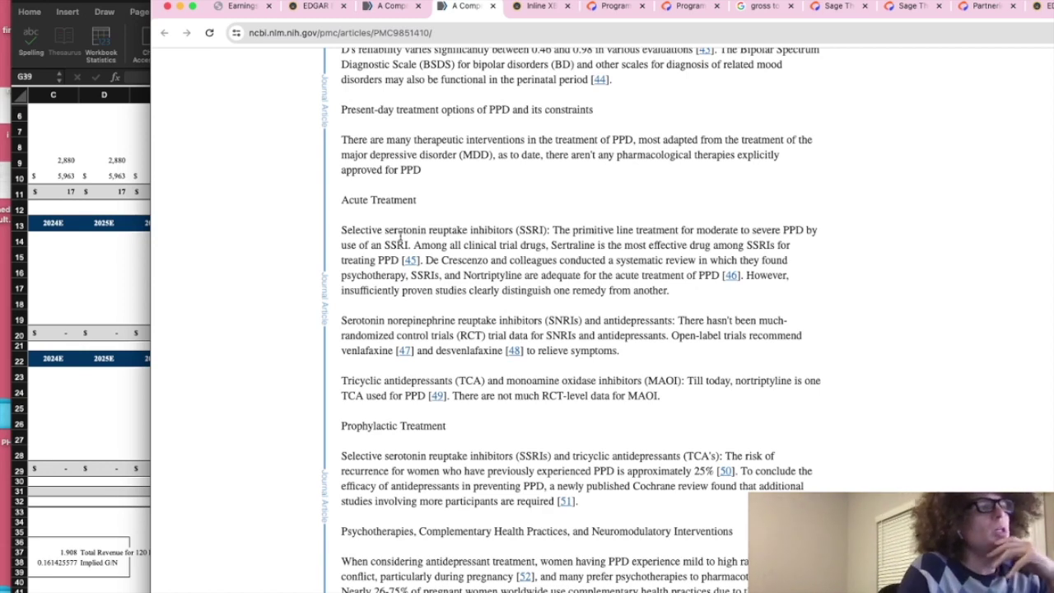
right_click(413, 260)
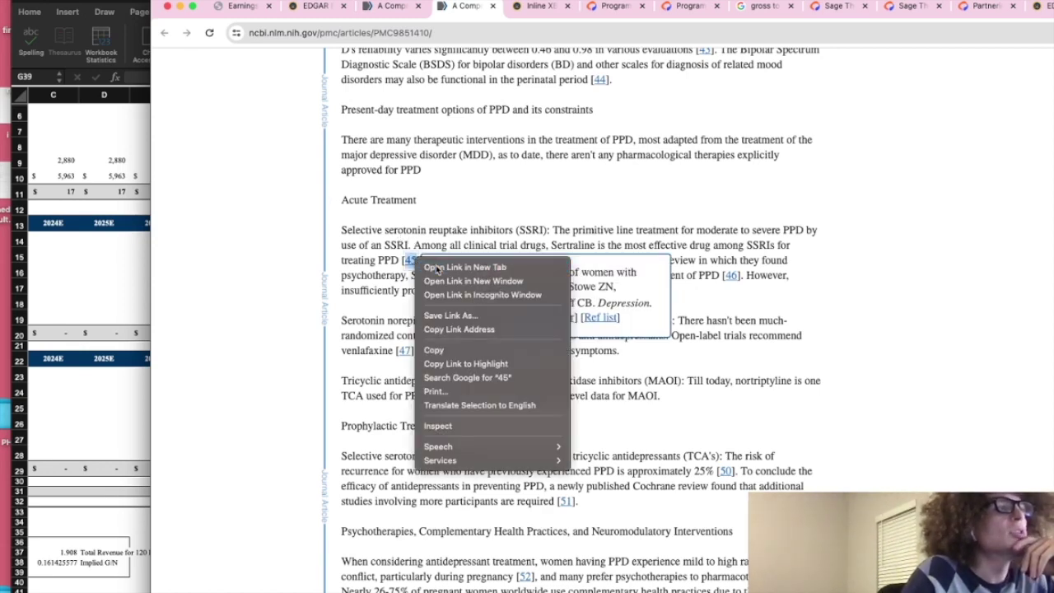
left_click(449, 267)
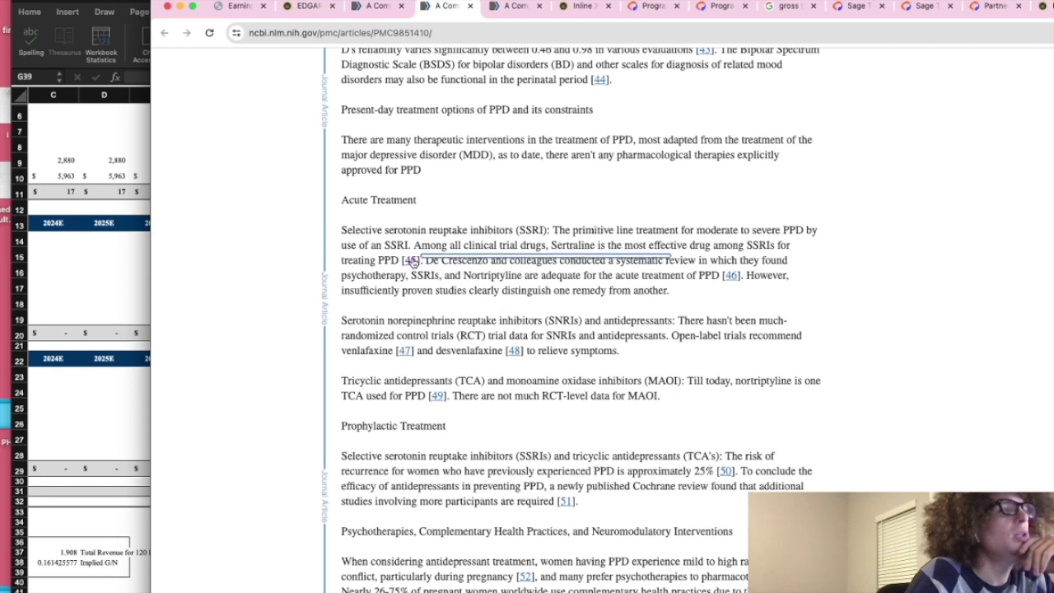
left_click_drag(359, 245, 398, 260)
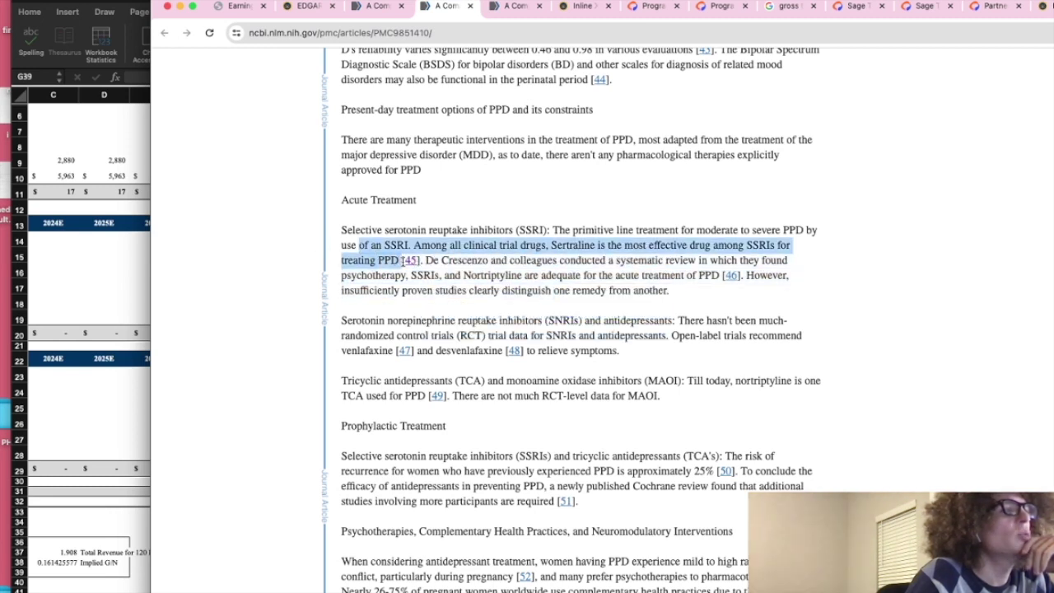
left_click(398, 262)
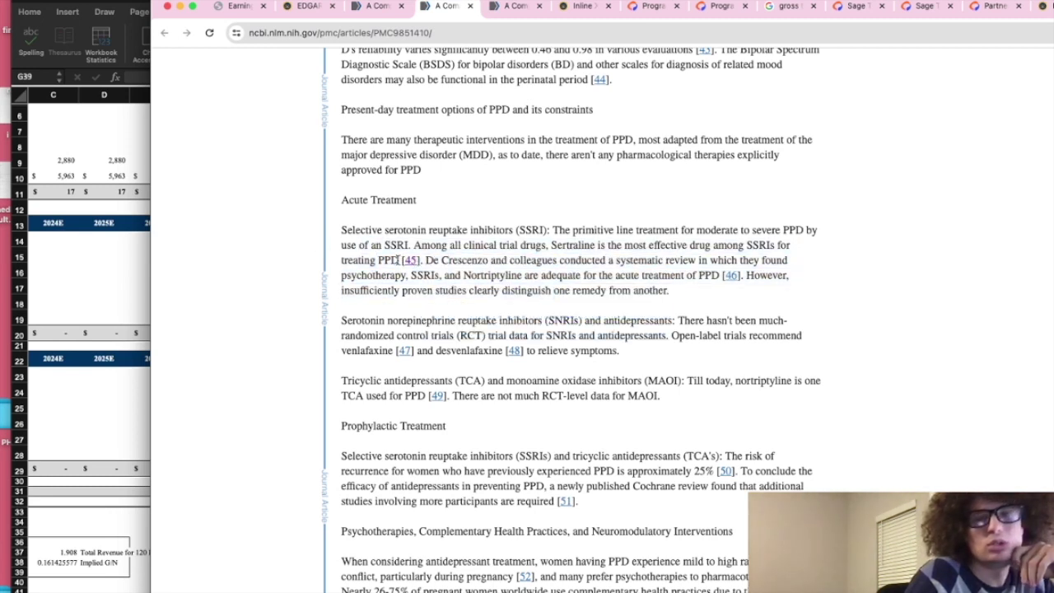
Step: Open the sertraline study listed as reference 45 through Google Scholar and read its abstract on Wiley Online Library
left_click(514, 7)
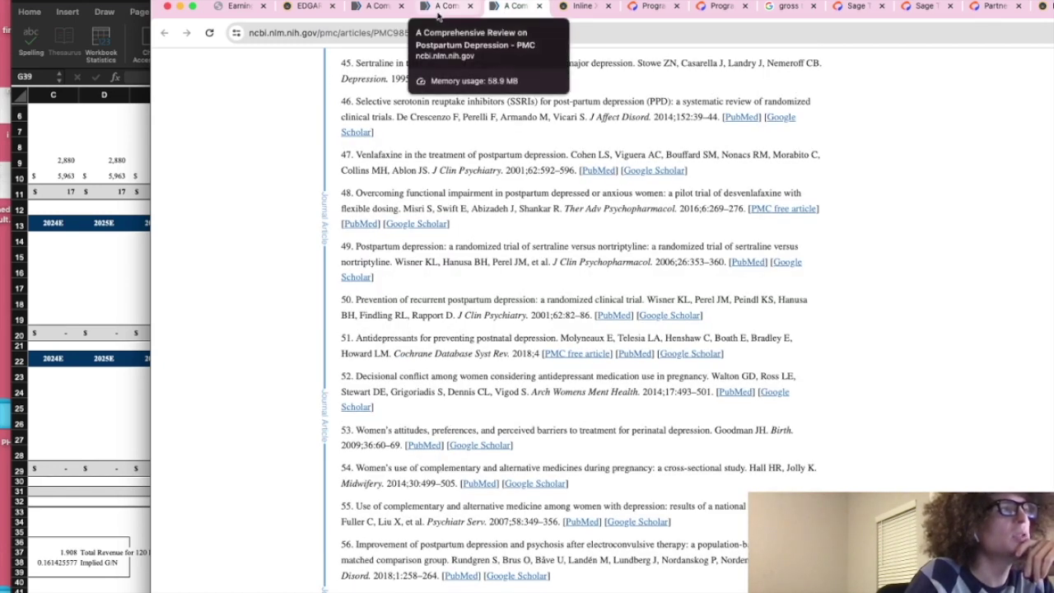
left_click(482, 79)
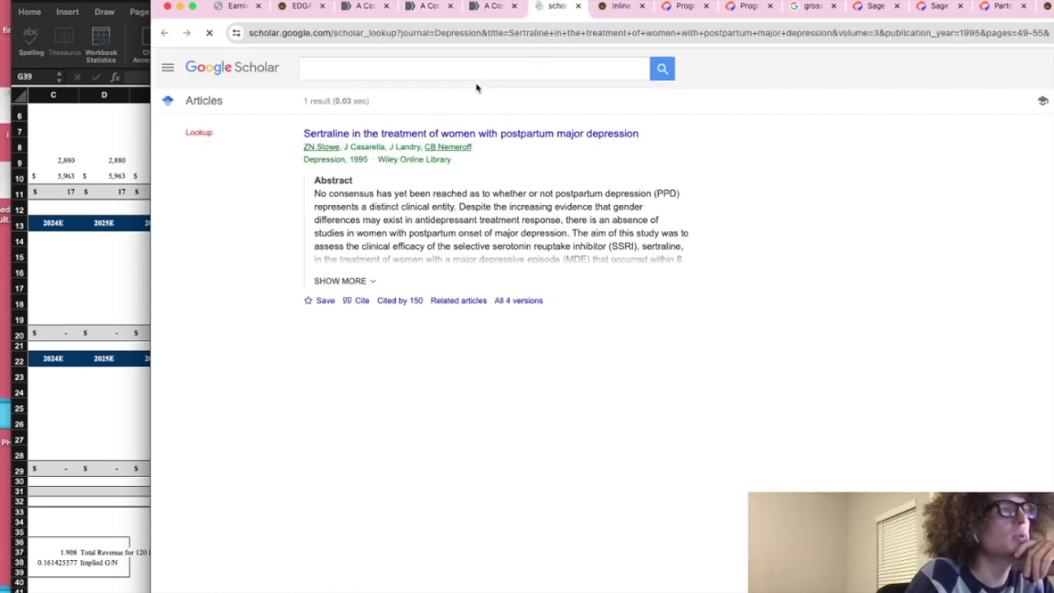
left_click(385, 133)
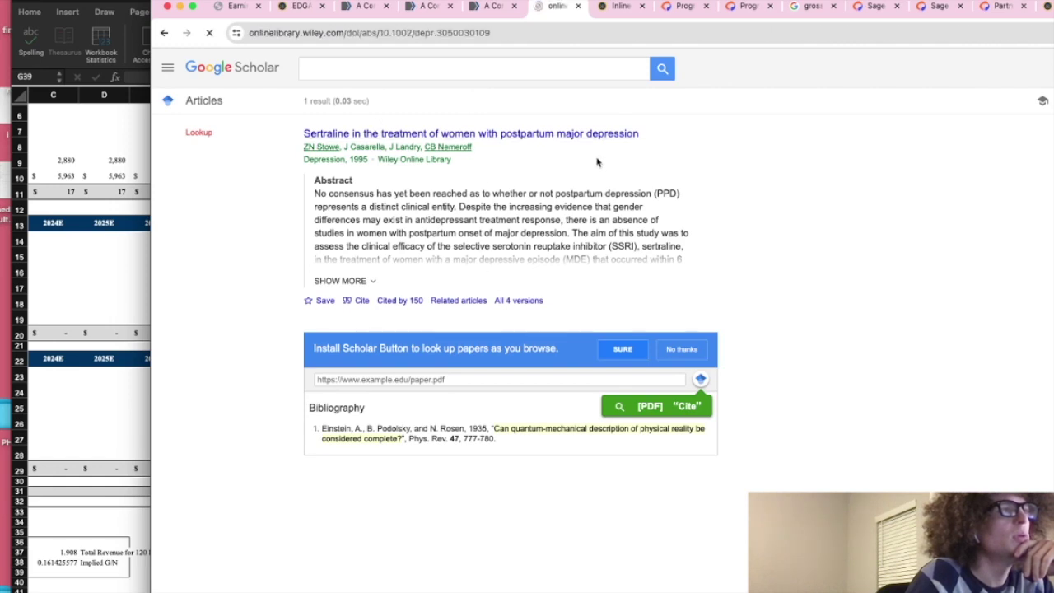
scroll(870, 364, "down", 5)
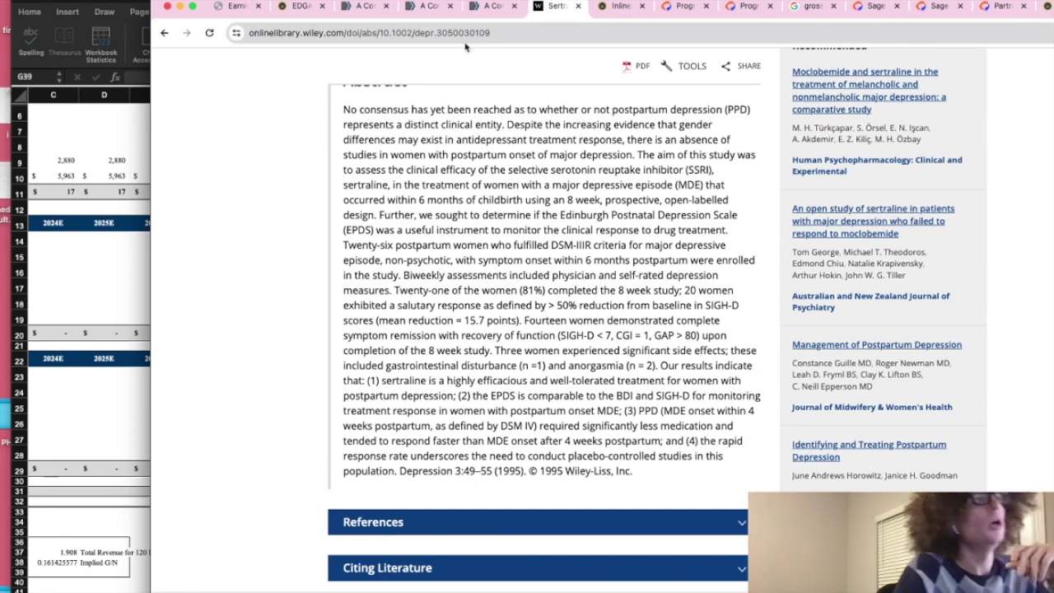
scroll(421, 246, "up", 5)
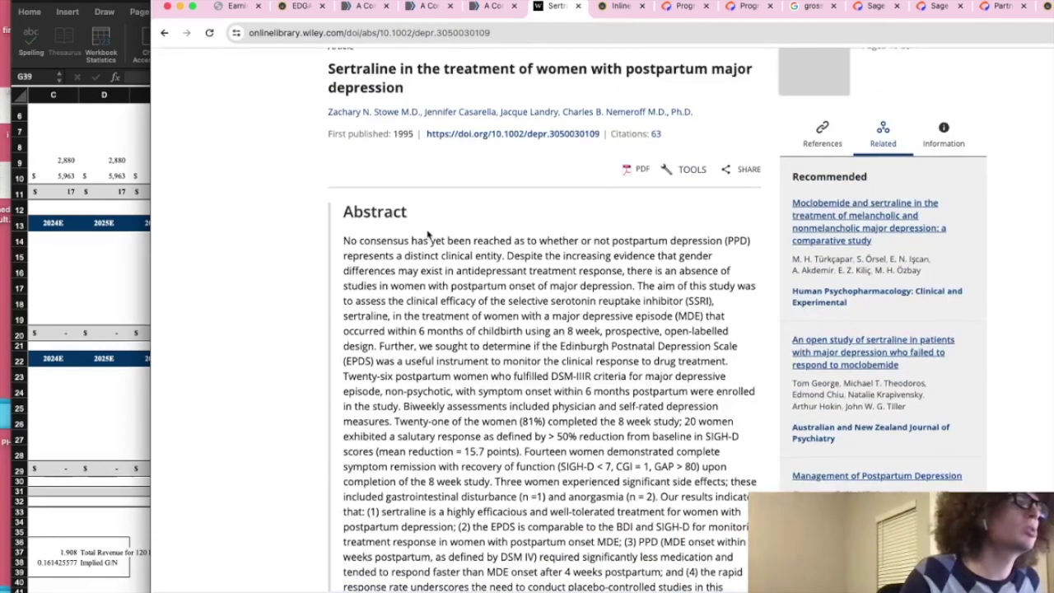
scroll(478, 82, "down", 8)
scroll(492, 83, "up", 6)
Step: Detach the article's reference-list tab into its own browser window and clear its address bar for a new search
left_click_drag(490, 8, 657, 35)
left_click(605, 60)
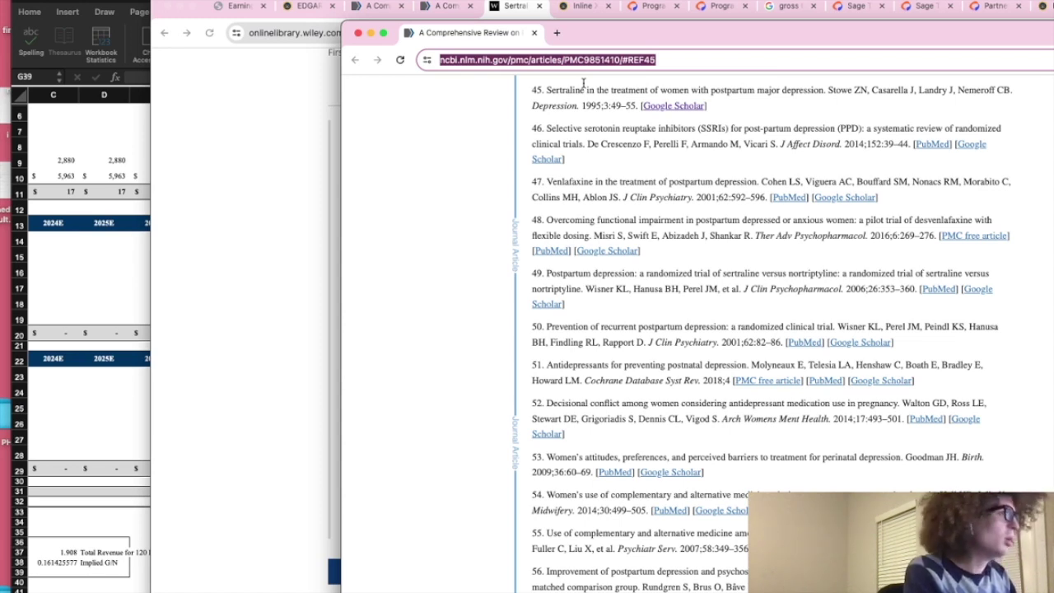
type("zo")
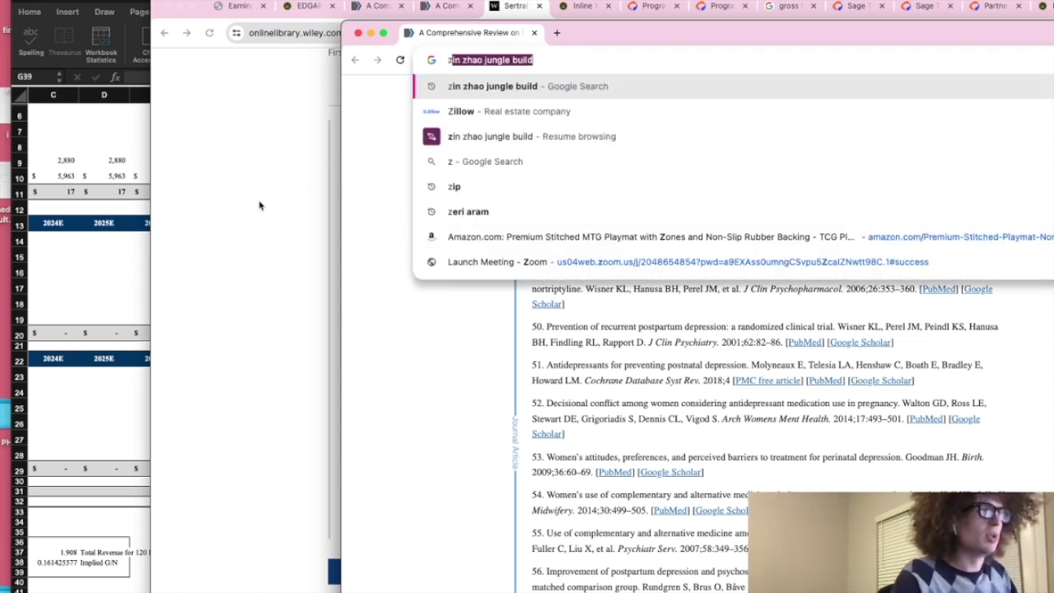
key("BackSpace")
key("BackSpace")
type("zalon")
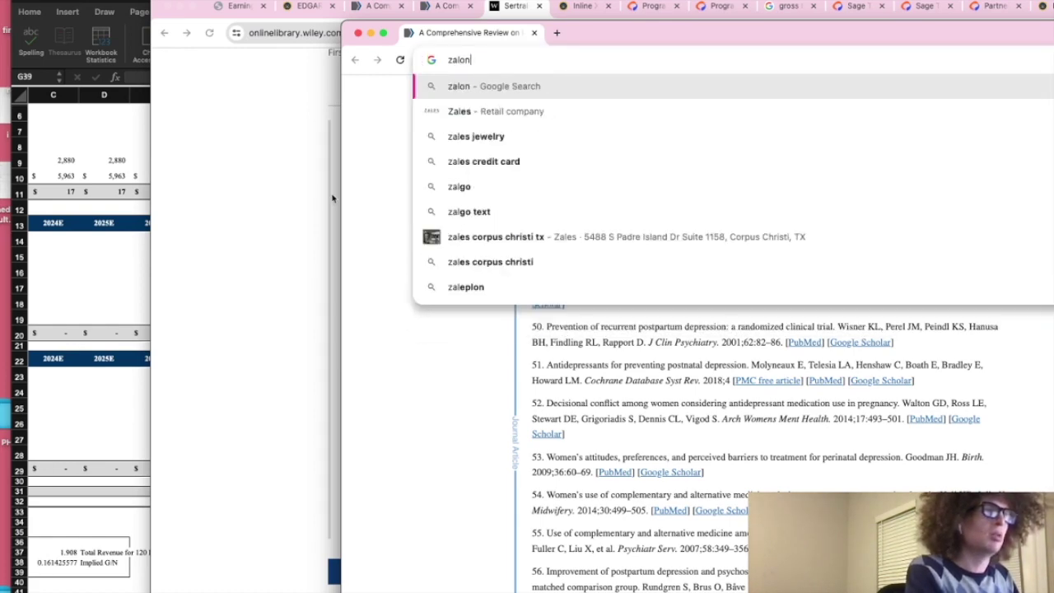
key("BackSpace")
key("BackSpace")
key("BackSpace")
key("BackSpace")
key("BackSpace")
Step: Copy the Zuranolone heading from the Excel revenue model and return to the detached browser window's empty address bar
left_click(80, 252)
left_click_drag(155, 175, 91, 83)
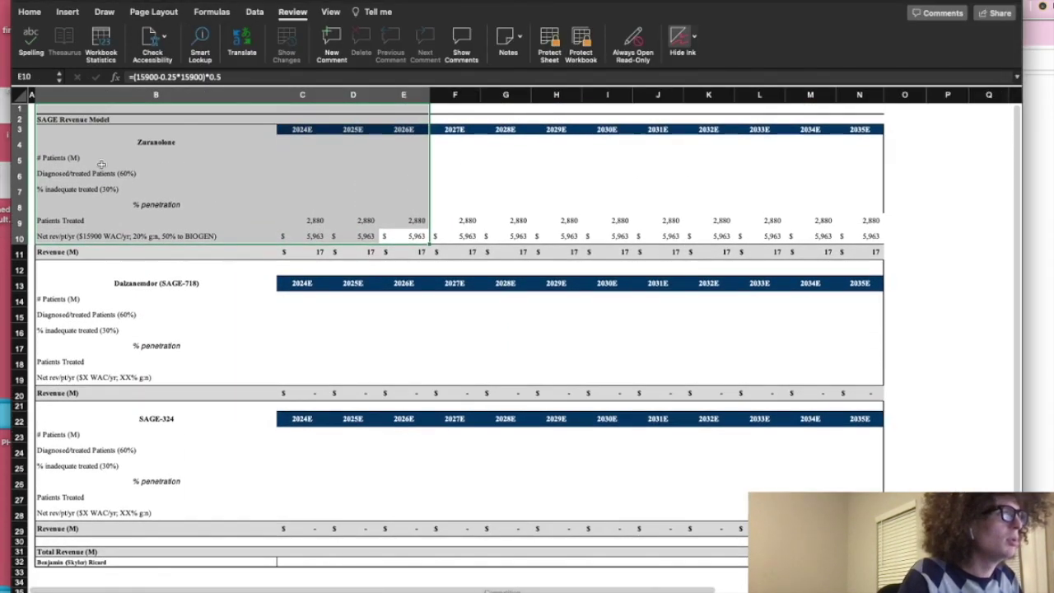
left_click(100, 164)
left_click(123, 140)
key("ctrl+c")
key("ctrl+super+f")
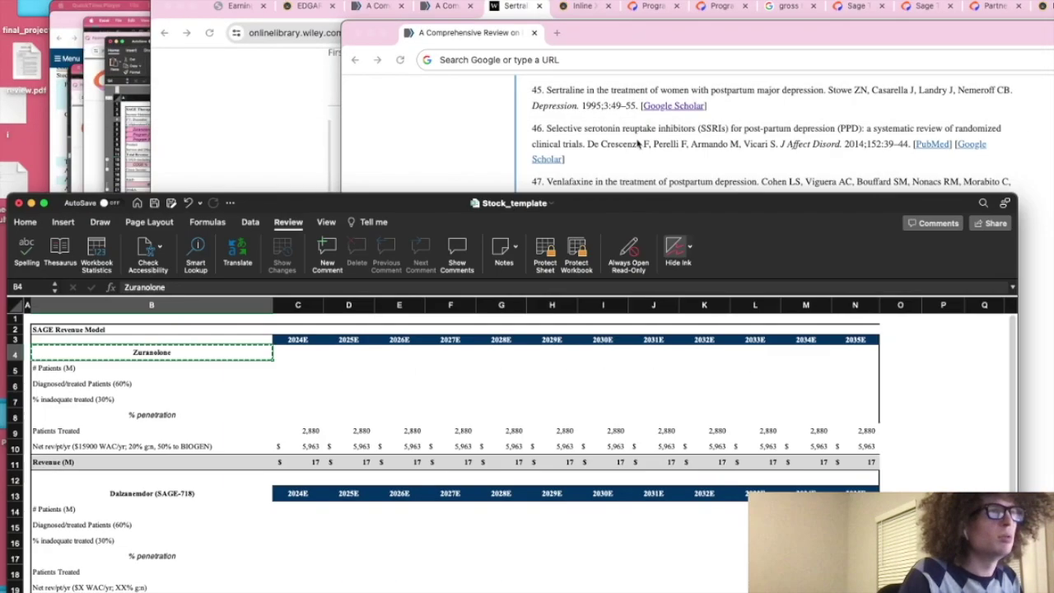
left_click(613, 73)
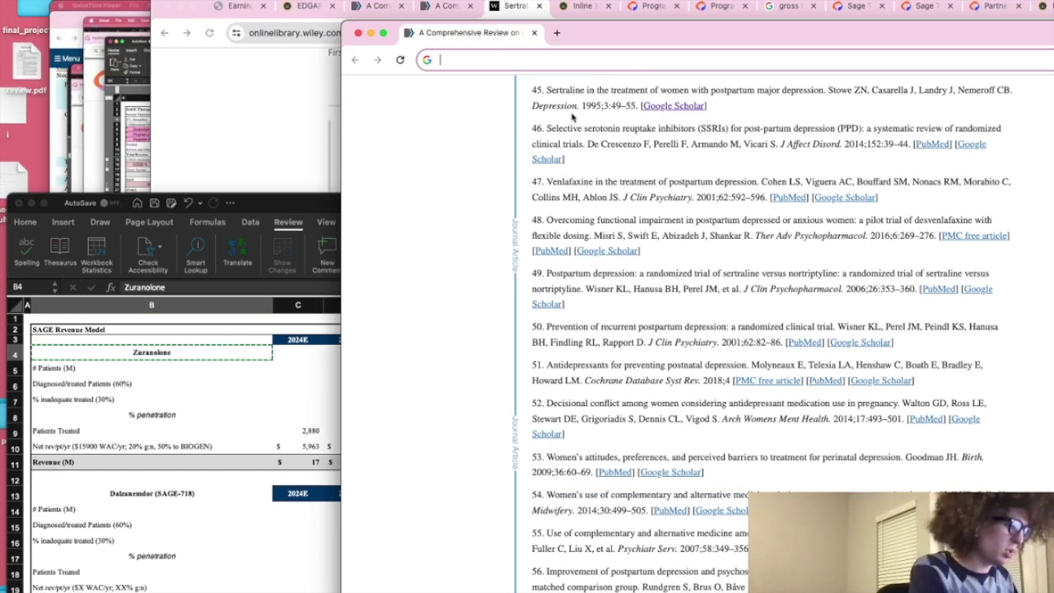
Step: Search Google for "zurannalone label"
type("zuranth")
key("BackSpace")
key("BackSpace")
type("nalone label")
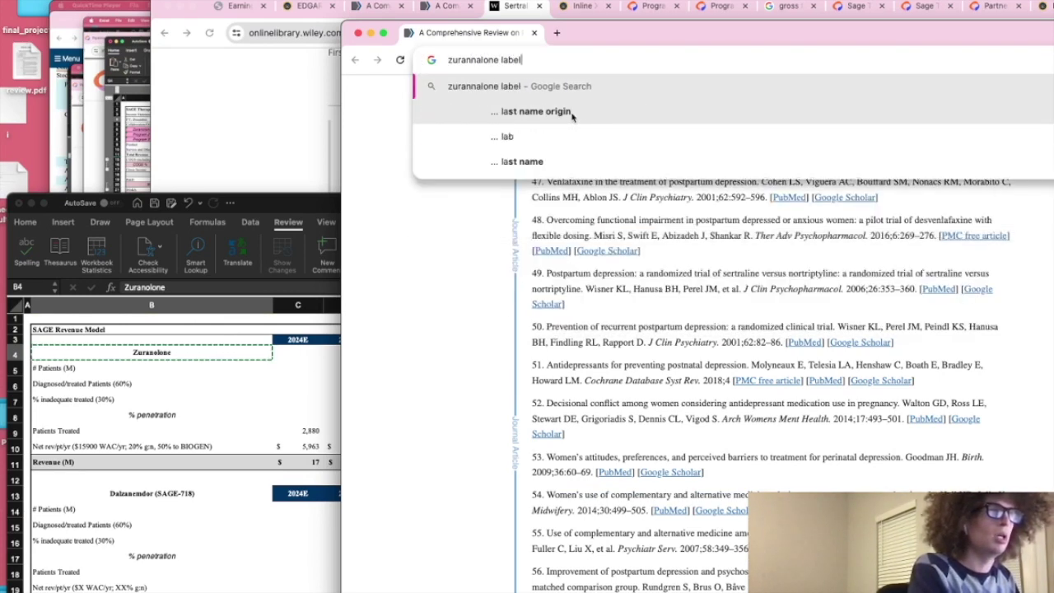
key("Return")
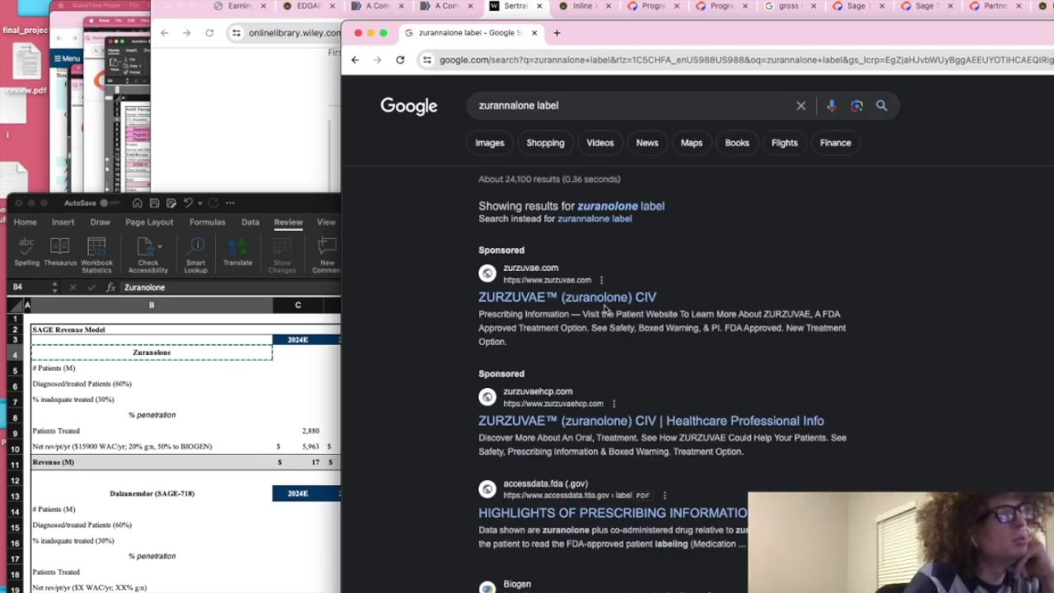
Step: Skim the sponsored zurzuvae.com patient page and return to the search results
left_click(601, 297)
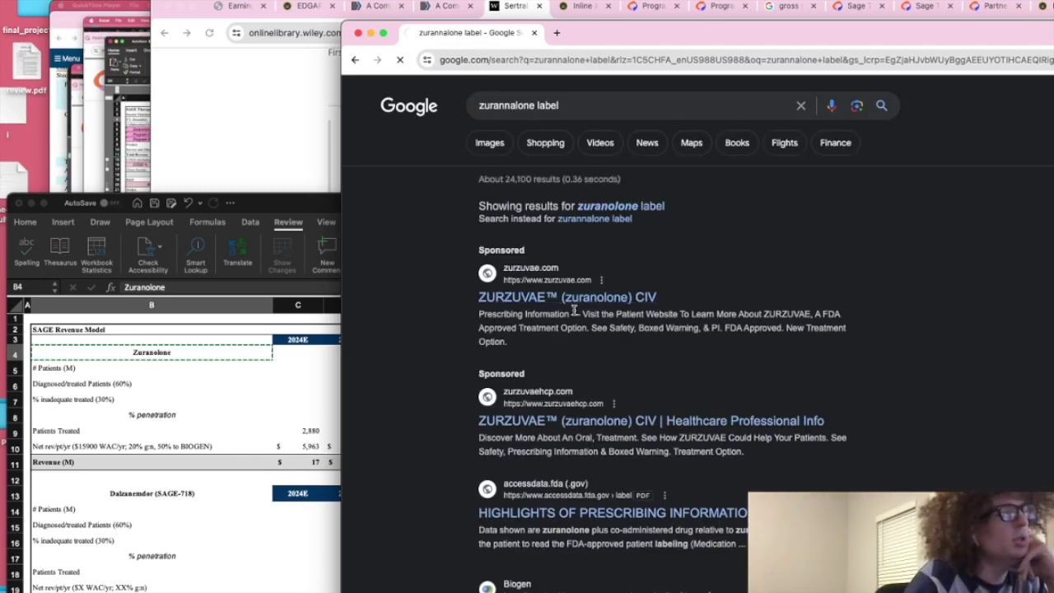
scroll(604, 275, "down", 3)
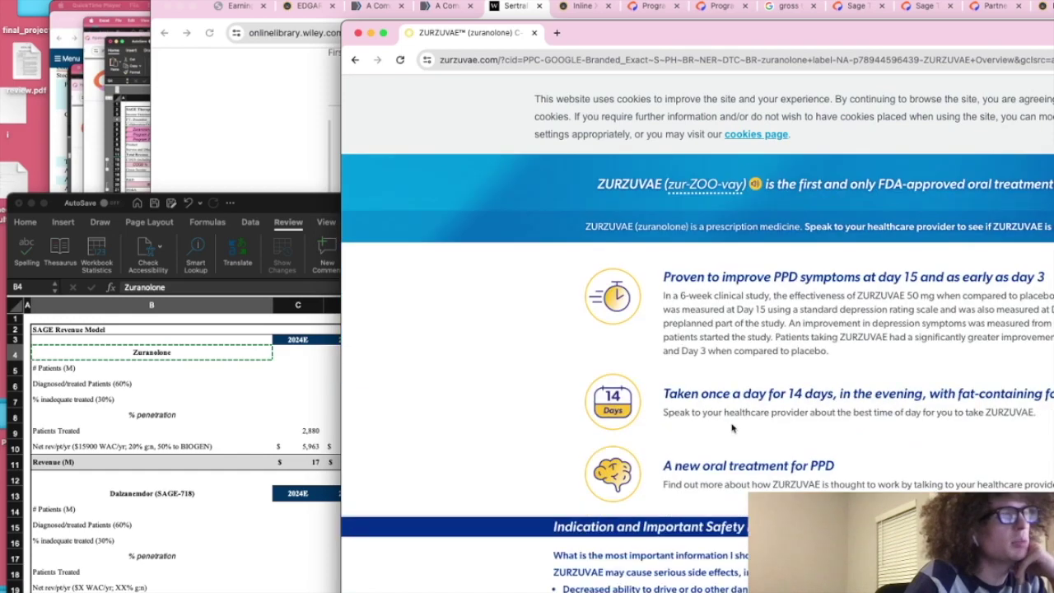
left_click(354, 59)
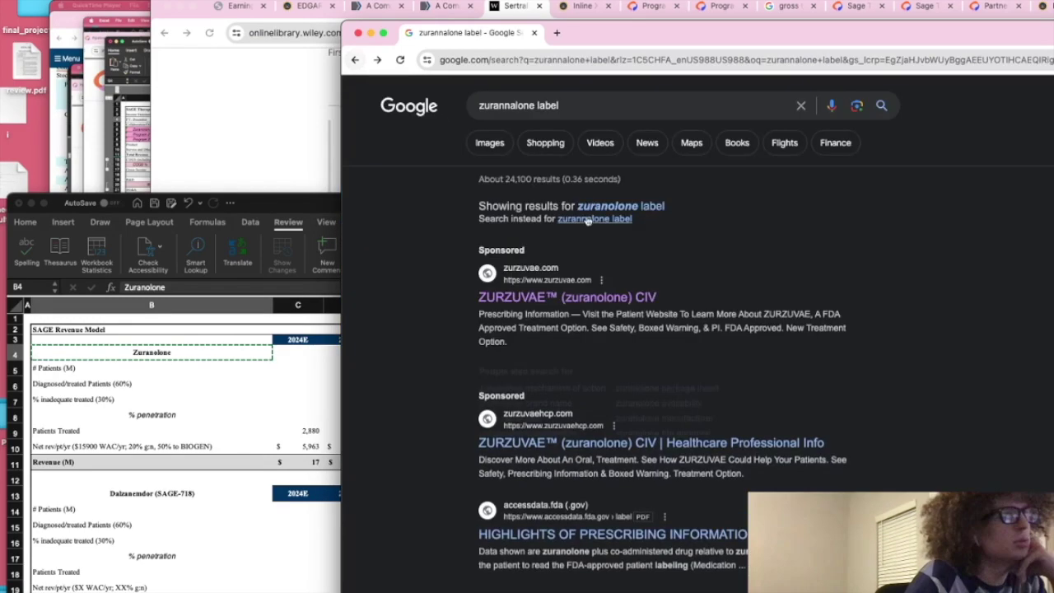
Step: Open the FDA prescribing-information PDF from the accessdata.fda.gov result and reposition its window to show the full page width
scroll(640, 321, "down", 3)
scroll(640, 321, "down", 10)
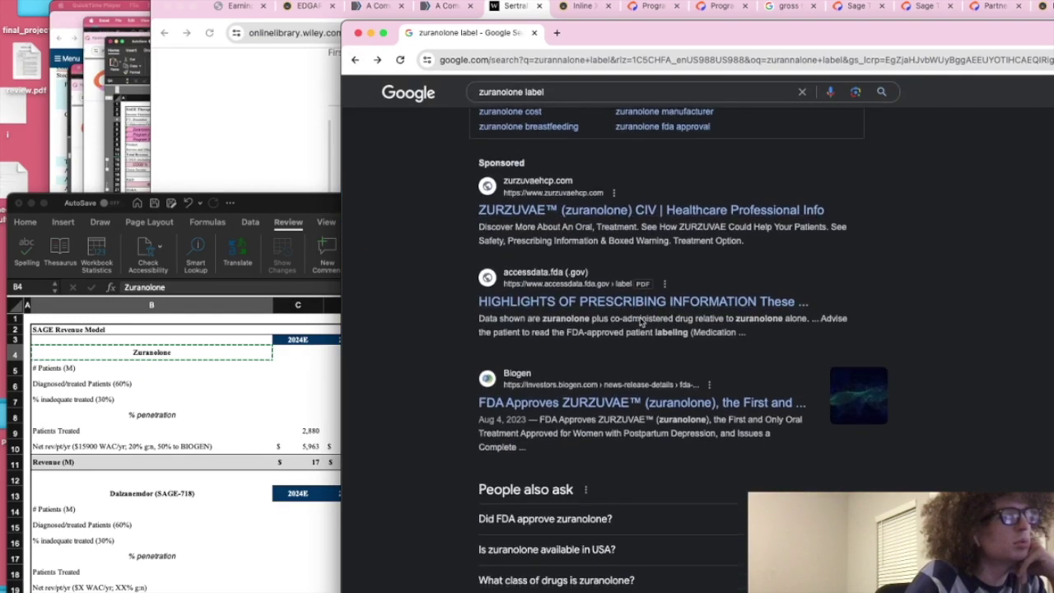
scroll(543, 277, "up", 4)
scroll(543, 277, "up", 3)
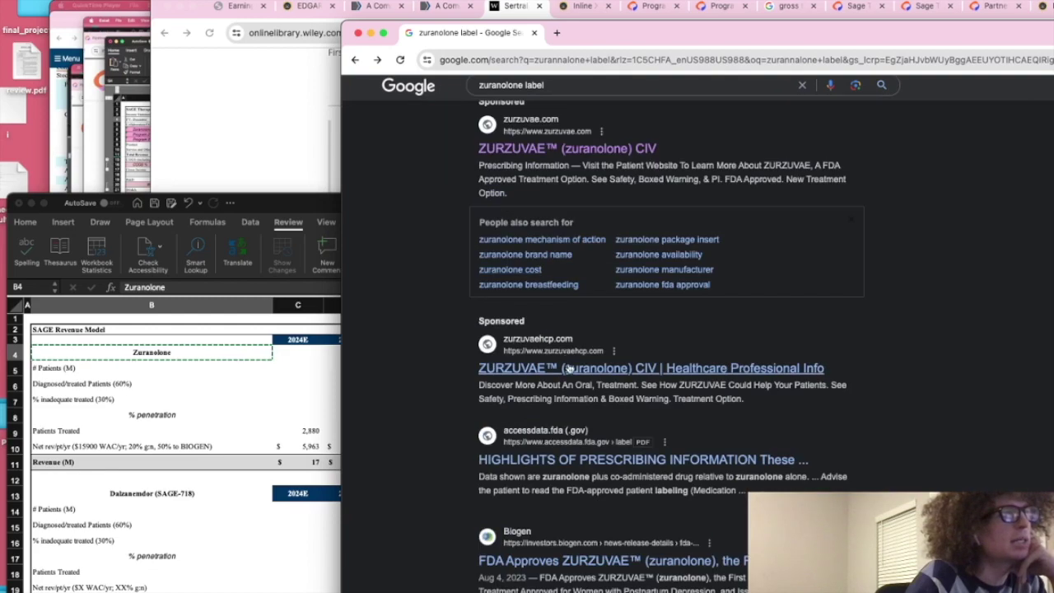
left_click(614, 466)
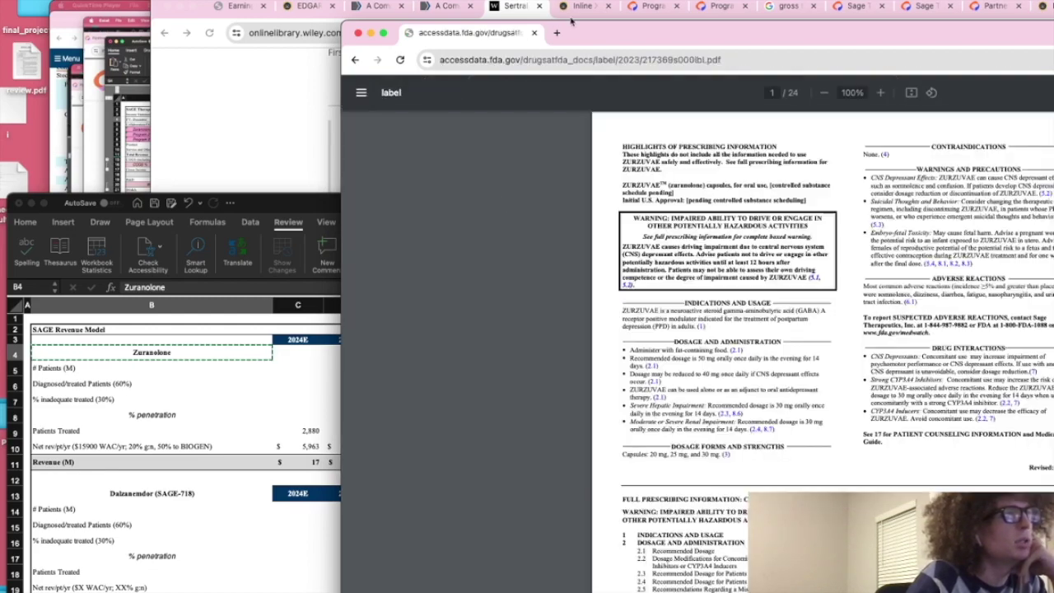
left_click_drag(617, 33, 303, 0)
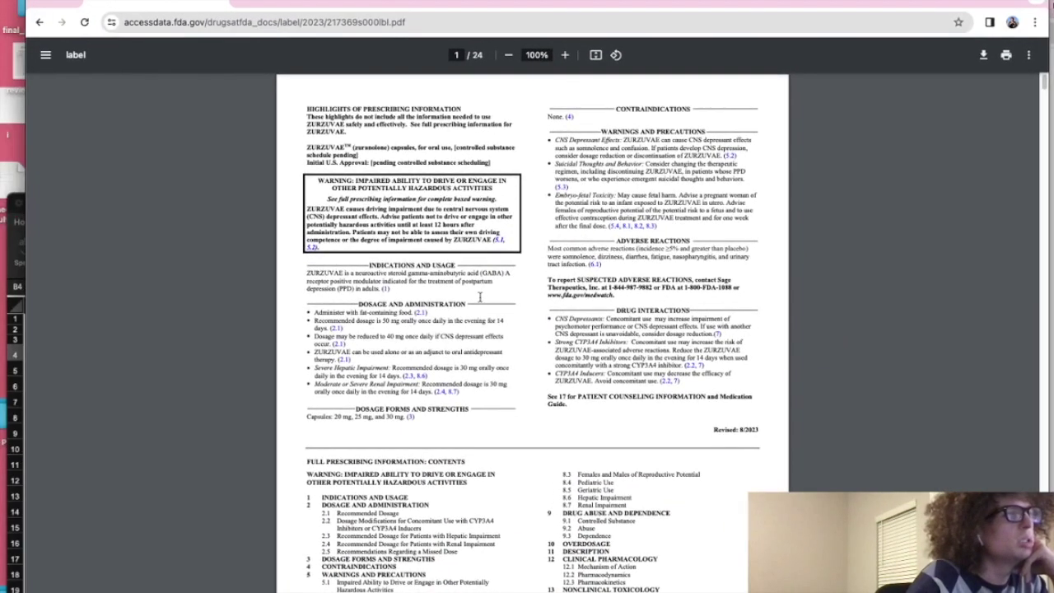
Step: Skim the Zurzuvae label's highlights, dosage forms and warnings, ending at the table of contents on page 1
scroll(481, 323, "down", 5)
scroll(483, 323, "up", 4)
scroll(483, 321, "down", 5)
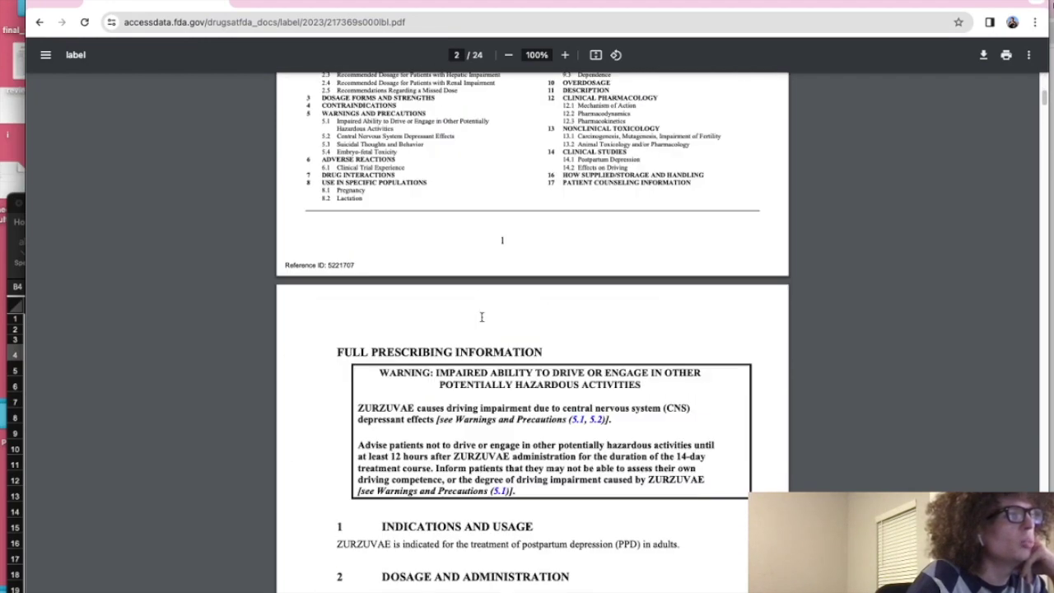
scroll(489, 325, "down", 10)
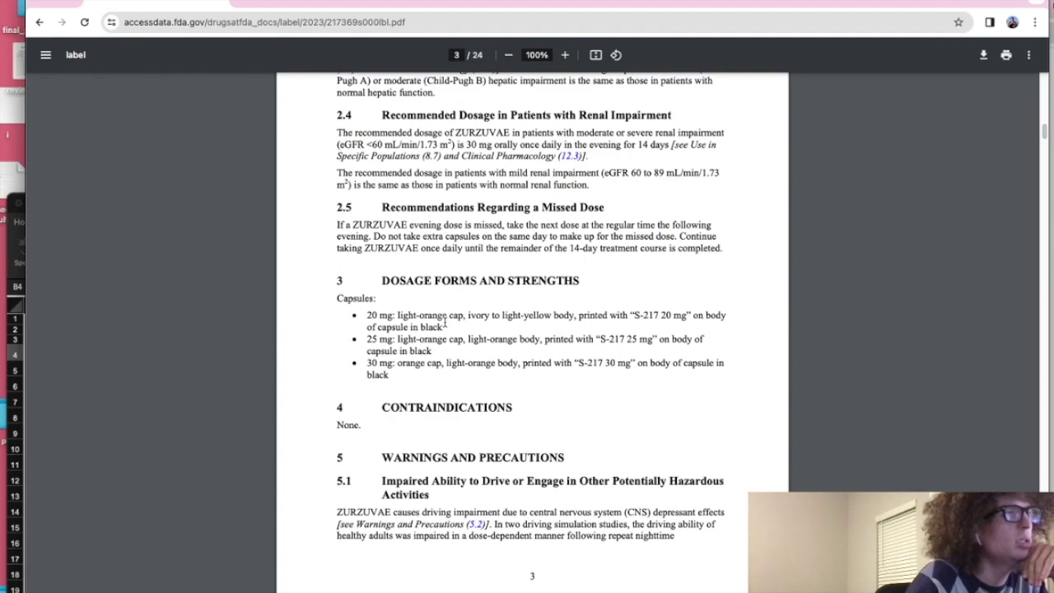
scroll(448, 313, "down", 4)
scroll(456, 272, "up", 10)
scroll(451, 268, "down", 4)
scroll(447, 266, "up", 6)
scroll(449, 271, "up", 8)
scroll(420, 292, "down", 4)
scroll(396, 309, "up", 4)
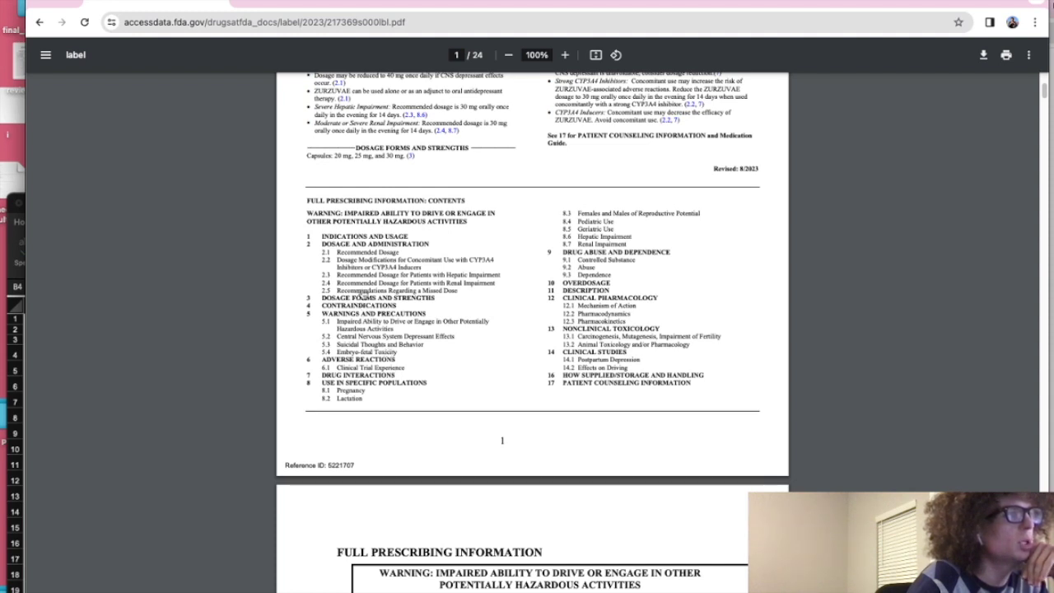
Step: Go to label section 14.1, Postpartum Depression, and examine the primary endpoint and the placebo-subtracted differences in Table 5
left_click(591, 362)
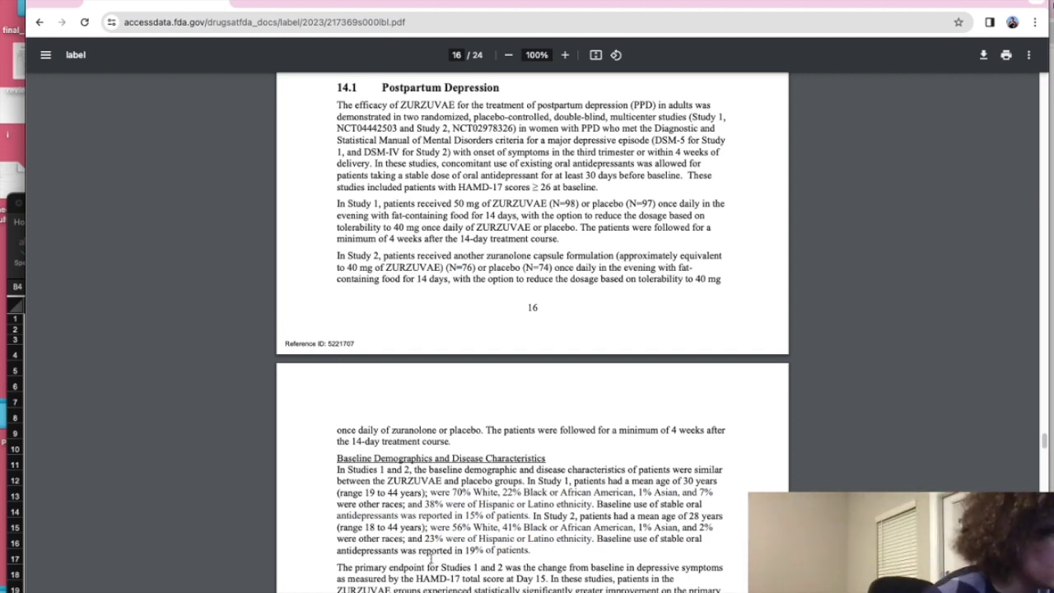
left_click_drag(338, 566, 531, 579)
scroll(529, 584, "down", 3)
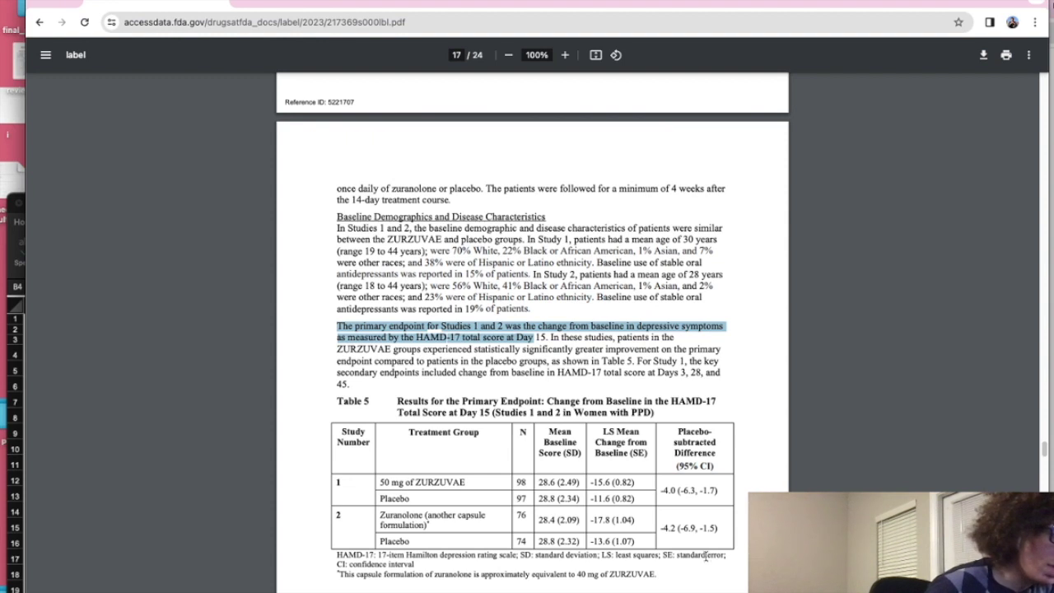
left_click_drag(663, 488, 680, 492)
left_click(680, 491)
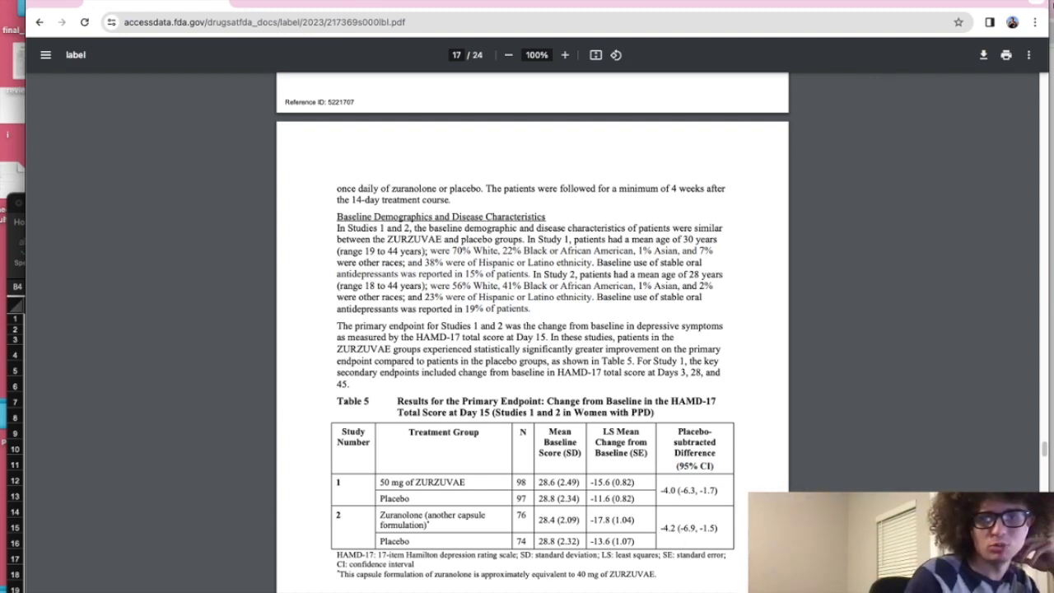
Step: Switch to the Stock_template workbook in Excel and enter "4.1 difference" in cell C8 of a blank sheet
key("super+Tab")
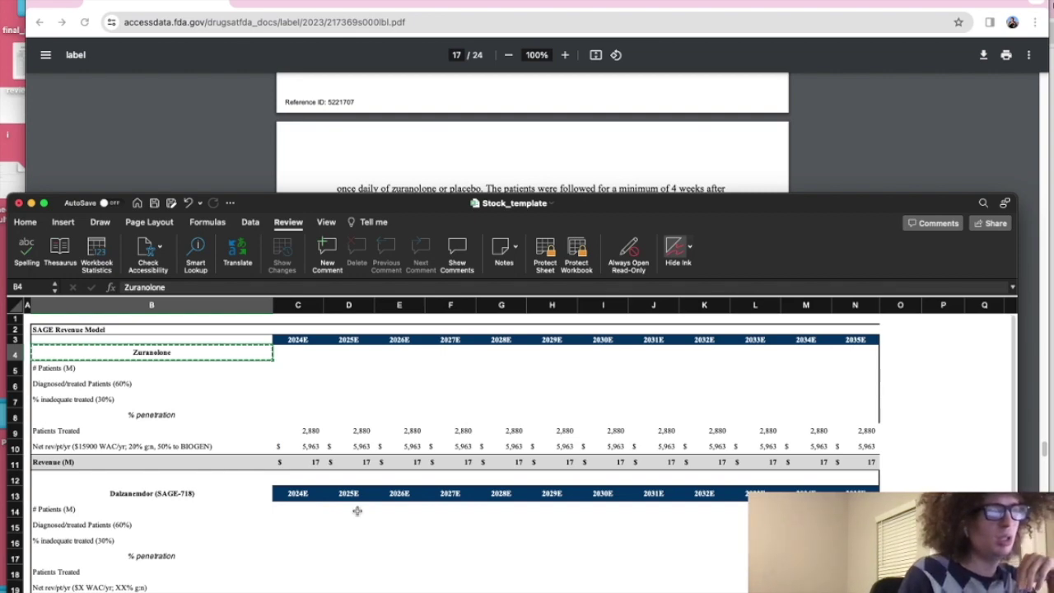
scroll(358, 510, "down", 10)
left_click_drag(512, 203, 522, 0)
left_click(165, 591)
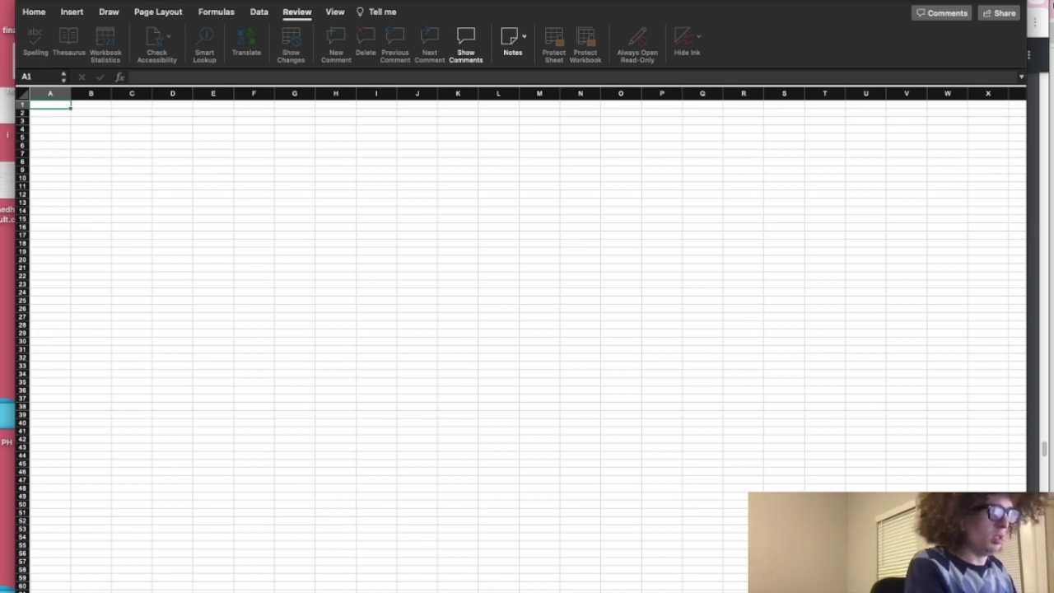
left_click(132, 161)
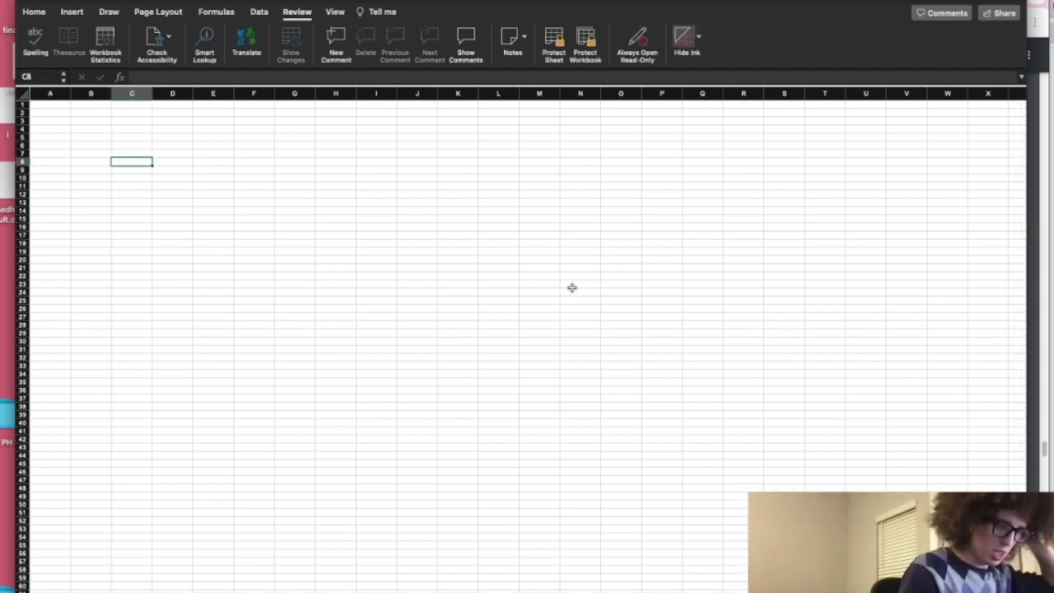
type("4")
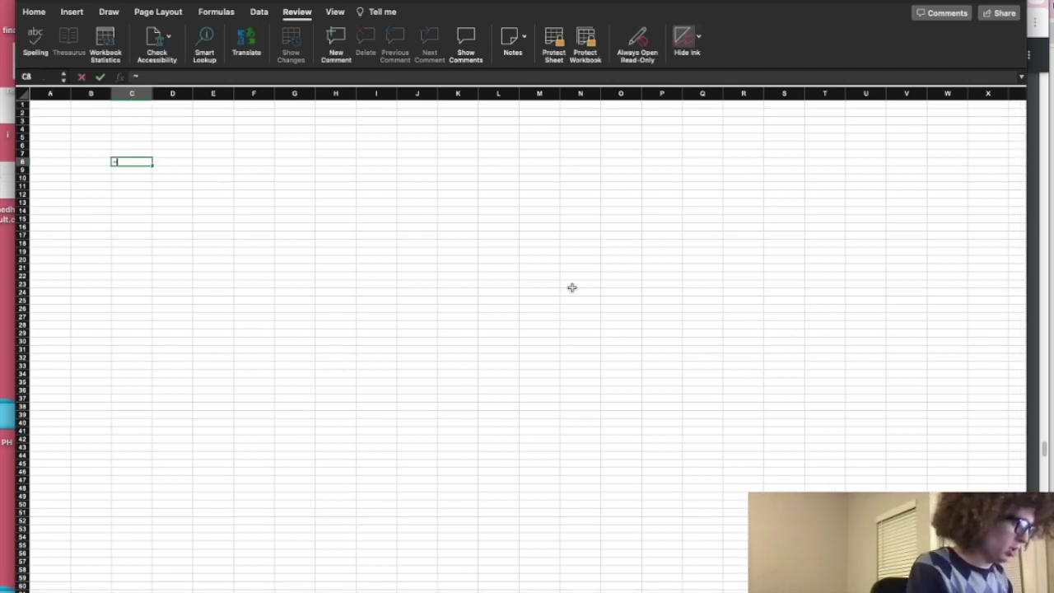
type(".1M")
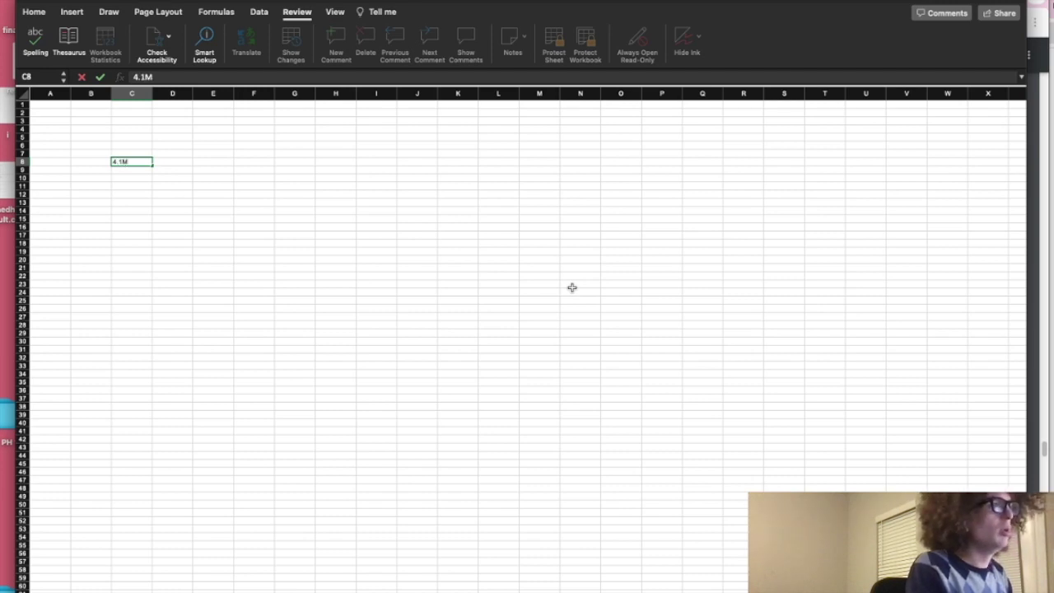
key("BackSpace")
type(" difference")
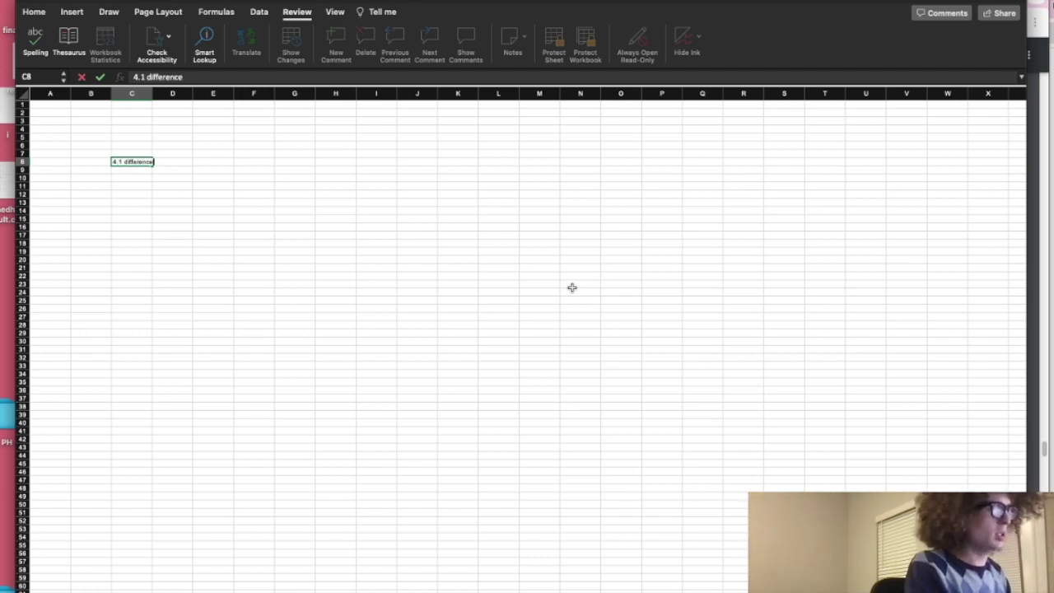
key("Return")
Step: Move the workbook and FDA label windows aside and bring the Wiley sertraline abstract to the front for reading
left_click_drag(573, 2, 606, 357)
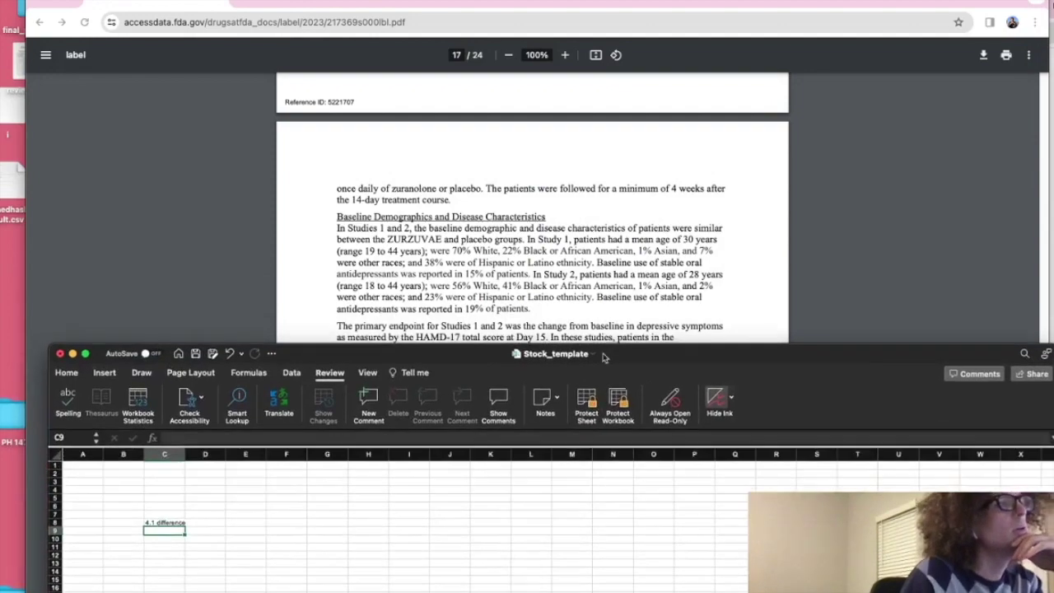
left_click(593, 253)
left_click_drag(314, 7, 308, 172)
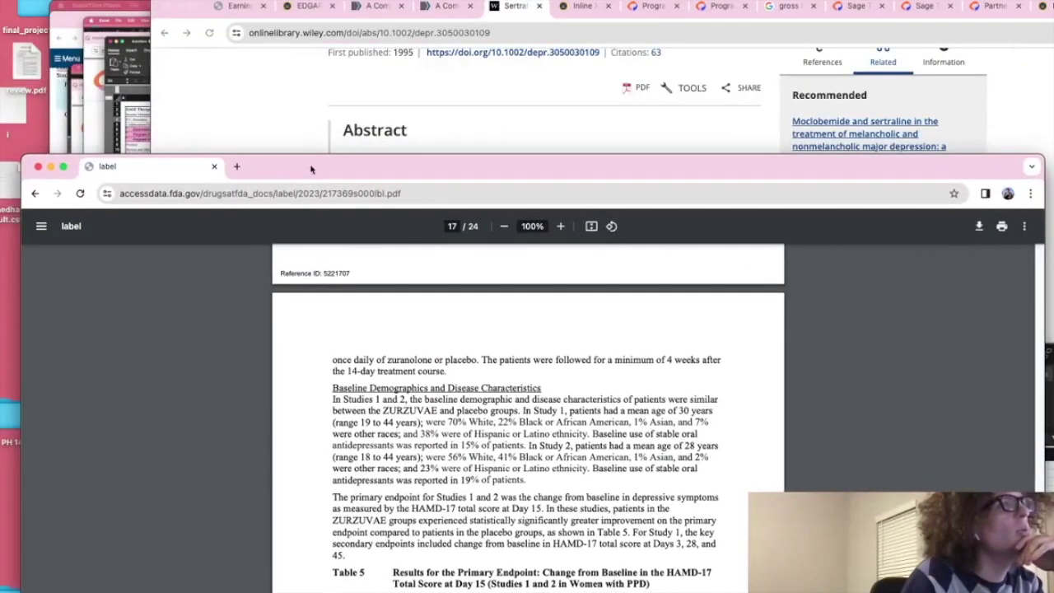
left_click(336, 142)
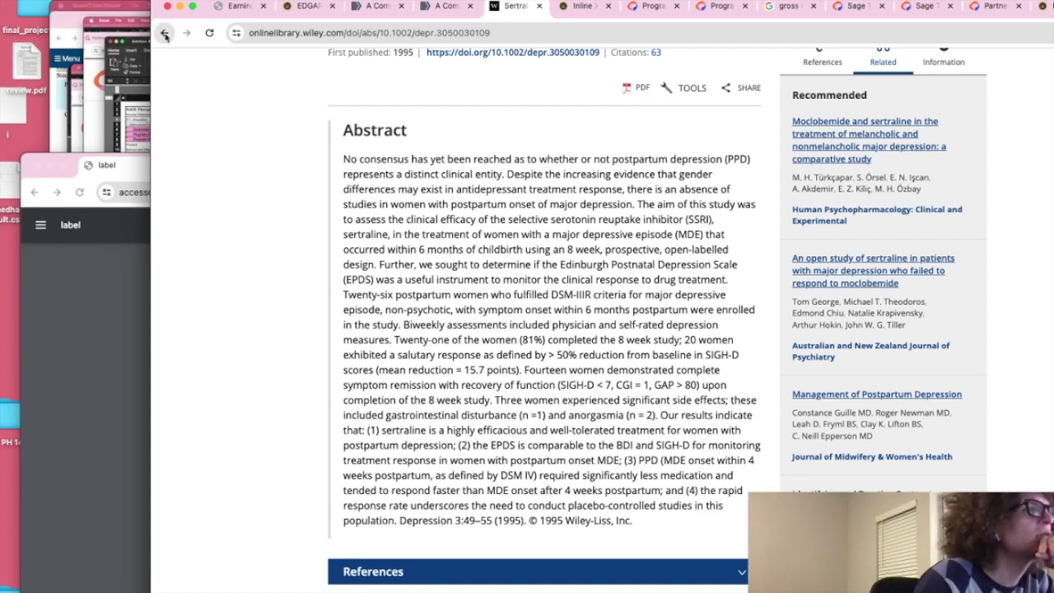
Step: Search Google Scholar for "sertraline postpartum depression" and open the randomized, placebo-controlled sertraline trial on Springer Link
key("super+bracketleft")
left_click(358, 70)
type("se")
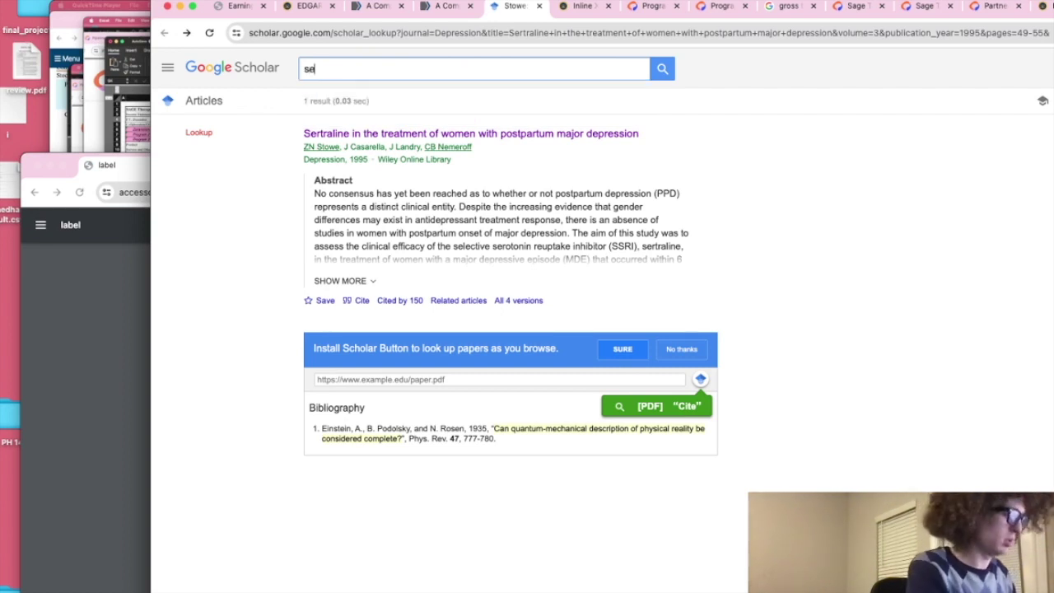
type("rtraline post")
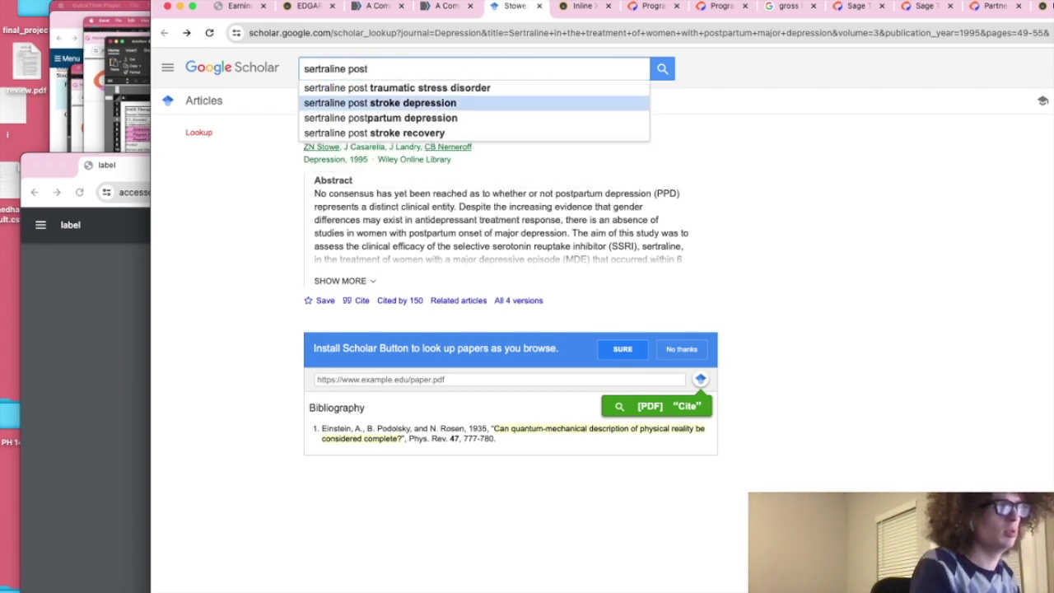
left_click(379, 117)
left_click(329, 142)
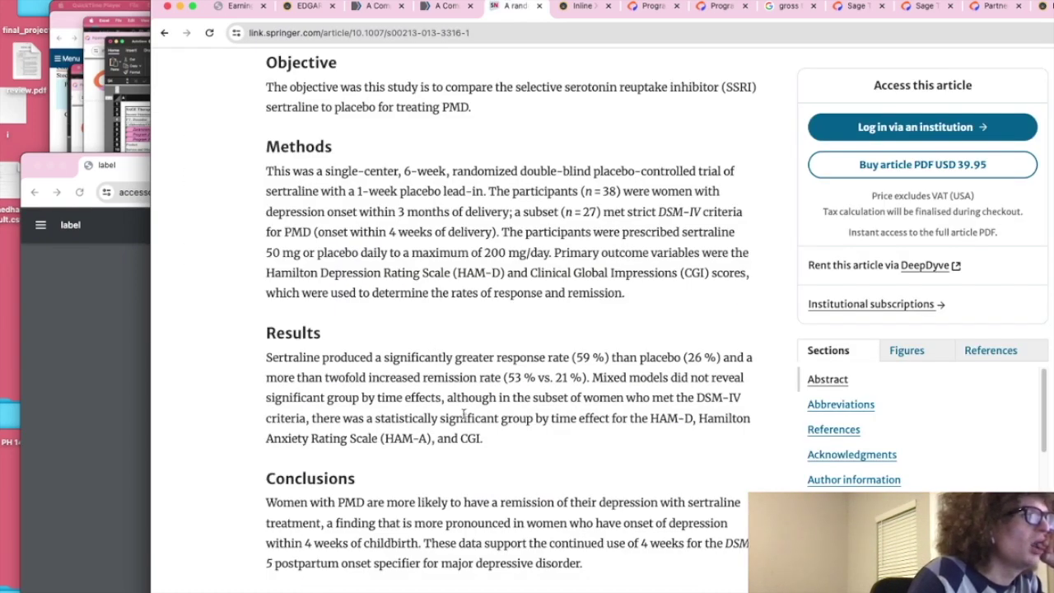
Step: Skim the Springer article's conclusions and abbreviations and return to its title
scroll(463, 410, "down", 5)
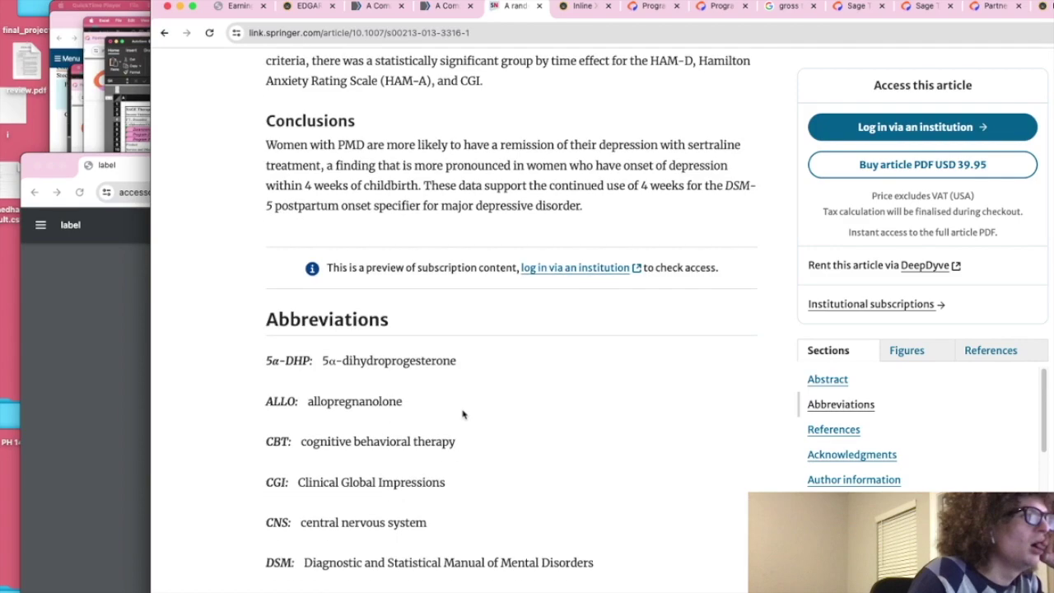
scroll(463, 411, "up", 3)
scroll(463, 411, "up", 8)
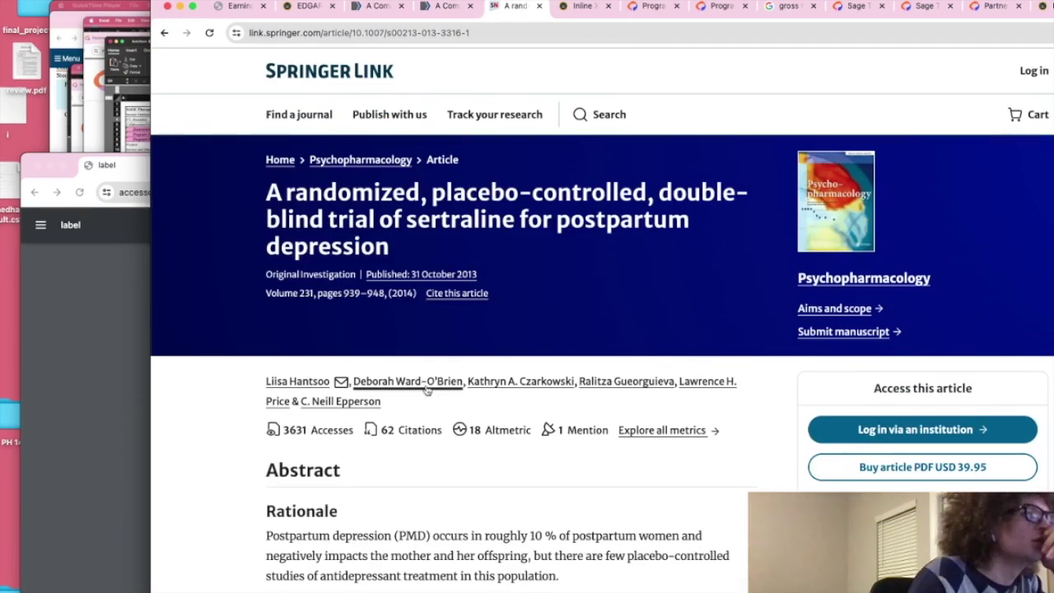
Step: Copy the sertraline trial's full title and search Google for "sci hub"
left_click_drag(387, 245, 268, 191)
right_click(271, 193)
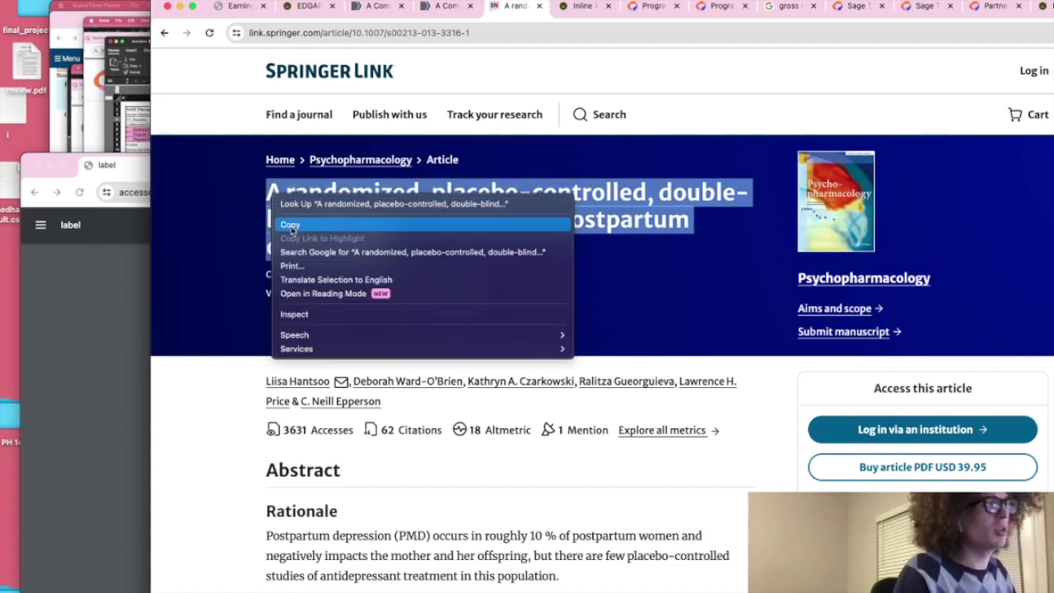
left_click(296, 224)
left_click(335, 33)
type("sci.")
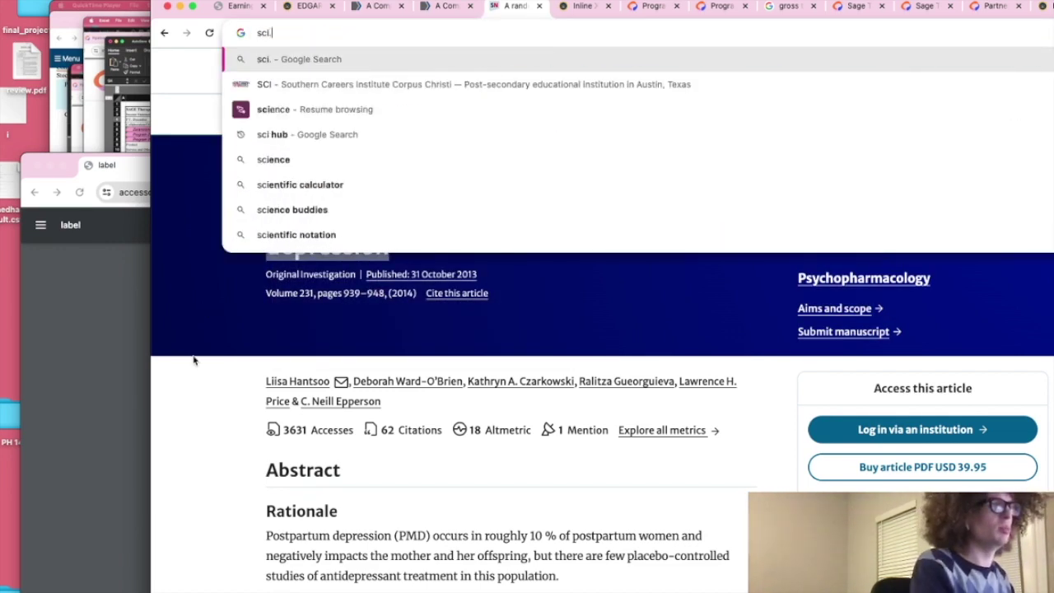
key("BackSpace")
type(" hub")
key("Return")
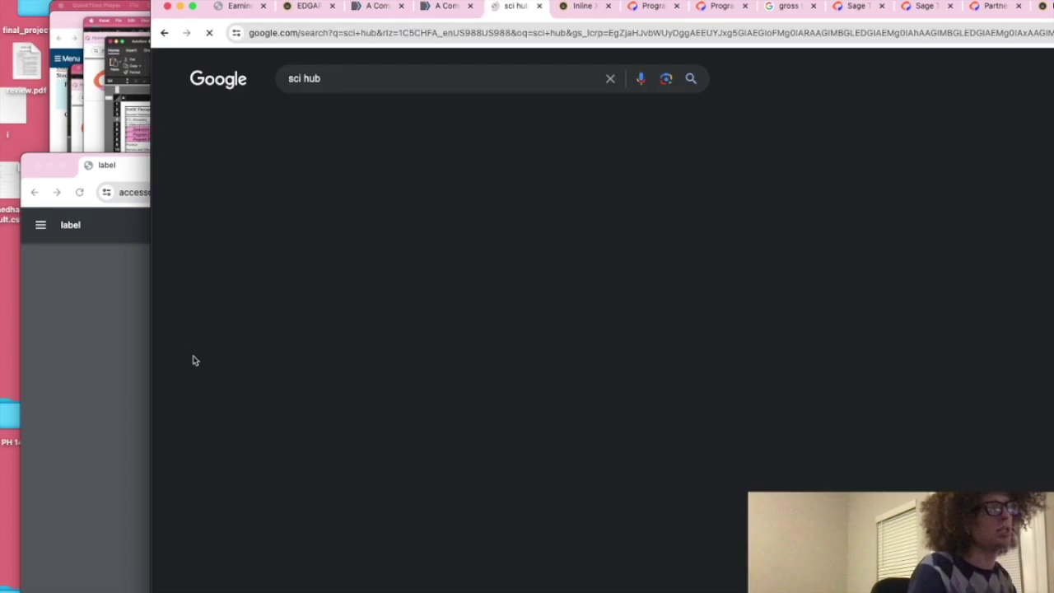
Step: Open Sci-Hub and load the full-text PDF of the 2013 randomized sertraline trial for postpartum depression
left_click(329, 209)
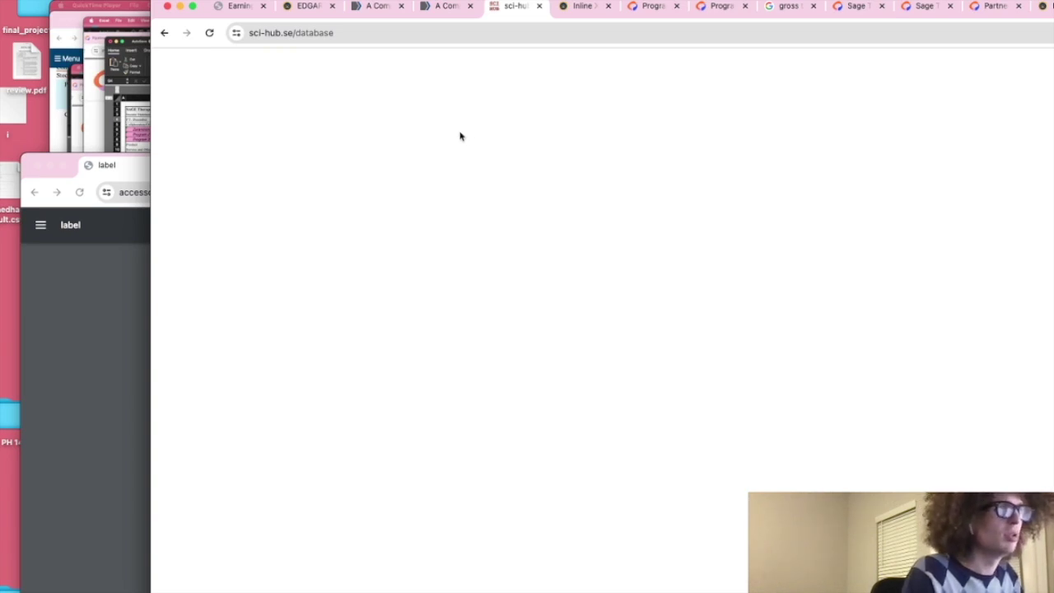
key("Return")
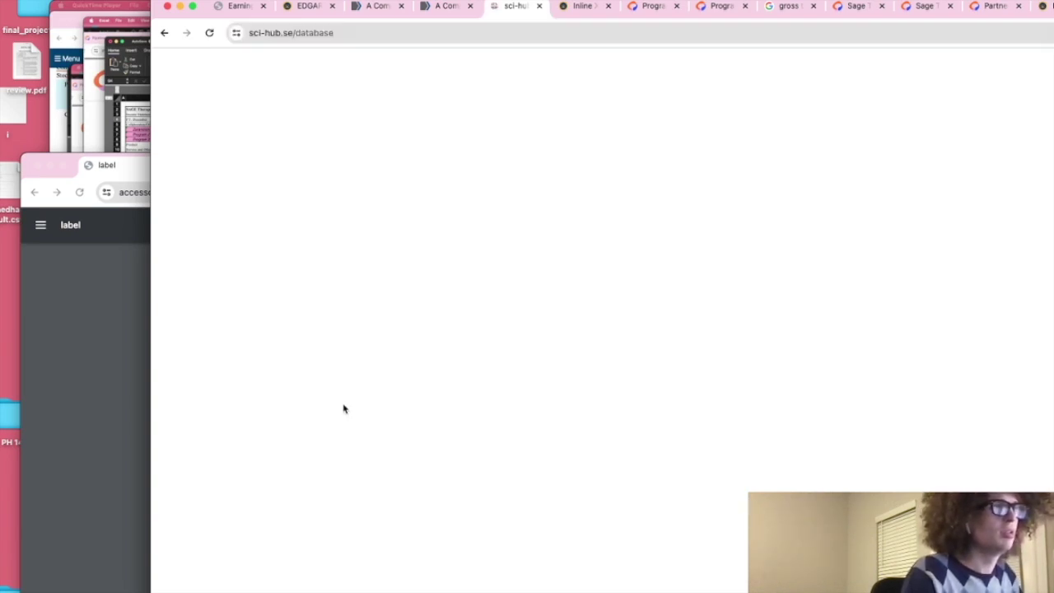
left_click(280, 33)
type("sci hub")
key("Return")
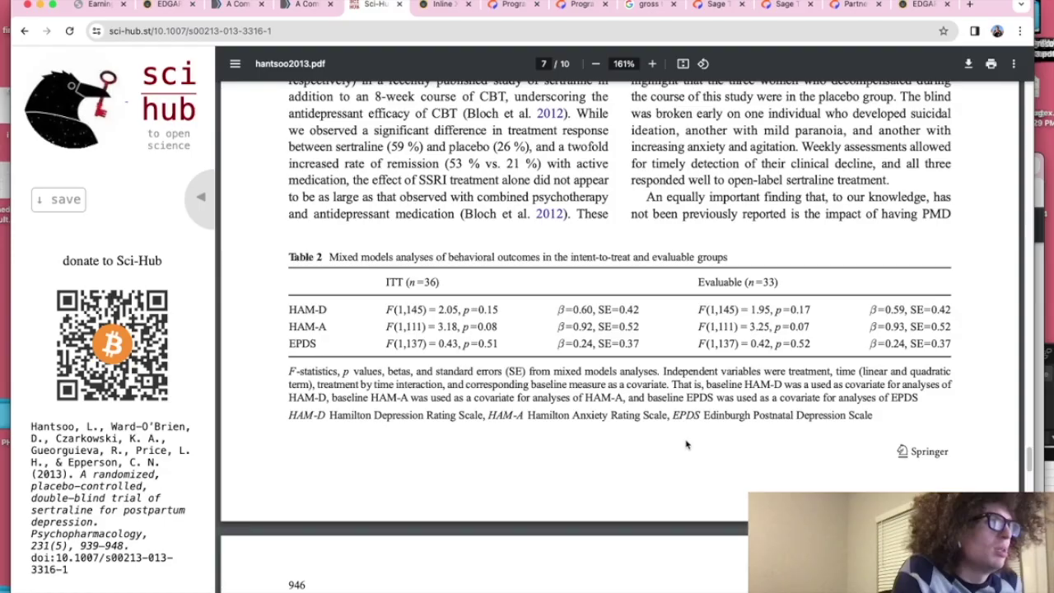
Step: Read the sertraline trial's results and discussion, examining Tables 2 and 3 and the weekly HAM-D scores in Figure 3
scroll(690, 433, "up", 3)
scroll(690, 433, "down", 10)
scroll(690, 434, "up", 20)
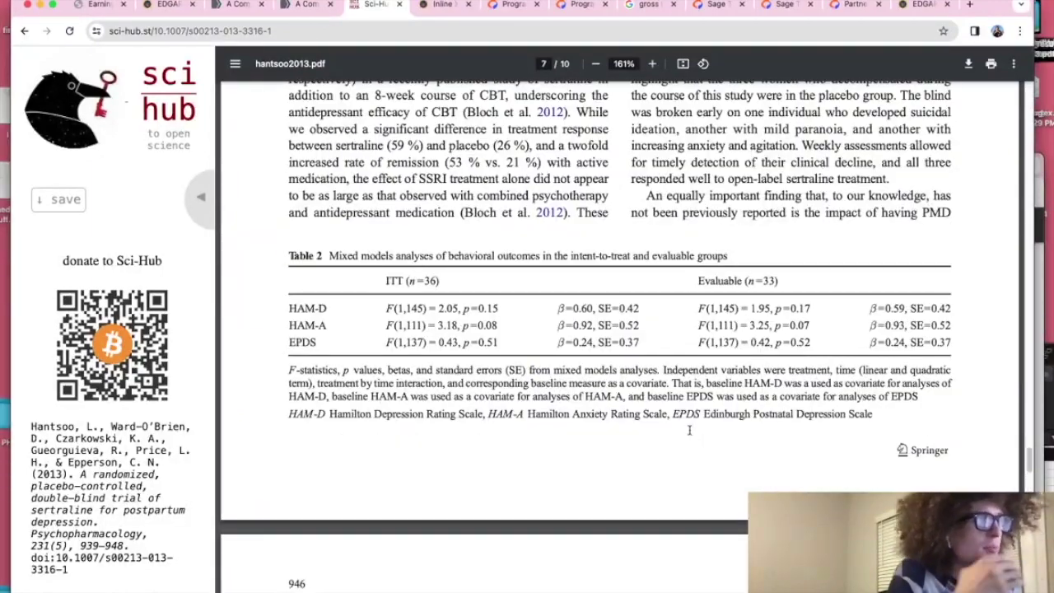
scroll(685, 445, "up", 10)
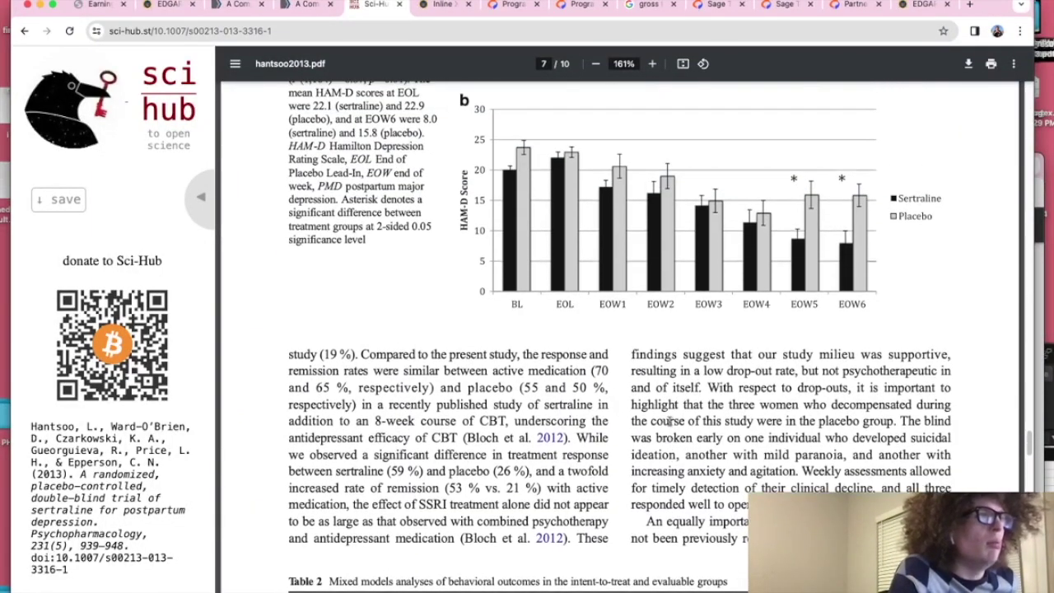
scroll(600, 341, "up", 5)
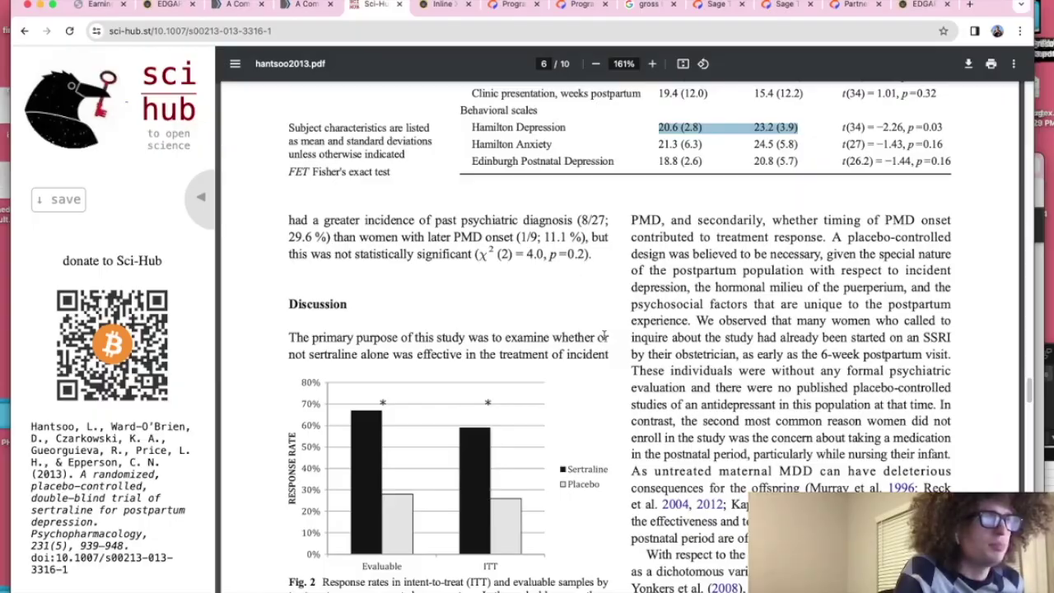
scroll(603, 336, "down", 15)
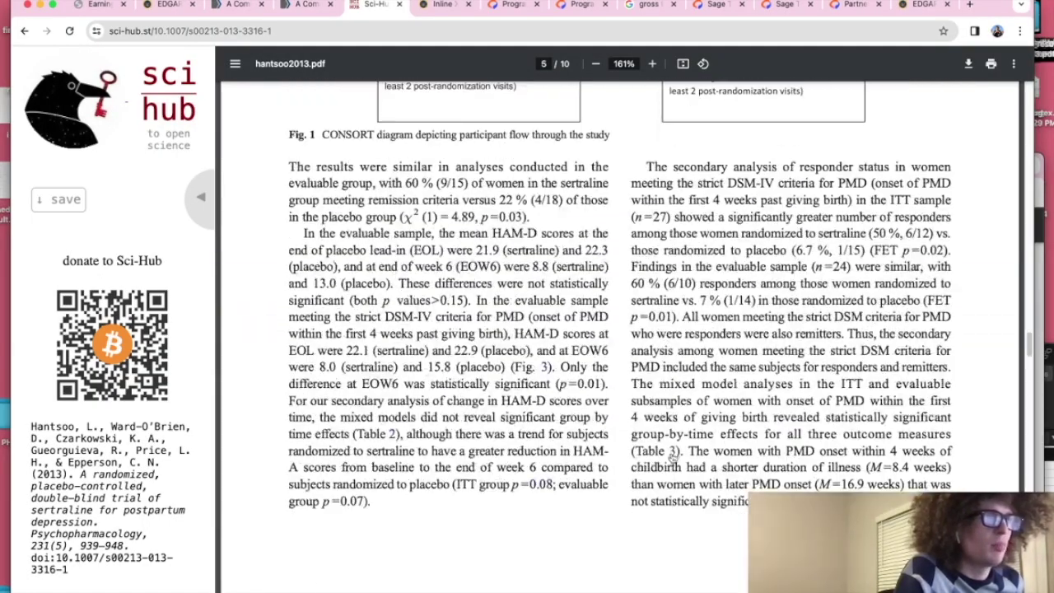
scroll(673, 449, "up", 6)
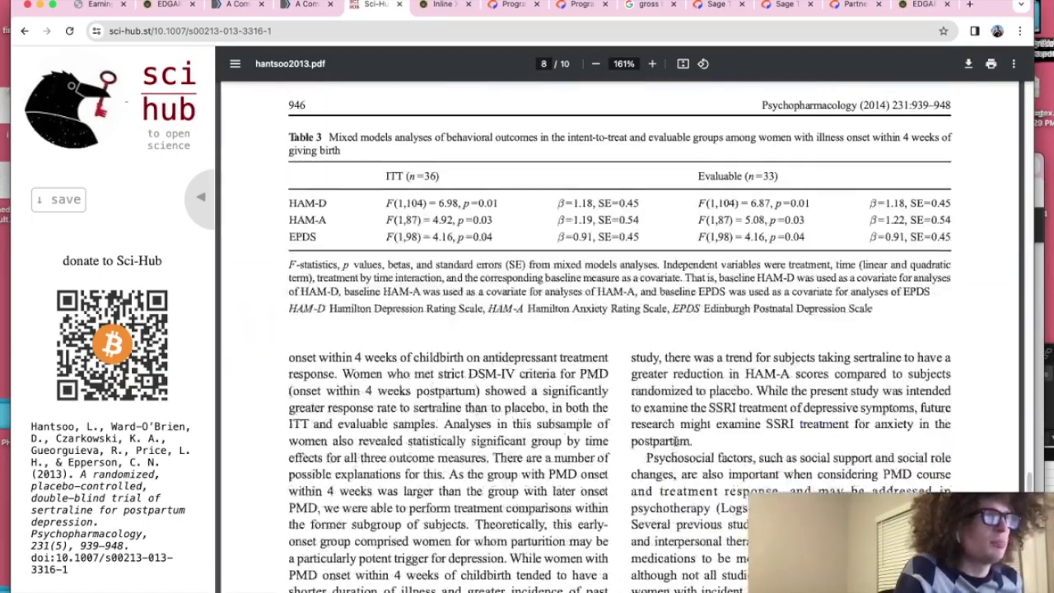
scroll(673, 450, "down", 9)
scroll(675, 428, "down", 5)
scroll(675, 428, "up", 12)
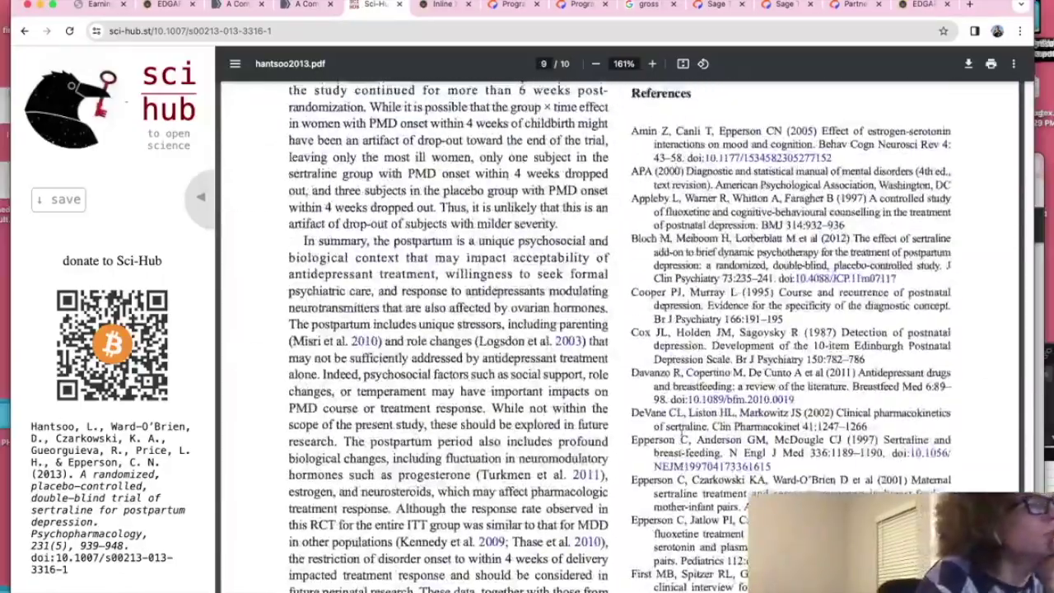
scroll(675, 428, "up", 6)
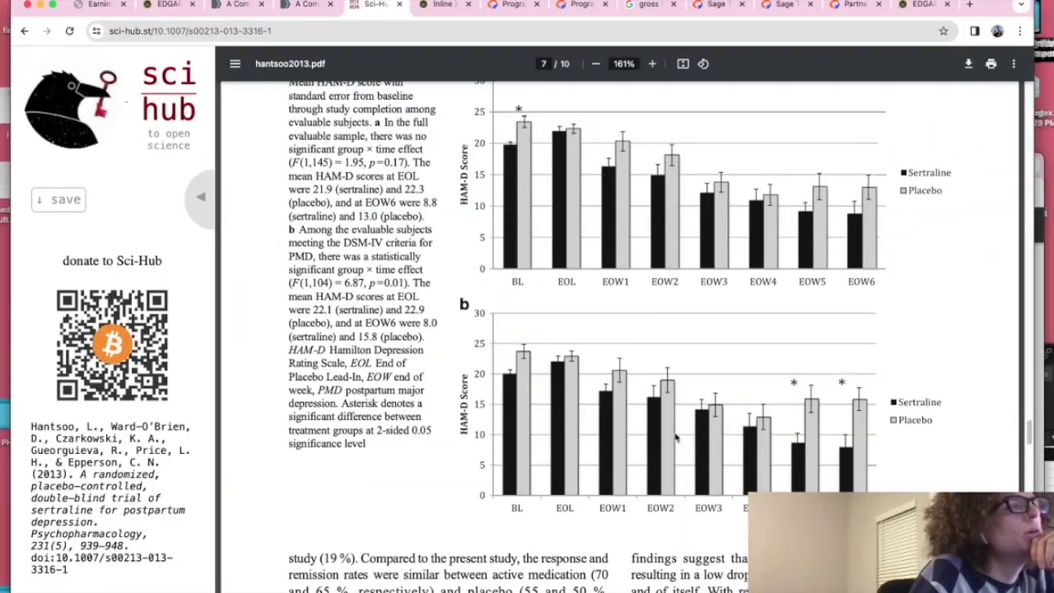
scroll(675, 437, "up", 1)
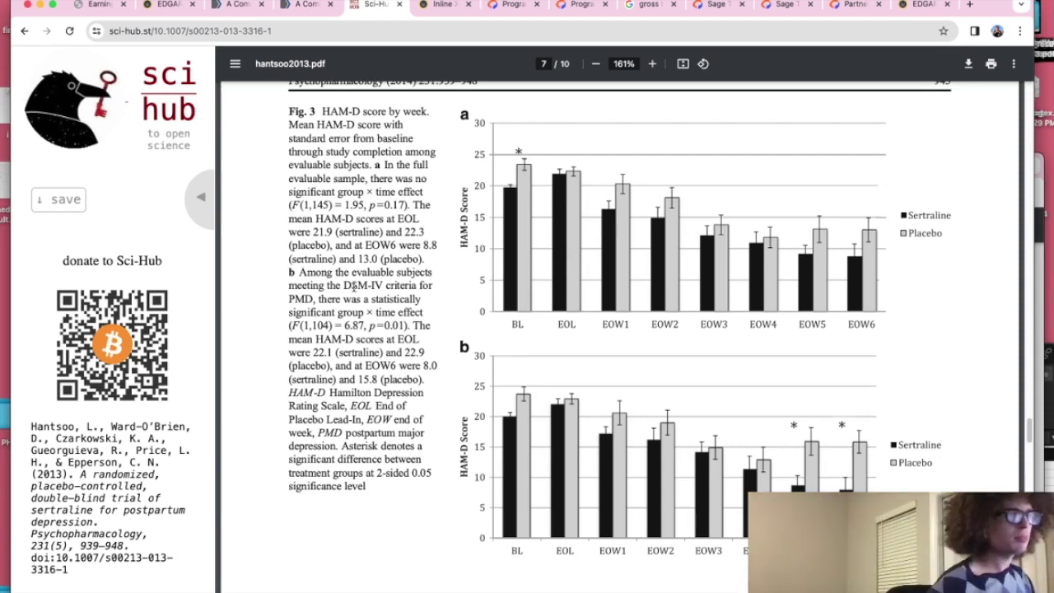
Step: Examine the baseline patient characteristics in Table 1 and the response rates in Figure 2, ending at the HAM-D charts
scroll(284, 420, "down", 6)
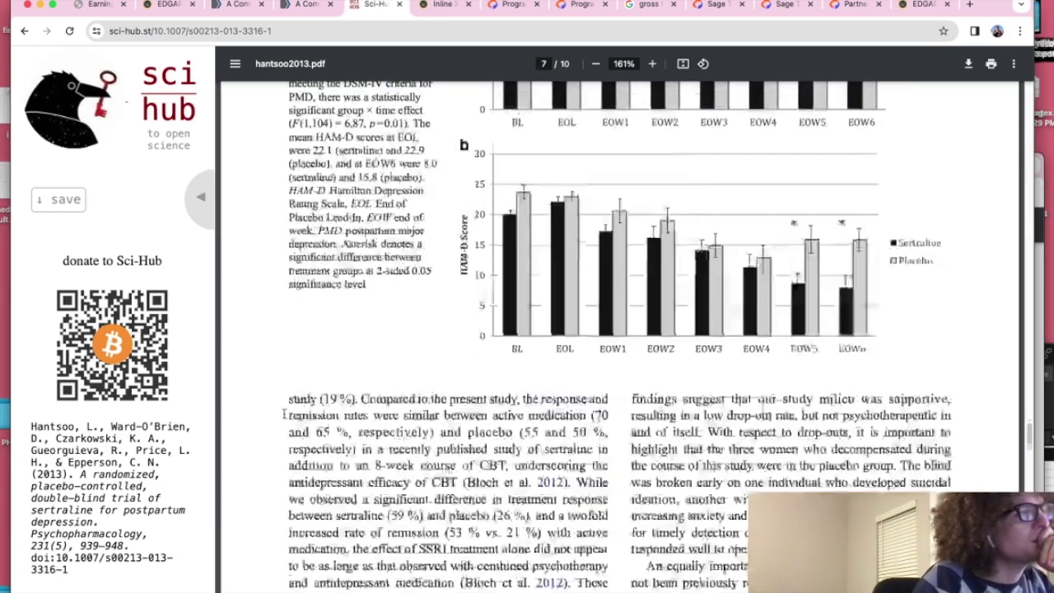
scroll(281, 416, "up", 15)
scroll(279, 409, "up", 3)
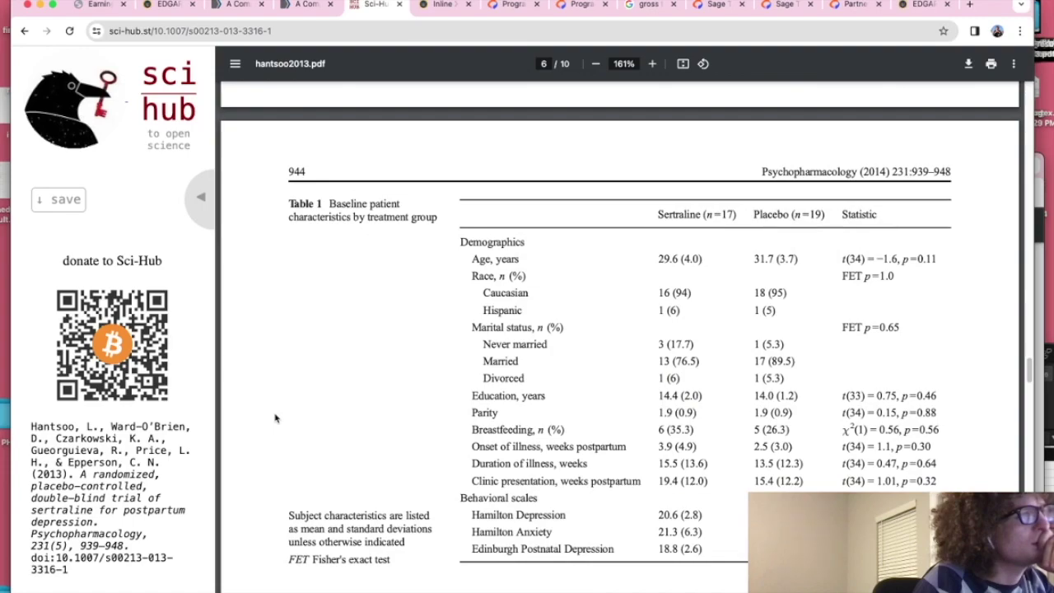
scroll(218, 251, "down", 2)
scroll(438, 504, "down", 5)
scroll(437, 495, "up", 5)
scroll(433, 499, "up", 1)
scroll(434, 499, "down", 5)
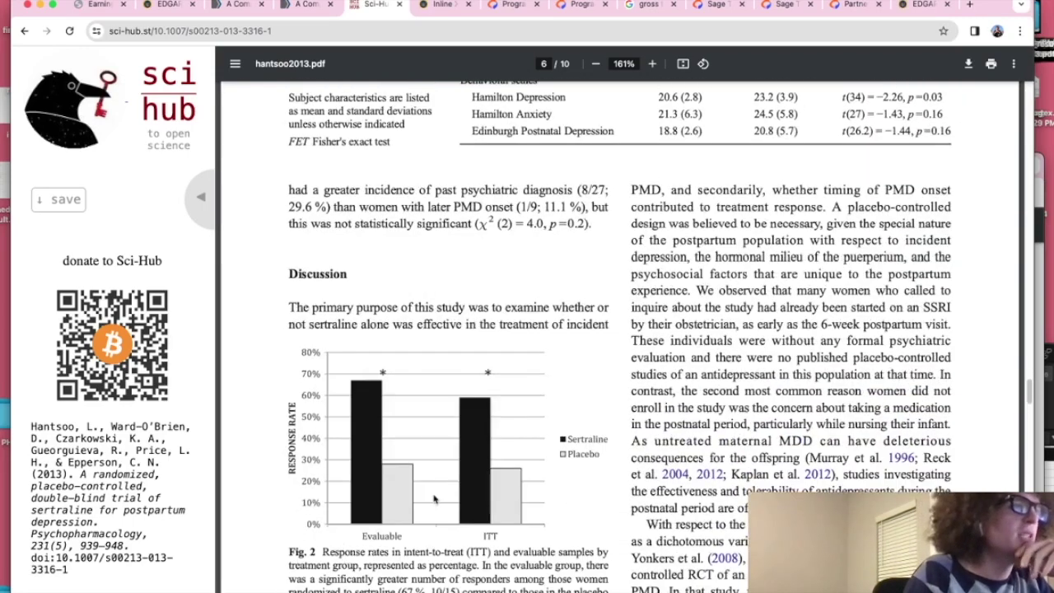
scroll(433, 500, "down", 10)
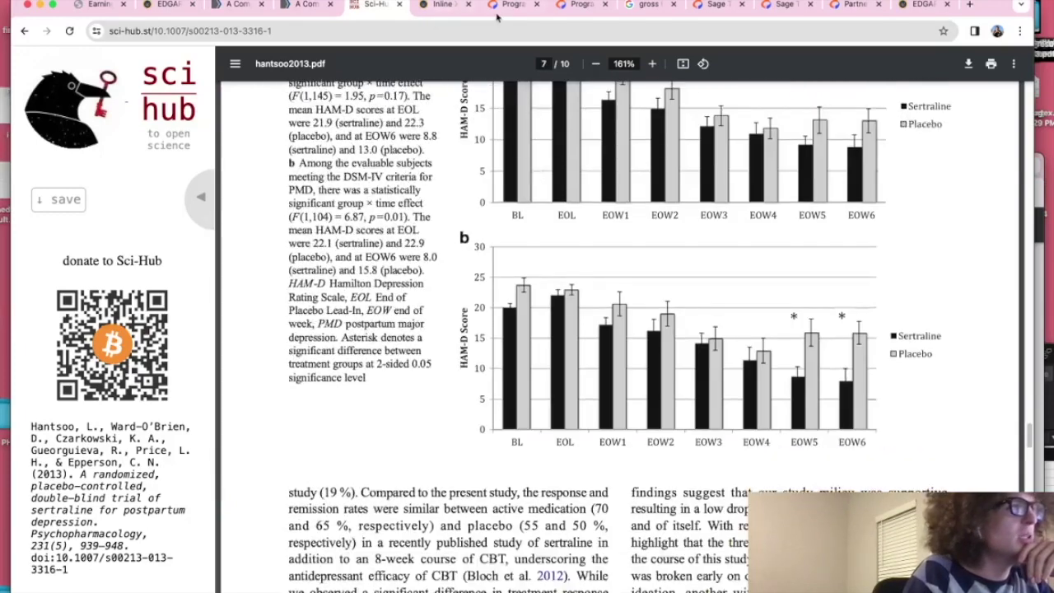
Step: Check the open full text of the postpartum depression review and return to its PubMed abstract
left_click(306, 7)
left_click(233, 6)
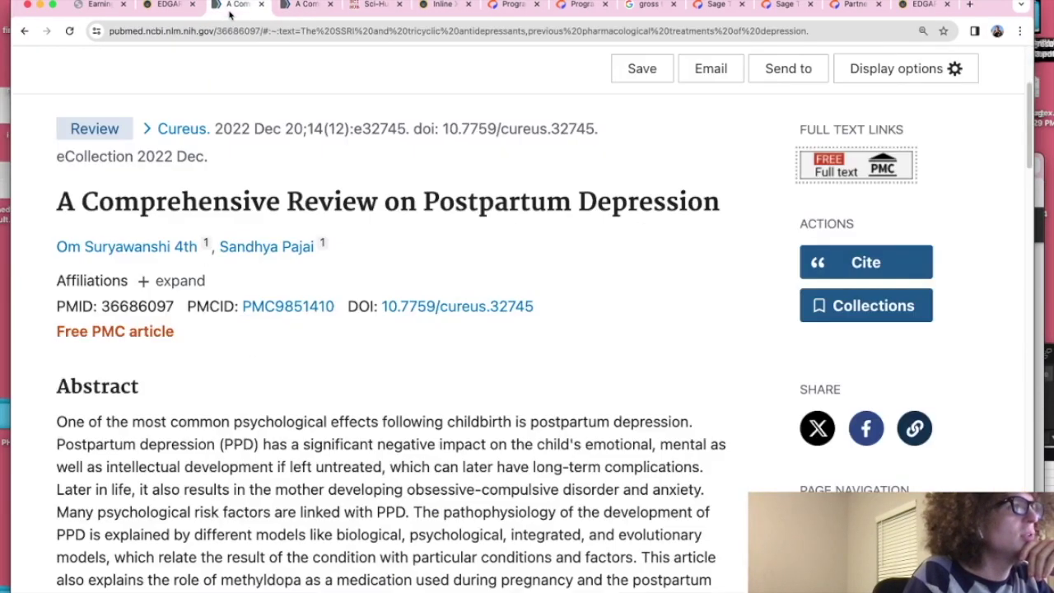
left_click(303, 7)
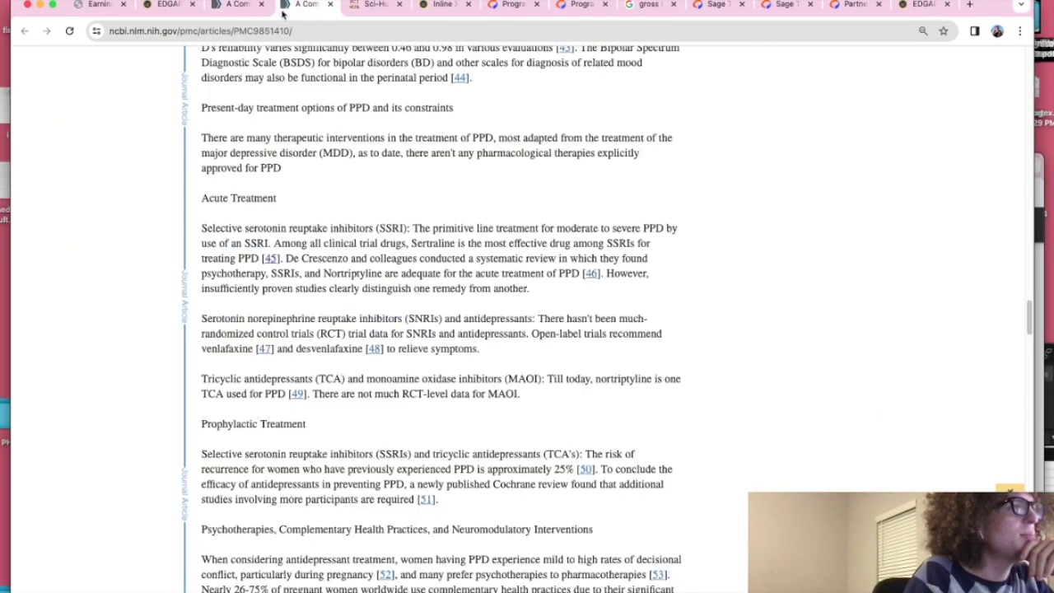
left_click(239, 6)
left_click_drag(299, 35, 285, 84)
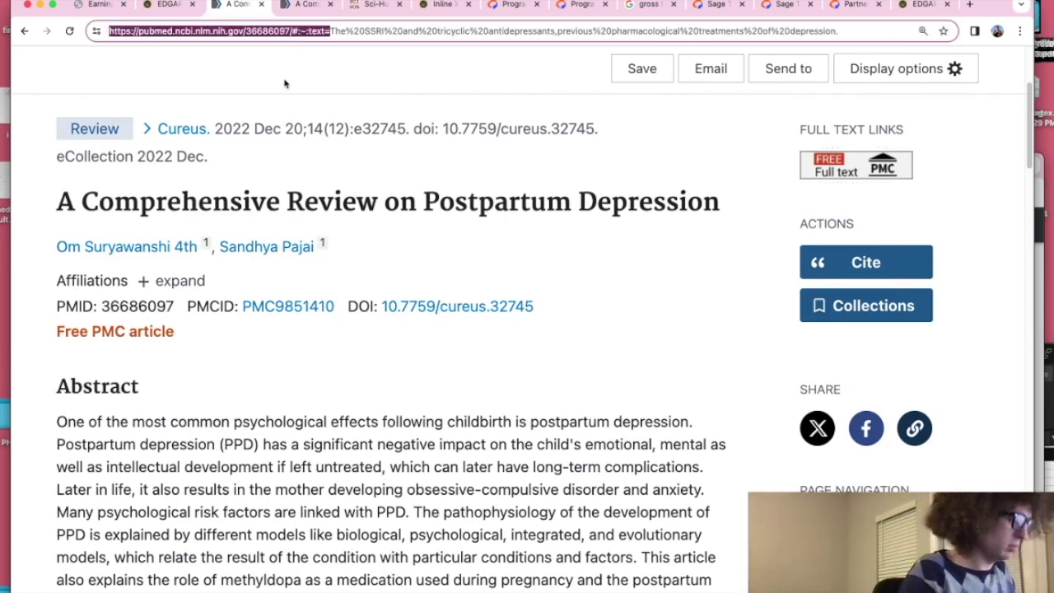
type("ppd")
key("BackSpace")
key("BackSpace")
key("BackSpace")
type("o")
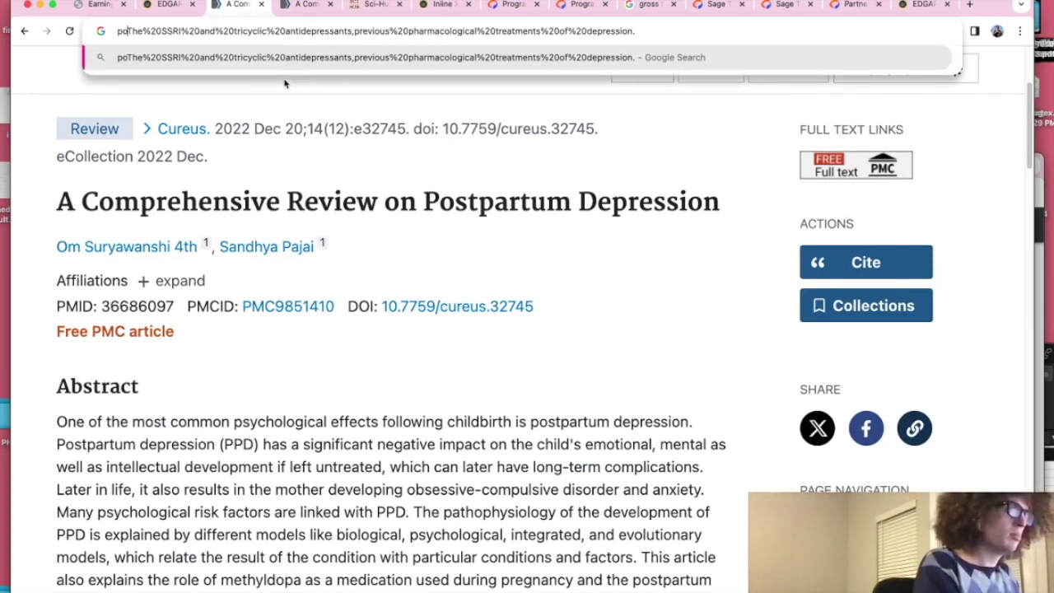
Step: Search Google for "pubmed poistpartum depression setraline", open the sertraline trial's PubMed page and bring its abstract into view
triple_click(339, 33)
type("pubmed poist")
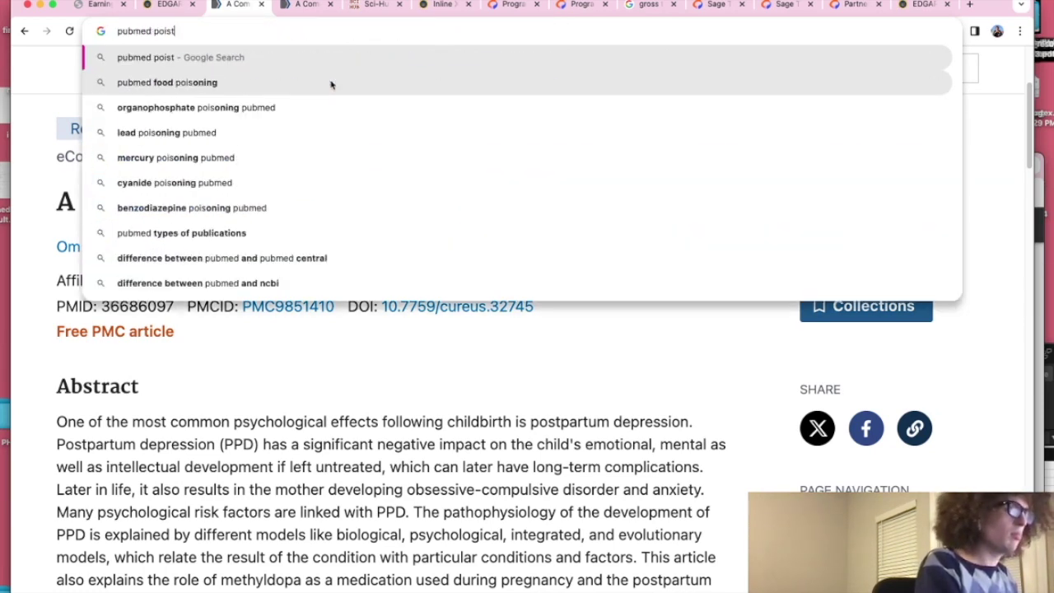
type("partum depres")
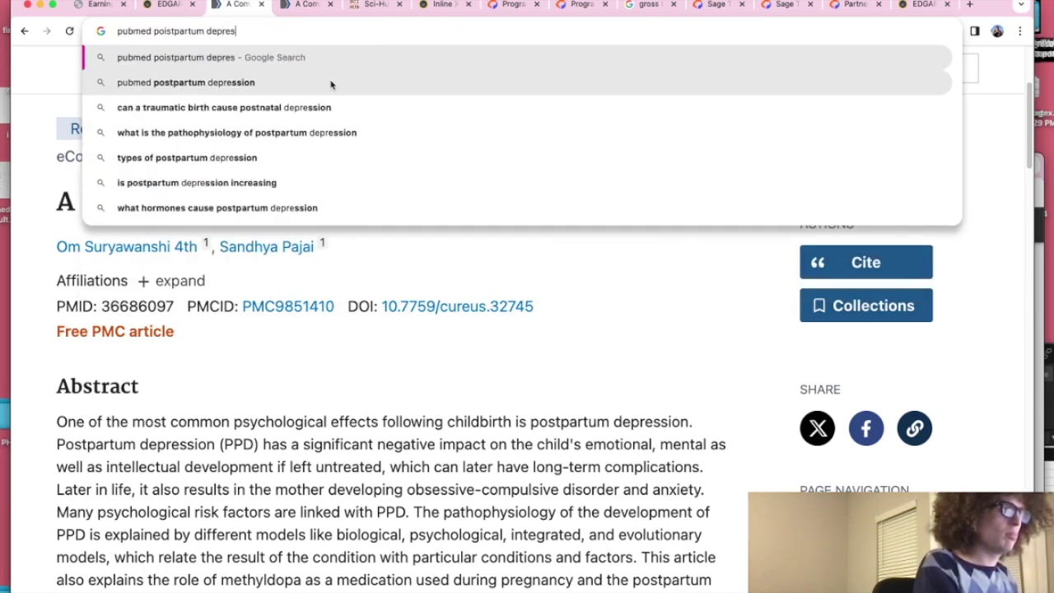
type("sion setraline")
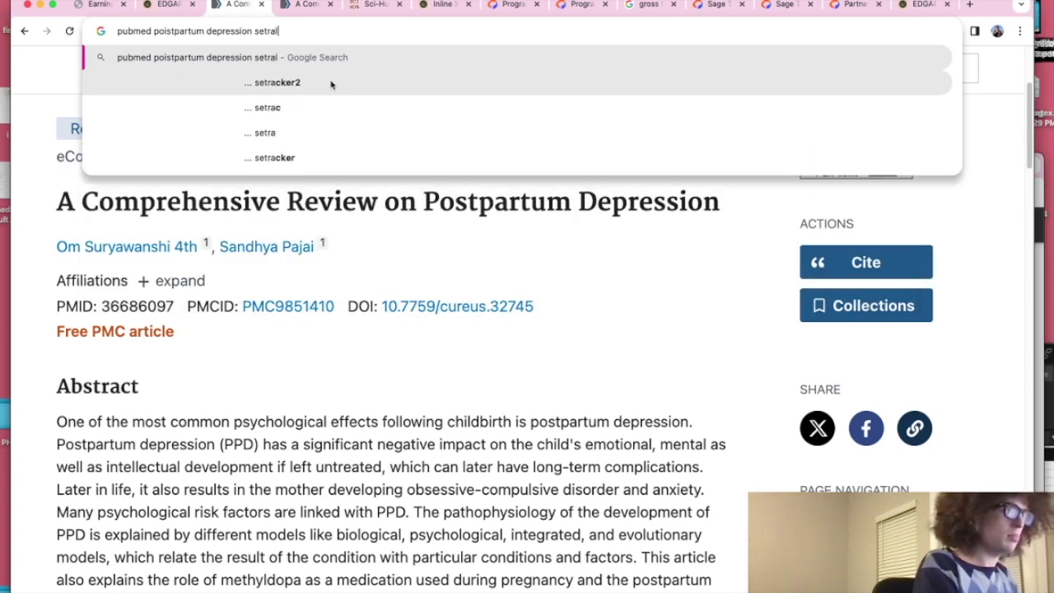
key("Return")
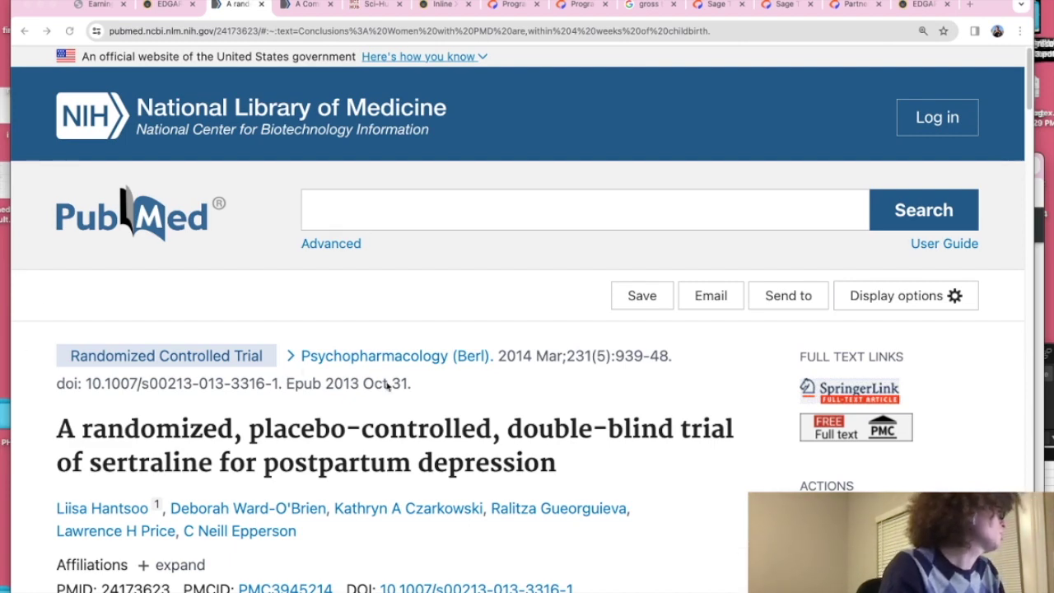
scroll(426, 420, "down", 3)
scroll(426, 416, "down", 3)
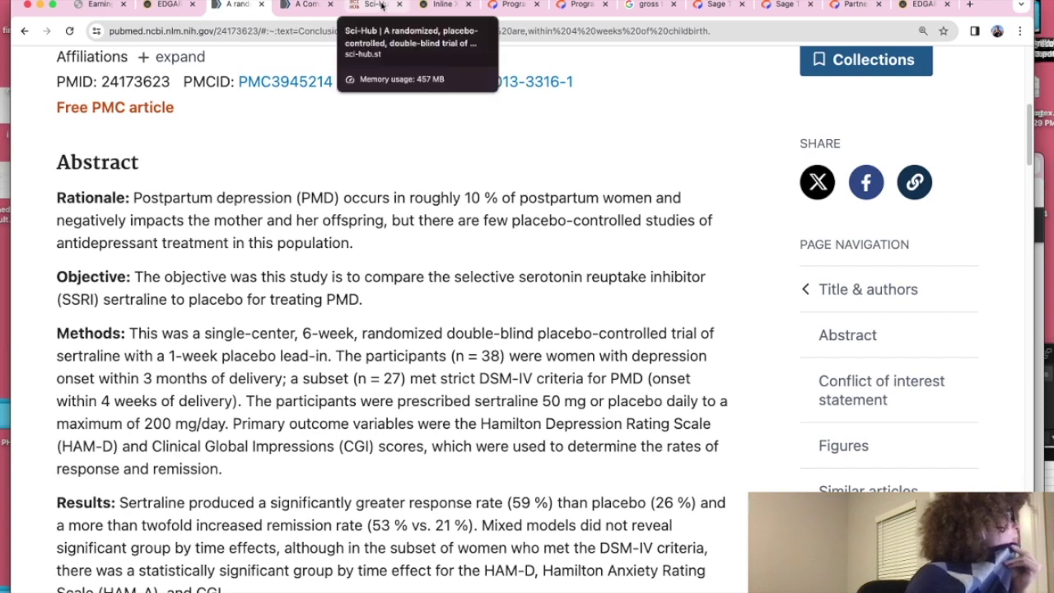
Step: Replace Sage's partnerships page with a Google search for "zurannalone label" and open the FDA prescribing information PDF
left_click(97, 5)
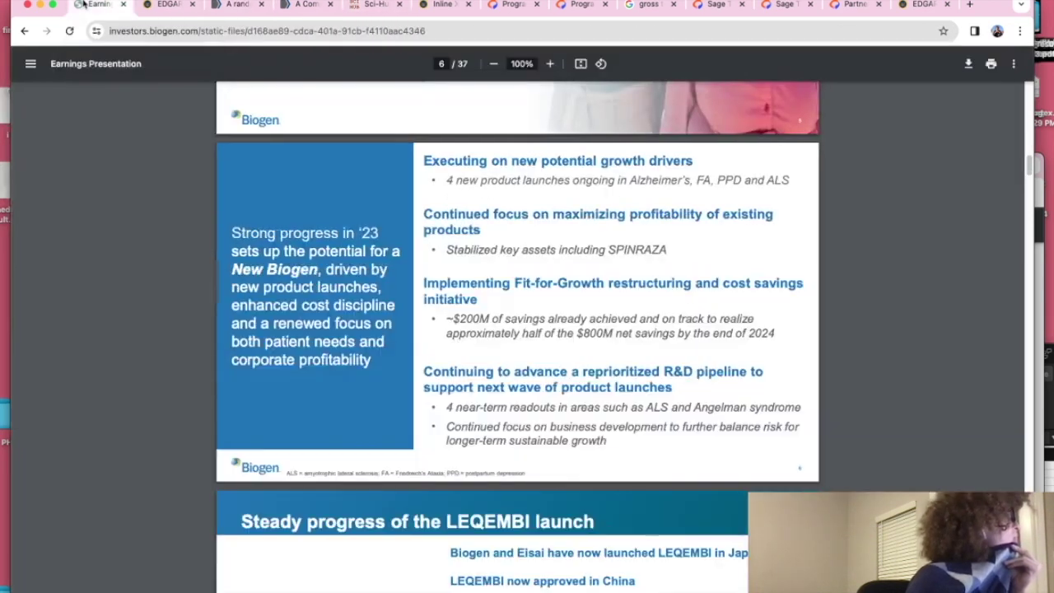
left_click(178, 7)
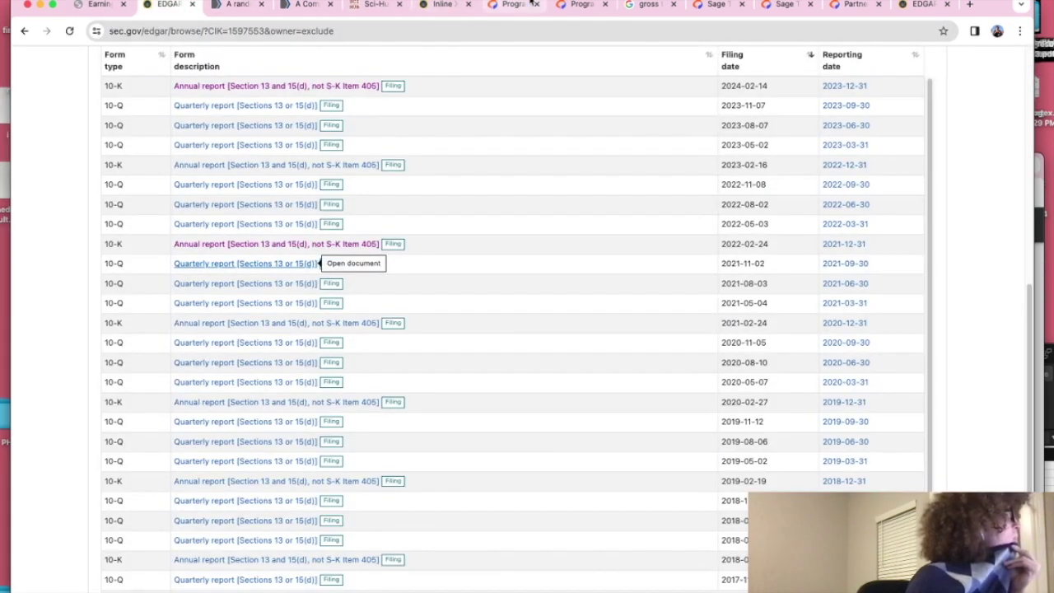
left_click(655, 7)
left_click(716, 5)
left_click(856, 5)
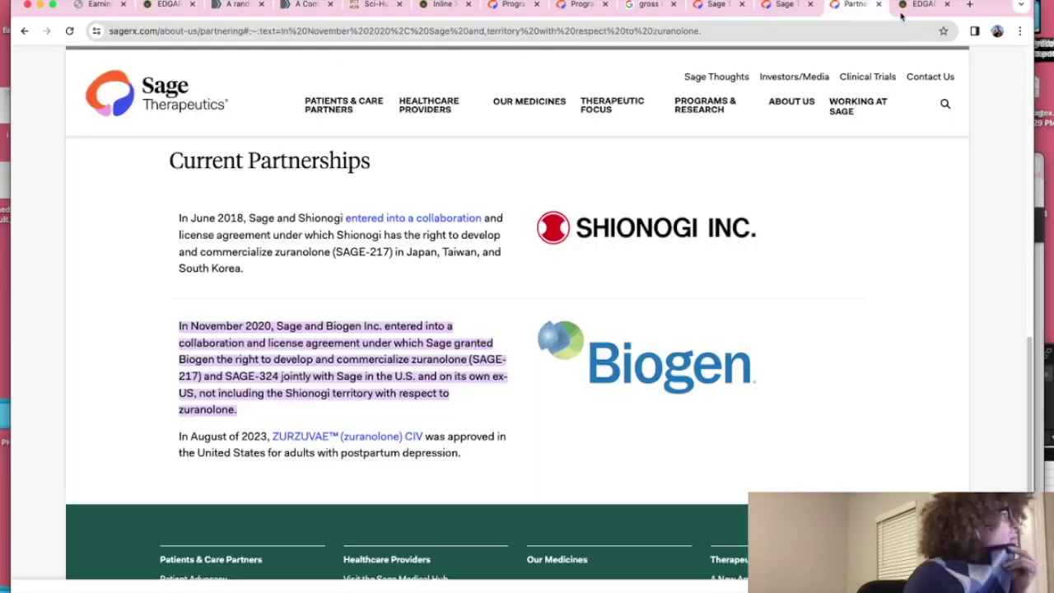
left_click(900, 27)
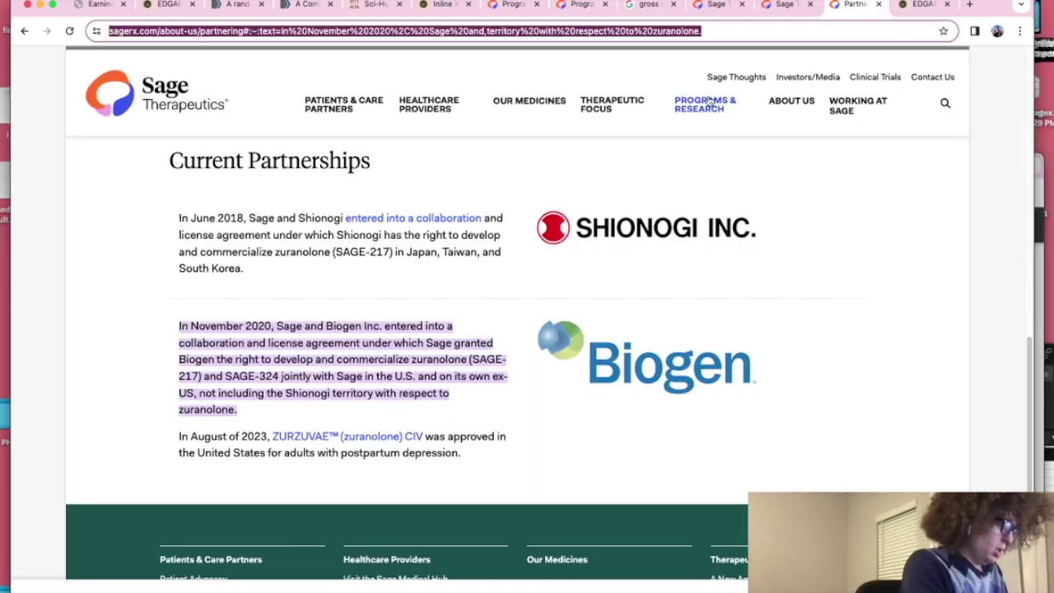
type("zurannalone label")
key("Return")
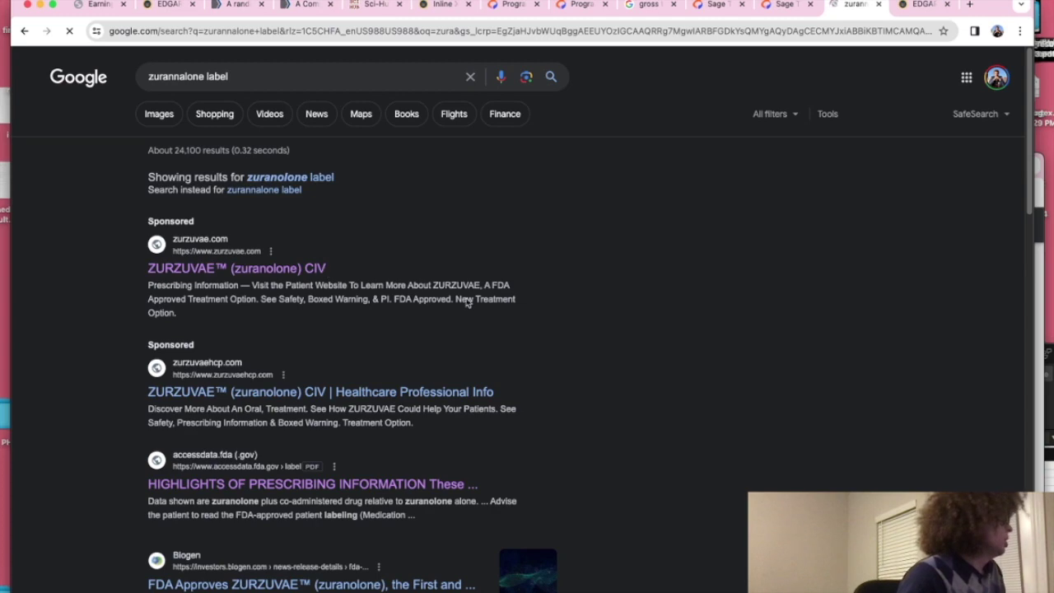
left_click(278, 485)
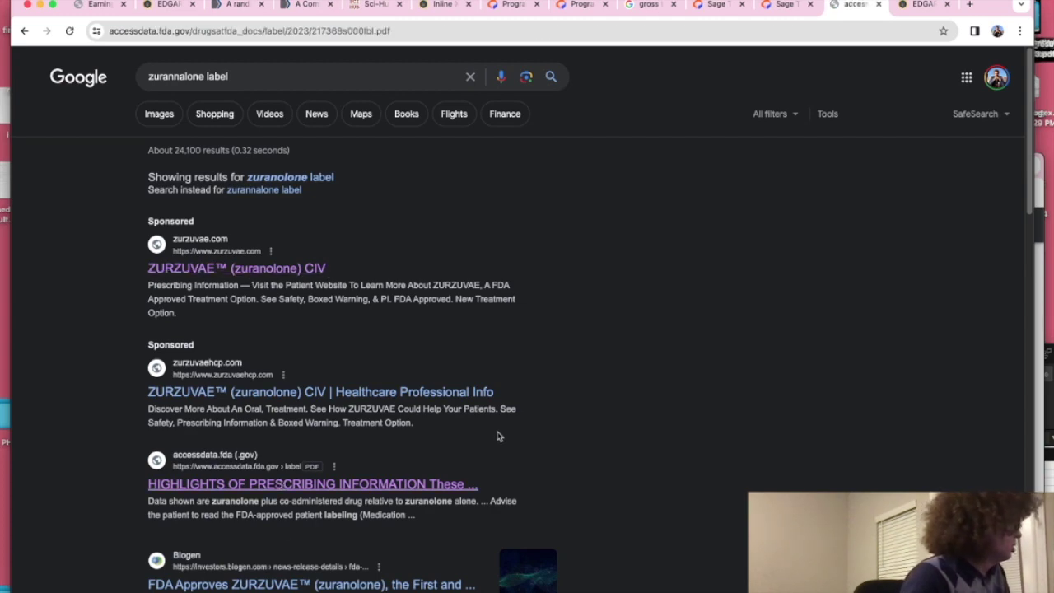
Step: Jump to label section 14.1 Postpartum Depression and examine the clinical study results, Figure 3 and the sections that follow
scroll(495, 435, "down", 3)
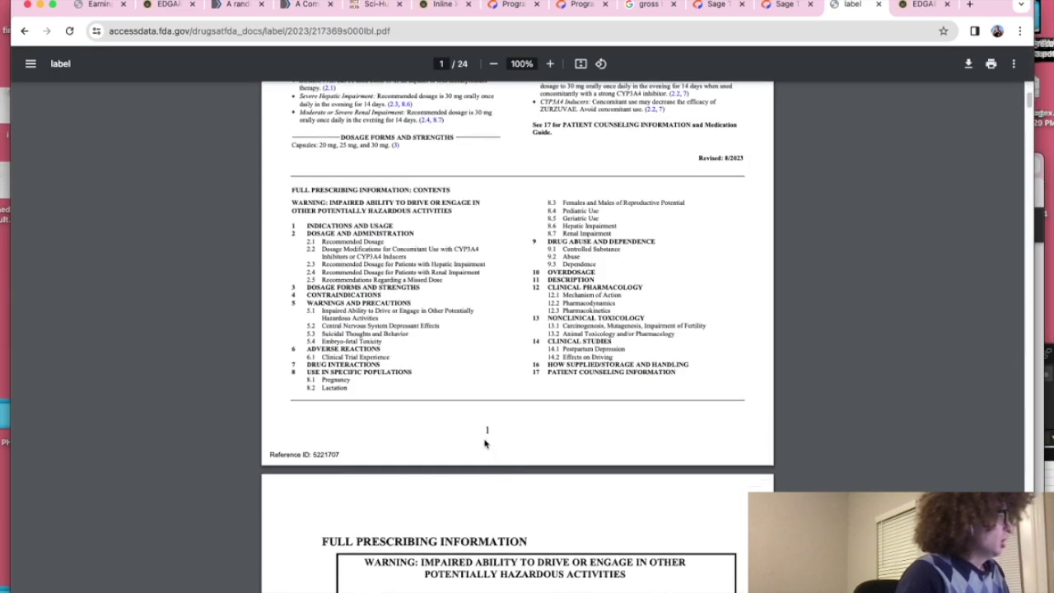
left_click(594, 349)
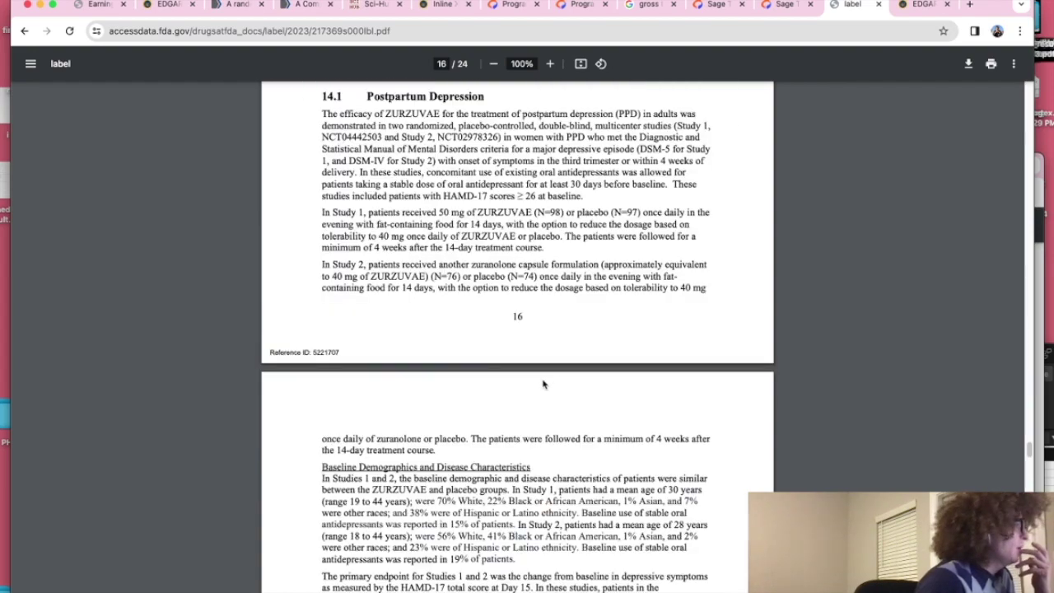
scroll(534, 396, "down", 2)
scroll(530, 389, "down", 2)
scroll(528, 396, "down", 5)
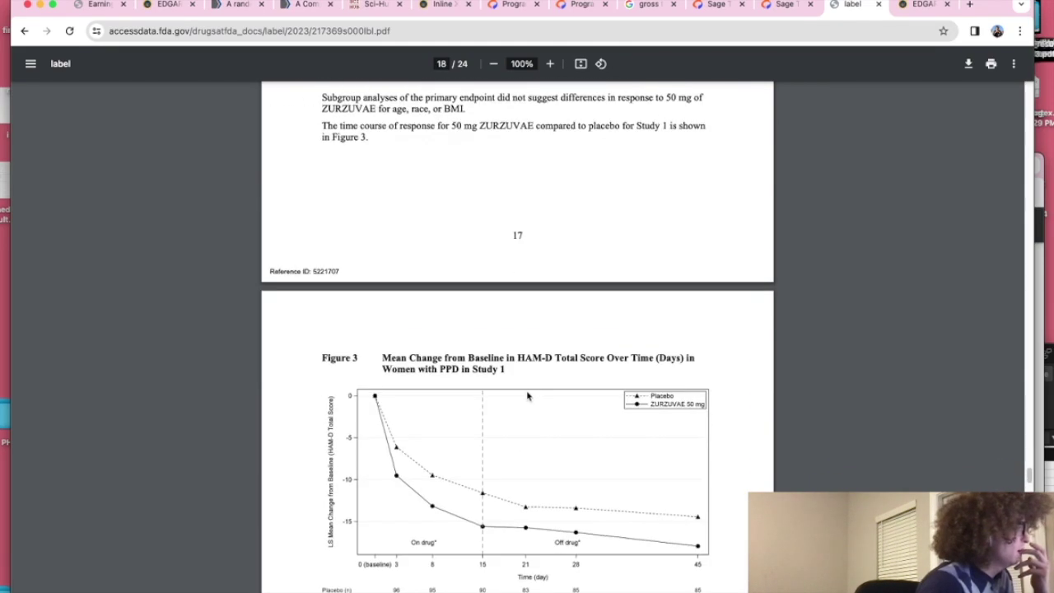
scroll(526, 395, "down", 5)
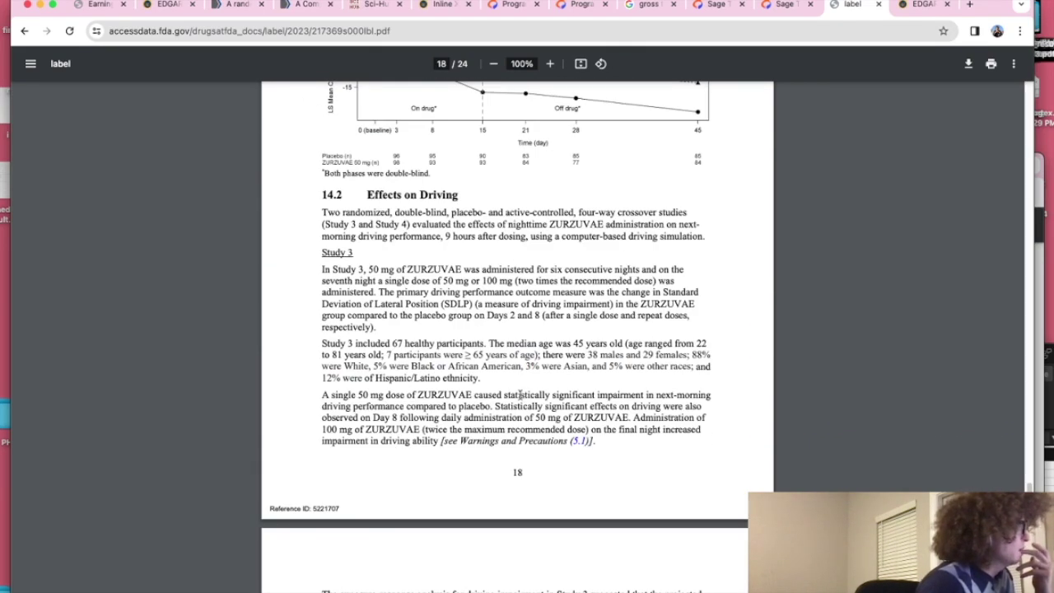
scroll(519, 395, "down", 8)
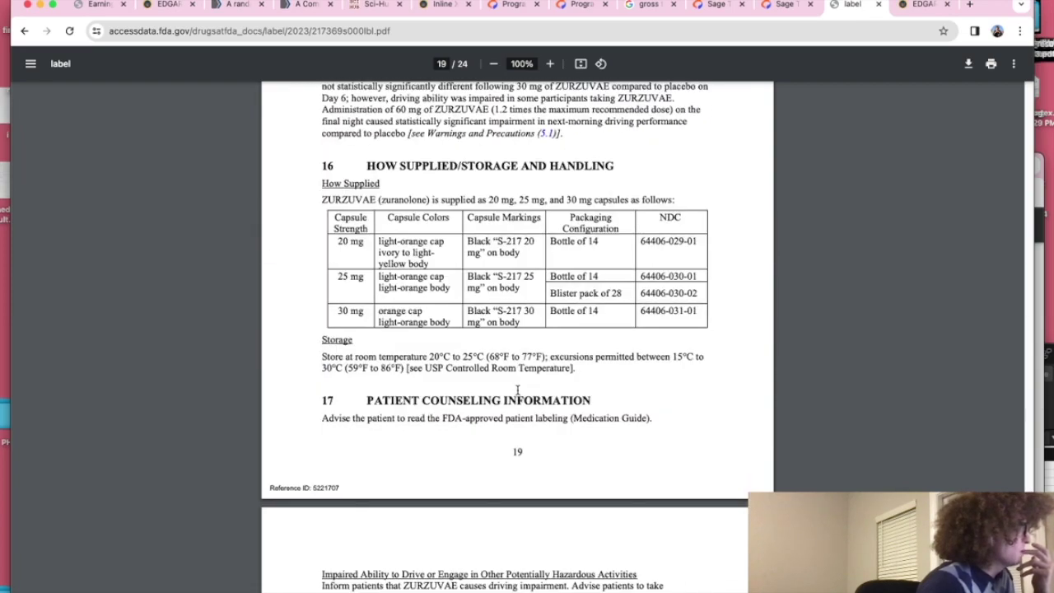
Step: Skim the rest of the label beyond section 16 and return to section 14.1 Postpartum Depression
scroll(518, 392, "down", 11)
scroll(519, 392, "up", 20)
scroll(518, 398, "up", 3)
scroll(523, 396, "down", 1)
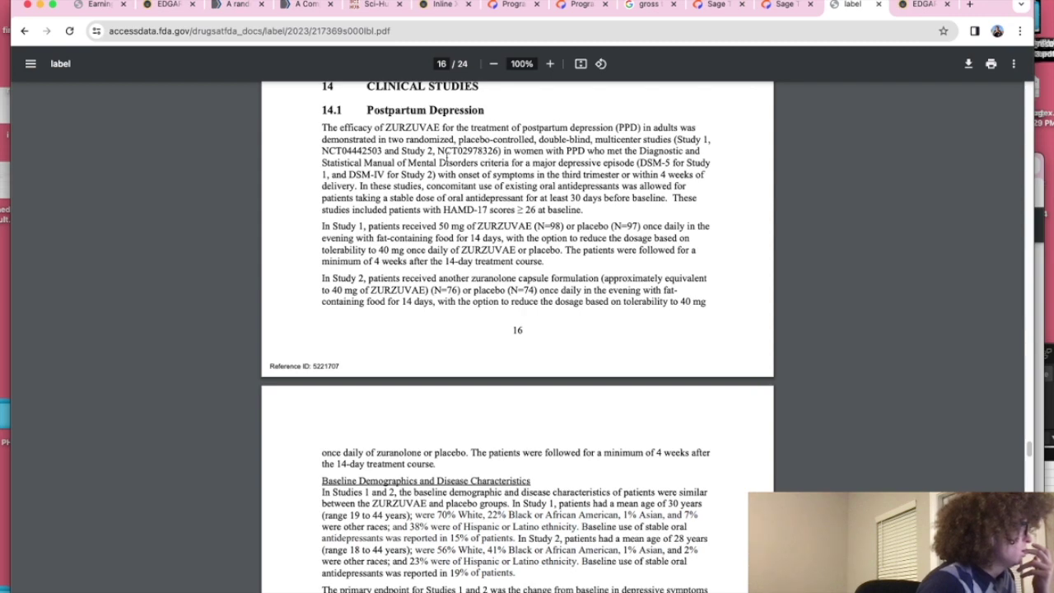
Step: Replace the EDGAR page with a Google search for "google zuranolone postpartum depression", then repeat the search with "pbumed" added
left_click(903, 10)
type("goog")
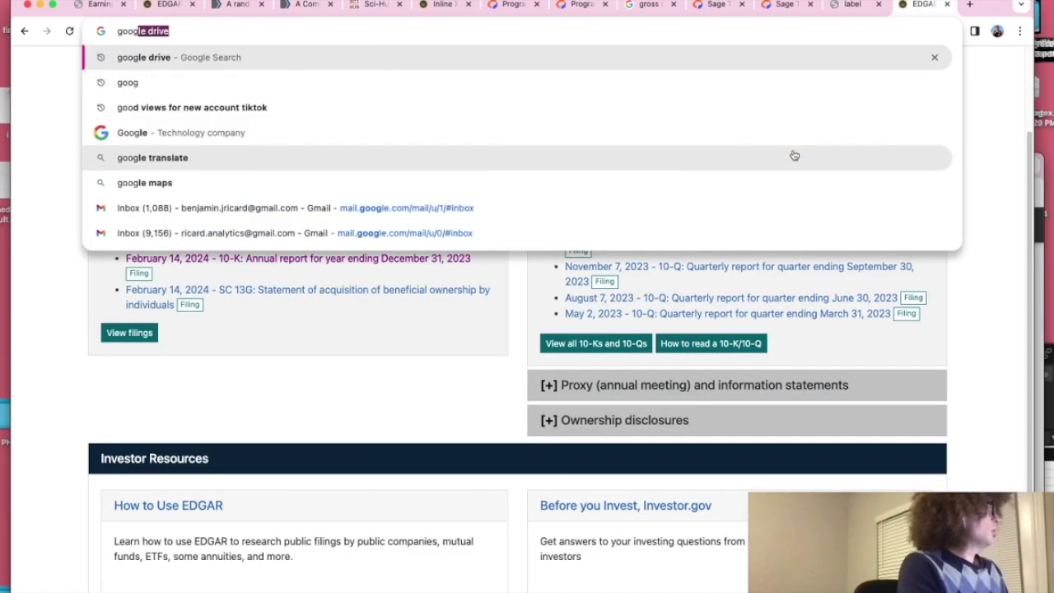
type("le zuranolone ")
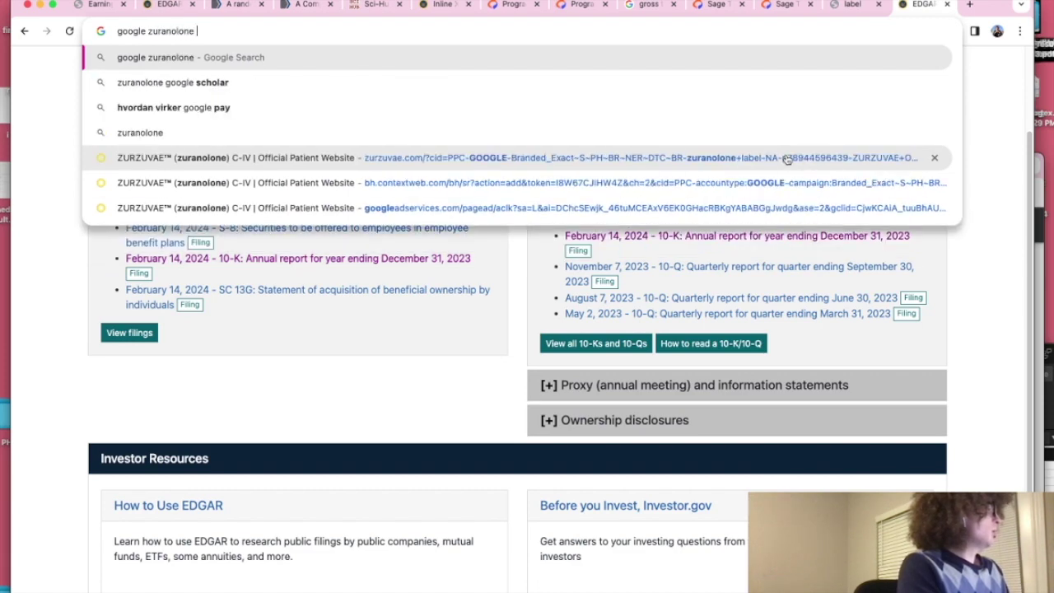
type("postpartu")
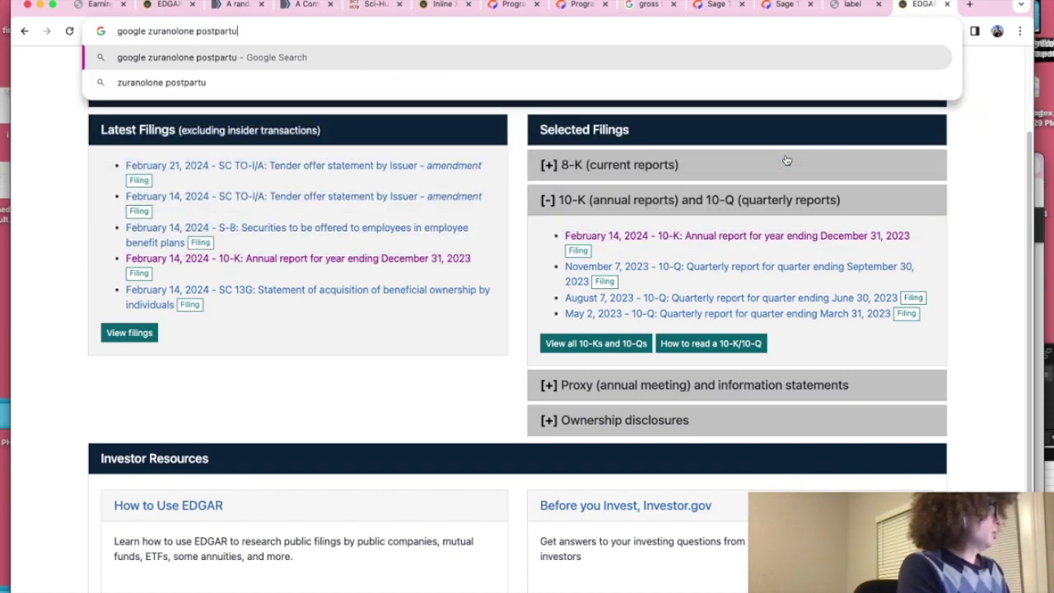
type("m depression")
key("Return")
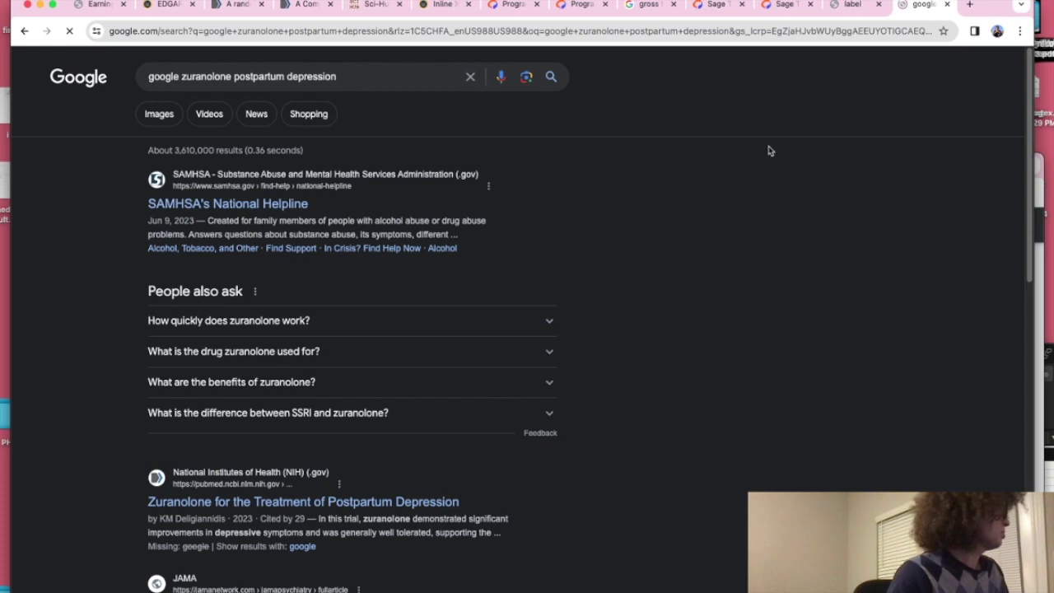
left_click(354, 78)
type("pbumed")
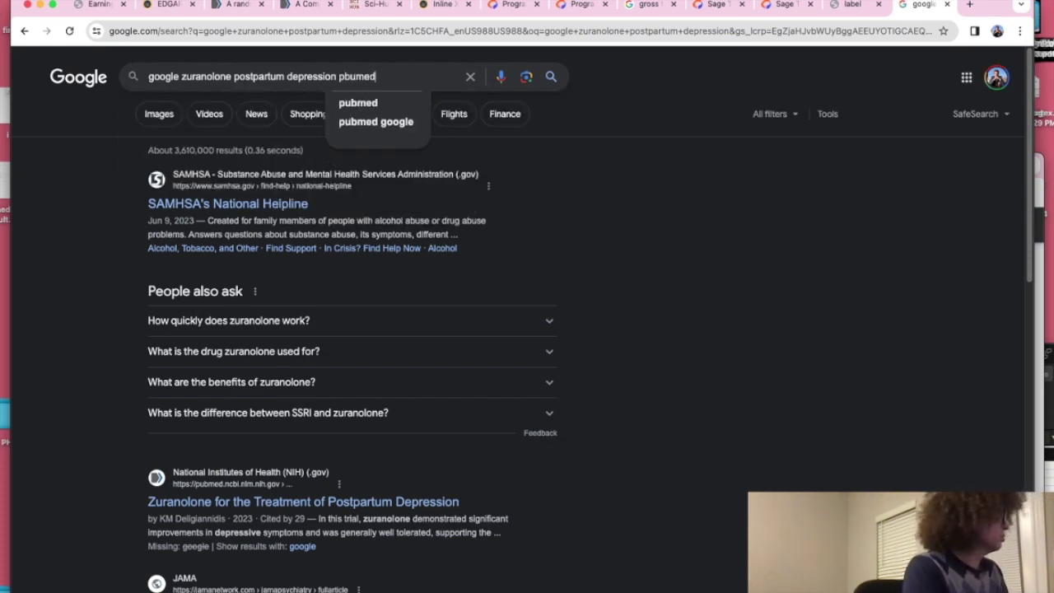
key("Return")
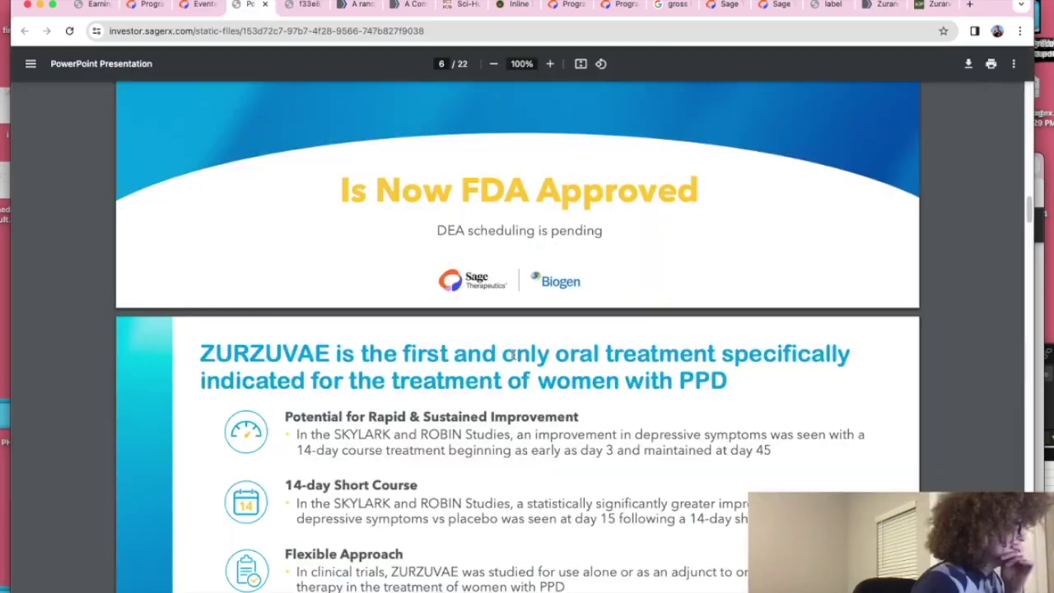
Step: Examine the ZURZUVAE approval presentation's slides on the drug and PPD, then look through Sage's 2023 events list
scroll(512, 353, "up", 1)
scroll(512, 354, "down", 8)
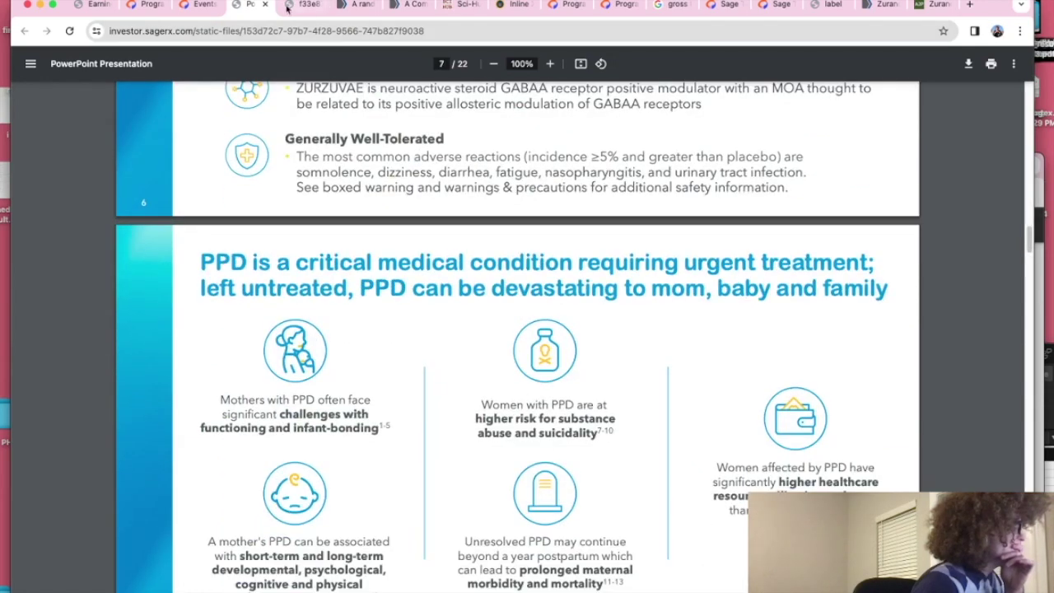
left_click(191, 6)
scroll(560, 412, "down", 5)
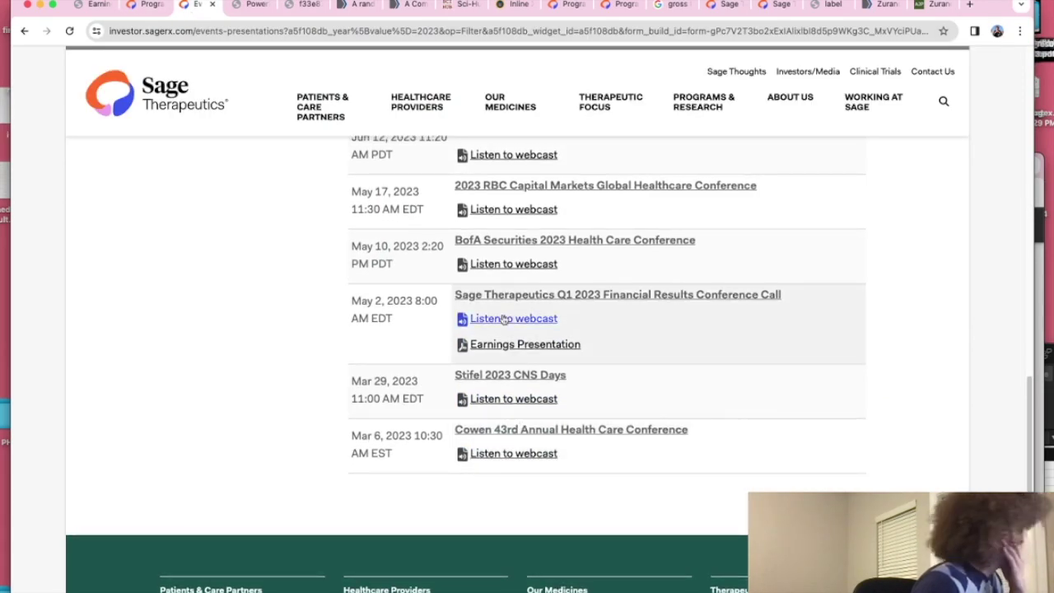
scroll(498, 354, "up", 4)
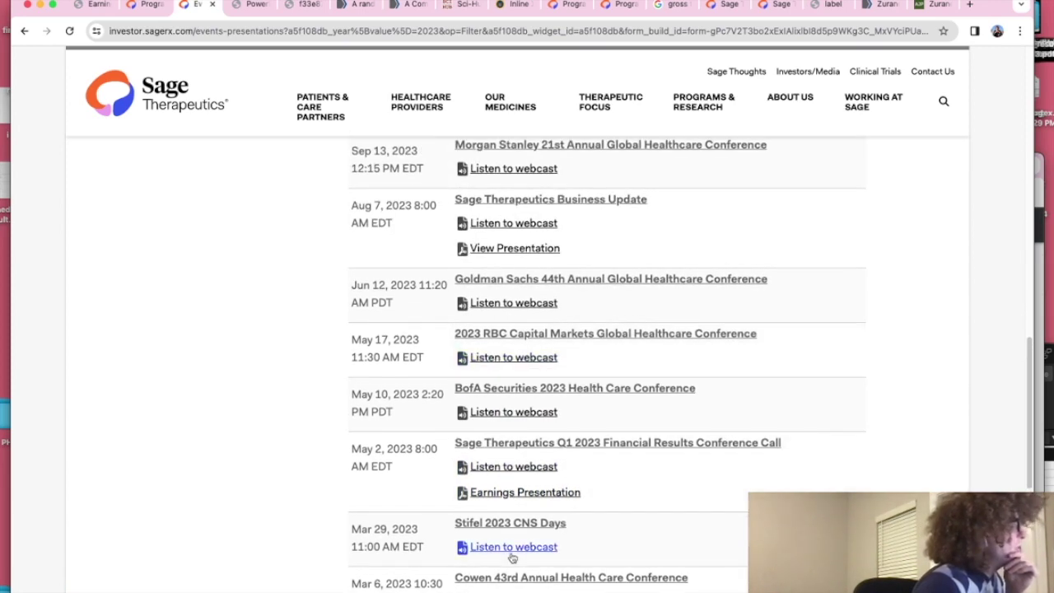
scroll(517, 553, "up", 8)
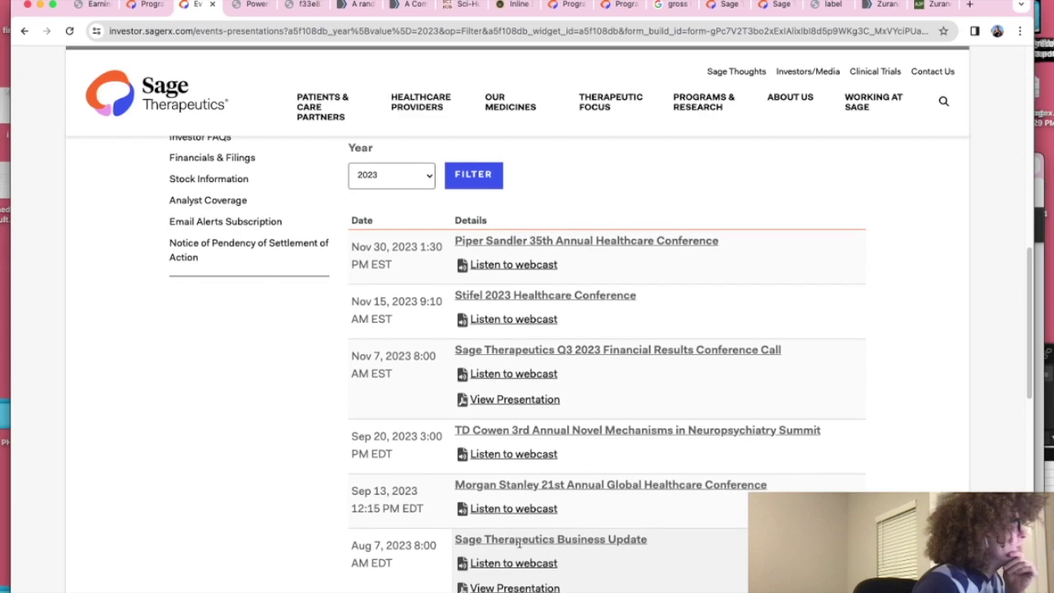
scroll(519, 549, "up", 10)
scroll(518, 545, "down", 8)
scroll(519, 543, "down", 15)
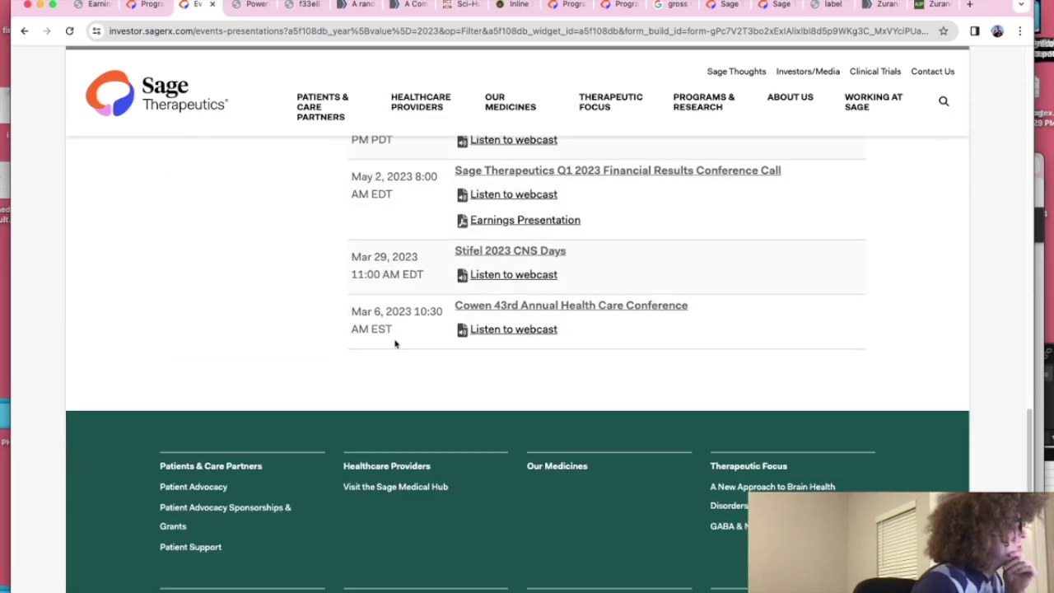
Step: Examine Sage's 2024 corporate presentation from the dalzanemdor (SAGE-718) slides through the expected catalysts to the Essential Tremor slide
left_click(249, 4)
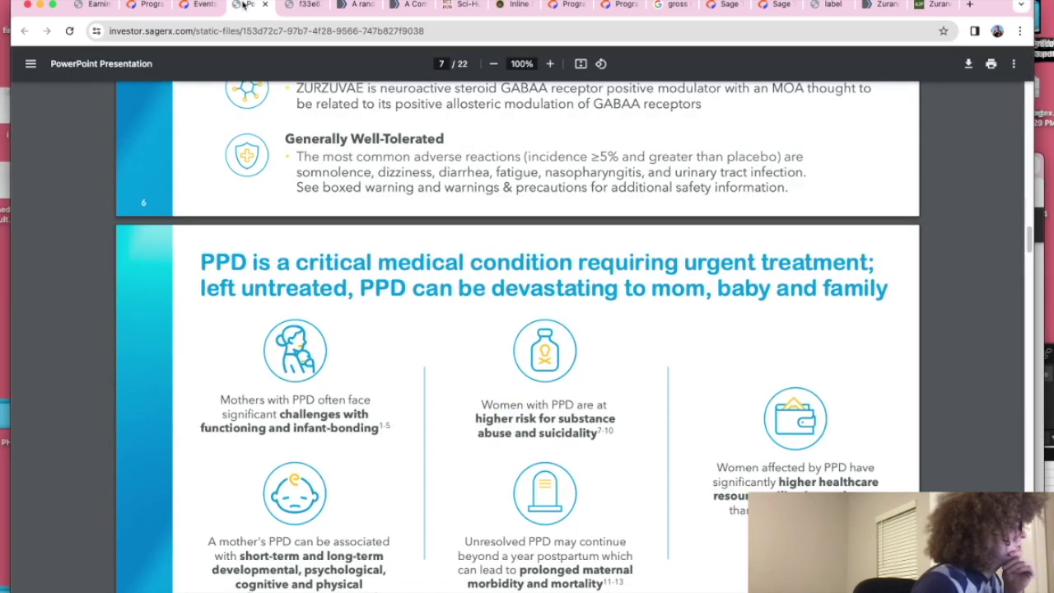
left_click(284, 4)
scroll(311, 286, "down", 20)
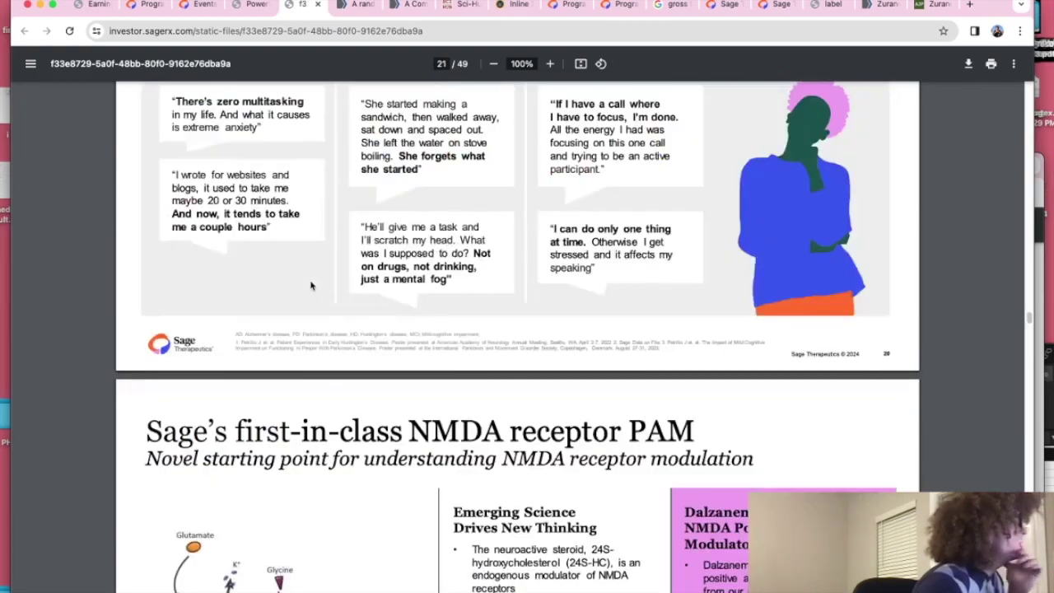
scroll(311, 285, "down", 7)
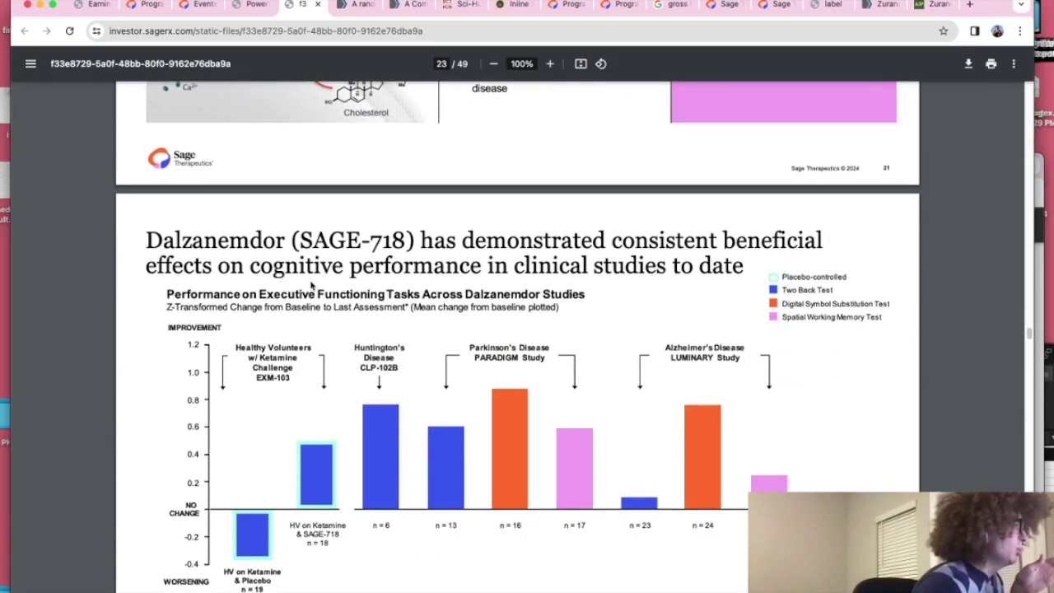
scroll(309, 282, "down", 6)
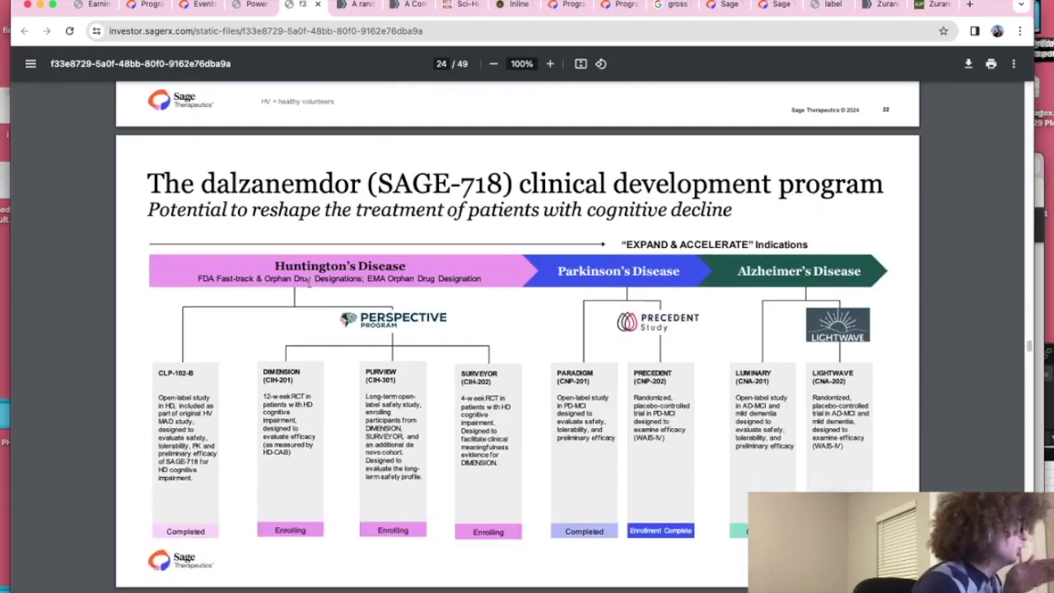
scroll(309, 282, "down", 10)
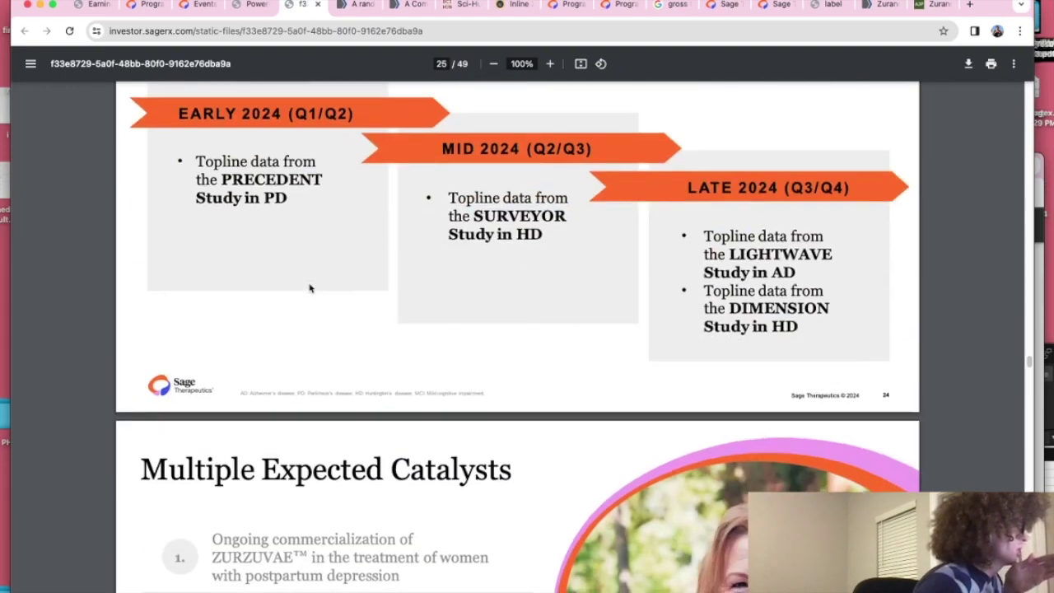
scroll(309, 285, "down", 5)
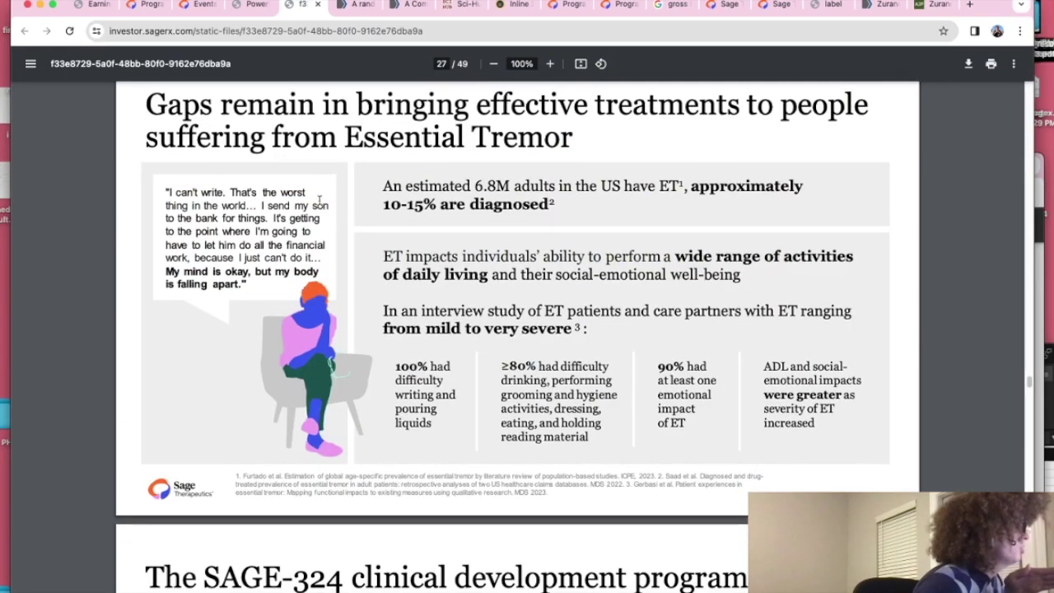
Step: Return to the zuranolone label and read section 14.1's study designs and baseline characteristics
left_click(246, 10)
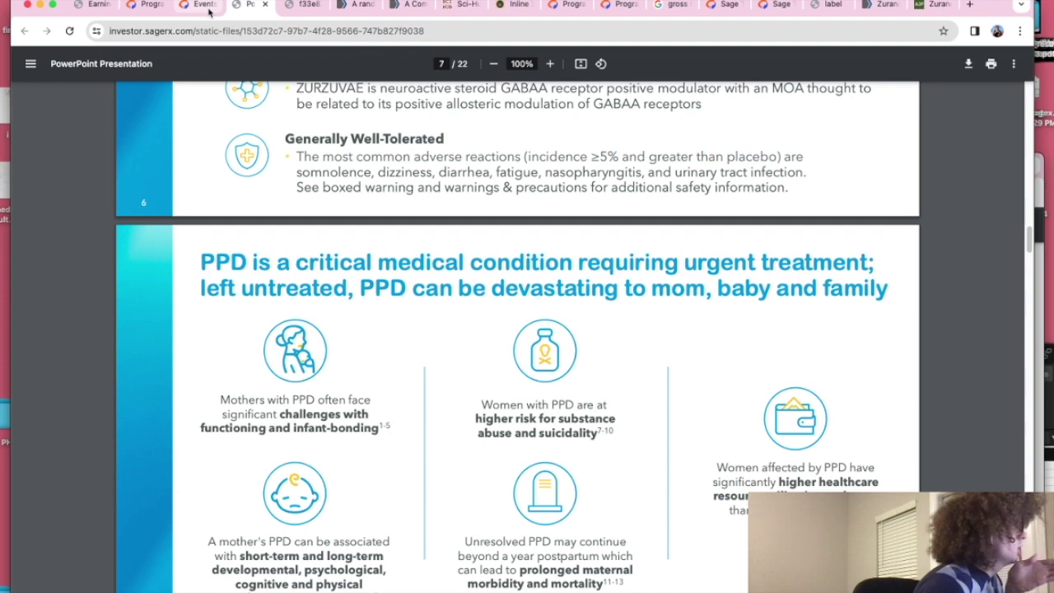
left_click(205, 6)
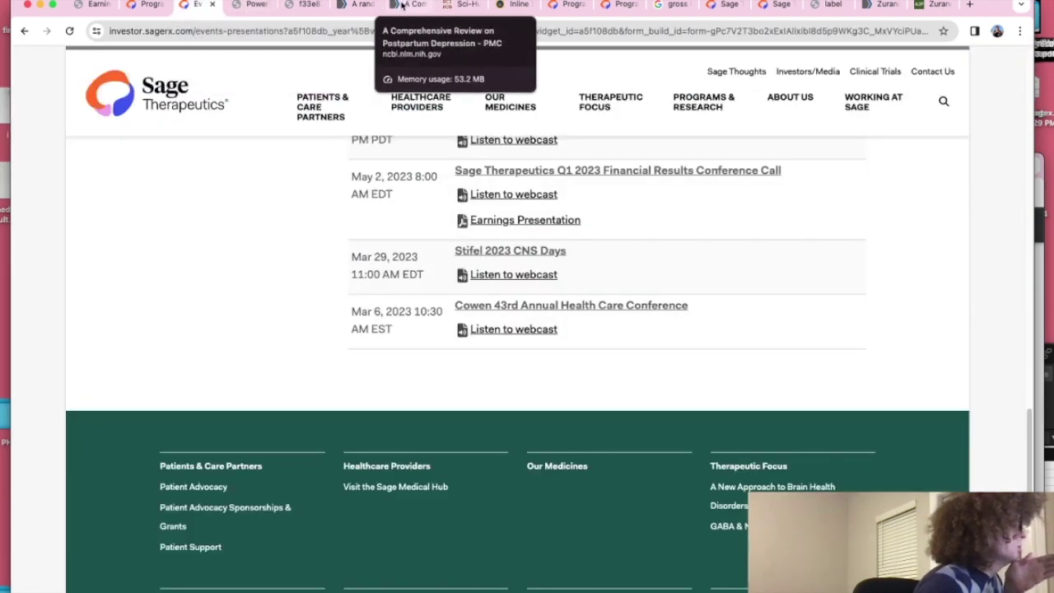
left_click(829, 5)
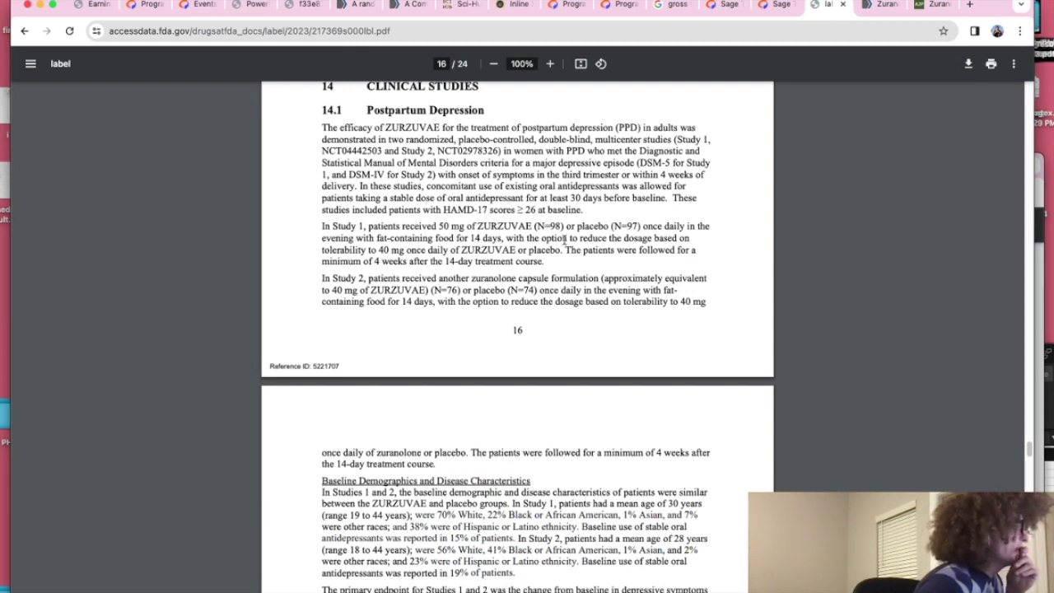
scroll(564, 239, "down", 4)
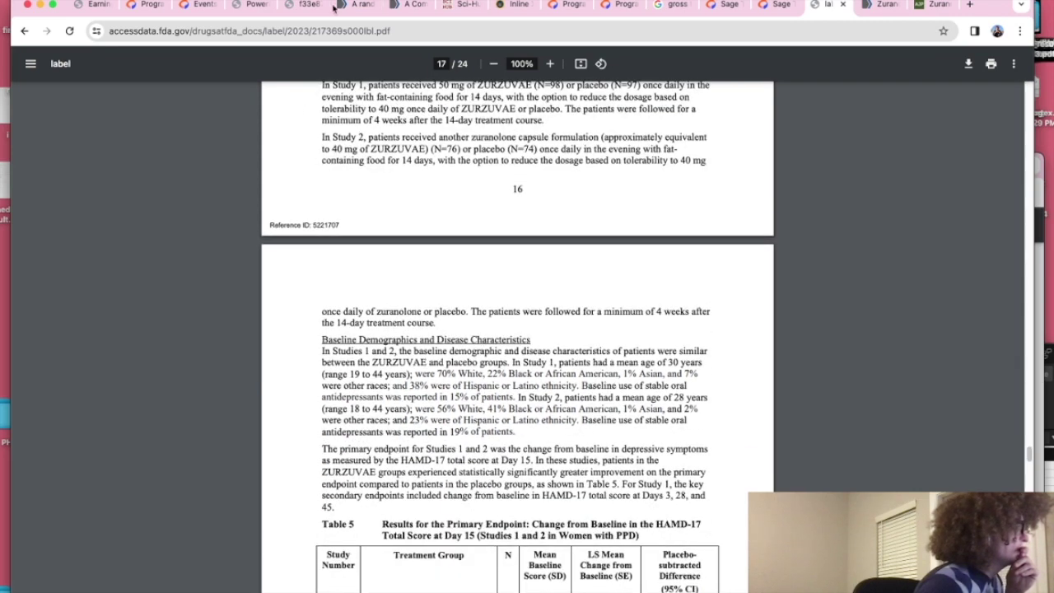
Step: Look through Sage's 2023 events and presentations list, opening the Stifel 2023 CNS Days webcast and closing it again
left_click(148, 5)
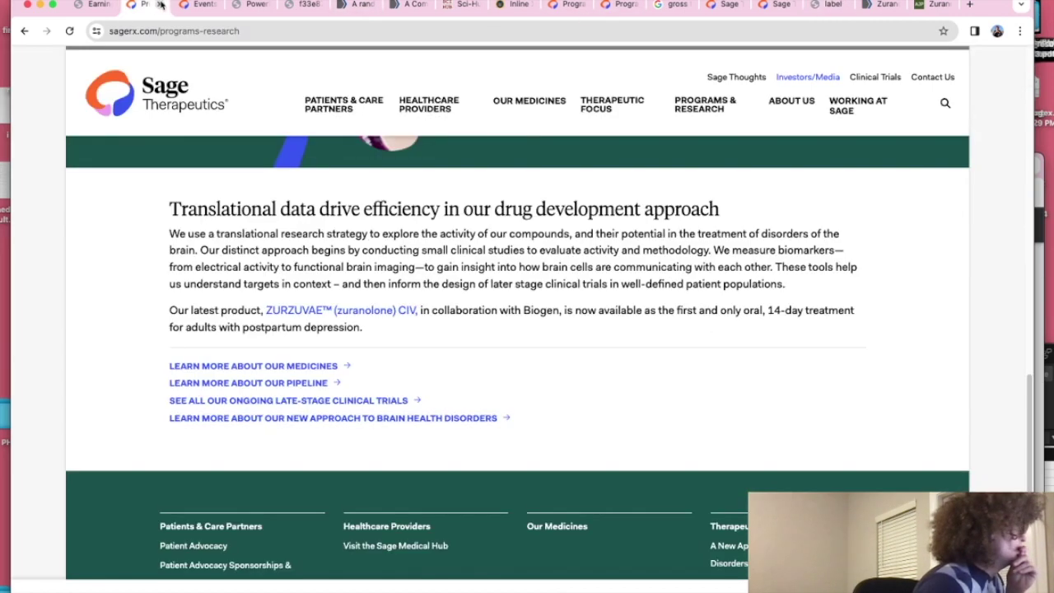
left_click(191, 5)
scroll(441, 370, "up", 5)
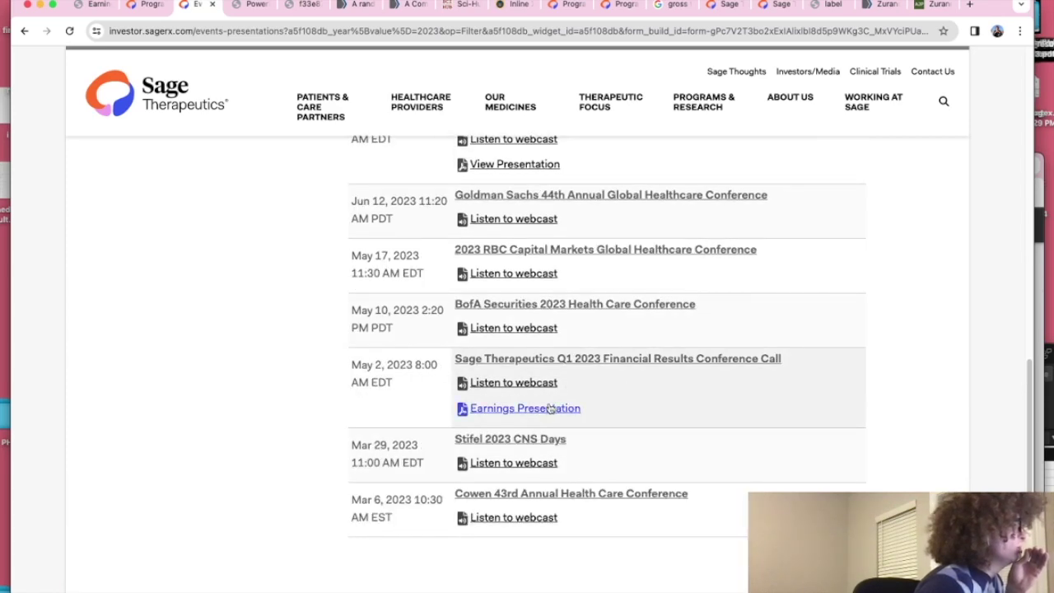
scroll(343, 301, "up", 7)
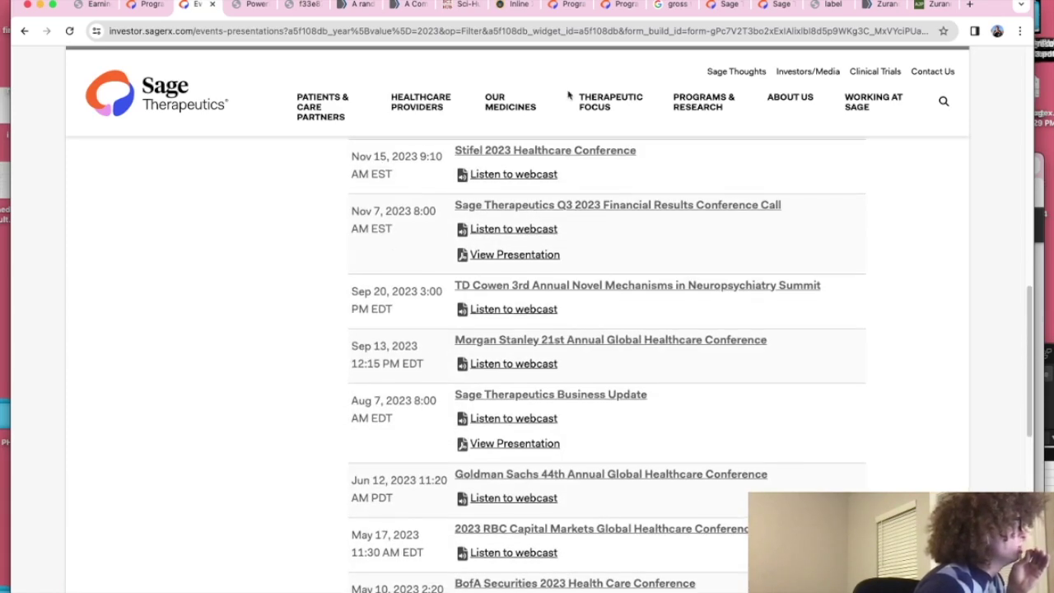
scroll(427, 306, "up", 10)
scroll(427, 298, "down", 7)
scroll(426, 301, "up", 3)
scroll(426, 302, "down", 3)
scroll(426, 298, "up", 2)
scroll(592, 464, "down", 10)
scroll(592, 463, "up", 5)
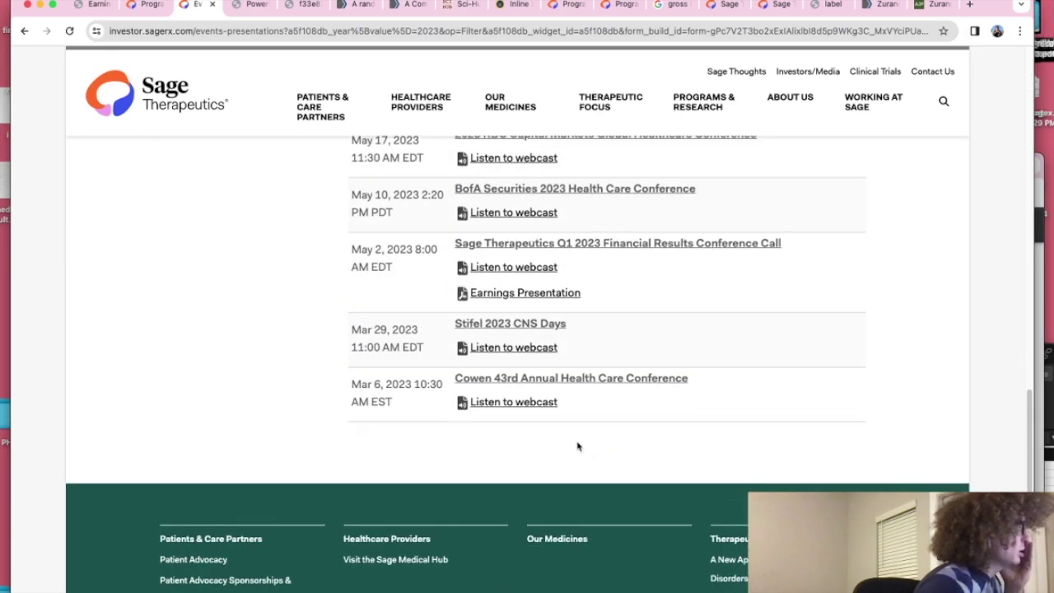
left_click(498, 347)
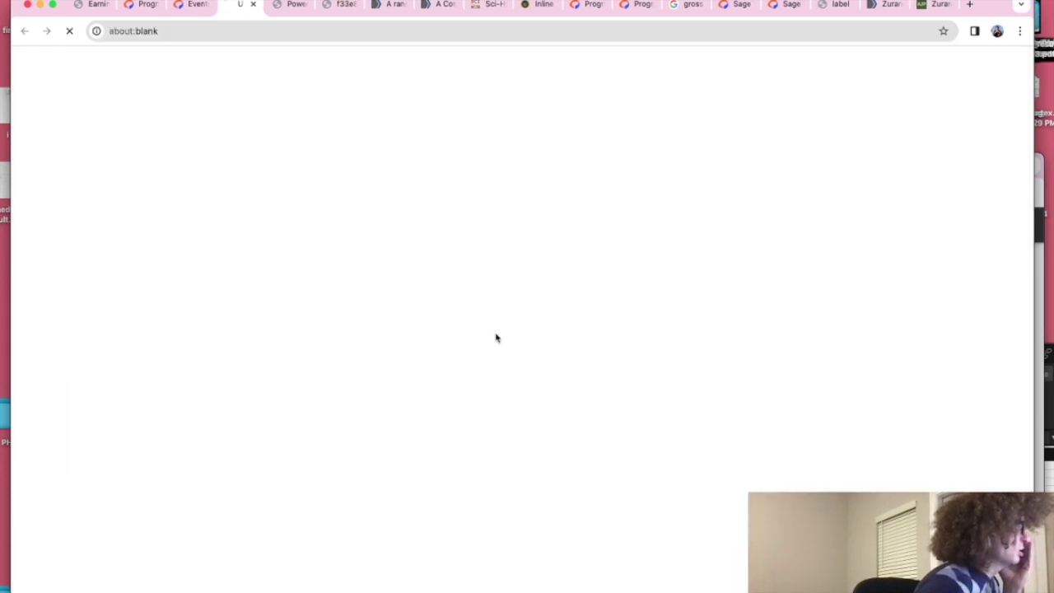
left_click(253, 5)
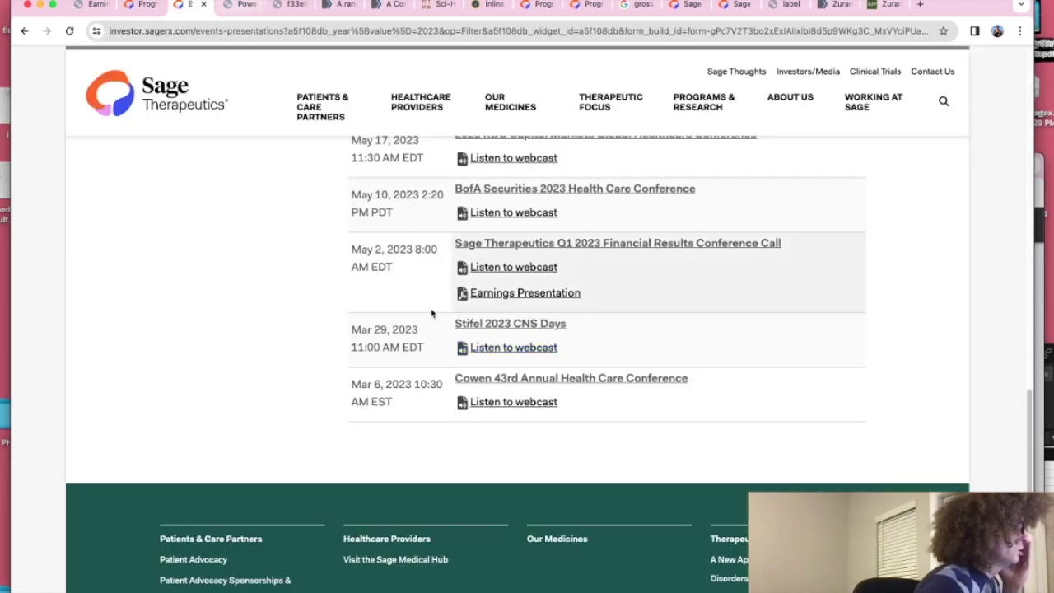
scroll(521, 316, "up", 1)
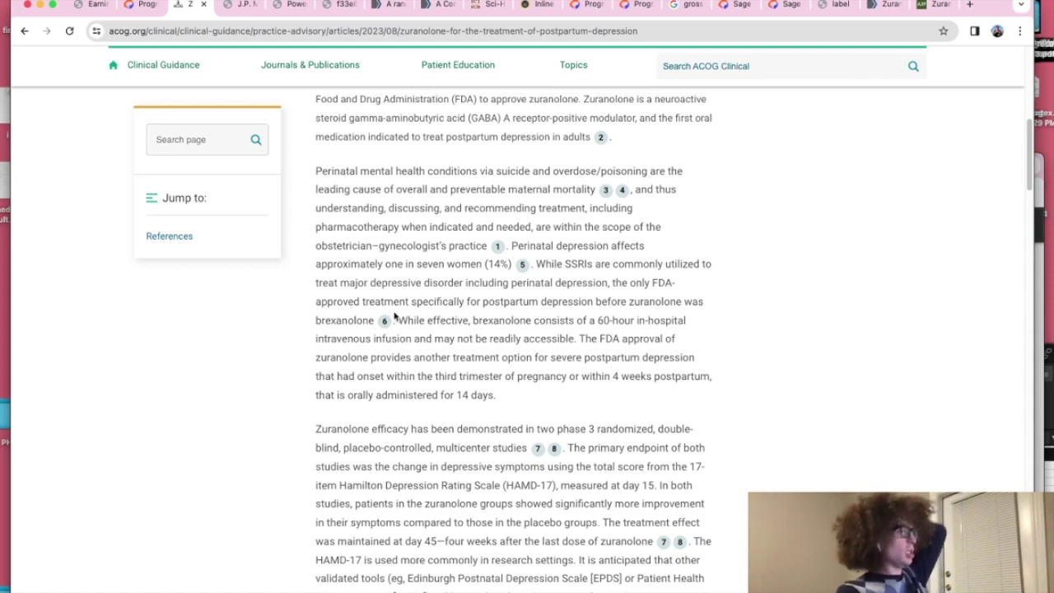
Step: Read ACOG's practice advisory on zuranolone for efficacy, dosing, safety and breastfeeding considerations, then return to the "post partum depression zuranolone" search results
mouse_move(383, 320)
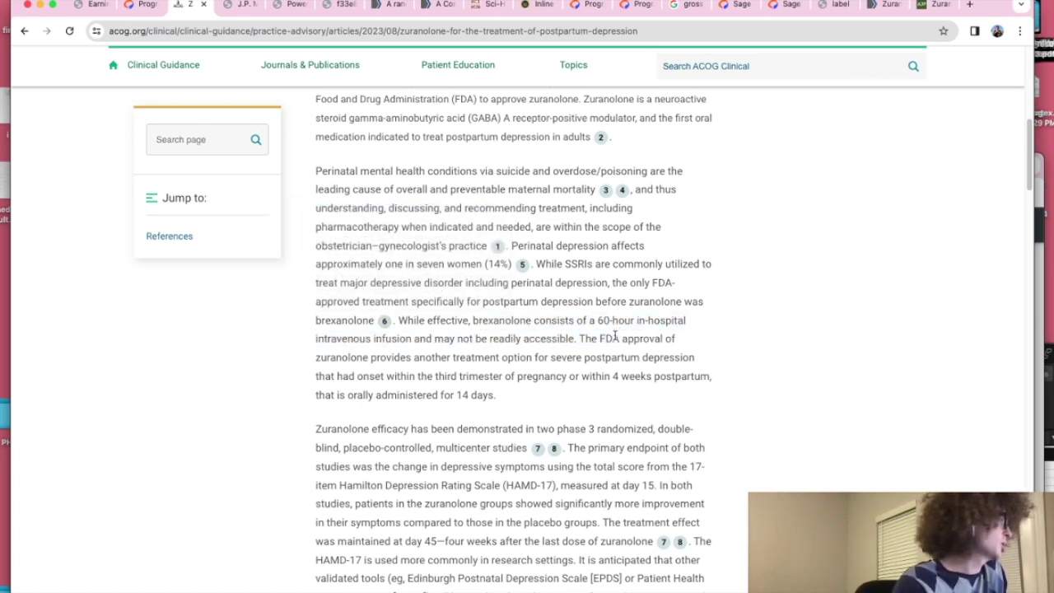
scroll(614, 335, "down", 5)
scroll(472, 266, "up", 3)
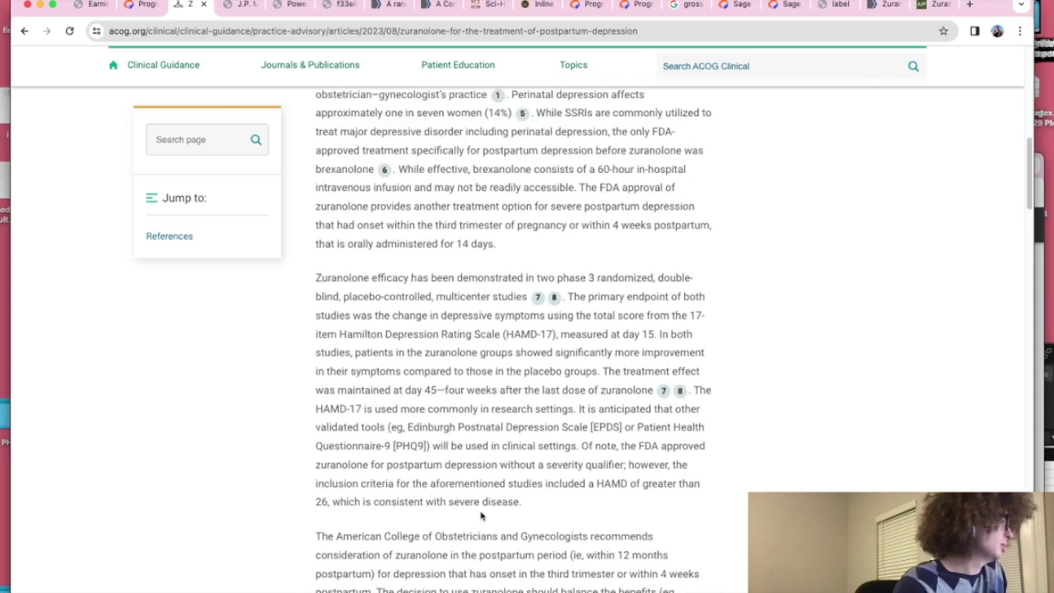
scroll(483, 515, "down", 5)
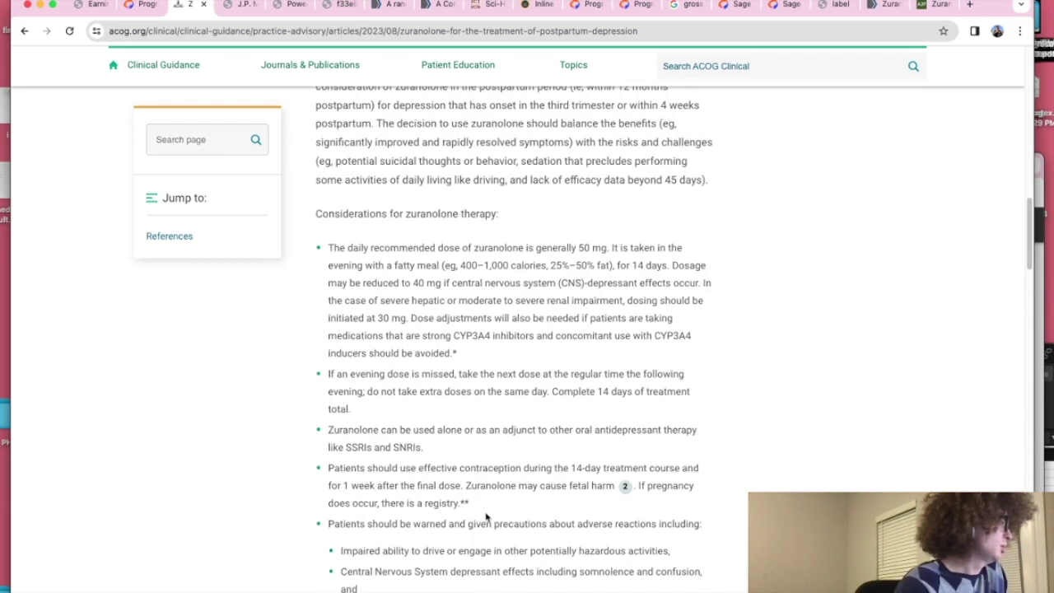
scroll(486, 517, "down", 1)
scroll(438, 420, "down", 1)
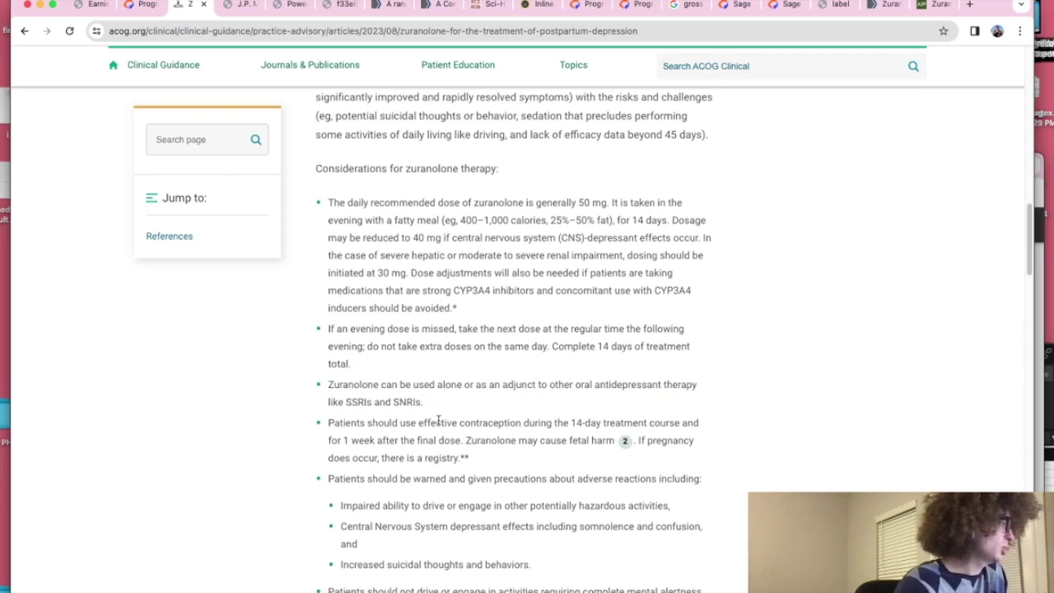
scroll(438, 421, "down", 4)
scroll(438, 420, "down", 3)
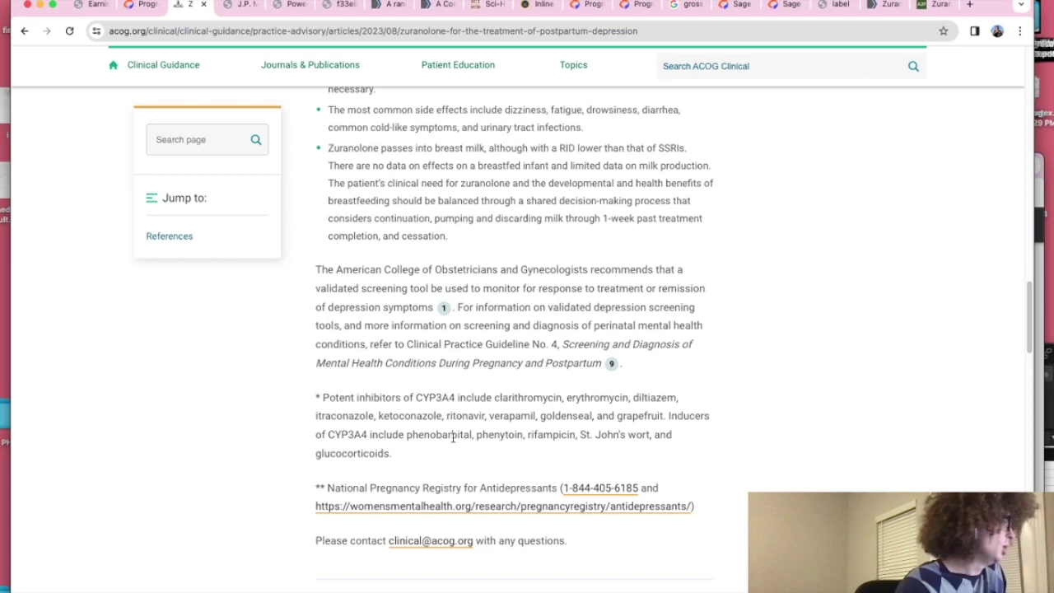
left_click(26, 30)
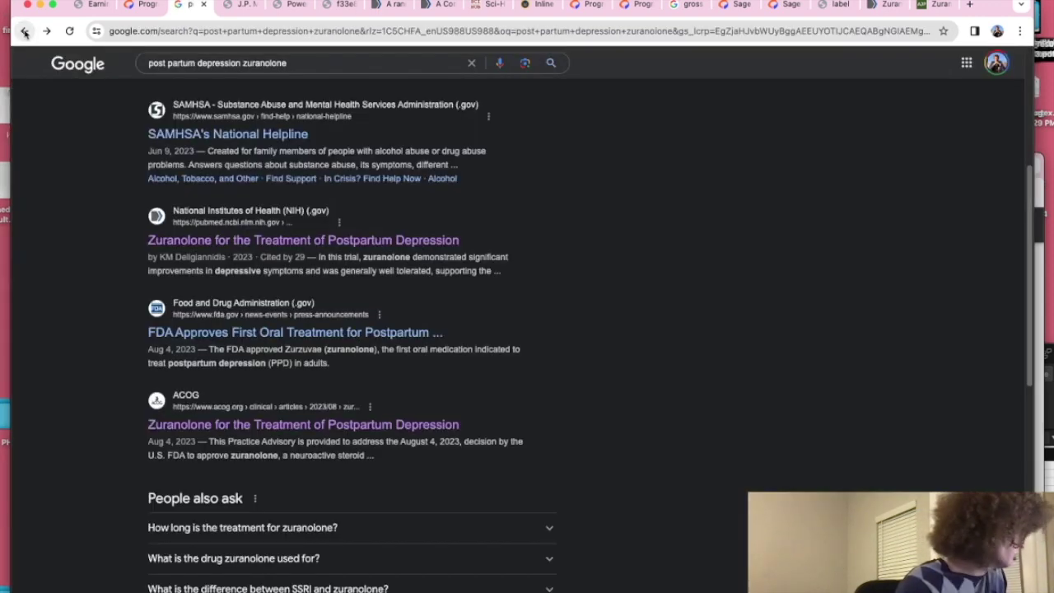
Step: Open the American Journal of Psychiatry article on zuranolone for postpartum depression and read its abstract's methods, results and conclusions
scroll(246, 292, "down", 5)
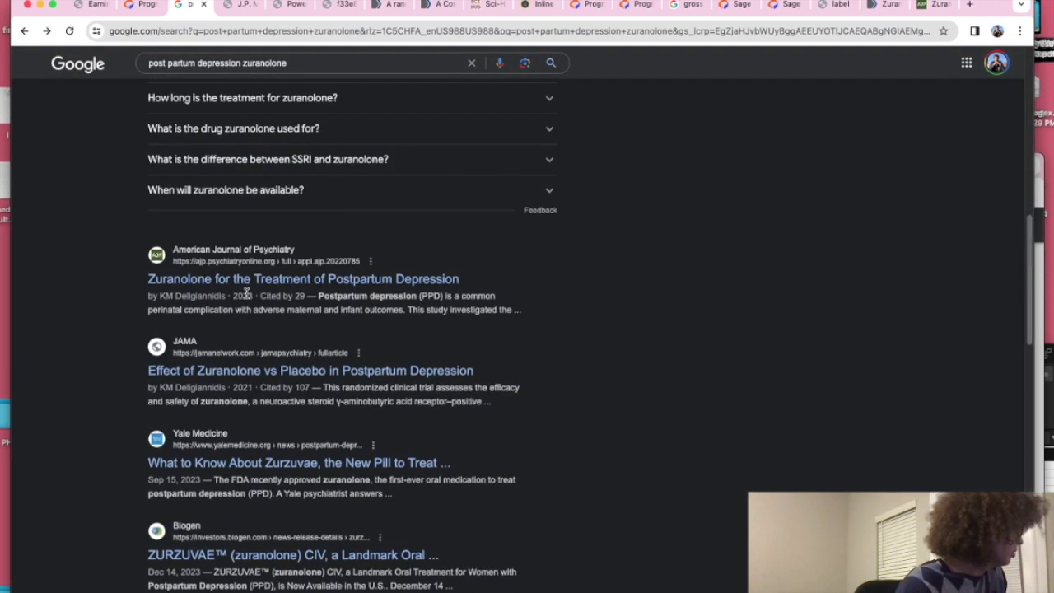
left_click(257, 280)
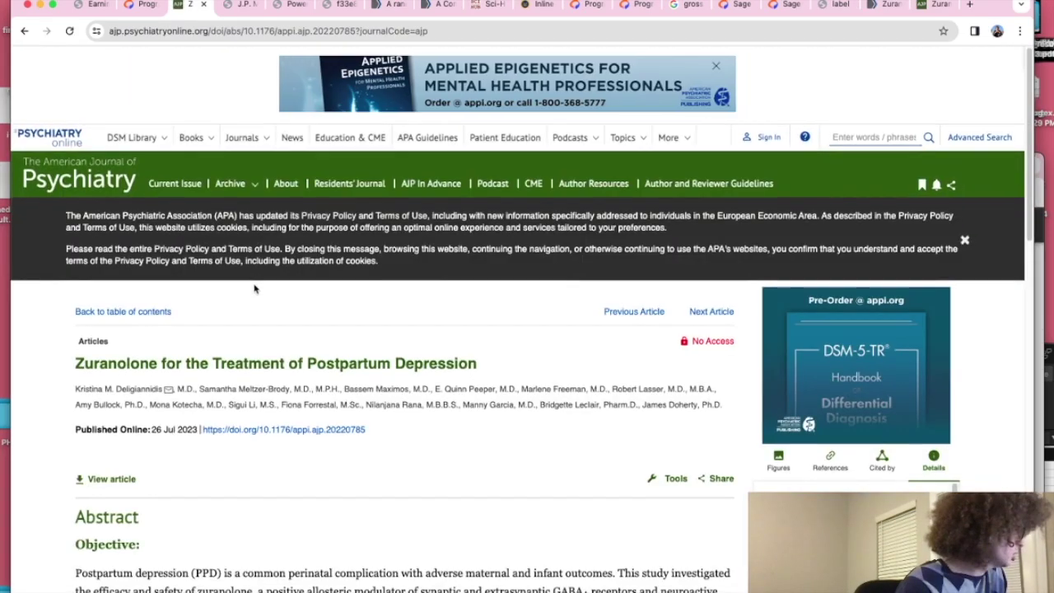
scroll(254, 288, "down", 8)
scroll(254, 305, "up", 5)
scroll(428, 387, "up", 3)
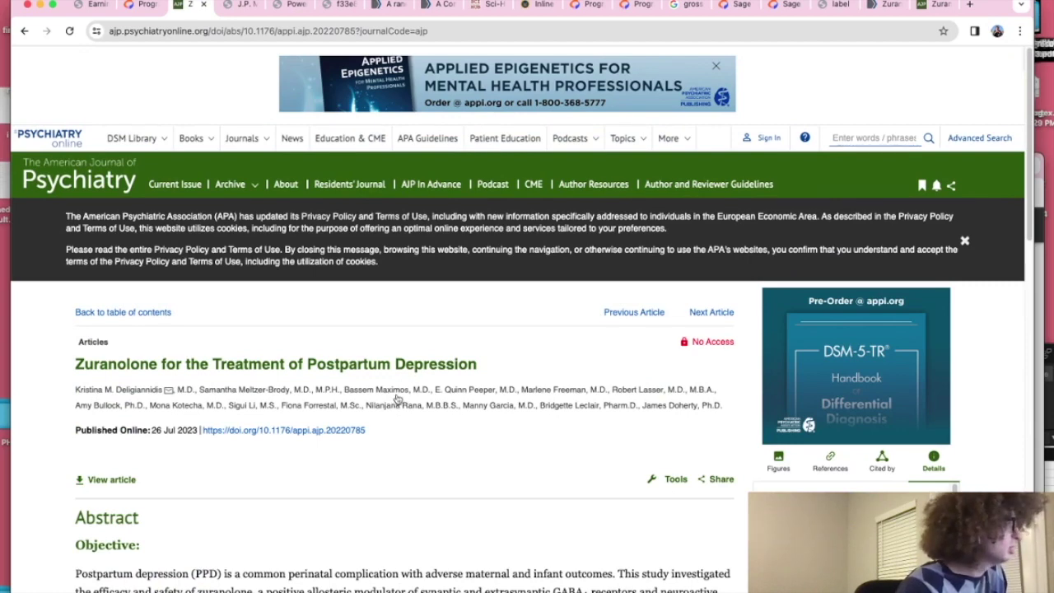
scroll(398, 399, "down", 3)
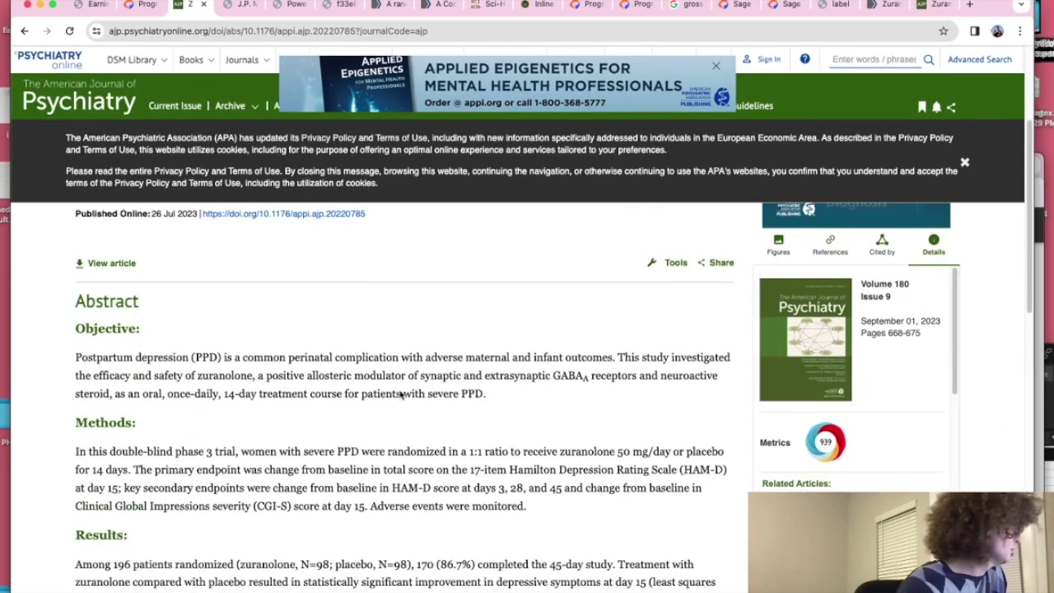
scroll(401, 394, "down", 2)
scroll(401, 394, "down", 1)
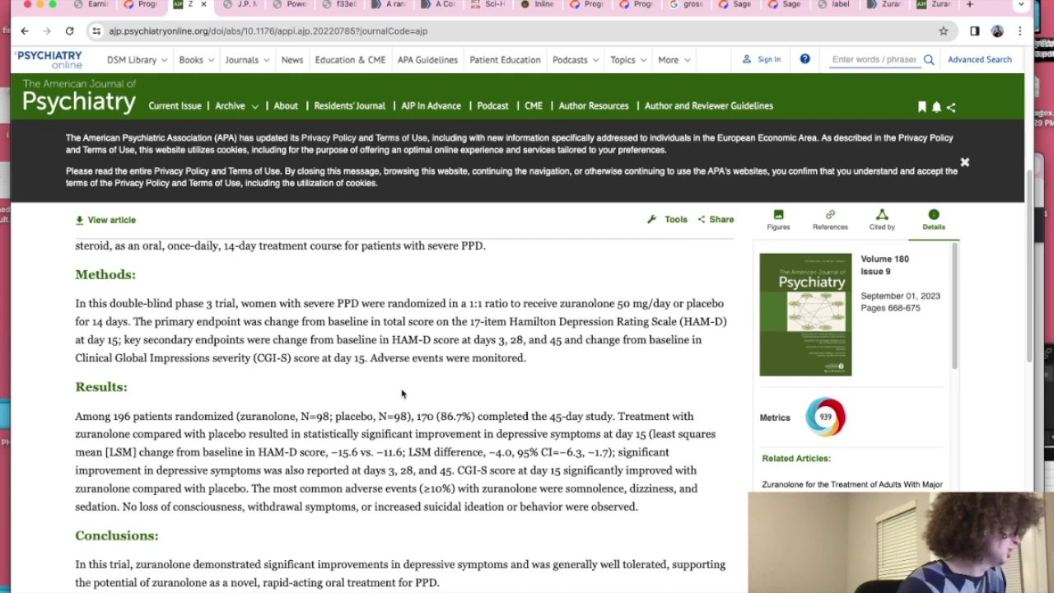
Step: Replace the Sage programs page with a web search for "pubmed poistpartum depression setraline" and open the PubMed sertraline trial
left_click(132, 6)
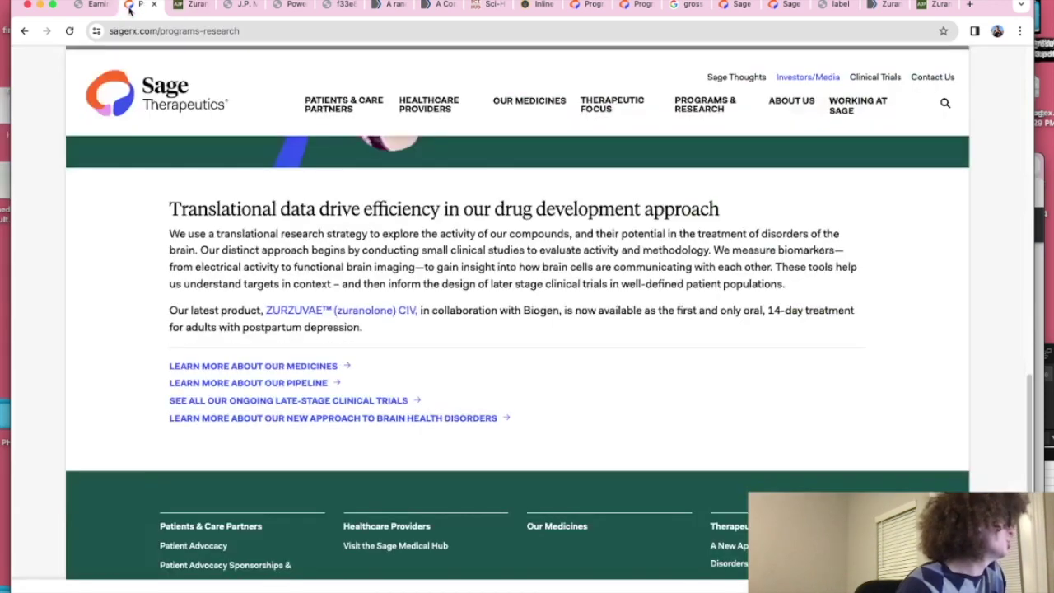
left_click(204, 30)
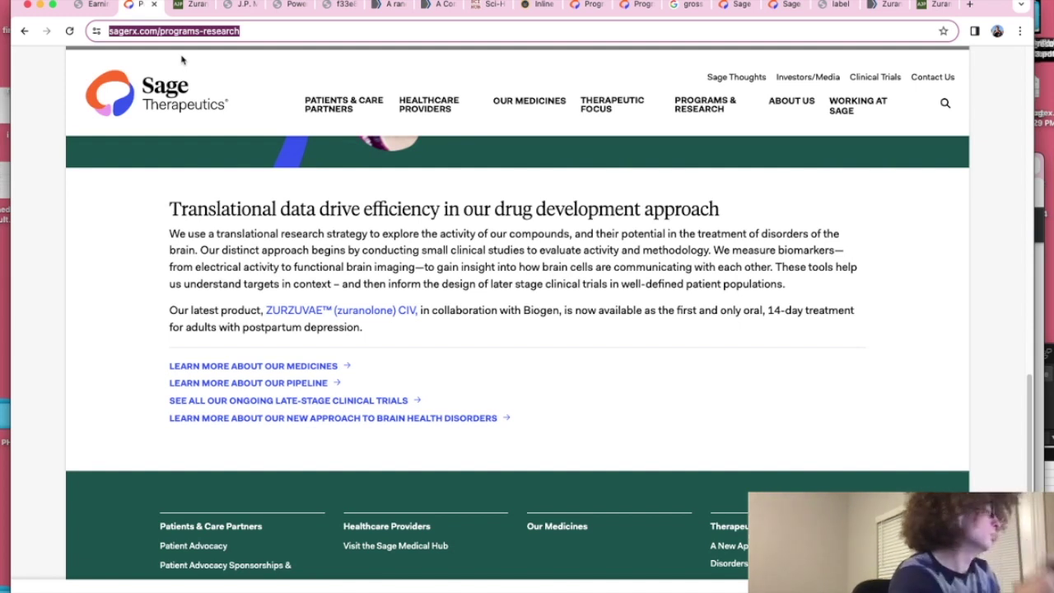
type("pi")
key("BackSpace")
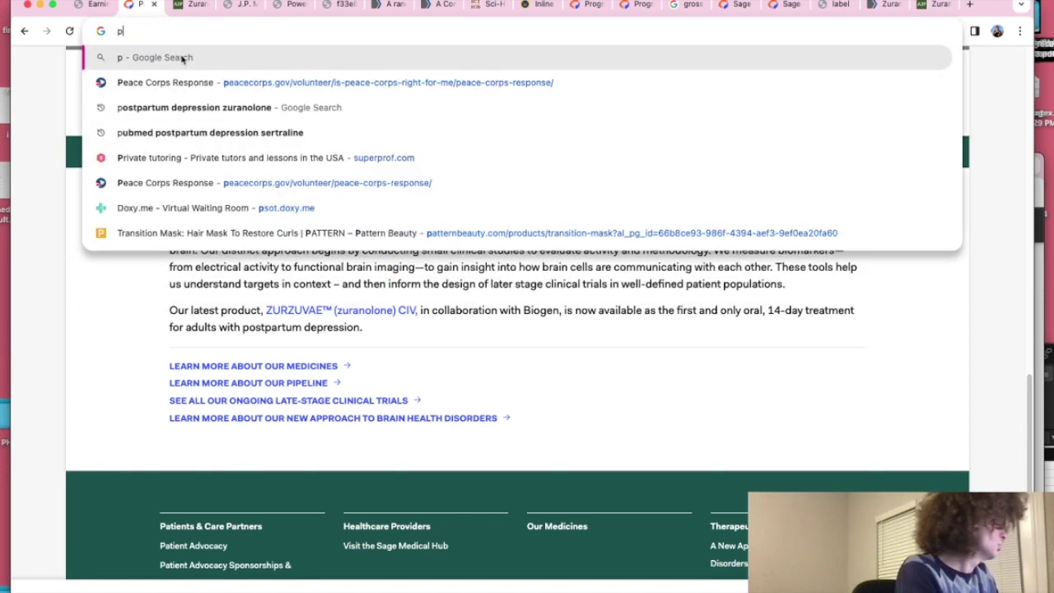
type("ubmed")
key("Return")
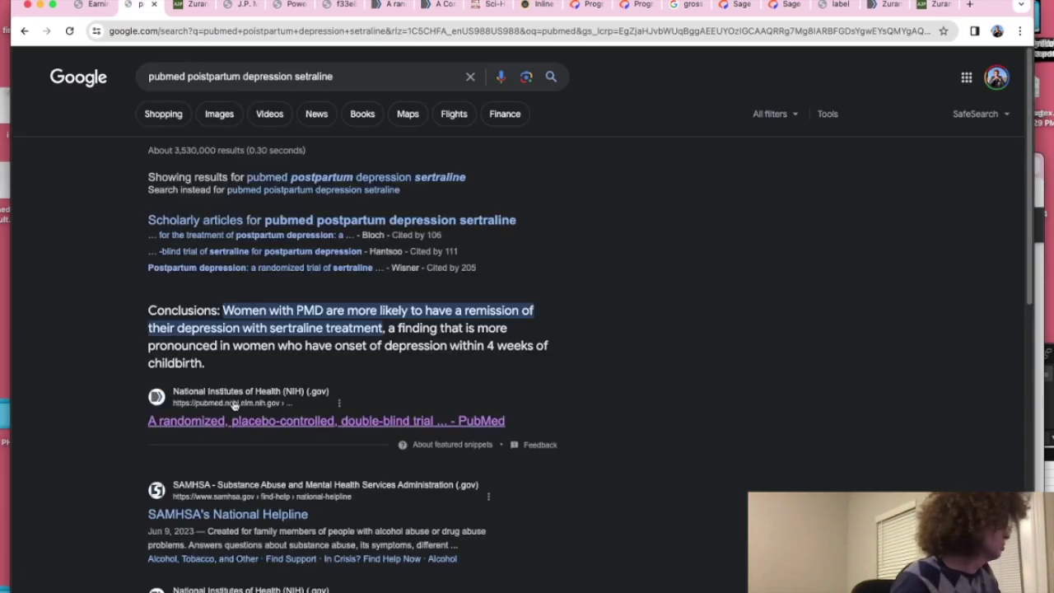
scroll(275, 238, "down", 1)
left_click(270, 398)
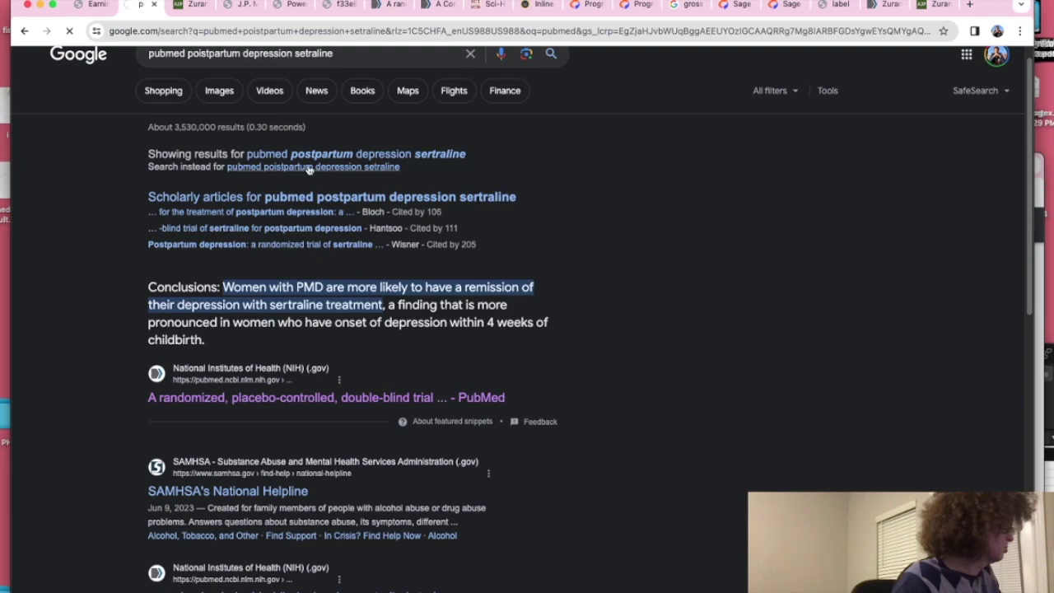
scroll(300, 252, "down", 3)
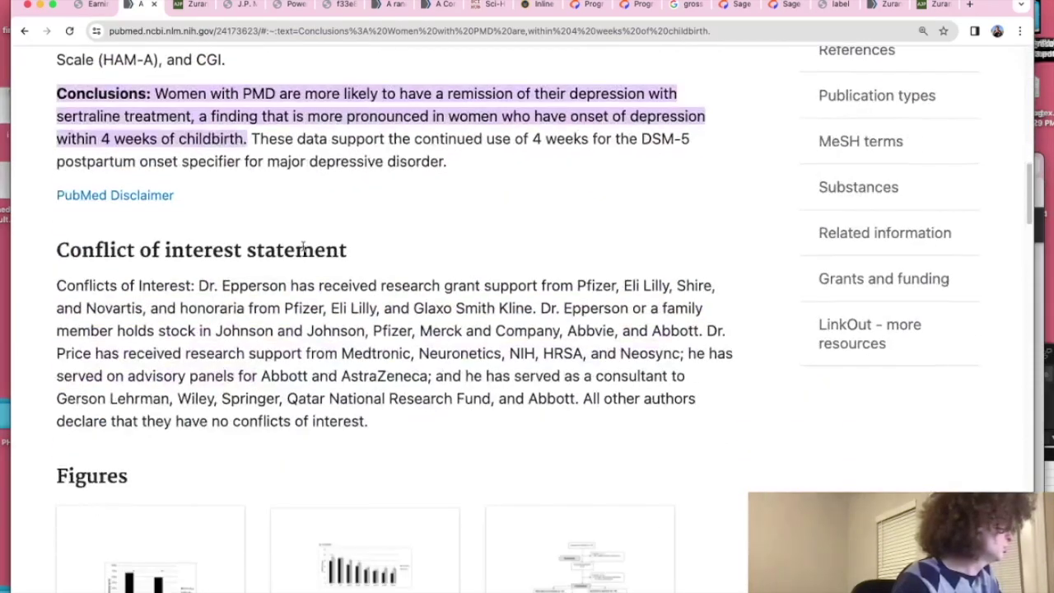
Step: Search PubMed for zuranolone and limit the results to publications from 2024
scroll(300, 261, "up", 10)
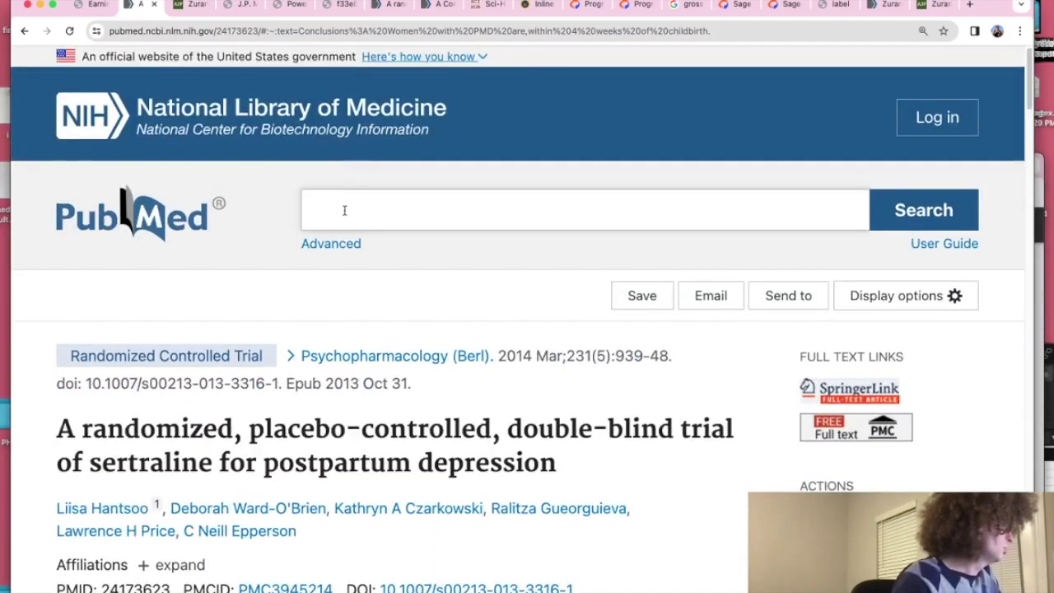
type("zuyr")
key("BackSpace")
key("BackSpace")
type("ra")
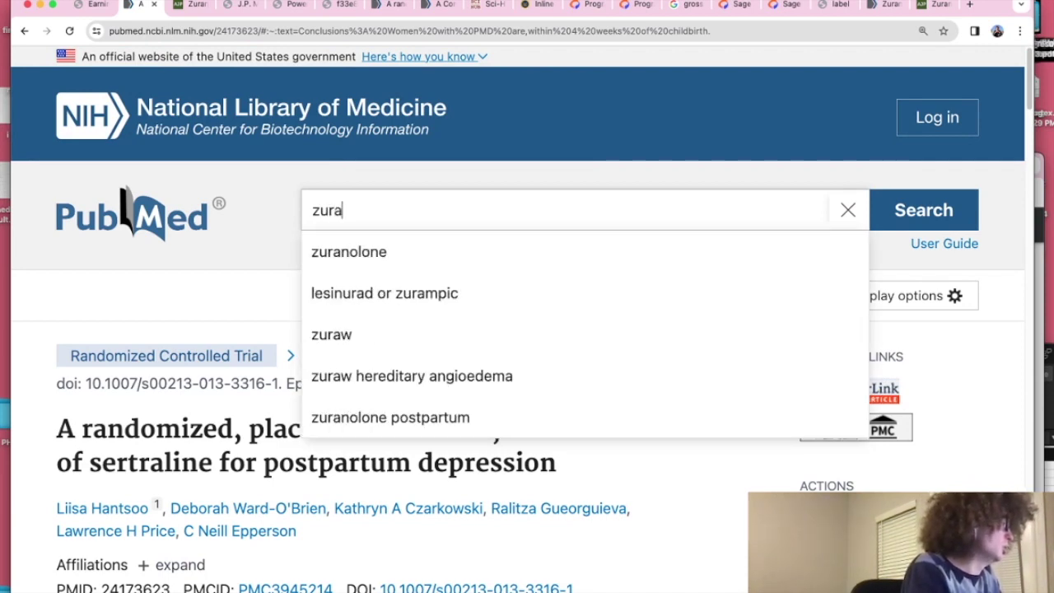
left_click(348, 252)
left_click(907, 212)
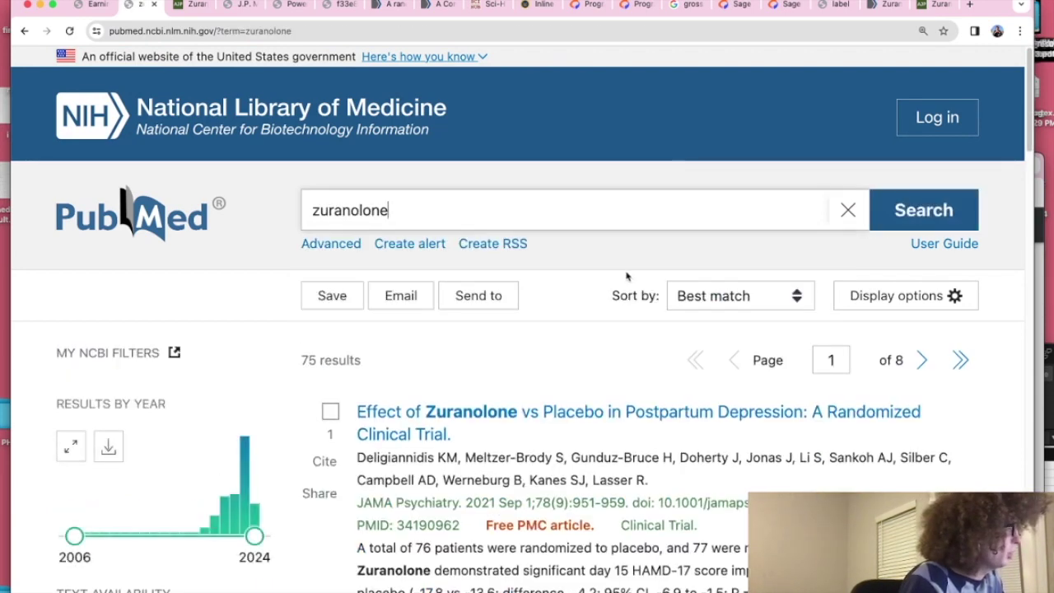
mouse_move(249, 508)
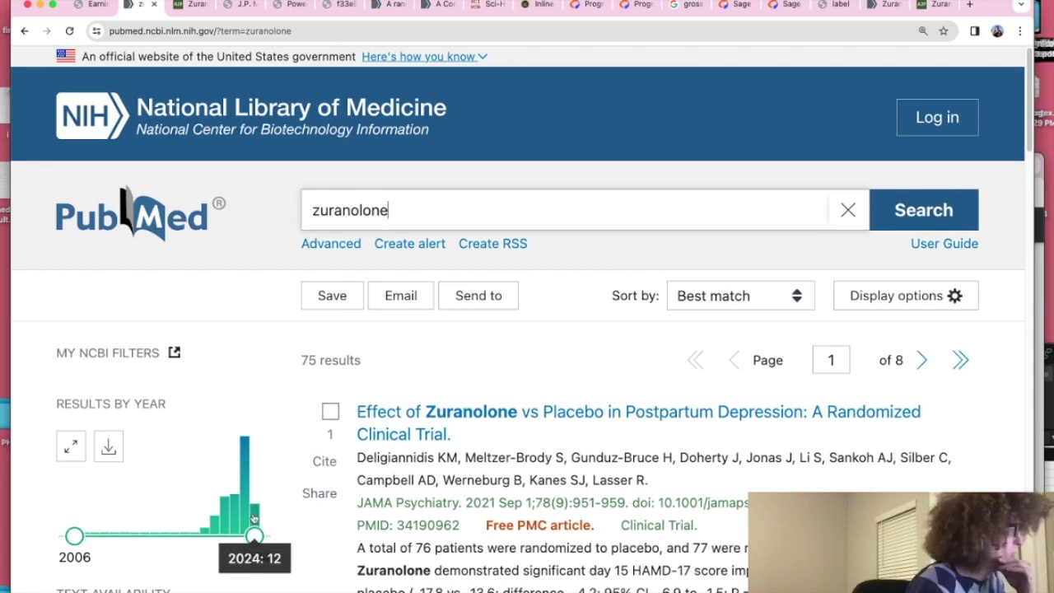
left_click(255, 515)
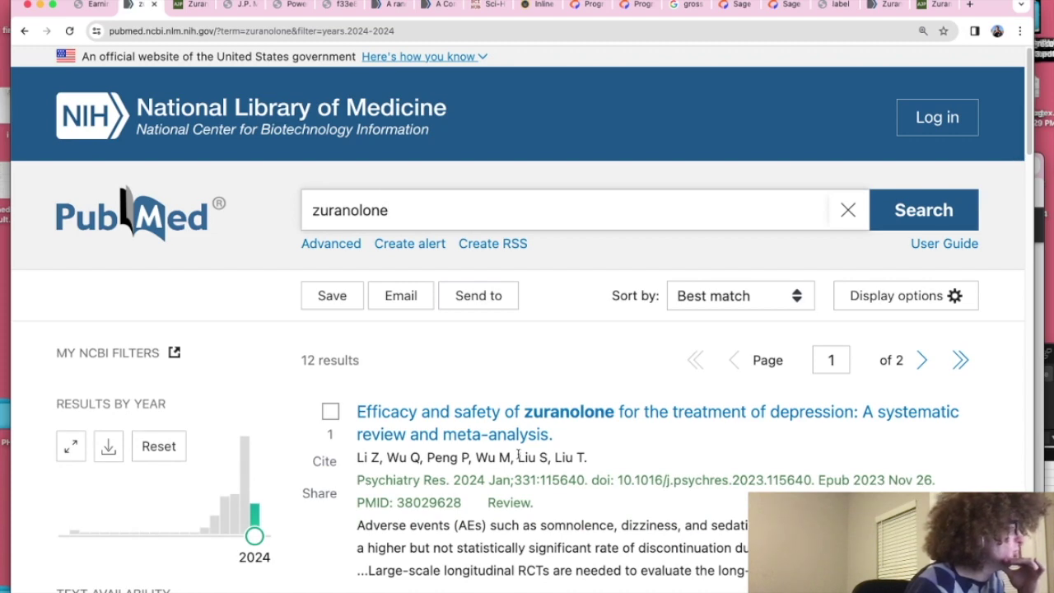
Step: Open the zuranolone depression meta-analysis in a new tab and read the JAMA abstract "Concerns That May Limit the Utility of Zuranolone"
right_click(523, 411)
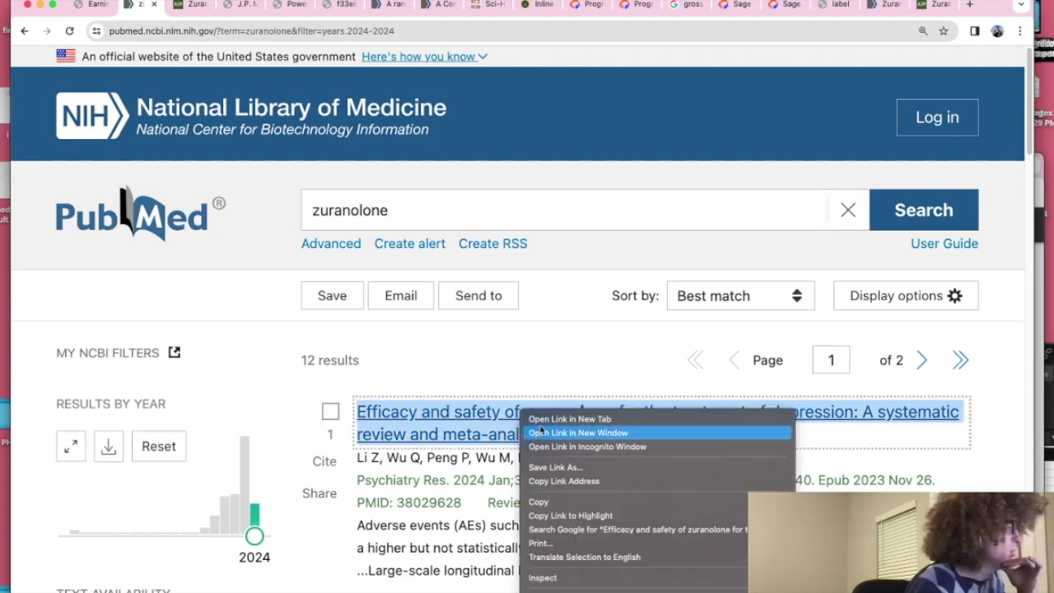
left_click(541, 418)
scroll(527, 402, "down", 3)
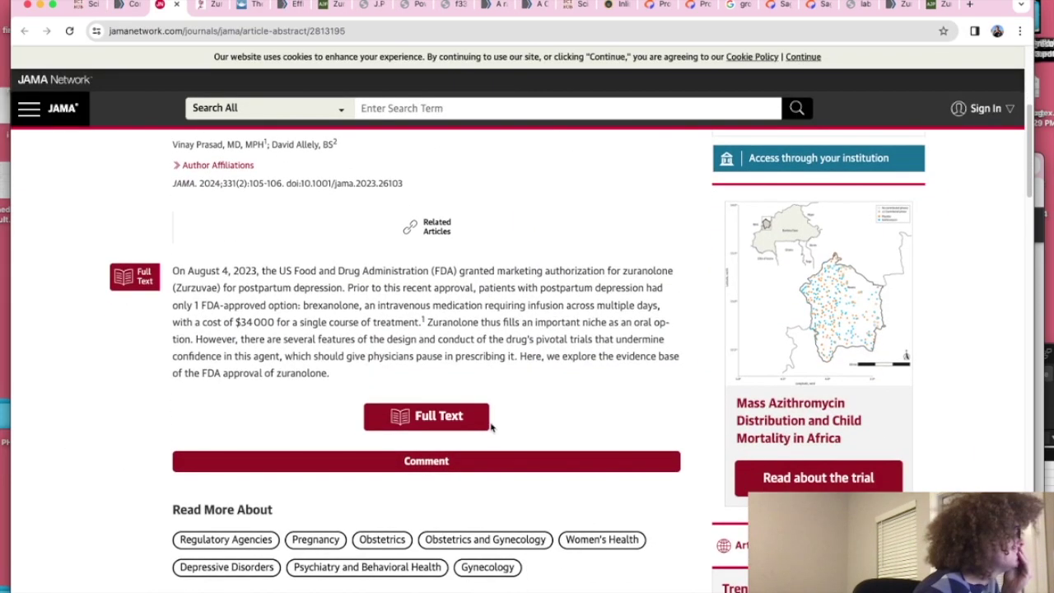
scroll(491, 427, "up", 4)
scroll(342, 326, "down", 4)
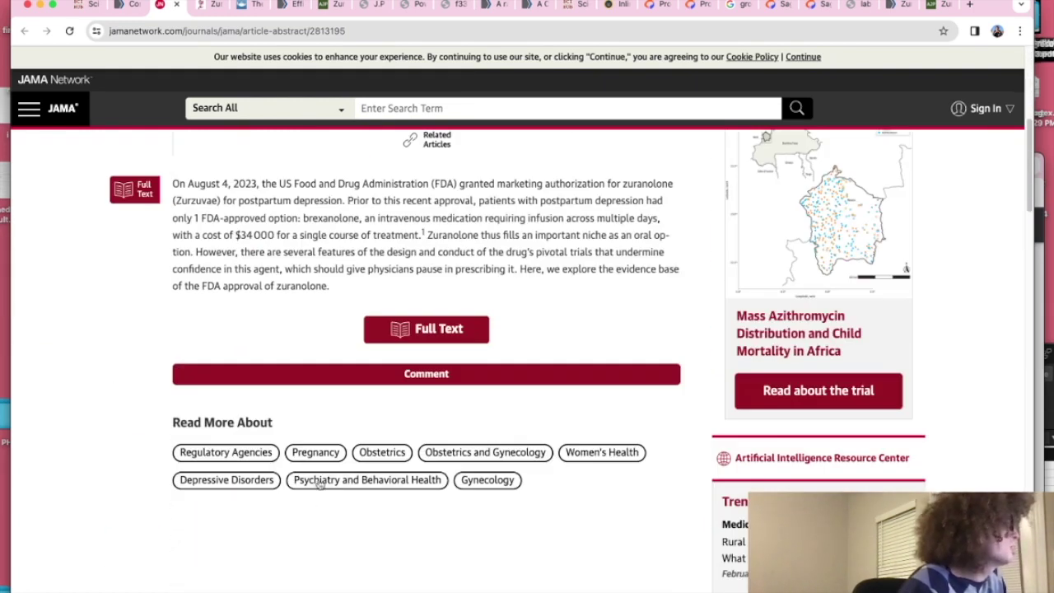
scroll(342, 326, "up", 1)
scroll(342, 326, "up", 1)
Step: Look up brexanolone sales from the JAMA abstract with a web search for zulresso, and open the official Zulresso website
left_click_drag(362, 335, 304, 338)
right_click(304, 336)
left_click(325, 360)
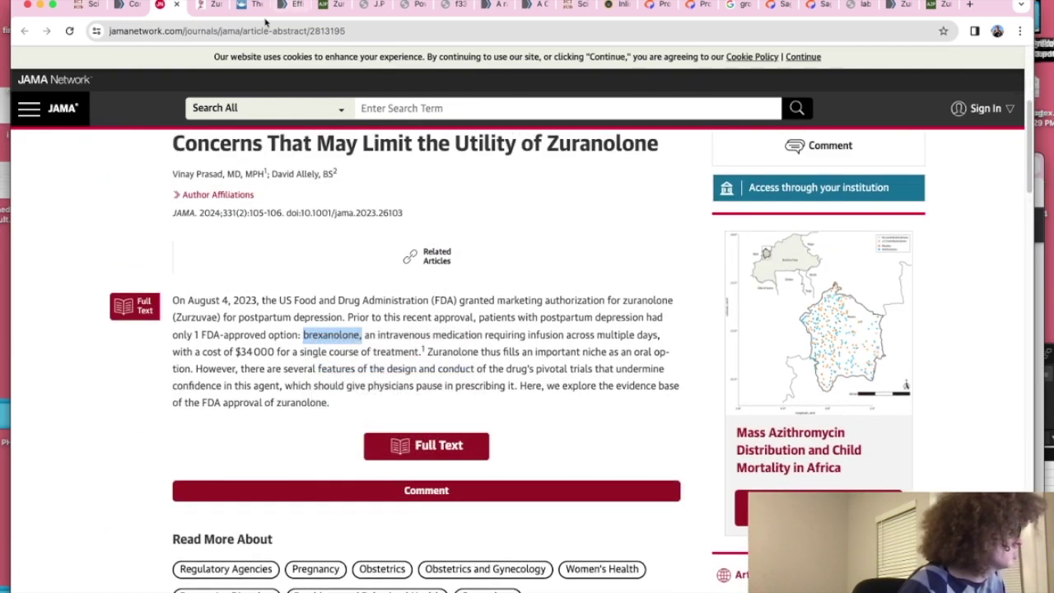
right_click(262, 32)
left_click(279, 146)
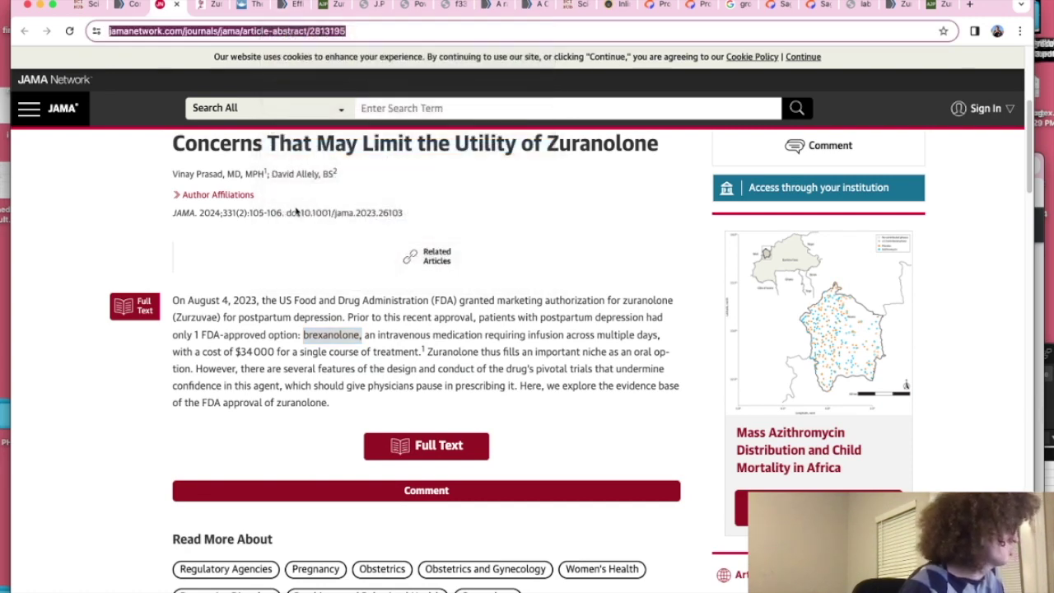
key("BackSpace")
type("sales")
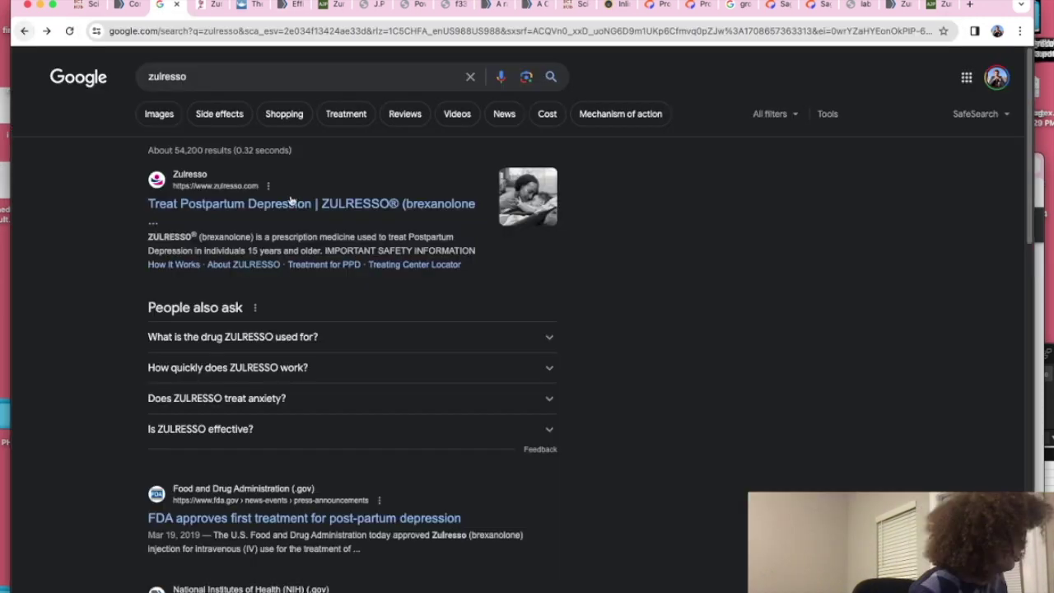
left_click(284, 204)
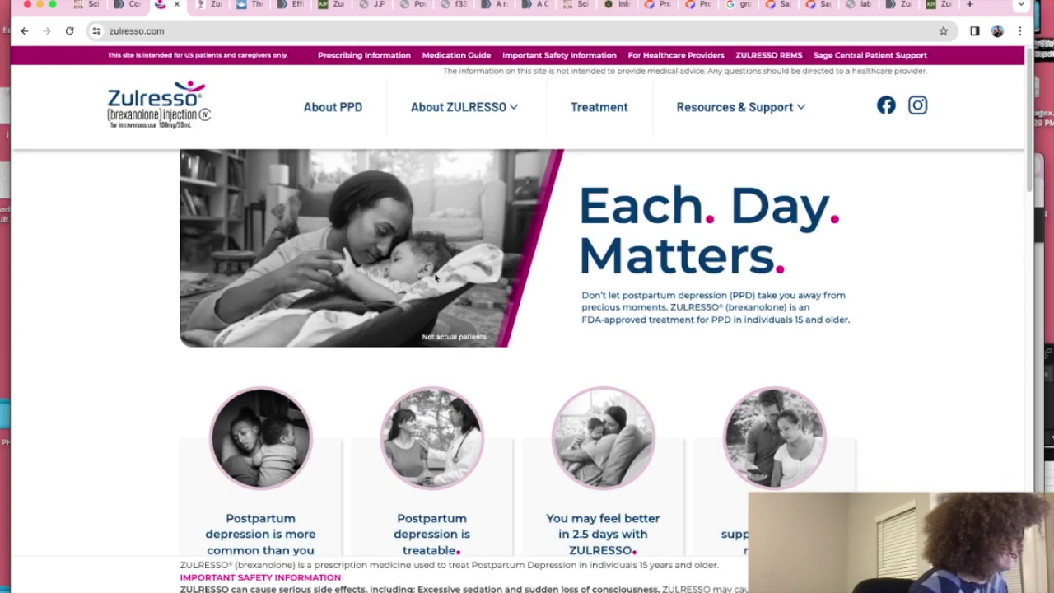
Step: Dismiss the cookie notice and read the Zulresso home page, covering treatment, safety information and treating center requirements
scroll(346, 225, "down", 10)
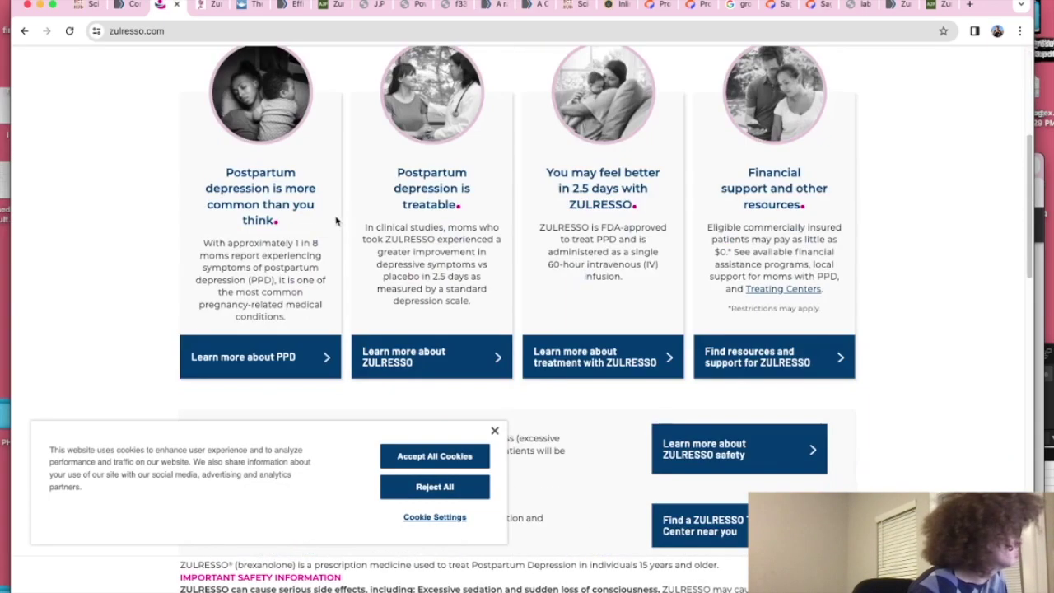
scroll(350, 227, "down", 10)
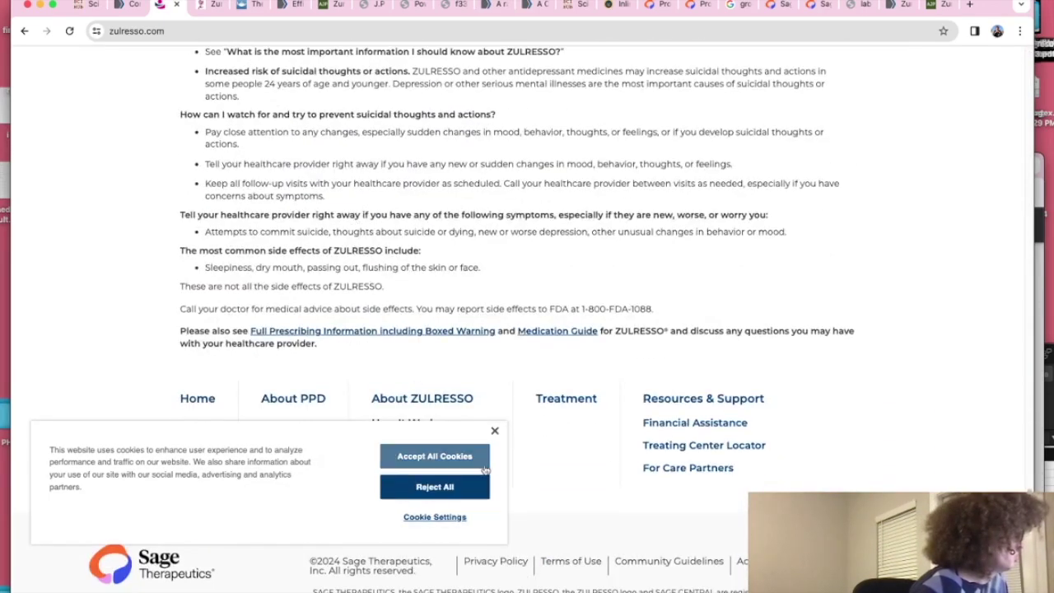
left_click(496, 429)
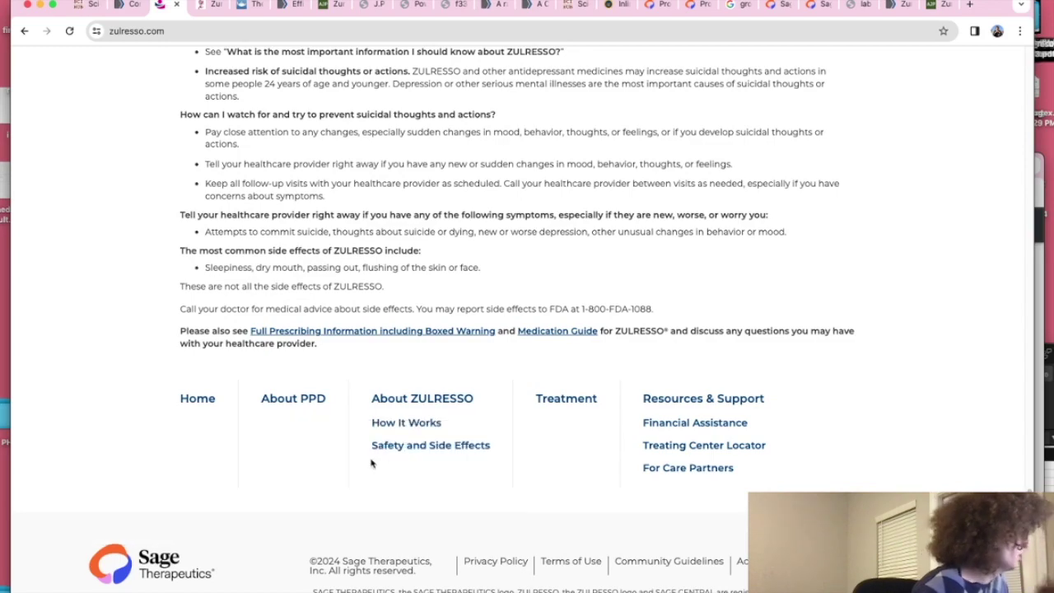
scroll(371, 461, "up", 10)
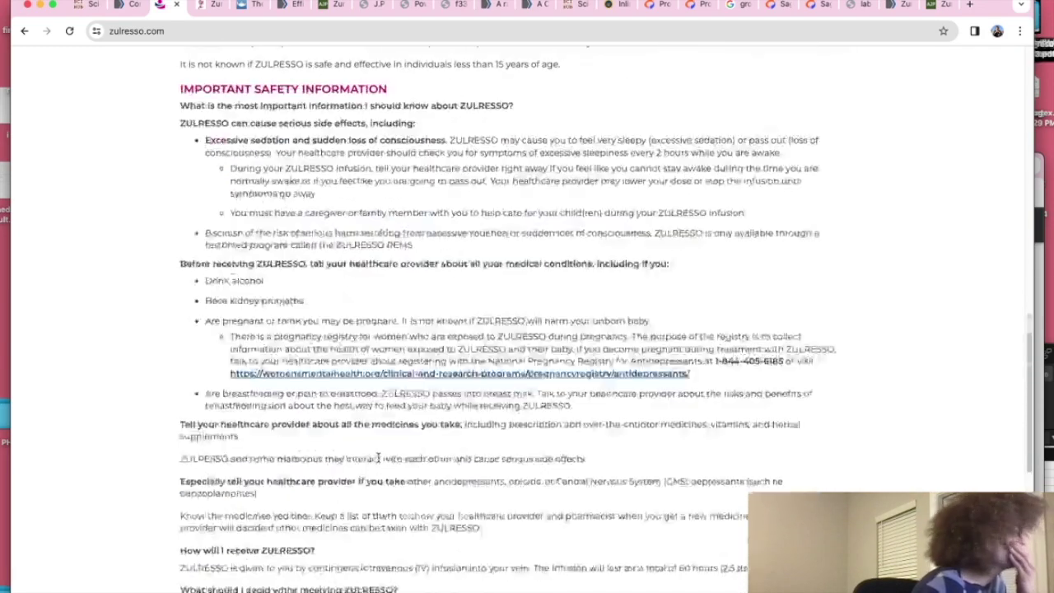
scroll(377, 461, "up", 10)
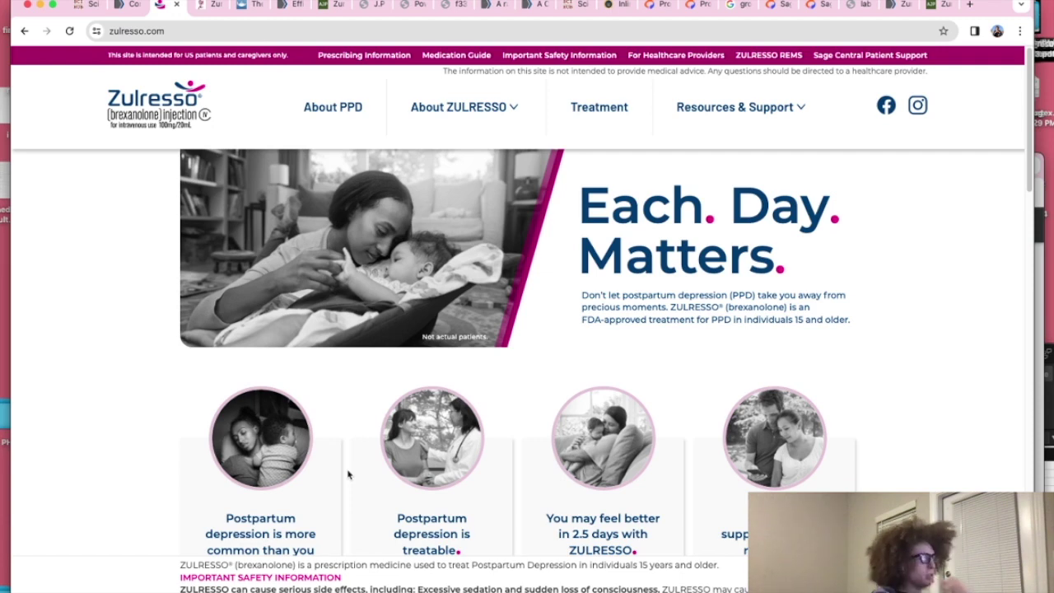
scroll(346, 471, "down", 5)
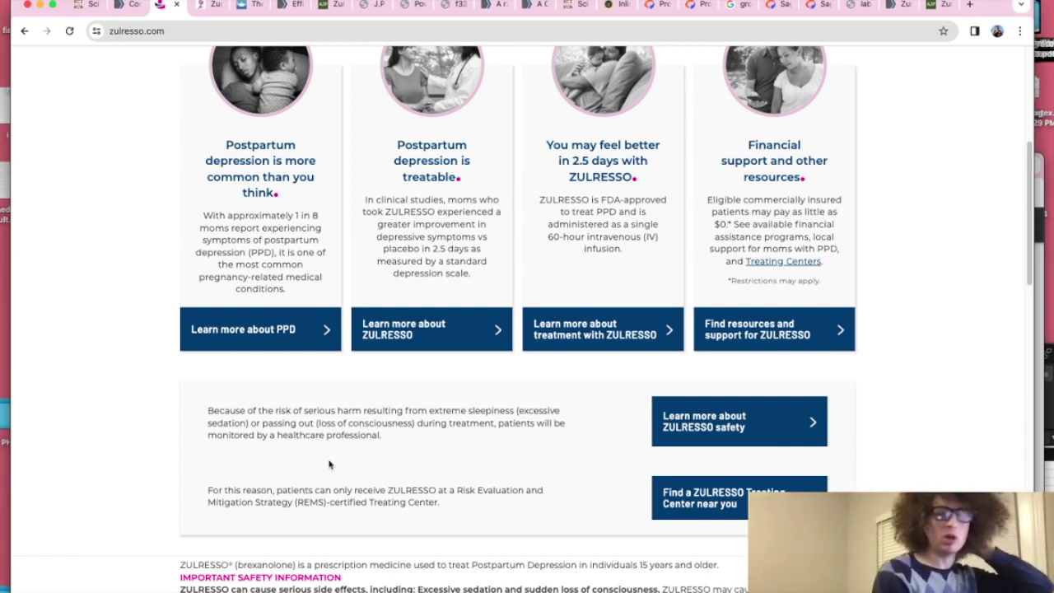
Step: Look through the similar articles on the PubMed page for the JAMA viewpoint and return to the 2024 zuranolone results
left_click(118, 5)
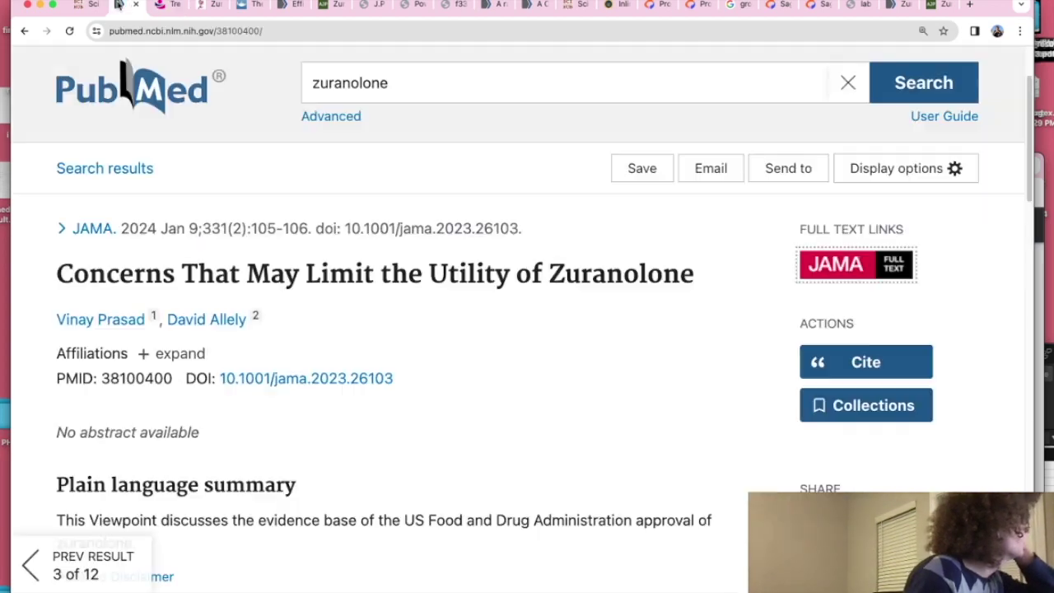
scroll(168, 223, "down", 10)
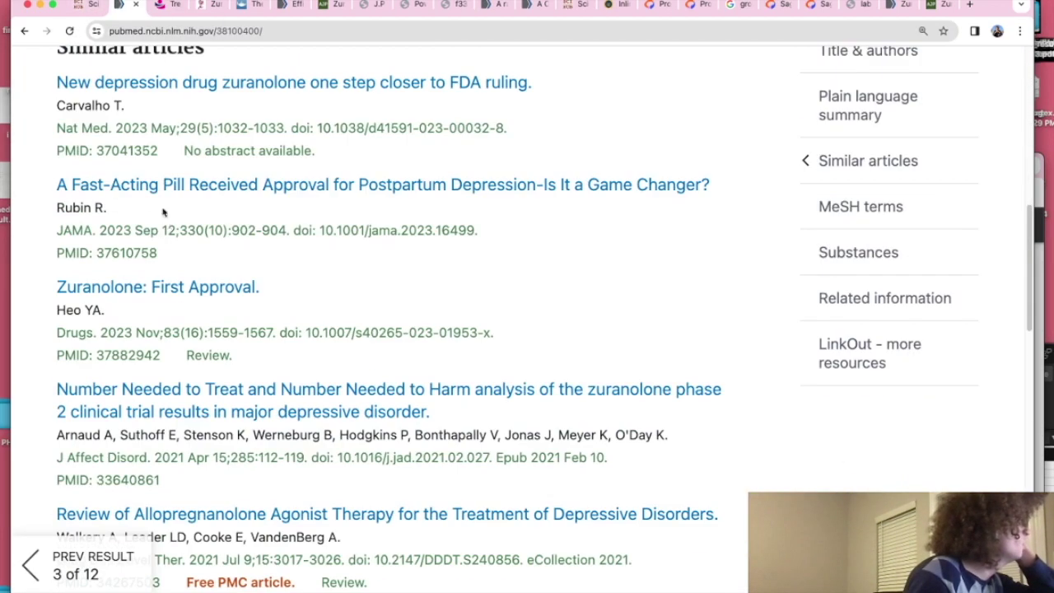
left_click(86, 4)
left_click(171, 5)
left_click(210, 6)
left_click(174, 5)
left_click(124, 5)
left_click(24, 32)
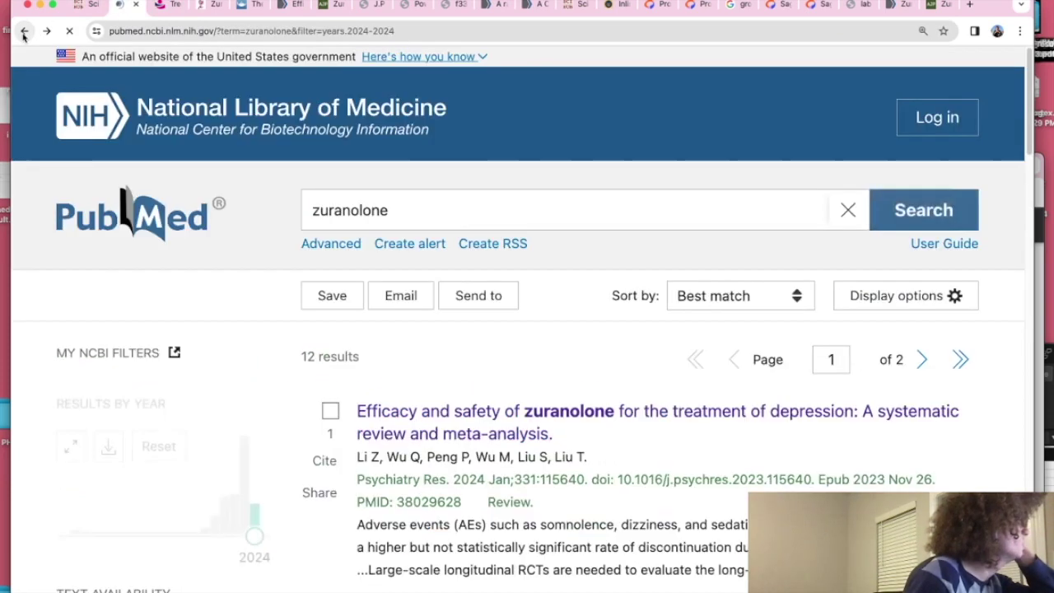
Step: Read the abstract of the 2024 systematic review on zuranolone in major depressive disorder and return to the PubMed results
left_click(498, 103)
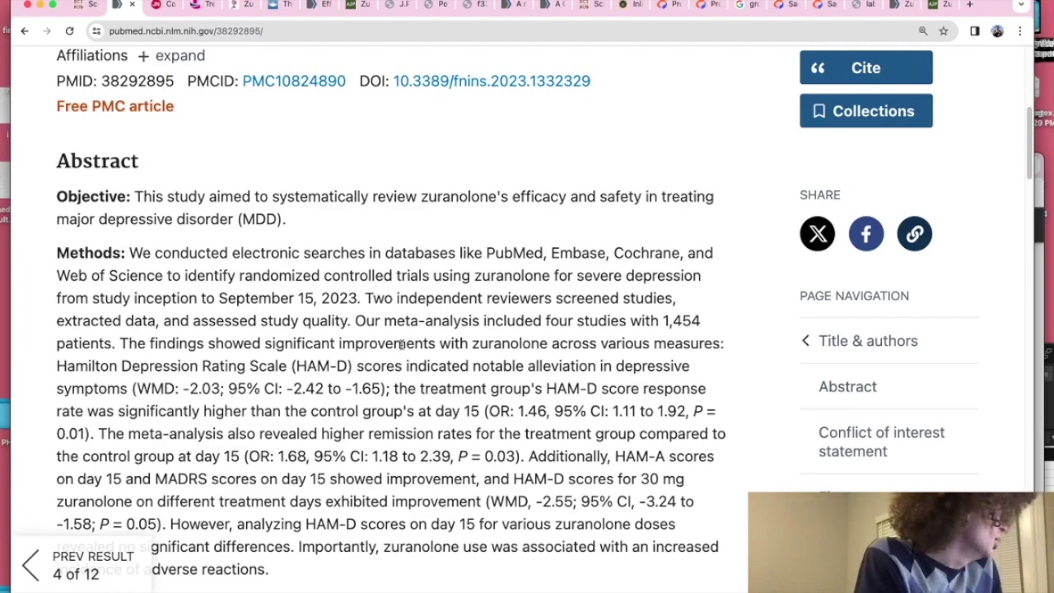
left_click(24, 31)
scroll(242, 267, "up", 15)
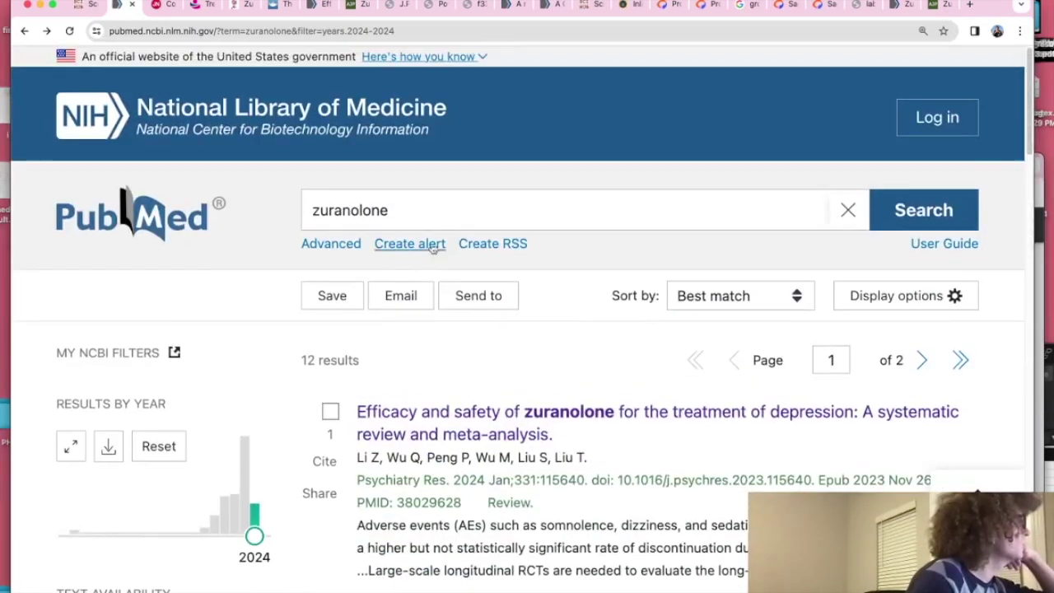
Step: Search PubMed for brexanolone and open the ScienceDirect page of the letter "Redefining Postpartum Depression Treatment: The Clinical Potential of Zuranolone"
left_click(461, 219)
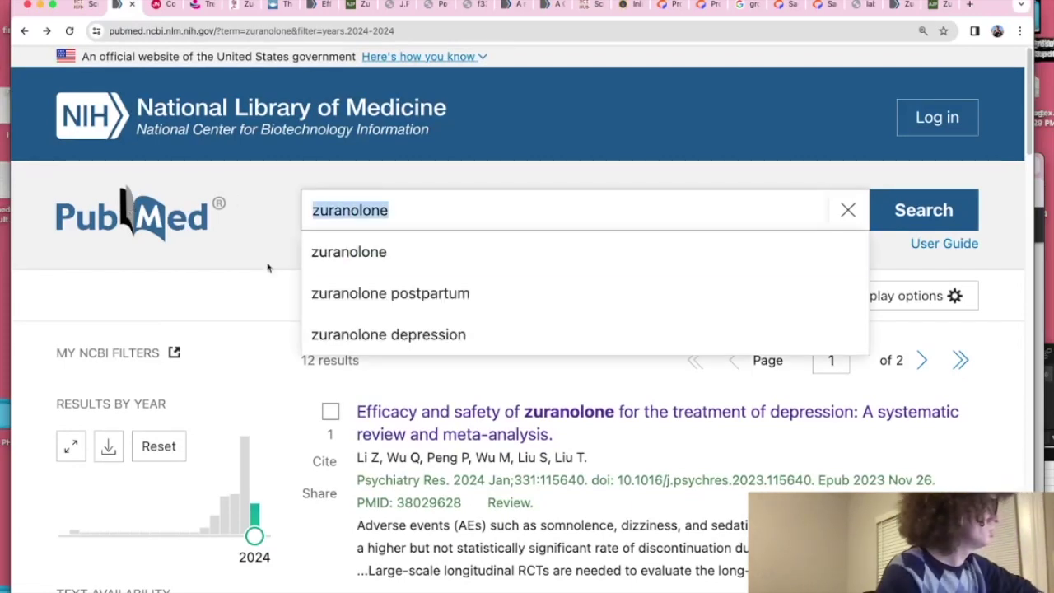
right_click(341, 219)
left_click(408, 328)
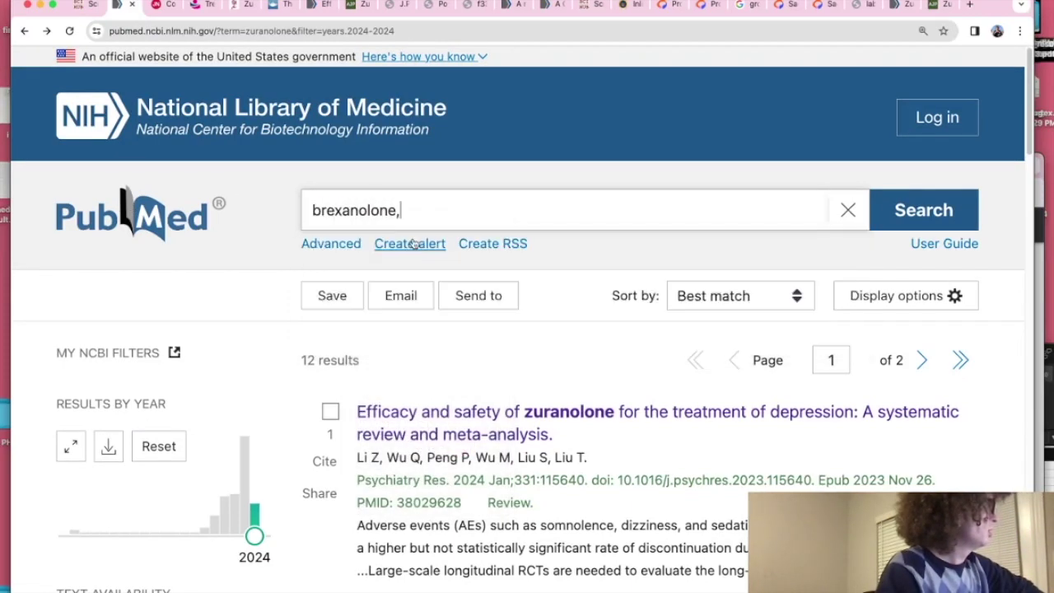
key("BackSpace")
key("Return")
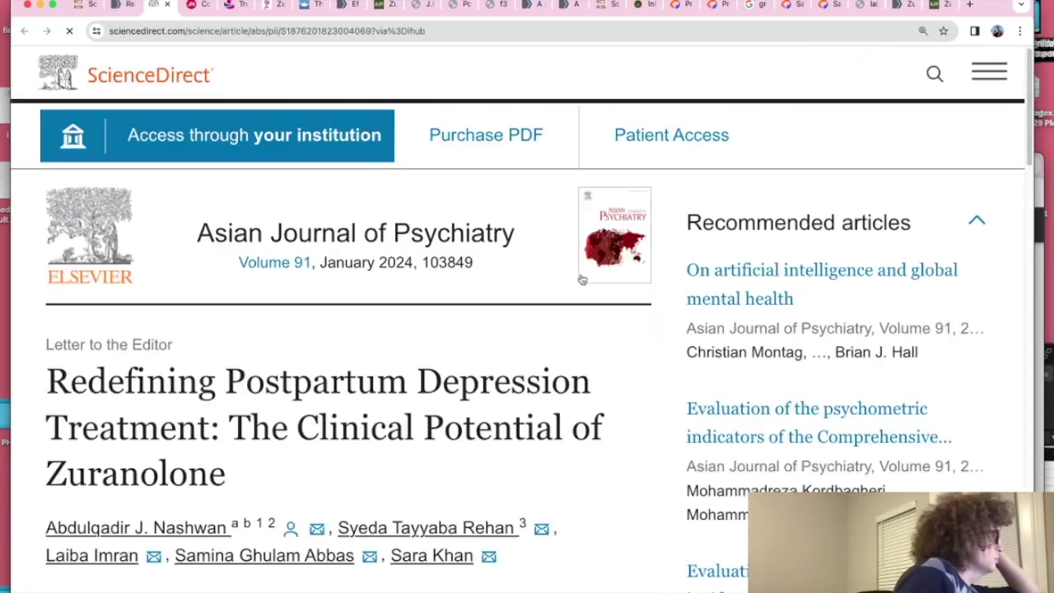
scroll(567, 271, "down", 3)
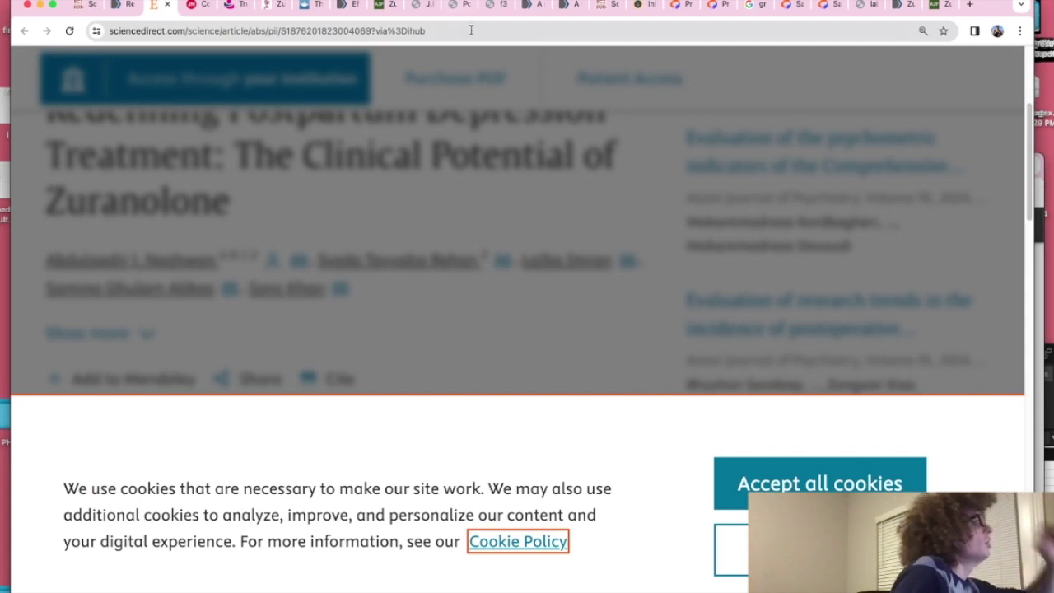
Step: Find Google Trends with a web search for "google trends" and open its home page
left_click(469, 31)
type("google trends")
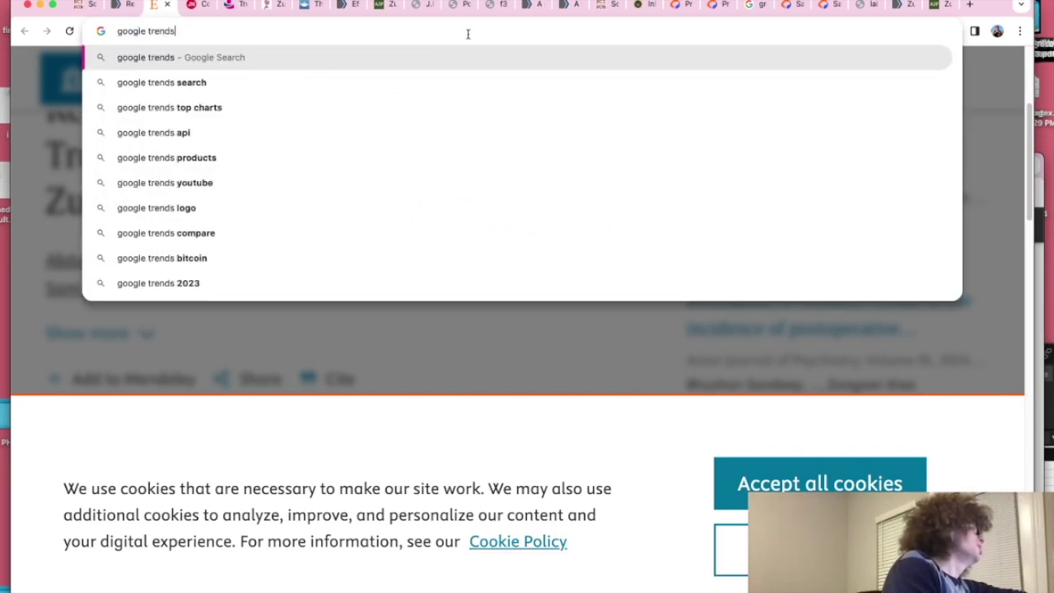
key("Return")
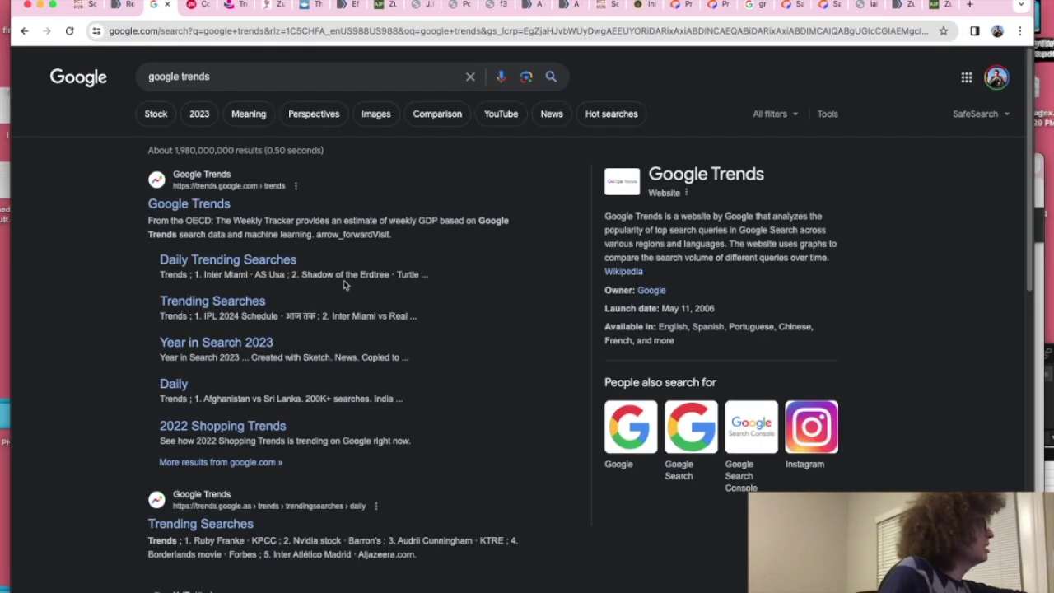
left_click(155, 202)
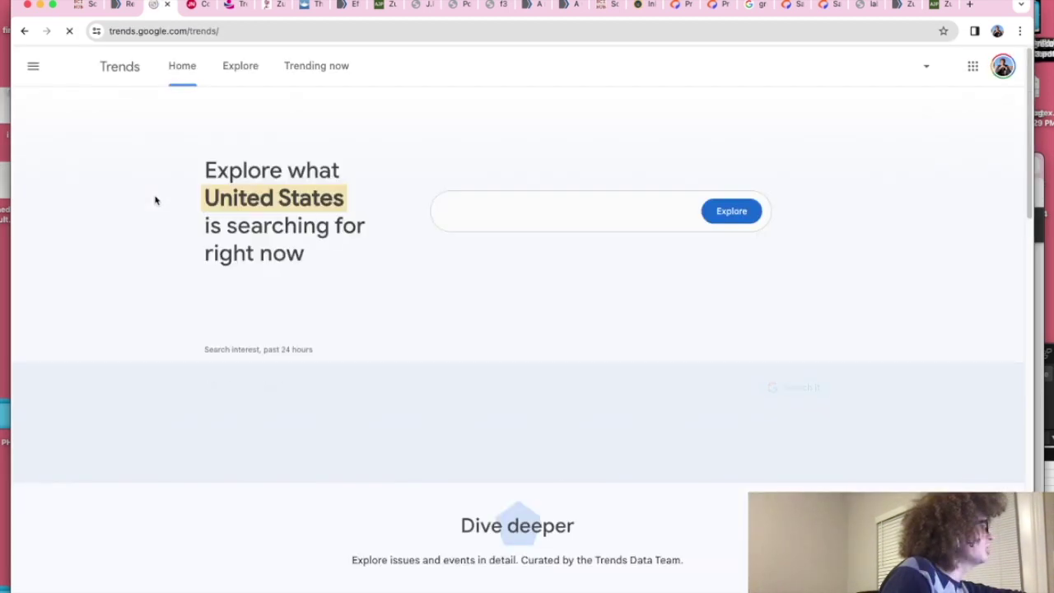
Step: Replace the suggested keyword with brexanolone and explore its search interest
left_click(624, 212)
right_click(623, 212)
left_click(667, 303)
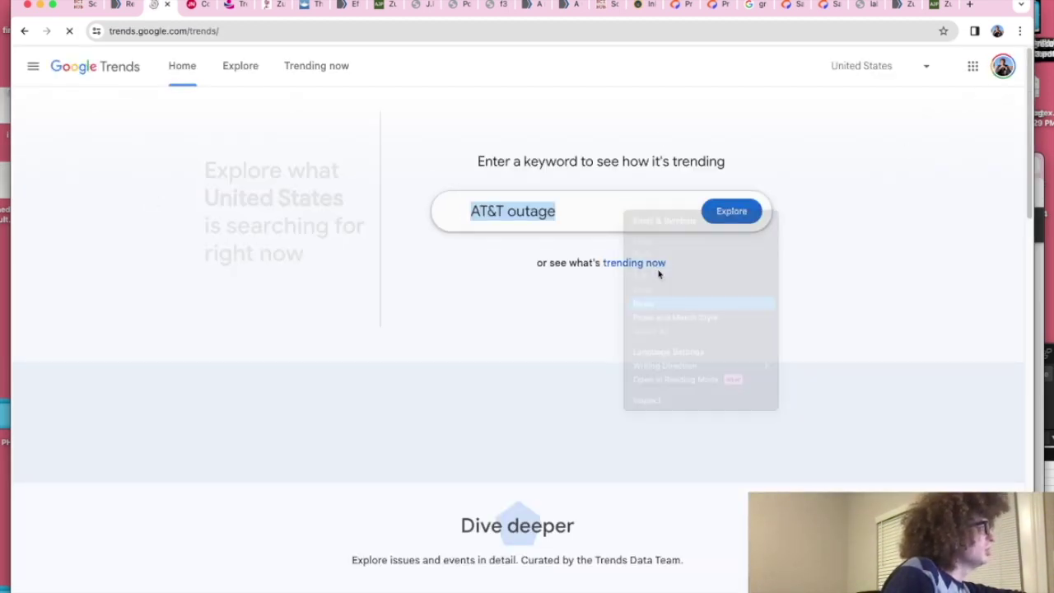
key("BackSpace")
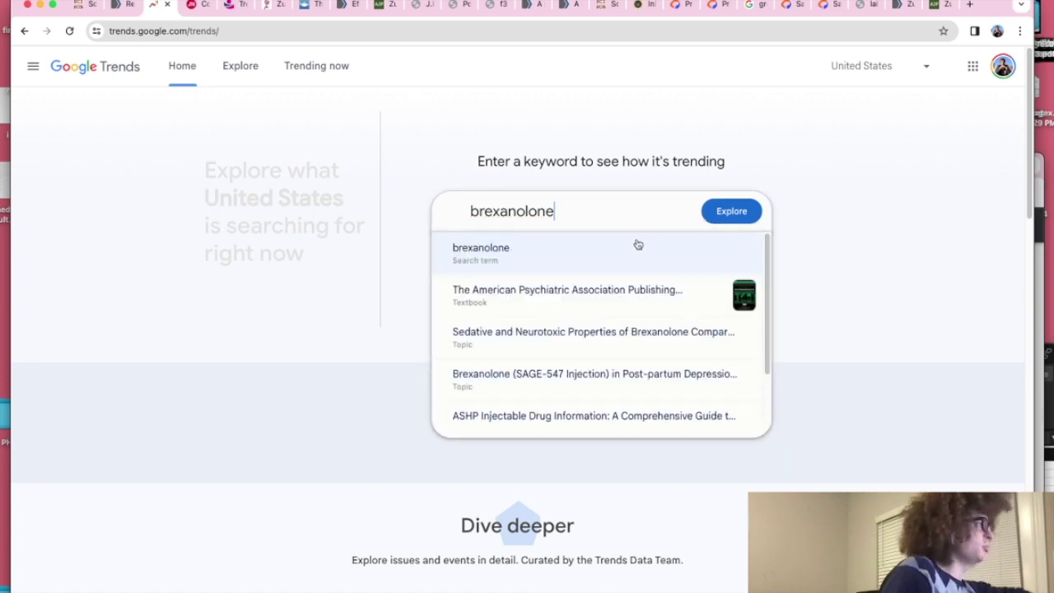
key("Return")
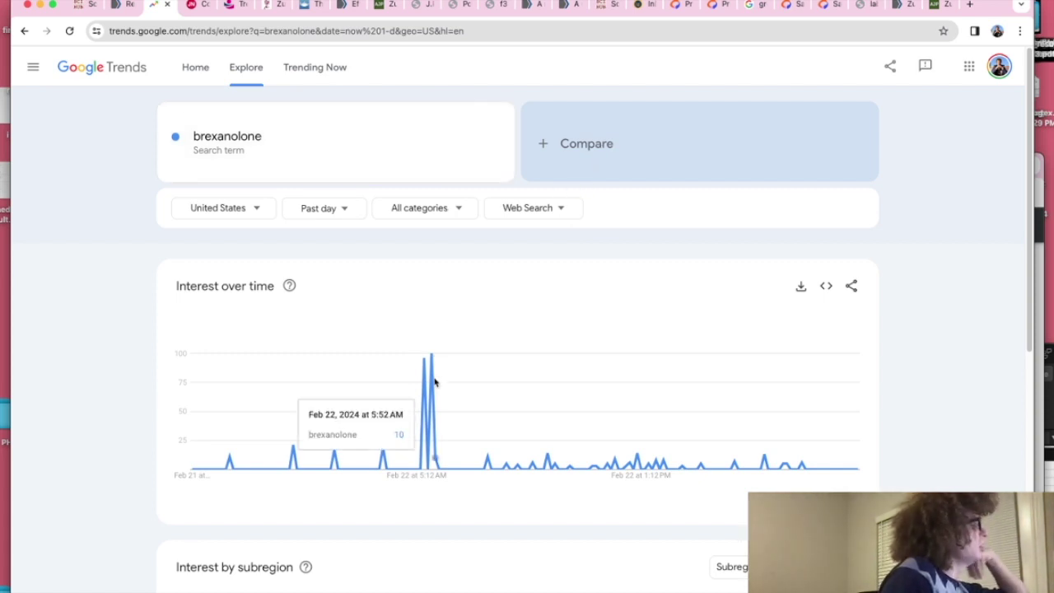
Step: View the brexanolone interest over 2004 - present and over the past 5 years
left_click(312, 211)
left_click(330, 452)
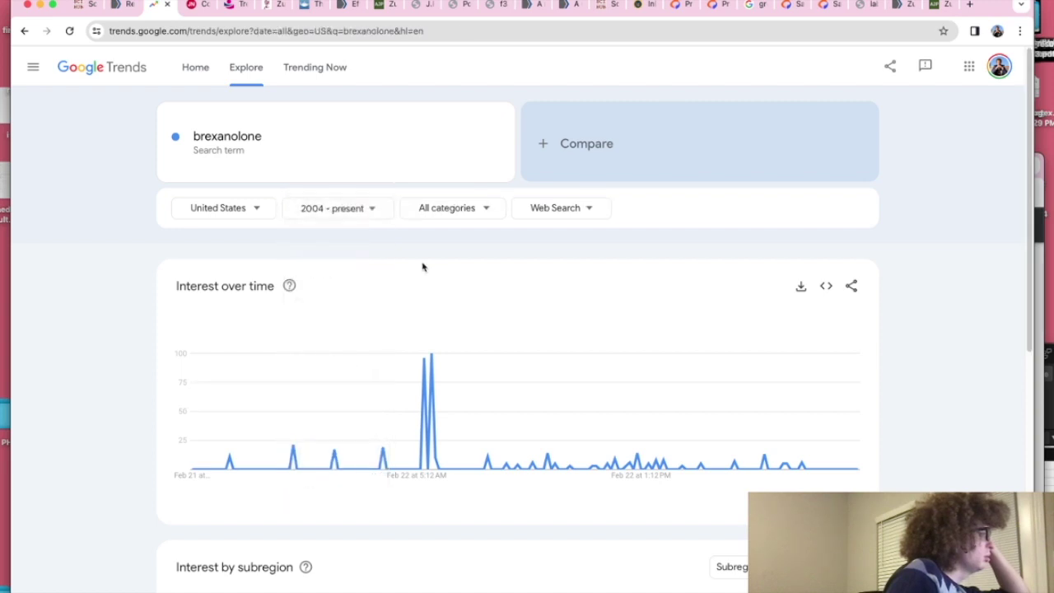
left_click(363, 207)
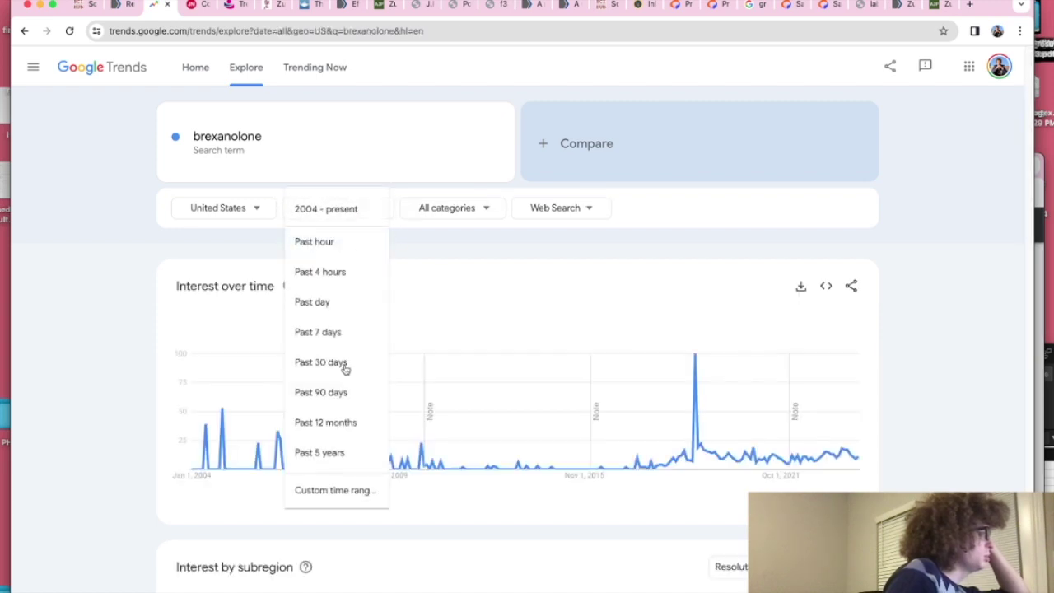
left_click(325, 454)
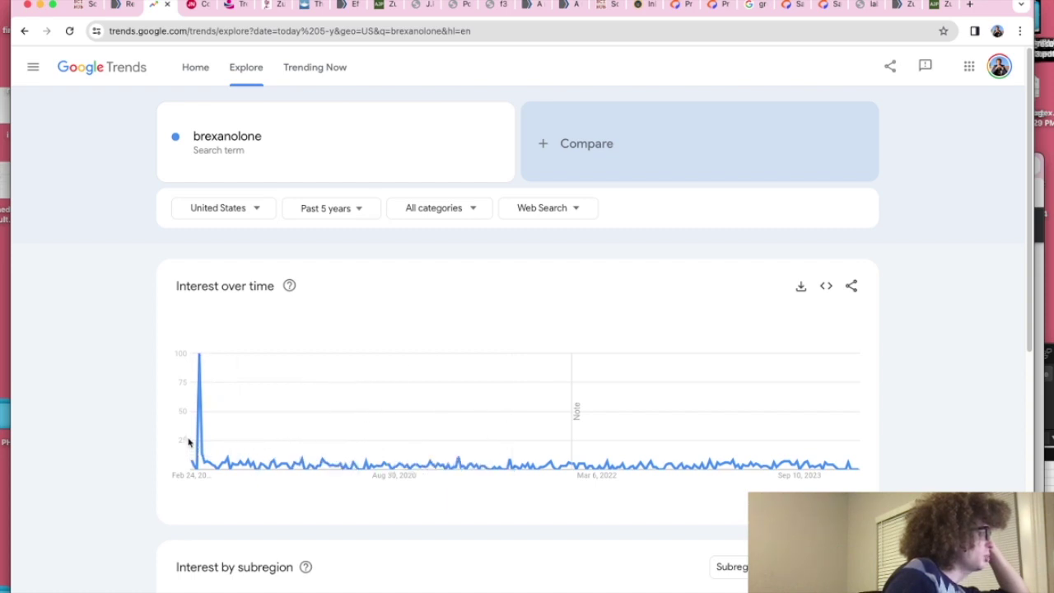
Step: Add zuranolone as a comparison term beside brexanolone and examine both interest curves over the past 5 years
left_click(654, 155)
type("zuranolone")
key("Return")
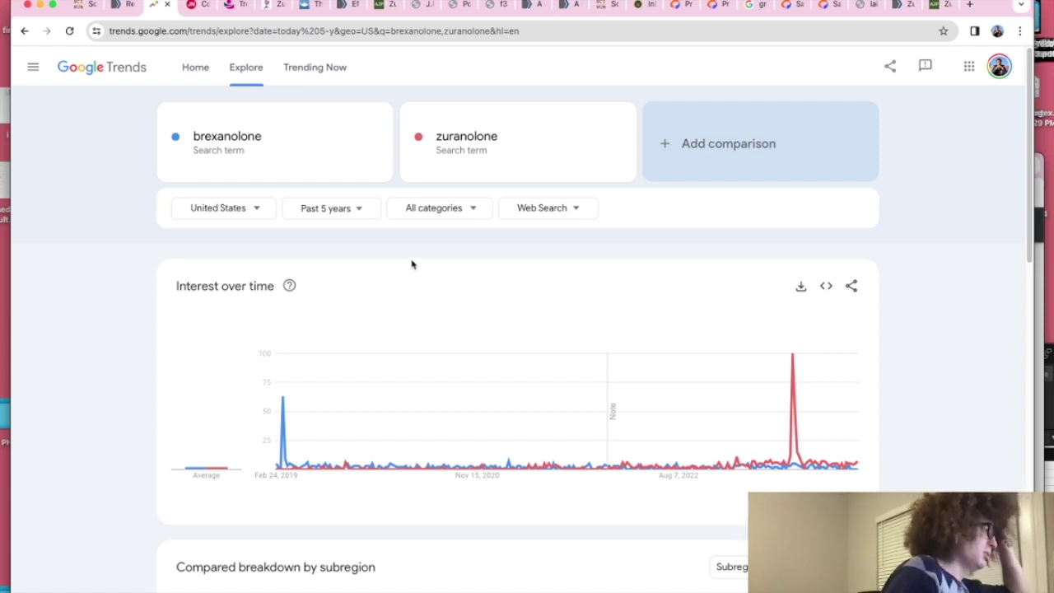
left_click(335, 209)
left_click(515, 244)
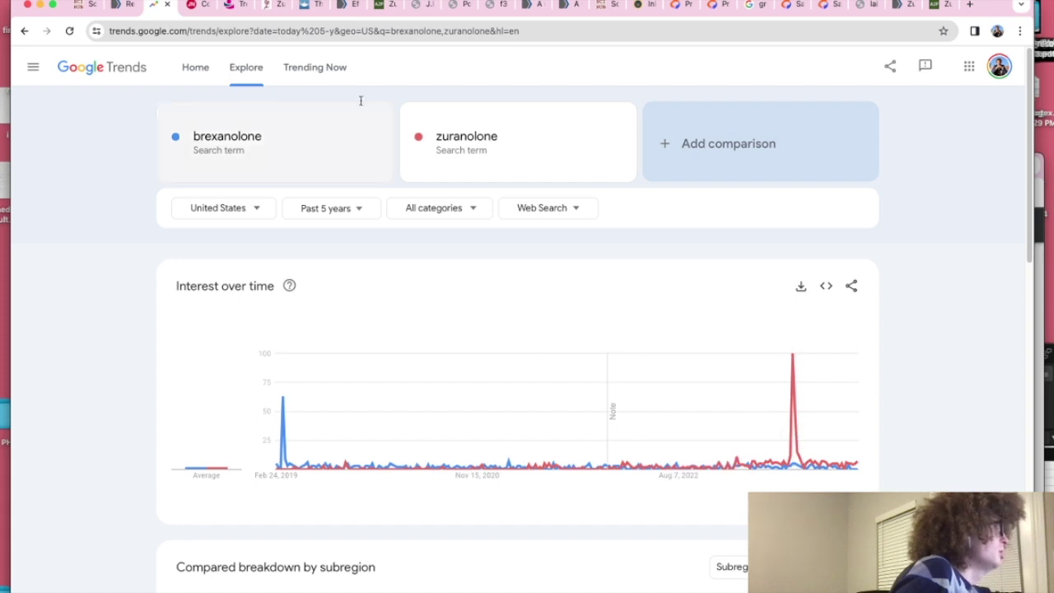
Step: Replace zuranolone in the comparison with the medication Setmelanotide
left_click(559, 147)
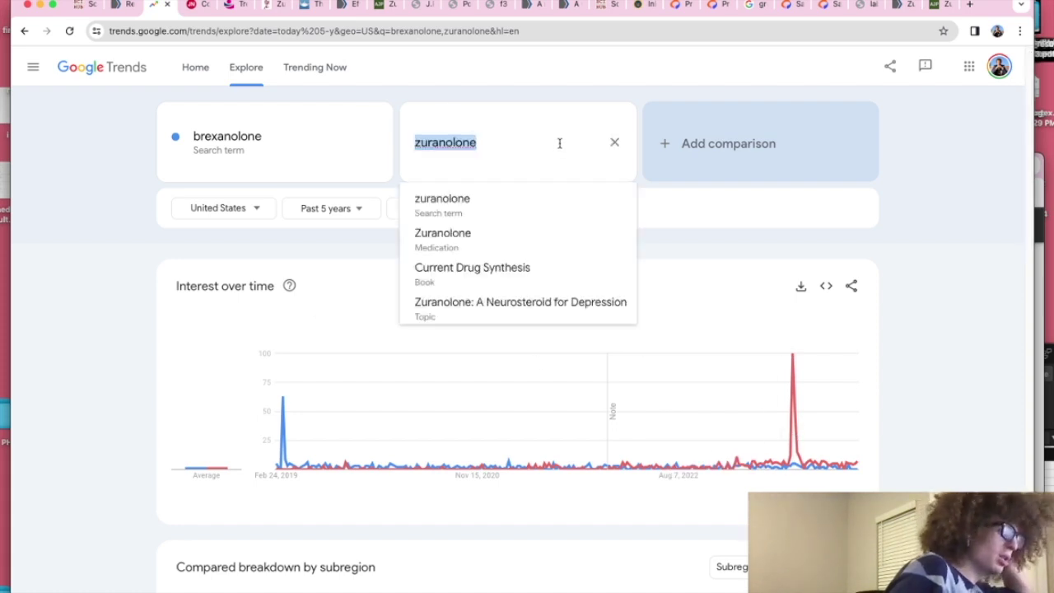
key("BackSpace")
type("setme")
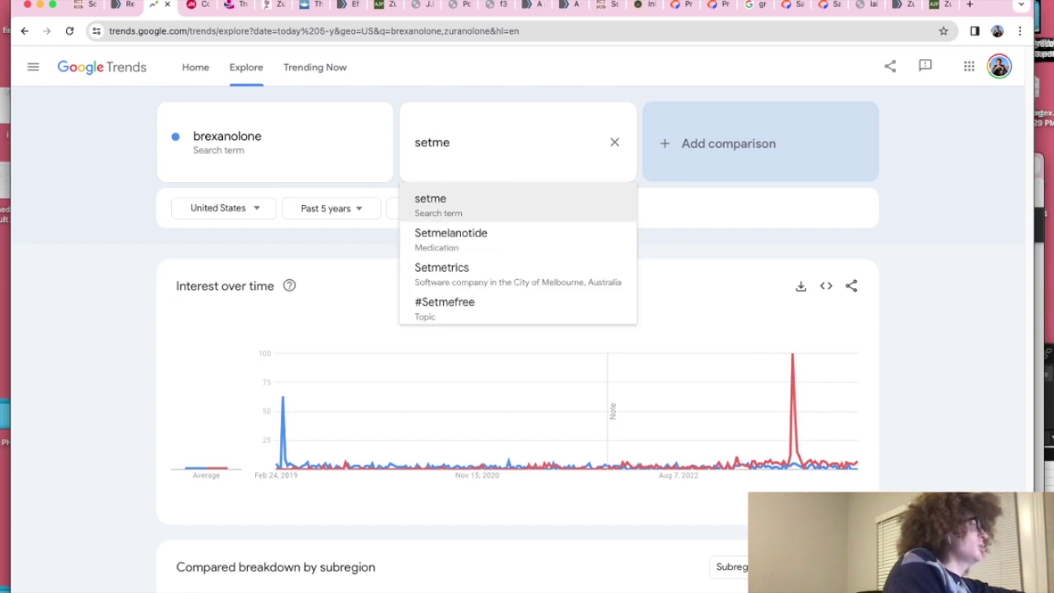
left_click(518, 193)
left_click(470, 155)
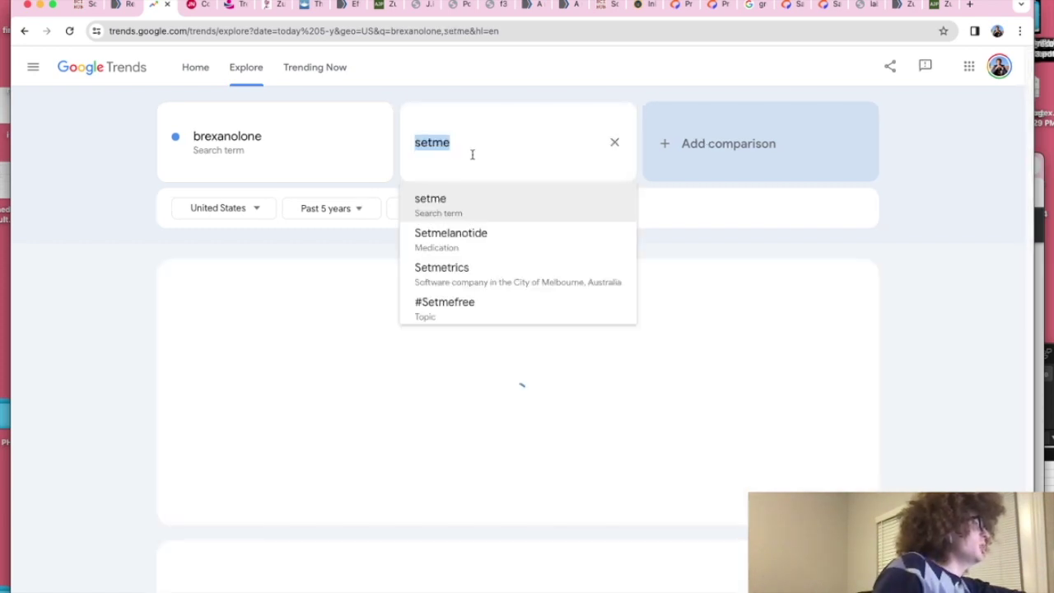
left_click(472, 156)
left_click(458, 233)
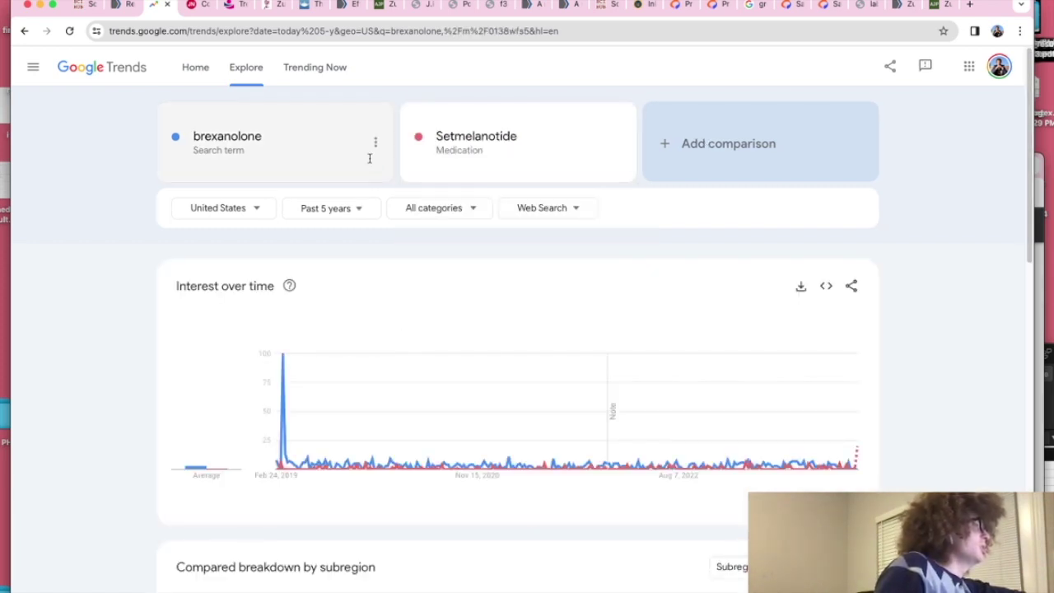
Step: Remove brexanolone to view Setmelanotide's interest alone, and return to the brexanolone trend for 2004 - present
left_click(372, 144)
left_click(358, 202)
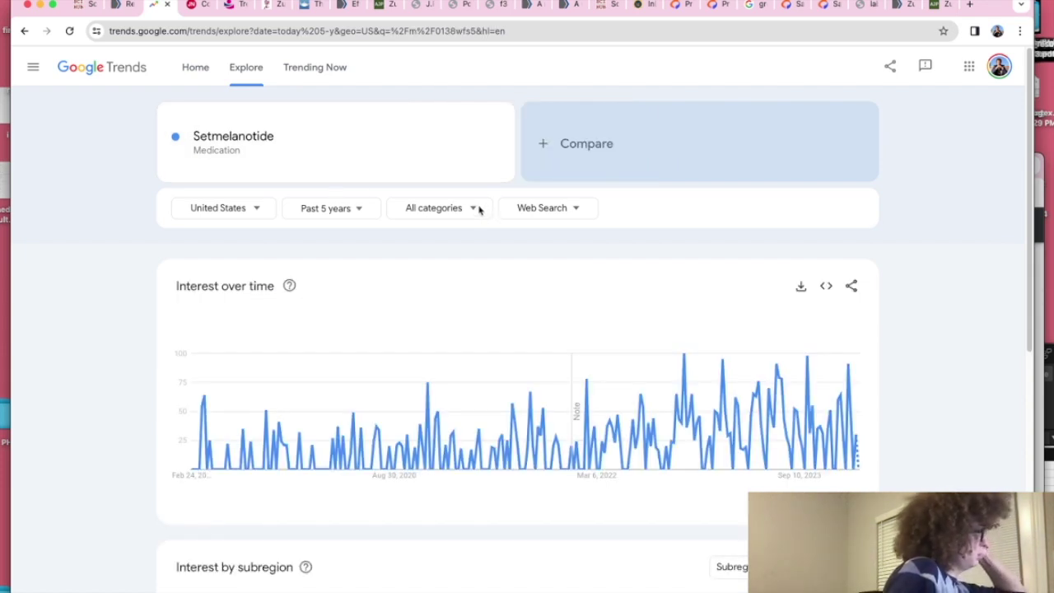
left_click(381, 153)
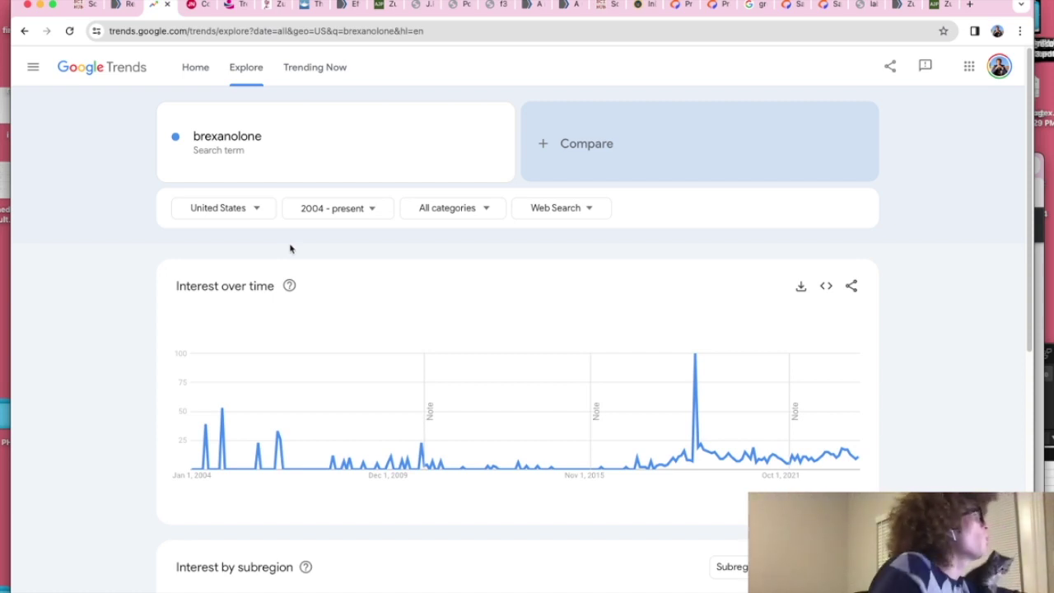
Step: Revisit the Zulresso and JAMA viewpoint pages, and go back to the PubMed page of the postpartum depression letter
left_click(237, 5)
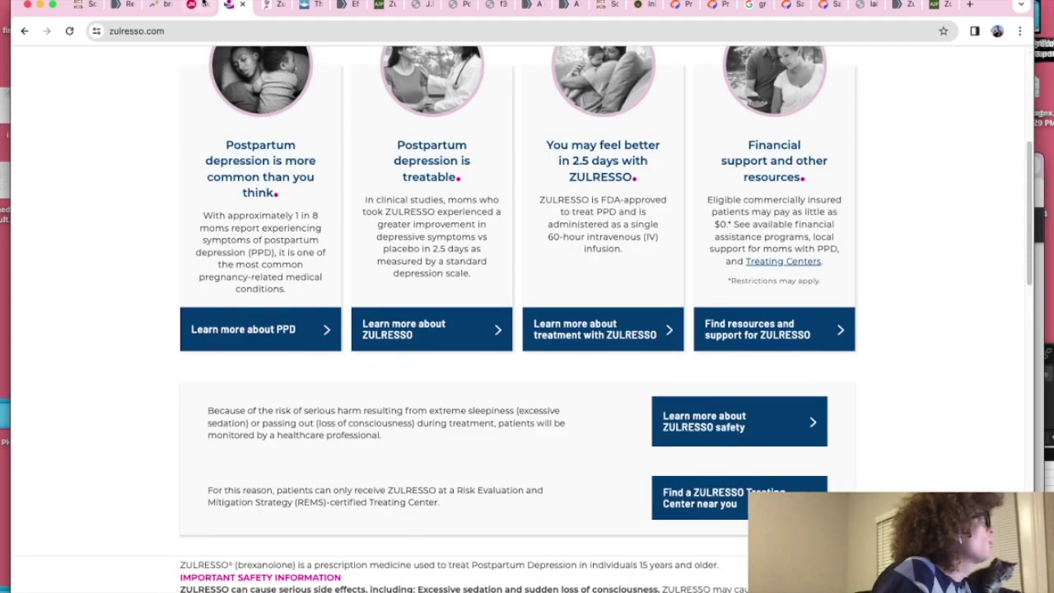
left_click(203, 4)
left_click(163, 4)
left_click(193, 4)
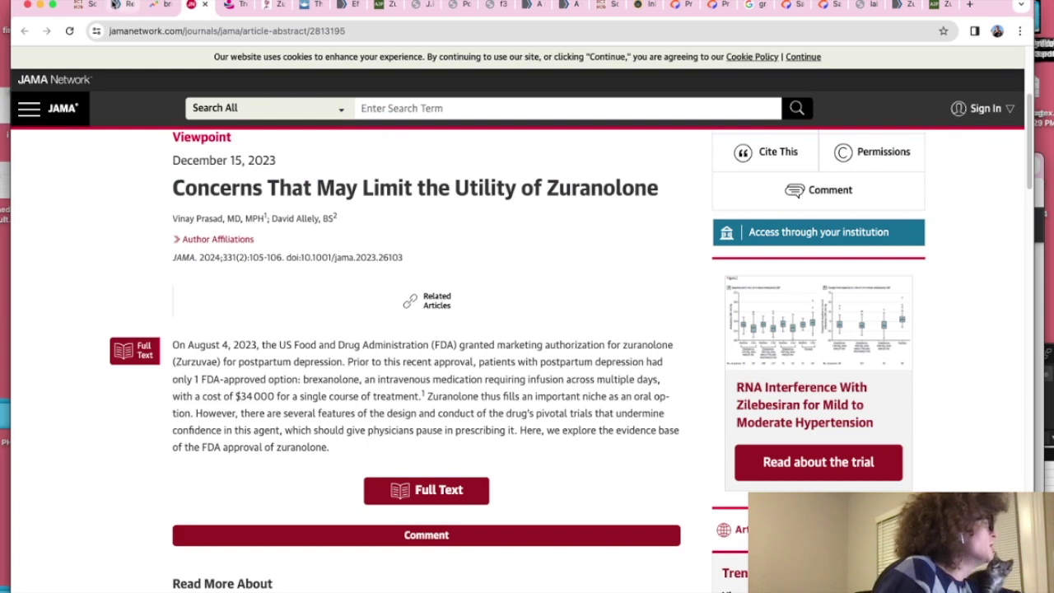
left_click(118, 5)
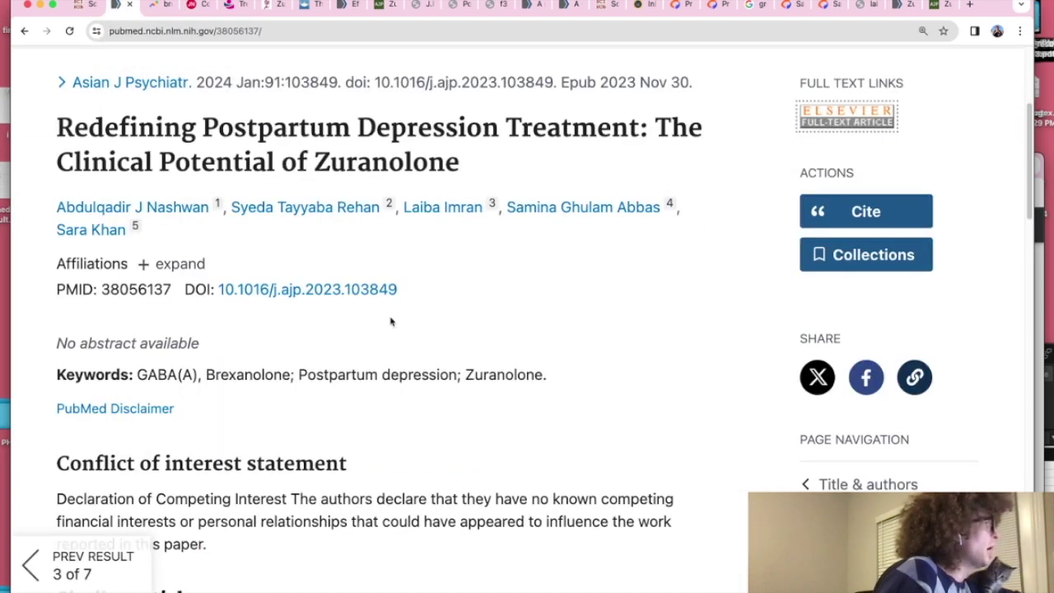
Step: Look through the similar articles on the letter's PubMed page and open the full similar articles list
scroll(499, 452, "down", 5)
scroll(493, 424, "up", 3)
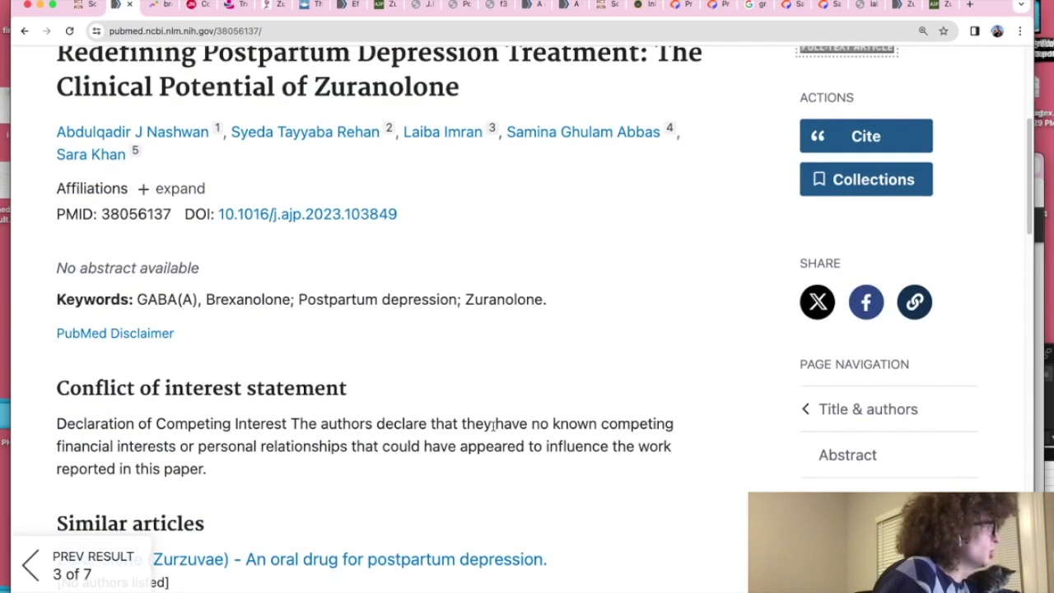
scroll(492, 425, "down", 9)
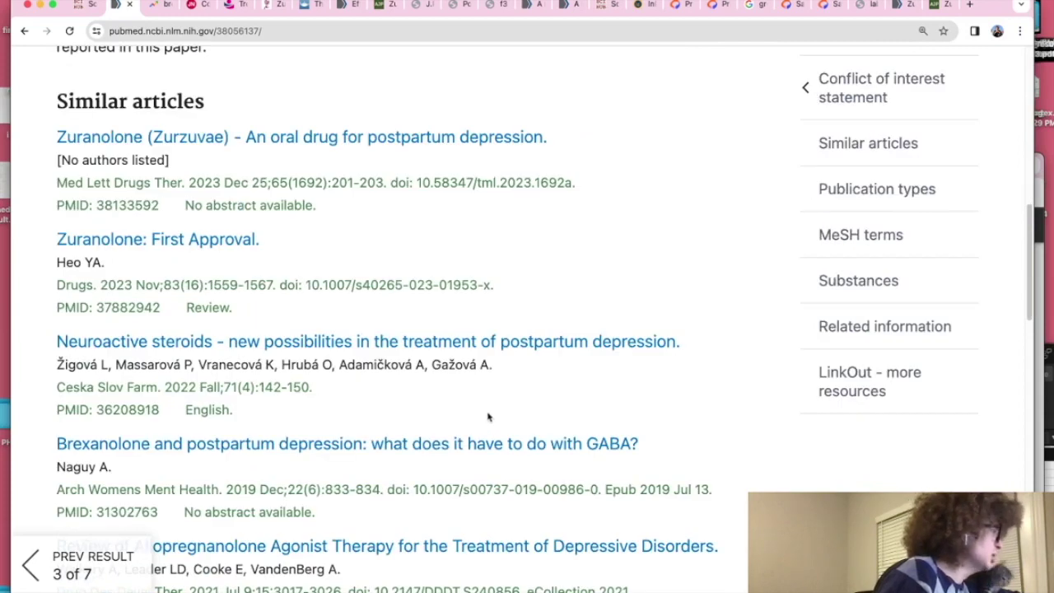
scroll(487, 417, "up", 1)
scroll(487, 417, "down", 4)
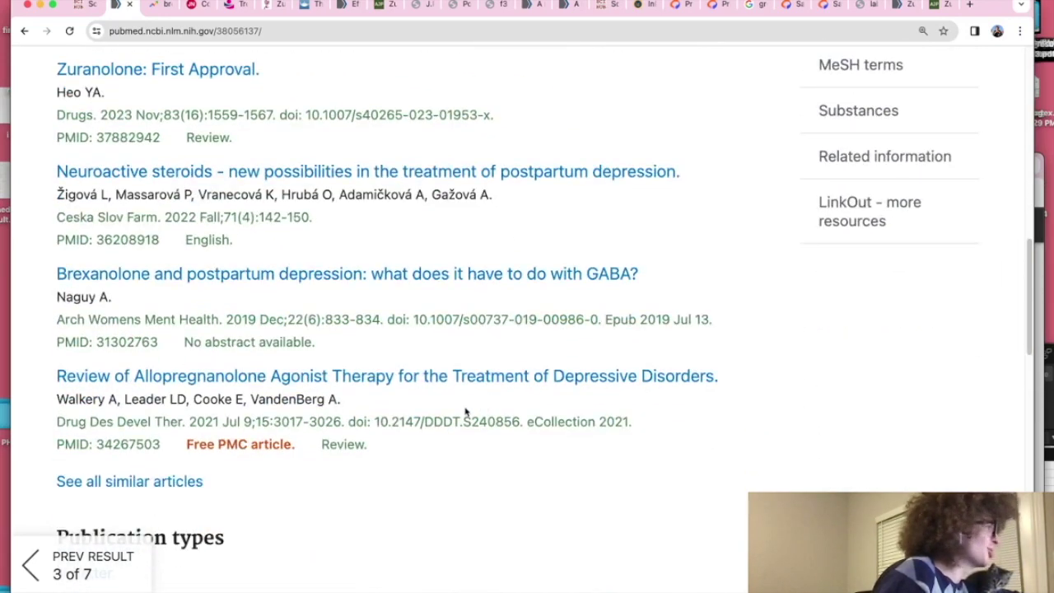
scroll(465, 412, "down", 3)
left_click(176, 353)
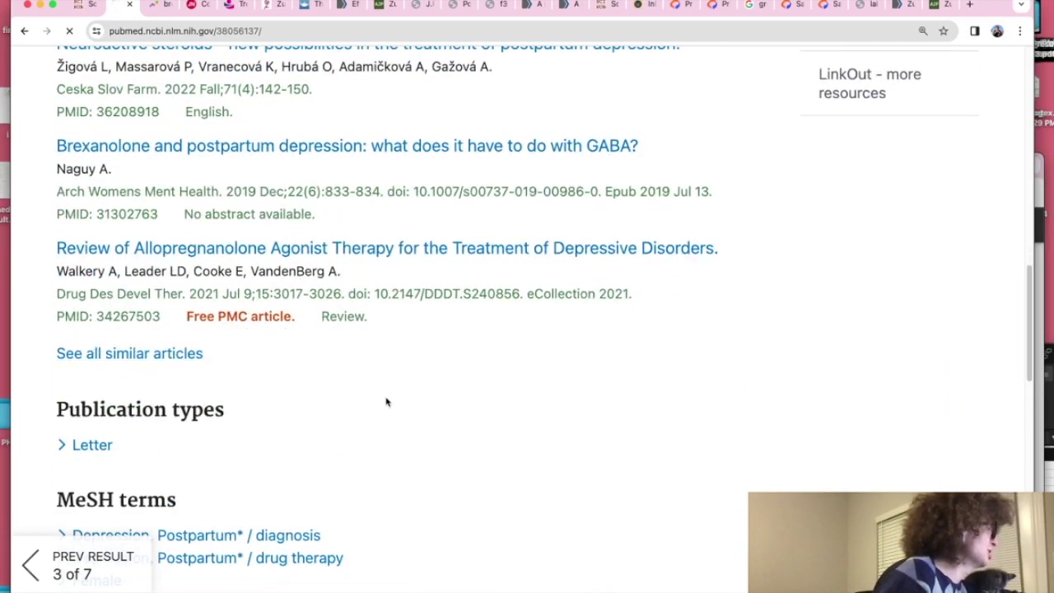
Step: Browse the full list of similar articles and filter it to publications from 2020
scroll(376, 395, "down", 8)
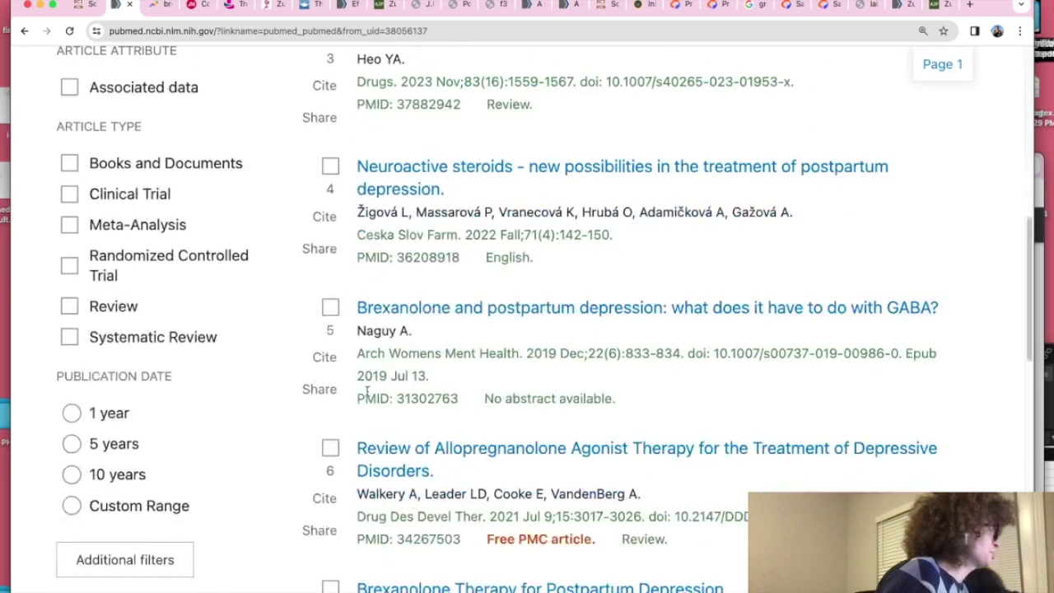
scroll(370, 395, "up", 8)
scroll(368, 396, "up", 1)
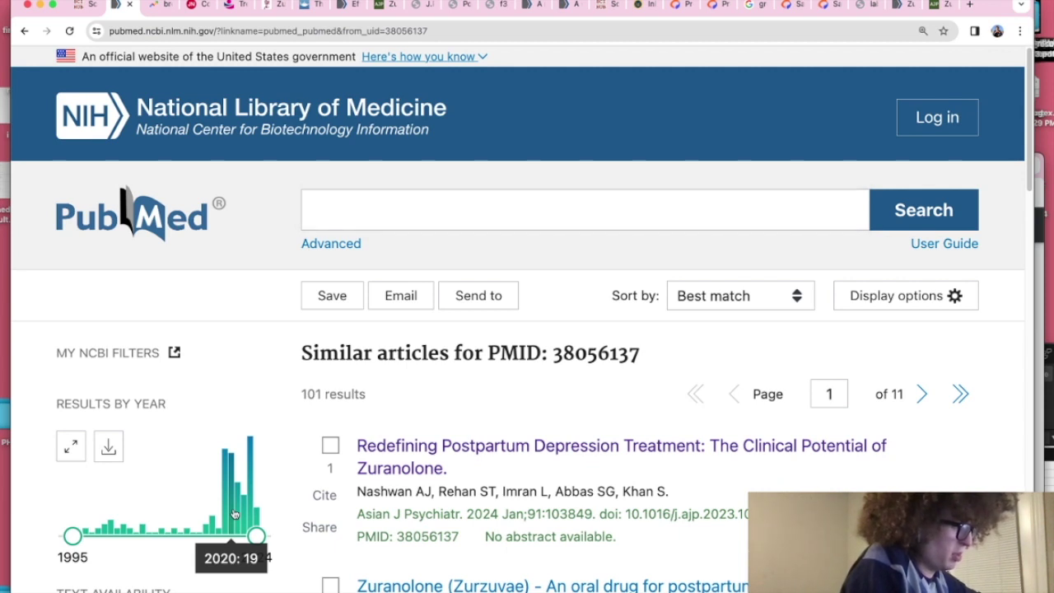
left_click(234, 514)
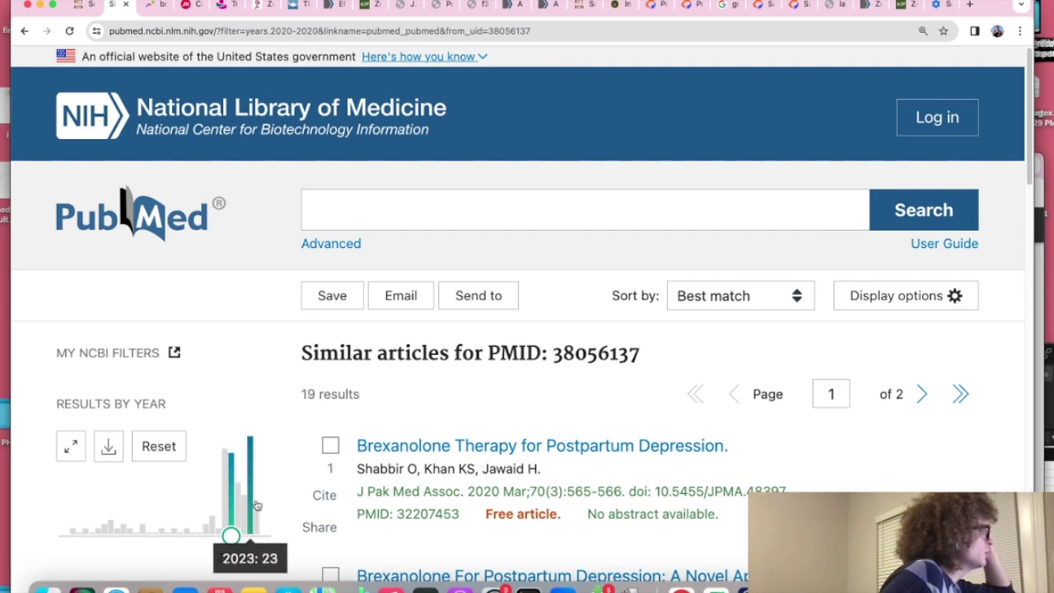
Step: Search PubMed for zuranolone, check the number of 2023 publications in the timeline, and apply the corrected spelling of the term
left_click(395, 192)
type("zur")
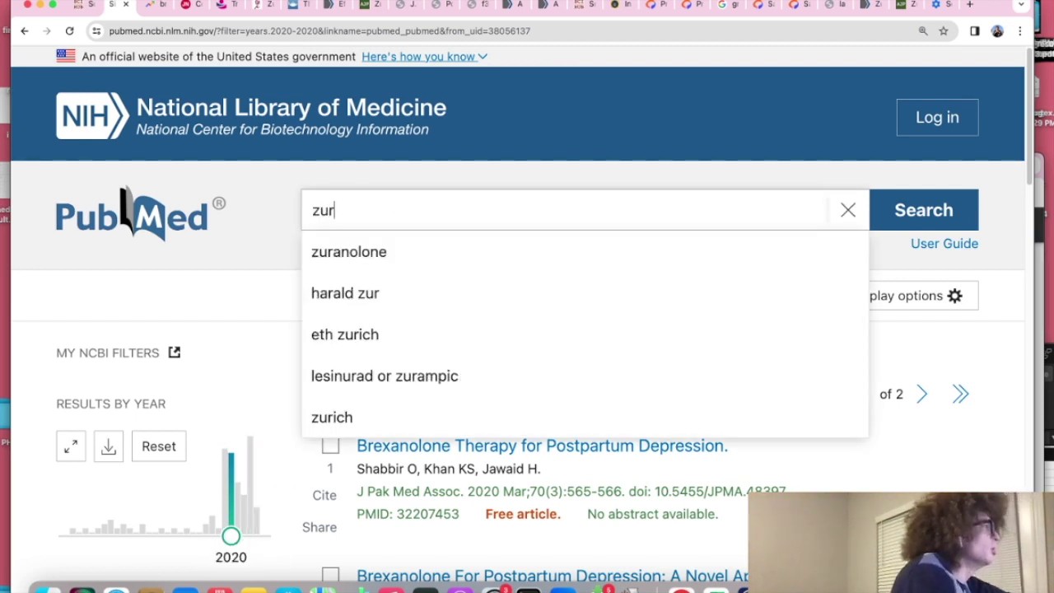
type("aonl")
type("o")
key("BackSpace")
type("lone")
key("Return")
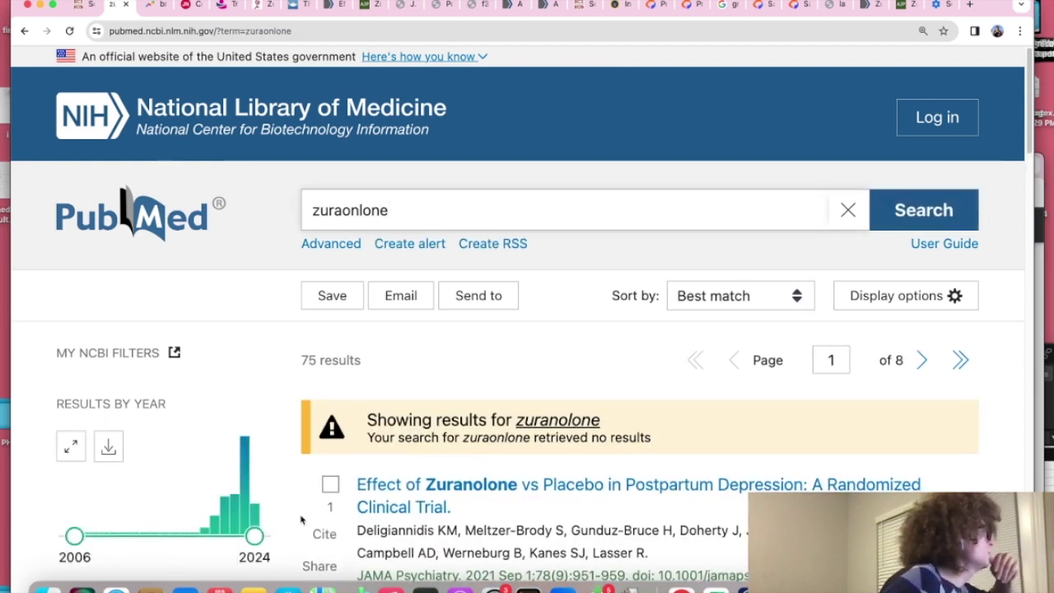
mouse_move(244, 524)
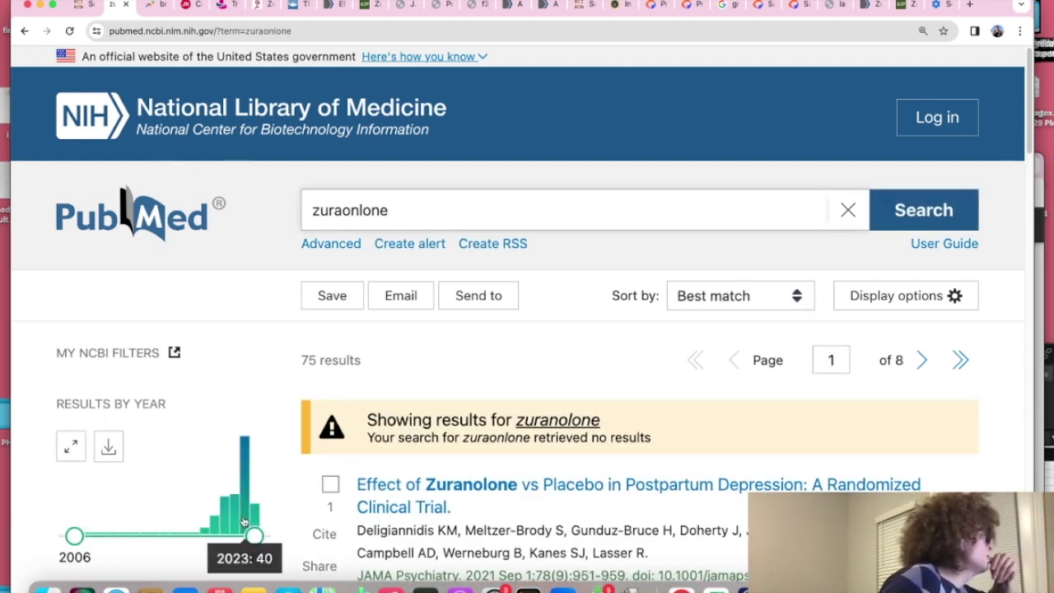
left_click(557, 420)
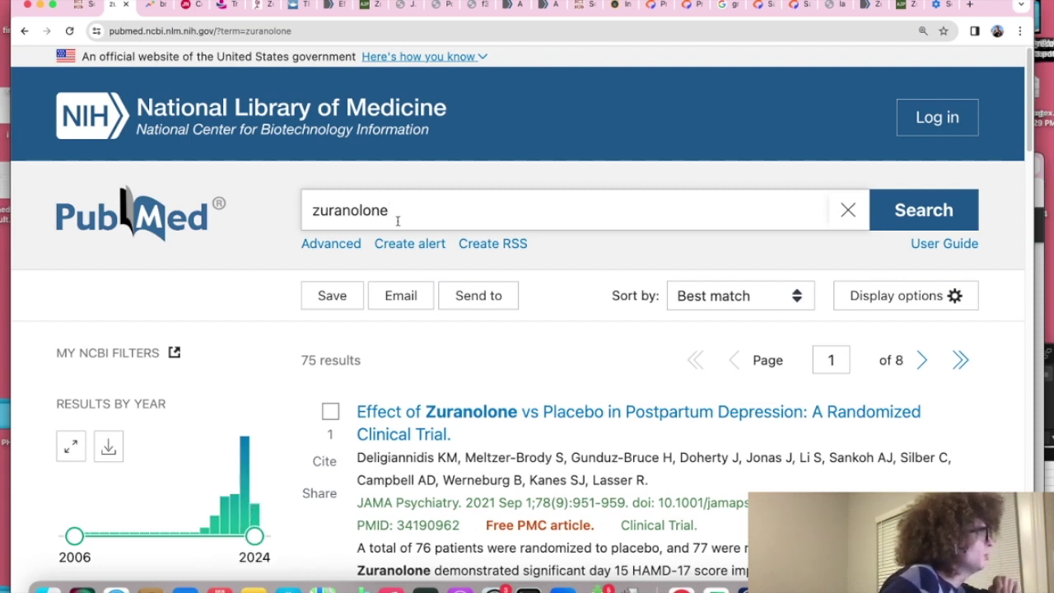
Step: Go back to the 2020-filtered similar articles list, check its number of 2023 publications, and return to the zuranolone results
left_click_drag(397, 221, 189, 203)
left_click(24, 34)
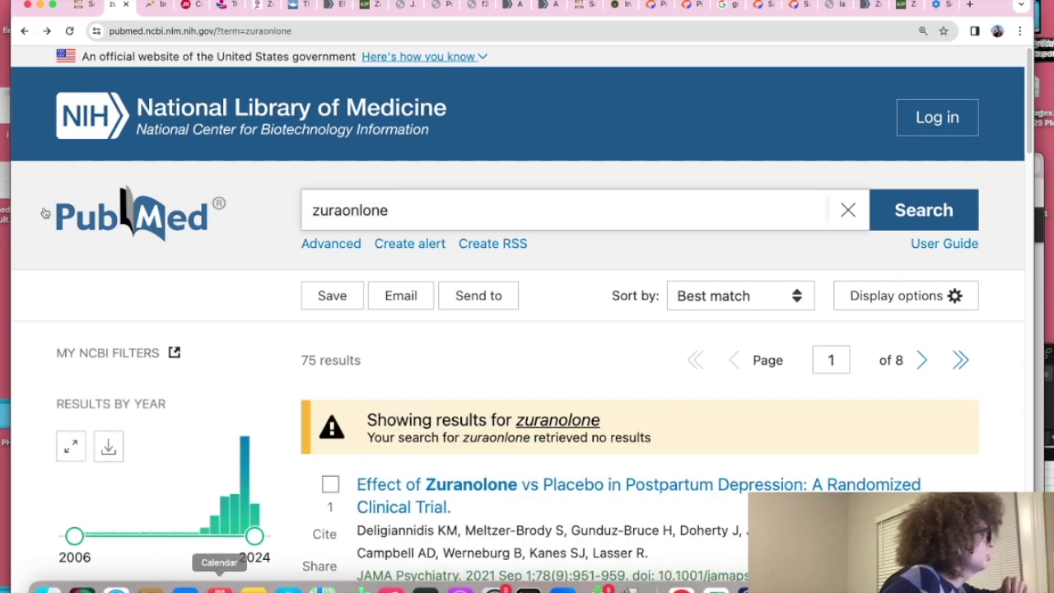
left_click(24, 31)
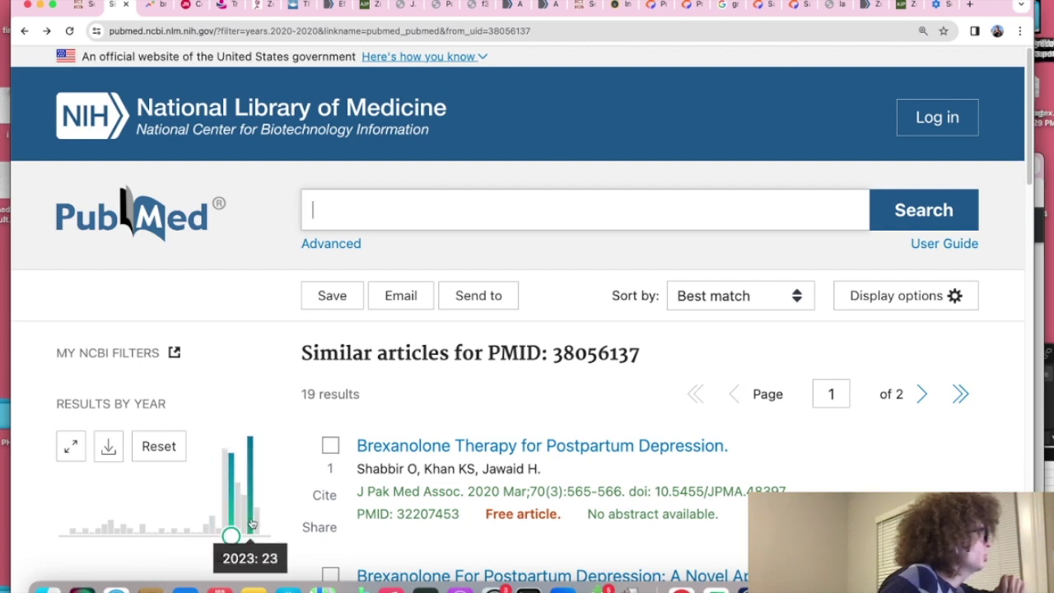
left_click(48, 30)
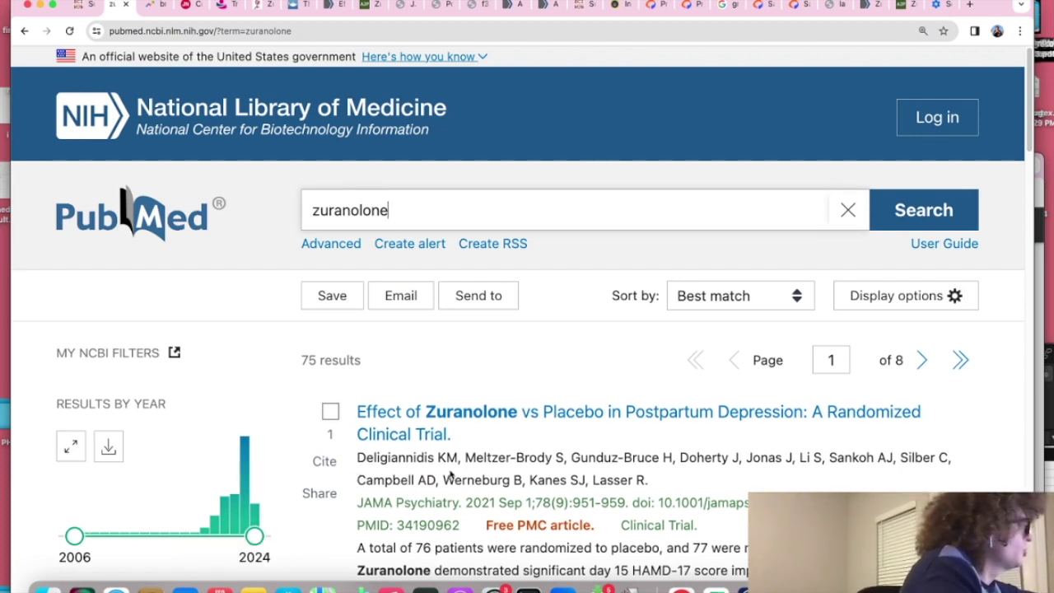
Step: Search PubMed for treatment of postpartum depression
double_click(402, 216)
type("treatment of p")
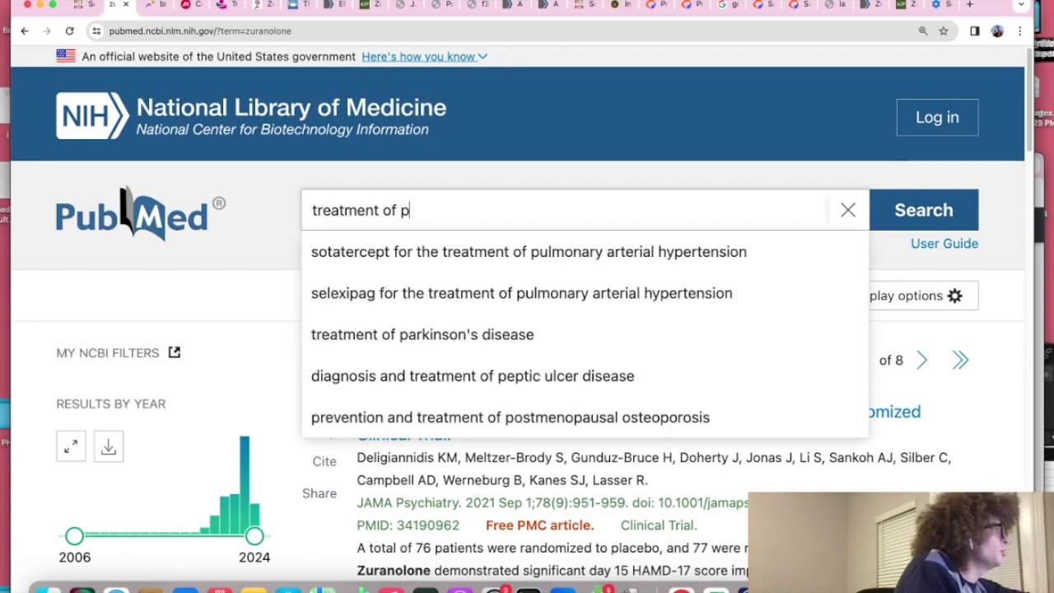
type("ostp")
key("Down")
key("Return")
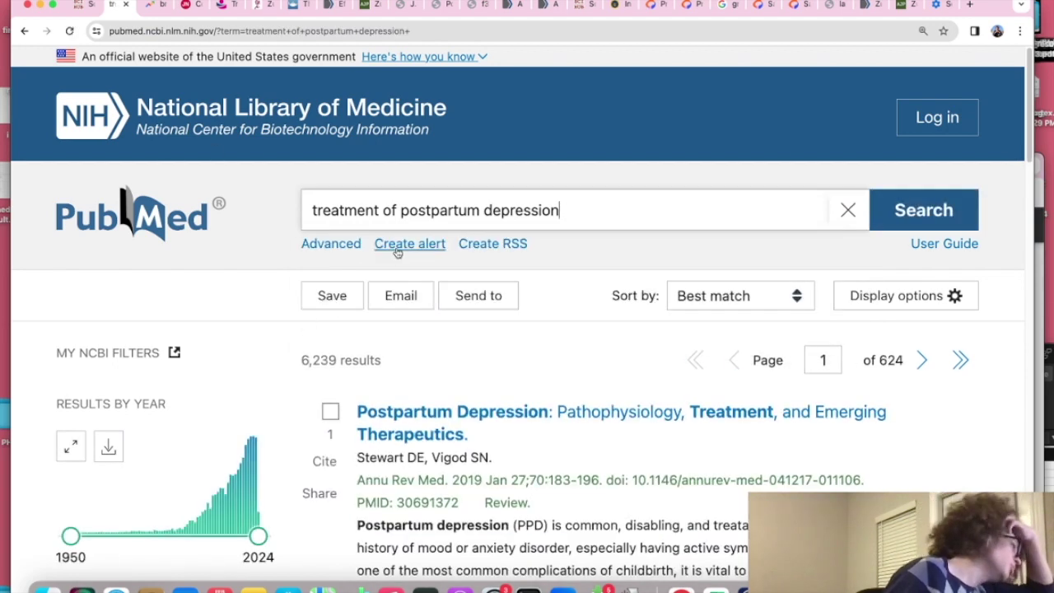
Step: Read the abstract of the 2019 review on postpartum depression pathophysiology, treatment and emerging therapeutics, and return to the search results
left_click(528, 409)
scroll(510, 395, "down", 5)
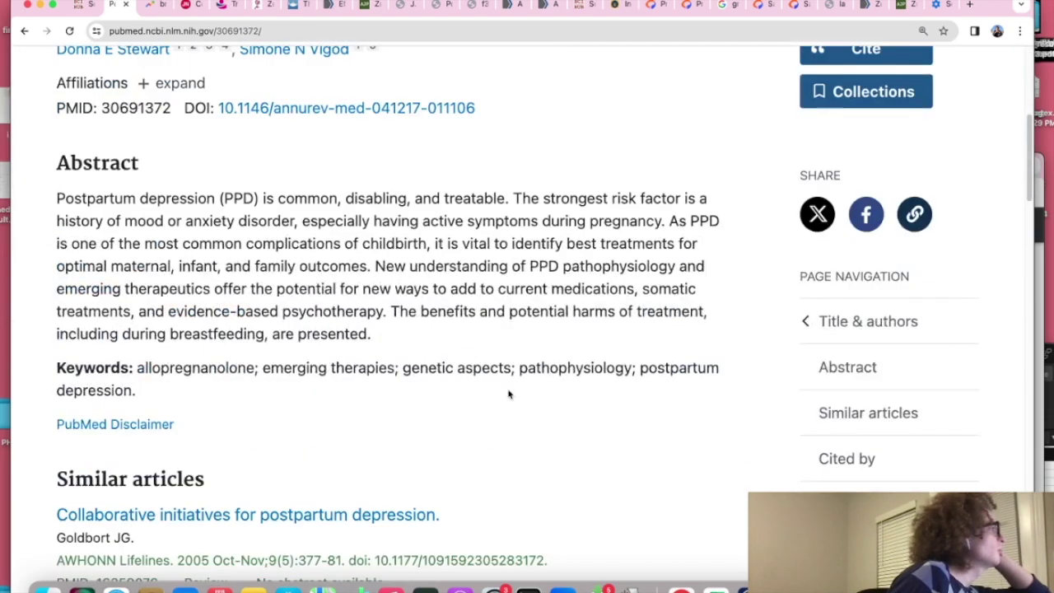
scroll(508, 395, "up", 1)
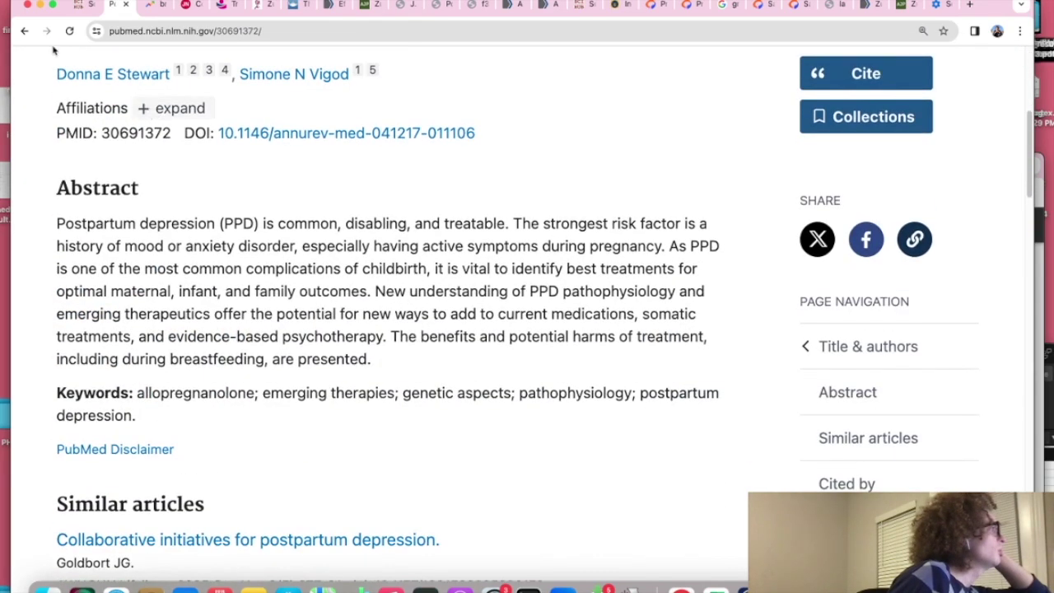
left_click(25, 31)
scroll(563, 157, "up", 3)
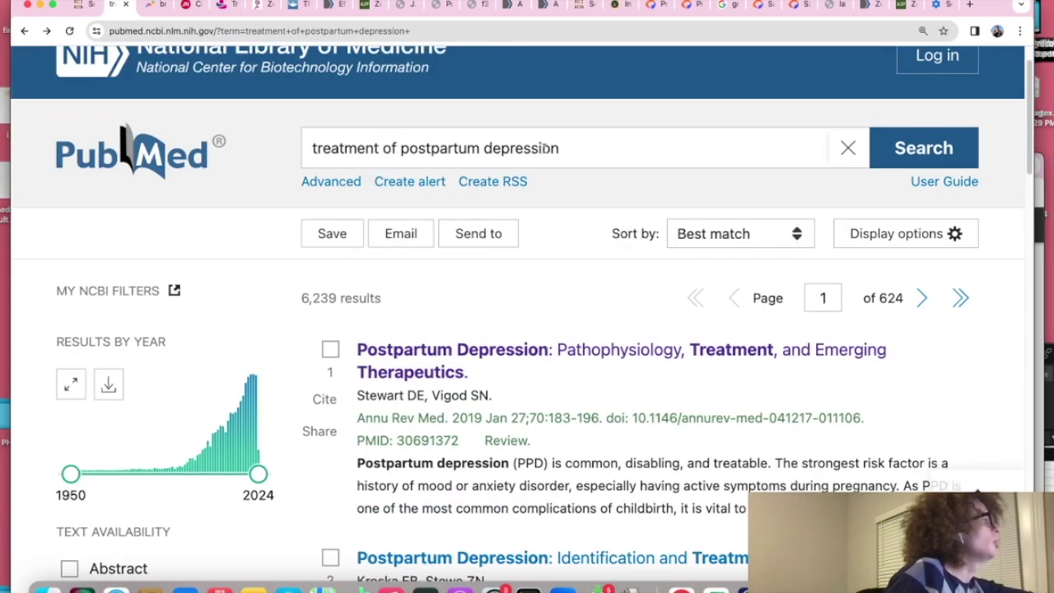
Step: Search Google for percent of women with postpartum depression treated and look through the results
left_click(477, 32)
type("percen")
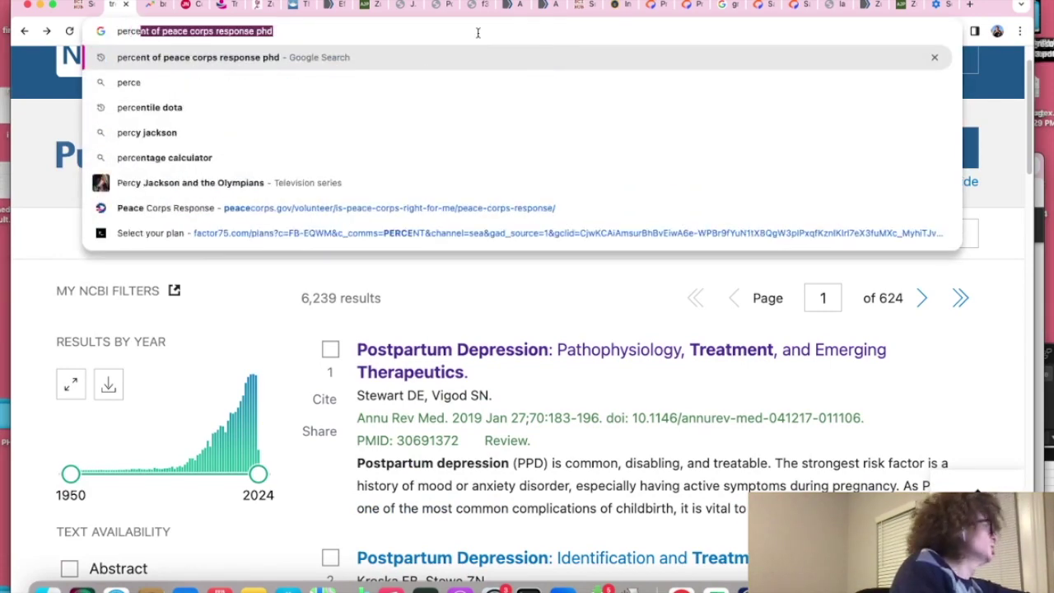
type("t of post part")
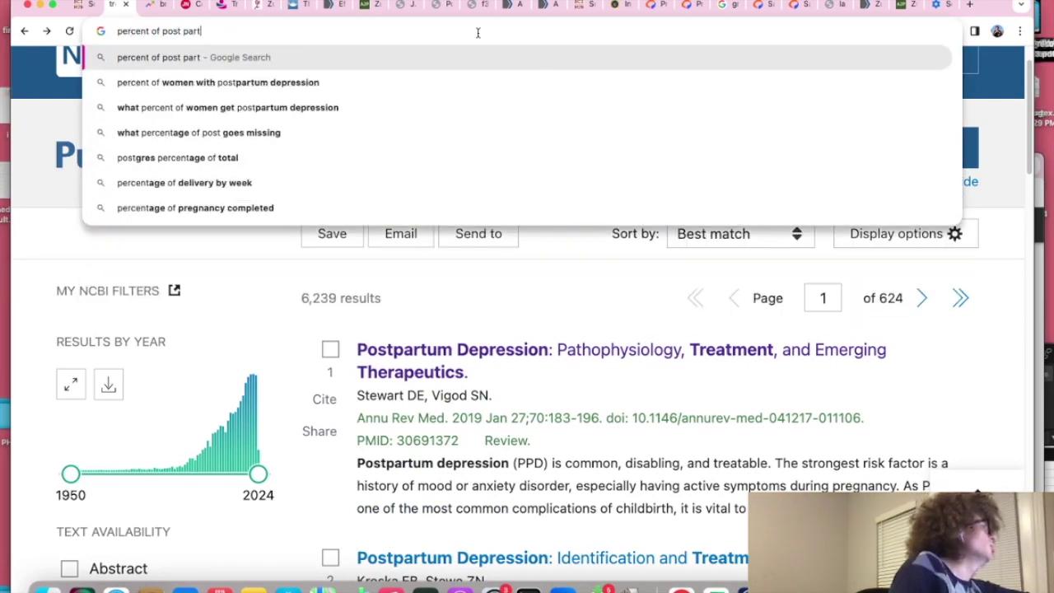
key("Down")
type("trea")
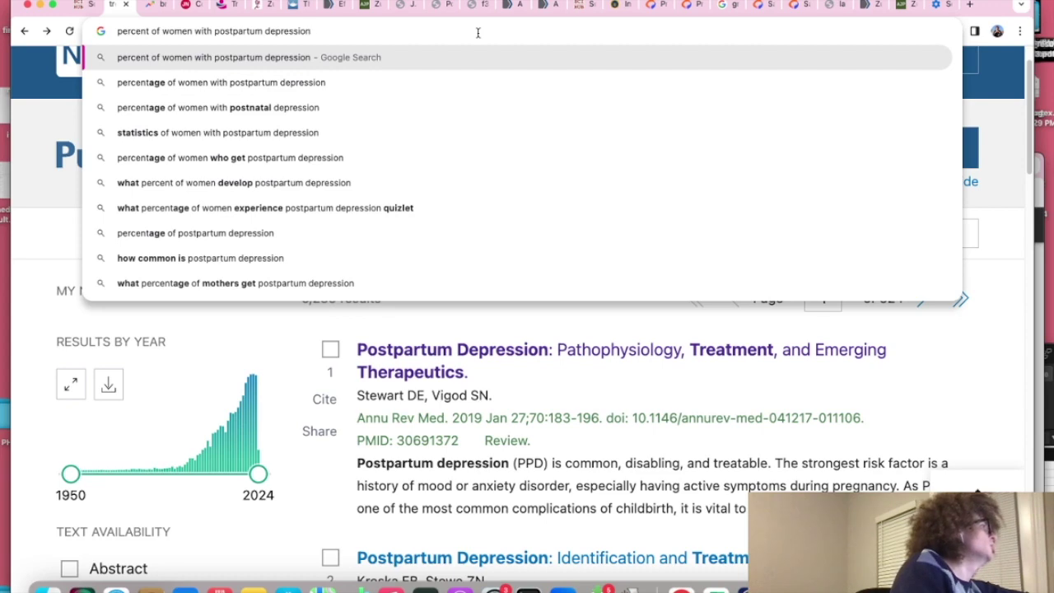
type("ted")
key("Return")
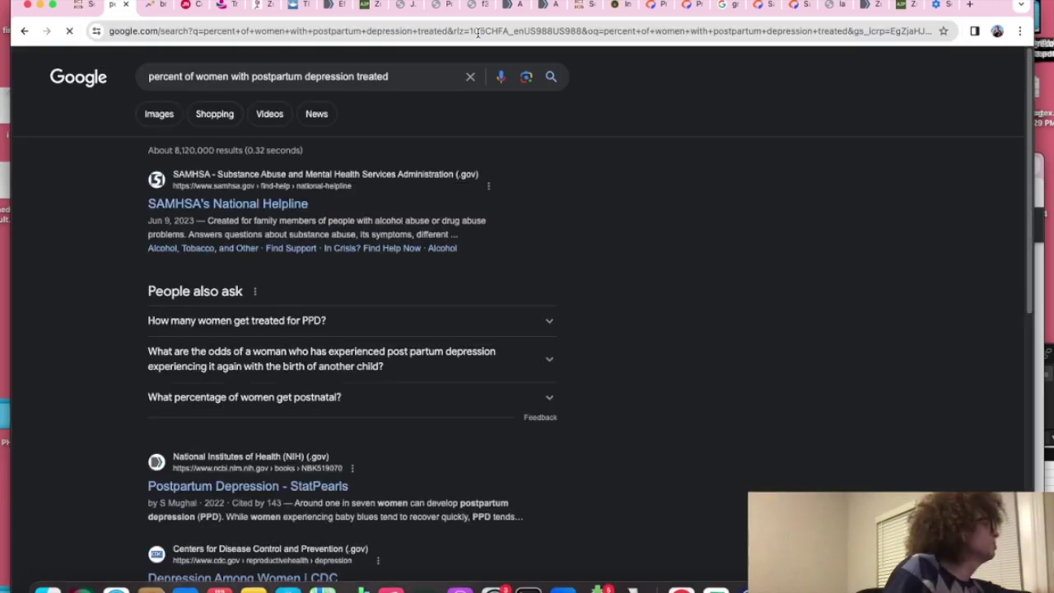
scroll(269, 470, "down", 3)
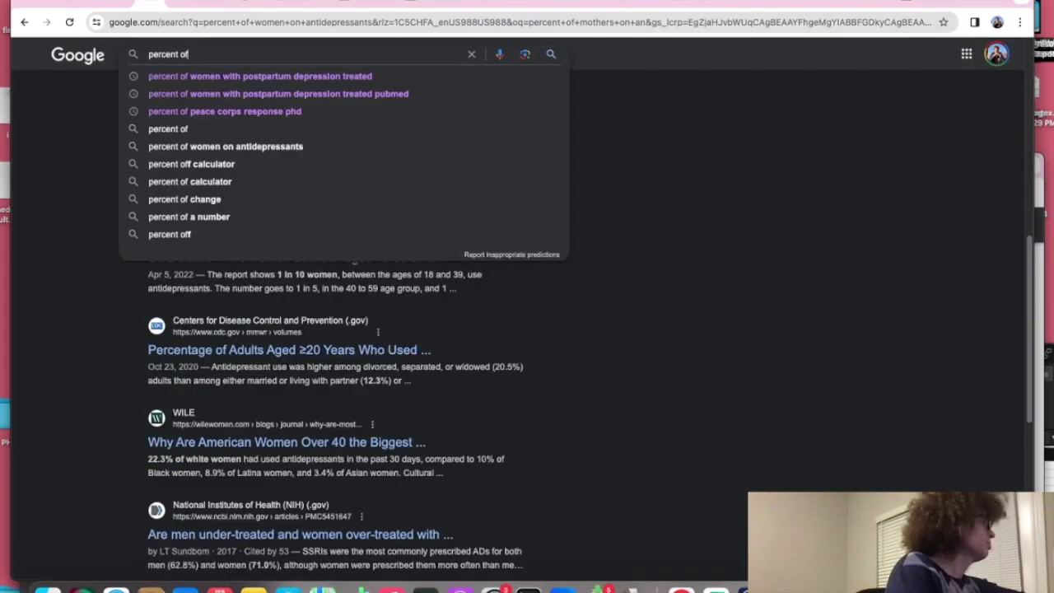
Step: Search Google for PubMed sources on the percent of women taking antidepressants while nursing
type("women antipd")
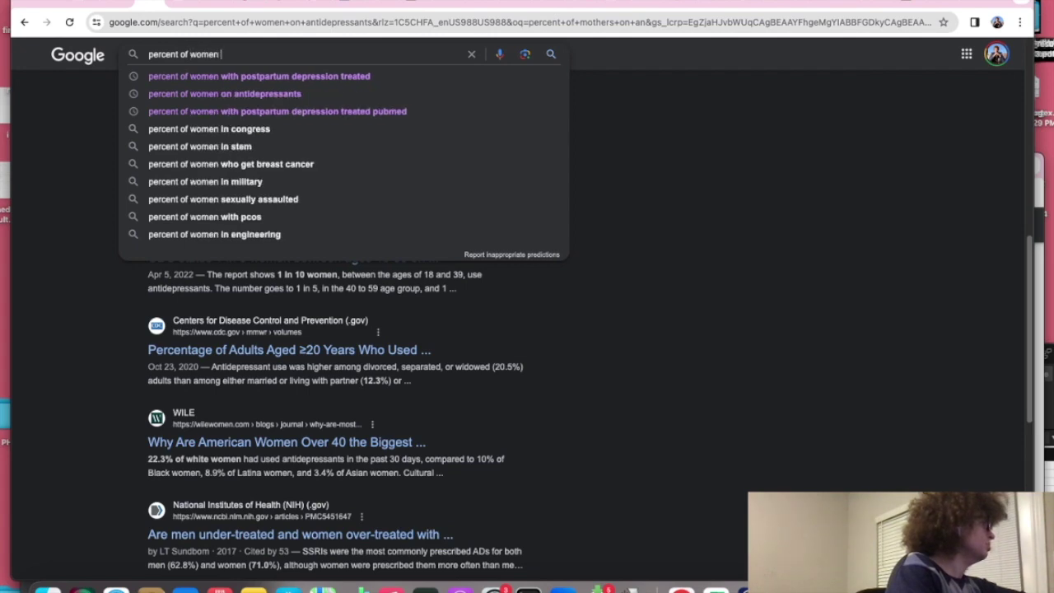
key("BackSpace")
key("BackSpace")
type("dperessants w")
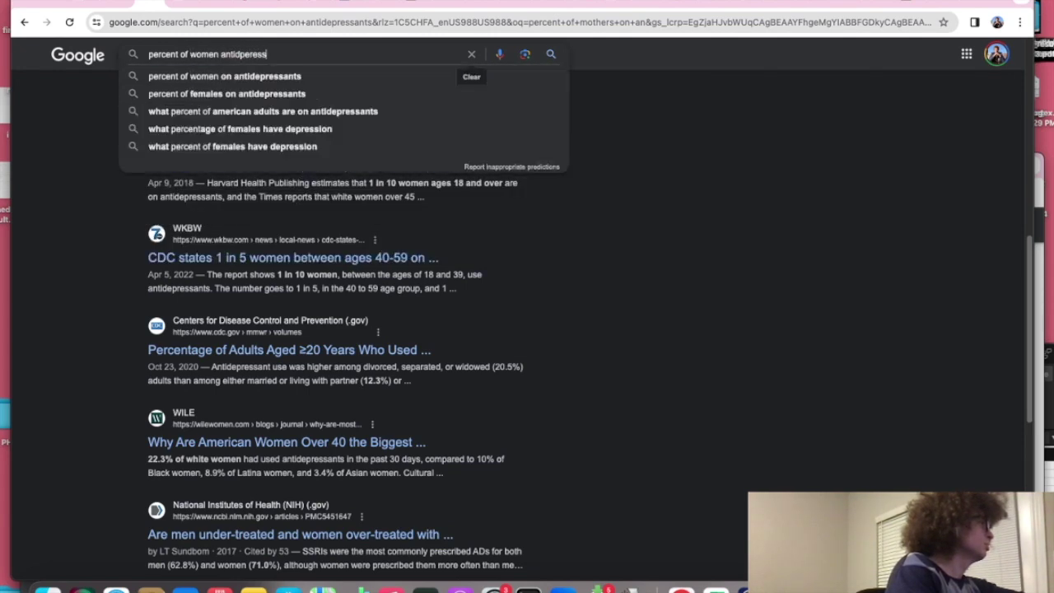
type("hile nursing pubemd")
key("Return")
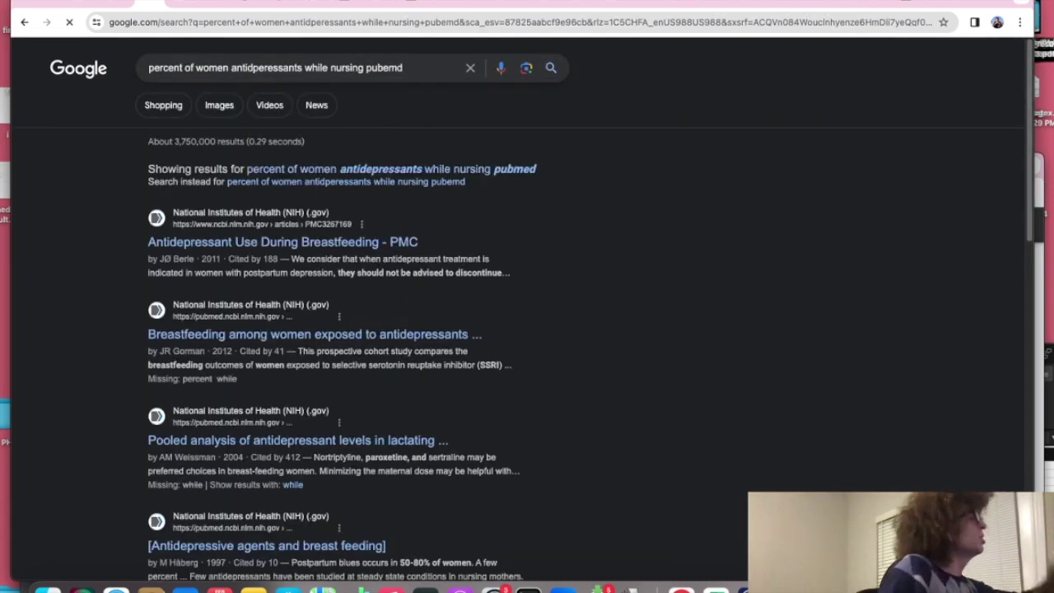
Step: Open the PMC article Antidepressant Use During Breastfeeding and read its abstract
left_click(349, 240)
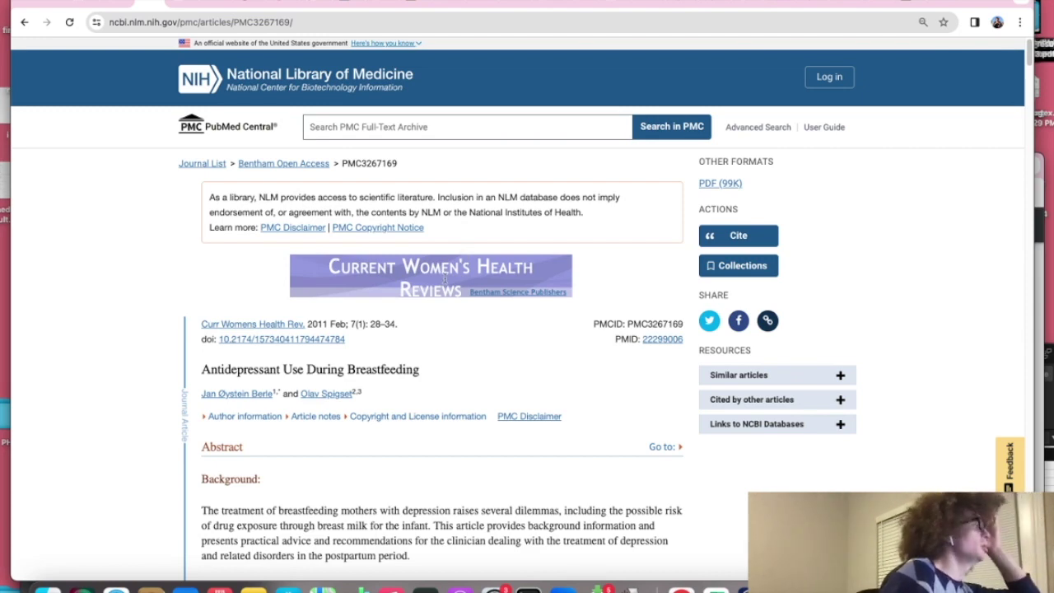
scroll(445, 274, "down", 3)
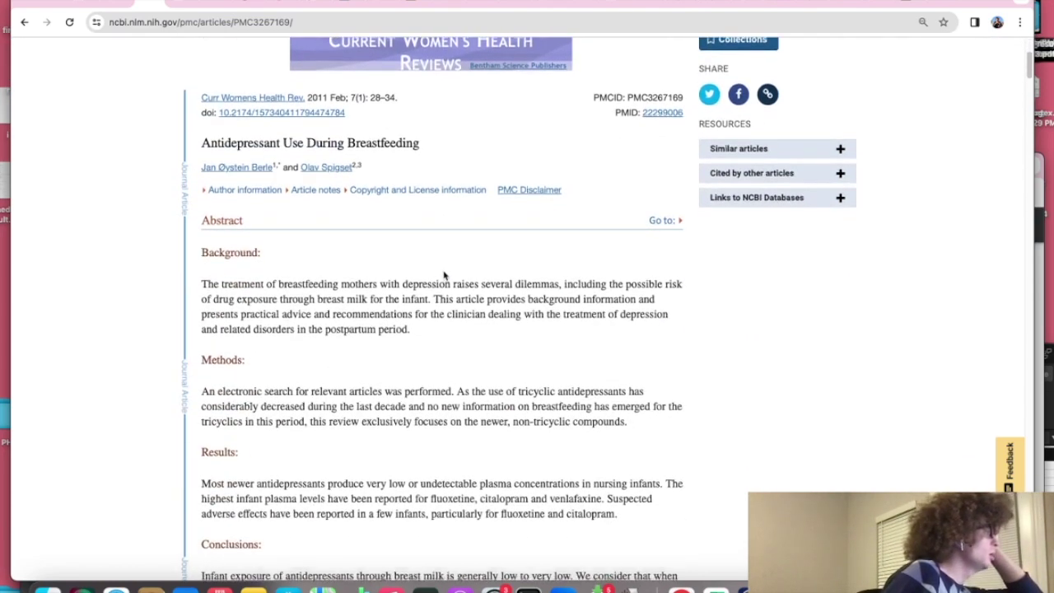
scroll(444, 275, "down", 1)
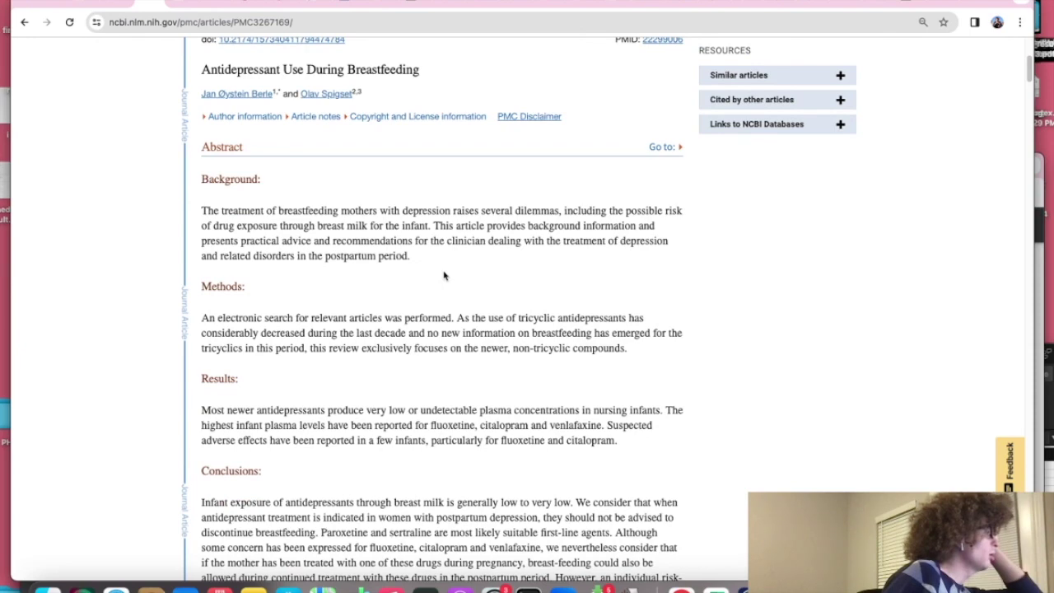
scroll(444, 275, "down", 5)
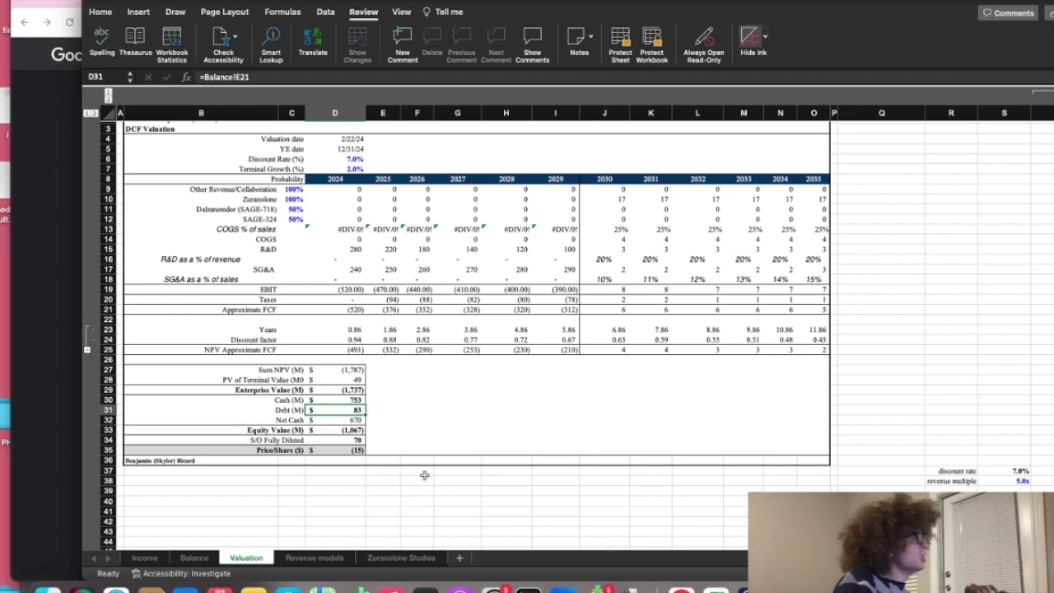
Step: Switch from the valuation workbook back to the browser and search Google for biogen zuranolone
left_click(28, 371)
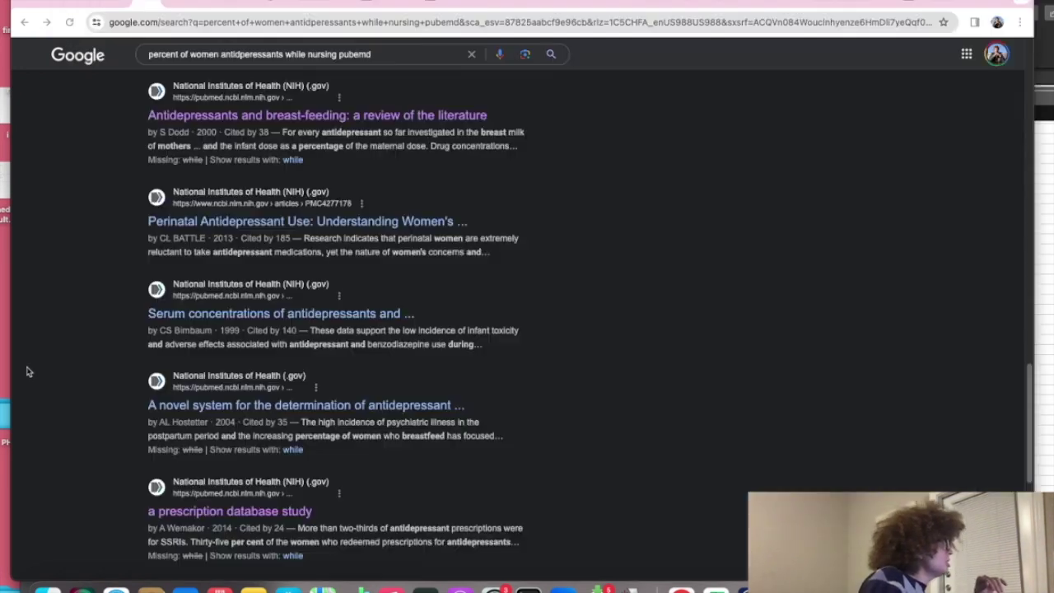
left_click(258, 23)
type("biogen")
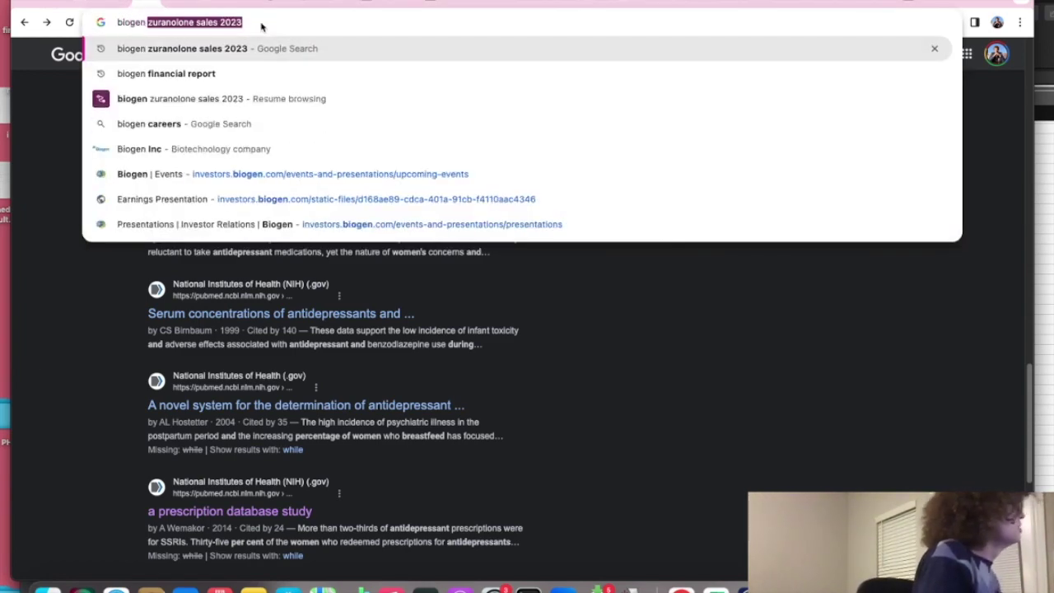
key("Right")
key("BackSpace")
key("BackSpace")
key("BackSpace")
key("BackSpace")
key("BackSpace")
key("BackSpace")
key("BackSpace")
key("BackSpace")
key("BackSpace")
key("BackSpace")
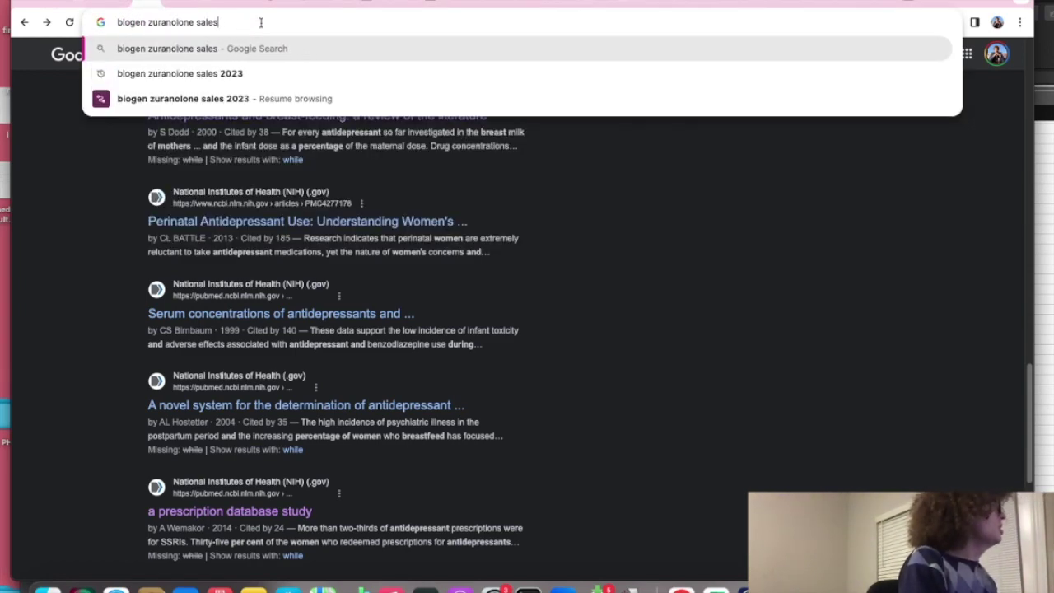
key("Return")
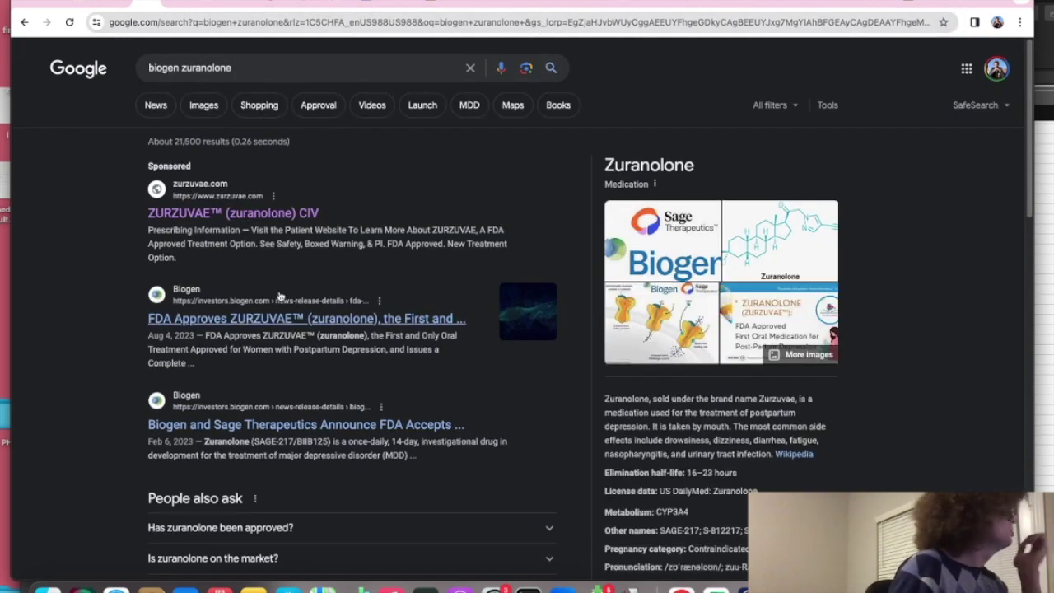
Step: Open Biogen's news release on the FDA approval of ZURZUVAE and examine its postpartum depression prevalence, diagnosis and treatment statistics
left_click(236, 318)
scroll(330, 346, "down", 15)
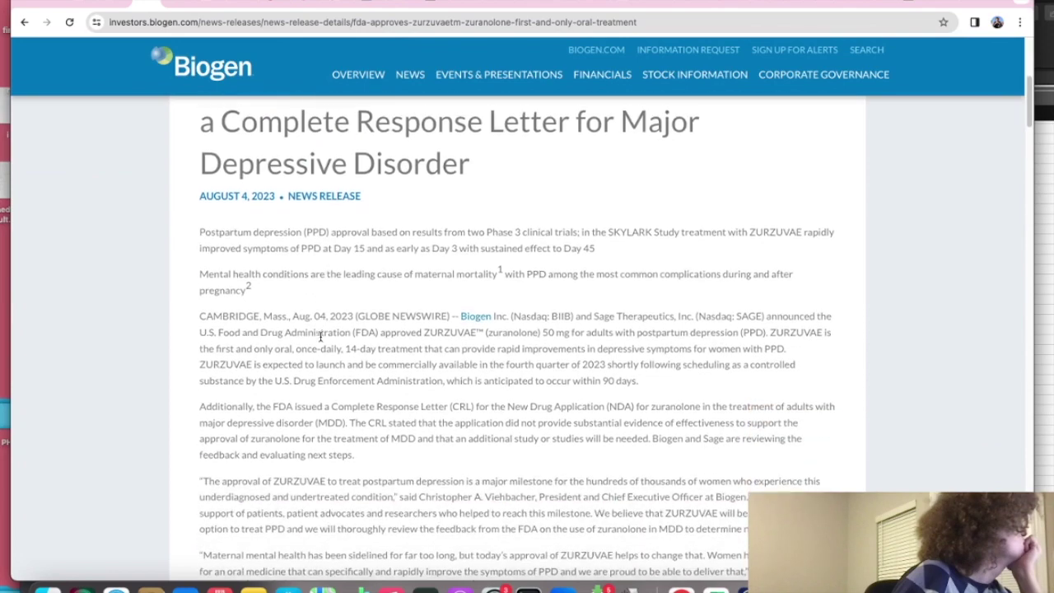
scroll(321, 340, "down", 5)
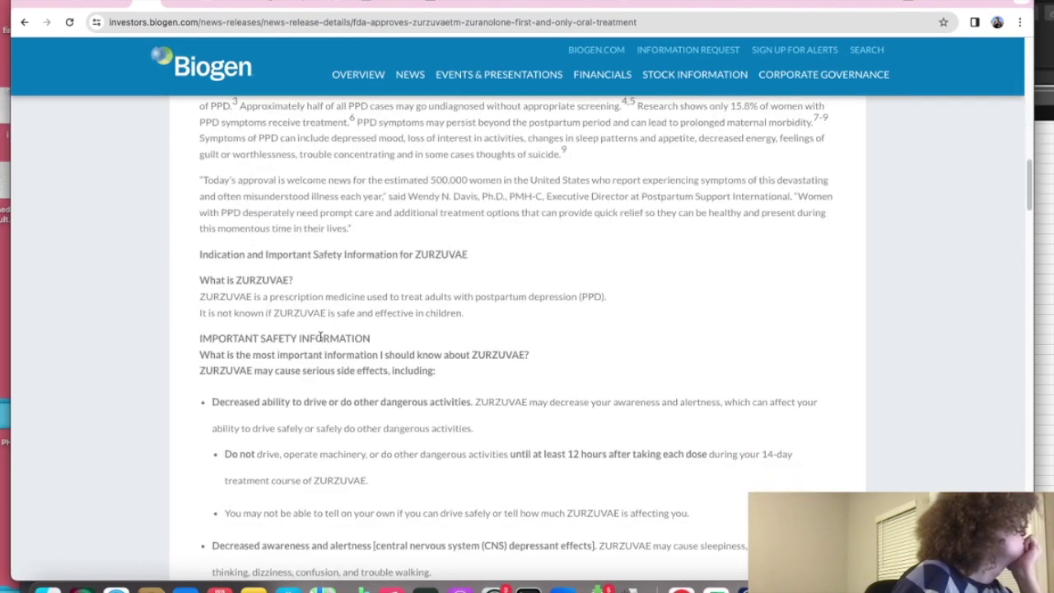
scroll(319, 337, "down", 5)
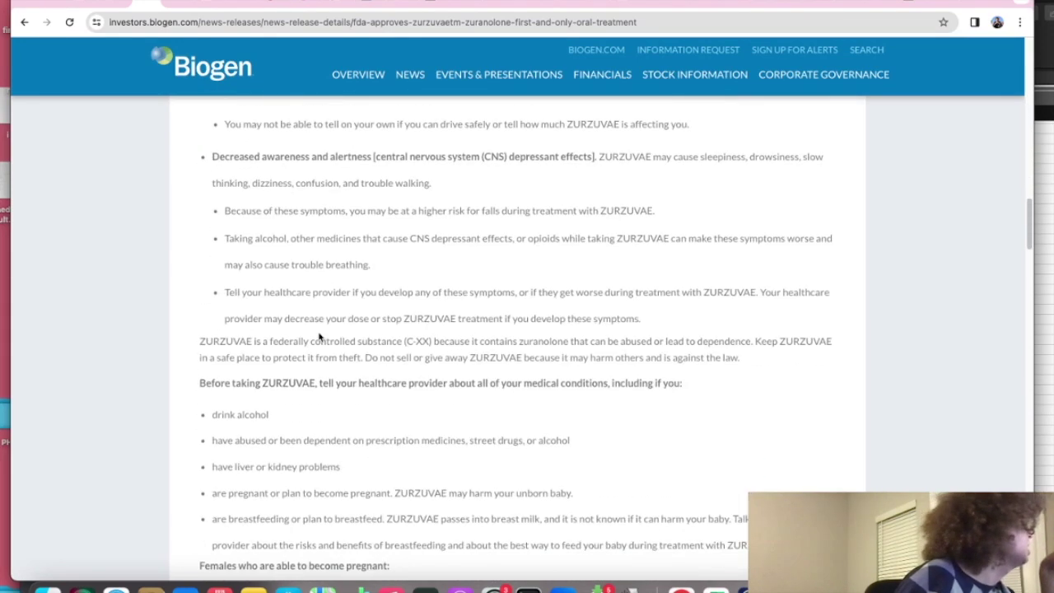
scroll(320, 338, "down", 8)
scroll(319, 337, "down", 20)
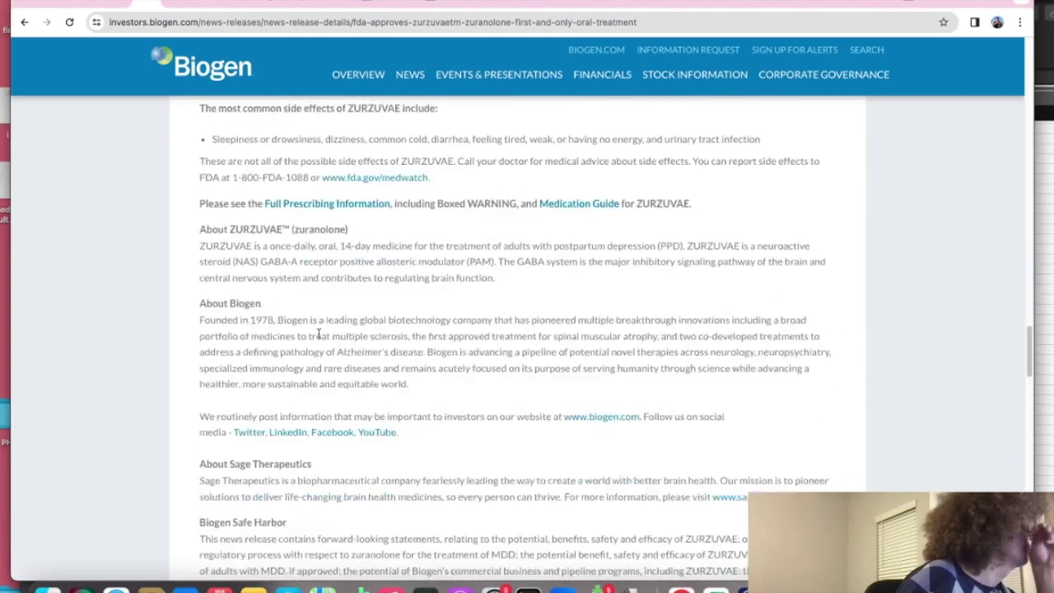
scroll(320, 337, "down", 5)
scroll(320, 337, "up", 15)
scroll(321, 334, "up", 20)
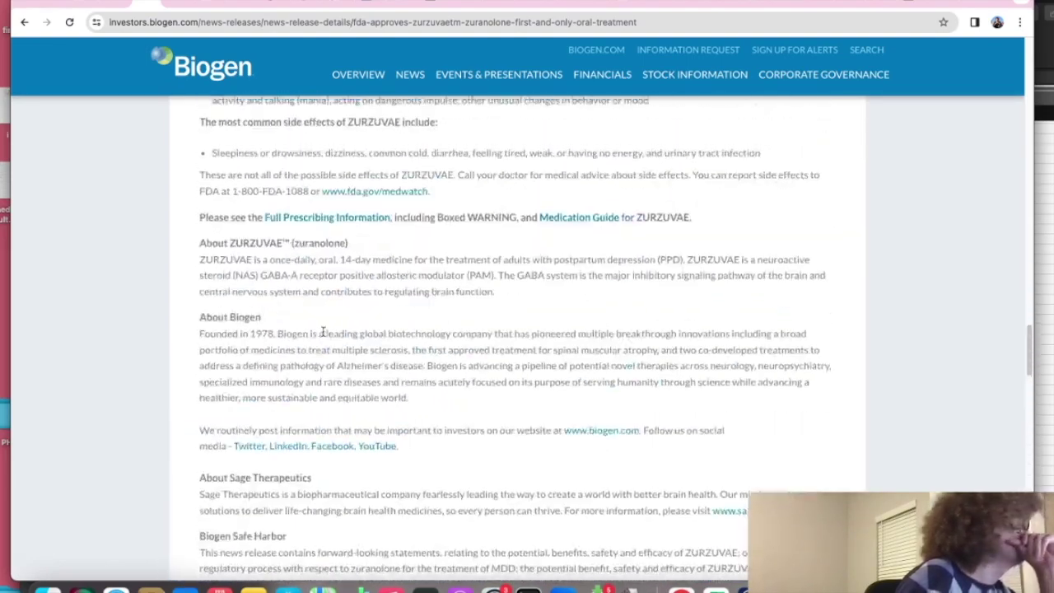
scroll(319, 336, "up", 1)
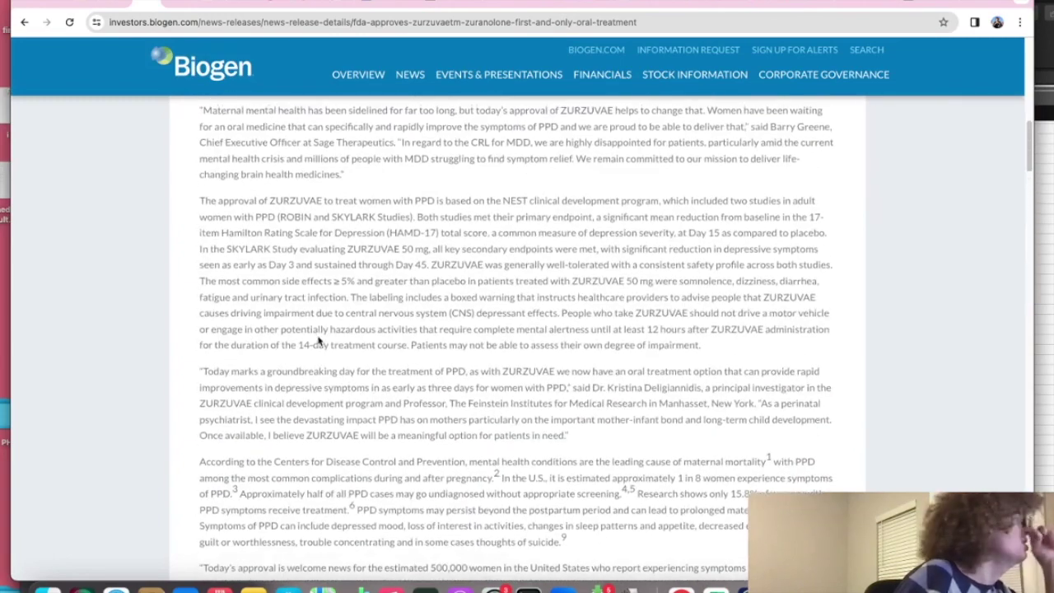
scroll(319, 337, "down", 3)
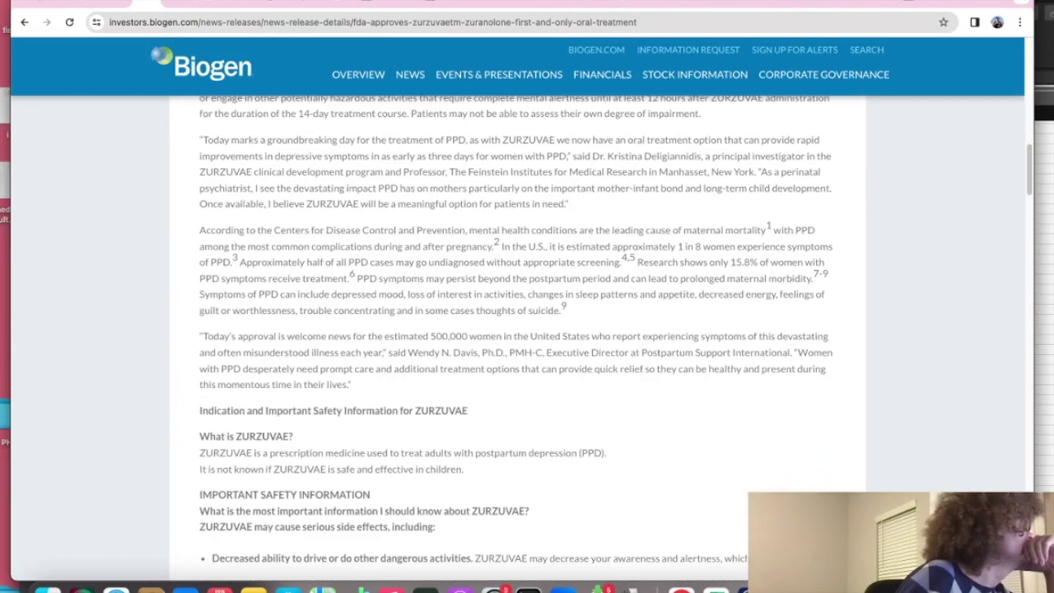
Step: Minimize the browser, reposition the valuation workbook window, and bring up Sage's programs and research page in the browser
key("super+m")
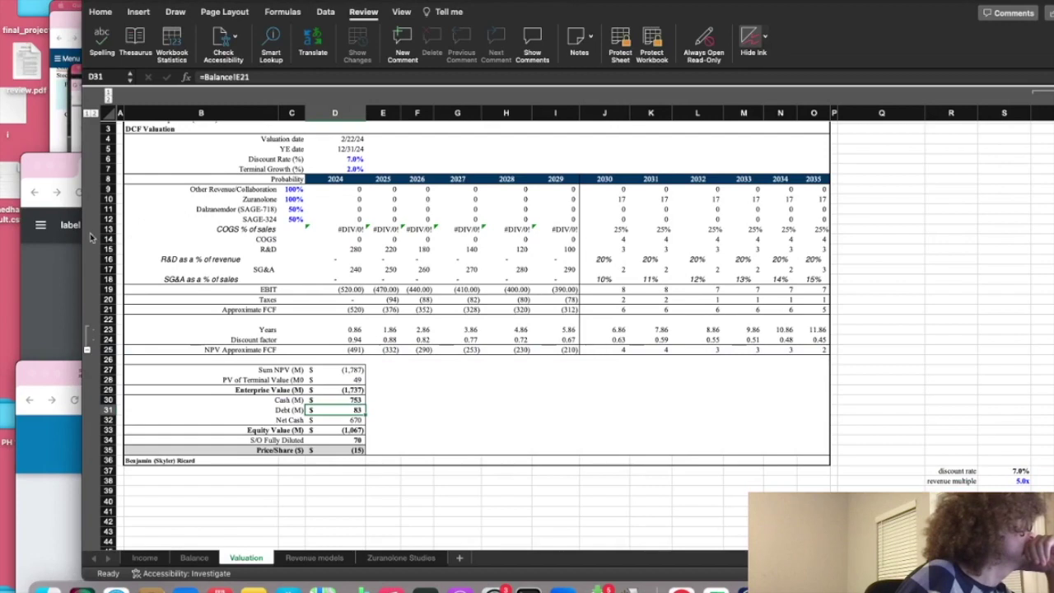
left_click_drag(82, 234, 1, 247)
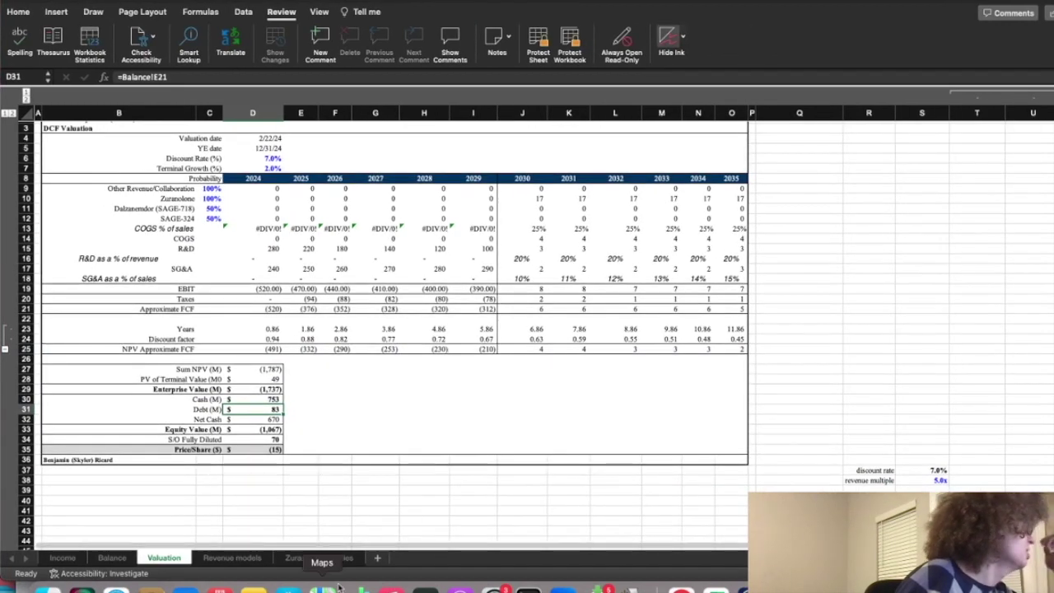
left_click(647, 582)
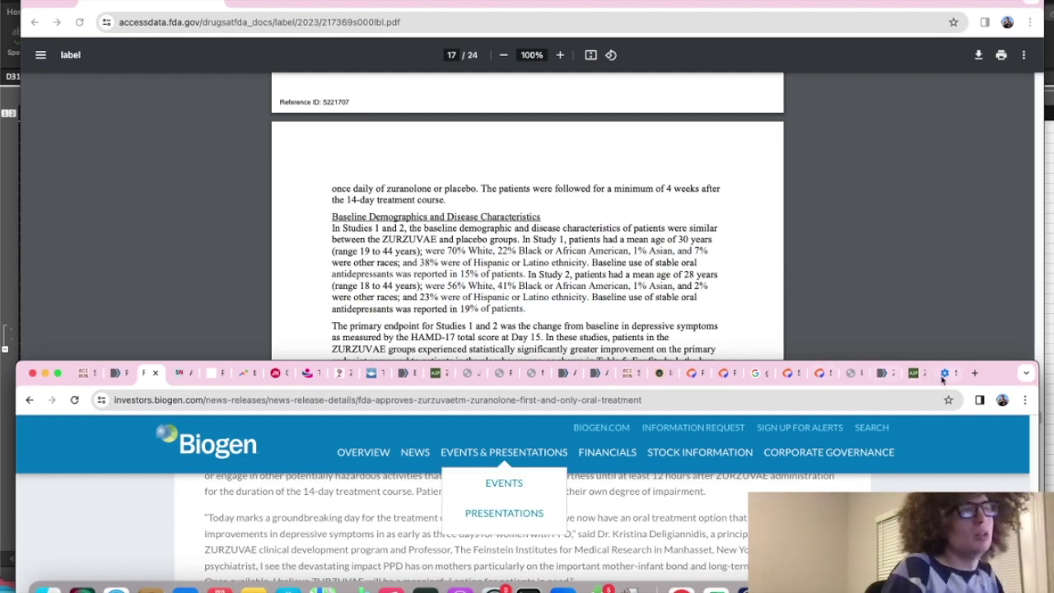
left_click(694, 373)
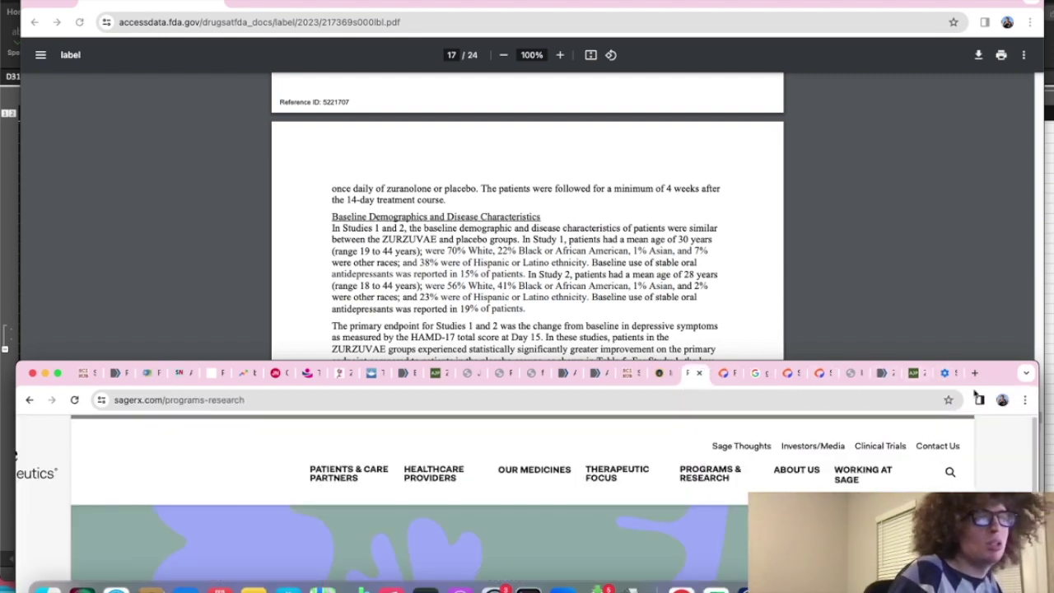
Step: Enlarge the browser window and open the Pipeline page on Sage's website
double_click(959, 393)
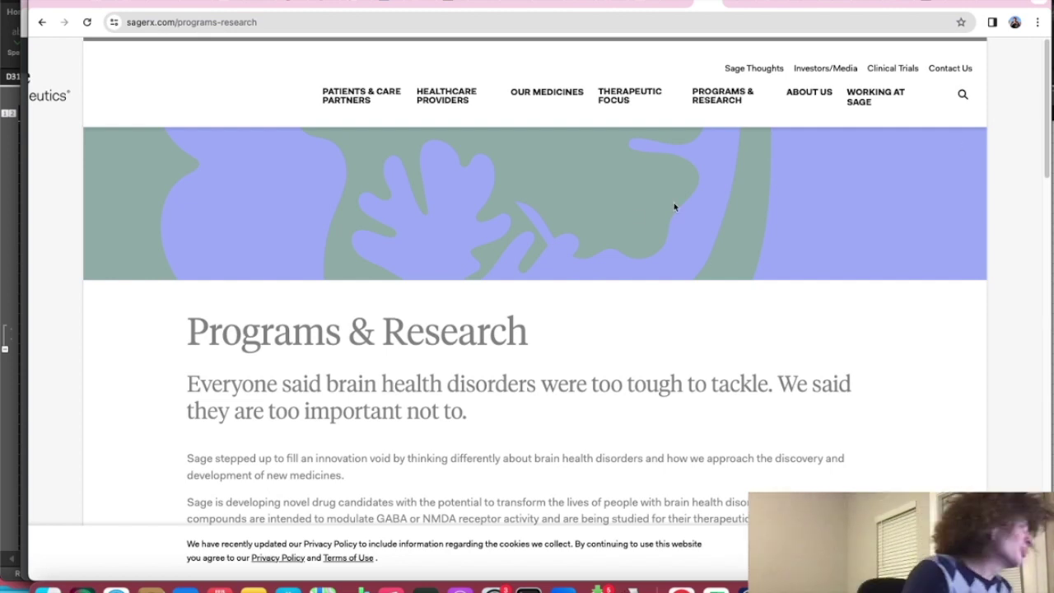
mouse_move(706, 99)
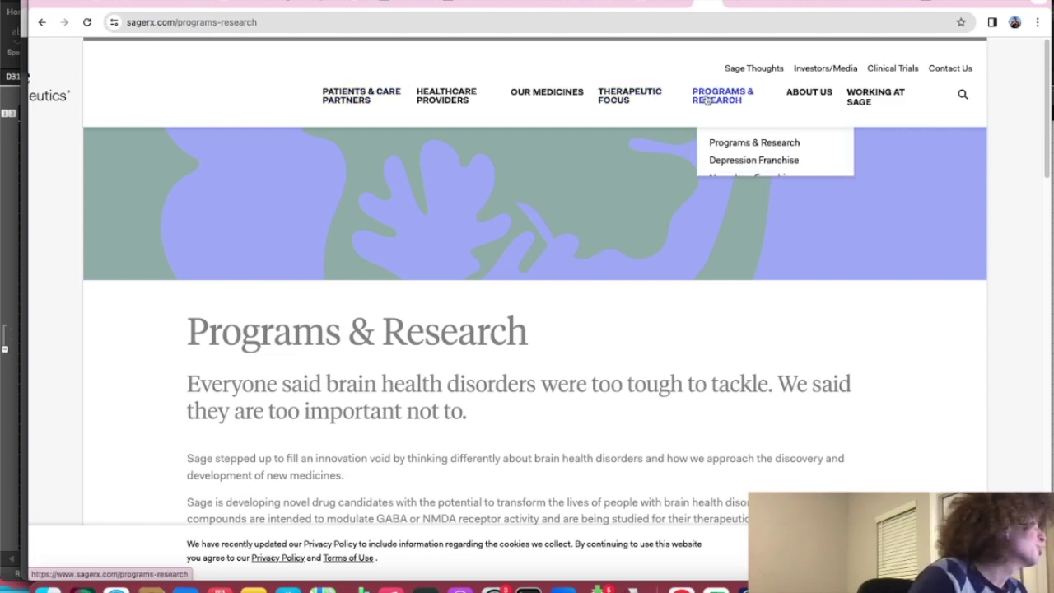
left_click(714, 215)
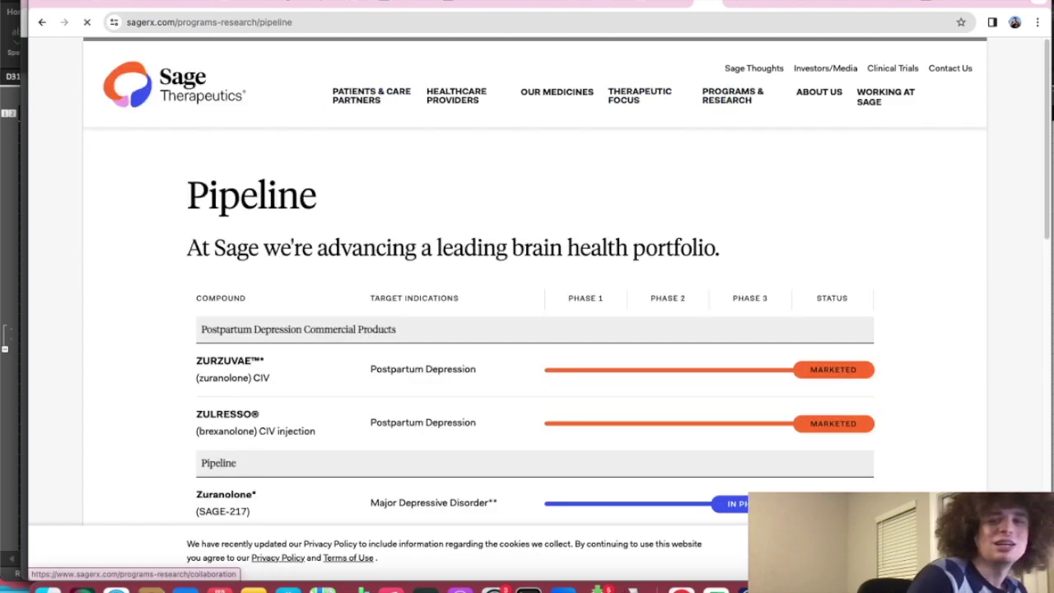
Step: Switch to the Sage Therapeutics webcast and listen to the Q&A session, pausing it at about 39:11
key("super+Tab")
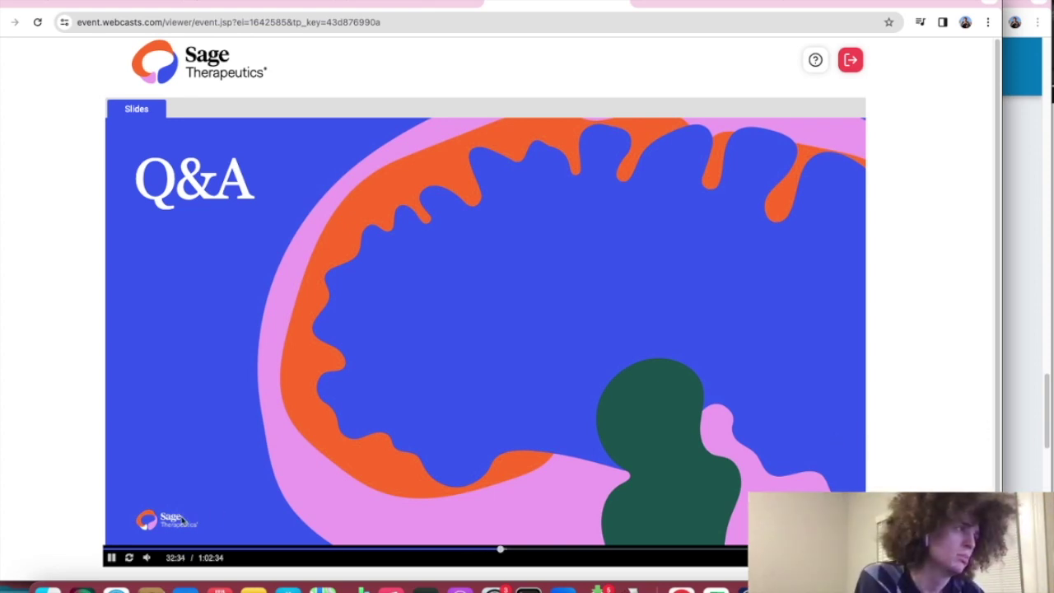
left_click(111, 557)
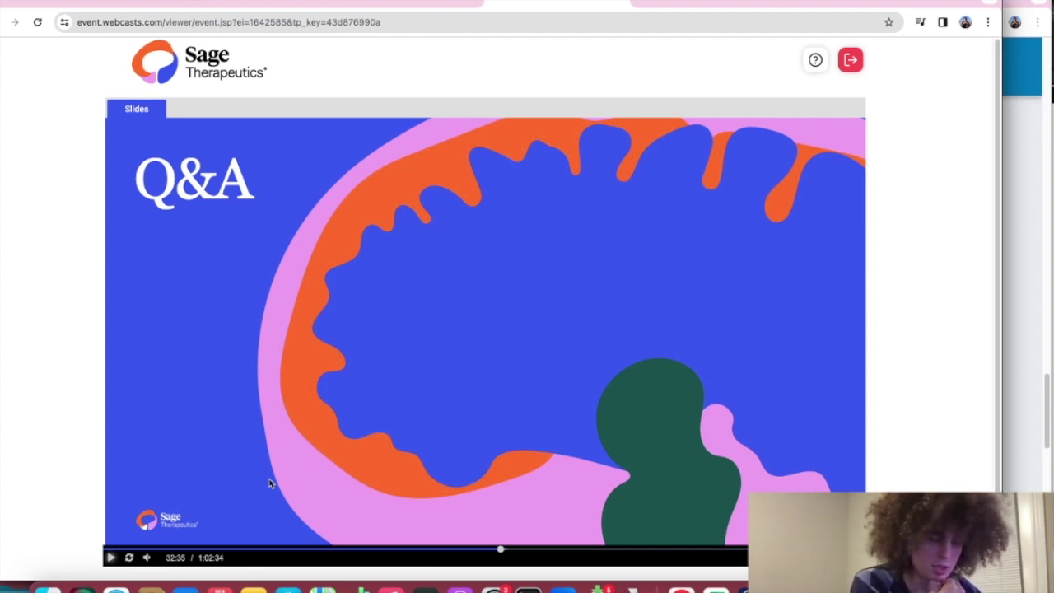
left_click(111, 557)
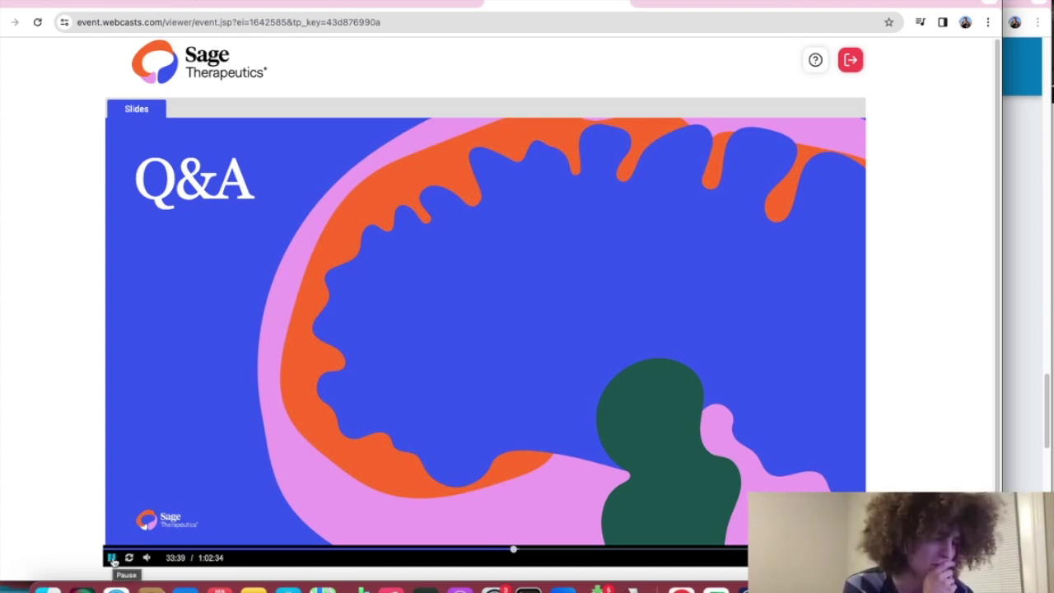
left_click(381, 4)
left_click(545, 3)
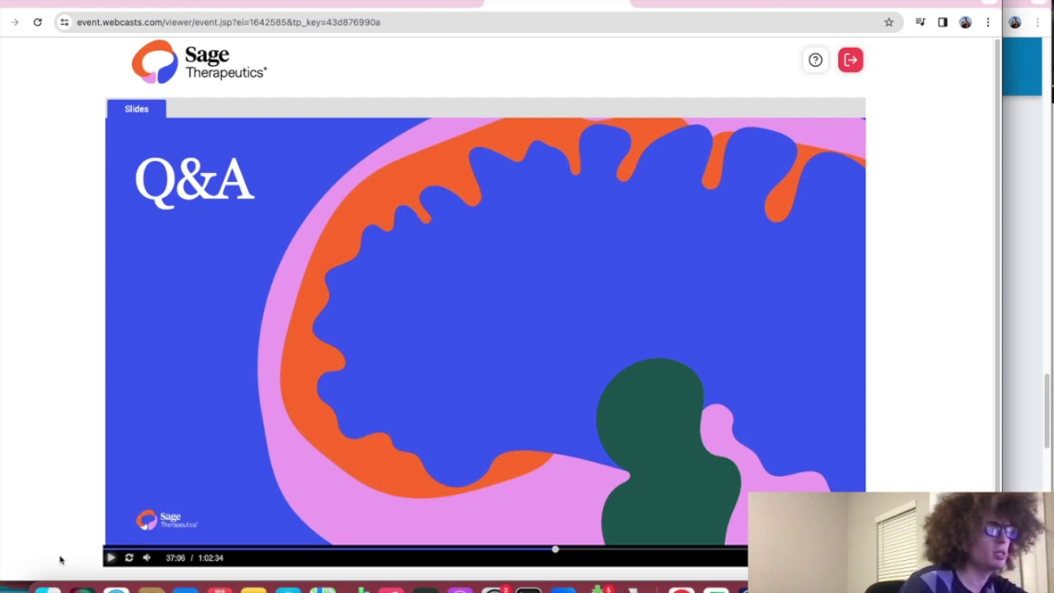
left_click(108, 557)
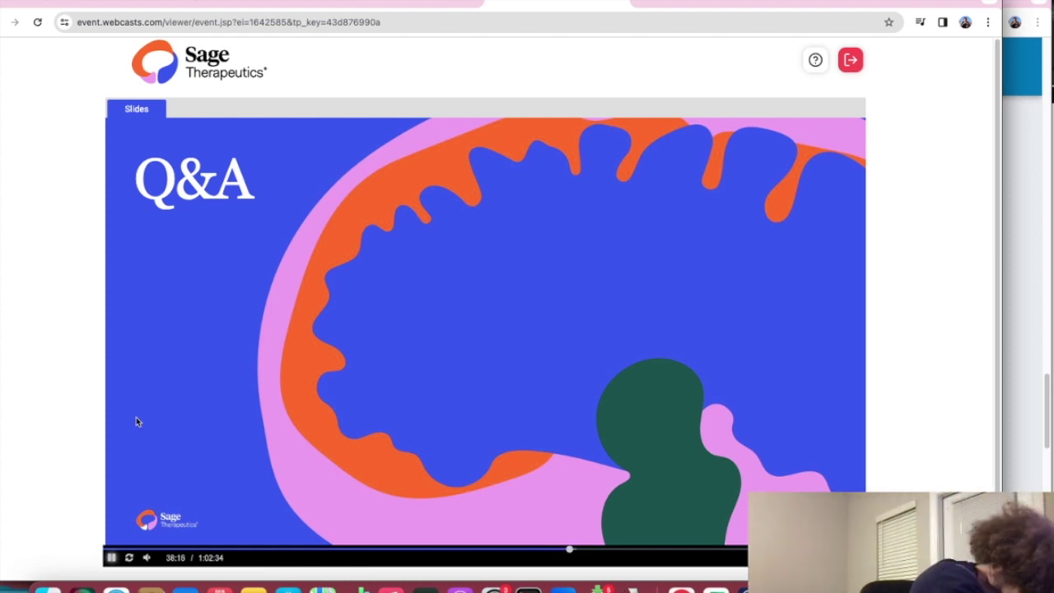
left_click(111, 557)
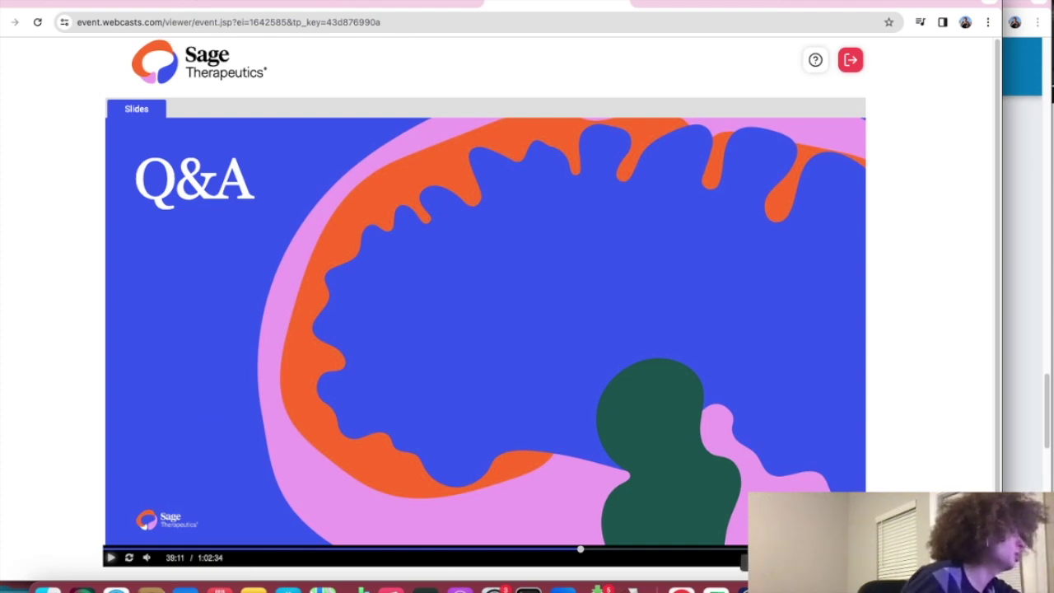
Step: Switch to the valuation workbook and inspect the 2024E zuranolone patients treated and net revenue formulas alongside the launch prescription notes
left_click(715, 588)
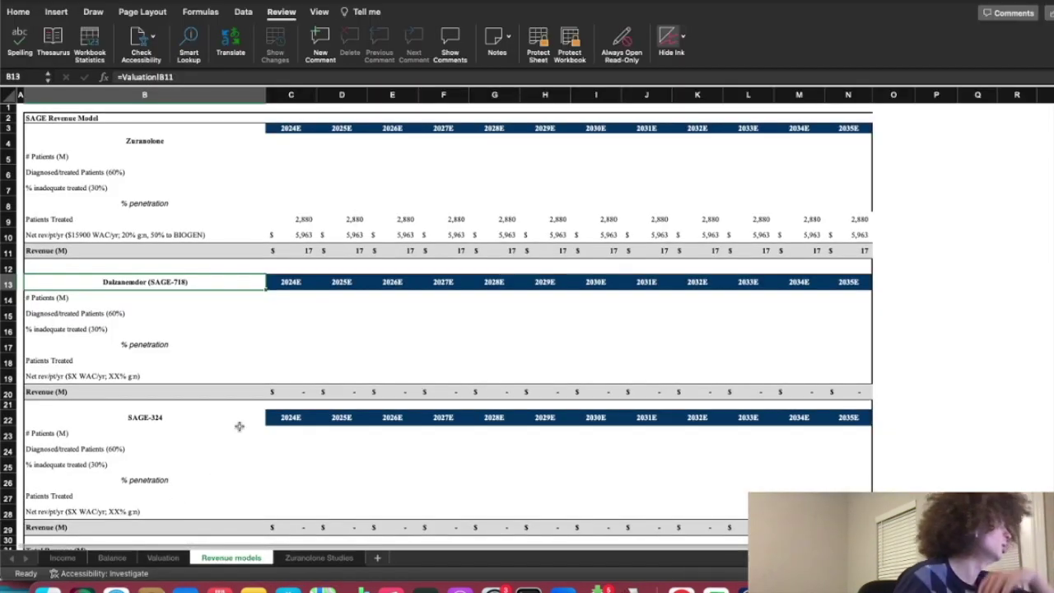
left_click(303, 219)
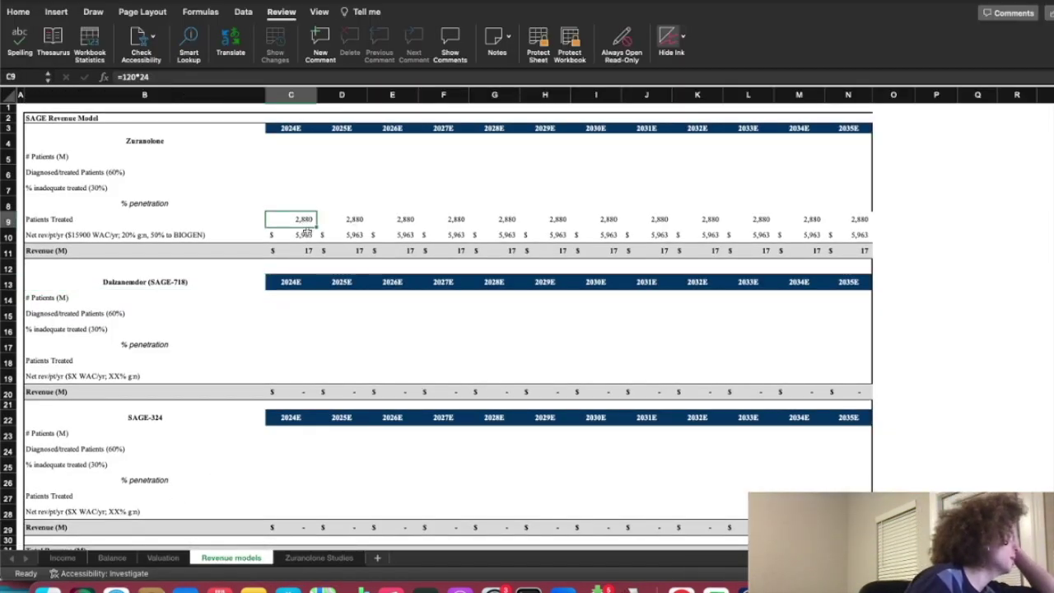
left_click(304, 235)
scroll(308, 325, "down", 5)
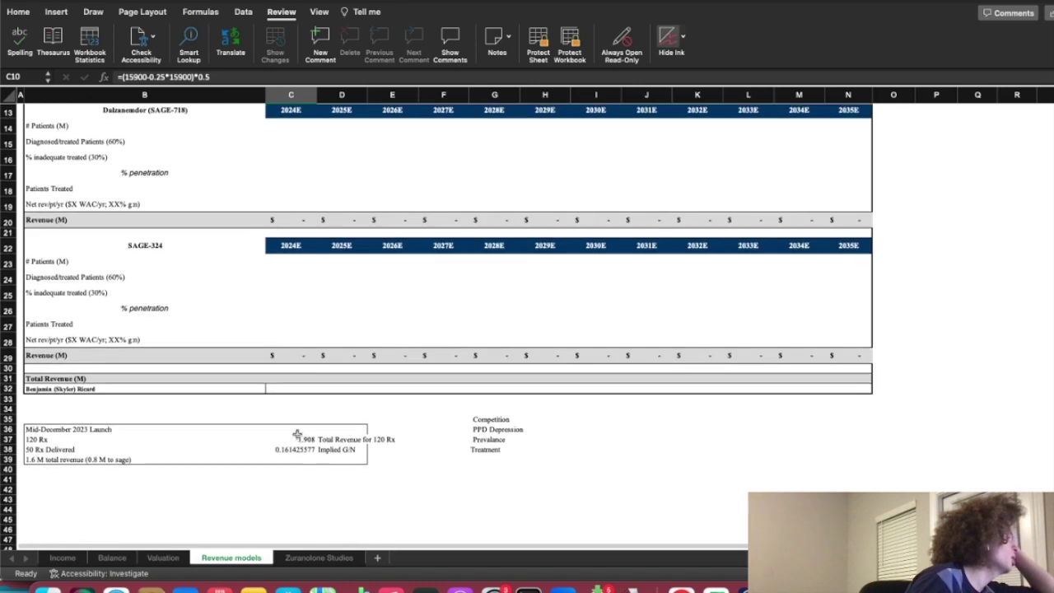
left_click(297, 438)
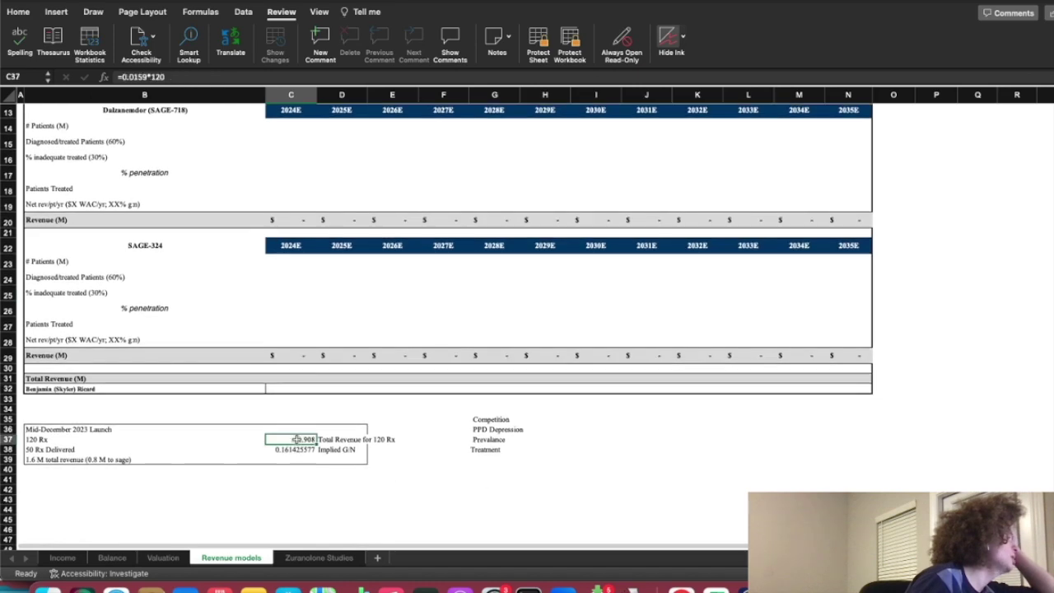
left_click(54, 447)
left_click(58, 438)
scroll(99, 409, "up", 3)
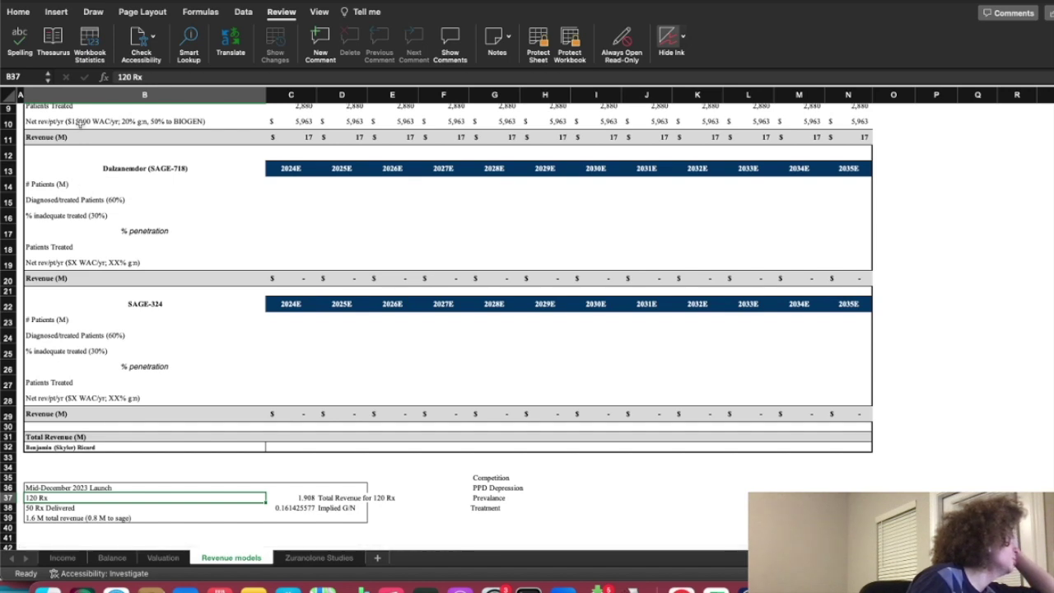
scroll(82, 173, "down", 1)
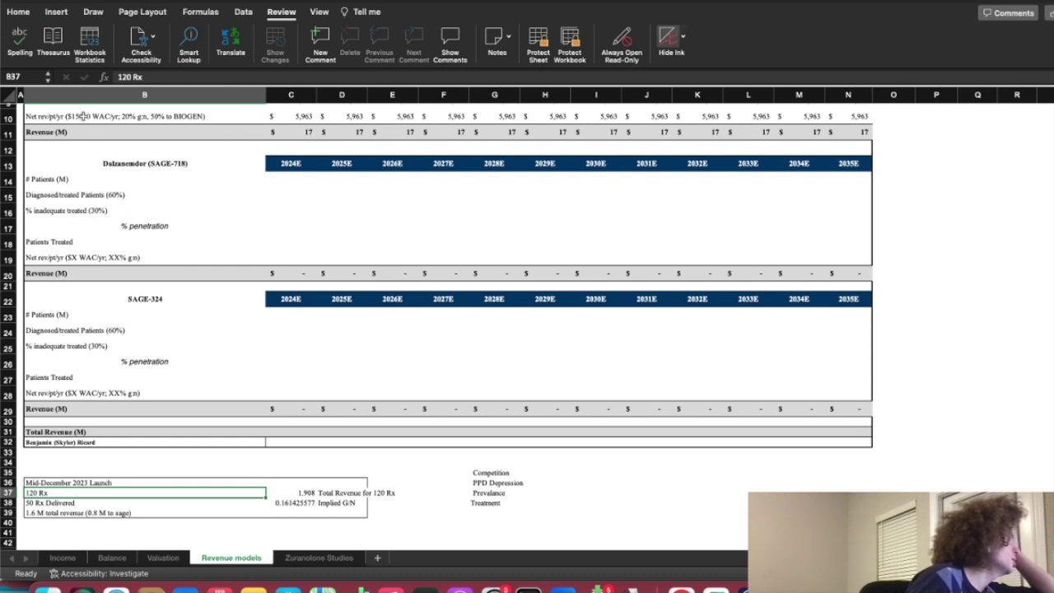
key("Down")
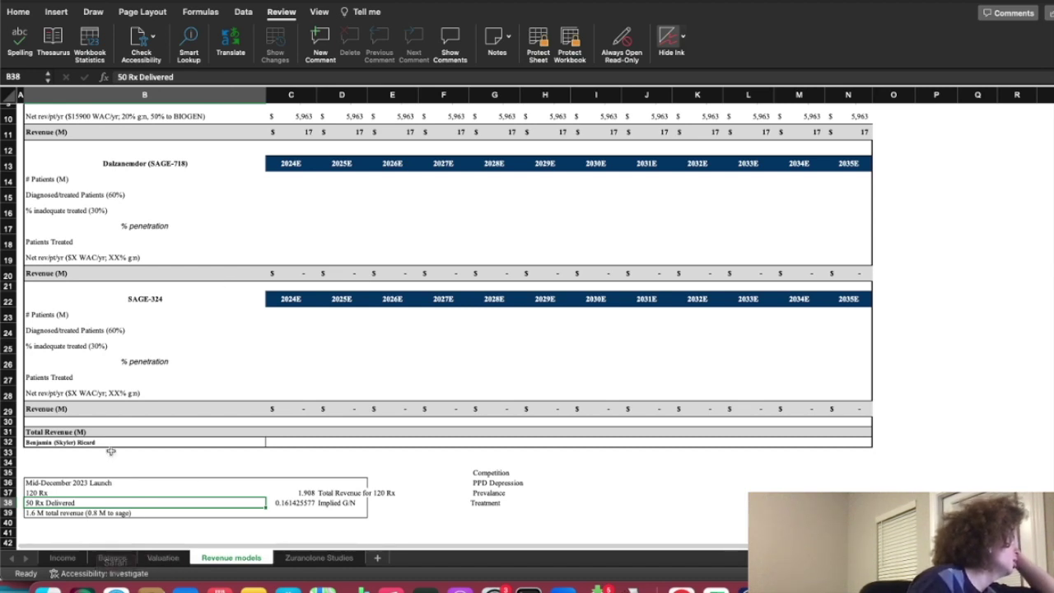
Step: Review the 120 Rx and 50 Rx Delivered notes and the total revenue formula, keeping the existing cell contents in place
left_click_drag(112, 494, 113, 502)
key("Escape")
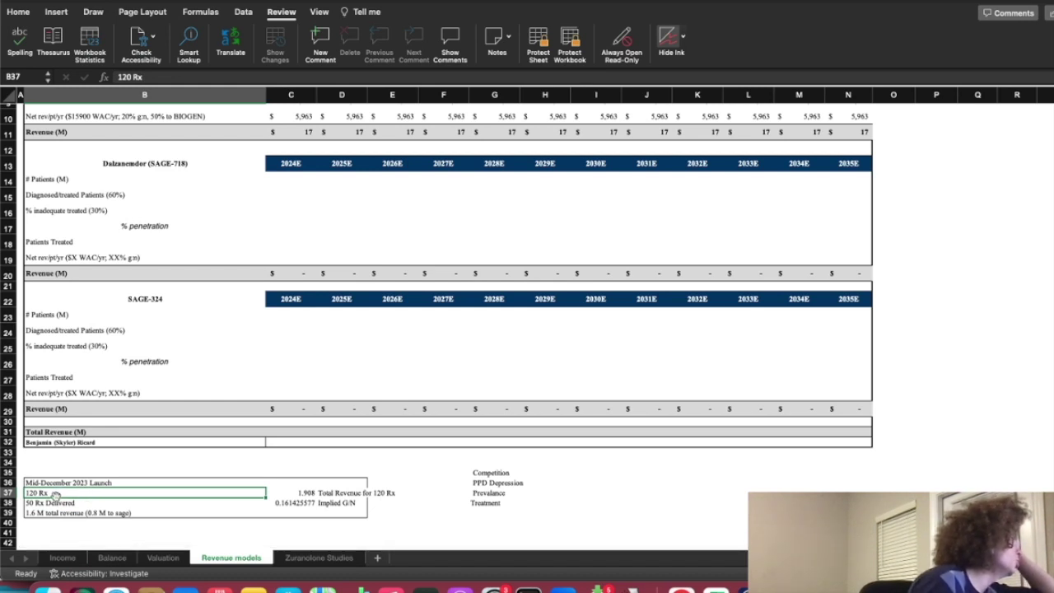
left_click(290, 493)
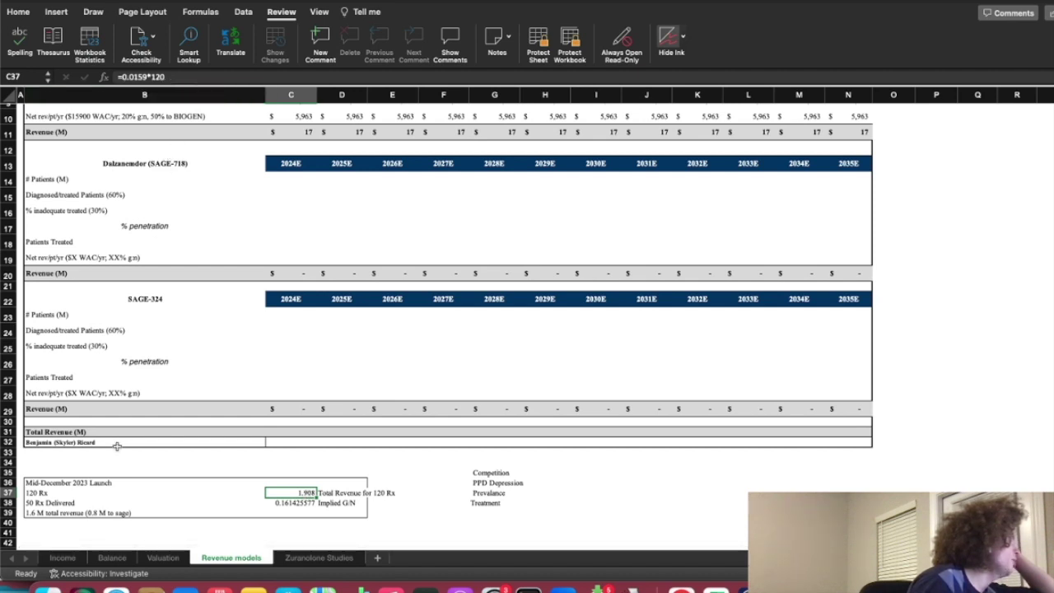
left_click(97, 494)
left_click(97, 504)
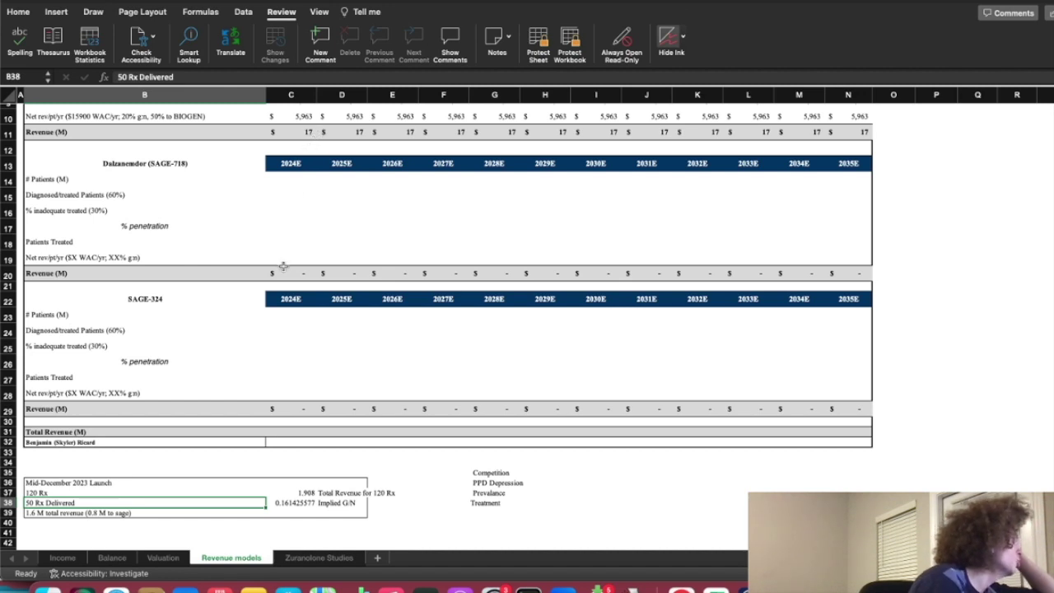
left_click_drag(277, 502, 190, 495)
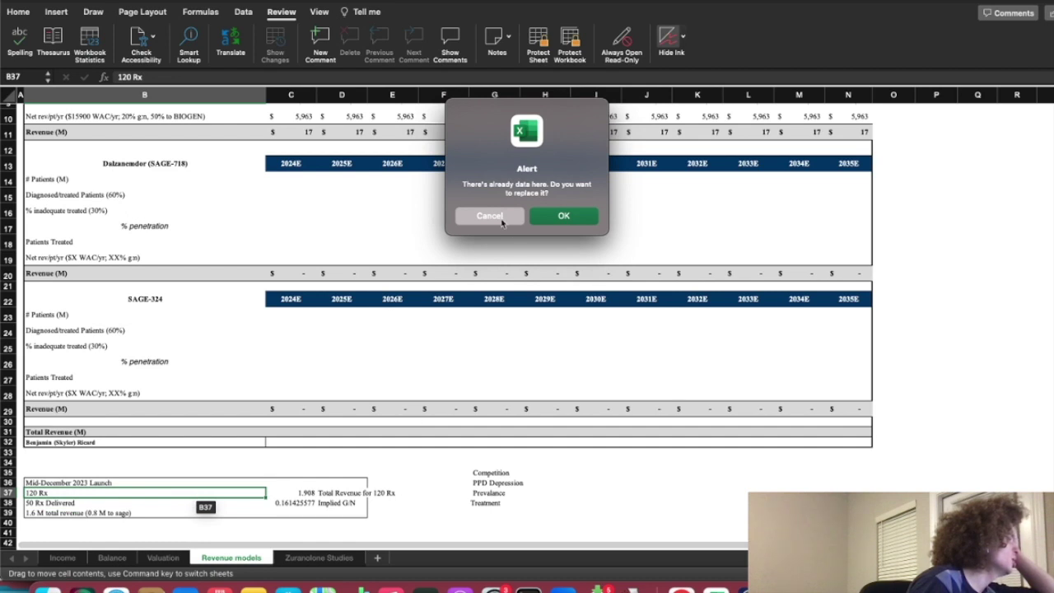
left_click(489, 216)
Step: Compare zuranolone's net revenue per patient assumptions with the total revenue and implied G/N formulas in the launch notes
left_click(135, 116)
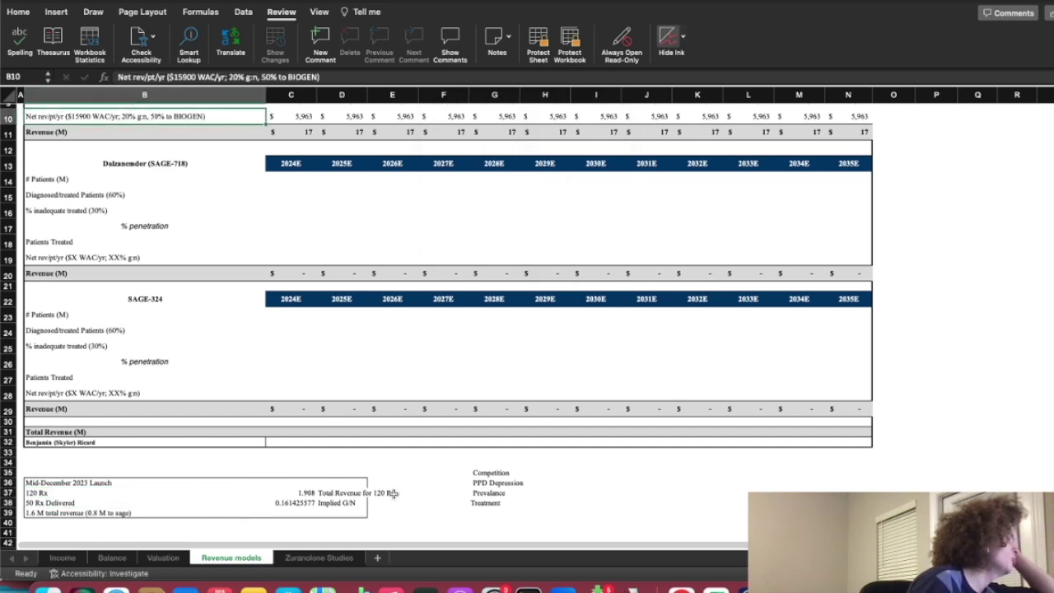
left_click(289, 493)
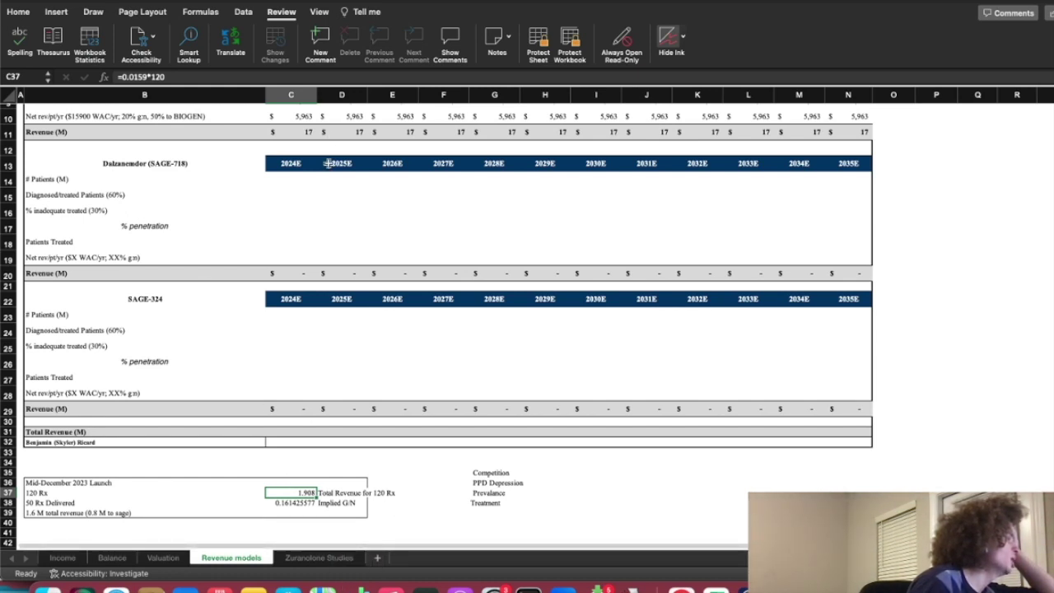
left_click(303, 132)
left_click(306, 502)
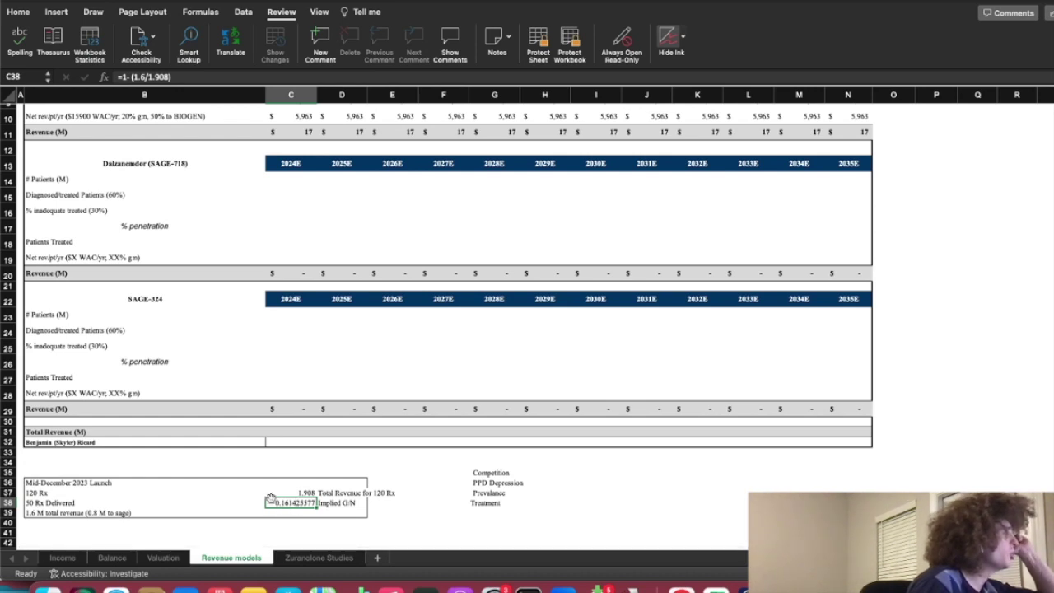
left_click(128, 492)
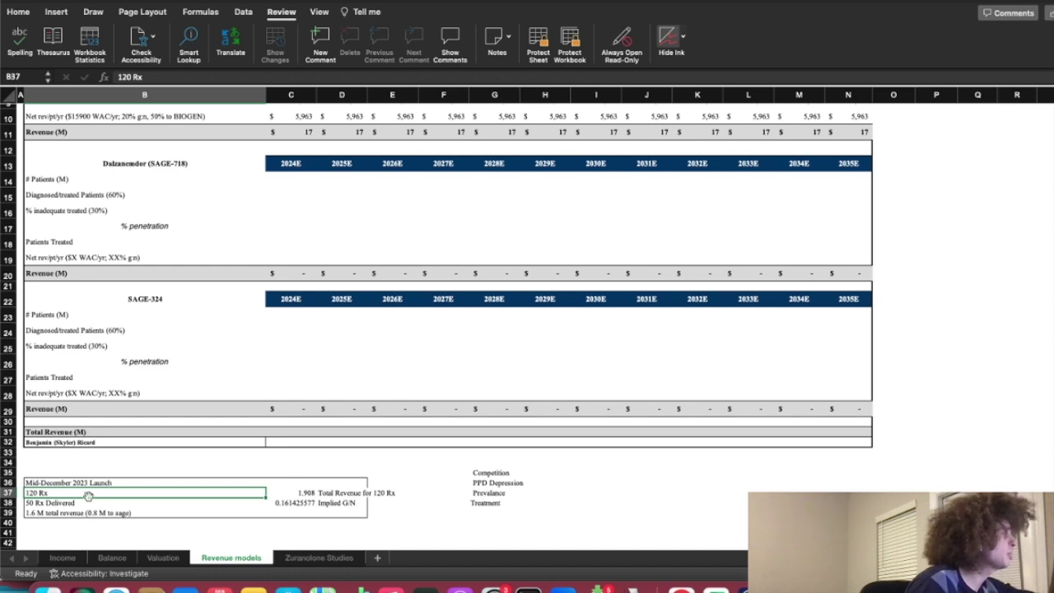
left_click(93, 502)
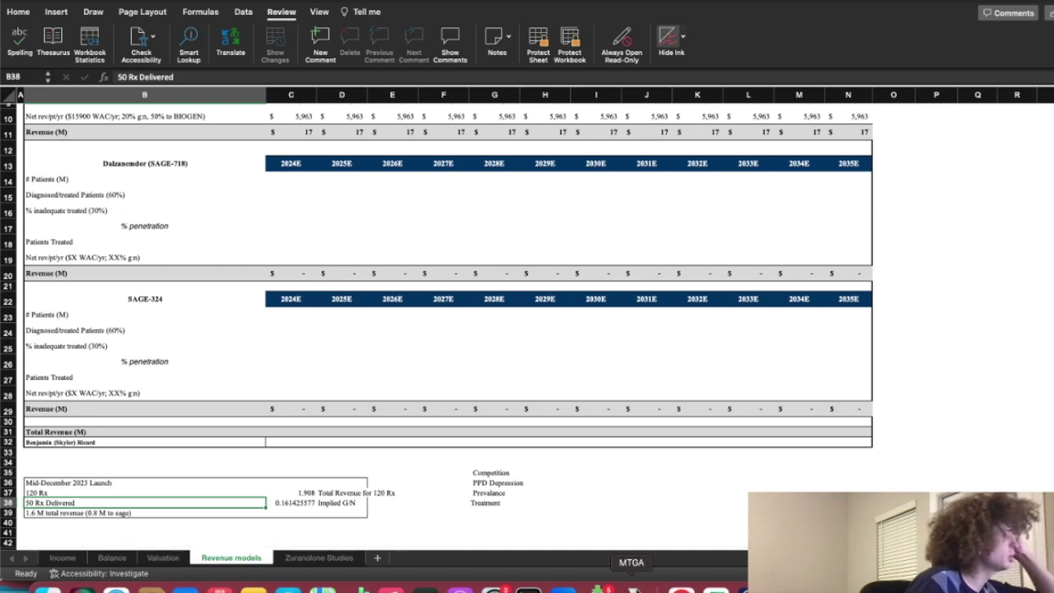
Step: Return to the Sage webcast in the browser and continue listening to the Q&A, pausing at about 46:07
left_click(679, 587)
left_click(111, 558)
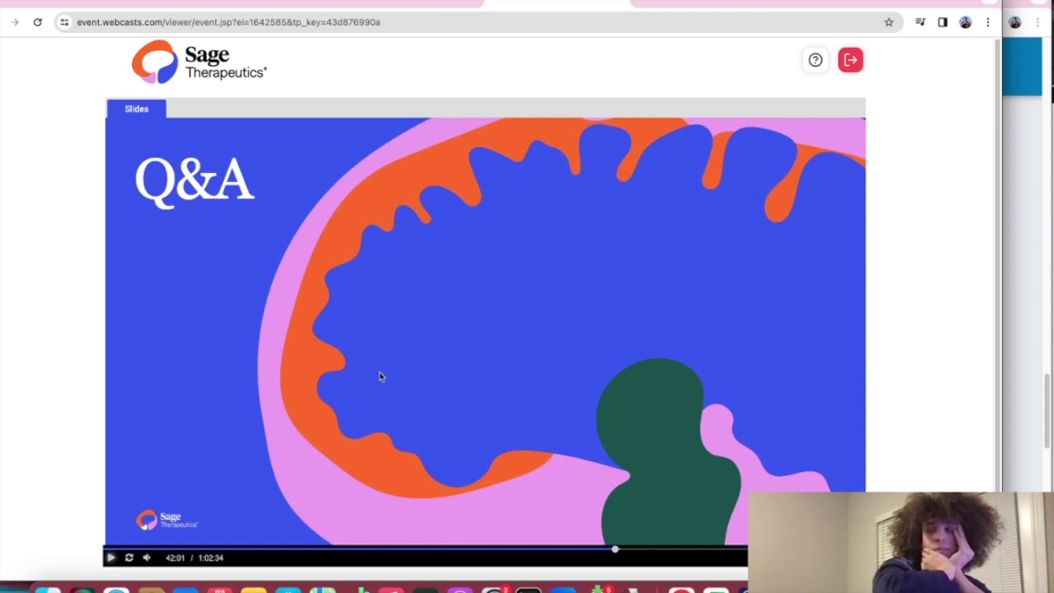
left_click(111, 557)
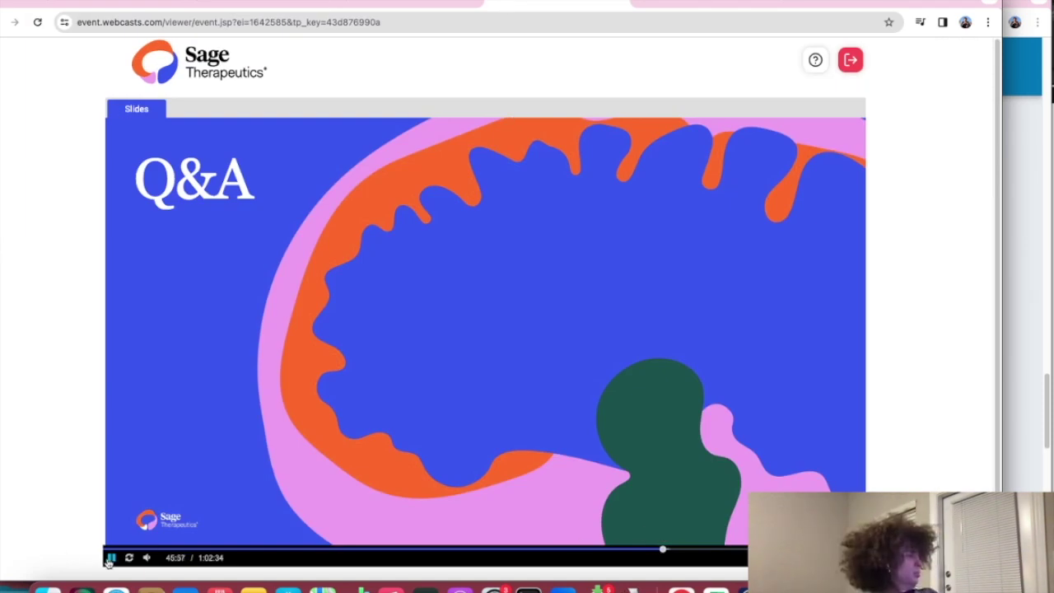
left_click(114, 558)
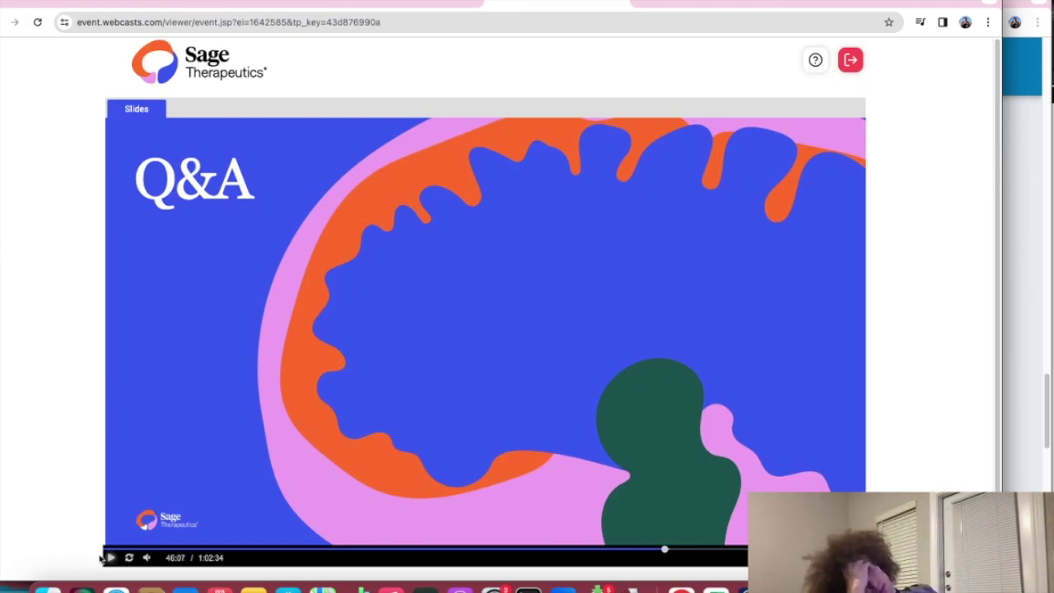
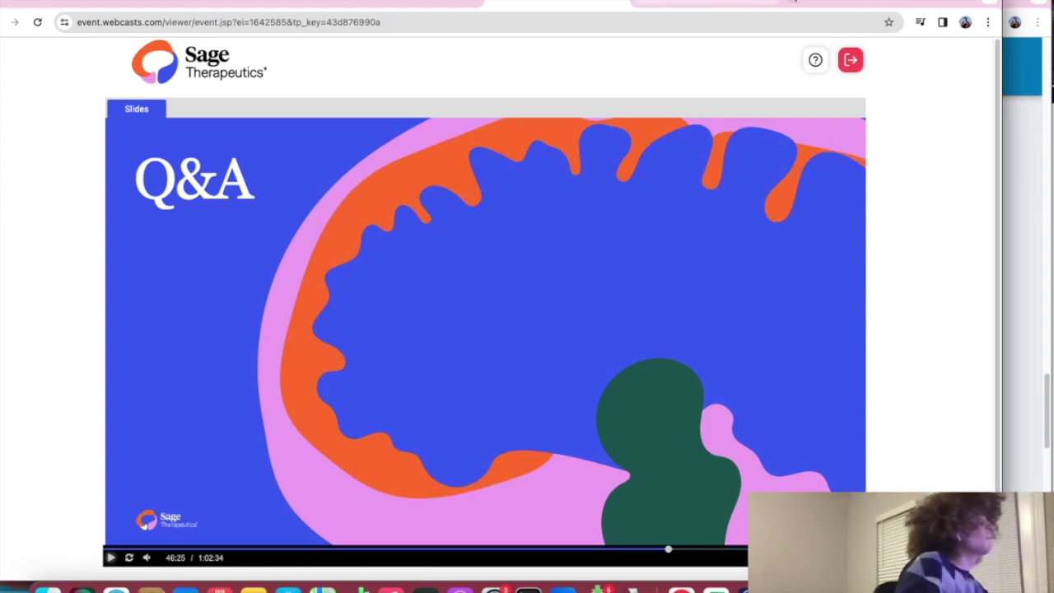
Step: Search Google for zoloft perscriptions a year in a new tab and open the Statista result on U.S. sertraline prescriptions
left_click(790, 3)
type("zoloft pe")
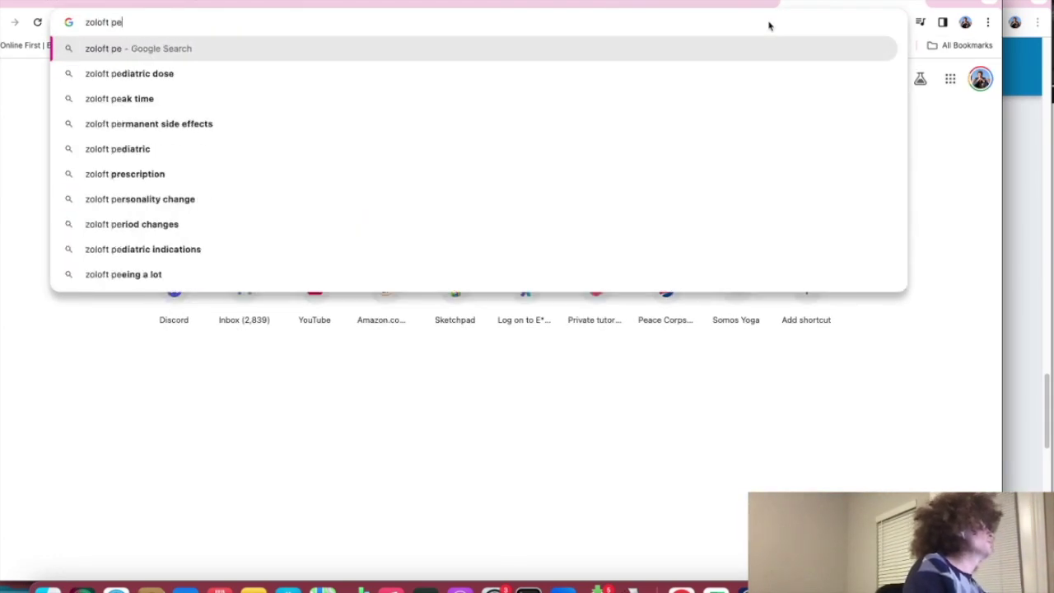
type("rscriptions a year")
key("Return")
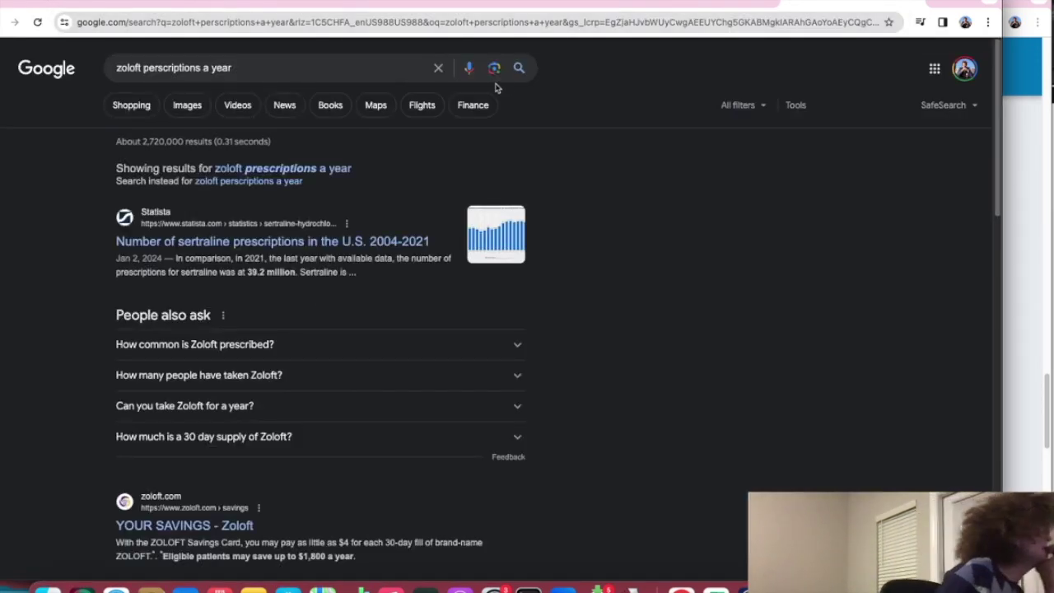
left_click(329, 244)
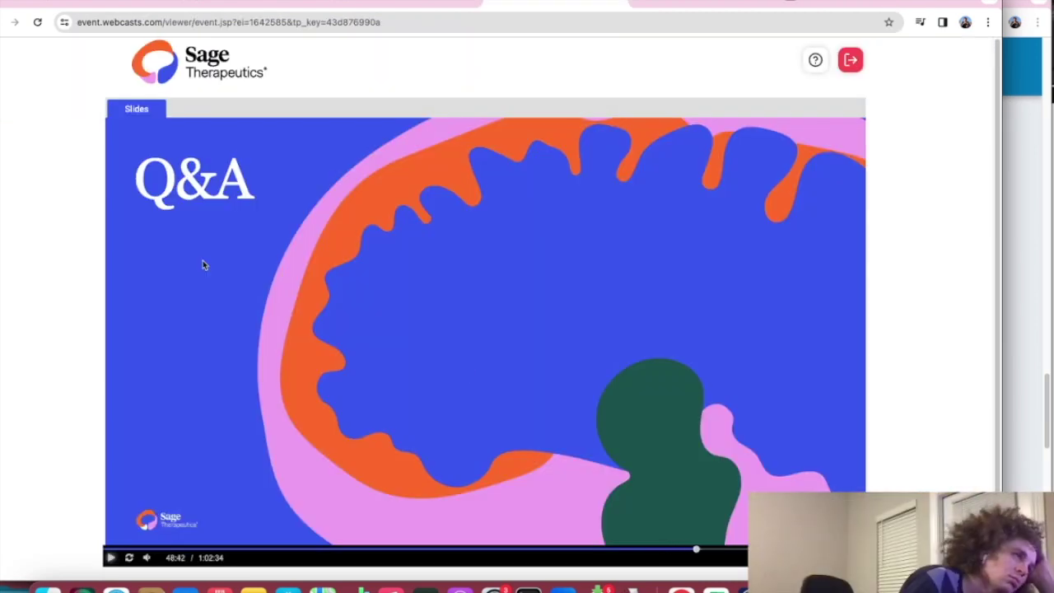
Step: Open the Pipeline page from Sage's website tab and examine dalzanemdor (SAGE-718), its target indications and their development phases
left_click(233, 3)
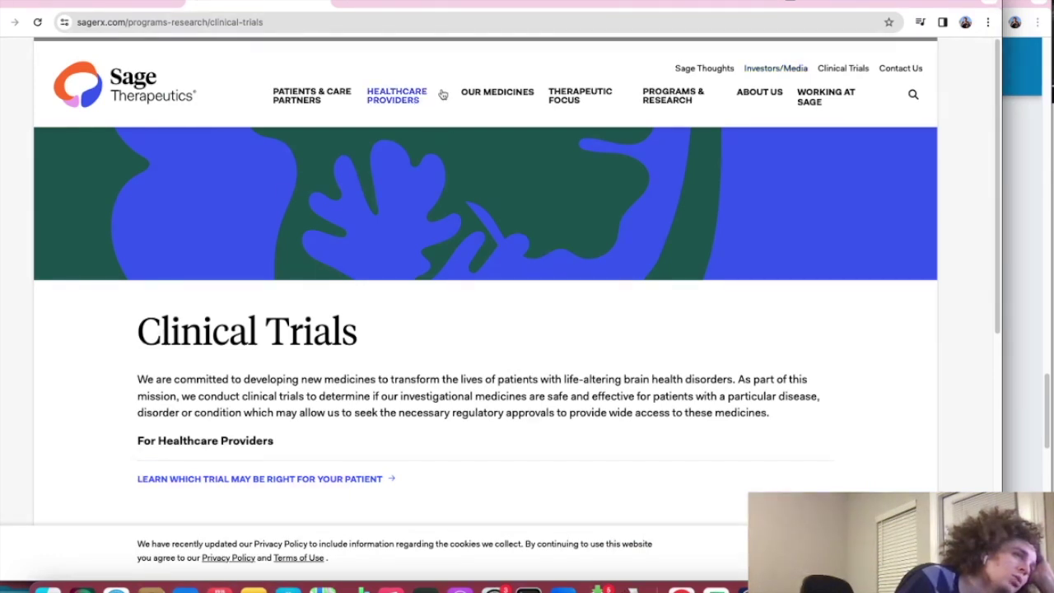
left_click(519, 95)
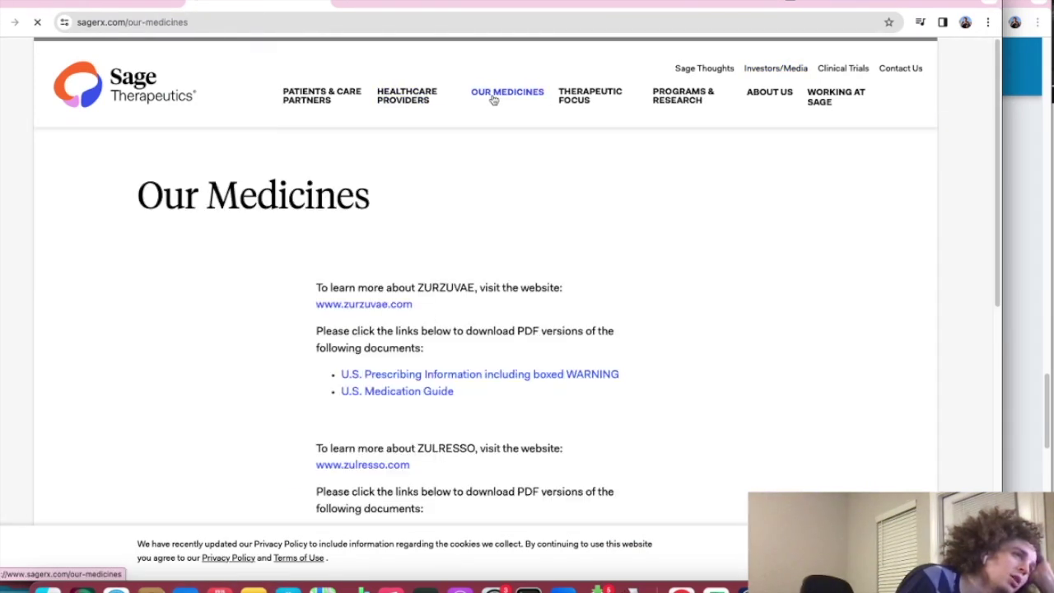
mouse_move(695, 99)
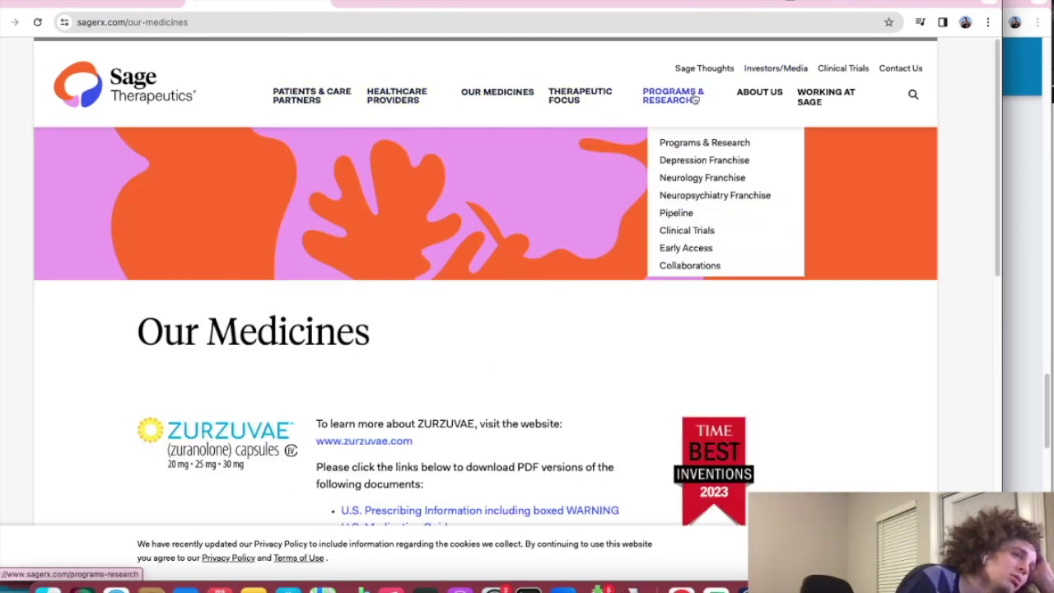
left_click(692, 214)
scroll(502, 264, "down", 3)
scroll(502, 263, "down", 1)
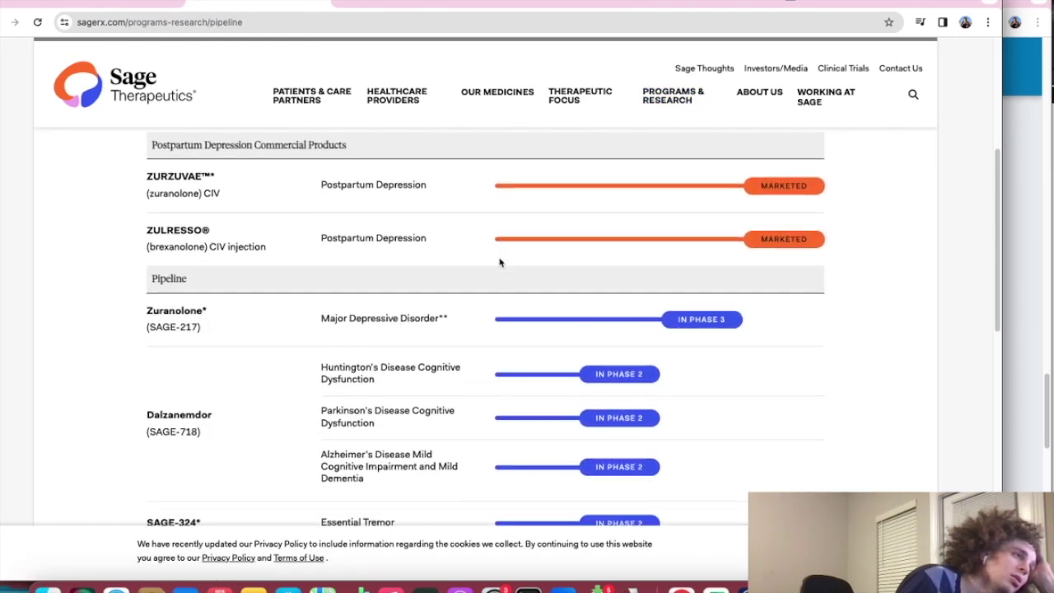
scroll(498, 261, "down", 1)
left_click_drag(150, 381, 289, 403)
left_click_drag(385, 359, 417, 337)
left_click_drag(409, 381, 420, 403)
left_click(420, 402)
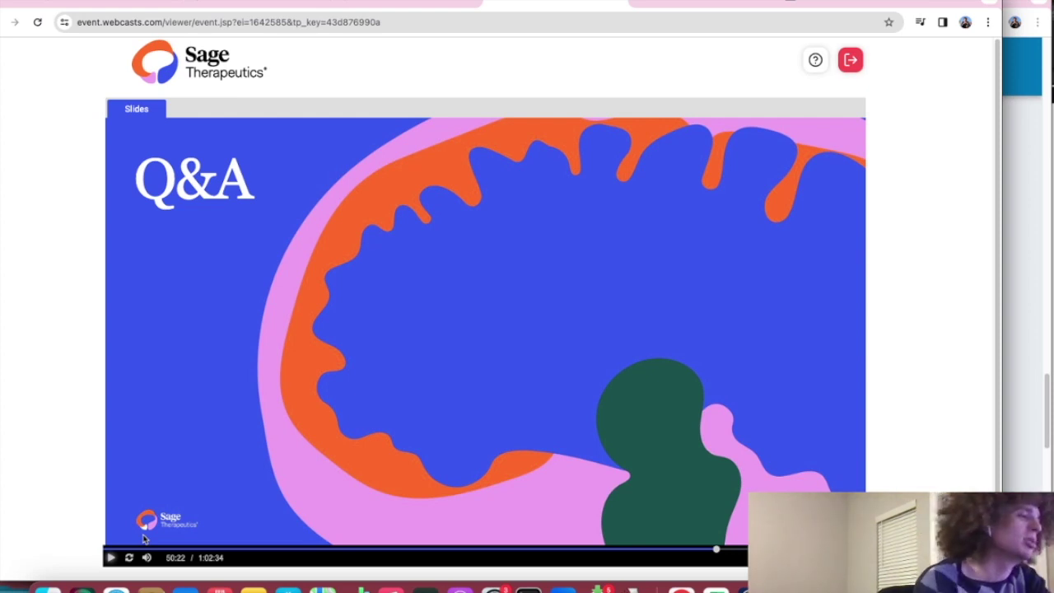
Step: Play the Q&A portion of the Sage Therapeutics webcast, and switch to the company's pipeline page
left_click(110, 558)
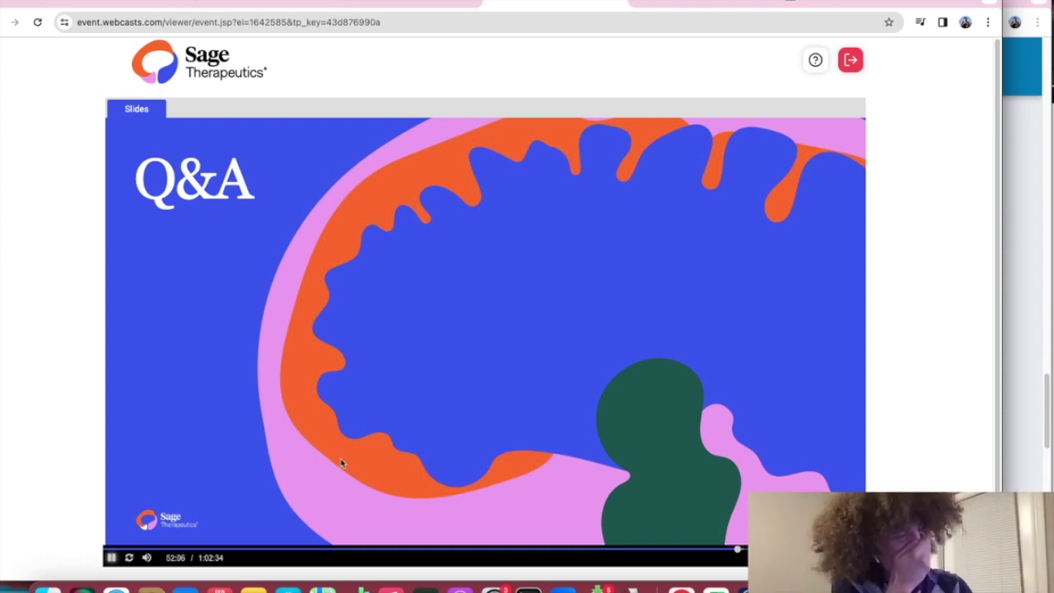
left_click(288, 3)
left_click(288, 21)
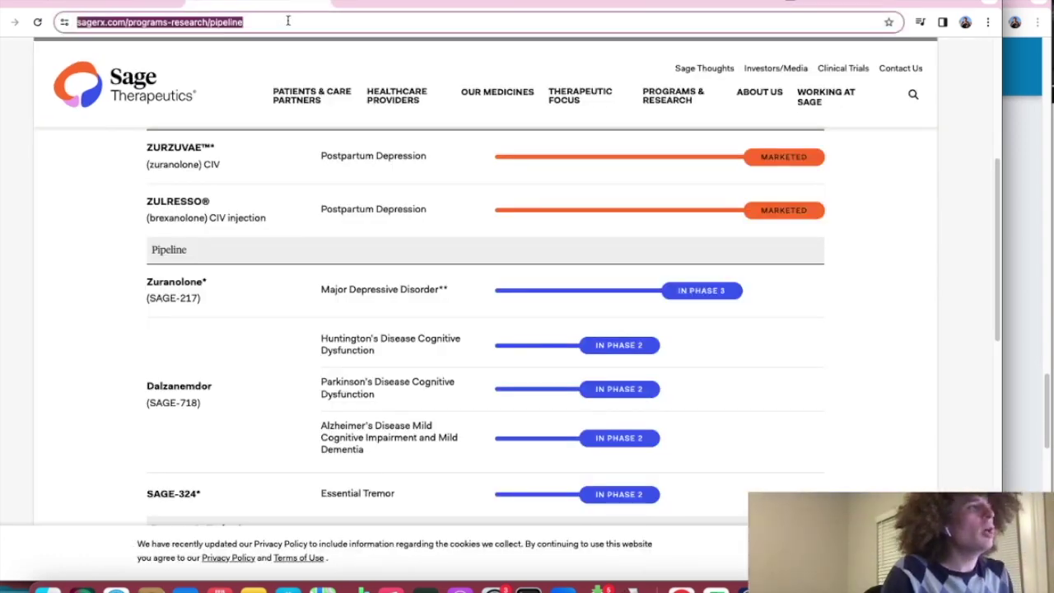
type("zul")
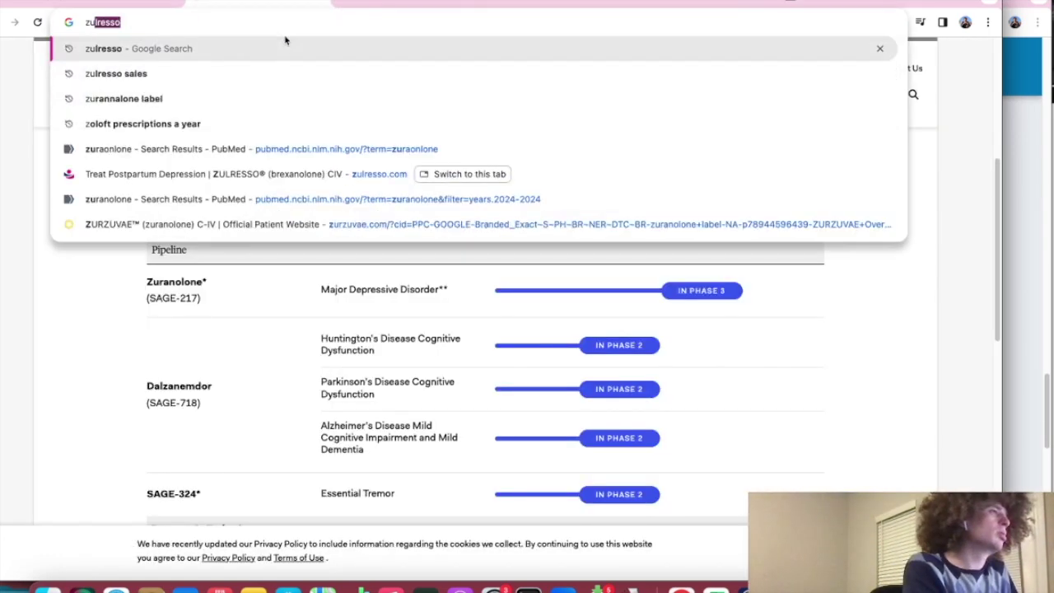
key("BackSpace")
key("BackSpace")
type("k")
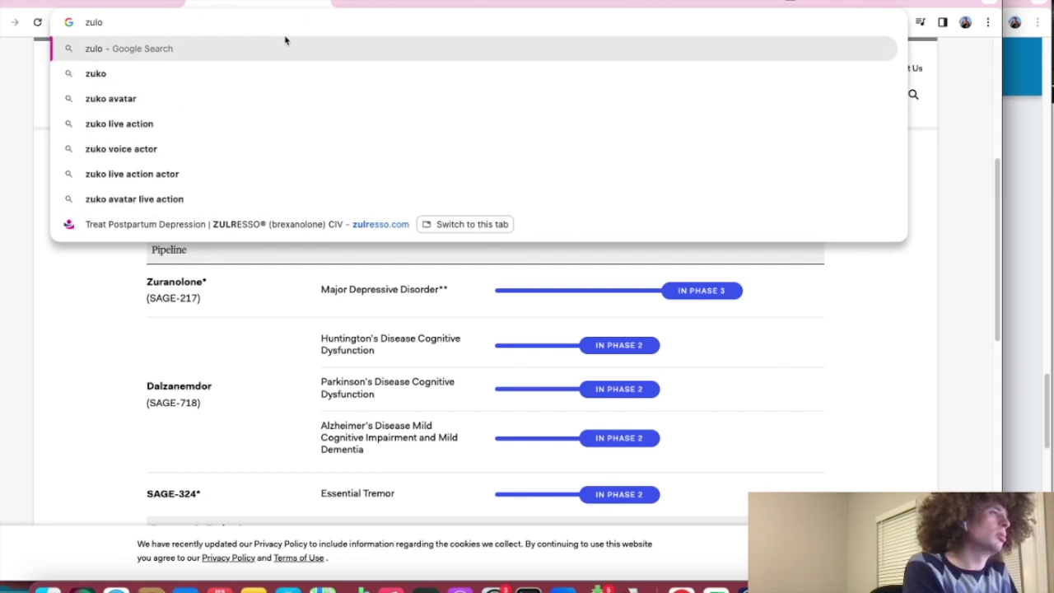
key("BackSpace")
type("ler")
key("BackSpace")
key("BackSpace")
key("BackSpace")
key("BackSpace")
key("BackSpace")
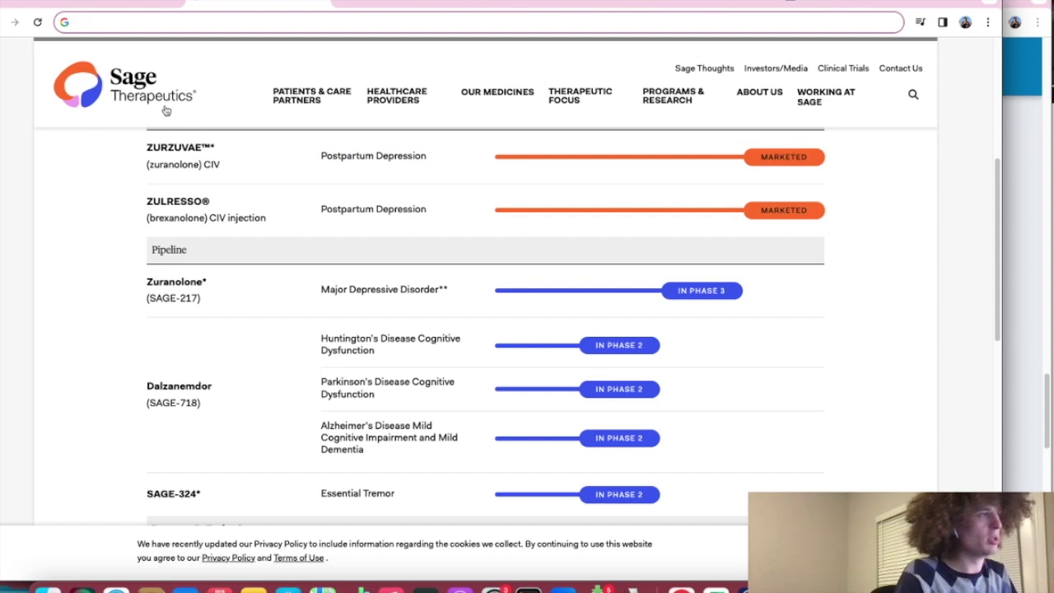
Step: Search the web for zuranolone and open the drug's Wikipedia article
type("zuranlone")
key("Return")
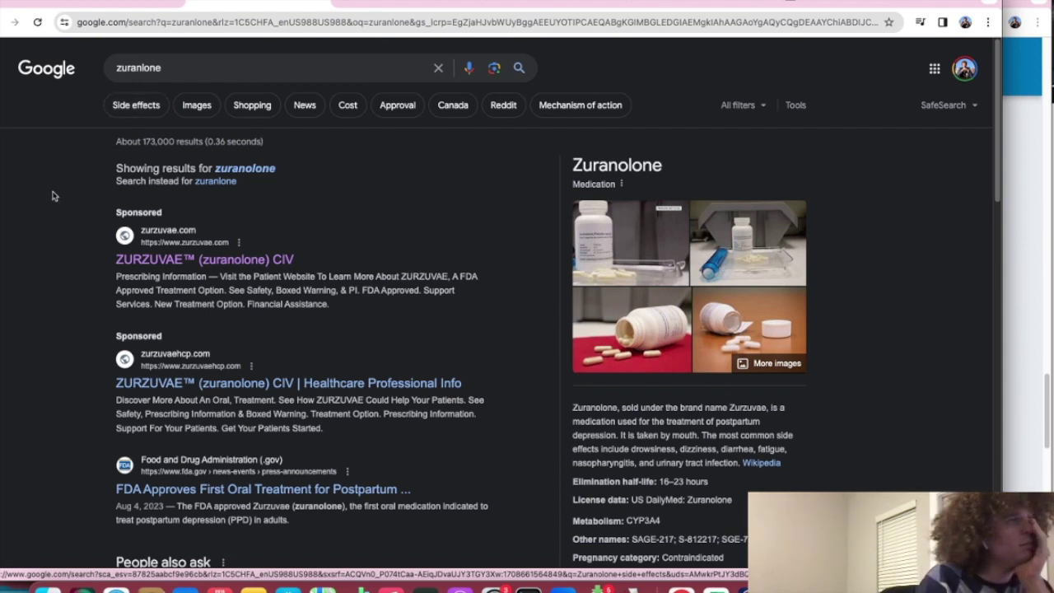
left_click(269, 168)
scroll(675, 523, "down", 3)
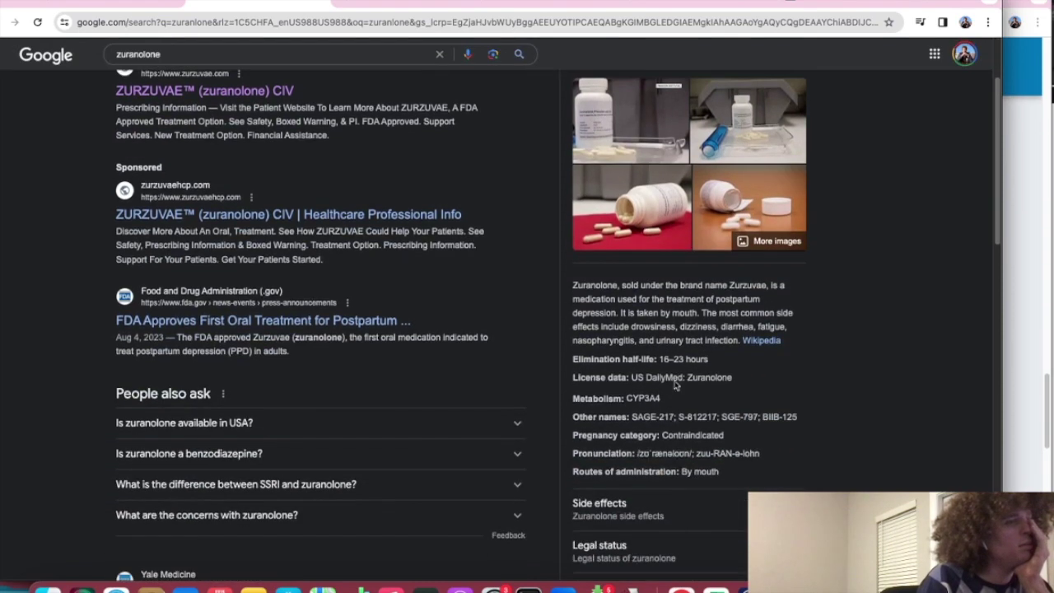
left_click(758, 339)
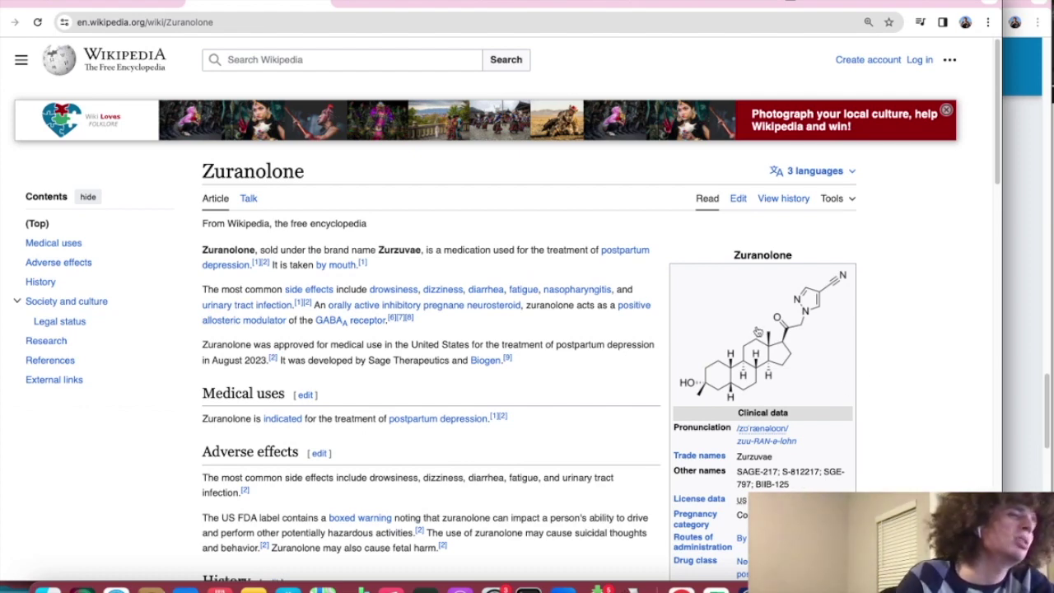
Step: Skim the Zuranolone article's overview and look up the Sertraline article on Wikipedia
scroll(753, 329, "down", 2)
scroll(744, 290, "down", 3)
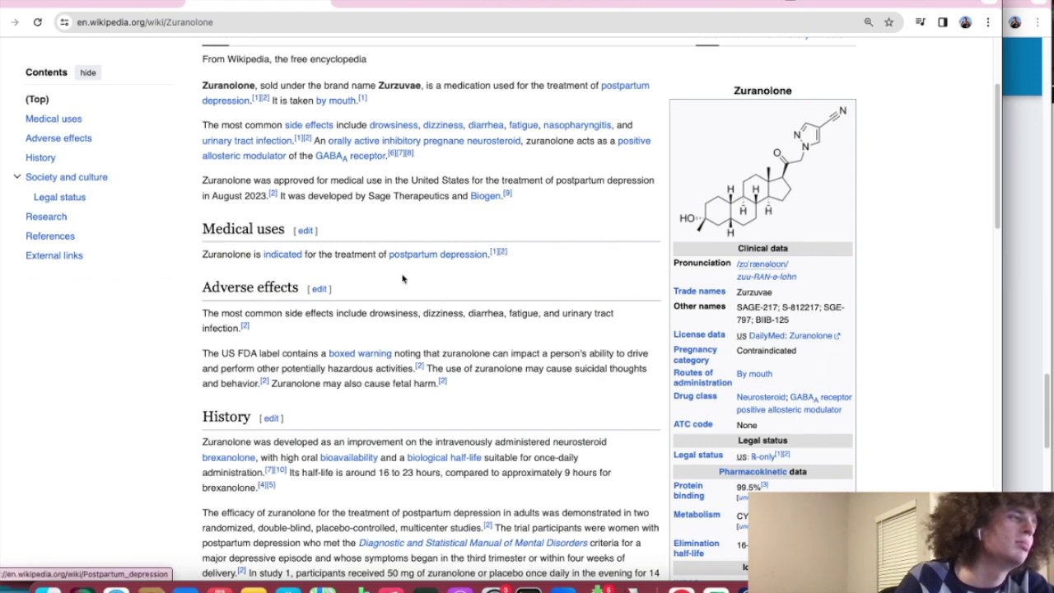
scroll(787, 181, "up", 3)
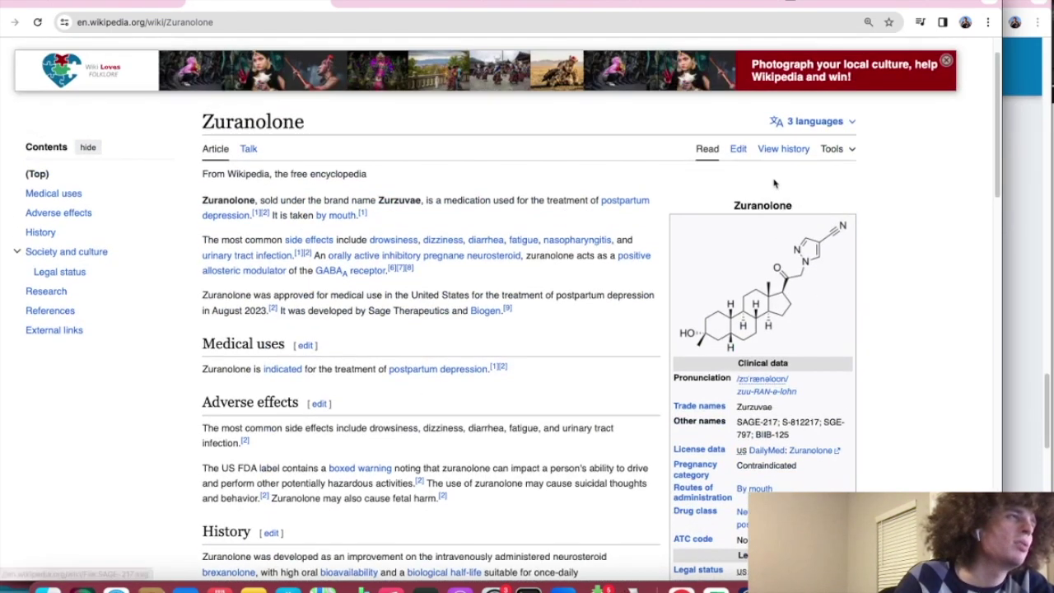
scroll(798, 58, "up", 2)
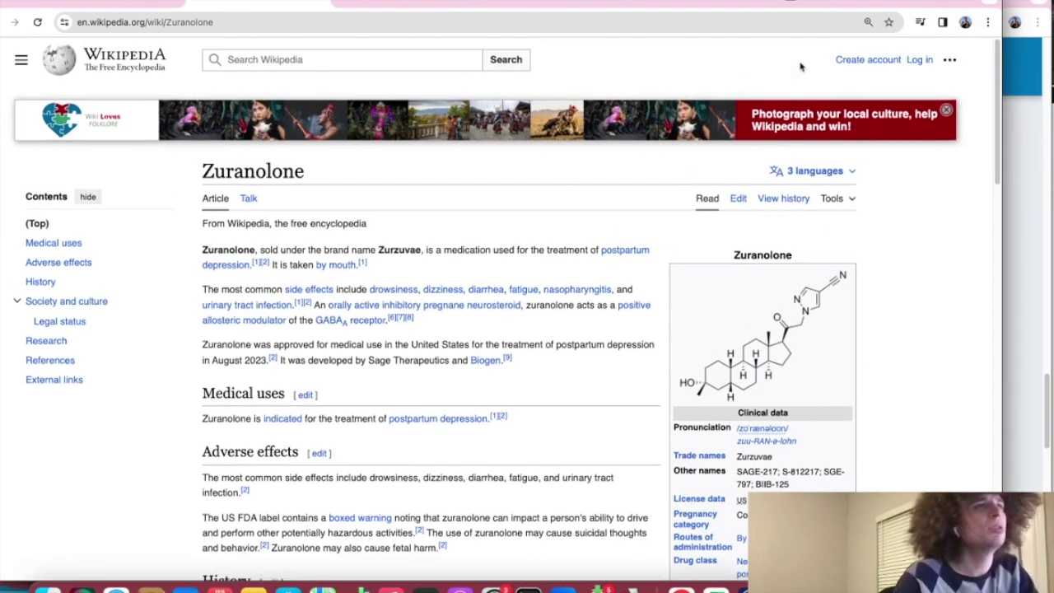
left_click(343, 70)
type("sert")
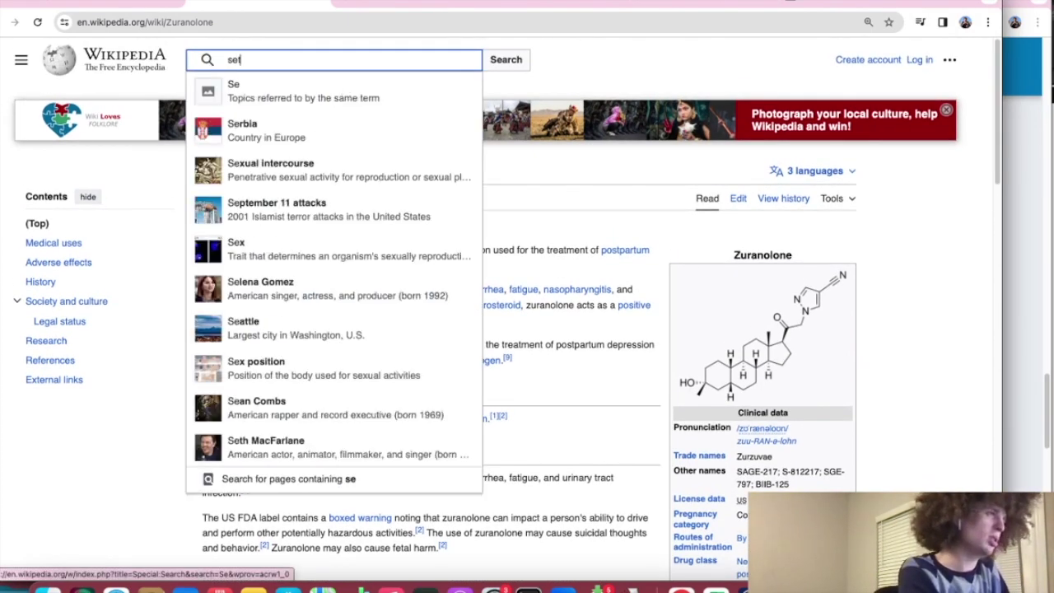
type("raline")
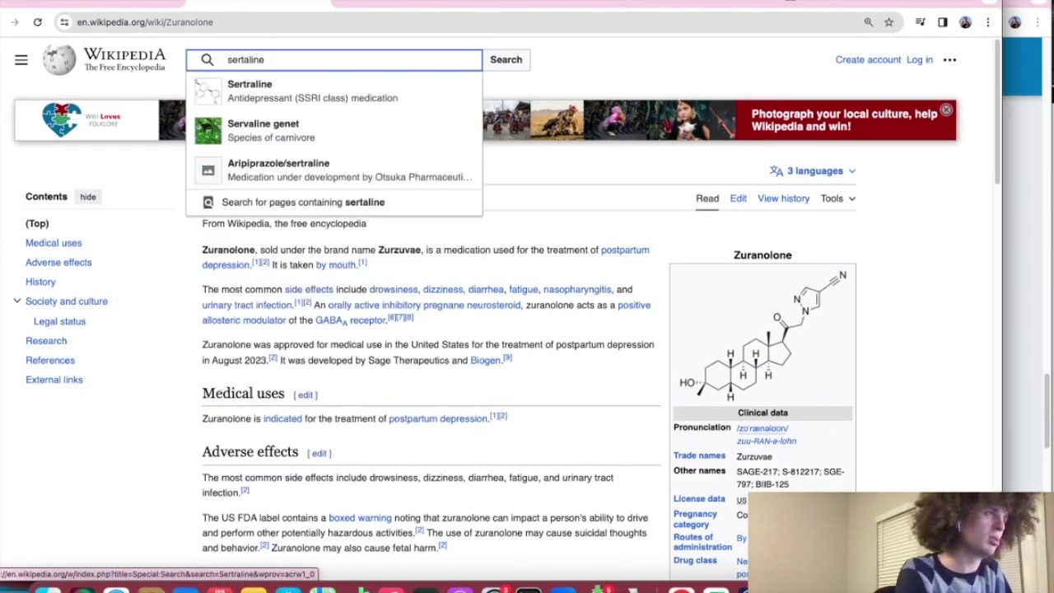
key("Return")
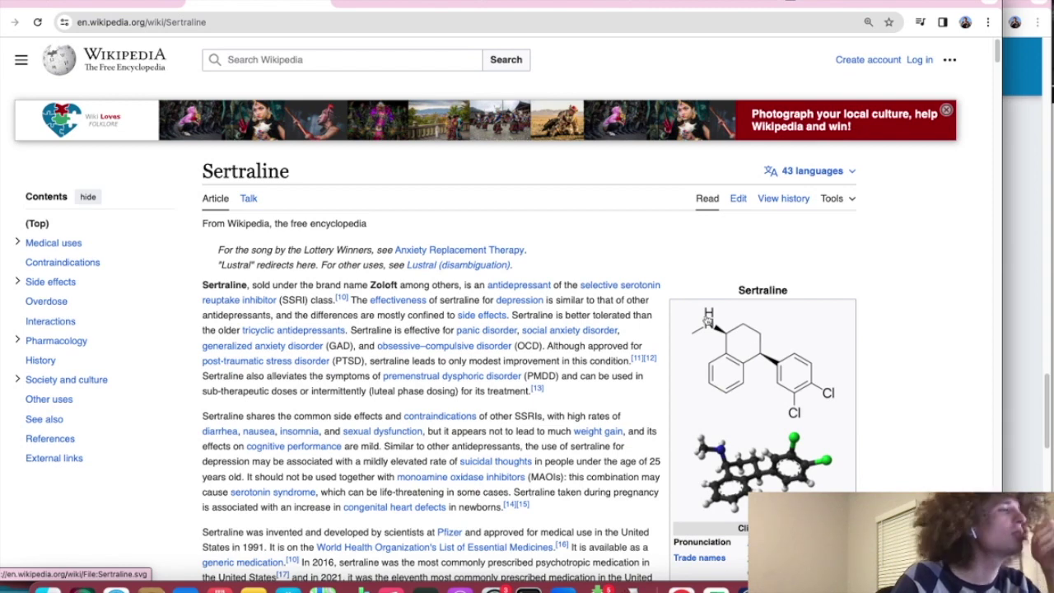
Step: Return to the Zuranolone article and look over its adverse effects and history sections
left_click_drag(25, 6, 46, 6)
left_click(13, 22)
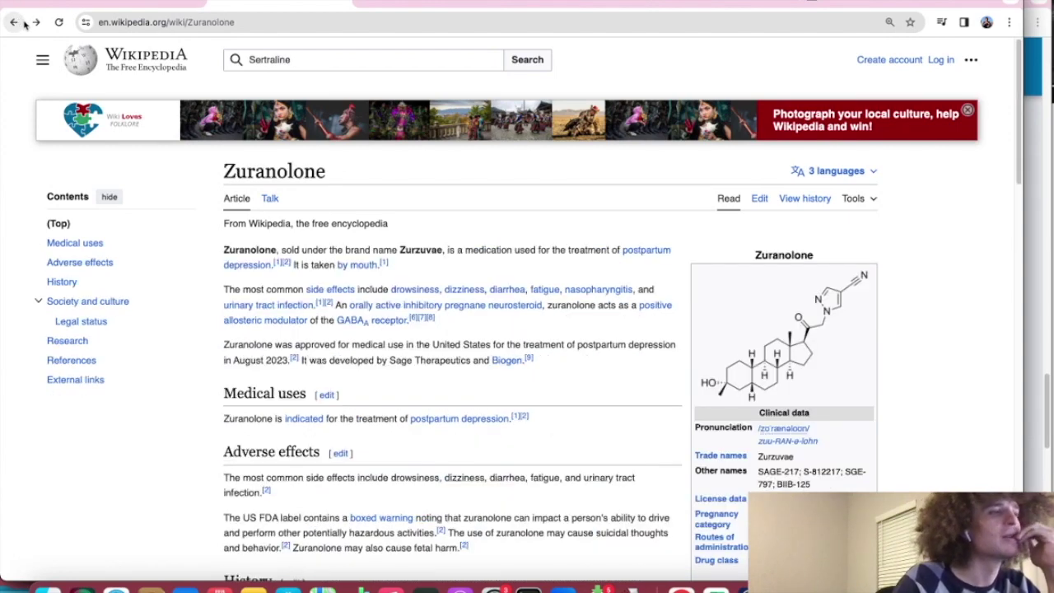
scroll(262, 247, "down", 5)
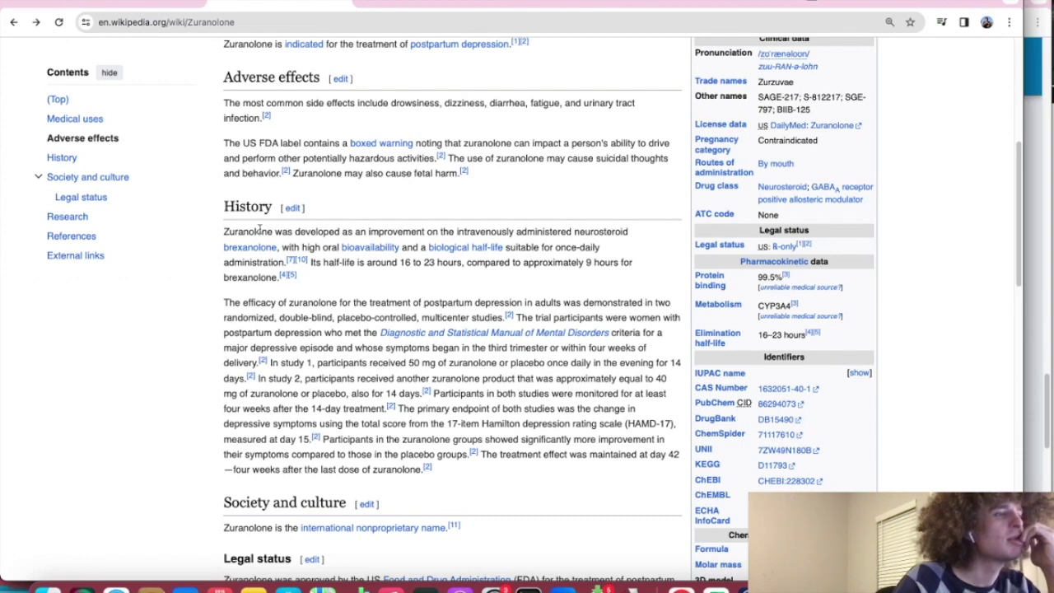
scroll(260, 231, "up", 5)
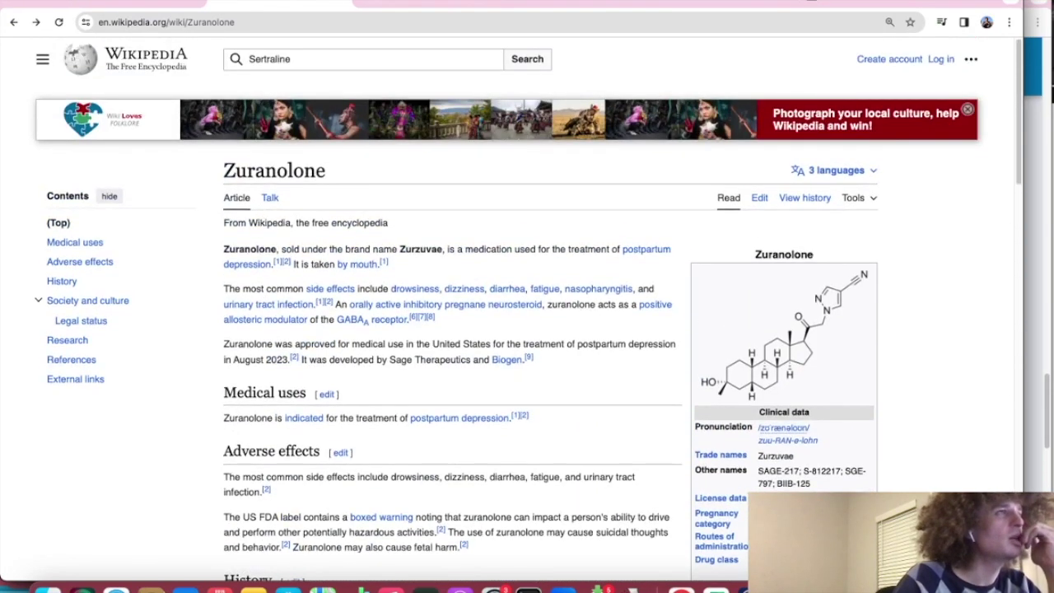
Step: Reopen the Sertraline article and follow its link to the selective serotonin reuptake inhibitor article
left_click(348, 59)
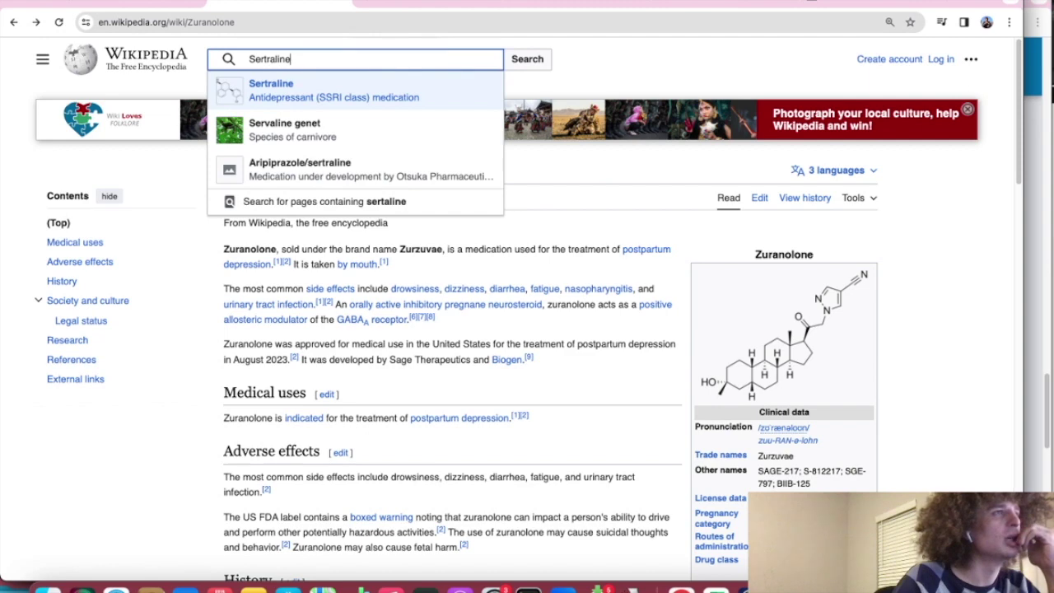
left_click(300, 92)
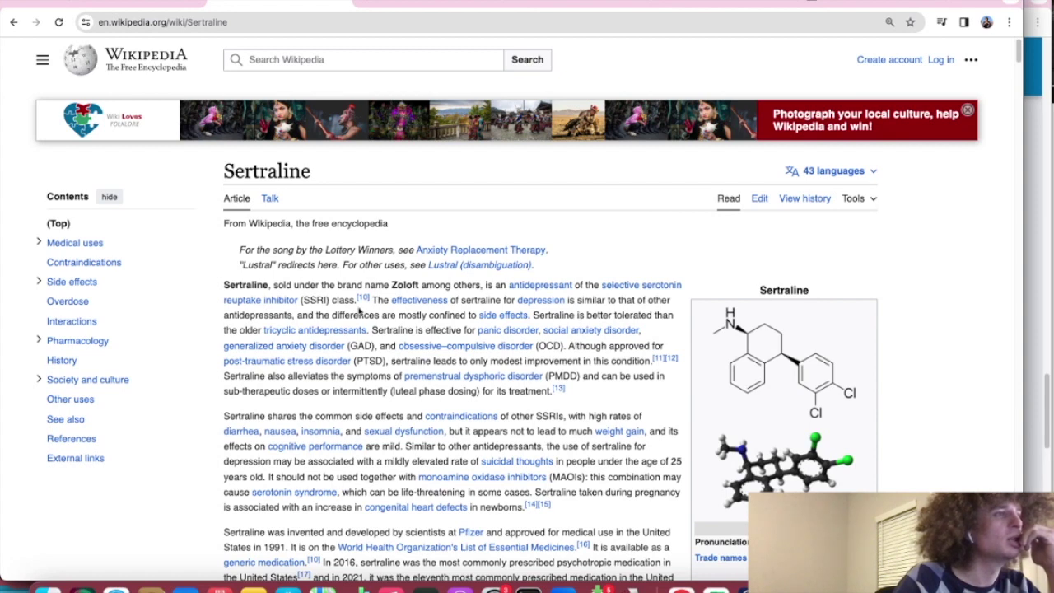
left_click(642, 285)
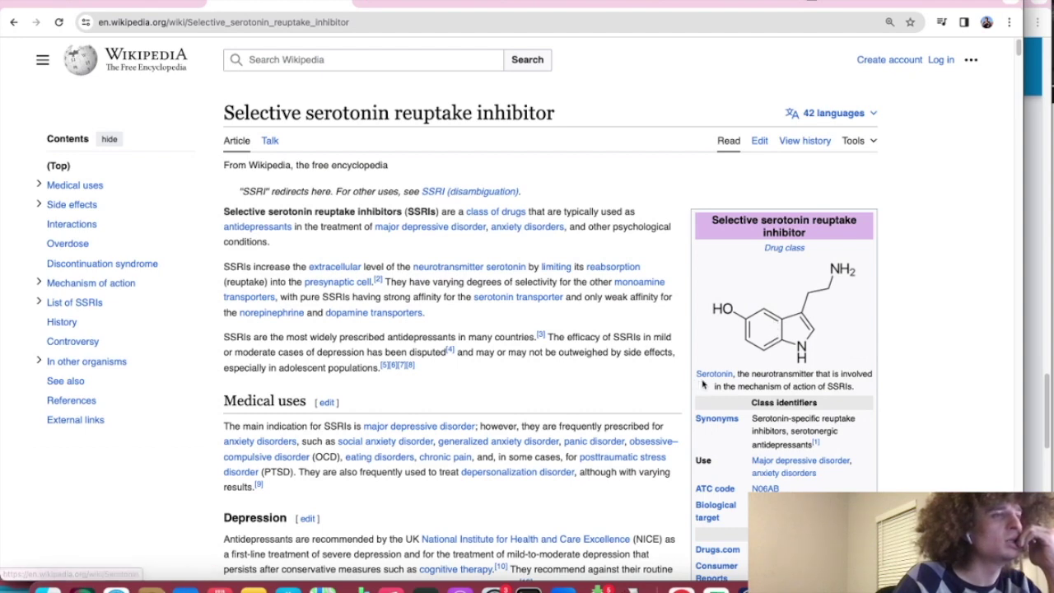
Step: Compare the chemical structures in the Sertraline and SSRI articles, and skim the SSRI article's medical uses
left_click(14, 23)
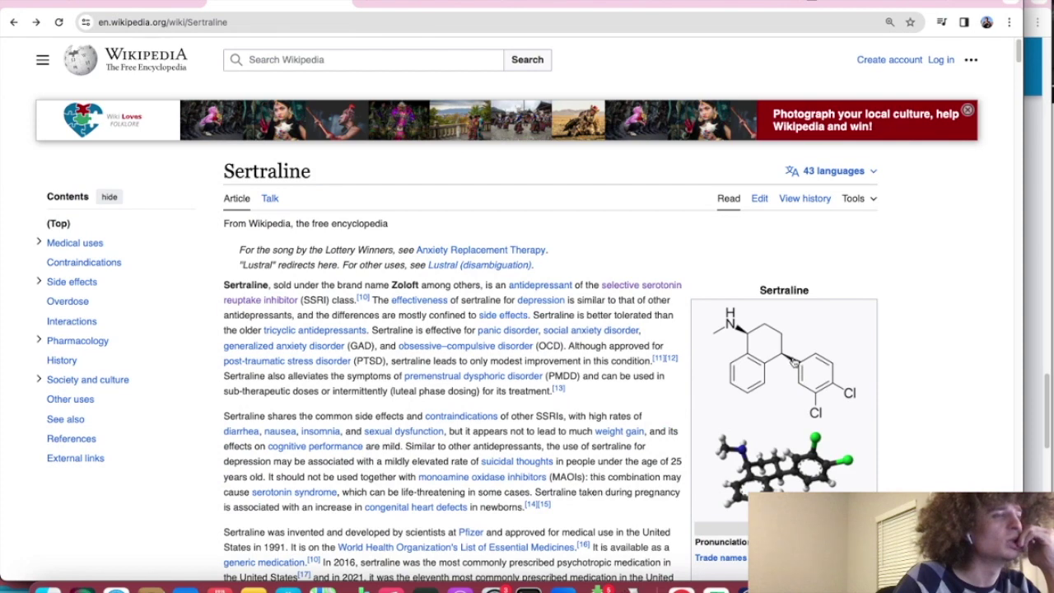
left_click(37, 25)
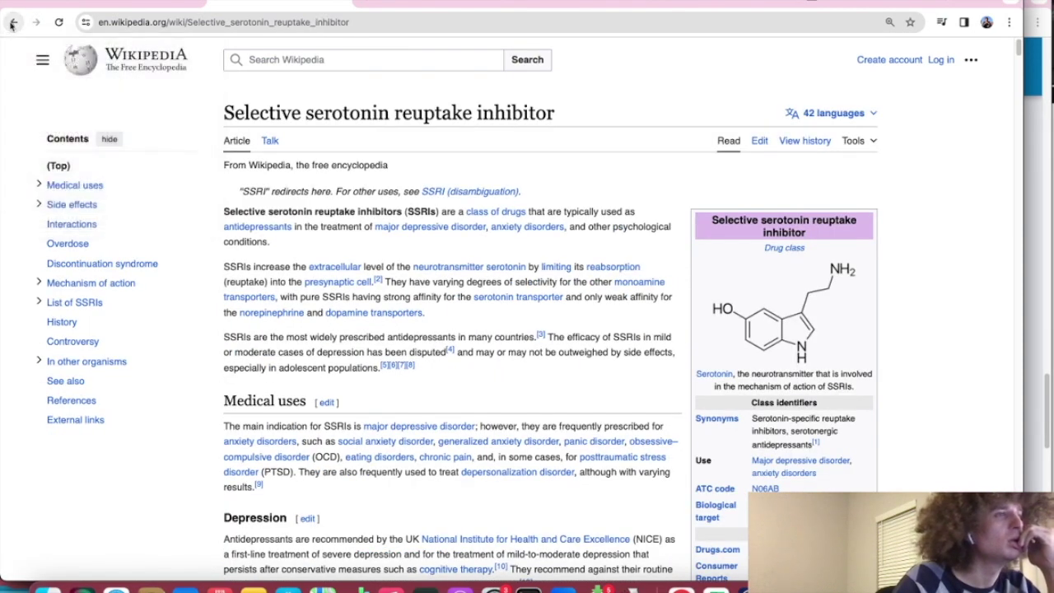
left_click(12, 24)
left_click(35, 23)
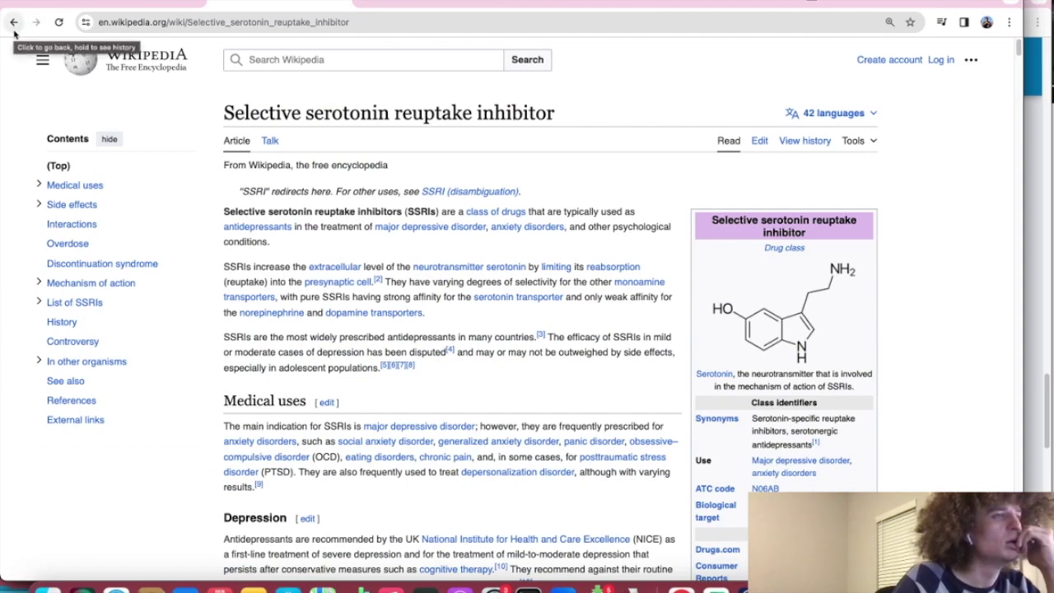
scroll(238, 239, "down", 10)
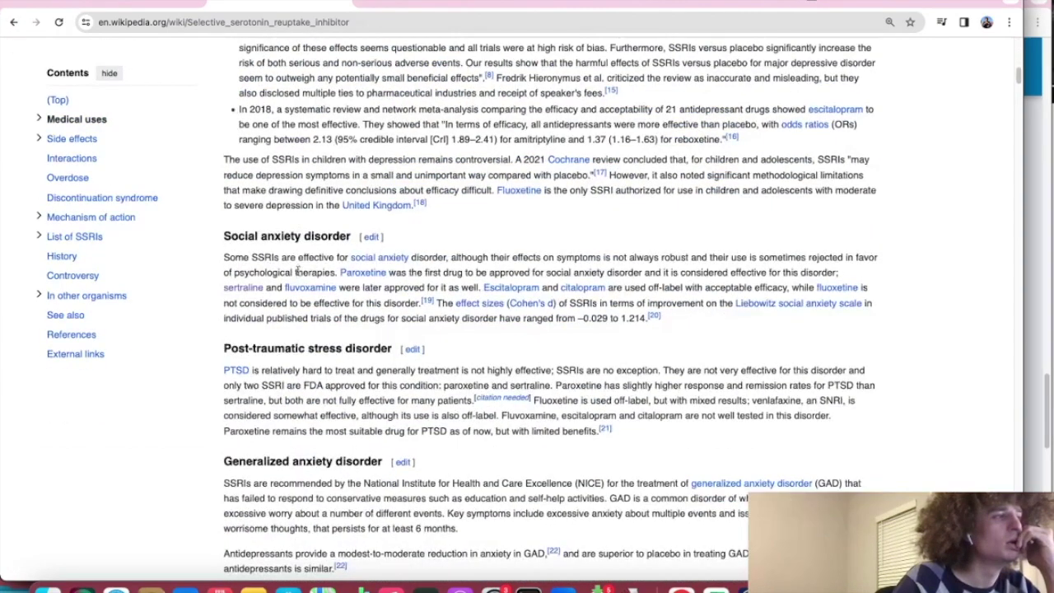
Step: Go back to the Zuranolone article and skim the linked Neurosteroid article's therapeutic applications and role in antidepressant action
left_click(14, 24)
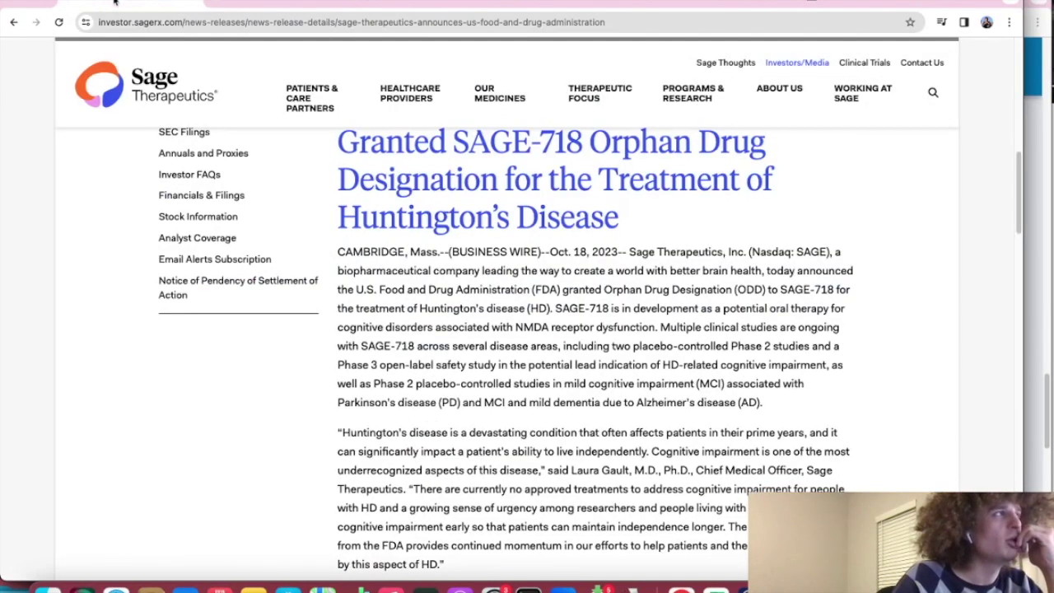
left_click(14, 24)
left_click(11, 25)
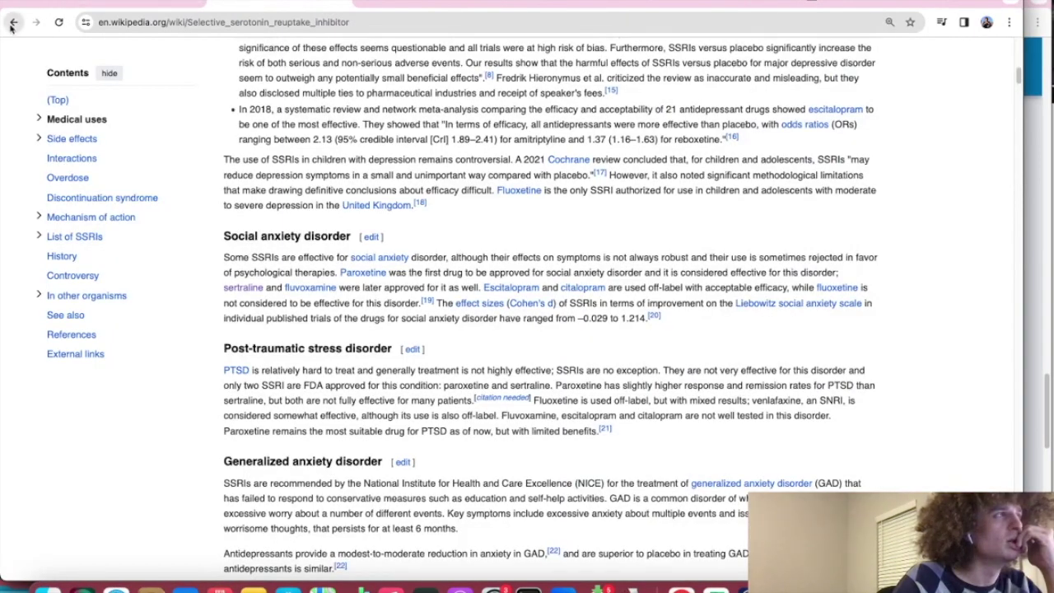
left_click(12, 26)
left_click(12, 26)
left_click(12, 26)
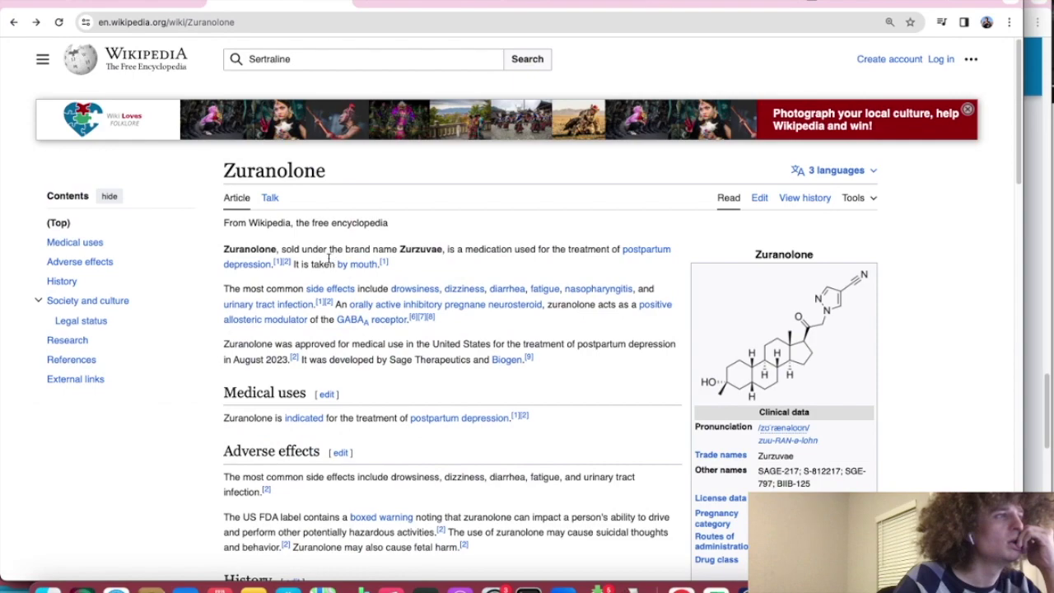
scroll(474, 383, "down", 15)
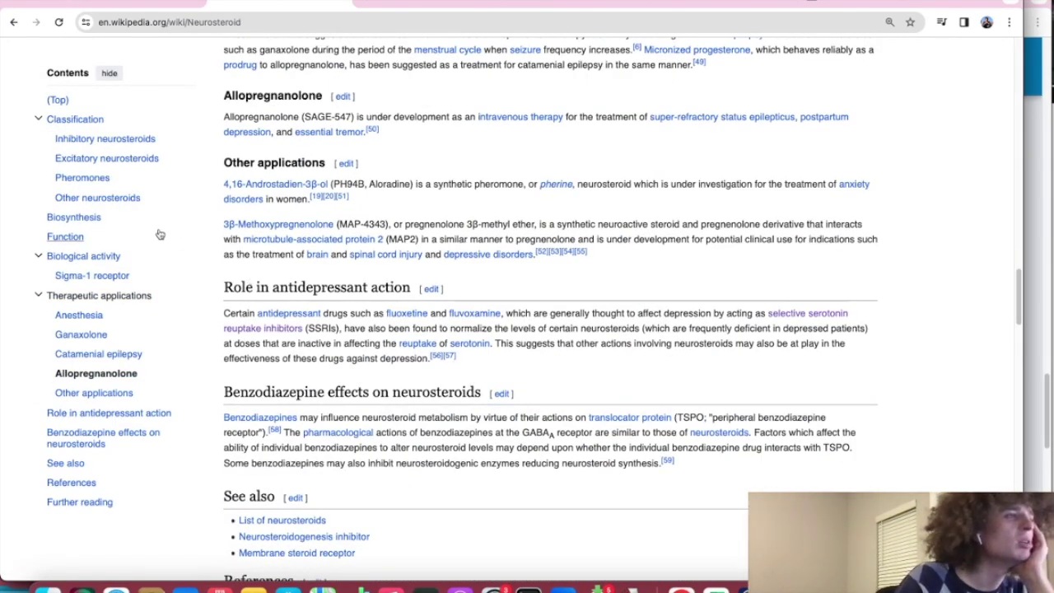
Step: Return to the Sage Therapeutics webcast, resume the Q&A and pause it near the end
left_click(135, 4)
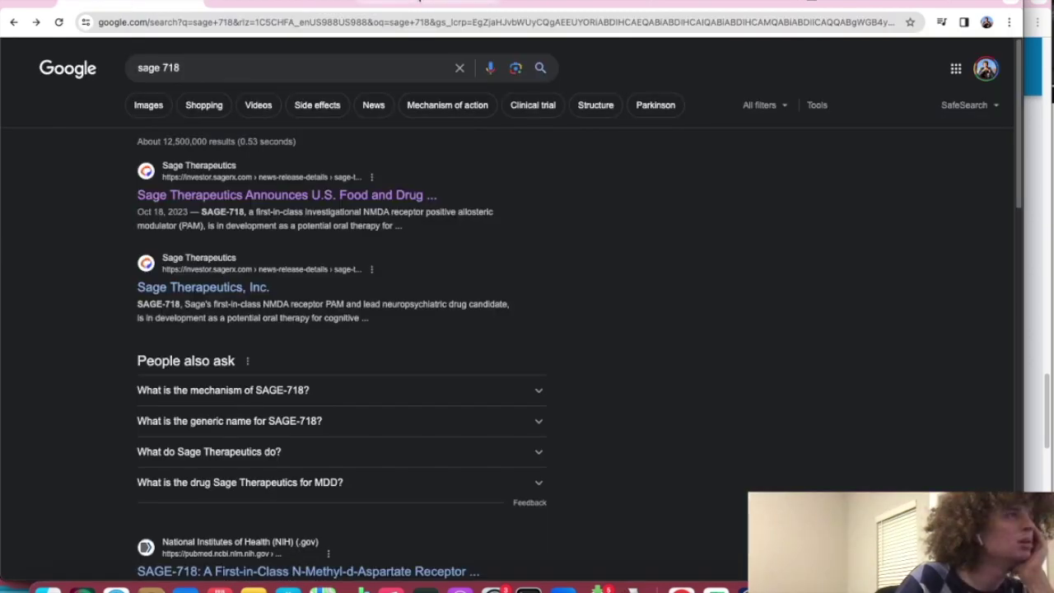
left_click(411, 3)
left_click(521, 3)
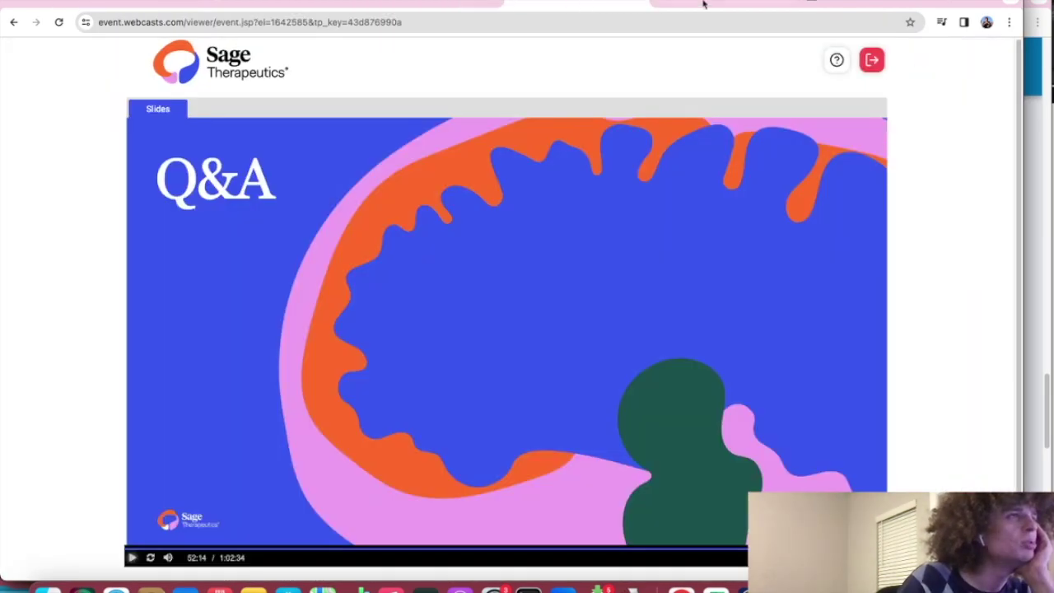
left_click(132, 557)
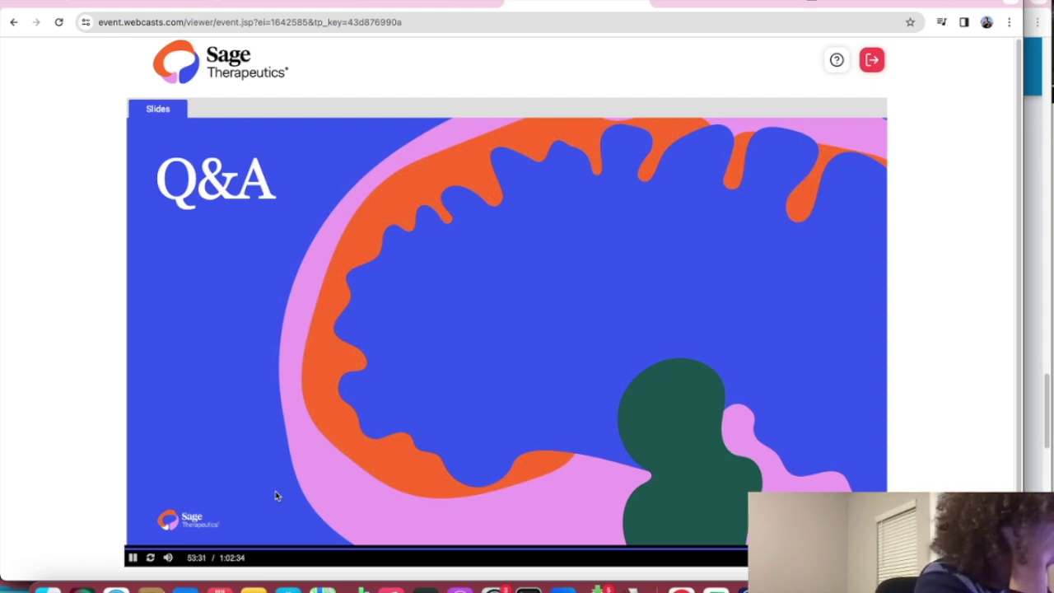
left_click(134, 557)
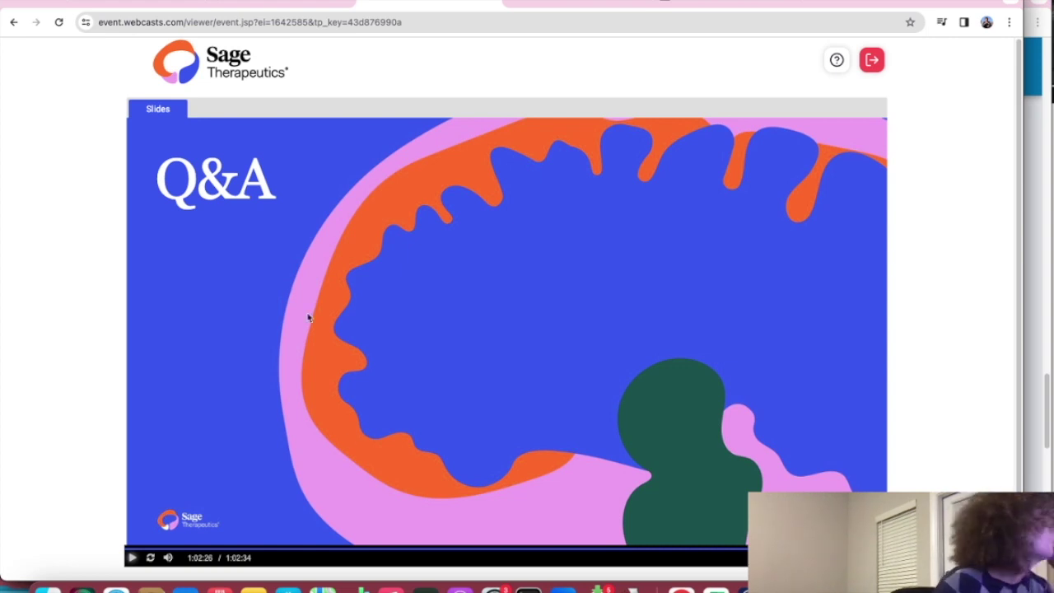
Step: Open the presentation for the Q4 2023 Financial Results Conference Call from the archived events and skim the opening slides
left_click(276, 4)
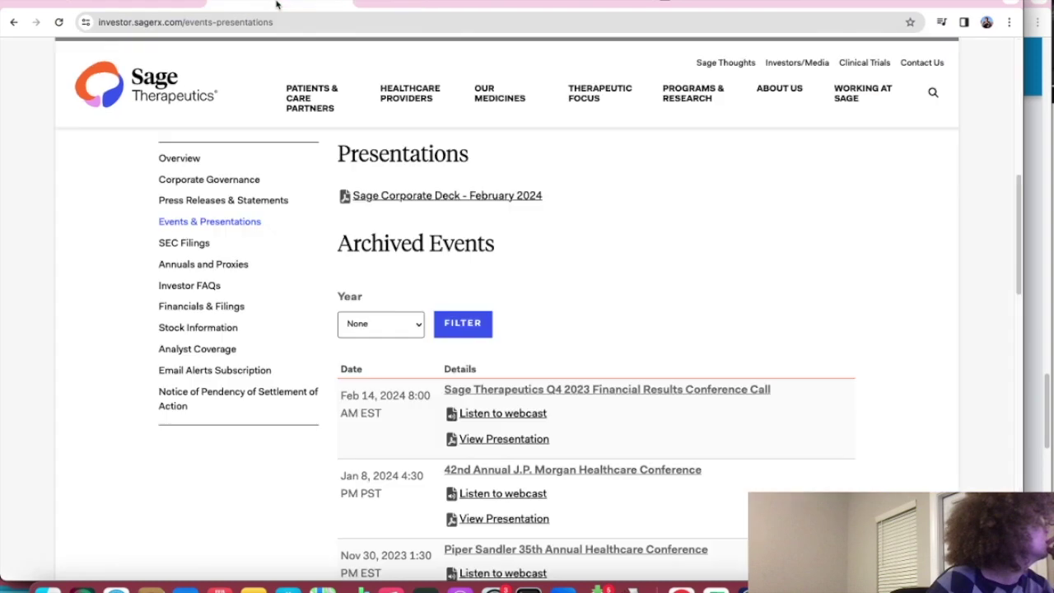
left_click(513, 447)
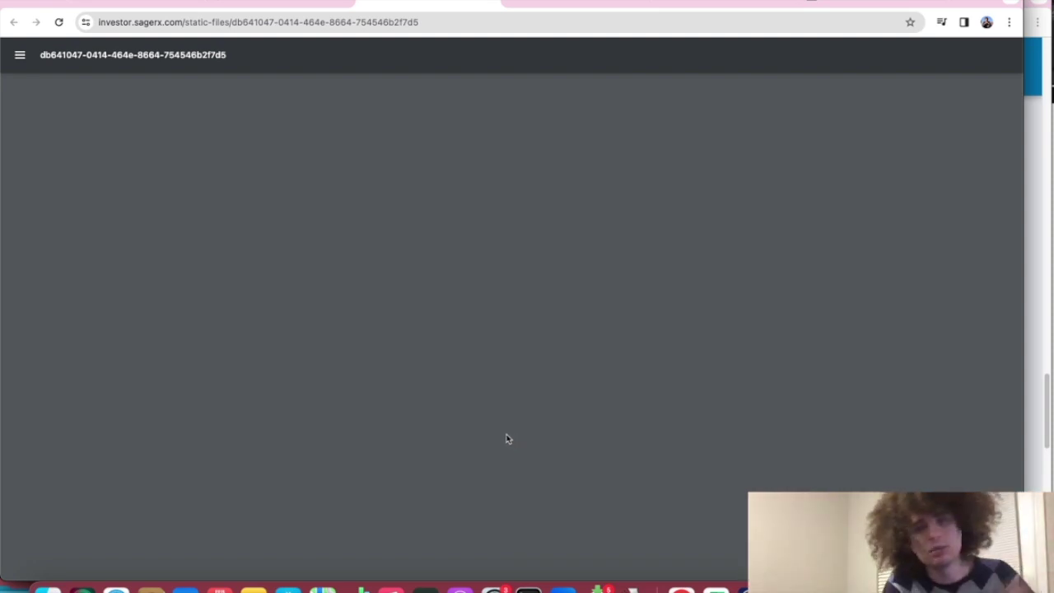
scroll(591, 461, "down", 3)
scroll(586, 449, "up", 3)
scroll(578, 439, "down", 2)
scroll(576, 432, "down", 15)
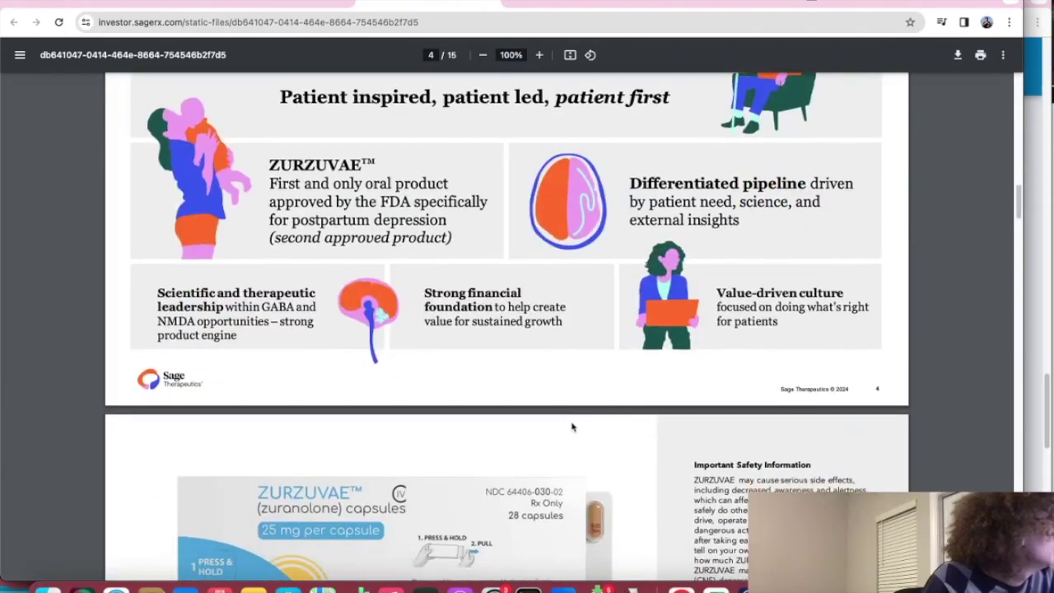
Step: Skim the rest of the Q4 2023 presentation through the ZURZUVAE launch update, financial results and potential value creating catalysts
scroll(572, 423, "down", 20)
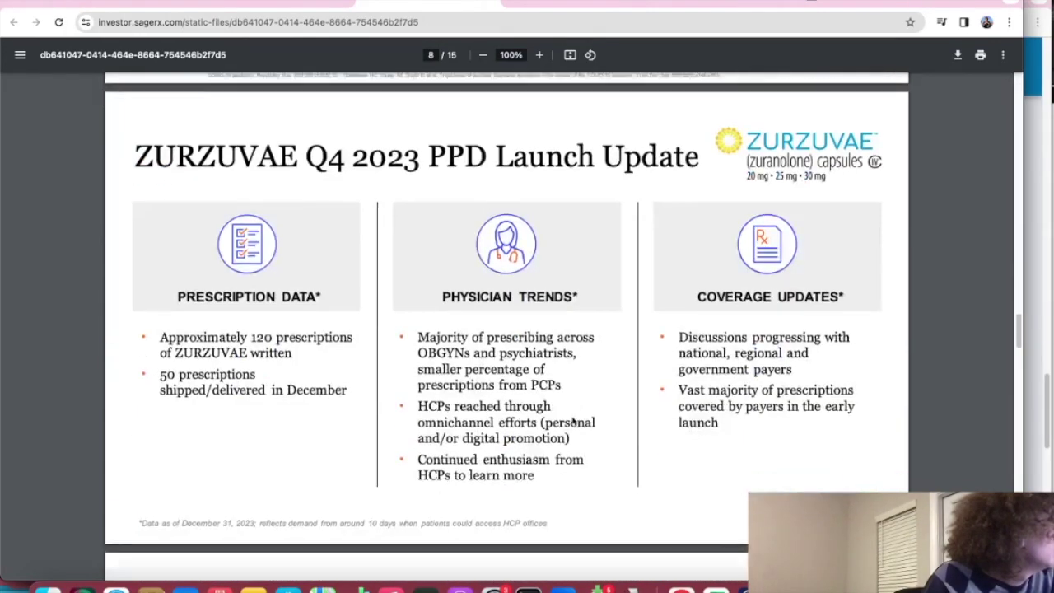
scroll(572, 421, "down", 11)
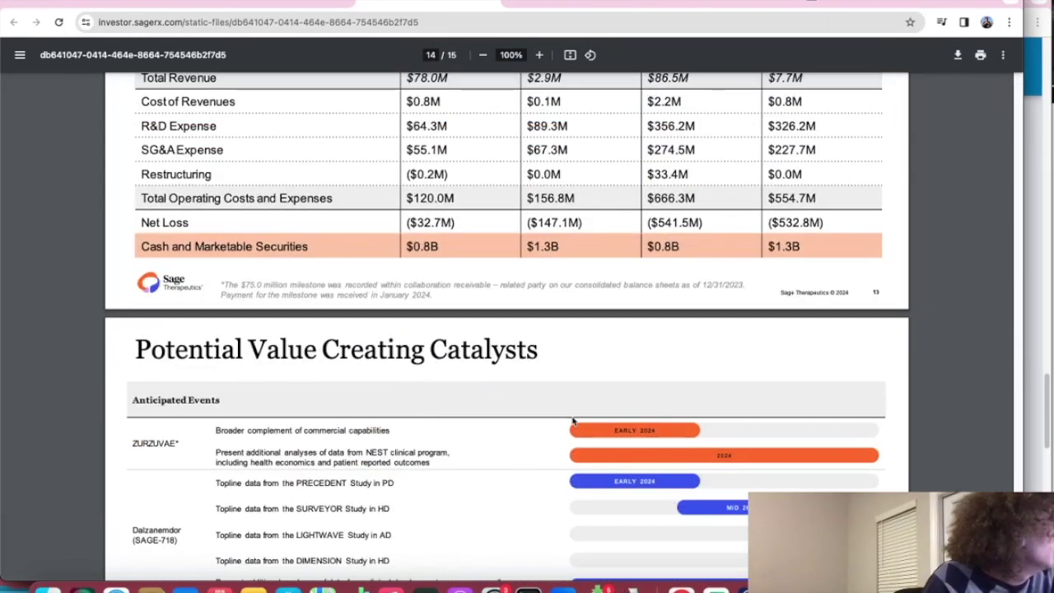
scroll(573, 417, "up", 1)
scroll(573, 417, "down", 5)
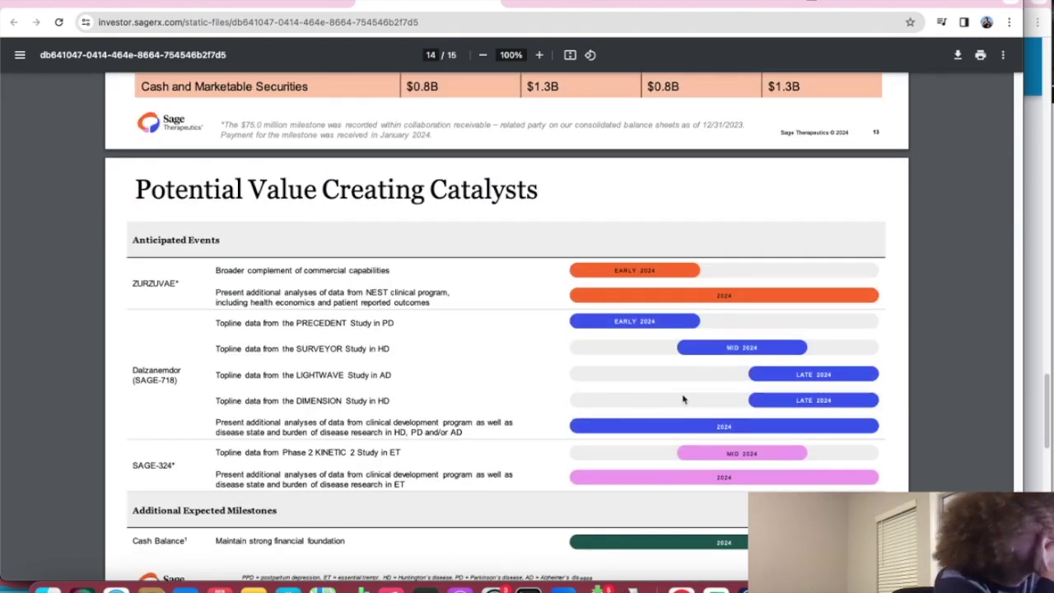
scroll(683, 397, "down", 5)
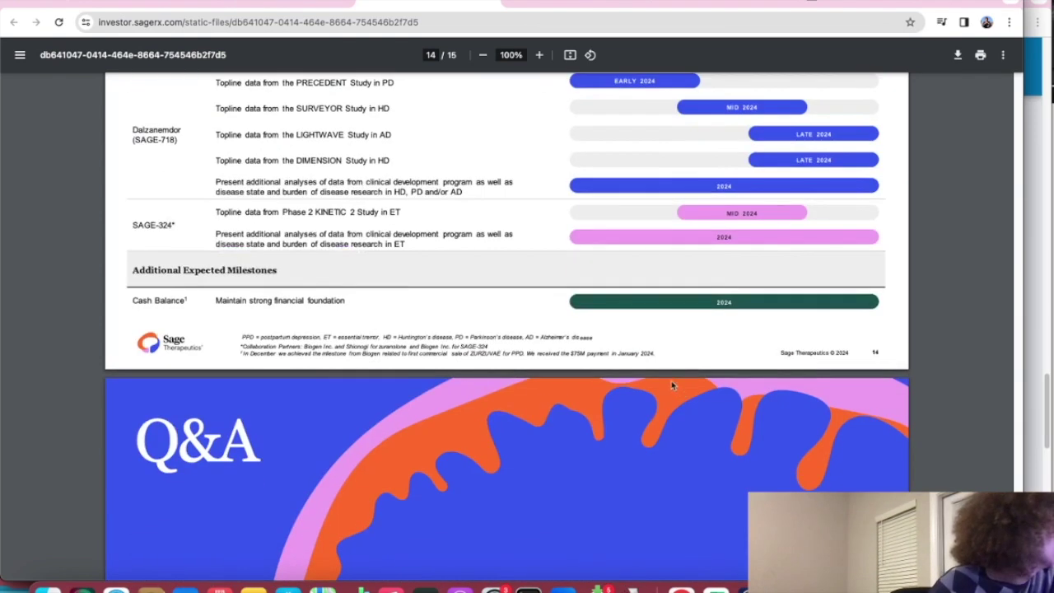
scroll(671, 383, "up", 5)
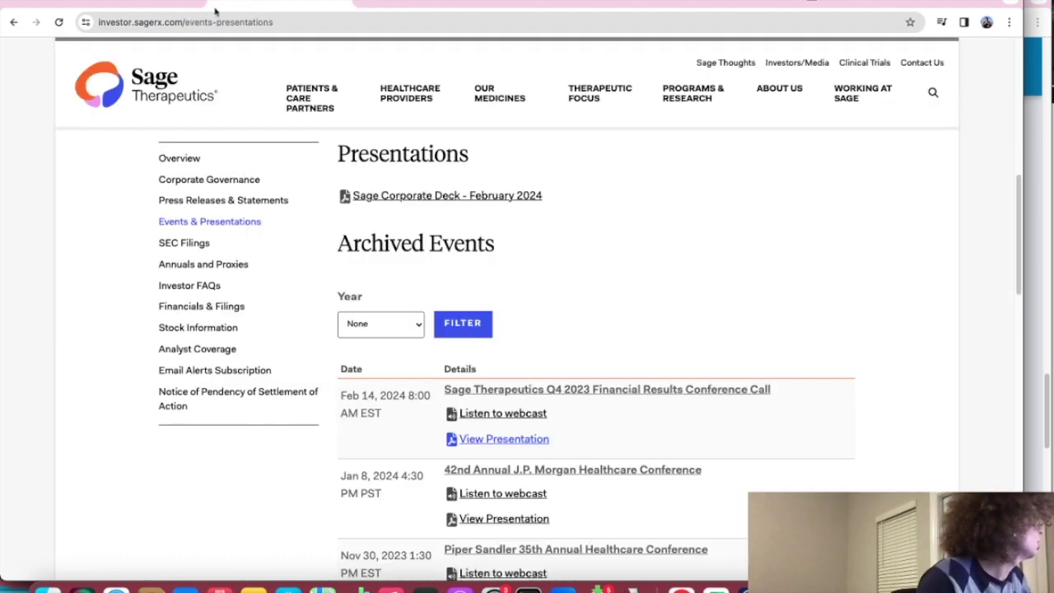
Step: Return to the archived events, open an earlier 2023 presentation and skim to the brain health portfolio slide
left_click(280, 5)
scroll(379, 350, "down", 15)
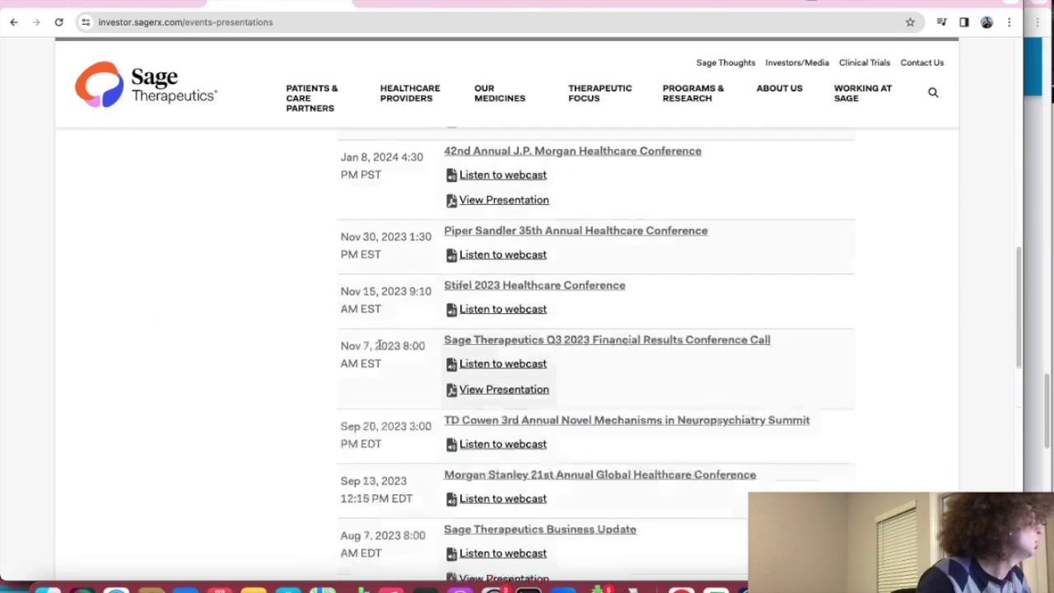
scroll(379, 349, "up", 1)
left_click(470, 174)
scroll(503, 370, "down", 20)
scroll(500, 368, "down", 12)
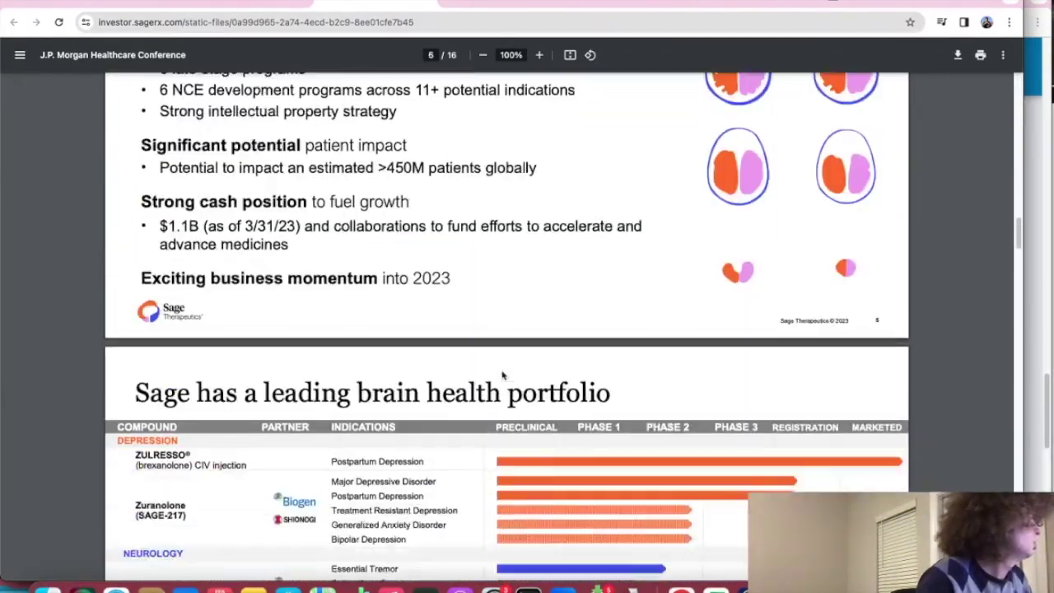
Step: Skim the remaining slides of the earlier presentation and examine the anticipated 2023 milestones table
scroll(219, 400, "down", 8)
scroll(222, 408, "up", 5)
scroll(226, 407, "down", 10)
scroll(230, 407, "down", 15)
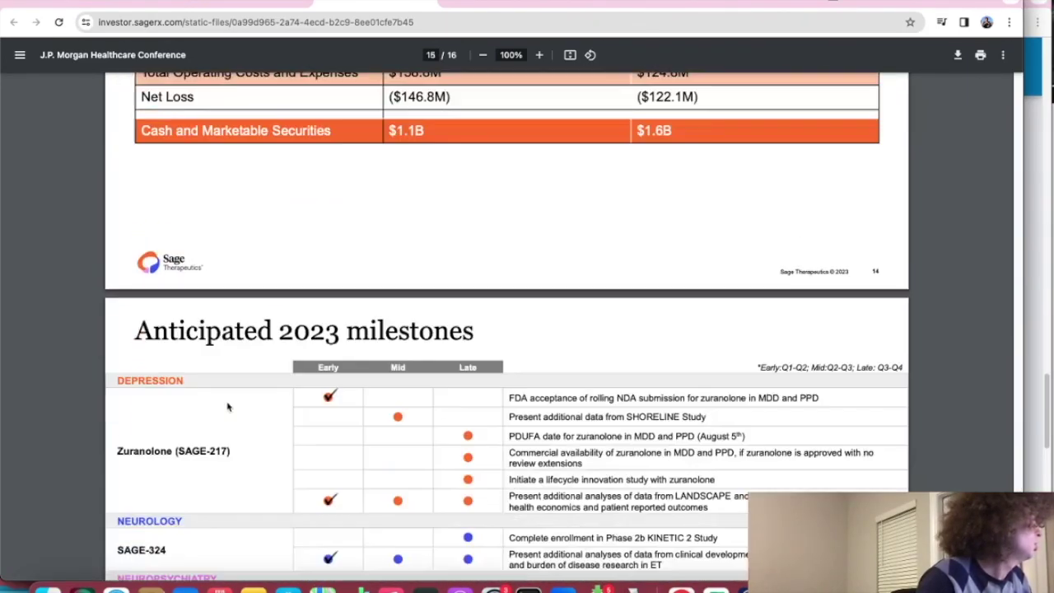
scroll(228, 405, "down", 6)
scroll(228, 403, "up", 10)
scroll(228, 403, "down", 5)
scroll(228, 404, "up", 1)
scroll(228, 404, "up", 2)
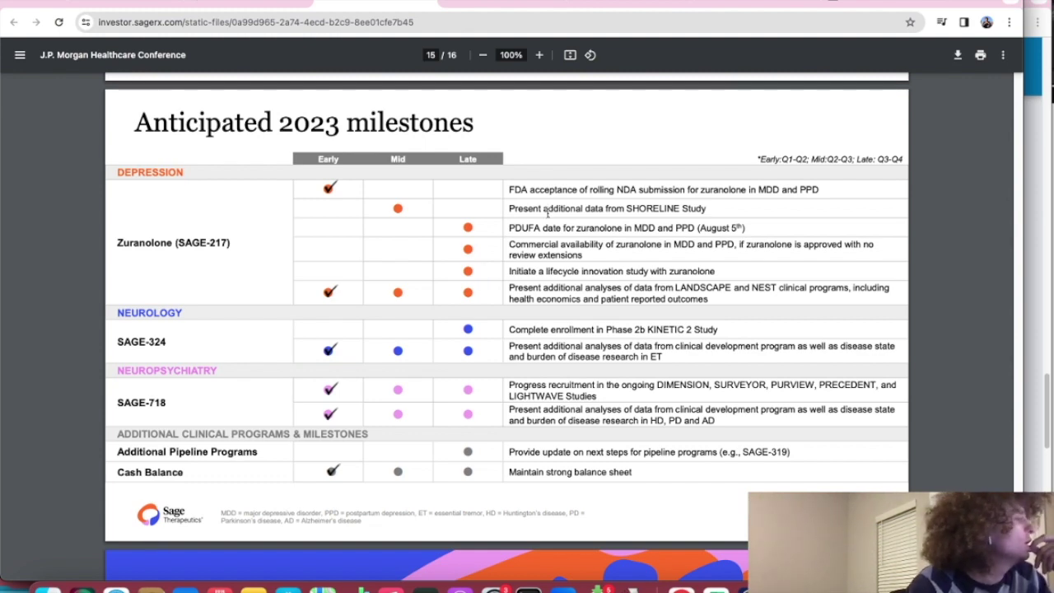
Step: Switch to the SAGE workbook in Excel, open the Income sheet and compare R&D for 2023A with the 2024E and 2025E estimates
left_click(715, 587)
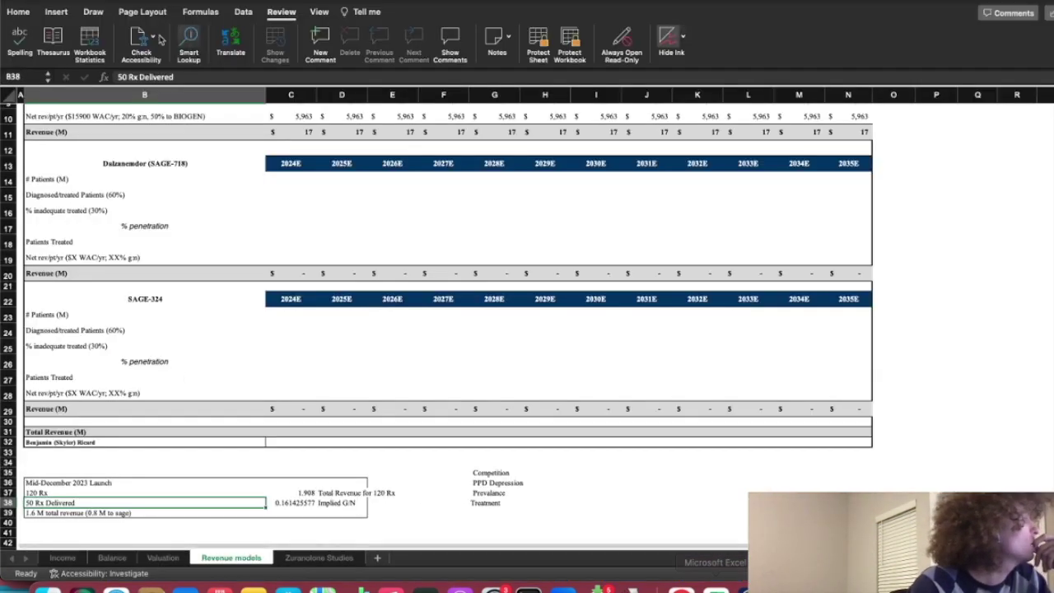
left_click(73, 560)
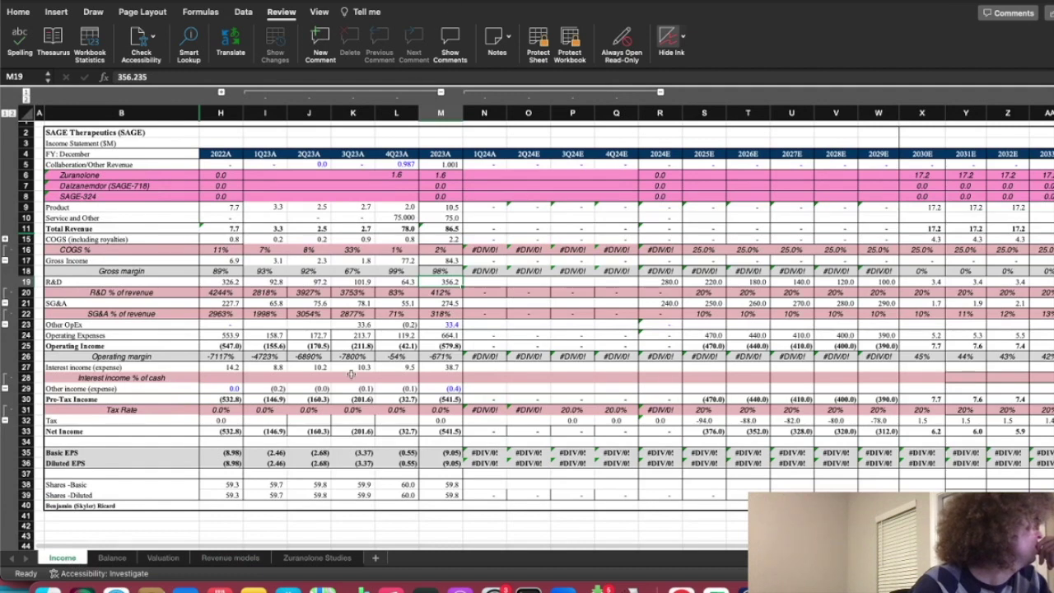
key("Right")
key("Right")
key("Right")
key("Right")
key("Right")
key("Right")
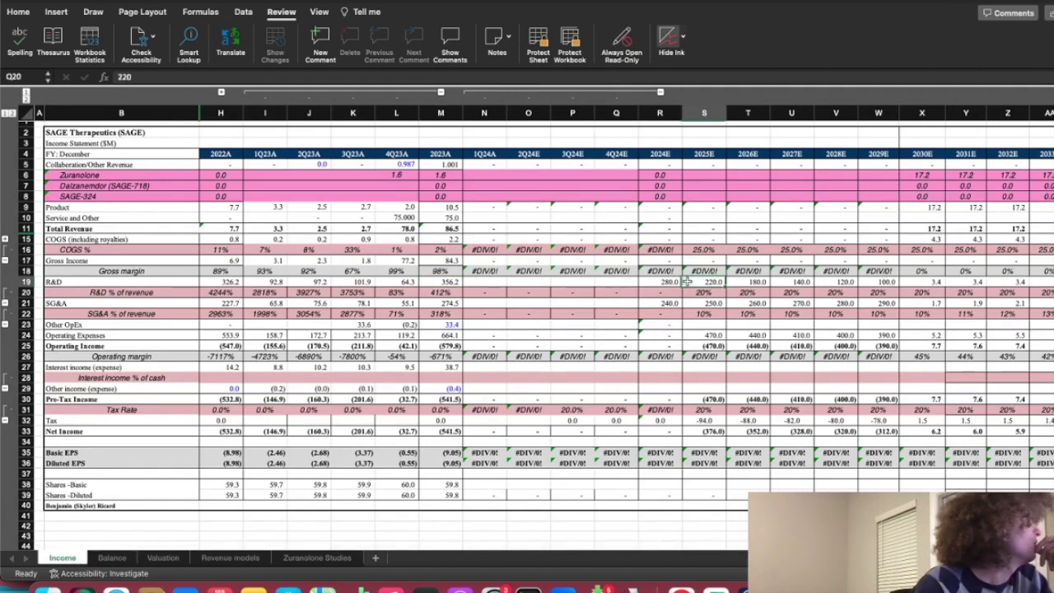
left_click(424, 283)
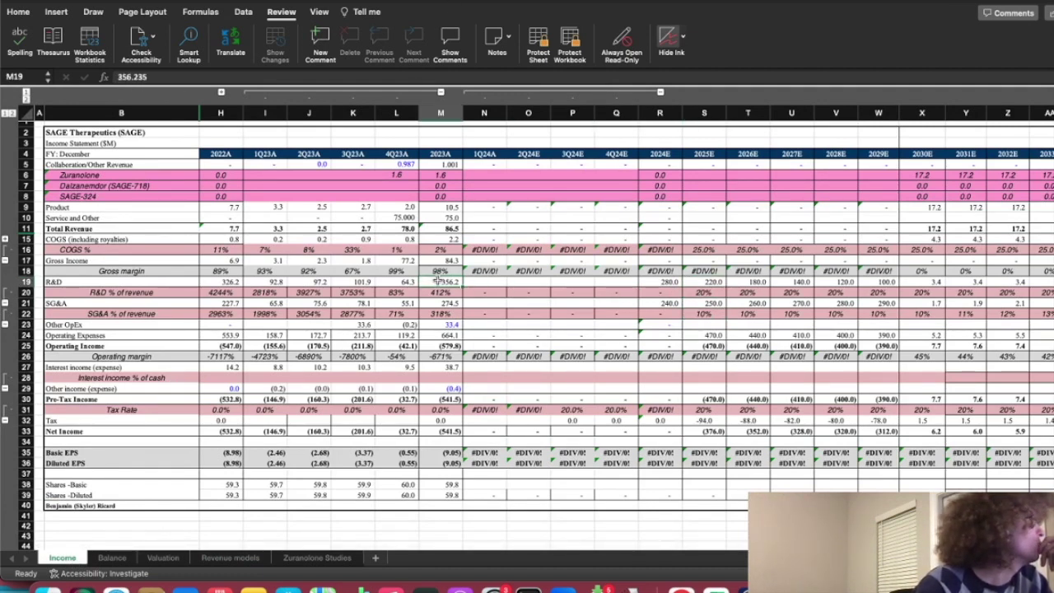
left_click(660, 282)
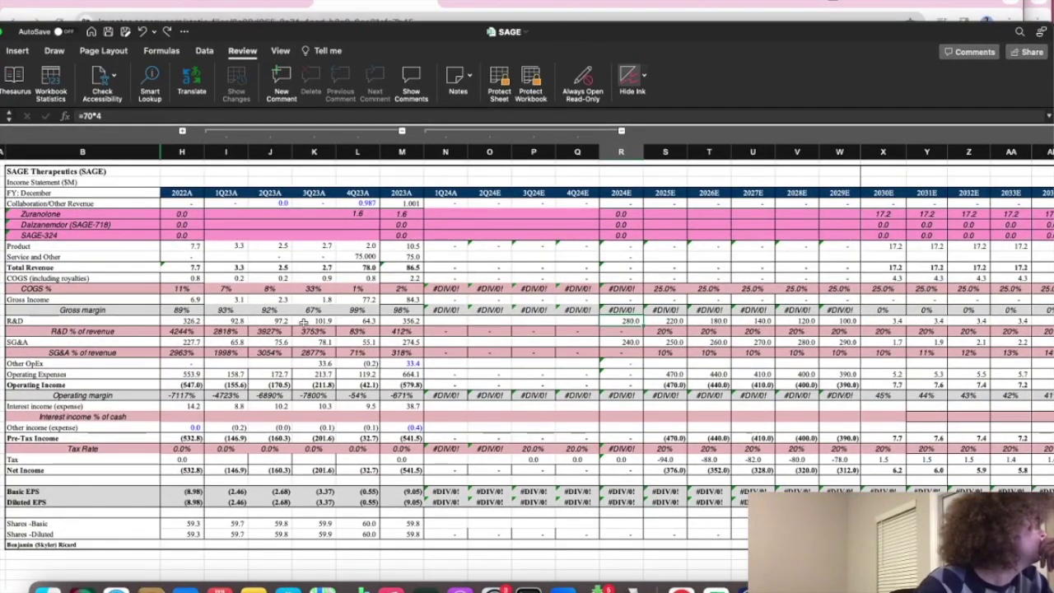
Step: Check the quarterly R&D expenses from 1Q23A through 4Q23A on the Income sheet
left_click(227, 321)
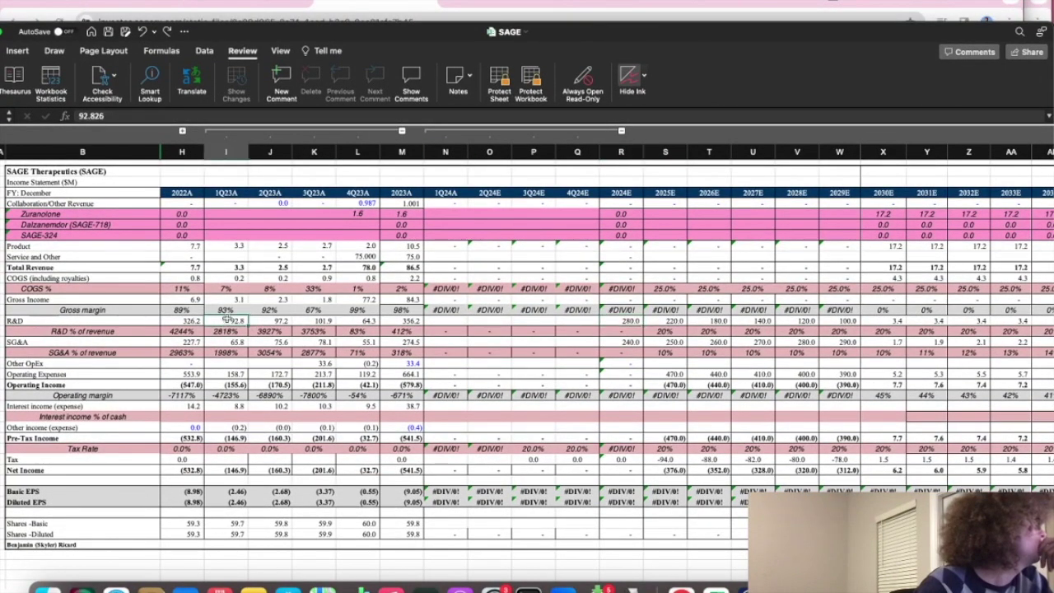
left_click(259, 320)
left_click(312, 322)
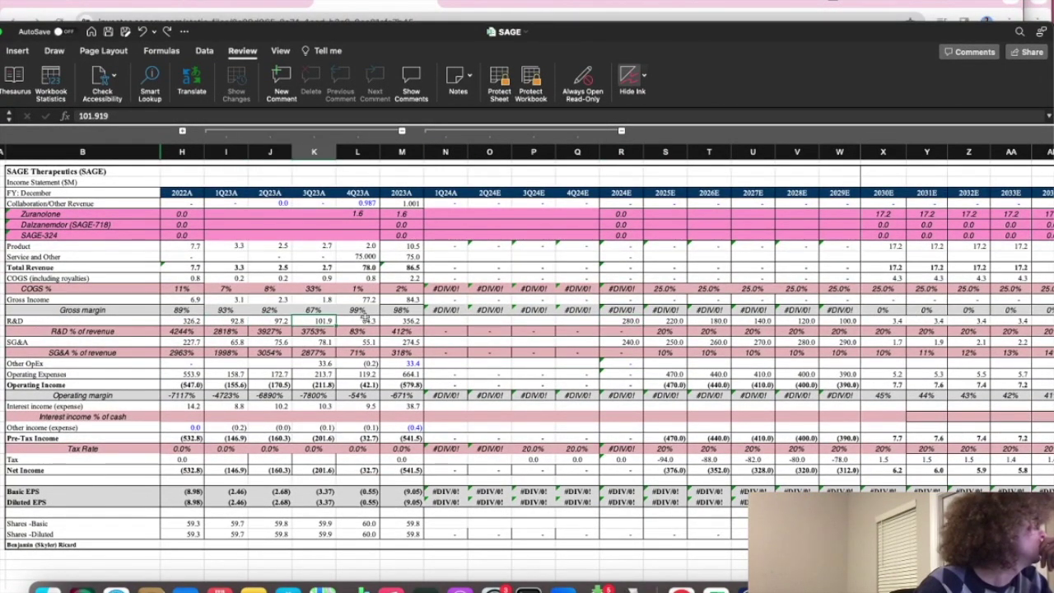
left_click(357, 321)
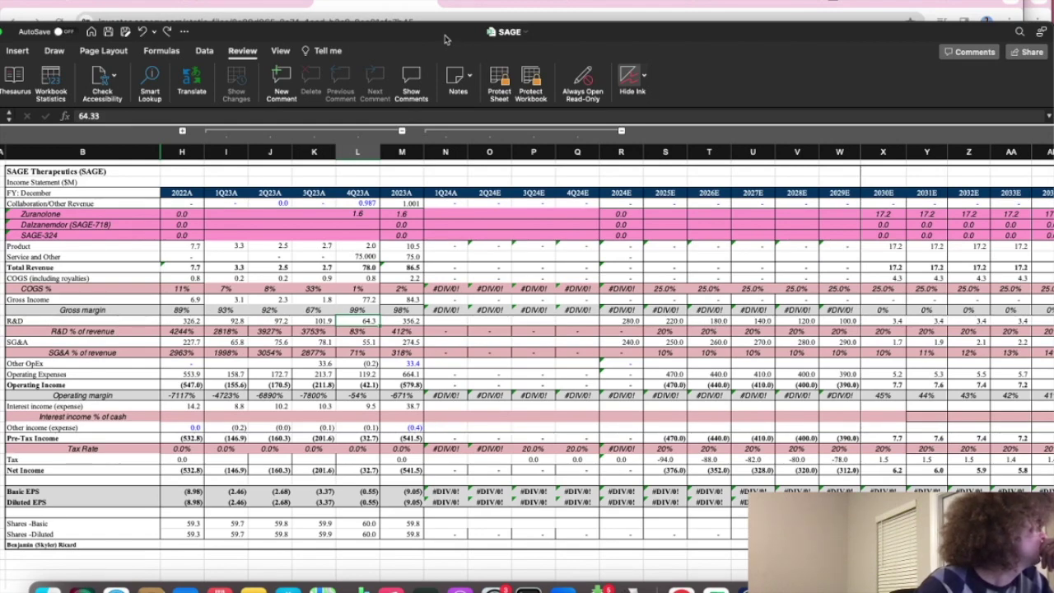
Step: Move the workbook window aside to review the anticipated 2023 milestones slide, and bring the workbook back into full view
left_click_drag(445, 39, 417, 461)
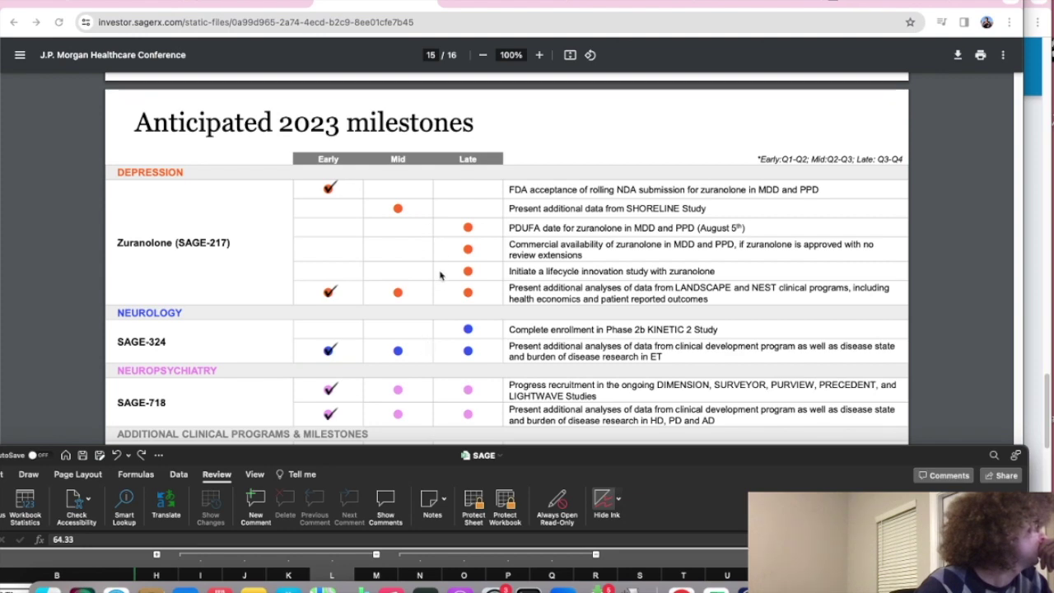
scroll(465, 350, "down", 2)
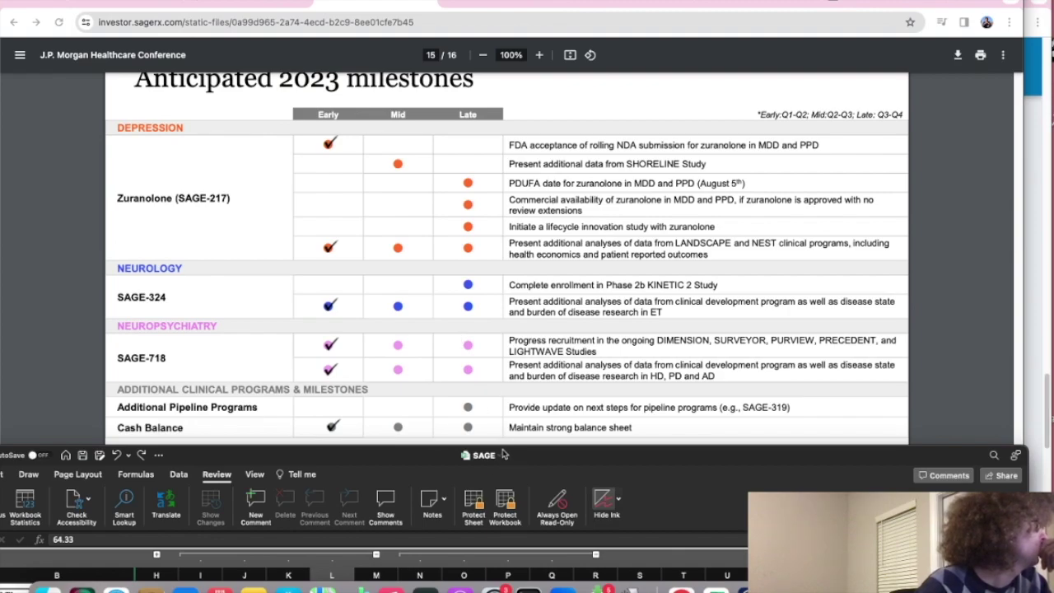
left_click_drag(503, 454, 522, 0)
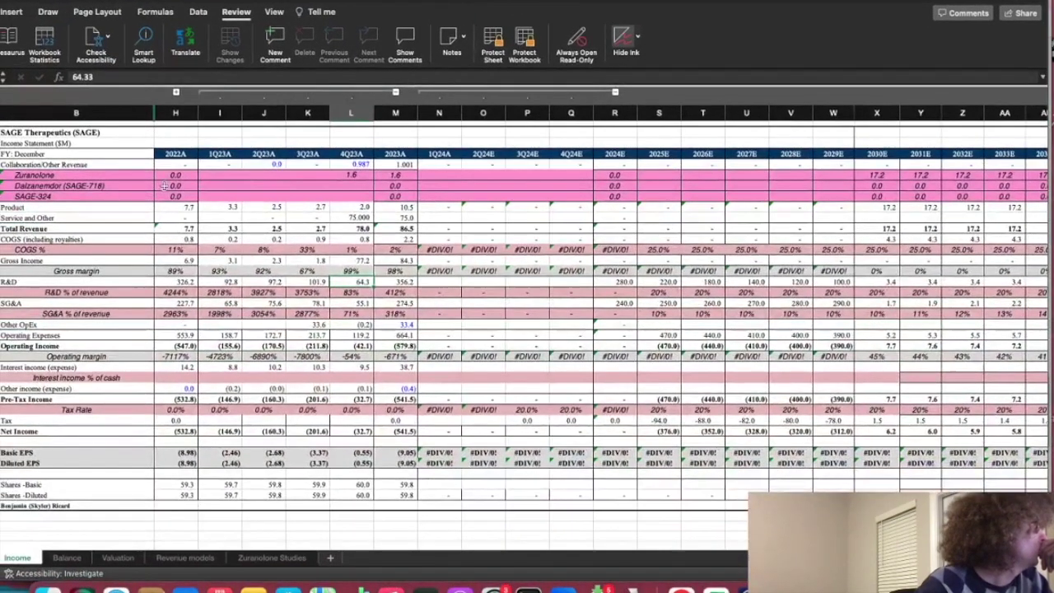
Step: Expand the grouped 2022 quarterly columns and compare the 2022A and 2023A R&D expenses
left_click(176, 93)
left_click(378, 280)
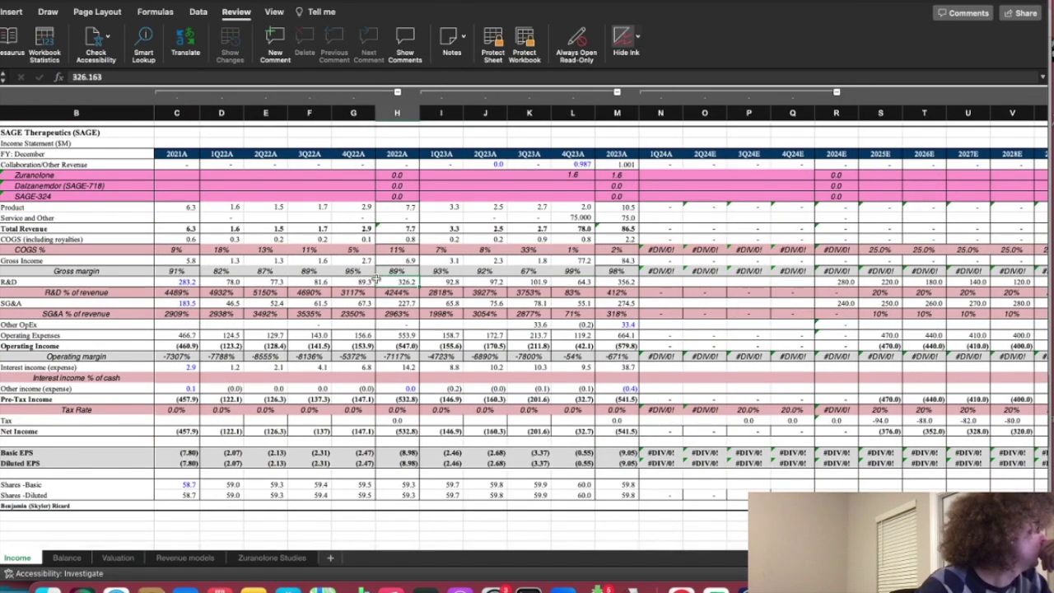
left_click(608, 281)
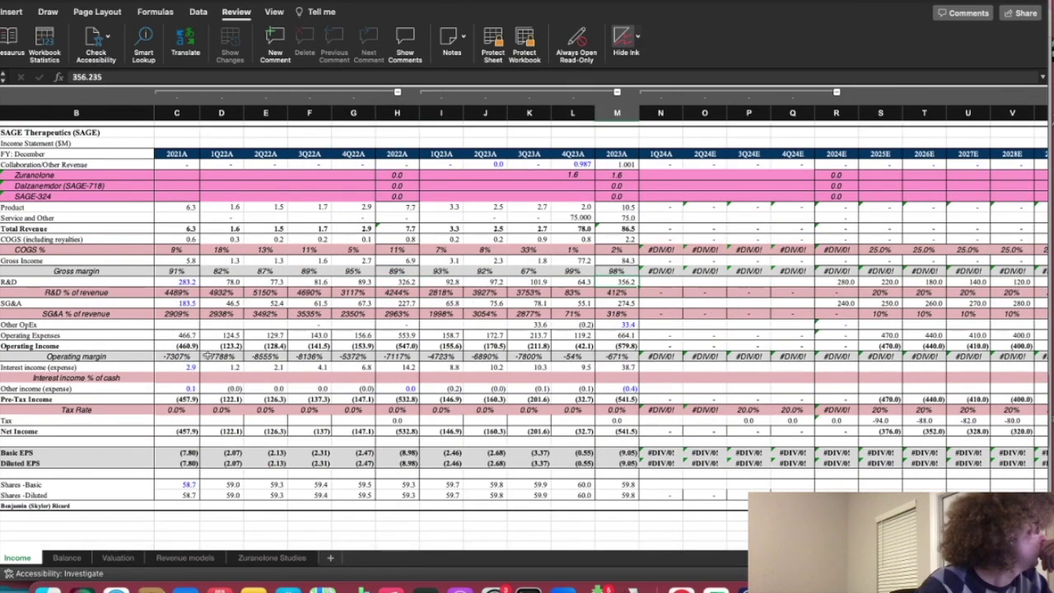
left_click(410, 281)
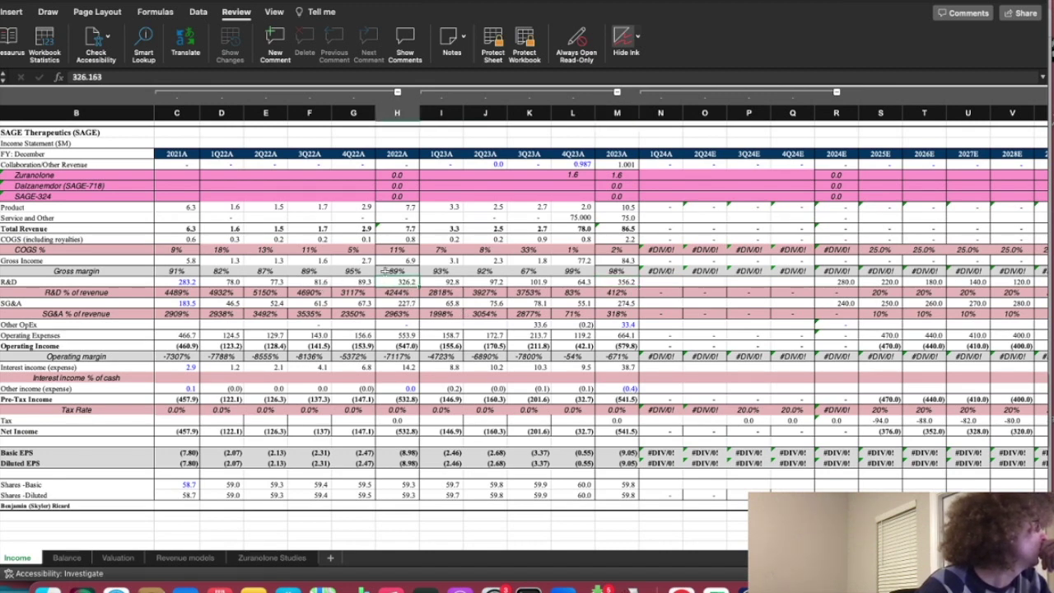
Step: Enter the 2024 quarterly R&D estimates as 70 for 1Q24, 90 for 2Q24, 90 for 3Q24 and 70 for 4Q24
left_click(664, 281)
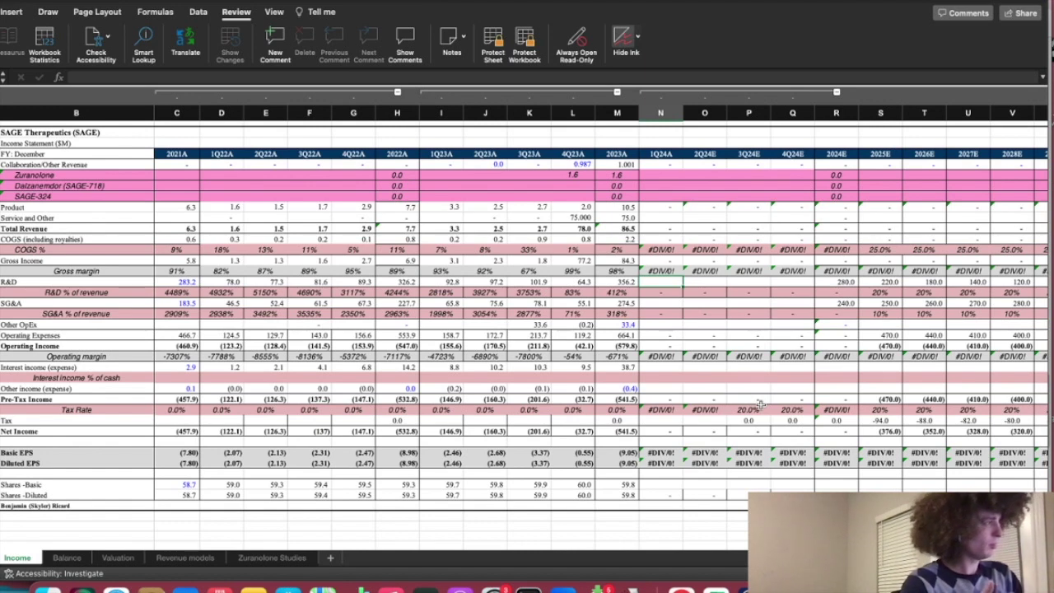
type("70")
key("Tab")
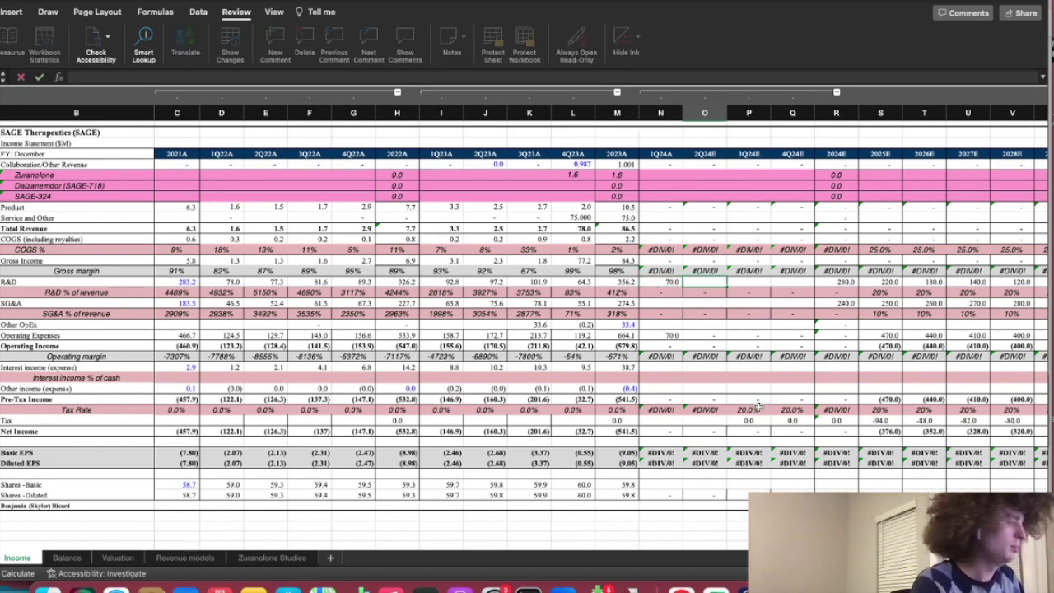
type("90")
key("Tab")
type("90")
key("Tab")
type("7")
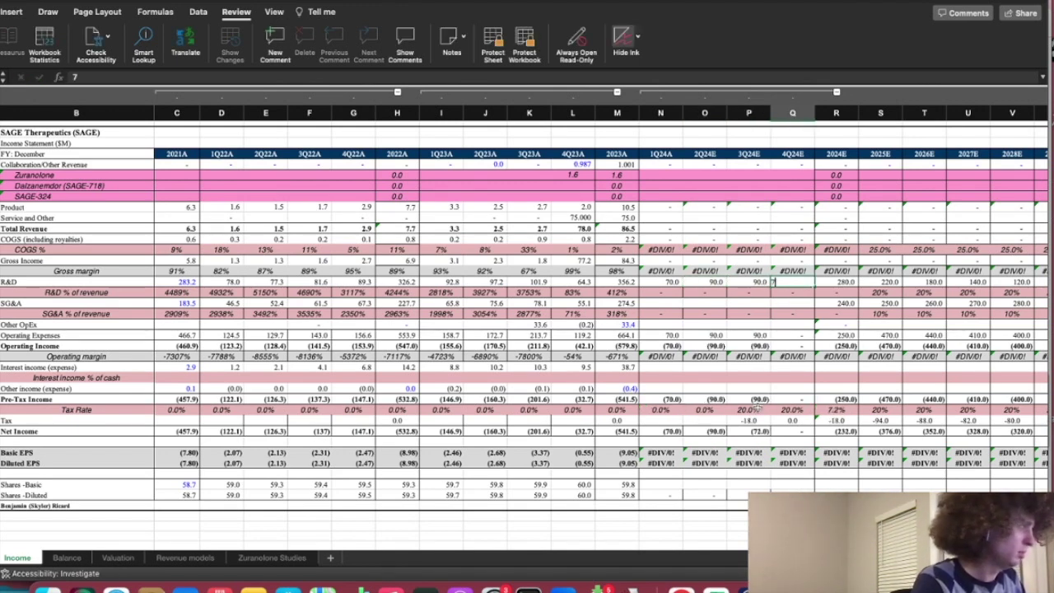
type("0")
key("Tab")
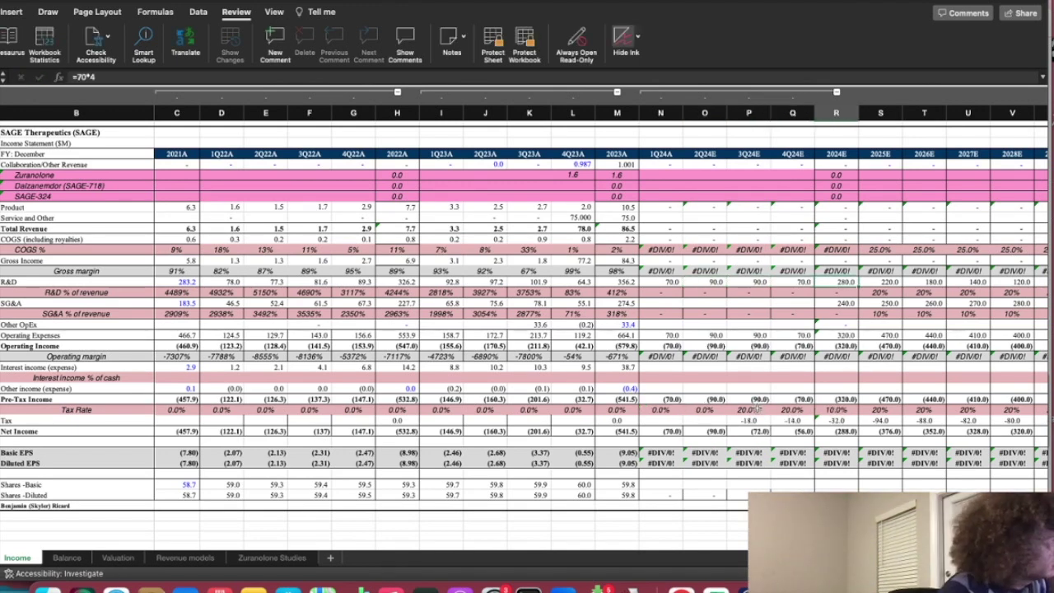
Step: Replace the 2024E R&D value with the formula =SUM(N19:Q19), then check it and the 2024E SG&A formula
key("Right")
key("Left")
type("=sum(")
left_click_drag(673, 284, 790, 284)
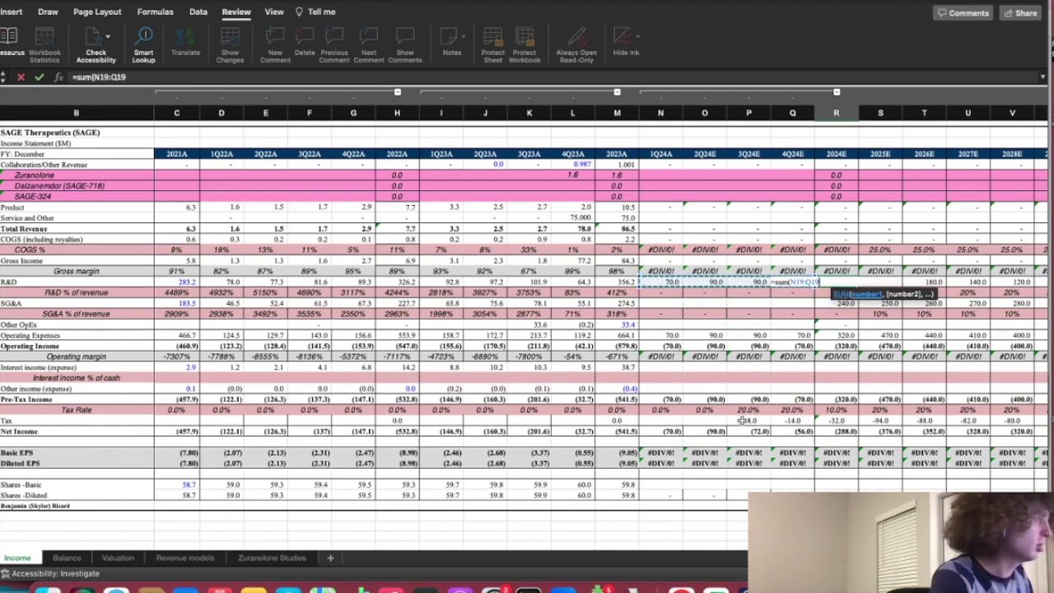
key("Return")
left_click(836, 281)
left_click(836, 302)
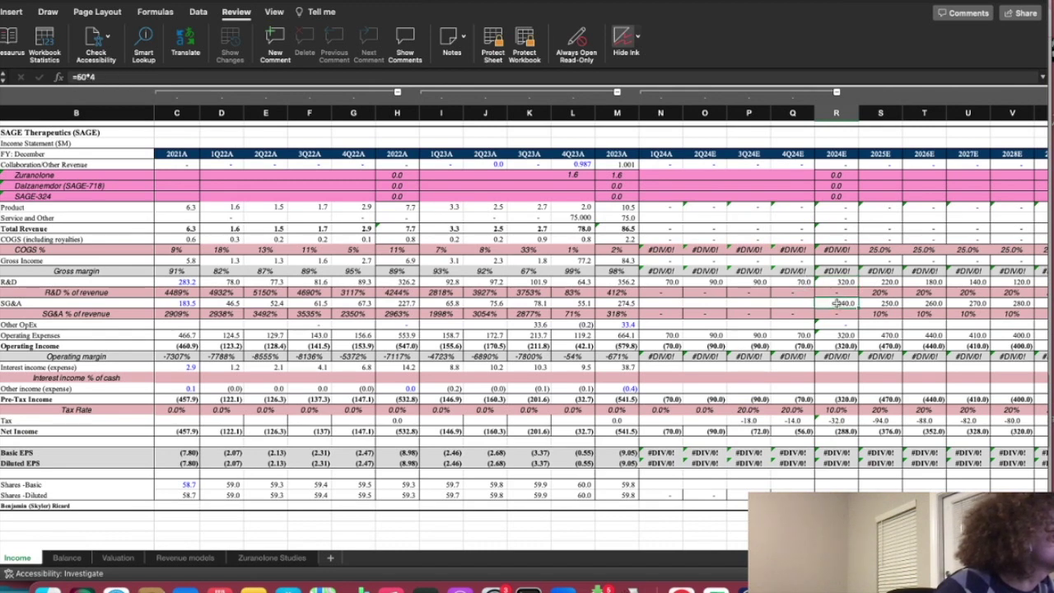
left_click(838, 289)
left_click(833, 281)
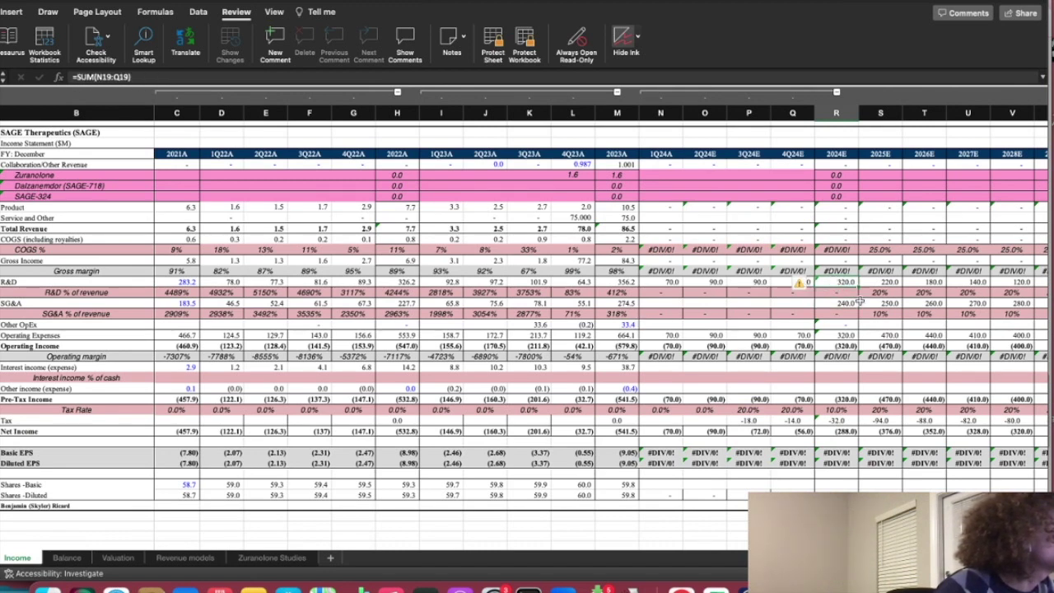
Step: Compare the annual R&D expenses across 2023A, 2024E and 2025E
left_click(889, 281)
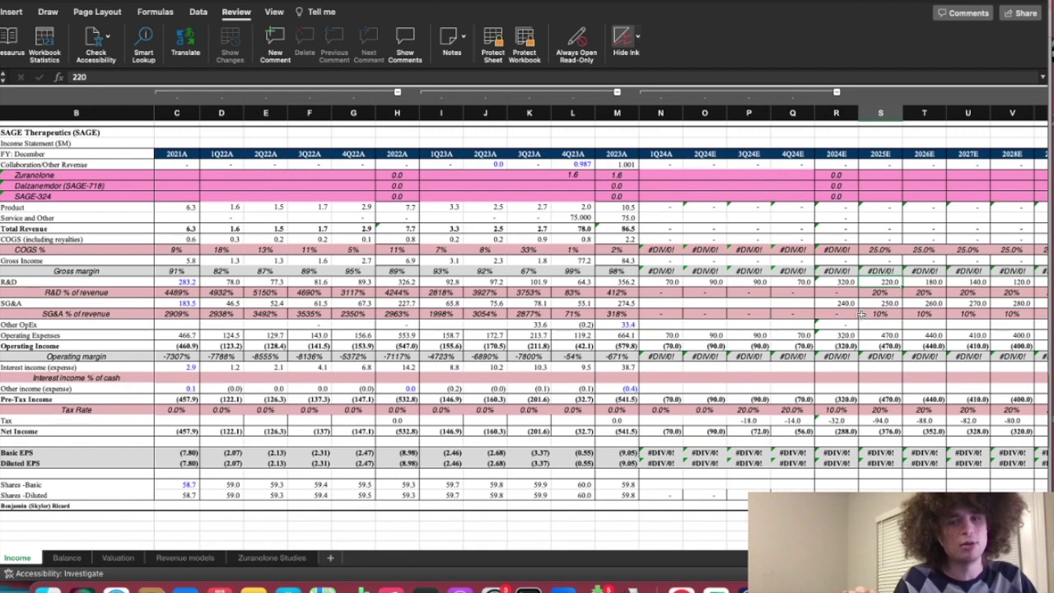
left_click(833, 282)
left_click(631, 280)
left_click(851, 281)
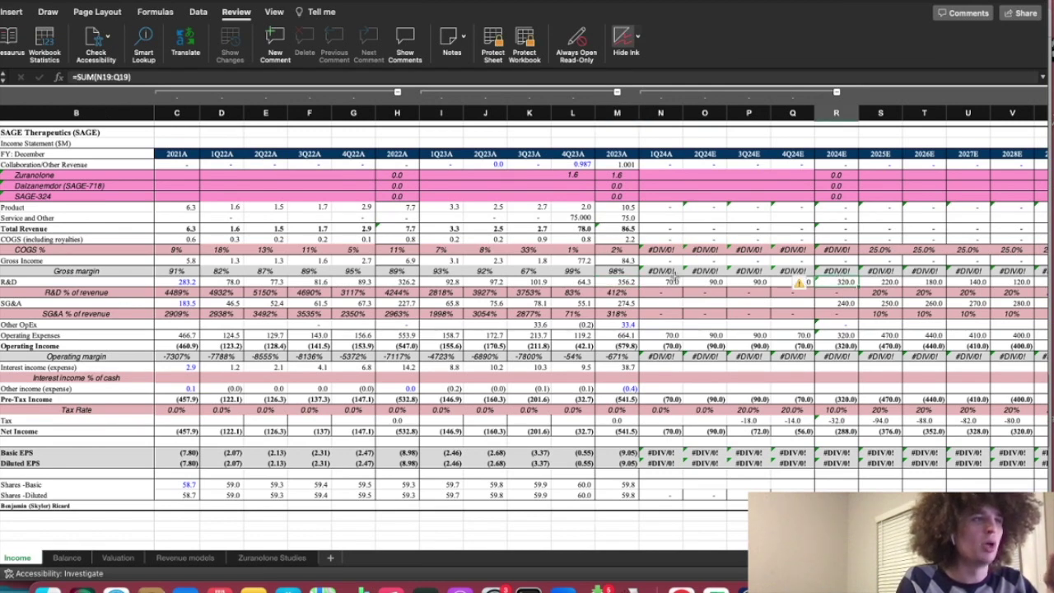
left_click(628, 281)
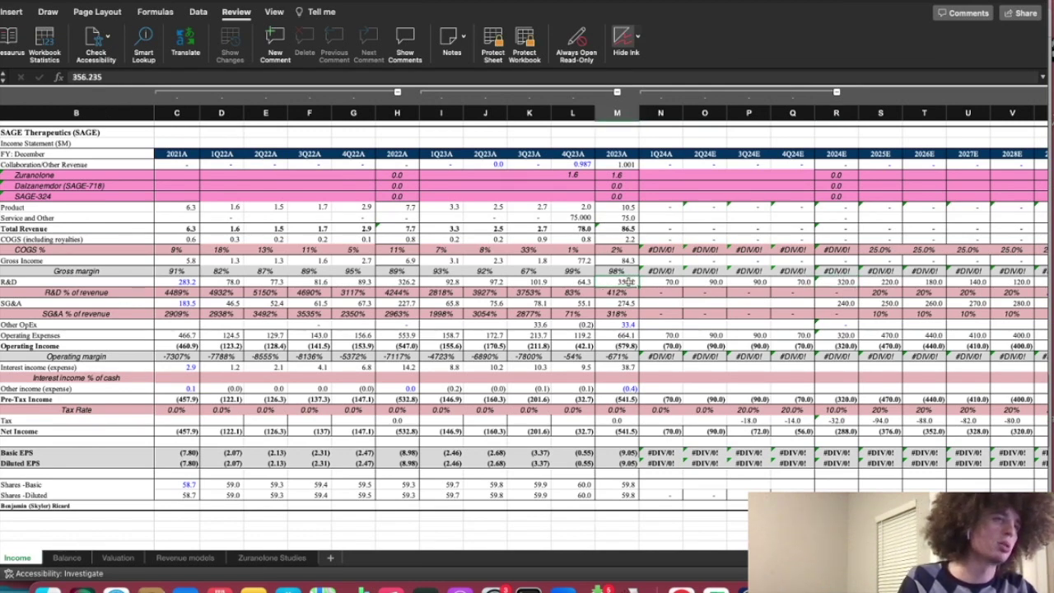
left_click(839, 283)
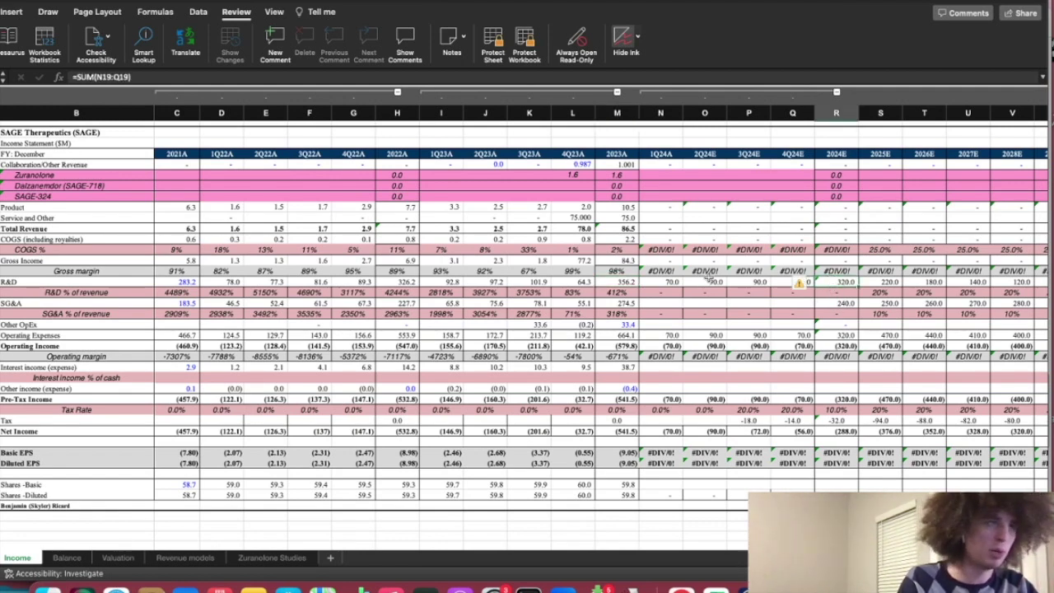
left_click(874, 282)
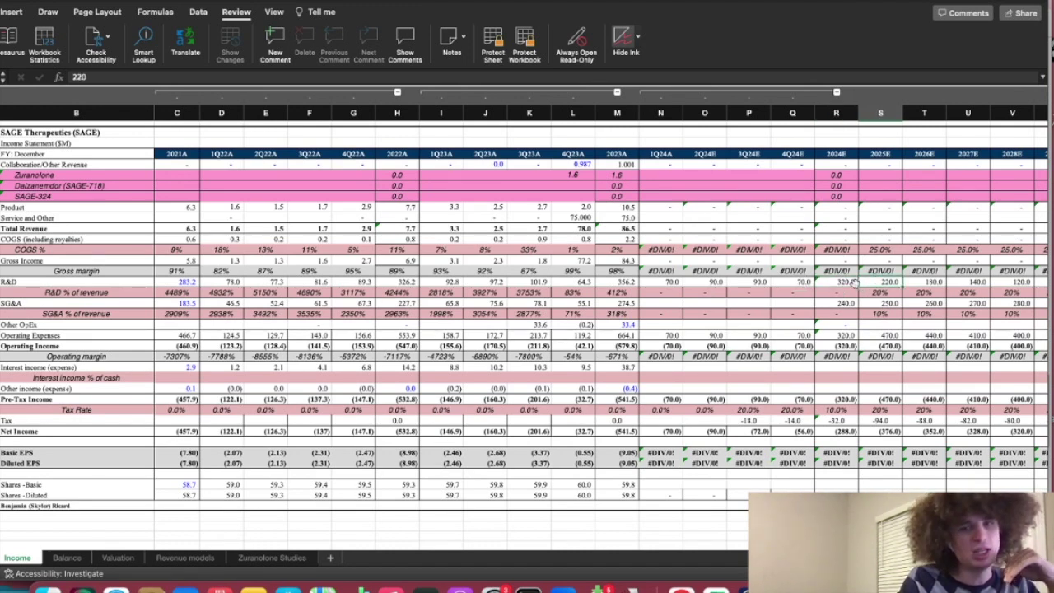
Step: Review the annual R&D estimates for 2024E, 2025E and 2026E
left_click(851, 282)
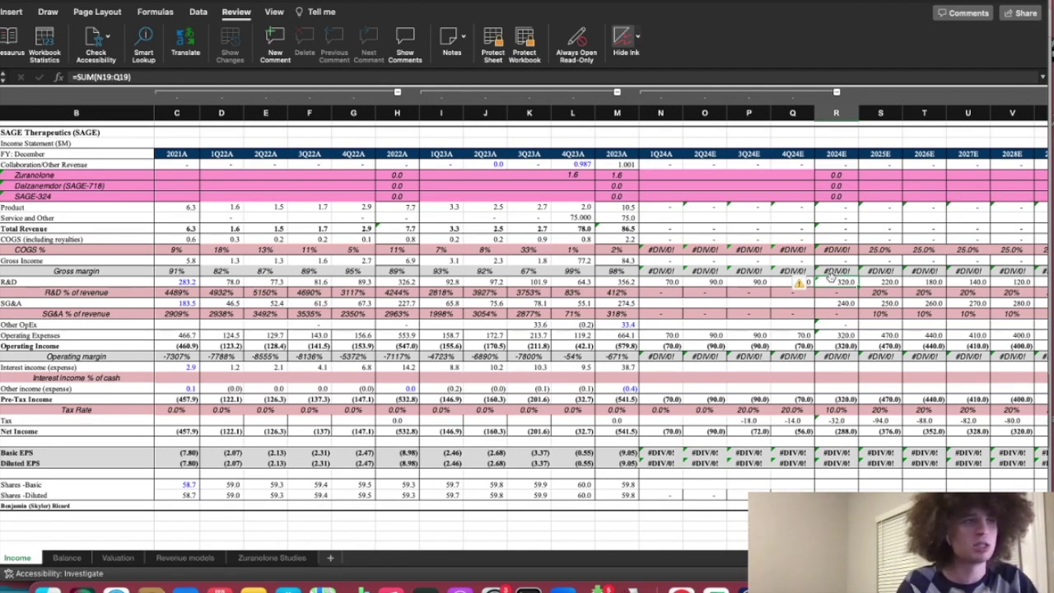
left_click(878, 281)
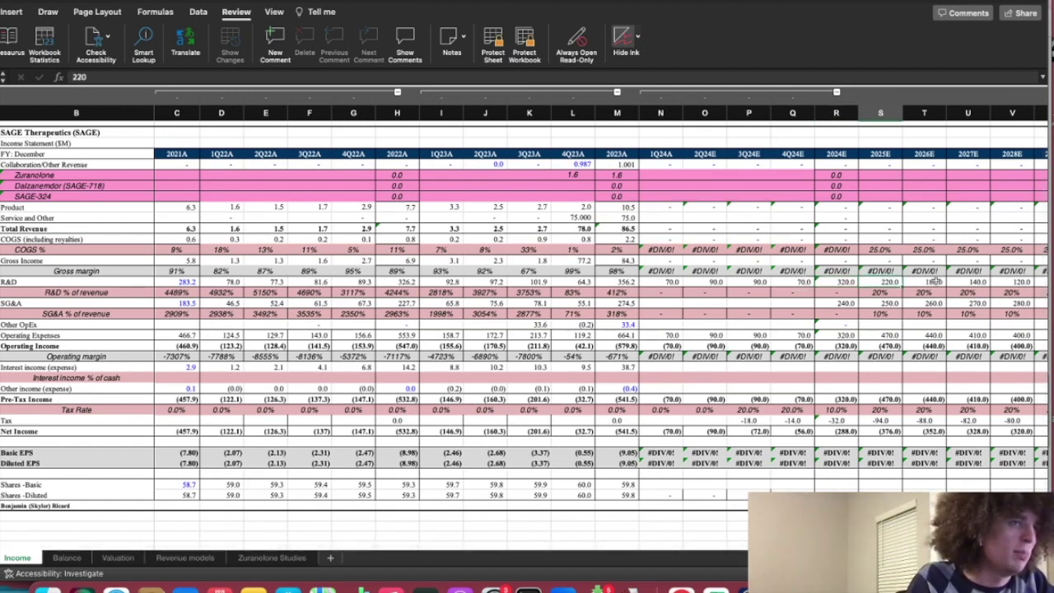
left_click(935, 282)
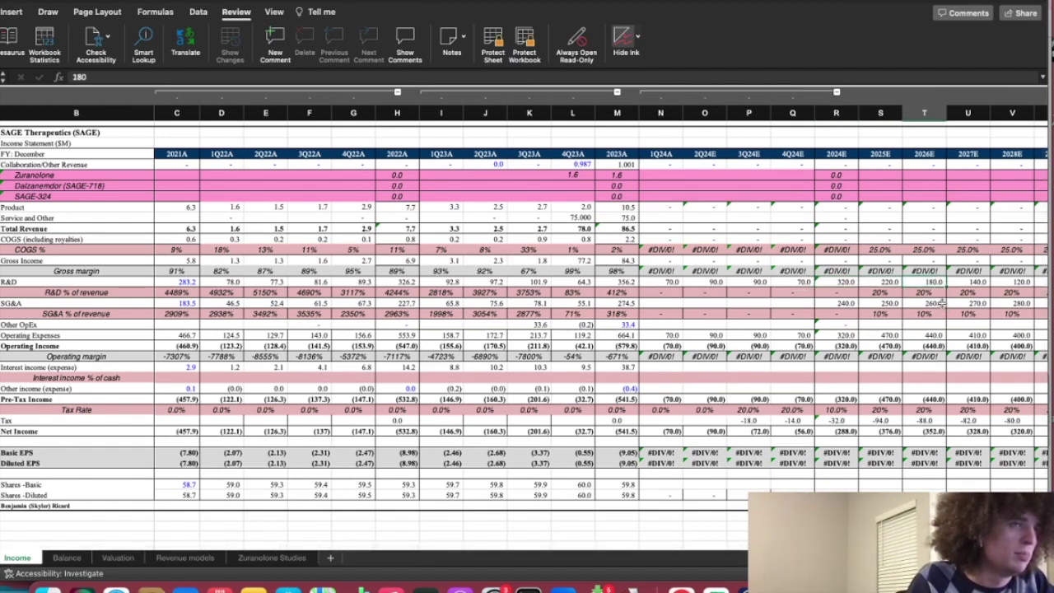
Step: Compare the 2024E SG&A estimate with the 2022 and 2023 annual and quarterly SG&A expenses
left_click(853, 303)
left_click(623, 302)
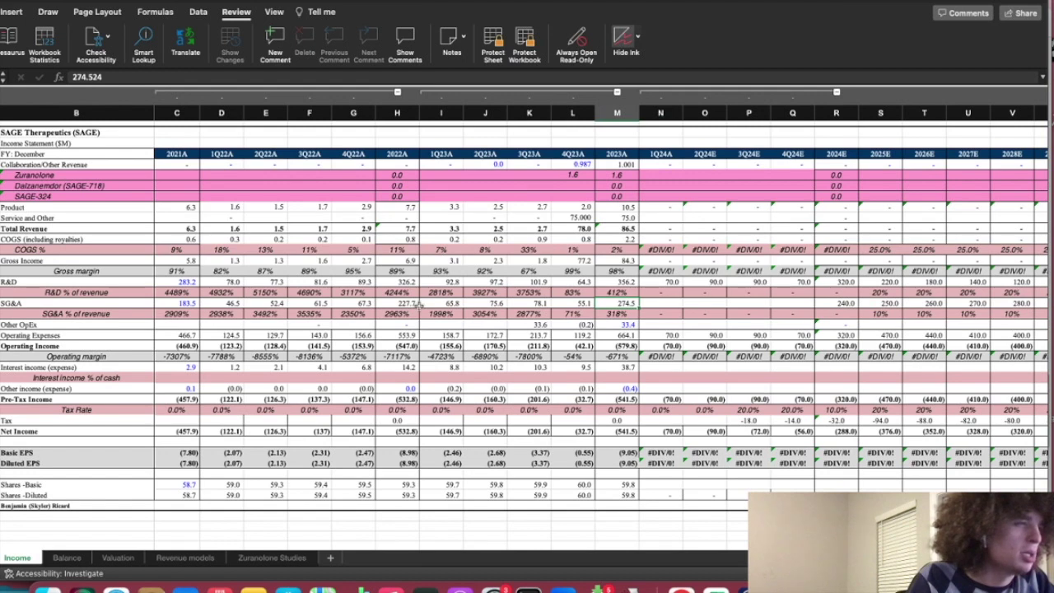
left_click_drag(398, 301, 610, 298)
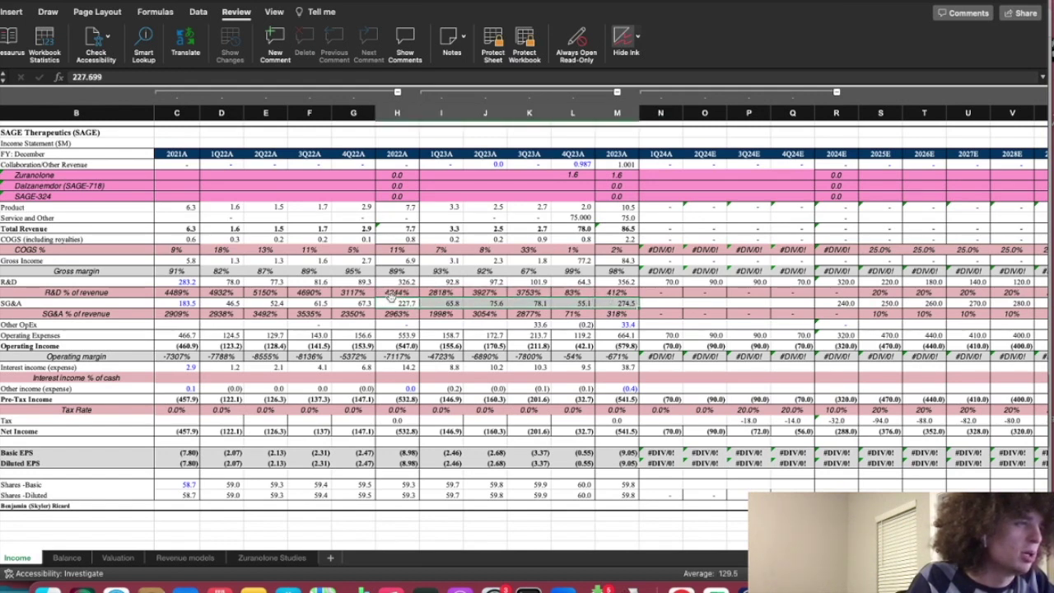
left_click_drag(216, 302, 350, 304)
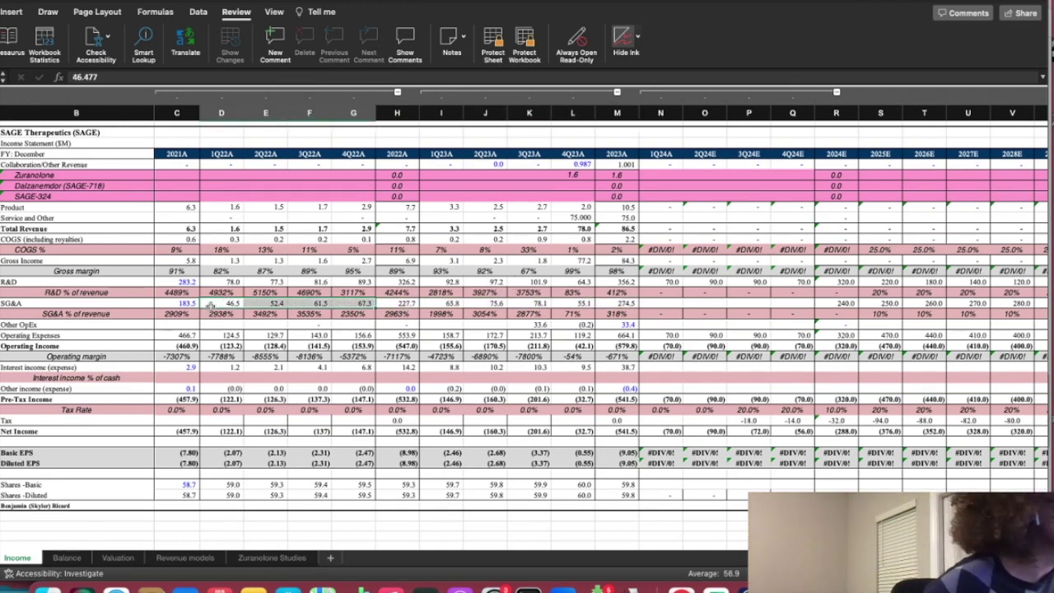
left_click(563, 303)
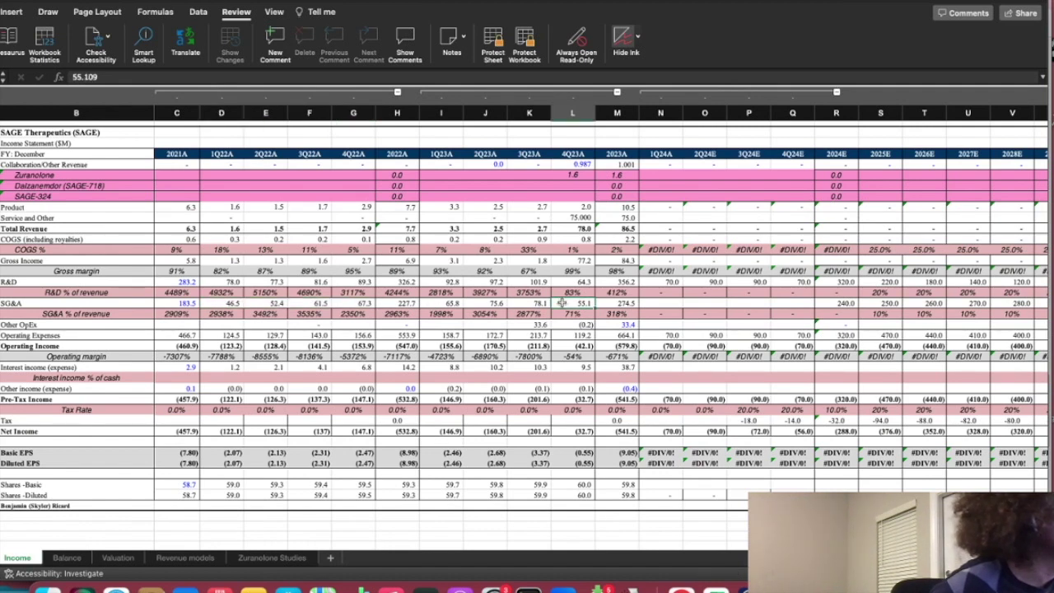
left_click_drag(544, 302, 567, 303)
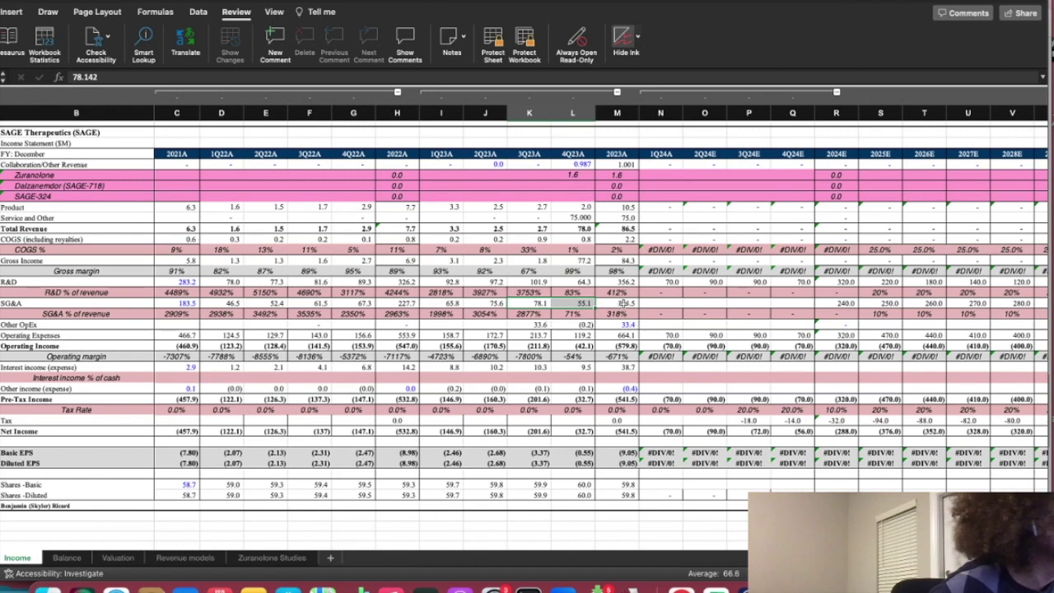
left_click(649, 304)
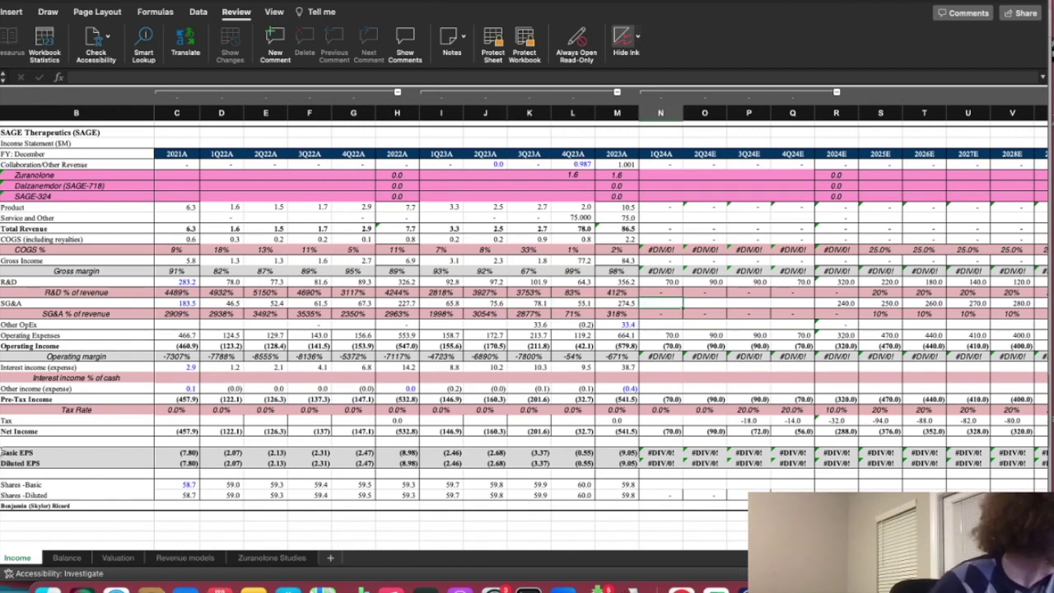
Step: Switch to Chrome and open the August 7, 2023 Sage Therapeutics Business Update presentation from the events page
left_click(681, 588)
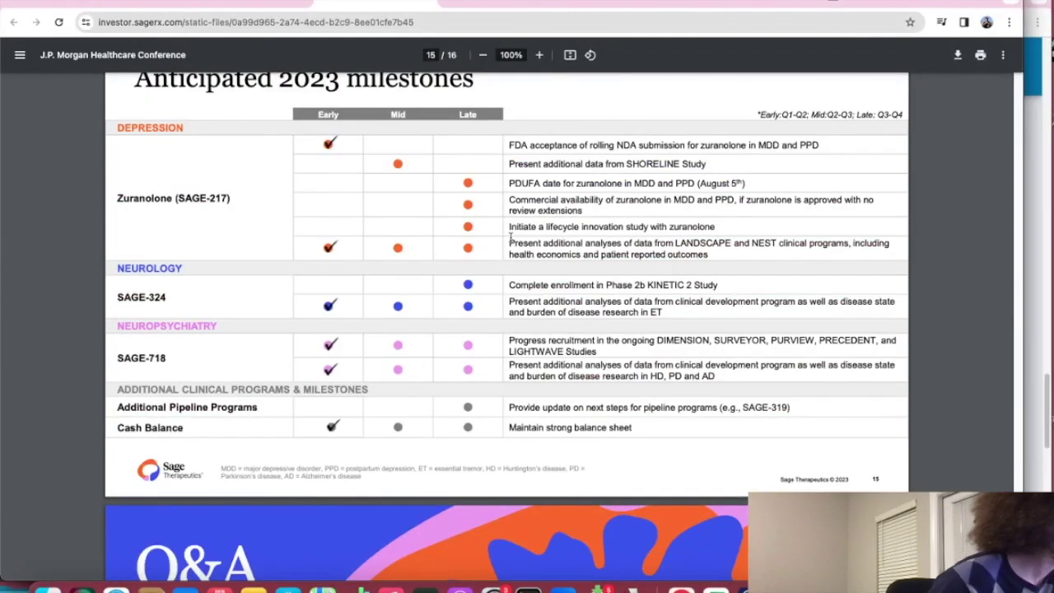
left_click(211, 2)
scroll(372, 335, "down", 3)
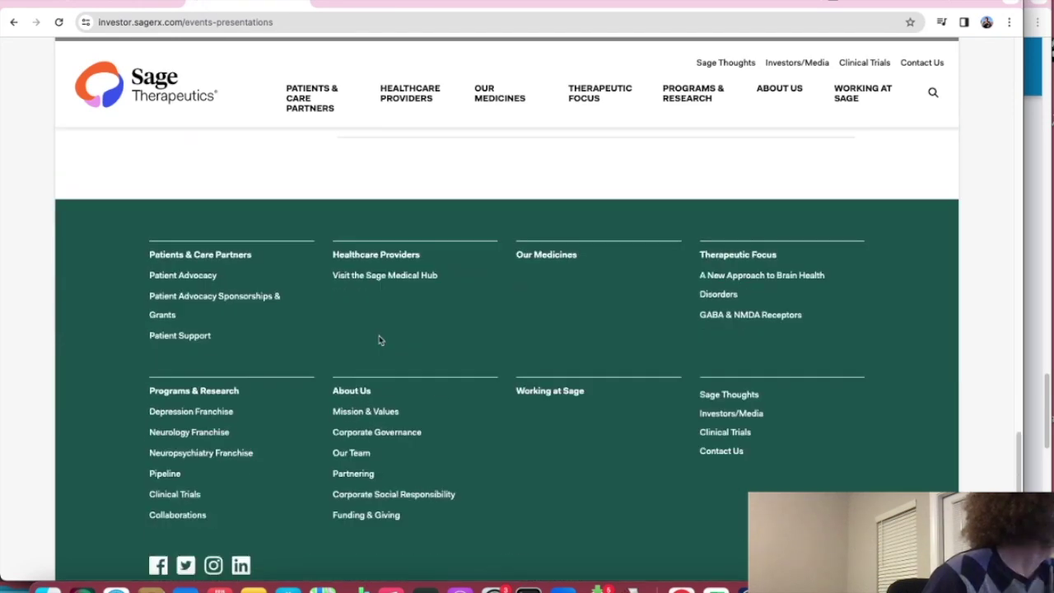
scroll(380, 337, "up", 12)
scroll(543, 448, "down", 3)
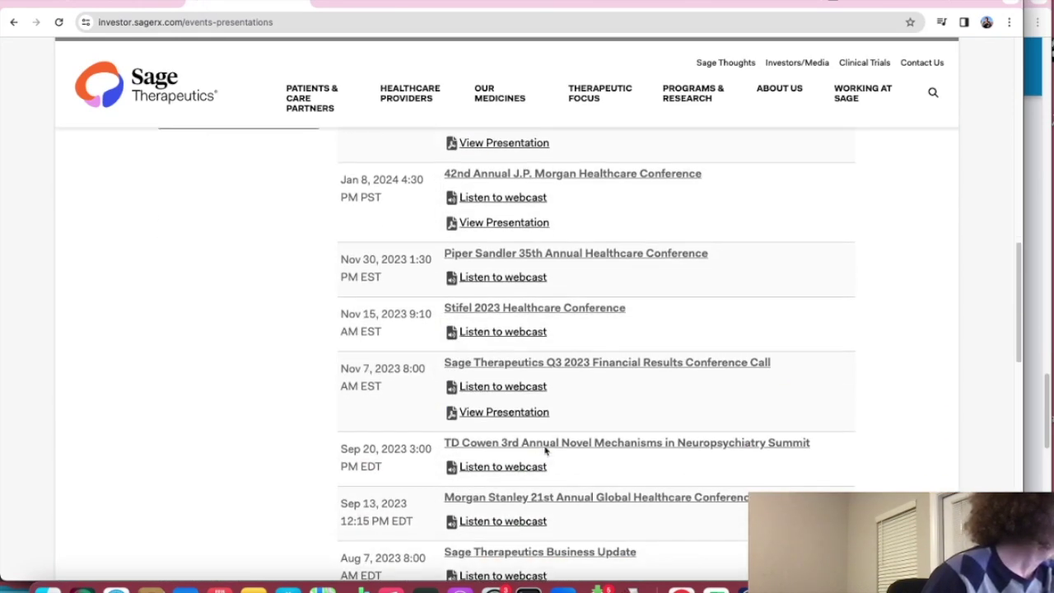
scroll(494, 519, "down", 1)
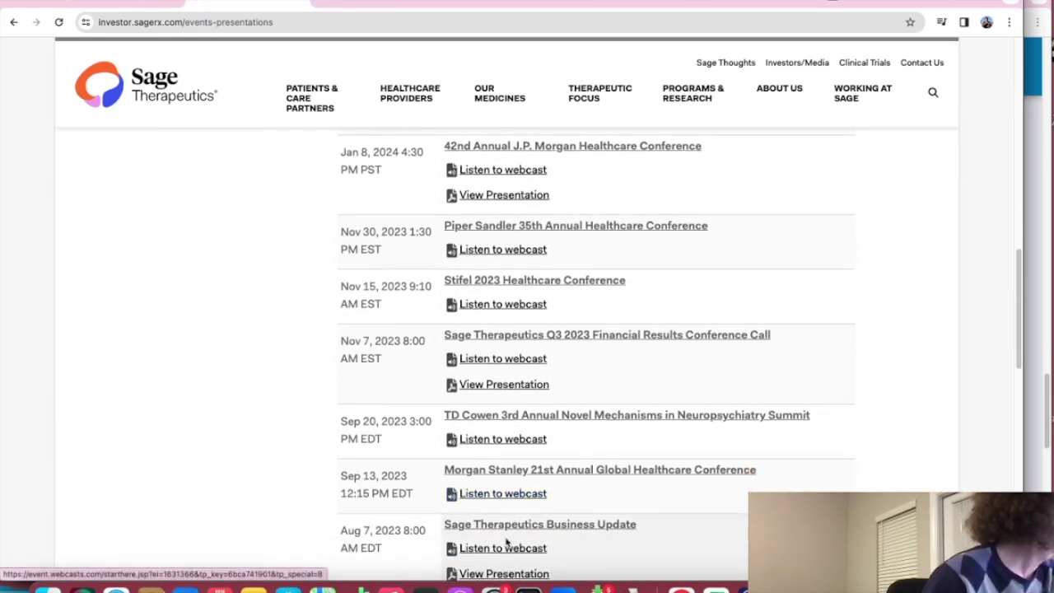
left_click(504, 573)
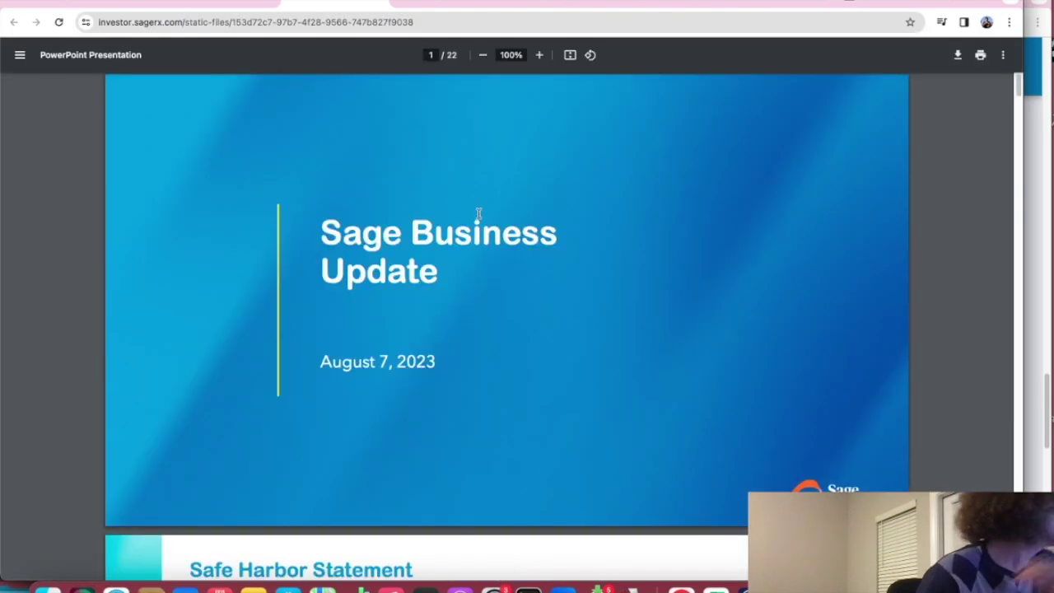
Step: Look through the Business Update slides for the ZURZUVAE commercial strategy and any information on planned spending
scroll(469, 343, "down", 20)
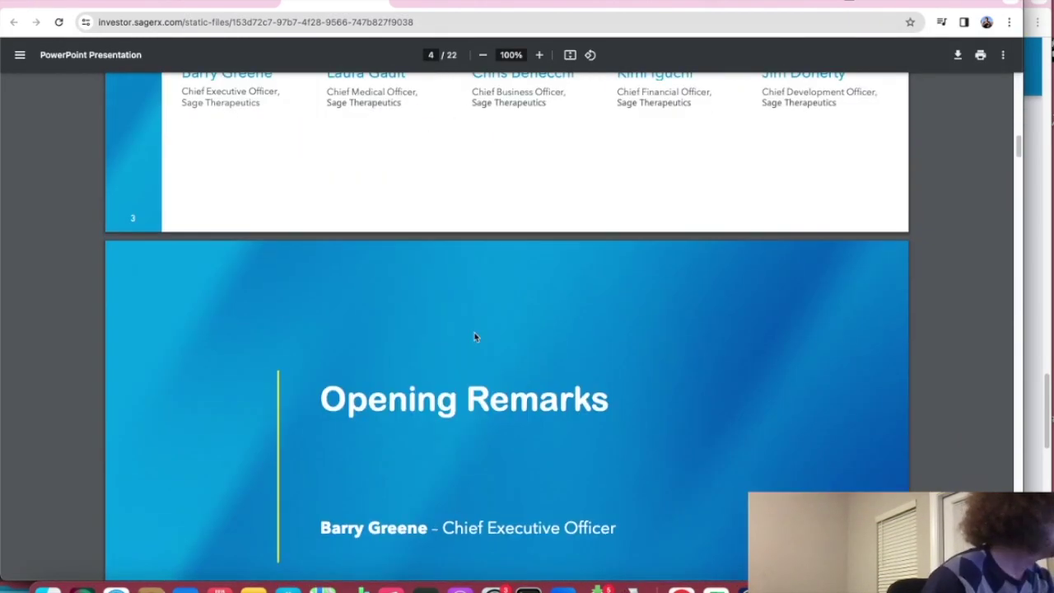
scroll(476, 334, "down", 20)
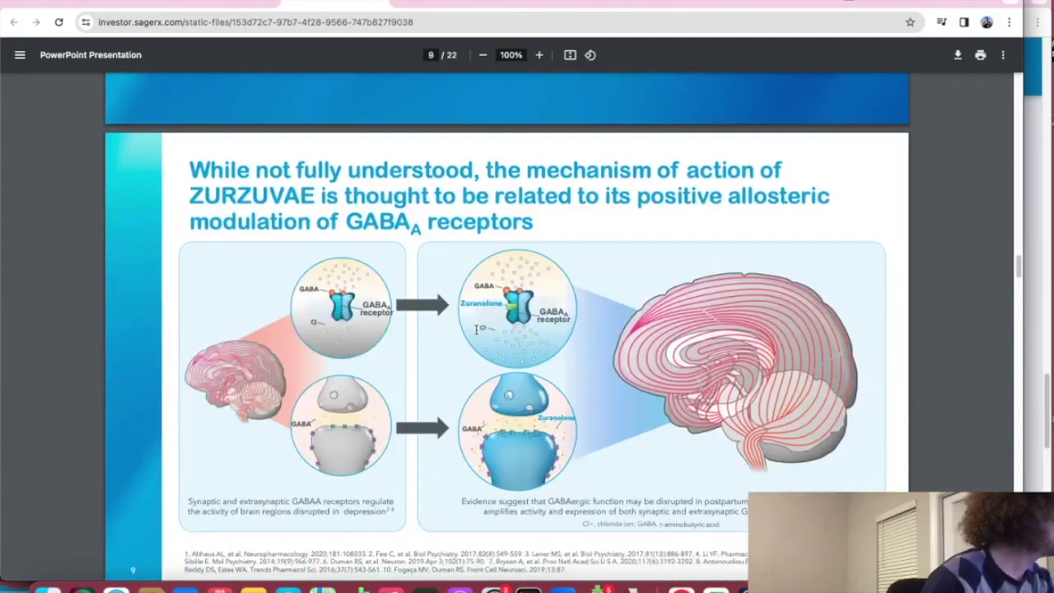
scroll(477, 334, "down", 20)
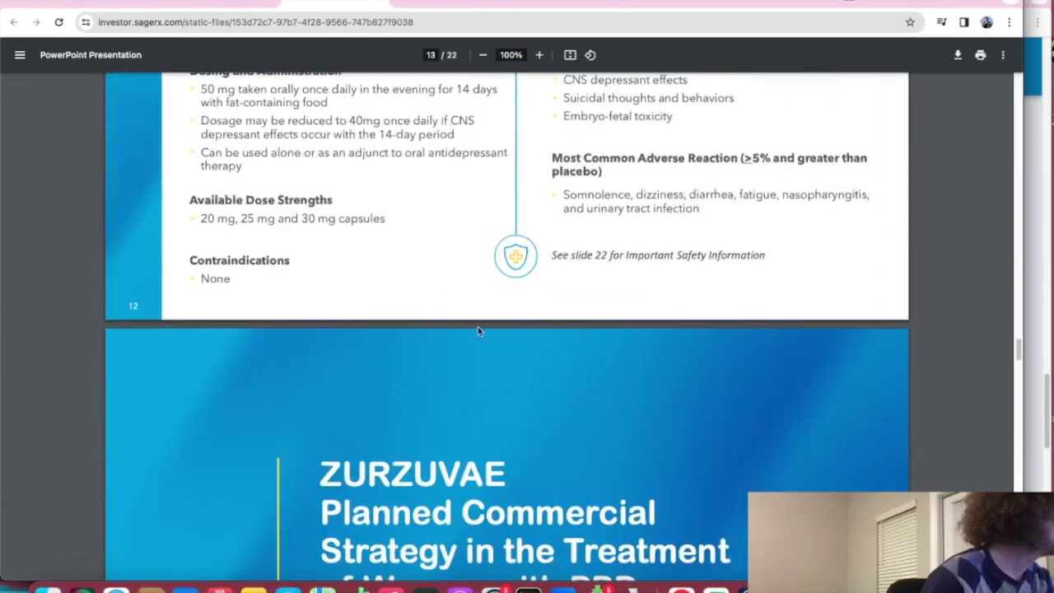
scroll(477, 329, "down", 20)
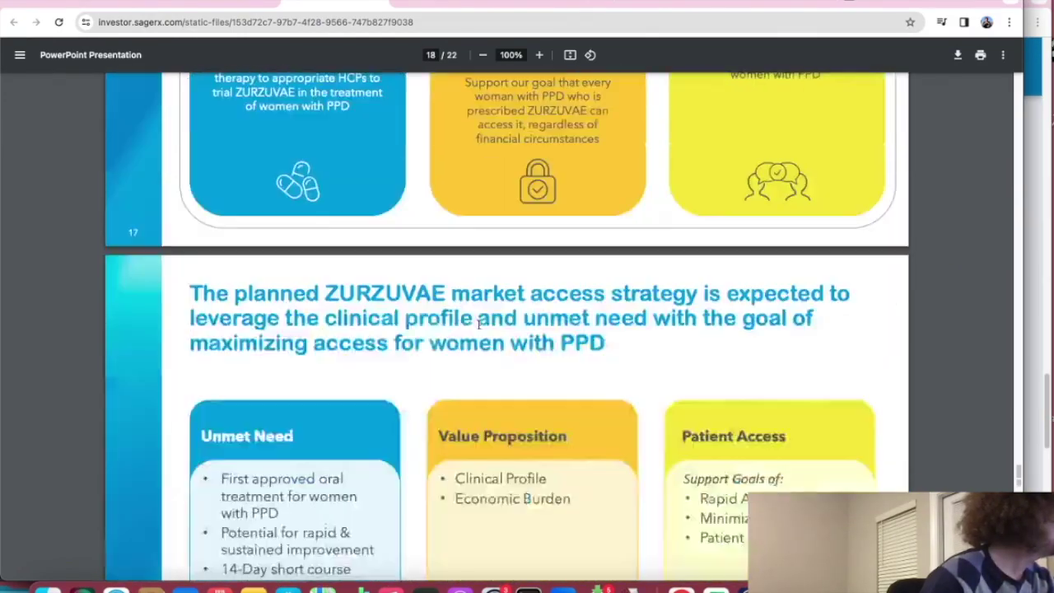
scroll(478, 321, "down", 13)
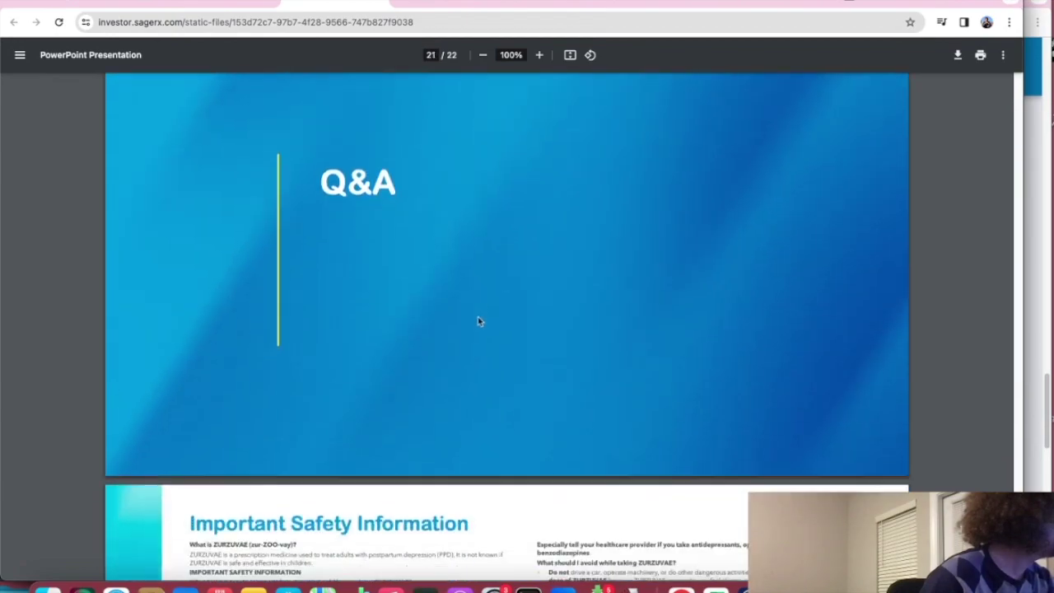
scroll(478, 318, "up", 20)
scroll(479, 321, "down", 18)
scroll(479, 321, "up", 5)
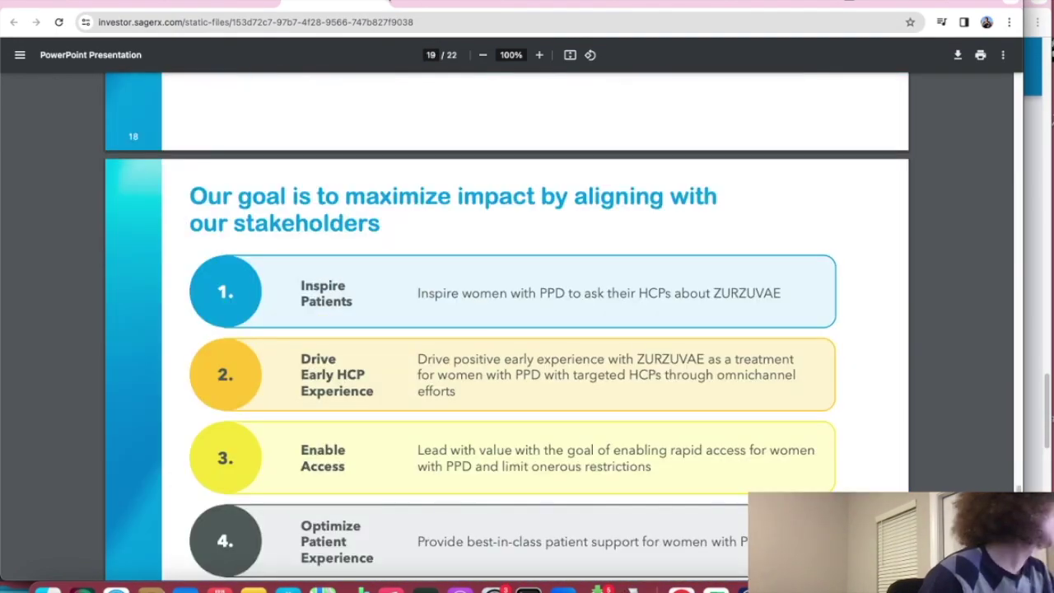
Step: Search Google for "sage therapeutics layoffs 2023"
left_click(387, 21)
type("sage layoffs")
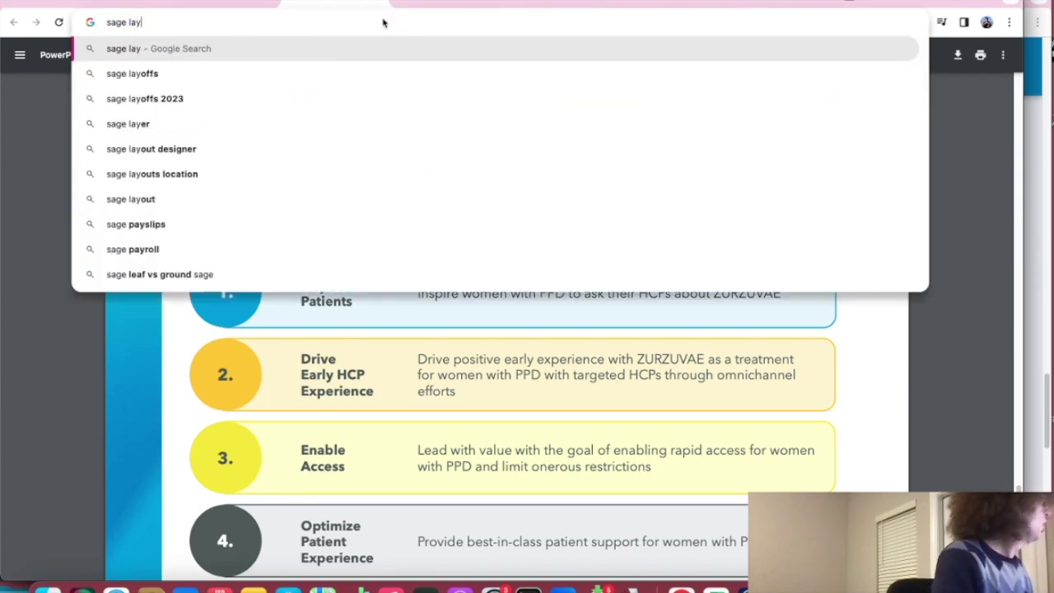
key("Down")
key("Down")
key("Down")
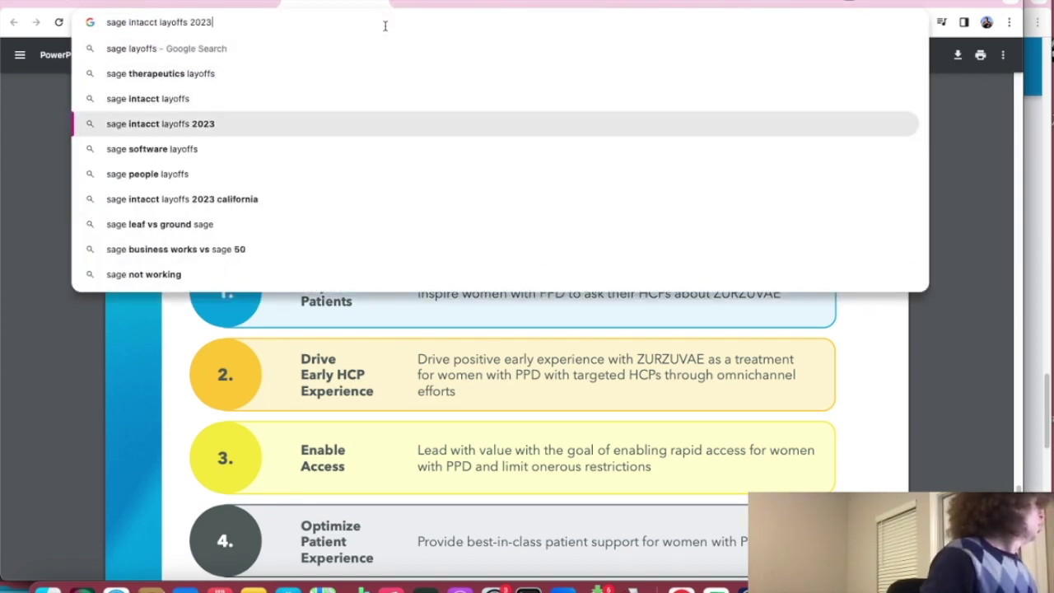
key("Return")
left_click_drag(199, 68, 162, 68)
key("BackSpace")
type("therapeutics")
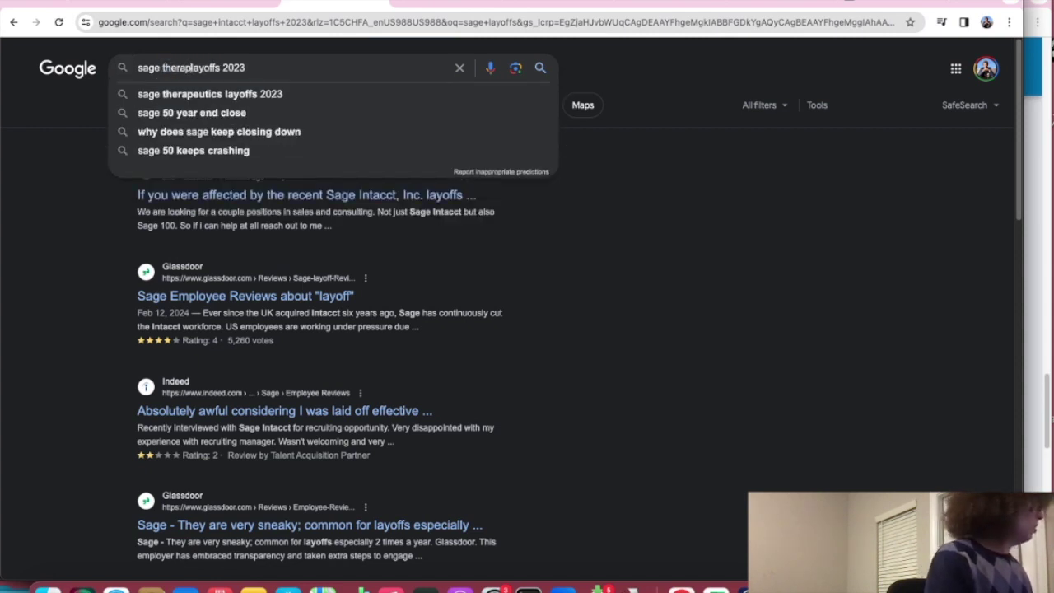
key("Return")
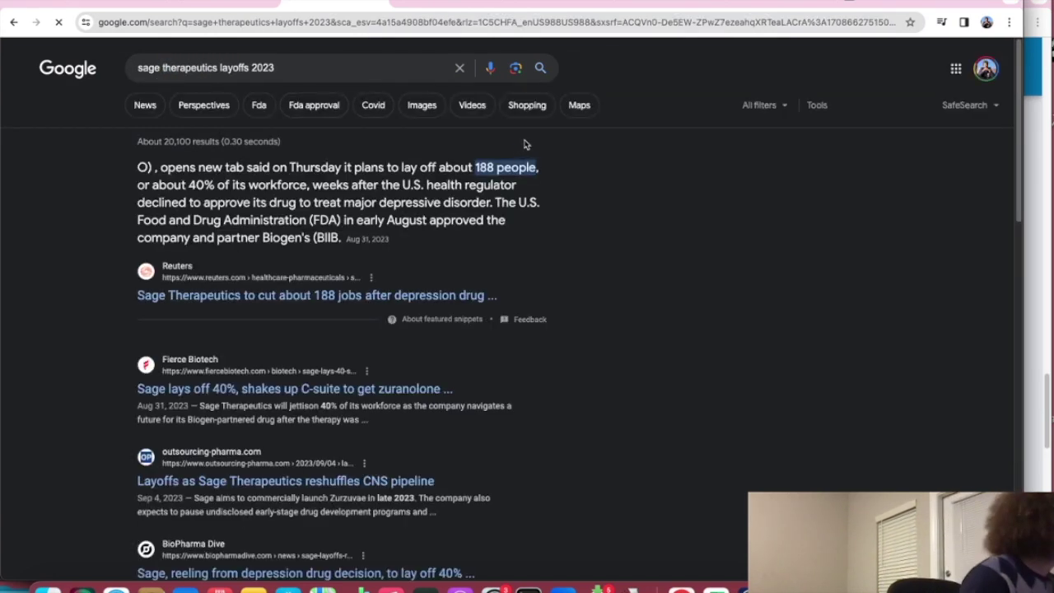
Step: Open the Reuters article on the Sage Therapeutics job cuts, read the layoff details and return to the events page
left_click(375, 297)
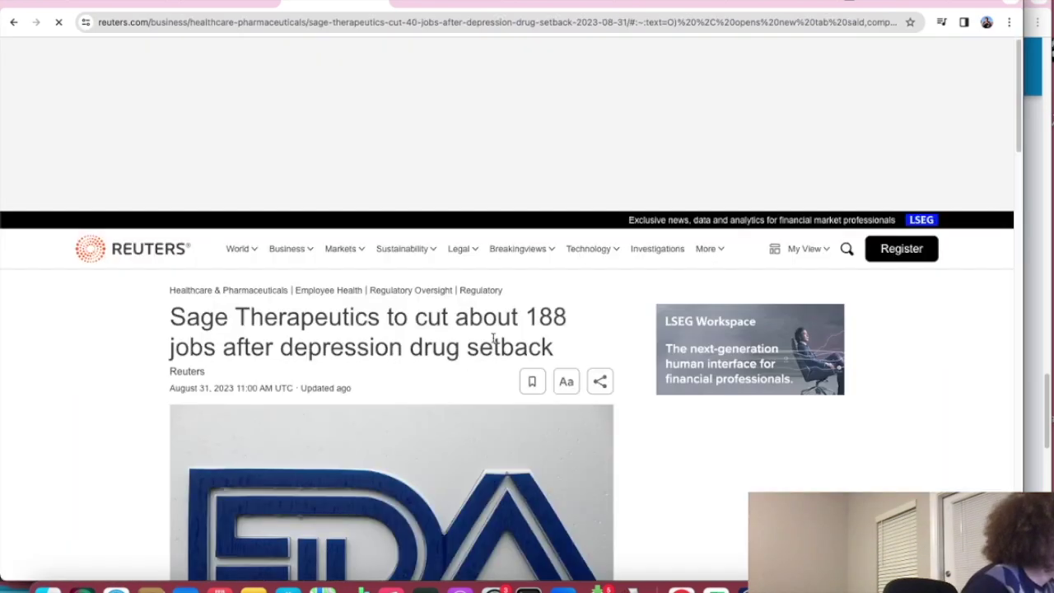
scroll(489, 333, "down", 15)
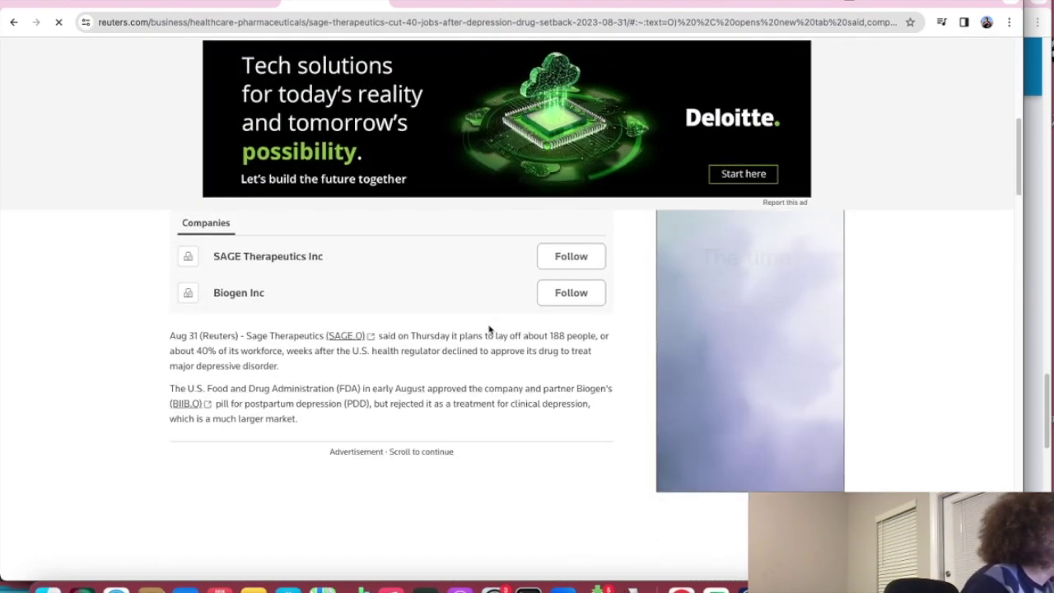
left_click(235, 2)
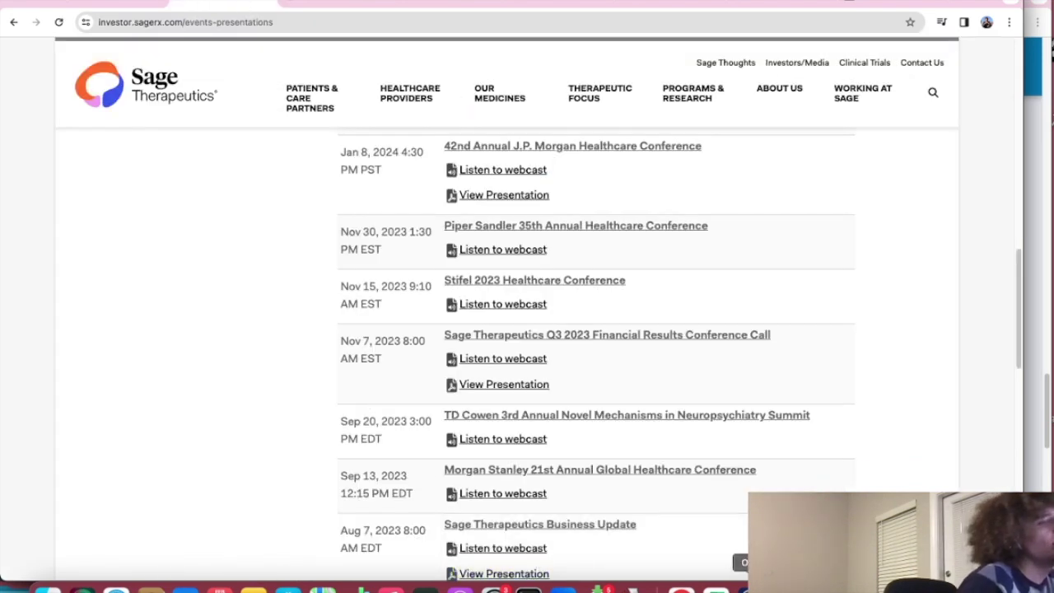
Step: Switch to Excel and check the 4Q23 R&D and SG&A expenses against the 1Q24 column
left_click(715, 588)
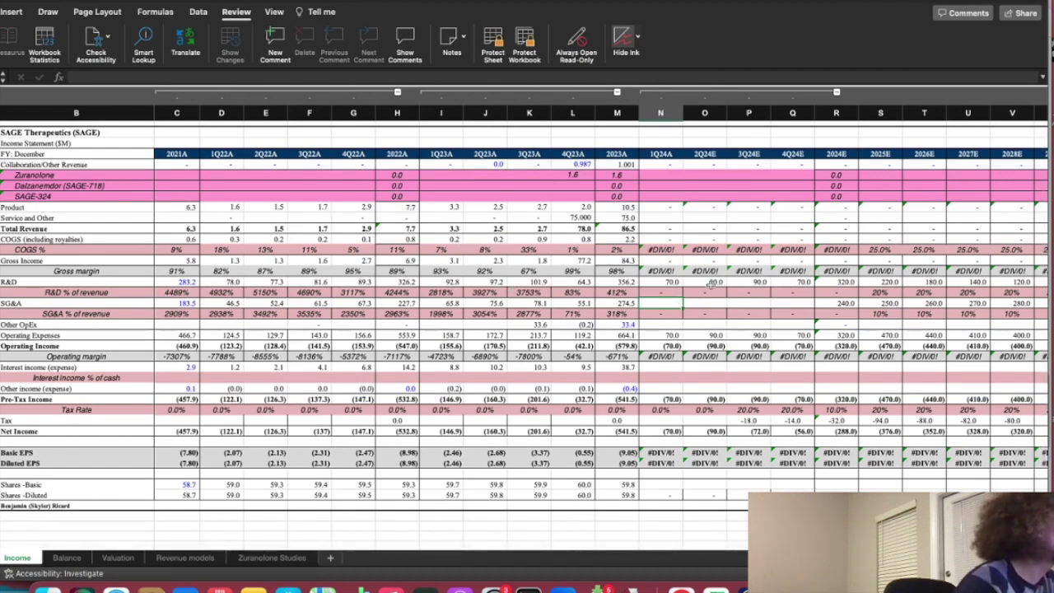
left_click(656, 281)
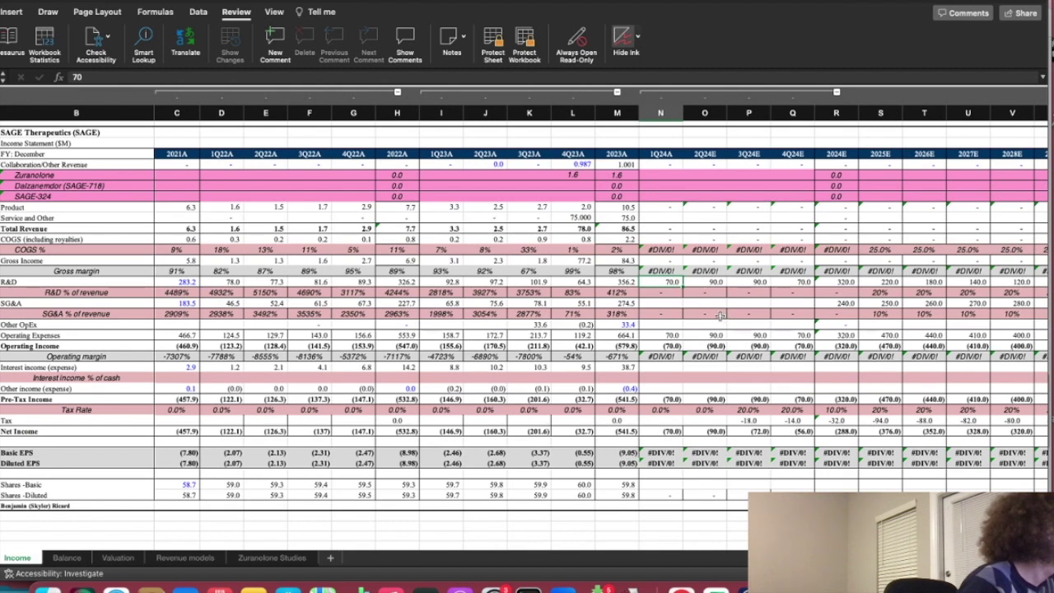
left_click(584, 282)
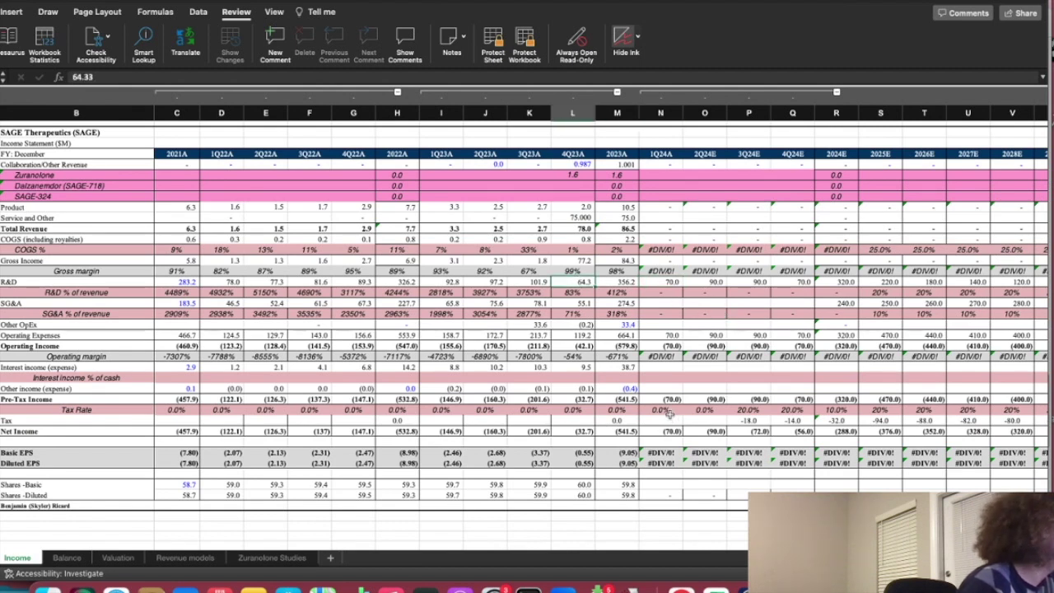
left_click(661, 292)
left_click(656, 302)
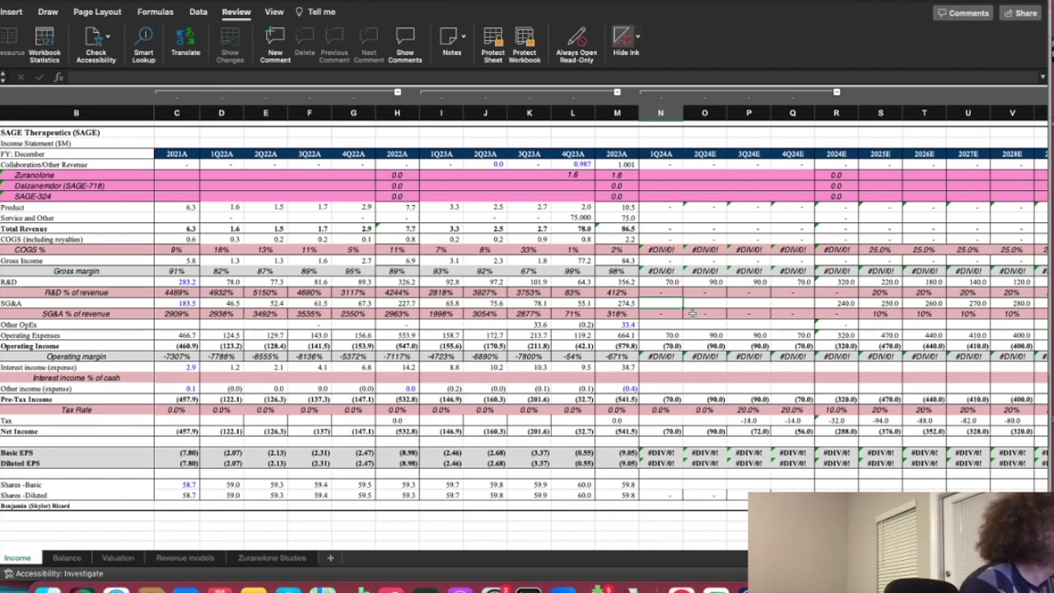
left_click(587, 303)
left_click(657, 304)
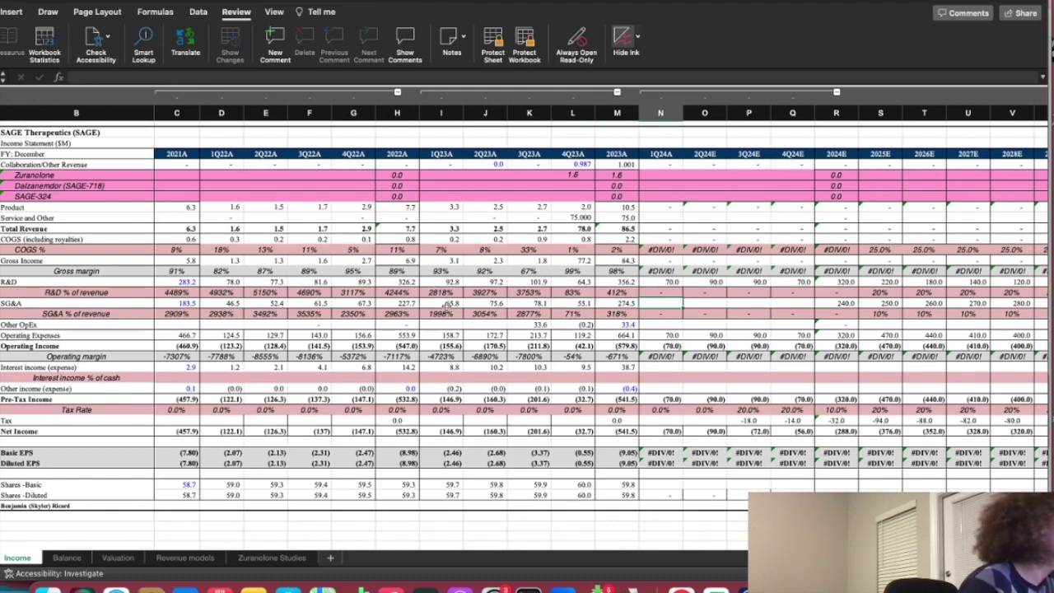
Step: Examine the trend of the quarterly SG&A expenses from 1Q22 to 4Q22 and into early 2023
left_click_drag(244, 304, 336, 301)
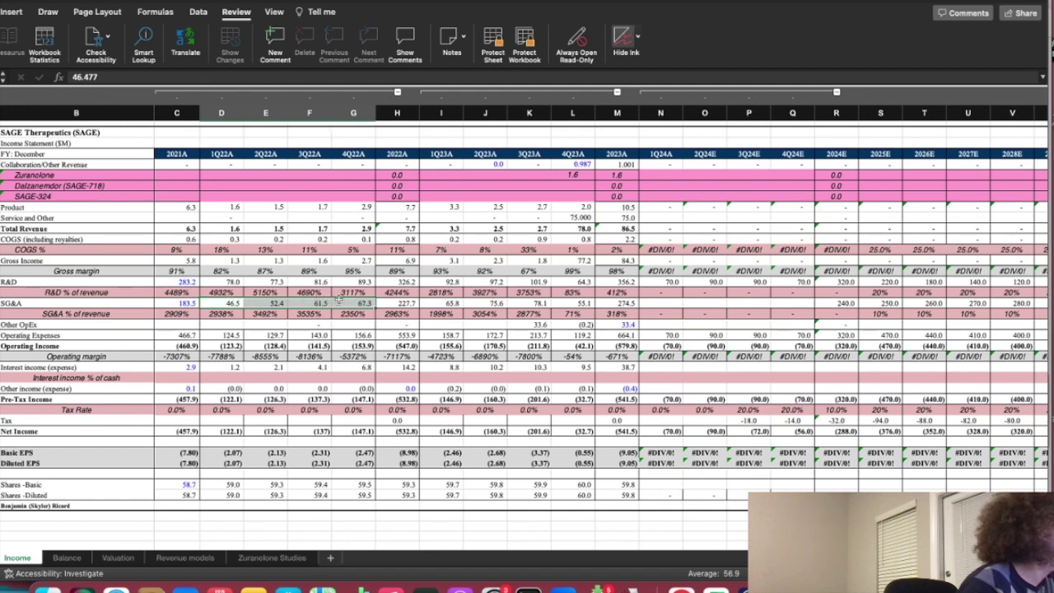
left_click_drag(435, 294, 475, 300)
left_click(294, 301)
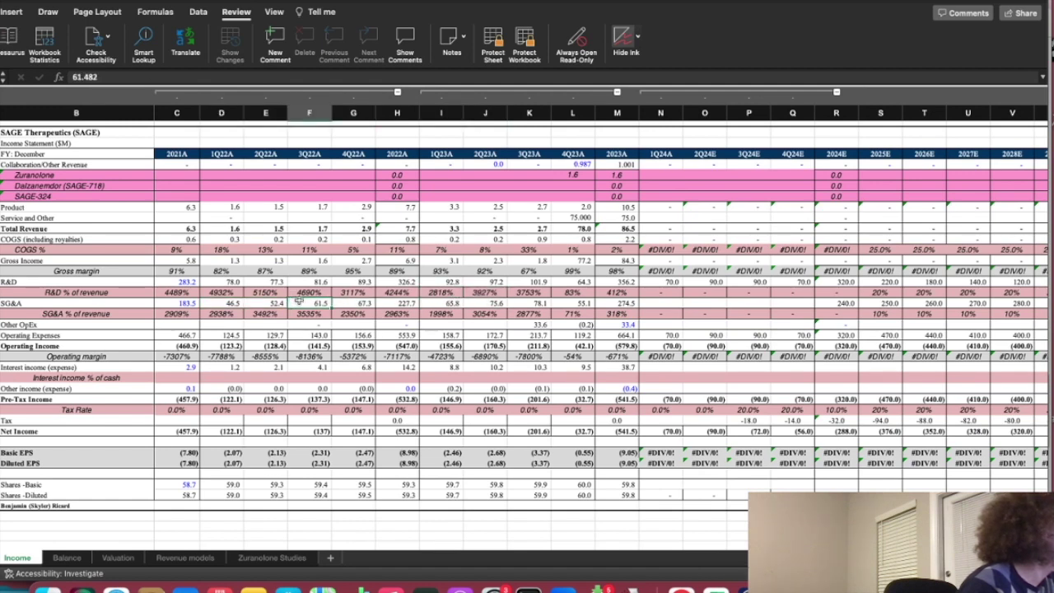
left_click_drag(297, 301, 350, 302)
left_click_drag(227, 304, 346, 306)
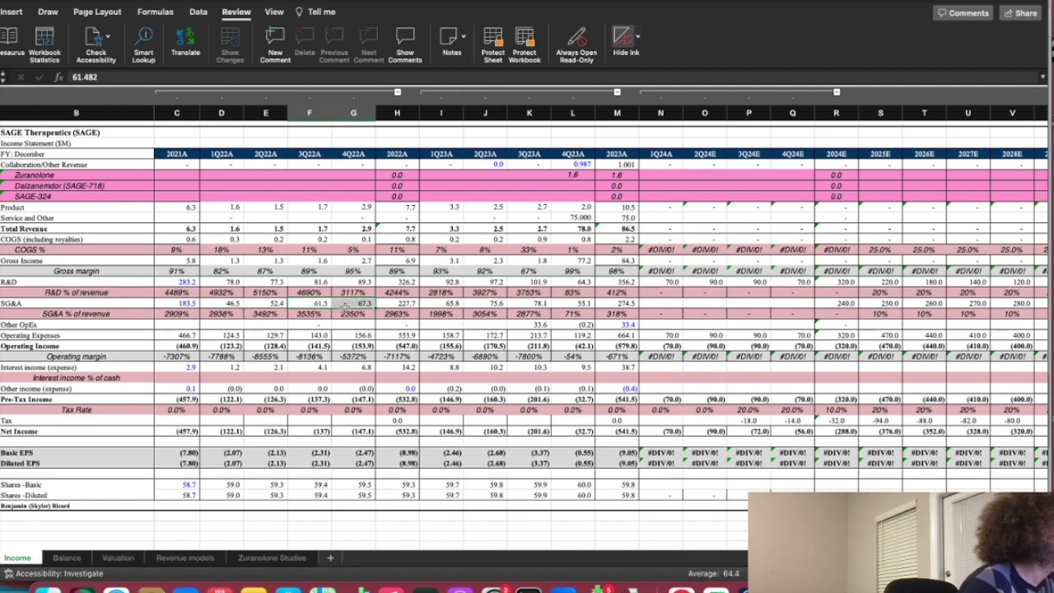
Step: Compare the quarterly SG&A expenses from 4Q22 through 4Q23 as a basis for the 2024 estimates
left_click(443, 302)
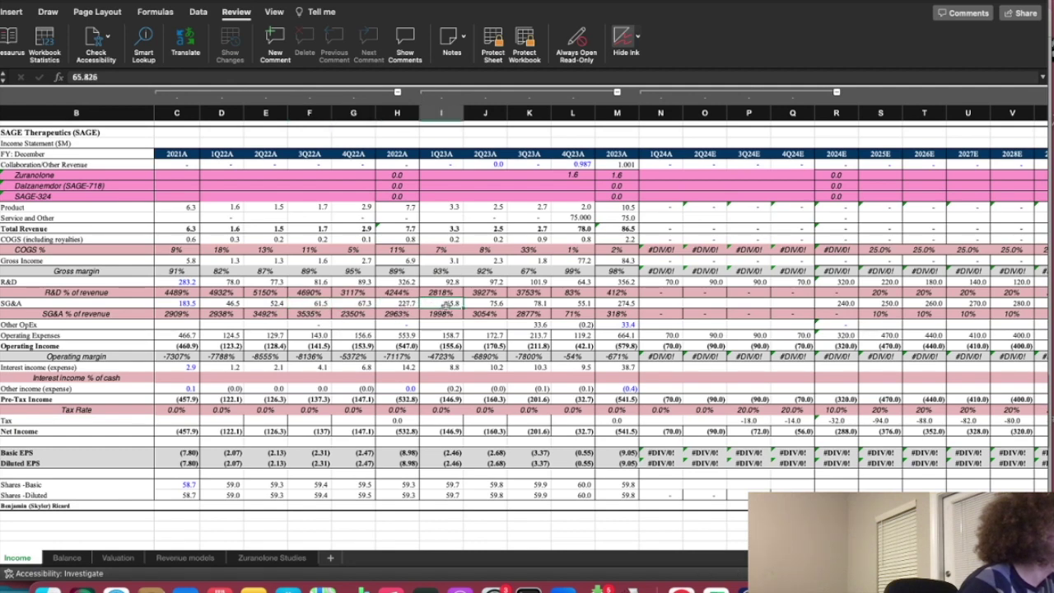
left_click_drag(444, 303, 484, 304)
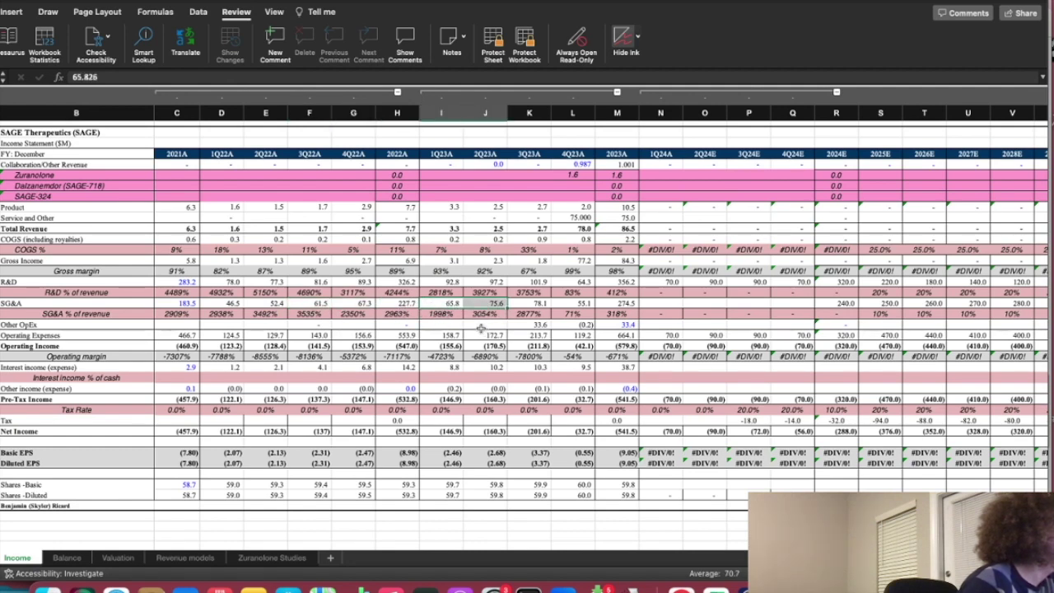
left_click(354, 305)
left_click(442, 306)
left_click(483, 303)
left_click_drag(454, 304, 527, 306)
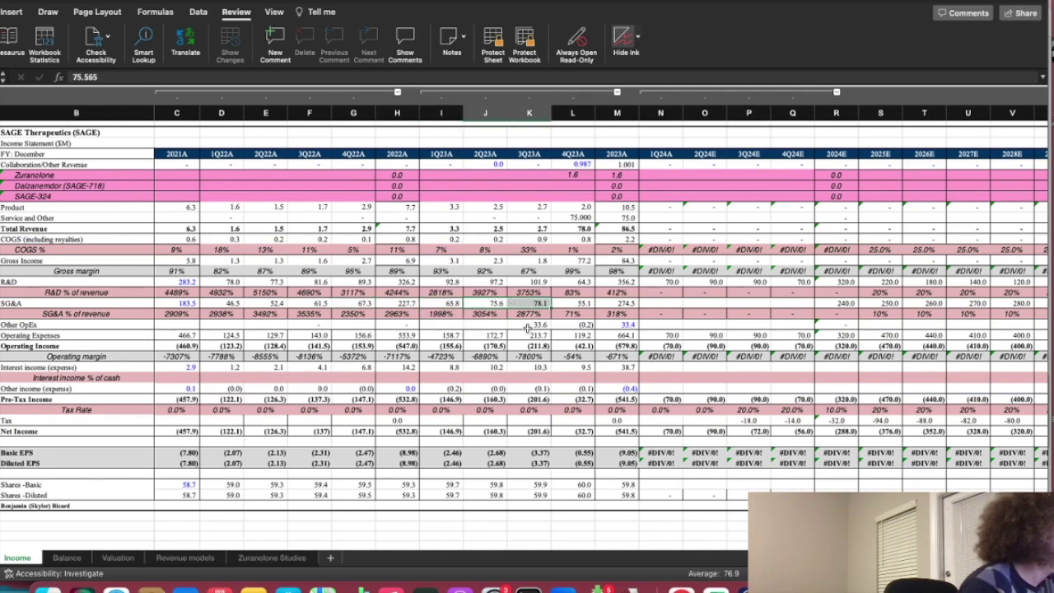
left_click(582, 304)
Step: Enter the 2024 quarterly SG&A forecasts as 59 for 1Q24, 64 for 2Q24, 66 for 3Q24 and 68 for 4Q24
left_click(646, 304)
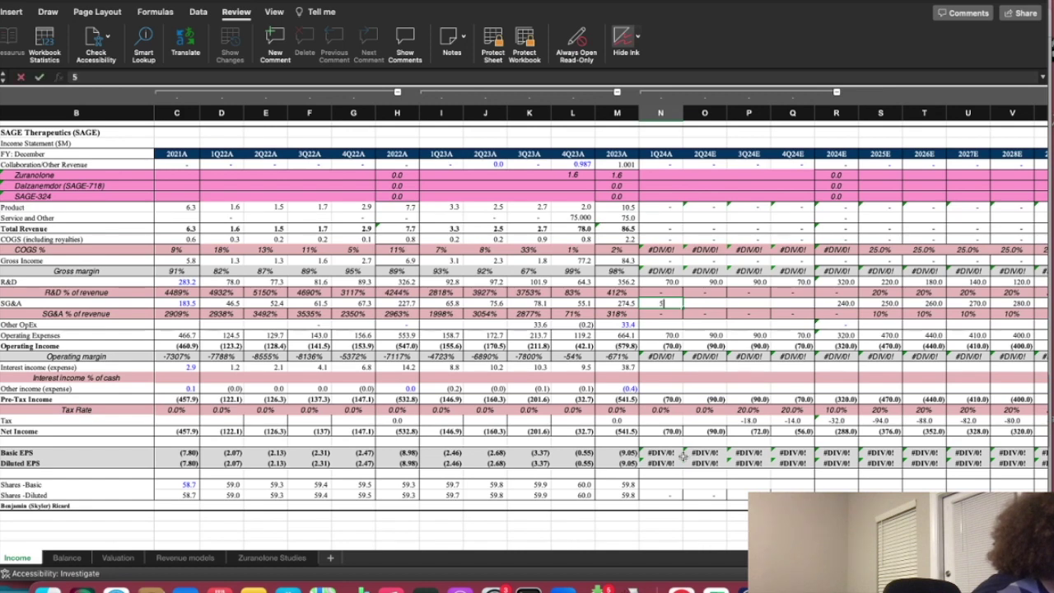
type("5")
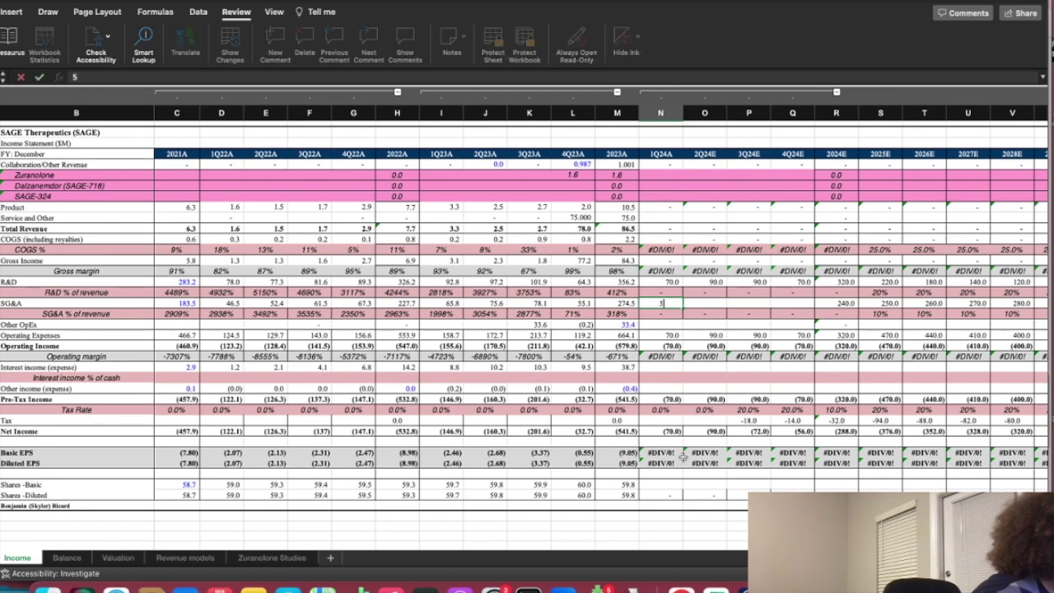
type("9")
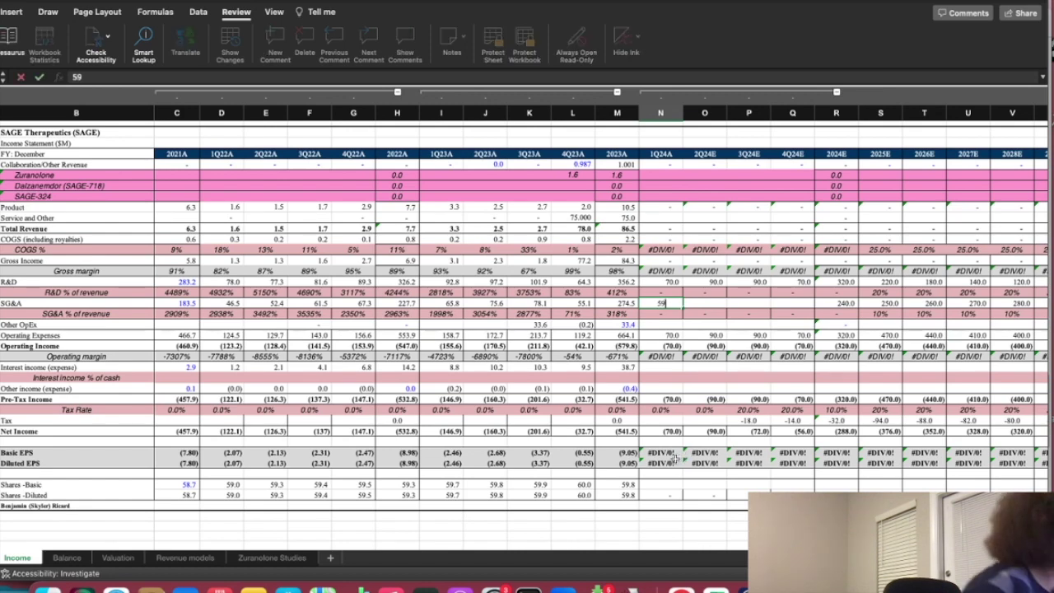
key("Tab")
type("6")
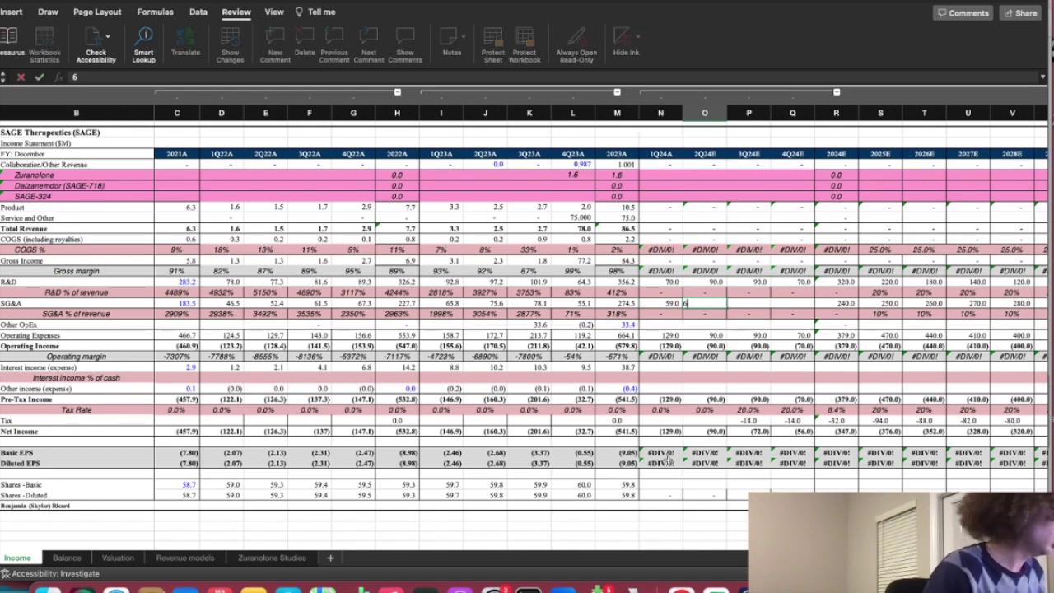
type("4")
key("Tab")
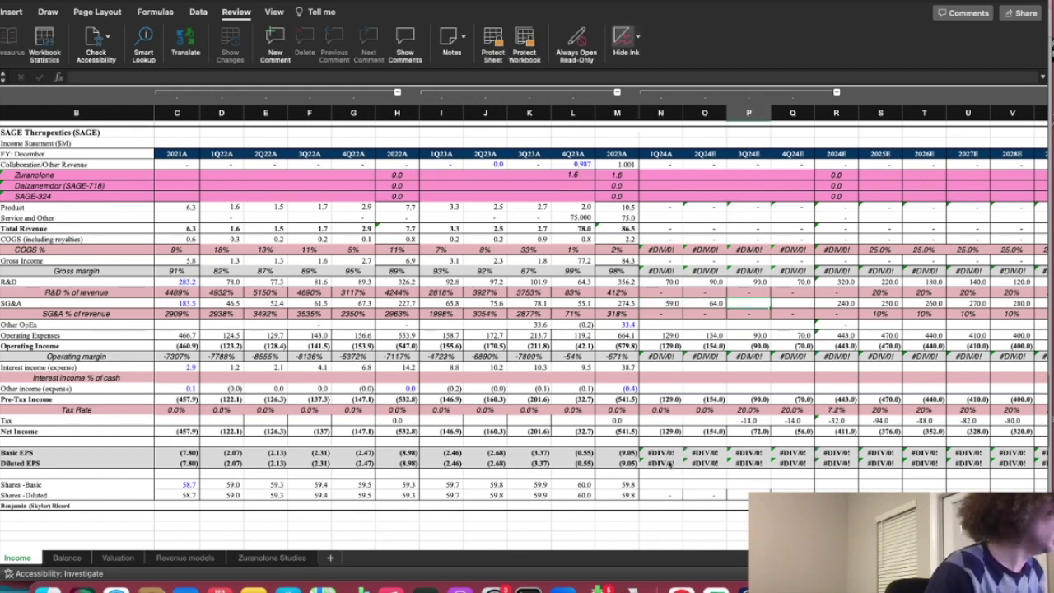
type("66")
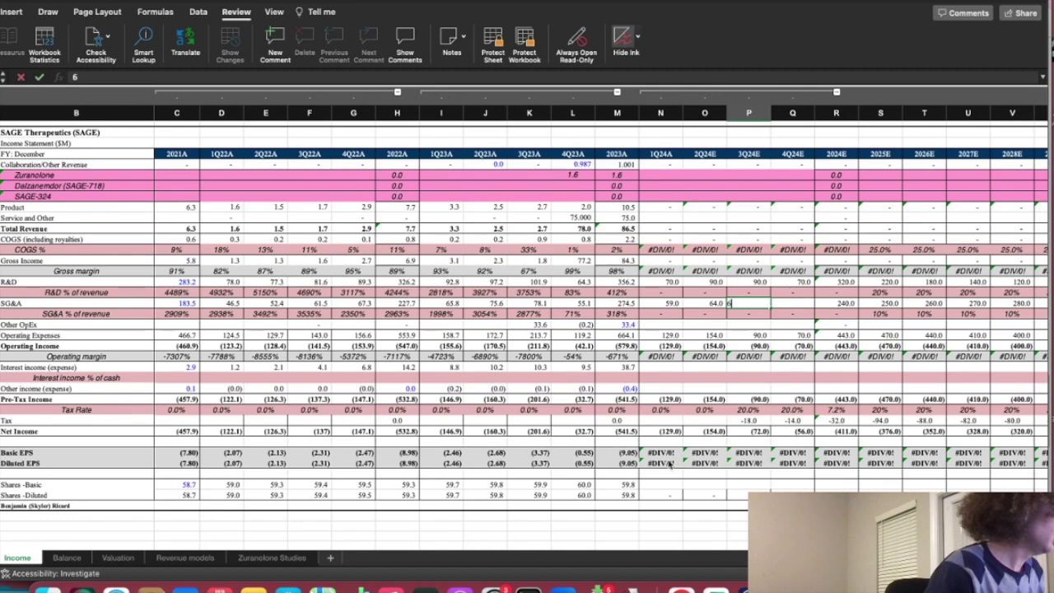
key("Tab")
type("68")
key("Return")
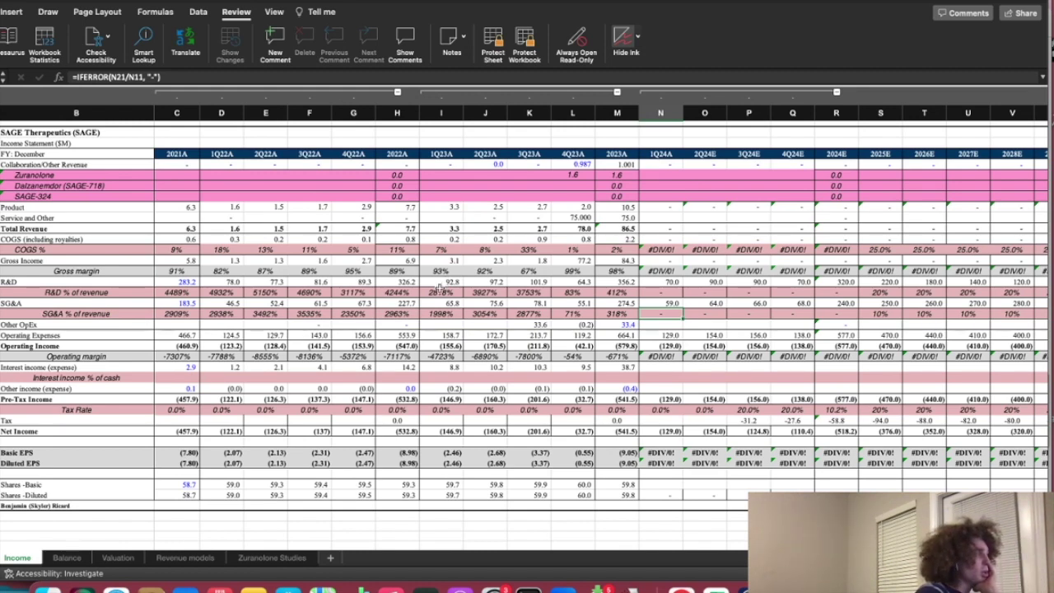
Step: Review the 2023 quarterly R&D expenses, comparing 3Q23 with 4Q23, and check the 1Q24 operating expenses formula
left_click_drag(434, 282, 572, 282)
left_click(573, 281)
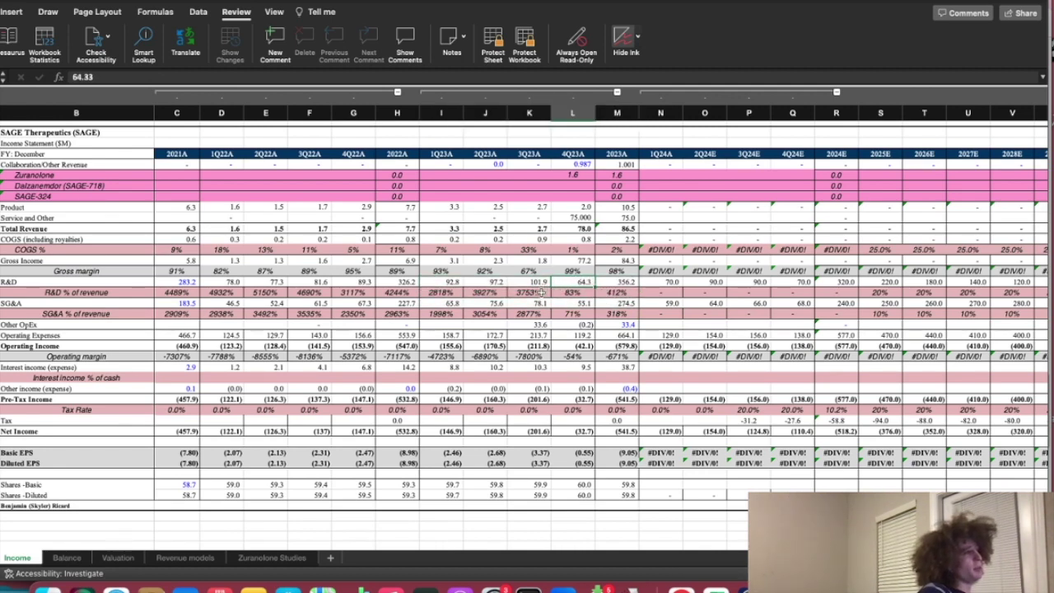
left_click_drag(549, 282, 573, 282)
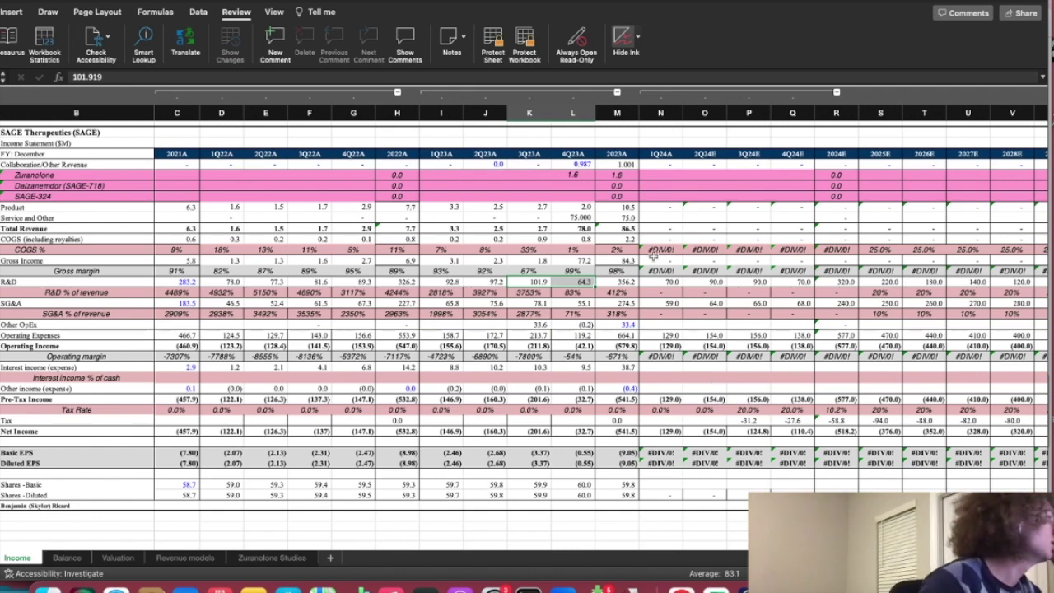
left_click(669, 334)
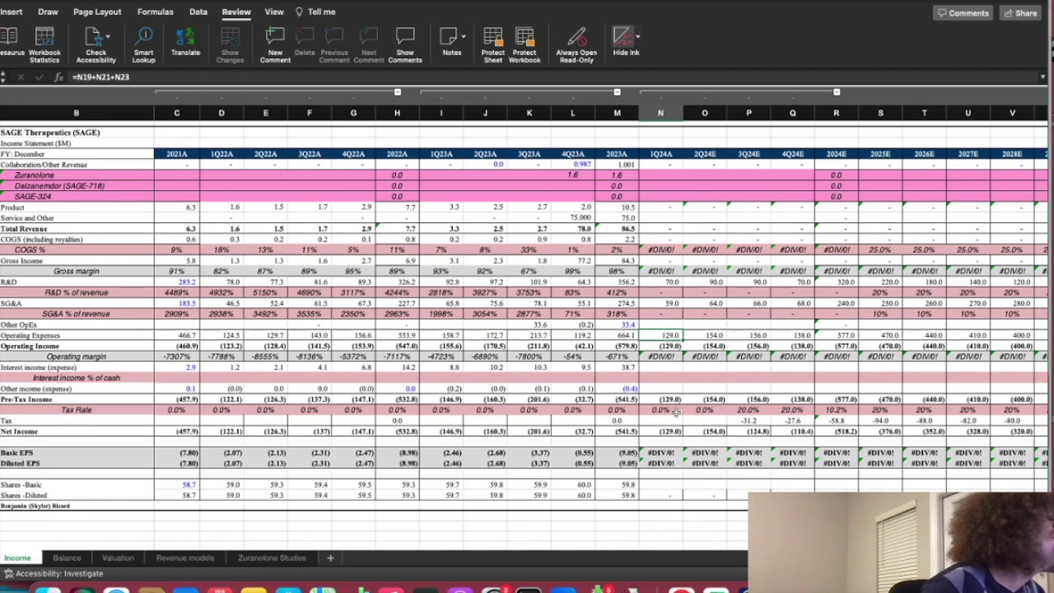
Step: Set the basic share count for 1Q24 to 61
left_click(659, 472)
left_click(656, 488)
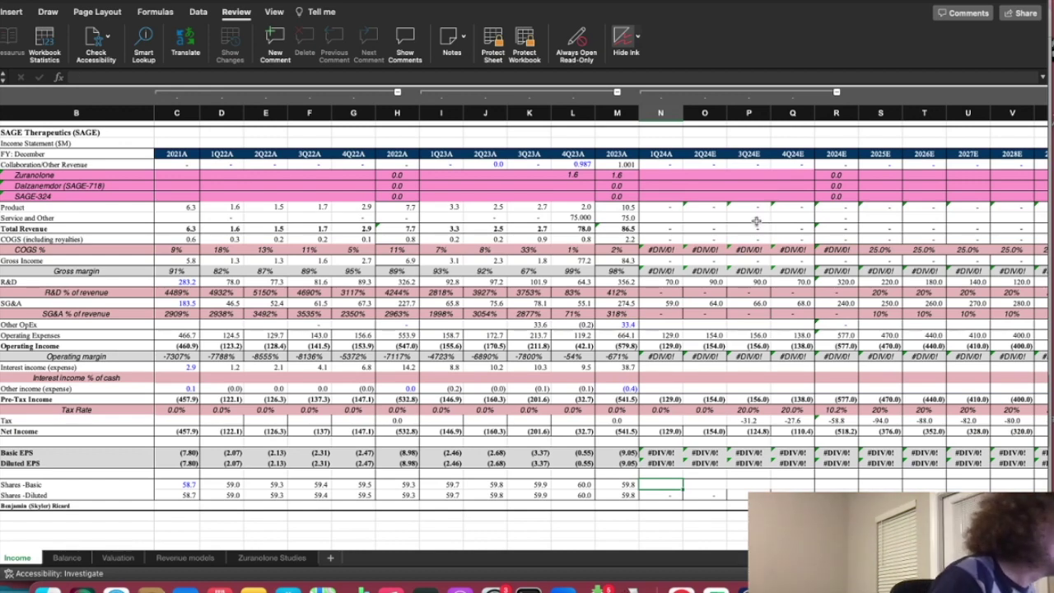
type("31")
key("Tab")
key("Left")
type("61")
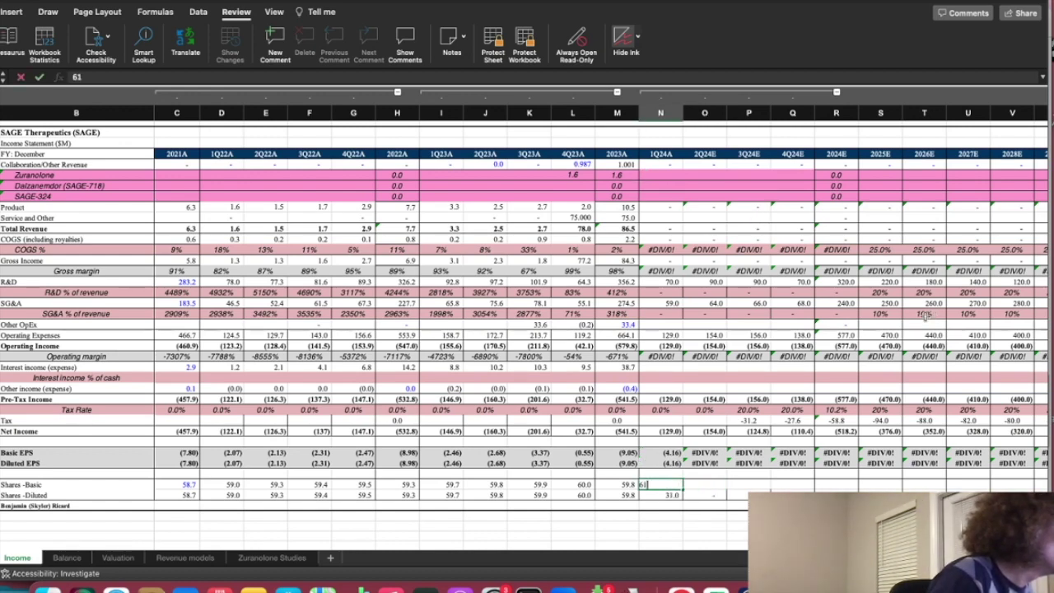
key("Tab")
key("Tab")
key("Left")
type("62")
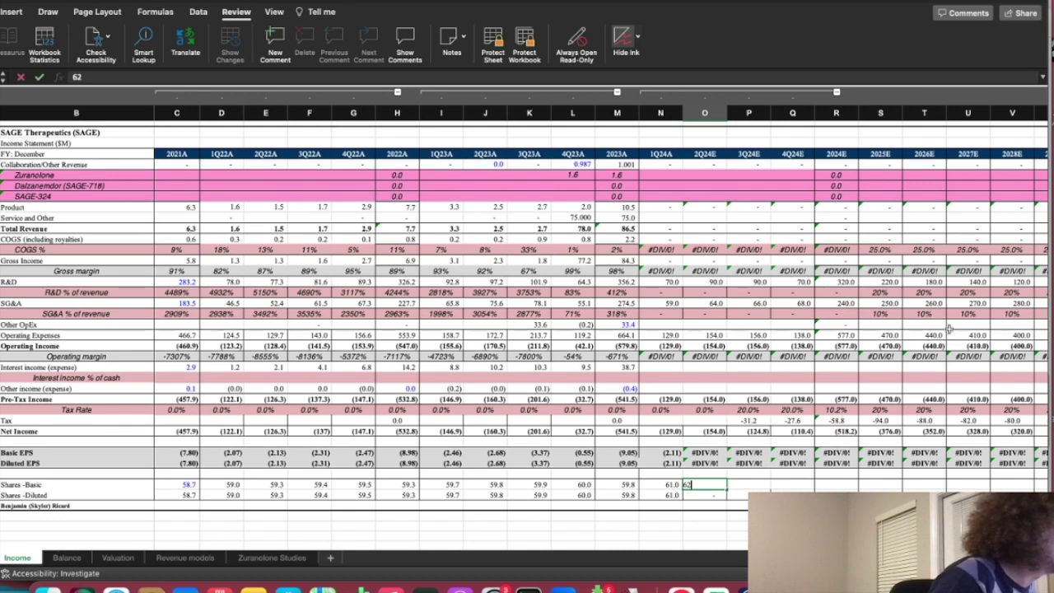
left_click(697, 175)
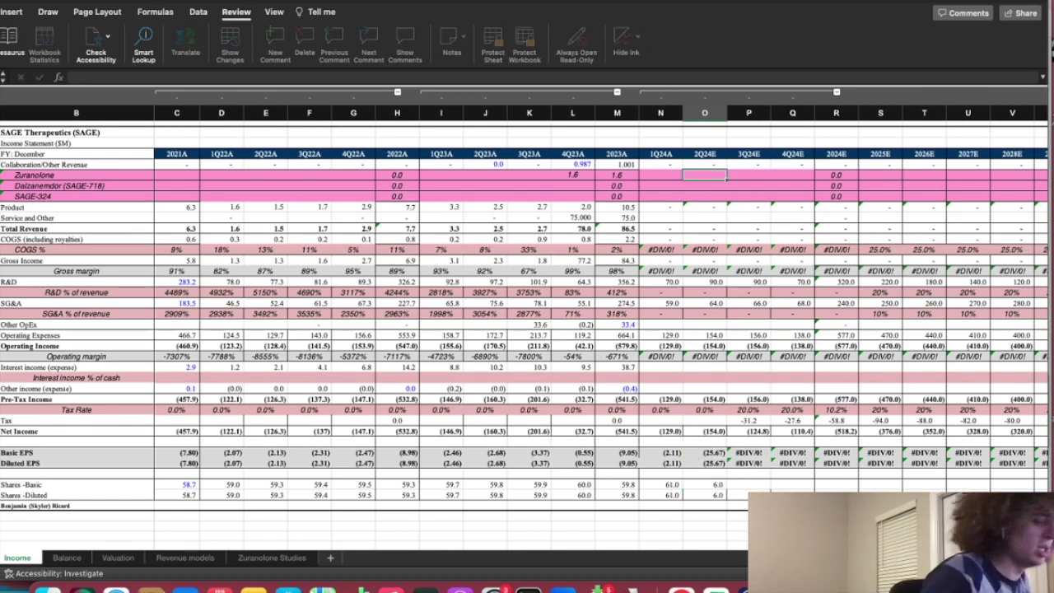
Step: Enter basic share counts of 61.2 for 2Q24, 61.4 for 3Q24 and 61.6 for 4Q24
left_click(712, 487)
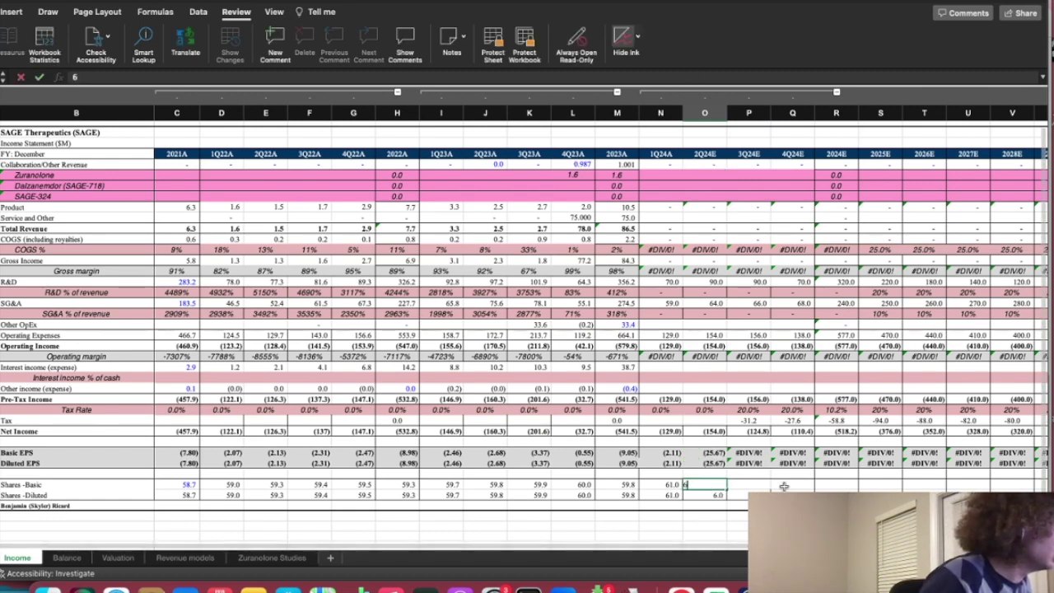
type("6")
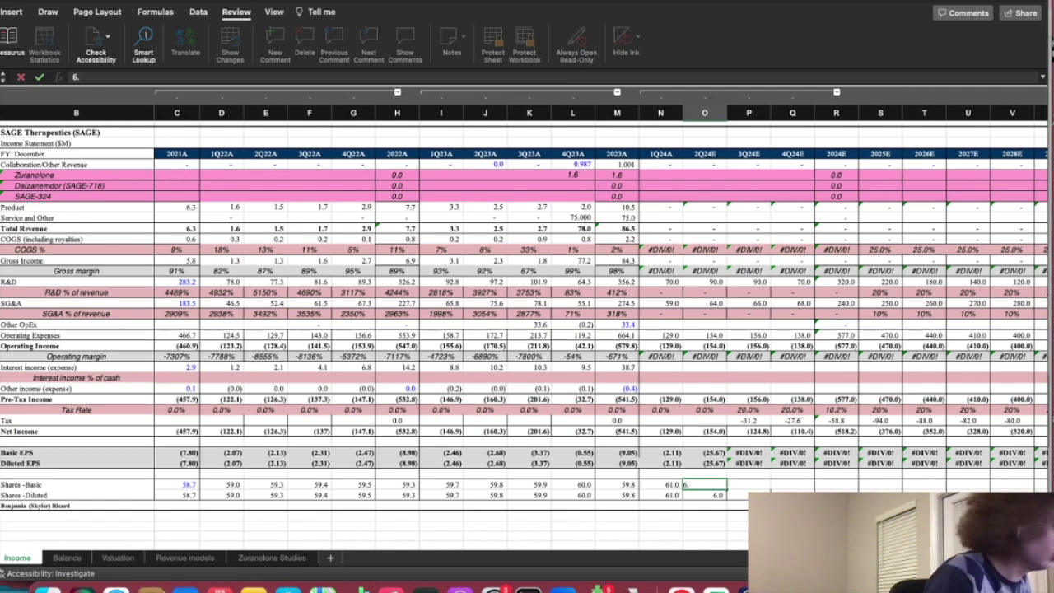
type("1.2")
key("Tab")
type("61")
key("Tab")
type("61.")
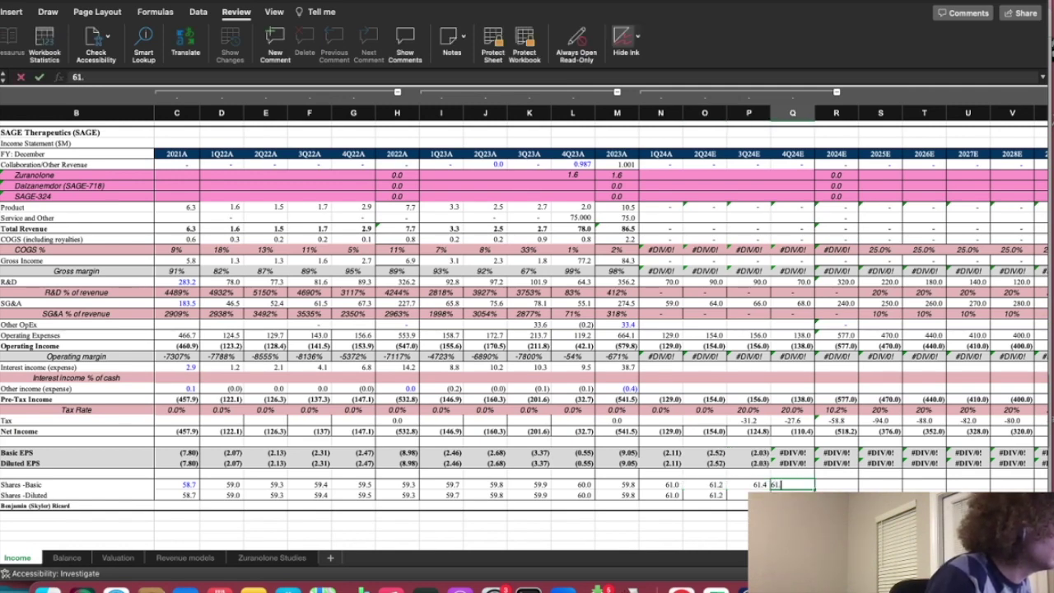
type("6")
key("Tab")
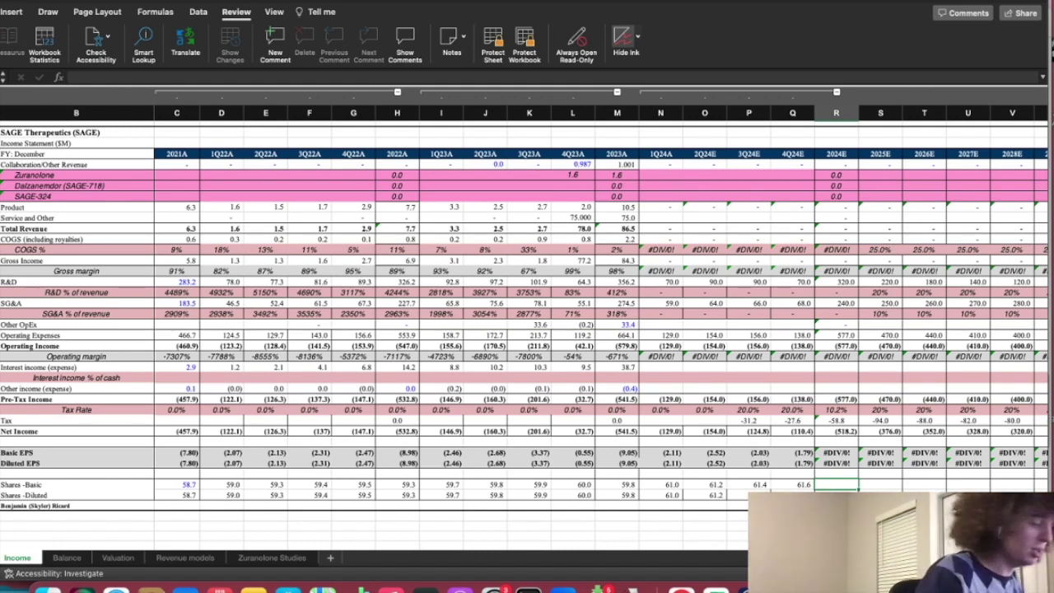
Step: Enter annual basic share counts of 61.3 for 2024E, 61.8 for 2025E and 62 for 2026E
type("61.3")
key("Tab")
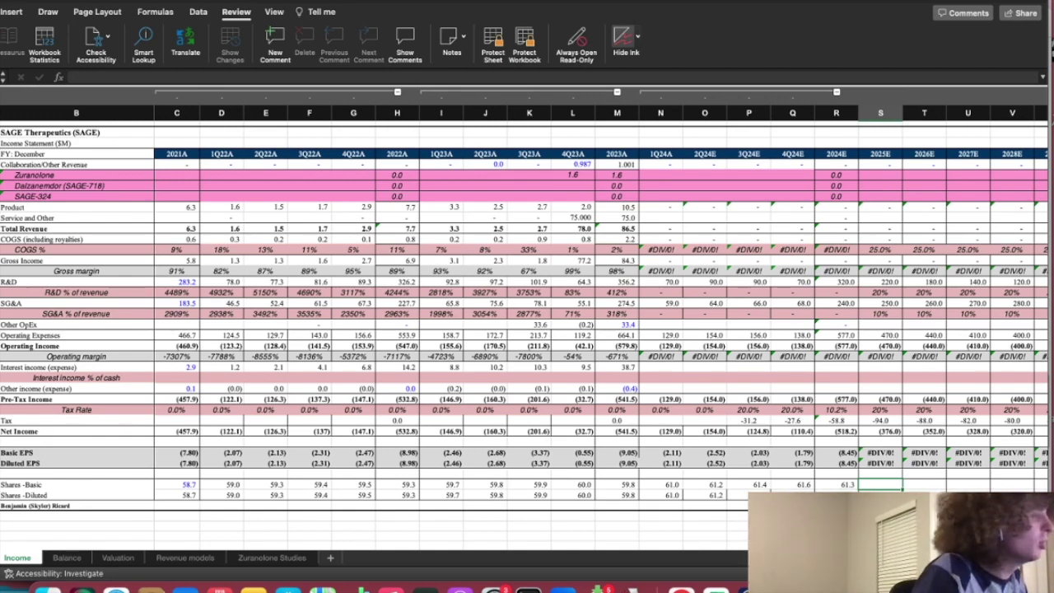
type("3")
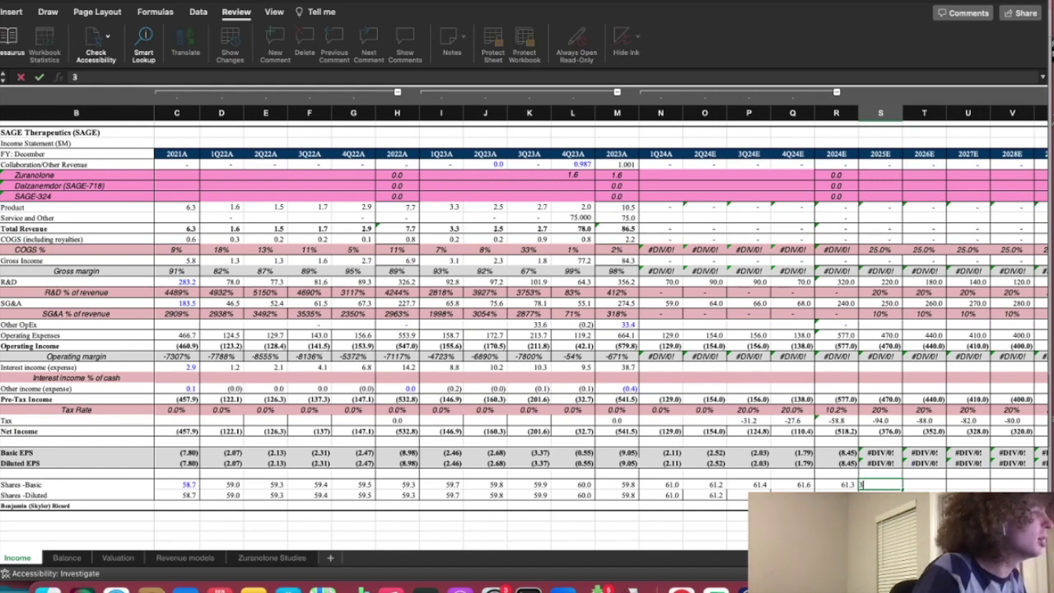
type("61.8")
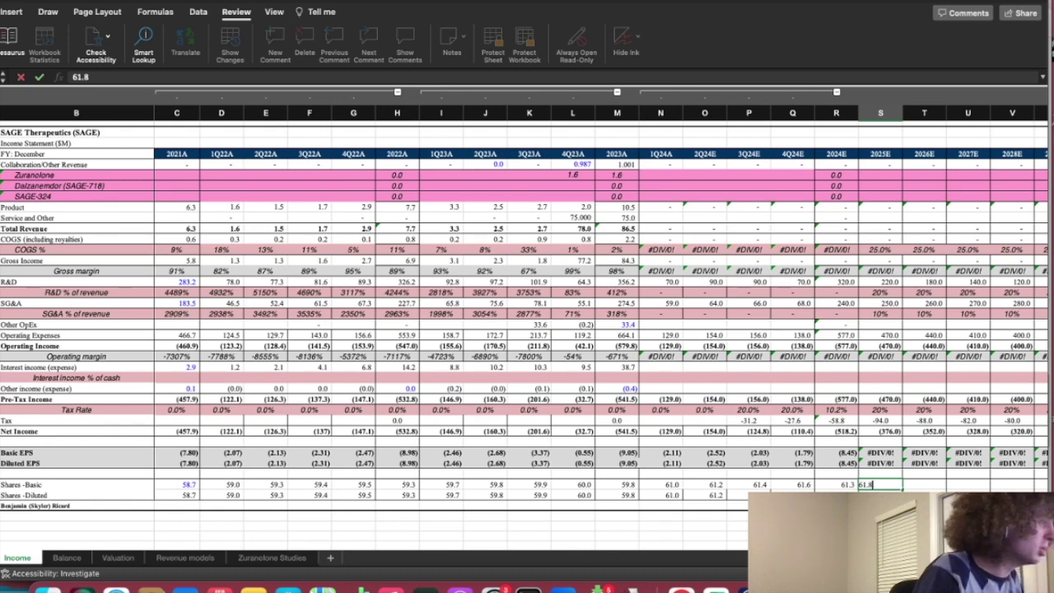
key("Tab")
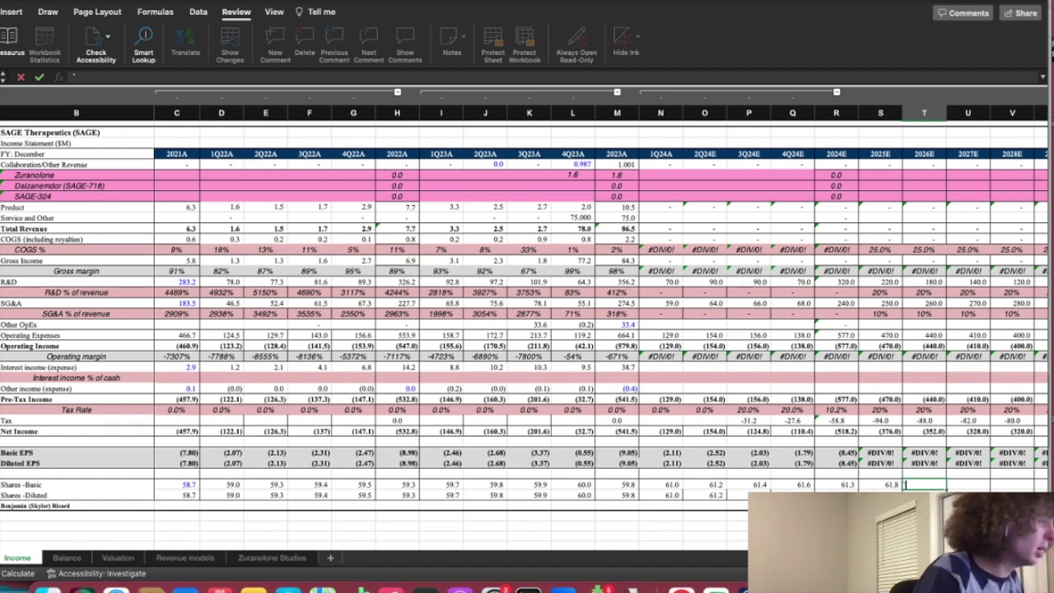
type("62")
key("Tab")
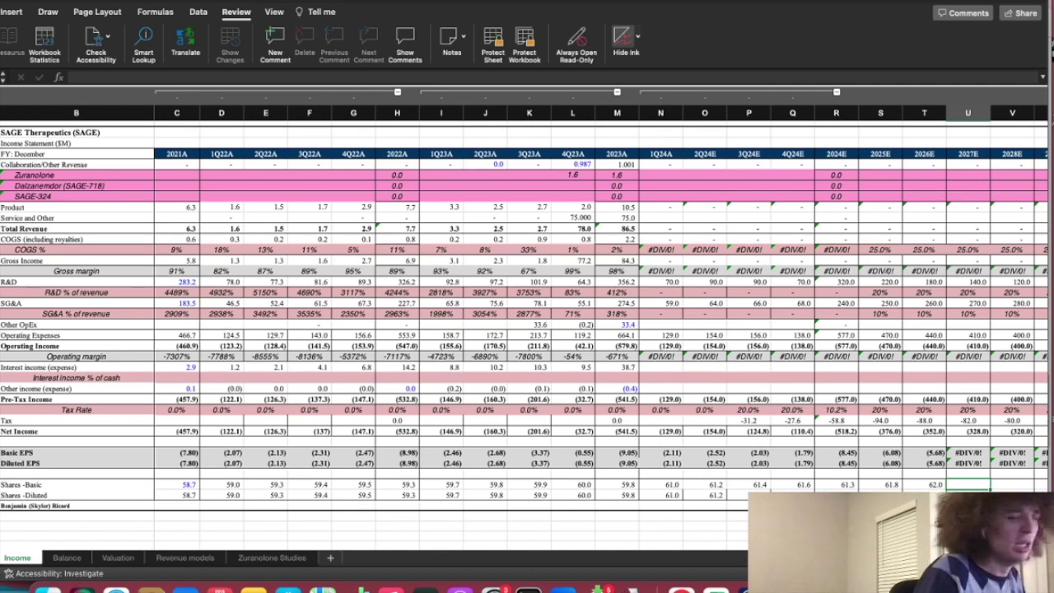
left_click(825, 484)
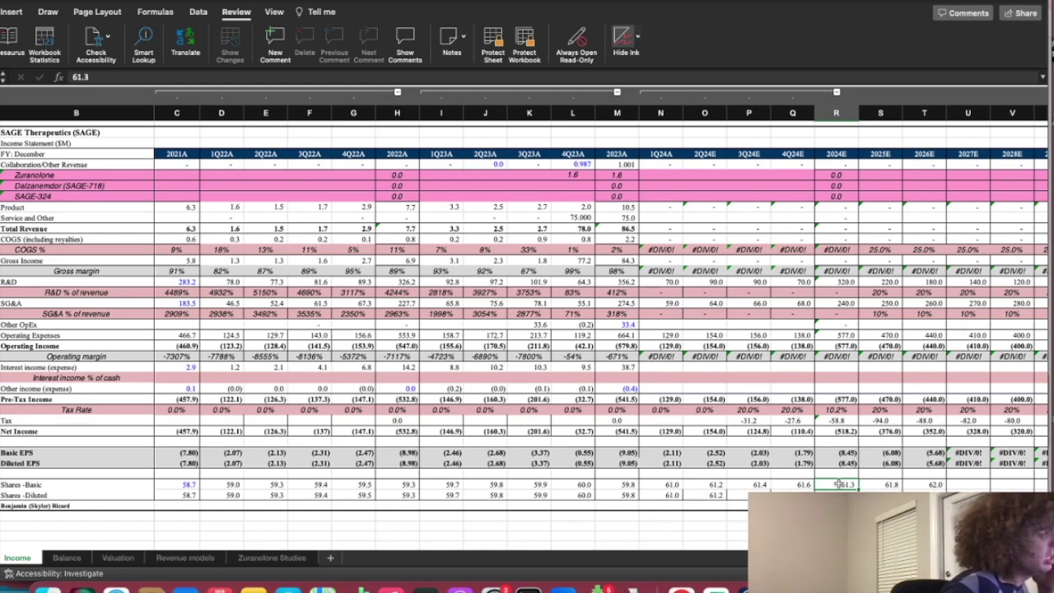
double_click(846, 486)
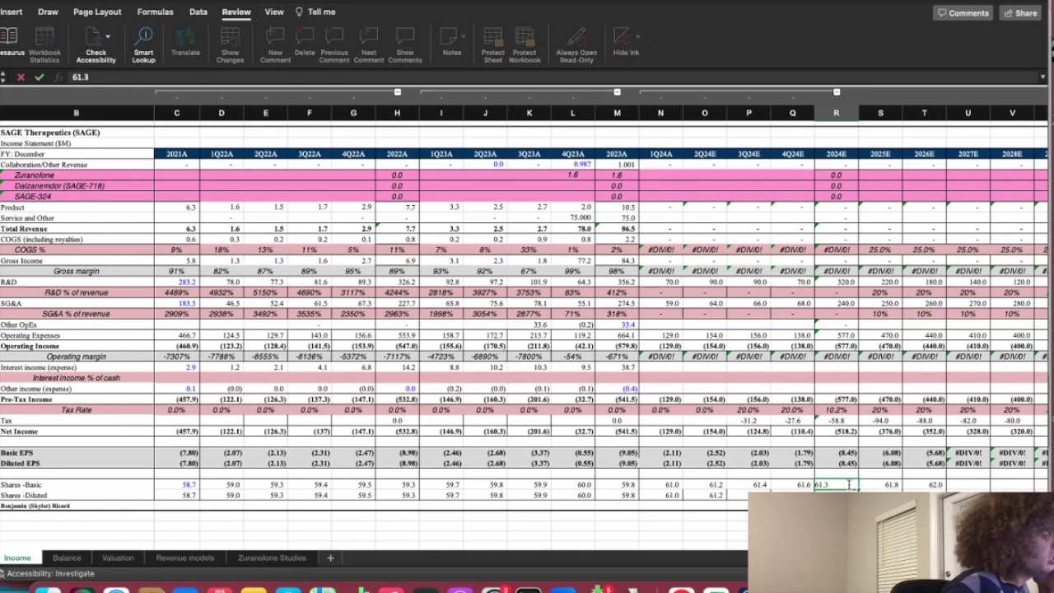
left_click(837, 495)
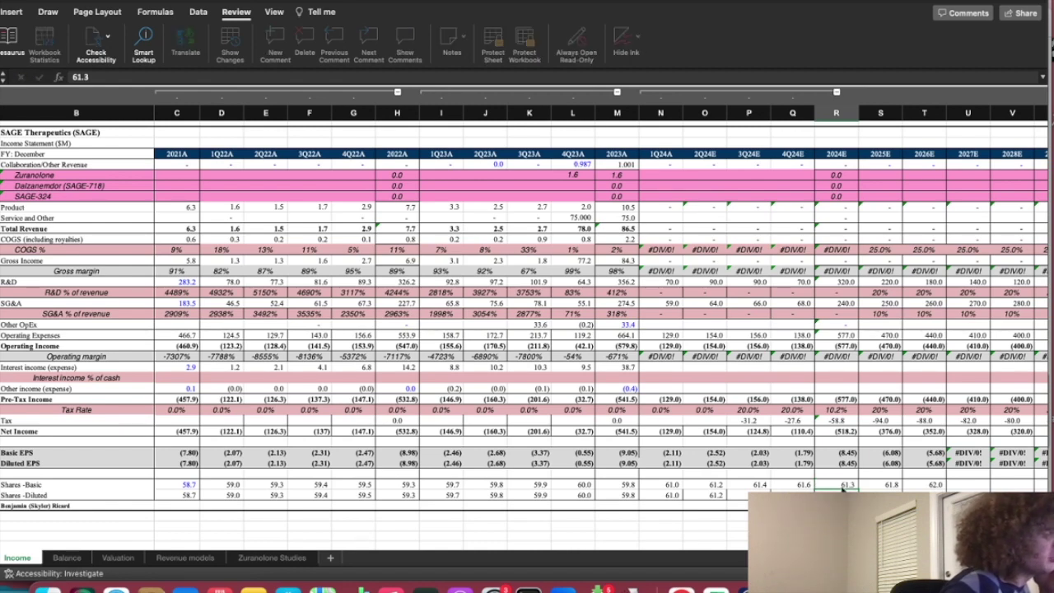
left_click(888, 487)
left_click(975, 493)
left_click_drag(975, 492, 974, 486)
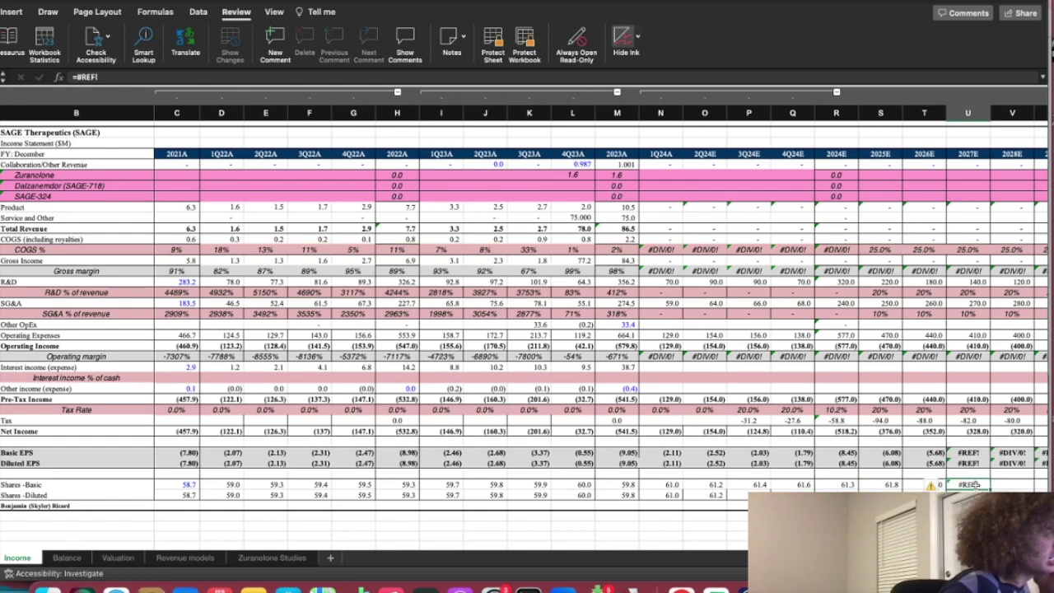
key("Delete")
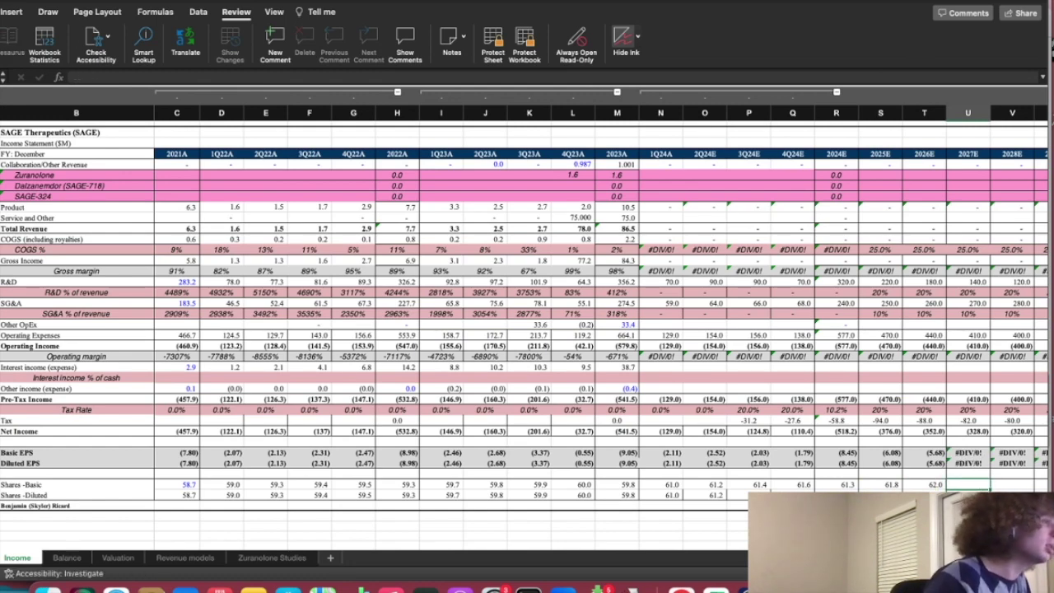
Step: Examine the share count row across the annual projections and the 2027E income statement lines up to COGS %
key("Left")
key("Left")
key("Left")
key("Right")
key("Right")
key("Right")
key("Right")
key("Right")
key("Right")
key("Right")
key("Right")
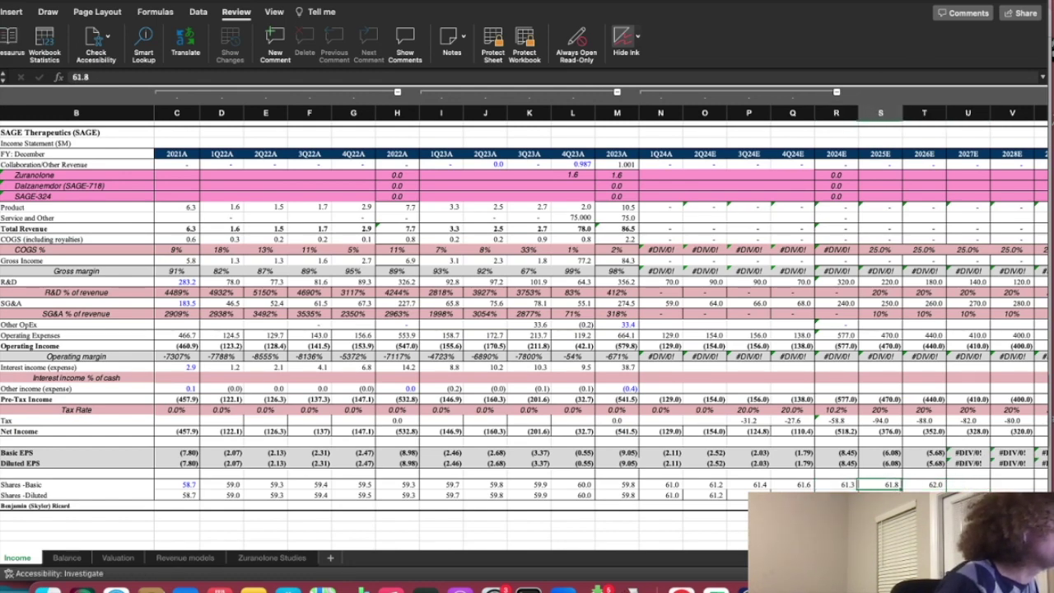
key("Right")
key("Left")
key("Left")
key("Left")
key("Left")
key("Left")
key("Left")
key("Left")
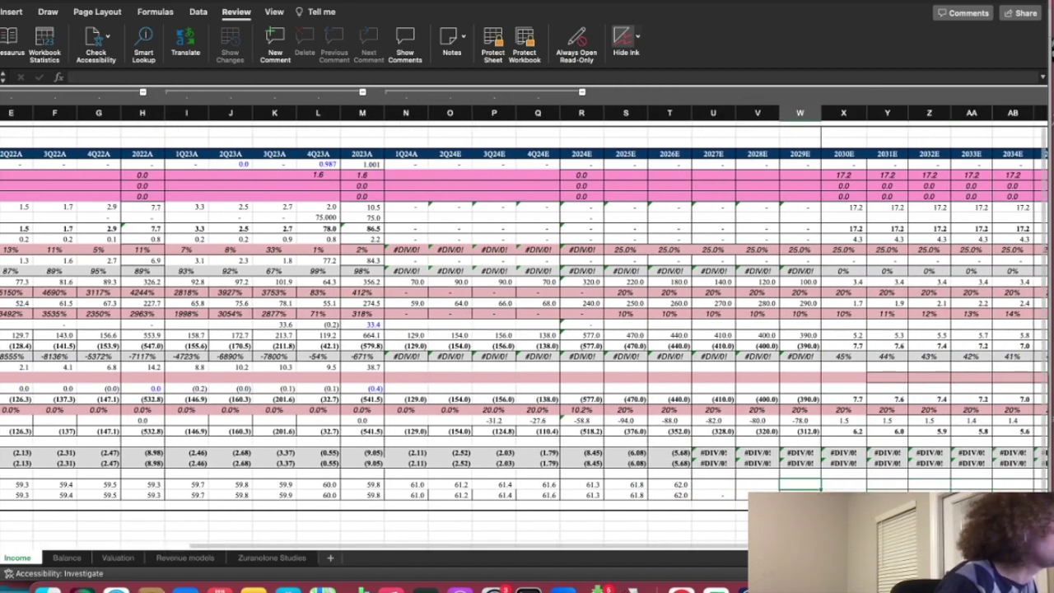
key("Right")
key("Up")
key("Up")
key("Up")
key("Up")
key("Up")
key("Up")
key("Up")
key("Up")
key("Up")
key("Up")
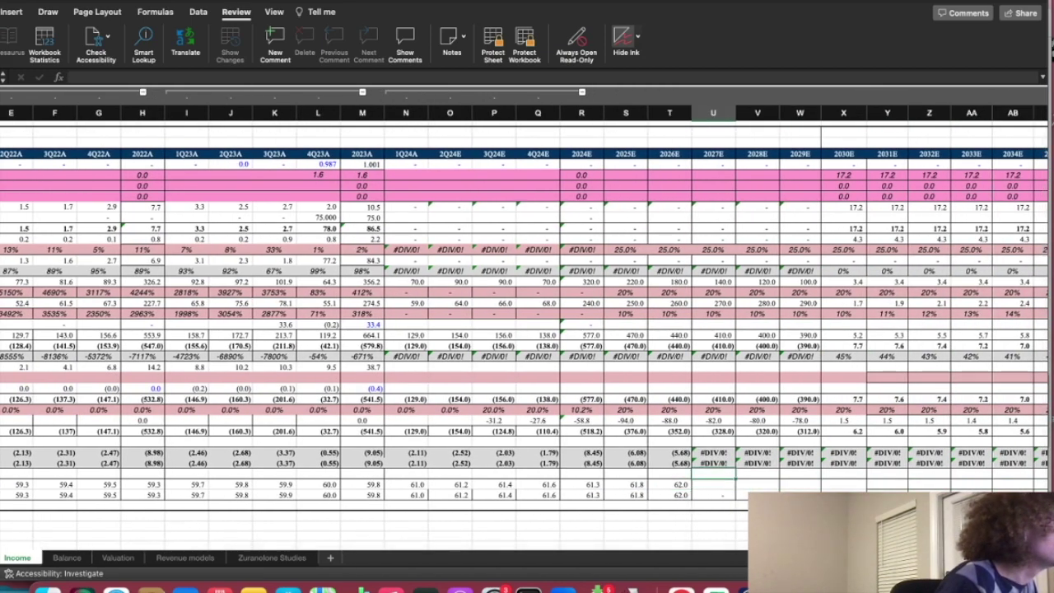
key("Up")
key("Up")
key("Up")
key("Up")
key("Up")
key("Up")
key("Up")
key("Up")
key("Up")
key("Up")
key("Up")
key("Up")
key("Up")
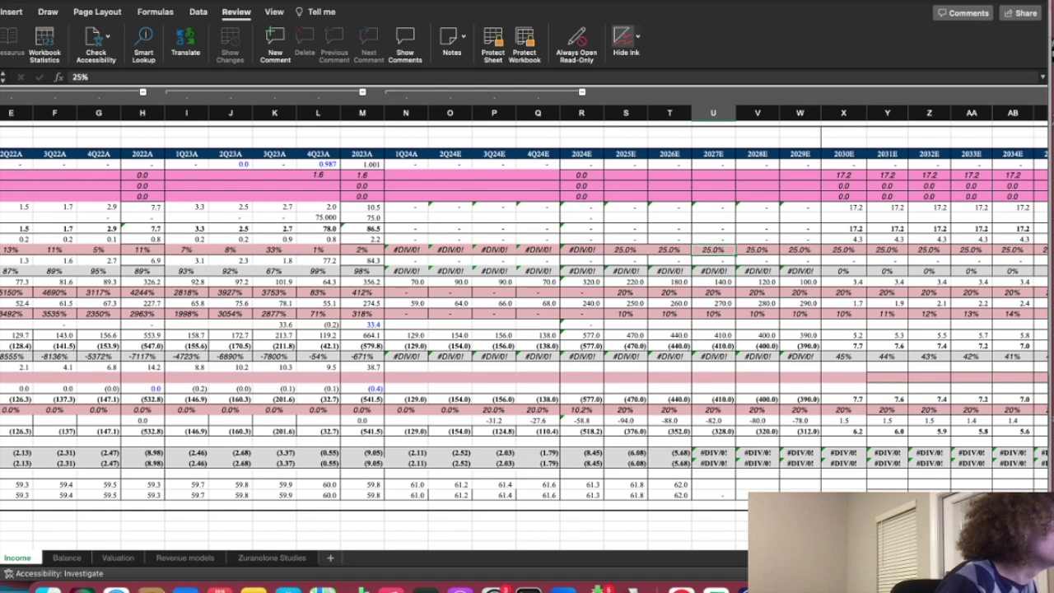
Step: Examine the projected income statement columns back to the 1Q24 Zuranolone and product revenue lines
key("Left")
key("Left")
key("Left")
key("Left")
key("Left")
key("Left")
key("Left")
key("Left")
key("Left")
key("Left")
key("Left")
key("Left")
key("Left")
key("Left")
key("Left")
key("Left")
key("Left")
key("Left")
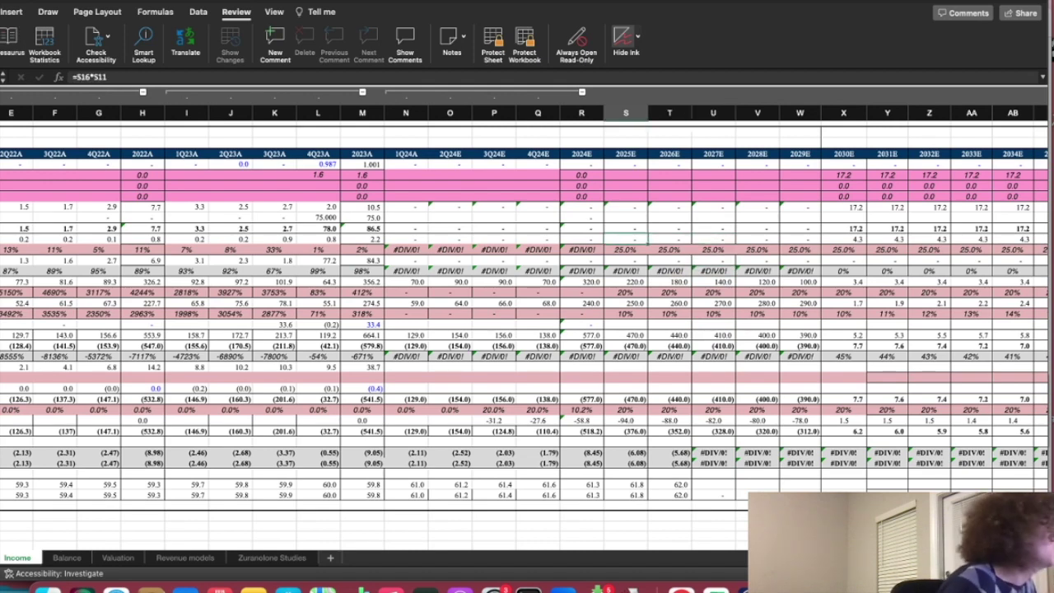
key("Left")
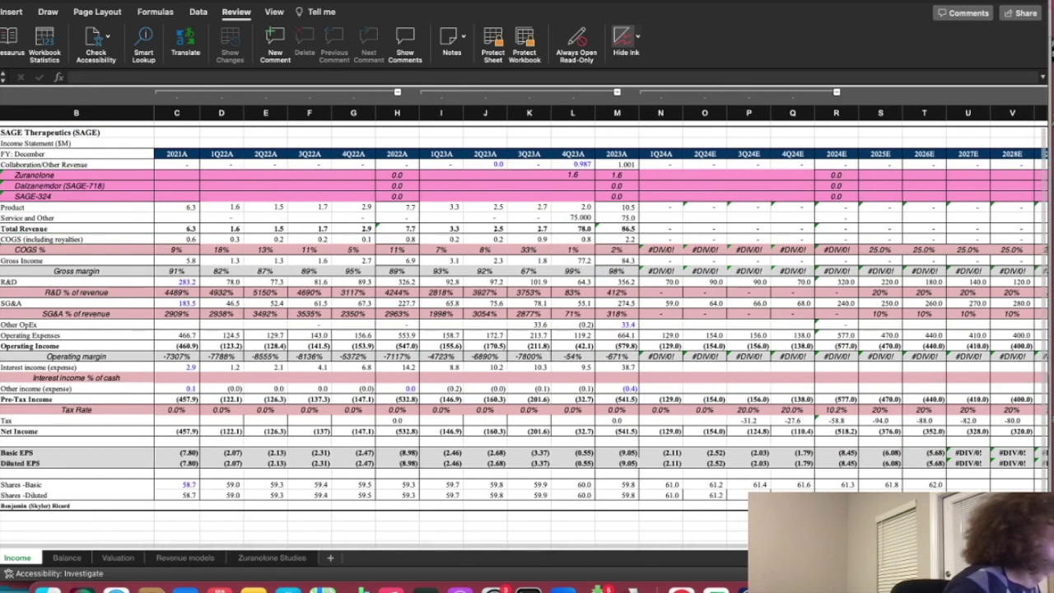
left_click(686, 169)
left_click(661, 172)
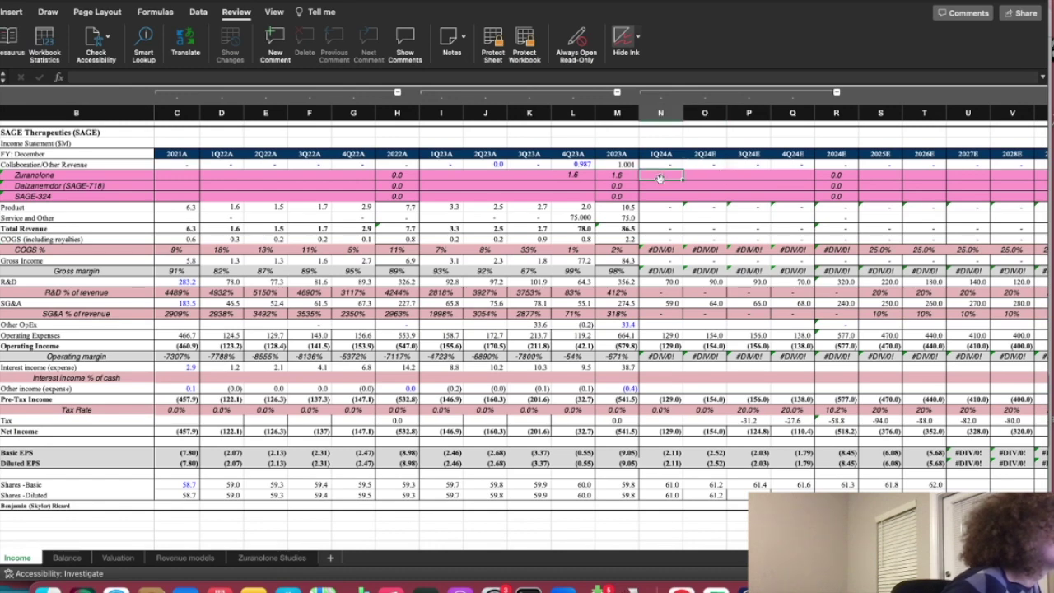
left_click(669, 207)
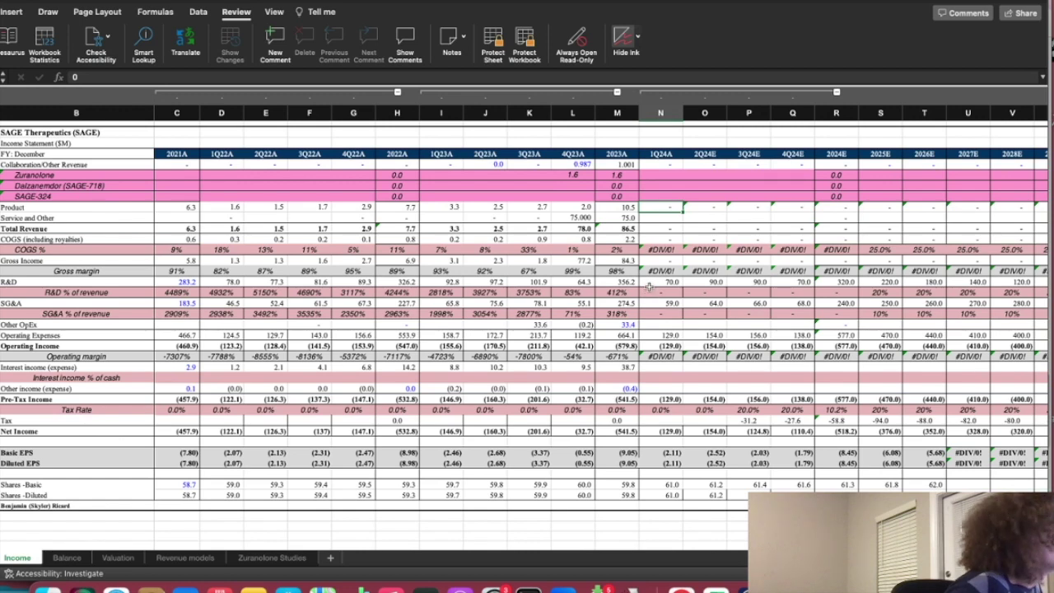
Step: Compare the R&D and SG&A projections on the Valuation sheet with the 2024 quarterly R&D and SG&A figures on the Income sheet
left_click(118, 558)
left_click_drag(223, 249, 422, 251)
left_click_drag(231, 269, 405, 268)
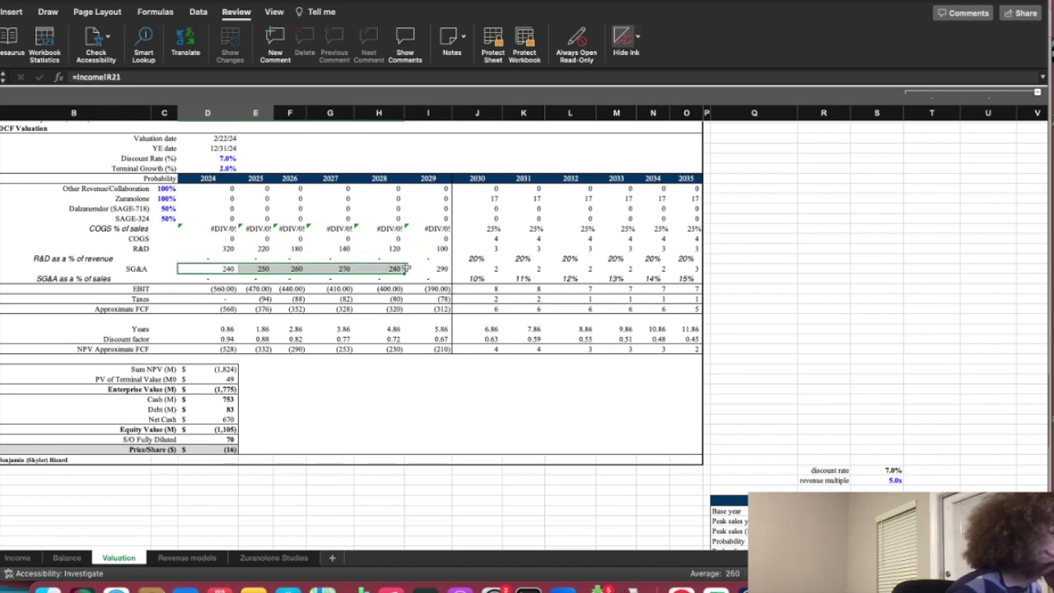
left_click(24, 560)
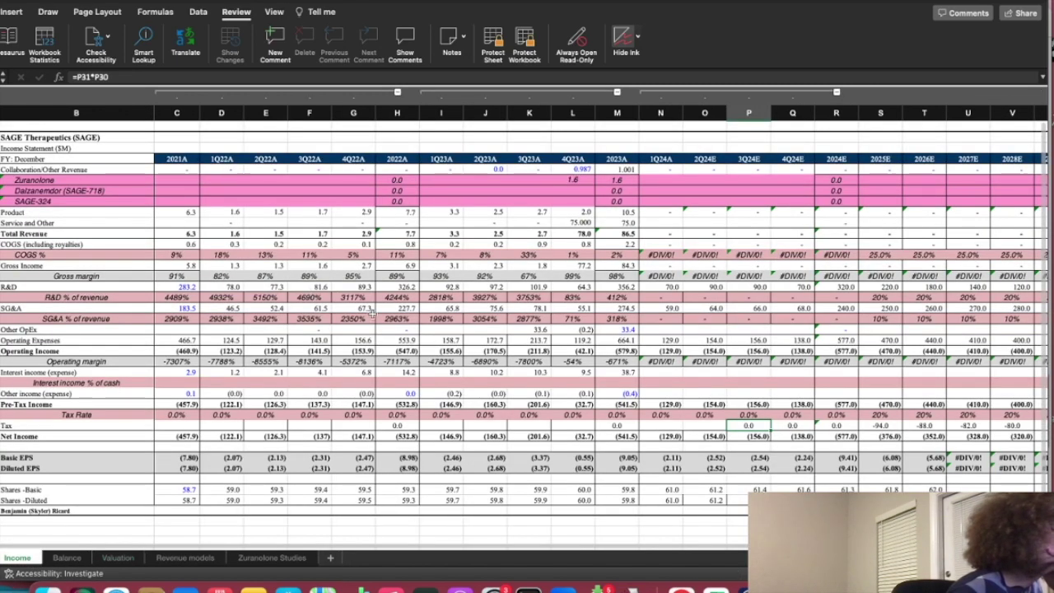
left_click_drag(658, 308, 832, 309)
left_click(832, 309)
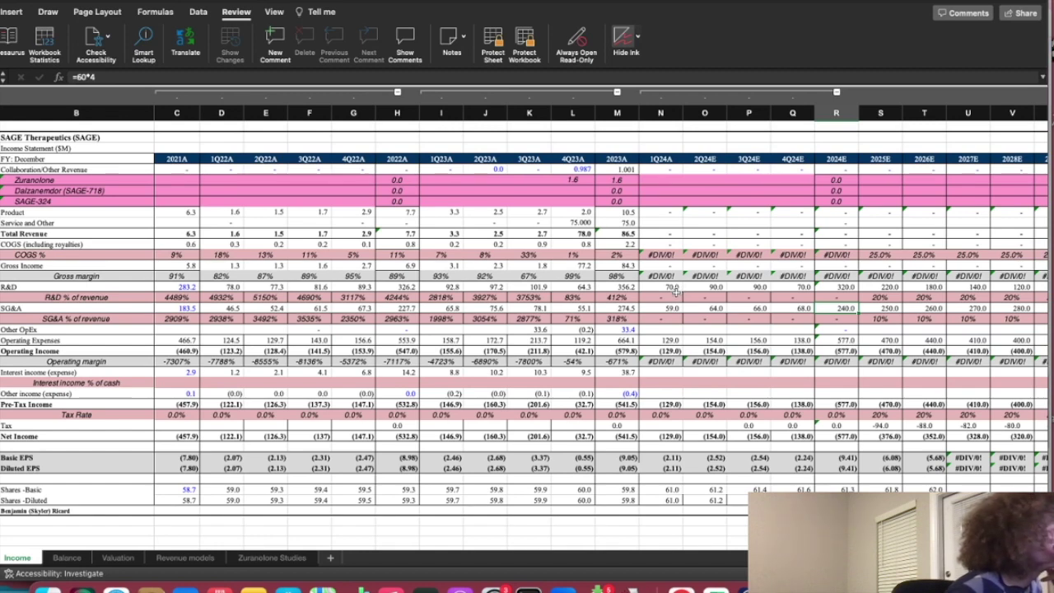
mouse_move(675, 292)
left_mouse_down()
mouse_move(745, 307)
mouse_move(784, 299)
mouse_move(694, 286)
left_mouse_up()
left_click(786, 297)
left_click(663, 286)
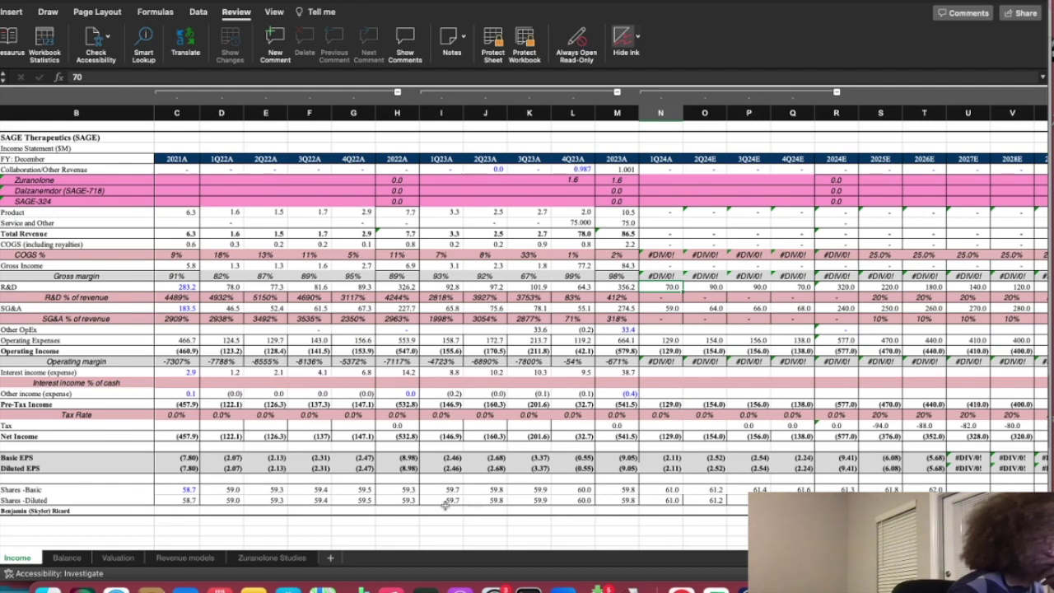
Step: Return to the Valuation sheet and examine the price per share formula and the surrounding DCF and product value tables
left_click(216, 561)
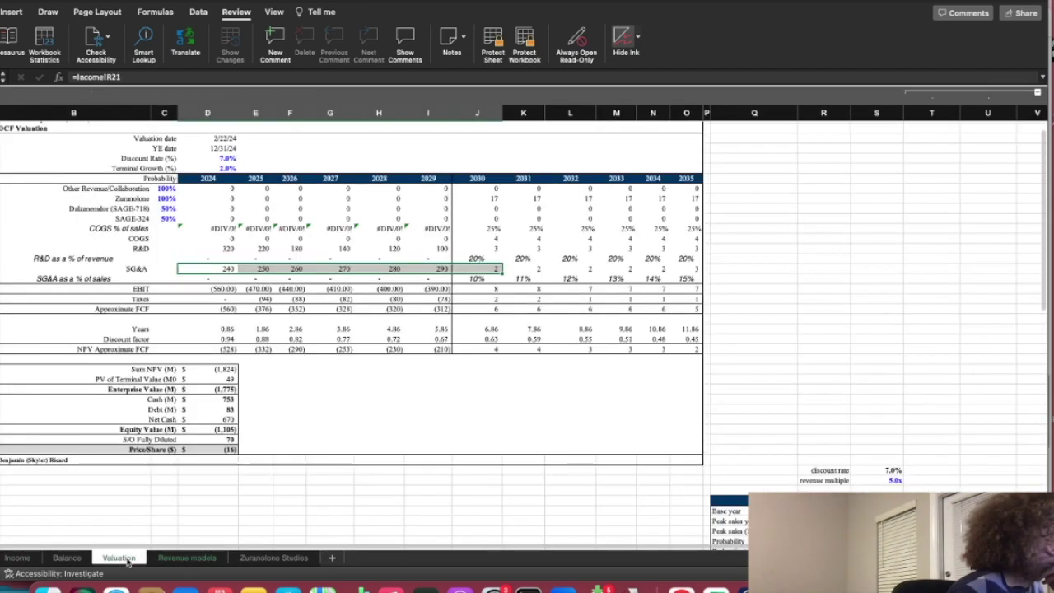
left_click(129, 562)
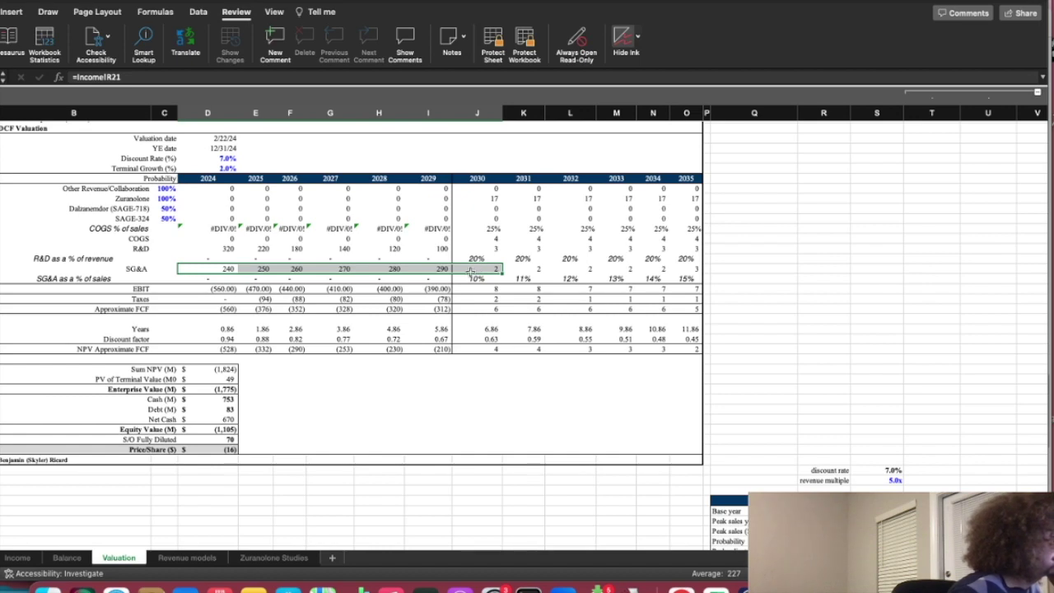
left_click(212, 450)
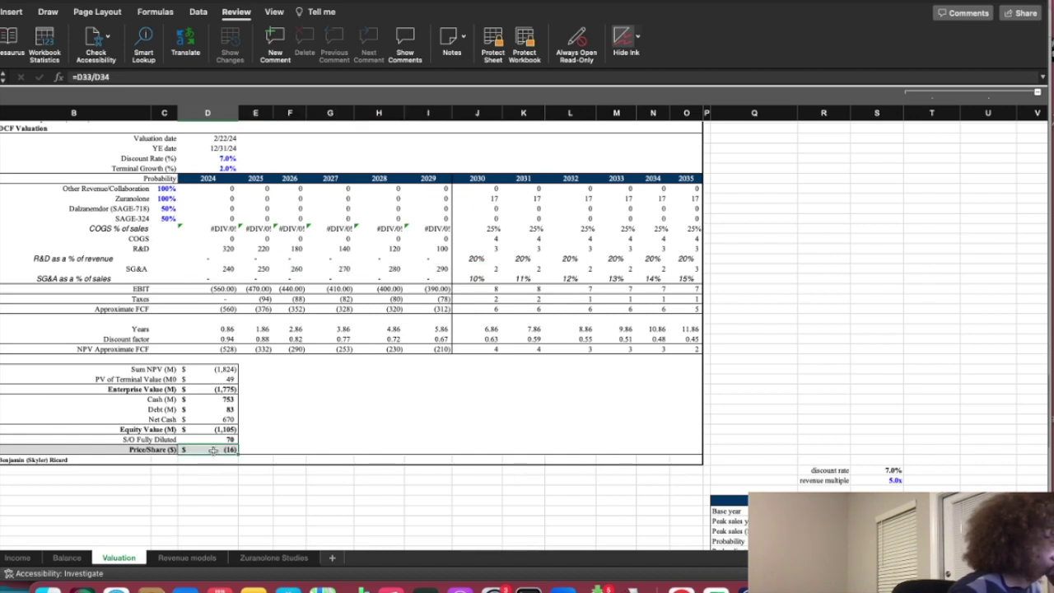
scroll(492, 303, "down", 5)
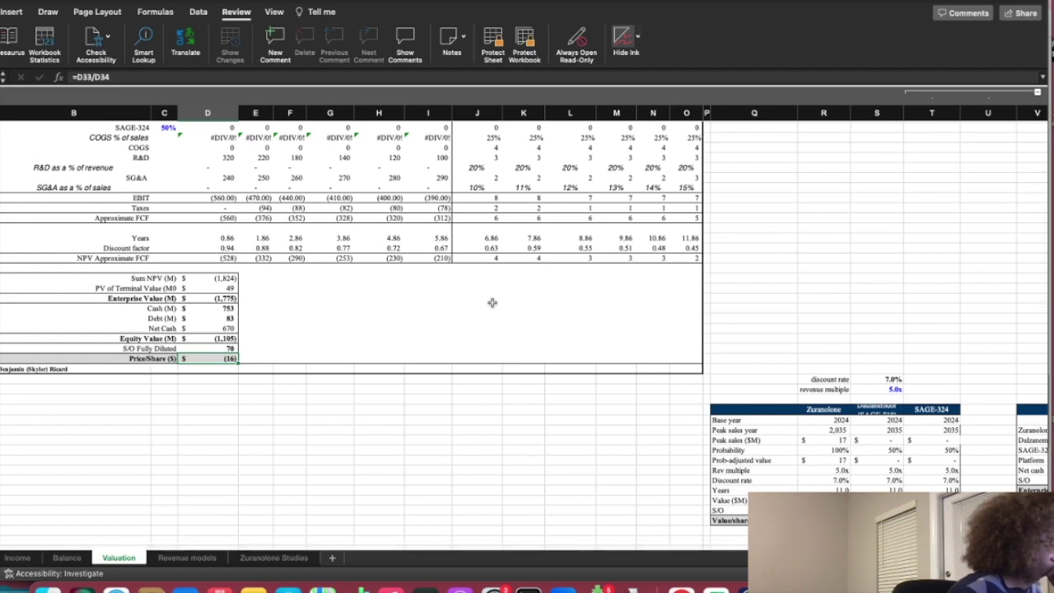
scroll(492, 303, "up", 5)
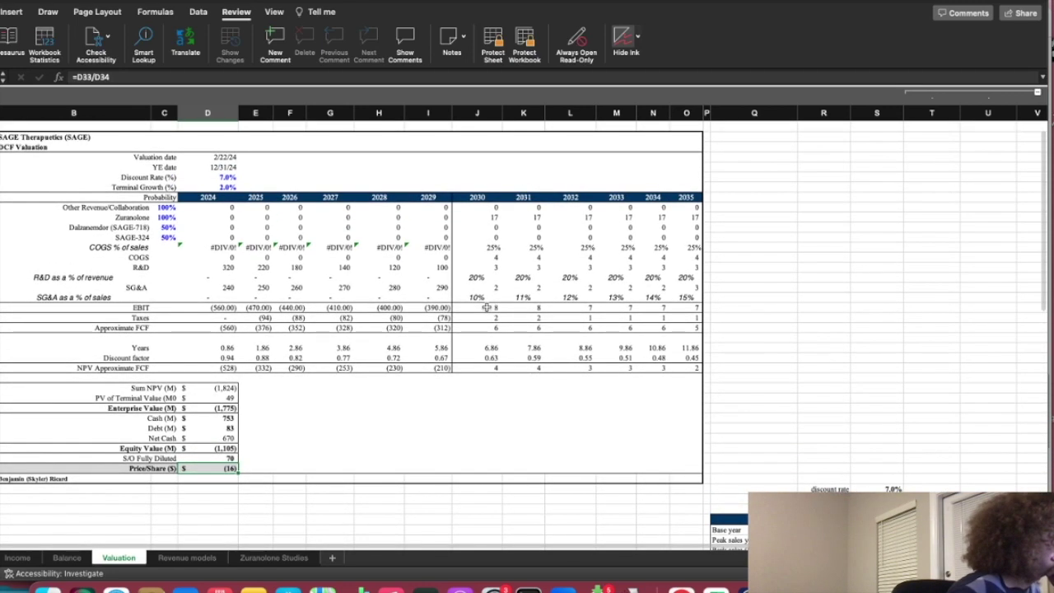
Step: Set the Dalzanemdor (SAGE-718) and SAGE-324 probabilities to 20% in the DCF valuation
left_click(157, 227)
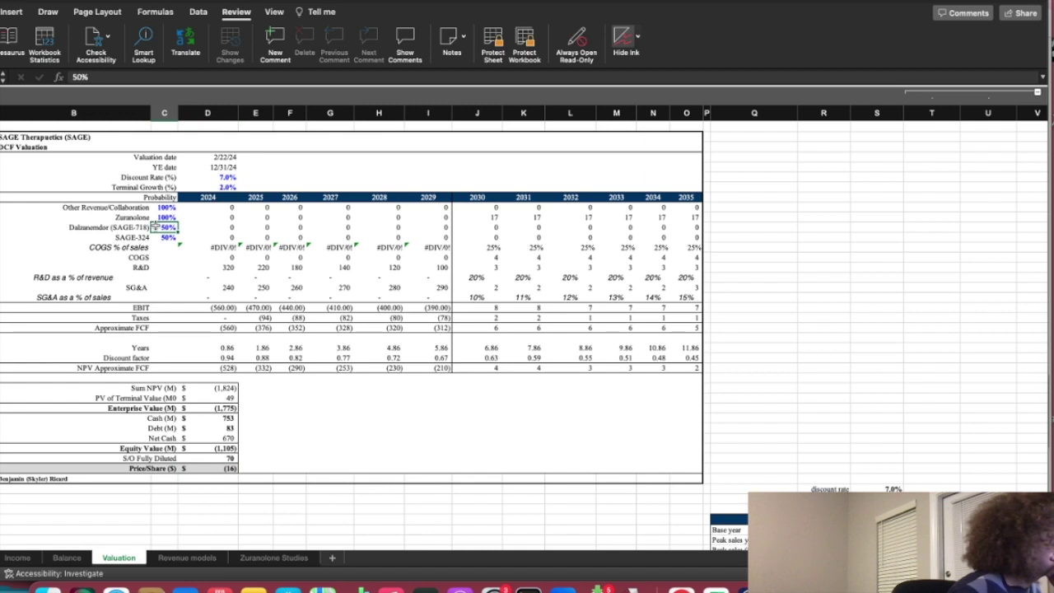
type("20")
key("Return")
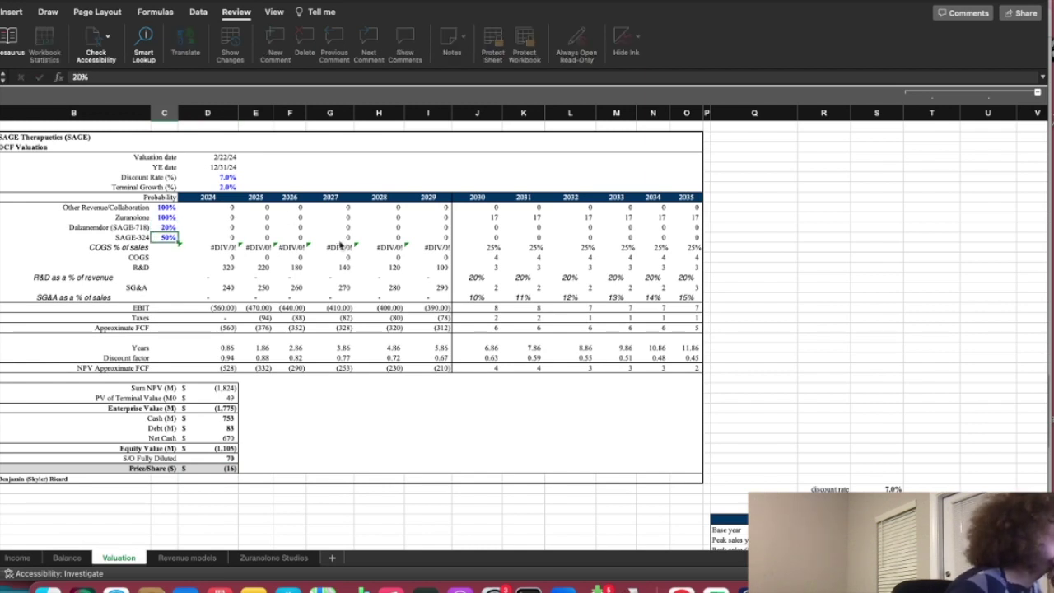
type("23")
key("BackSpace")
type("0")
key("Return")
Step: Change the Dalzanemdor (SAGE-718) and SAGE-324 probabilities to 15% each and check the Zuranolone probability
key("Up")
key("Up")
type("15")
key("Return")
type("15")
key("Return")
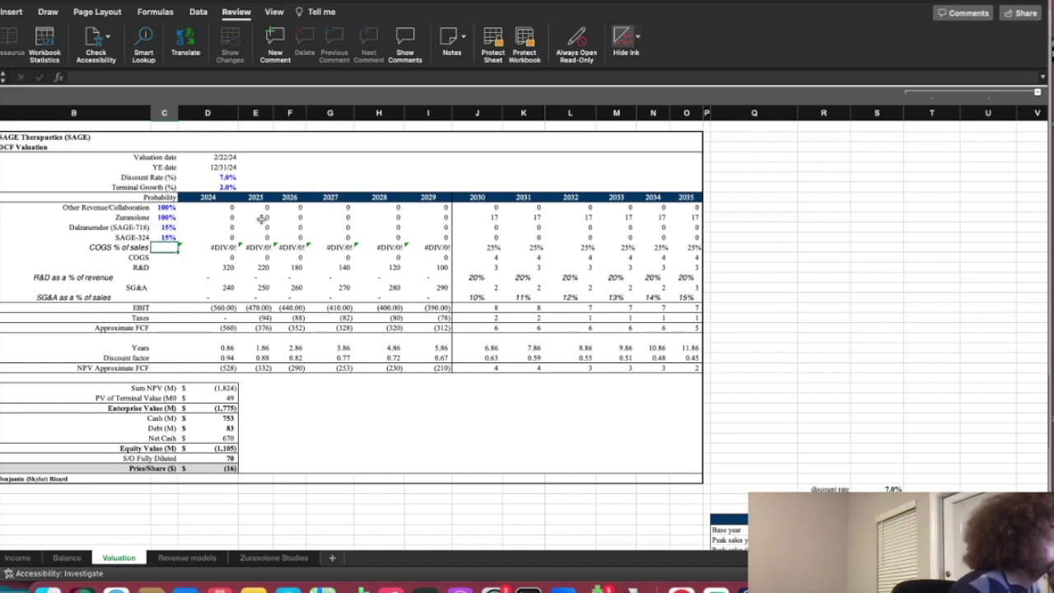
left_click(160, 218)
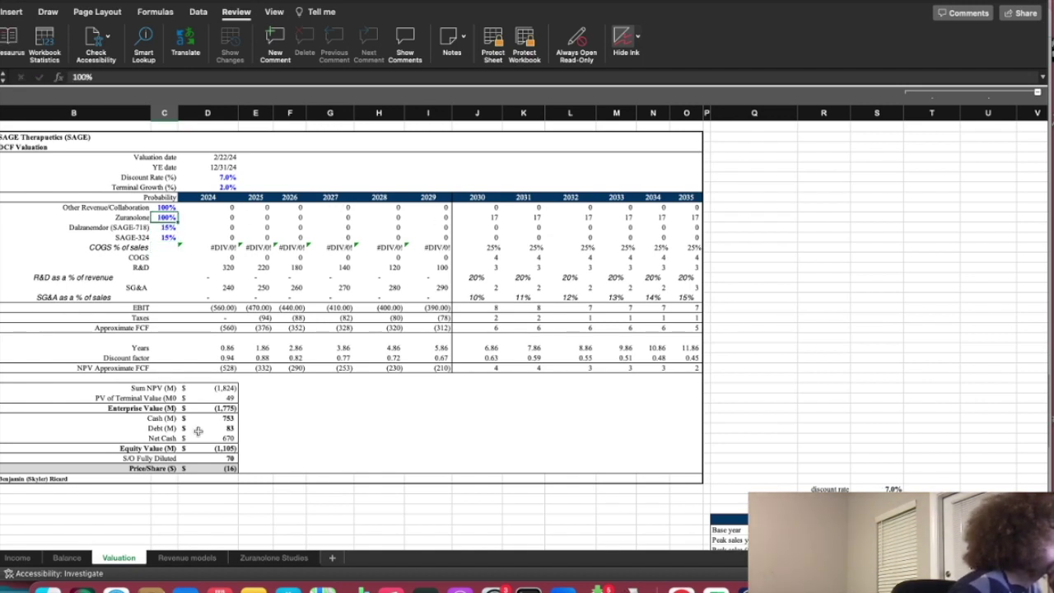
Step: On the Revenue models sheet, enter 500000 Zuranolone patients for 2024E and fill the value across through 2035E
left_click(202, 560)
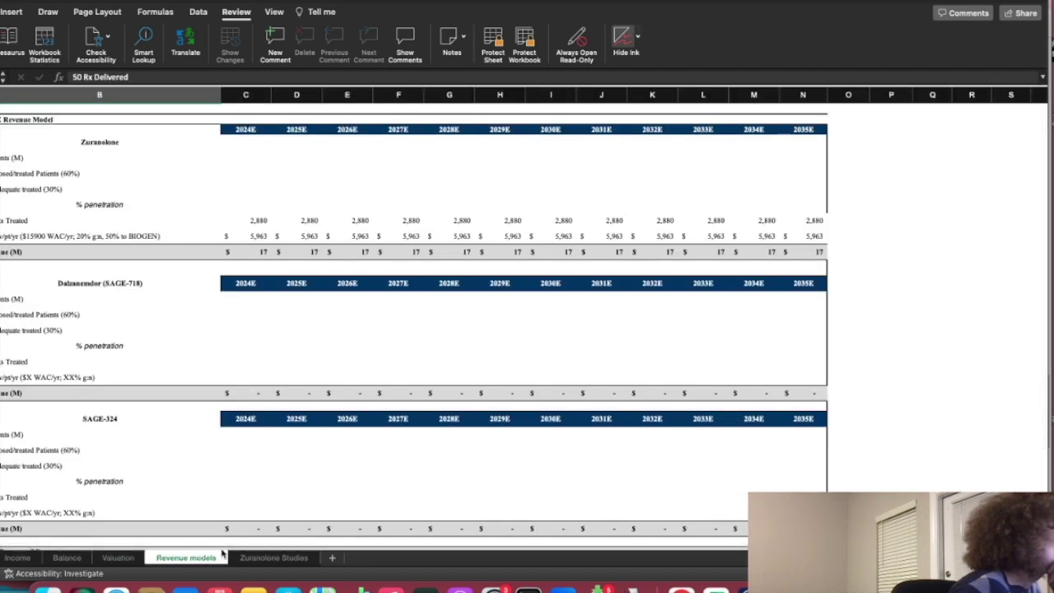
left_click(247, 162)
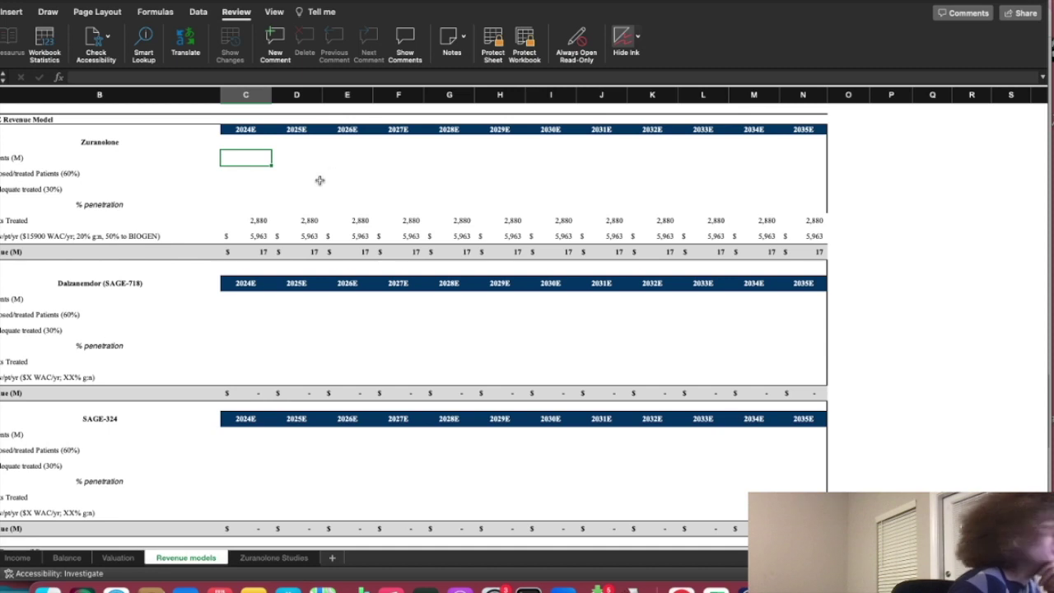
type("500000")
key("Return")
key("Up")
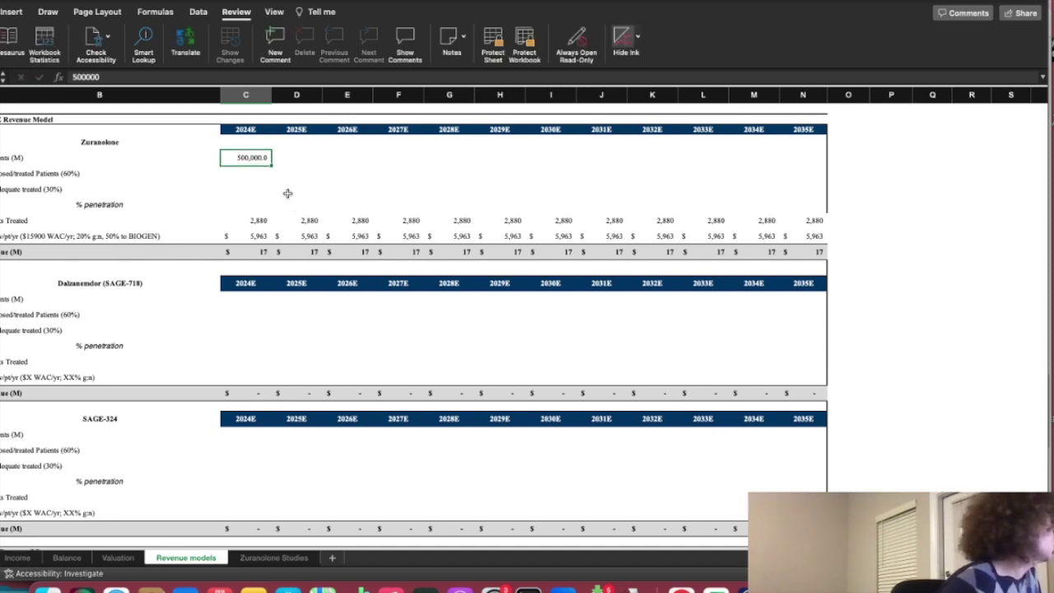
left_click_drag(269, 166, 822, 172)
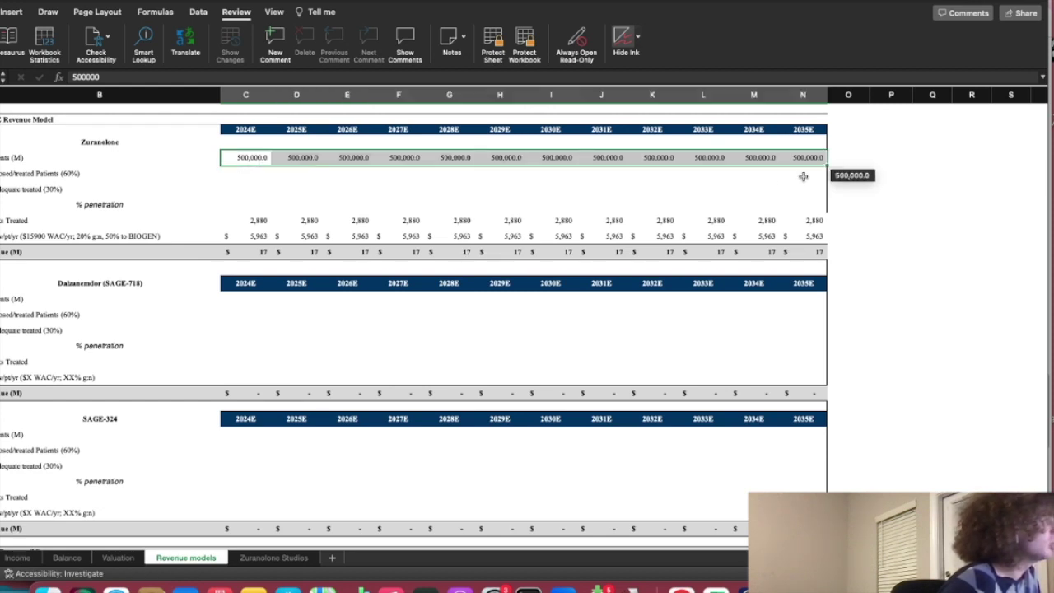
left_click_drag(404, 180, 517, 185)
Step: Check the Zuranolone diagnosed/treated percentage row, then switch to Chrome and search the web for "percent of people with depressison treated pubmed"
left_click(242, 176)
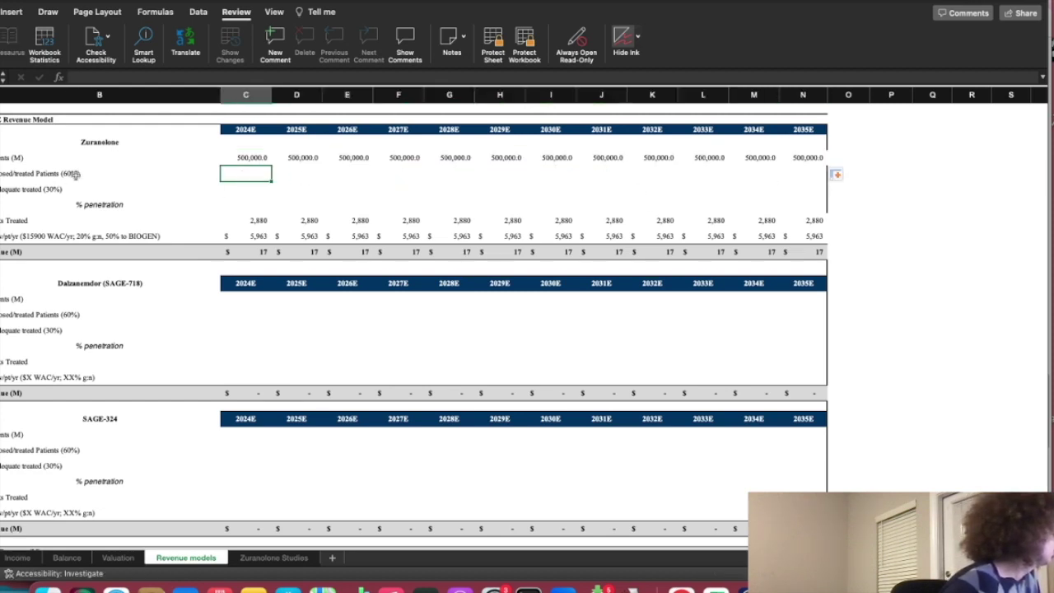
left_click(78, 172)
left_click(245, 171)
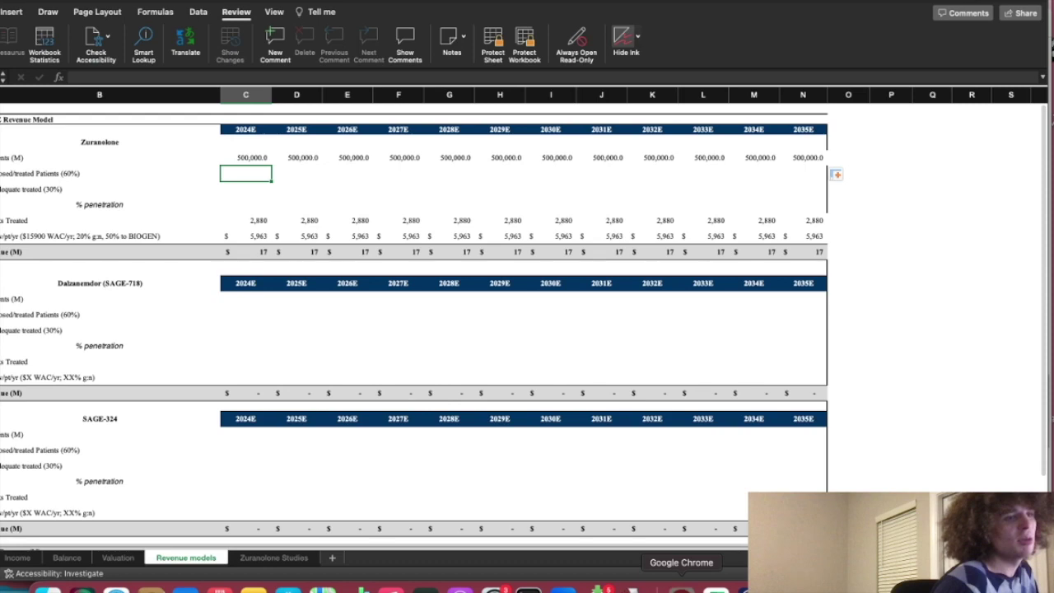
left_click(681, 589)
left_click(412, 23)
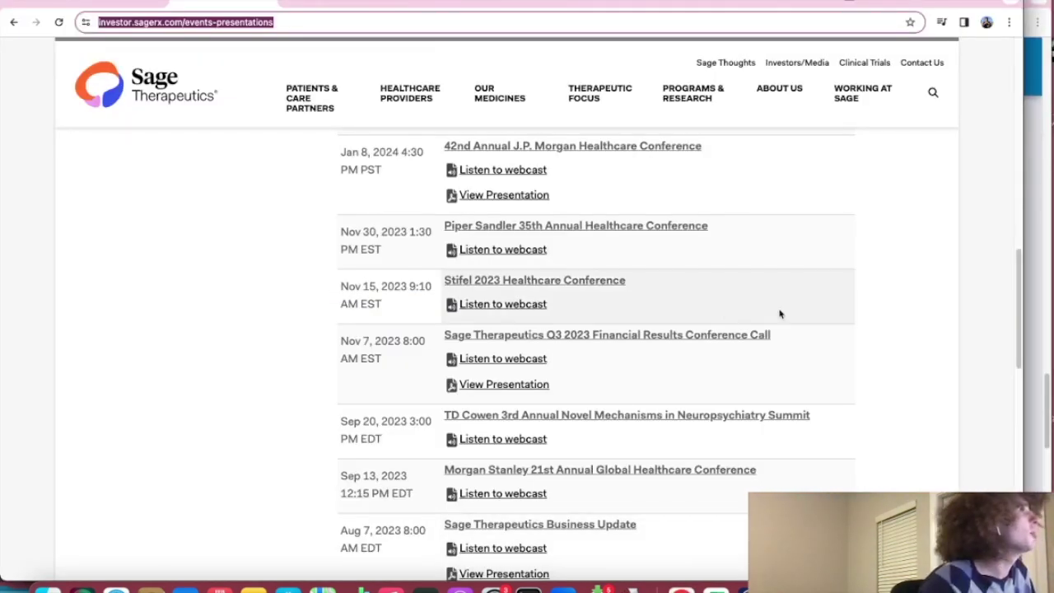
left_click_drag(984, 4, 996, 132)
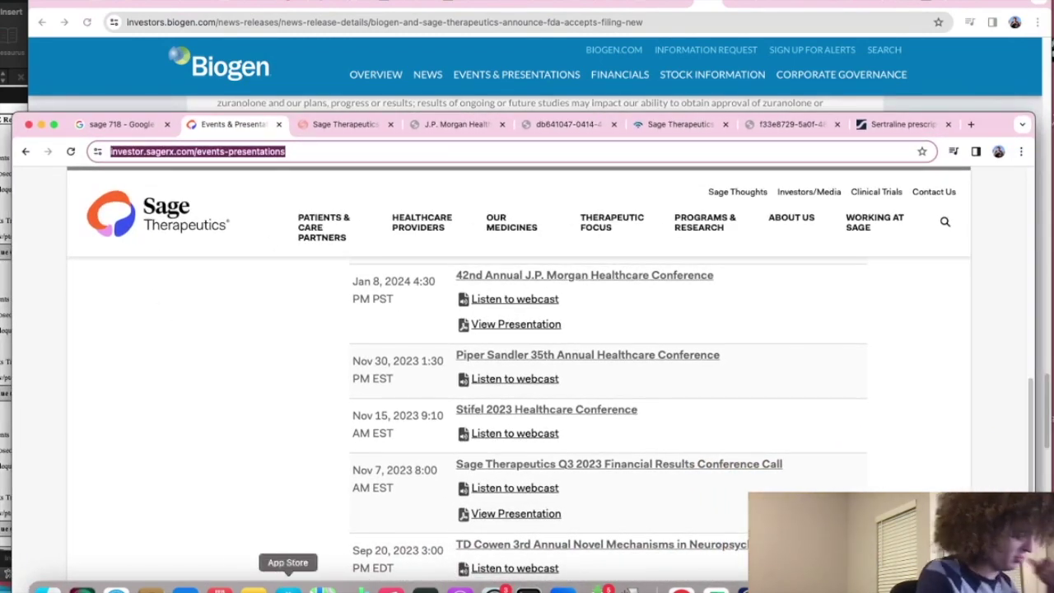
type("pe")
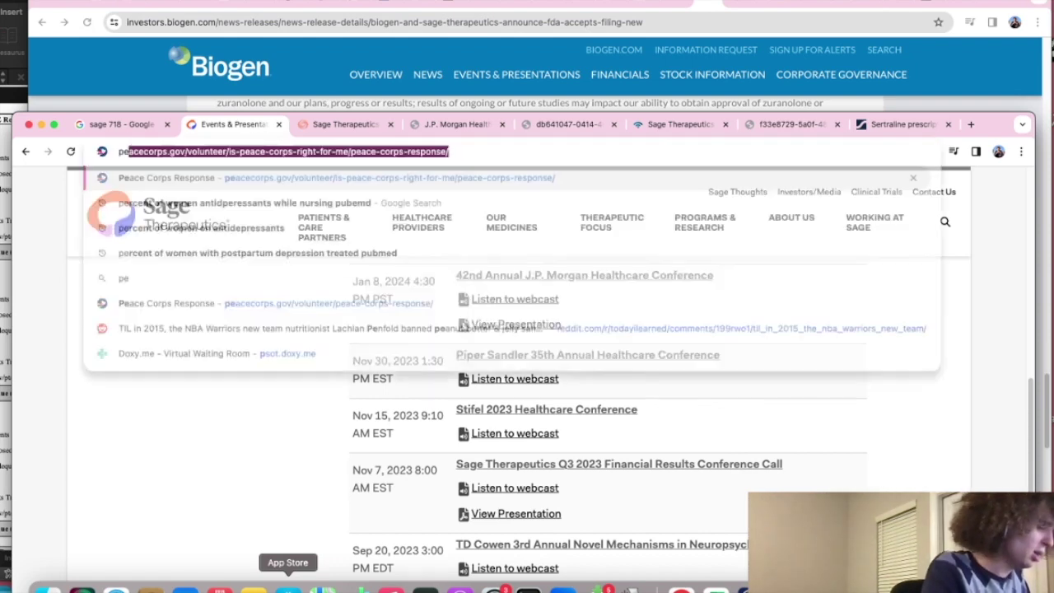
type("rcent of people ")
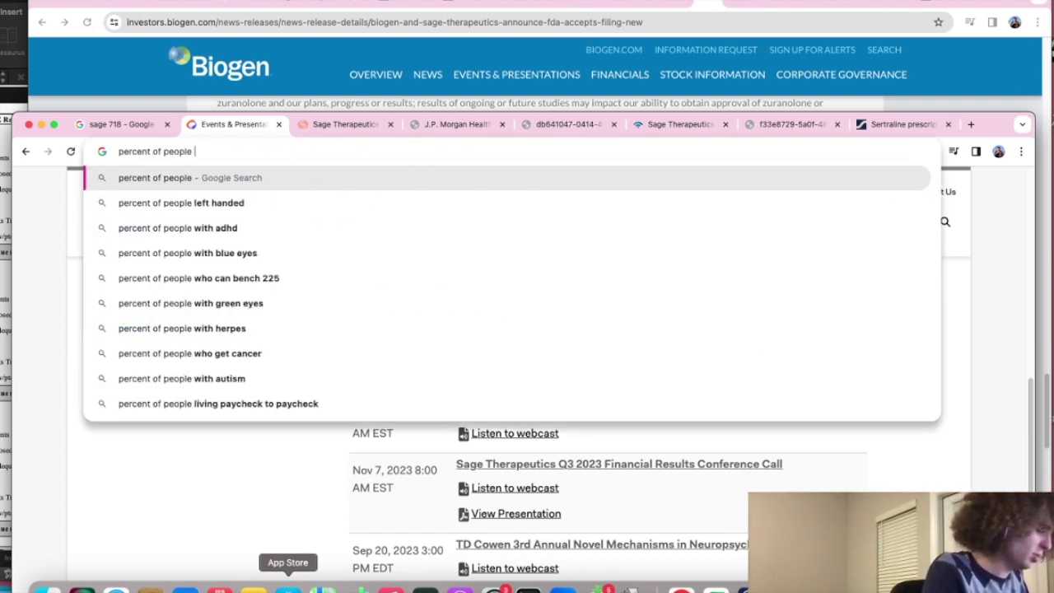
type("with depressison d")
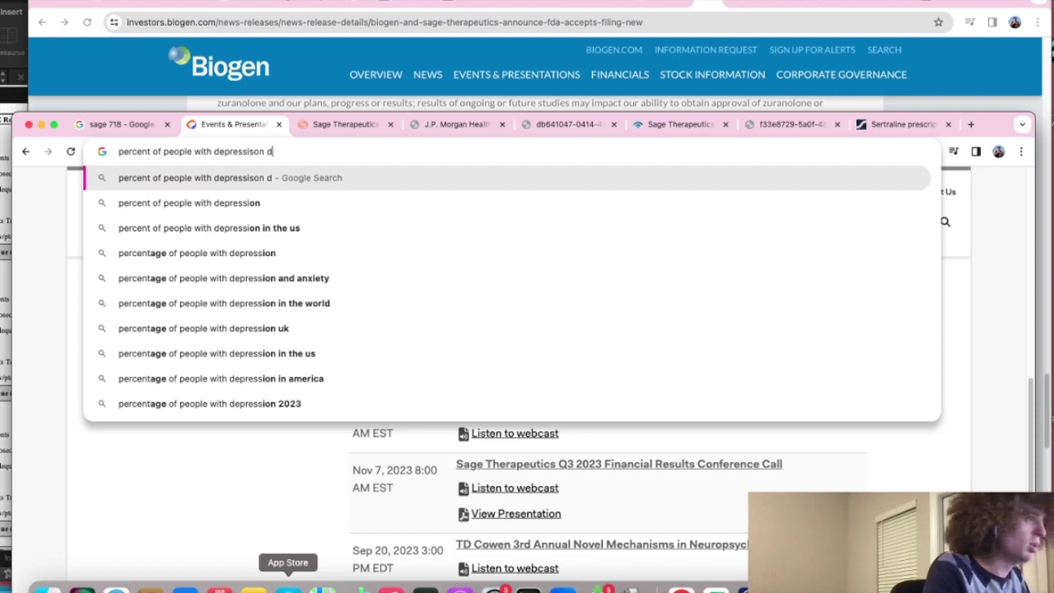
key("BackSpace")
type("treated ")
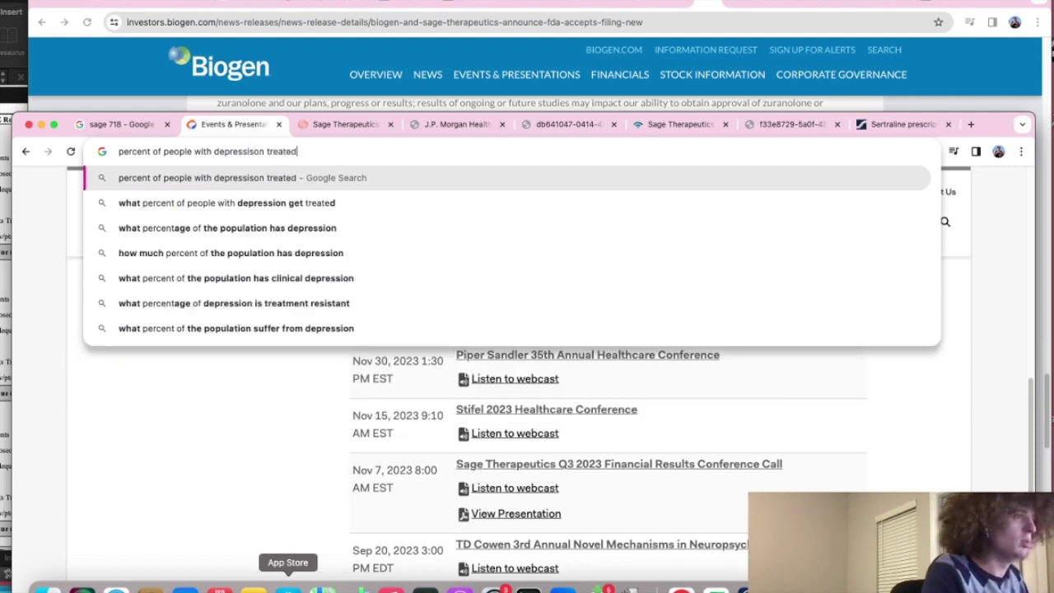
type("pubmed")
key("Return")
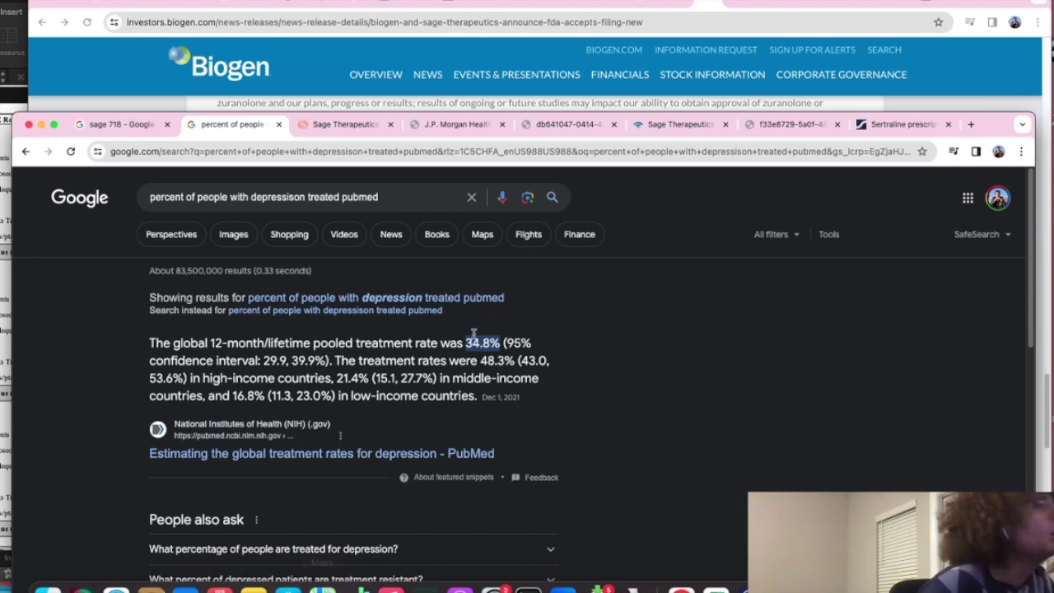
Step: Back in Excel, change the percentage in the Zuranolone Diagnosed/treated Patients label to 35% and select that row's 2024E cell
left_click(3, 219)
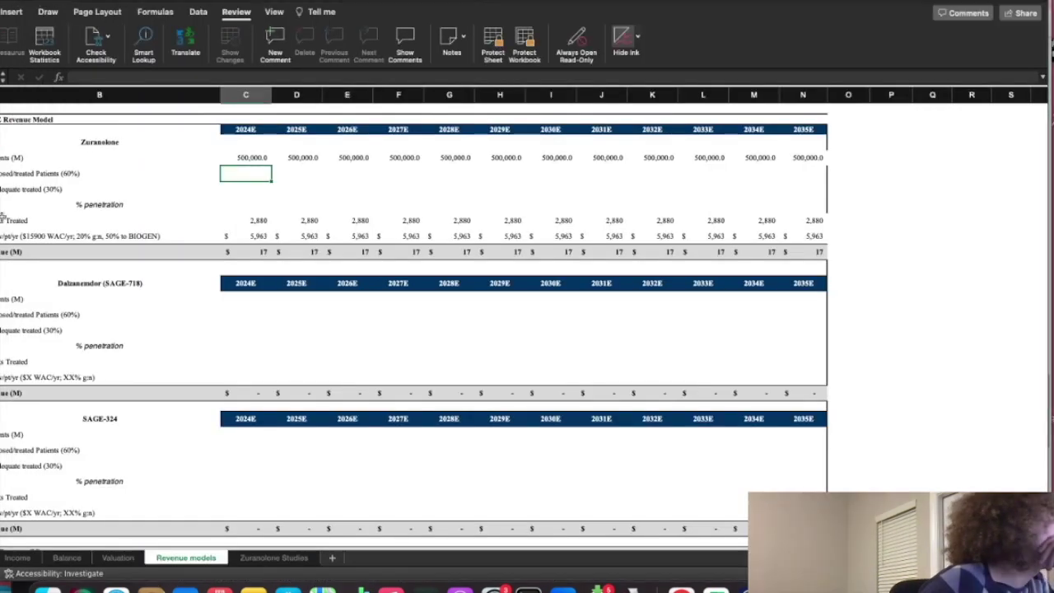
double_click(66, 174)
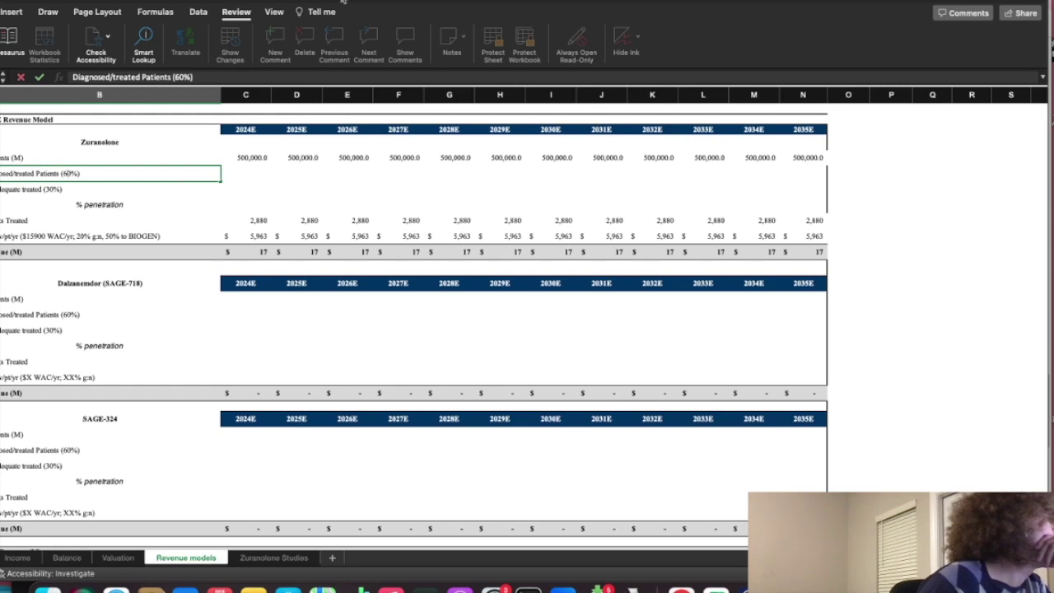
left_click_drag(344, 2, 551, 3)
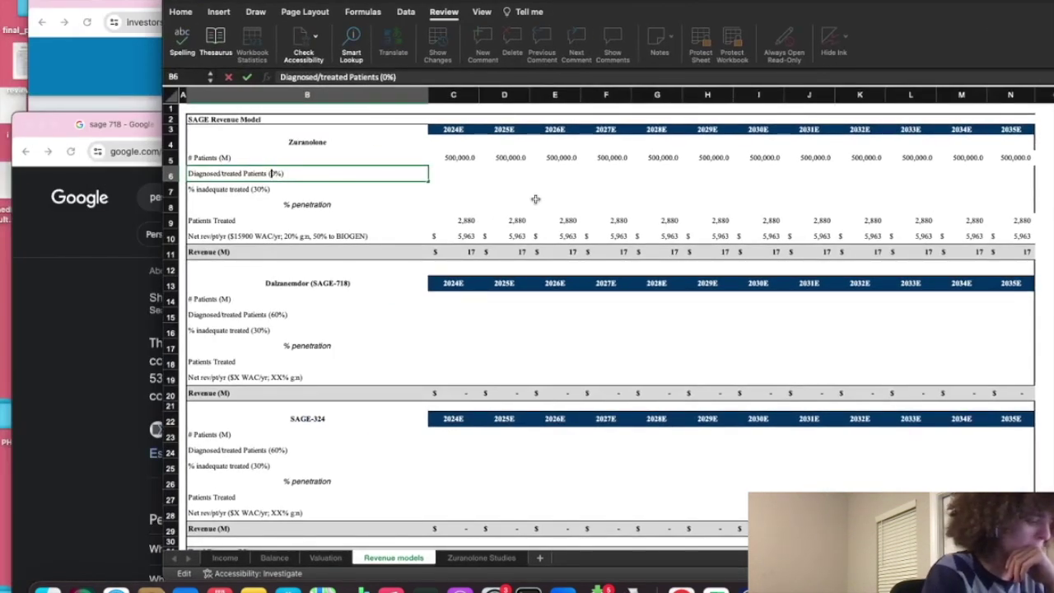
type("48")
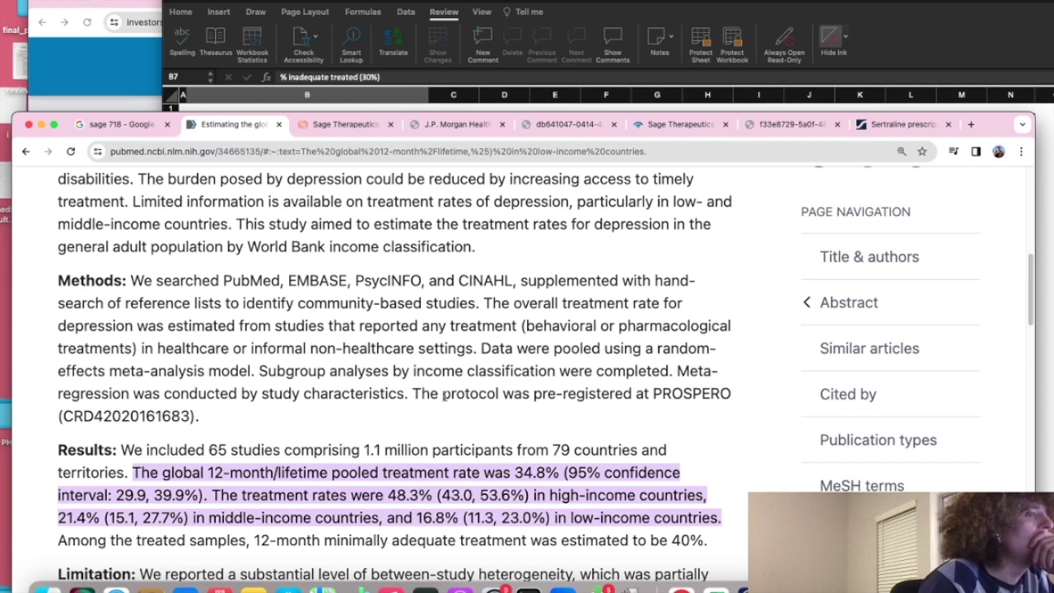
left_click_drag(477, 2, 354, 5)
left_click(323, 191)
left_click(322, 177)
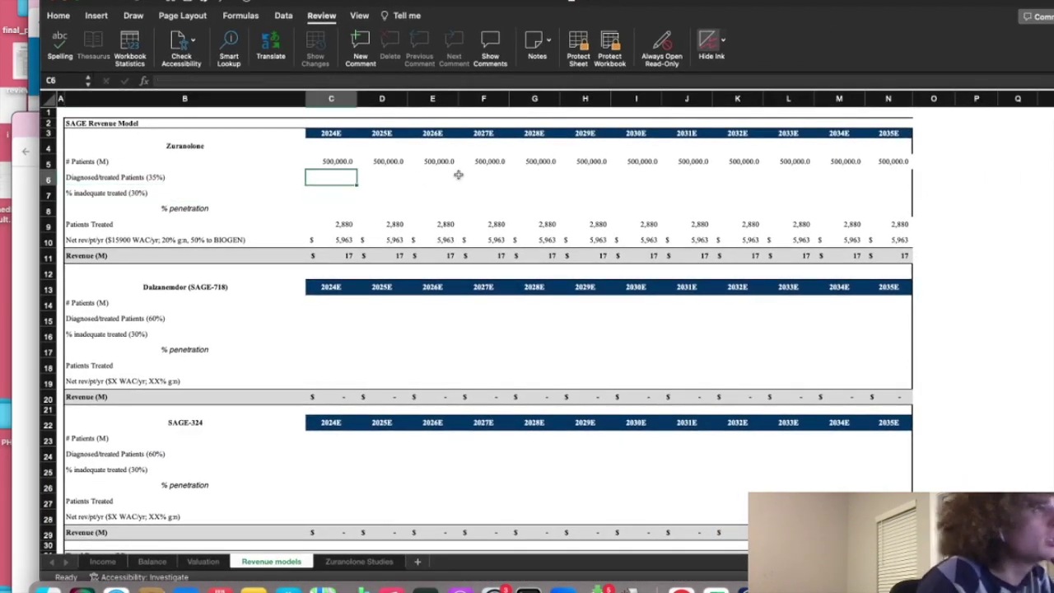
Step: Calculate the 2024E Zuranolone diagnosed/treated patients as =.35*C5 and fill the formula across through 2035E
type("=")
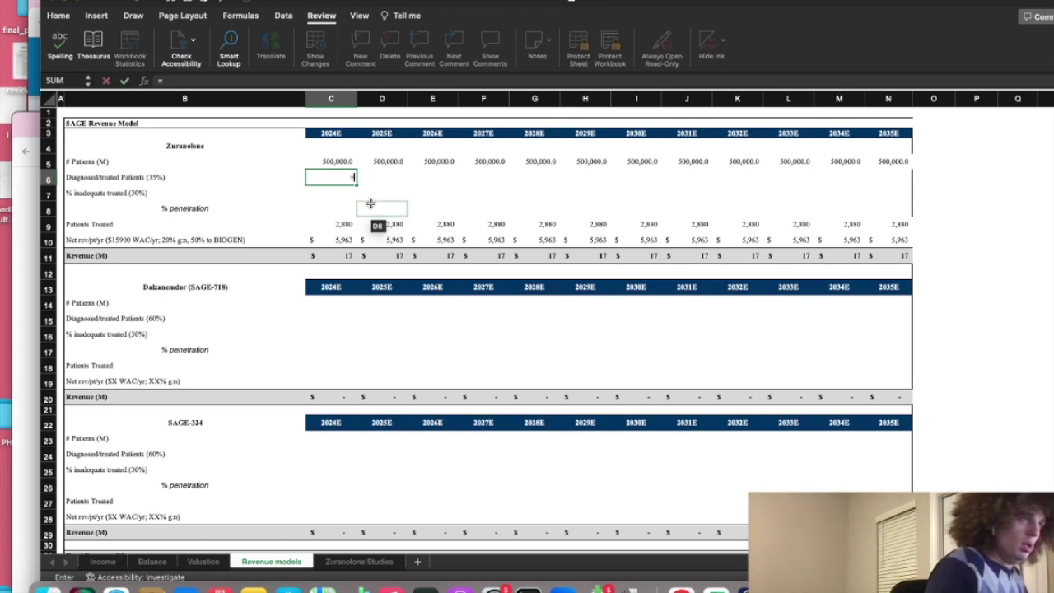
type(".35")
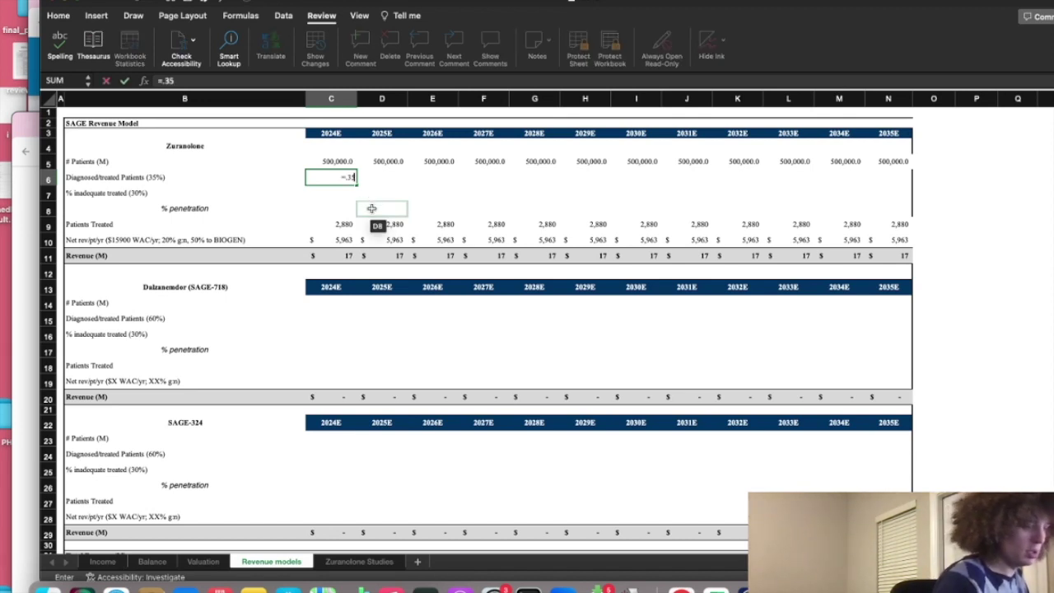
type("*")
left_click(346, 161)
key("Return")
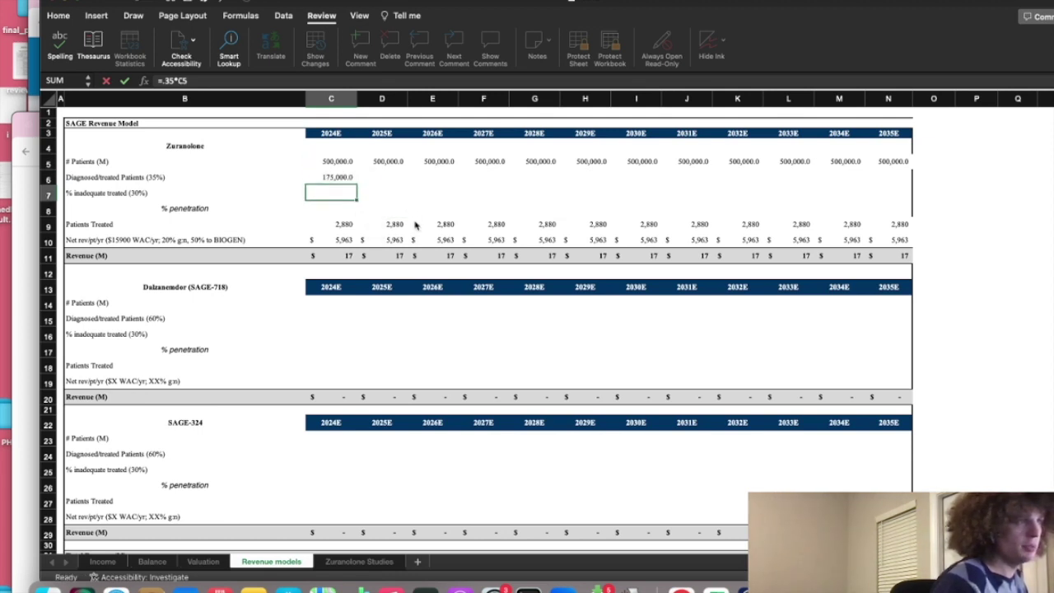
left_click(350, 164)
left_click(353, 181)
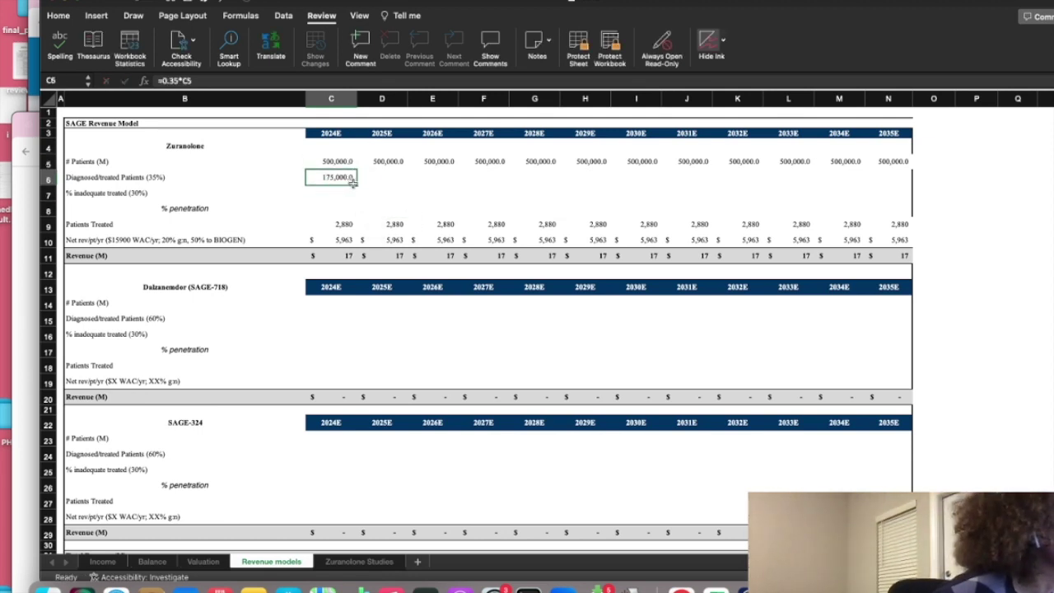
left_click_drag(352, 182, 903, 209)
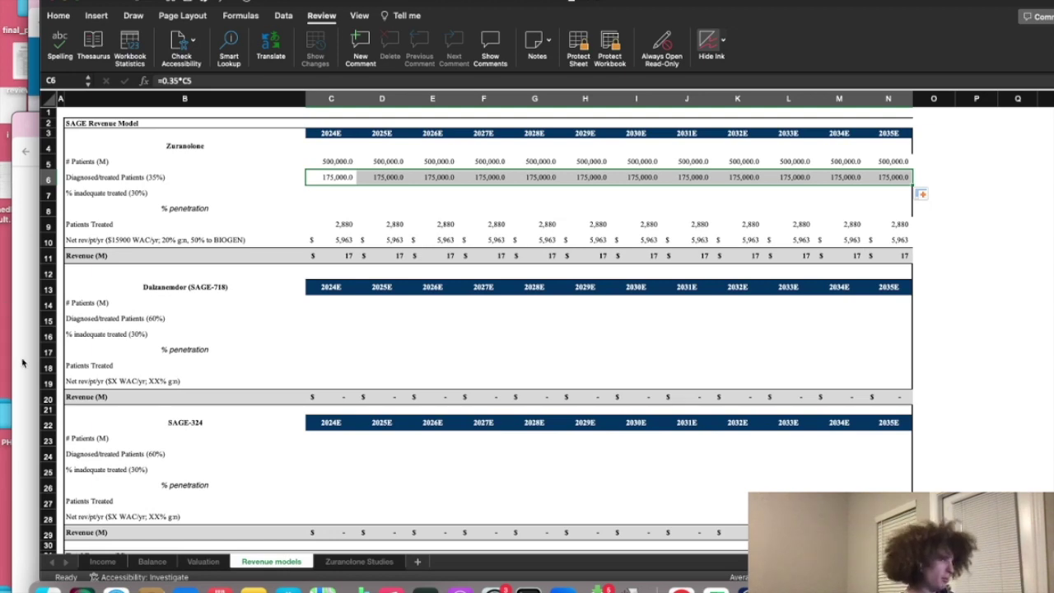
Step: Switch to Chrome and search the web for "europe vs us antidepressants pubmed"
left_click(681, 586)
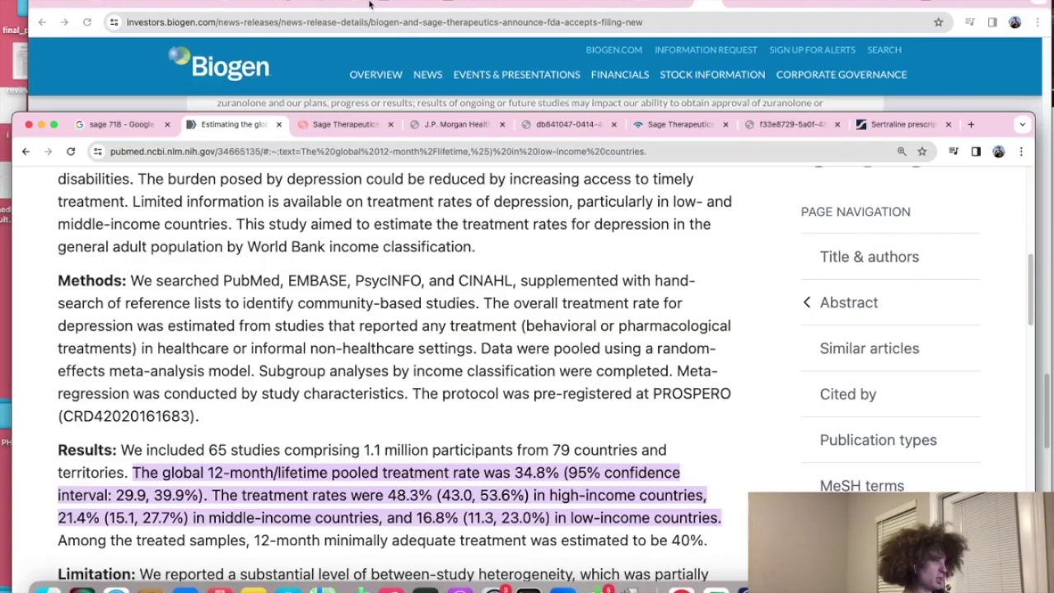
left_click(350, 152)
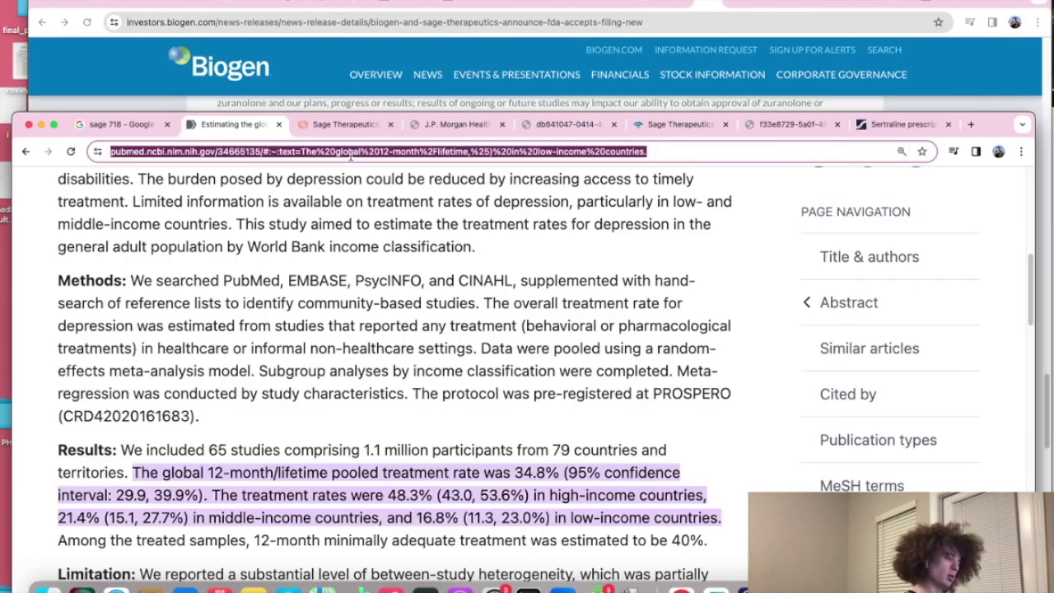
type("europe vs us an")
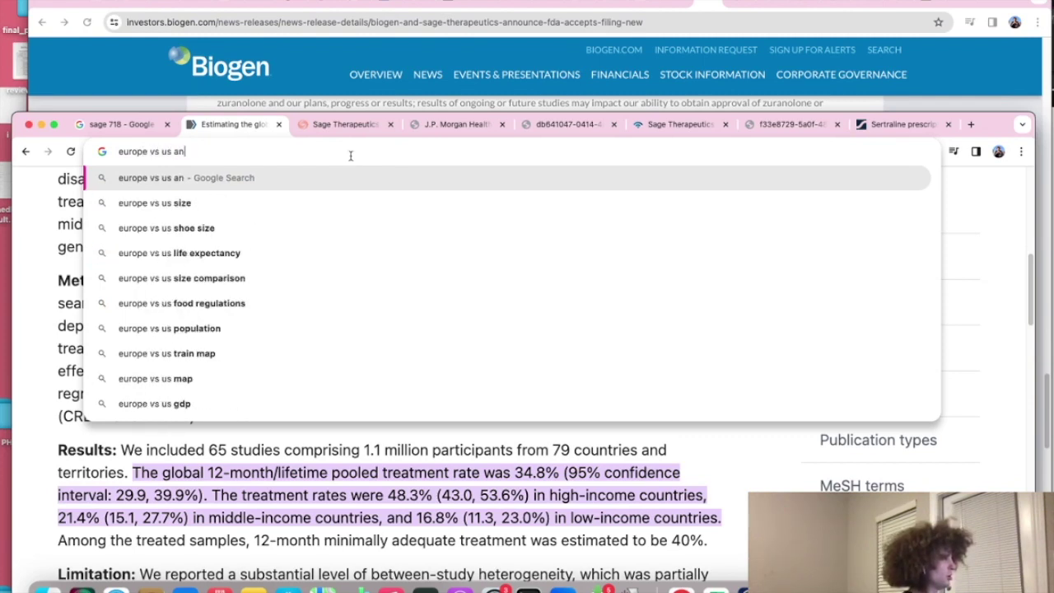
type("tidepressant")
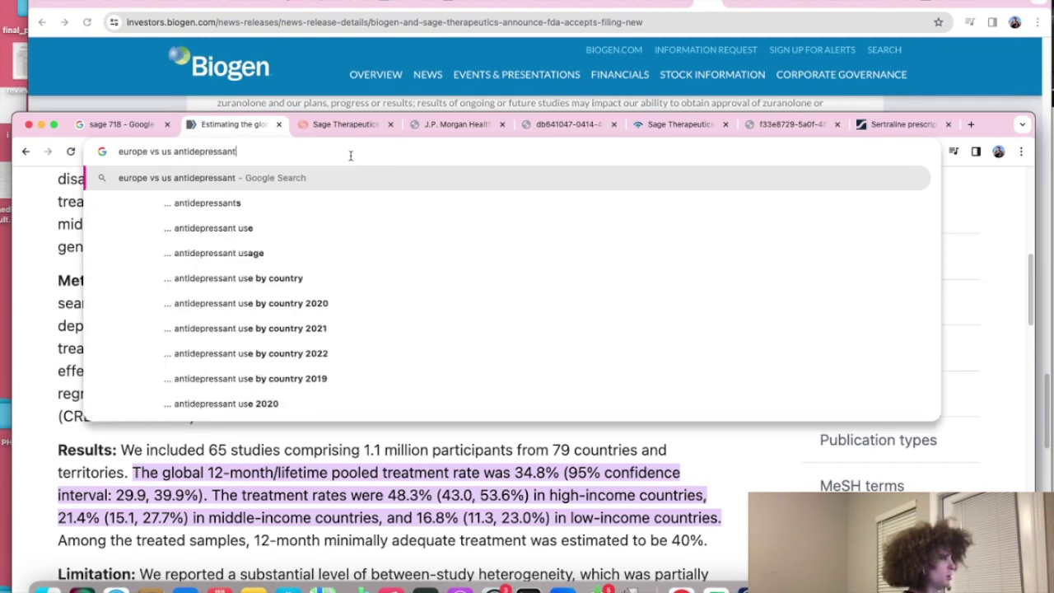
type("s pubmed")
key("Return")
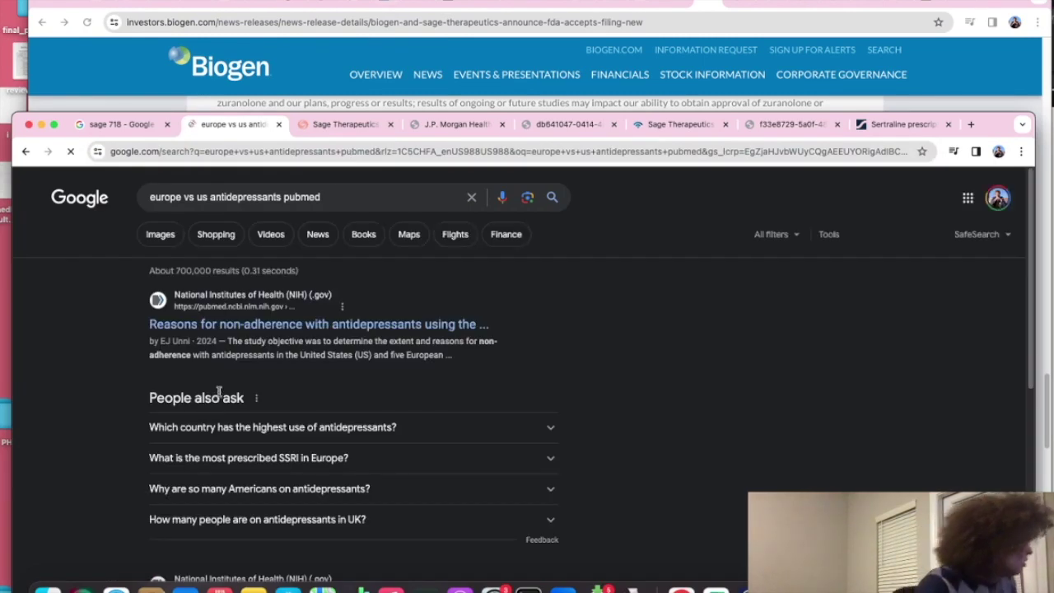
Step: Read the PubMed abstracts on antidepressant non-adherence and the cross-national comparison of antidepressant utilization, then return to the search results
left_click(321, 324)
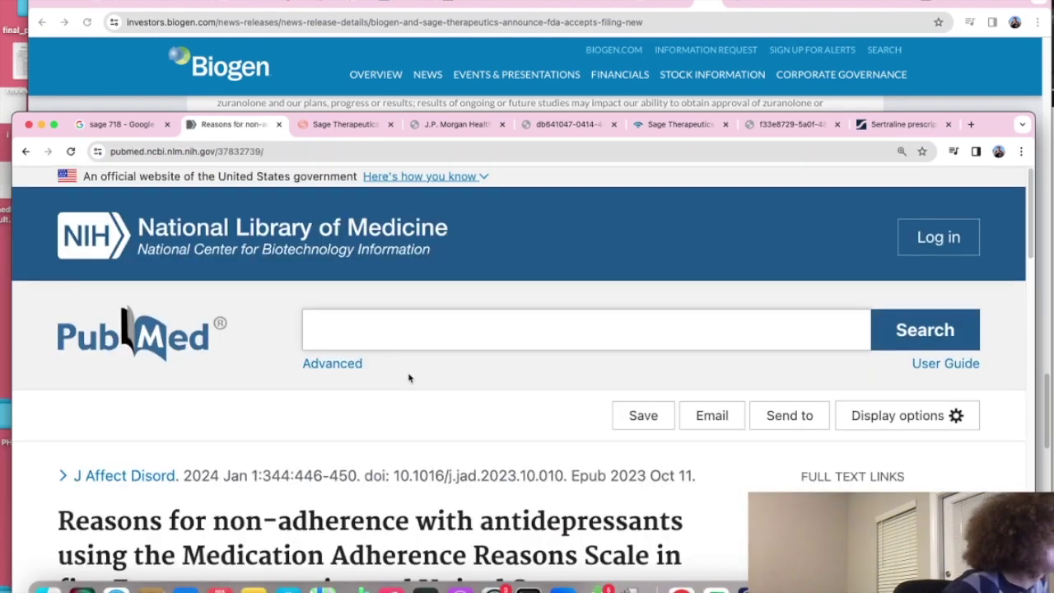
scroll(409, 378, "down", 1)
scroll(409, 377, "down", 8)
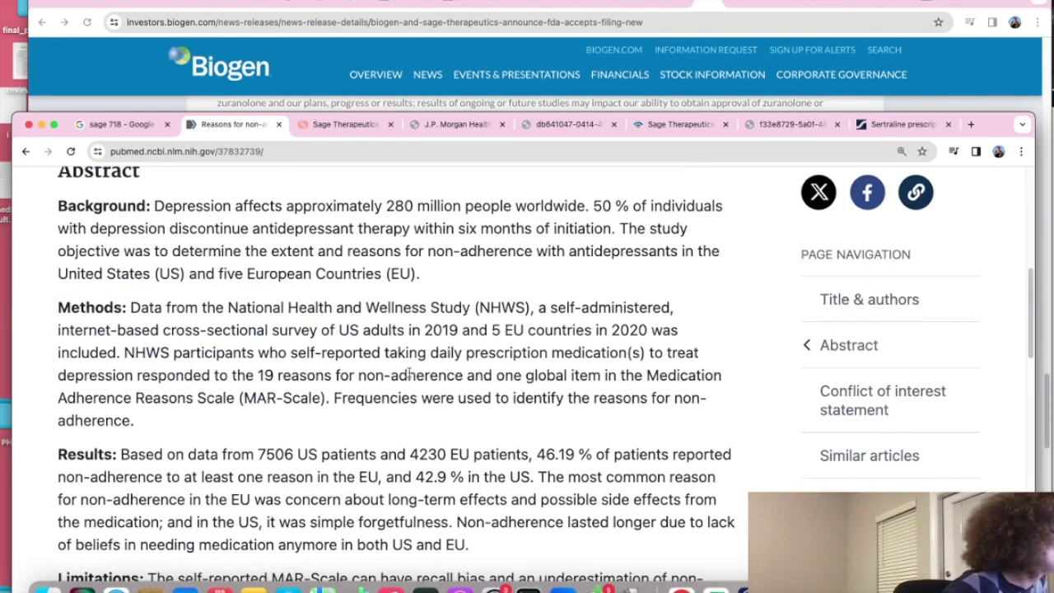
key("super+Left")
scroll(234, 433, "down", 3)
left_click(251, 352)
scroll(425, 414, "down", 10)
left_click(26, 152)
Step: Look through the remaining search results and read the abstract of "Prescribing patterns of antidepressants in Europe"
scroll(282, 345, "down", 5)
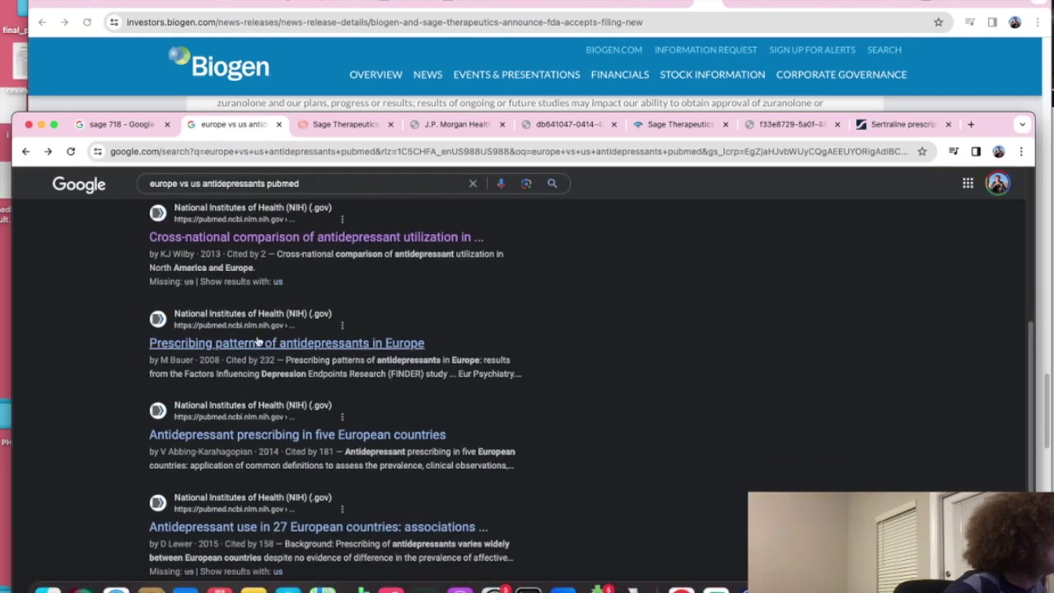
scroll(281, 445, "down", 5)
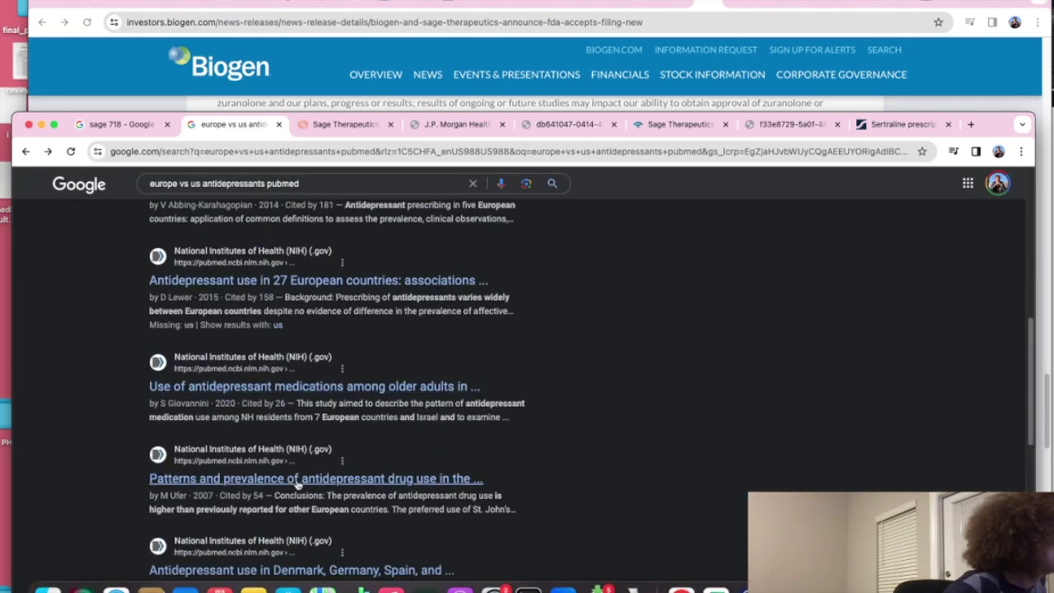
scroll(287, 444, "down", 8)
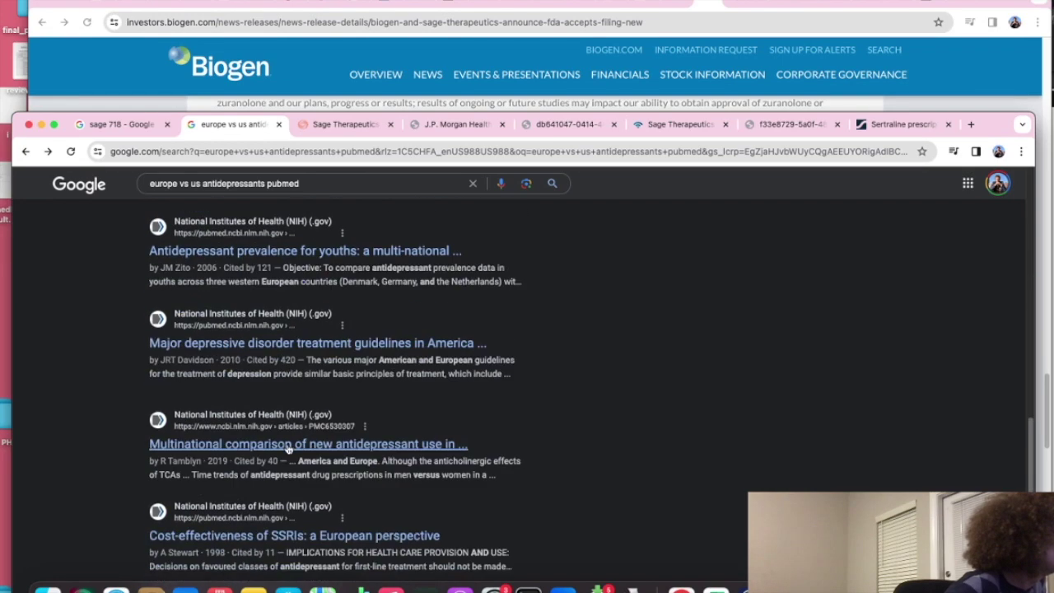
scroll(286, 413, "down", 5)
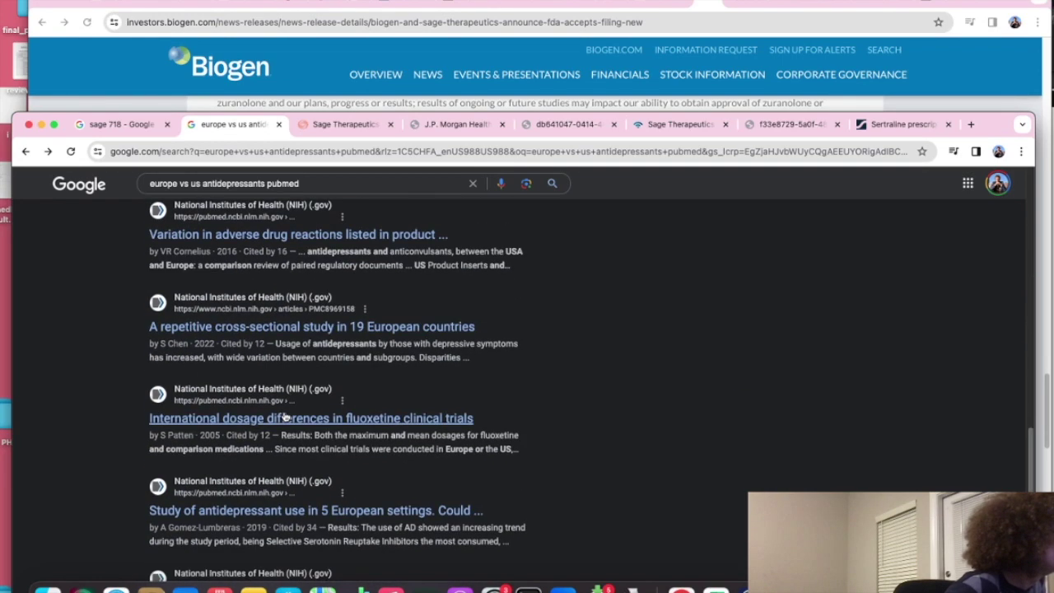
scroll(284, 421, "up", 15)
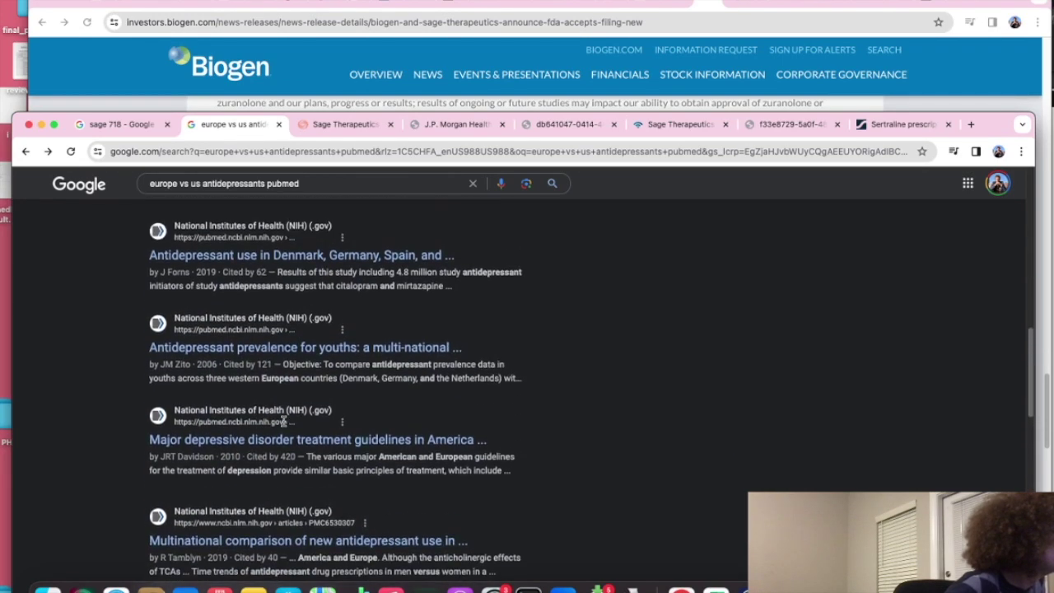
scroll(281, 427, "up", 5)
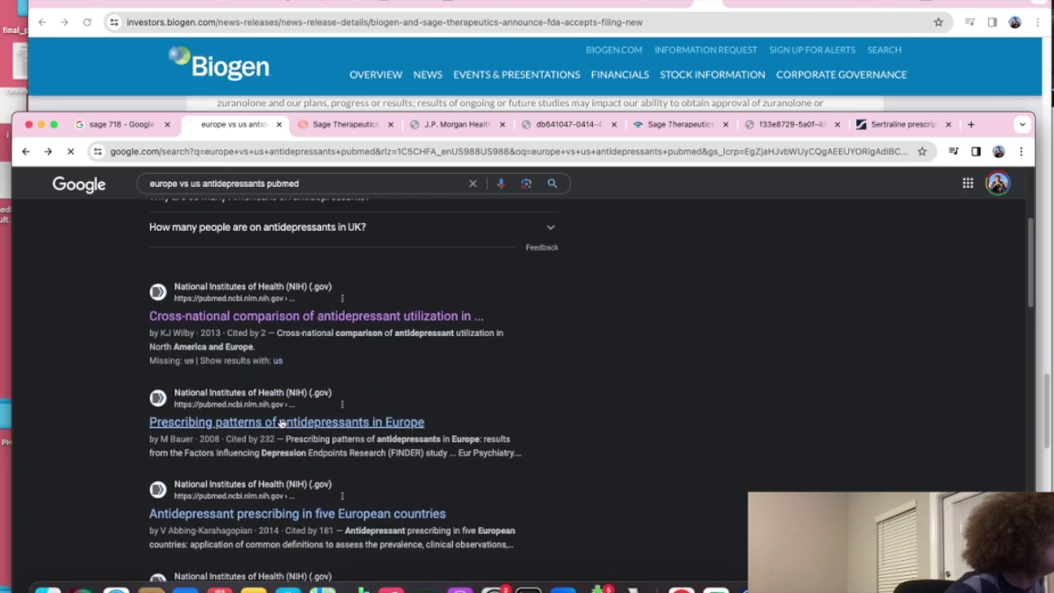
left_click(283, 421)
scroll(286, 427, "down", 8)
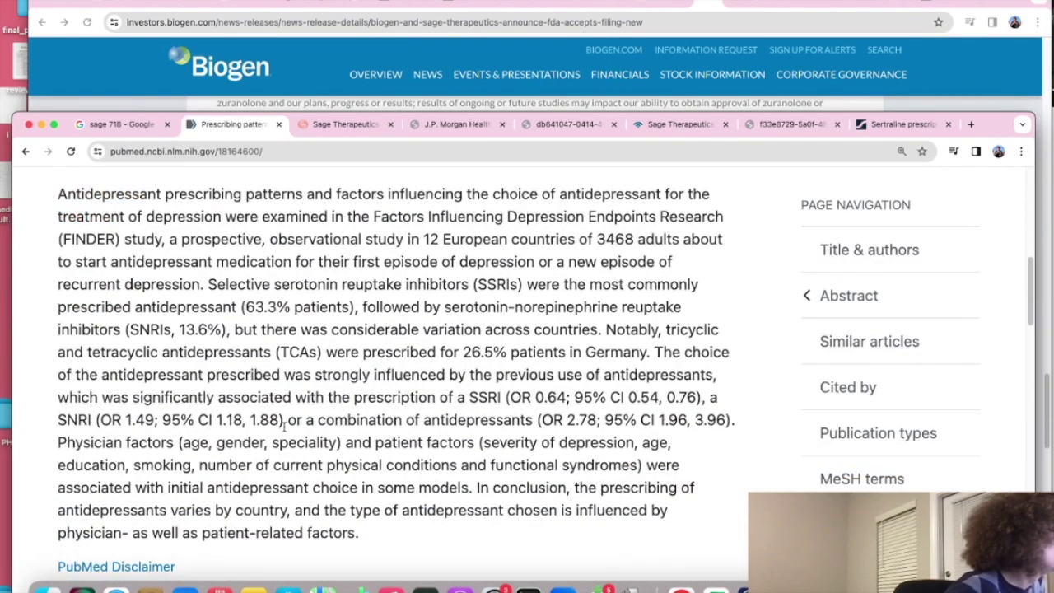
Step: Return to the Excel revenue model and shorten the Zuranolone patient count label to "# Patients"
left_click_drag(999, 2, 843, 165)
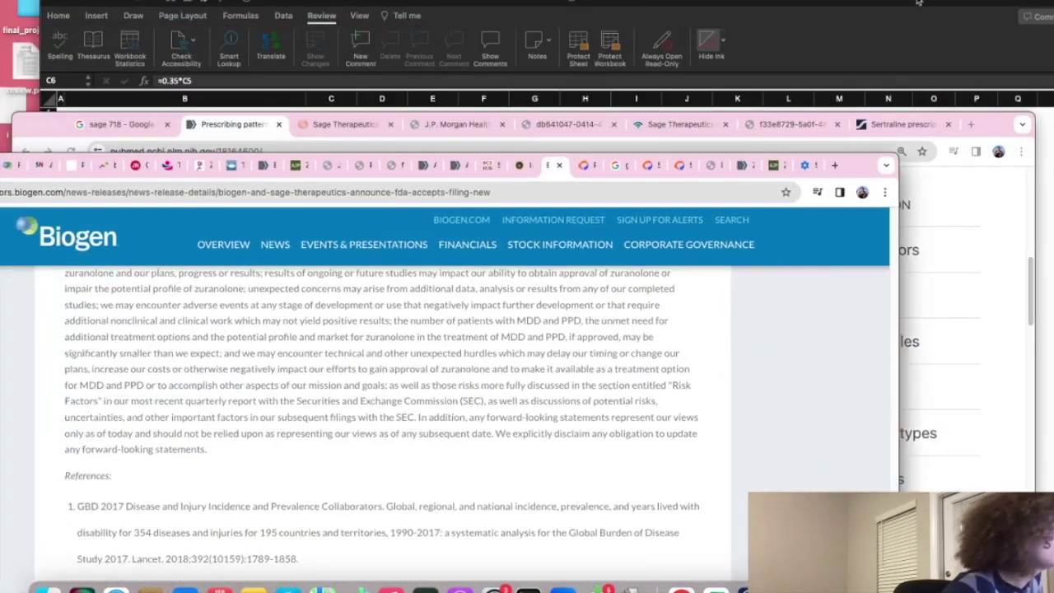
left_click(790, 56)
left_click_drag(329, 209, 327, 228)
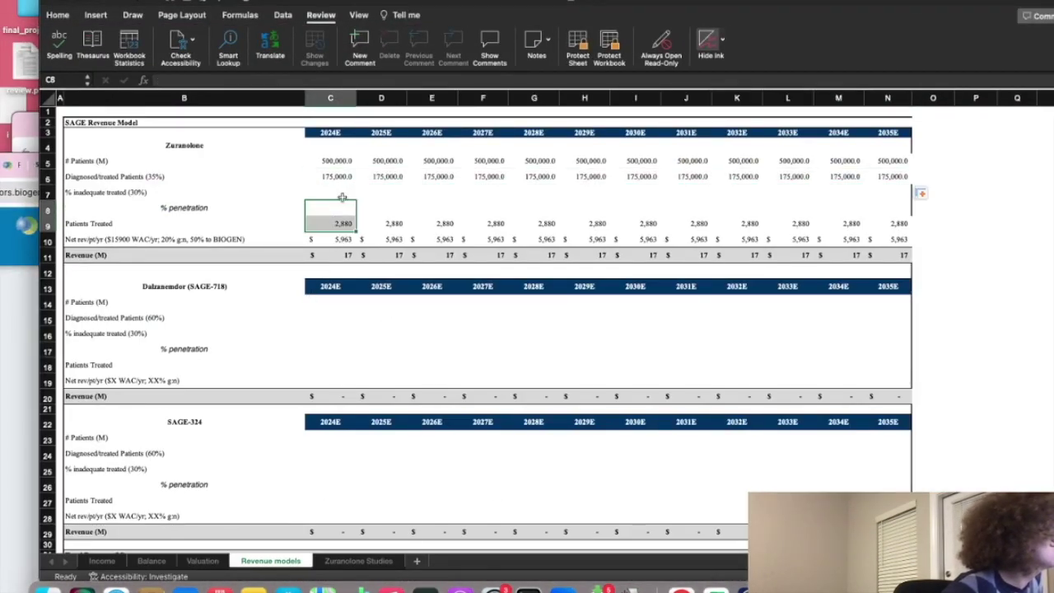
left_click(343, 193)
left_click(107, 161)
double_click(108, 161)
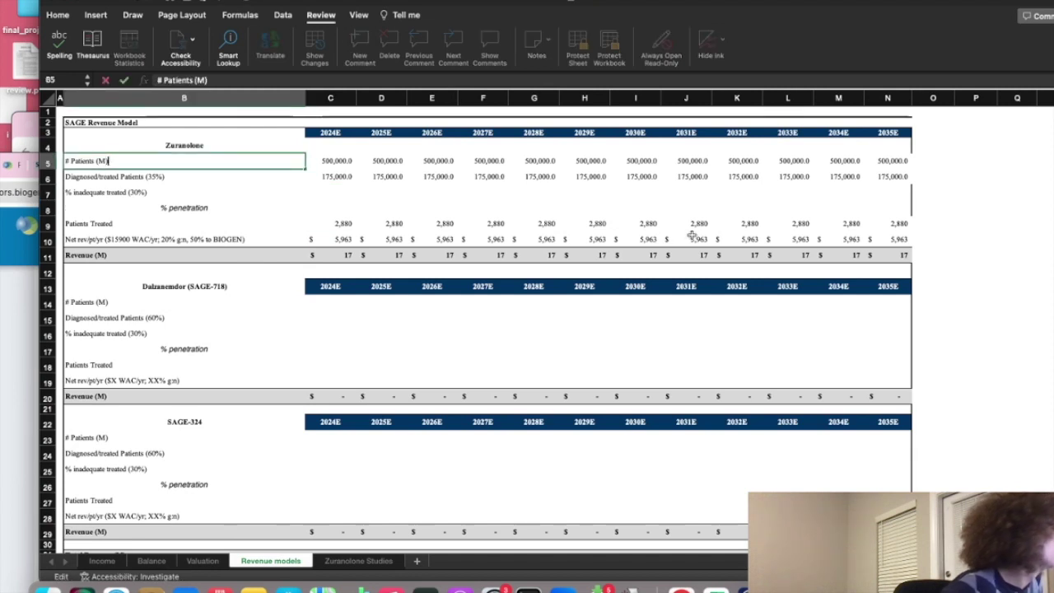
key("BackSpace")
key("BackSpace")
key("BackSpace")
key("BackSpace")
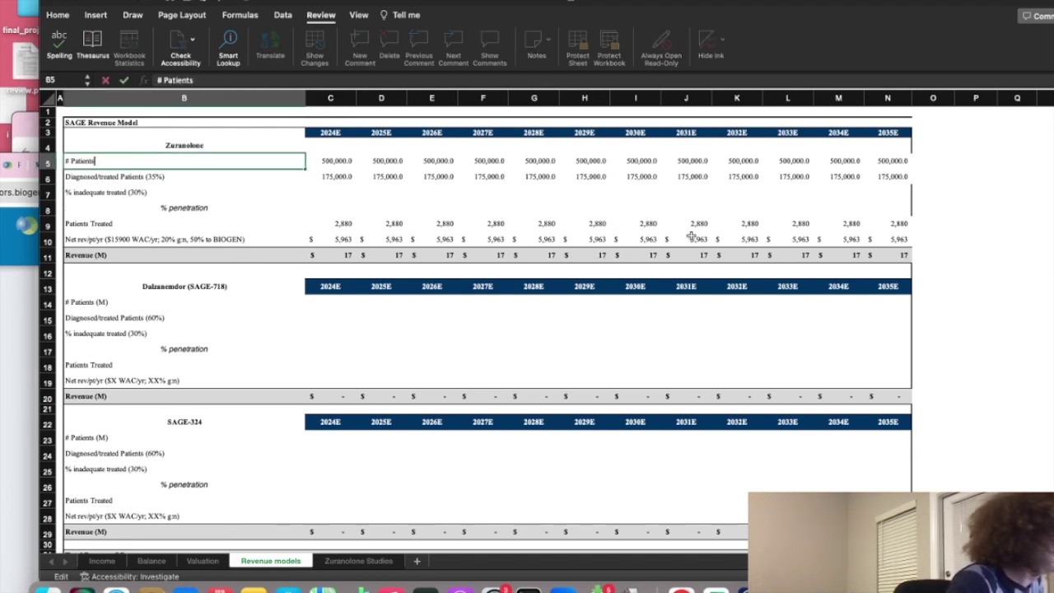
key("Return")
Step: Delete the "% inadequate treated (30%)" row from the Zuranolone section
left_click(295, 193)
left_click(345, 192)
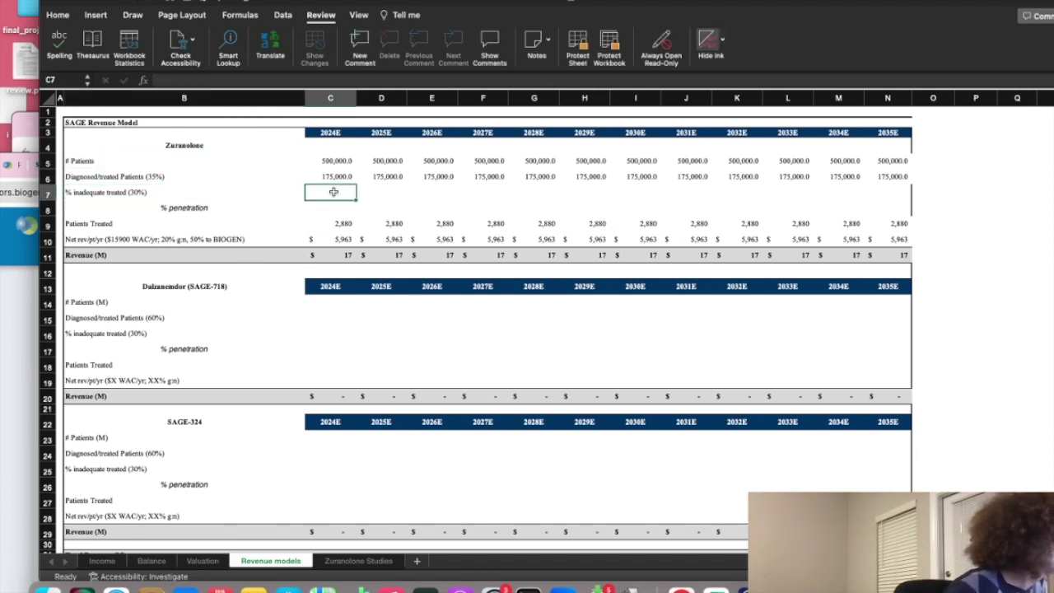
left_click(47, 192)
right_click(50, 194)
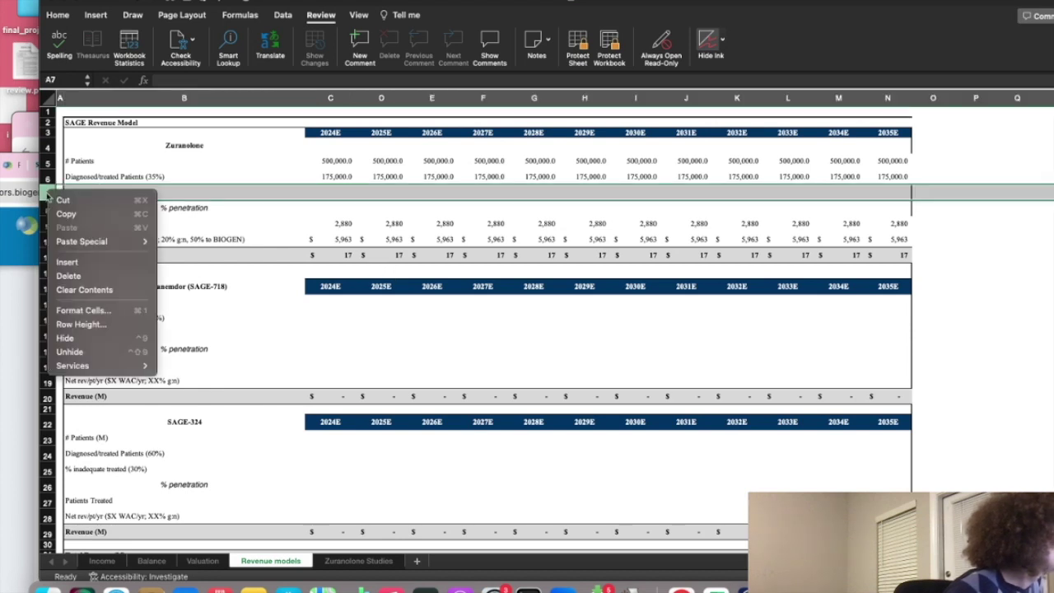
left_click(95, 277)
Step: Enter =3000/175000 as the 2024E Zuranolone % penetration
left_click(330, 192)
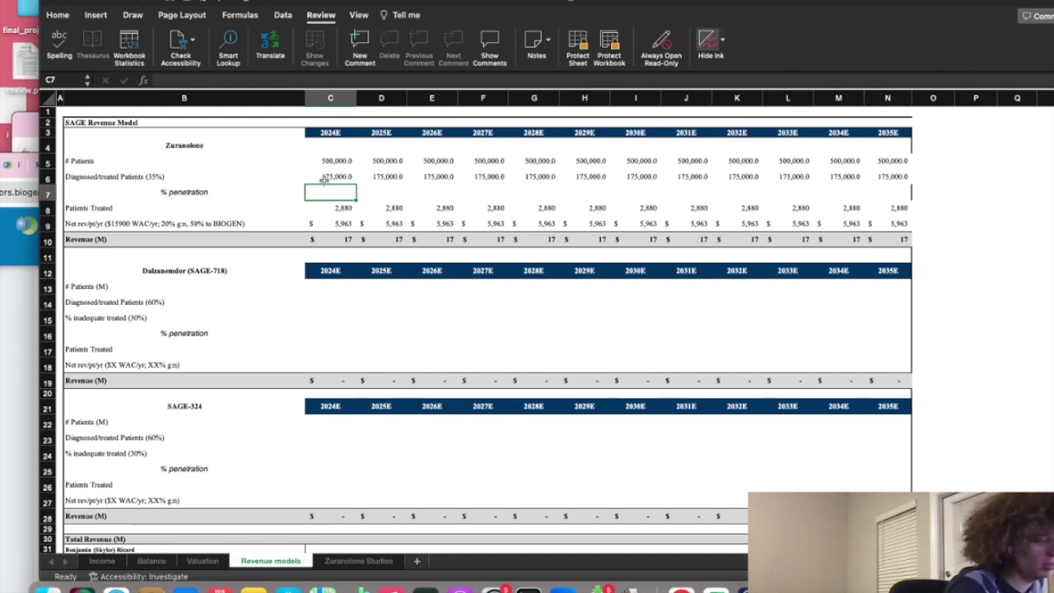
type("=")
left_click(323, 179)
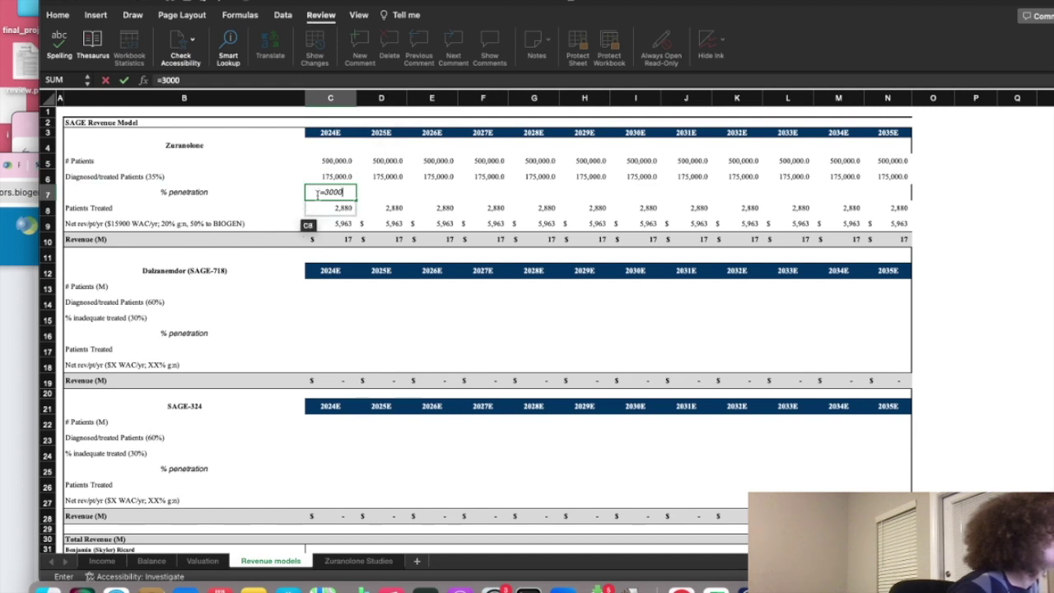
left_click(325, 192)
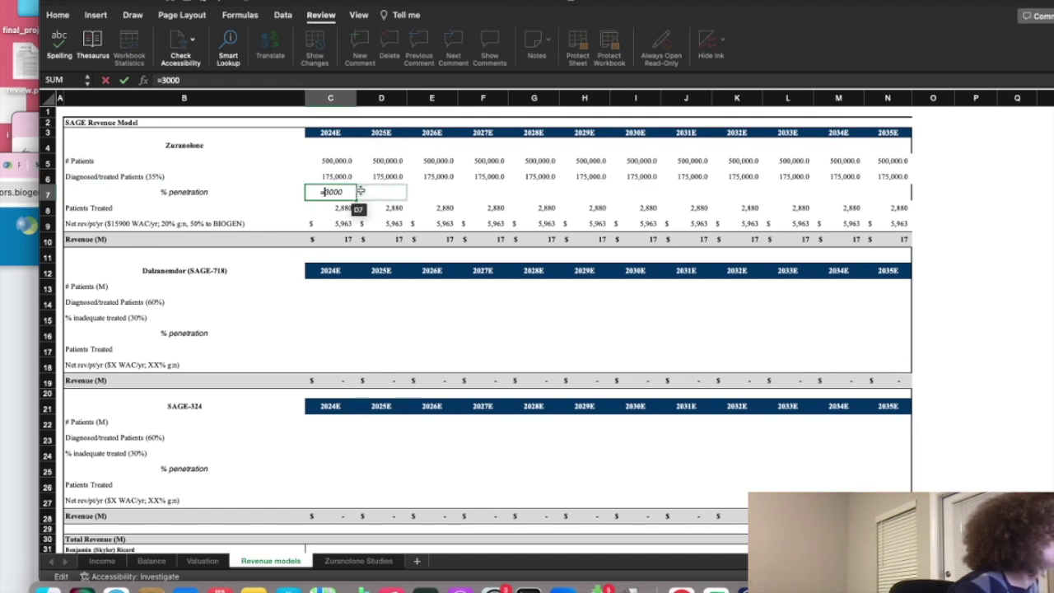
type("/175000")
key("Return")
left_click(337, 192)
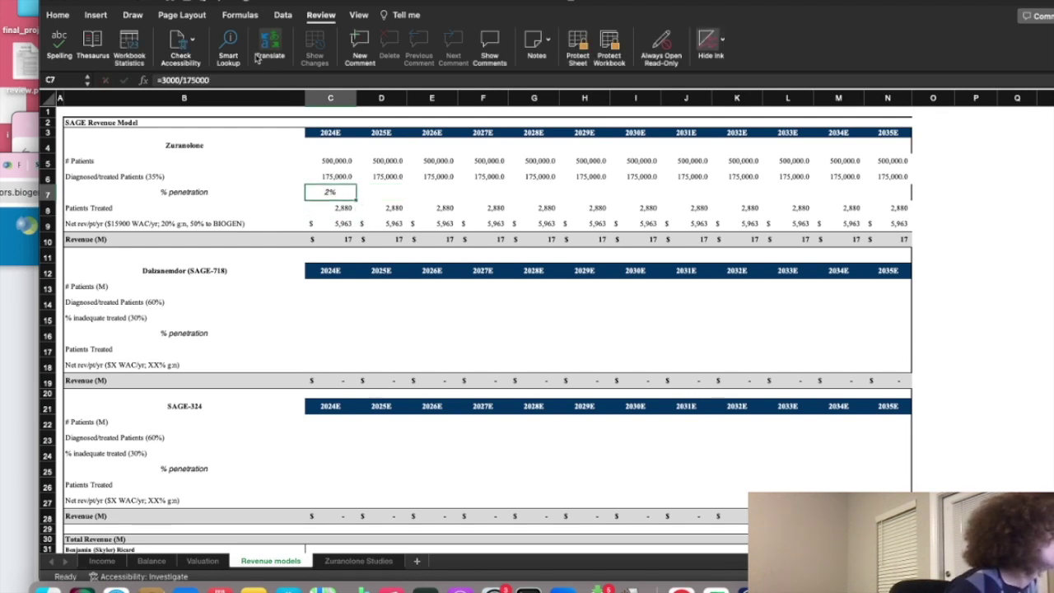
left_click(337, 211)
left_click(349, 197)
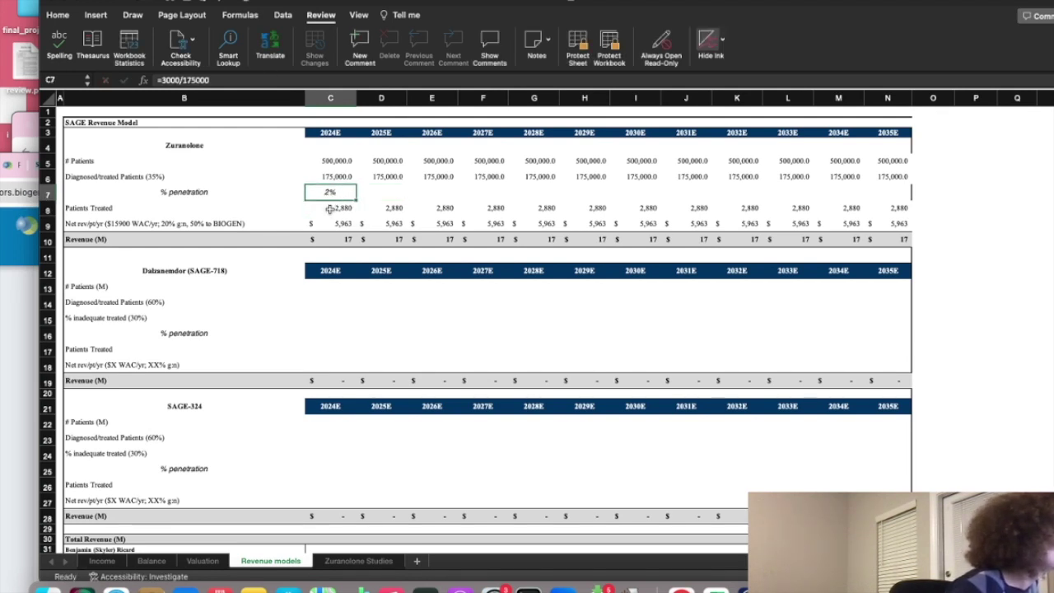
left_click(329, 210)
left_click(339, 192)
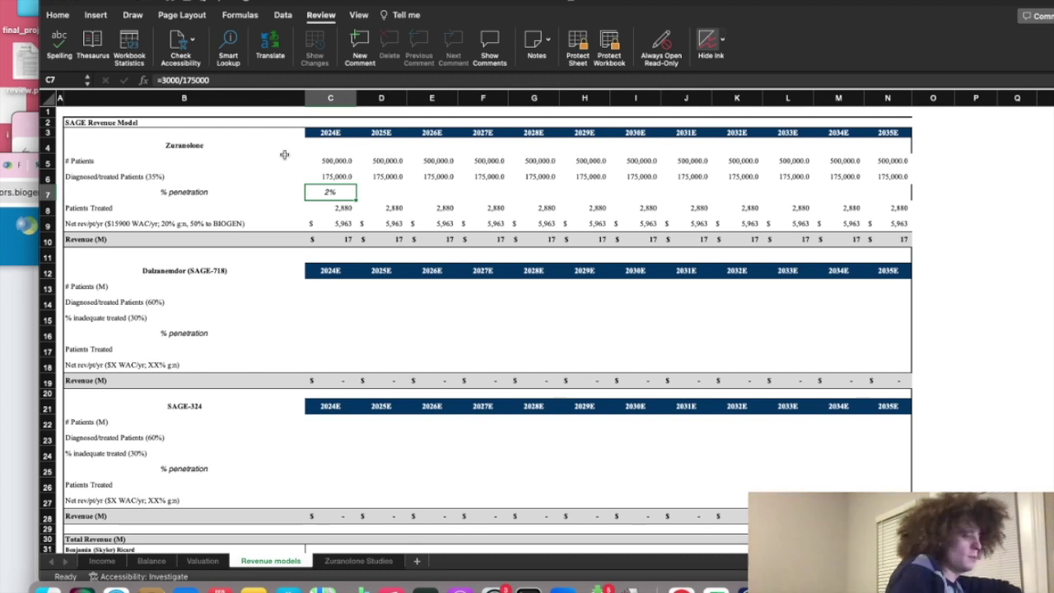
Step: Calculate the 2024E Zuranolone Patients Treated as % penetration times diagnosed/treated patients, =C7*C6
key("Down")
type("=")
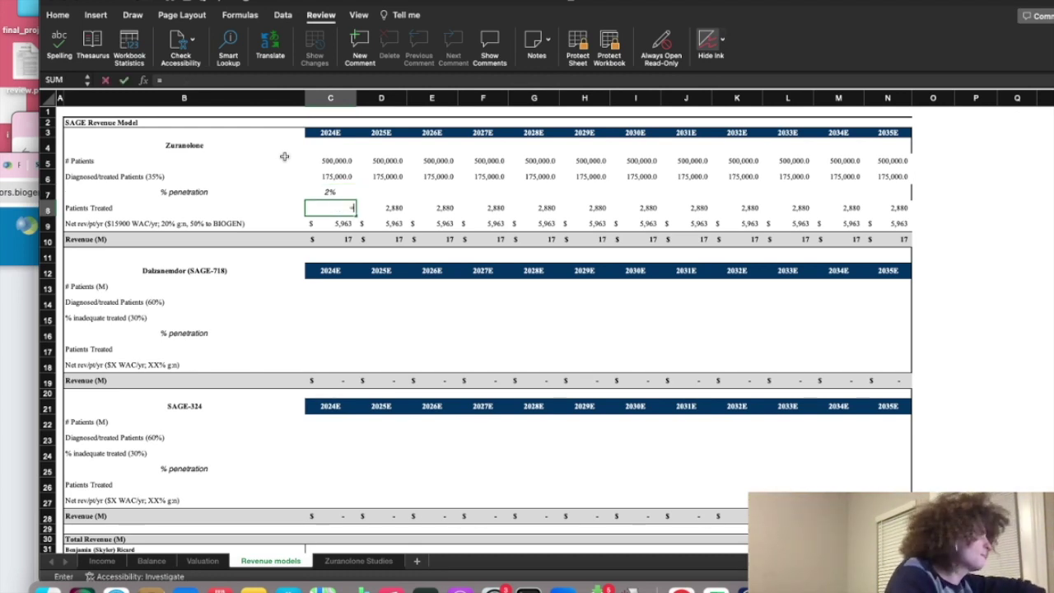
key("Up")
type("*")
key("Up")
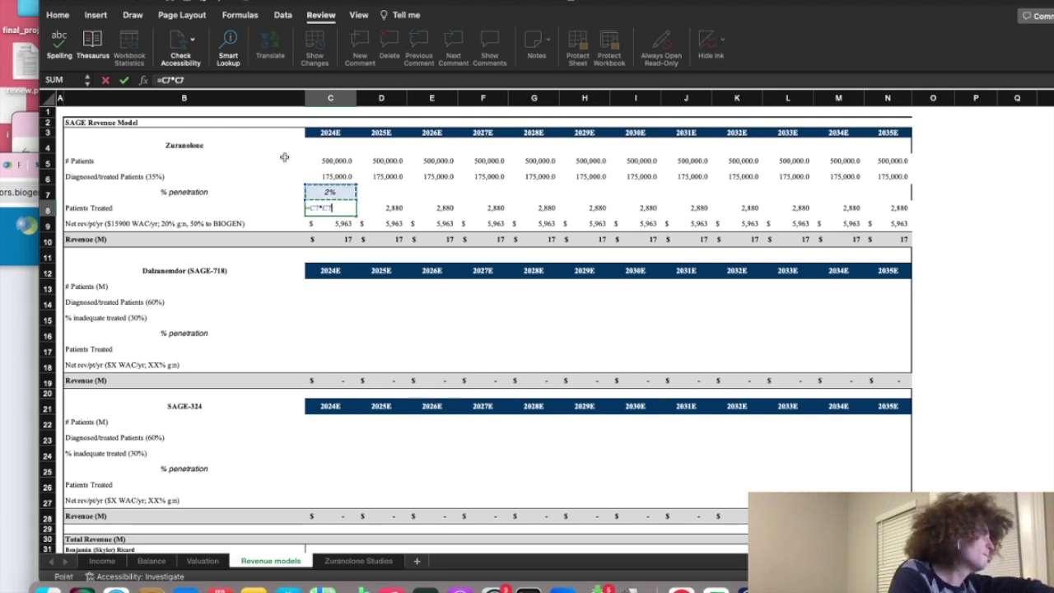
key("Up")
key("Return")
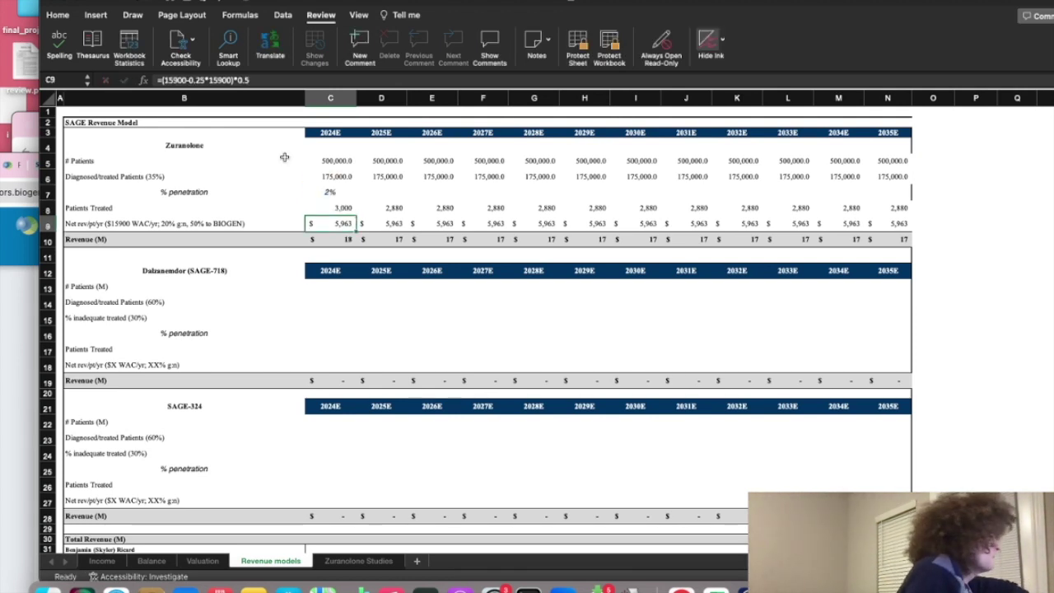
left_click(337, 208)
left_click(332, 195)
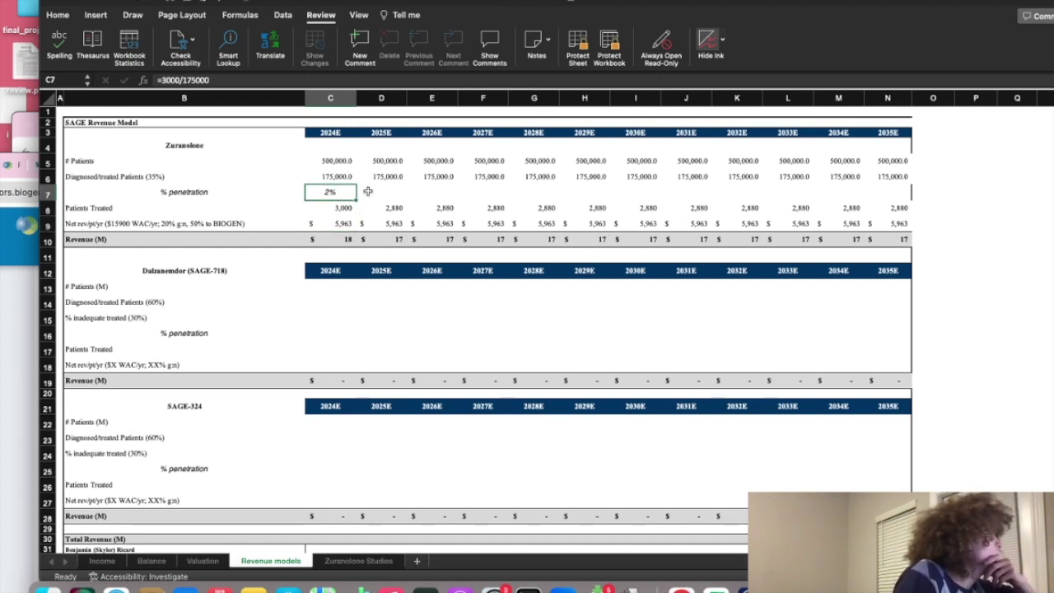
Step: Enter Zuranolone % penetration for 2025E through 2035E, rising one point a year from 3% to 13%
left_click(391, 193)
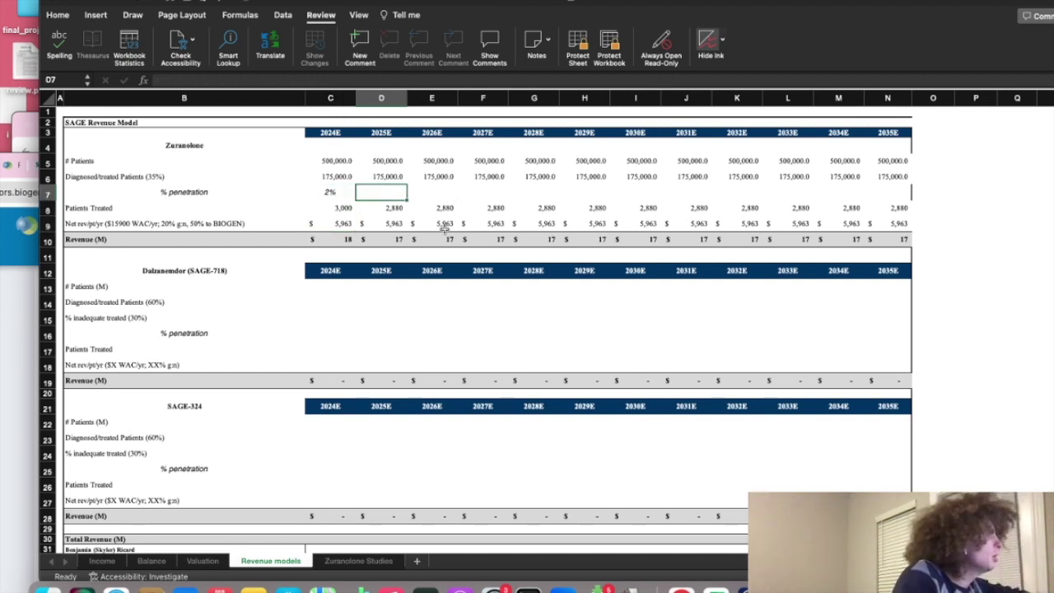
type("3")
key("Tab")
type("4")
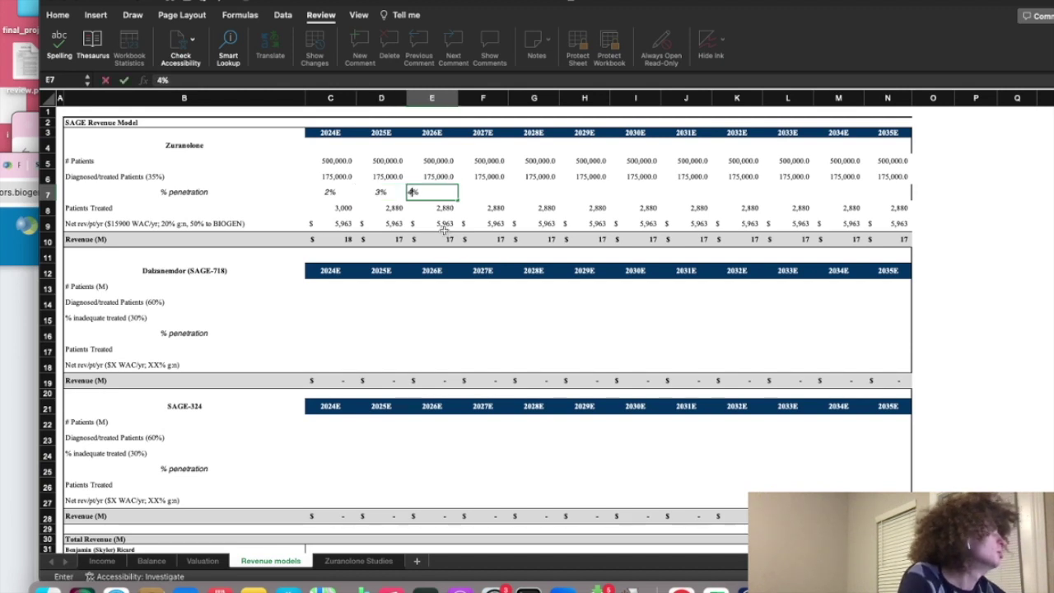
key("Tab")
type("5")
key("Tab")
type("6")
key("Tab")
type("7")
key("Tab")
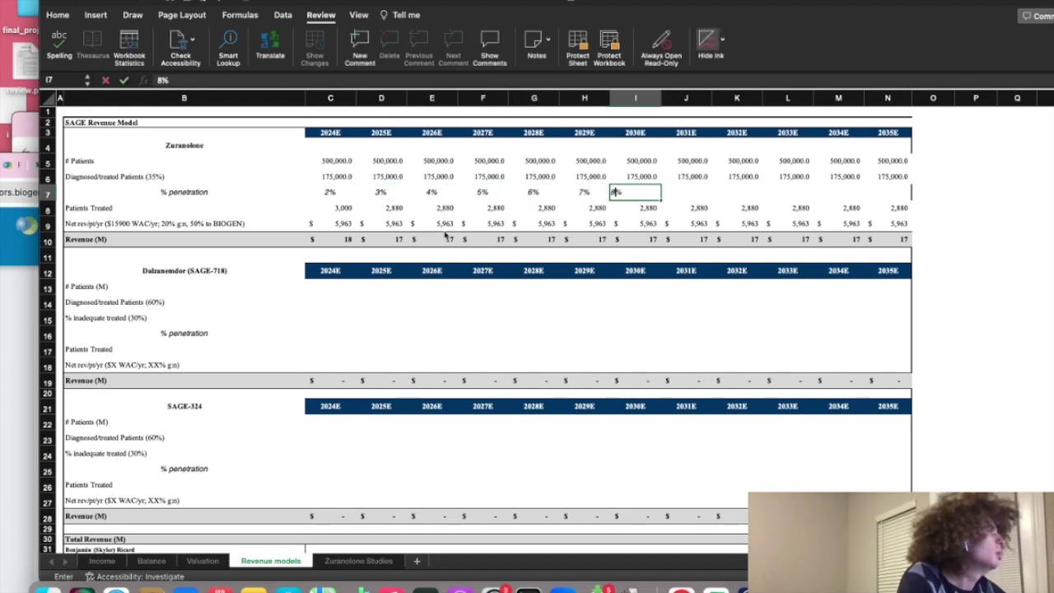
type("8")
key("Tab")
type("9")
key("Tab")
type("10")
key("Tab")
type("11")
key("Tab")
type("12")
key("Tab")
type("13")
key("Return")
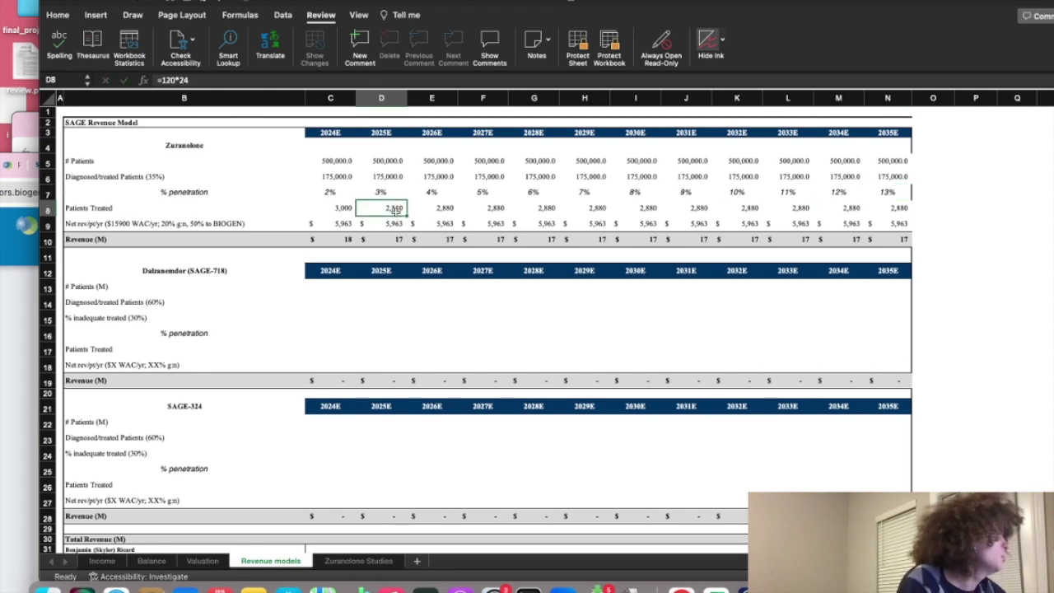
Step: Fill the 2024E Zuranolone Patients Treated formula across to 2035E
left_click(346, 209)
left_click_drag(356, 215, 903, 239)
left_click(539, 192)
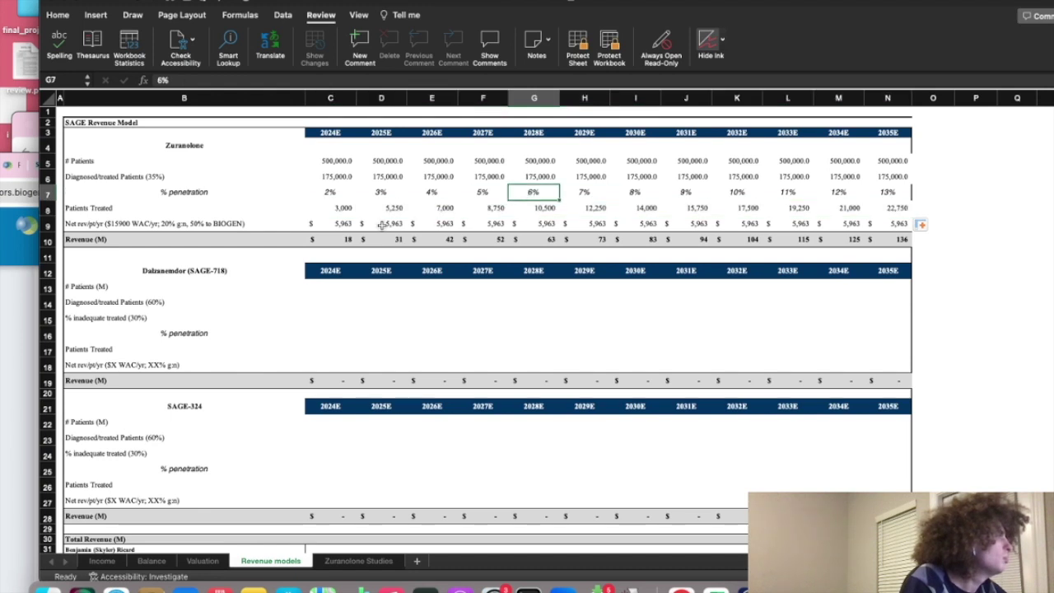
Step: Set Zuranolone % penetration to 2.5% in 2025E, rising by 0.5 points each year to 7.5% in 2035E
left_click(376, 193)
type("2.5%")
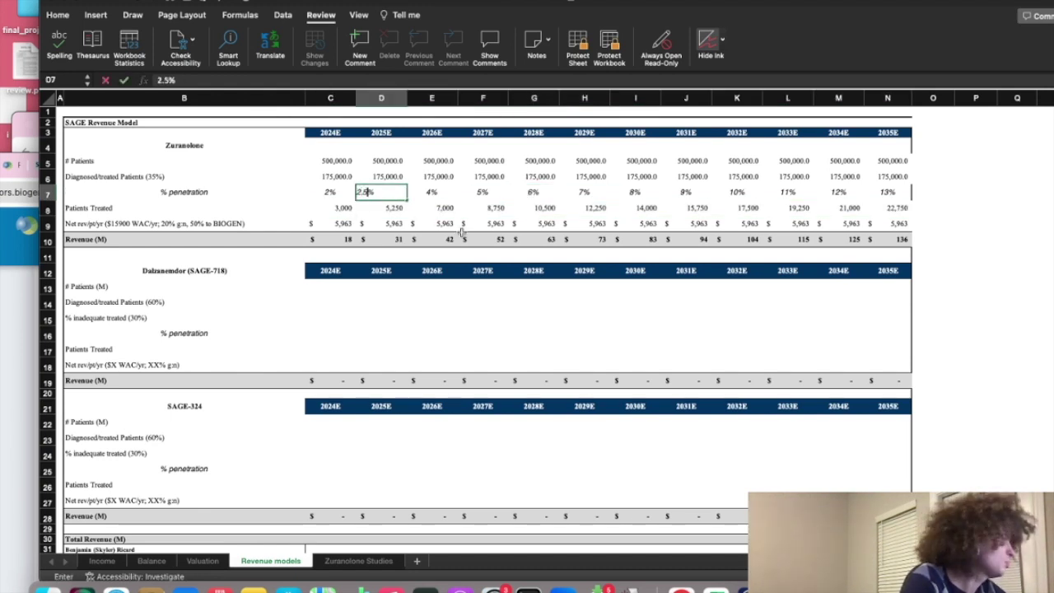
key("Tab")
type("3%")
key("Tab")
type("3%")
key("BackSpace")
key("BackSpace")
type("4%")
key("Tab")
type("4%")
key("Tab")
type("4%")
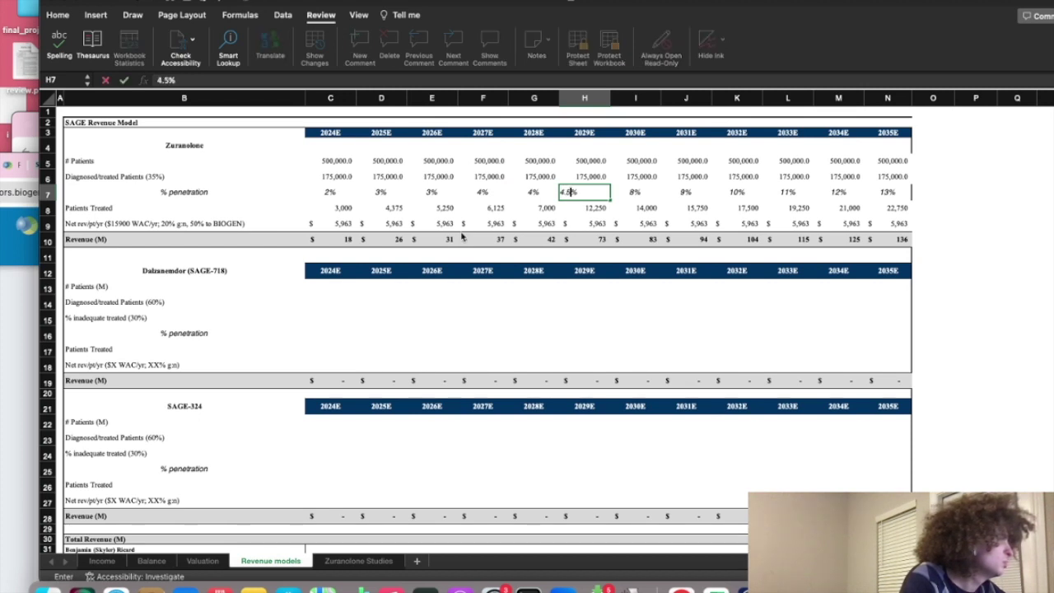
key("Tab")
type("5%")
key("Tab")
type("5.5%")
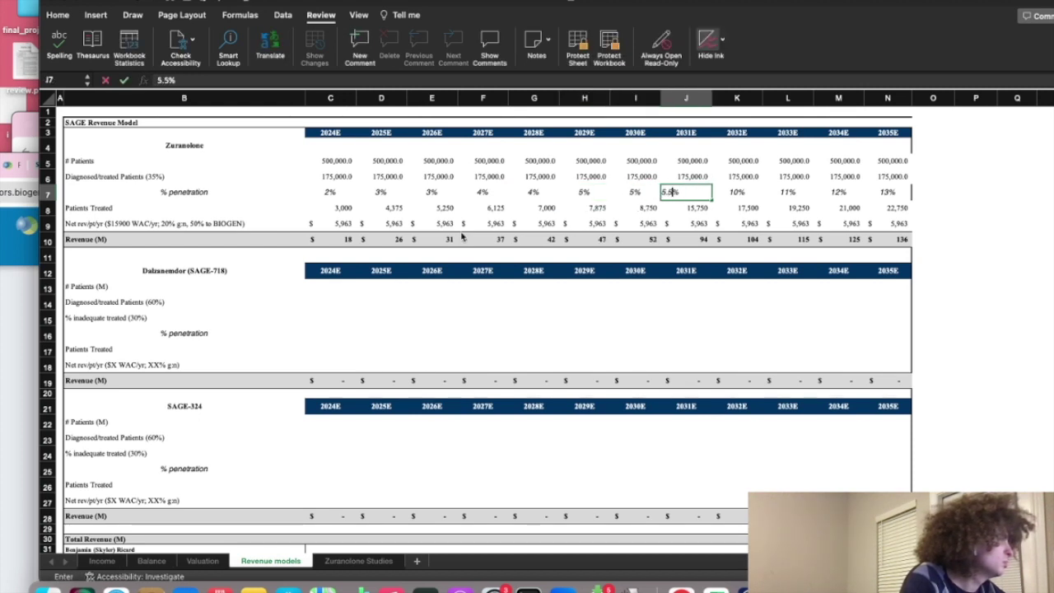
key("Tab")
type("6%")
key("Return")
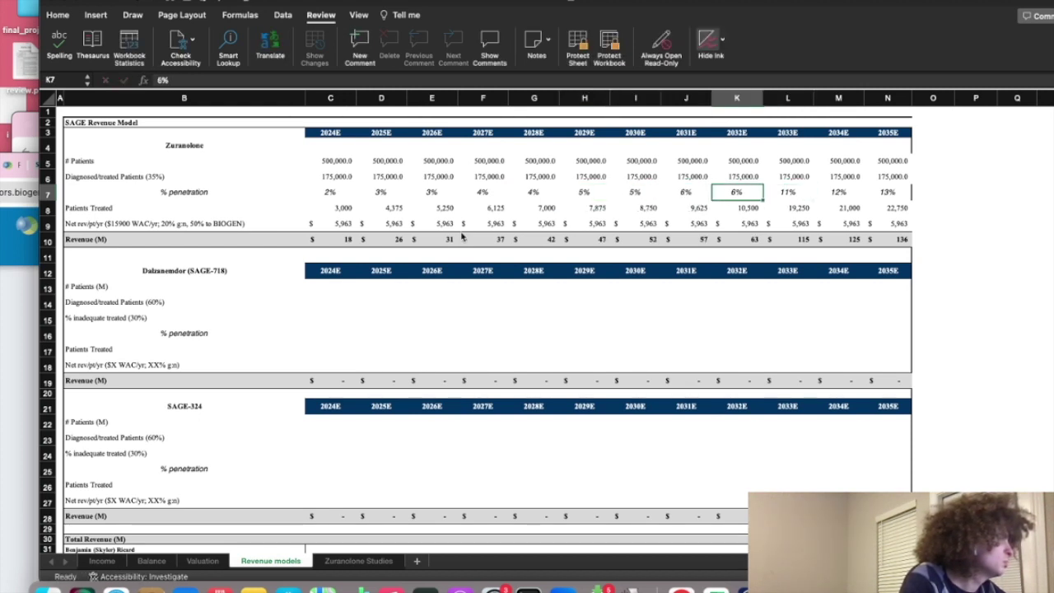
key("Tab")
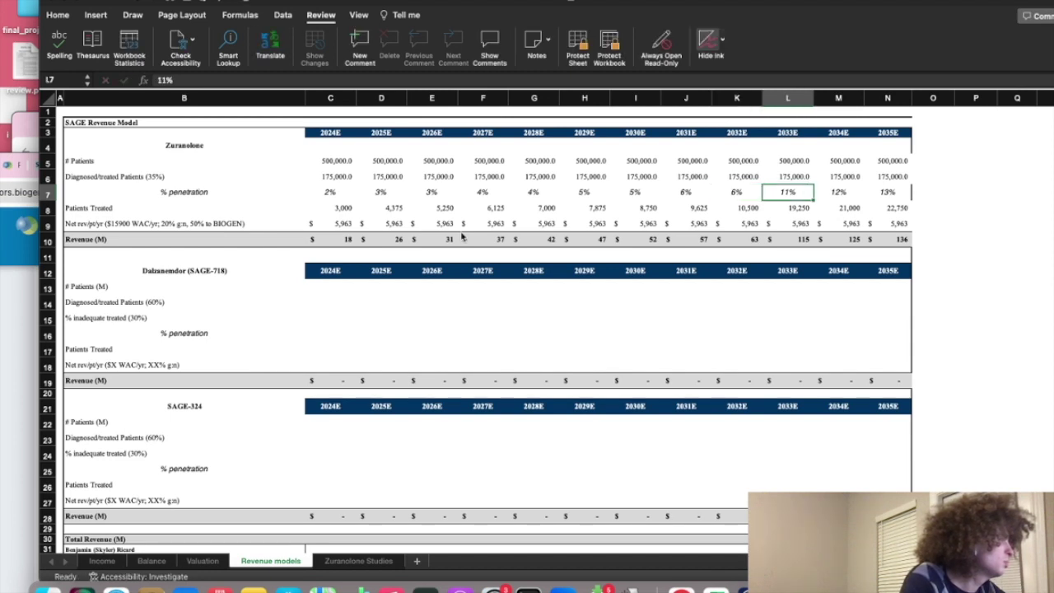
key("Left")
key("Left")
key("Right")
key("Right")
type("6%")
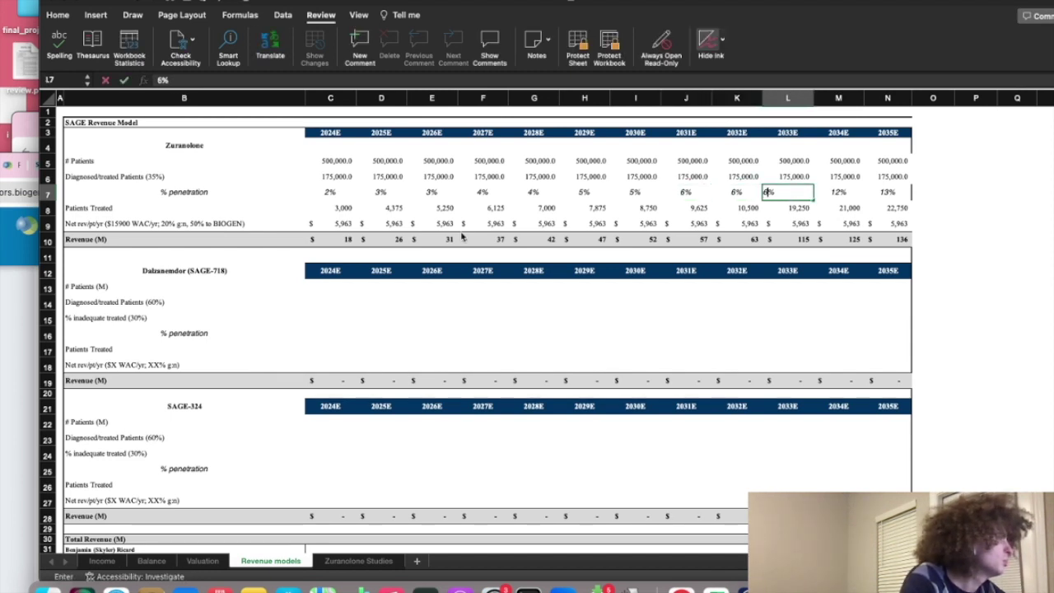
type(".5")
key("Tab")
type("7%")
key("Tab")
type("7%.5")
key("Return")
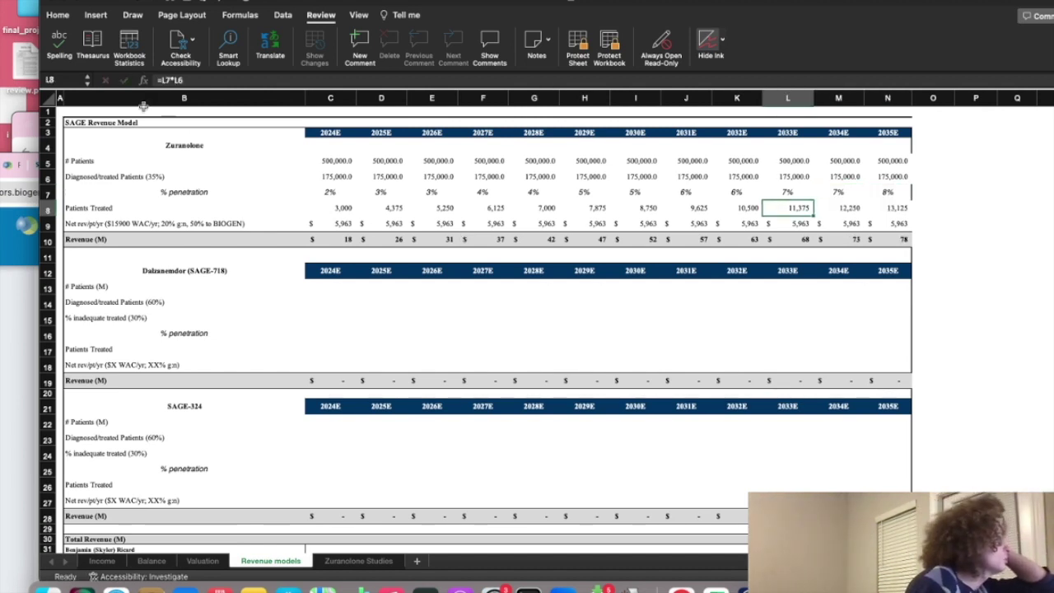
Step: Apply a thick box border around the whole SAGE Revenue Model table, B2:N31
mouse_move(162, 120)
left_mouse_down()
mouse_move(1017, 122)
mouse_move(1016, 545)
mouse_move(909, 543)
mouse_move(911, 460)
left_mouse_up()
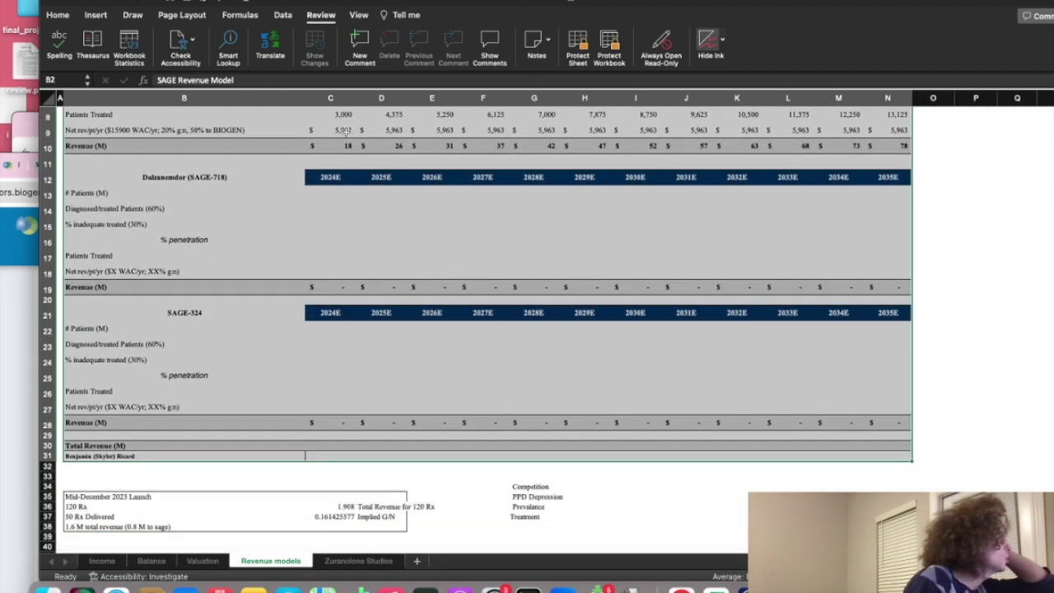
left_click(57, 15)
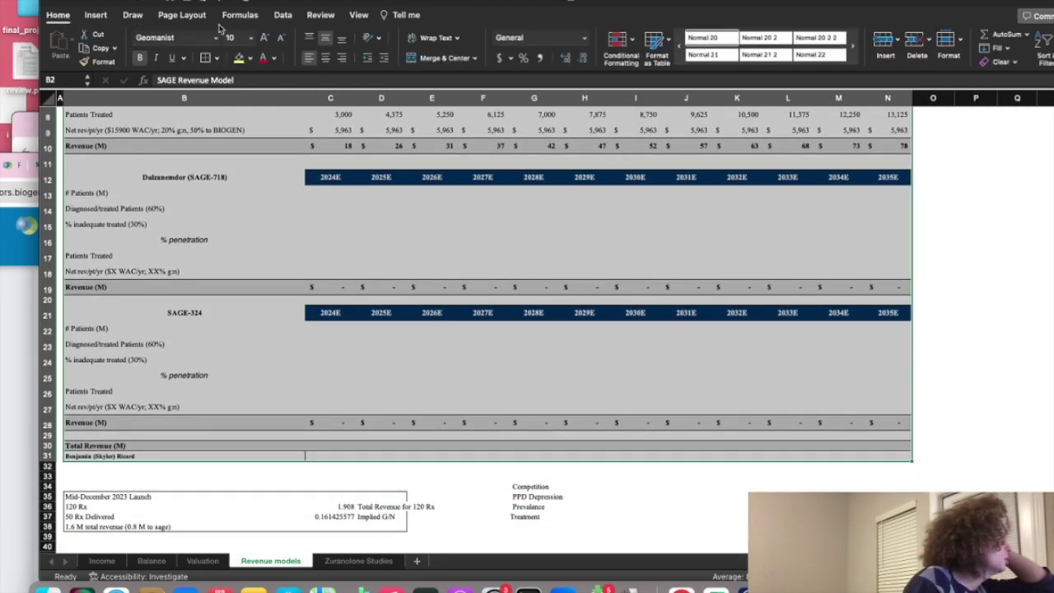
left_click(218, 57)
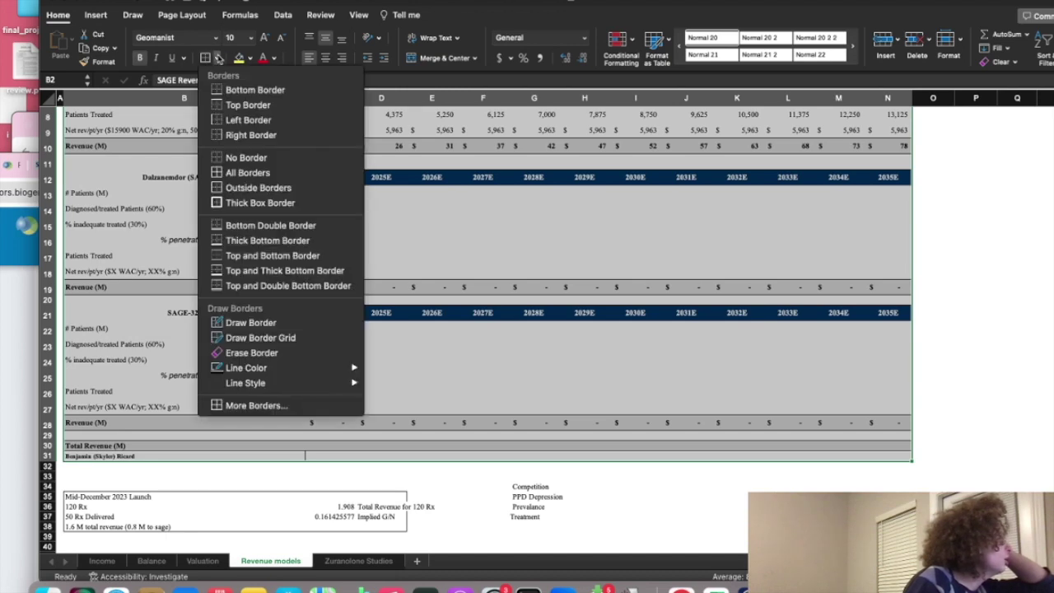
left_click(239, 203)
scroll(247, 214, "down", 2)
left_click(270, 223)
scroll(294, 223, "up", 2)
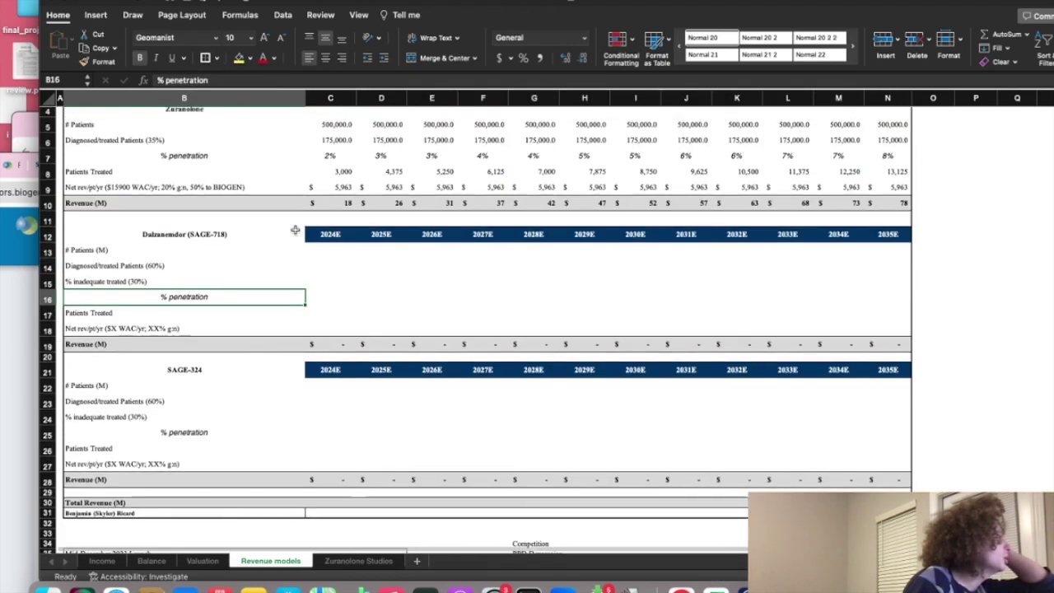
Step: Review the Zuranolone diagnosed/treated patients, Patients Treated and % penetration assumptions
left_click(332, 157)
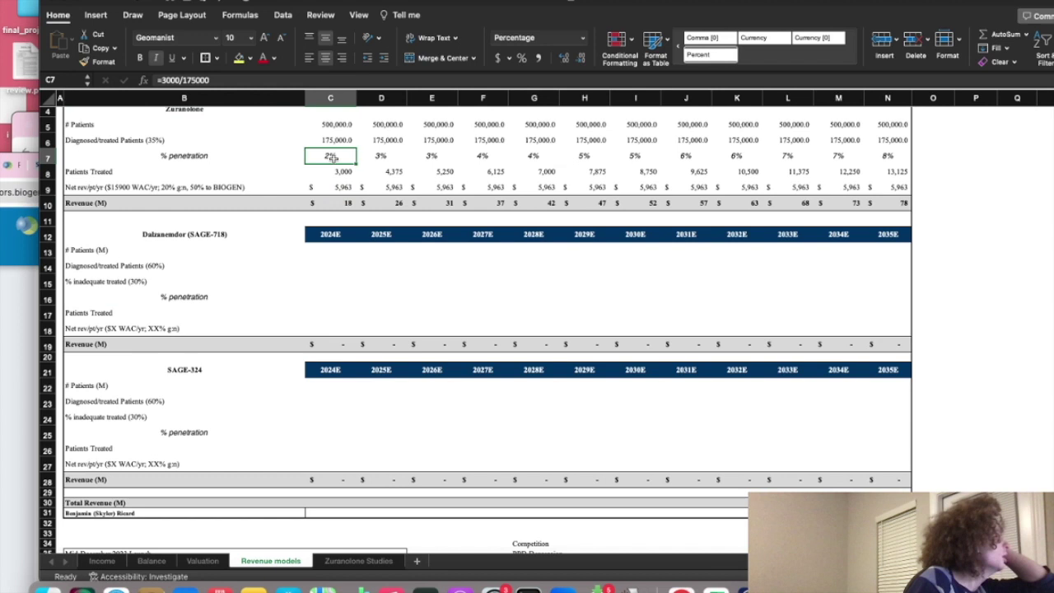
left_click(228, 138)
left_click(329, 139)
left_click(265, 139)
key("Right")
left_click(253, 138)
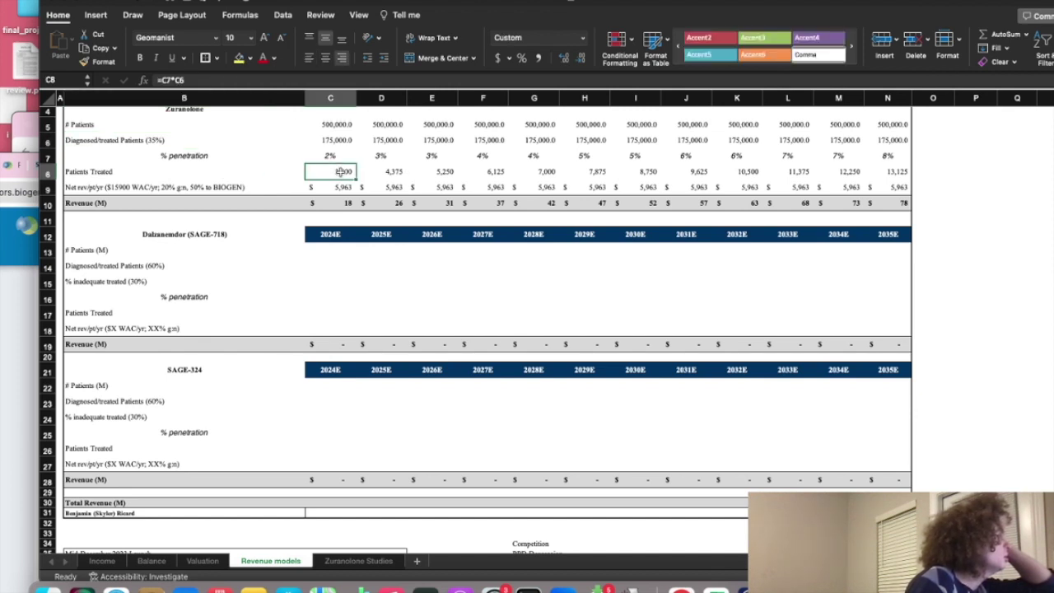
left_click(333, 155)
left_click_drag(375, 155, 432, 153)
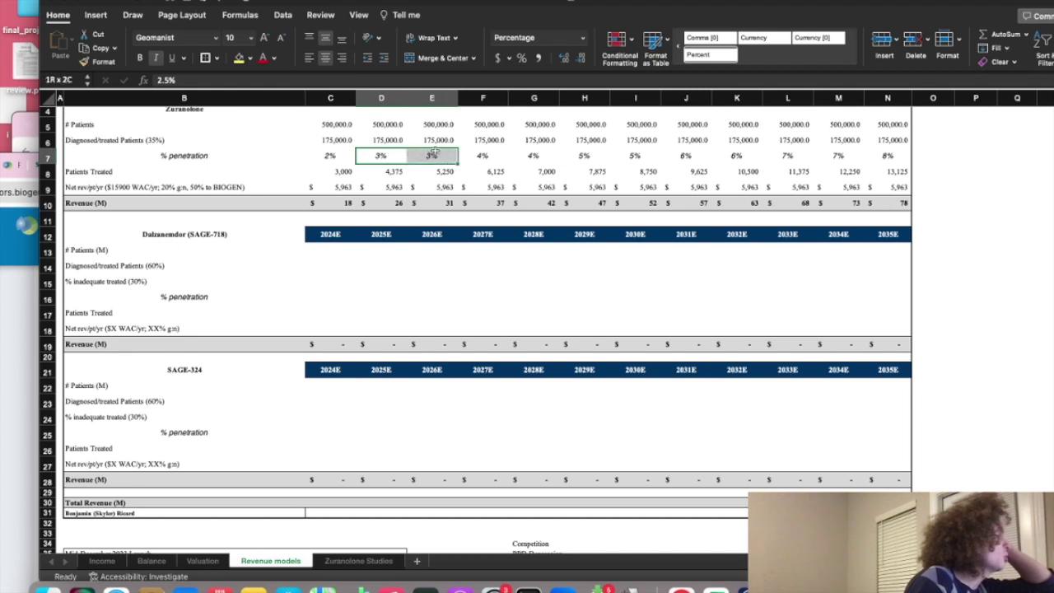
left_click(433, 154)
left_click(469, 156)
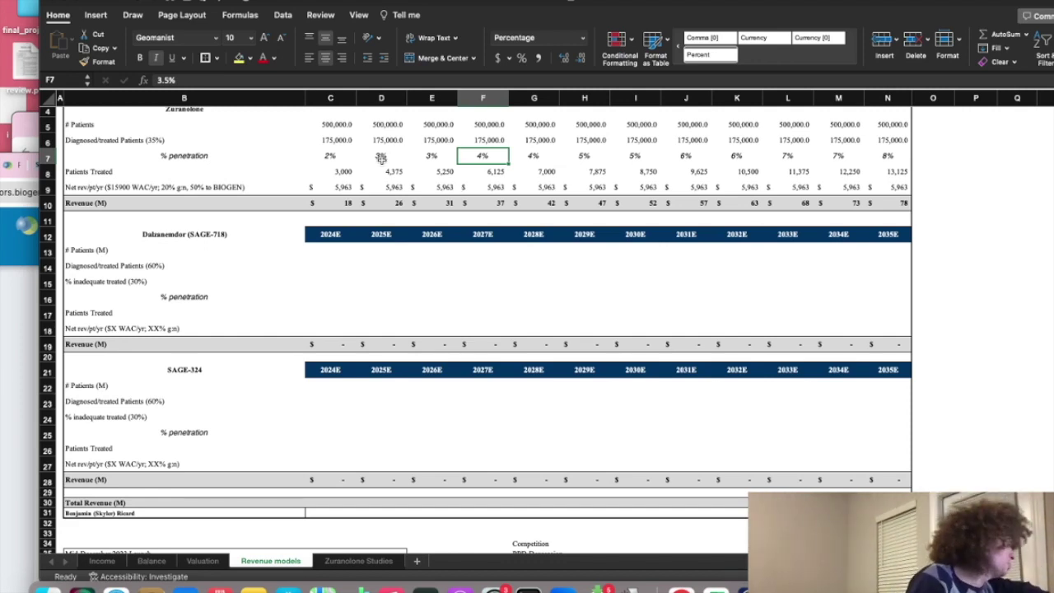
Step: Check the DCF on the Valuation sheet and examine the Income sheet's forecast columns through 2035E
left_click(200, 561)
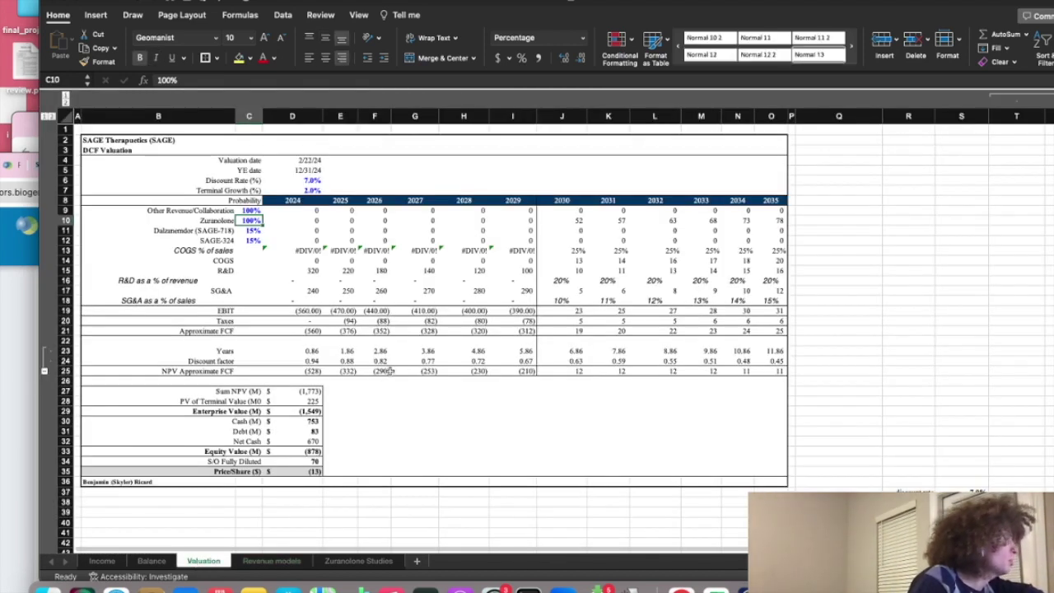
left_click(102, 561)
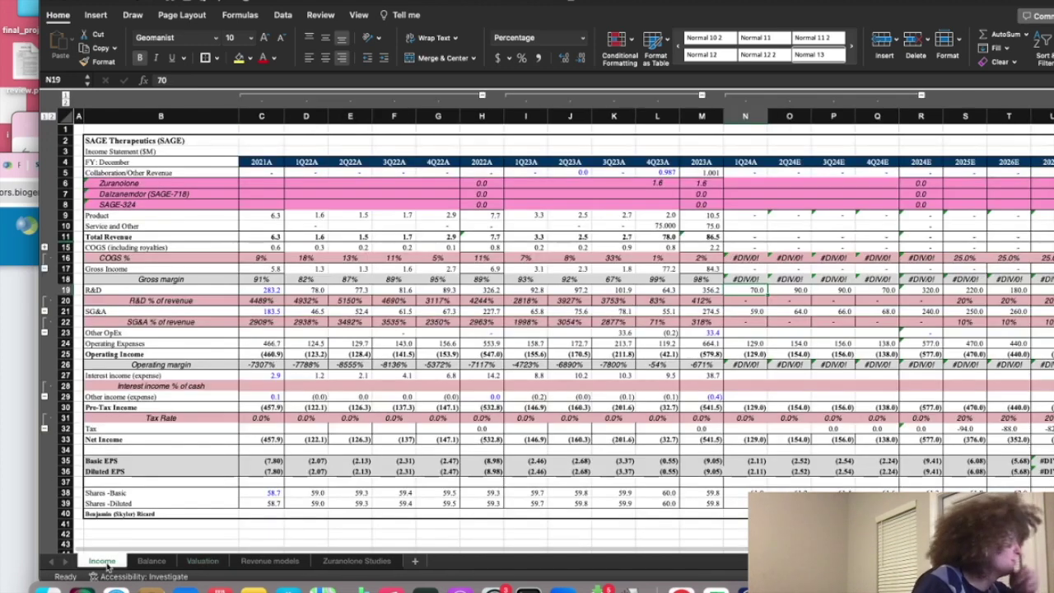
left_click_drag(542, 546, 811, 545)
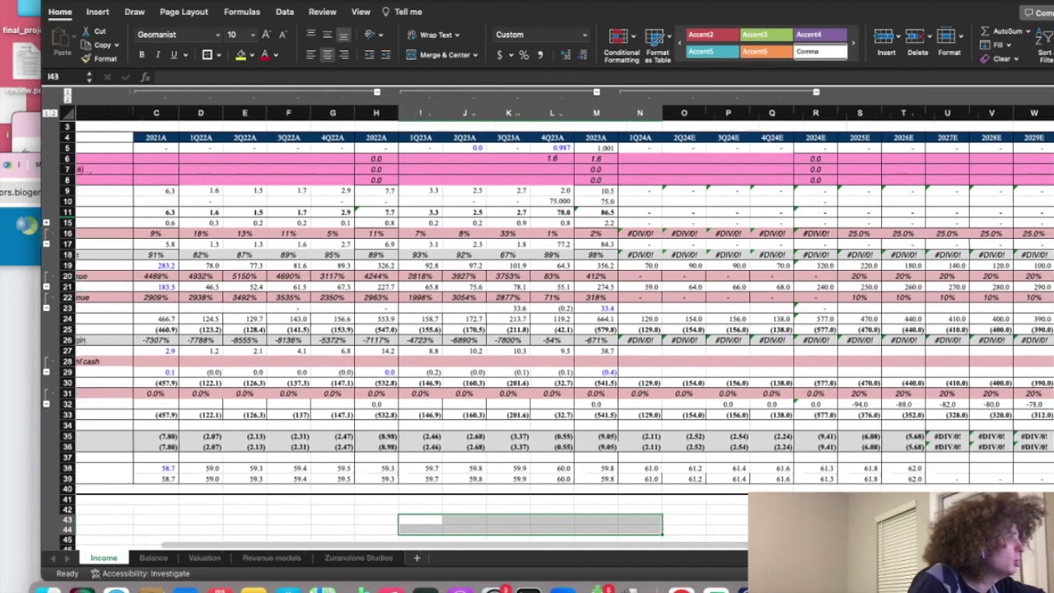
scroll(810, 545, "right", 3)
left_click_drag(947, 444, 955, 416)
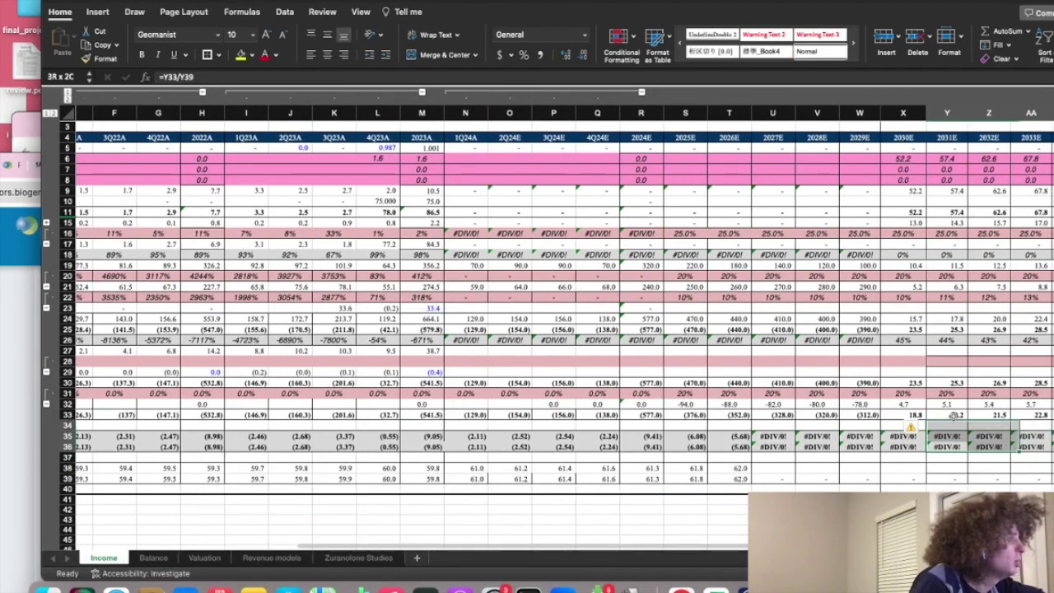
left_click_drag(903, 393, 903, 383)
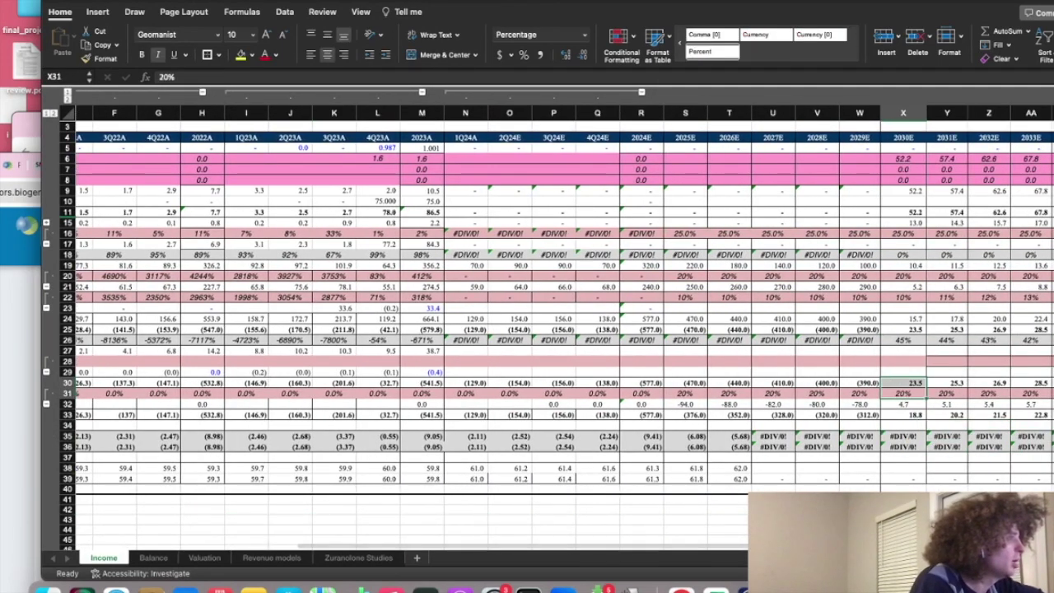
key("Right")
key("Right")
key("Up")
key("Up")
key("Up")
key("Up")
key("Up")
key("Up")
key("Right")
key("Right")
key("Right")
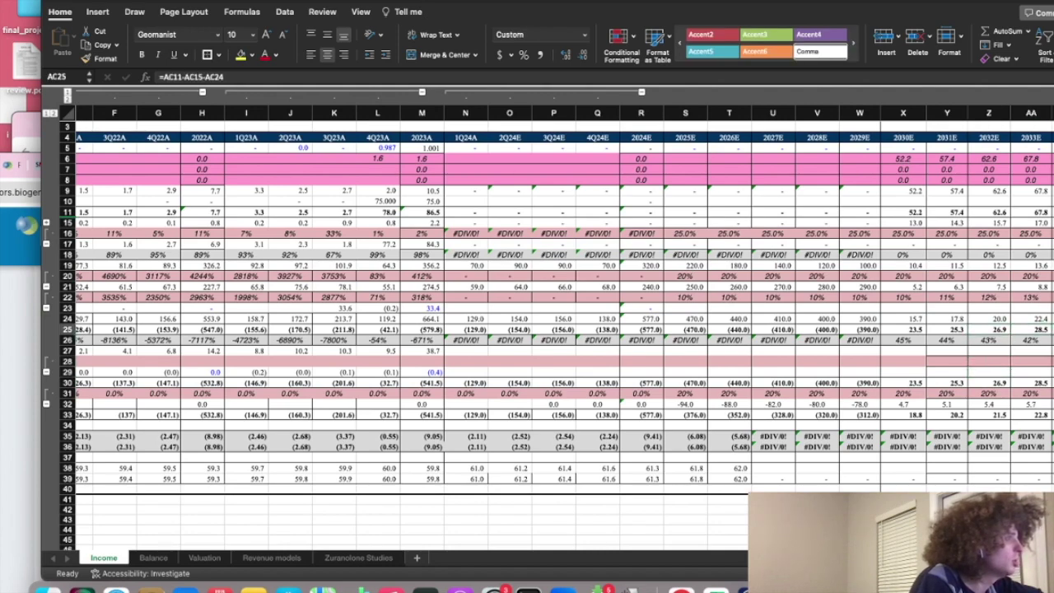
key("Right")
key("Right")
key("Right")
key("Right")
key("Right")
key("Right")
key("Up")
key("Up")
key("Up")
key("Up")
key("Up")
key("Up")
key("Up")
key("Up")
key("Up")
key("Up")
key("Up")
key("Up")
key("Up")
key("Up")
key("Up")
key("Up")
key("Left")
key("Left")
key("Left")
key("Left")
key("Left")
key("Left")
key("Left")
key("Left")
key("Left")
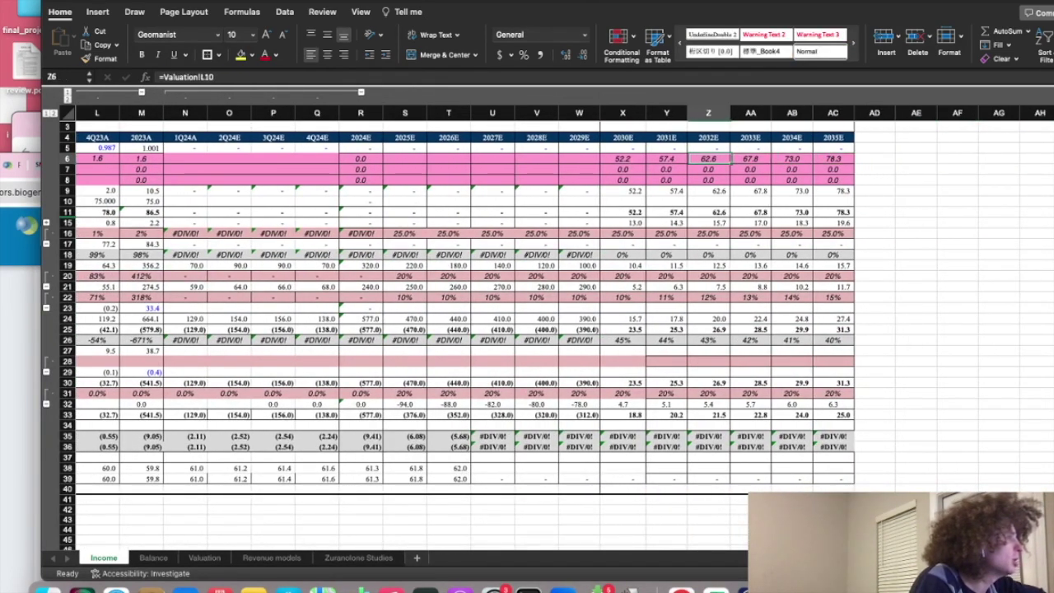
key("Left")
key("Left")
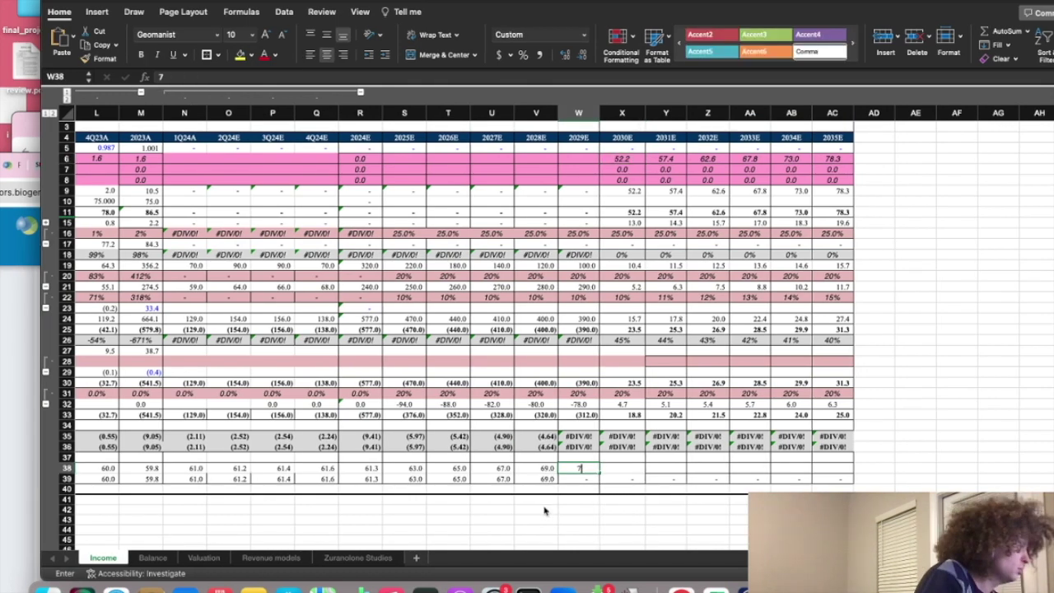
Step: Set the basic share count to 71 for 2029E and 81 for 2030E on the Income sheet
key("Tab")
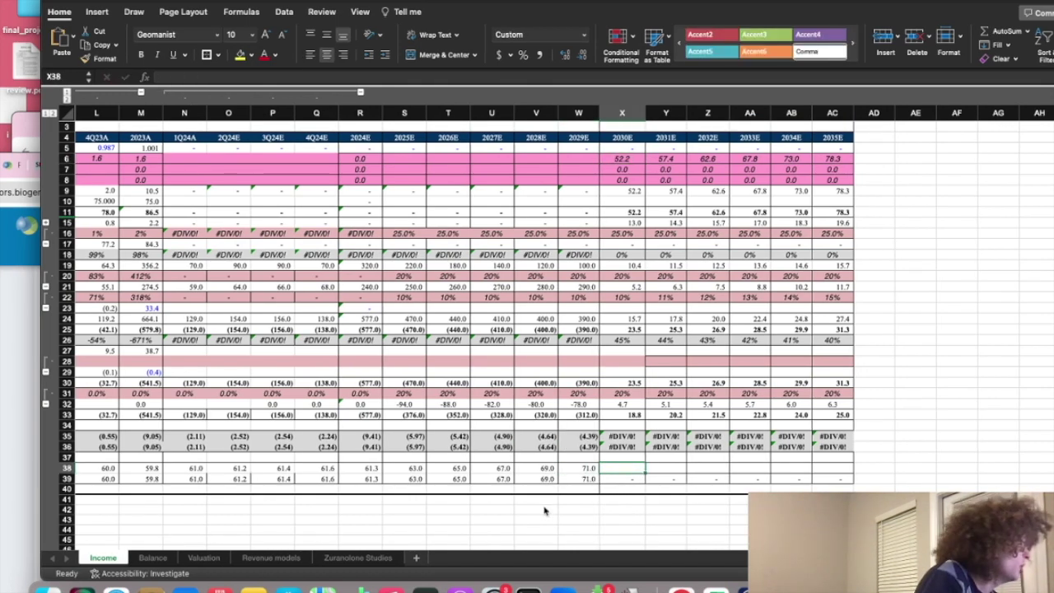
type("=71")
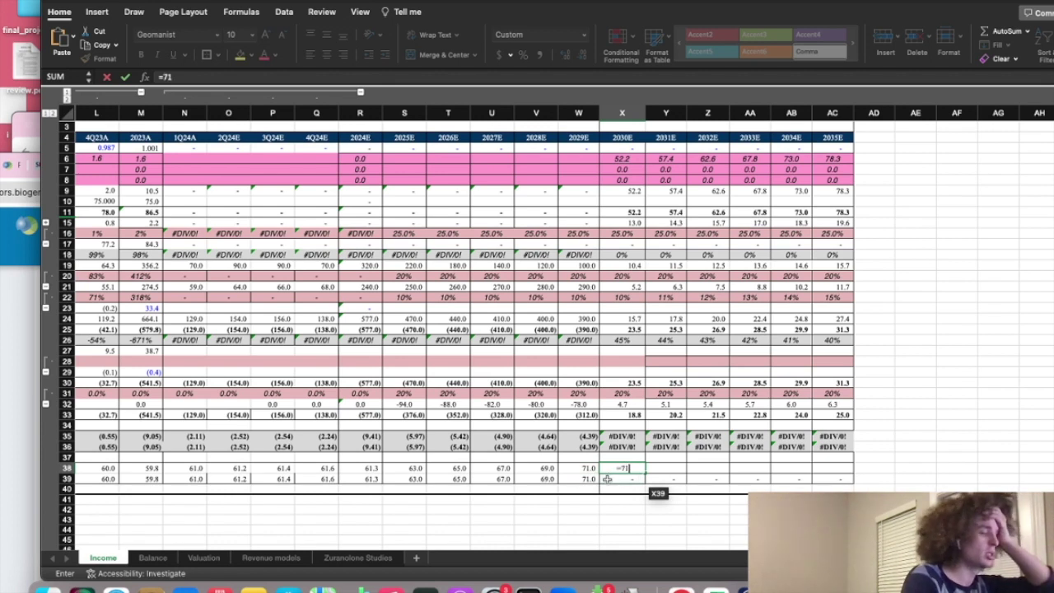
type("0")
key("Tab")
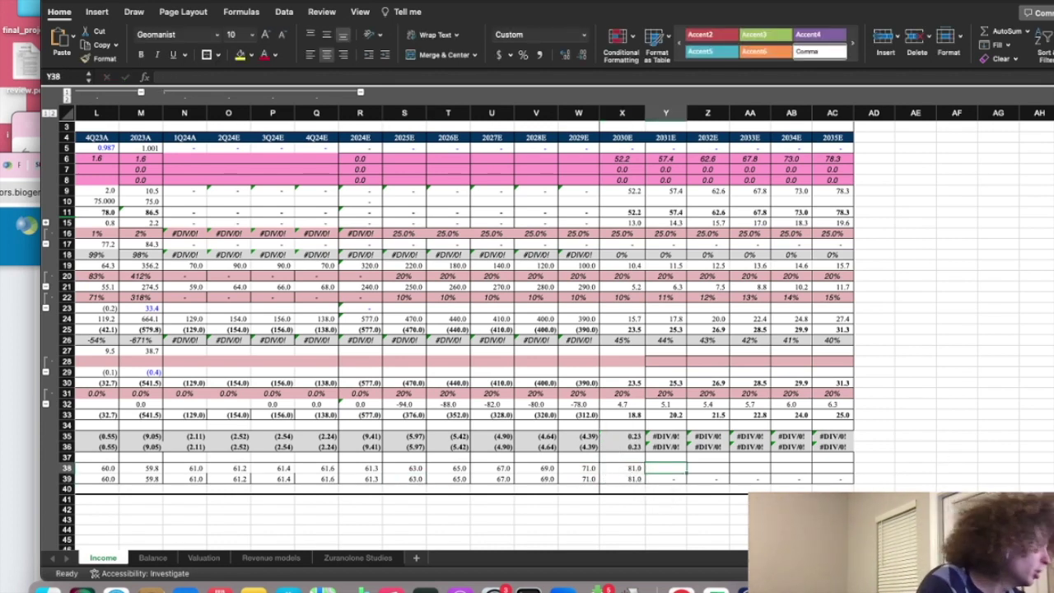
Step: Set the basic share count to 83 for 2031E on the Income sheet
type("92")
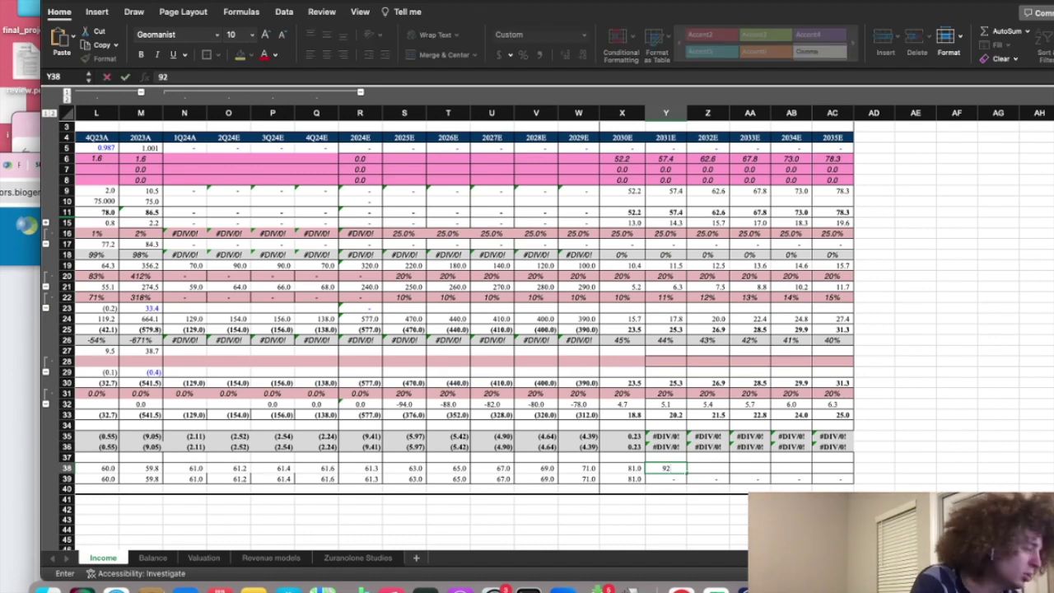
type("9")
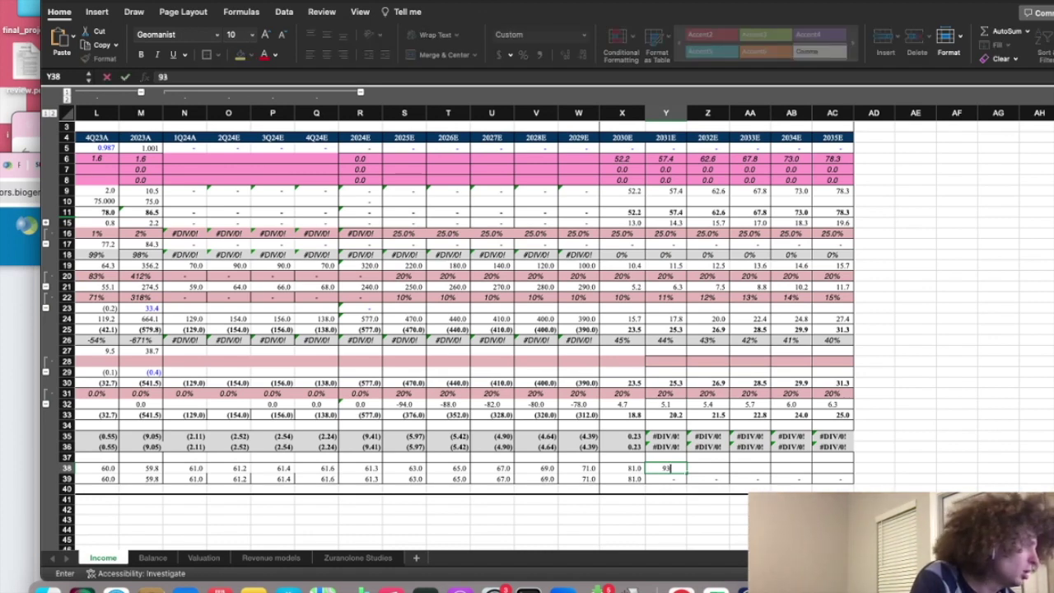
key("BackSpace")
key("BackSpace")
type("83")
key("Tab")
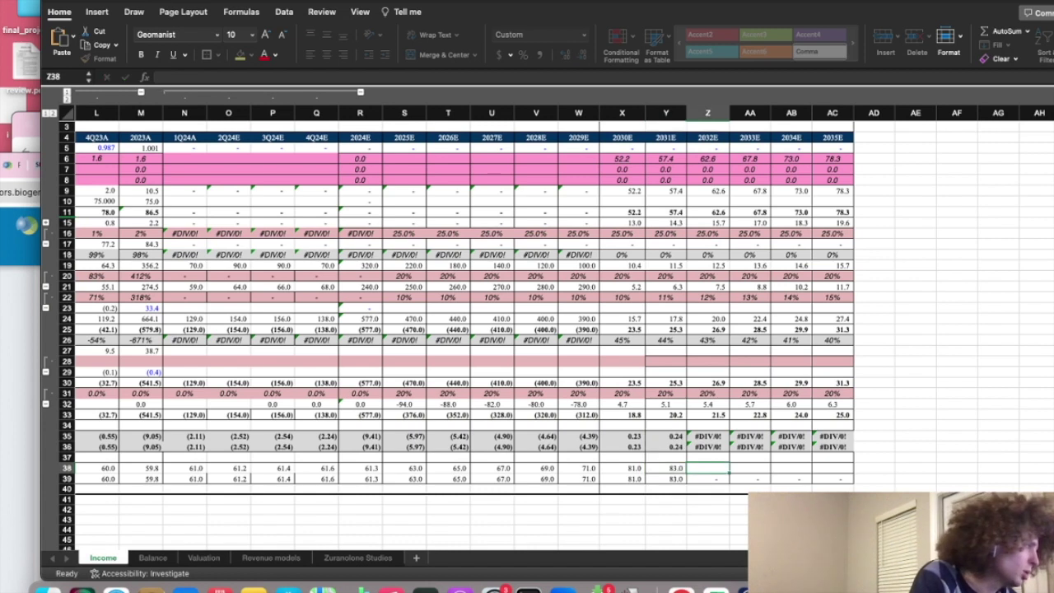
Step: Set the basic share counts to 85, 87, 89 and 91 for 2032E through 2035E
type("85")
key("Tab")
type("87")
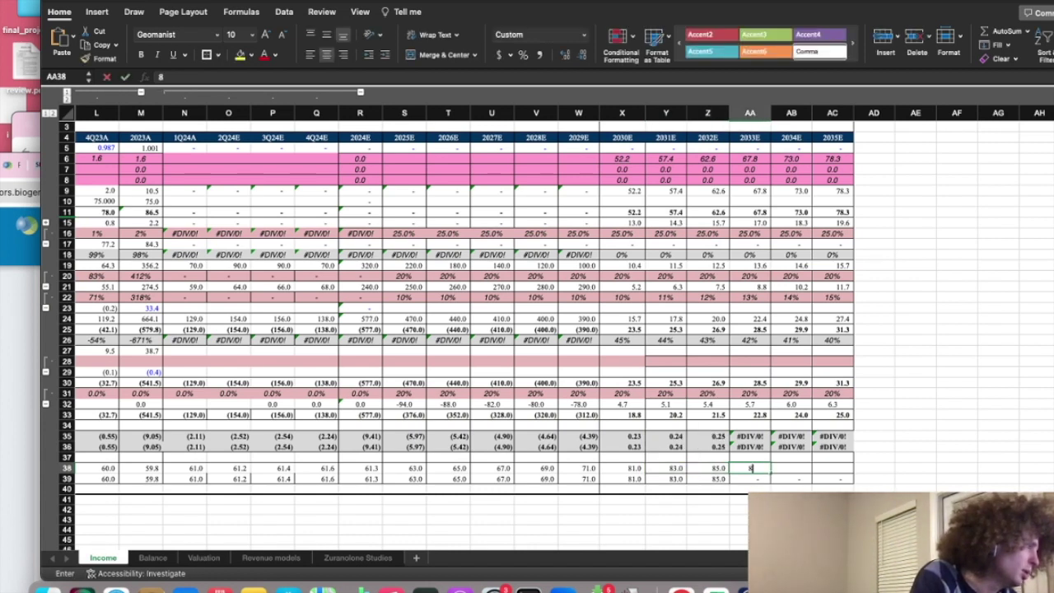
key("Tab")
type("89")
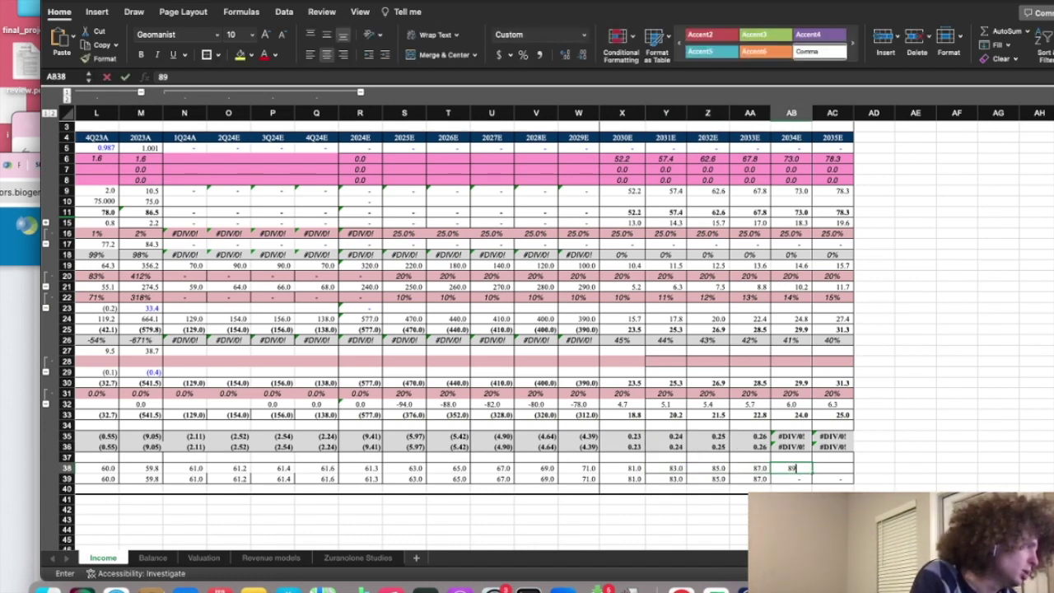
key("Tab")
type("91")
key("Return")
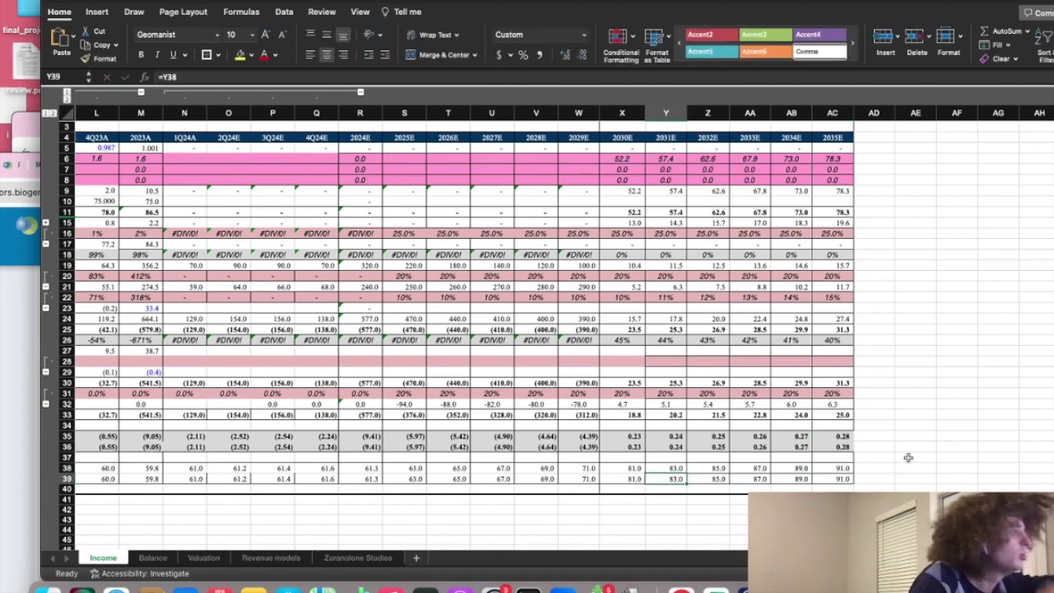
Step: Review the Balance sheet, the DCF on the Valuation sheet and the revenue assumptions on the Revenue models sheet
left_click(152, 557)
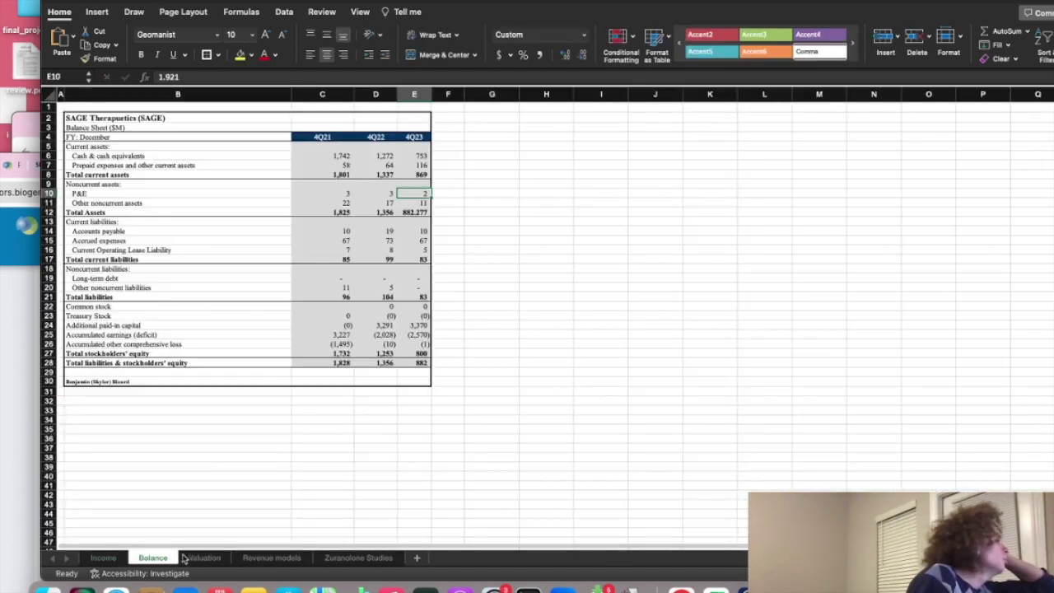
left_click(204, 557)
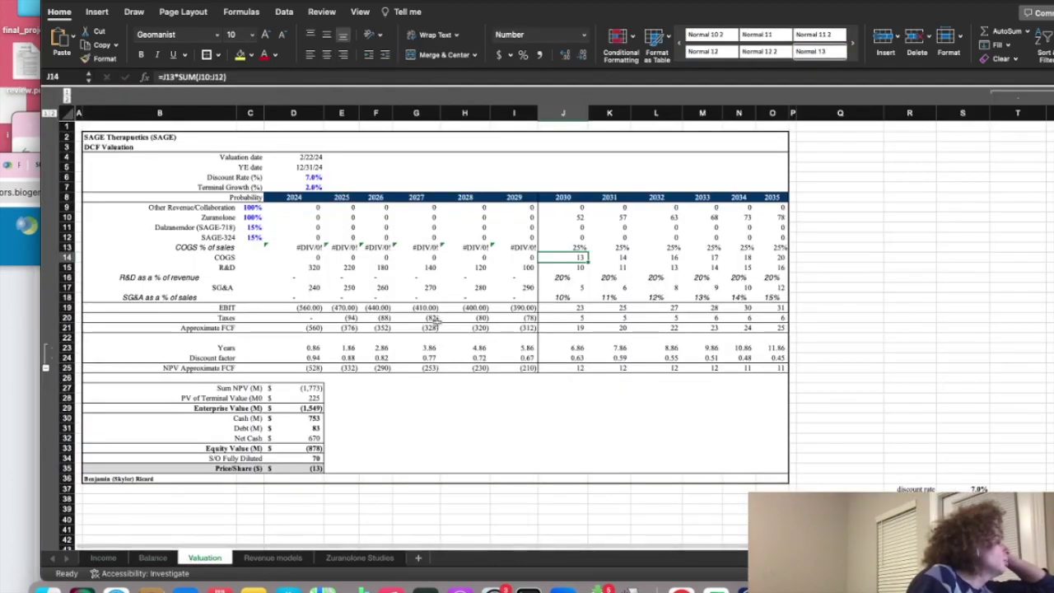
left_click(369, 557)
left_click(298, 559)
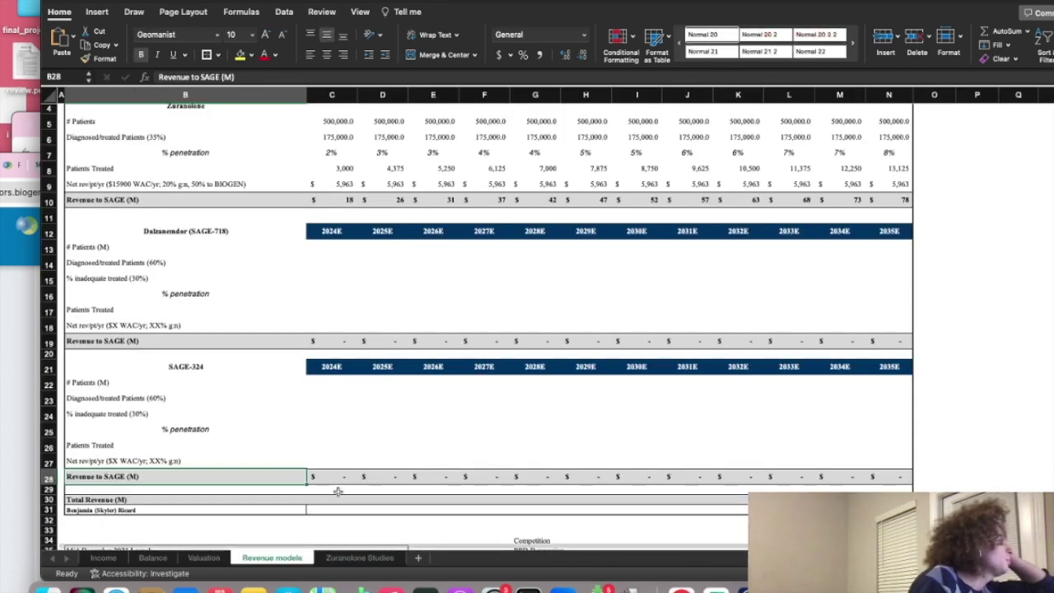
scroll(384, 237, "up", 2)
scroll(321, 306, "down", 5)
scroll(323, 303, "up", 3)
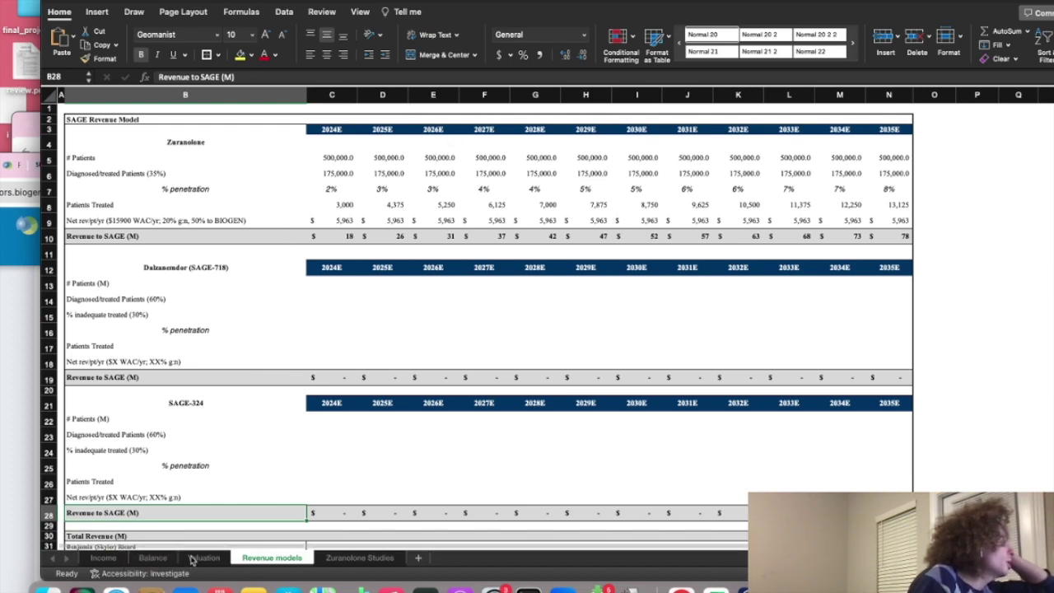
left_click(218, 561)
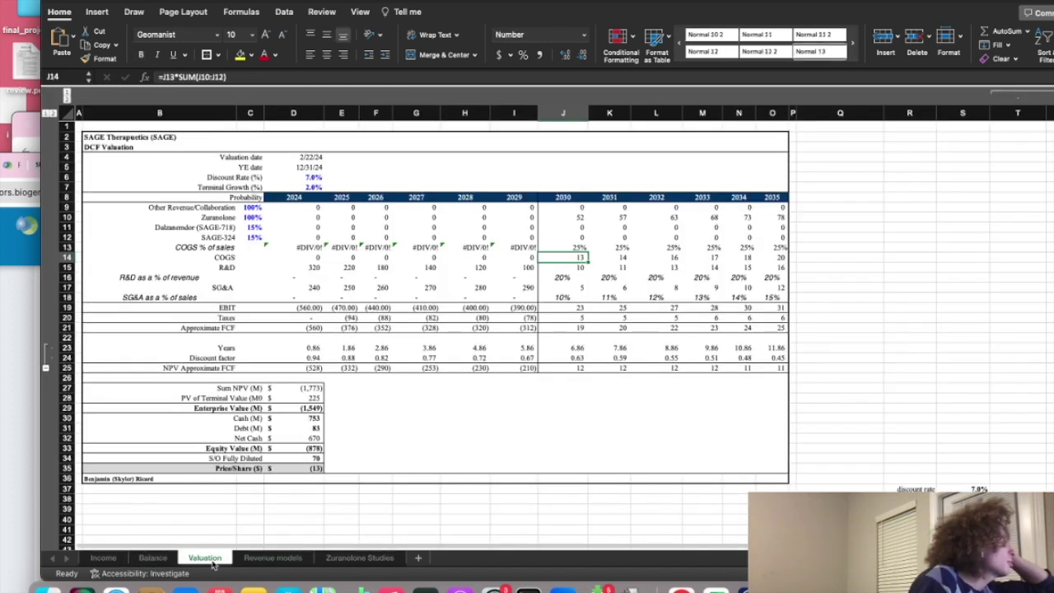
left_click(244, 560)
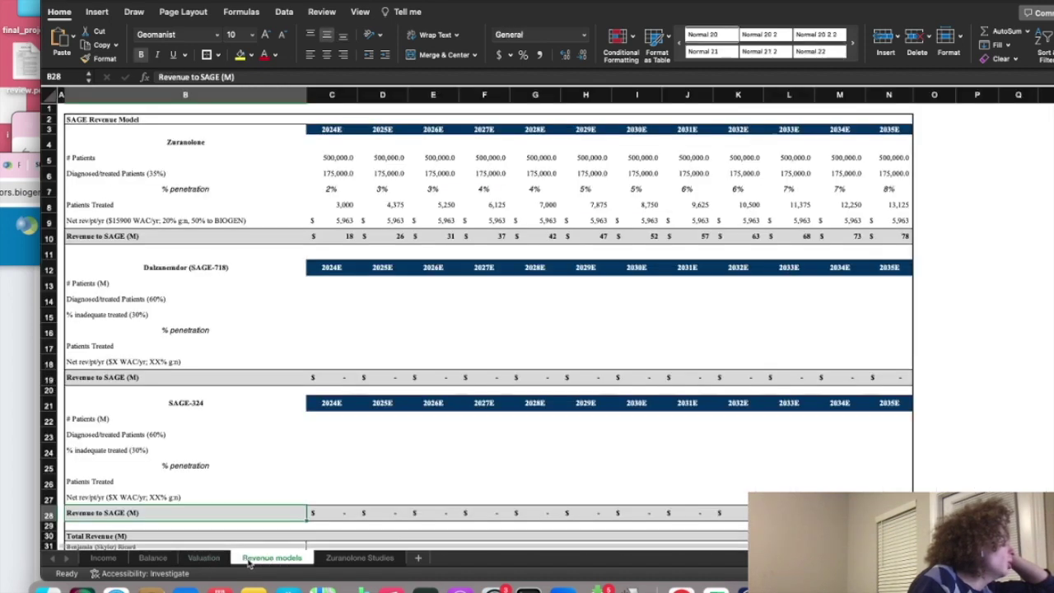
Step: Set the Zuranolone % penetration to 10%, 15%, 20% and 25% for 2025E through 2028E
left_click(337, 202)
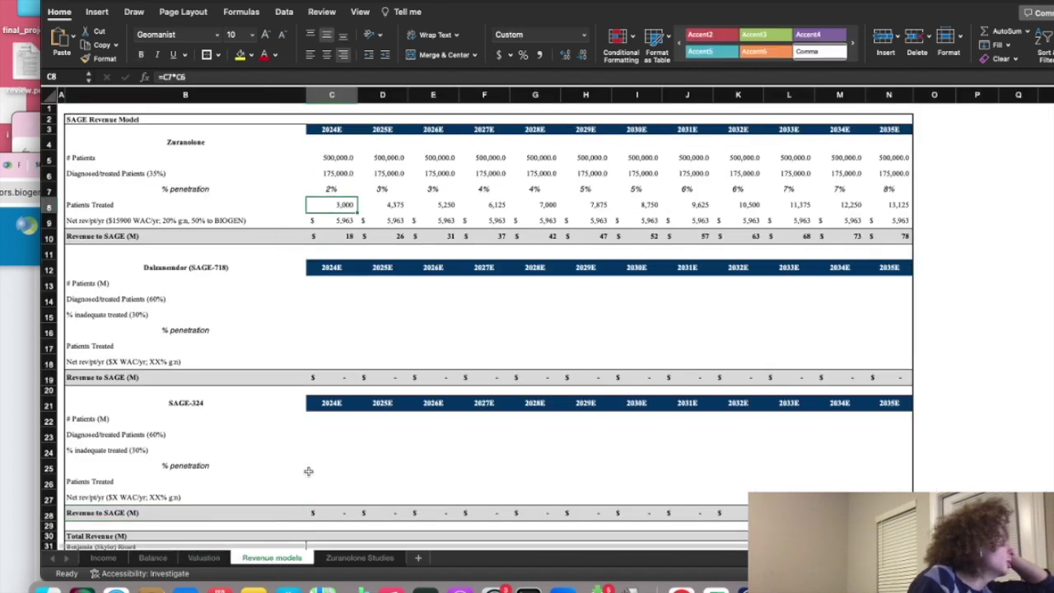
left_click(350, 188)
left_click(387, 188)
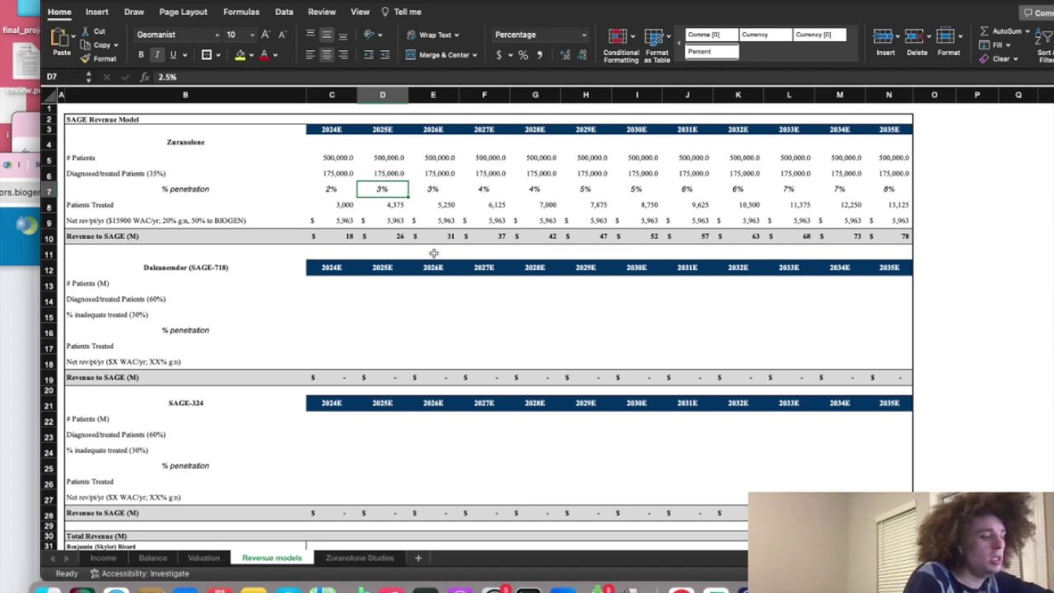
type("10")
key("Tab")
type("15")
key("Tab")
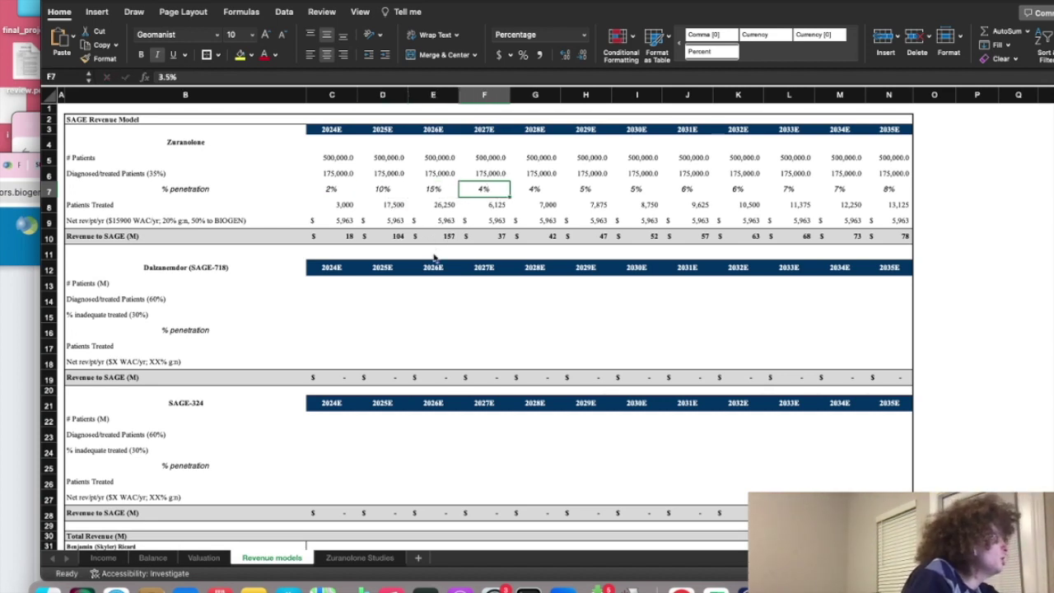
type("20")
key("Tab")
type("25")
key("Tab")
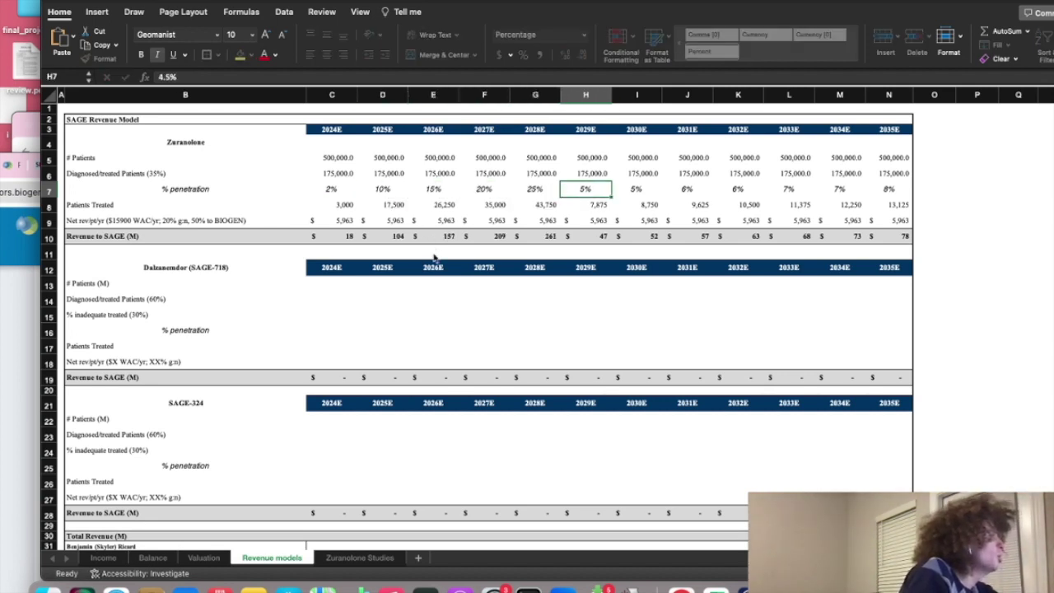
Step: Set the Zuranolone % penetration to 30%, 35%, 40% and 45% for 2029E through 2032E
type("30")
key("Tab")
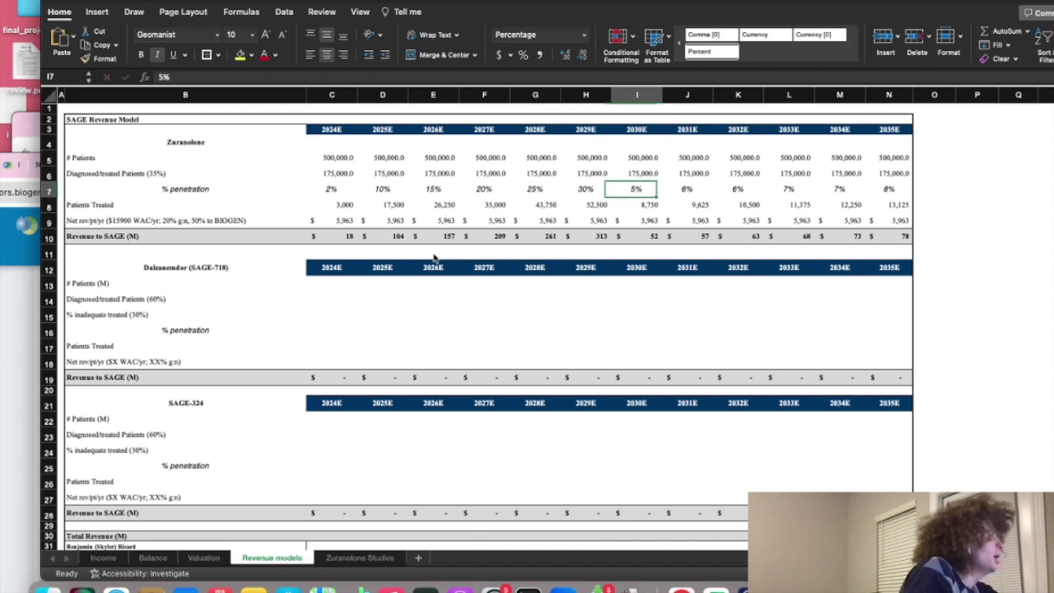
type("35")
key("Tab")
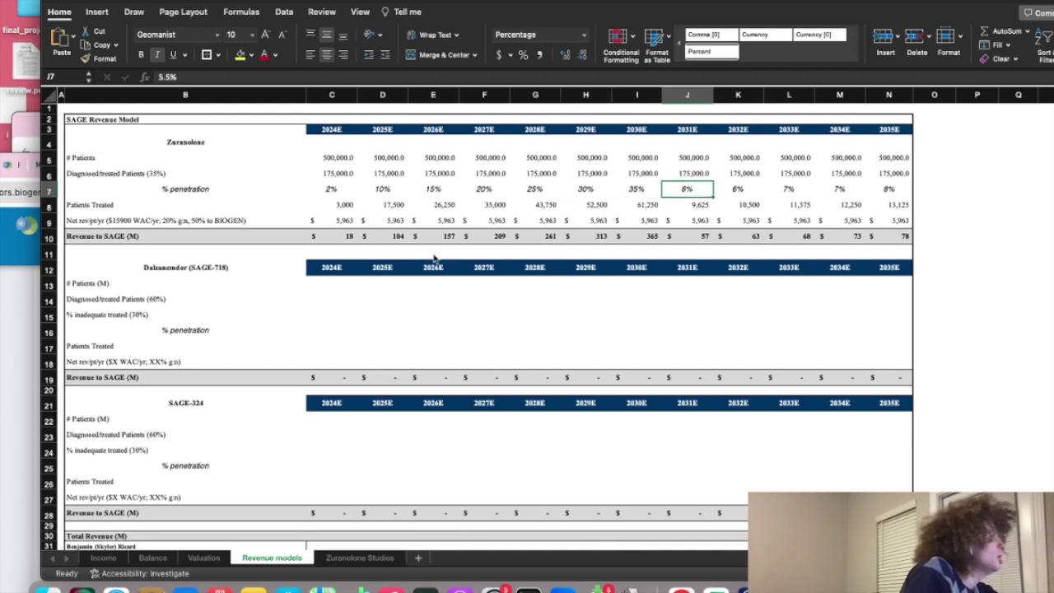
type("40")
key("Tab")
type("45")
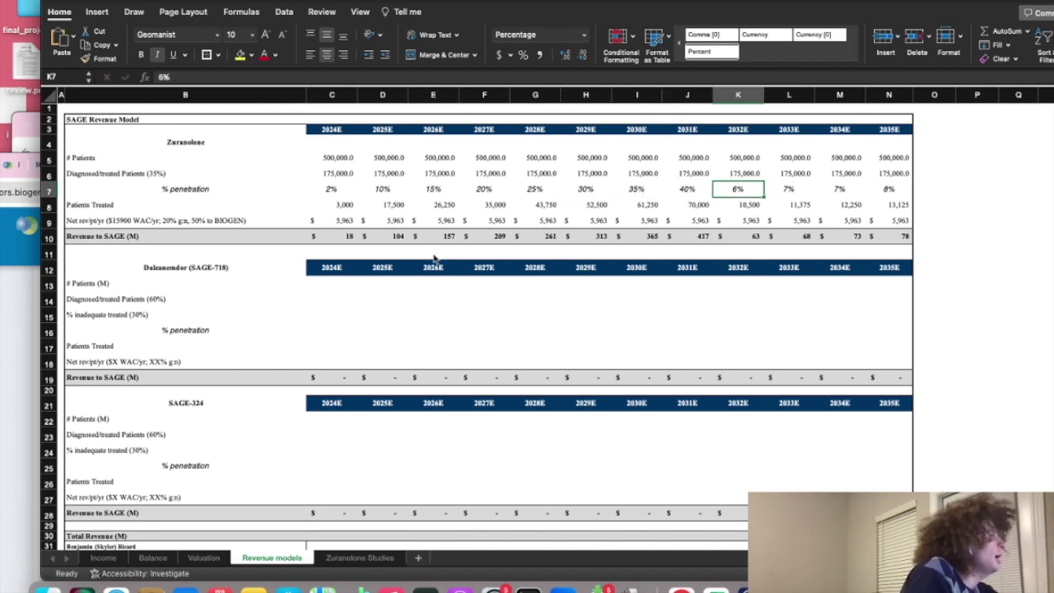
key("Return")
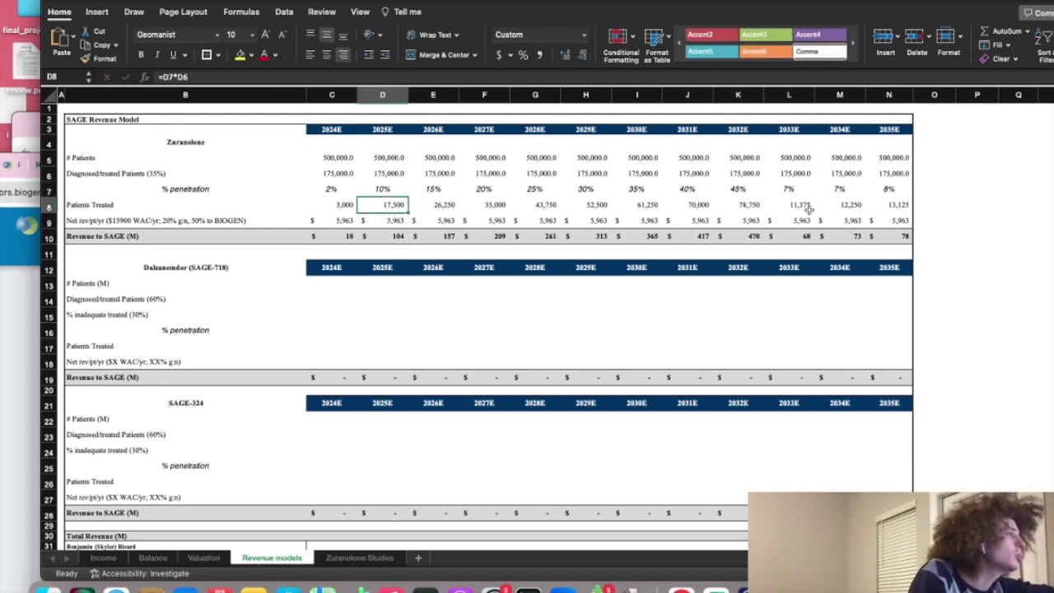
Step: Set the Zuranolone % penetration to 50%, 55% and 60% for 2033E through 2035E
left_click(790, 189)
type("50")
key("Return")
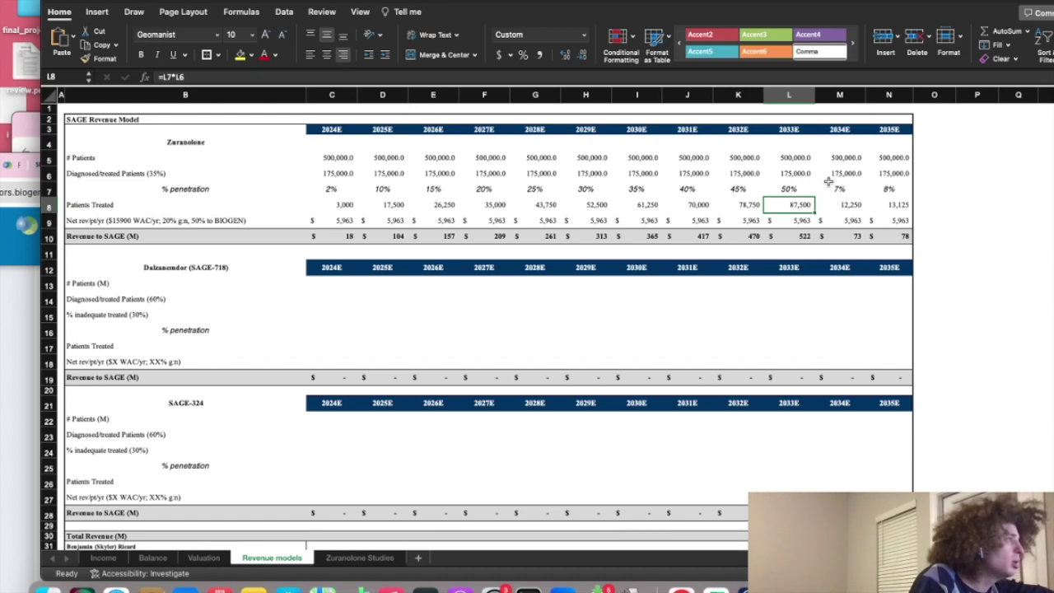
left_click(827, 183)
type("55")
key("Tab")
type("60")
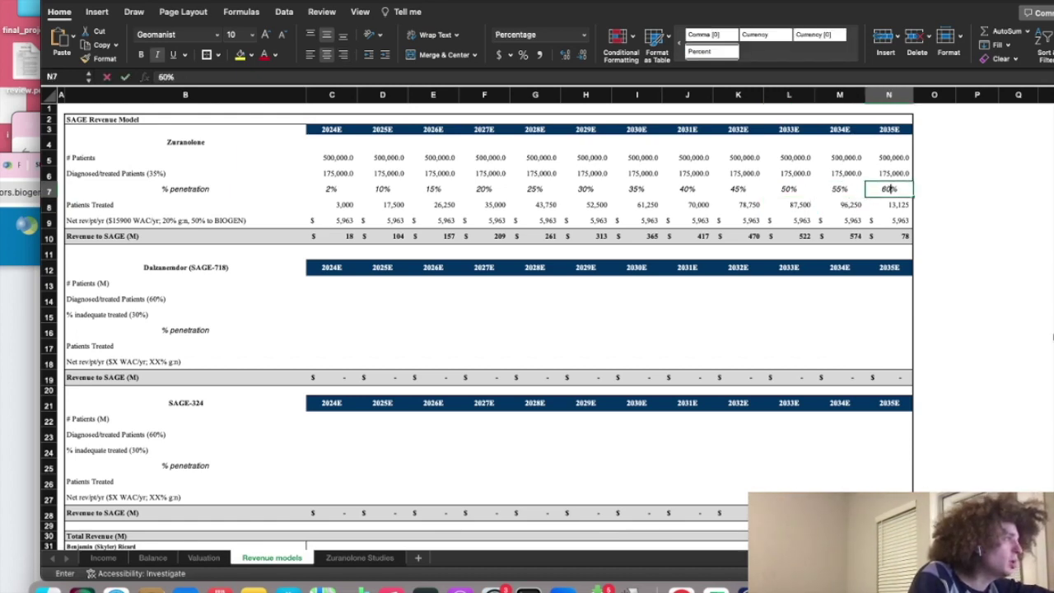
key("Return")
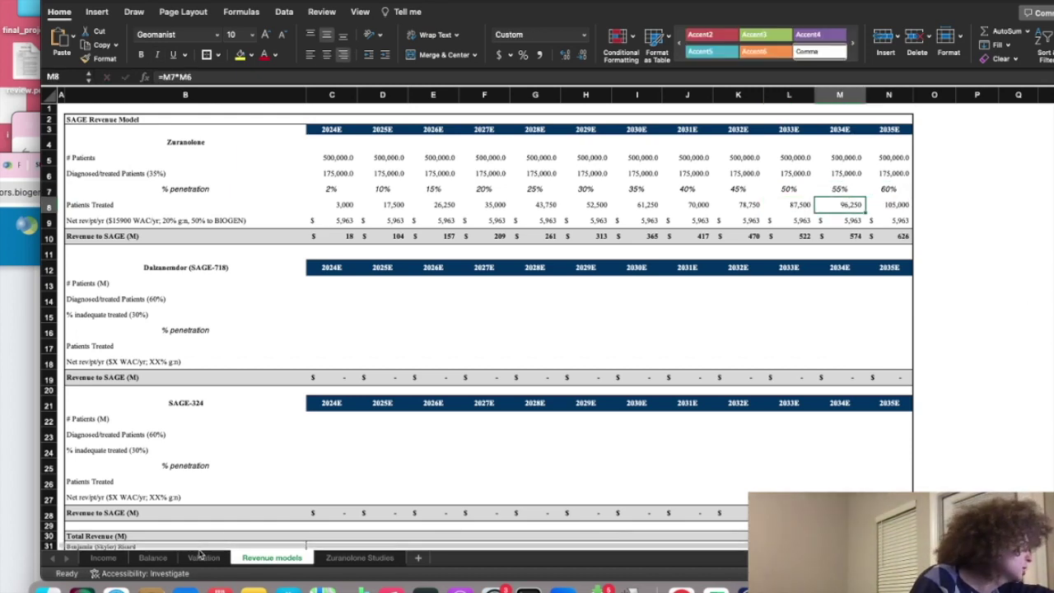
Step: Try to fill the 2030 Zuranolone revenue formula back through 2025 on the Valuation sheet
left_click(200, 555)
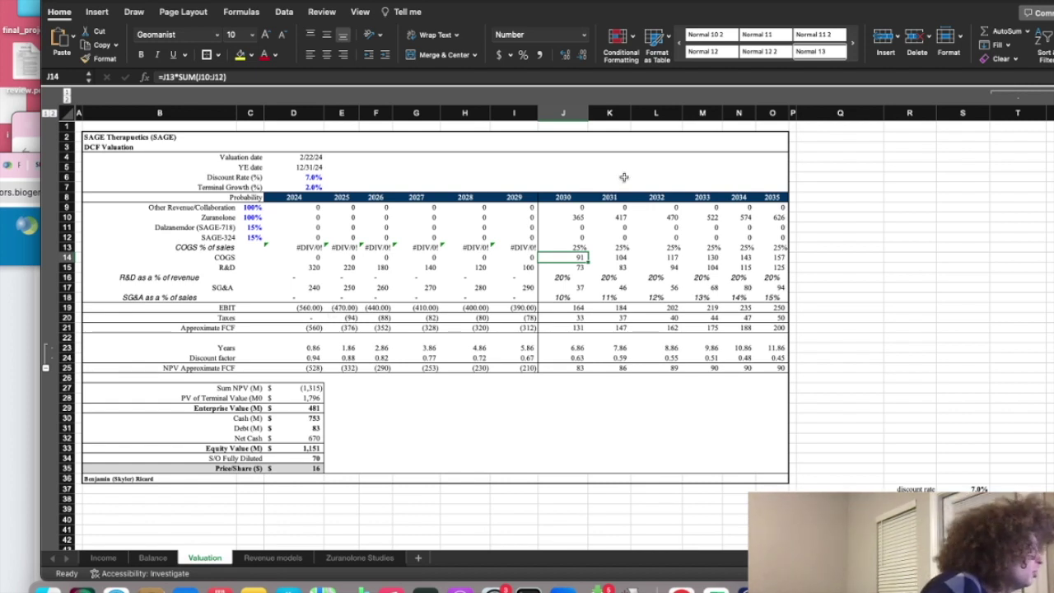
left_click_drag(574, 216, 316, 227)
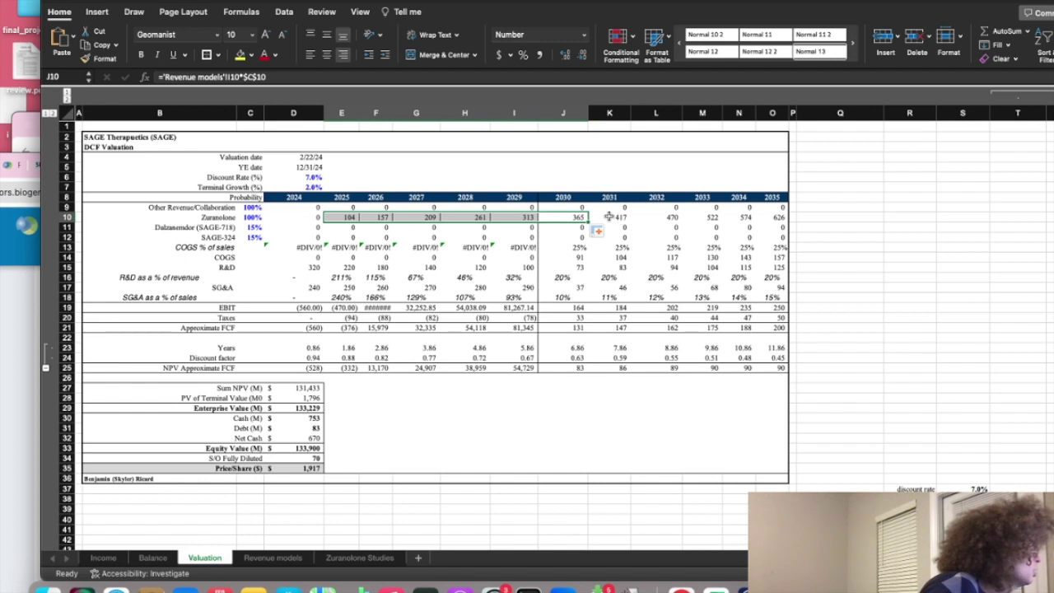
left_click(304, 216)
left_click(326, 217)
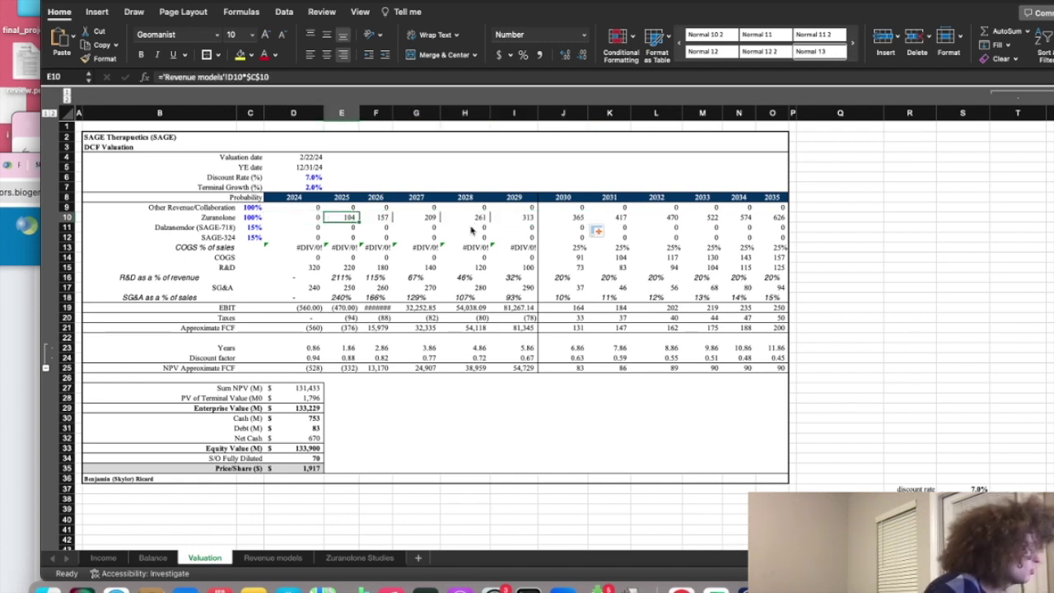
key("super+z")
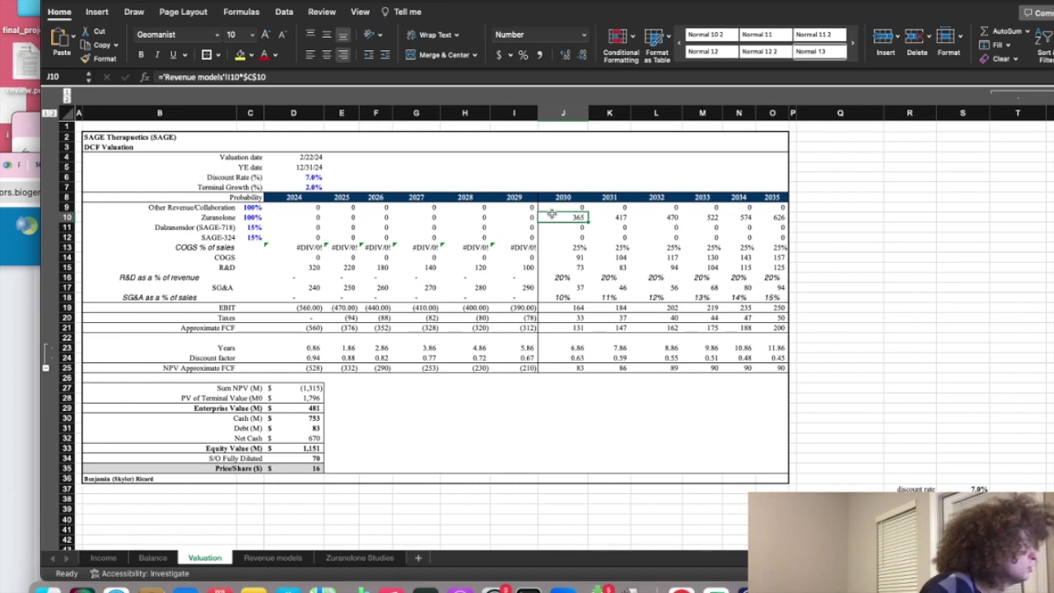
key("super+z")
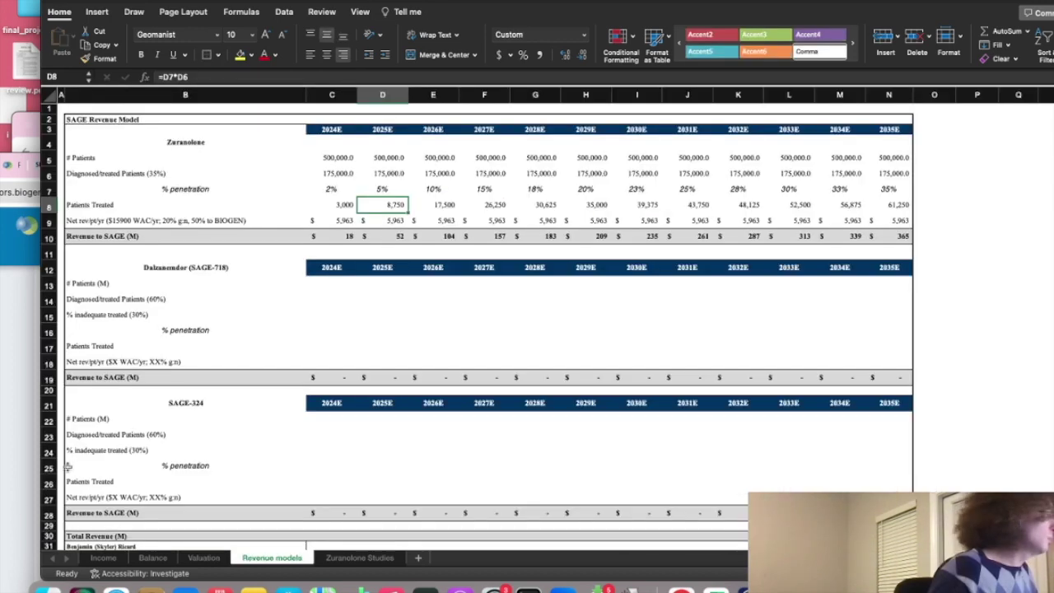
Step: Check the 2024 and 2025 Zuranolone revenue formulas in the DCF and review the % penetration assumptions from 2024E through 2035E
left_click(217, 563)
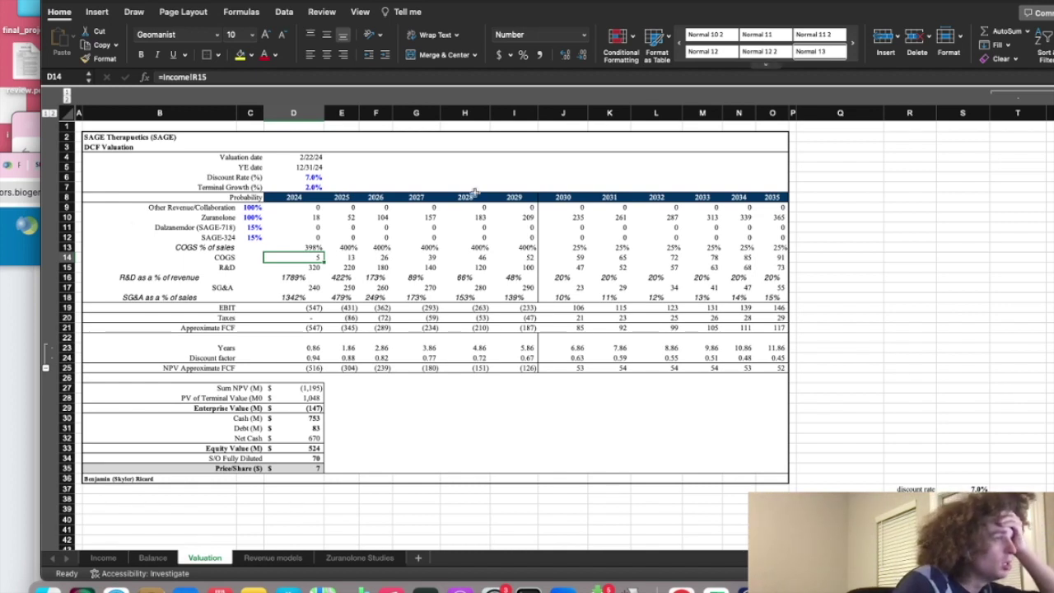
left_click(313, 226)
left_click(313, 217)
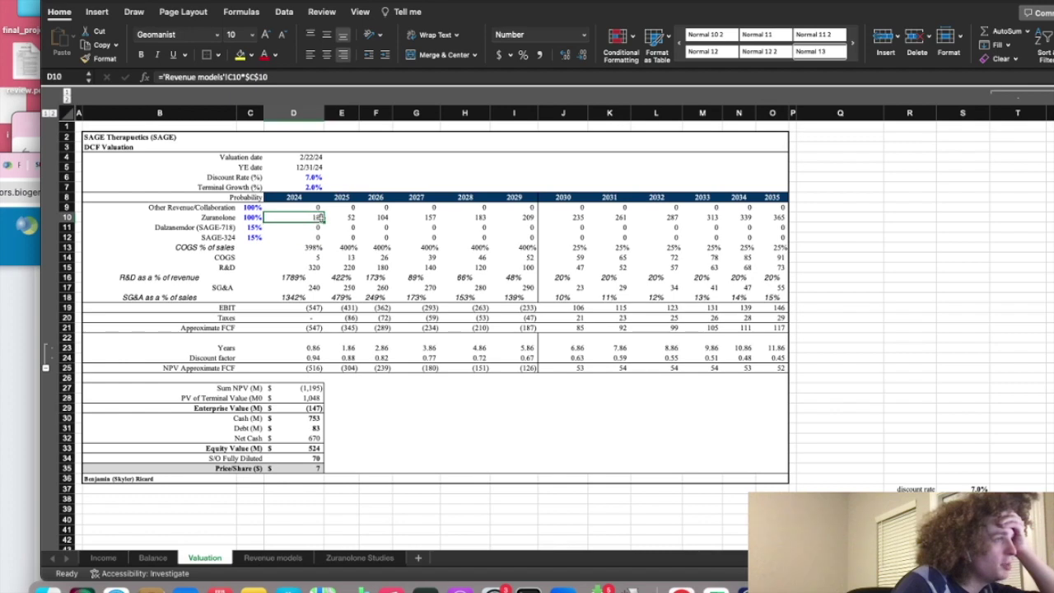
left_click(338, 216)
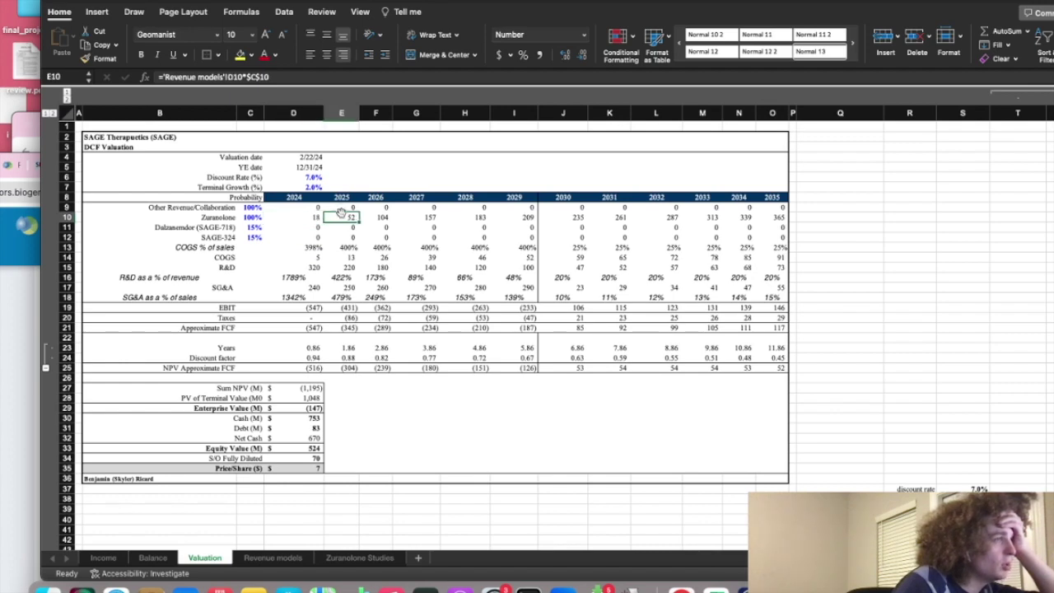
left_click(361, 558)
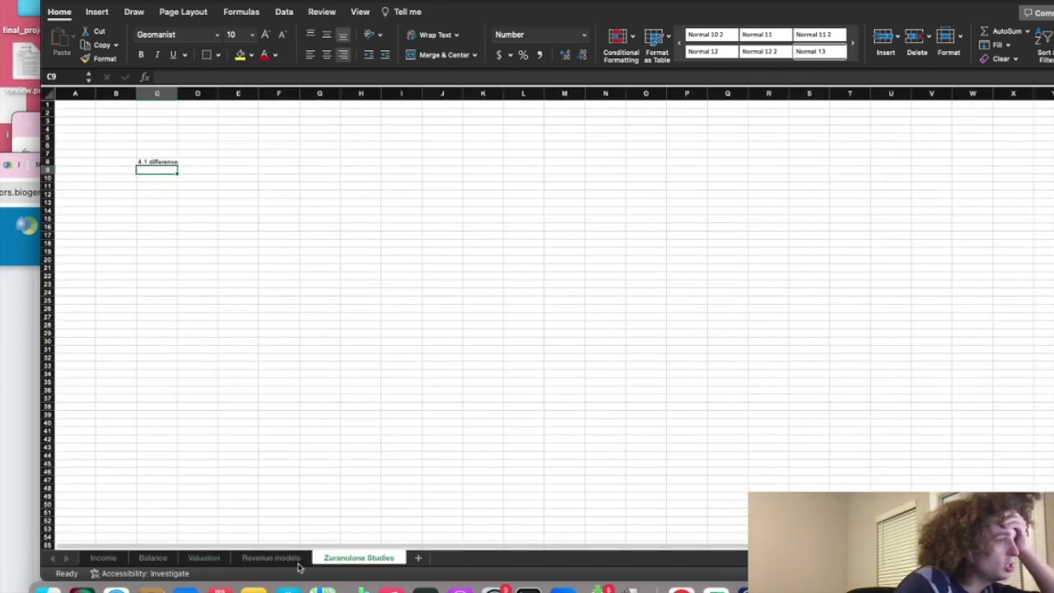
left_click(300, 560)
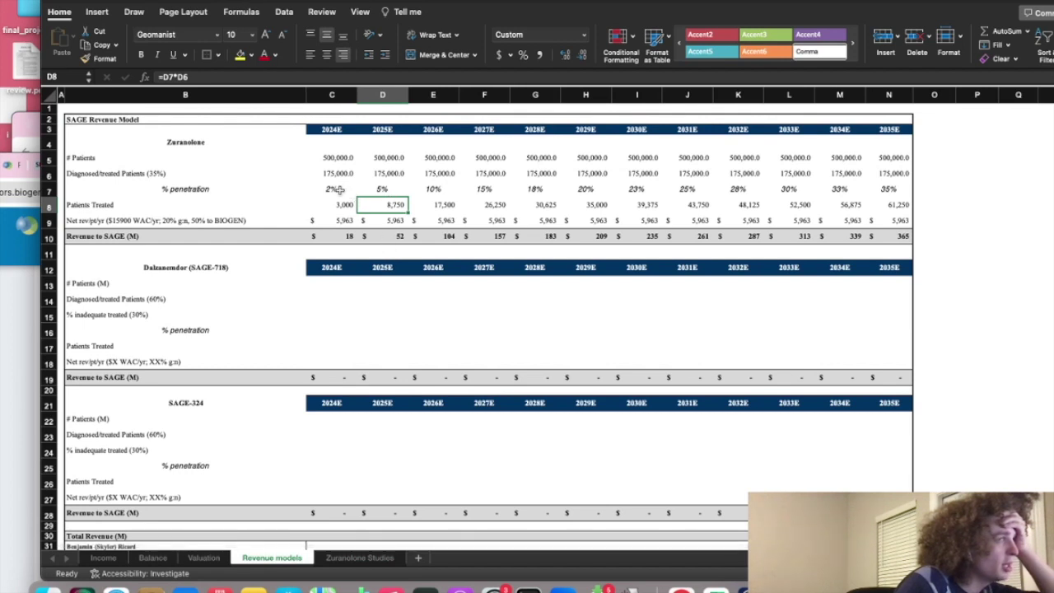
left_click(777, 186)
left_click(882, 190)
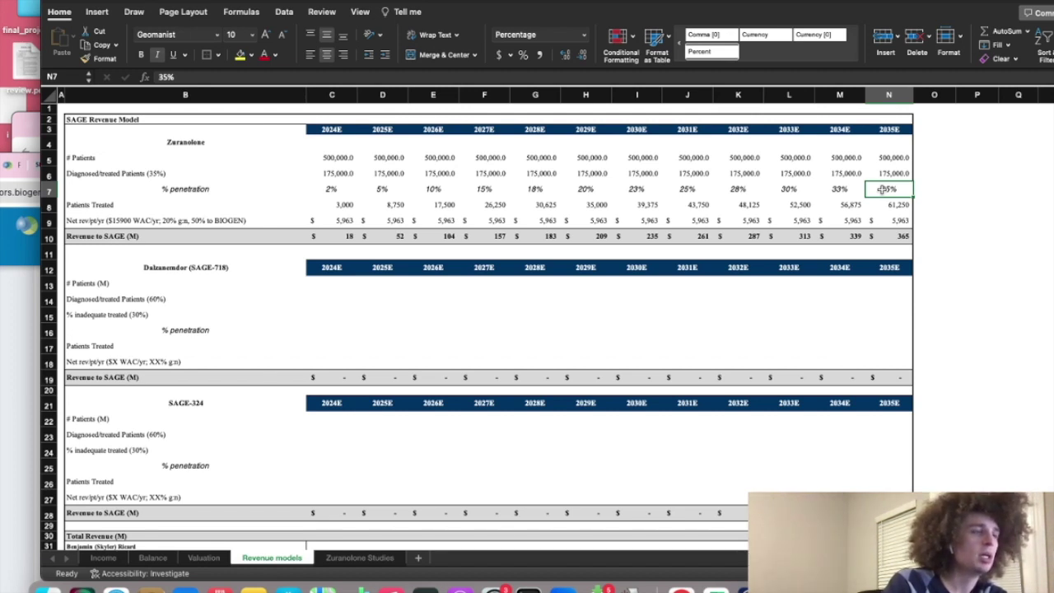
left_click_drag(329, 189, 888, 191)
left_click(788, 252)
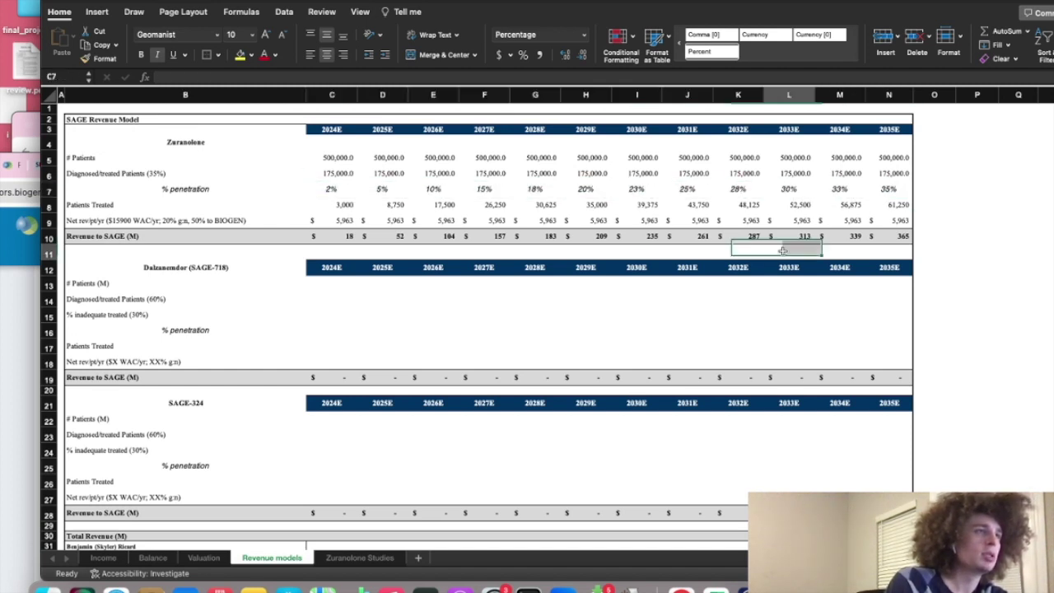
Step: Check the Zuranolone net revenue per patient formula, the patient counts for 2024E through 2035E and the 2035E % penetration
left_click(337, 274)
left_click(333, 237)
left_click(339, 219)
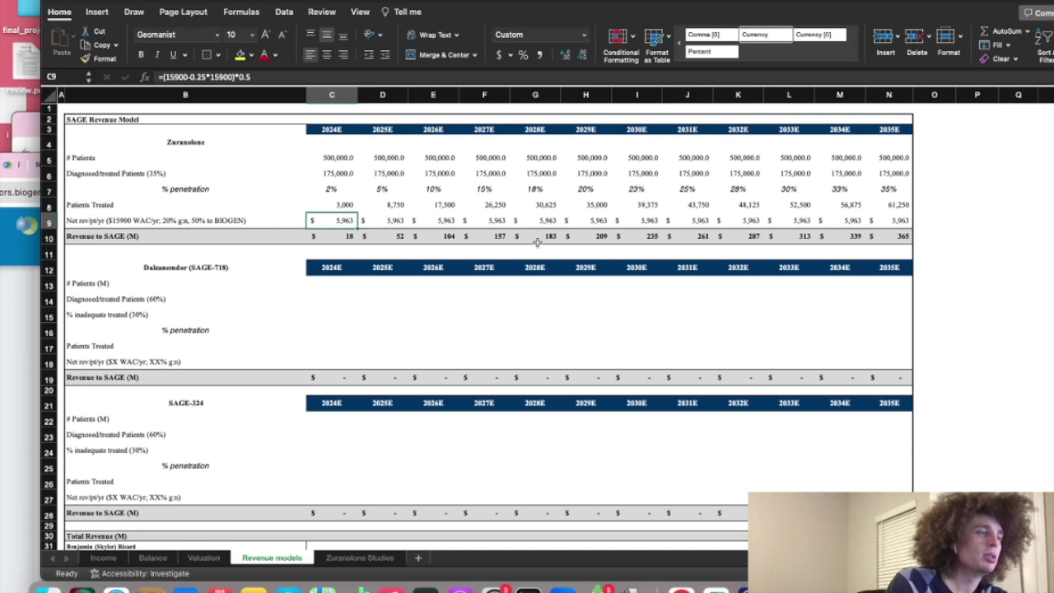
left_click_drag(329, 204, 879, 155)
left_click(881, 156)
left_click_drag(551, 165, 333, 158)
left_click(195, 560)
left_click(239, 563)
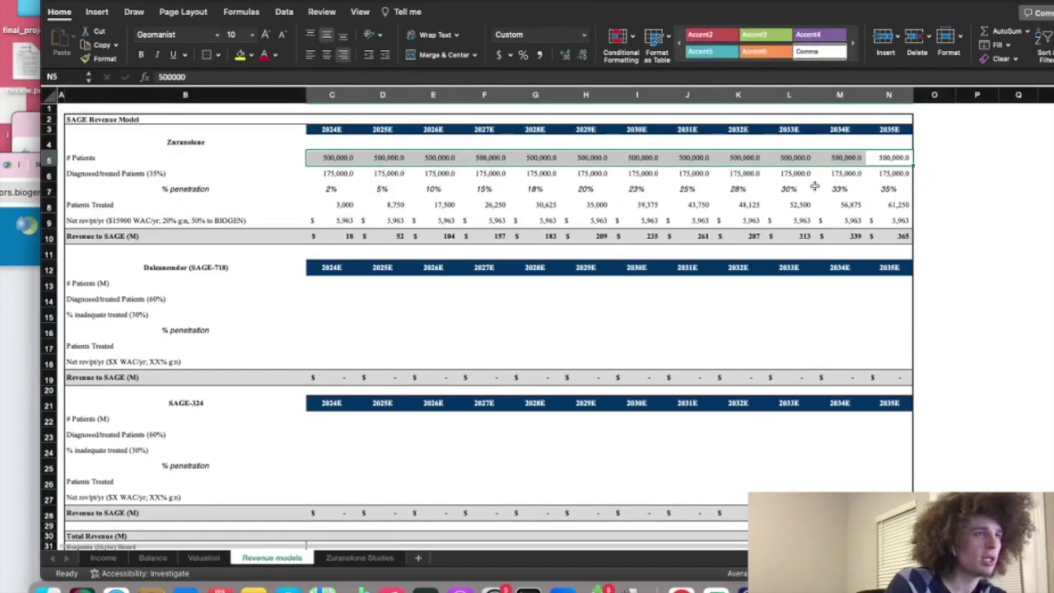
left_click(866, 188)
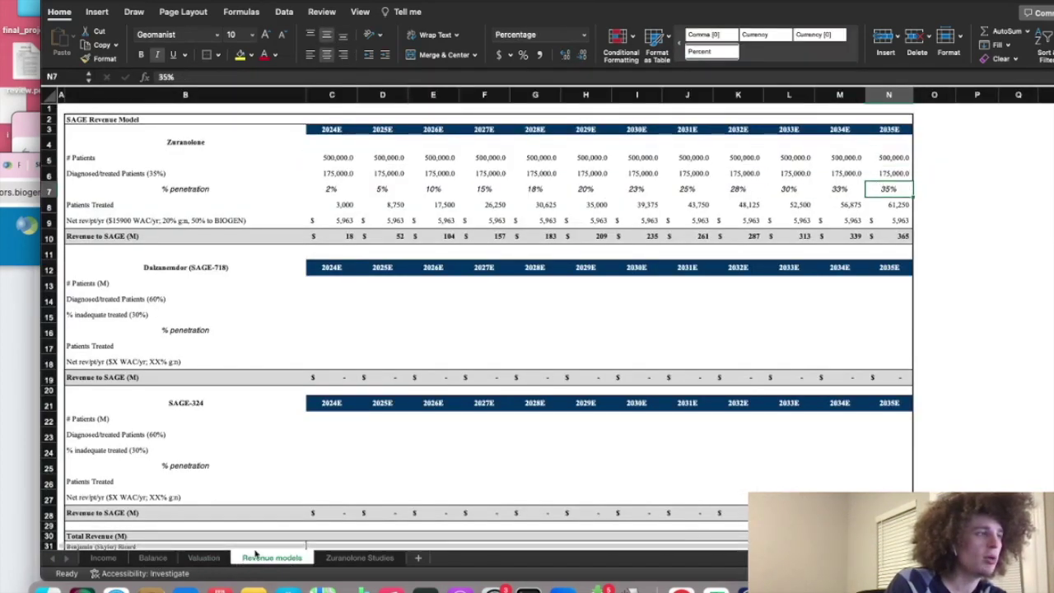
Step: Review the DCF on the Valuation sheet, including the price per share and the revenue-multiple table
left_click(201, 558)
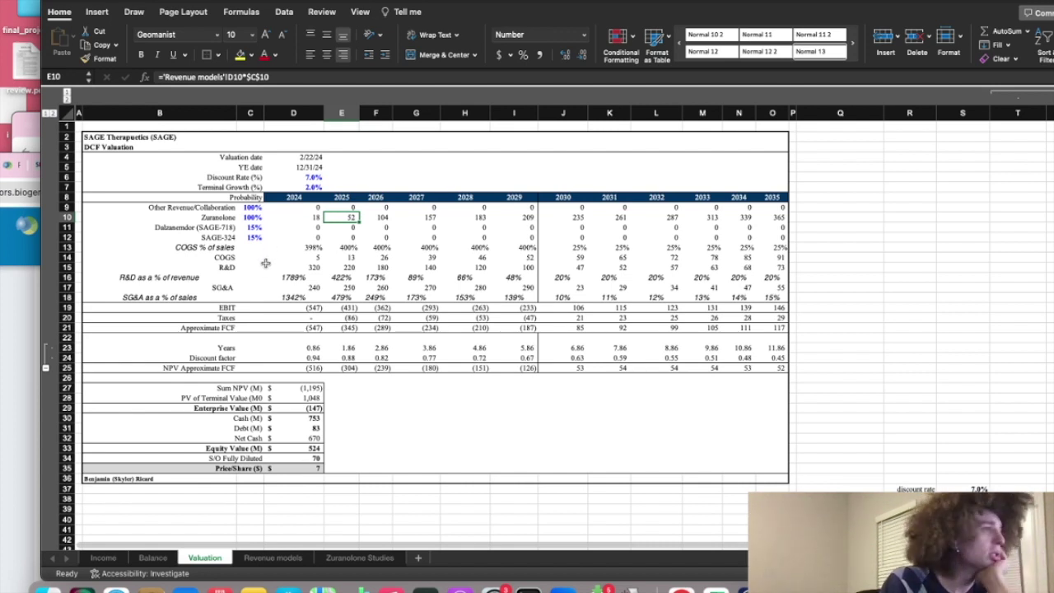
scroll(271, 330, "down", 5)
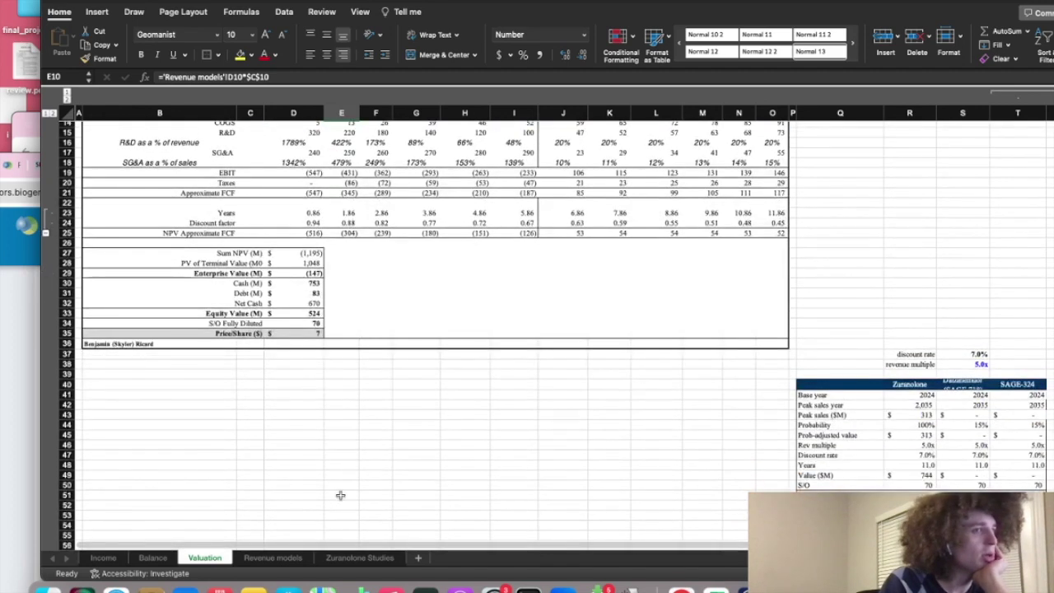
scroll(409, 499, "up", 5)
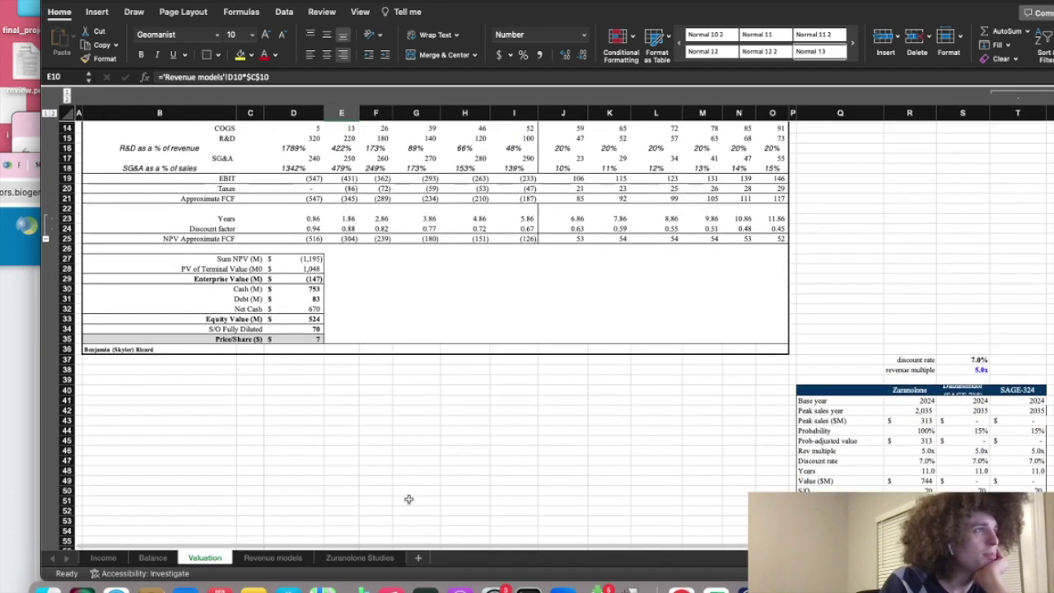
scroll(407, 501, "down", 1)
Step: Test discount rates of 10%, 3% and 4% in the DCF valuation
left_click(311, 168)
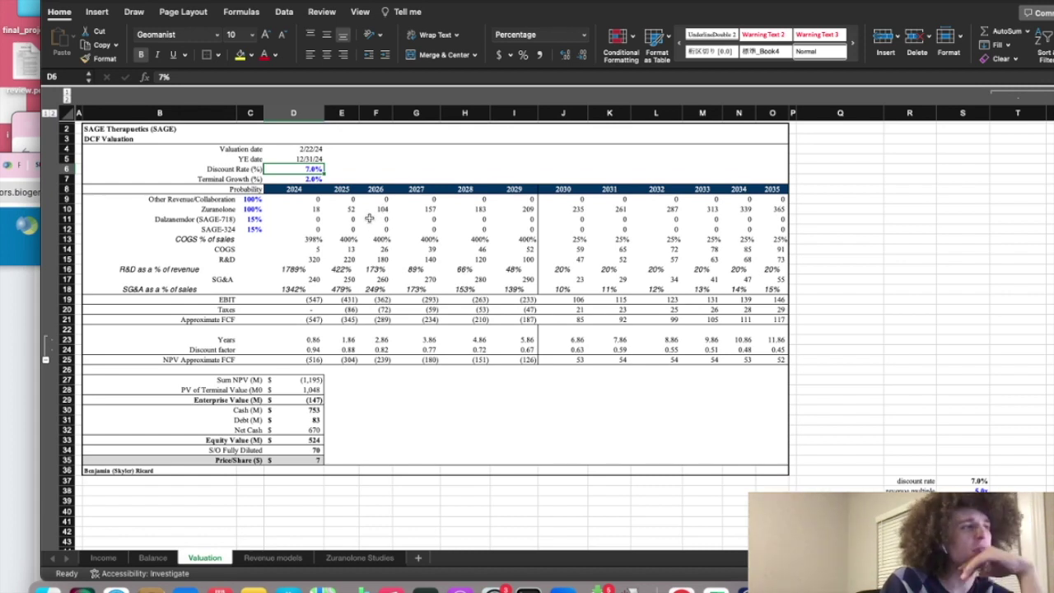
type("10")
key("Return")
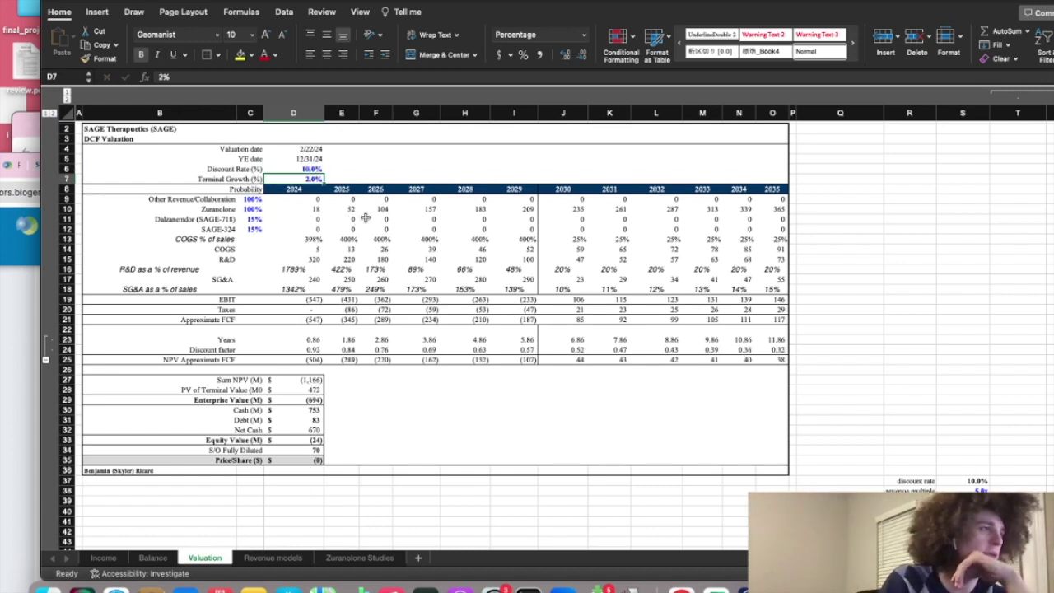
left_click(313, 169)
type("3")
key("Return")
left_click(313, 169)
type("4")
key("Return")
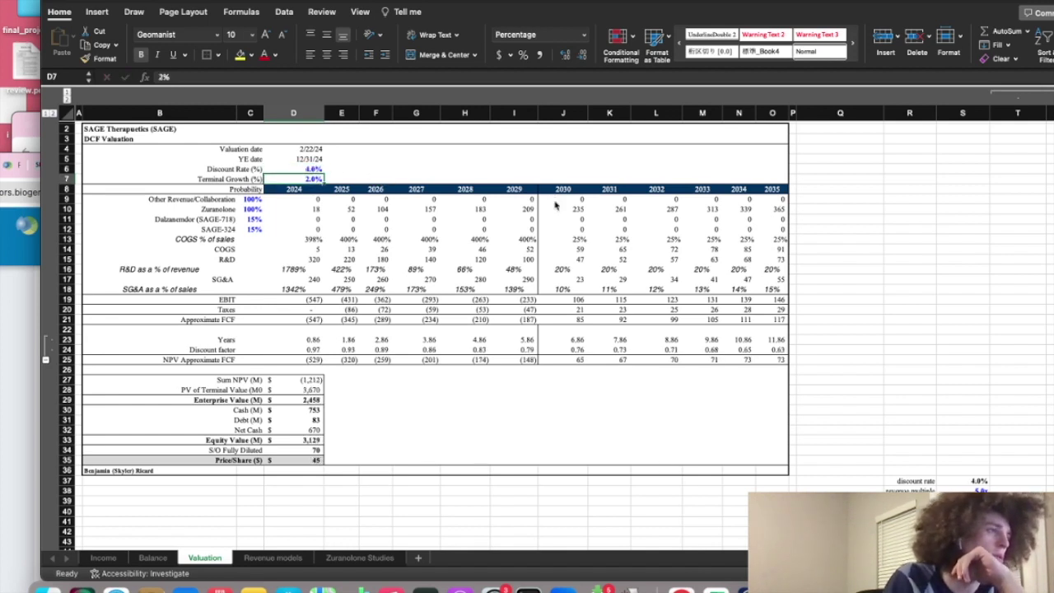
Step: Try a 5% discount rate in the DCF, and set the rate back to 7%
left_click(301, 168)
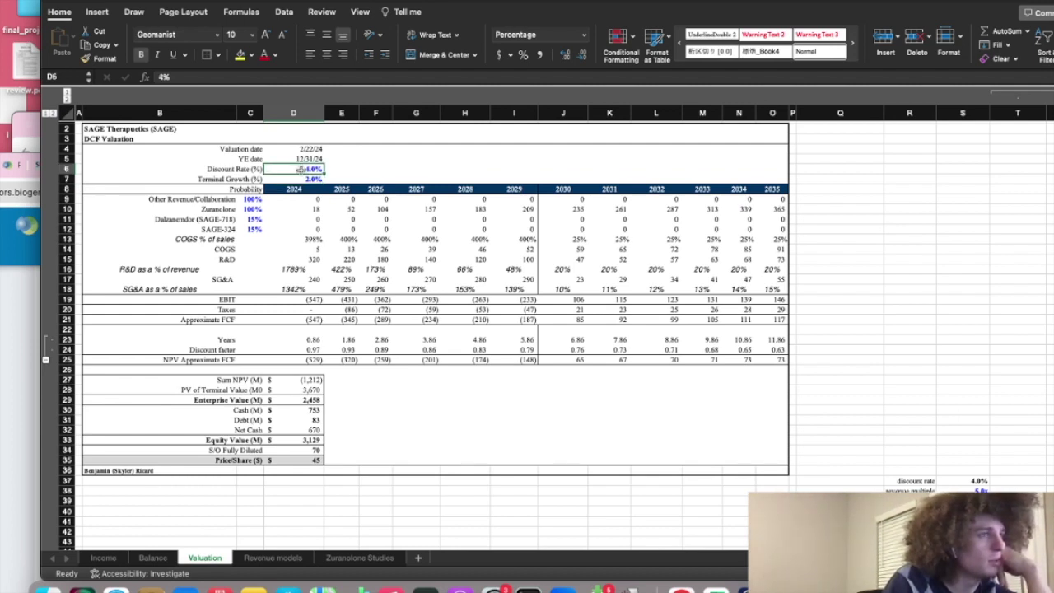
type("5")
key("Return")
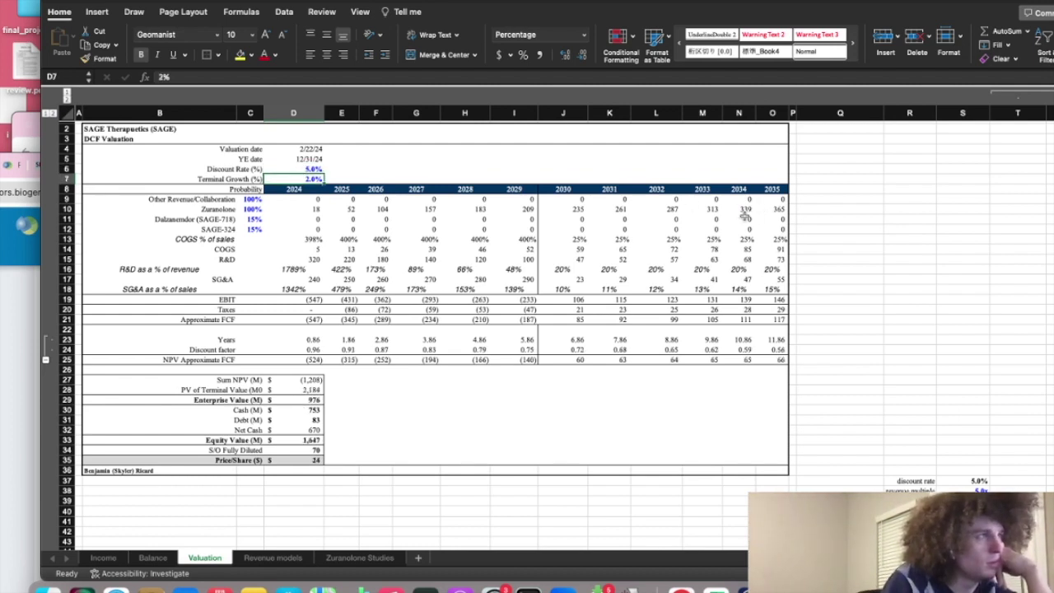
left_click(300, 169)
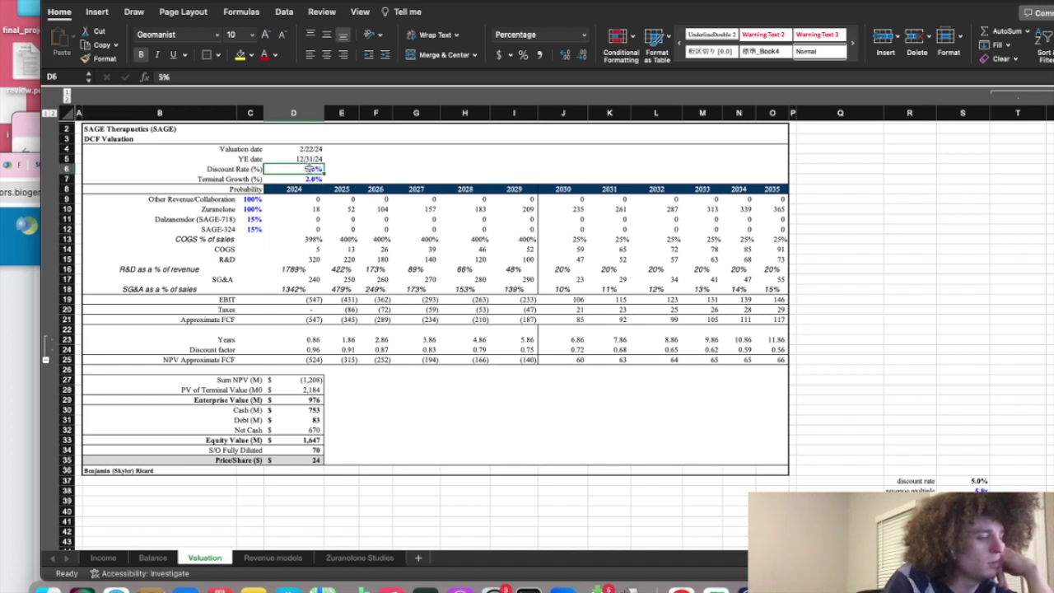
type("7")
key("Return")
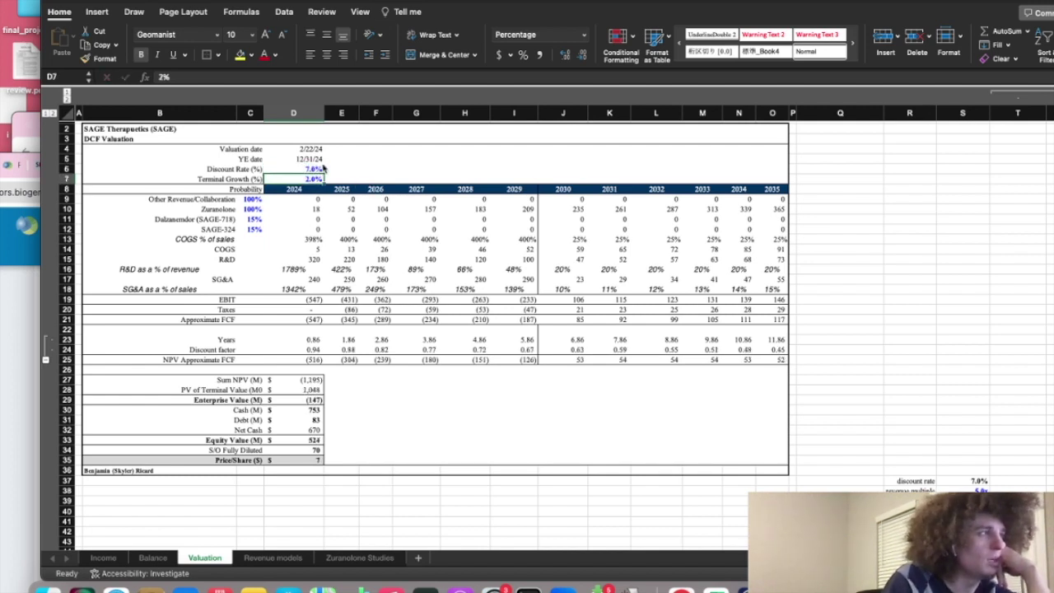
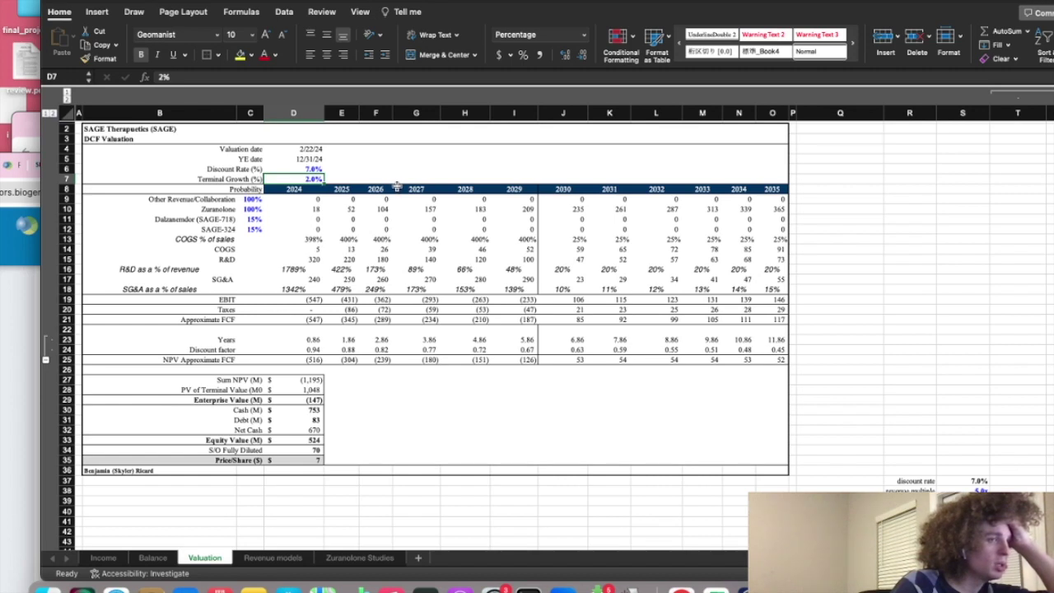
Step: Look over the balance sheet and the income statement forecasts
left_click(153, 557)
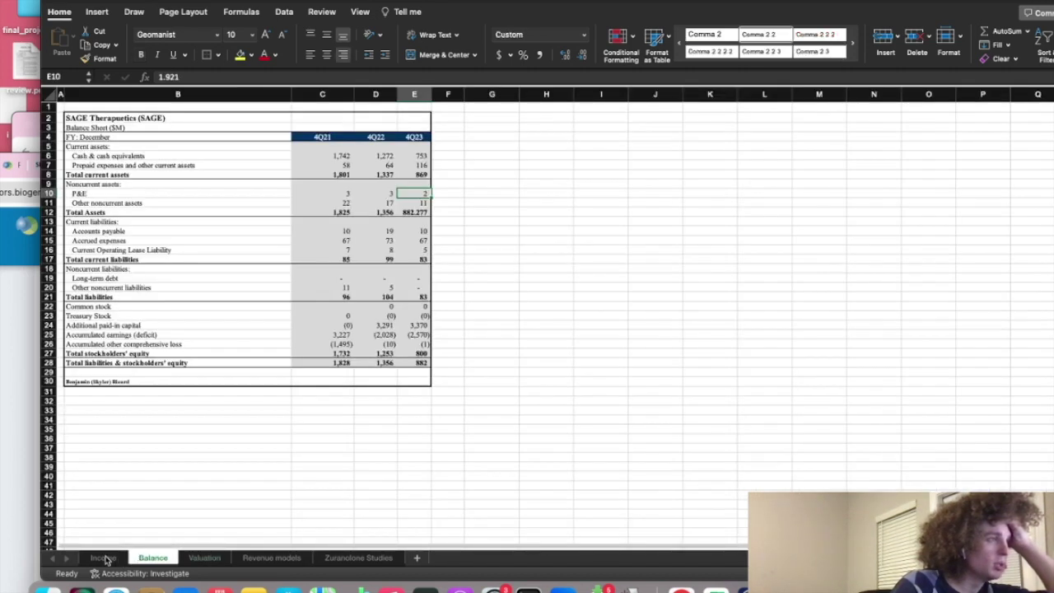
left_click(103, 558)
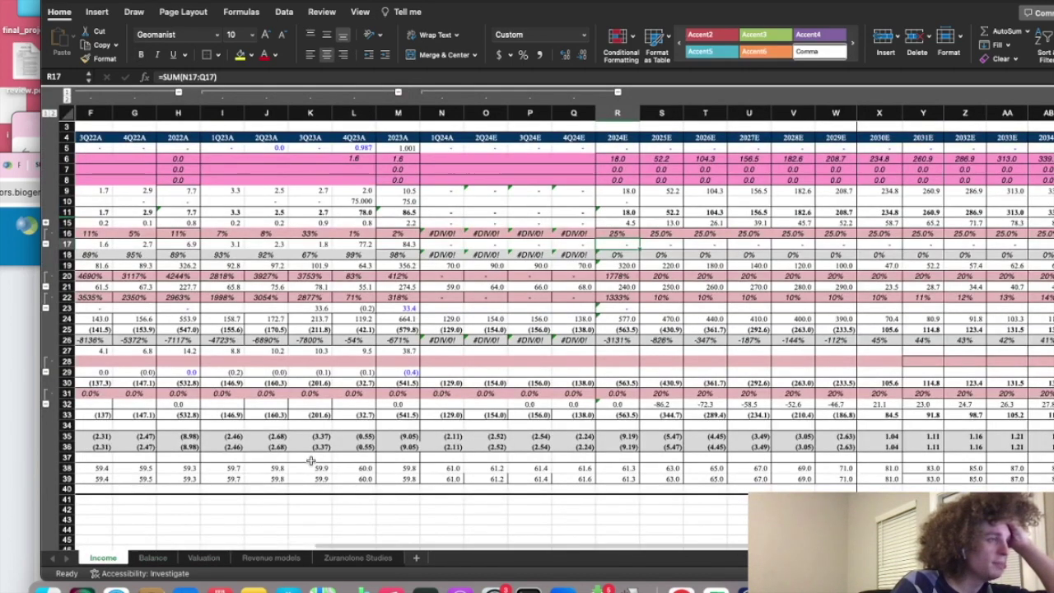
scroll(310, 461, "down", 2)
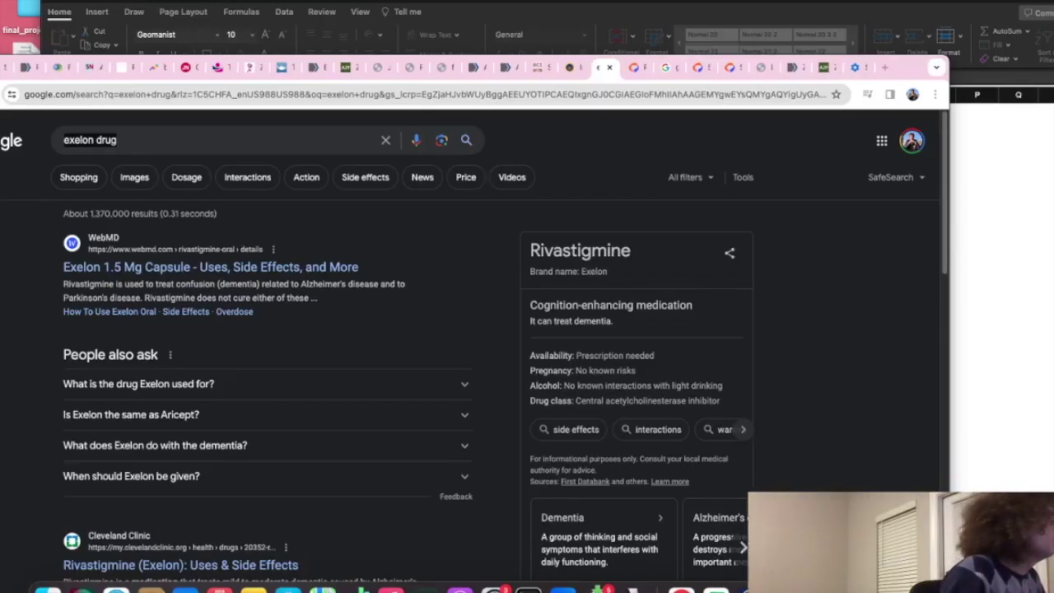
Step: Finish the note "Cognitive" in cell B41 of Revenue models and check the Dalzanemdor (SAGE-718) diagnosed/treated patients row
left_click_drag(897, 70, 983, 10)
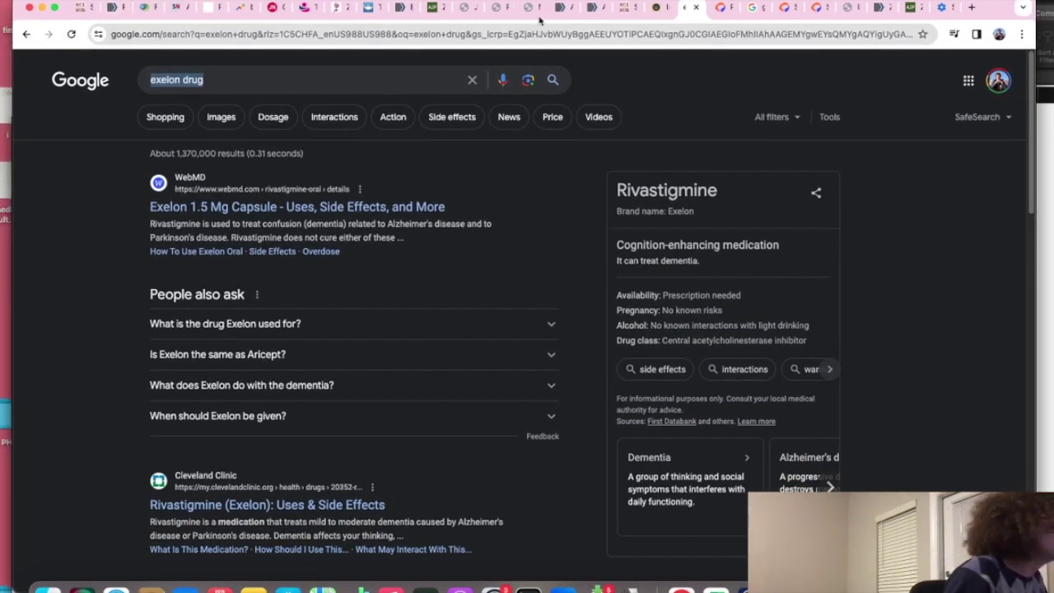
left_click(1047, 331)
scroll(122, 266, "down", 3)
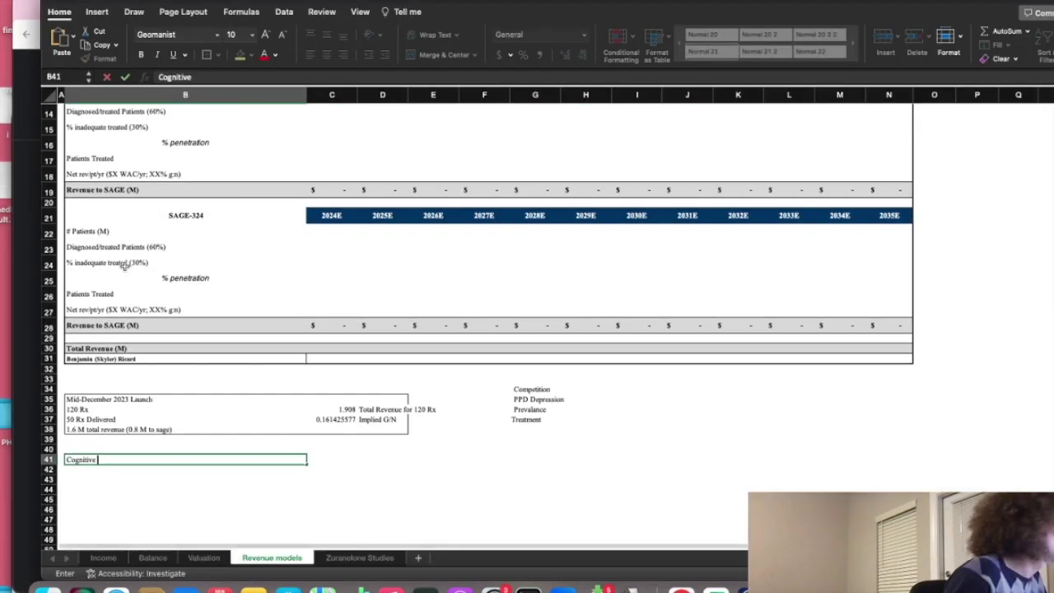
scroll(121, 266, "up", 5)
left_click(122, 231)
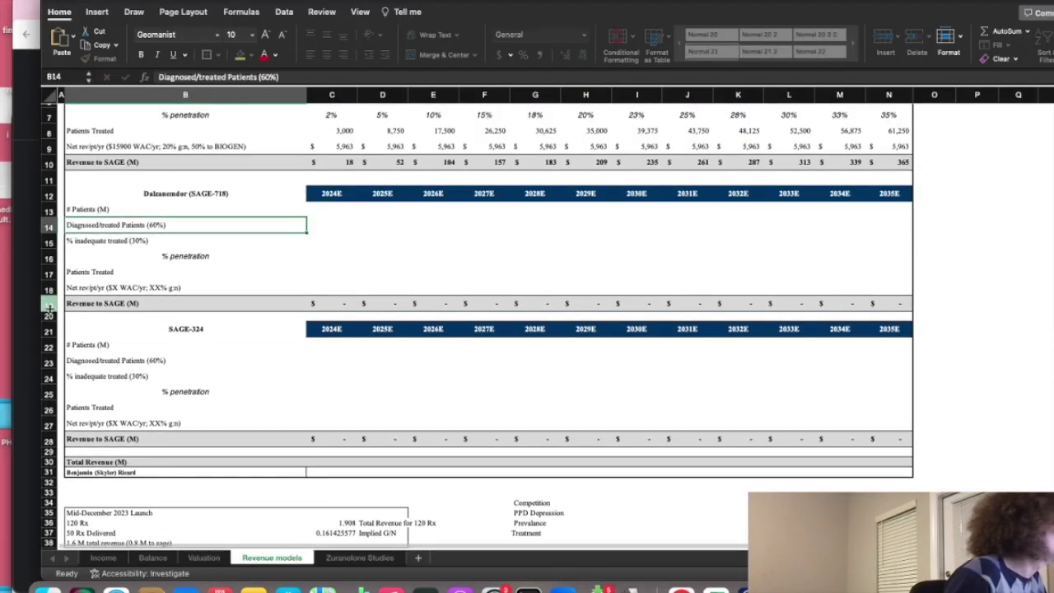
Step: Switch to Chrome and rerun the Google search for "exelon drug"
left_click(23, 311)
left_click_drag(278, 74, 87, 58)
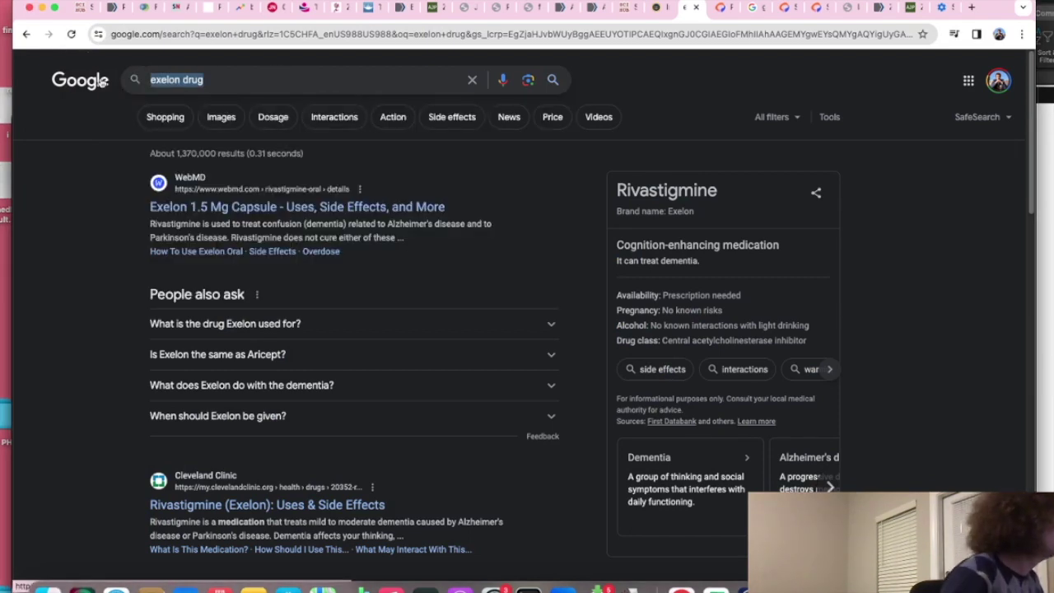
left_click(310, 82)
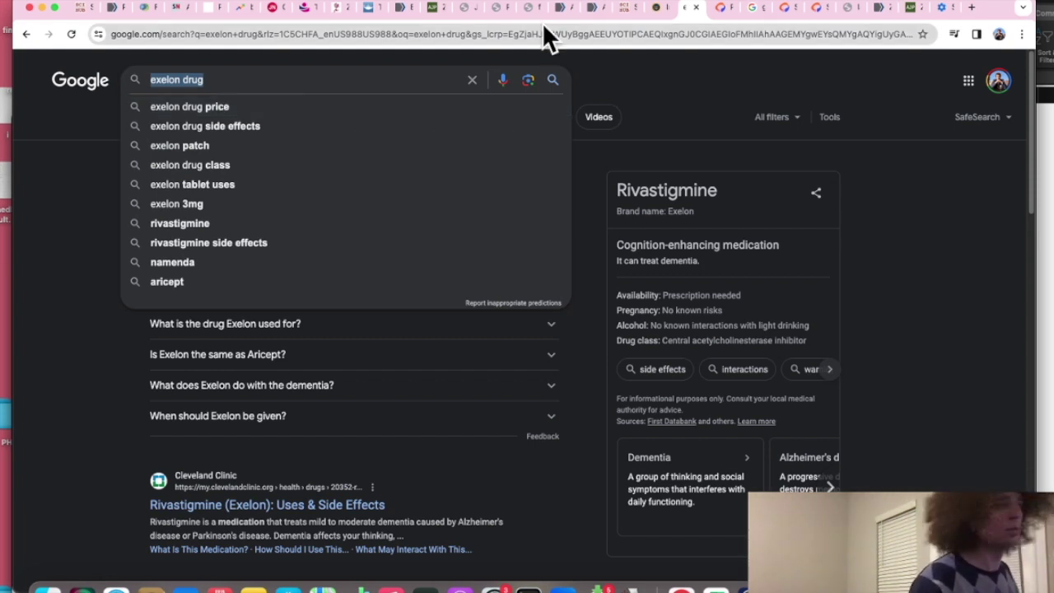
key("Return")
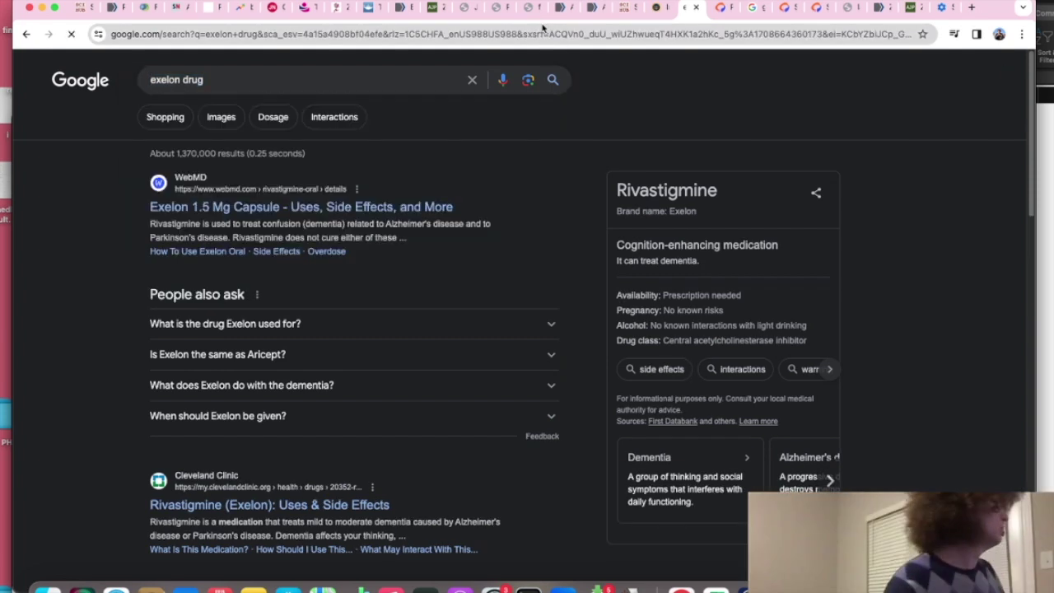
Step: Search Google for "cognitive impairment in huntington's disease"
left_click(306, 76)
type("xxxx")
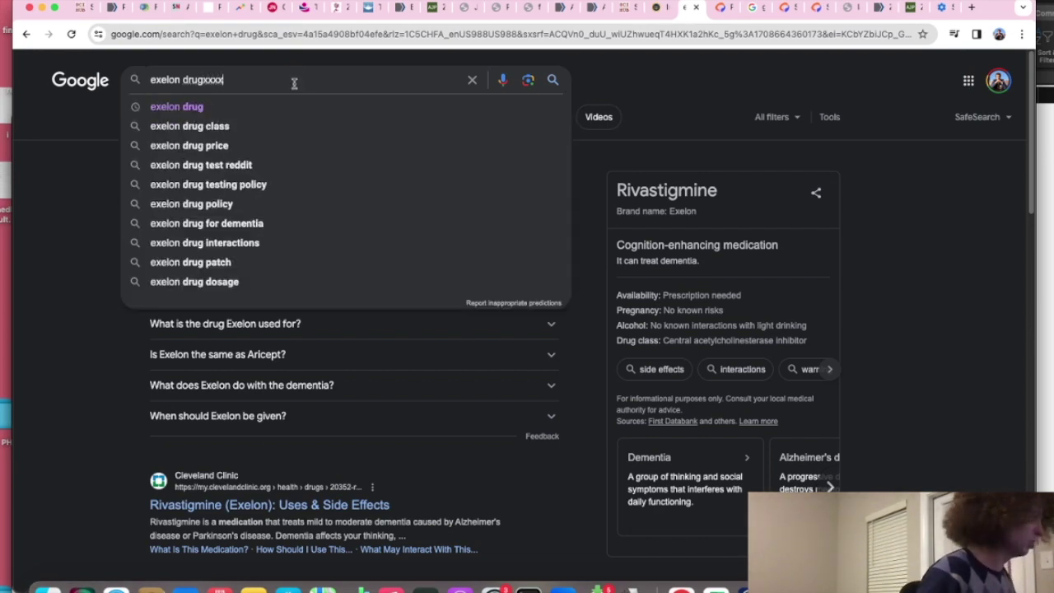
left_click_drag(249, 73, 20, 66)
type("cognitive")
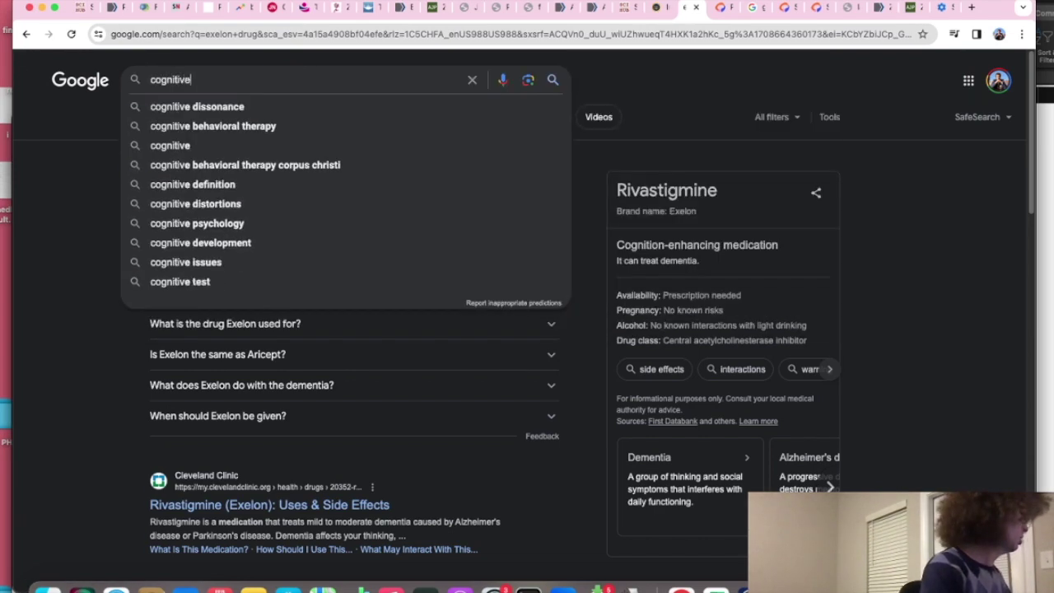
type(" impari")
key("BackSpace")
key("BackSpace")
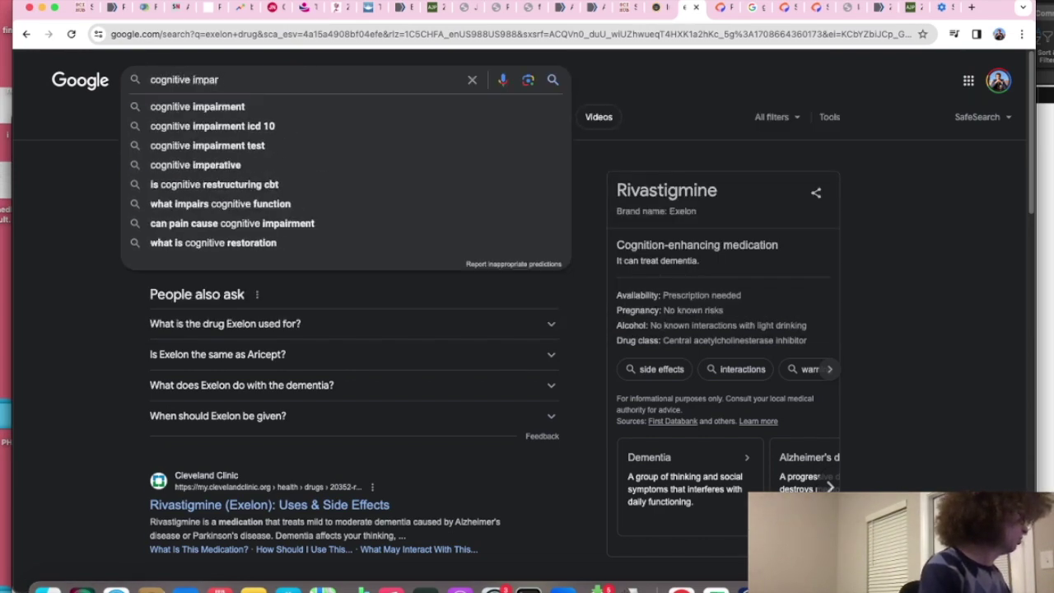
type("irment in ")
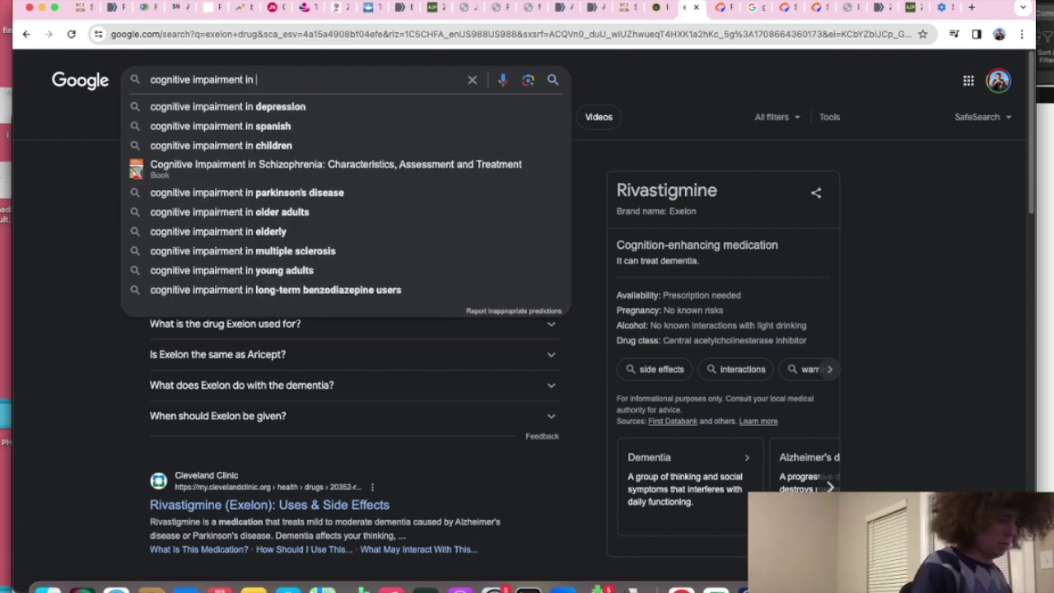
type("hunti")
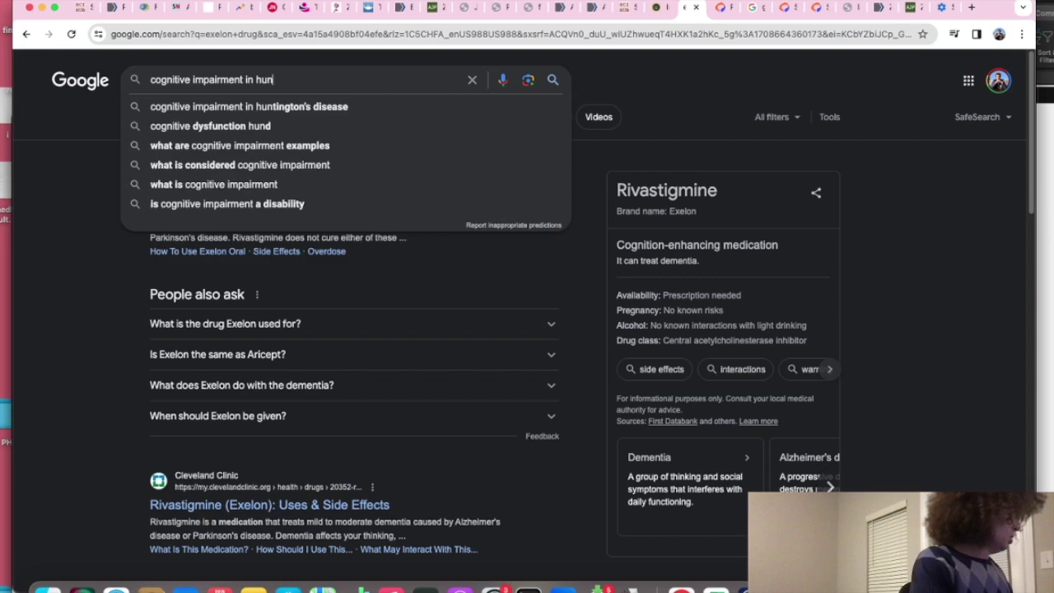
key("Down")
key("Return")
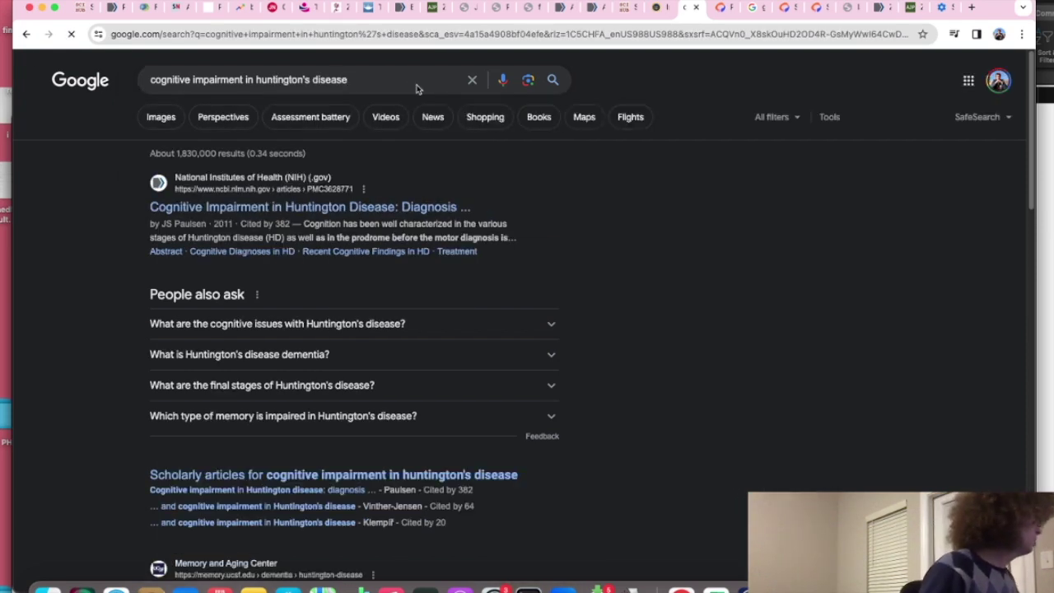
Step: Look through the Huntington's results and narrow the search to "cognitive impairment in huntington's disease treatment"
scroll(415, 86, "down", 5)
left_click(395, 74)
type("treatment")
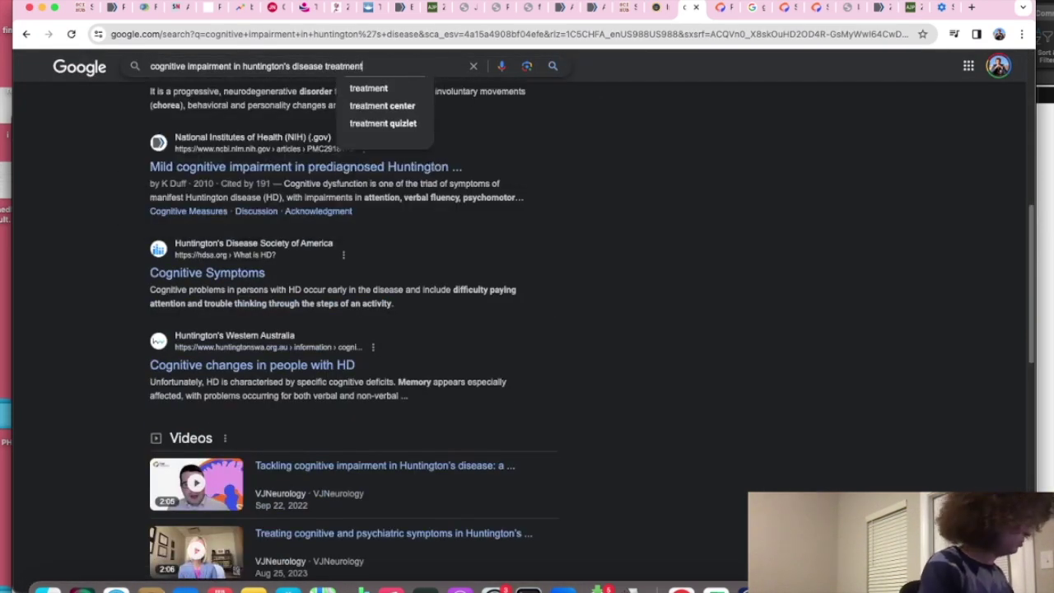
key("Return")
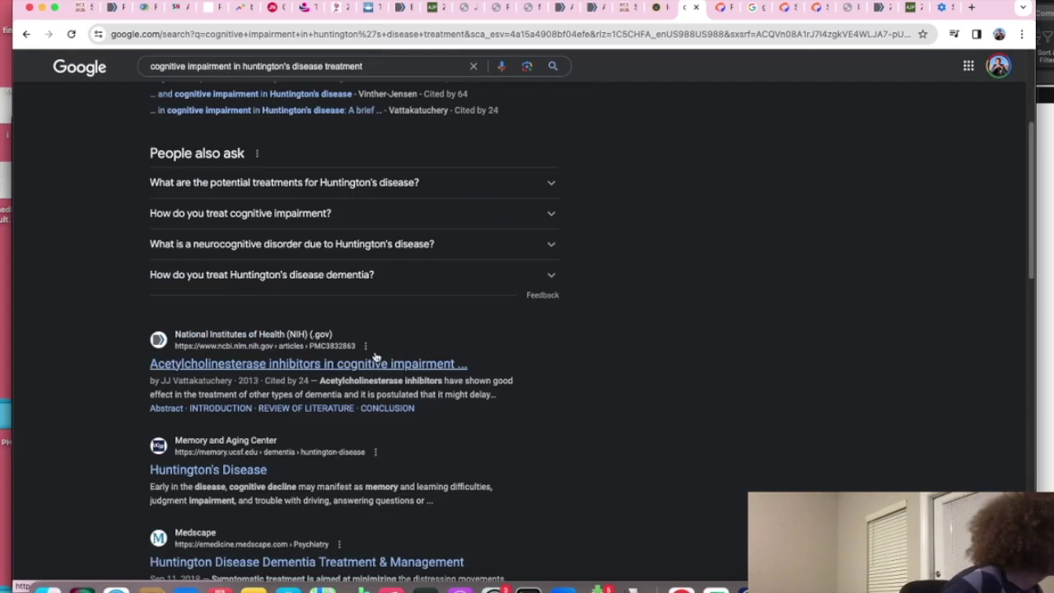
Step: Search Google for "cognitive impairment in parkinson's disease" instead of the Huntington's treatment query
left_click_drag(254, 80, 381, 107)
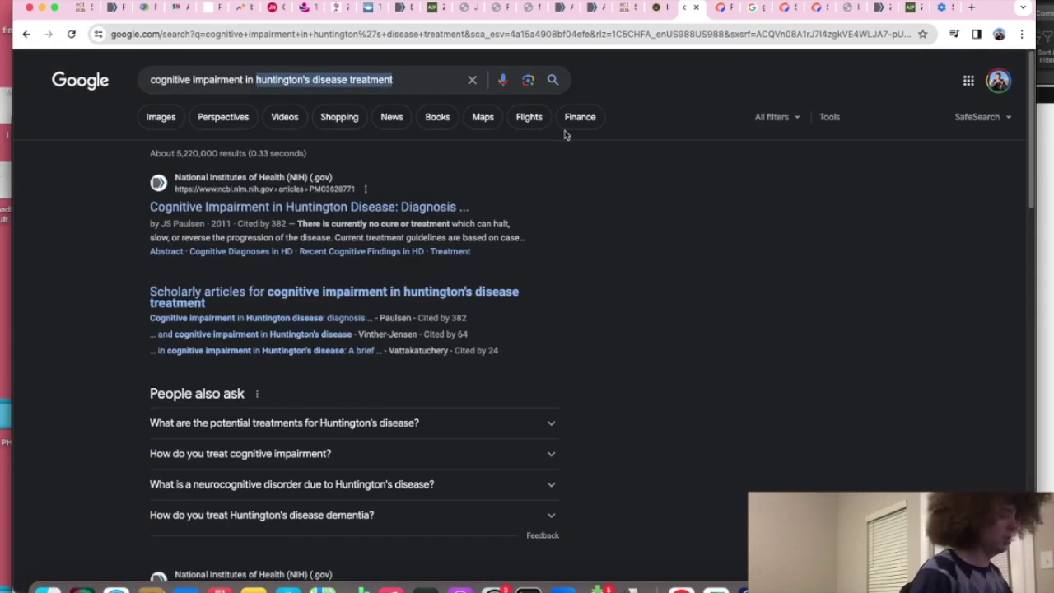
type("p0arkin")
key("BackSpace")
key("BackSpace")
key("BackSpace")
key("BackSpace")
key("BackSpace")
key("BackSpace")
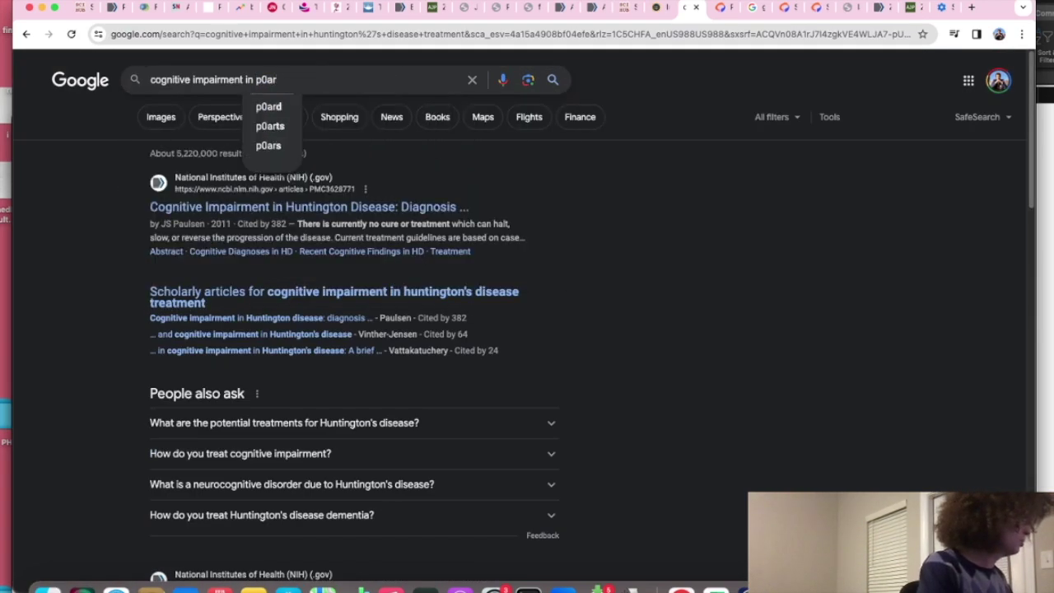
type("arkin")
key("Down")
key("Return")
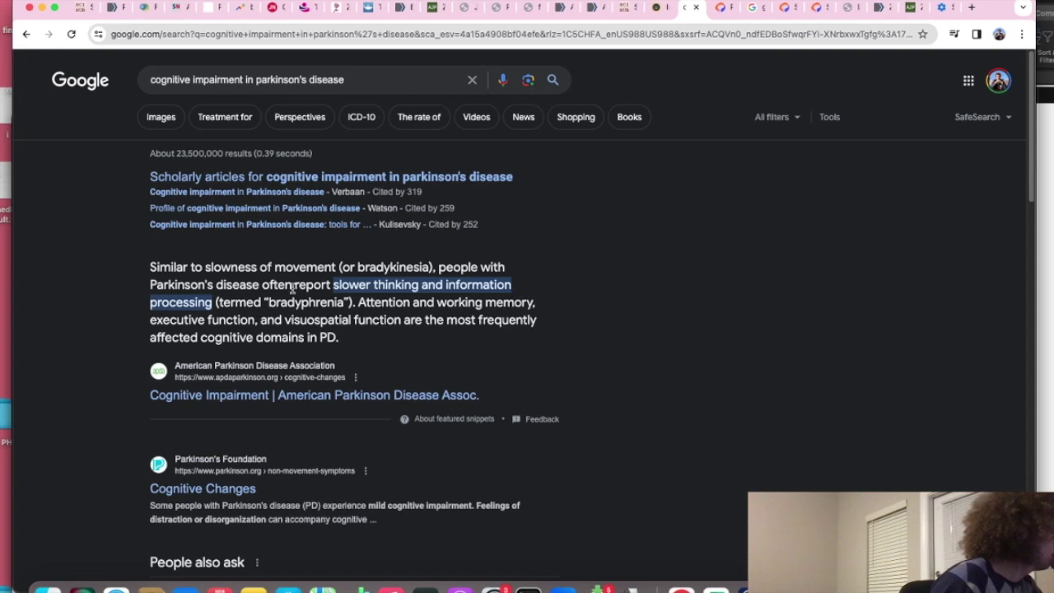
Step: Extend the Google query to "cognitive impairment in parkinson's disease treatment" and refine it by adding "pubmed"
left_click(390, 85)
type("treatment")
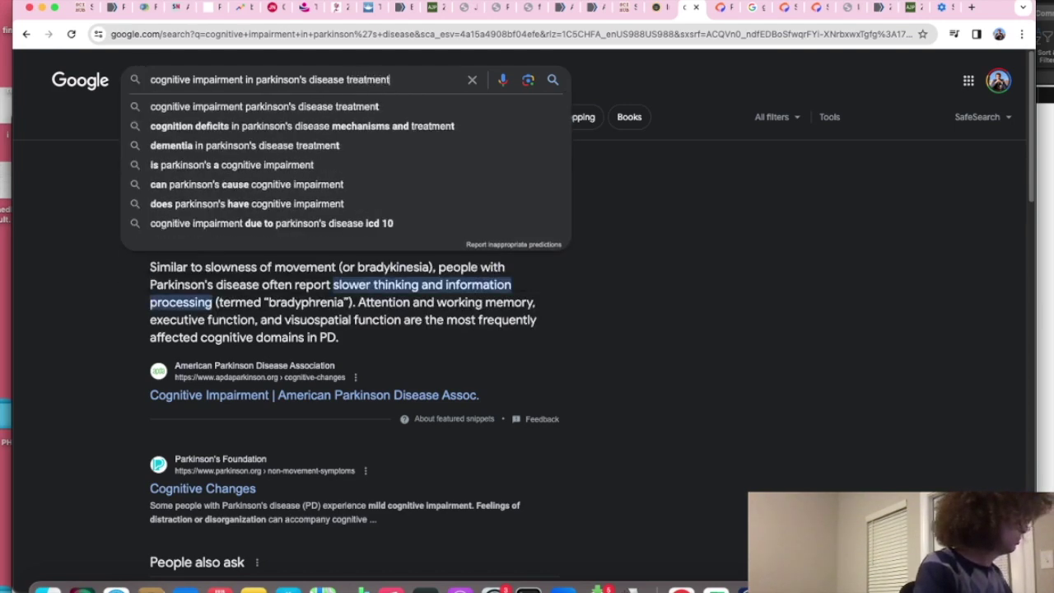
key("Return")
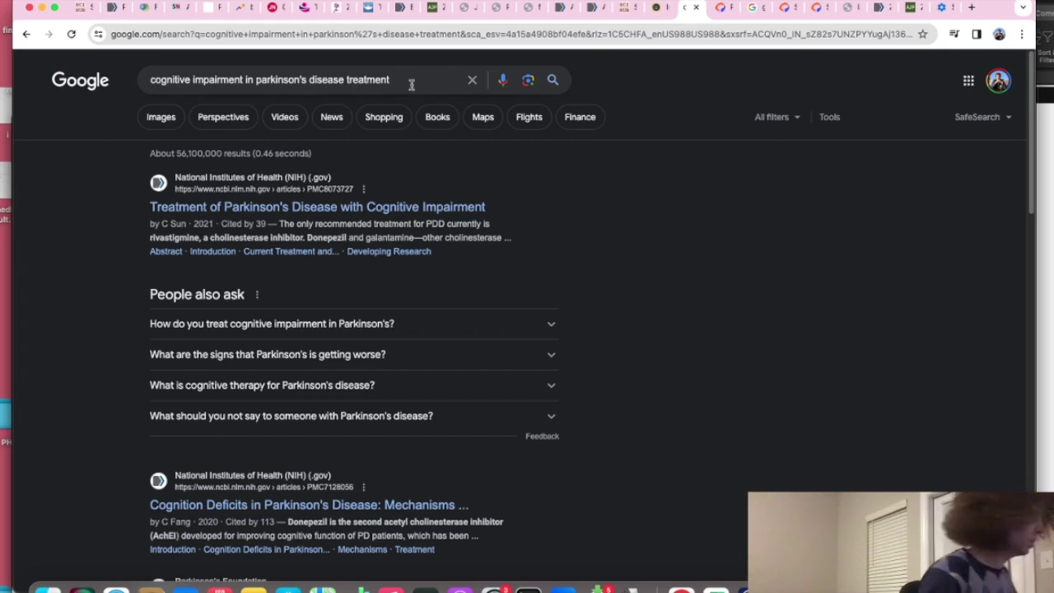
left_click(404, 83)
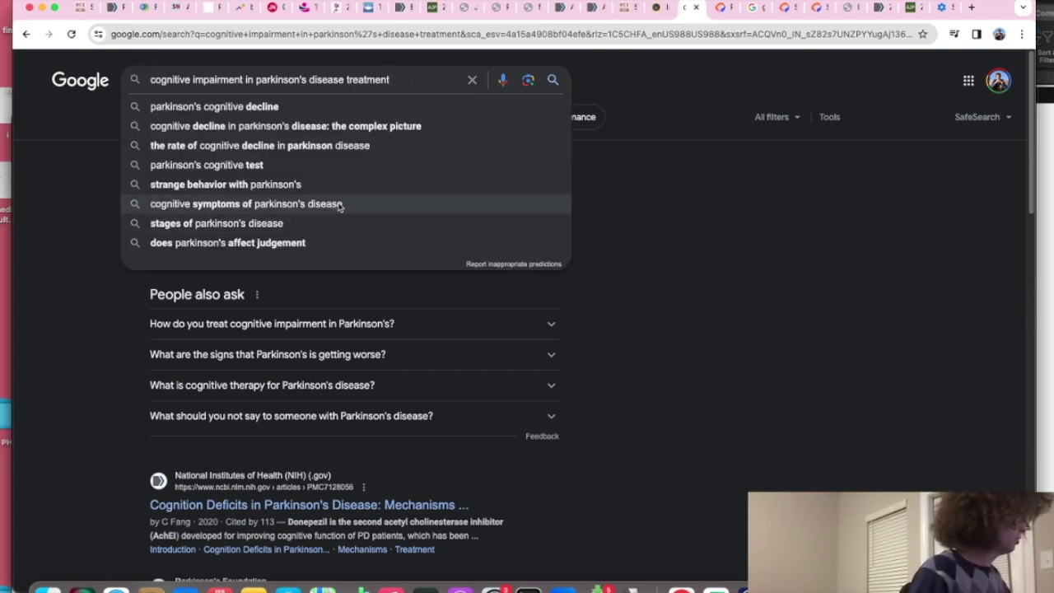
type("pubme")
type("d")
key("Return")
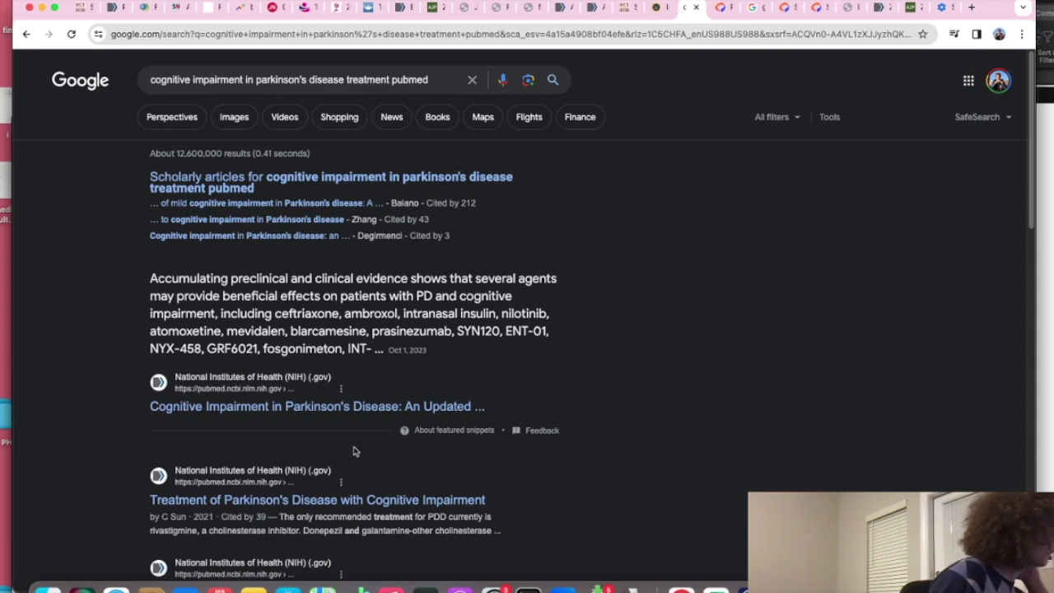
Step: Open the NIH article on treating Parkinson's disease with cognitive impairment and skim its current treatments, medication tables and studied therapies
left_click_drag(327, 416, 317, 413)
left_click(368, 409)
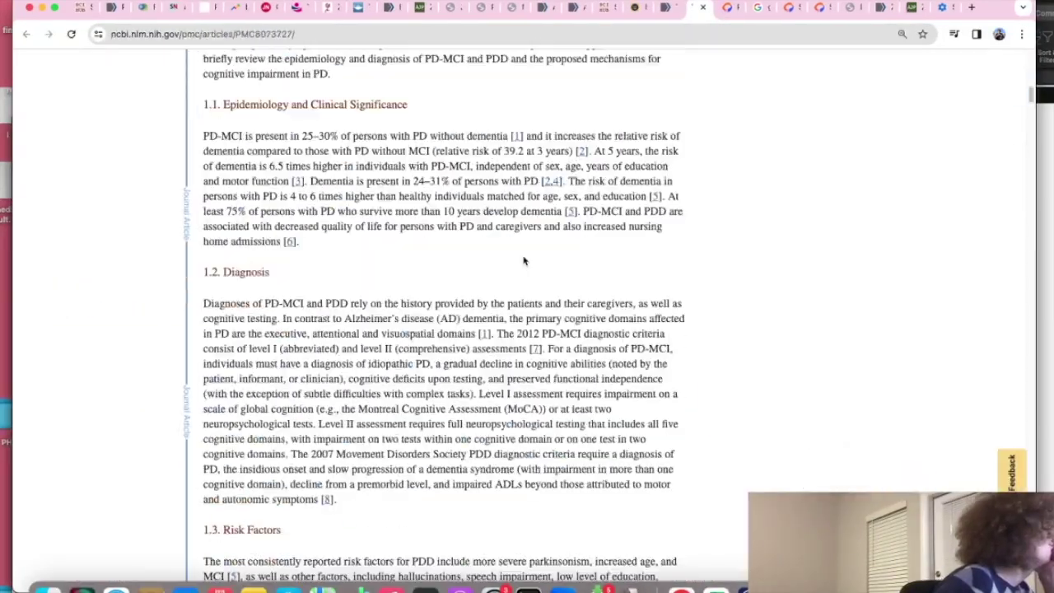
scroll(522, 256, "down", 10)
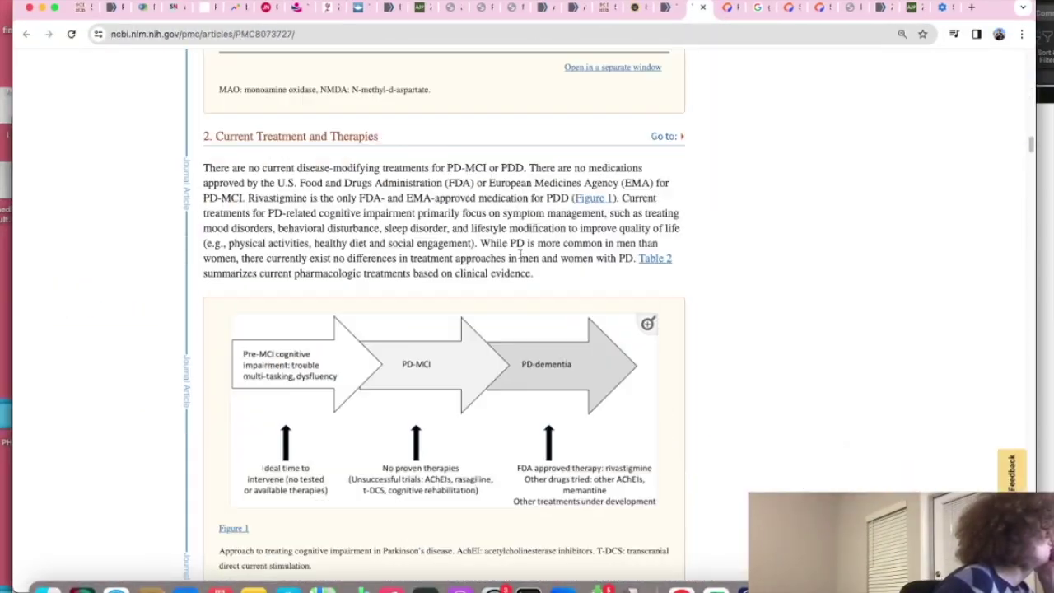
scroll(519, 257, "down", 15)
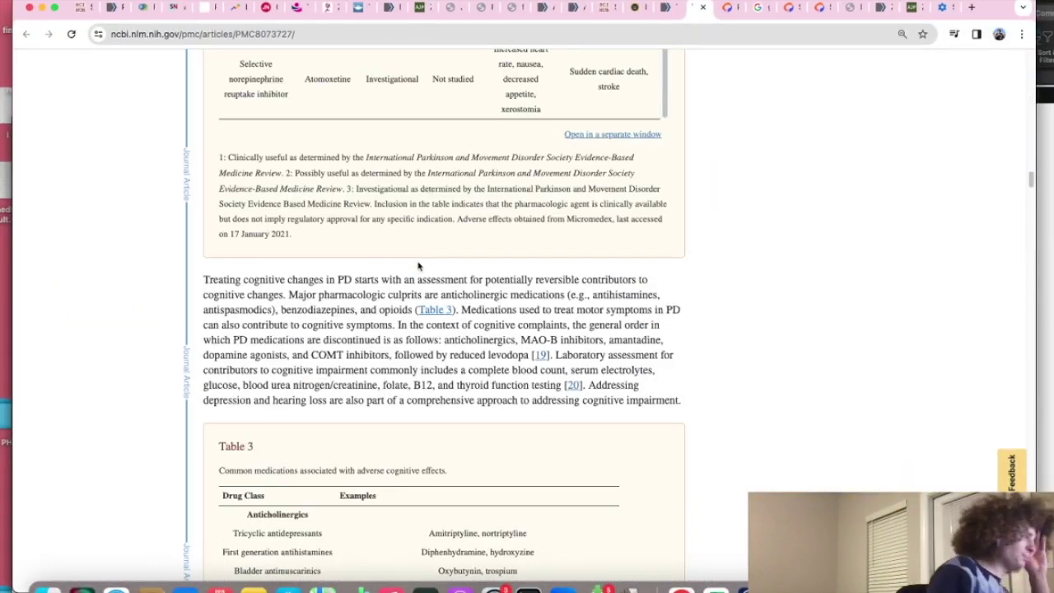
scroll(420, 264, "down", 6)
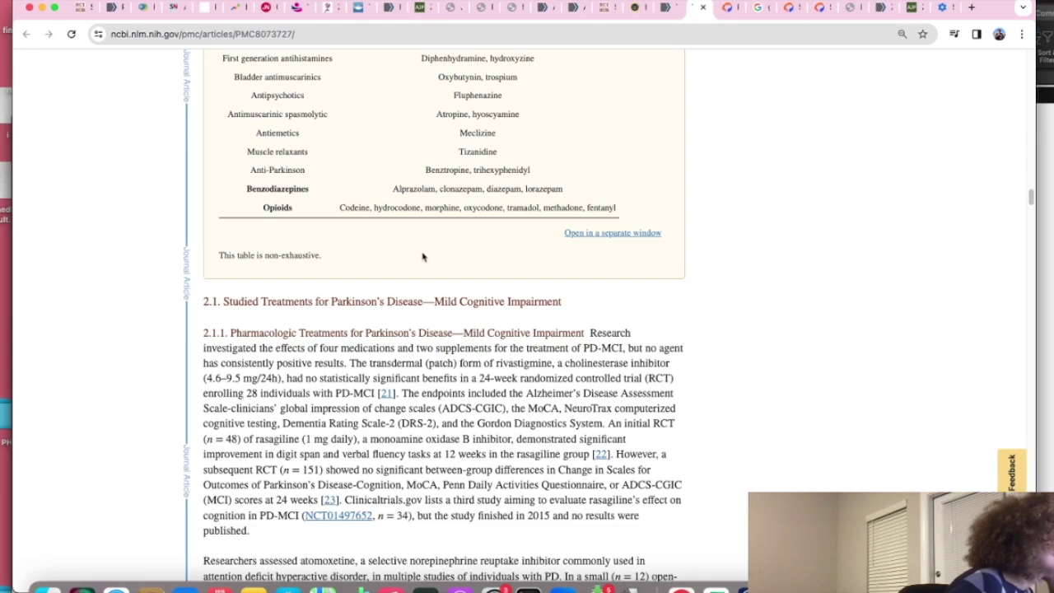
scroll(423, 257, "up", 15)
scroll(422, 251, "up", 10)
scroll(422, 247, "down", 5)
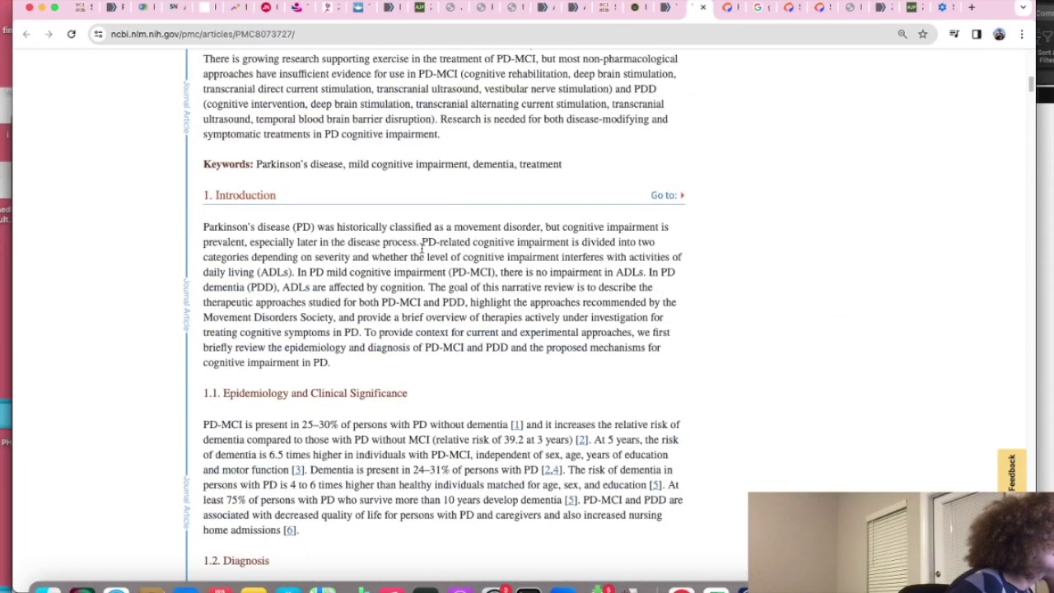
Step: Read the Epidemiology and Clinical Significance section for PD-MCI prevalence, dementia prevalence and five-year dementia risk in Parkinson's patients
scroll(421, 248, "down", 1)
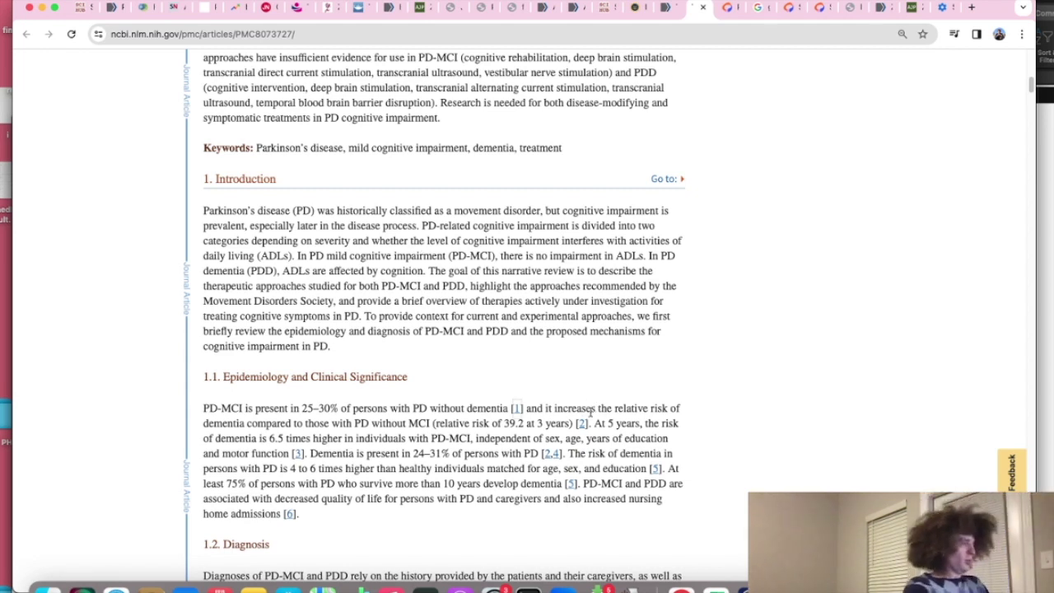
mouse_move(590, 424)
left_mouse_down()
mouse_move(576, 438)
mouse_move(549, 438)
mouse_move(527, 468)
mouse_move(428, 438)
mouse_move(362, 438)
mouse_move(470, 438)
left_mouse_up()
left_click_drag(470, 438, 428, 445)
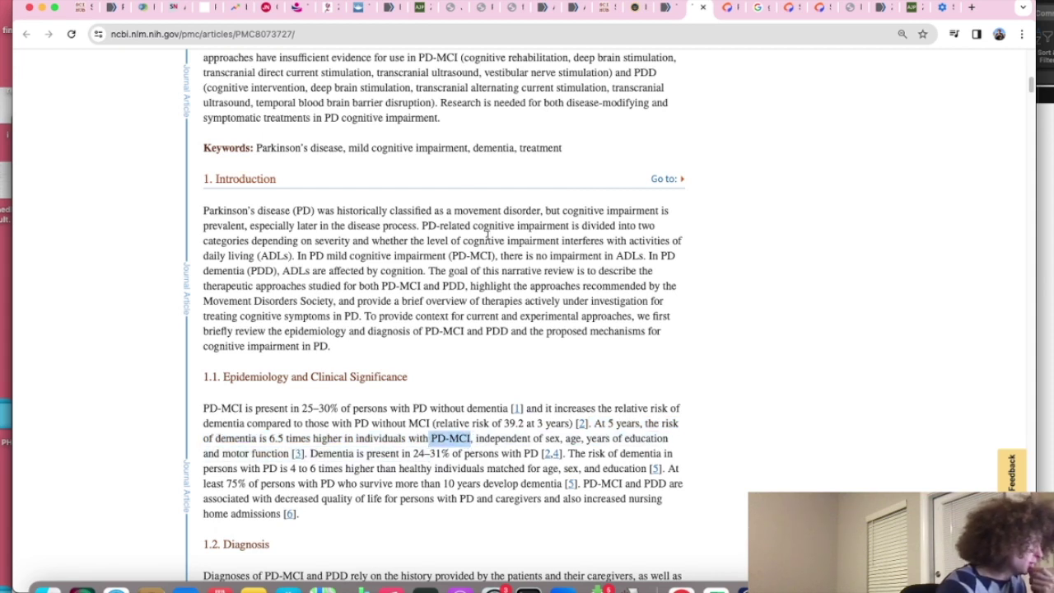
left_click(327, 255)
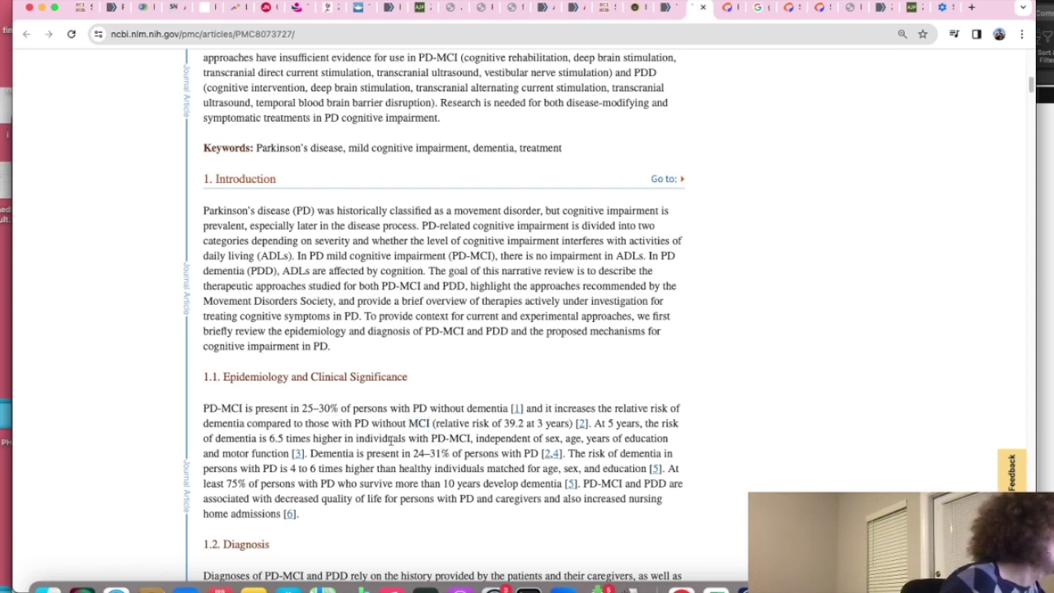
left_click_drag(428, 436, 471, 437)
left_click_drag(284, 438, 215, 438)
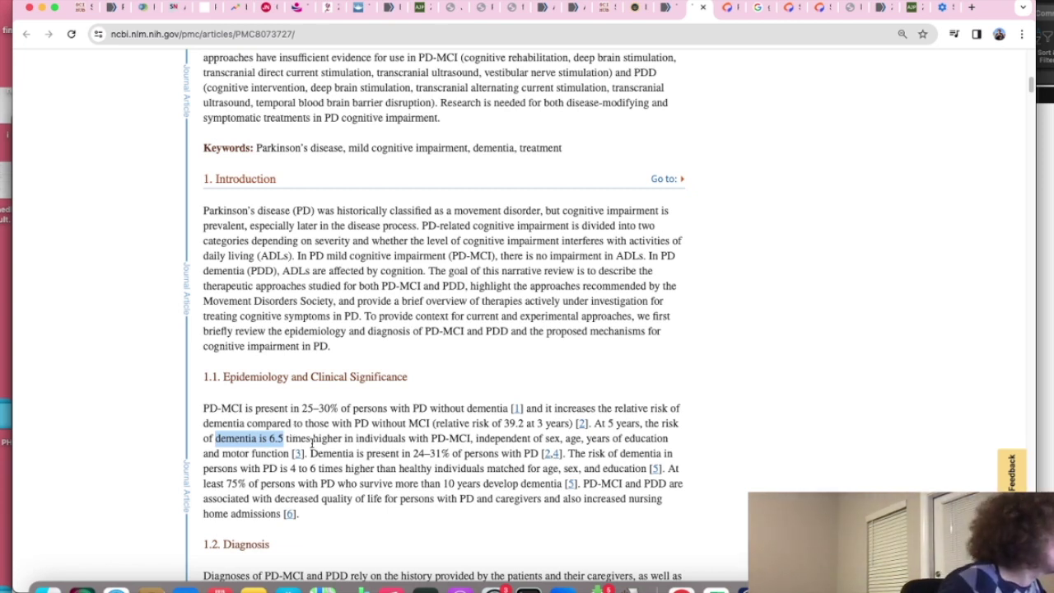
left_click_drag(313, 440, 447, 455)
left_click(526, 455)
mouse_move(545, 458)
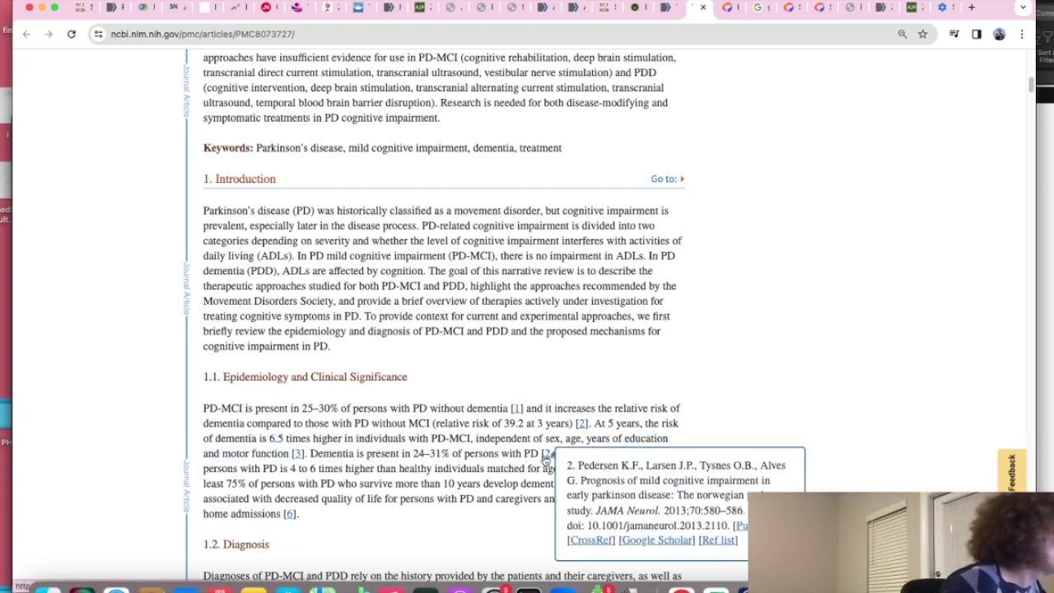
left_click_drag(545, 455, 412, 454)
left_click(339, 444)
left_click_drag(260, 439, 594, 423)
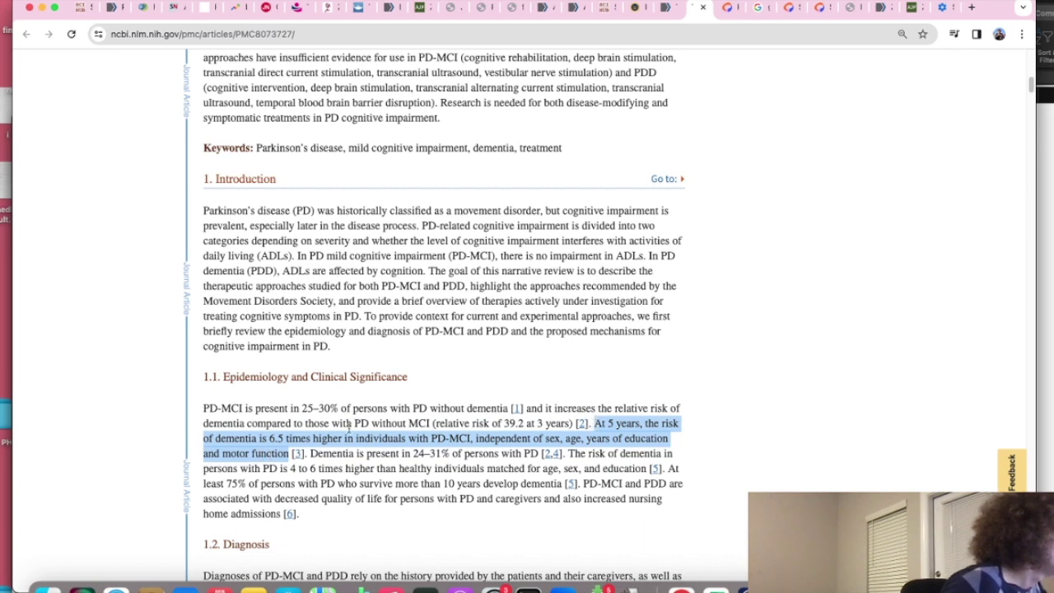
left_click_drag(432, 423, 409, 423)
left_click_drag(287, 453, 222, 414)
left_click(326, 461)
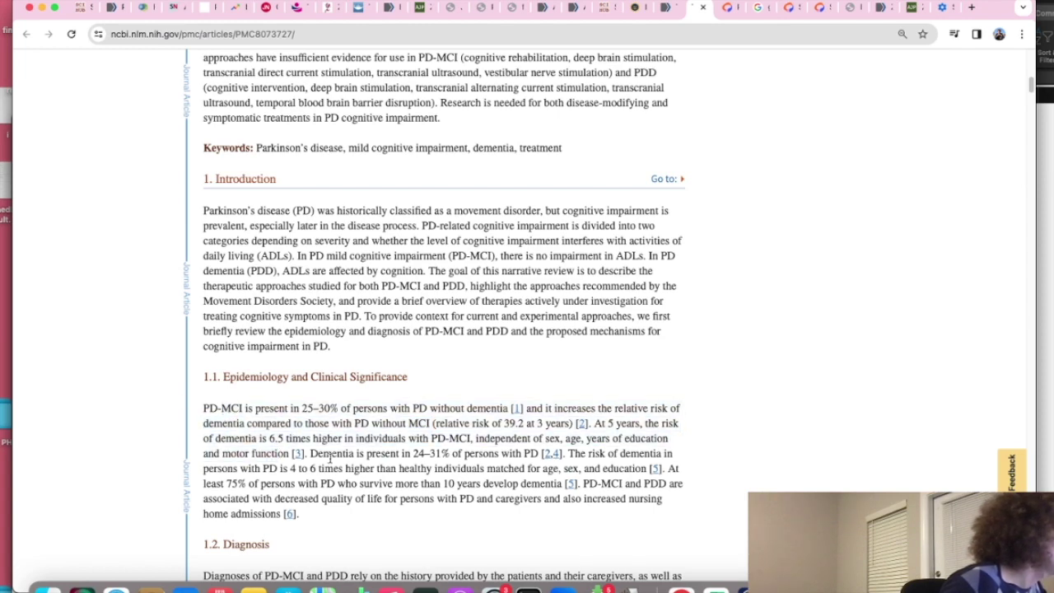
Step: Follow the citation for dementia prevalence to the reference list and open reference 4's PubMed record in a new tab
left_click(548, 456)
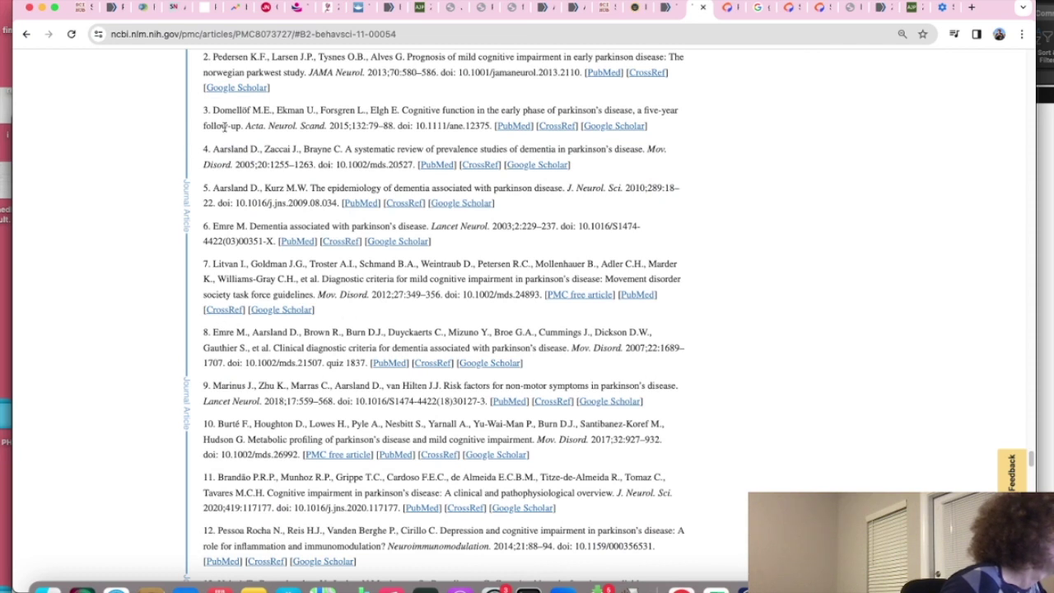
right_click(615, 76)
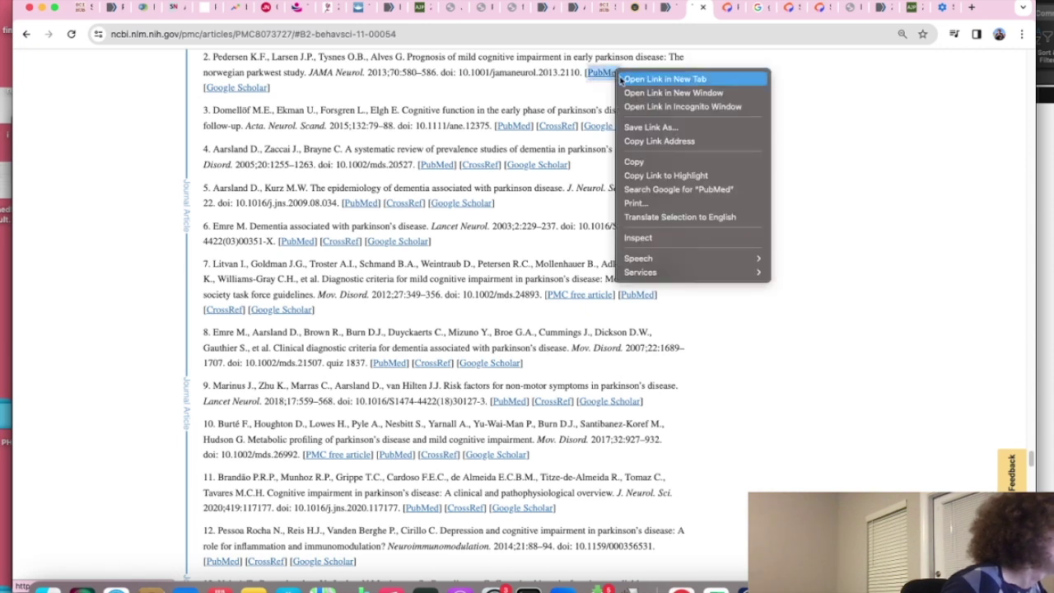
right_click(433, 165)
right_click(435, 165)
left_click(469, 173)
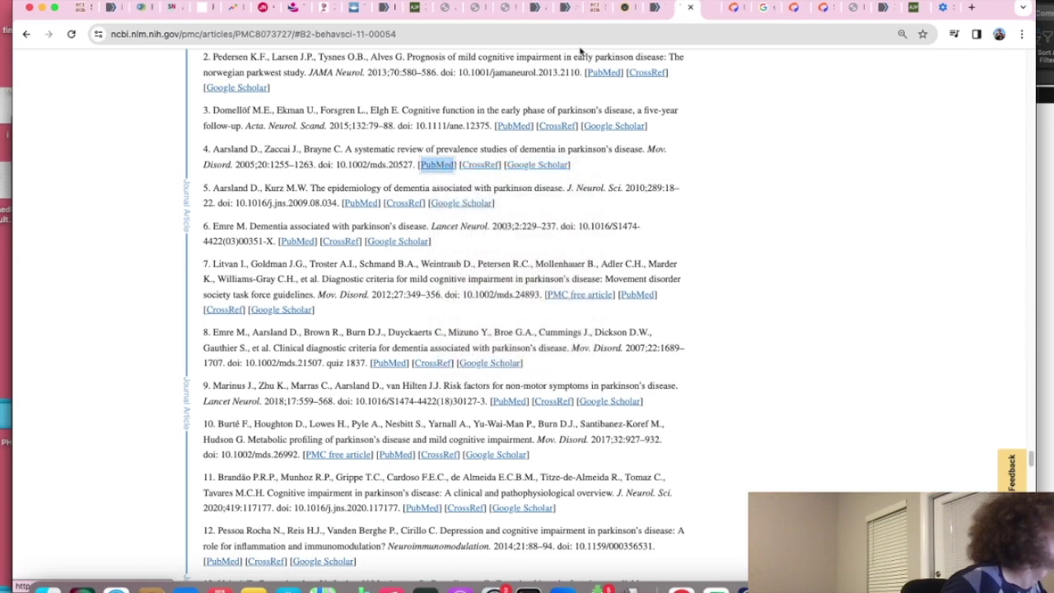
left_click(707, 10)
Step: Skim the PubMed abstract on dementia prevalence in Parkinson's disease and open the article on the publisher's site
scroll(393, 324, "down", 5)
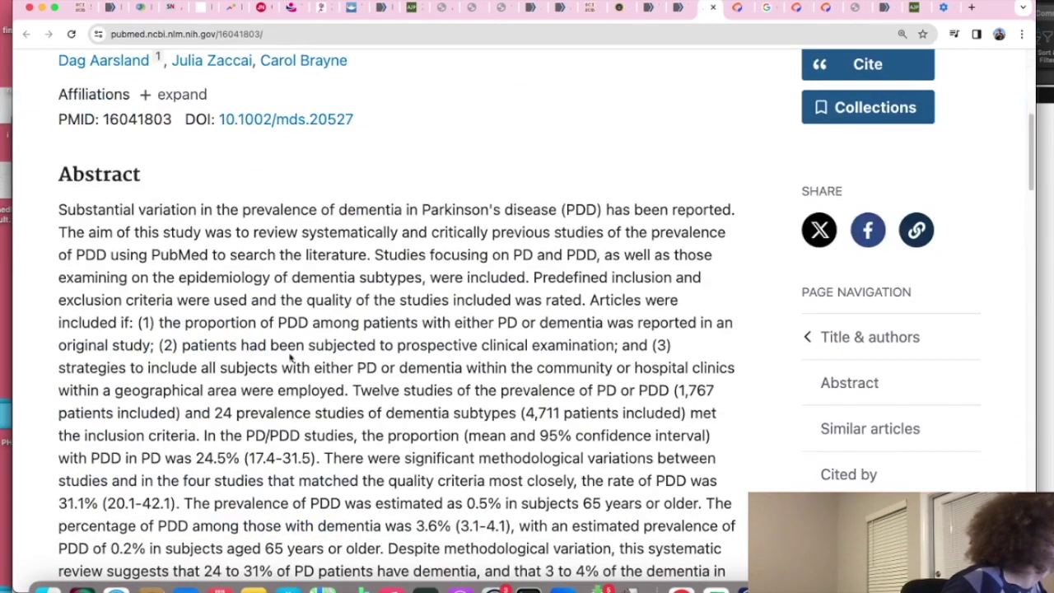
scroll(221, 317, "up", 1)
scroll(230, 318, "down", 6)
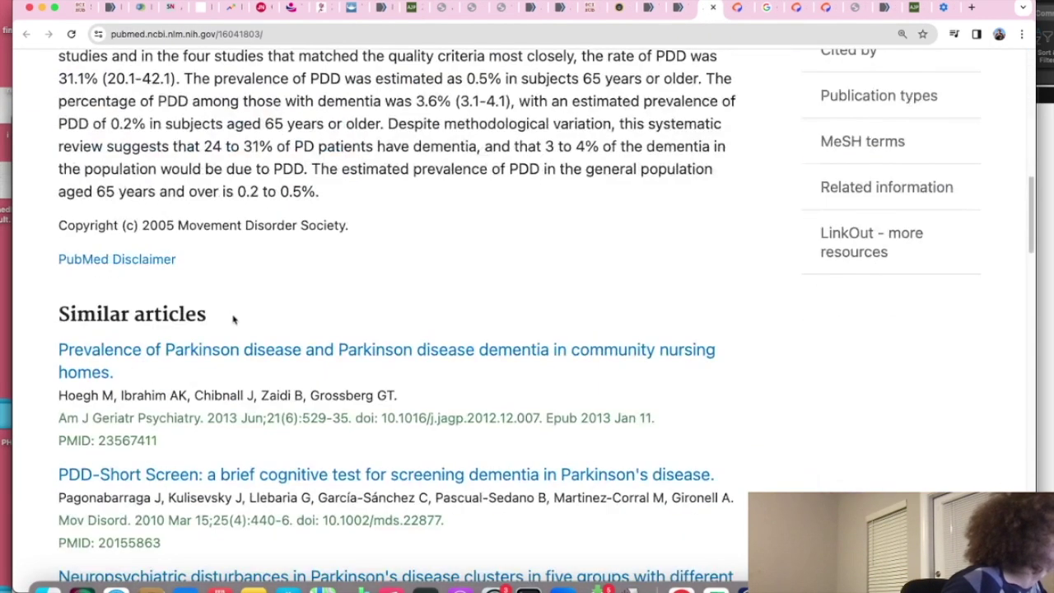
scroll(231, 317, "up", 9)
left_click(850, 136)
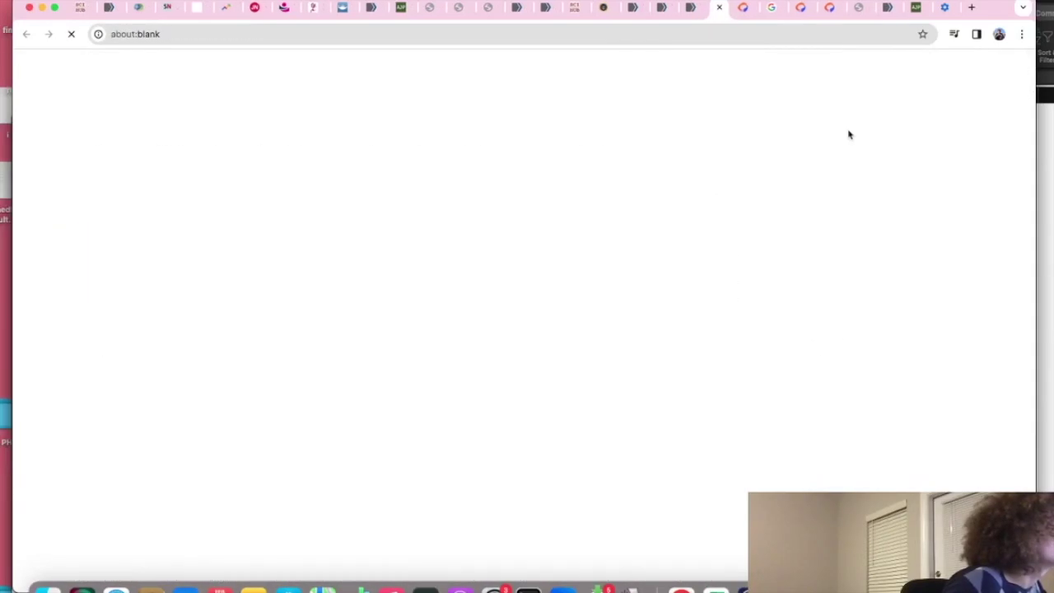
Step: Read the publisher page's abstract for the estimated prevalence of Parkinson's disease dementia in people aged 65 and over
scroll(573, 270, "down", 15)
scroll(571, 270, "up", 14)
scroll(571, 273, "down", 3)
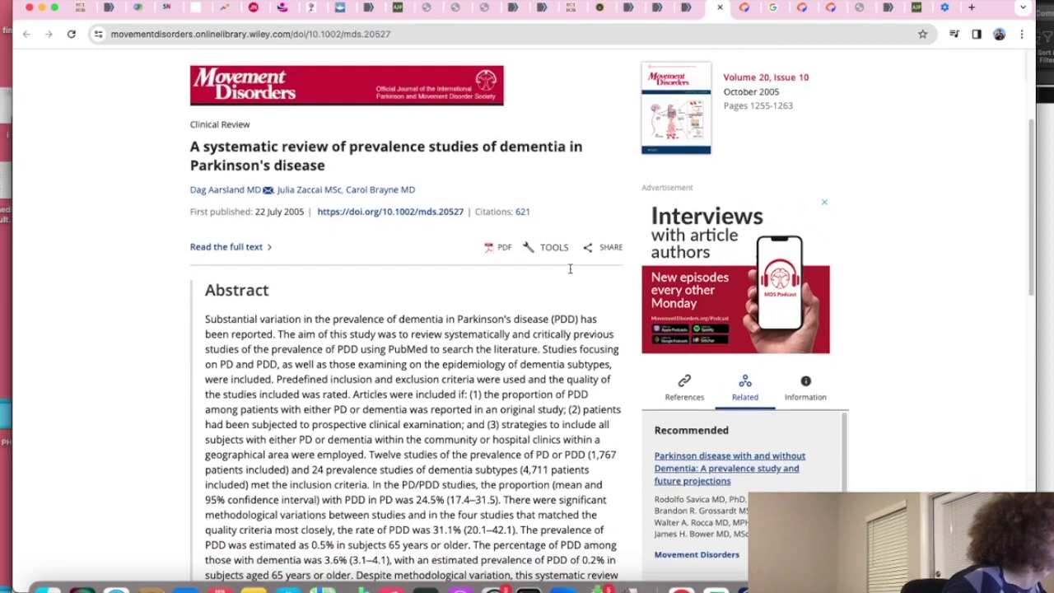
scroll(421, 527, "down", 1)
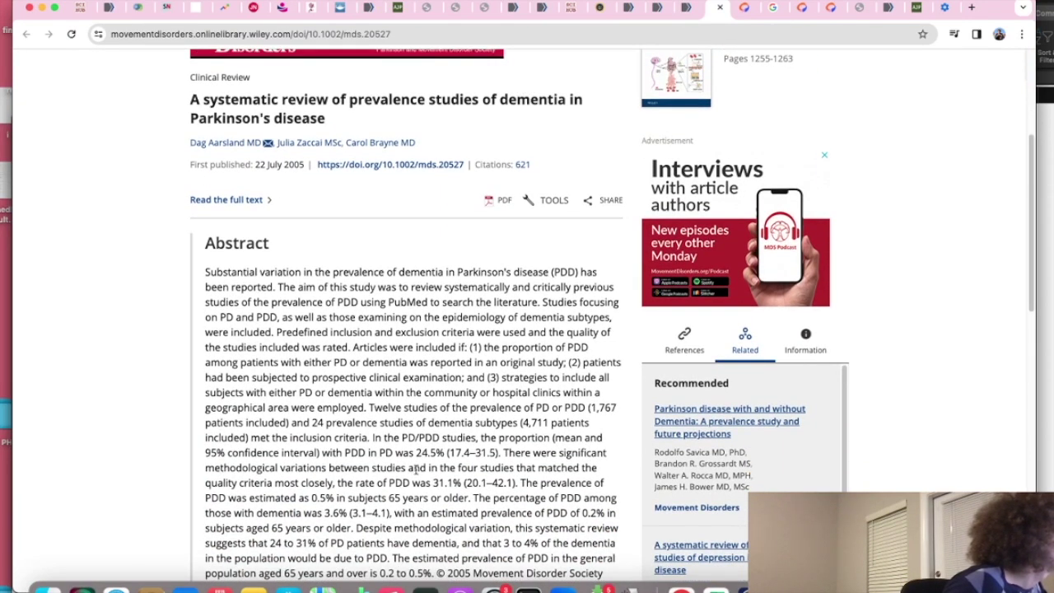
scroll(415, 467, "down", 2)
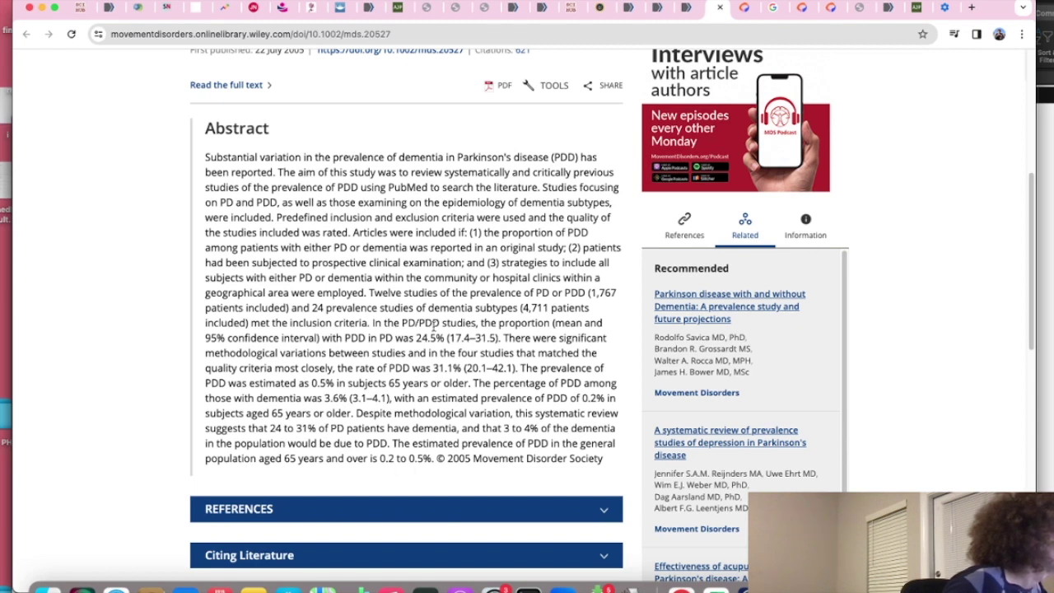
left_click_drag(472, 385, 520, 368)
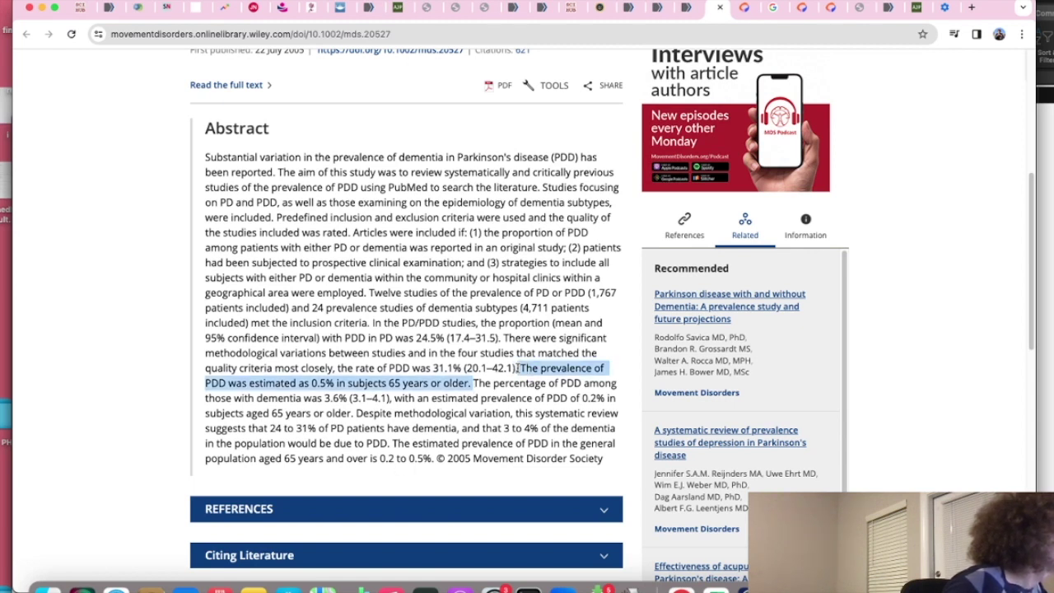
left_click_drag(311, 382, 351, 385)
left_click(349, 384)
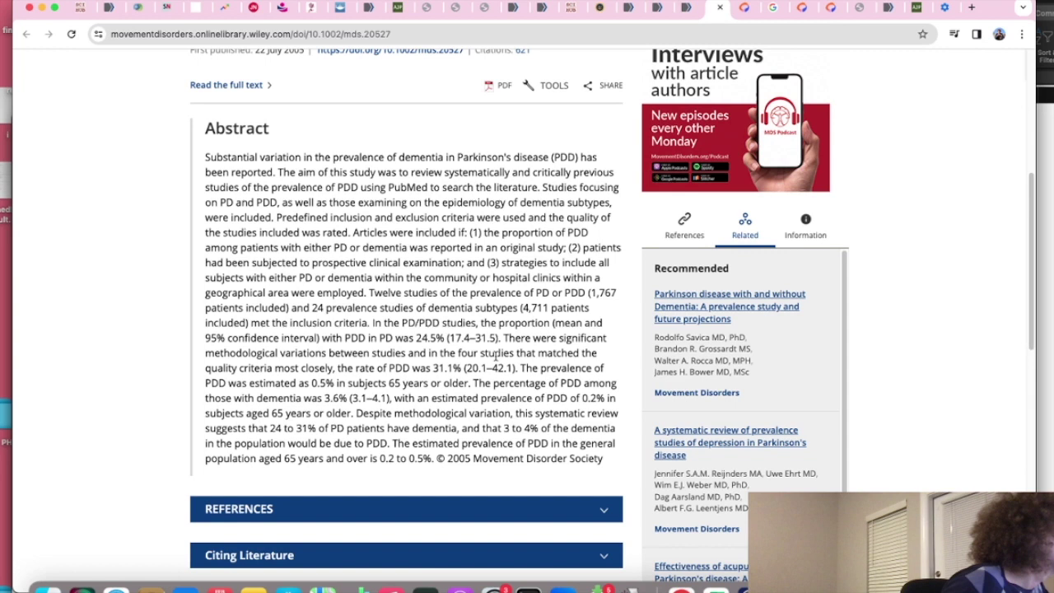
left_click_drag(433, 459, 407, 458)
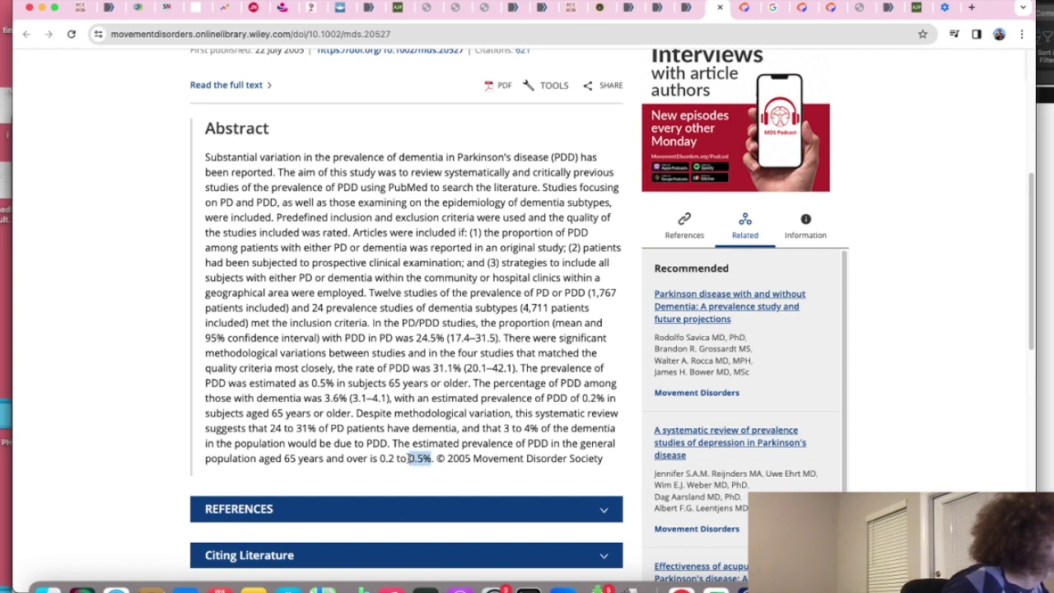
Step: Search Google for the number of Americans aged above 65, correcting the age in the query to 65
left_click(367, 35)
type("number of americans ")
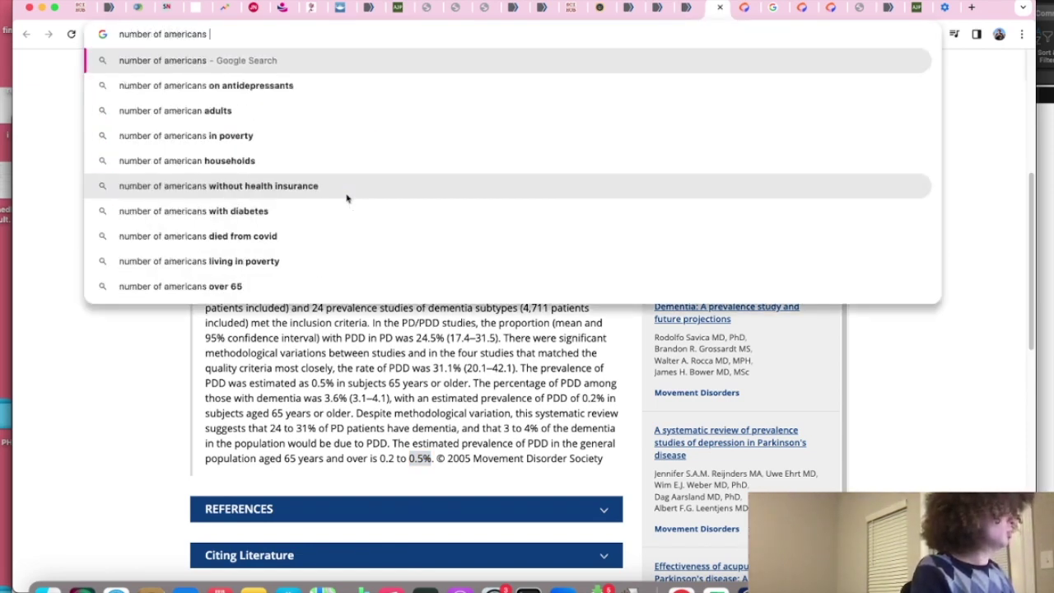
type("aged above ")
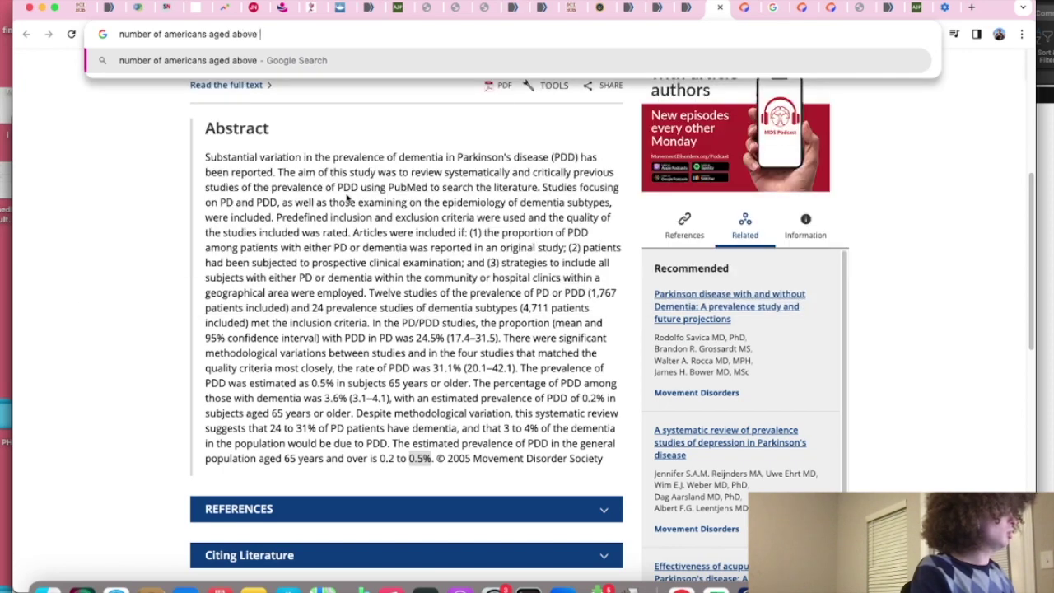
type("0.5%")
key("Return")
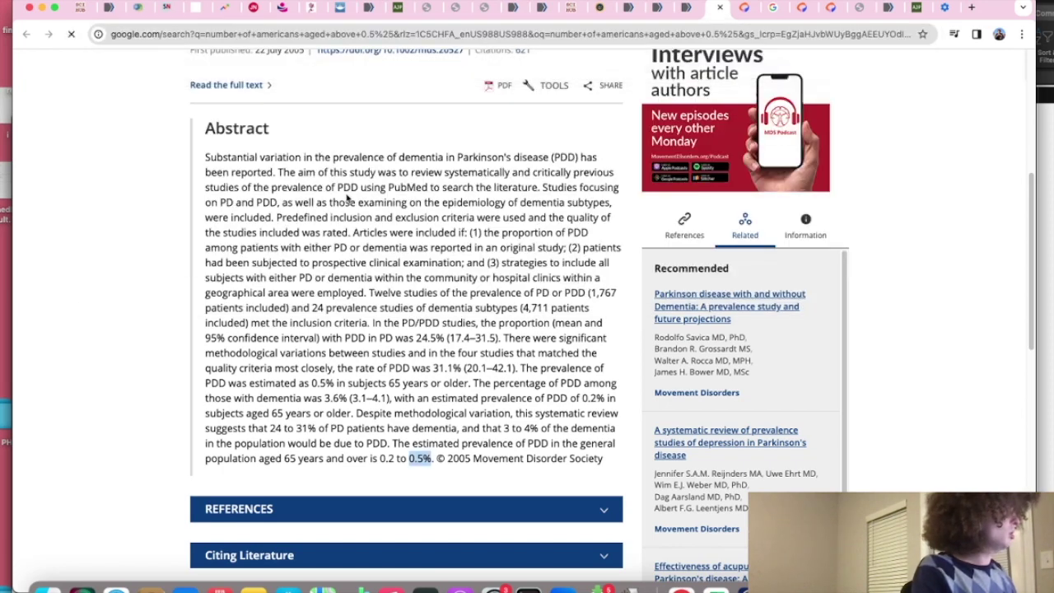
left_click_drag(337, 79, 303, 79)
key("BackSpace")
key("BackSpace")
type("65")
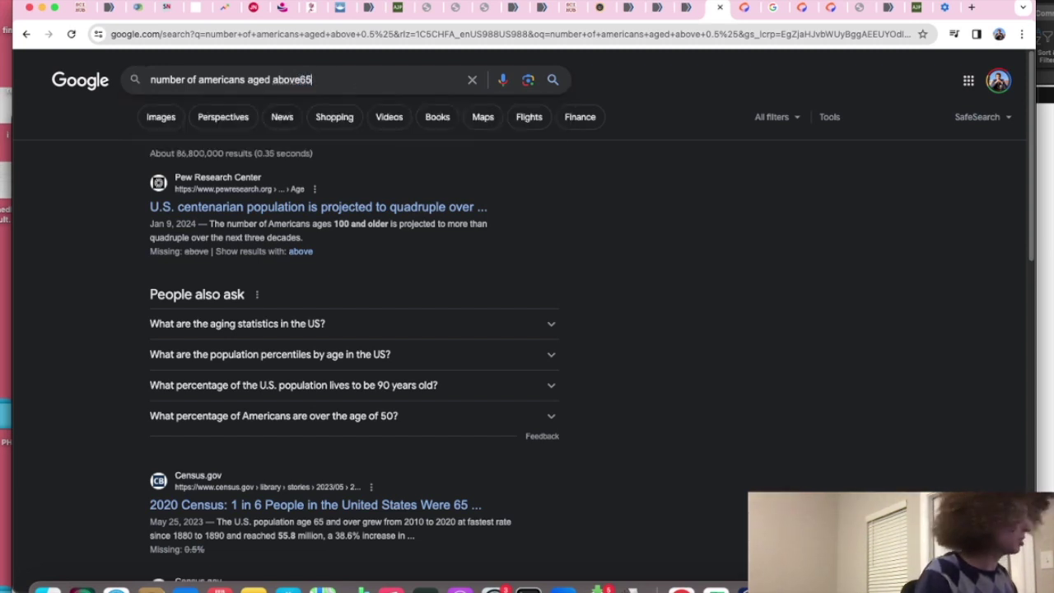
key("Return")
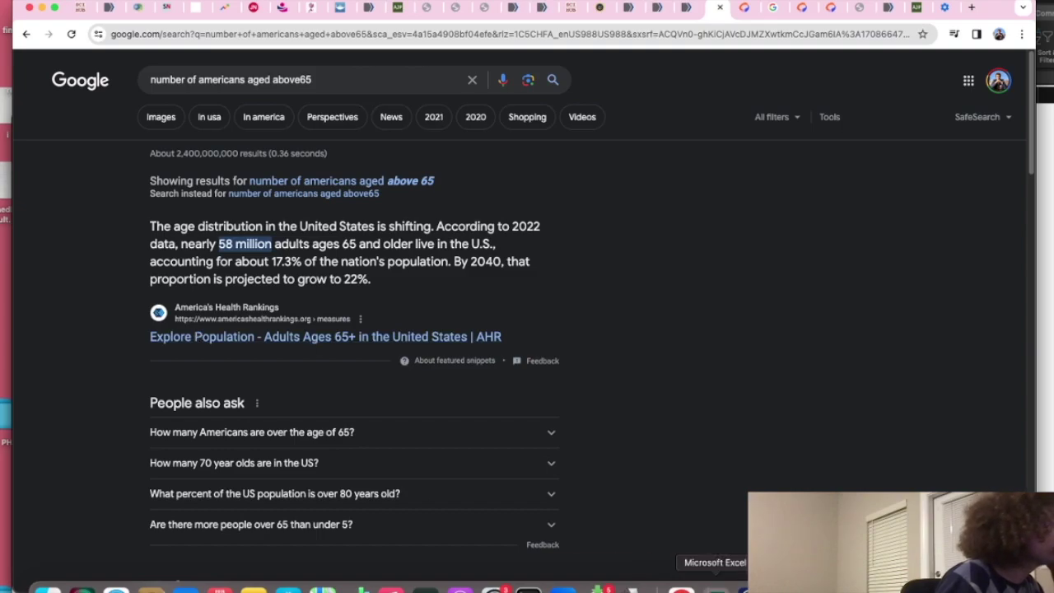
Step: Switch to Excel, review the Zuranolone net revenue assumptions, select the 2024E patient-count cell under Dalzanemdor (SAGE-718), and reposition the window
left_click(712, 586)
scroll(338, 211, "down", 2)
scroll(336, 212, "up", 5)
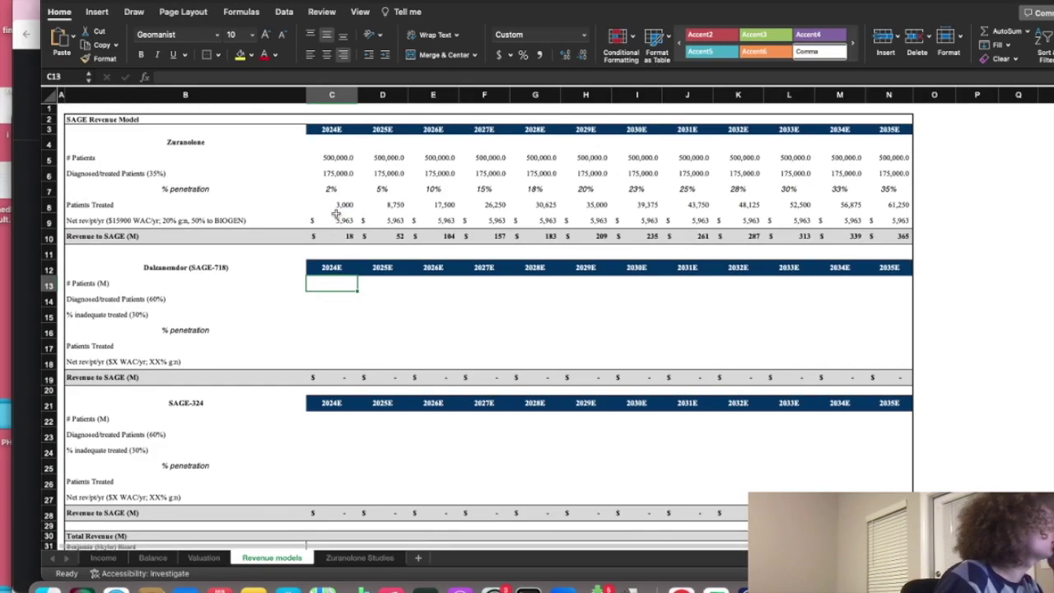
scroll(326, 206, "down", 1)
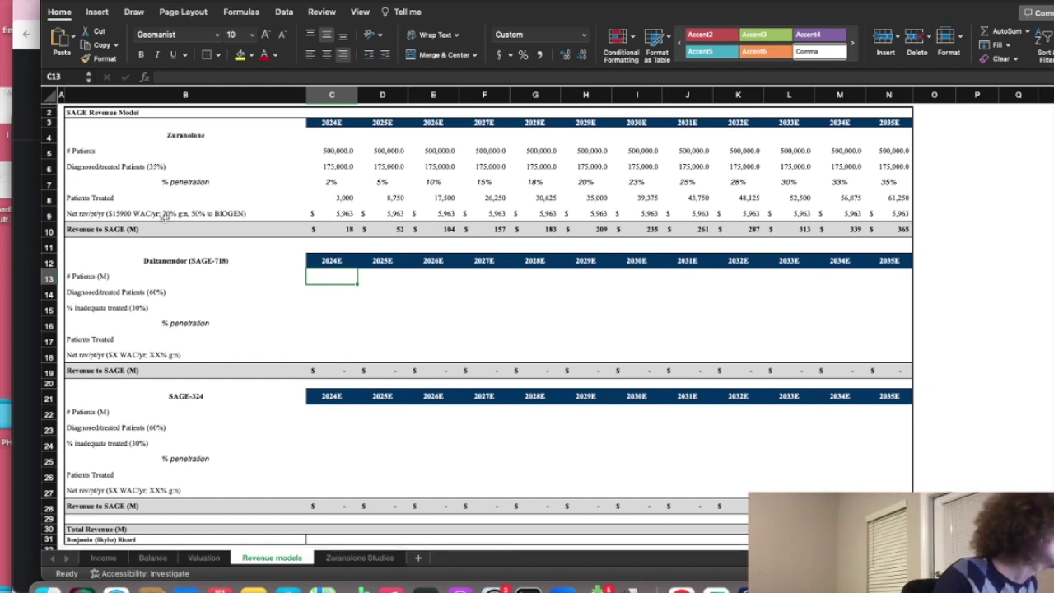
left_click(135, 217)
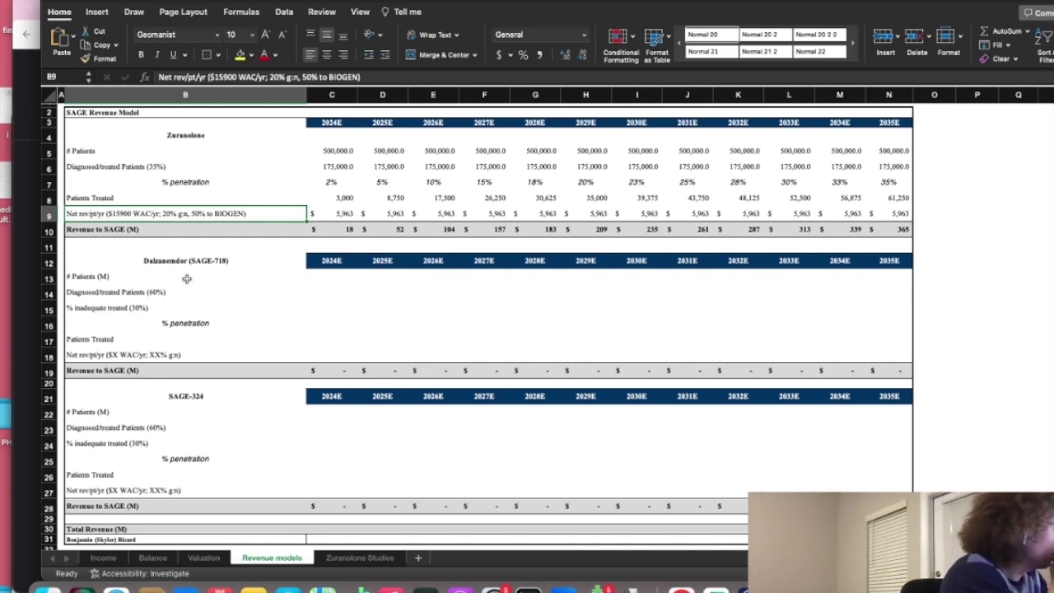
left_click(345, 278)
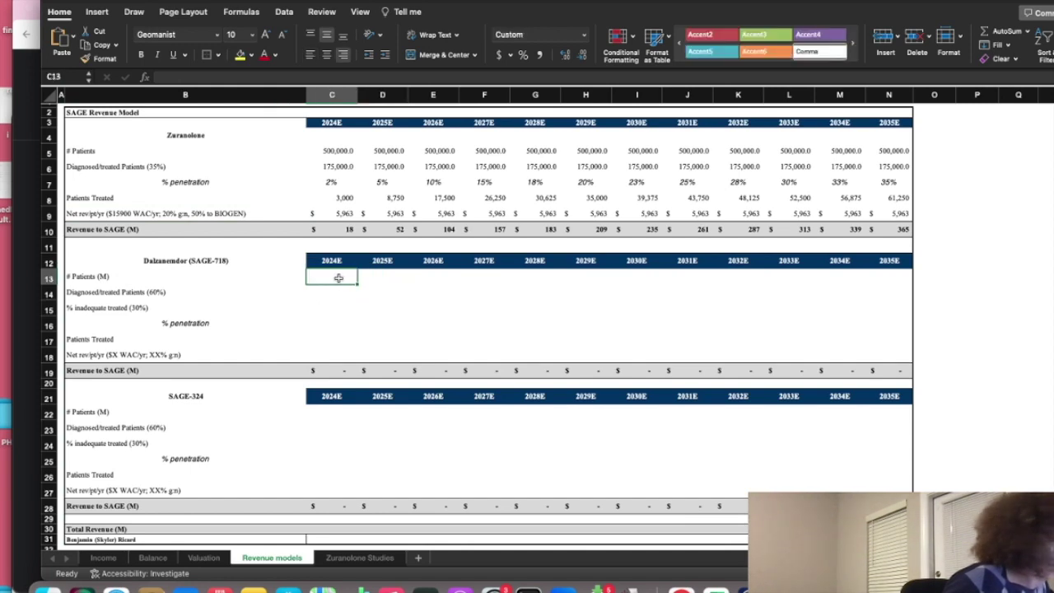
left_click_drag(461, 1, 521, 465)
double_click(521, 465)
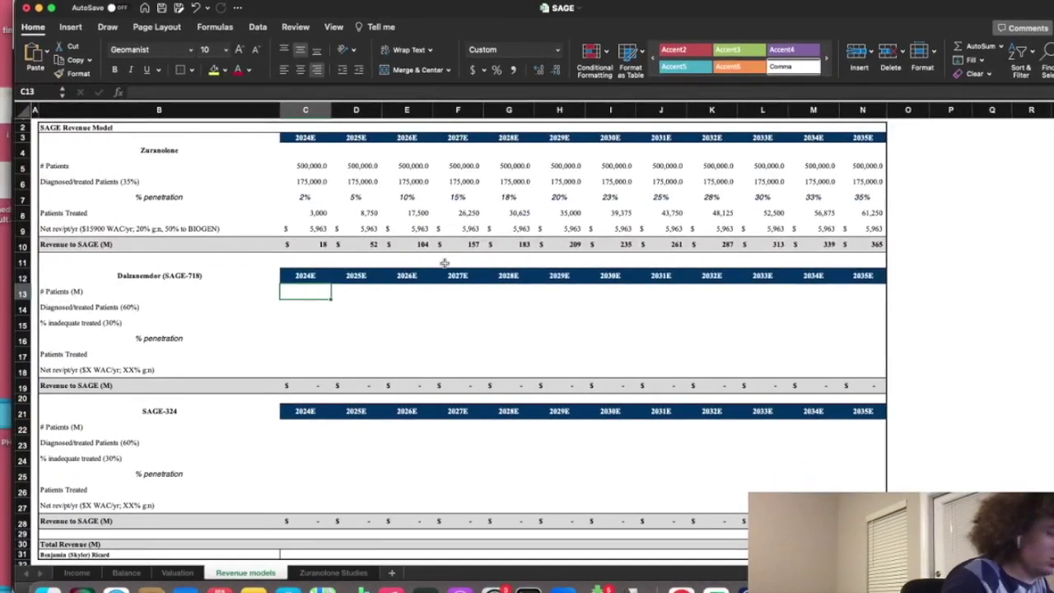
Step: Calculate the 2024E Dalzanemdor patient count in C13 with the formula =58*0.005
type("58*0")
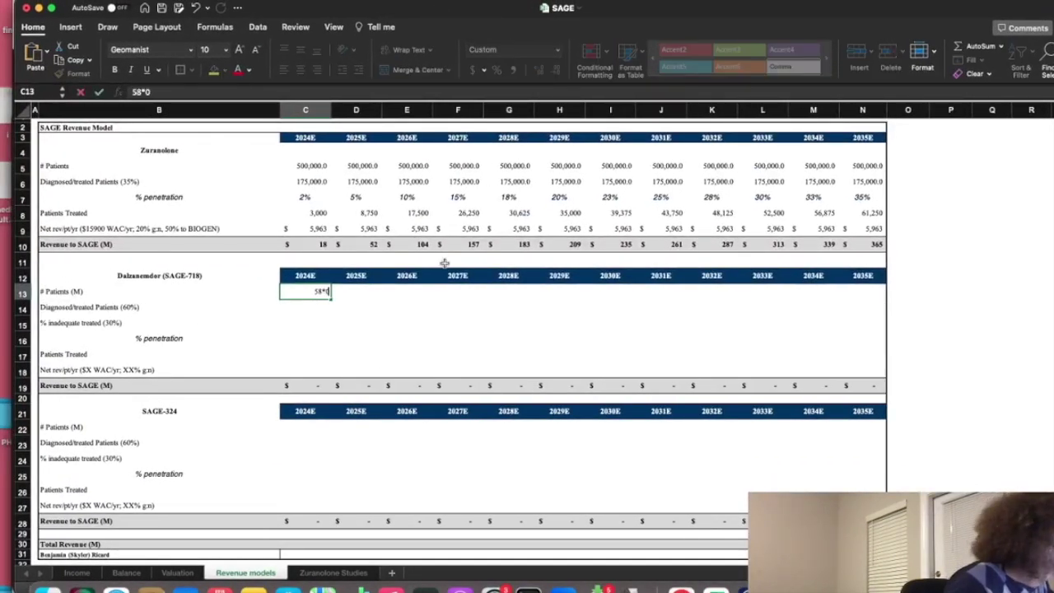
type(".005")
key("Return")
key("Up")
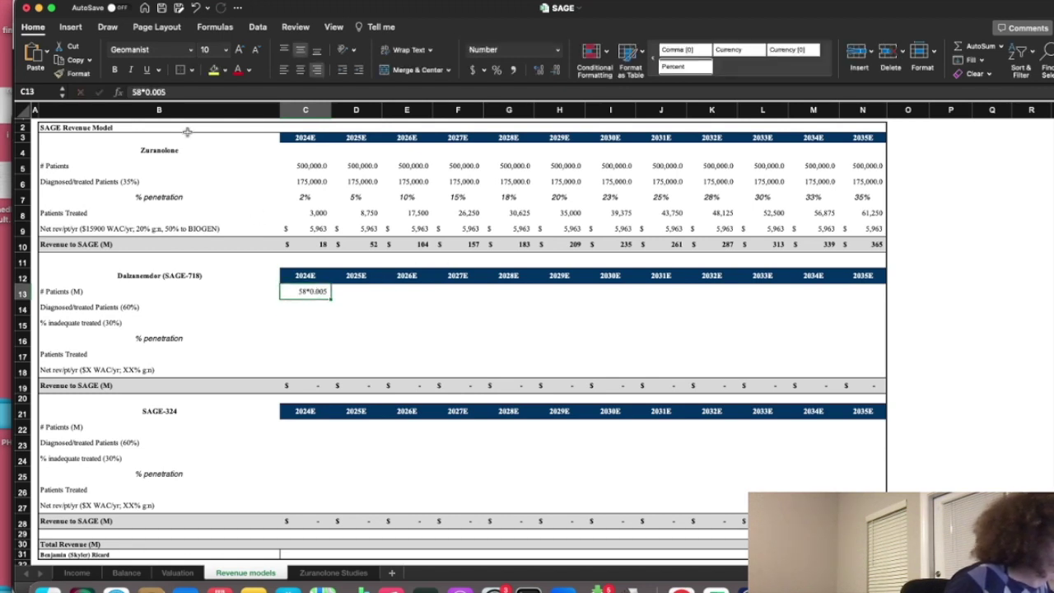
left_click(133, 93)
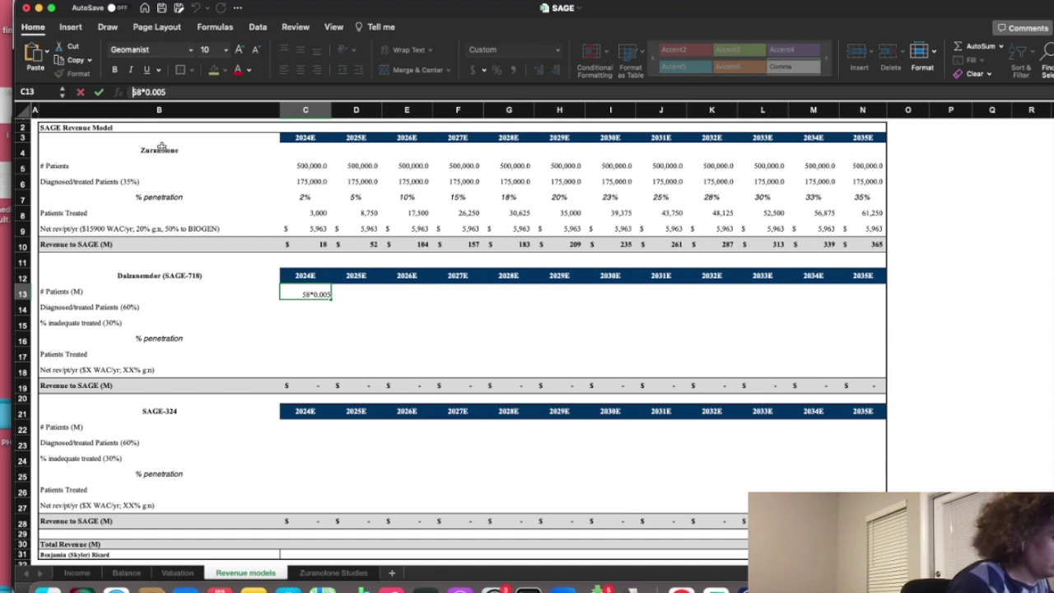
type("=")
key("Return")
Step: Enter 300000 as the 2024E number of patients for Dalzanemdor in C13
left_click(320, 290)
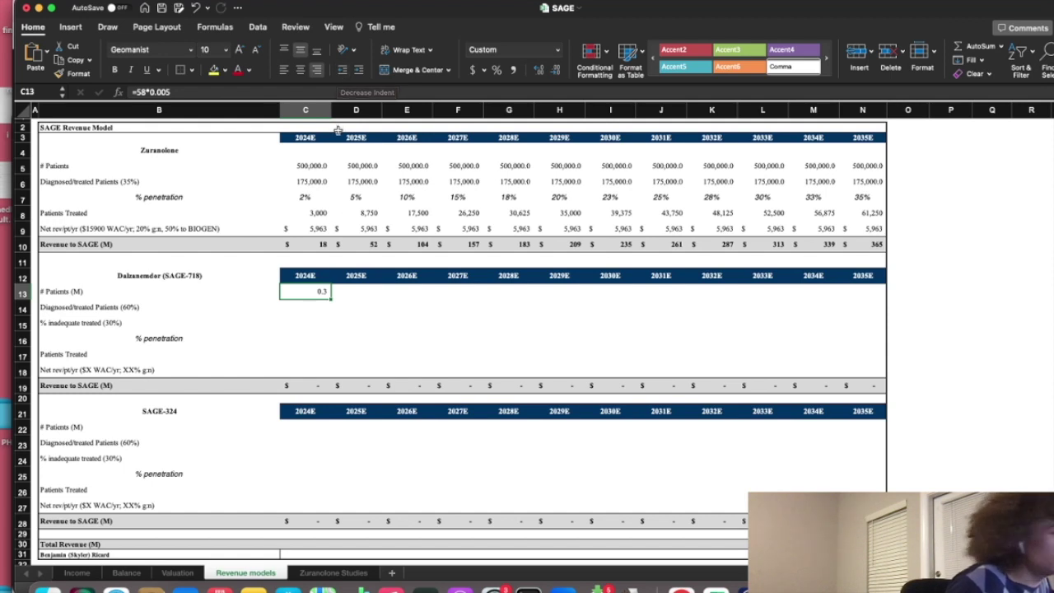
type("300000")
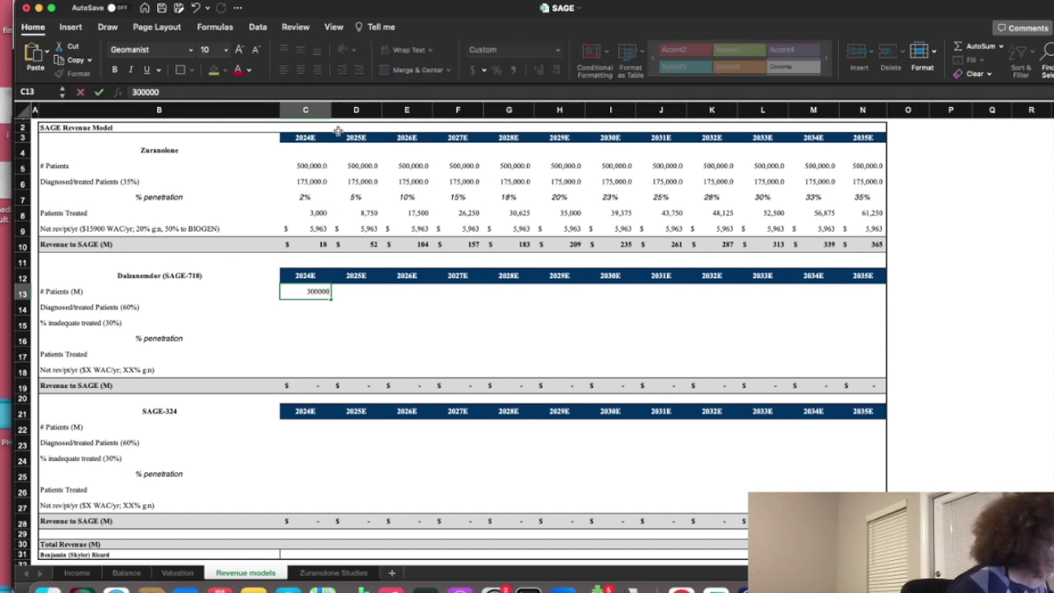
key("Return")
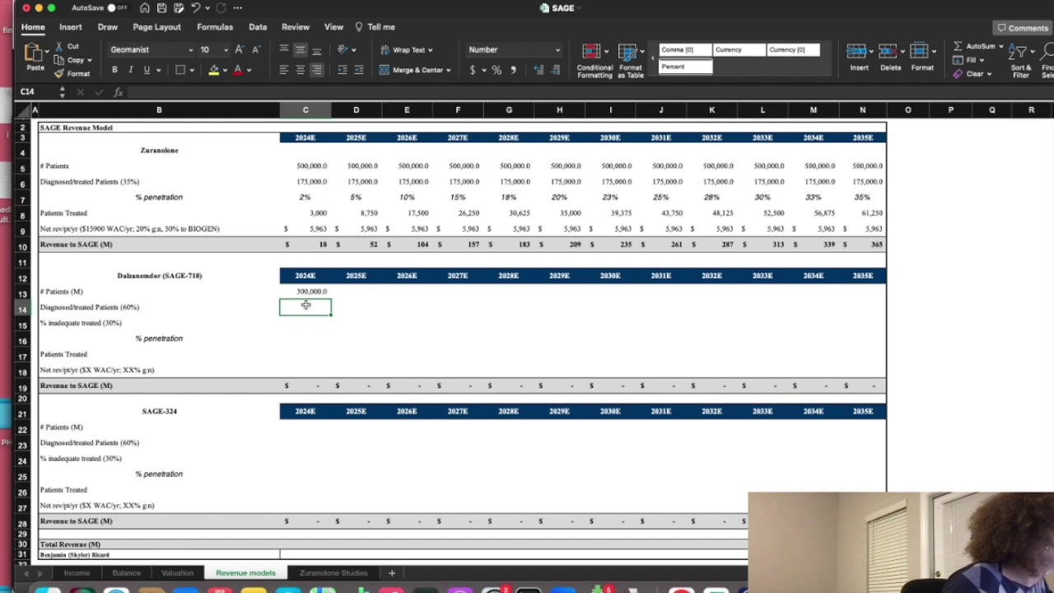
Step: Change the percentage in the Dalzanemdor Diagnosed/treated Patients label to 50%
left_click(149, 309)
left_click(332, 309)
left_click(328, 310)
left_click(169, 310)
left_click(321, 309)
left_click(266, 312)
left_click(237, 92)
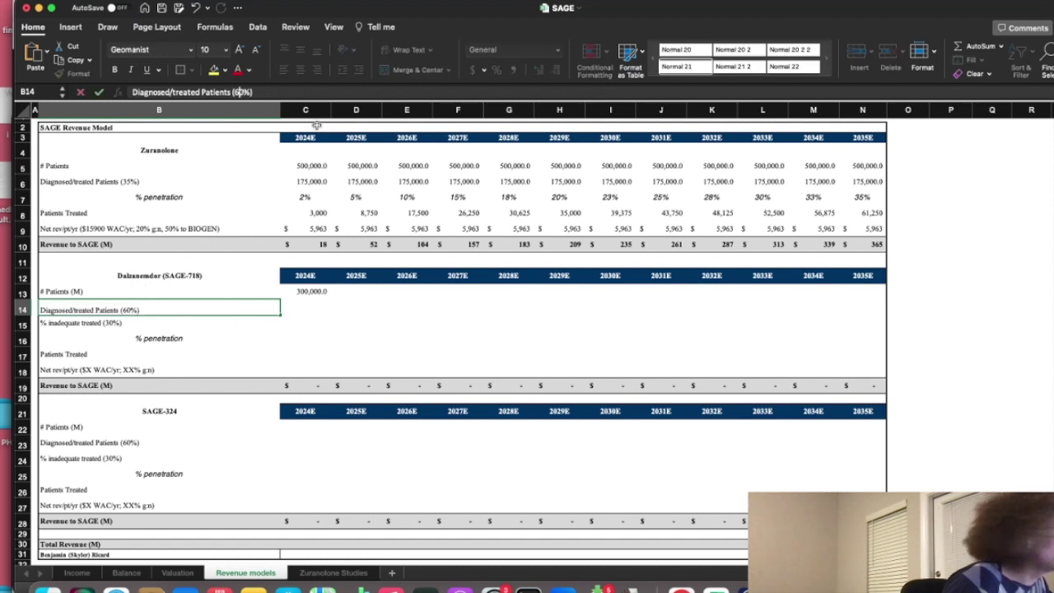
key("BackSpace")
type("5")
key("Return")
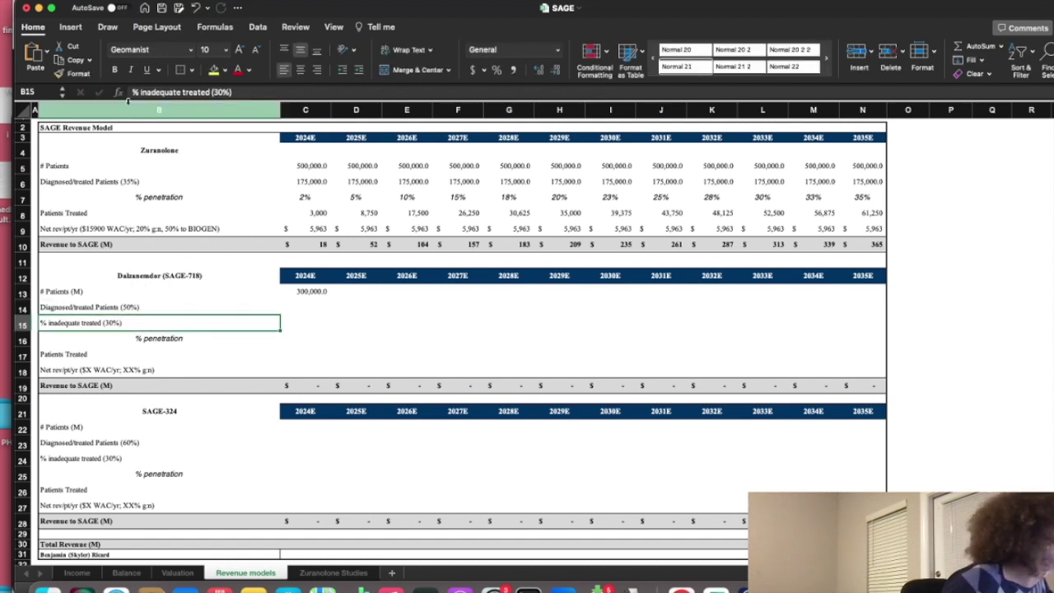
Step: Calculate the 2024E diagnosed/treated Dalzanemdor patients in C14 as .5 times the patient count in C13
left_click(214, 93)
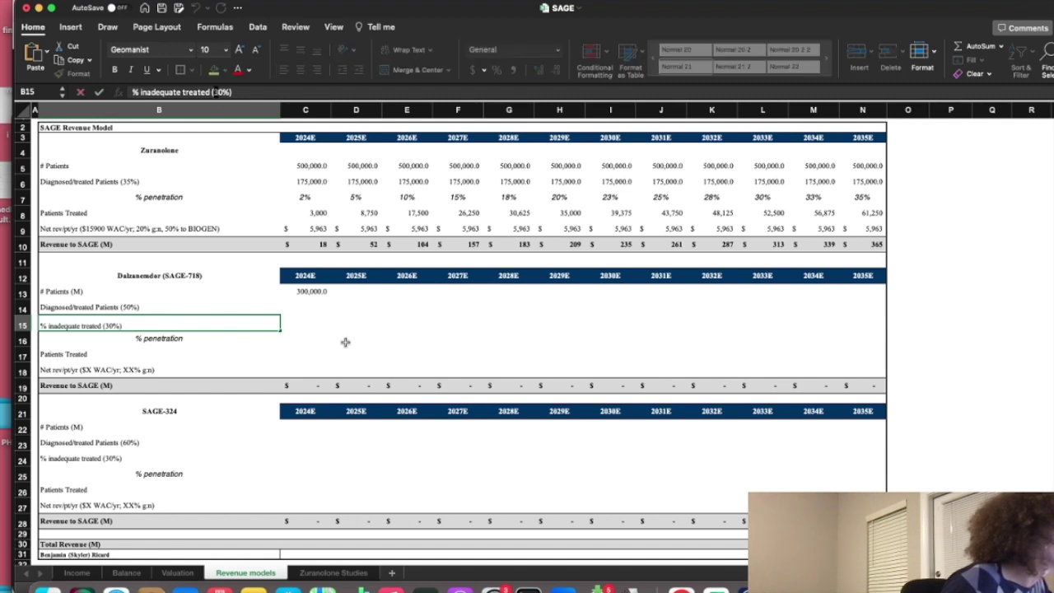
double_click(314, 323)
left_click(314, 323)
left_click(309, 310)
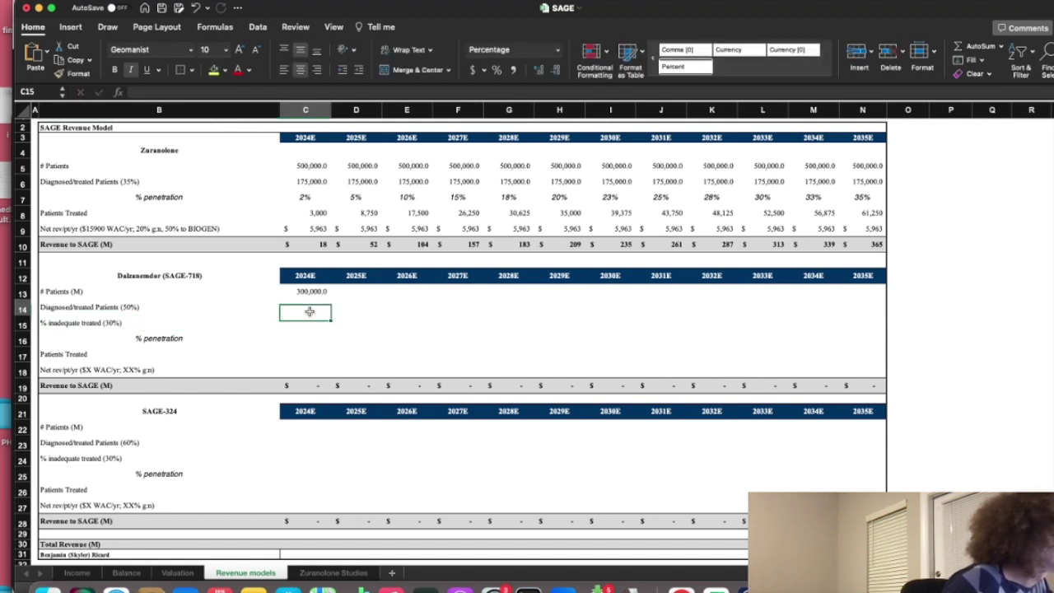
type("=")
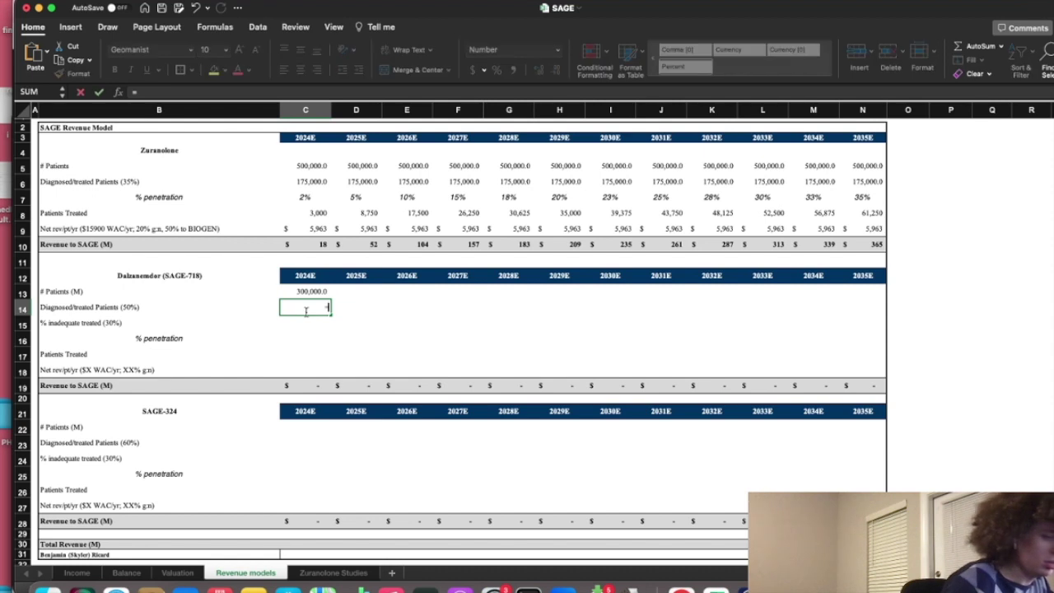
type(".5*")
left_click(307, 291)
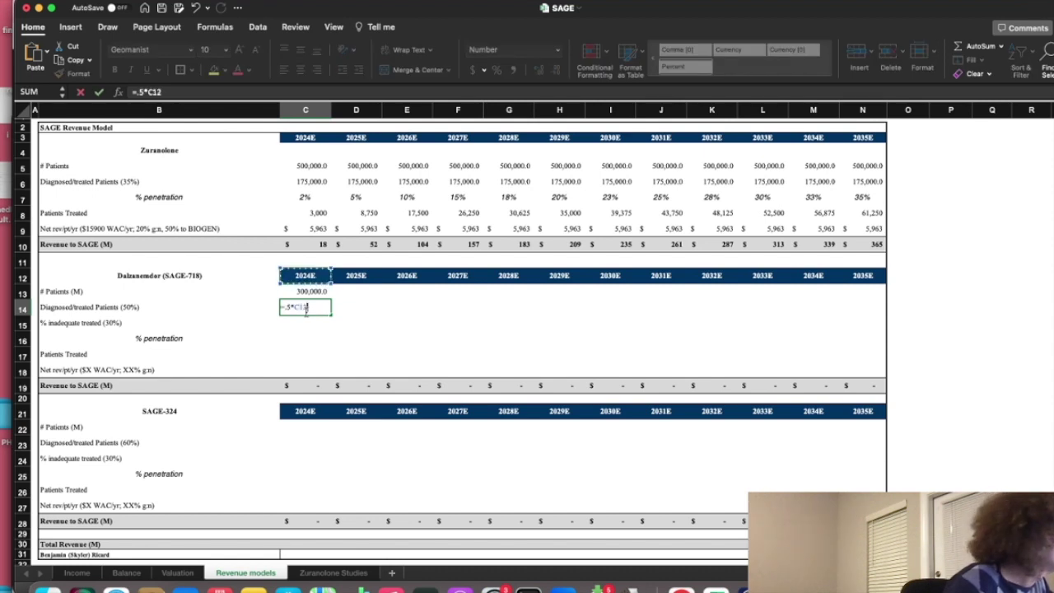
key("Return")
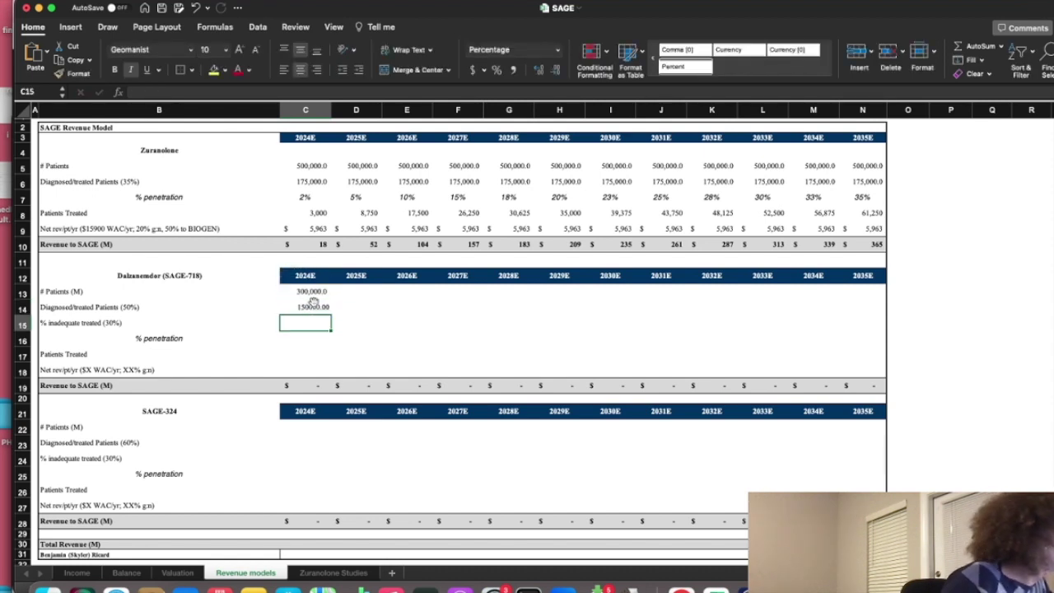
Step: Delete the % inadequate treated row from the Dalzanemdor section and enter 1 as the 2024E % penetration
key("super+minus")
type("1")
key("Return")
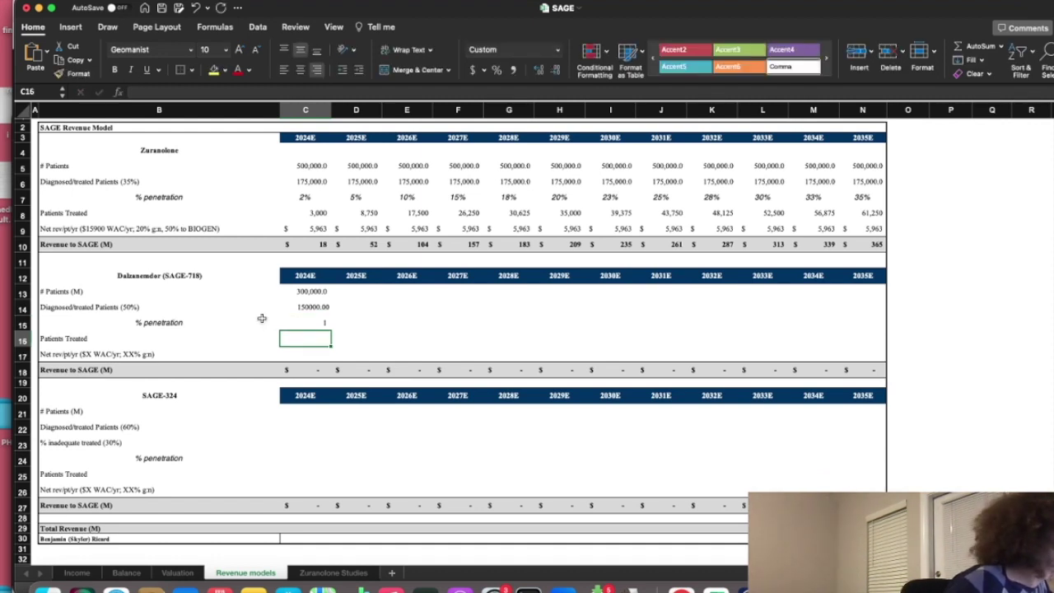
Step: Copy the 2024E % penetration from Zuranolone in C7 into the Dalzanemdor % penetration cell C15
left_click(301, 201)
key("super+c")
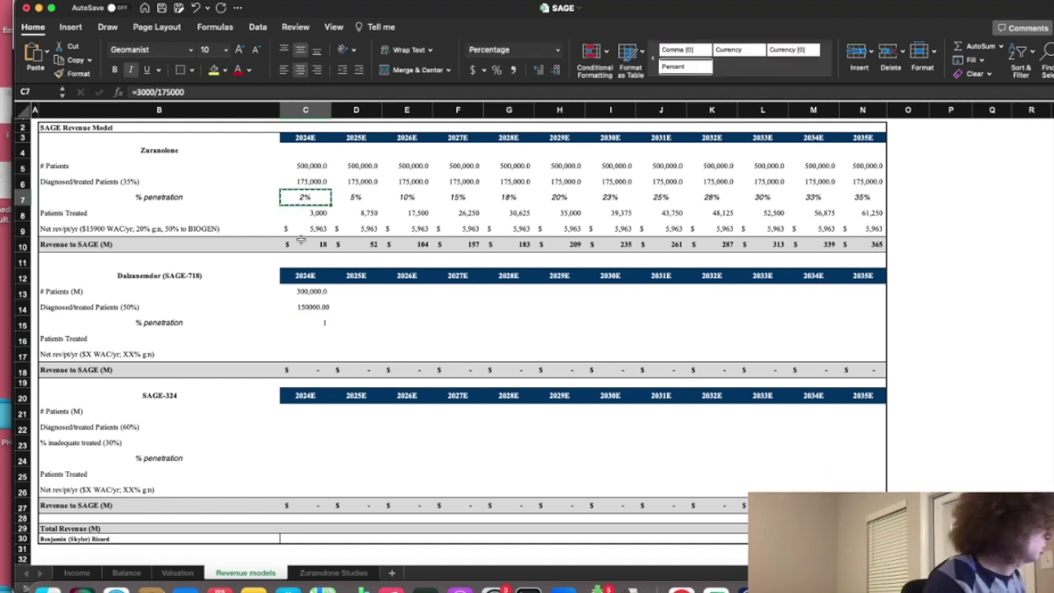
left_click(321, 325)
key("super+v")
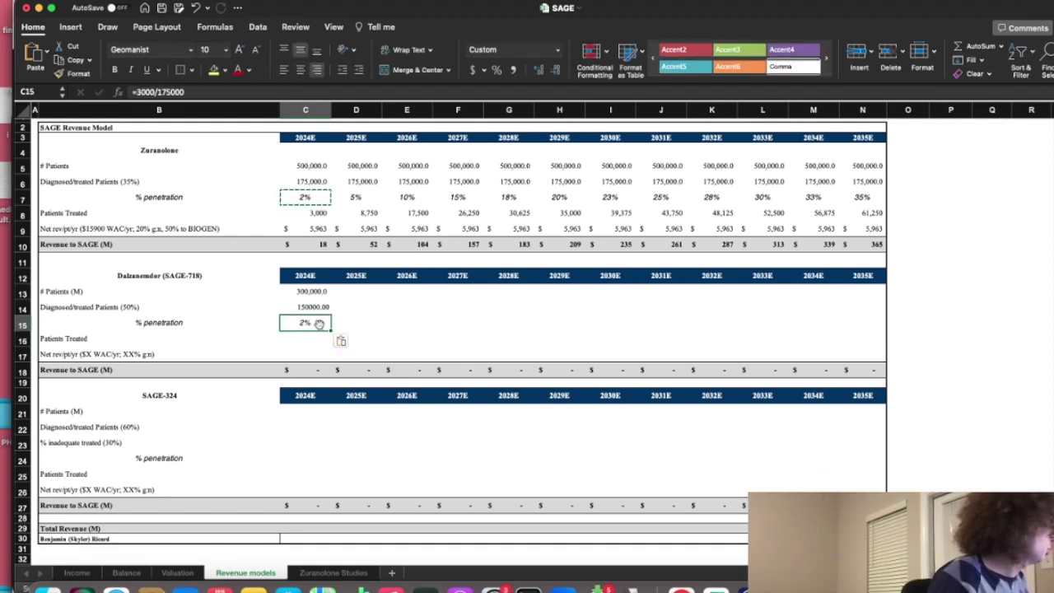
Step: Calculate the 2024E Dalzanemdor Patients Treated in C16 with the formula =C15*C14
left_click(317, 337)
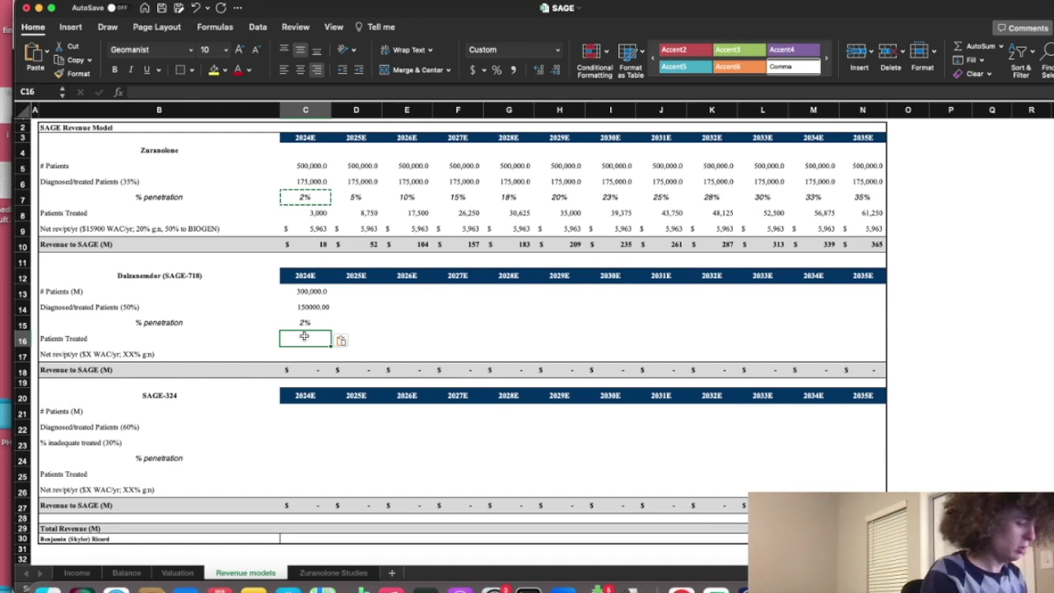
type("=")
key("Up")
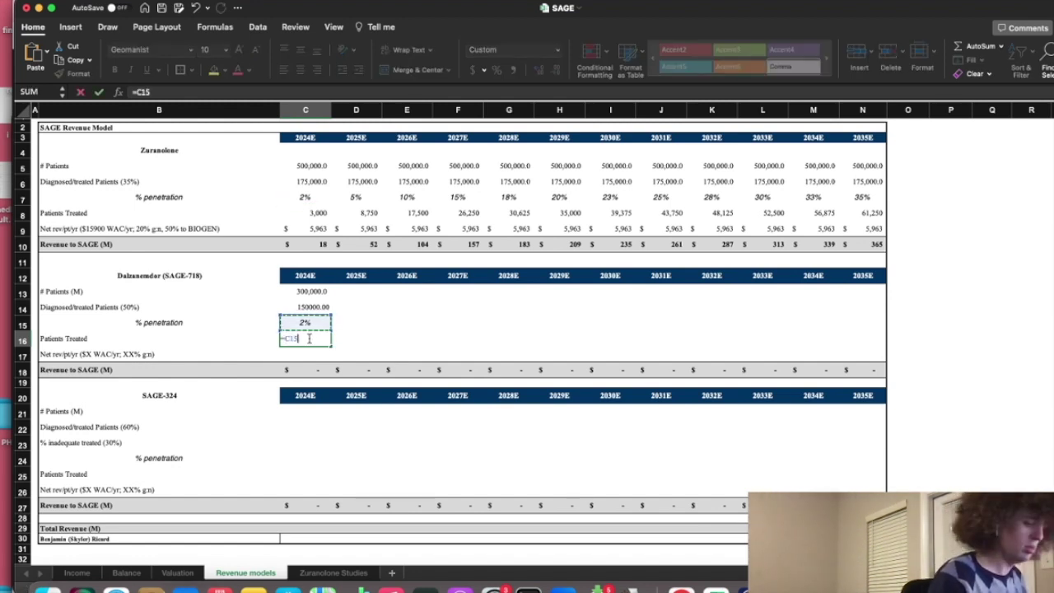
type("*")
key("Up")
key("Up")
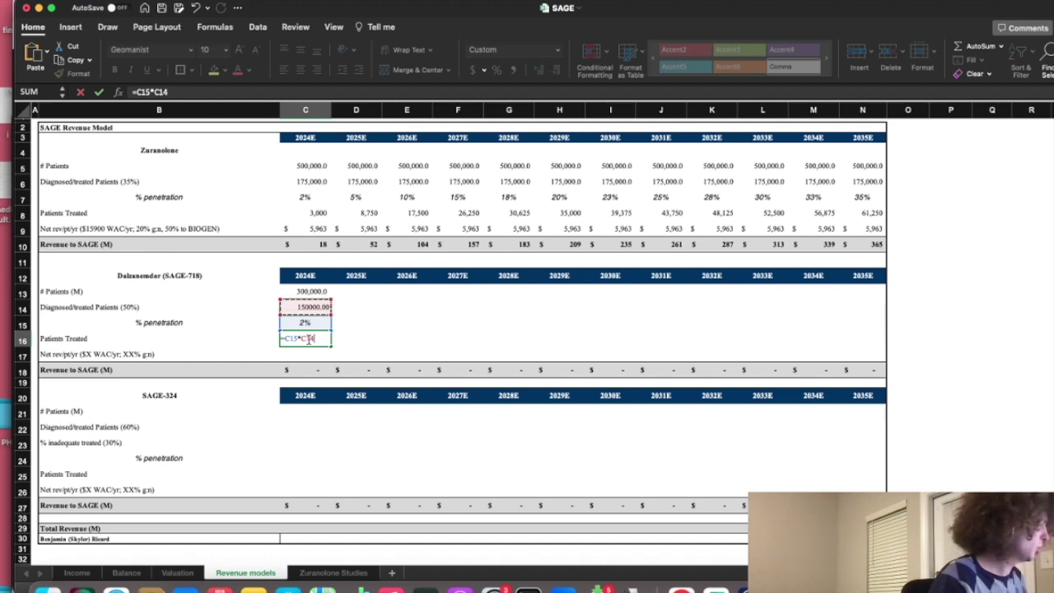
key("Return")
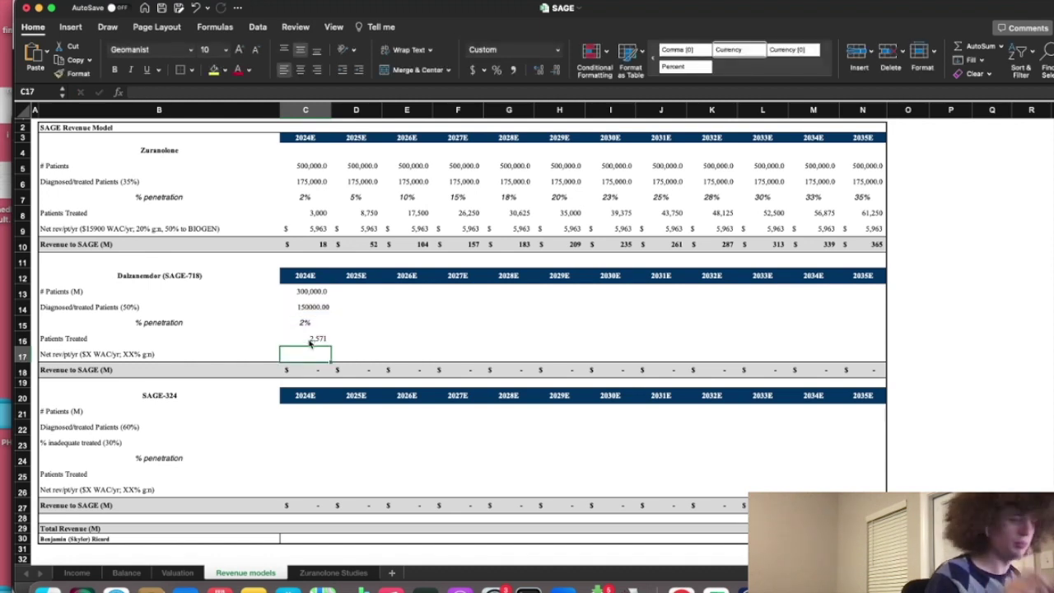
Step: Dismiss the Office Update notice and clear the stray entry from C13 in the DCF valuation
key("super+Tab")
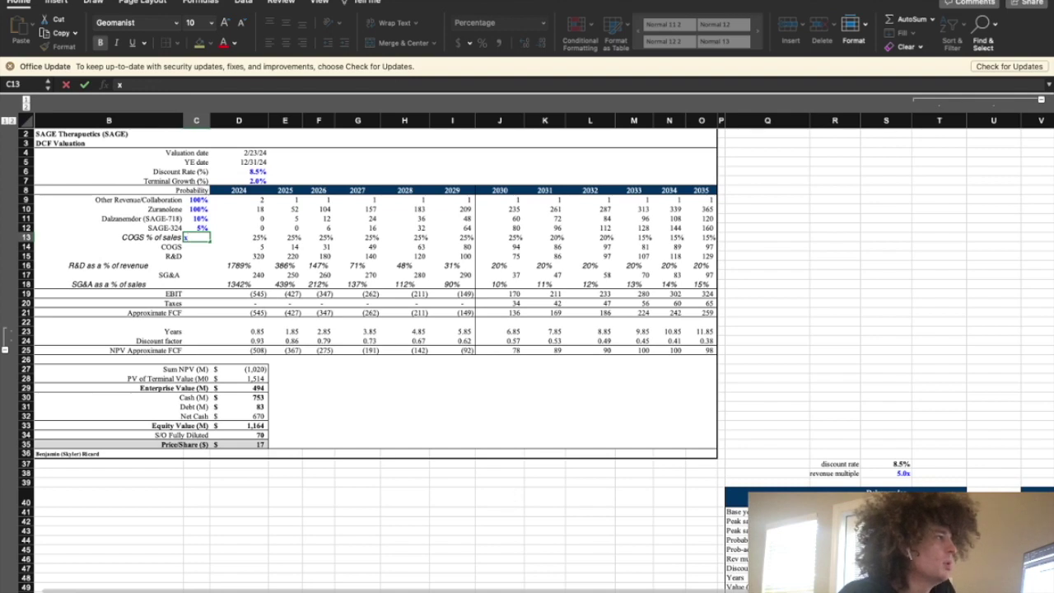
left_click(9, 67)
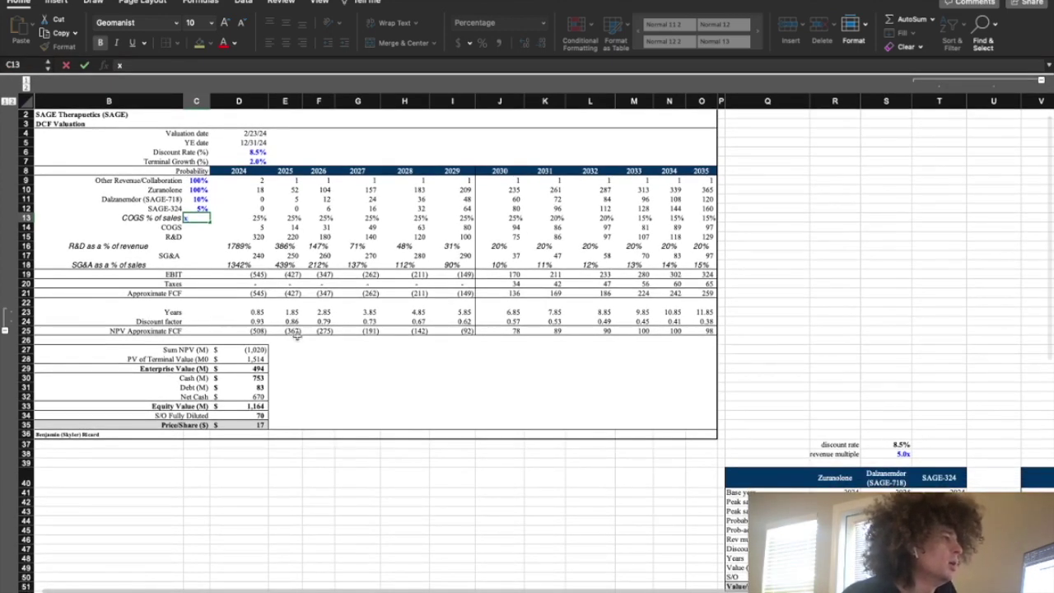
key("BackSpace")
key("Return")
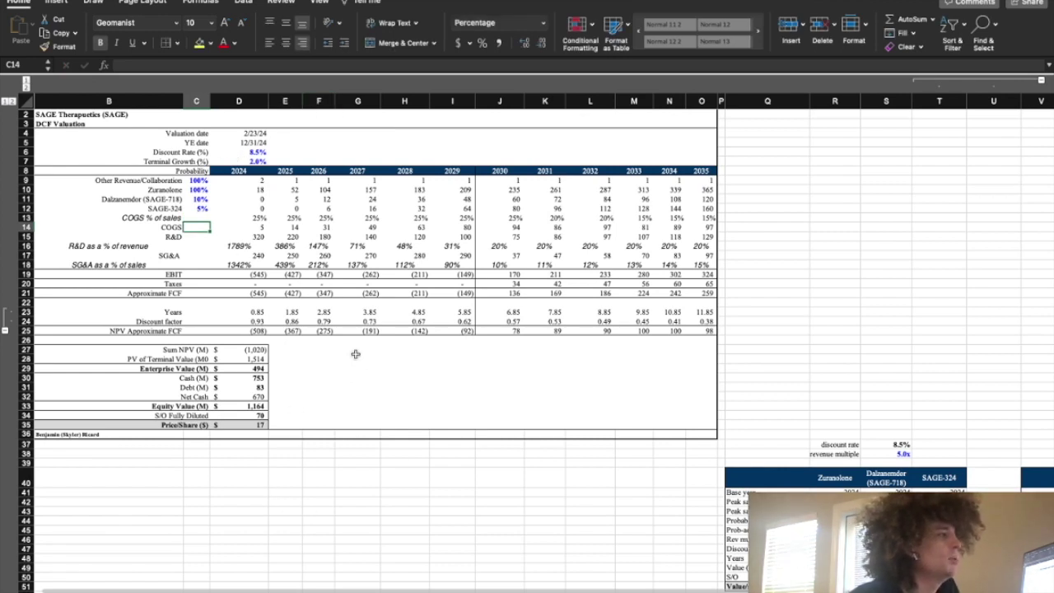
Step: Open the revenue model sheet and examine the yearly % penetration assumptions for Dalzanemdor and SAGE-324
left_click(197, 591)
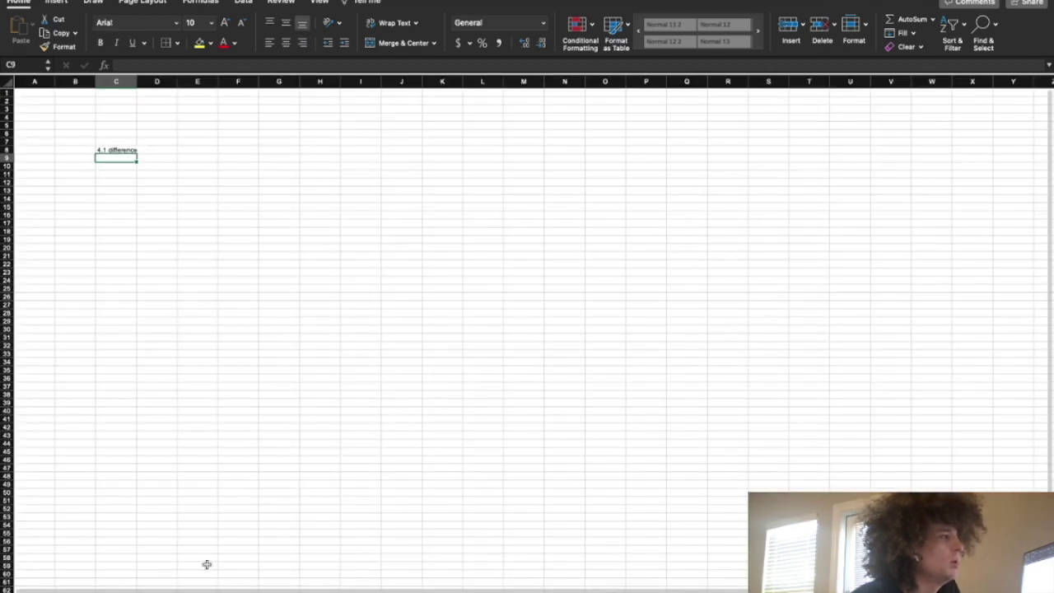
left_click(247, 591)
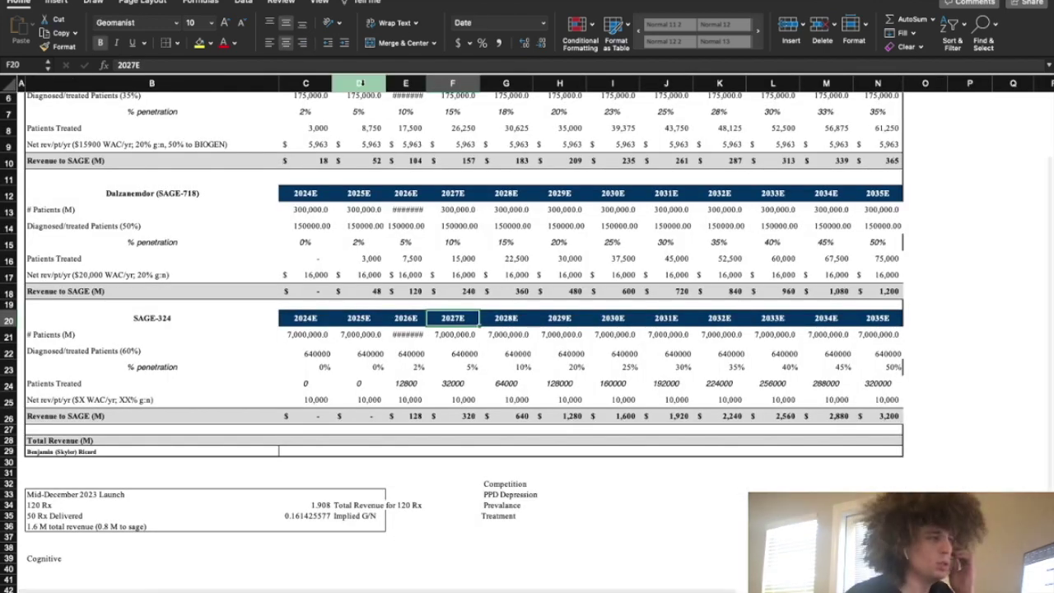
scroll(352, 137, "down", 1)
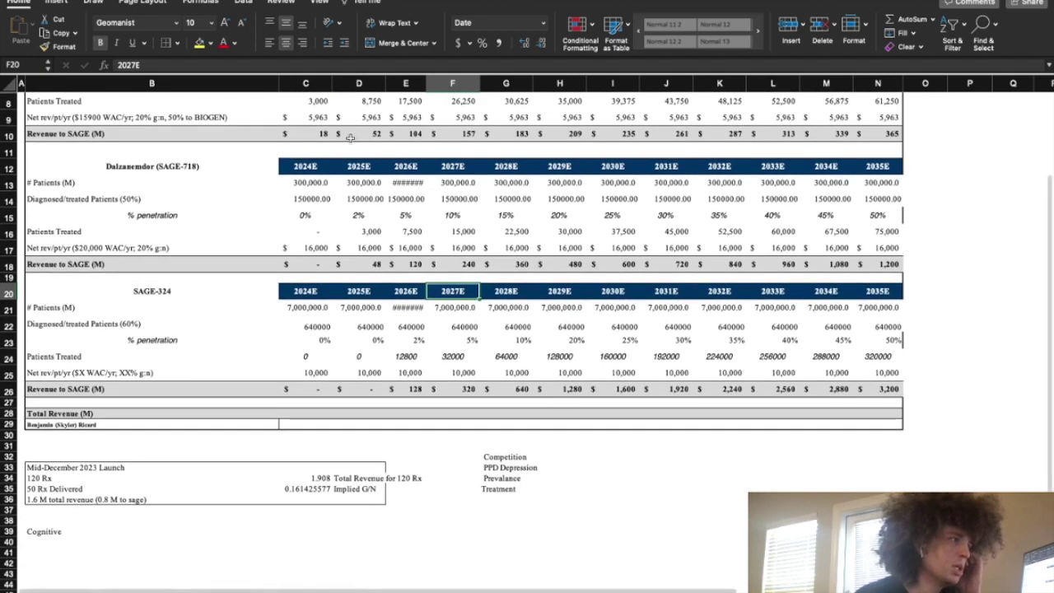
scroll(243, 213, "up", 2)
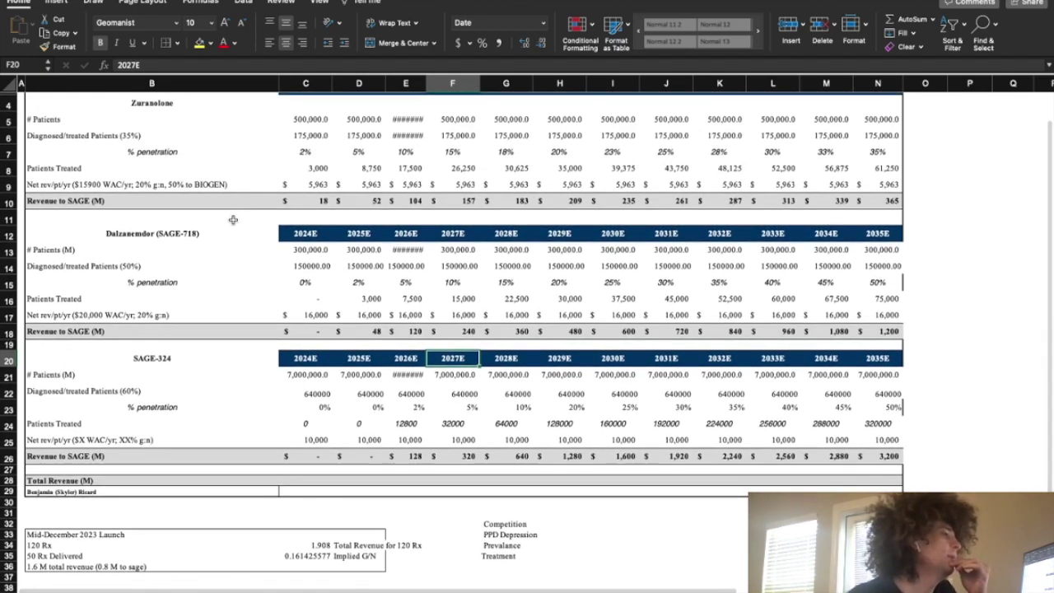
left_click(307, 284)
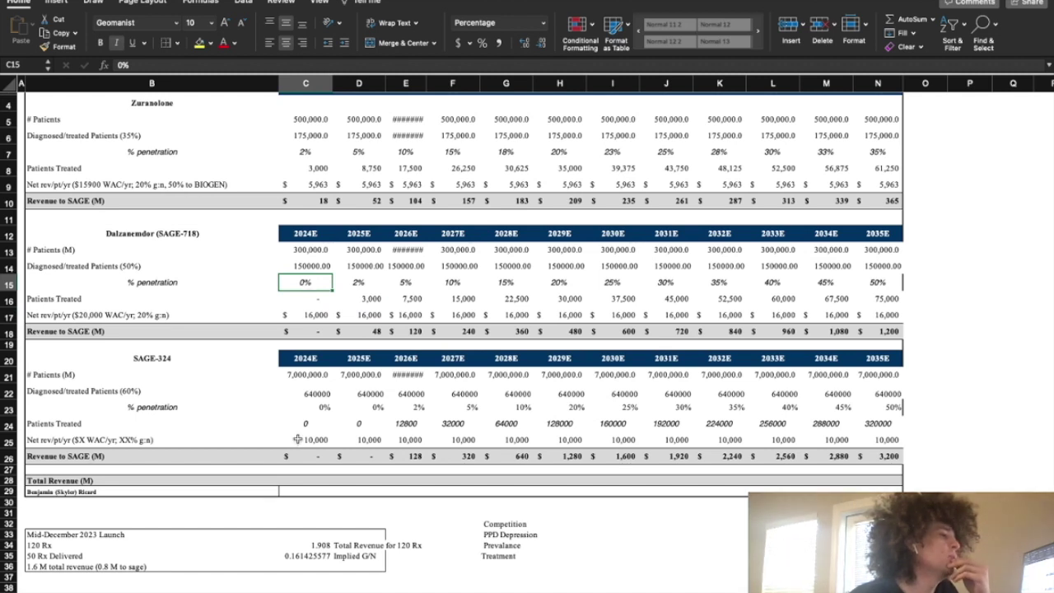
left_click(306, 407)
left_click(358, 406)
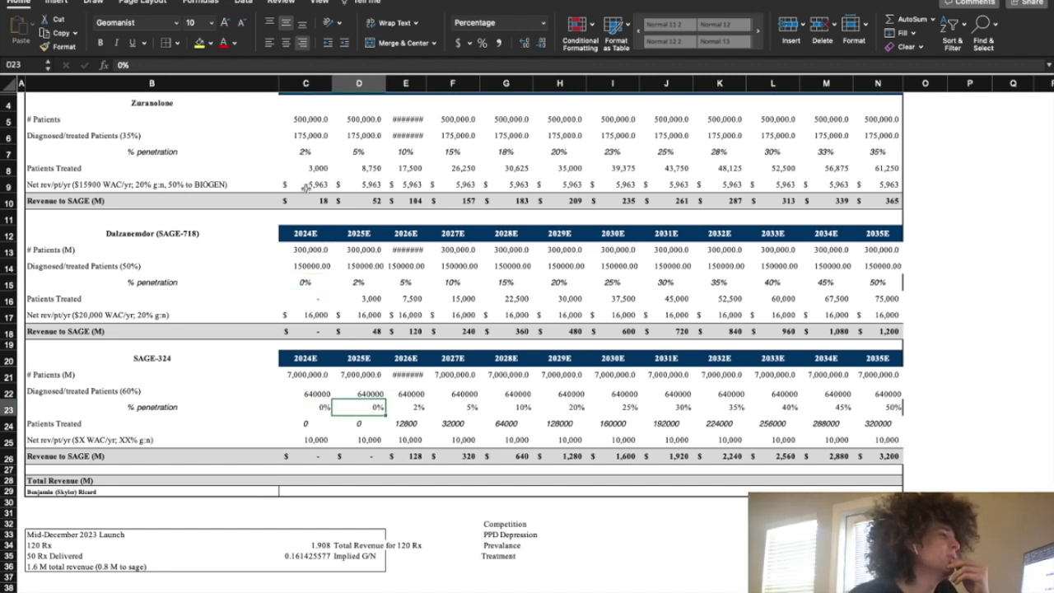
left_click(287, 285)
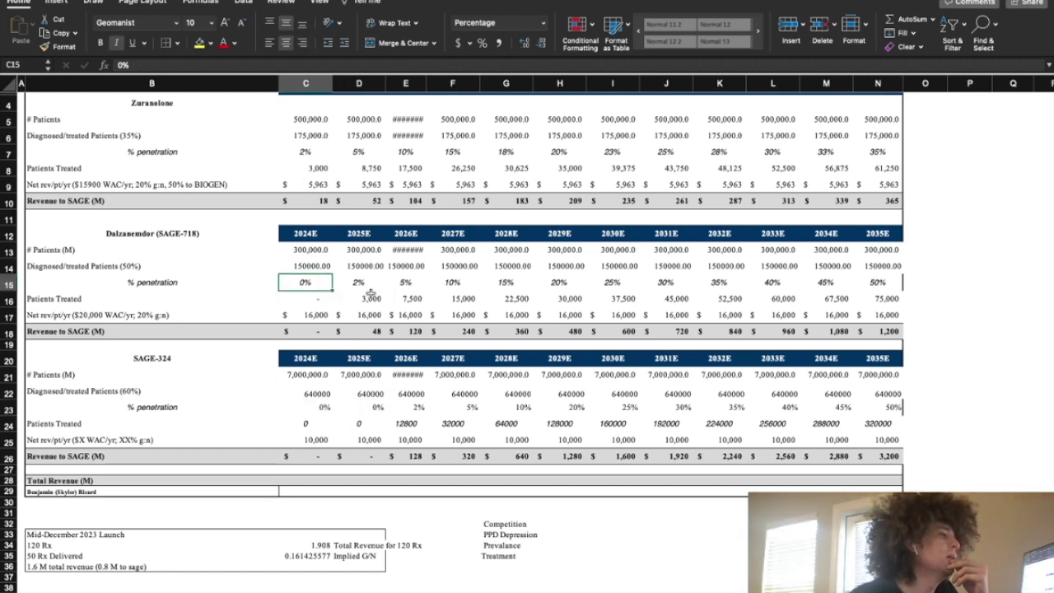
left_click(366, 237)
left_click(369, 280)
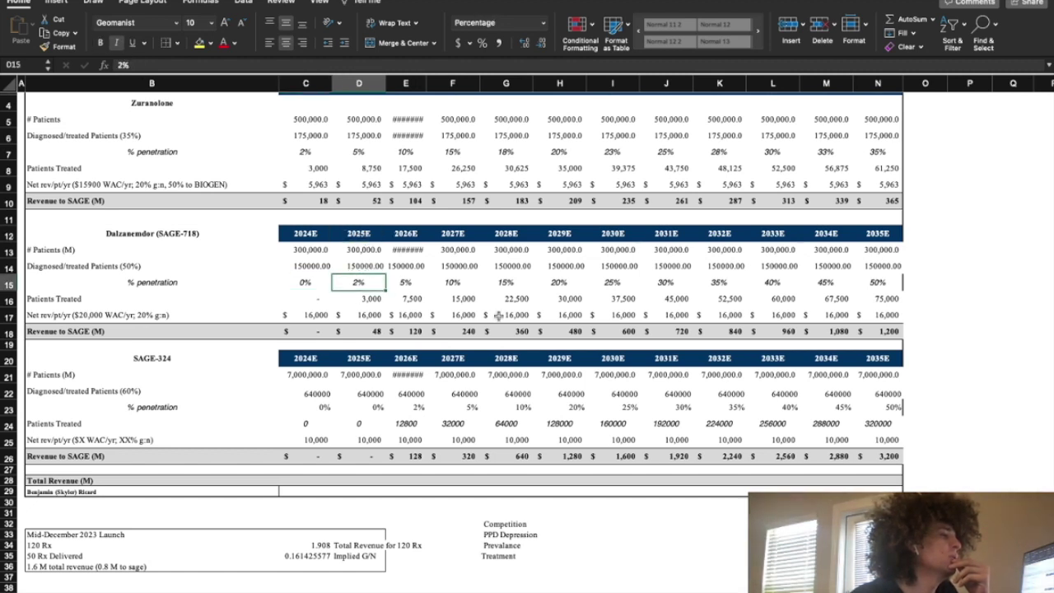
left_click(398, 287)
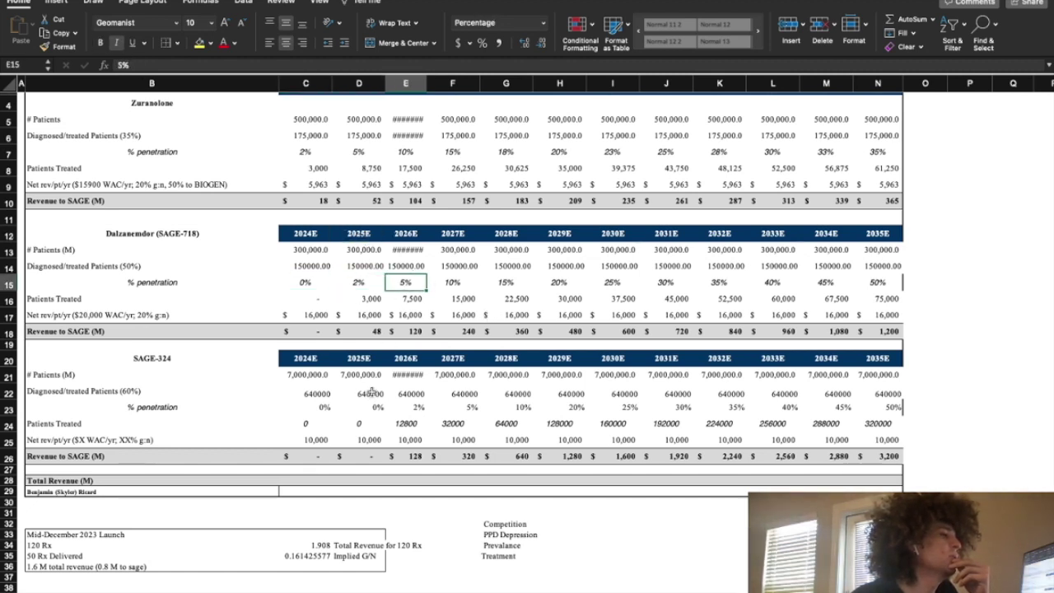
Step: Inspect the Dalzanemdor heading, its 2035E revenue formula and its 2024E net revenue per patient formula
left_click(117, 231)
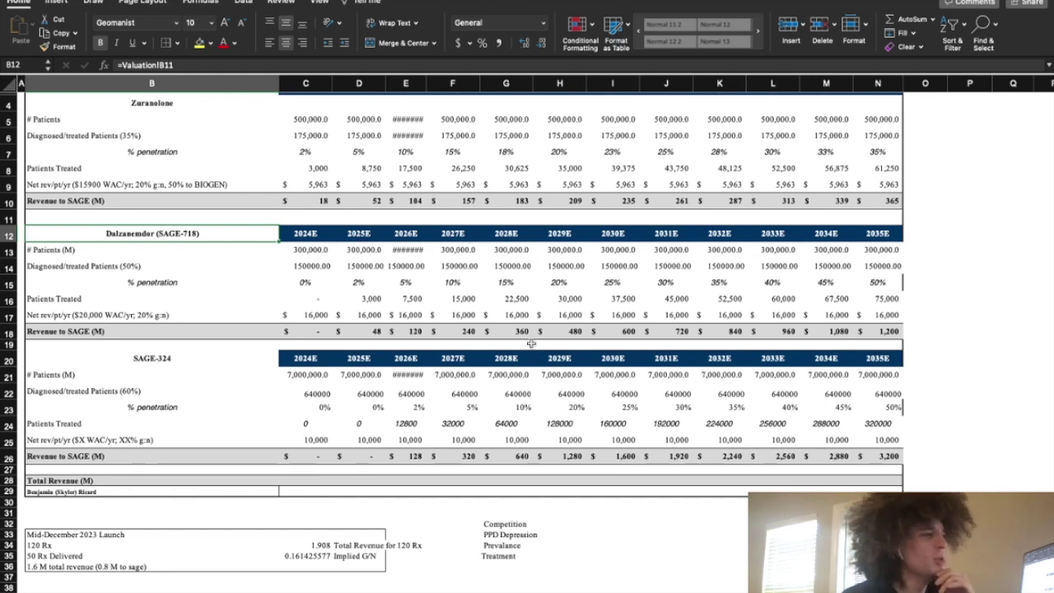
left_click(881, 332)
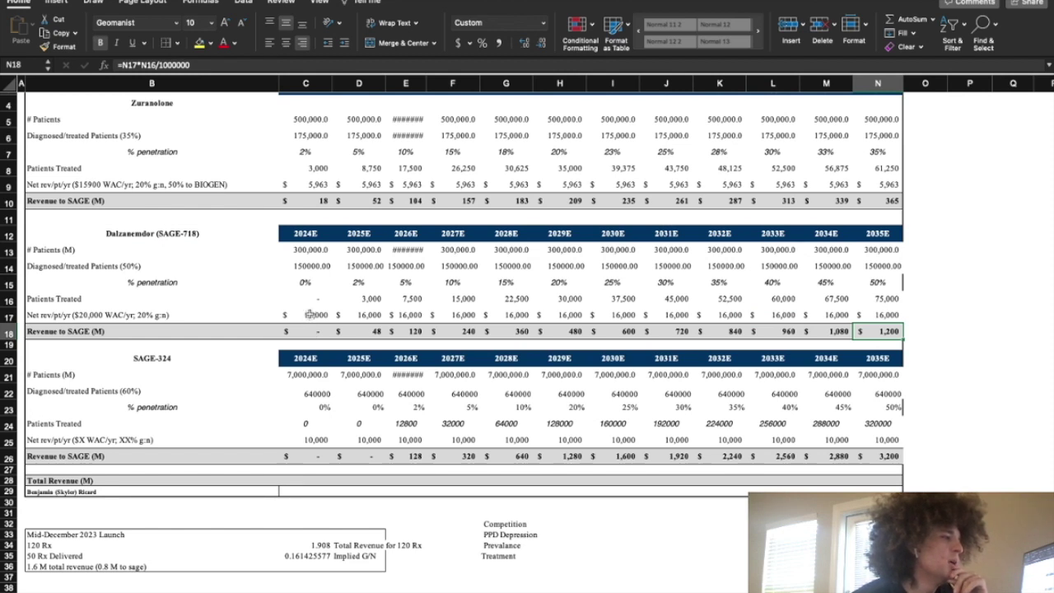
left_click(307, 316)
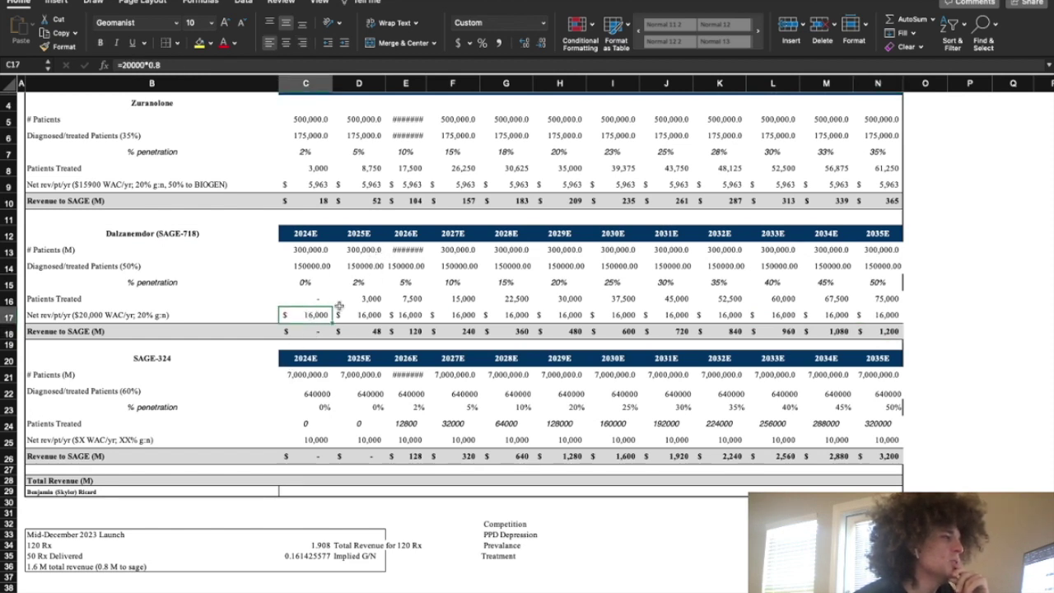
Step: Review the Zuranolone net revenue per patient label and Dalzanemdor's 2035E net revenue, penetration and revenue formula
left_click(159, 188)
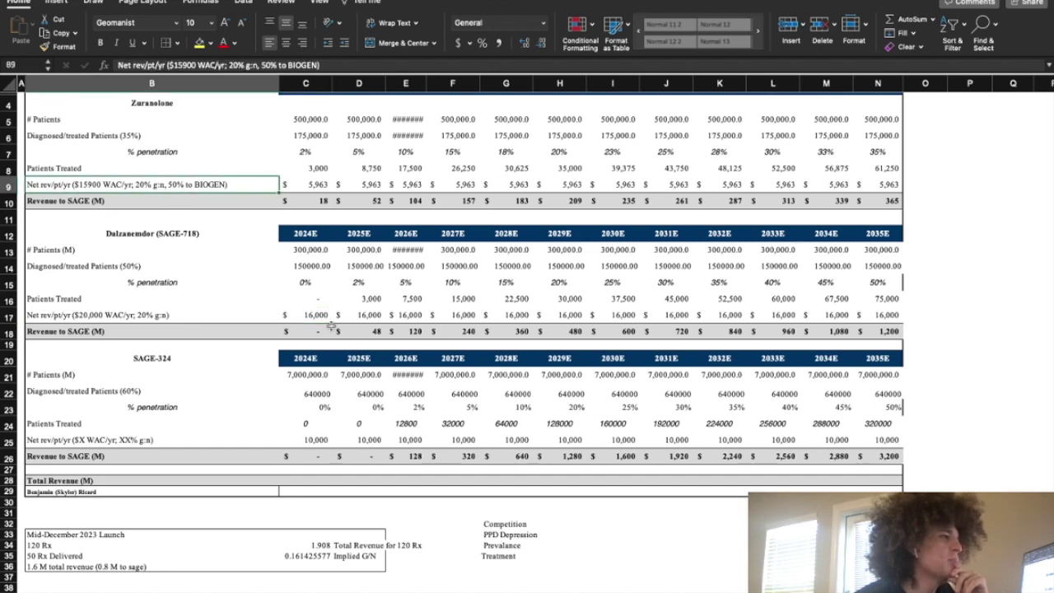
scroll(329, 325, "up", 1)
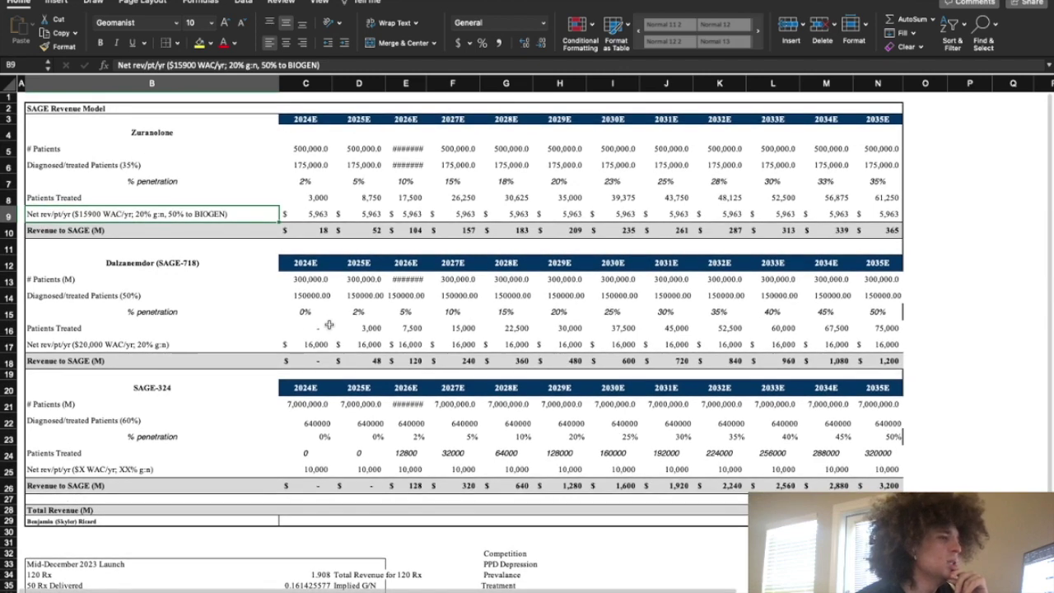
scroll(328, 325, "down", 1)
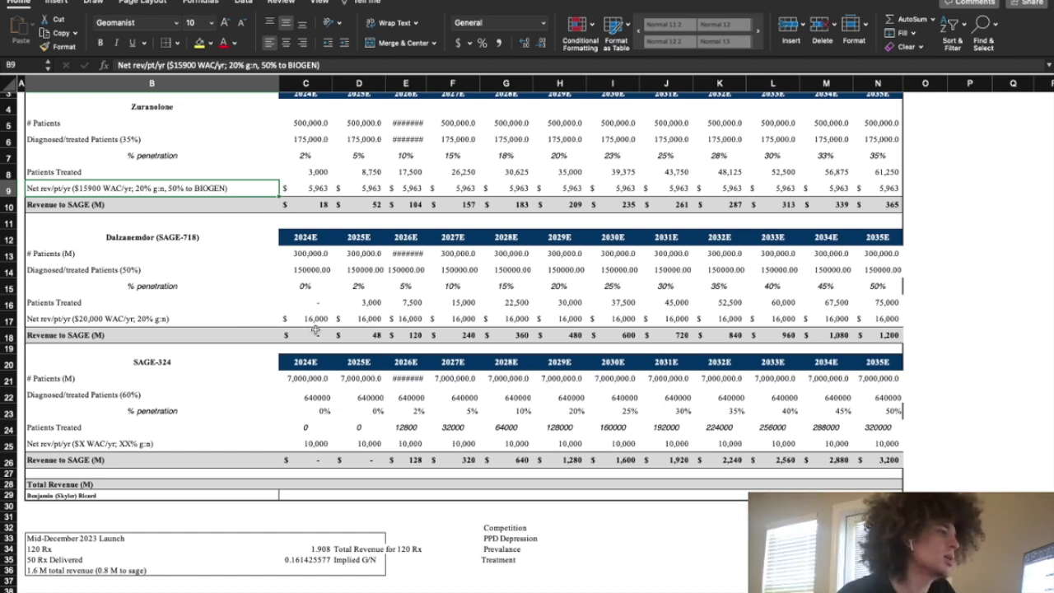
left_click(867, 318)
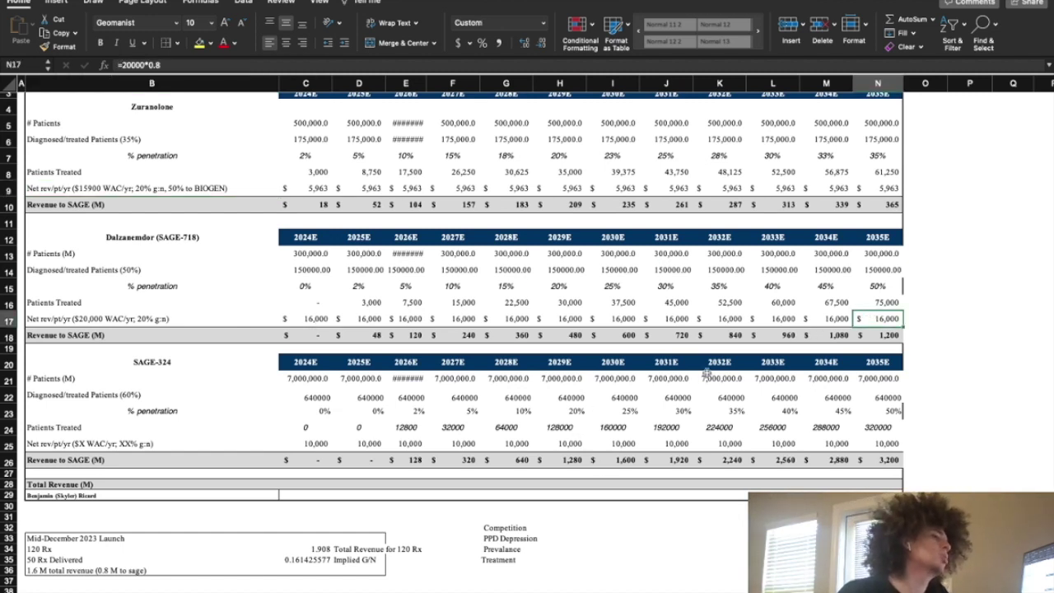
left_click(686, 442)
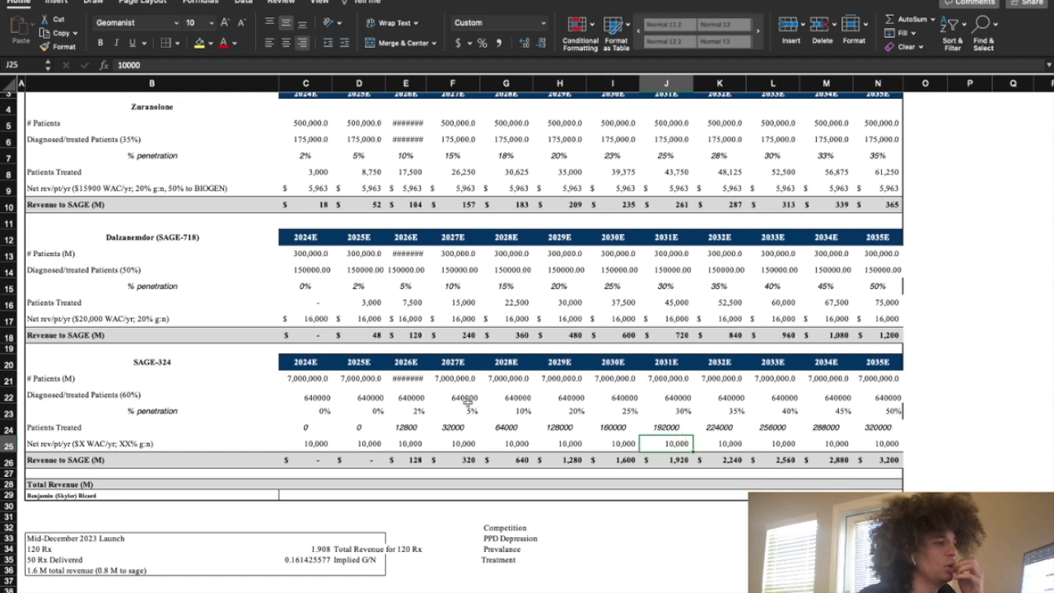
left_click(877, 286)
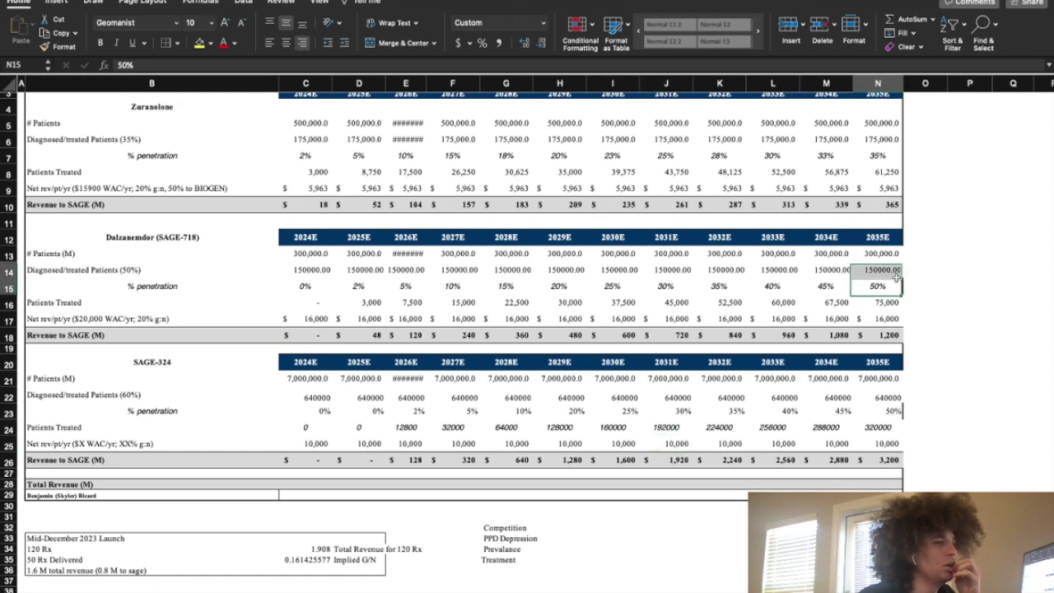
left_click(856, 335)
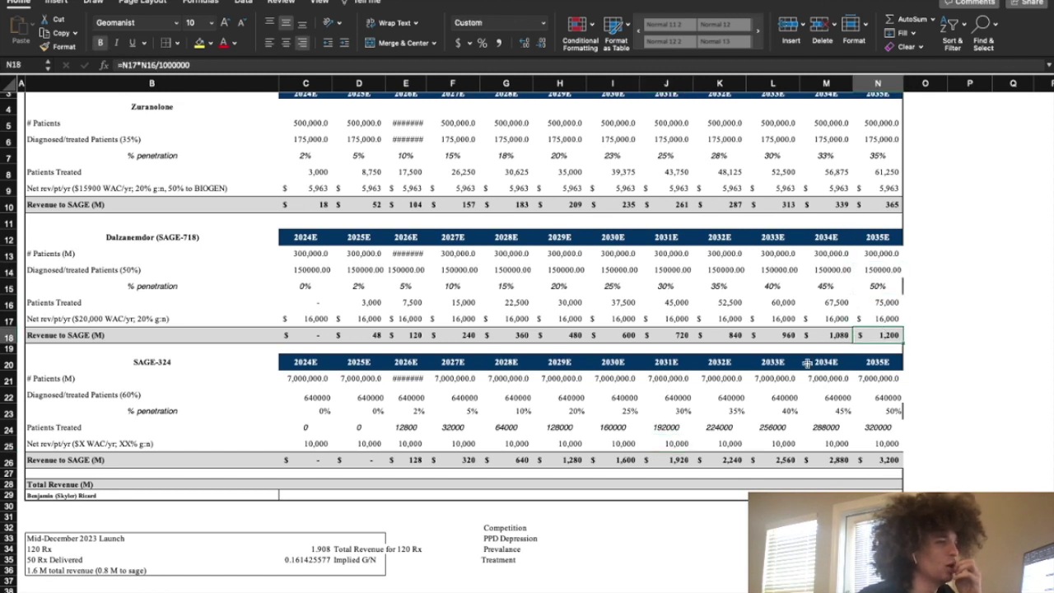
left_click(869, 293)
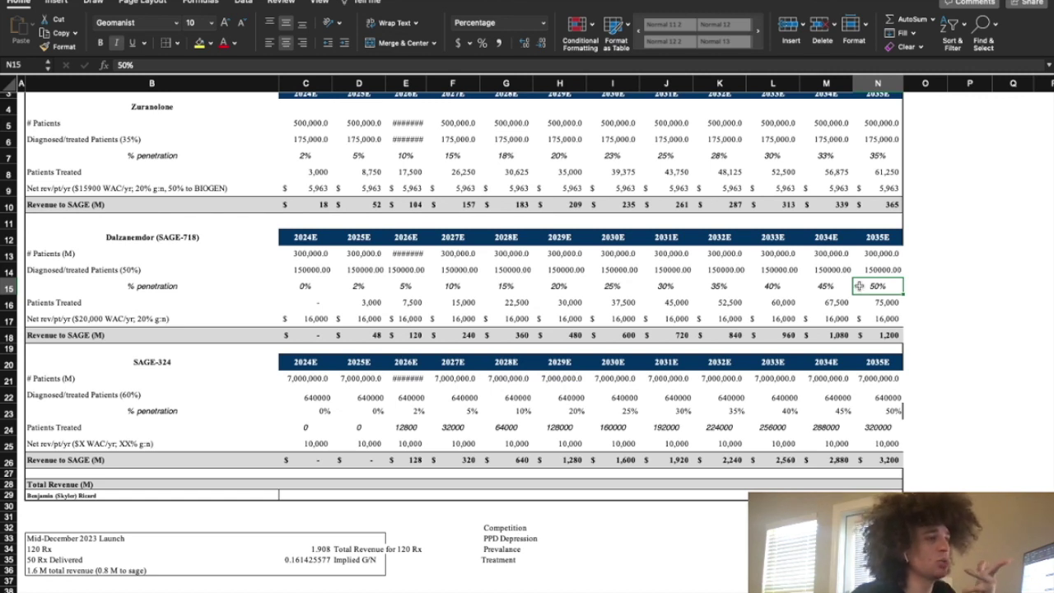
Step: Inspect SAGE-324's 2035E penetration, heading link and 2024E diagnosed/treated patients formula
left_click(878, 410)
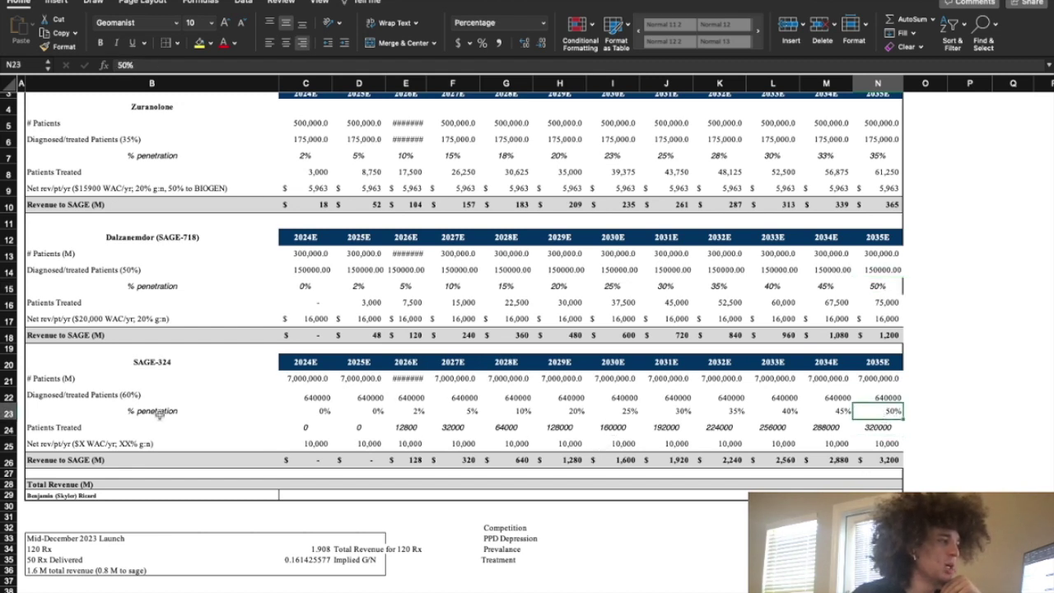
left_click(181, 364)
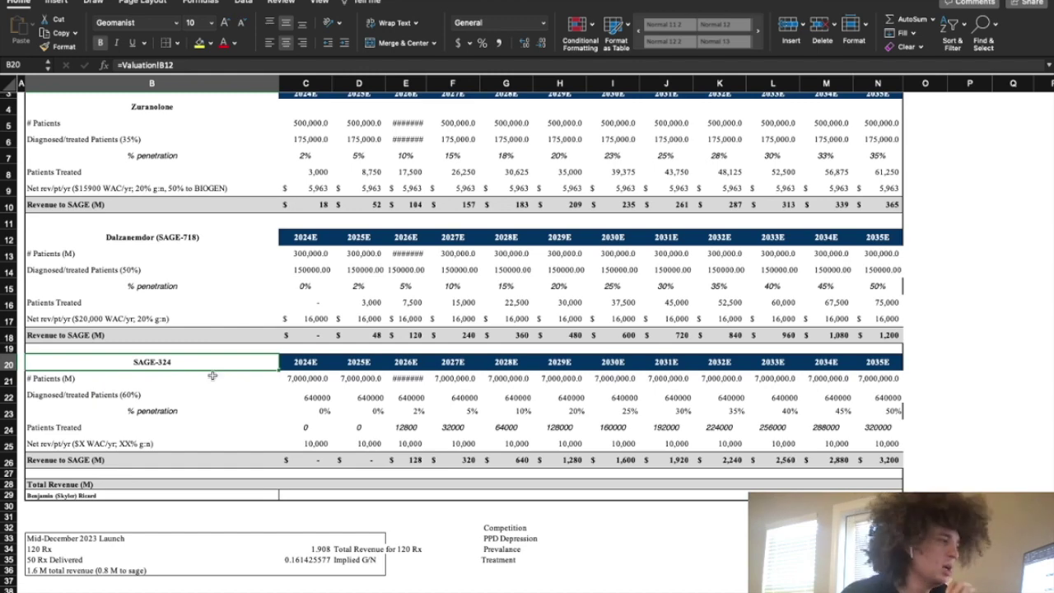
left_click(312, 397)
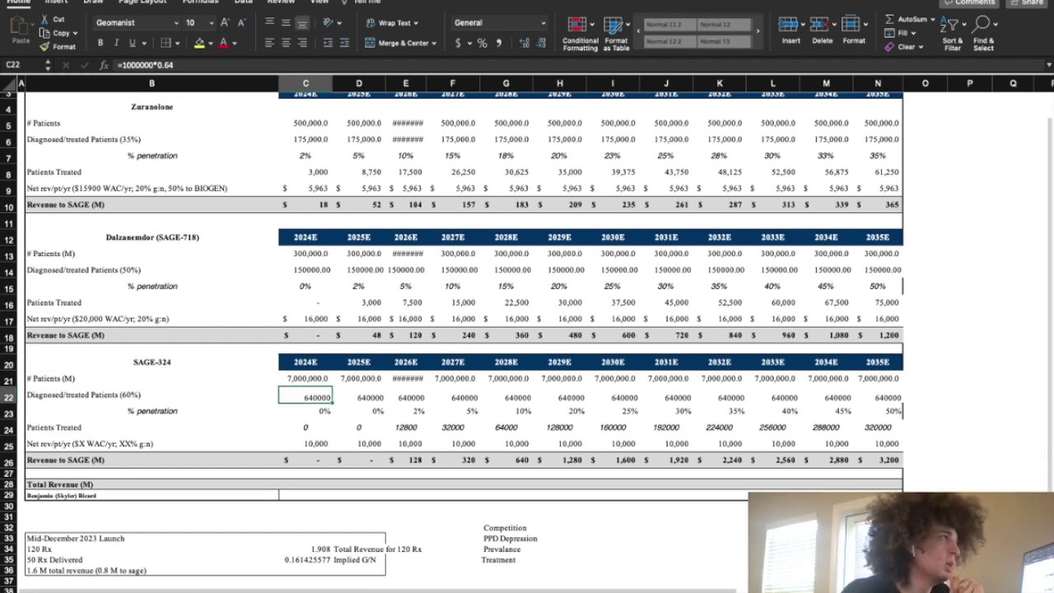
Step: Switch to the PubMed essential tremor survey, enlarge its window and read the medication usage results in the abstract
left_click(40, 3)
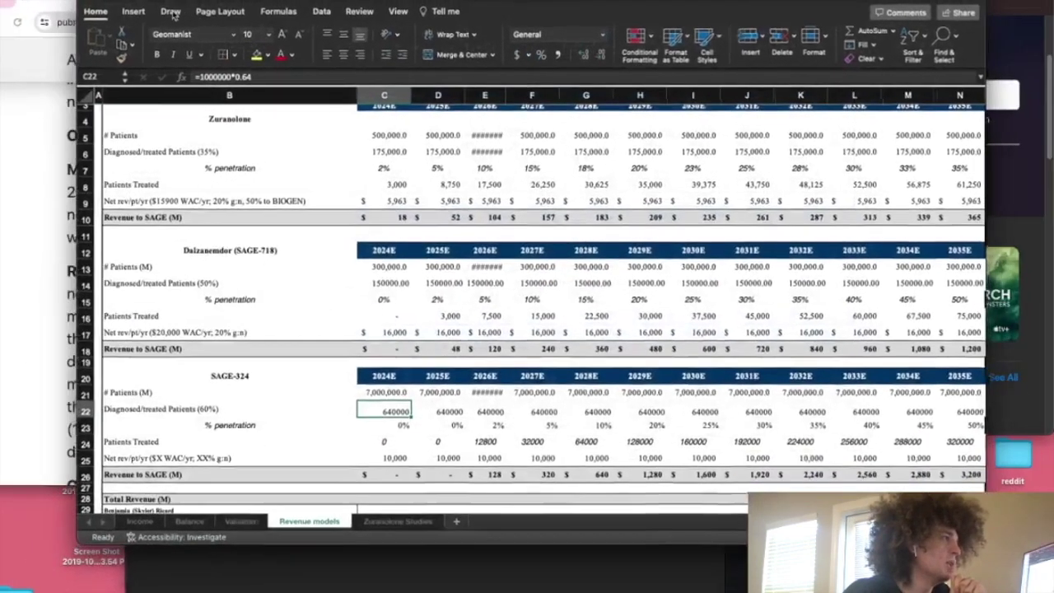
left_click(62, 141)
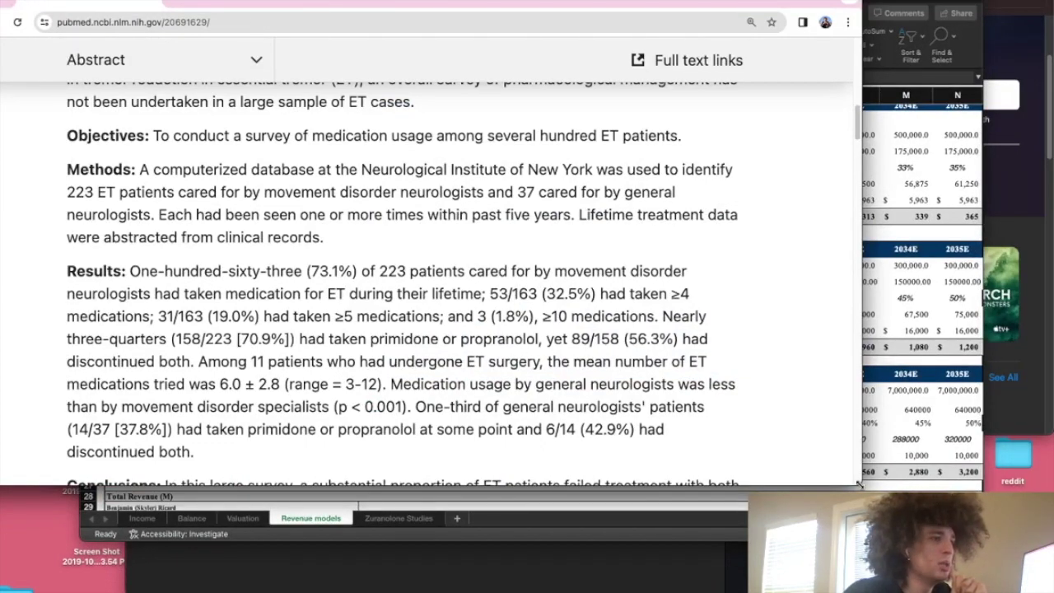
left_click_drag(857, 486, 1050, 590)
scroll(527, 315, "down", 1)
scroll(527, 315, "up", 9)
scroll(527, 314, "up", 1)
scroll(526, 314, "down", 3)
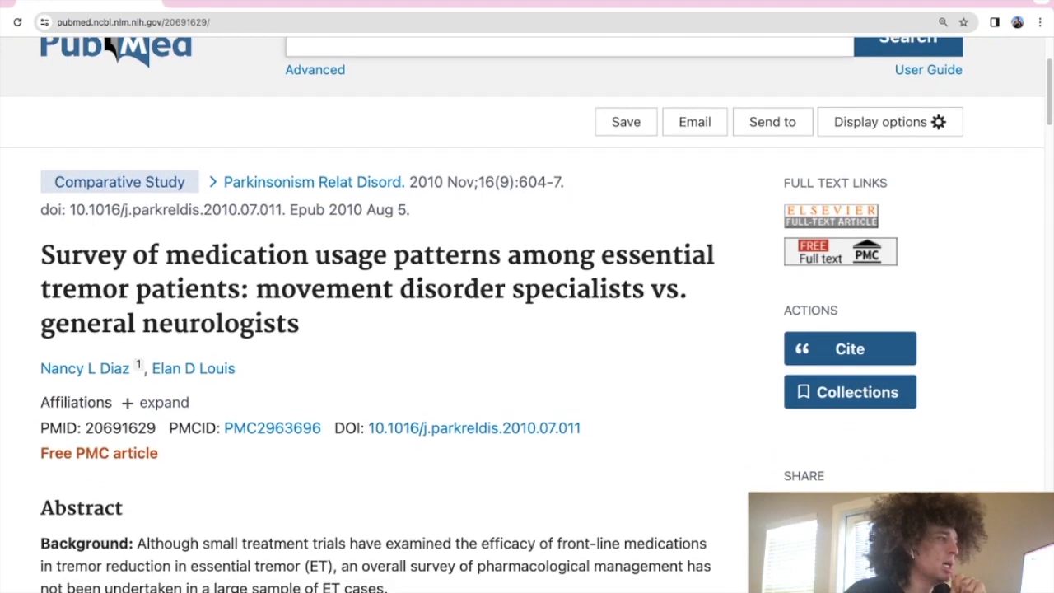
scroll(110, 47, "down", 6)
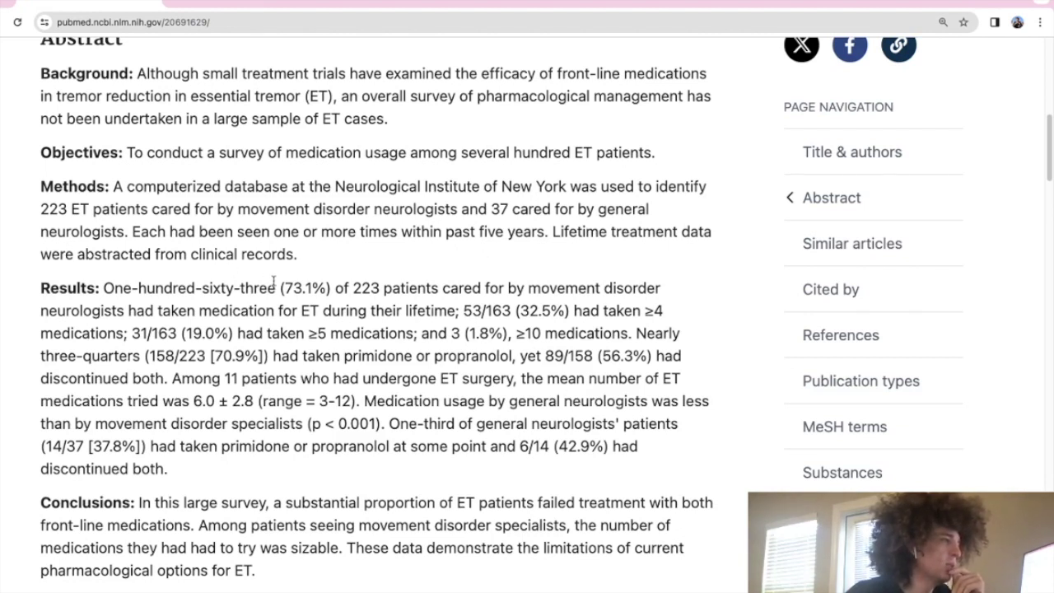
left_click_drag(516, 311, 129, 353)
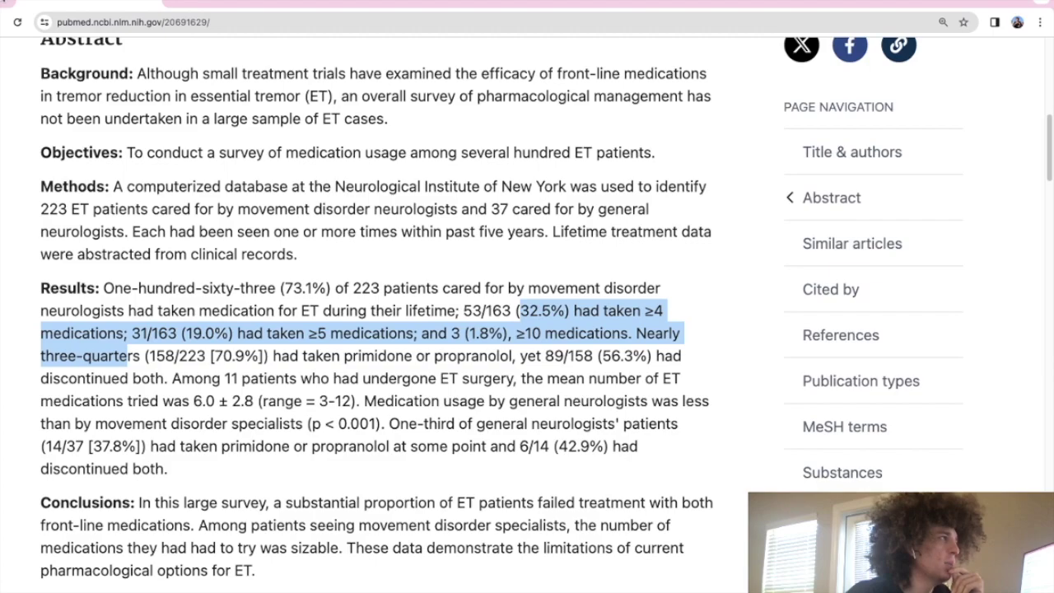
Step: Move the PubMed browser window aside and bring the revenue model back to full view
key("ctrl+super+f")
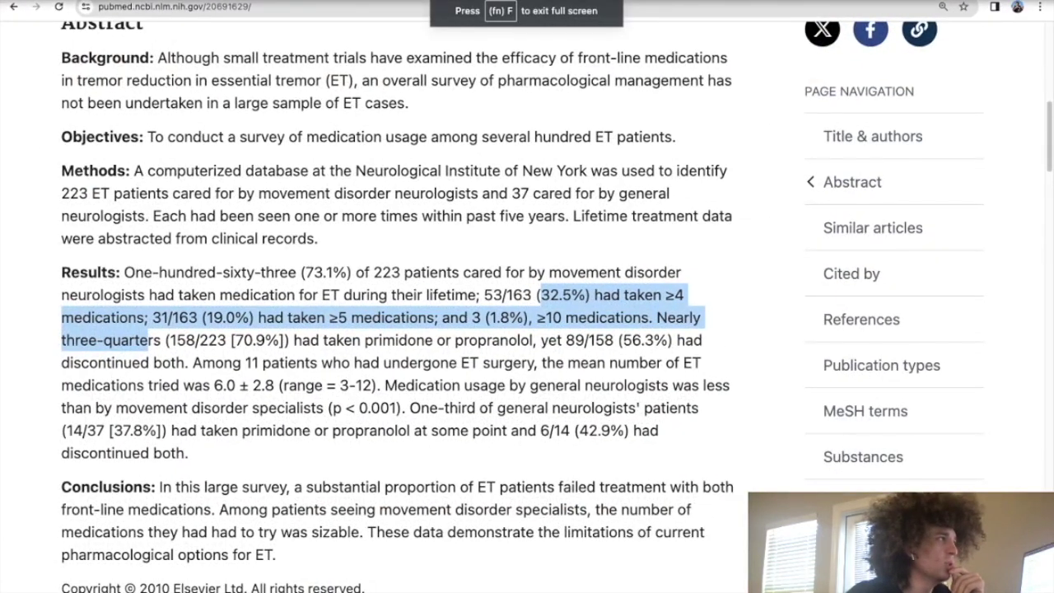
key("ctrl+super+f")
left_click_drag(271, 16, 324, 285)
left_click(339, 192)
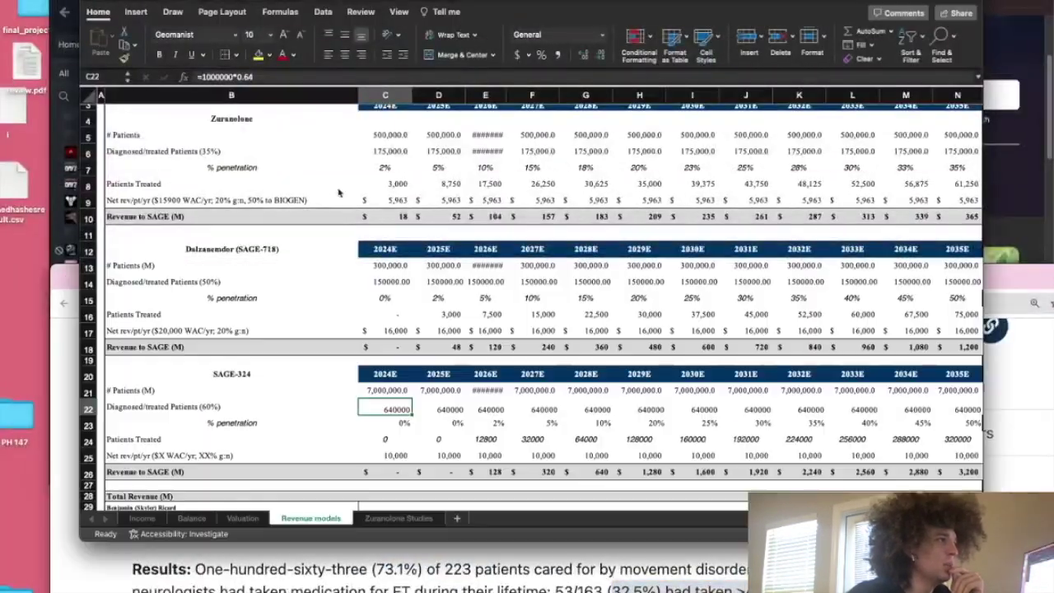
left_click(115, 6)
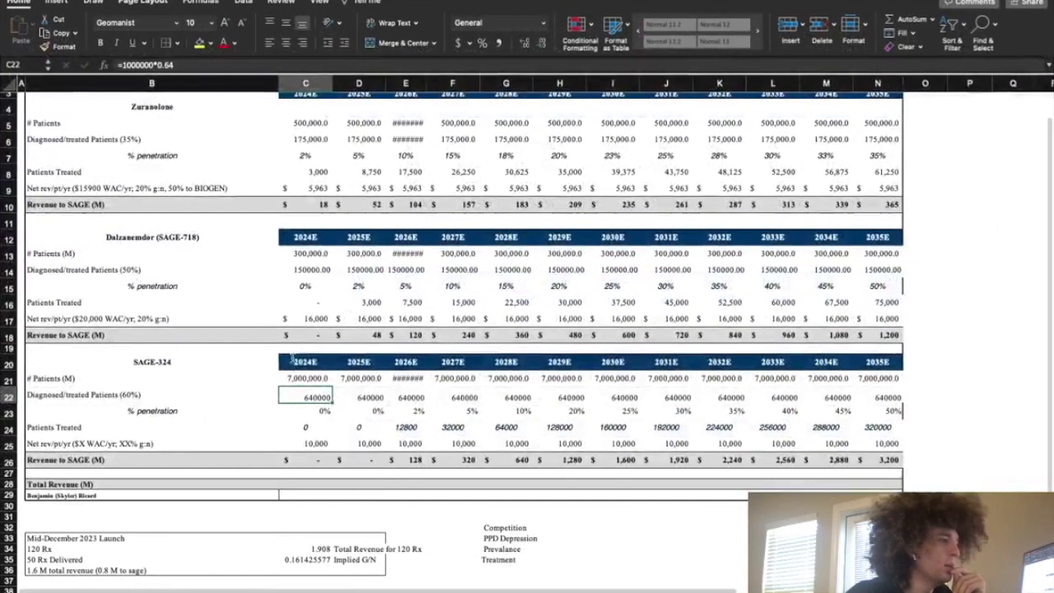
Step: Examine SAGE-324's penetration, patients treated, net revenue per patient and 2035E revenue formula
left_click(611, 414)
left_click(393, 425)
left_click(308, 443)
left_click(860, 413)
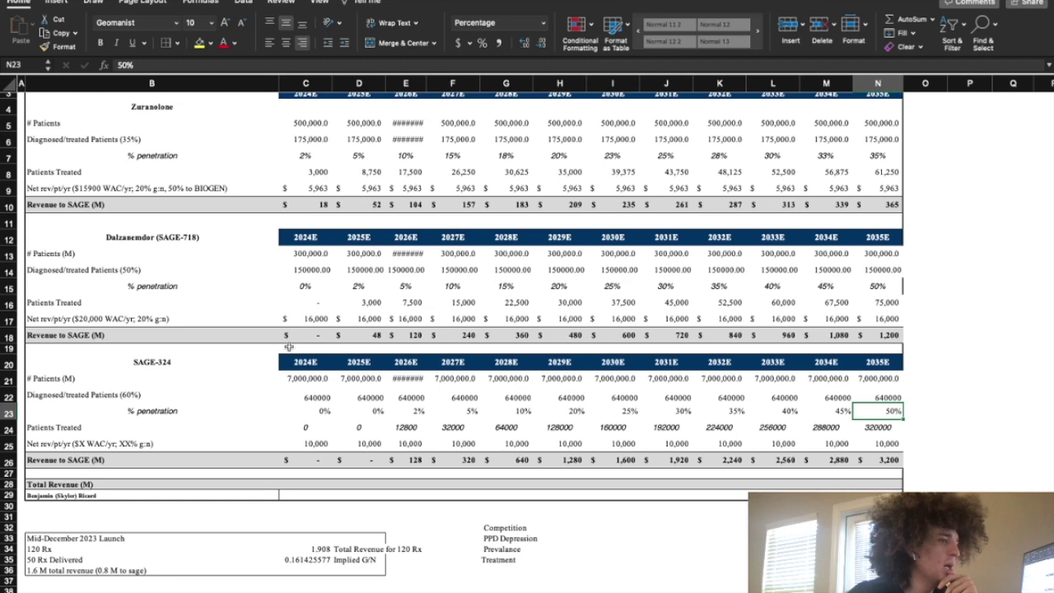
left_click(884, 463)
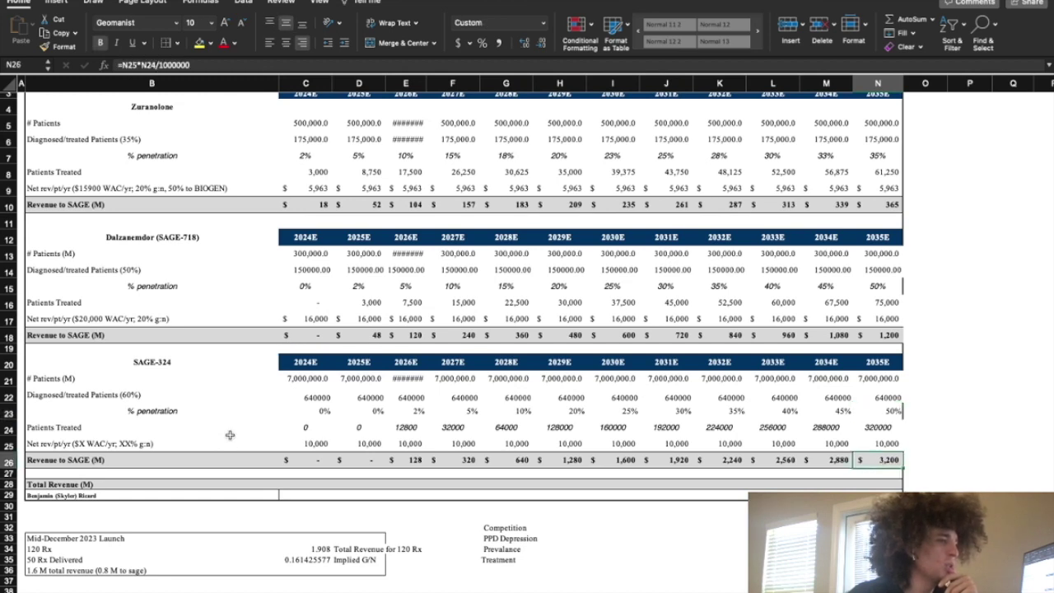
Step: Look over the whole revenue model and recheck the Zuranolone net revenue per patient assumption
scroll(231, 431, "up", 2)
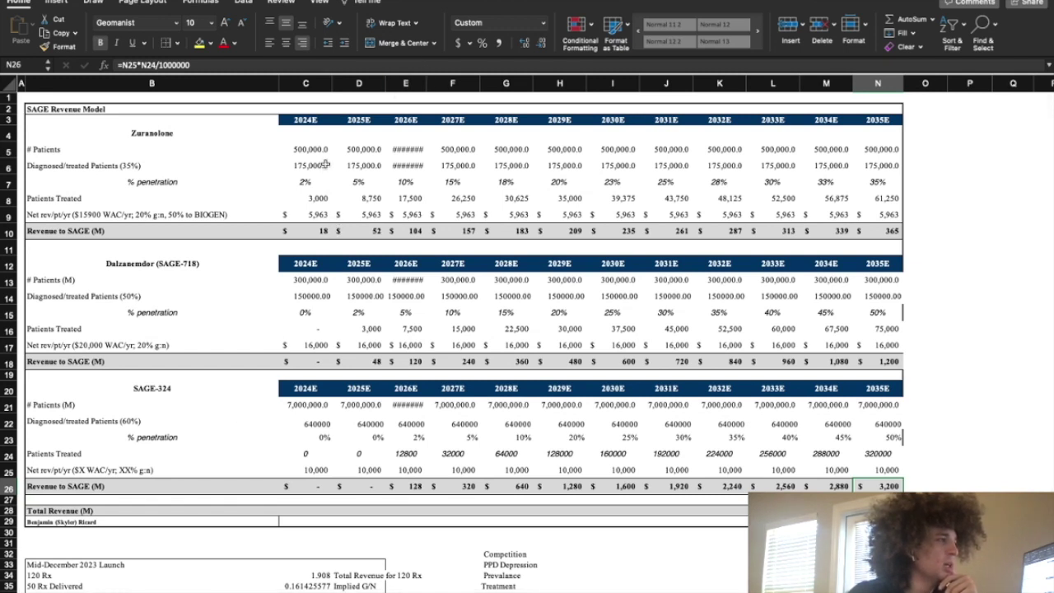
scroll(340, 257, "down", 2)
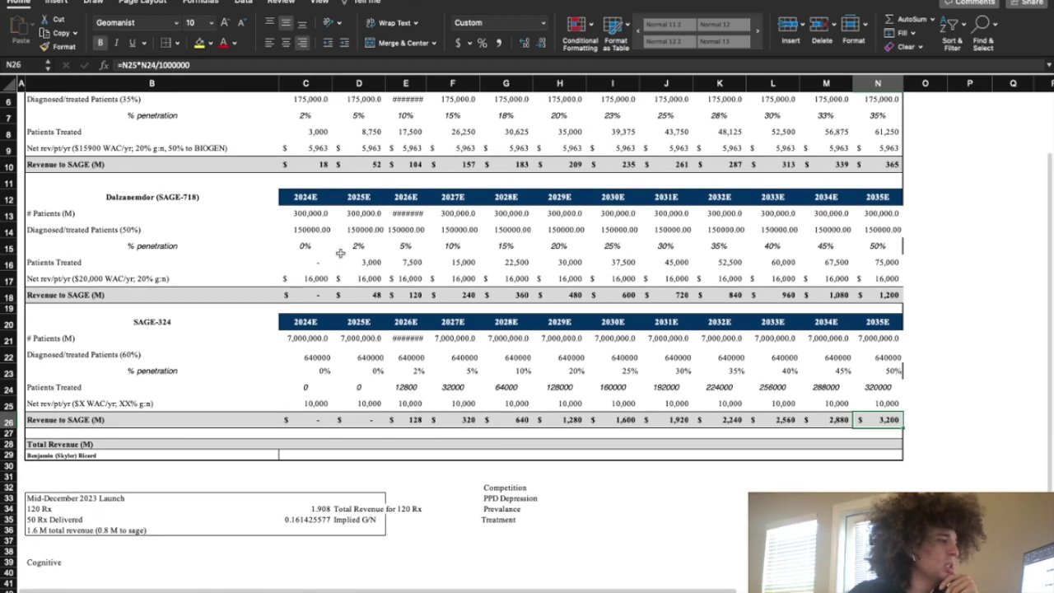
scroll(339, 251, "up", 2)
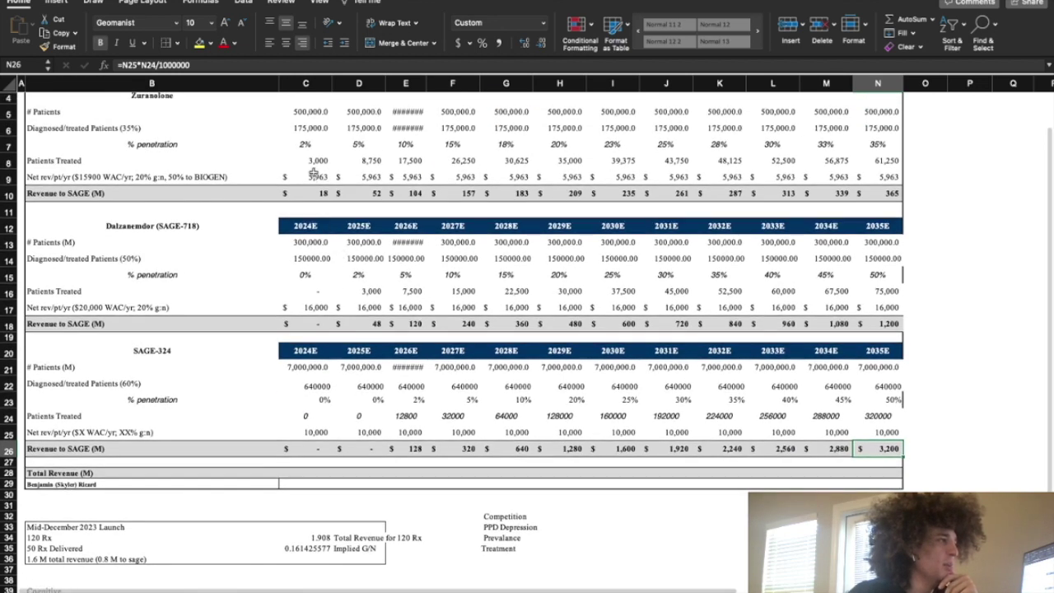
left_click(60, 178)
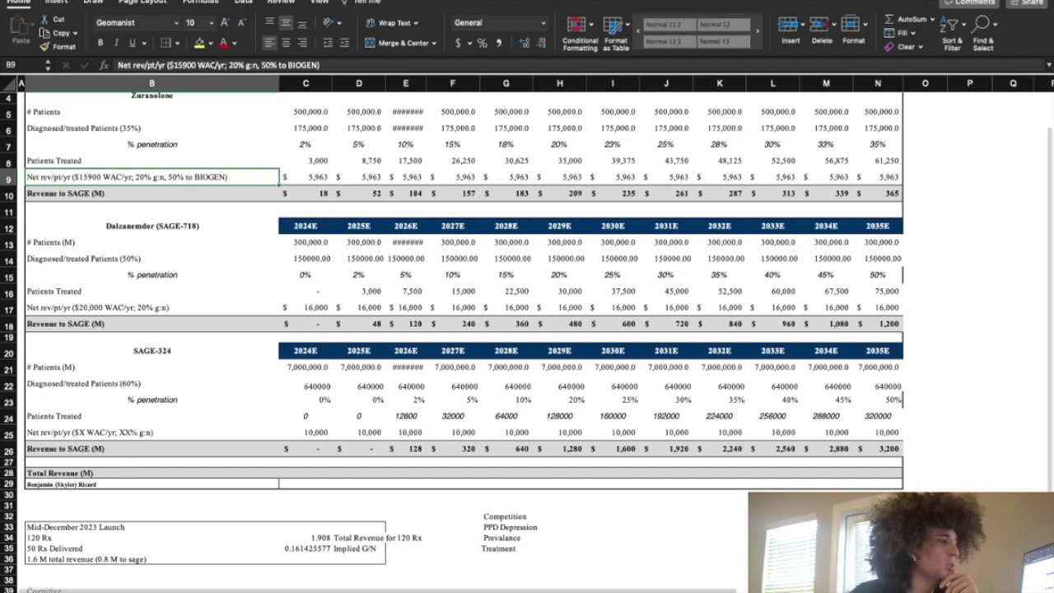
Step: Check the balance sheet and return to the DCF valuation
left_click(103, 591)
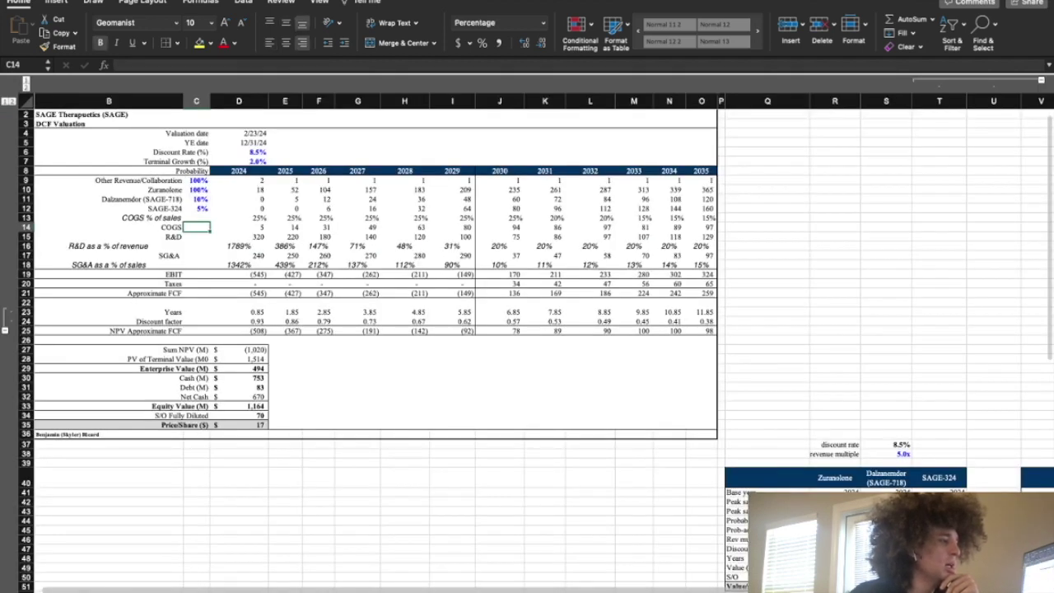
left_click(156, 591)
left_click(206, 591)
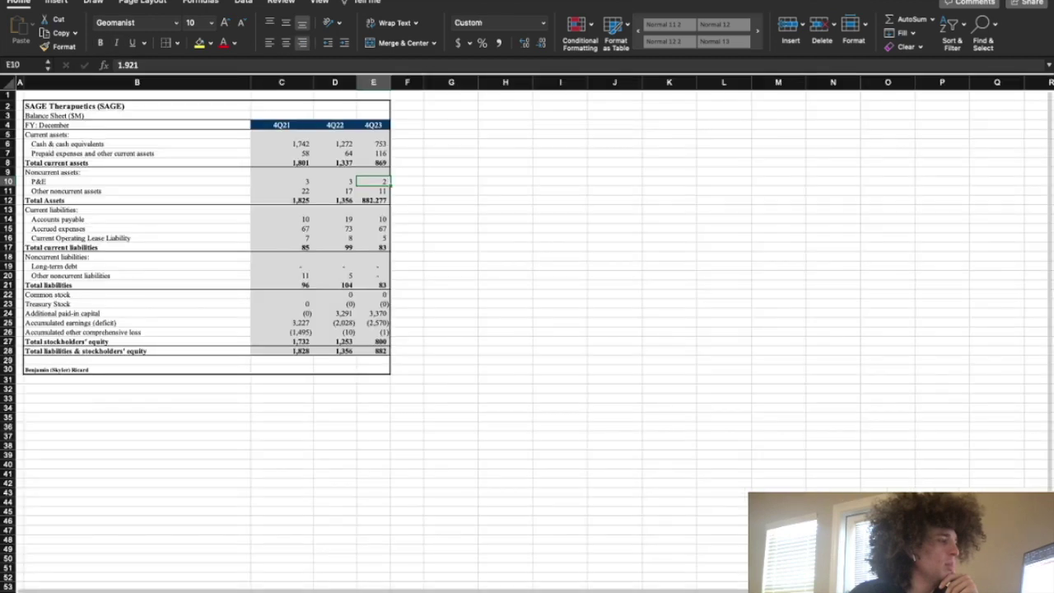
left_click(103, 591)
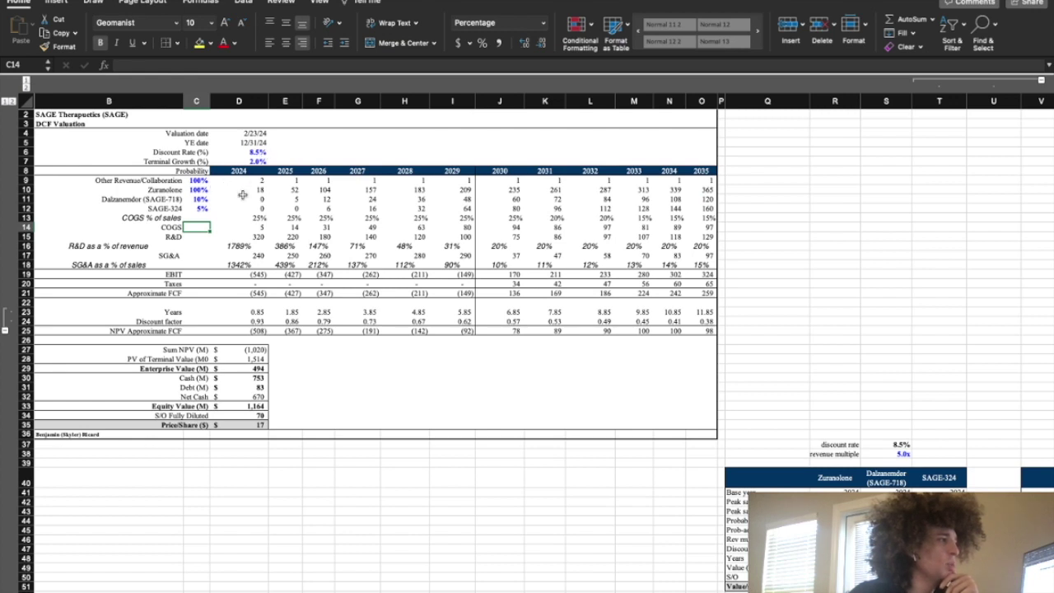
Step: Inspect the Zuranolone revenue formulas from 2024 to 2035 in the DCF valuation
left_click(268, 190)
left_click(465, 192)
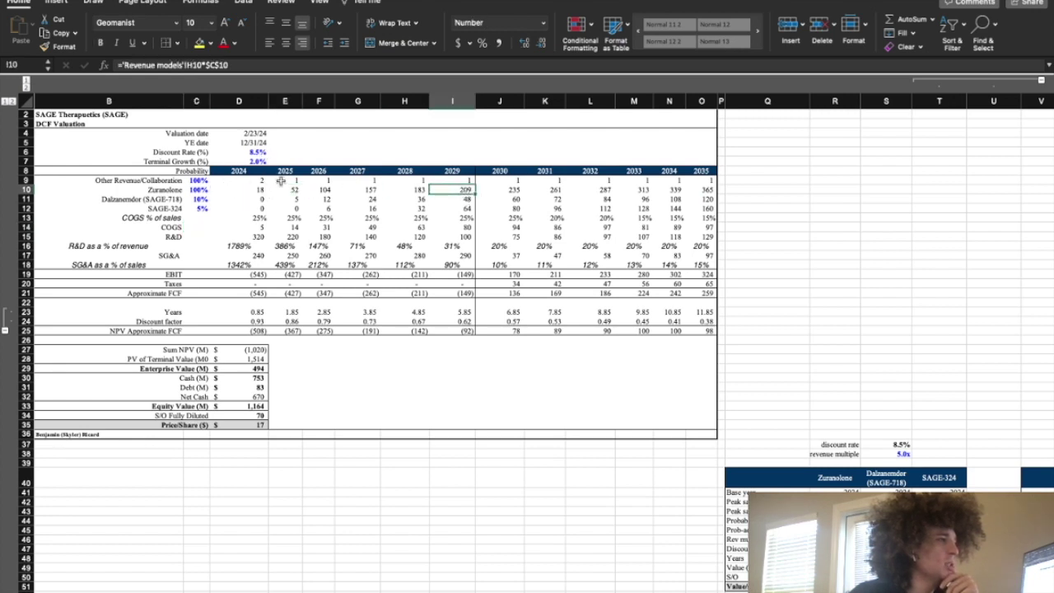
left_click_drag(258, 188, 709, 191)
left_click(456, 189)
left_click(713, 191)
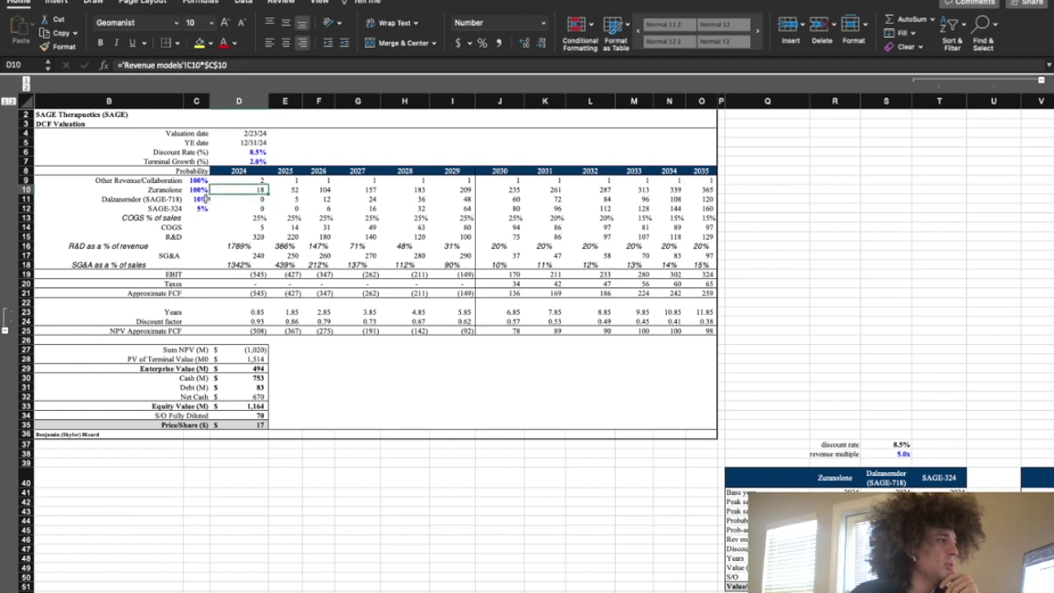
Step: Review the success probabilities for Zuranolone, Dalzanemdor and SAGE-324 and the price per share formula
left_click(198, 189)
left_click(199, 209)
left_click(200, 200)
left_click(200, 191)
left_click(201, 209)
left_click(202, 200)
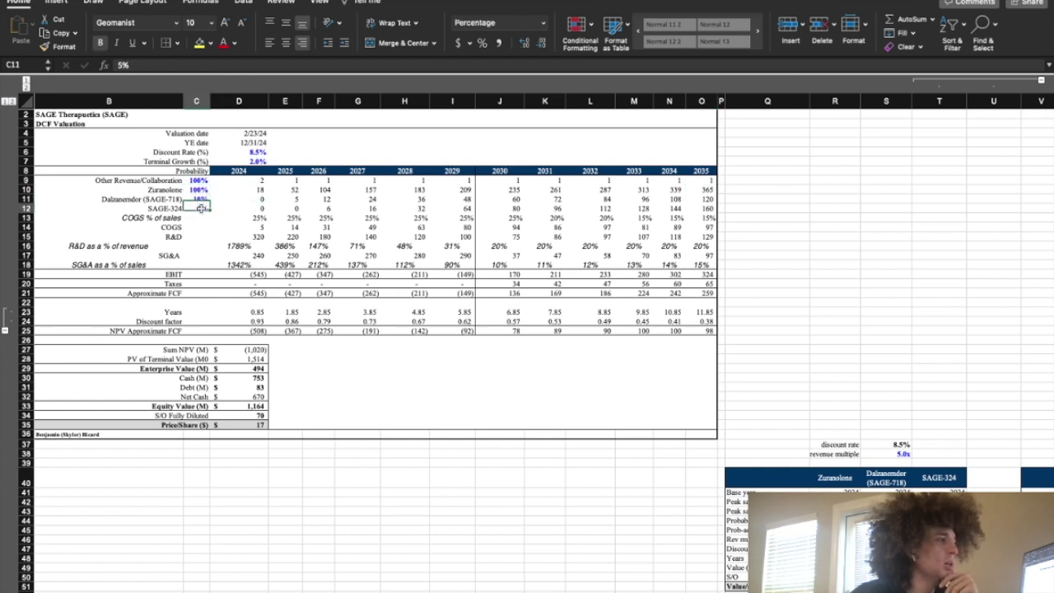
left_click(254, 427)
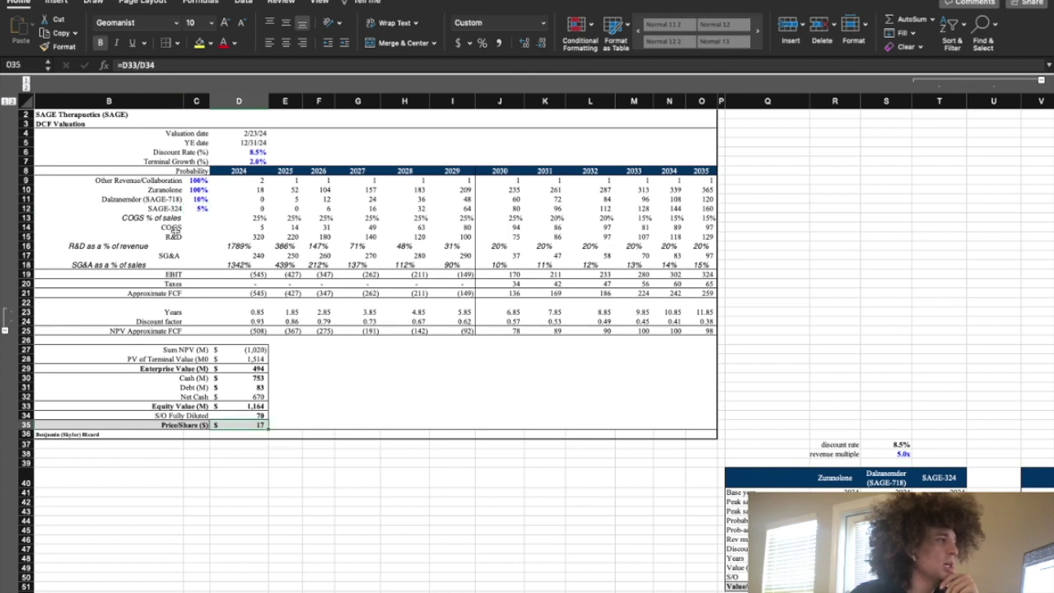
Step: Set the SAGE-324 probability to 10% in the DCF valuation
left_click(198, 209)
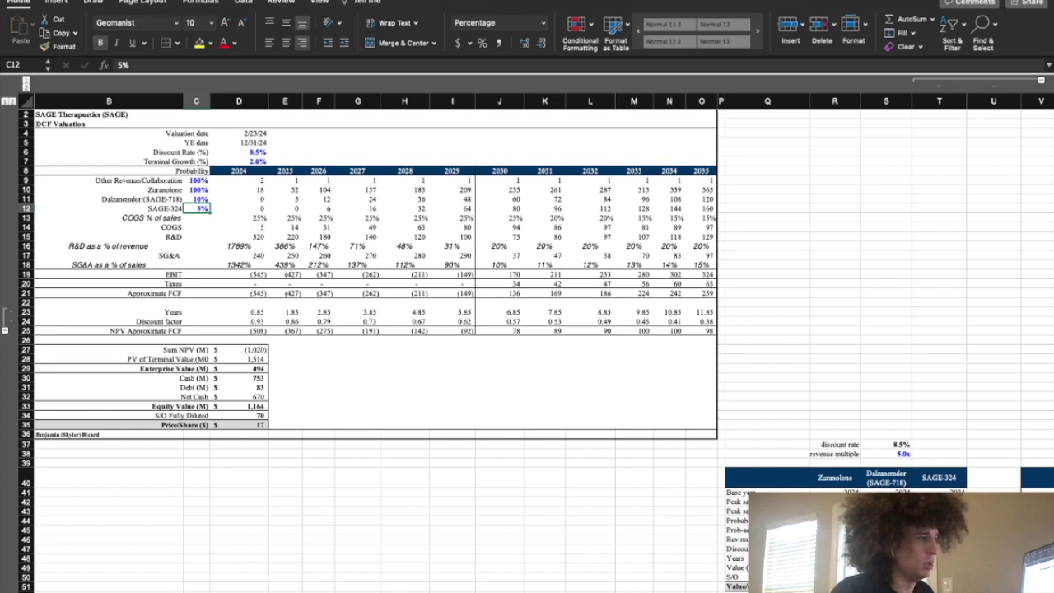
scroll(416, 361, "up", 3)
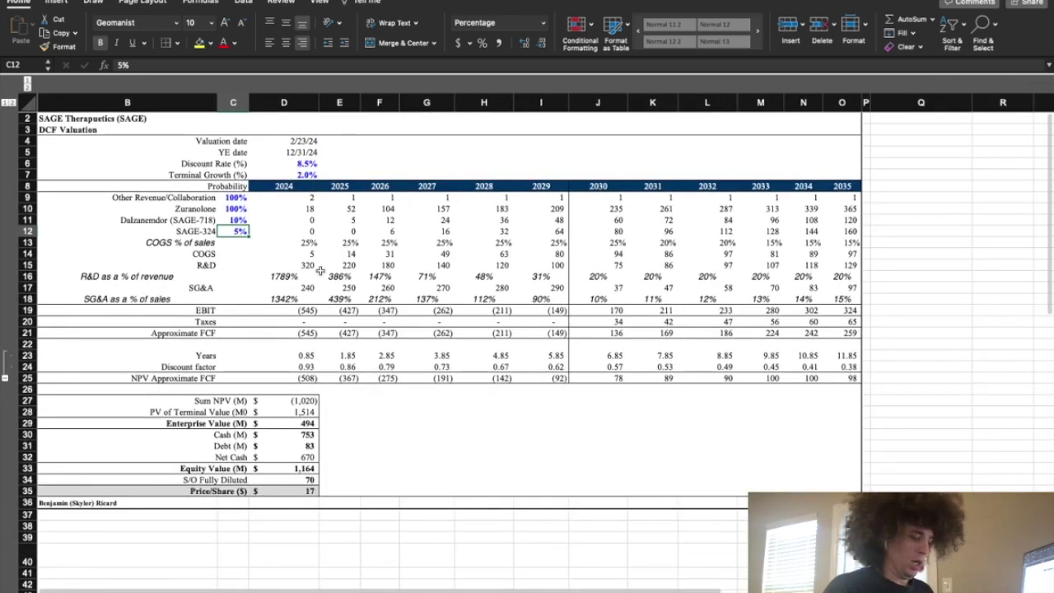
type("10")
key("Return")
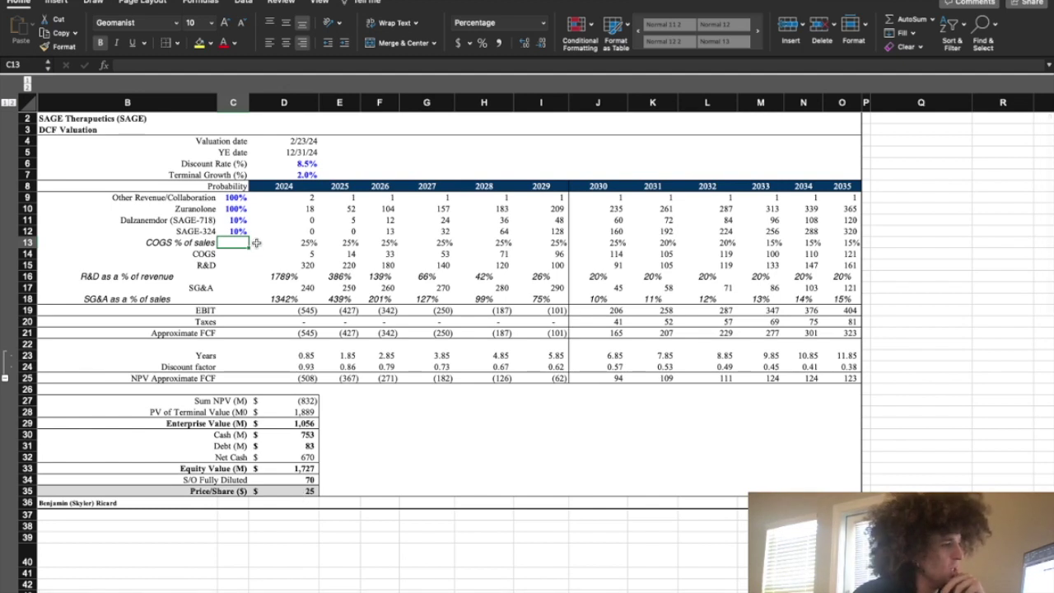
Step: Set the SAGE-324 probability to 5% in the DCF valuation
left_click(245, 230)
type("5")
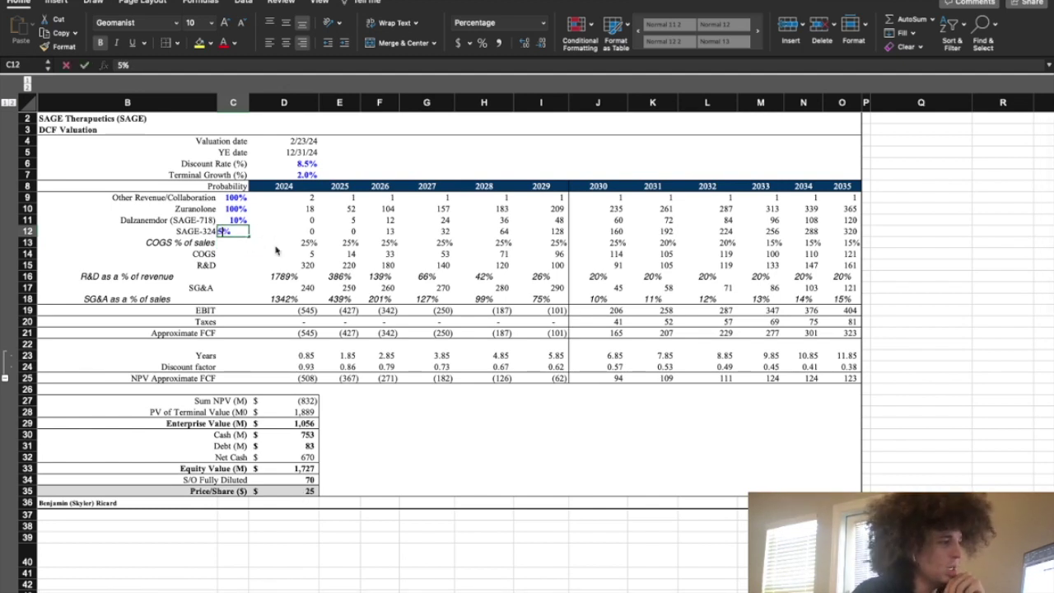
key("Return")
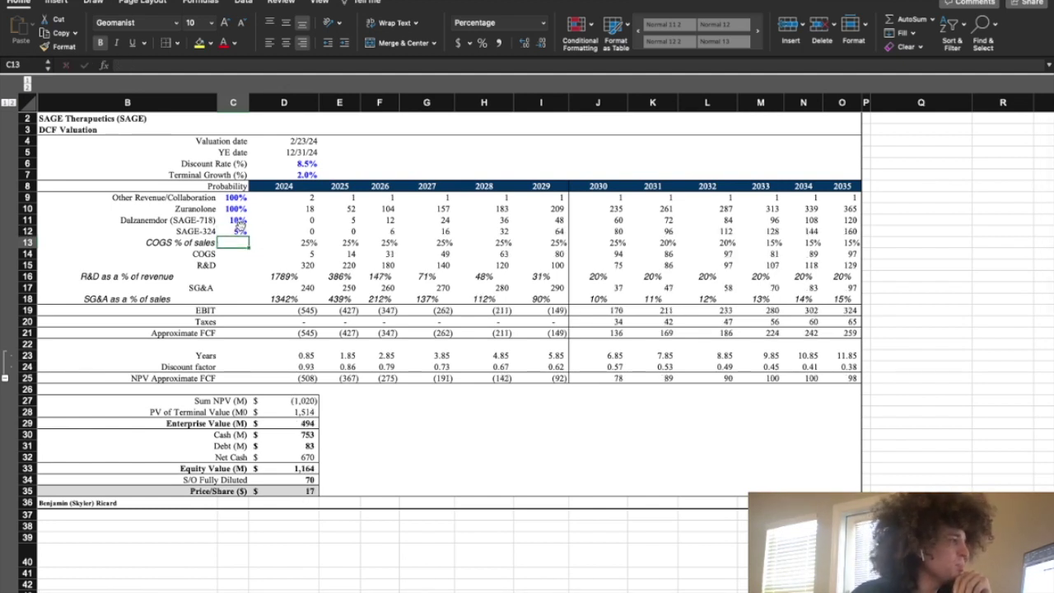
Step: Review the Dalzanemdor and Zuranolone probabilities, the 2035 Zuranolone revenue and the 2025–2035 other revenue row, glancing at the income statement
left_click(238, 221)
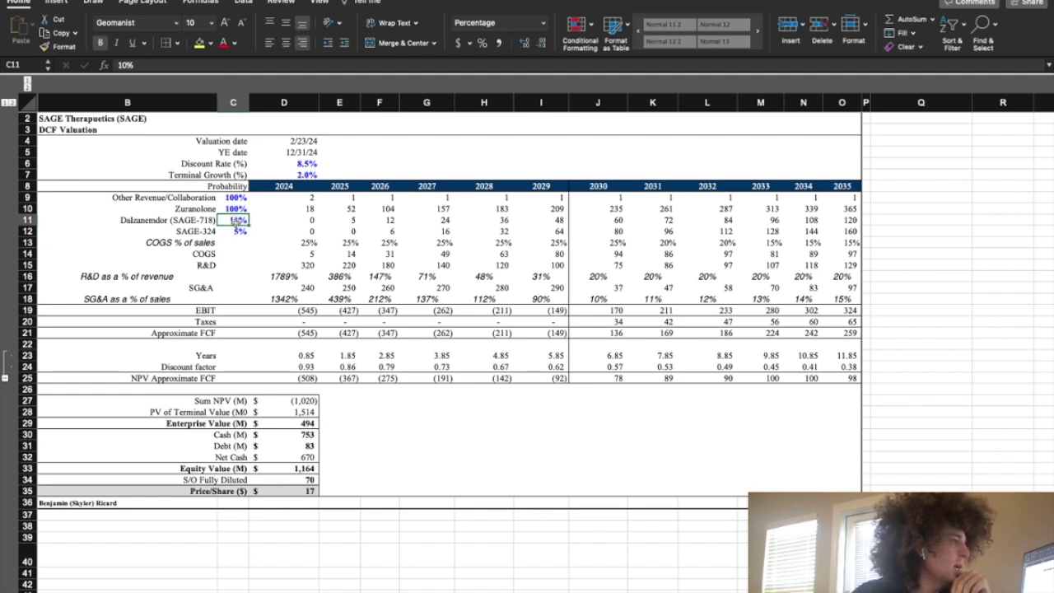
left_click(236, 208)
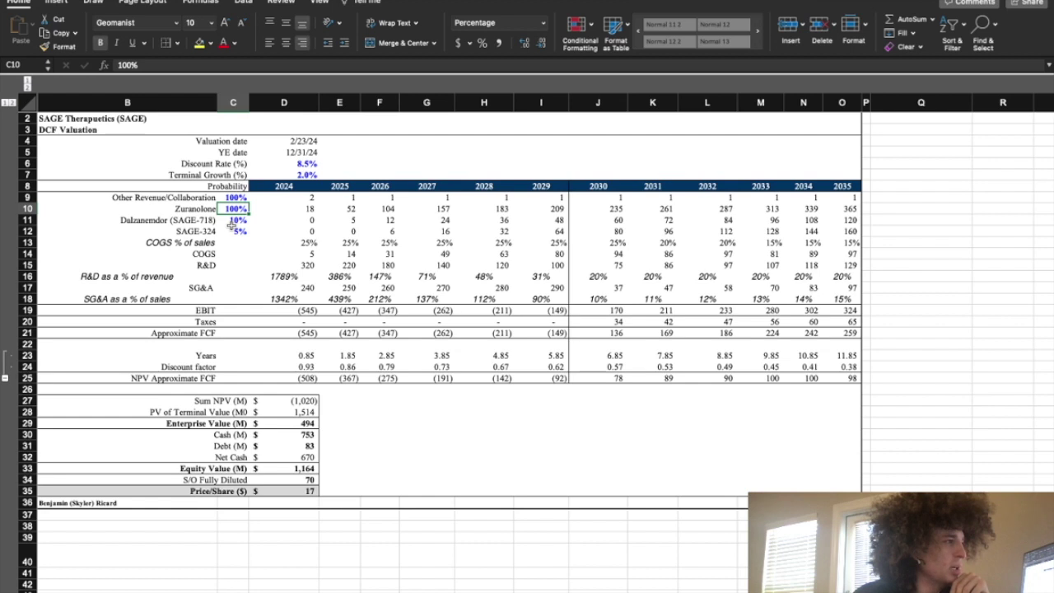
left_click(850, 209)
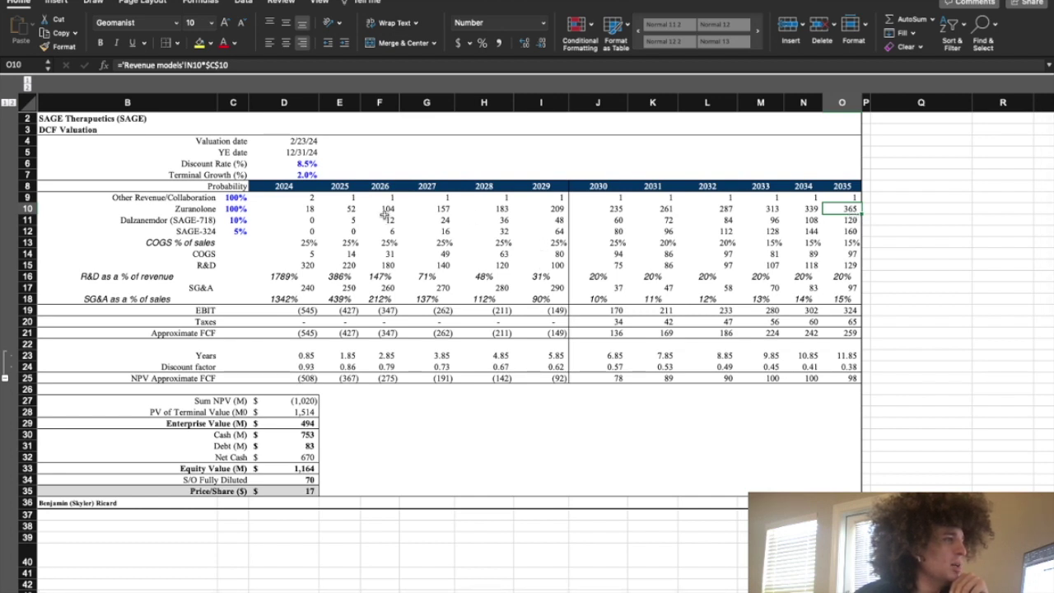
left_click(351, 200)
left_click_drag(352, 200, 844, 199)
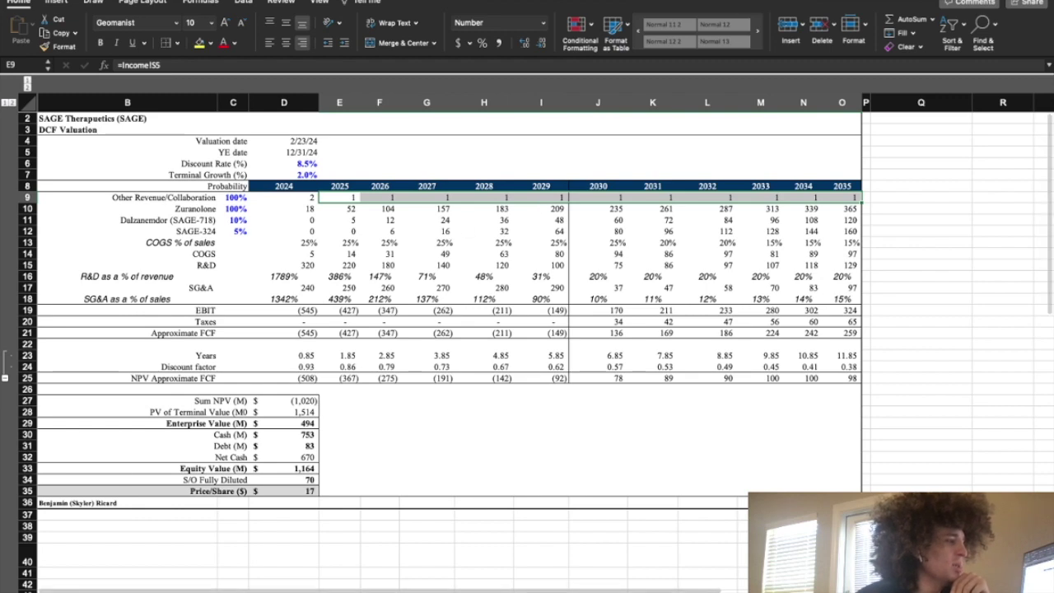
left_click(124, 591)
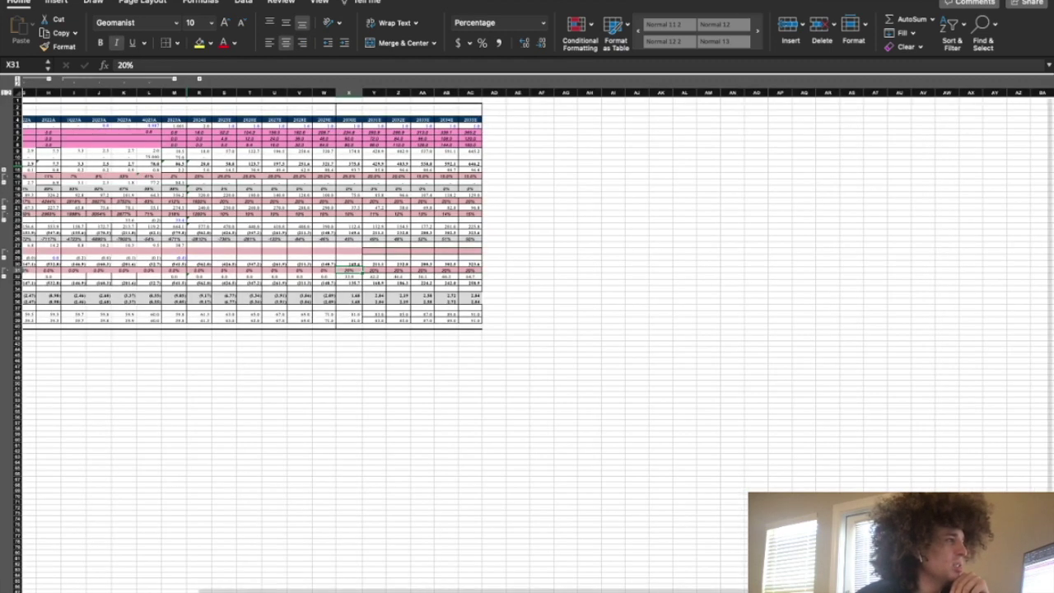
key("ctrl+Page_Up")
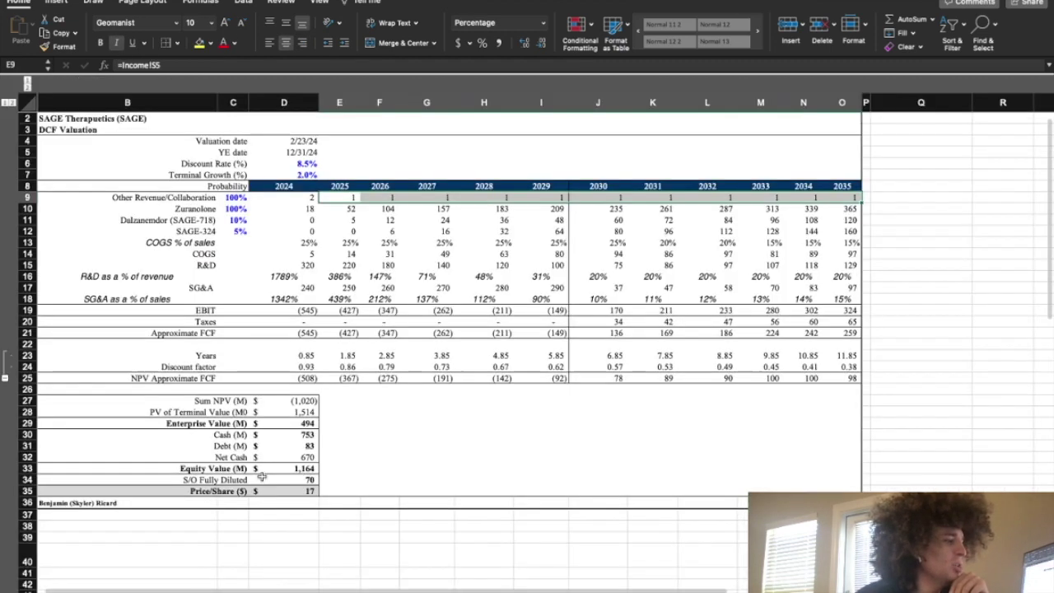
Step: Inspect the 2027 SAGE-324 revenue formula and the 2027 and 2024 COGS % of sales formulas in the DCF valuation
left_click(416, 232)
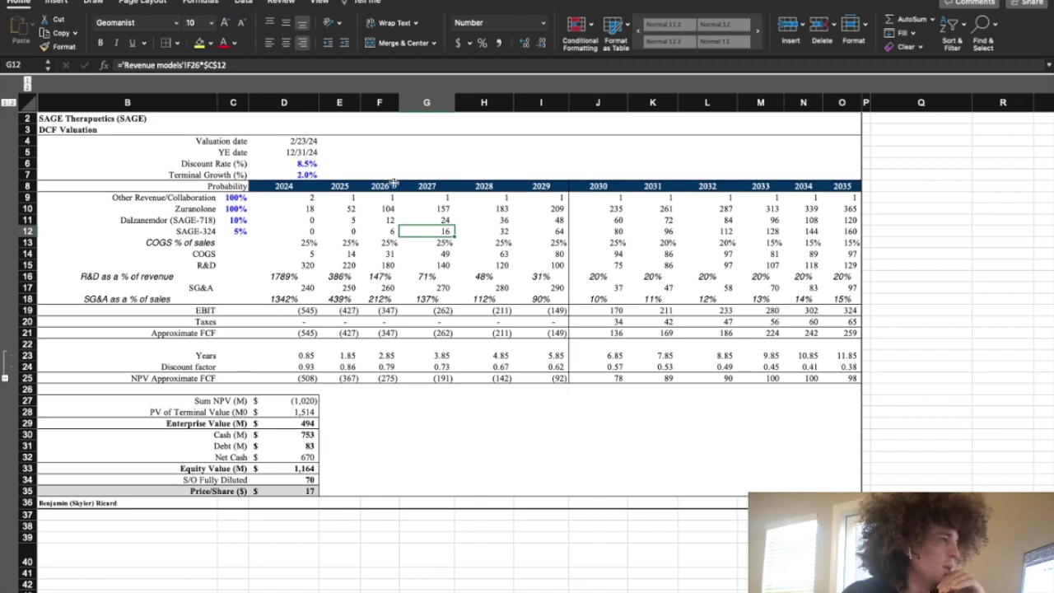
left_click(448, 198)
left_click(445, 234)
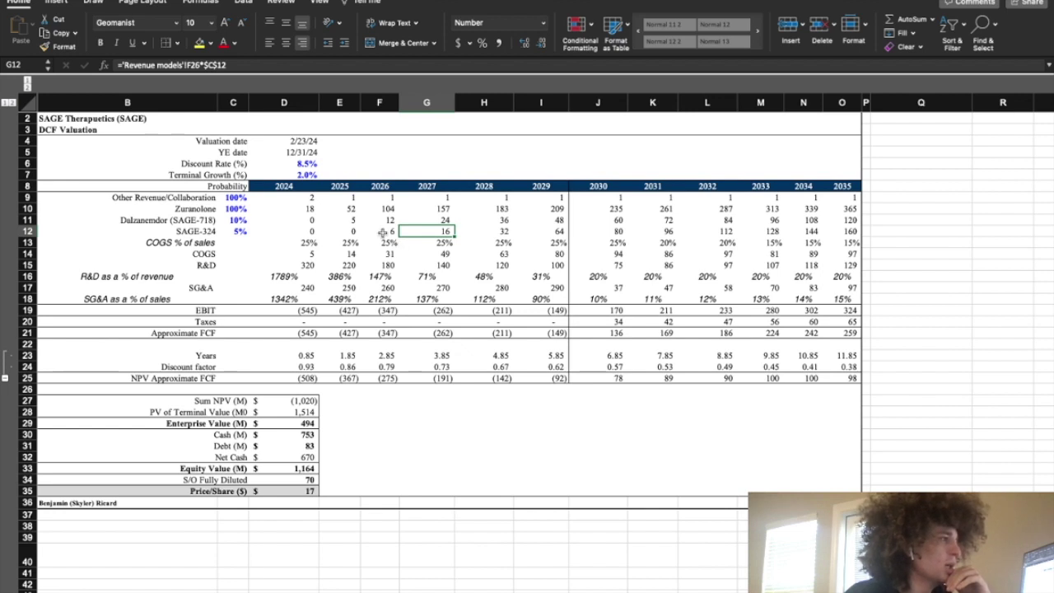
left_click(431, 245)
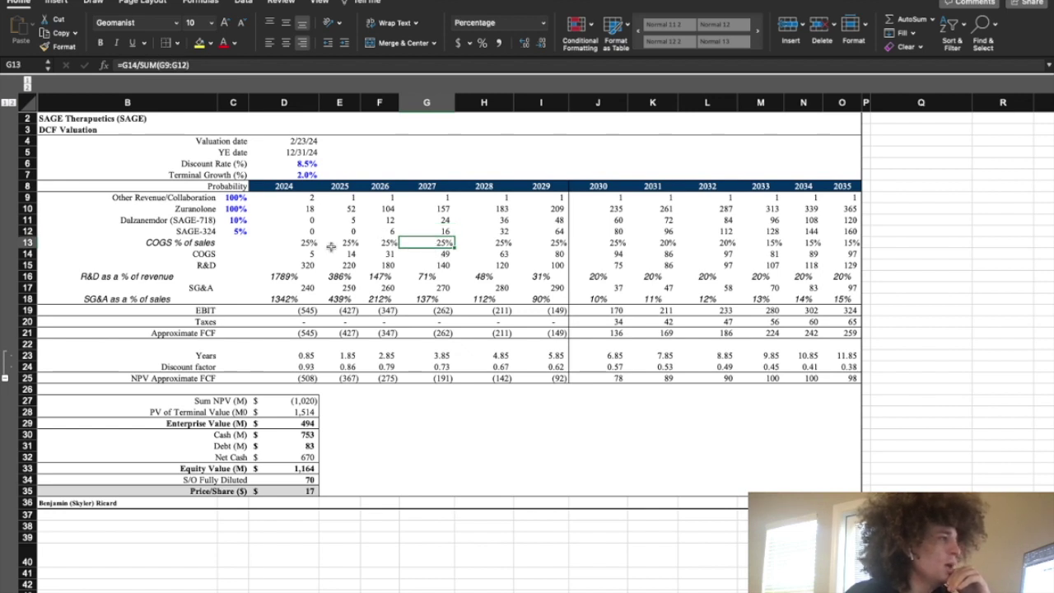
left_click(310, 244)
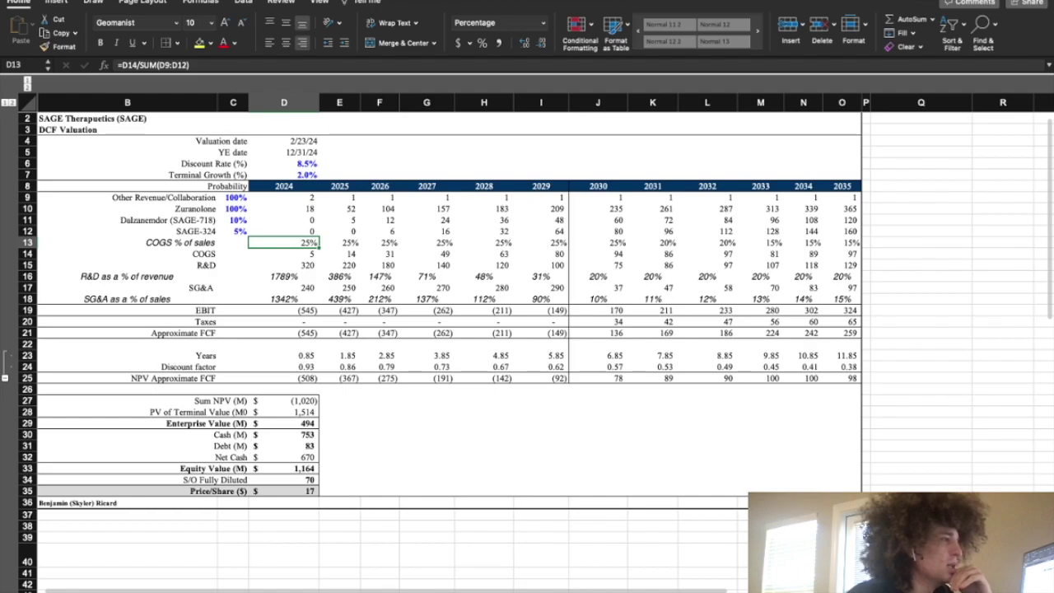
Step: Examine the 3Q23 and 4Q23 revenue, COGS and COGS percentages in the income statement, plus the 2024E COGS percentage
key("ctrl+Page_Up")
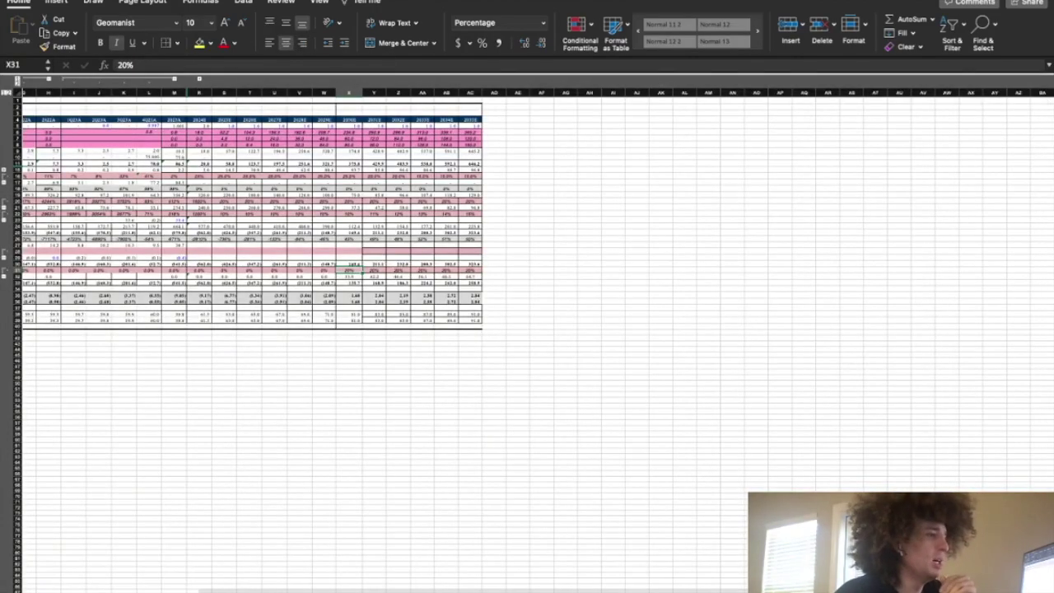
scroll(259, 362, "up", 6)
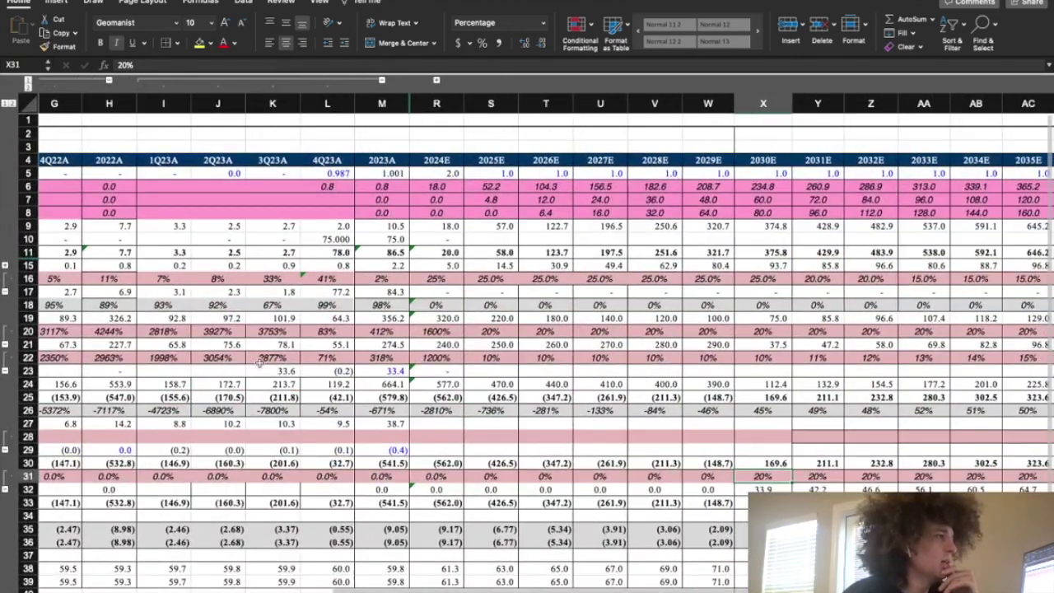
left_click(274, 270)
left_click_drag(274, 271, 275, 280)
left_click(489, 215)
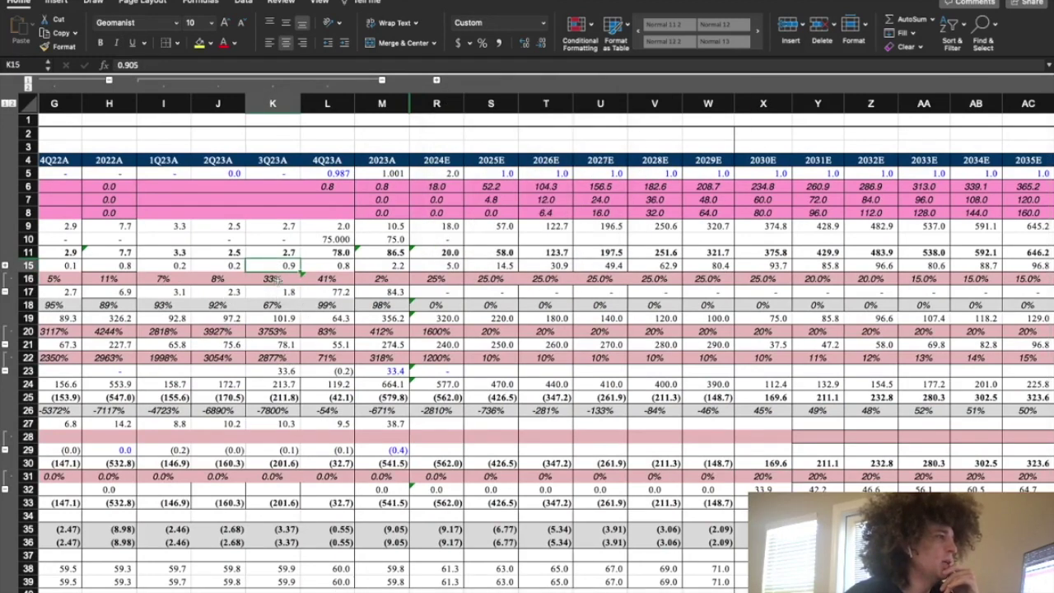
left_click(294, 224)
left_click(292, 276)
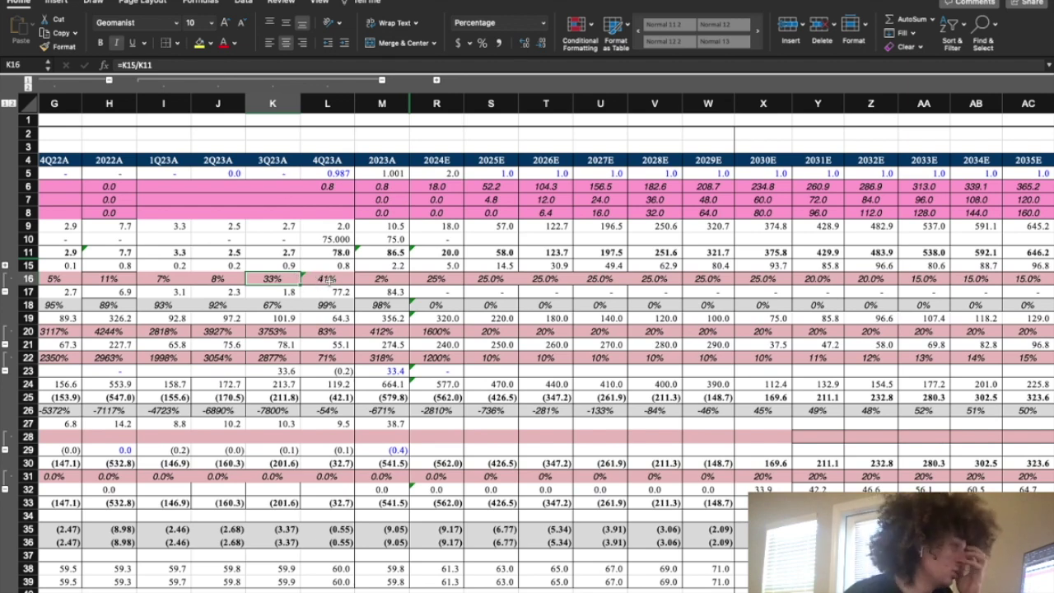
right_click(343, 226)
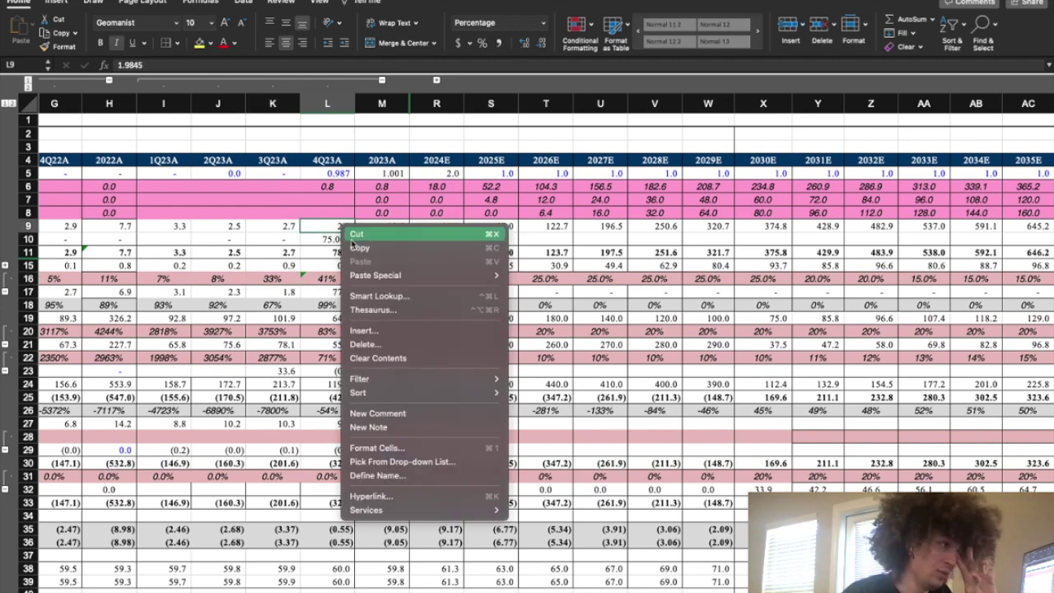
left_click(559, 230)
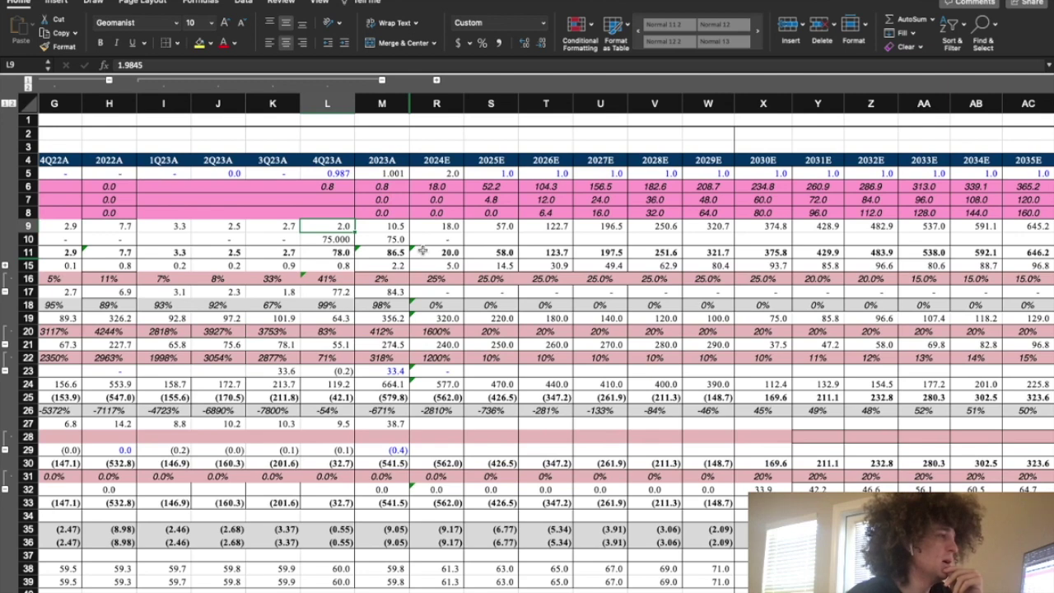
left_click(319, 269)
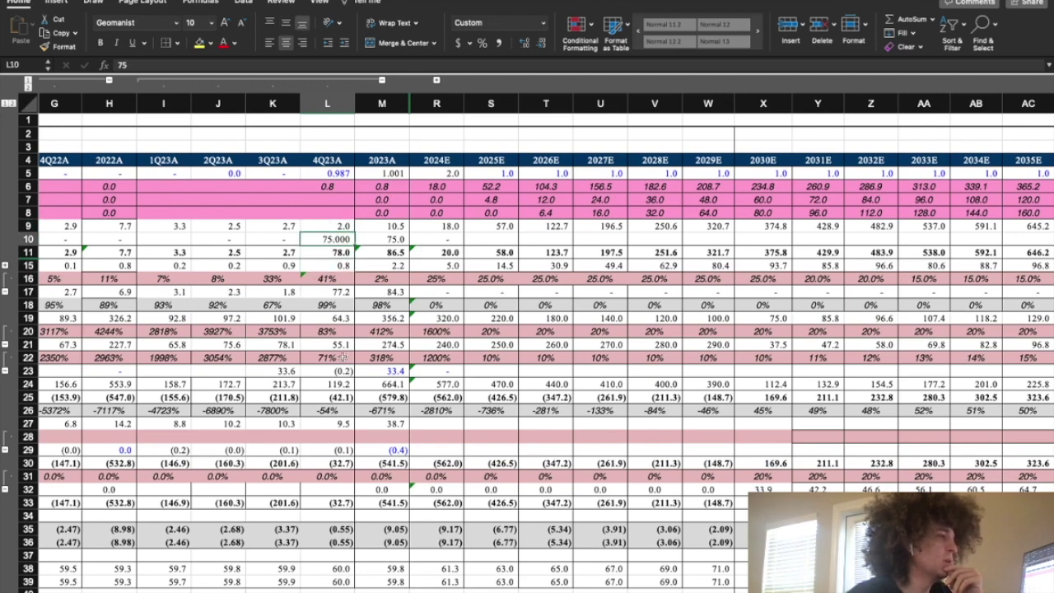
left_click(431, 284)
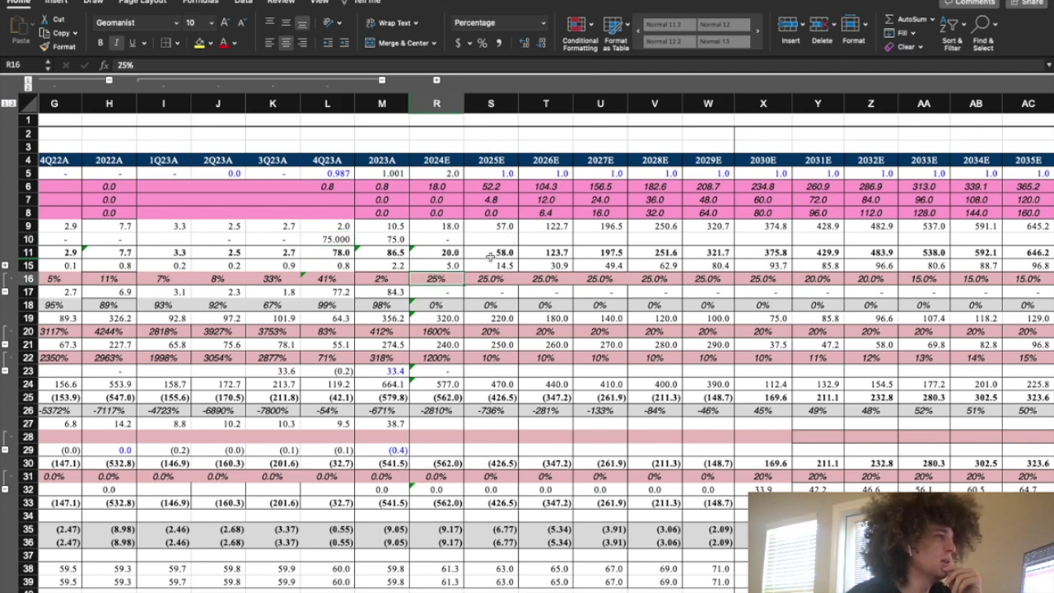
Step: Expand the 2024 quarterly columns in the income statement and inspect the 1Q24 COGS and COGS percentage formulas
left_click(436, 80)
left_click(442, 280)
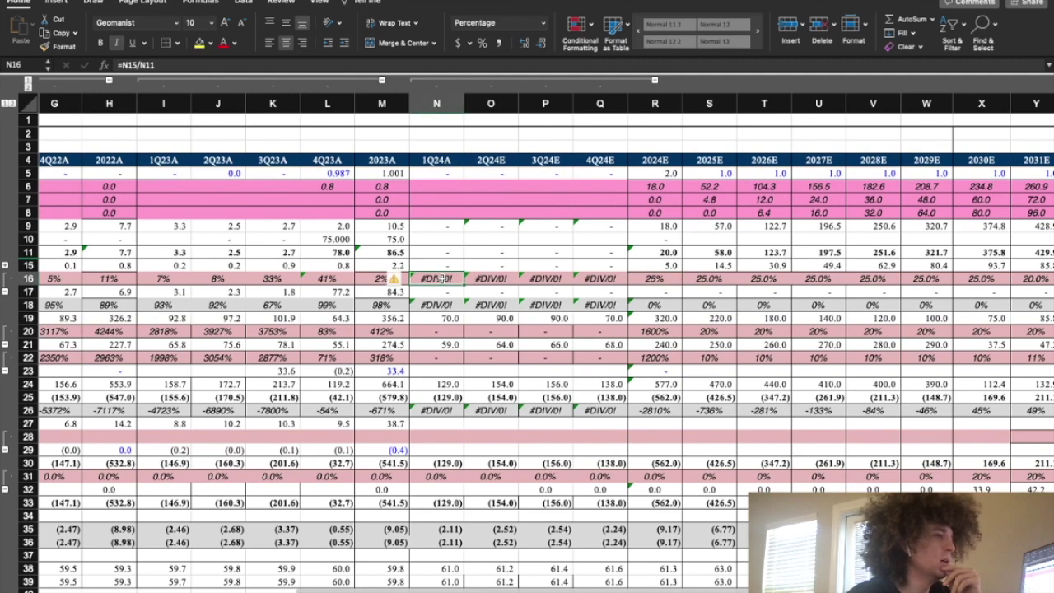
left_click(442, 265)
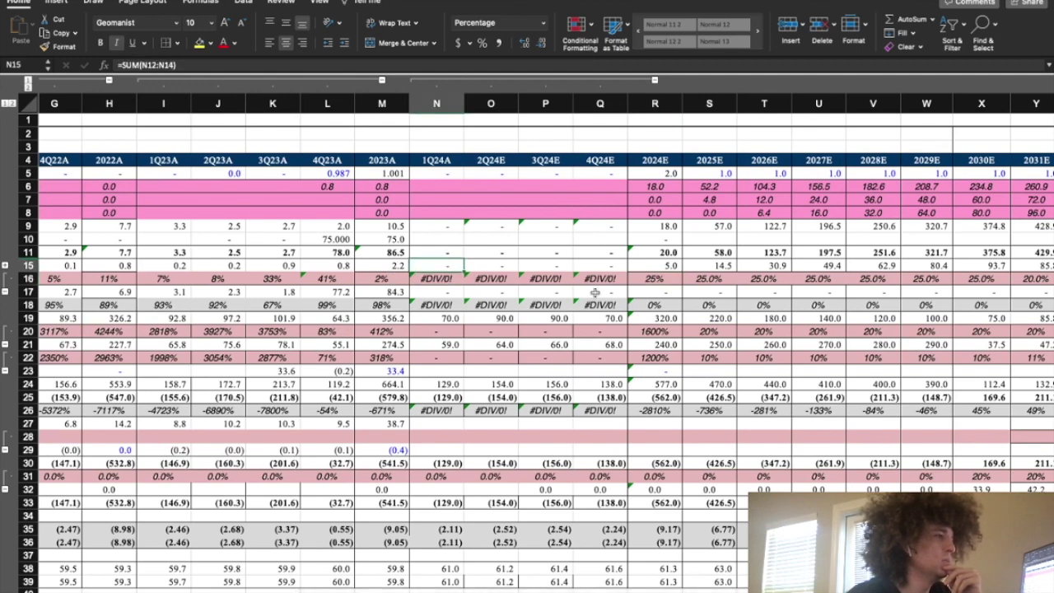
left_click(429, 276)
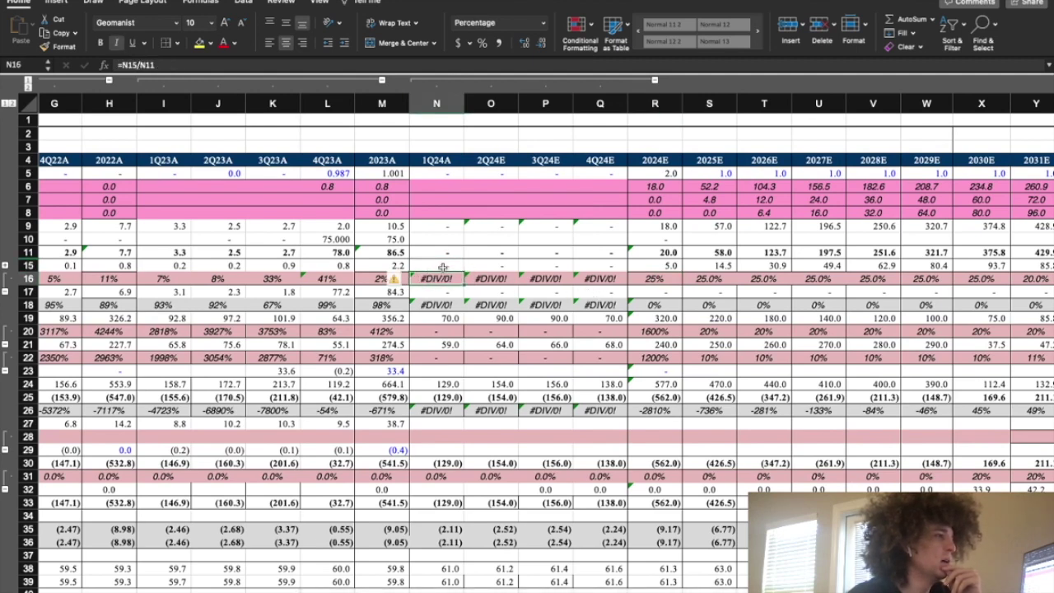
left_click(442, 266)
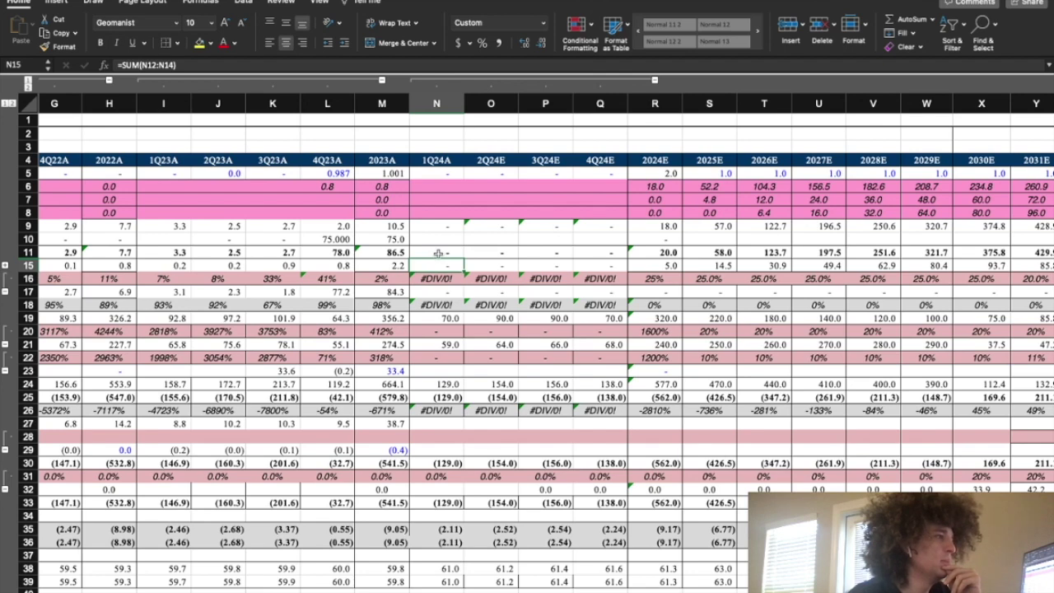
left_click(430, 277)
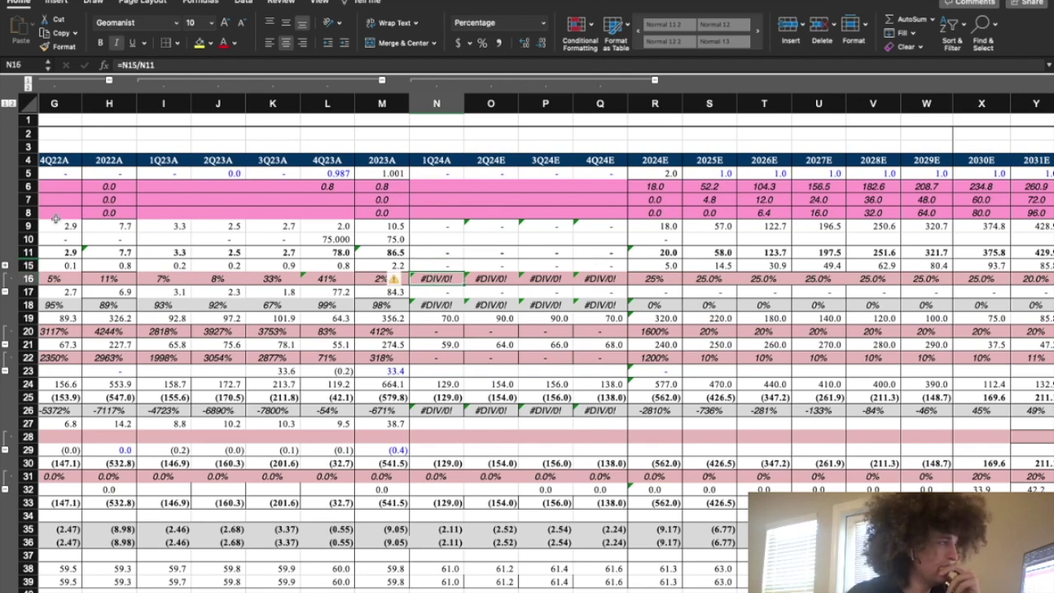
left_click(165, 265)
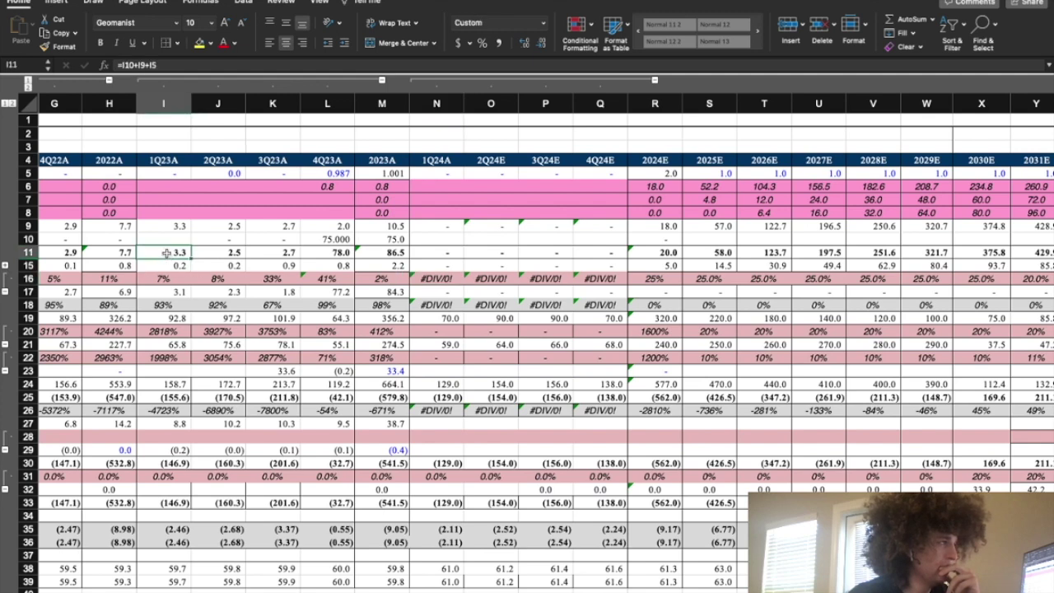
Step: Replace the 1Q24 COGS percentage formula in row 16 with 35%
left_click(436, 279)
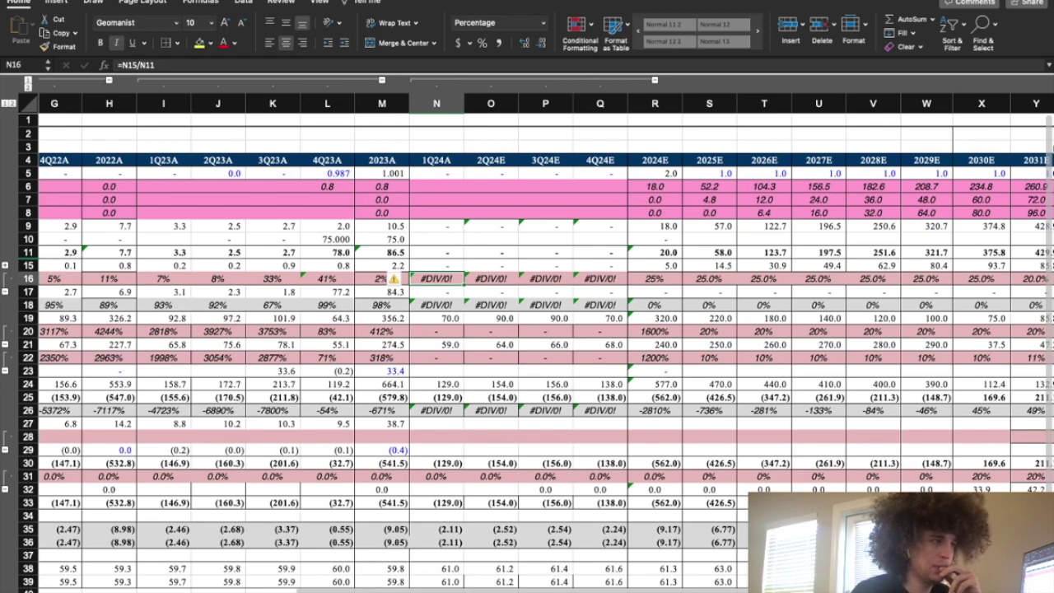
key("BackSpace")
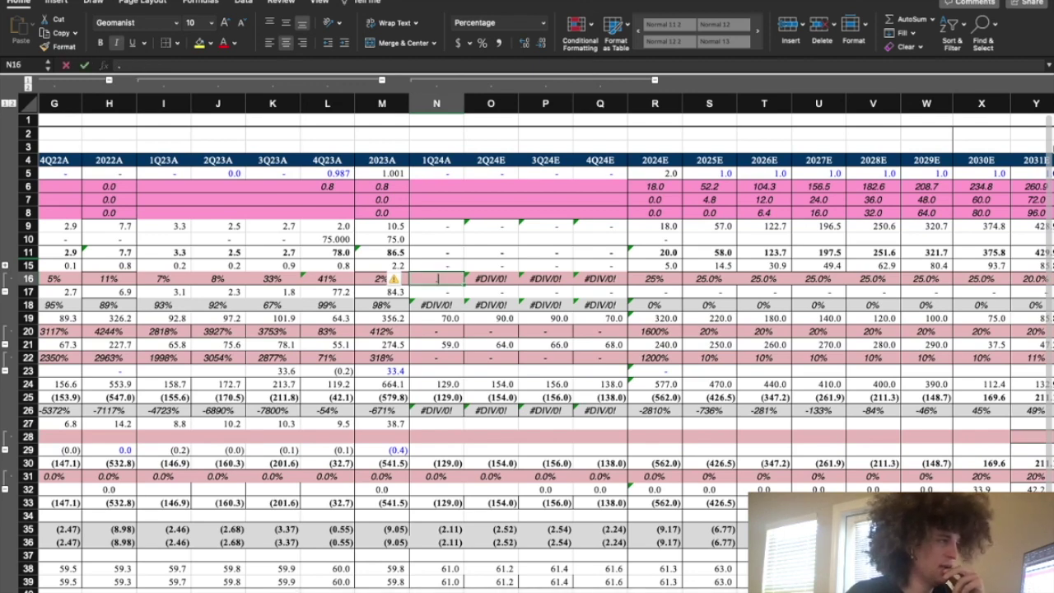
type(".35")
key("Return")
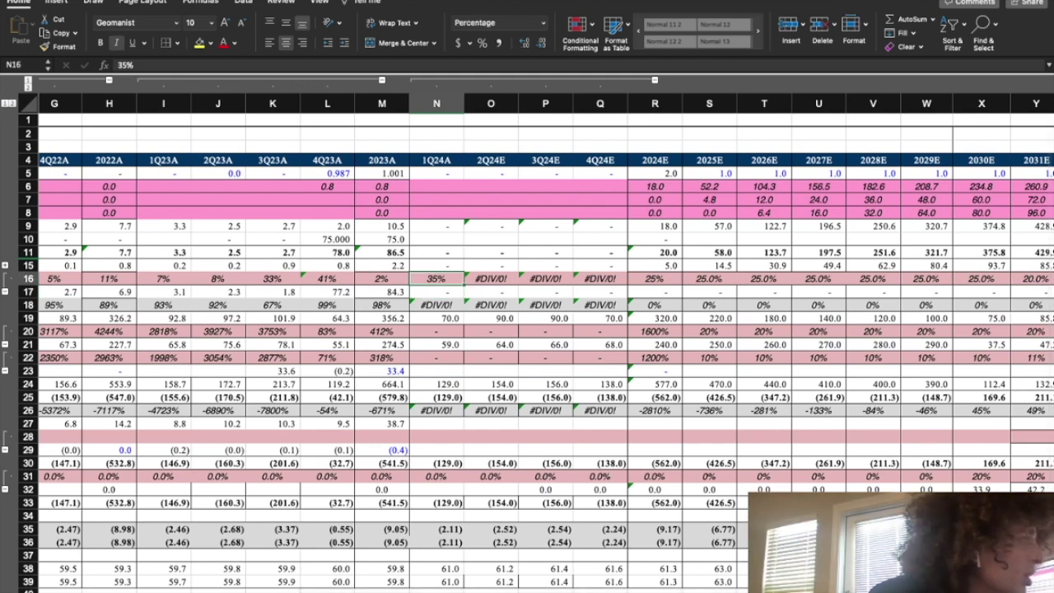
Step: Set the COGS percentage in row 16 to 40% for 1Q24 and 35% for 2Q24
left_click(491, 279)
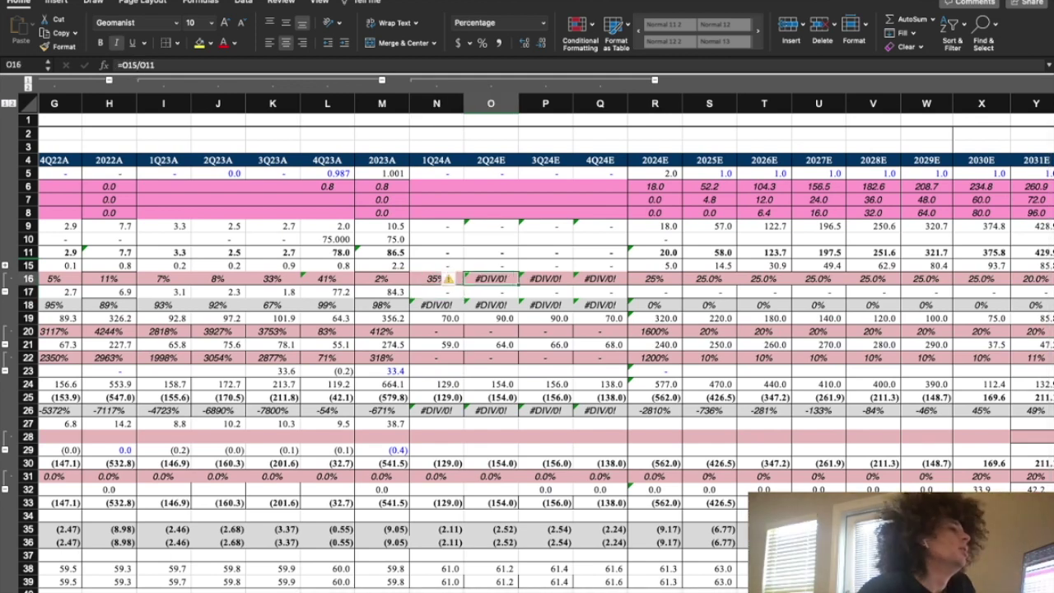
type("30")
key("Left")
type("40")
key("Right")
key("Down")
type("6")
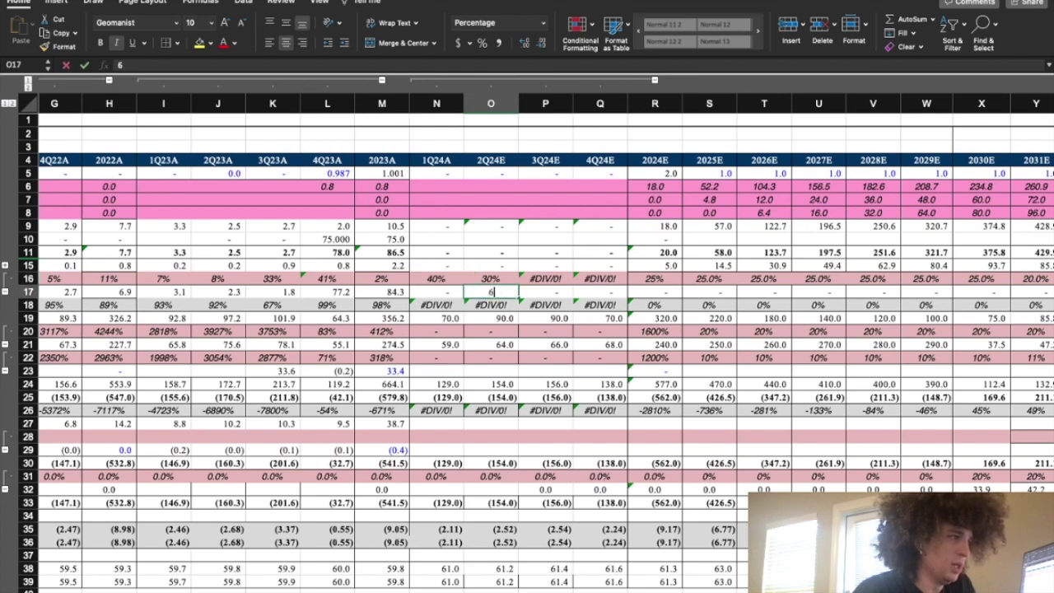
key("Escape")
key("Up")
type("35")
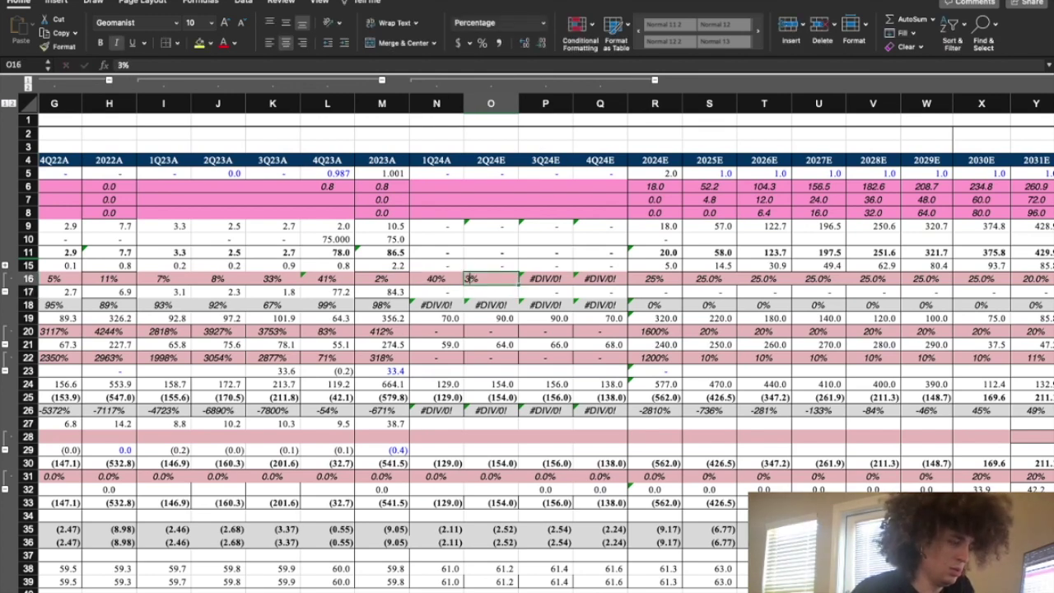
key("Right")
Step: Set the COGS percentage in row 16 to 30% for 3Q24 and 25% for 4Q24
type("3")
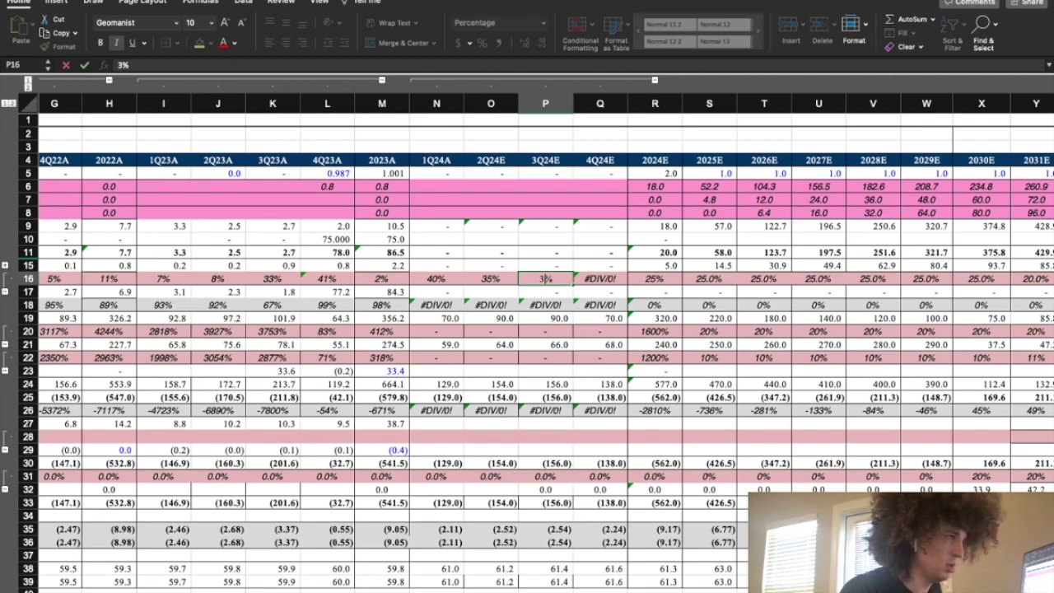
type("0")
key("Right")
type("25")
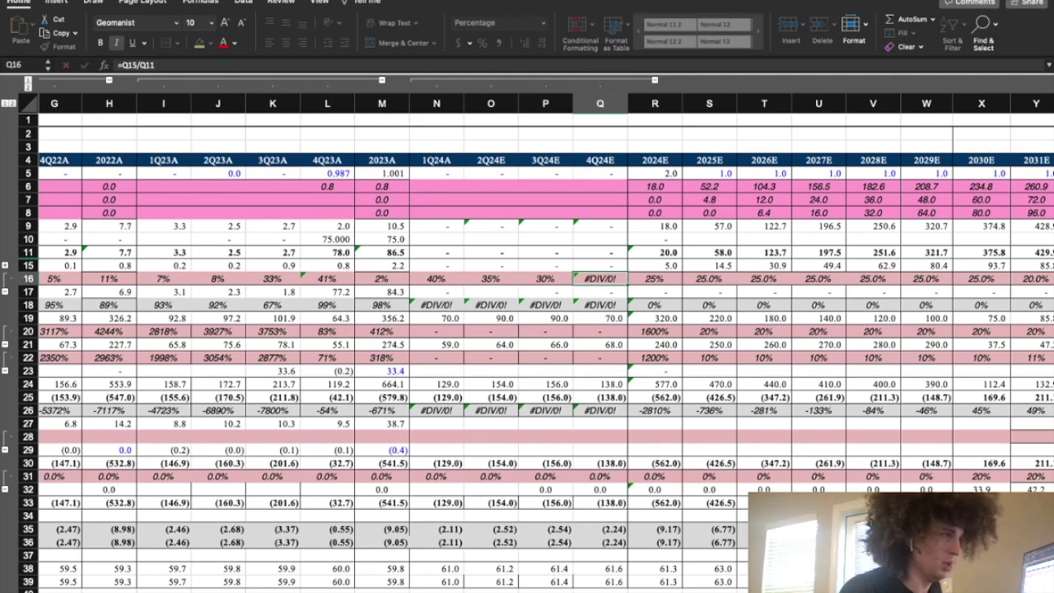
Step: Clear the full-year 2024E COGS percentage in row 16
key("Right")
key("BackSpace")
key("Return")
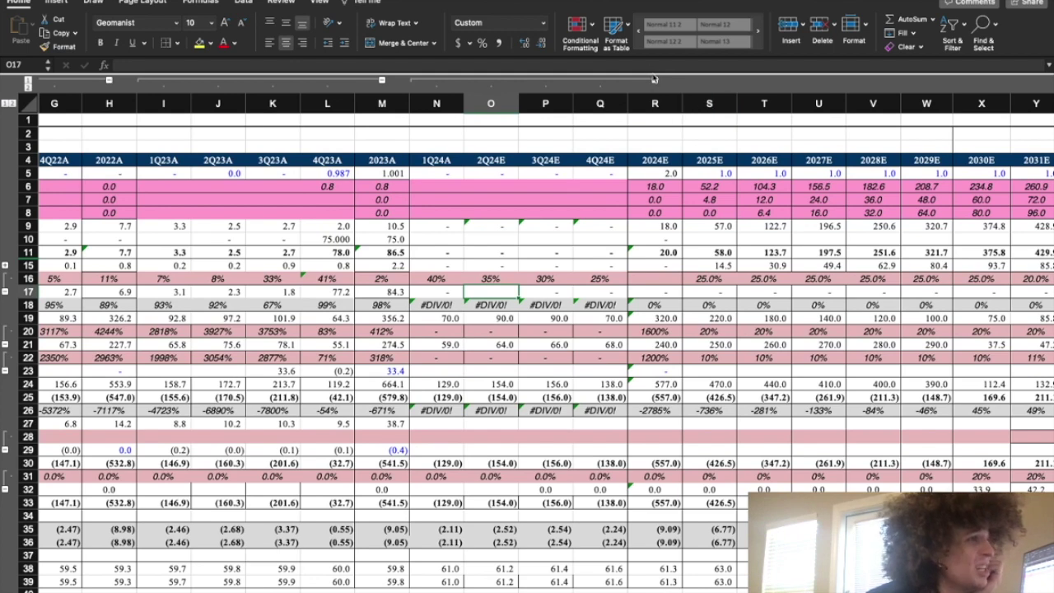
Step: Review the 2024E revenue rows 5 to 11 and row 18 in the income statement with the 2024 quarterly columns temporarily collapsed
left_click(655, 80)
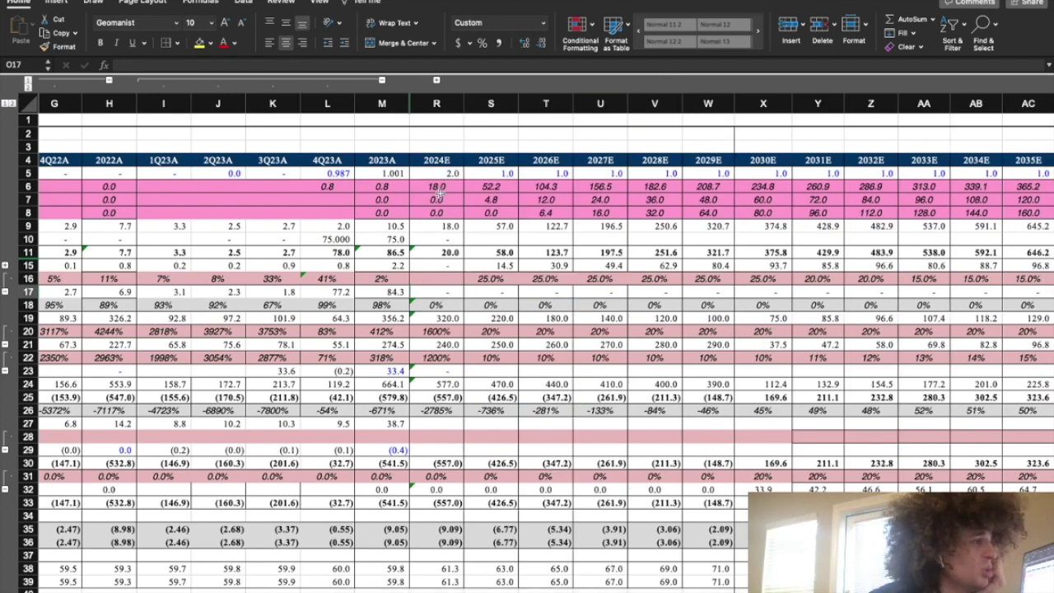
left_click(433, 236)
key("Up")
key("Up")
key("Up")
key("Up")
key("Up")
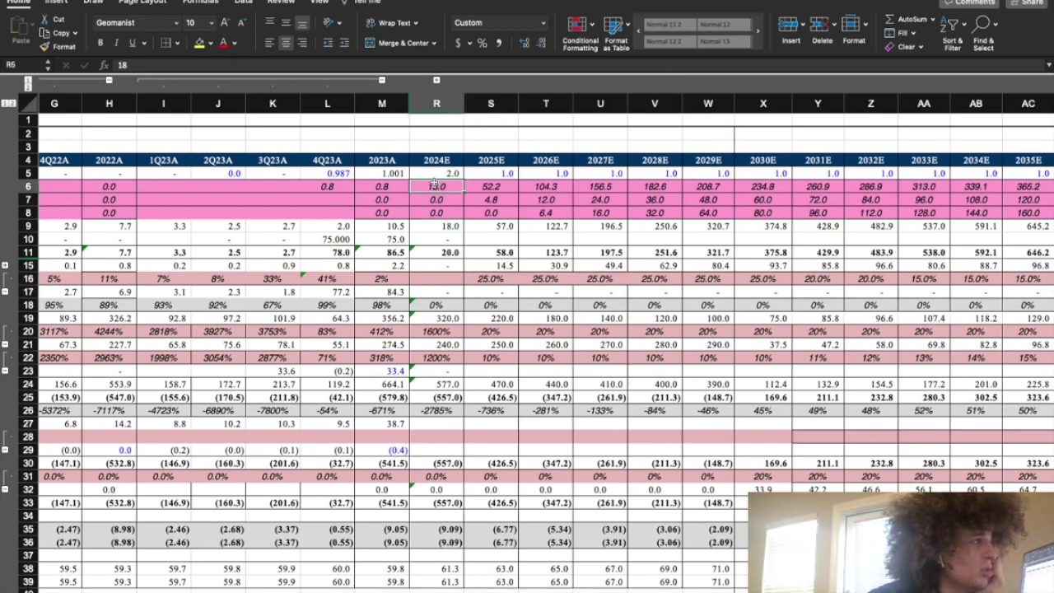
left_click(436, 252)
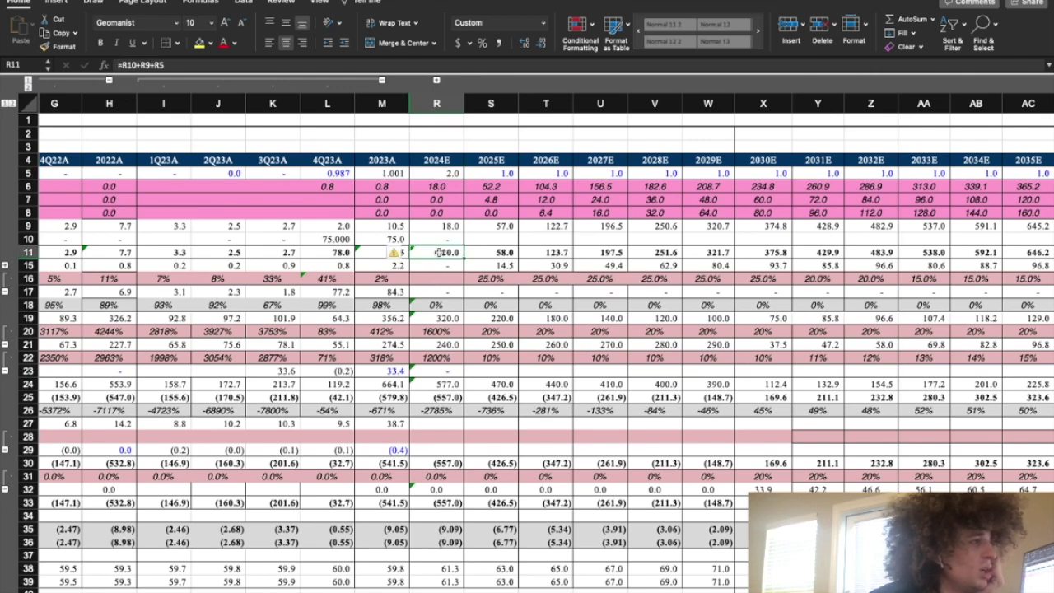
left_click(436, 304)
scroll(338, 579, "down", 2)
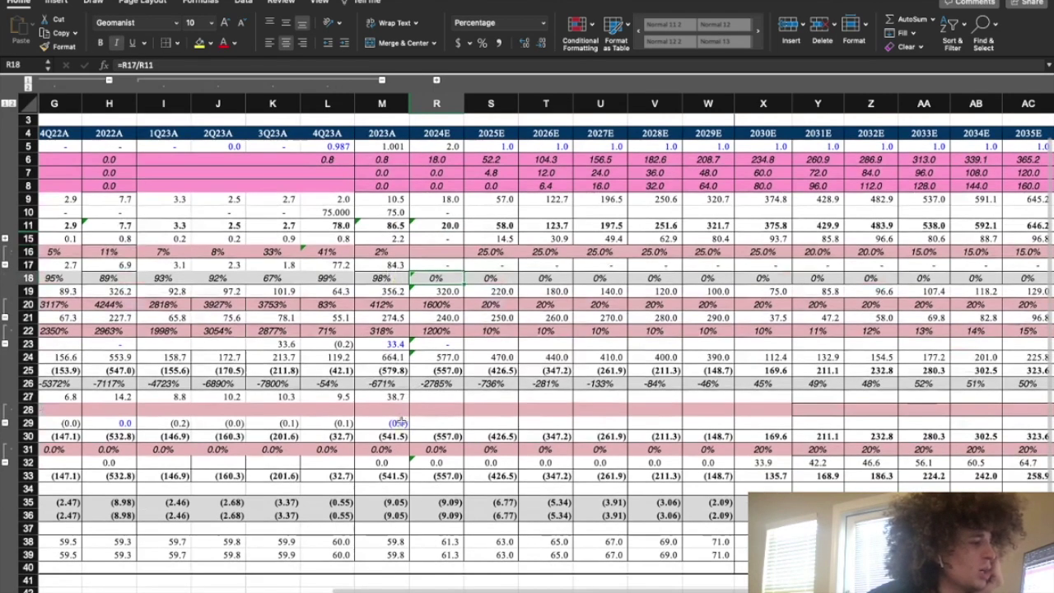
key("ctrl+Page_Down")
key("ctrl+Page_Up")
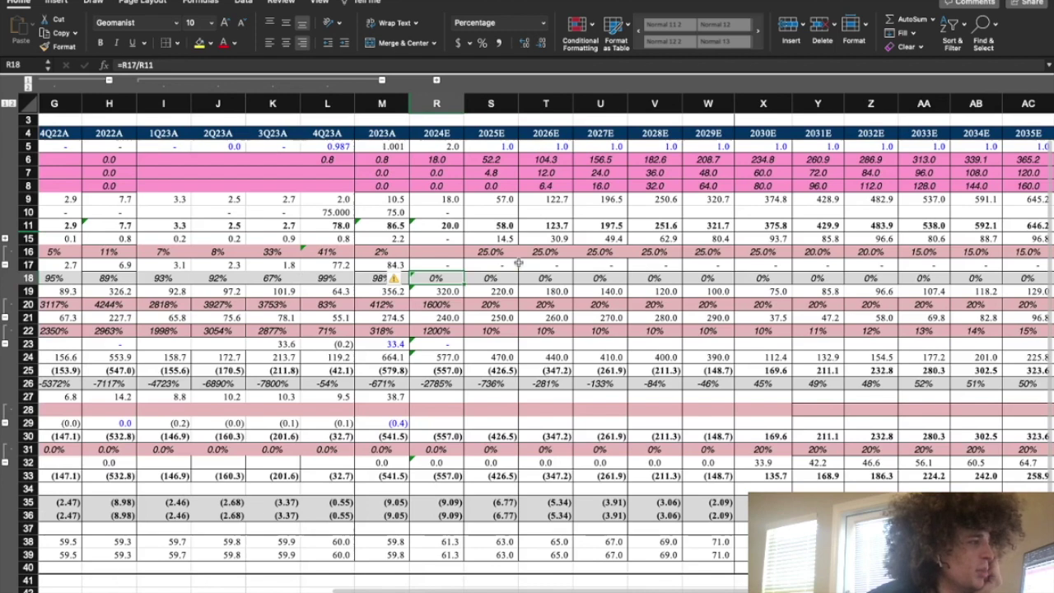
left_click(437, 81)
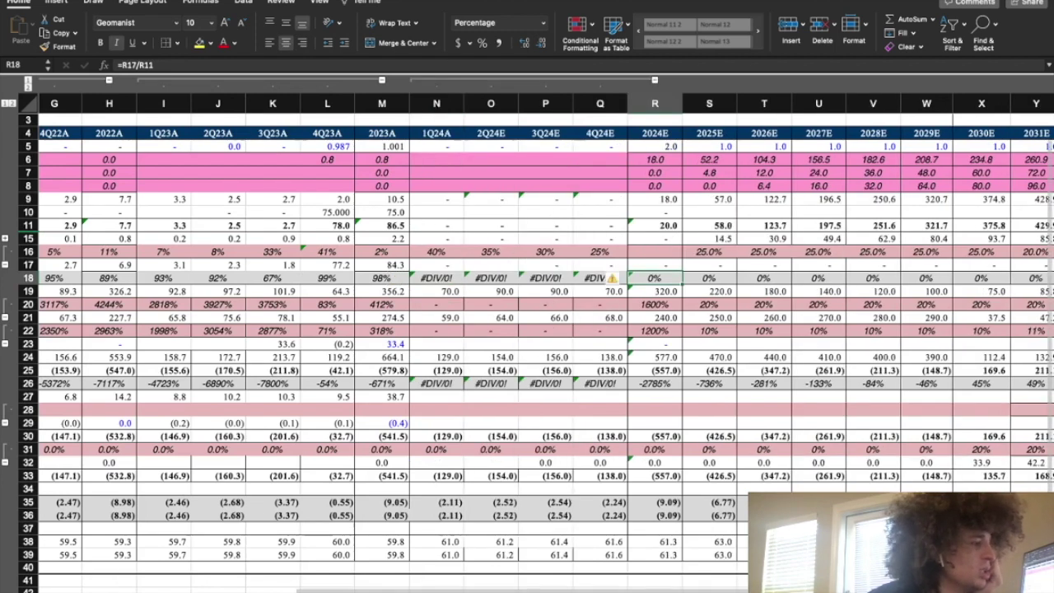
Step: Check the DCF's 2024 COGS percentage against the 2024E formulas in rows 11, 17 and 18 of the income statement
key("ctrl+Page_Down")
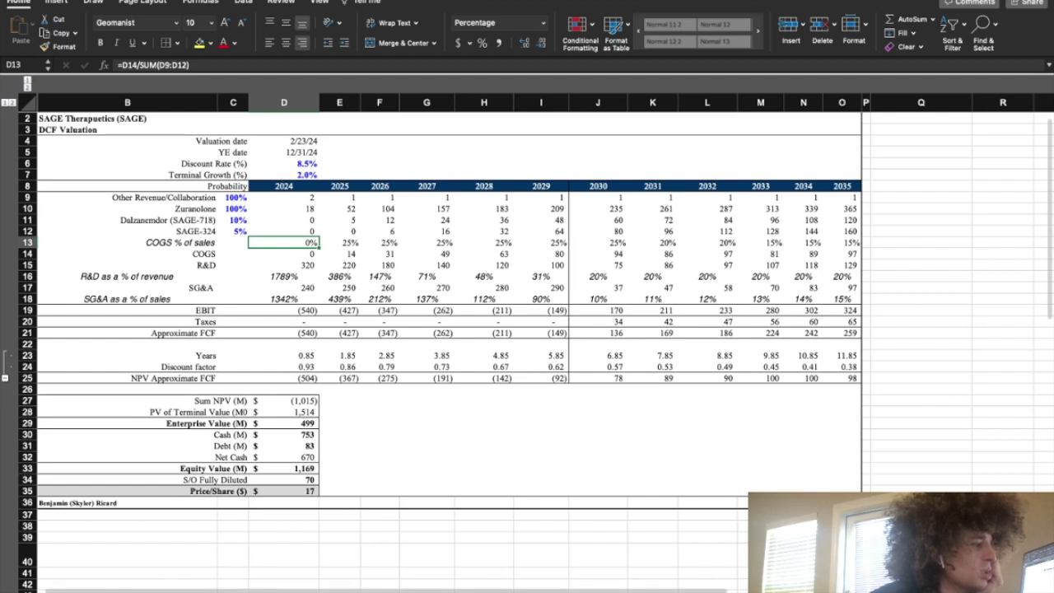
key("ctrl+Page_Up")
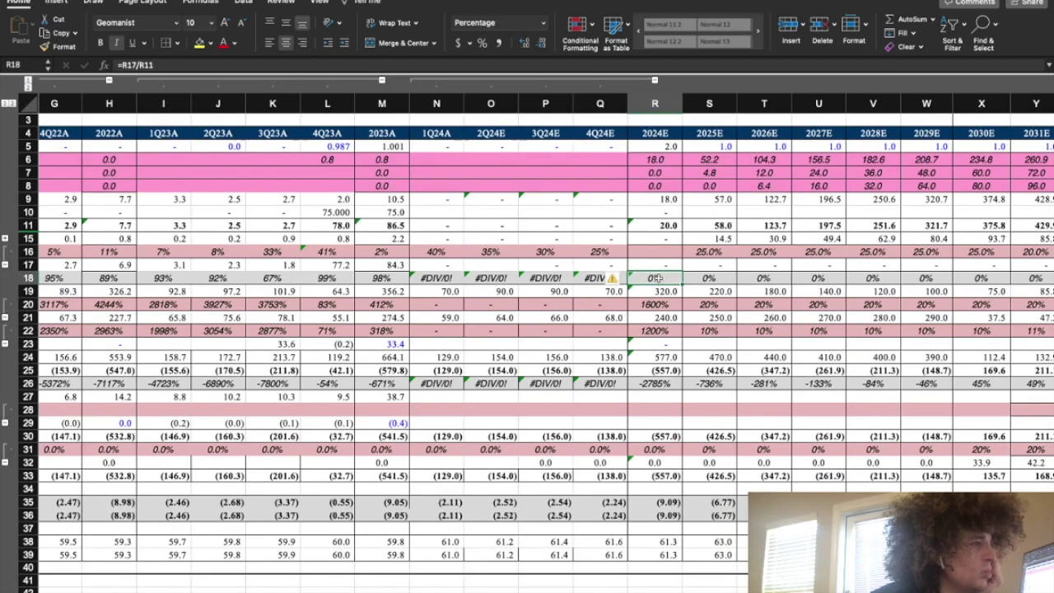
double_click(658, 278)
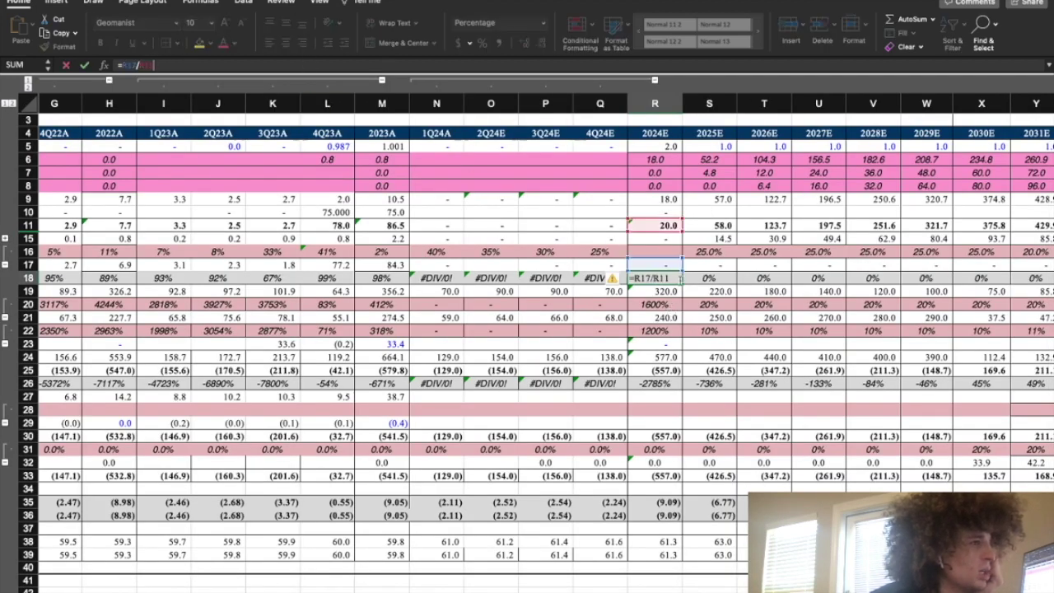
key("Return")
left_click(656, 265)
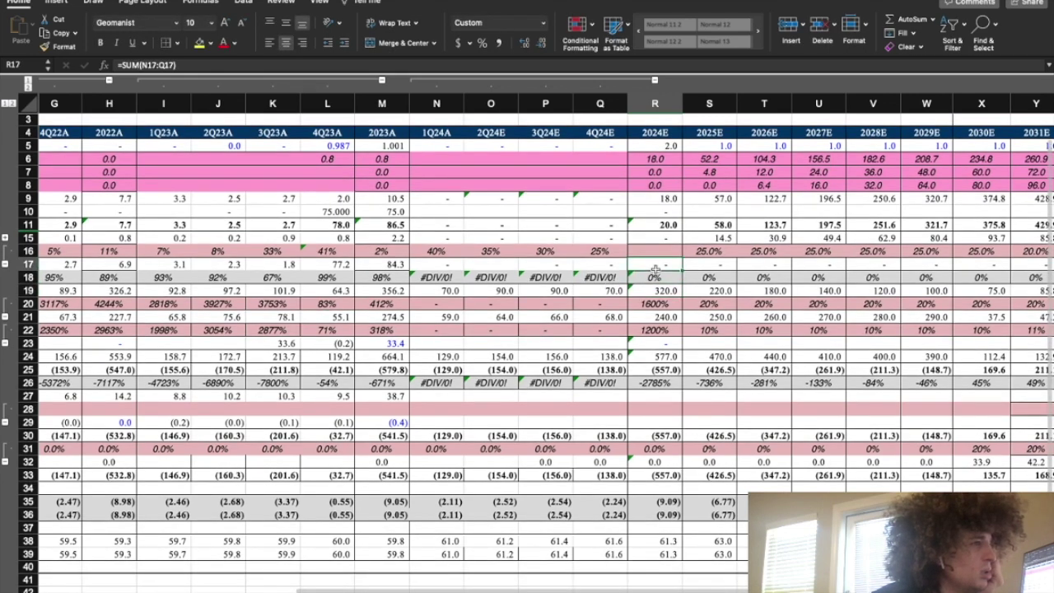
left_click(658, 226)
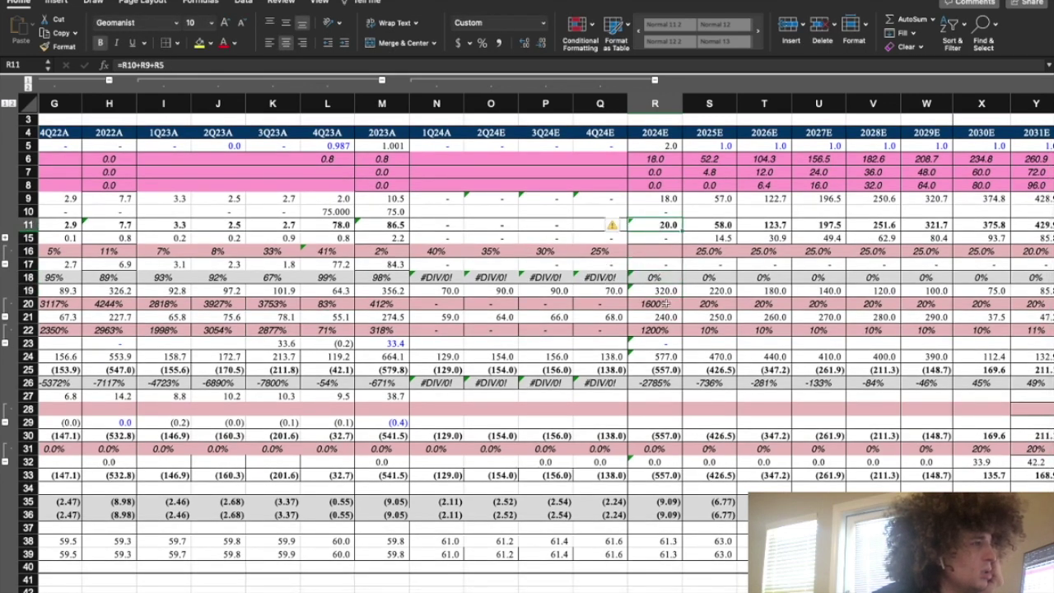
left_click(651, 265)
left_click(650, 279)
left_click(650, 240)
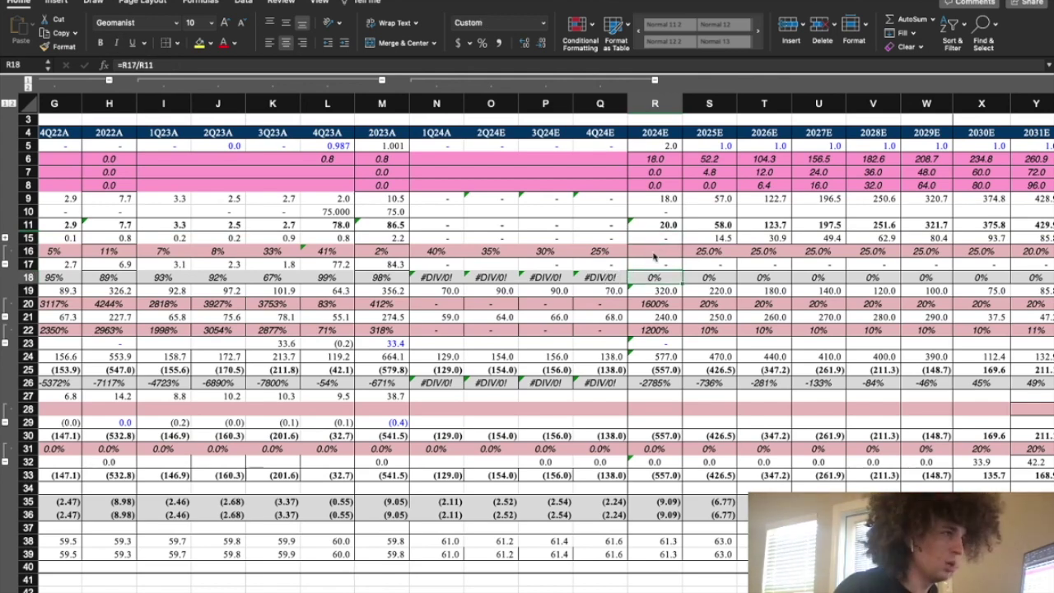
Step: Set the full-year 2024E COGS percentage in row 16 of the income statement to 25%
left_click(656, 252)
type("25%")
key("Return")
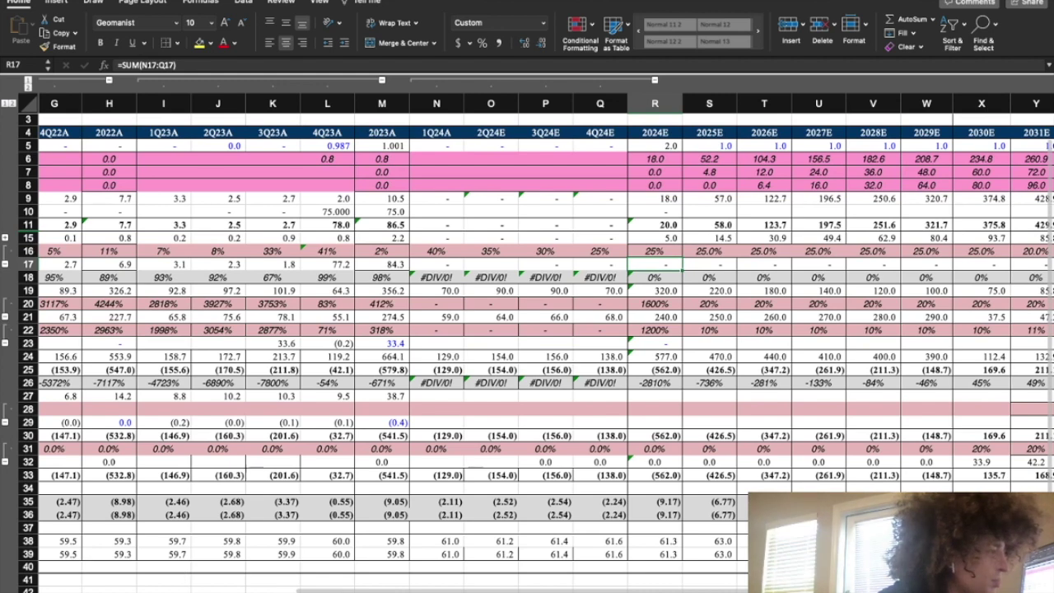
Step: In the DCF sheet, inspect the 2024 COGS percentage formula and the COGS formulas for 2024 and 2030
left_click(124, 591)
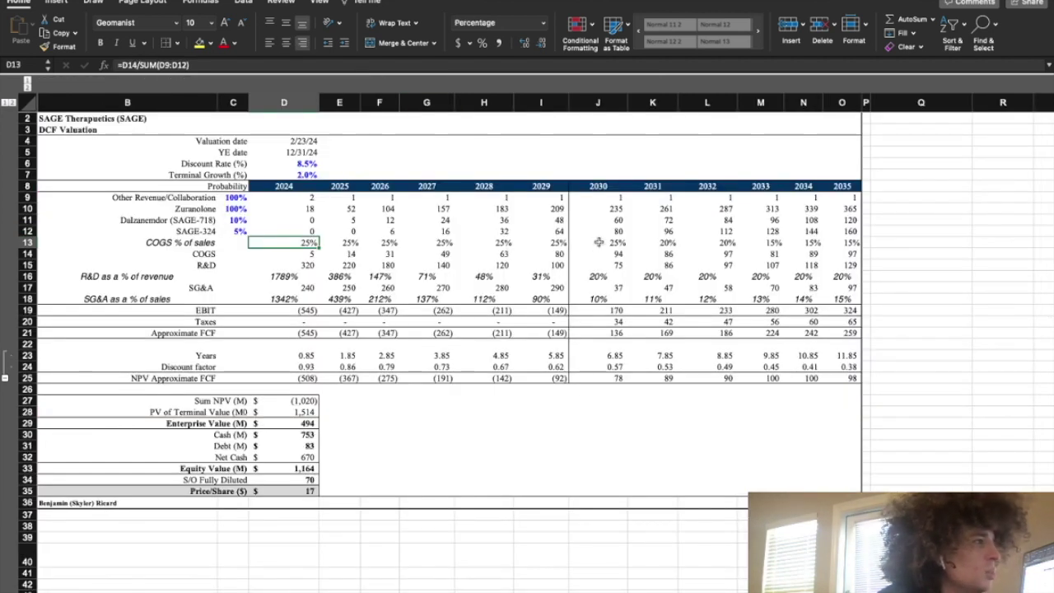
left_click_drag(277, 242, 543, 242)
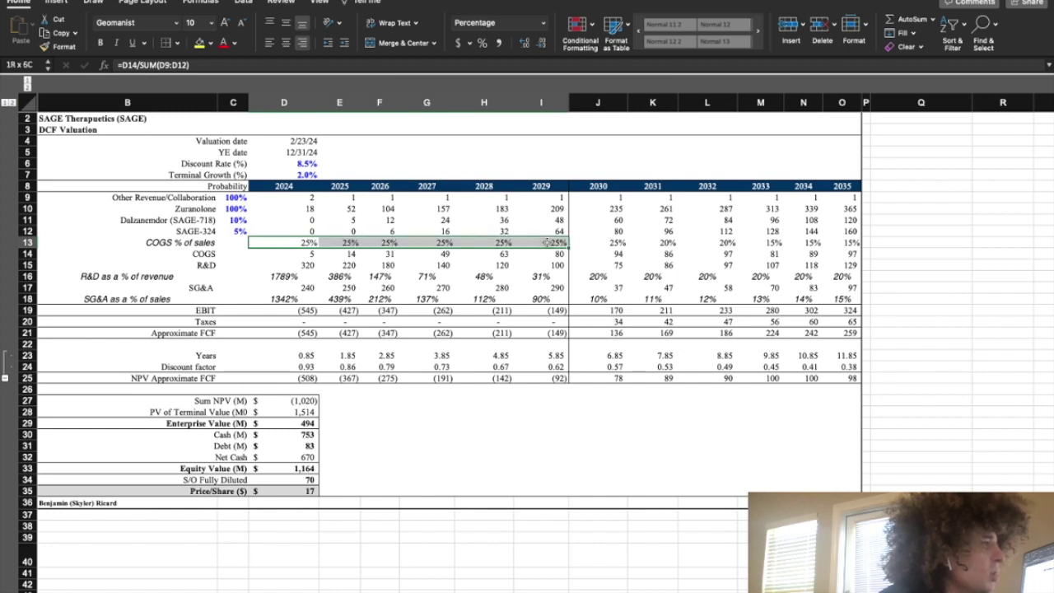
left_click(281, 242)
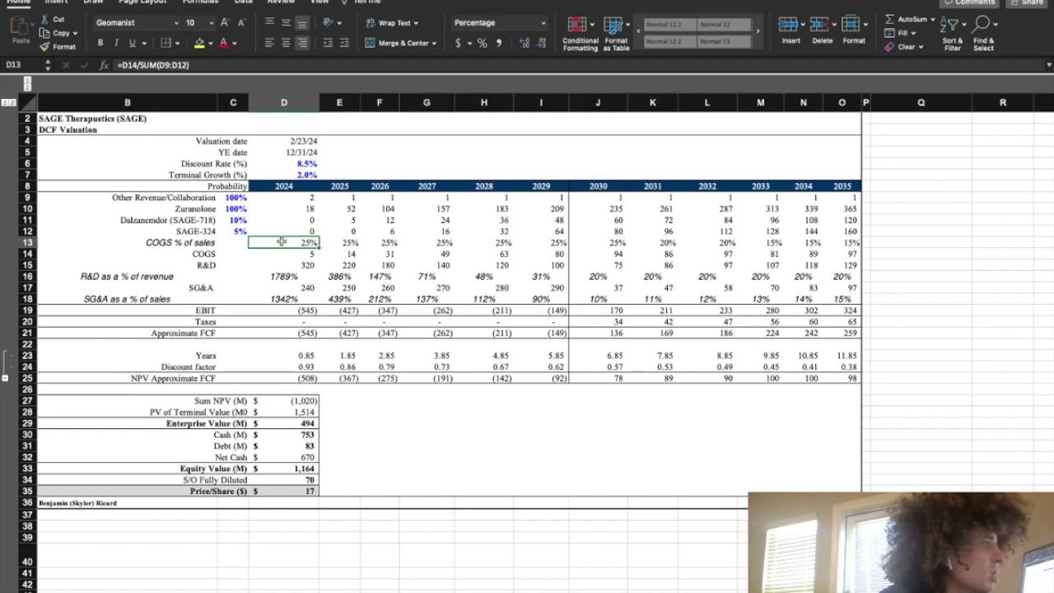
double_click(171, 65)
key("Return")
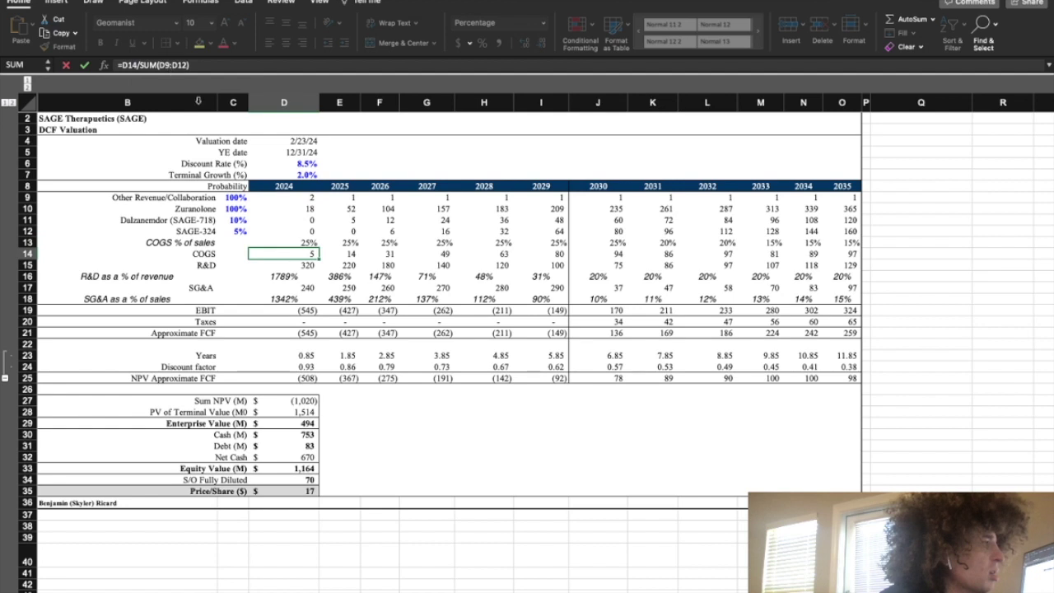
left_click(136, 65)
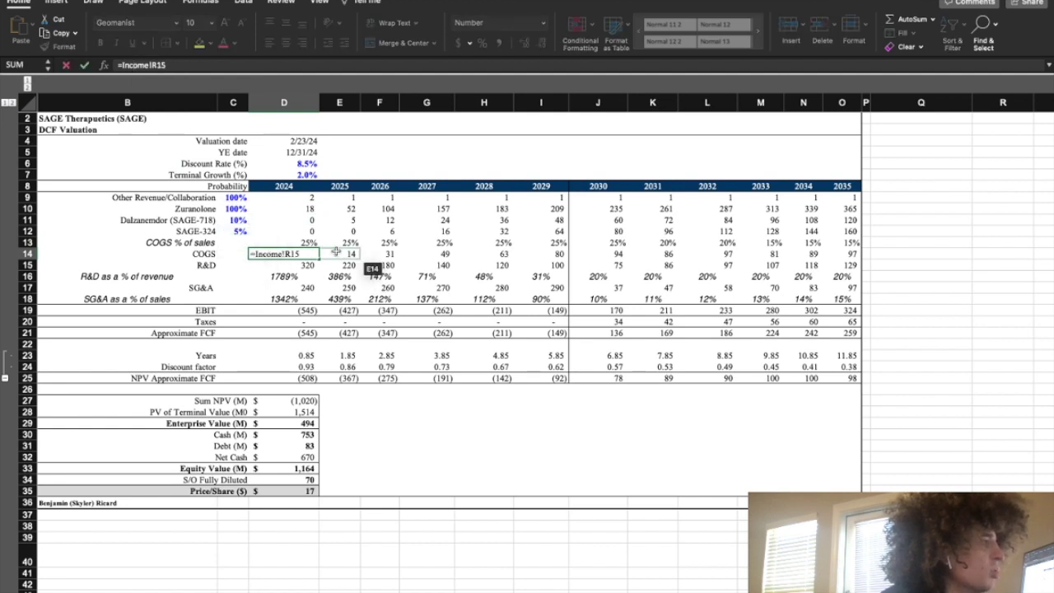
key("Return")
left_click(613, 256)
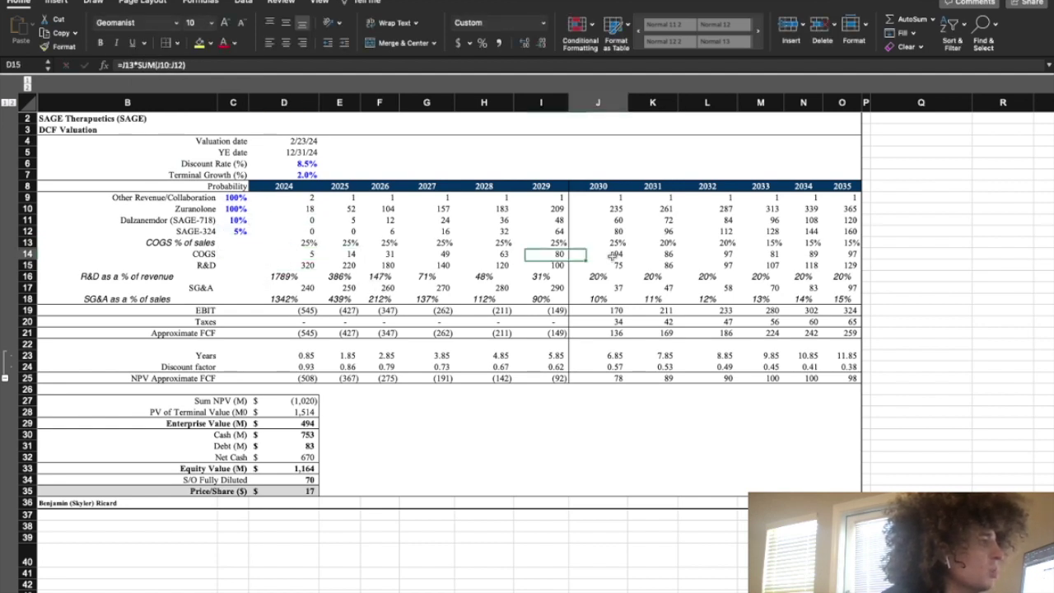
left_click(225, 65)
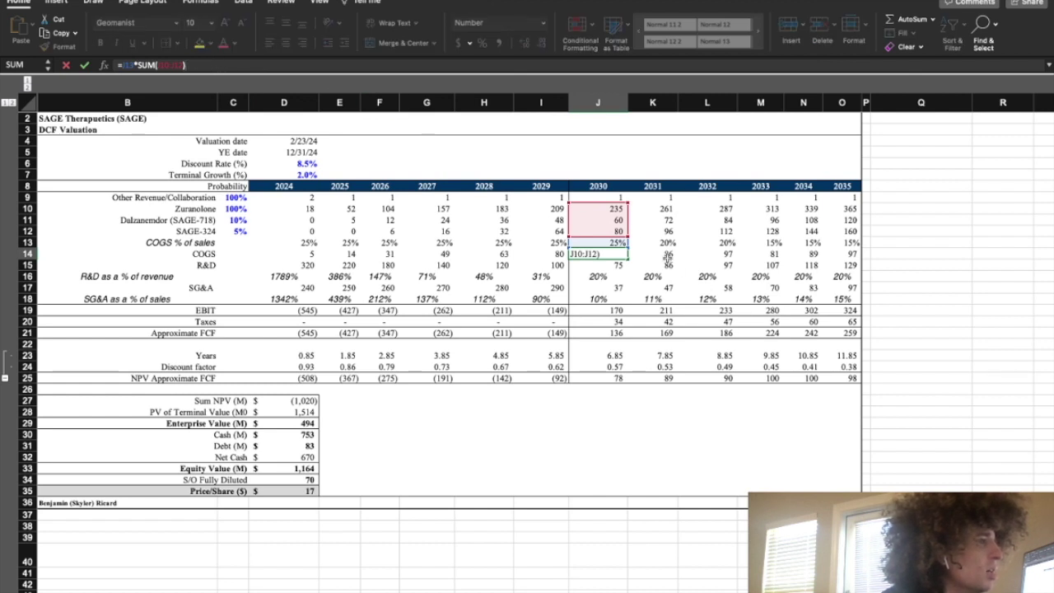
key("Return")
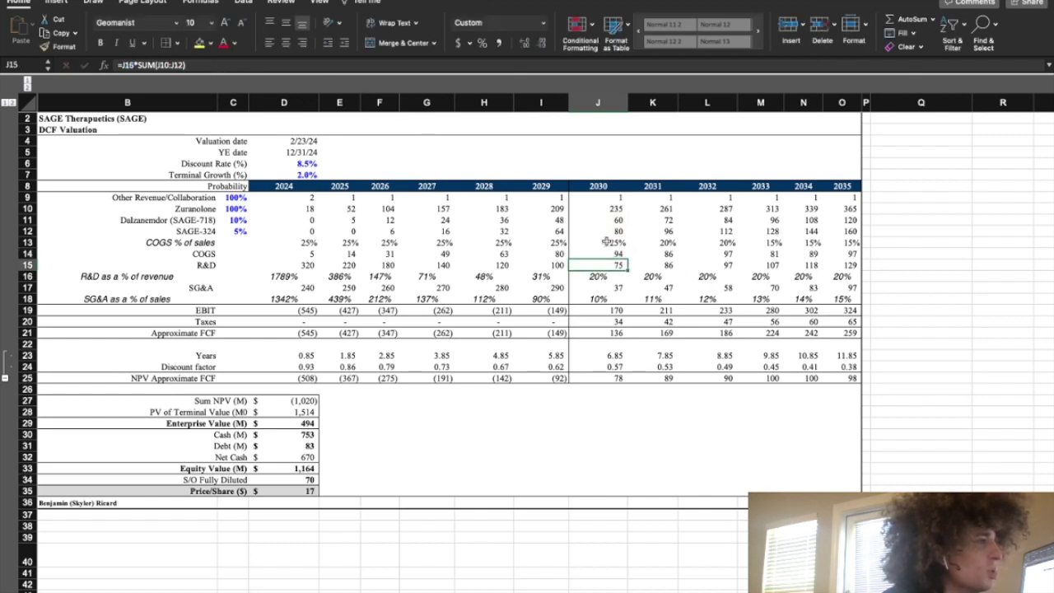
Step: Try a 30% COGS percentage for 2030 in the DCF, and restore it to 25%
left_click(613, 241)
type("30")
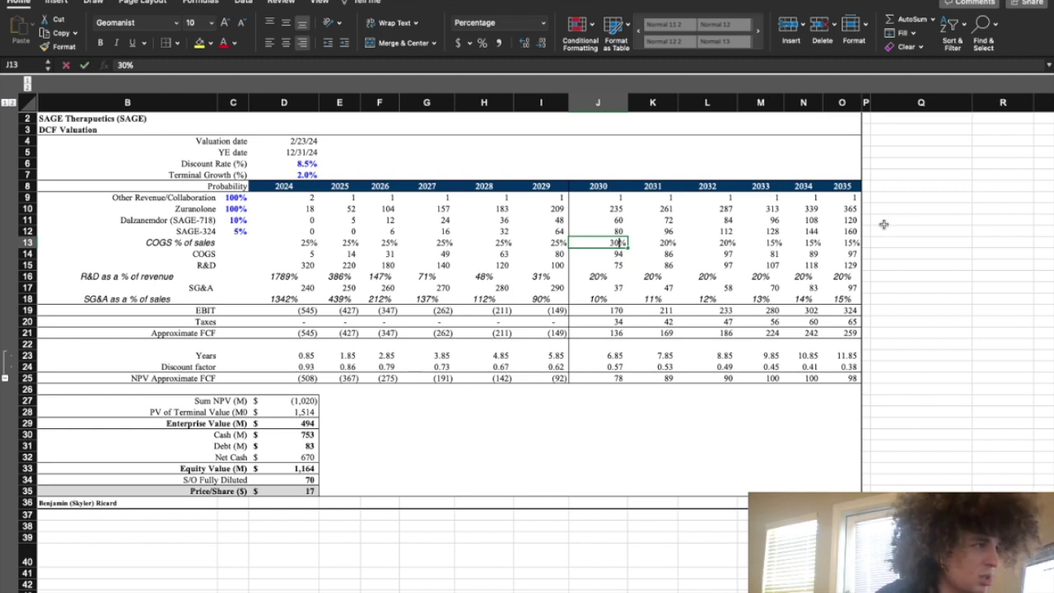
key("Return")
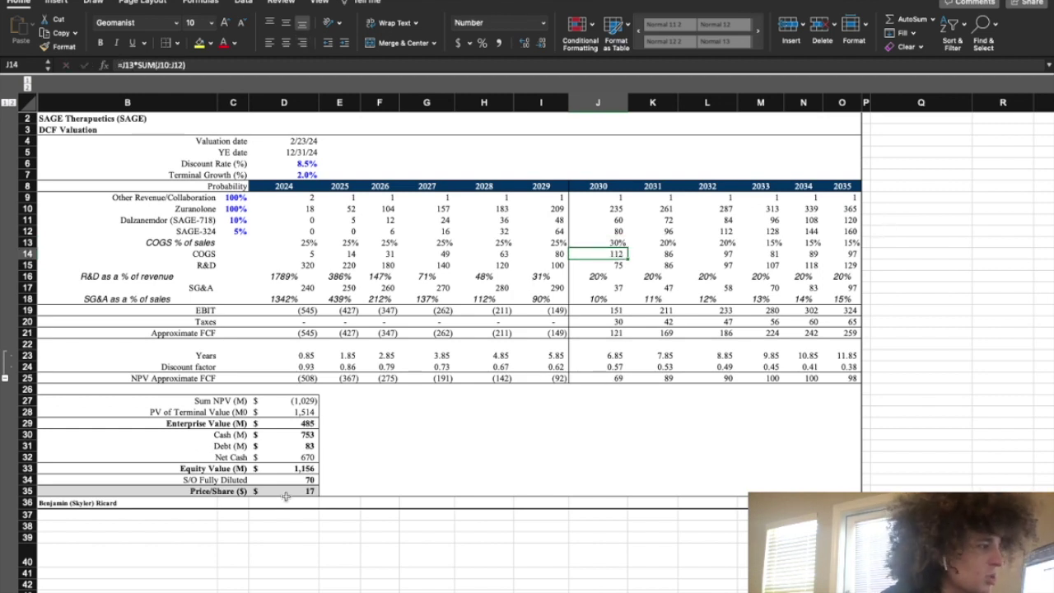
key("super+z")
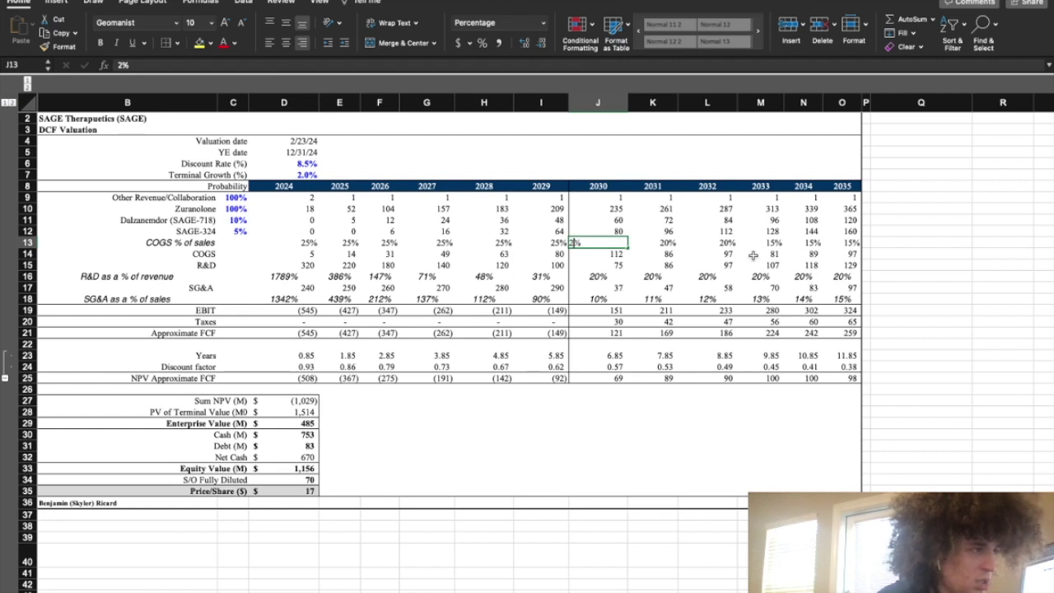
key("Return")
Step: Review the DCF's COGS percentage and R&D rows from 2024 to 2035, including the R&D percentages for 2030 and 2031
left_click(657, 243)
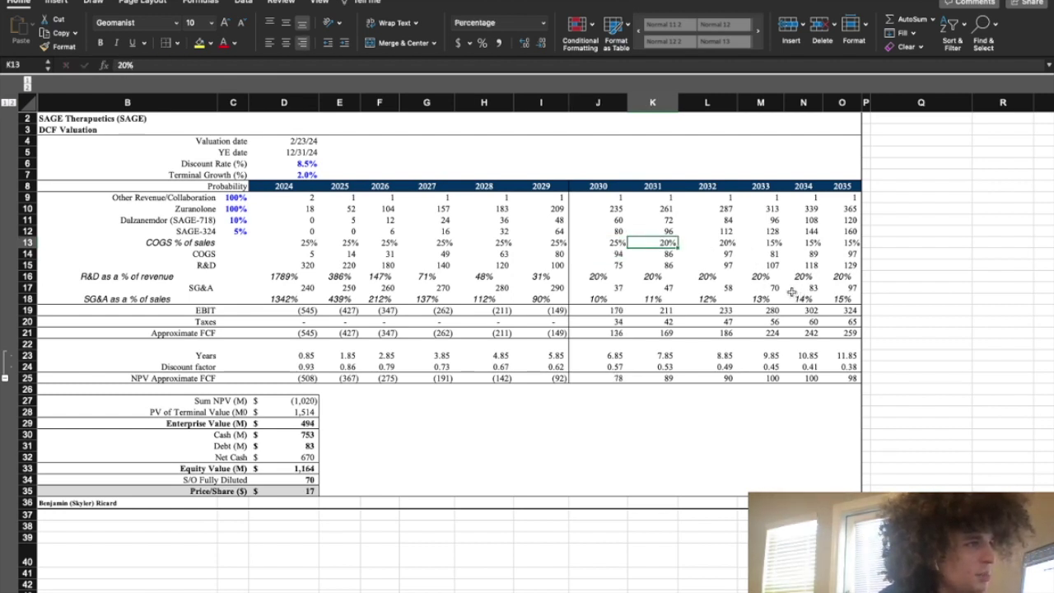
left_click_drag(852, 243, 306, 242)
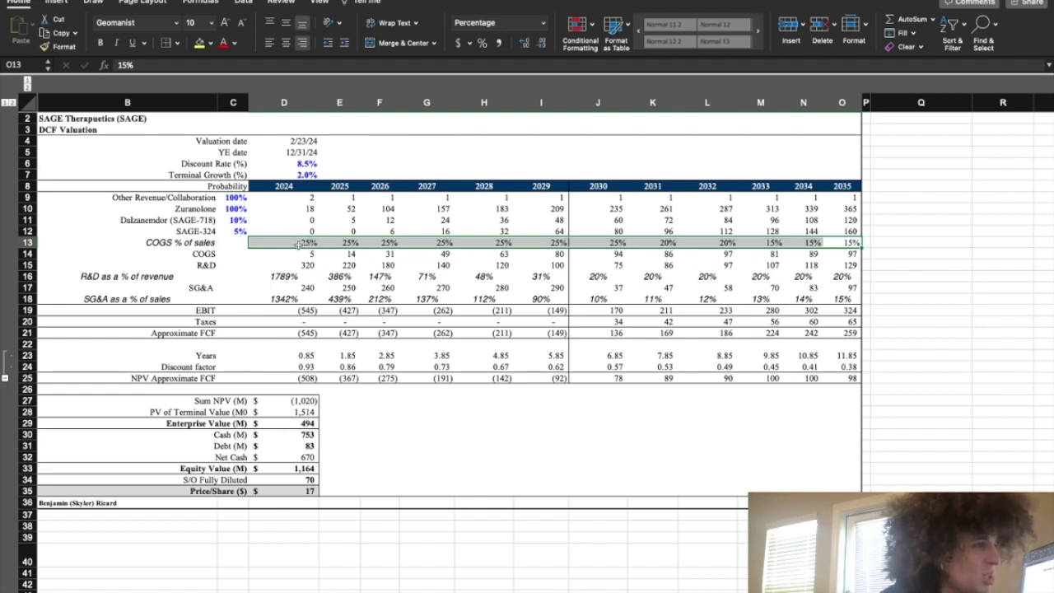
left_click_drag(294, 244, 856, 242)
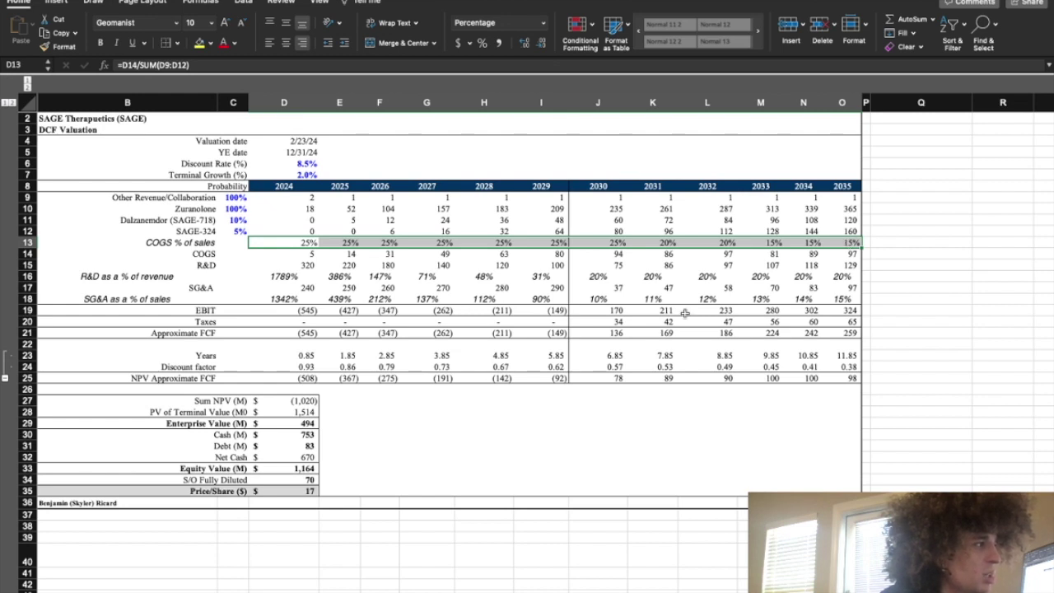
left_click_drag(303, 265, 841, 268)
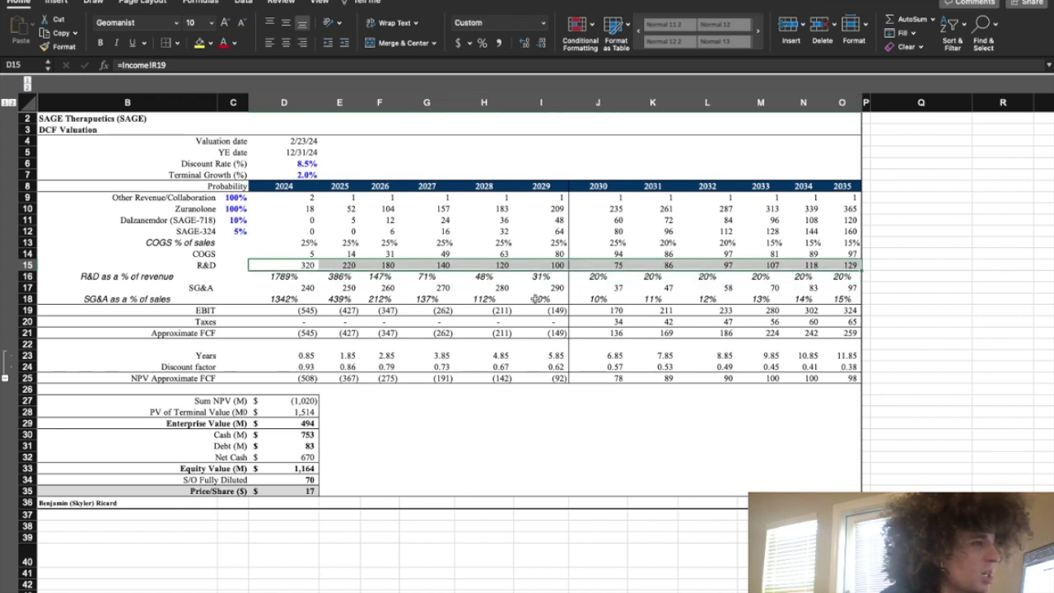
left_click(609, 277)
left_click(642, 276)
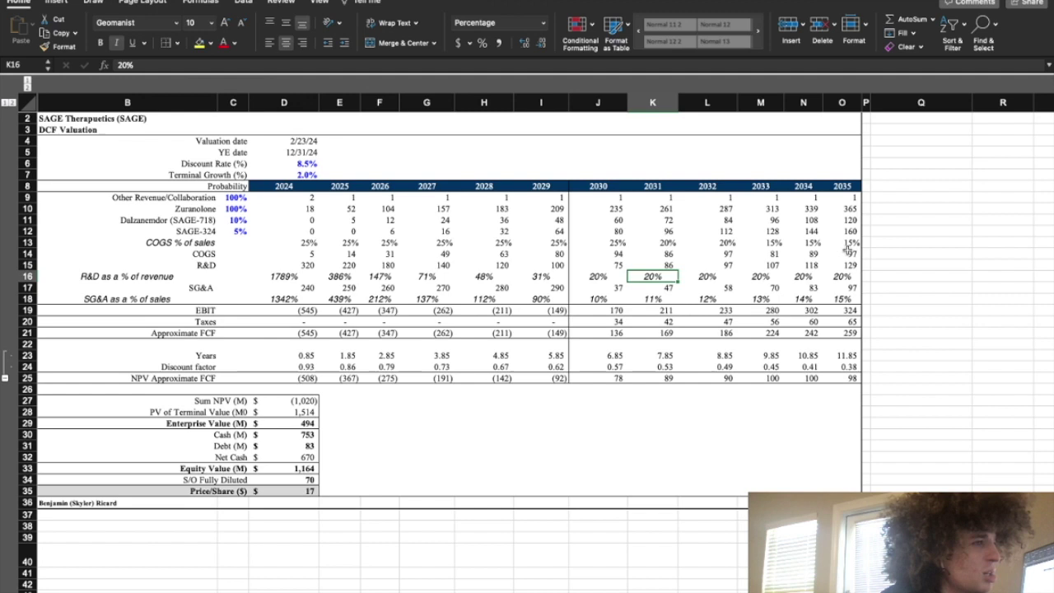
left_click(812, 265)
Step: Set R&D as a percentage of revenue in the DCF to 15% for 2031 and 13.5% for 2032
left_click(665, 275)
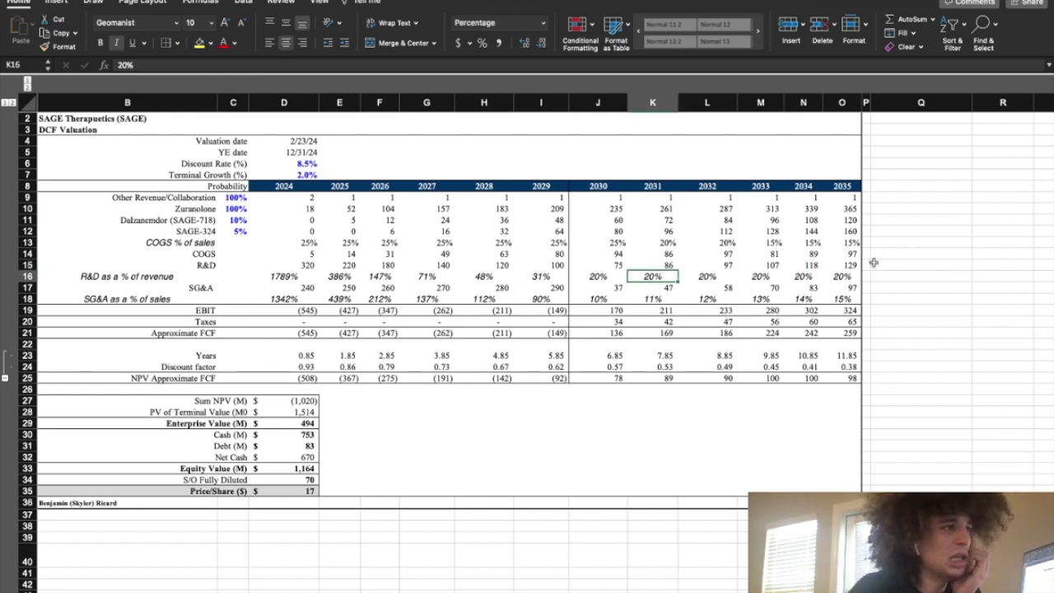
type("15")
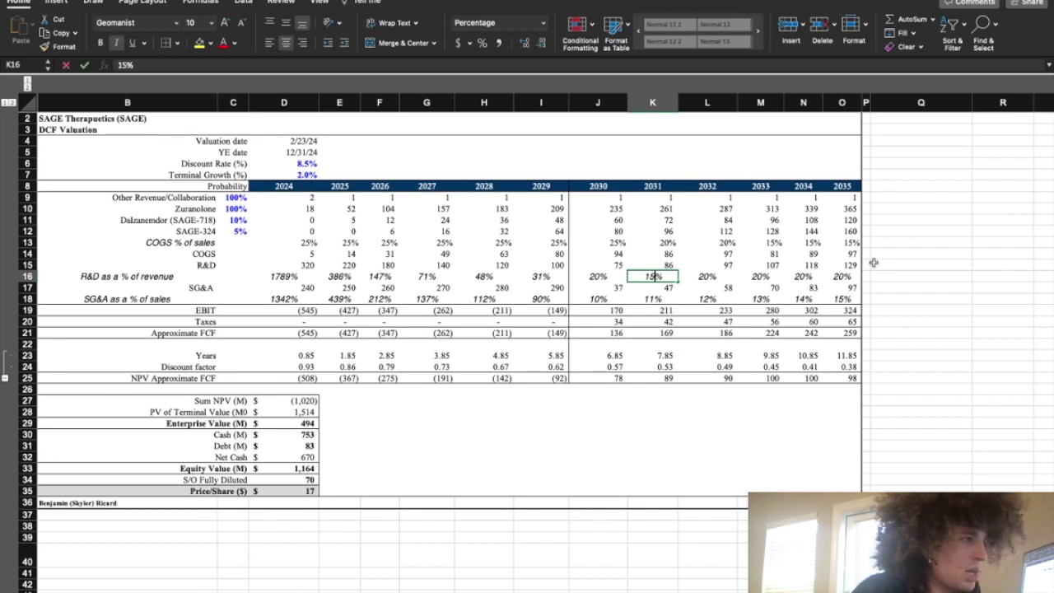
key("Return")
left_click(696, 277)
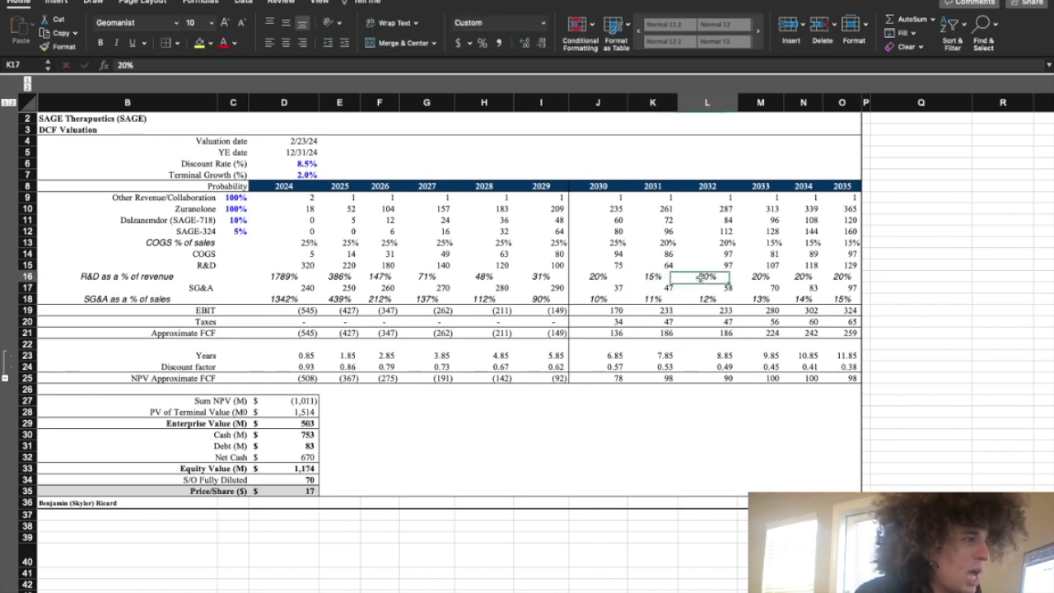
type("13.")
type("5")
key("Return")
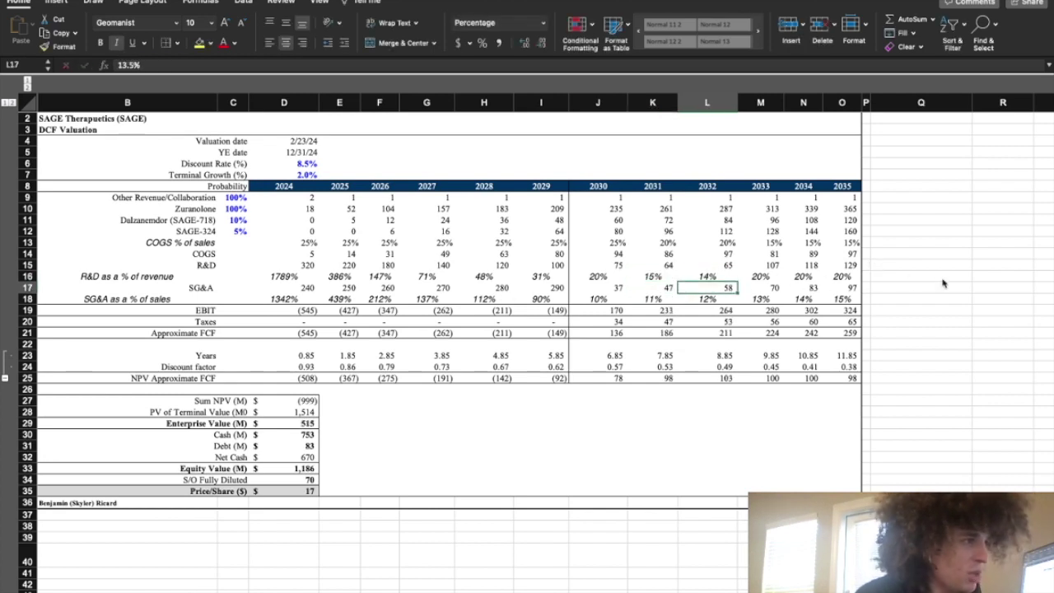
Step: Set R&D as a percentage of revenue in the DCF to 12% for 2033
left_click(758, 277)
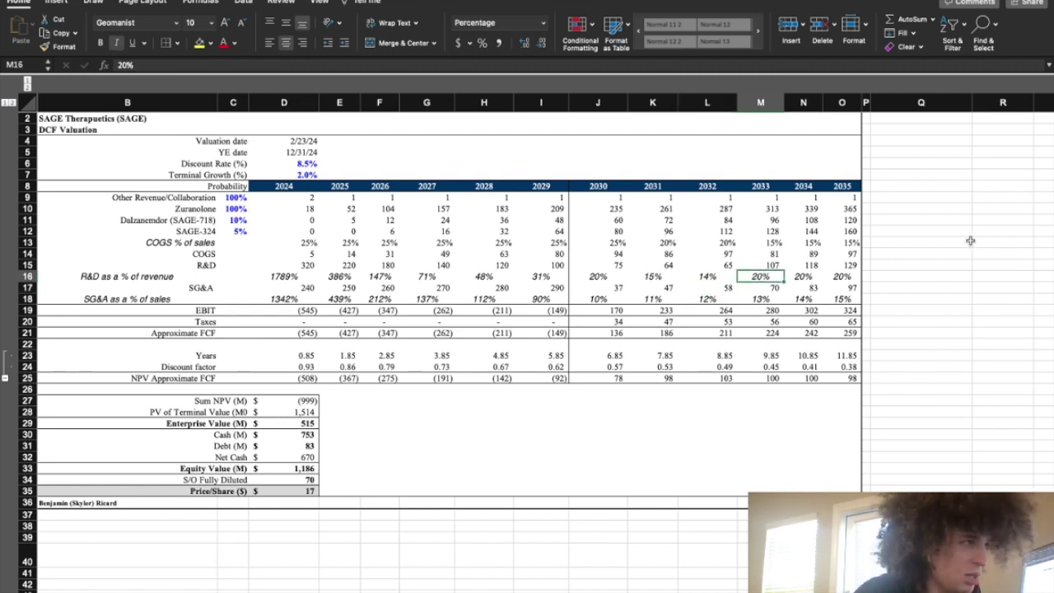
type("12")
key("Return")
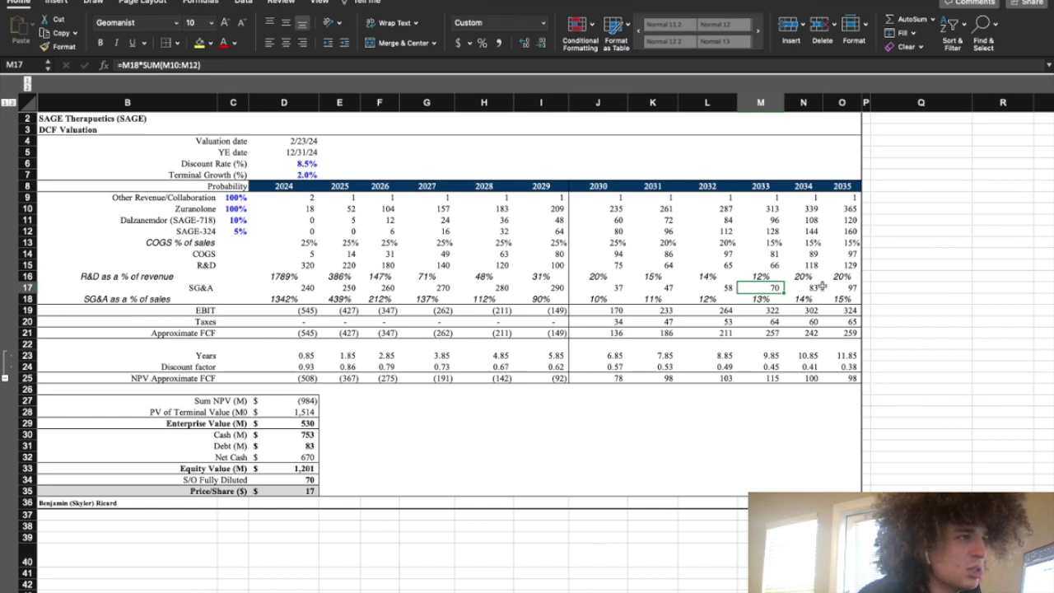
Step: Set R&D as a percentage of revenue in the DCF to 11% for 2034 and 10% for 2035
left_click(801, 277)
type("11")
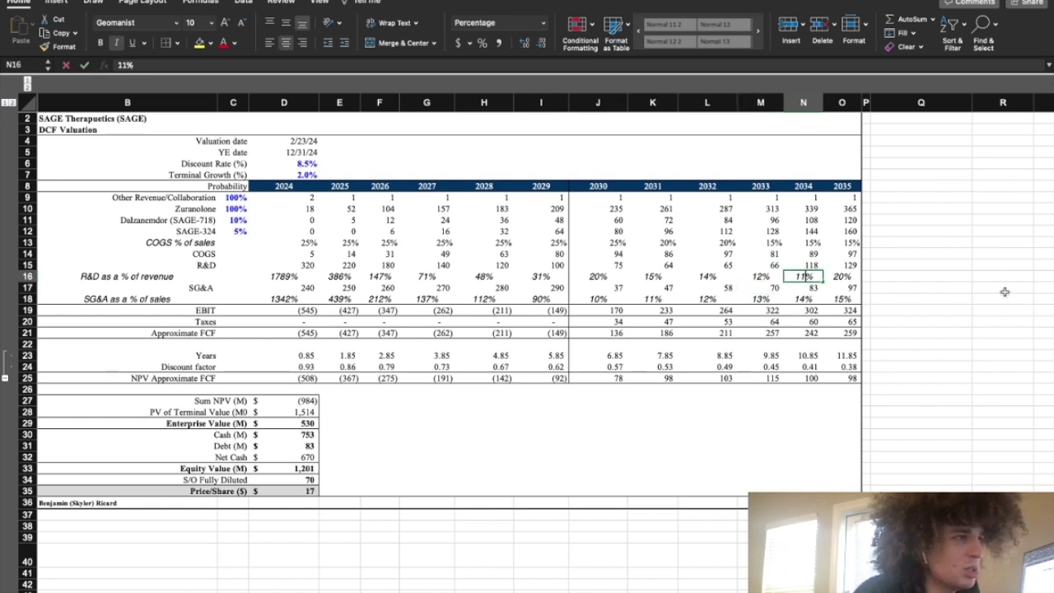
key("Tab")
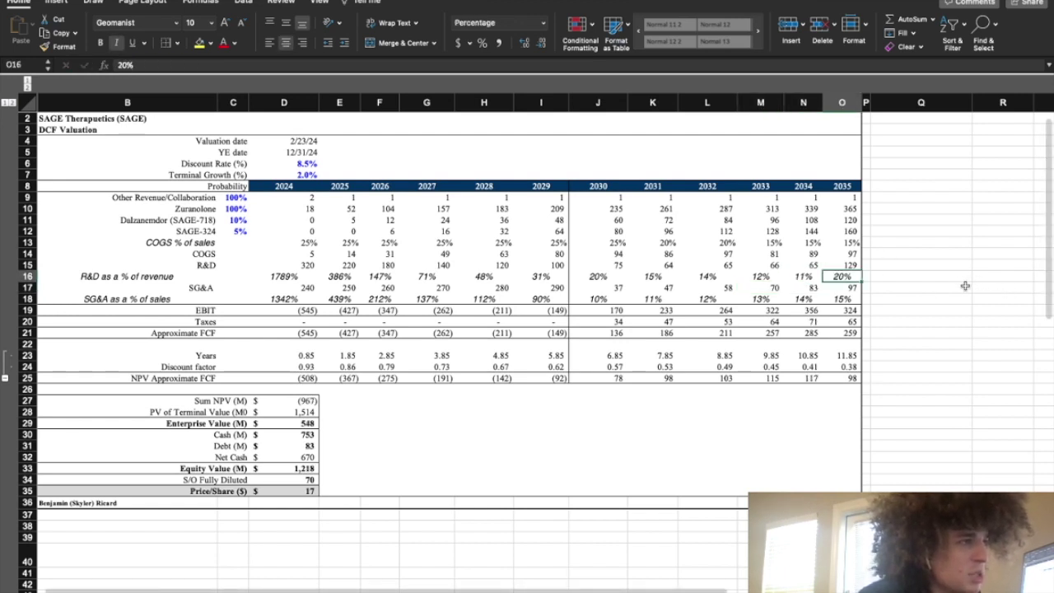
type("10")
key("Return")
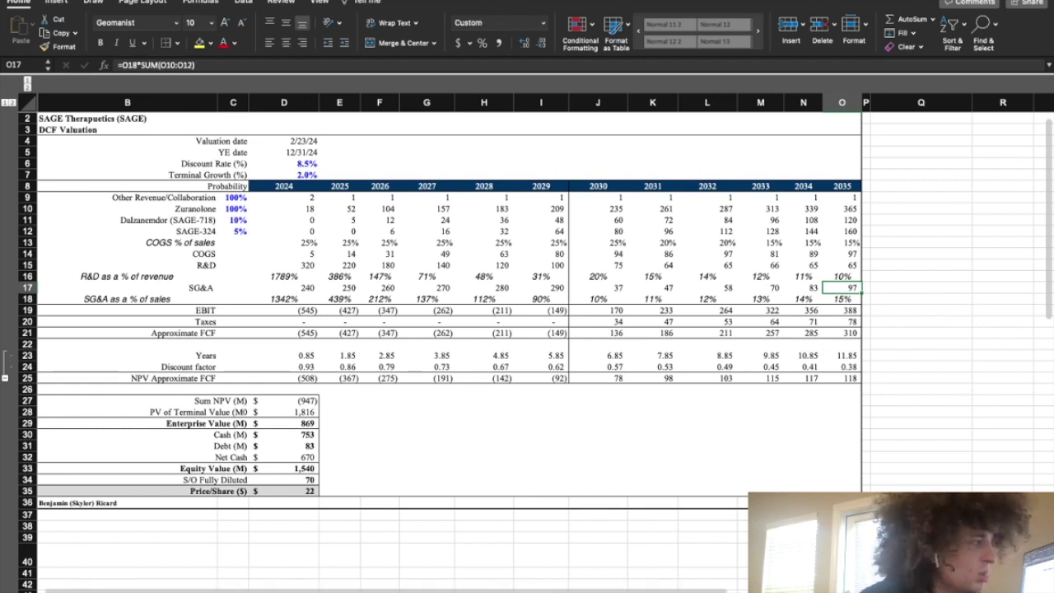
left_click(284, 490)
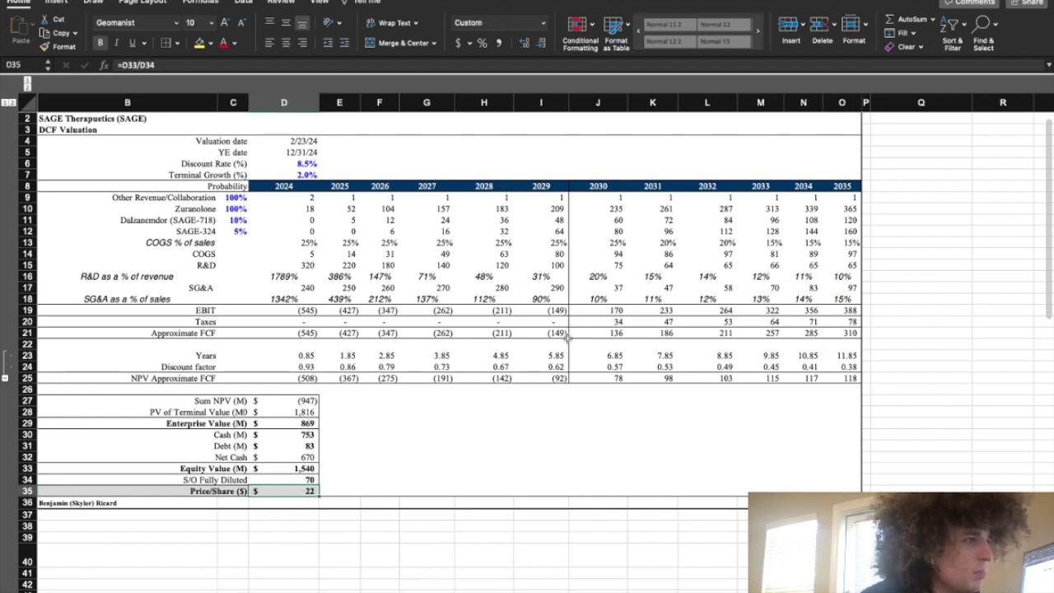
Step: Review the DCF's SG&A amounts and SG&A percentages of sales from 2030 to 2035
left_click(848, 265)
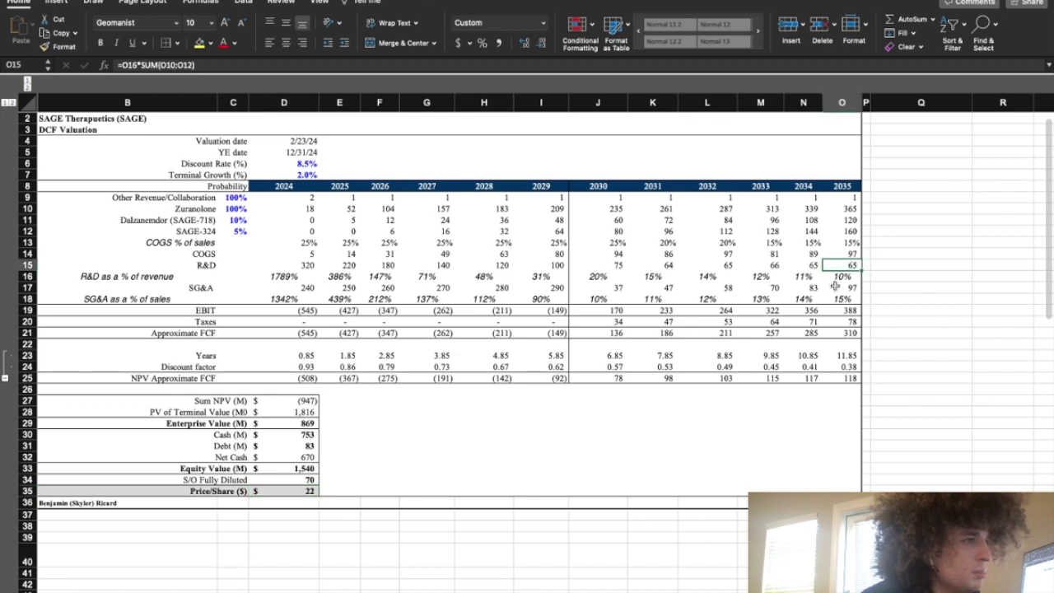
left_click(619, 288)
left_click(810, 298)
left_click(814, 289)
left_click(847, 288)
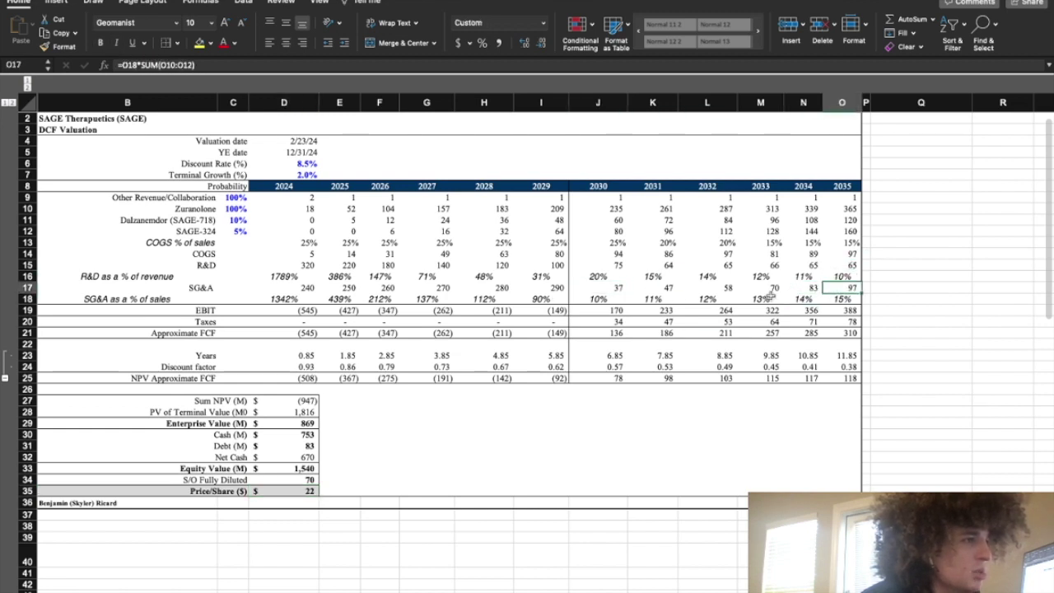
left_click(770, 297)
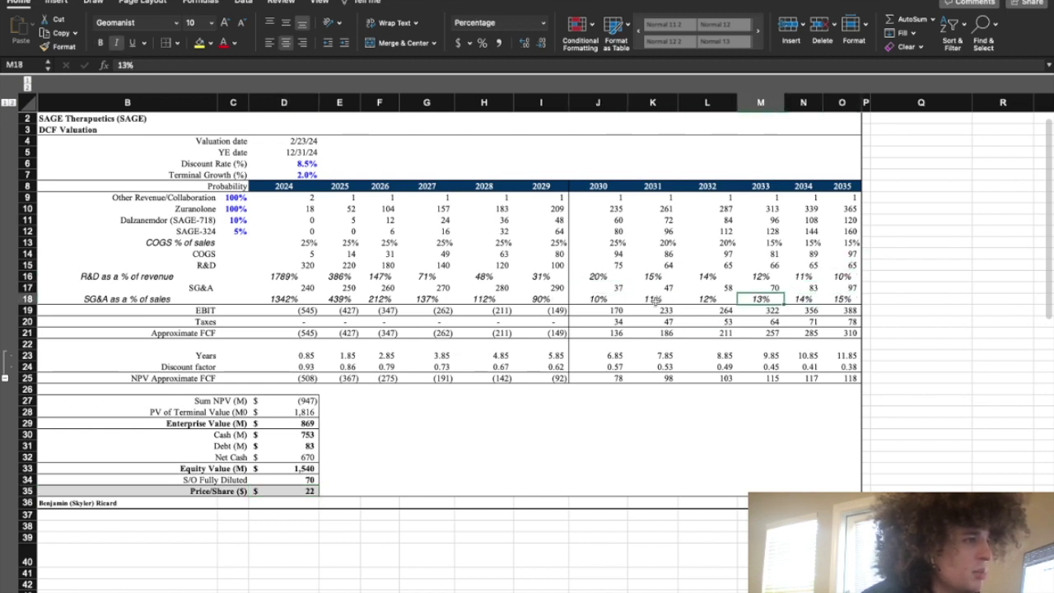
left_click(606, 299)
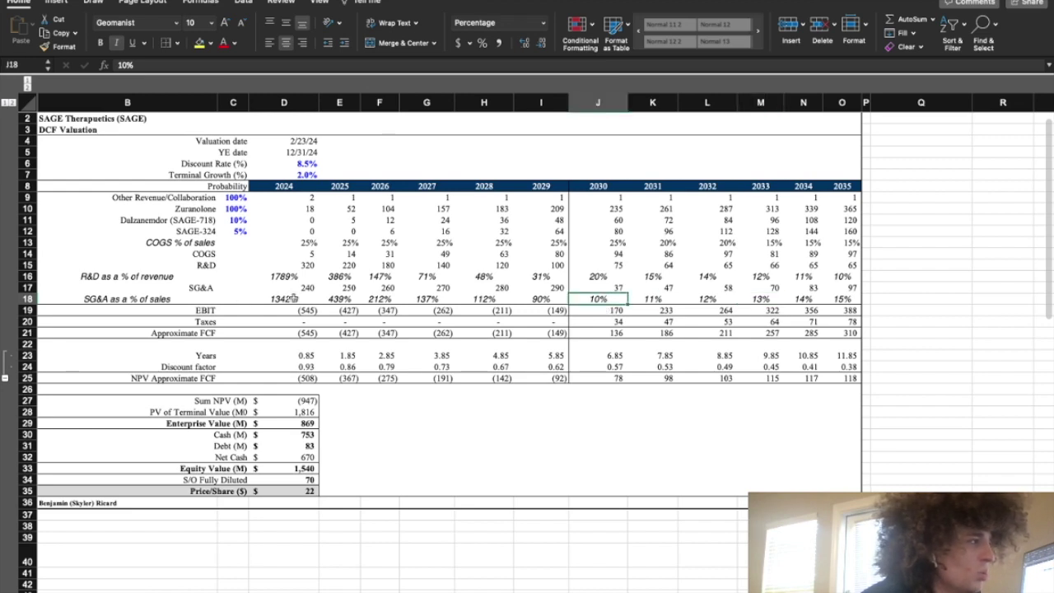
Step: Examine the historical and projected SG&A figures in the income statement and compare them with the DCF's SG&A row
left_click(206, 591)
left_click_drag(326, 317, 57, 320)
left_click_drag(119, 305, 770, 317)
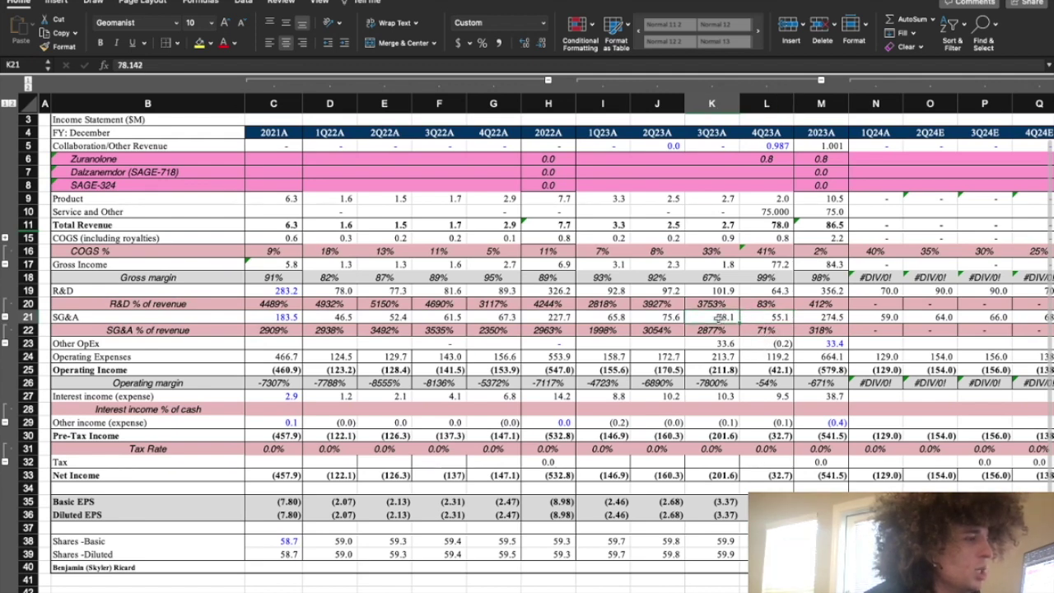
left_click_drag(874, 317, 565, 321)
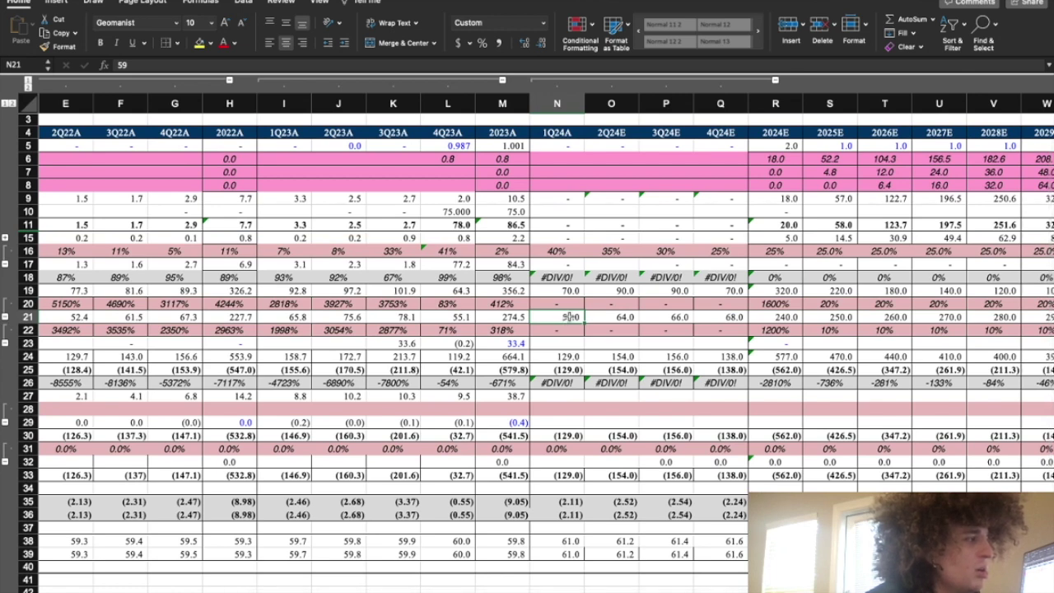
left_click_drag(106, 315, 200, 322)
left_click(568, 320)
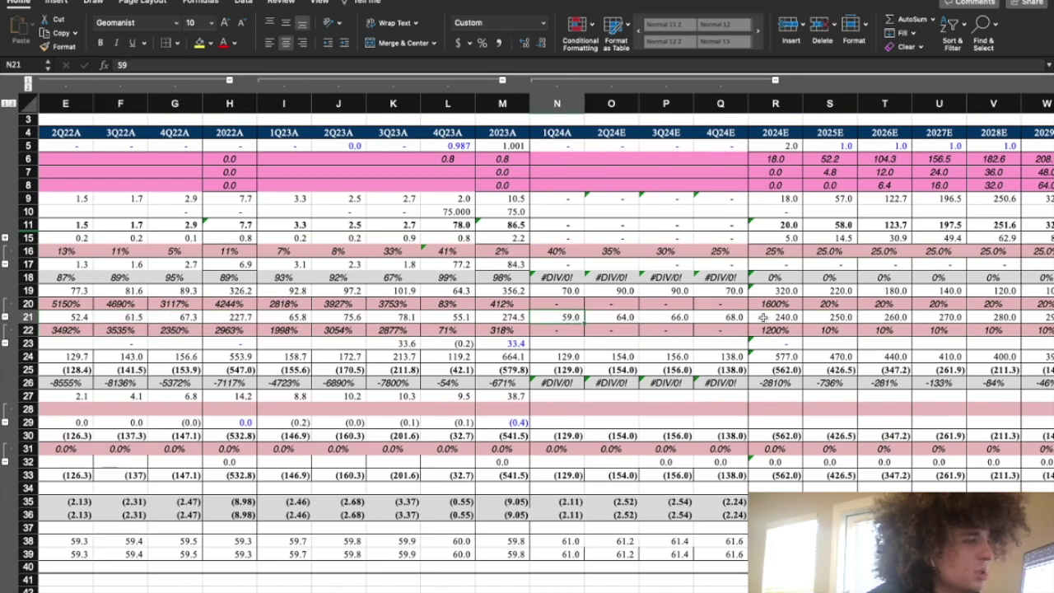
left_click_drag(759, 317, 897, 318)
left_click(884, 329)
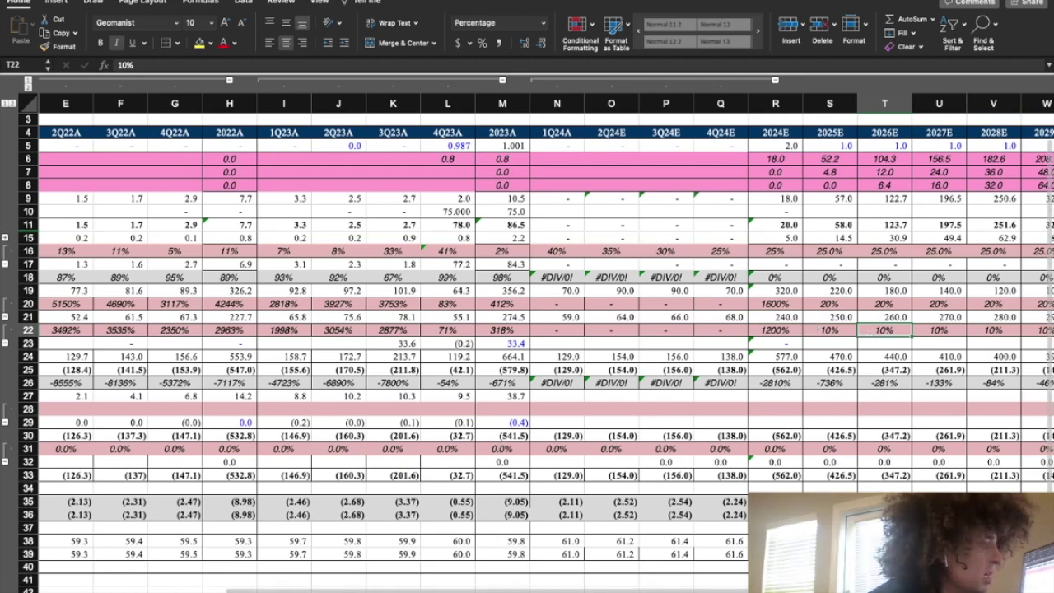
left_click(234, 591)
left_click(280, 591)
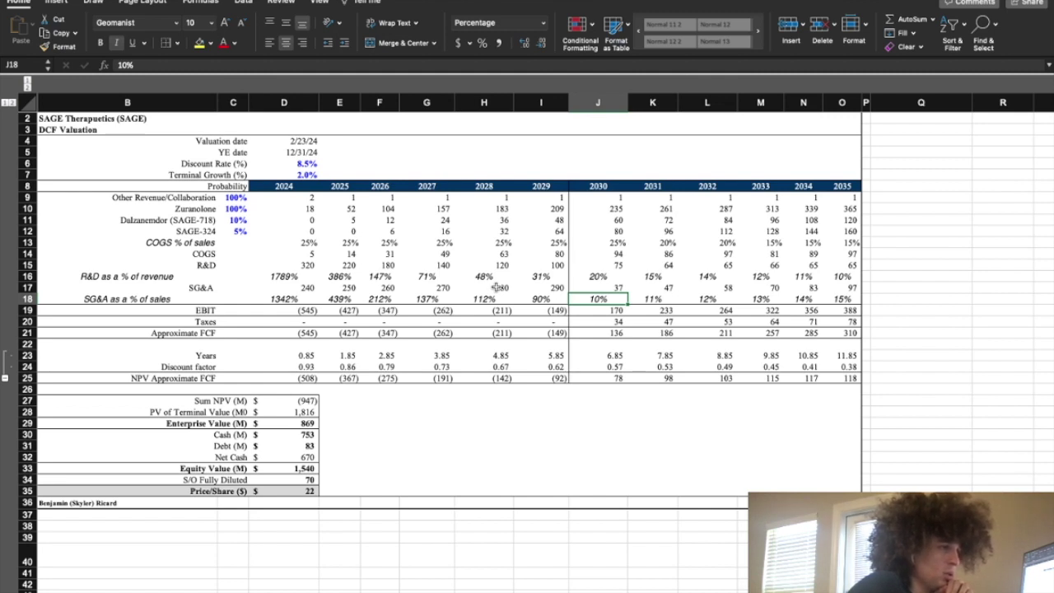
left_click(346, 287)
Step: Set SG&A in the income statement to 240 for each year from 2025E to 2029E
left_click(280, 591)
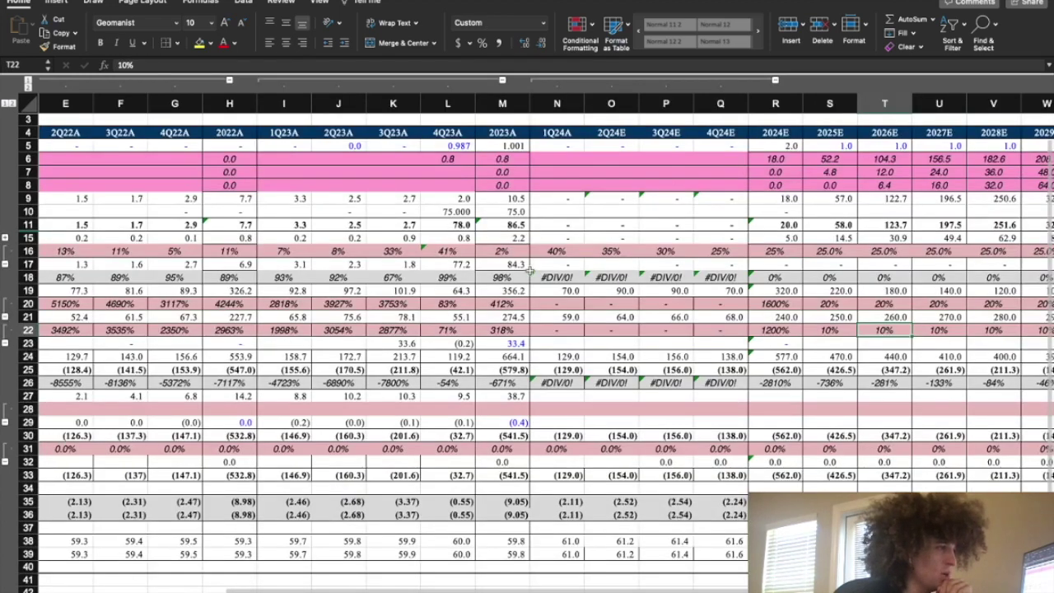
left_click(806, 317)
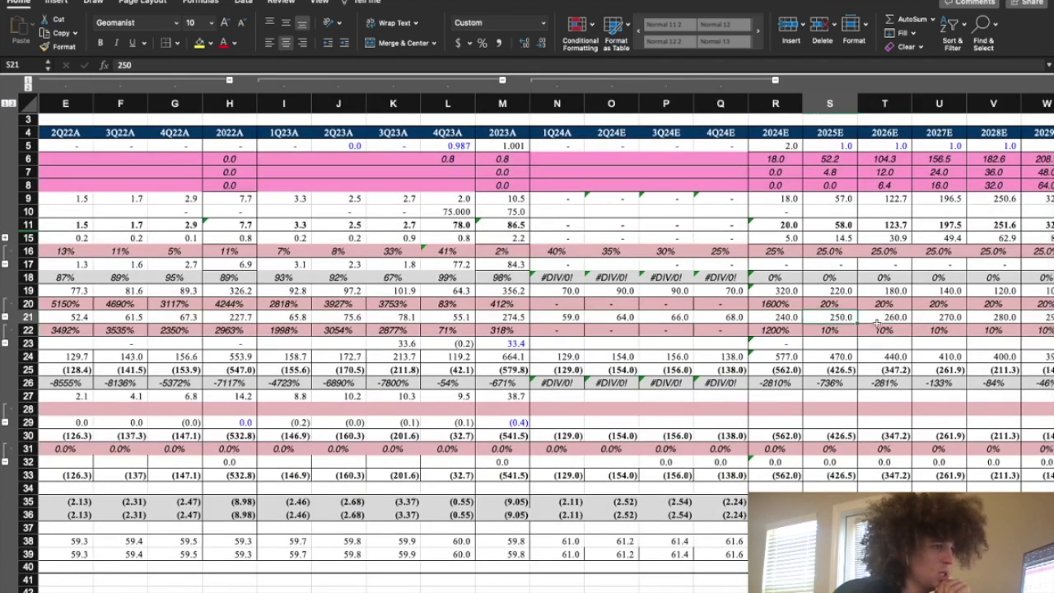
type("240")
key("Tab")
type("240")
key("Tab")
type("240")
key("Tab")
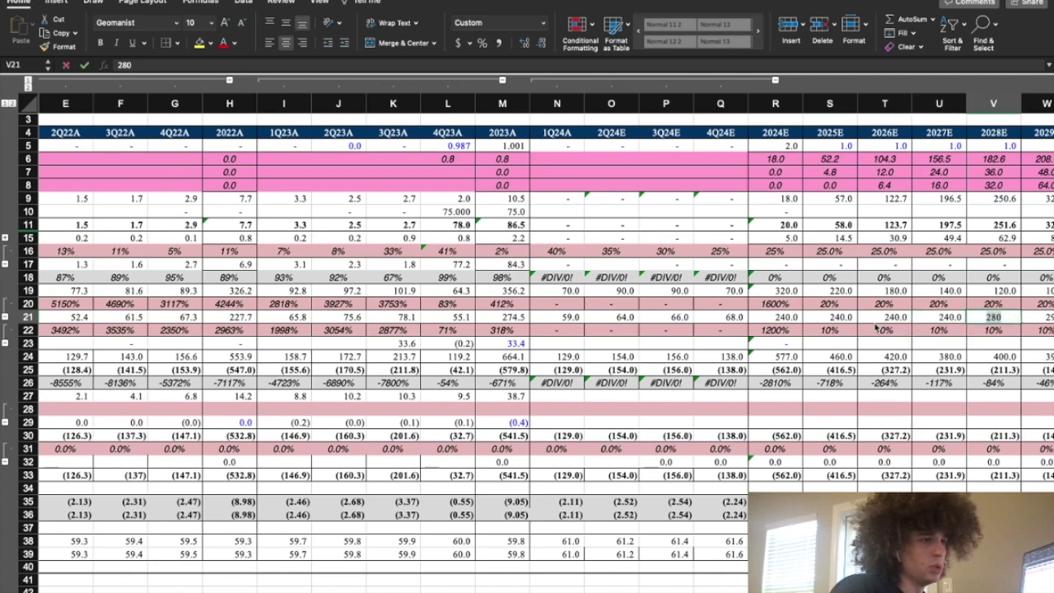
type("240")
key("Tab")
scroll(1049, 323, "right", 1)
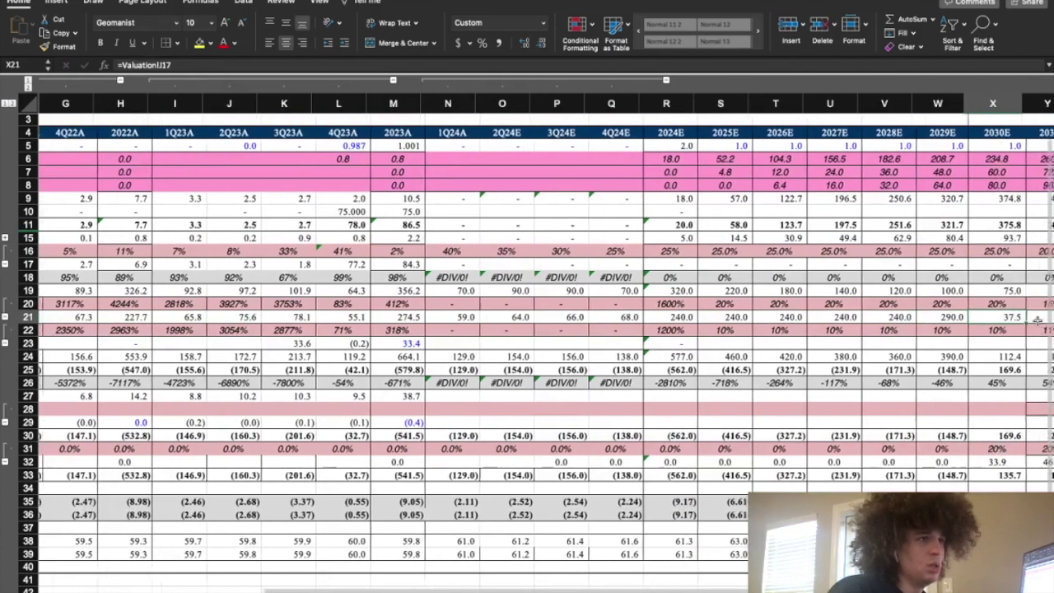
type("240")
Step: Check the price per share in the DCF valuation against the revised SG&A projections
left_click(992, 329)
left_click(722, 330)
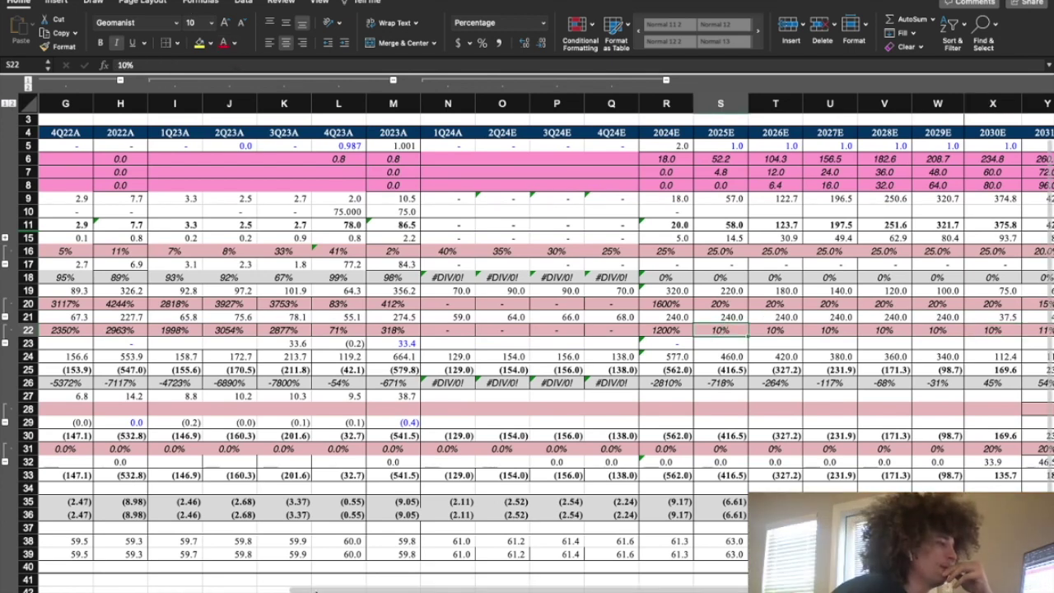
left_click(461, 591)
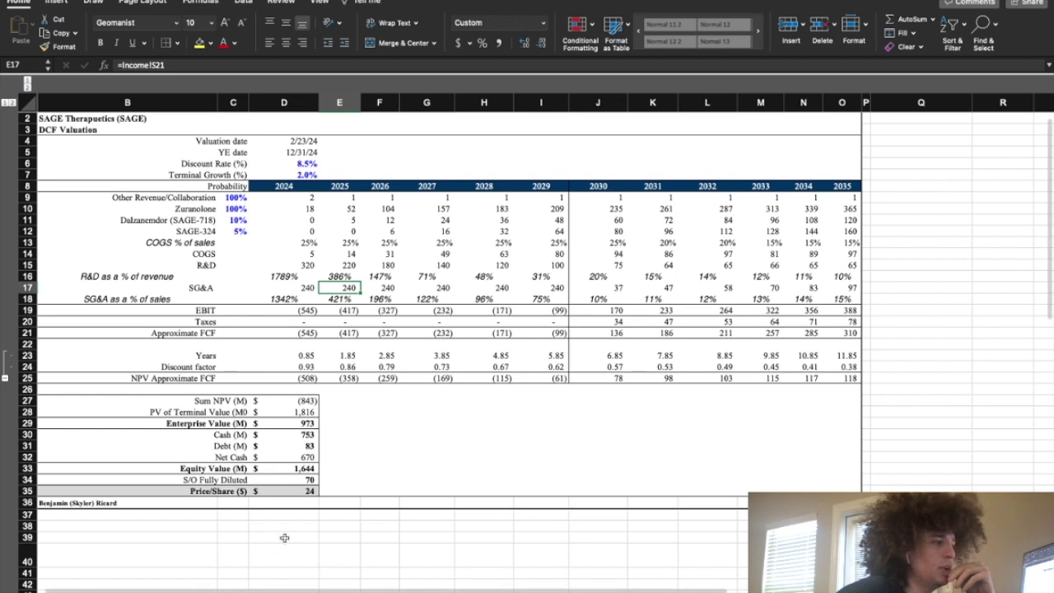
left_click(285, 502)
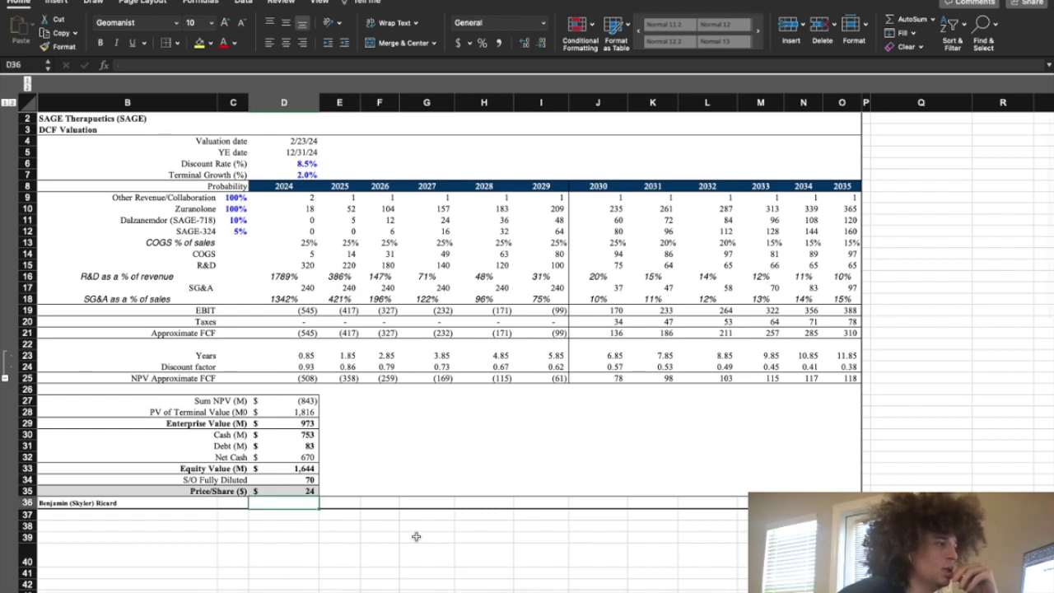
left_click(313, 491)
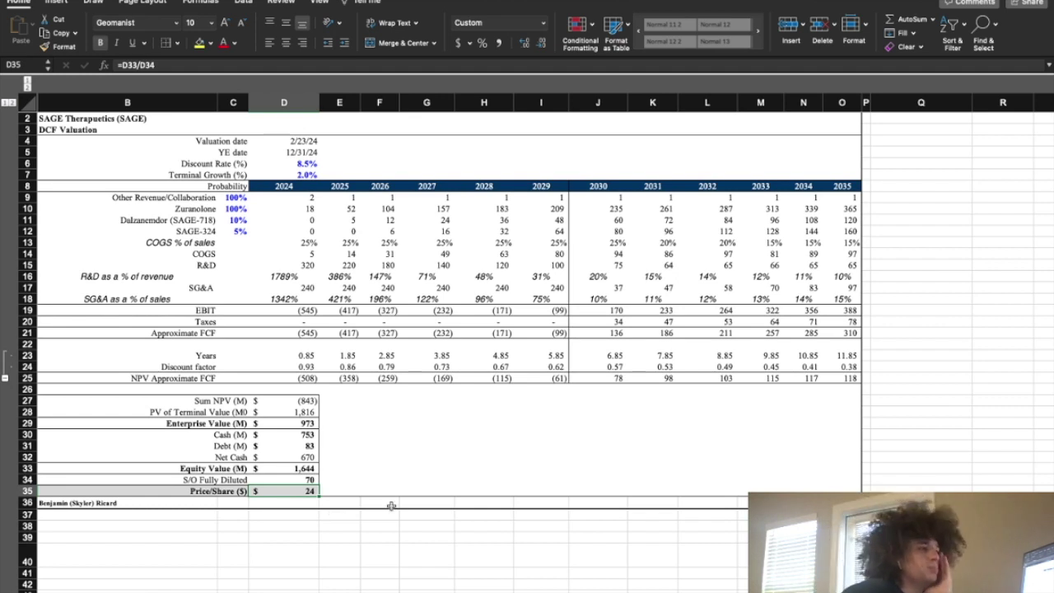
Step: Try SAGE-324 success probabilities of 1% and 10% in the DCF
left_click(229, 231)
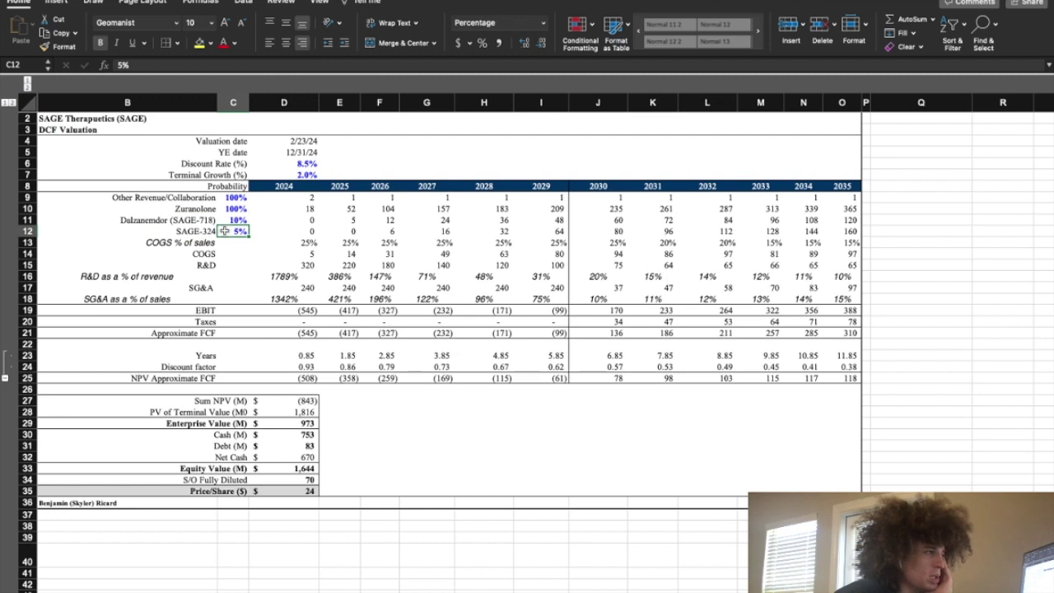
type("1")
key("Return")
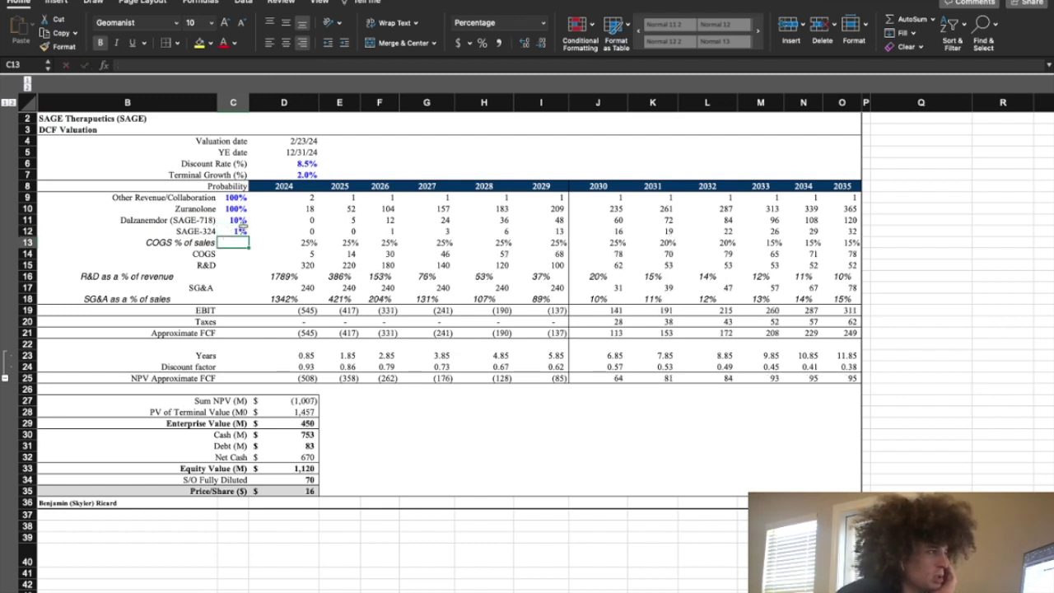
left_click(239, 230)
type("10")
key("Return")
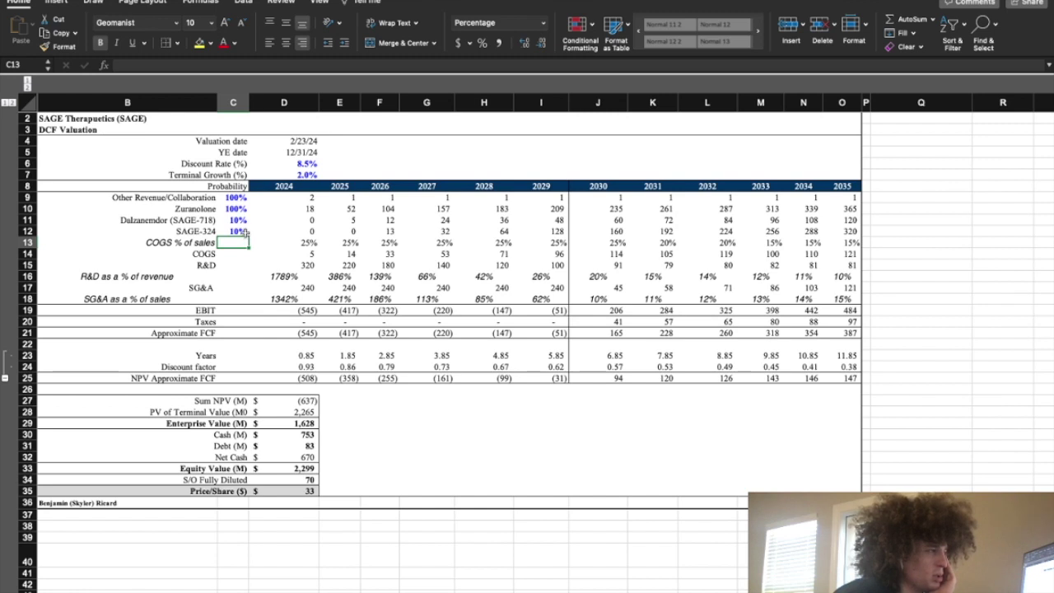
Step: Try a 15% success probability for Dalzanemdor (SAGE-718) and check the price per share
key("Up")
key("Up")
type("15")
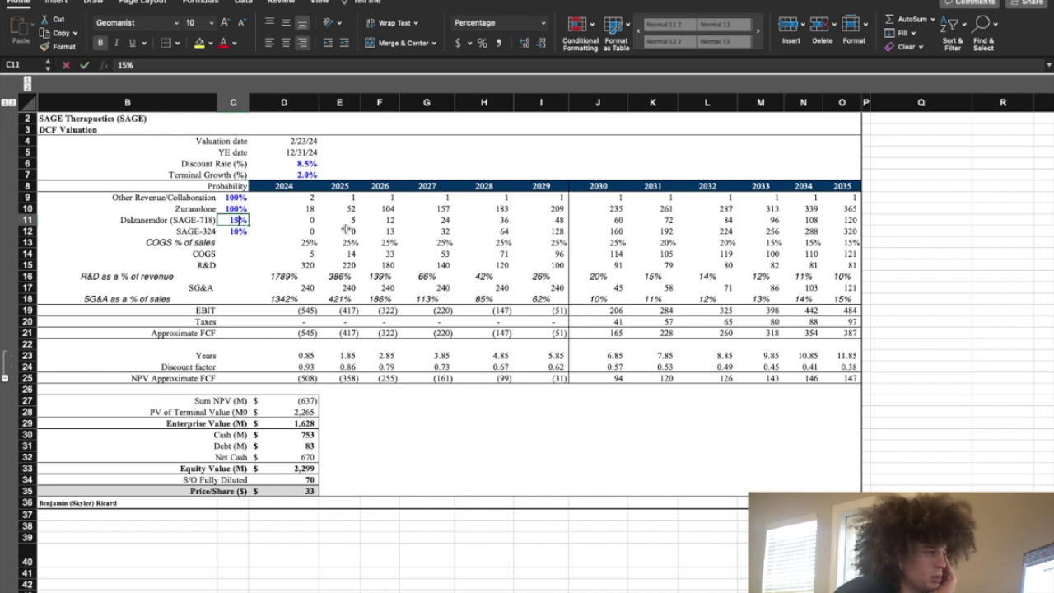
key("Return")
left_click_drag(260, 490, 544, 591)
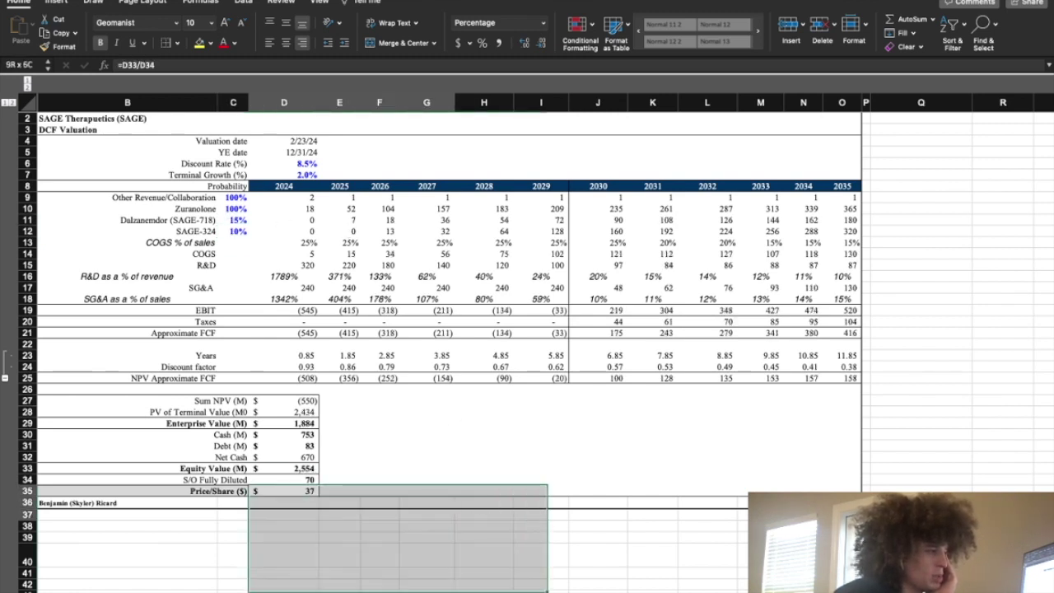
scroll(543, 576, "down", 1)
left_click(745, 560)
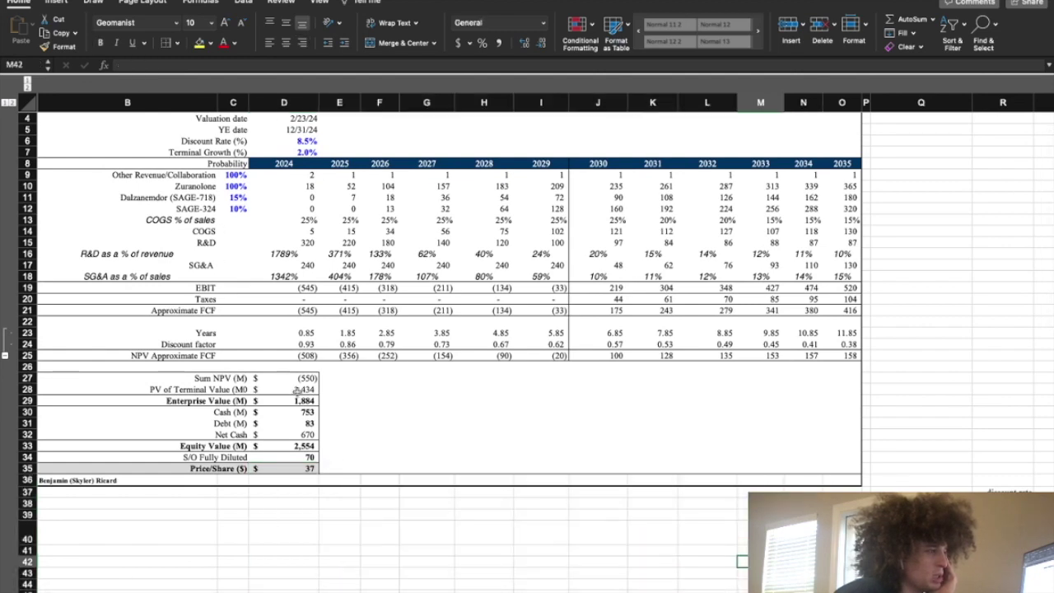
Step: Restore the success probabilities to 10% for Dalzanemdor (SAGE-718) and 5% for SAGE-324
left_click(238, 198)
type("10")
key("Return")
type("5")
key("Return")
Step: Review the revenue-multiple valuation by drug and the Valuation Summary, including Zuranolone's peak sales, value per share and the net cash
scroll(529, 473, "down", 3)
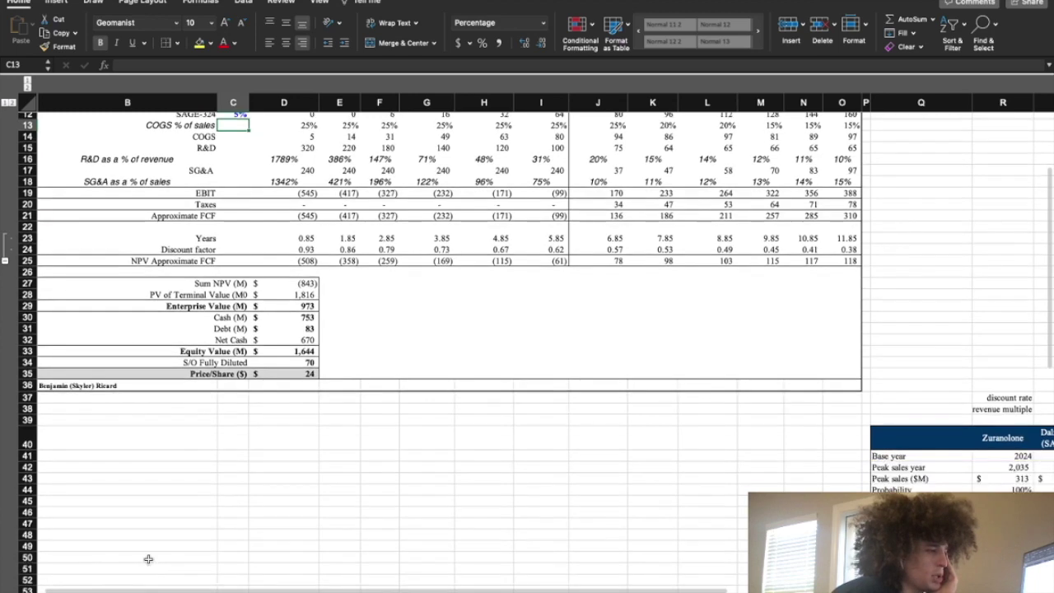
scroll(576, 511, "right", 5)
scroll(674, 513, "down", 3)
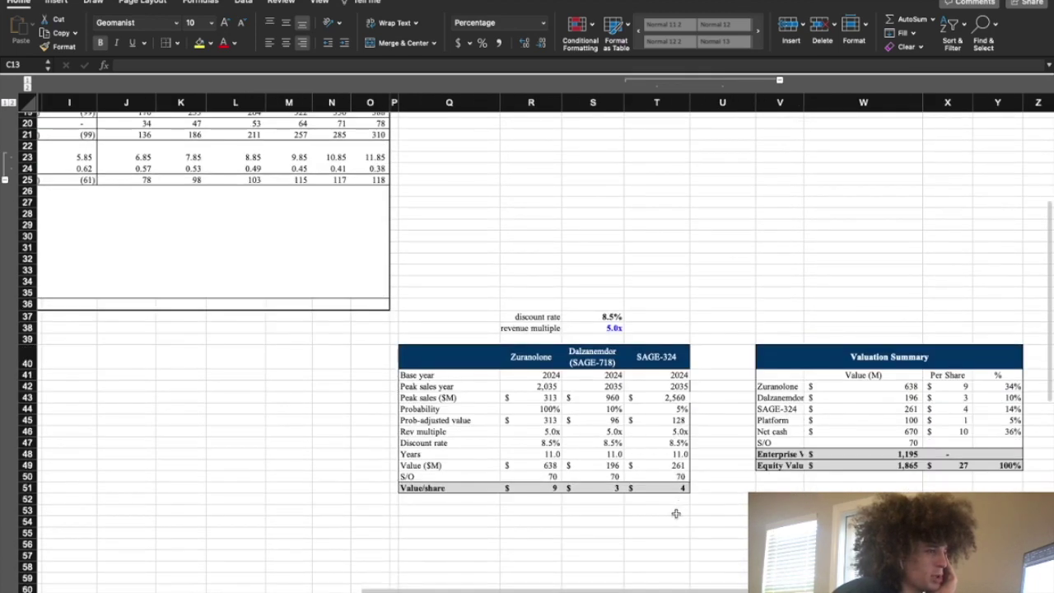
scroll(675, 512, "down", 3)
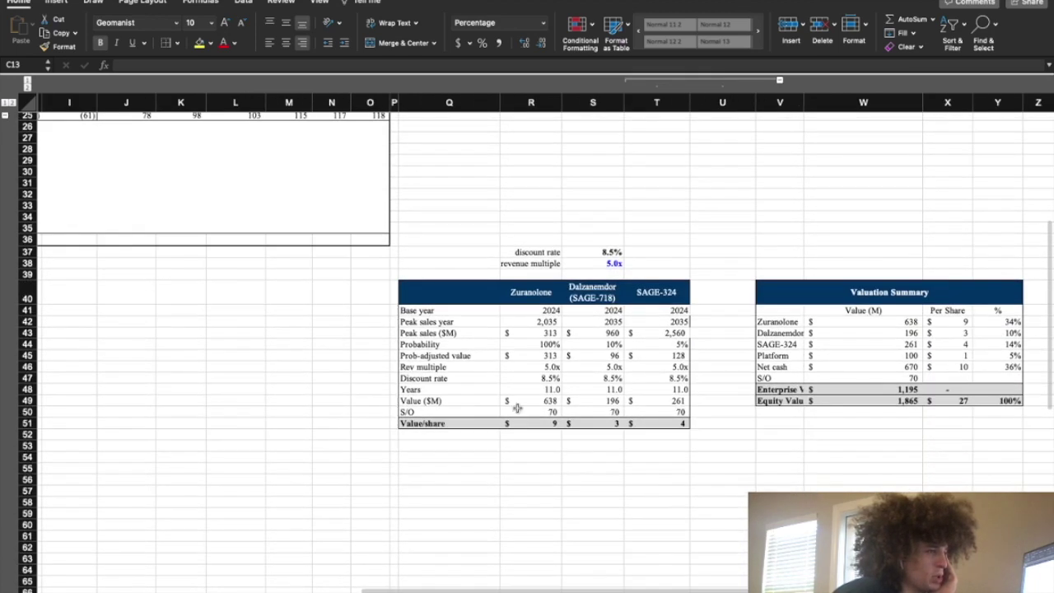
left_click(520, 321)
left_click(524, 331)
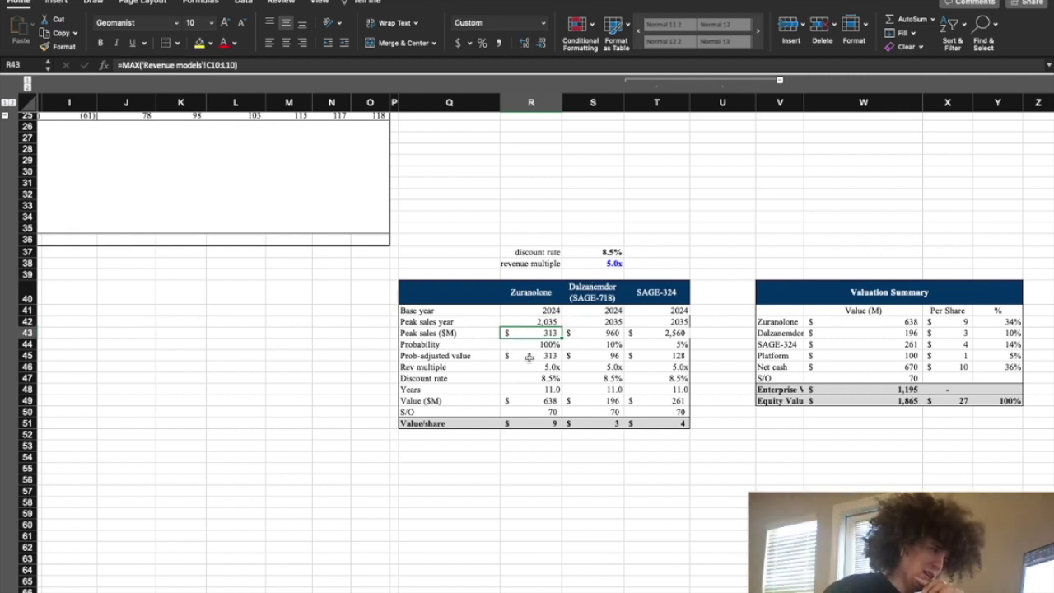
left_click(533, 403)
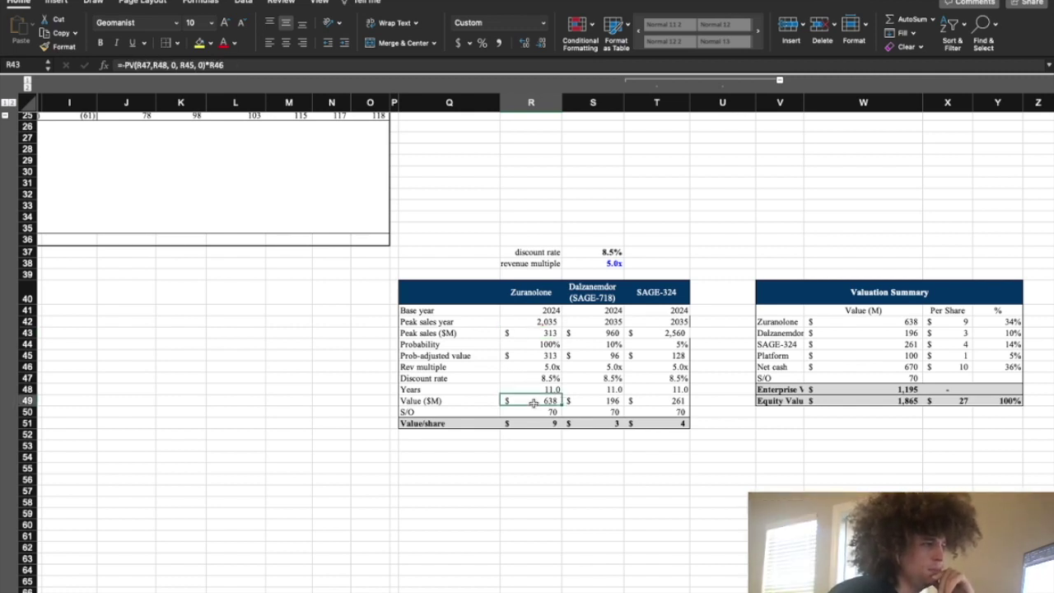
left_click_drag(530, 423, 557, 425)
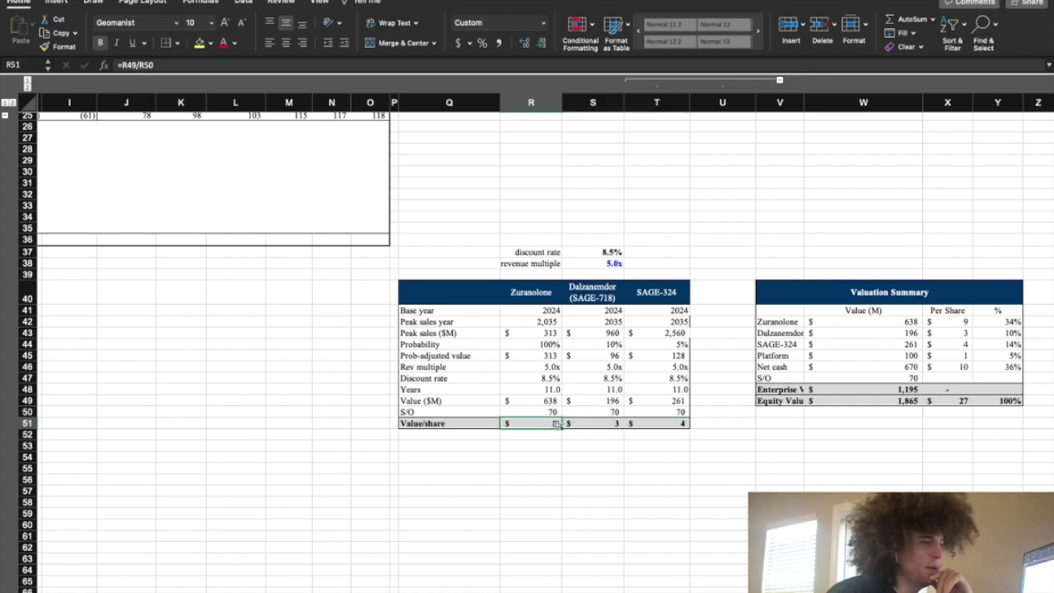
left_click(946, 321)
left_click(946, 366)
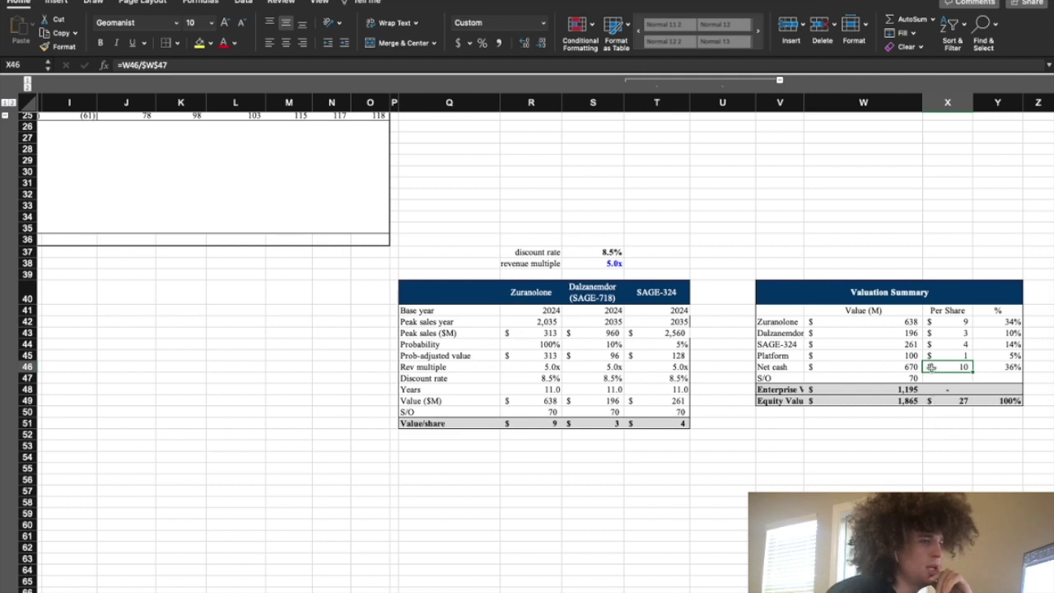
left_click_drag(930, 367, 901, 367)
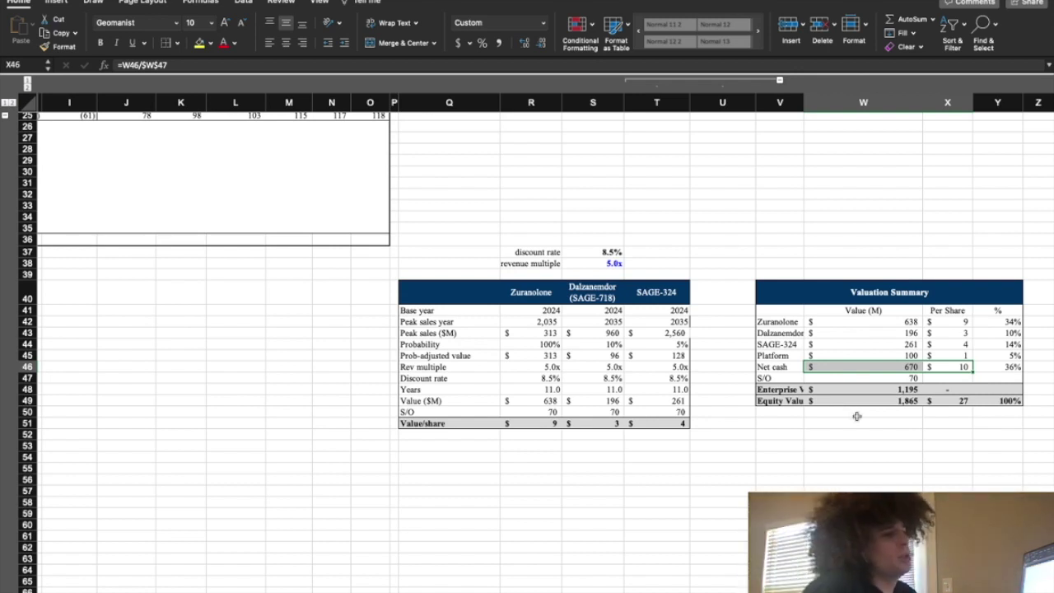
Step: Check the Zuranolone and net cash rows of the Valuation Summary against the total equity value per share
left_click(879, 310)
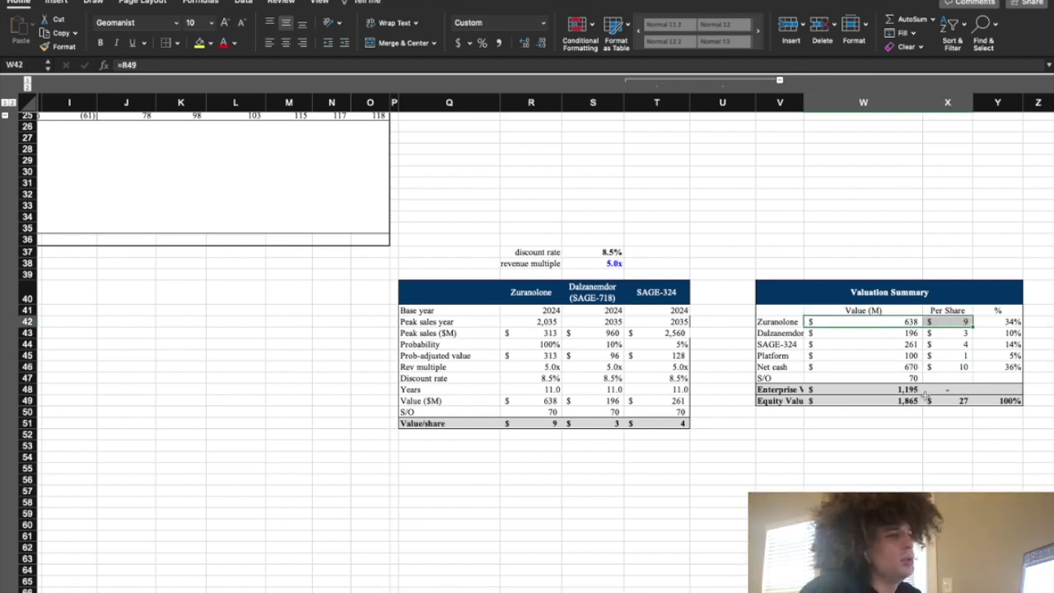
left_click(889, 366)
mouse_move(888, 367)
left_mouse_down()
mouse_move(931, 364)
mouse_move(894, 366)
left_mouse_up()
left_click(947, 412)
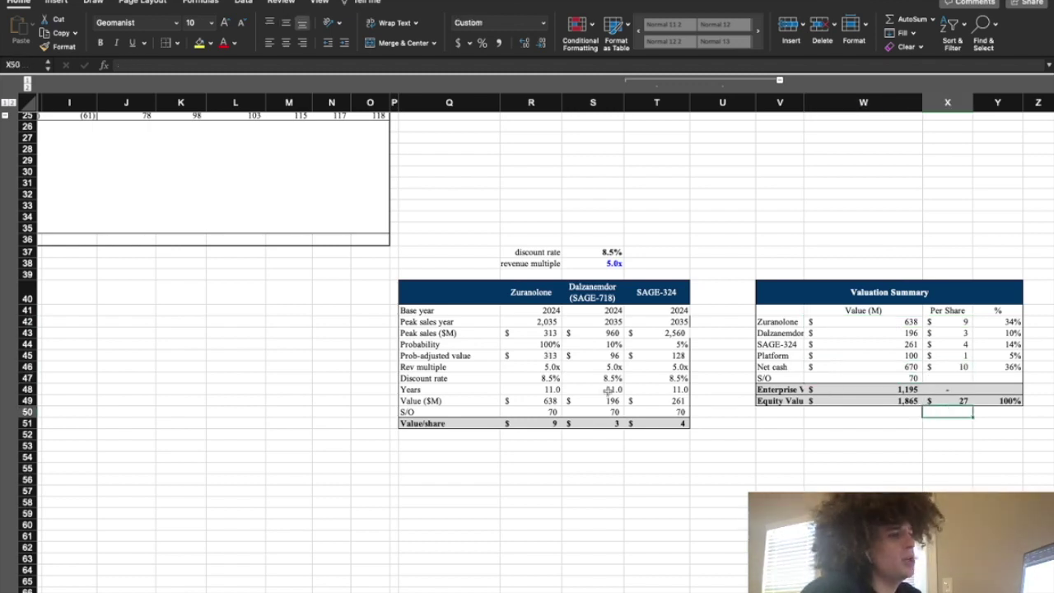
Step: Compare the DCF price per share with the Valuation Summary's equity value per share
scroll(580, 385, "up", 1)
scroll(579, 384, "up", 5)
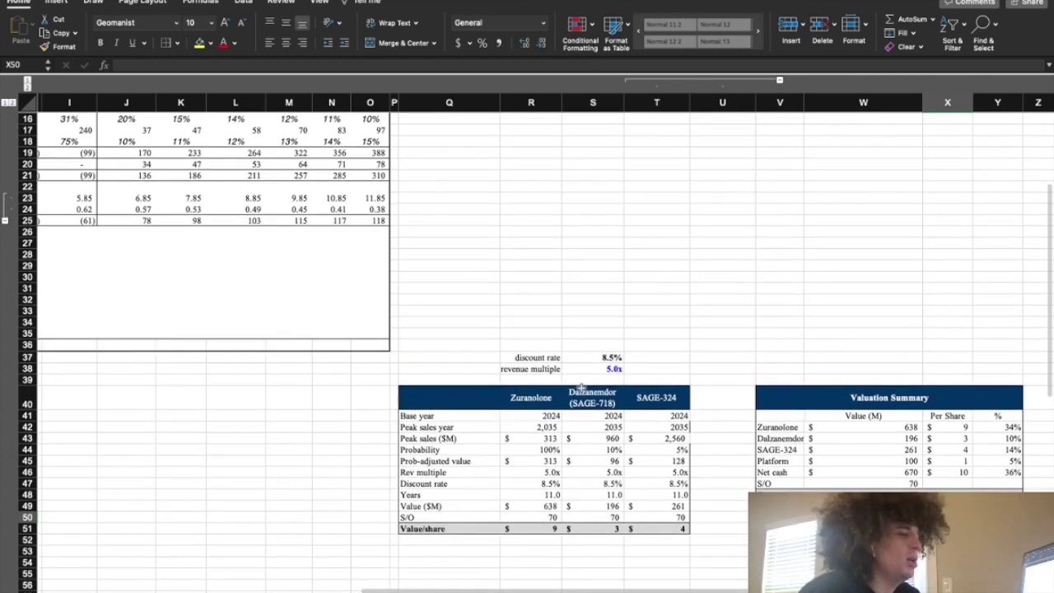
scroll(187, 491, "left", 5)
scroll(187, 491, "up", 2)
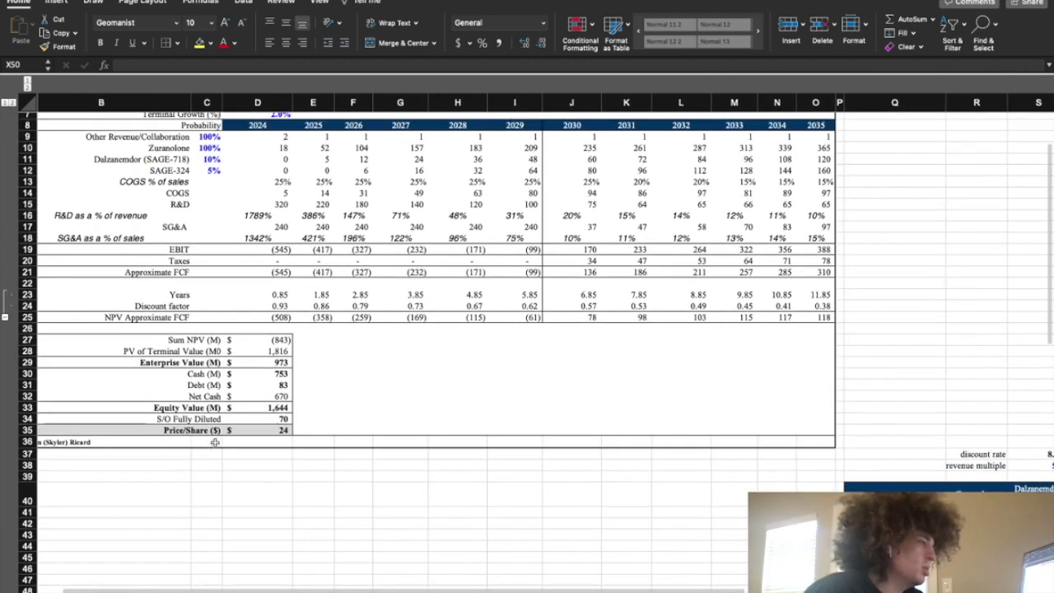
left_click(257, 430)
scroll(240, 302, "down", 1)
scroll(239, 302, "up", 2)
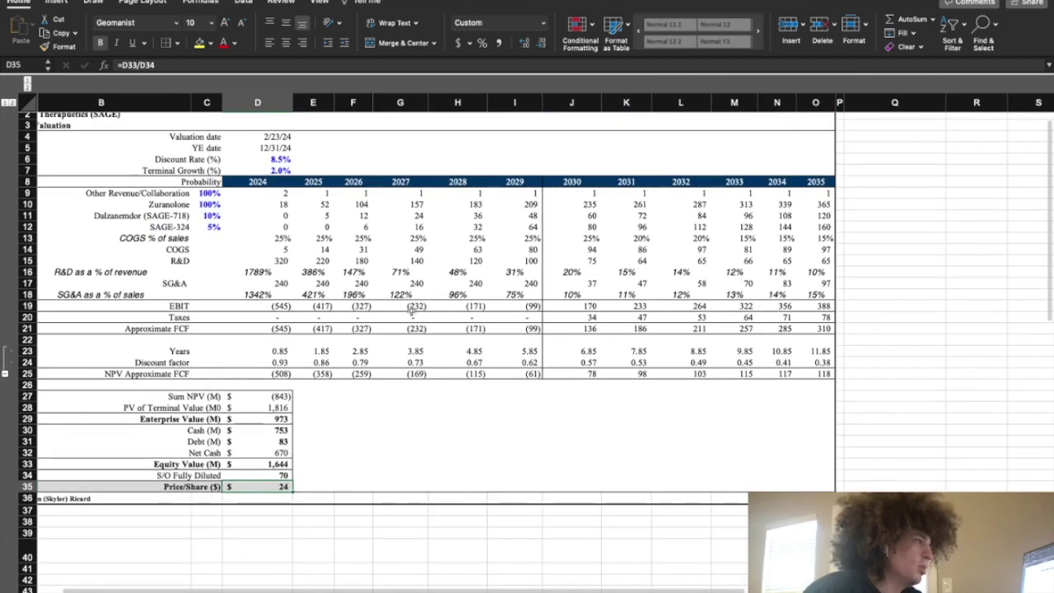
scroll(446, 525, "down", 5)
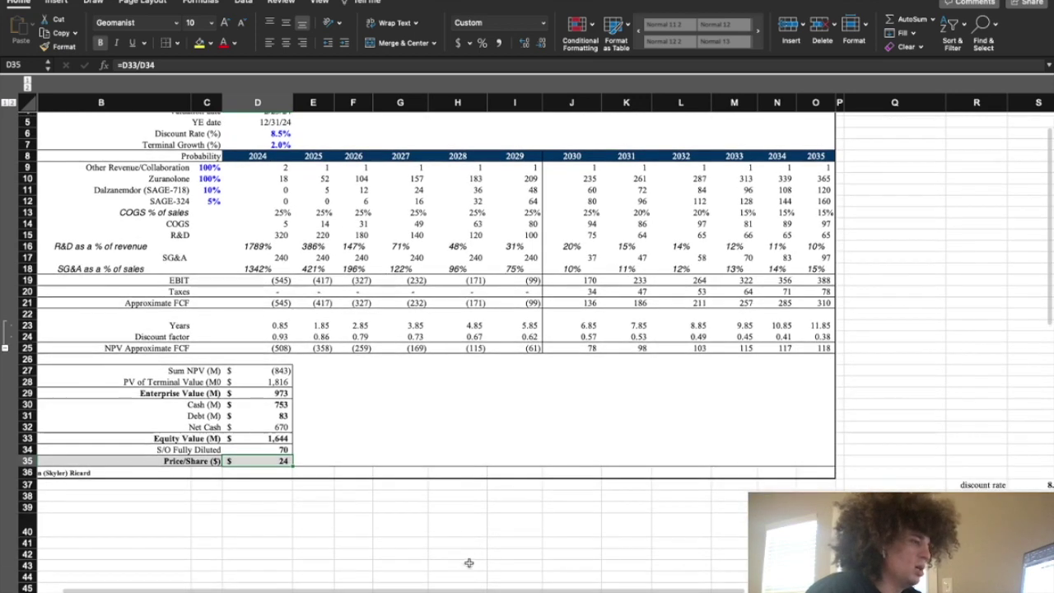
scroll(468, 560, "right", 2)
scroll(494, 531, "right", 3)
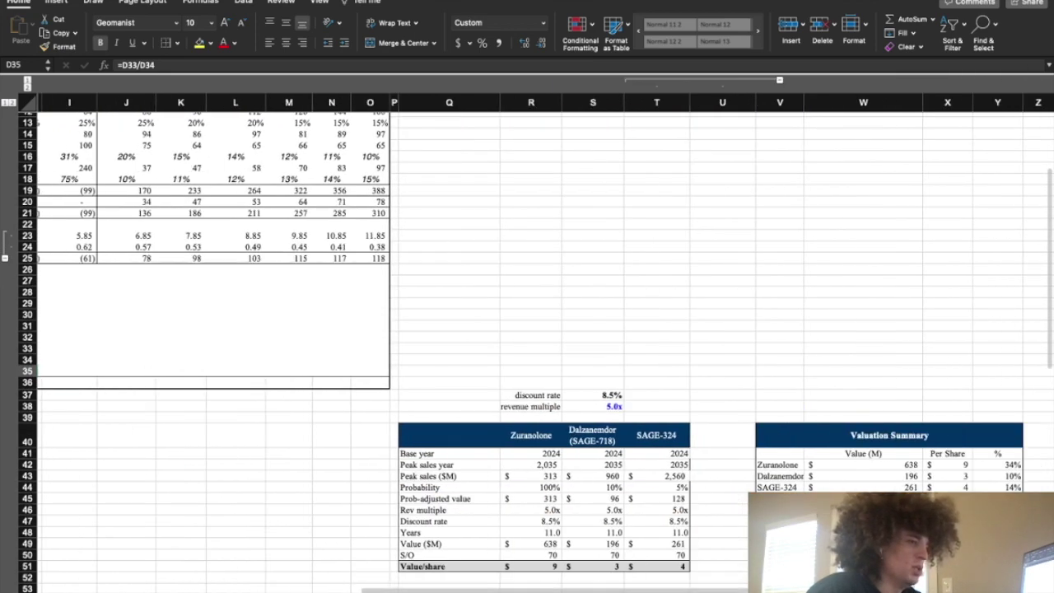
left_click(947, 543)
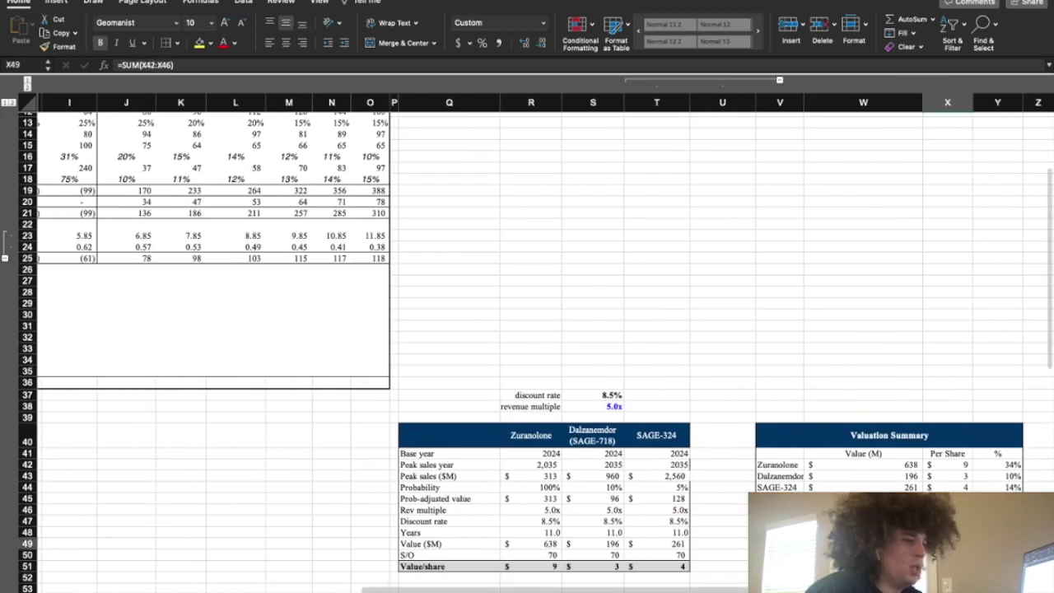
scroll(214, 506, "left", 5)
scroll(193, 360, "up", 2)
scroll(193, 359, "up", 3)
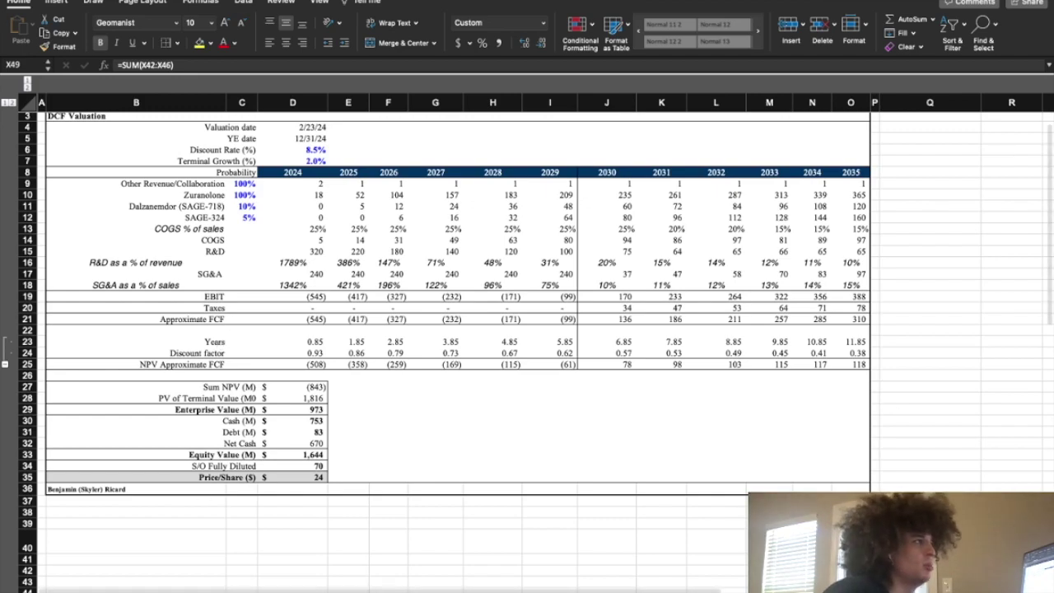
Step: Switch to the browser and search Google for "price of sage"
left_click(39, 4)
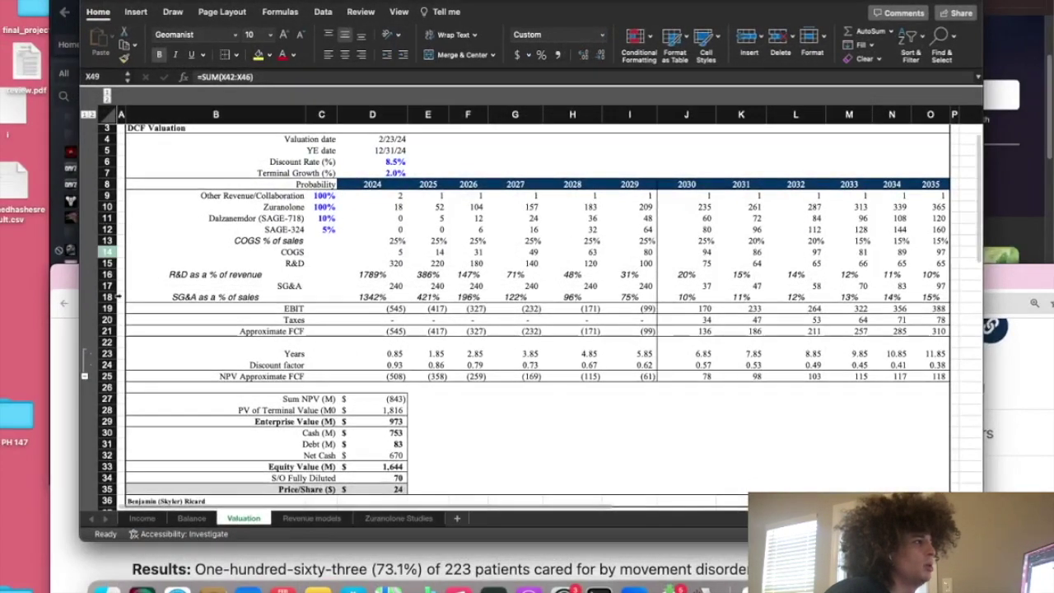
left_click(432, 561)
left_click_drag(328, 278, 265, 1)
left_click(257, 15)
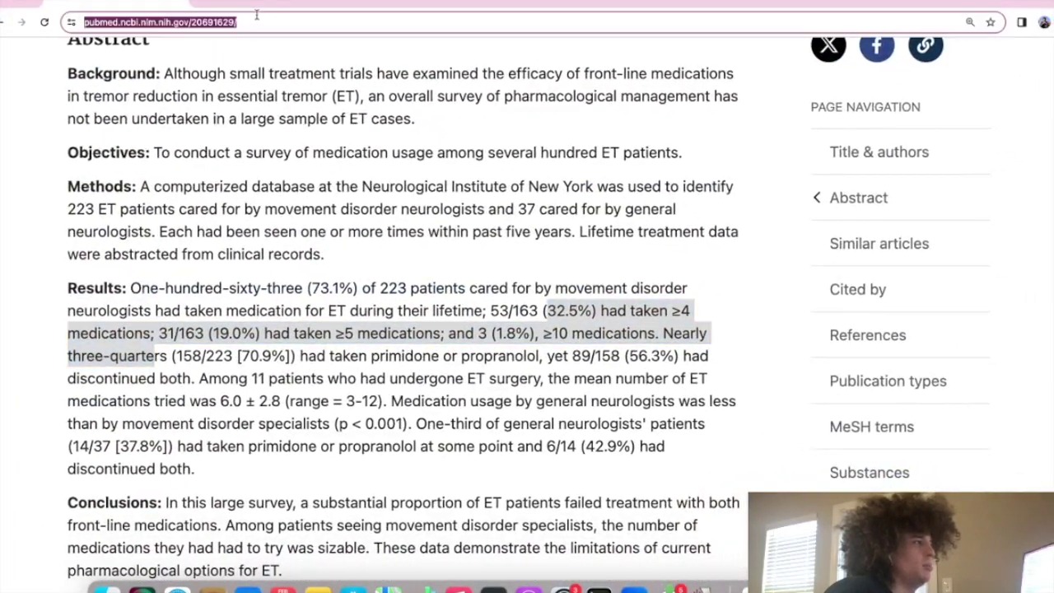
type("price of")
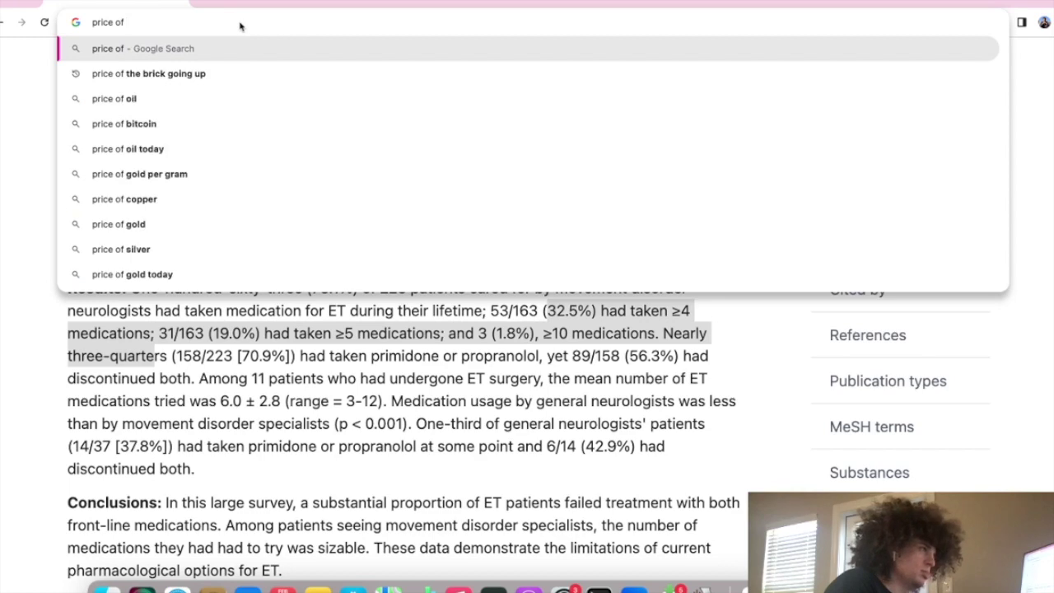
key("Return")
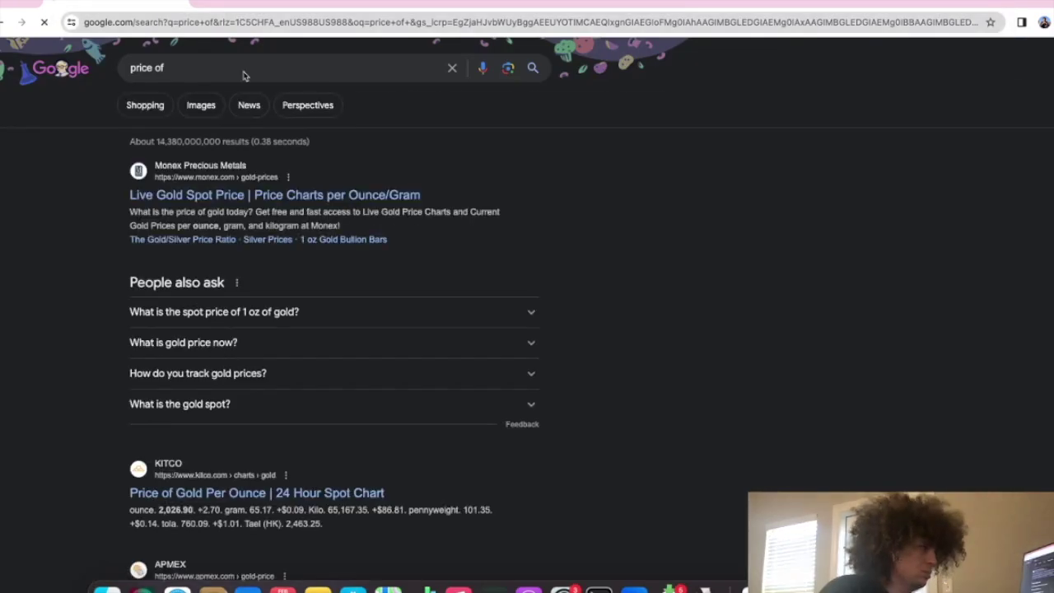
left_click(205, 70)
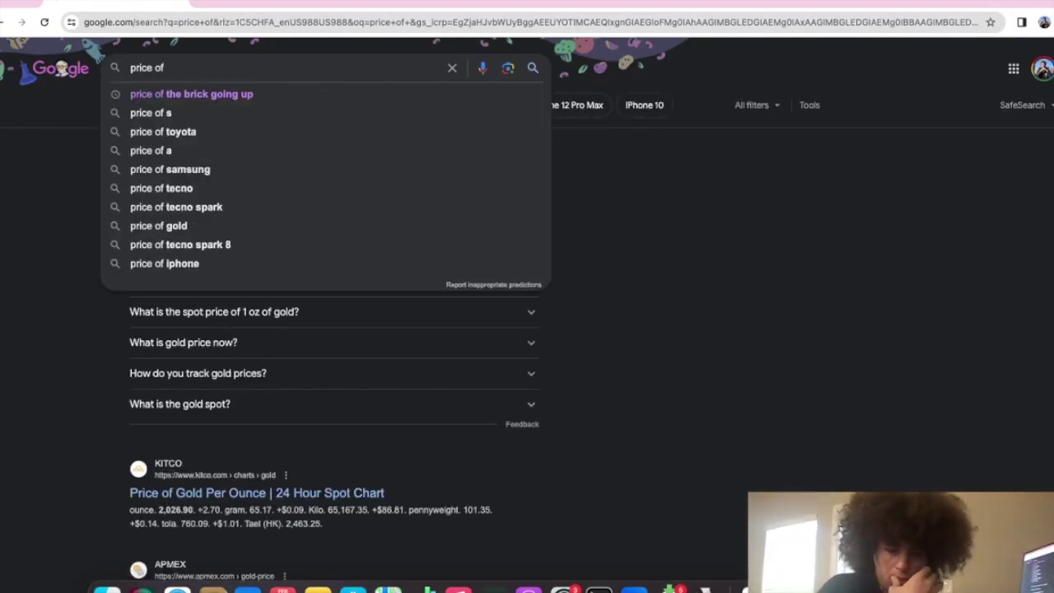
type("sage")
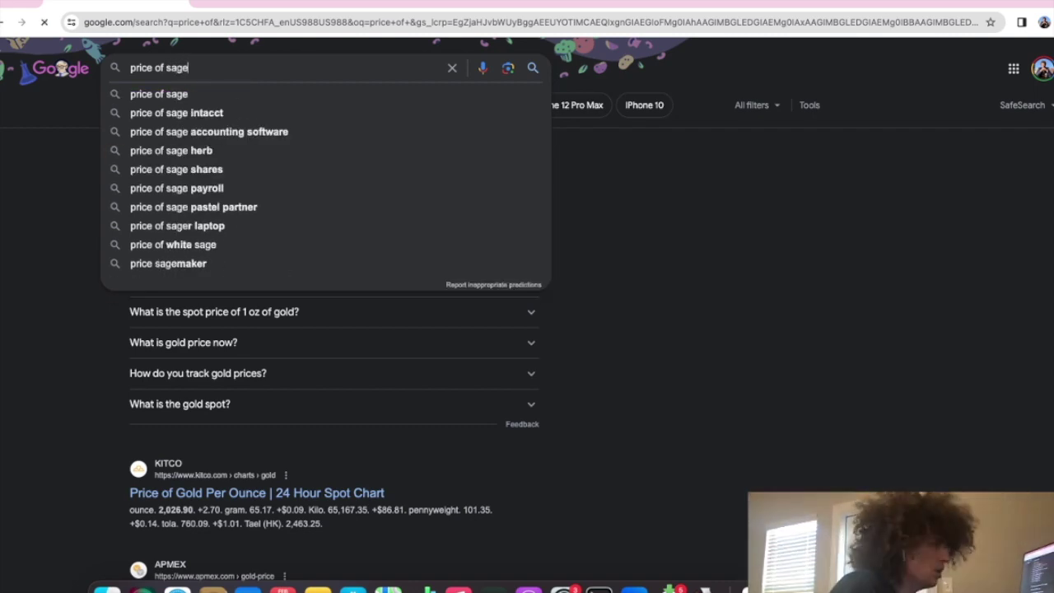
key("Return")
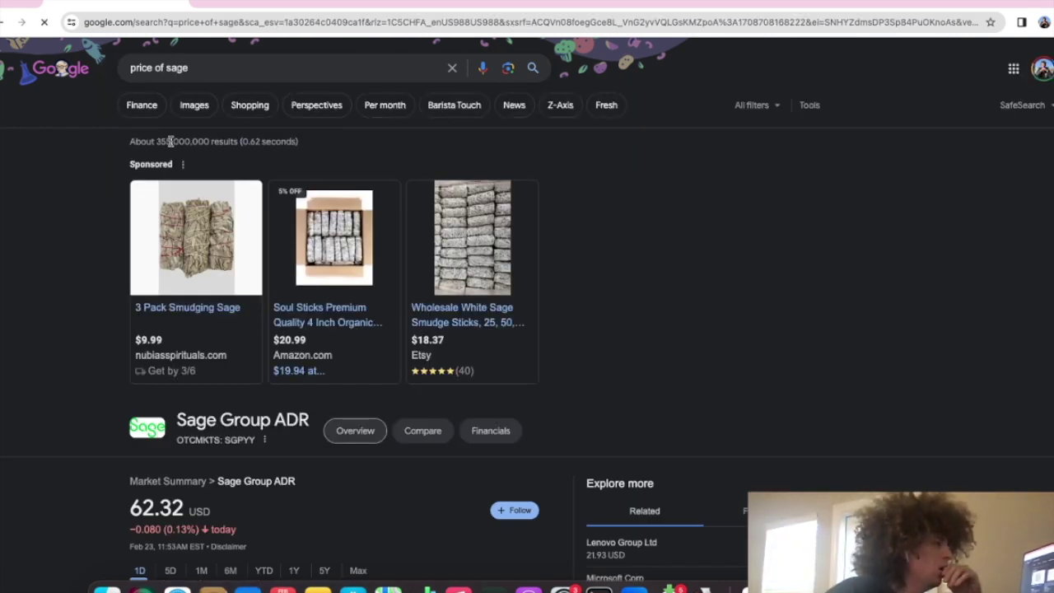
Step: Refine the Google search to the price of Sage Therapeutics and check the current stock quote
scroll(198, 165, "down", 3)
scroll(200, 106, "up", 3)
left_click(206, 69)
type("therapuetics")
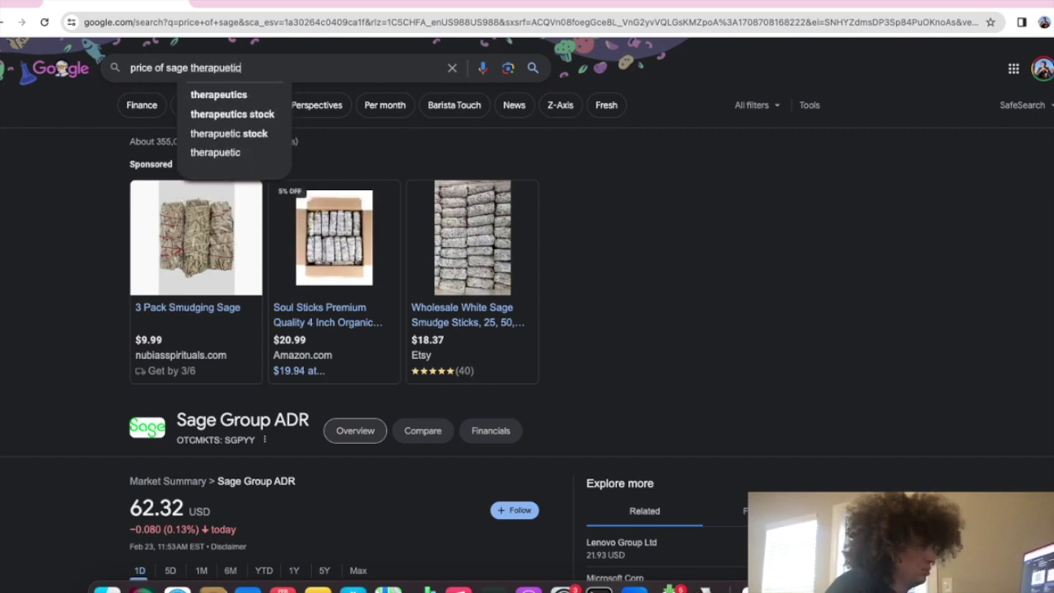
key("Return")
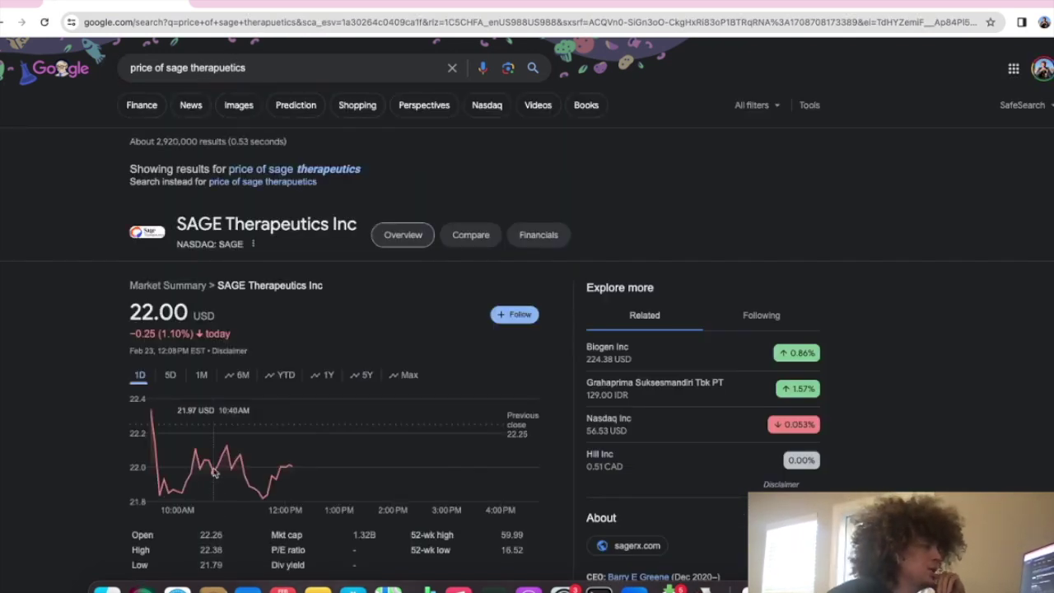
scroll(217, 486, "down", 5)
scroll(214, 463, "up", 3)
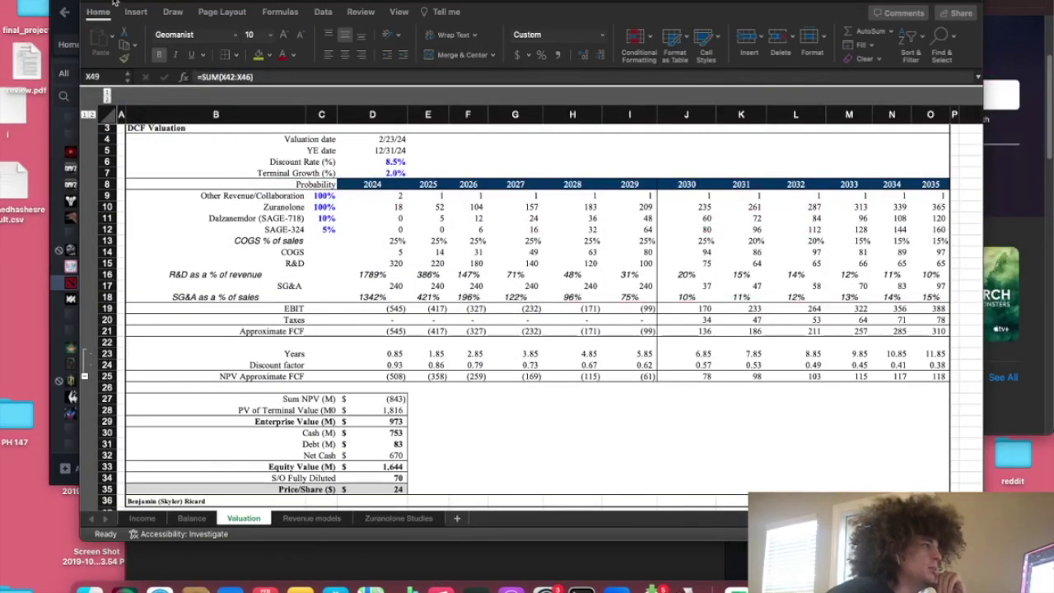
Step: Return to the Excel workbook in full screen and review the quarterly 2024 columns of the income statement
key("ctrl+super+f")
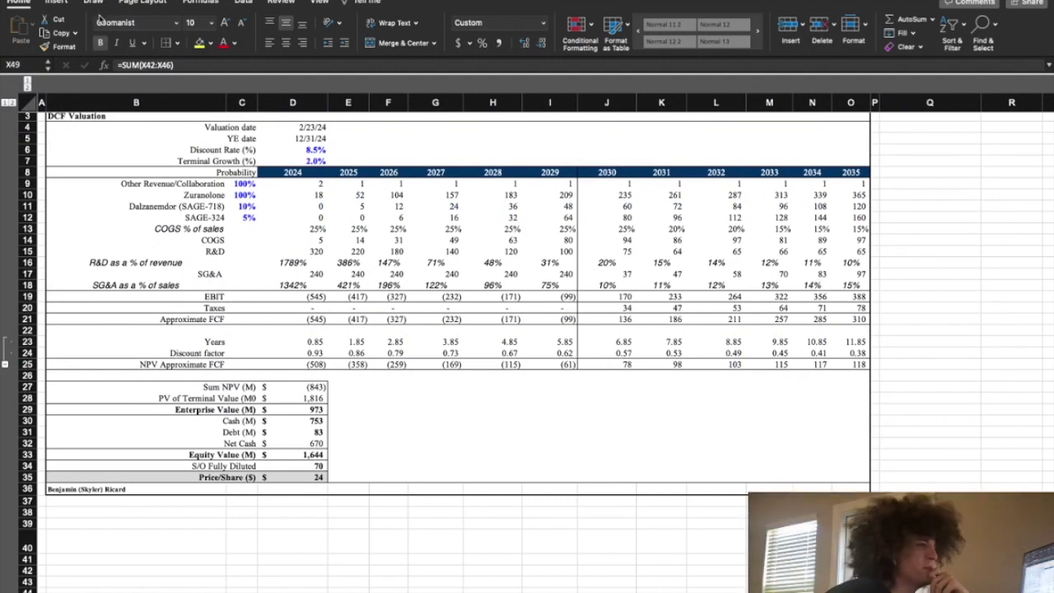
left_click(112, 580)
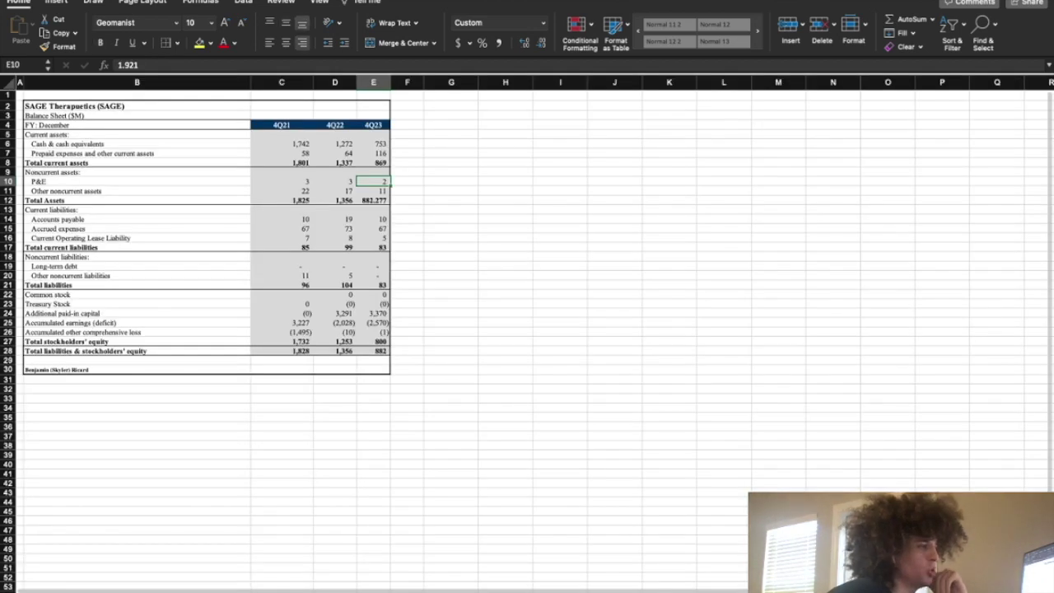
left_click(74, 588)
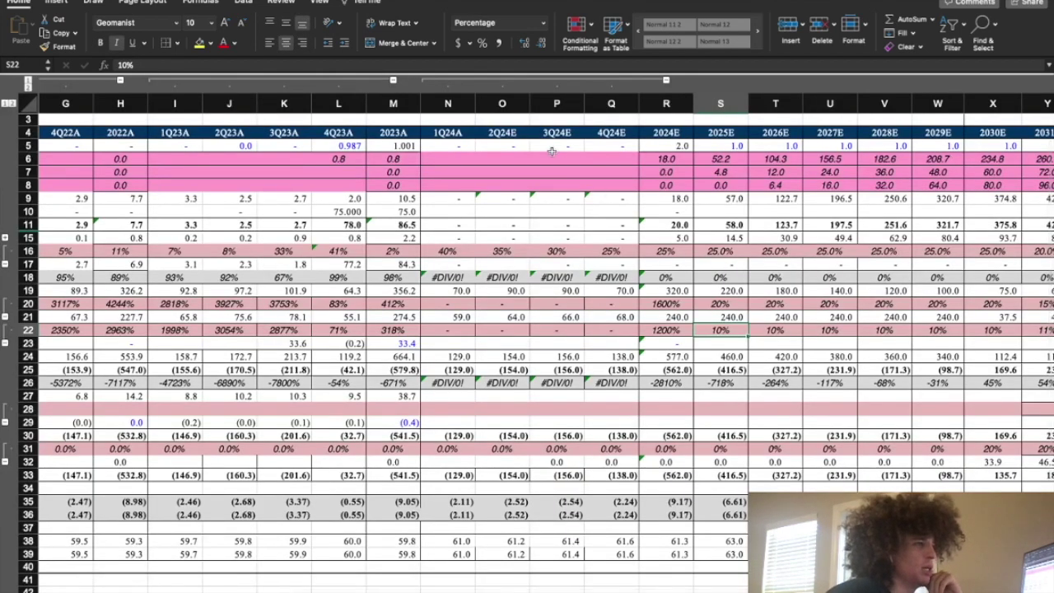
left_click_drag(446, 146, 630, 556)
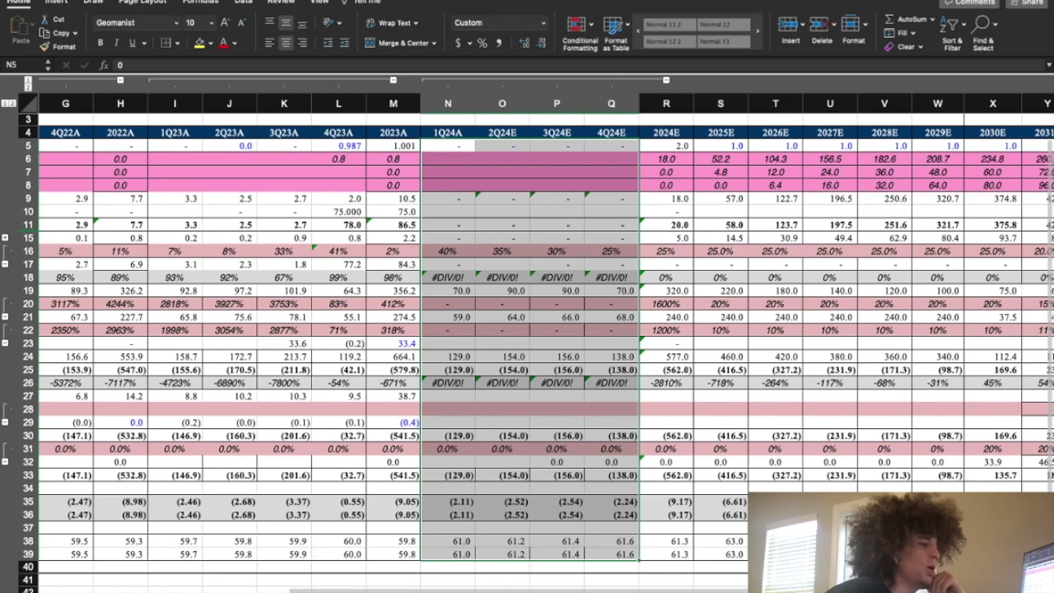
Step: Bring up the SAGE Revenue Model sheet and look over its revenue build for the three drugs
left_click(206, 591)
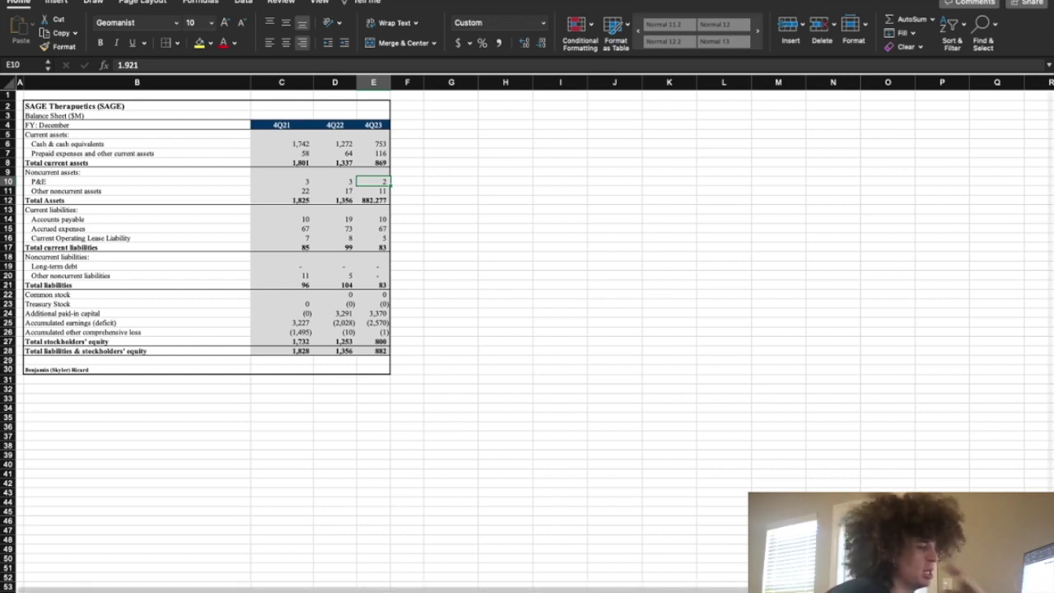
key("ctrl+Page_Down")
key("ctrl+Page_Up")
key("ctrl+Page_Down")
key("ctrl+Page_Up")
scroll(207, 459, "down", 2)
scroll(206, 458, "up", 3)
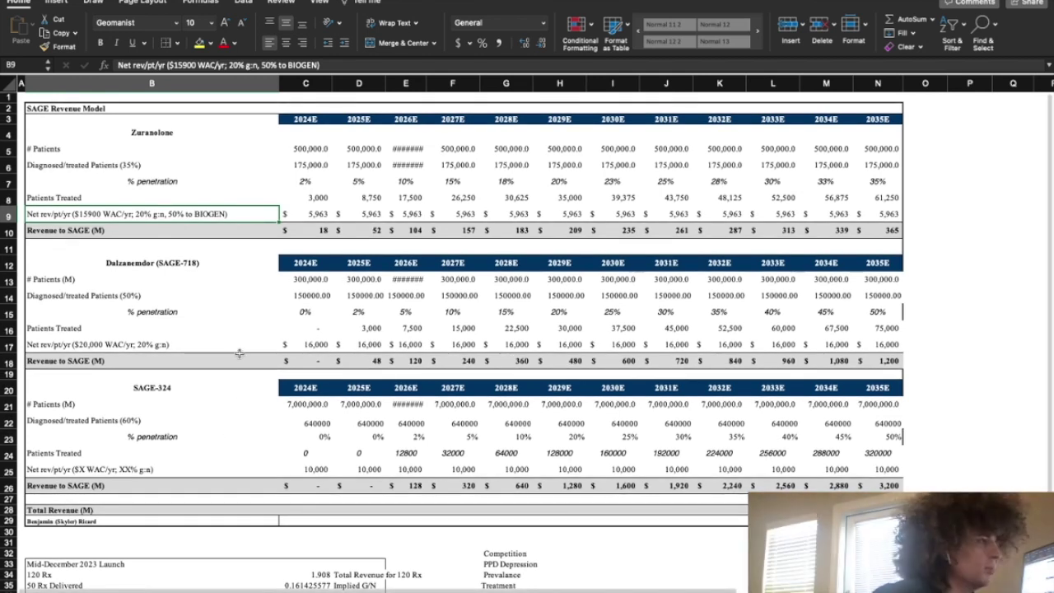
scroll(237, 363, "down", 4)
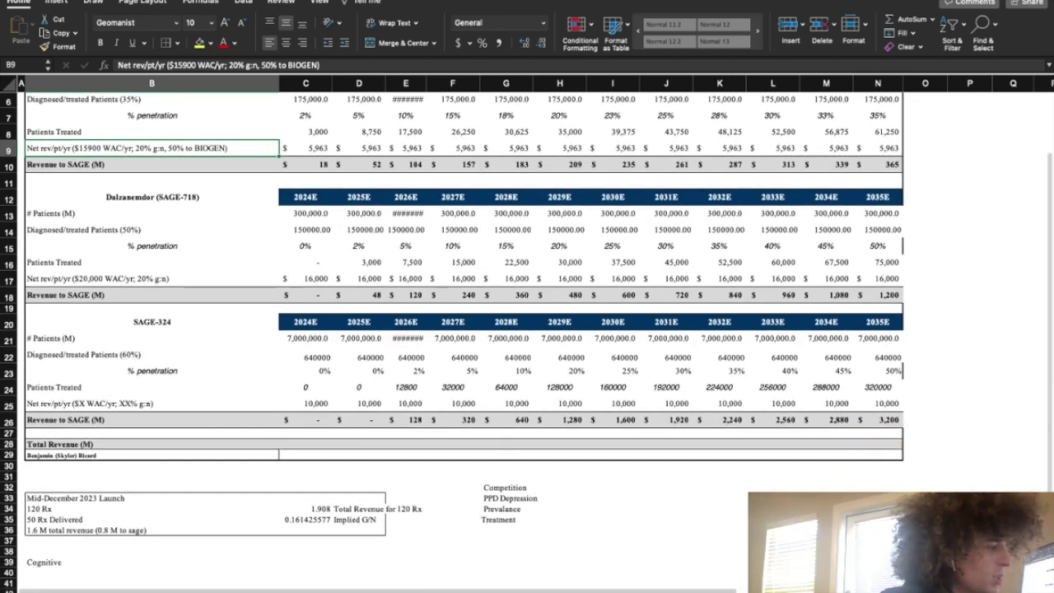
Step: Examine the patient, penetration and net revenue assumptions for SAGE-324, Dalzanemdor (SAGE-718) and Zuranolone
left_click(215, 591)
left_click(180, 591)
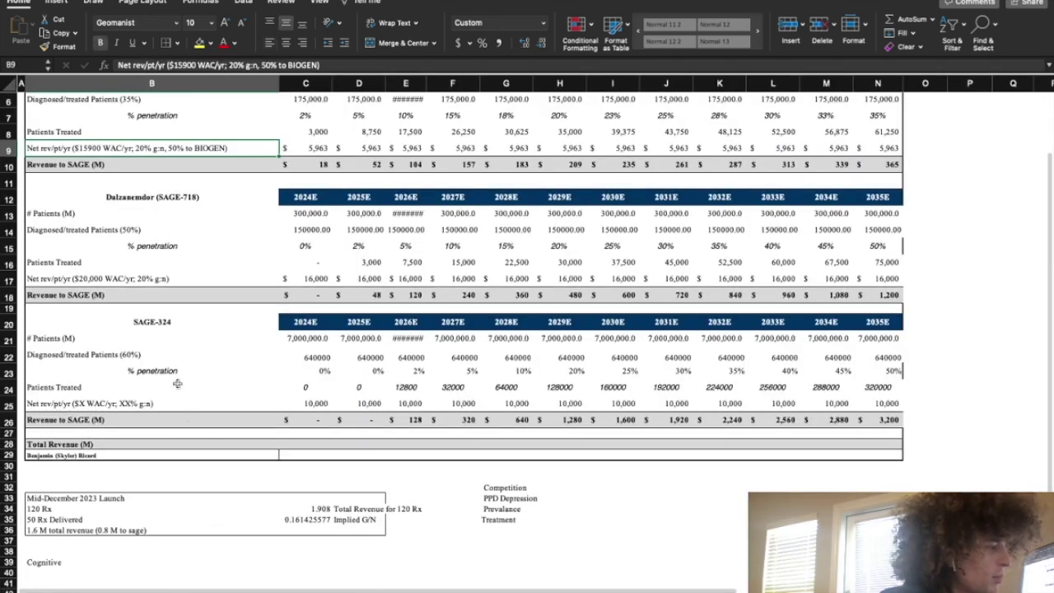
left_click_drag(329, 336, 923, 394)
left_click_drag(138, 196, 891, 283)
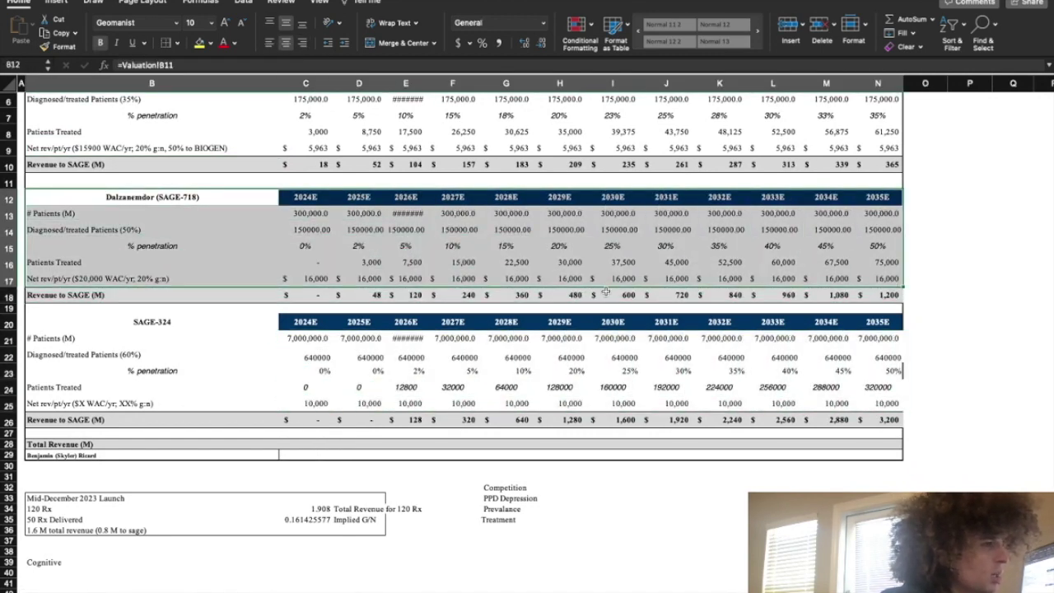
scroll(605, 291, "down", 1)
scroll(603, 291, "up", 3)
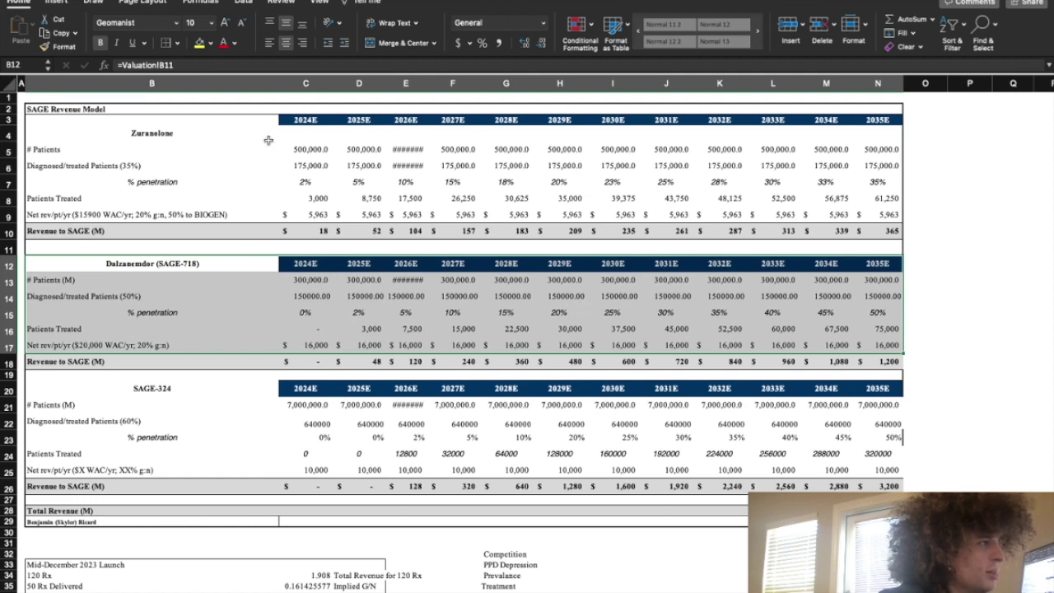
left_click_drag(195, 135, 863, 221)
Step: Review the Dalzanemdor (SAGE-718) and SAGE-324 probabilities and the DCF result, and take the workbook out of full screen
left_click(126, 591)
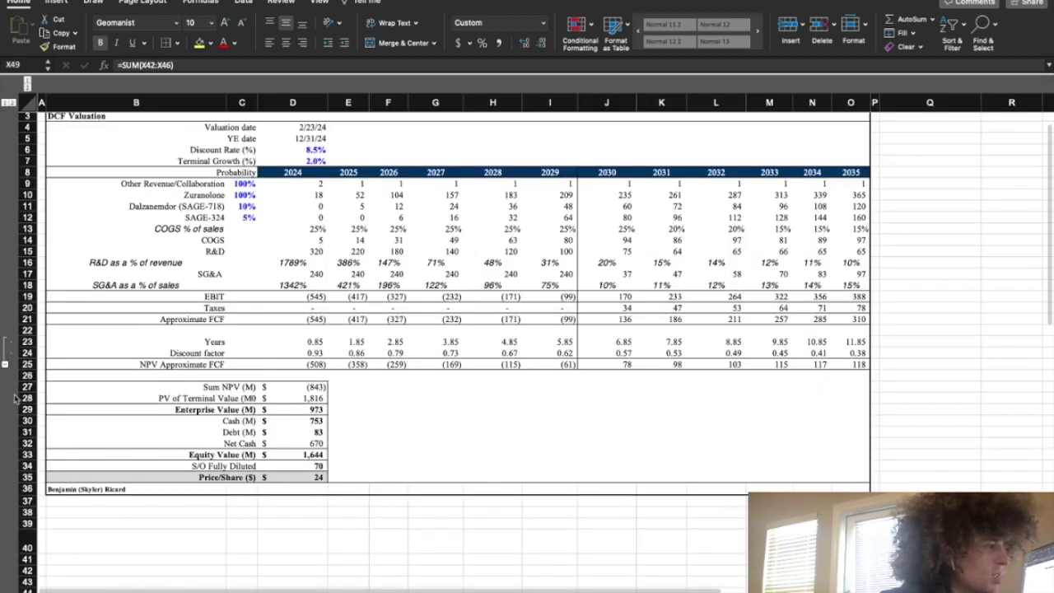
scroll(302, 299, "up", 2)
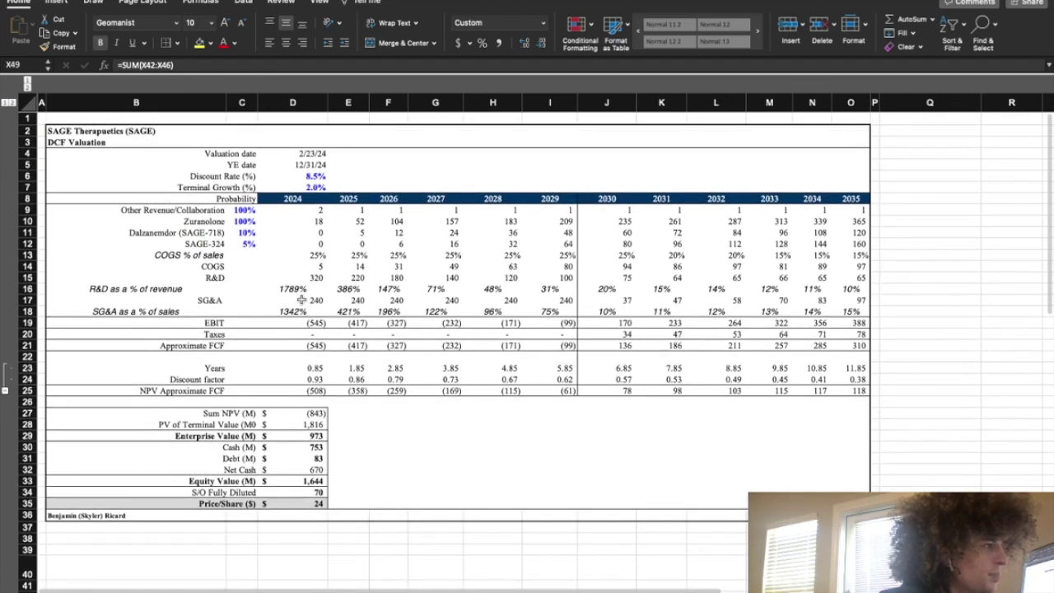
left_click(245, 232)
left_click(242, 244)
scroll(298, 430, "down", 2)
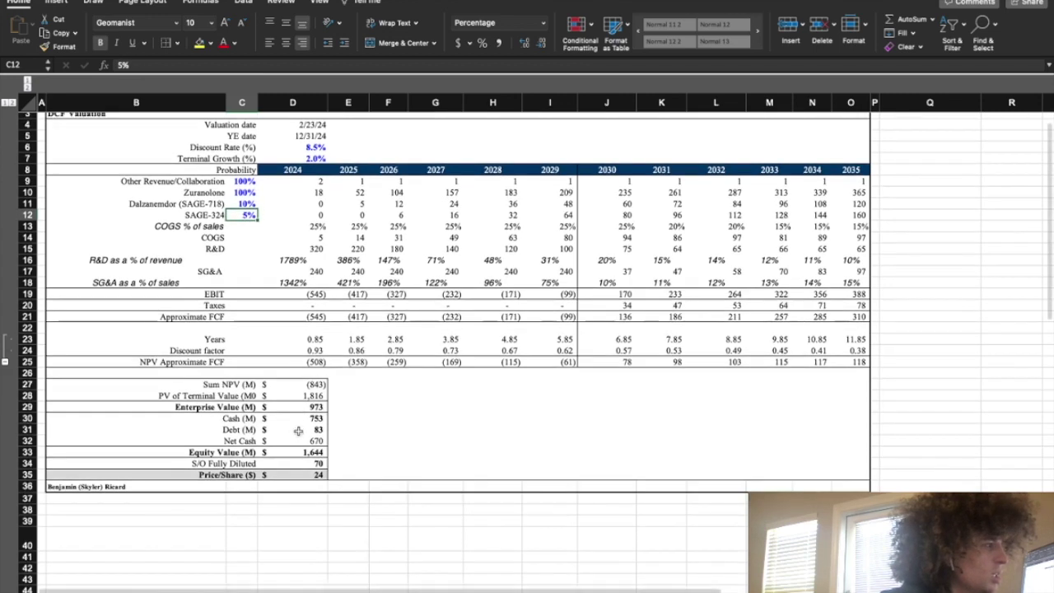
scroll(297, 430, "down", 2)
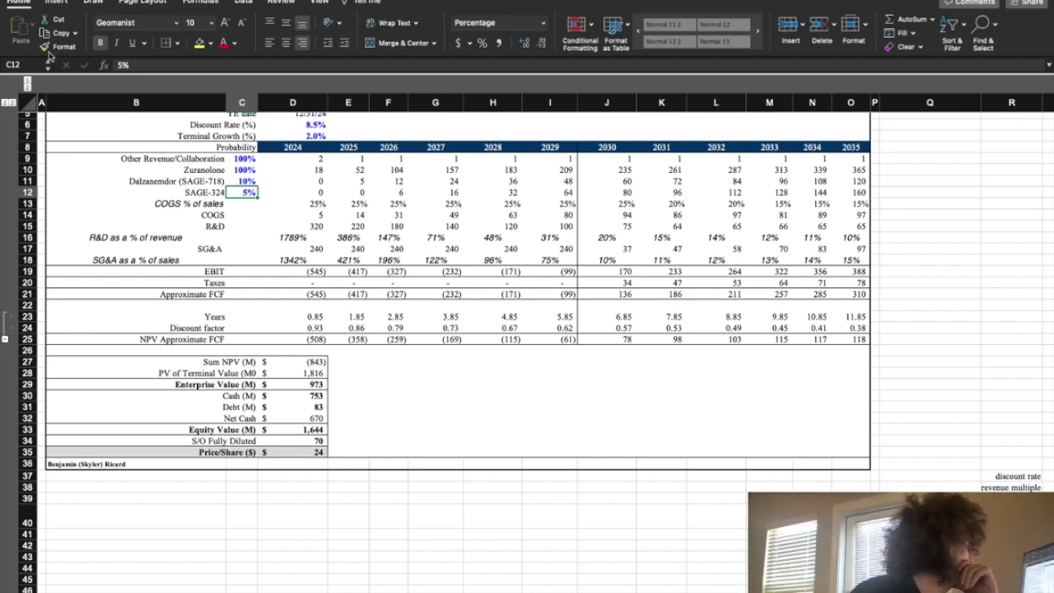
key("ctrl+super+f")
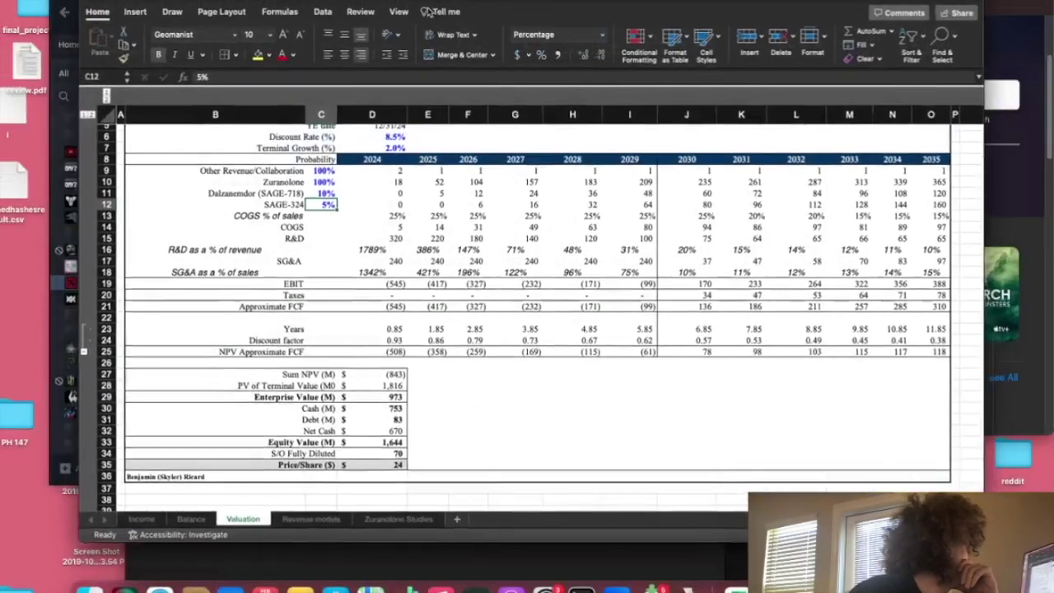
double_click(579, 372)
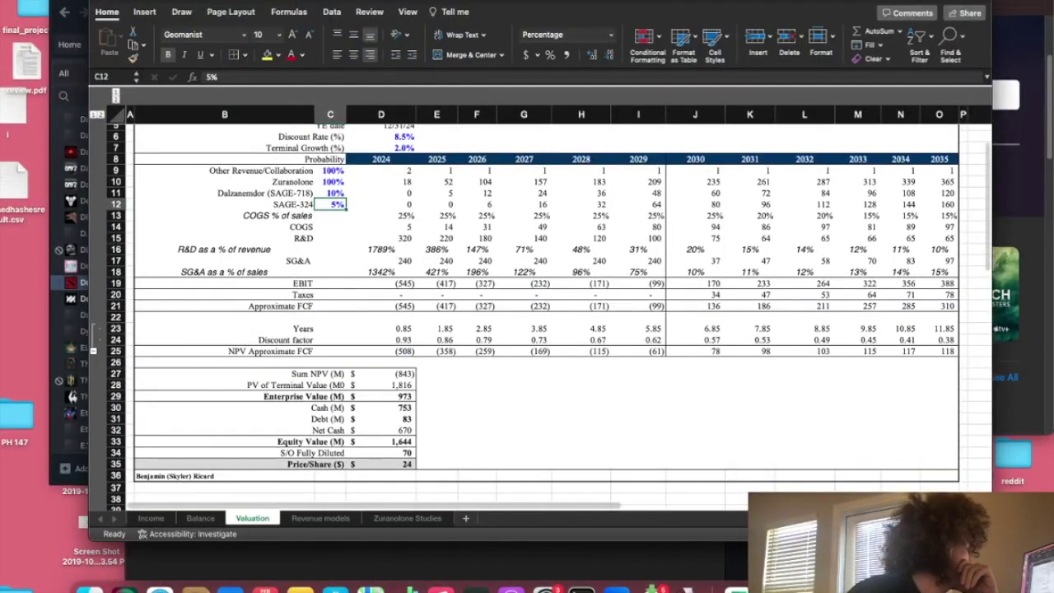
Step: Switch to Chrome, search Google for "sage 718" and open the Sage Therapeutics pipeline page
key("super+Tab")
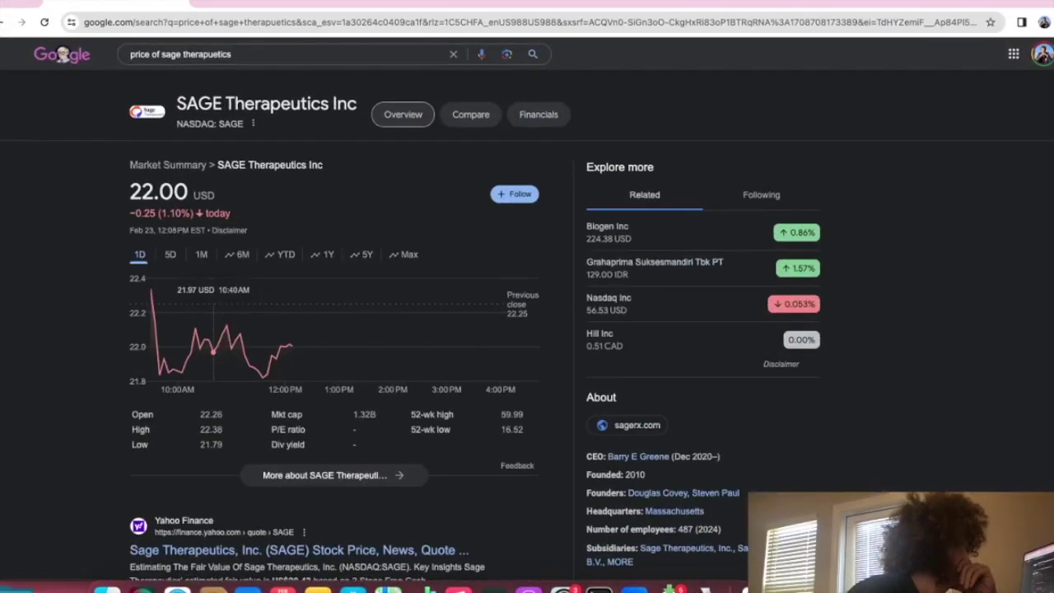
left_click(245, 22)
type("d")
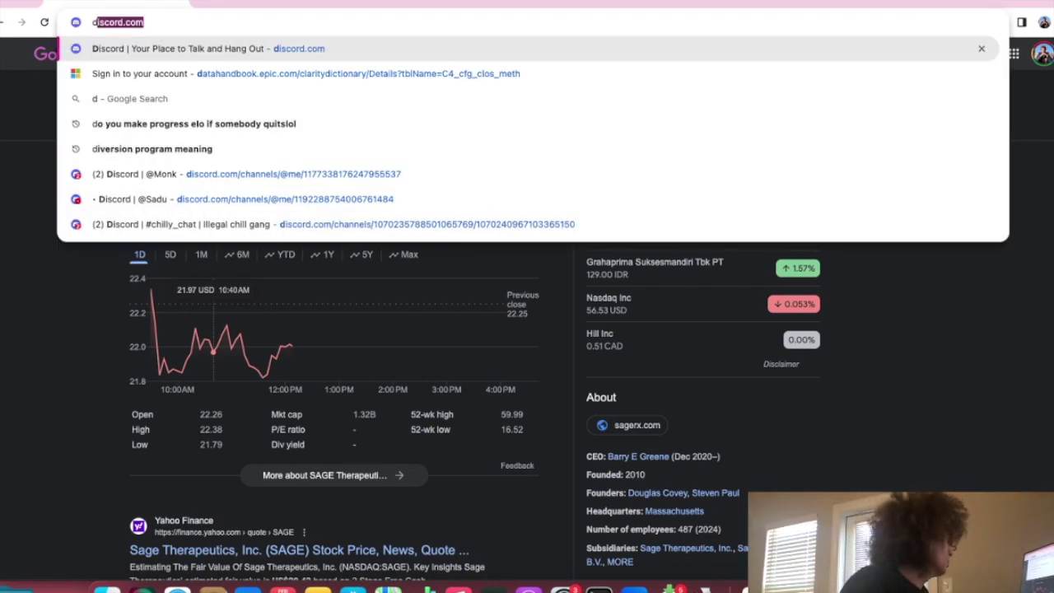
key("BackSpace")
key("BackSpace")
type("sage")
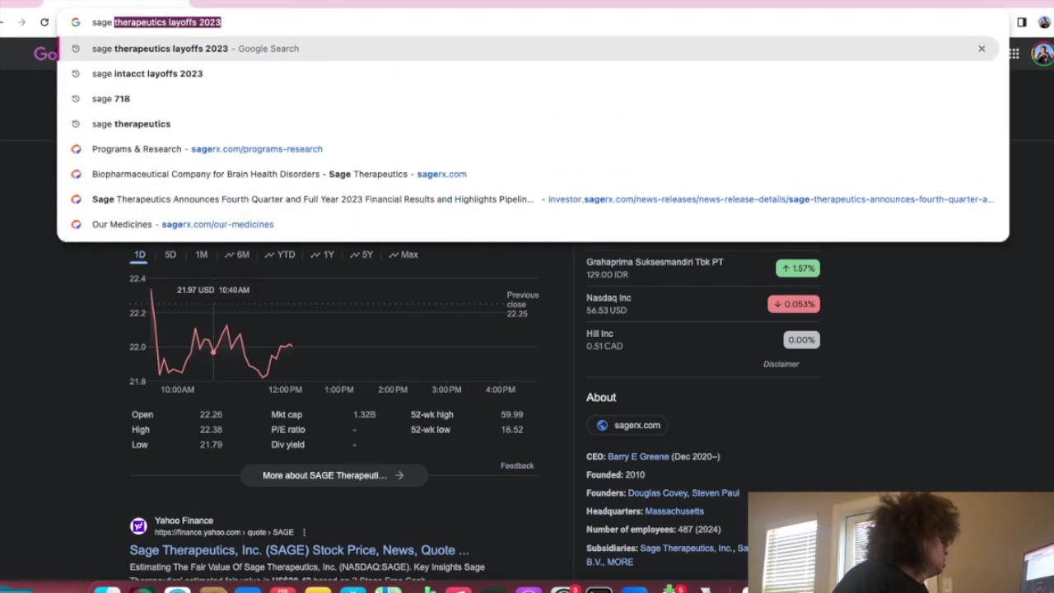
left_click(236, 104)
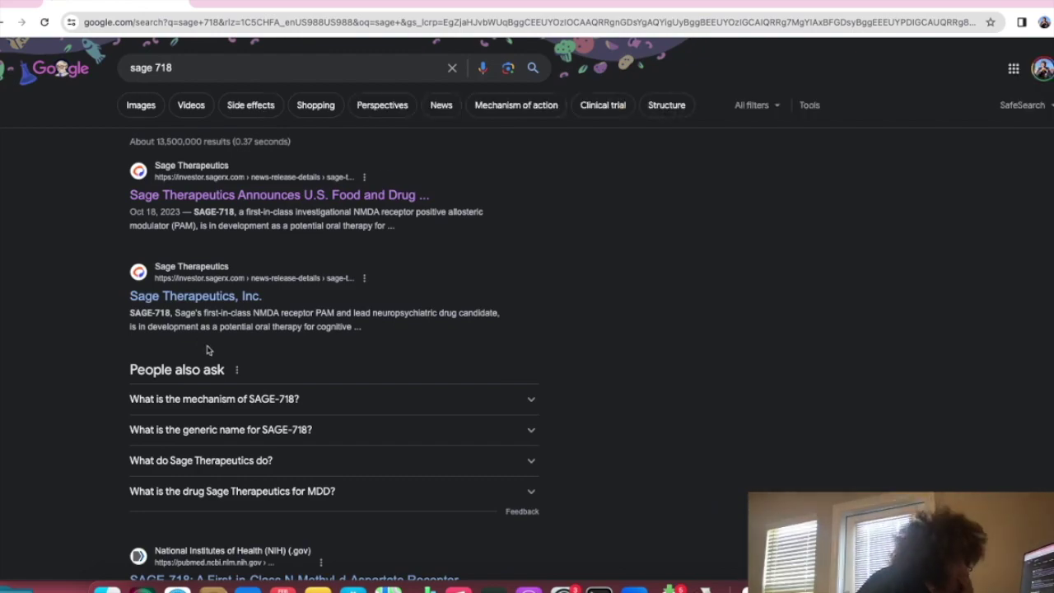
left_click(243, 285)
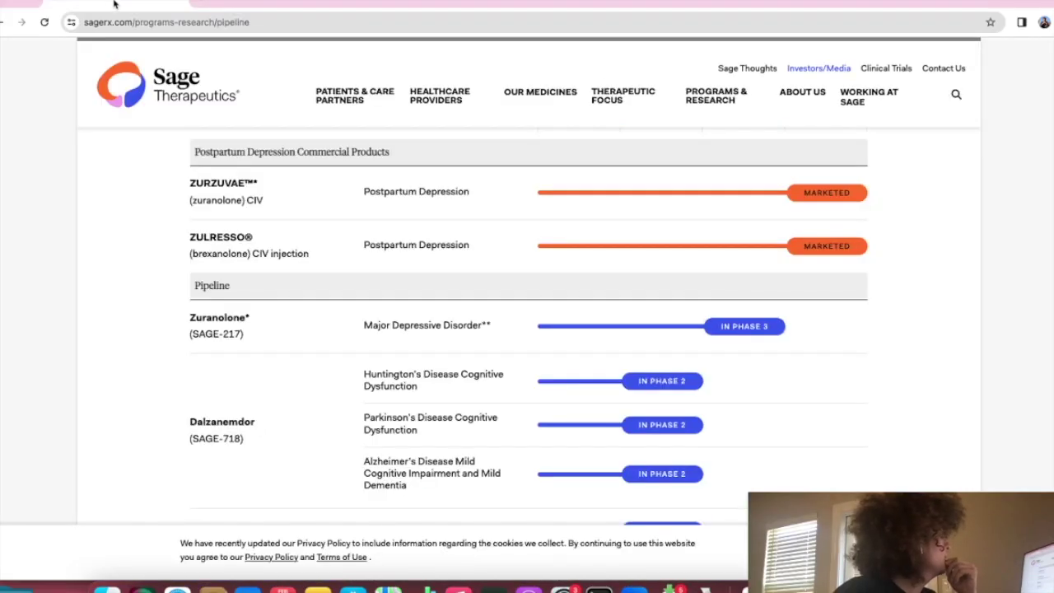
Step: Open Sage's February 14, 2024 press release on fourth quarter and full year 2023 results and read its opening and key highlights
left_click(284, 3)
scroll(329, 200, "down", 8)
scroll(333, 259, "up", 1)
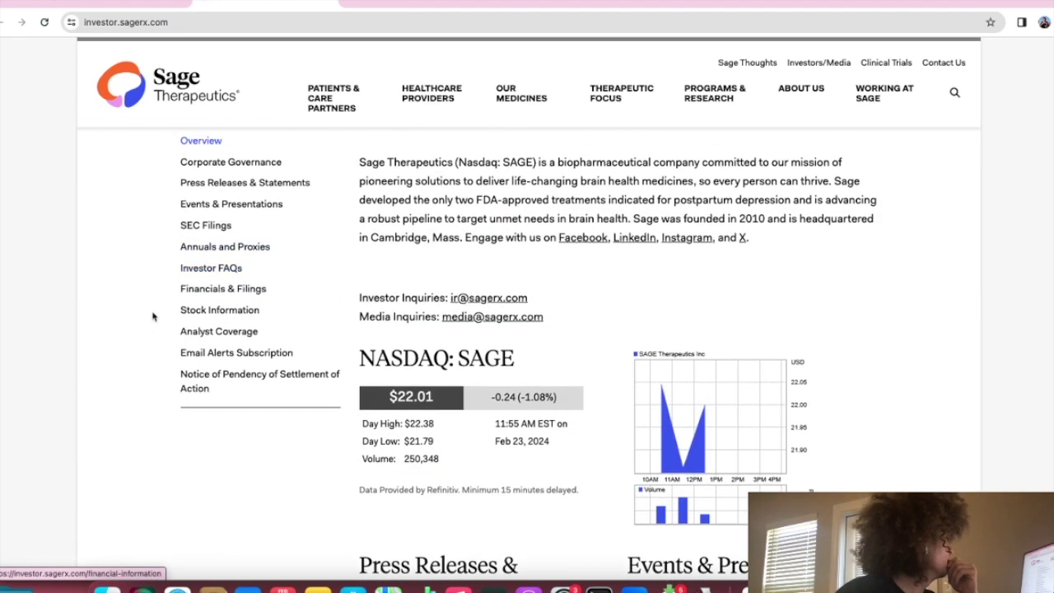
left_click(185, 188)
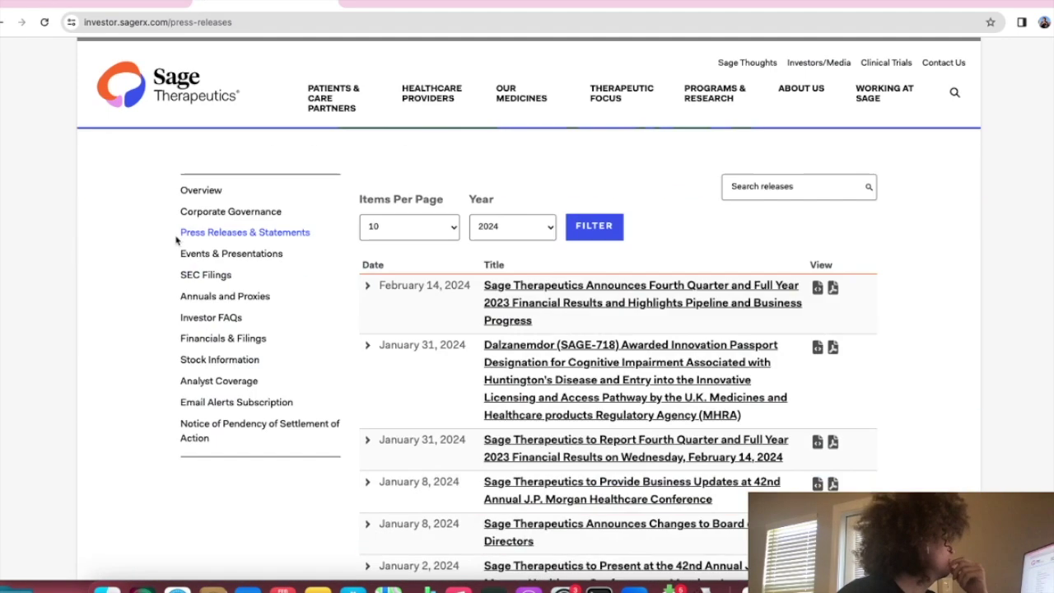
left_click(613, 290)
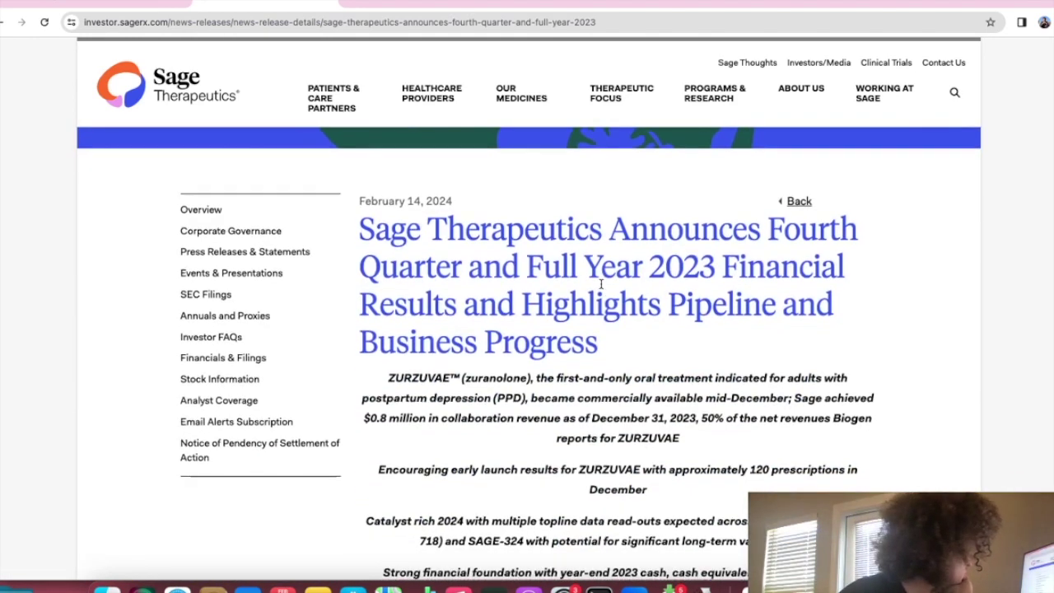
scroll(601, 286, "down", 3)
scroll(597, 285, "down", 5)
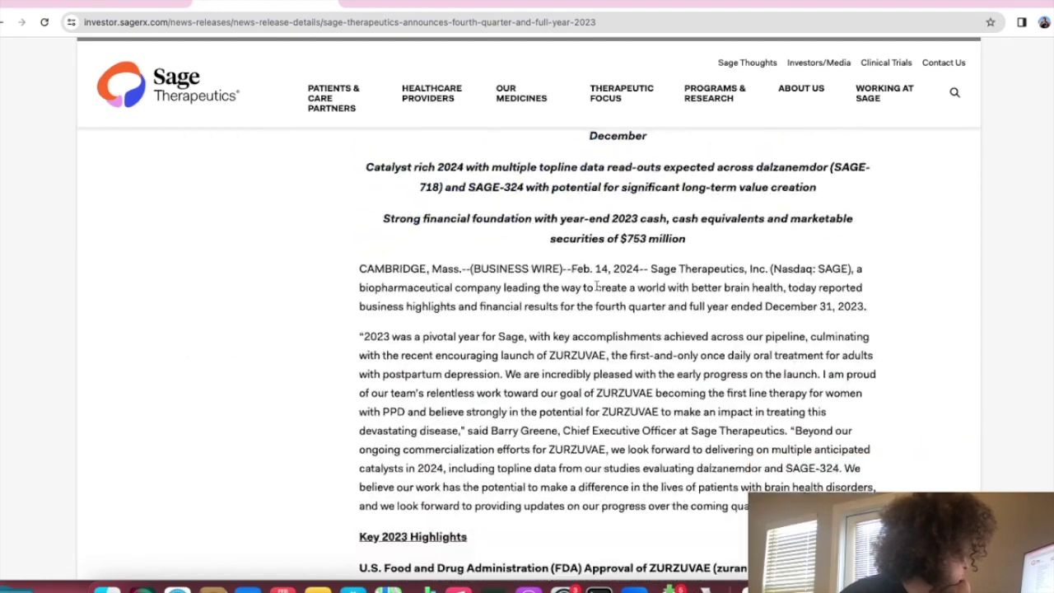
scroll(598, 285, "down", 4)
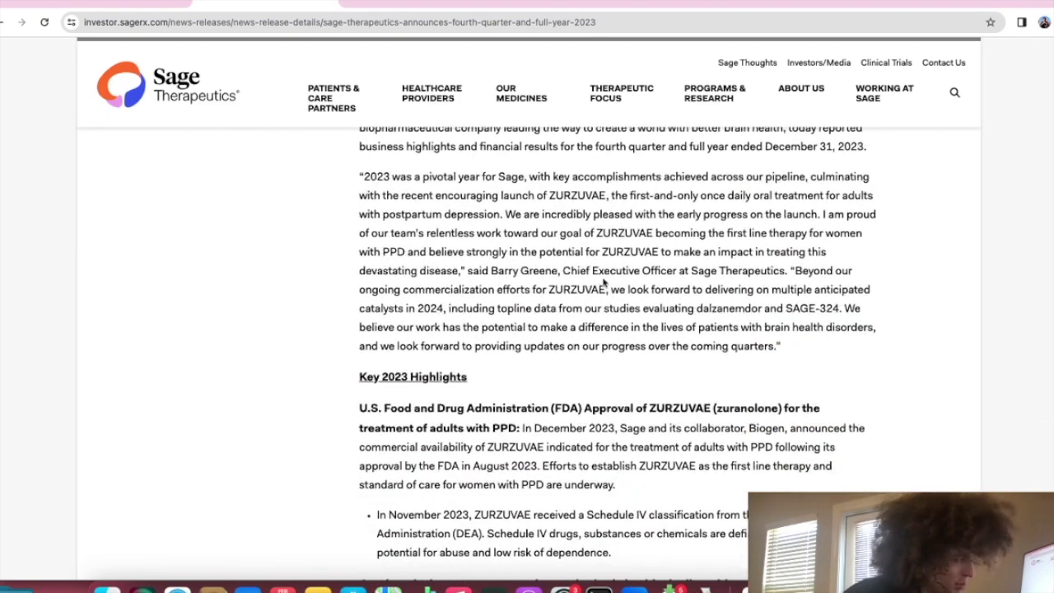
scroll(597, 282, "down", 3)
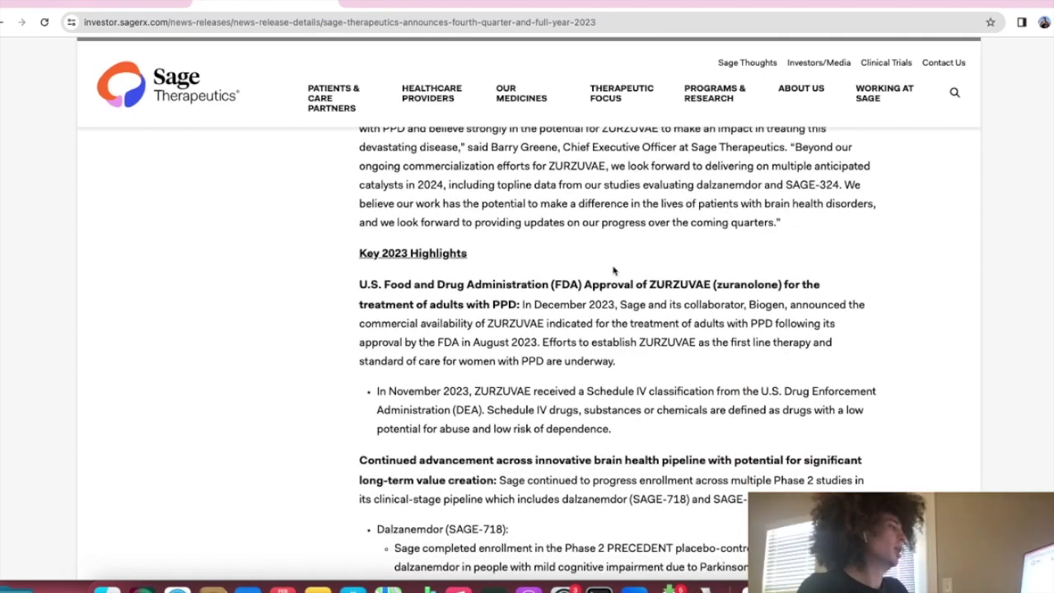
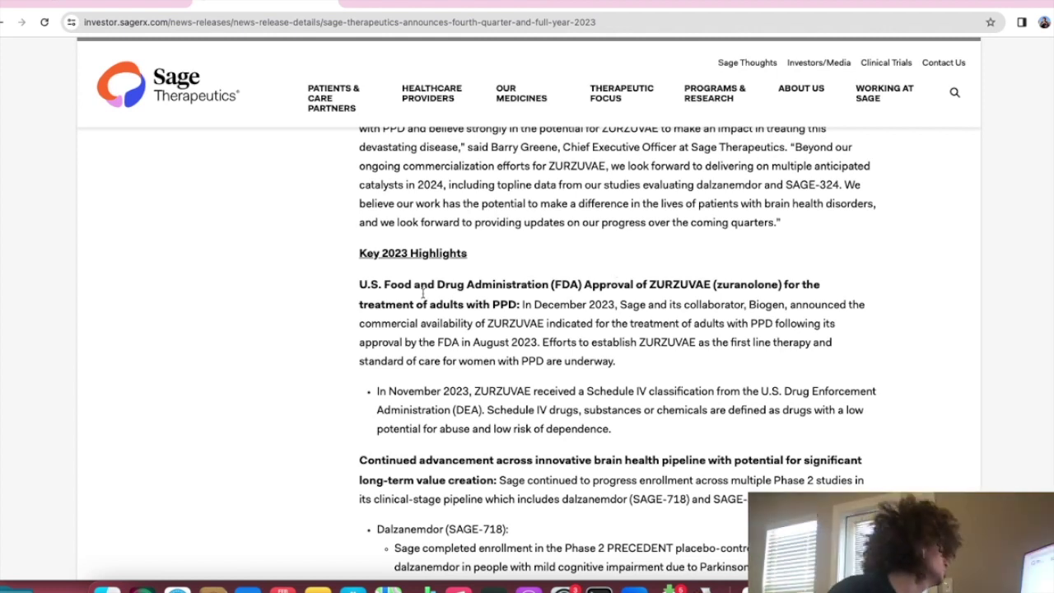
Step: Try a 20% probability for Dalzanemdor (SAGE-718) on the Valuation sheet in Excel, and undo the change
left_click_drag(526, 2, 563, 311)
left_click(329, 190)
left_click(330, 190)
type("20")
key("Return")
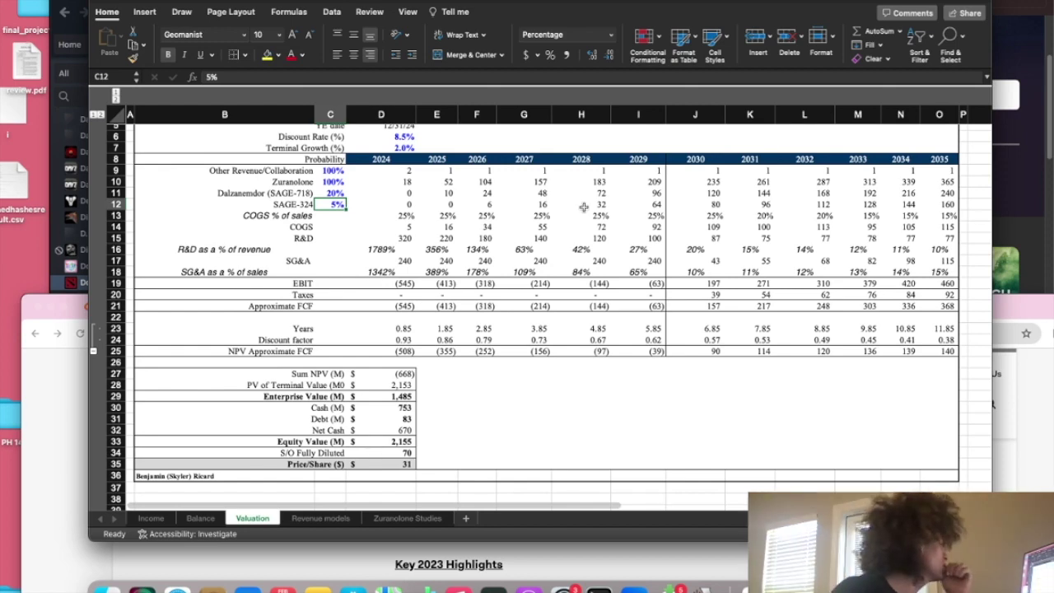
key("super+z")
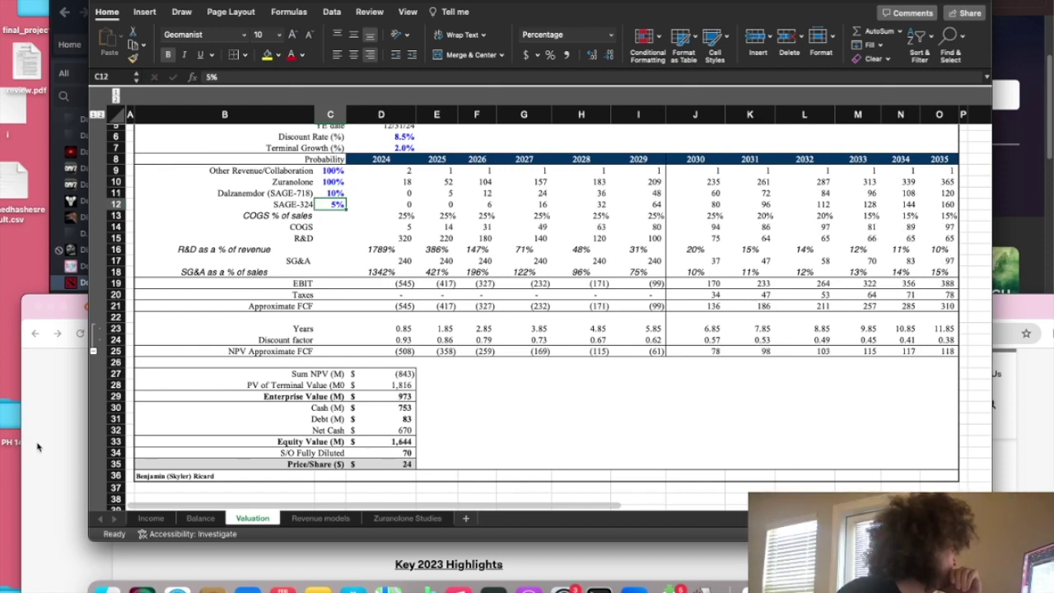
Step: Return to the press release in Chrome and read its Dalzanemdor (SAGE-718) and SAGE-324 study updates
left_click(37, 446)
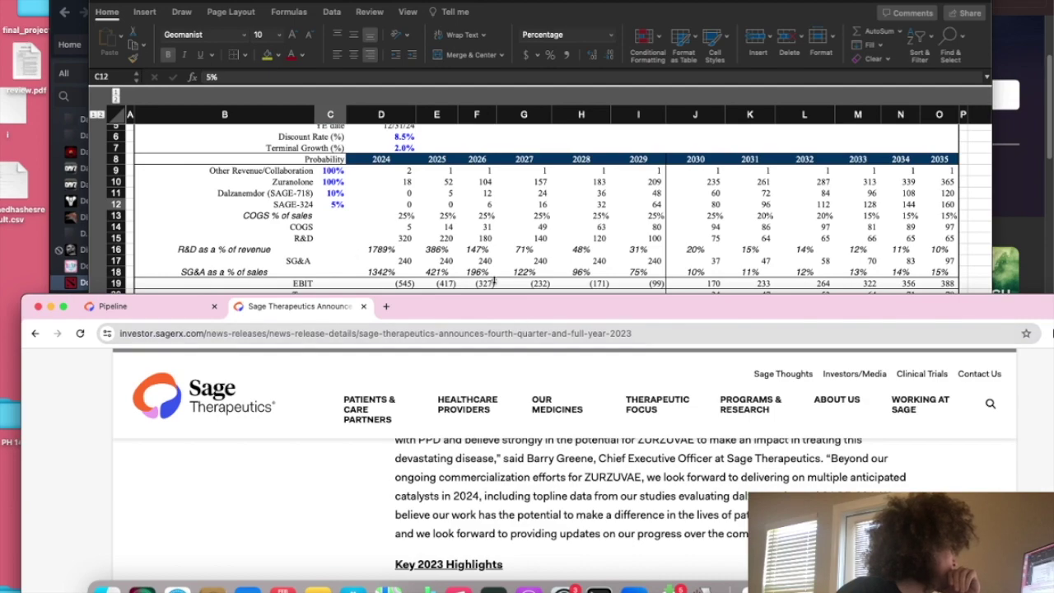
double_click(485, 307)
scroll(405, 143, "down", 5)
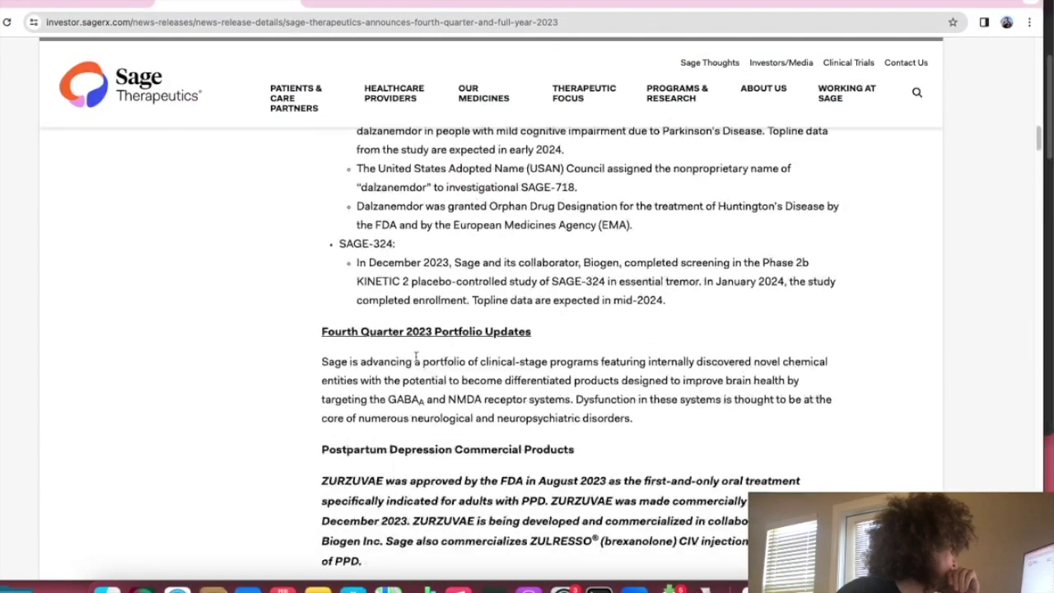
scroll(349, 353, "up", 3)
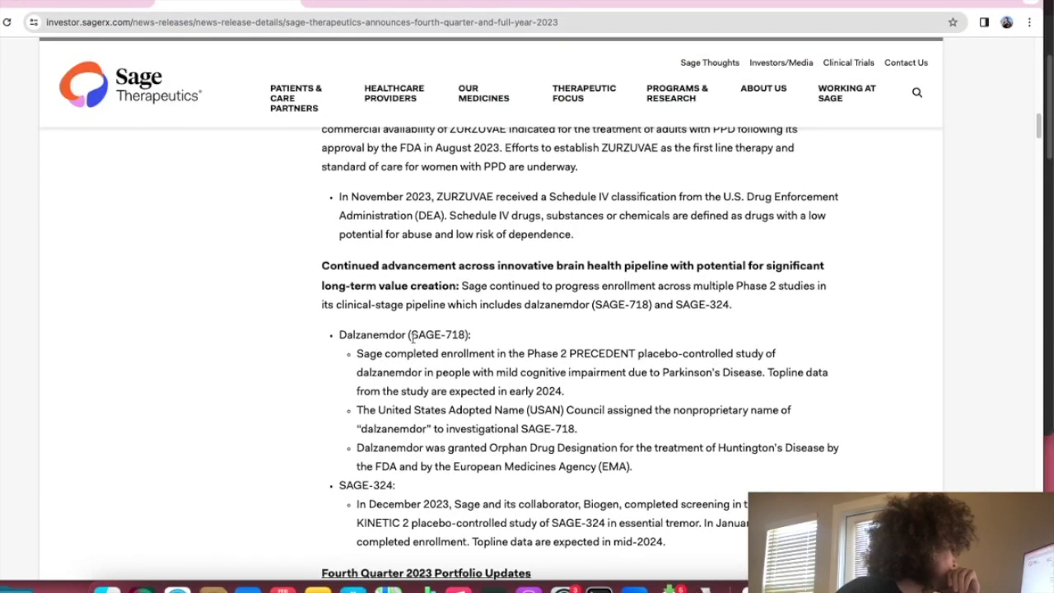
left_click_drag(471, 1, 436, 314)
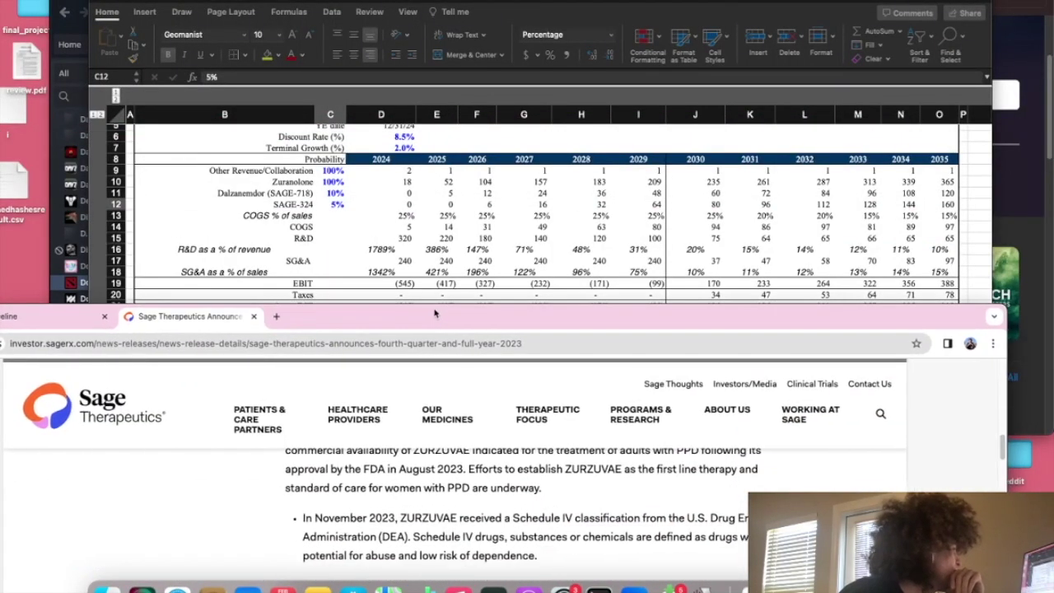
left_click_drag(436, 313, 364, 43)
scroll(397, 437, "down", 2)
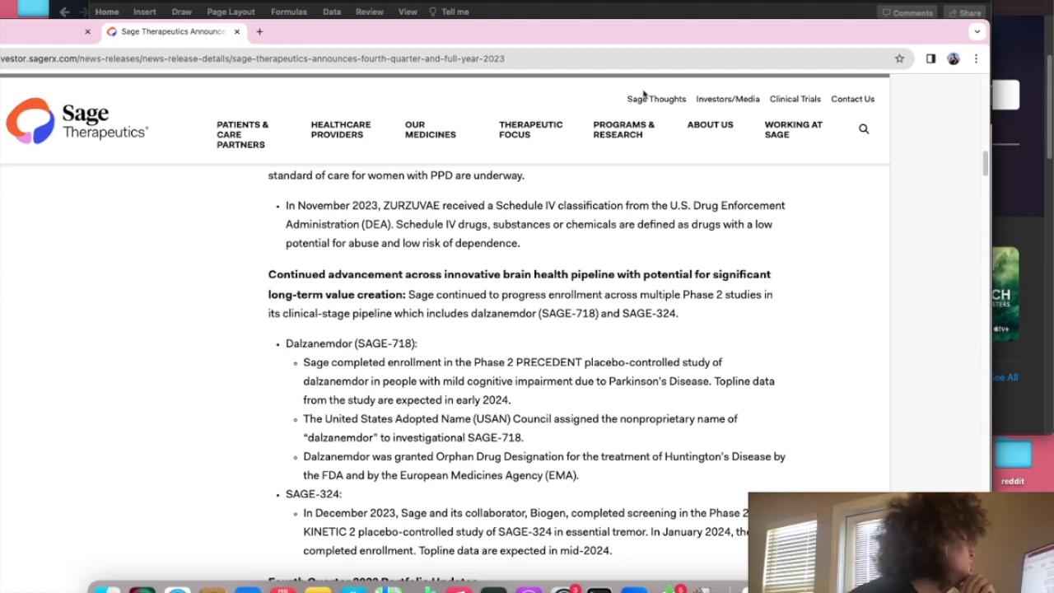
Step: Open the Press Releases & Statements list on Sage's investor site and look through the 2024 releases
left_click(751, 100)
left_click_drag(741, 41, 747, 5)
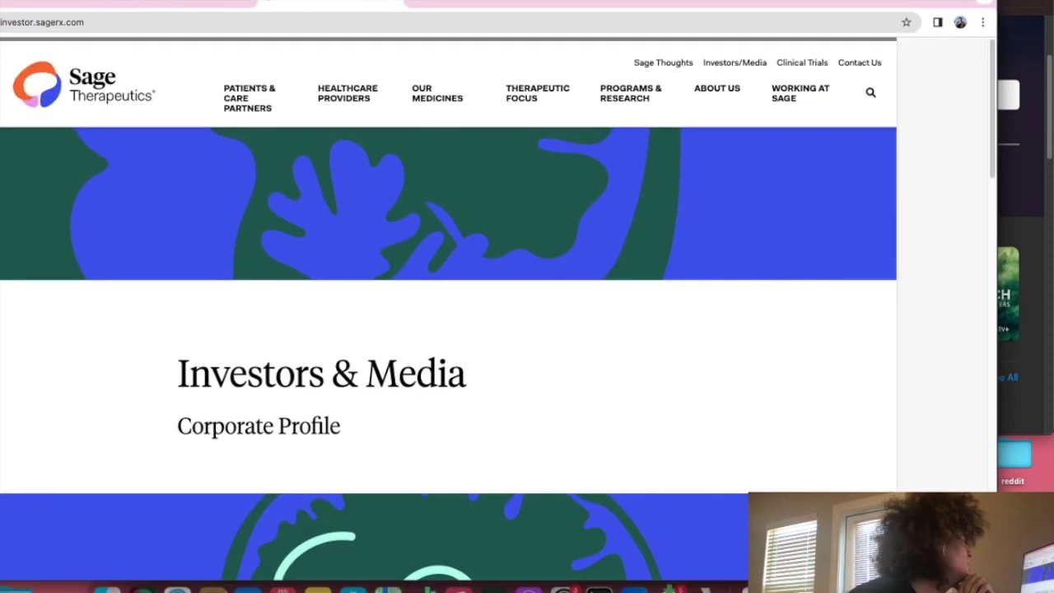
scroll(402, 422, "down", 9)
scroll(239, 398, "up", 3)
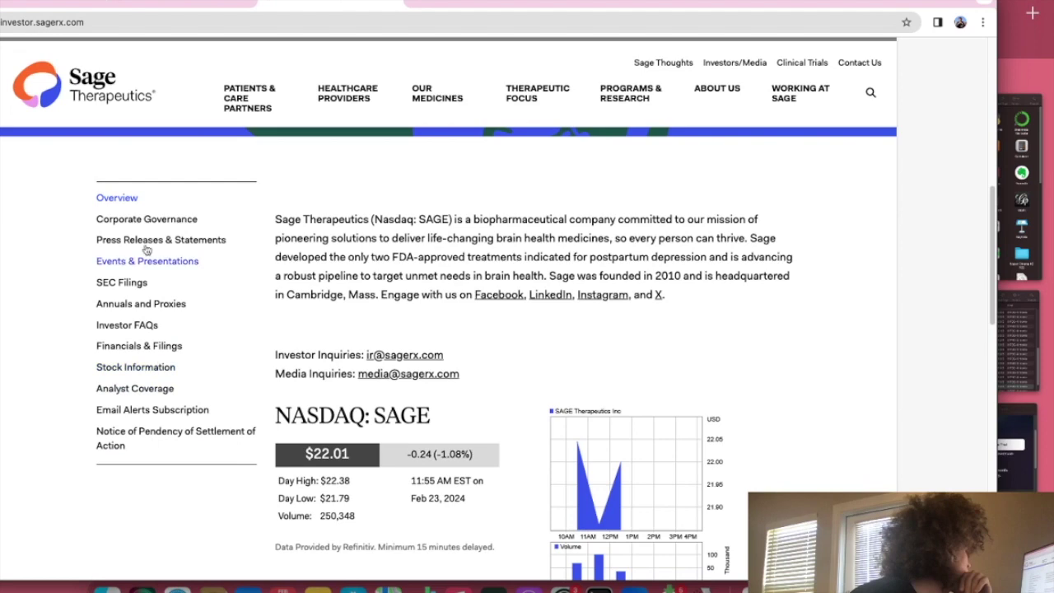
left_click(145, 239)
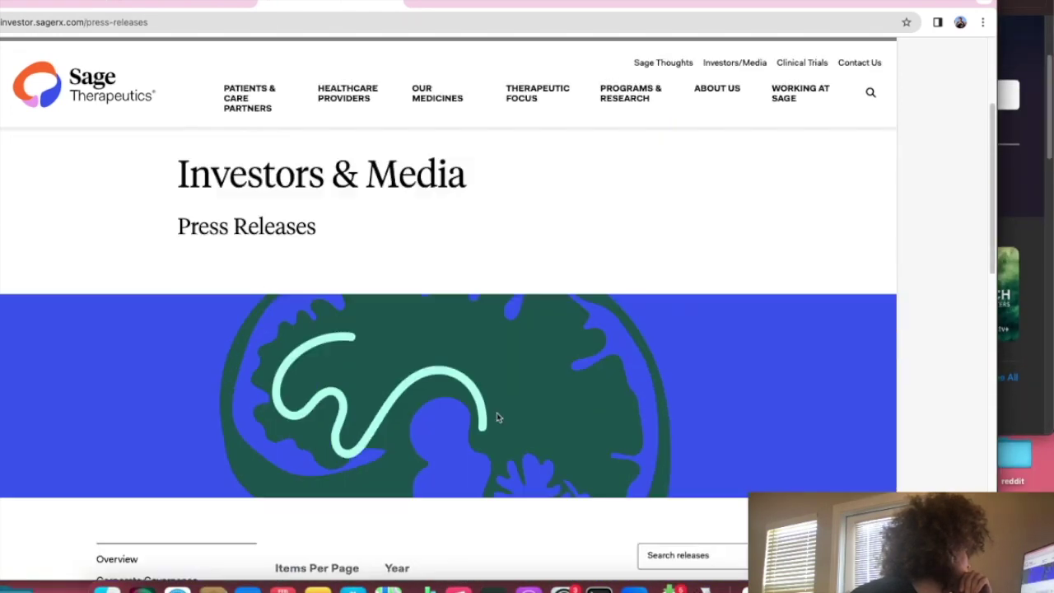
scroll(498, 416, "down", 10)
scroll(501, 413, "up", 8)
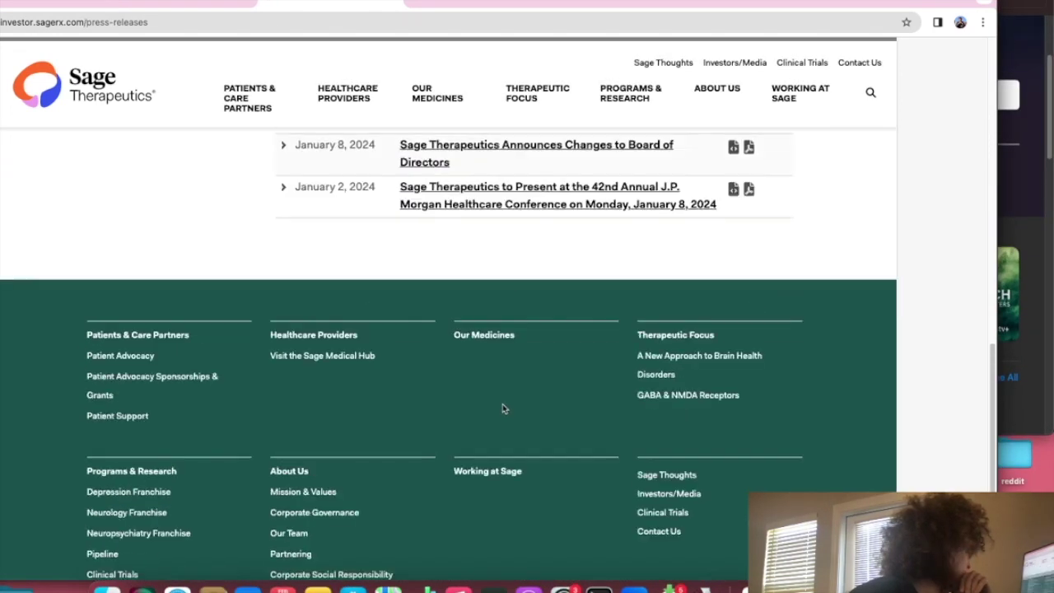
Step: Filter the press releases to the year 2023 and look through the titles to the last page
left_click(454, 298)
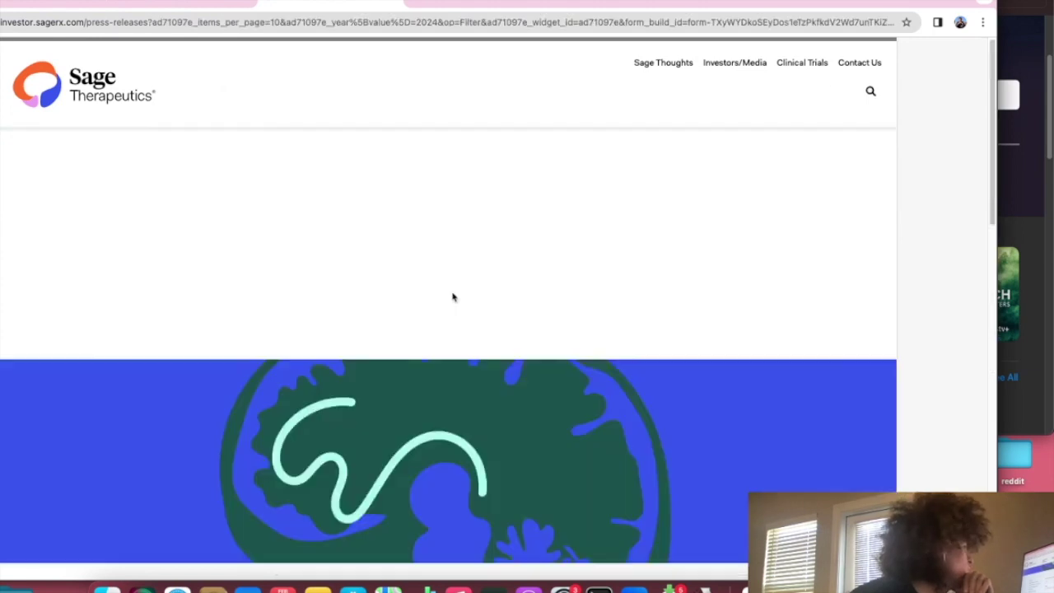
left_click(426, 288)
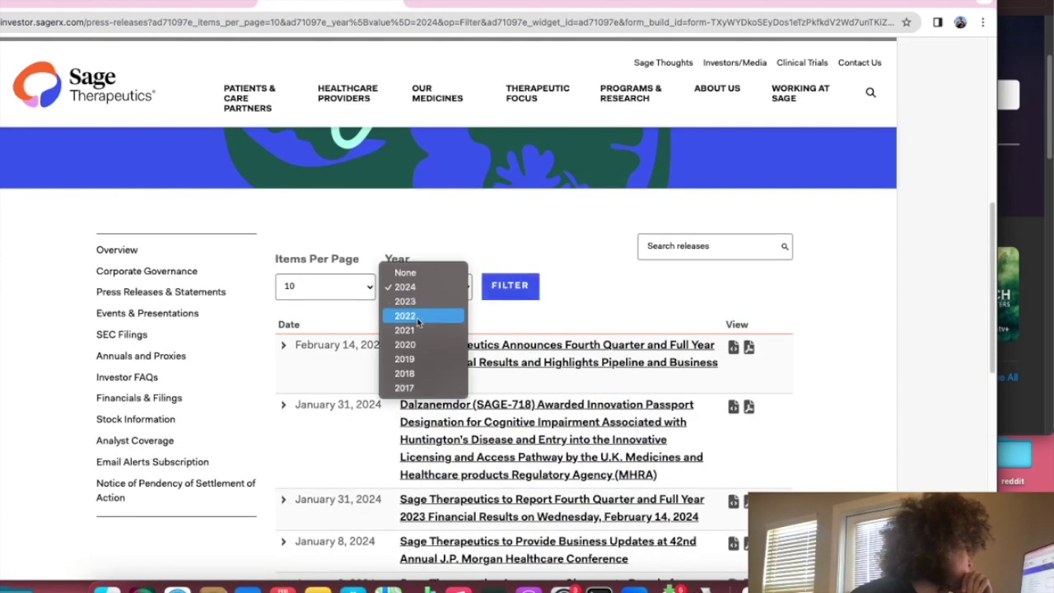
left_click(420, 301)
left_click(510, 285)
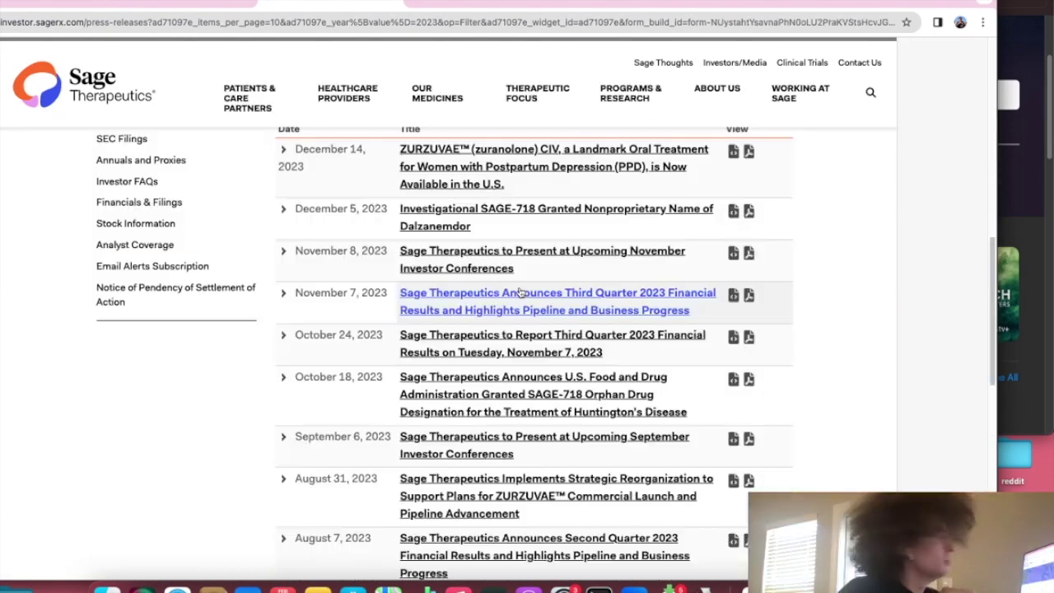
scroll(521, 292, "down", 3)
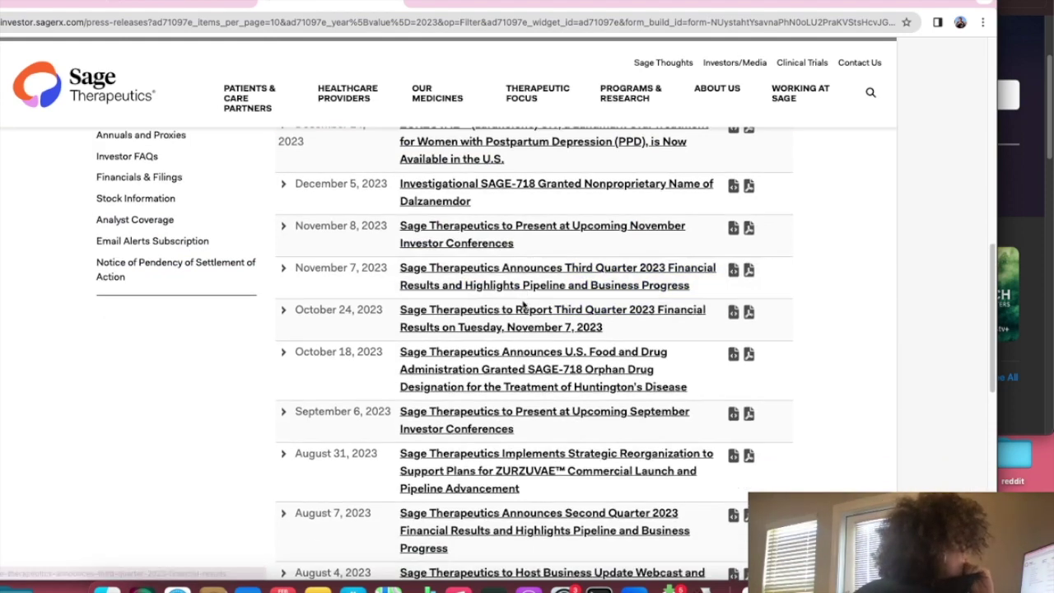
scroll(521, 306, "down", 2)
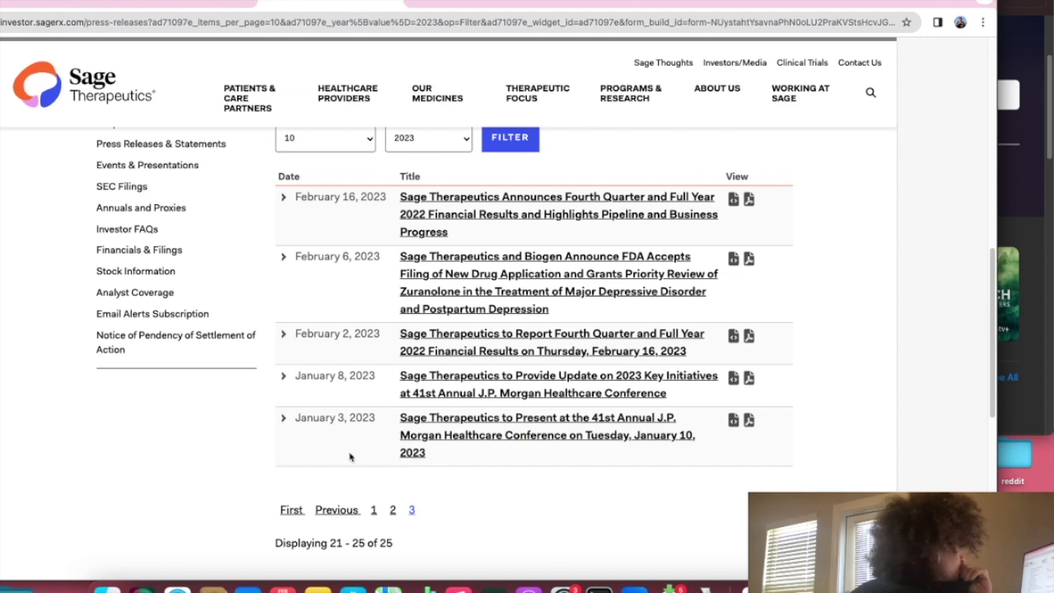
Step: Search Google for "phase 1 sage 818" and look through the results for trial information
left_click(202, 25)
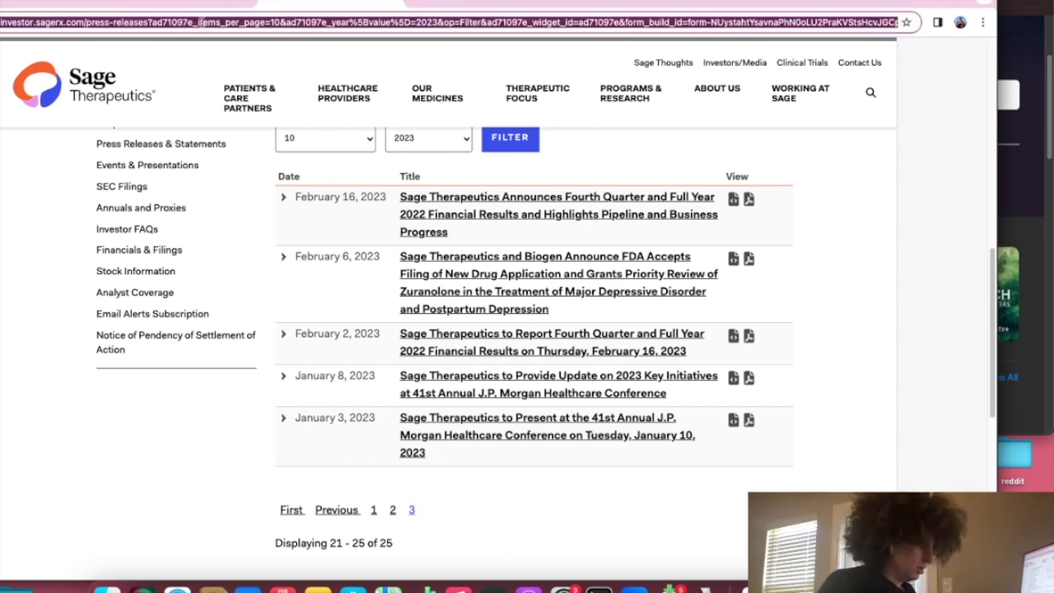
type("phase 1 s")
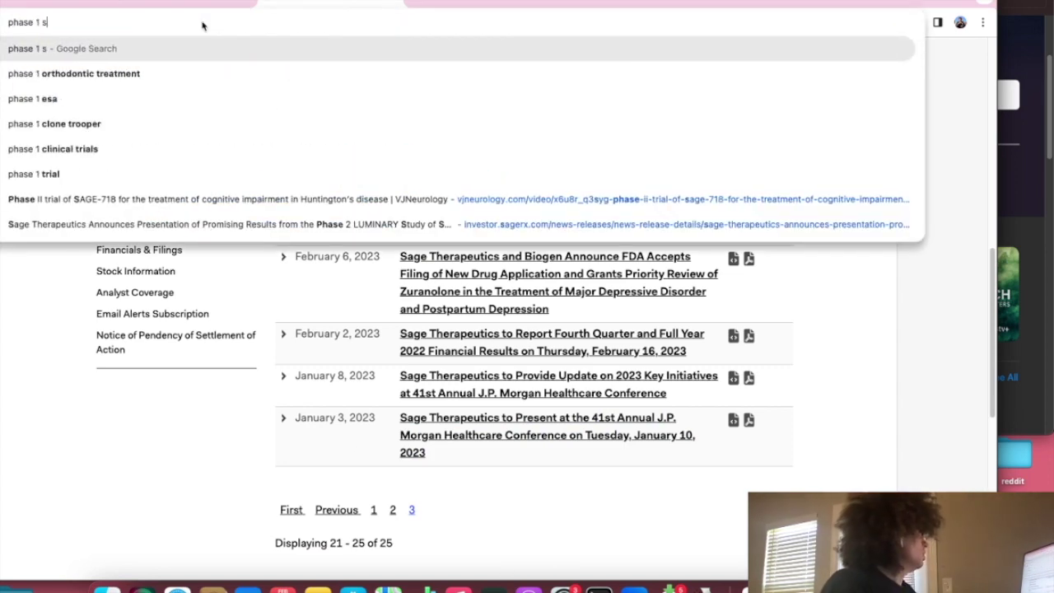
type("age 87")
key("BackSpace")
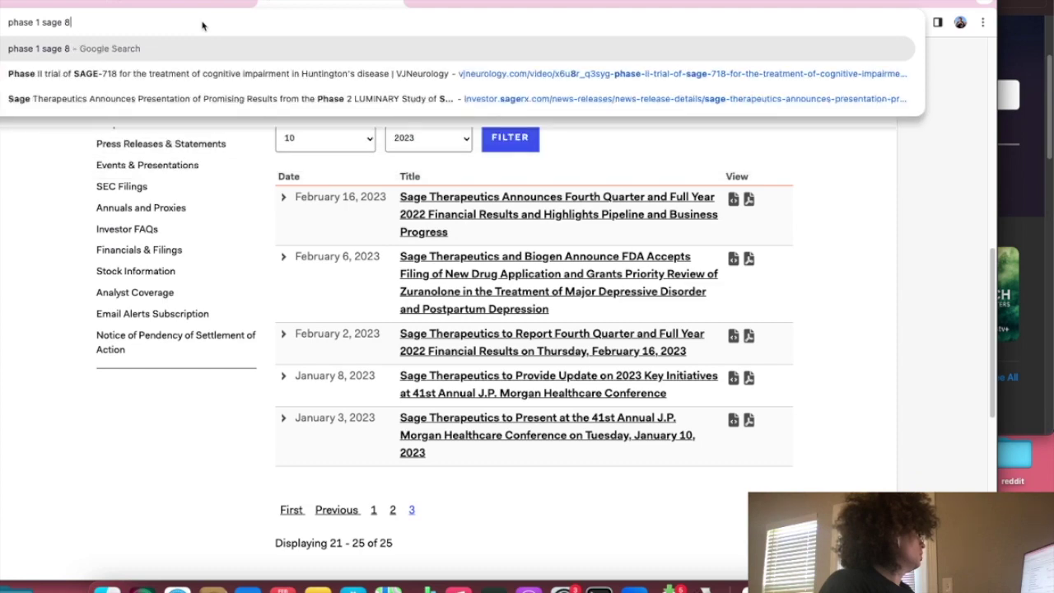
type("18")
key("Return")
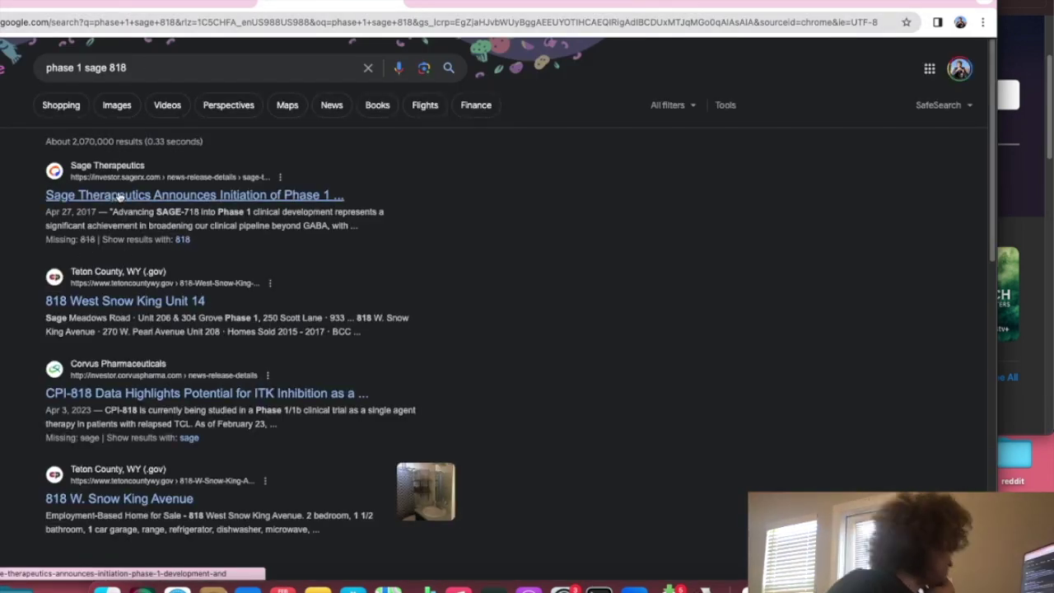
scroll(128, 247, "down", 3)
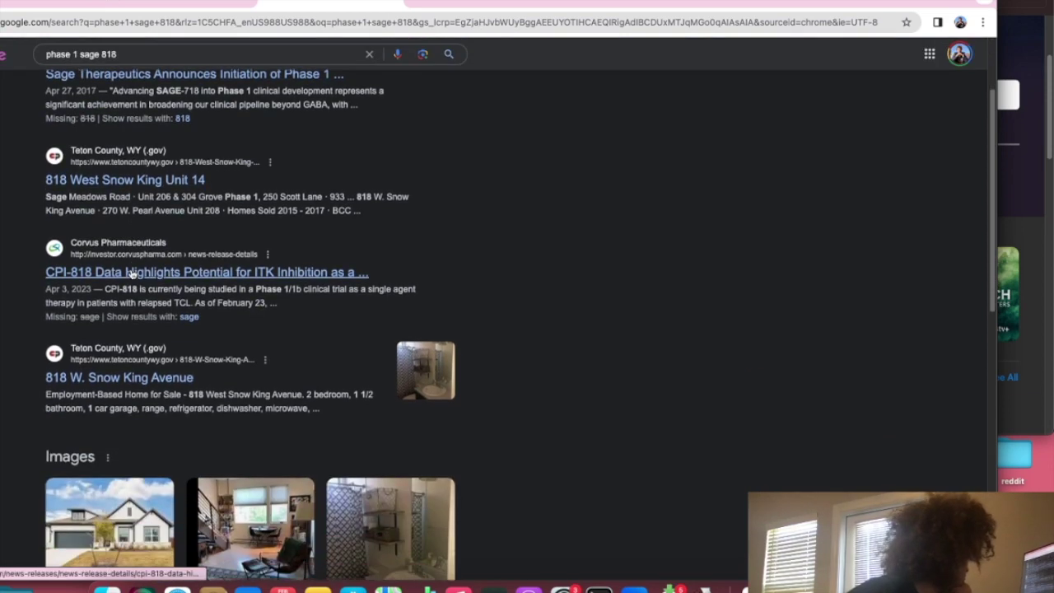
scroll(129, 271, "down", 7)
scroll(128, 279, "up", 10)
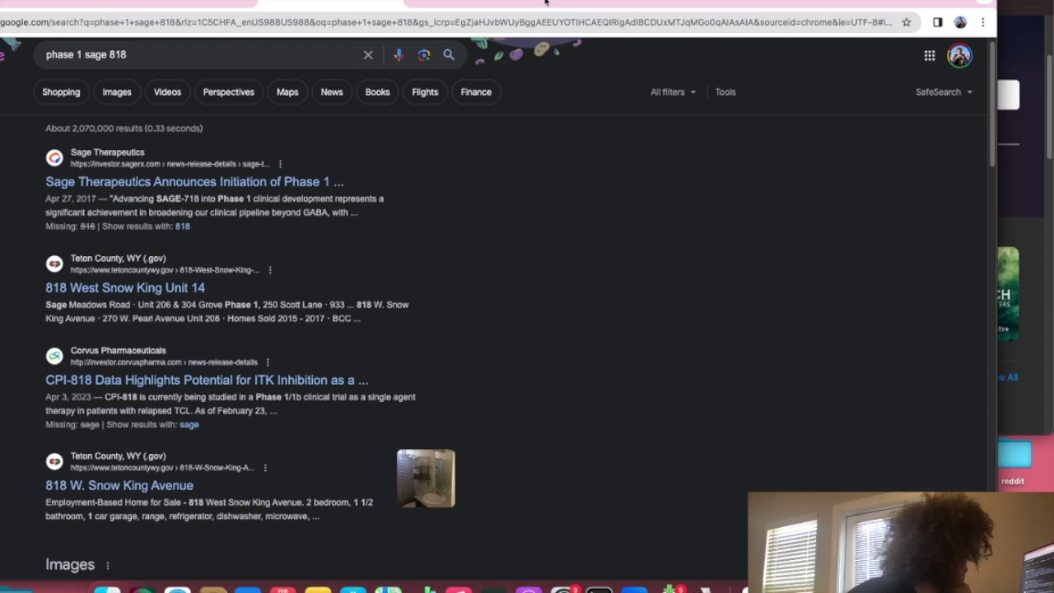
left_click_drag(80, 4, 150, 4)
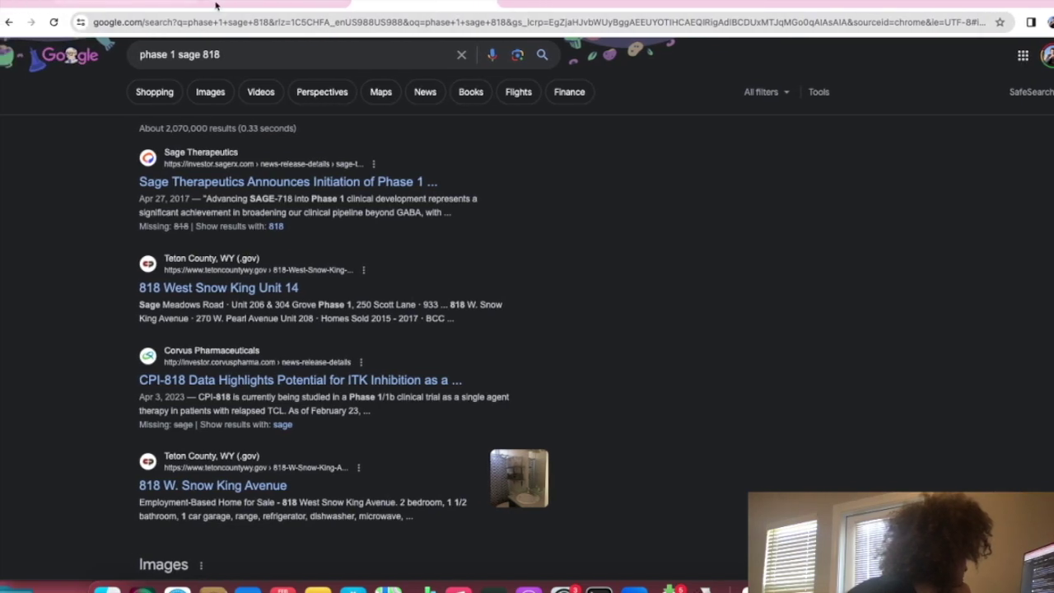
Step: Open Events & Presentations on Sage's investor site and review the pipeline slides in the Q4 2023 results presentation
left_click(235, 7)
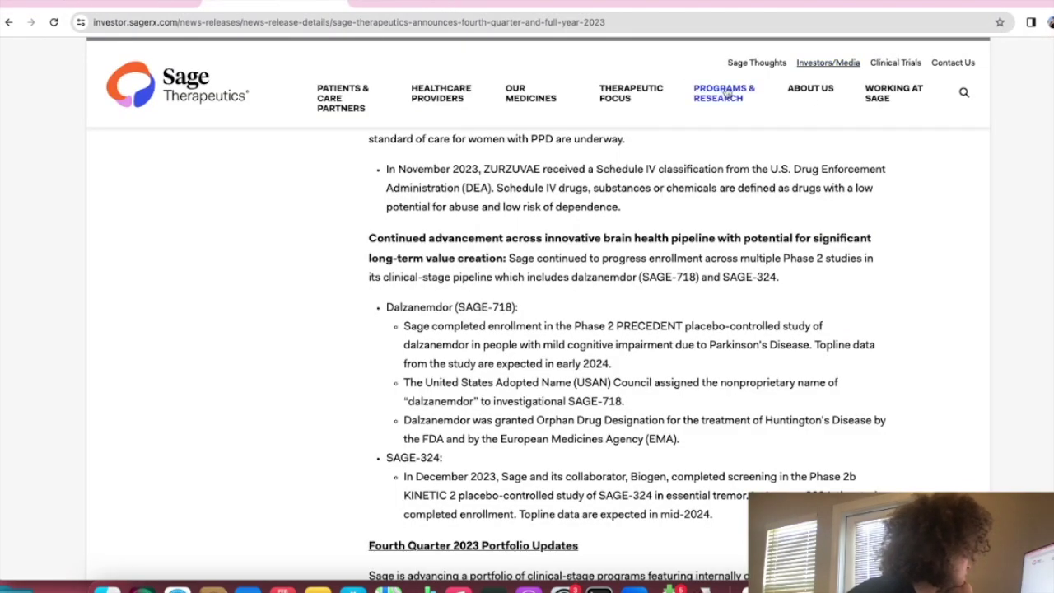
left_click(841, 64)
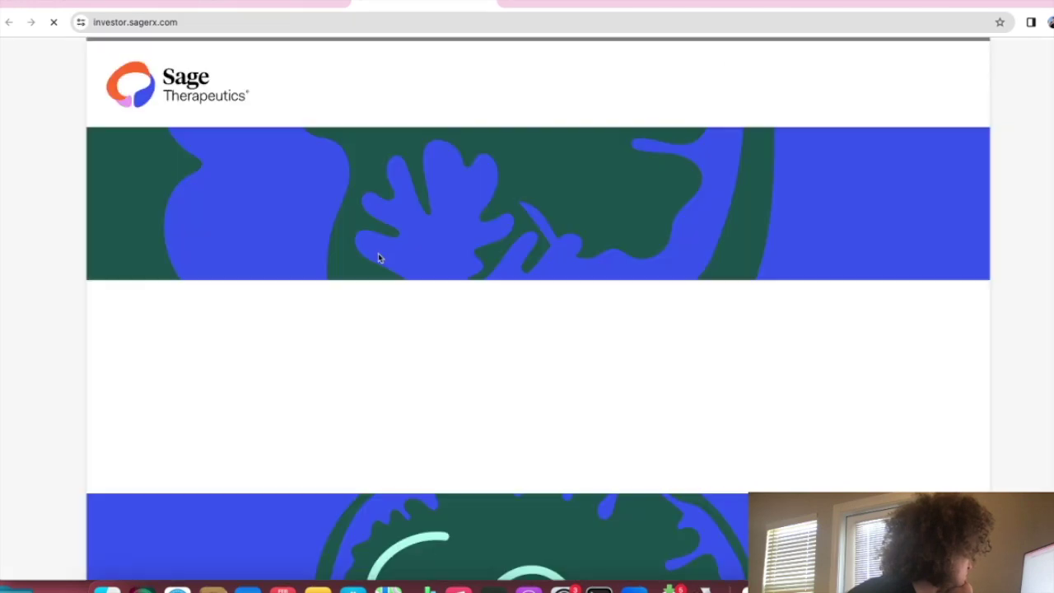
scroll(375, 298, "down", 10)
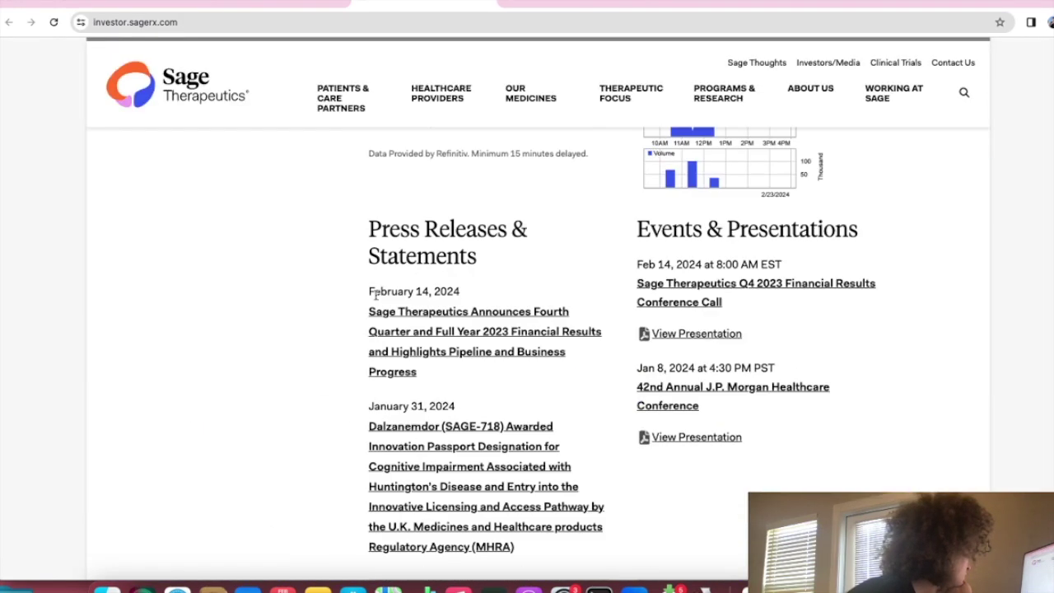
scroll(272, 256, "up", 4)
scroll(224, 217, "up", 3)
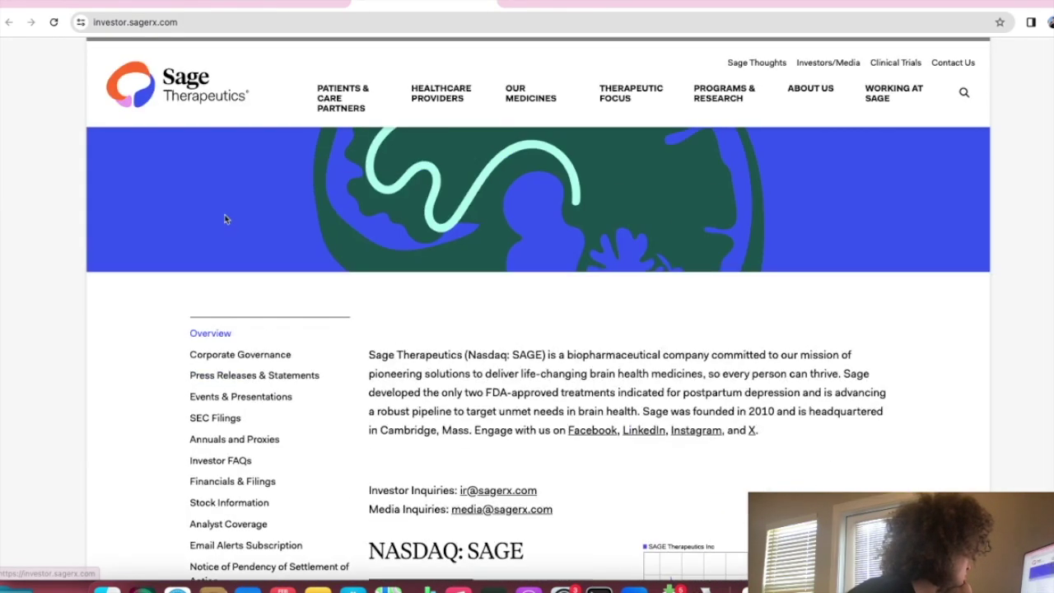
left_click(269, 399)
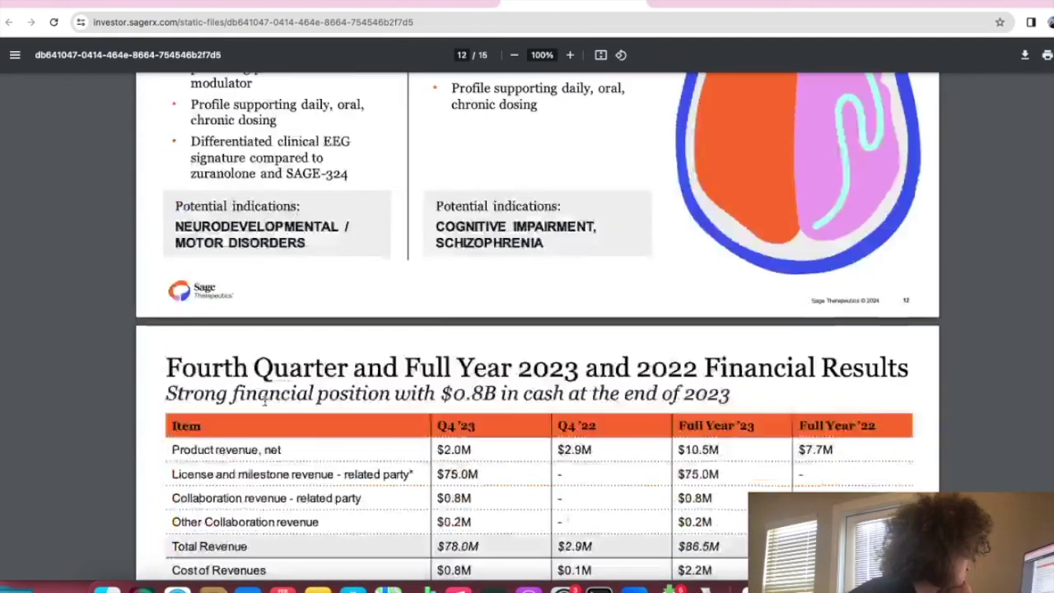
scroll(266, 406, "up", 10)
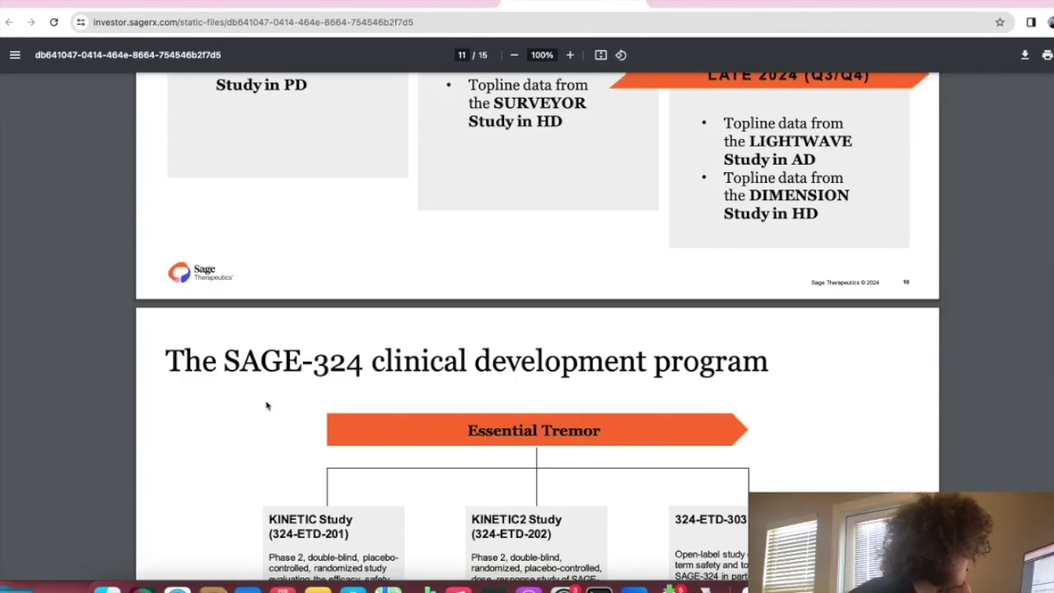
scroll(266, 406, "down", 2)
scroll(266, 404, "up", 5)
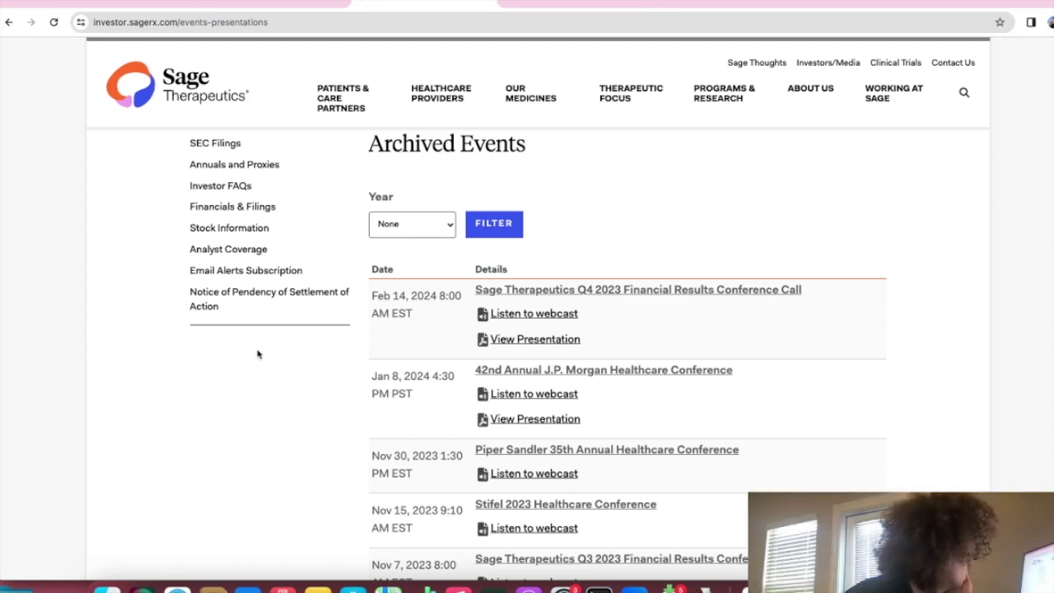
Step: Look through the Archived Events list for earlier Sage presentations covering the pipeline
scroll(267, 355, "down", 15)
scroll(270, 357, "up", 2)
scroll(270, 362, "up", 8)
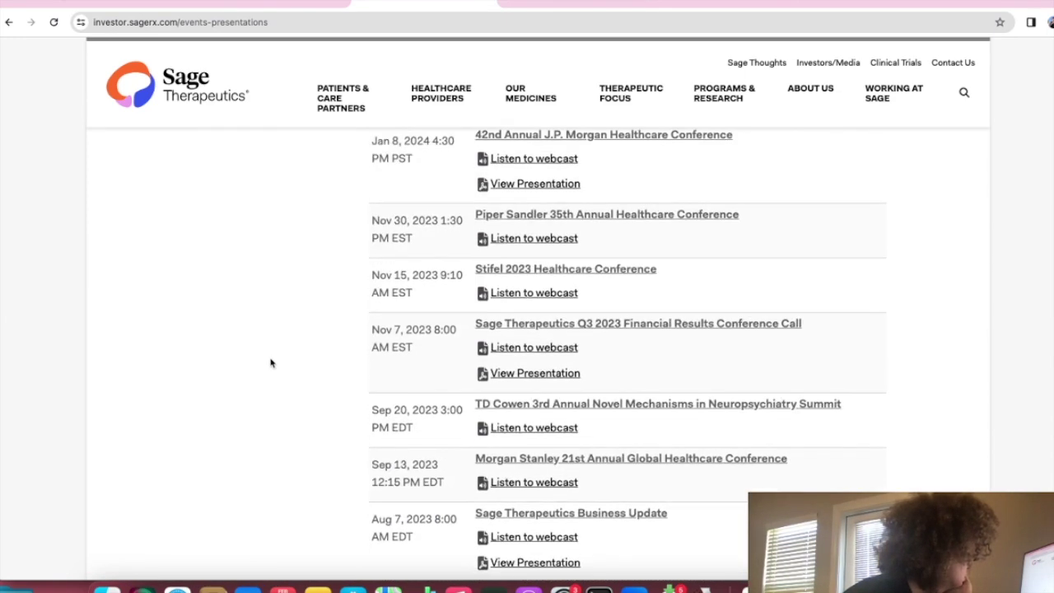
scroll(270, 362, "up", 3)
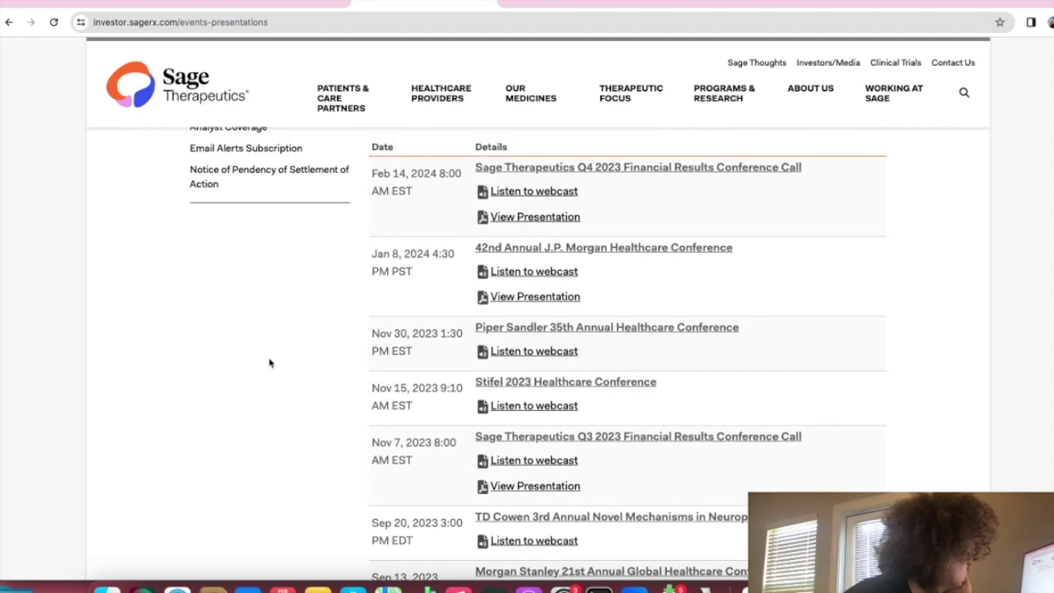
scroll(269, 362, "up", 3)
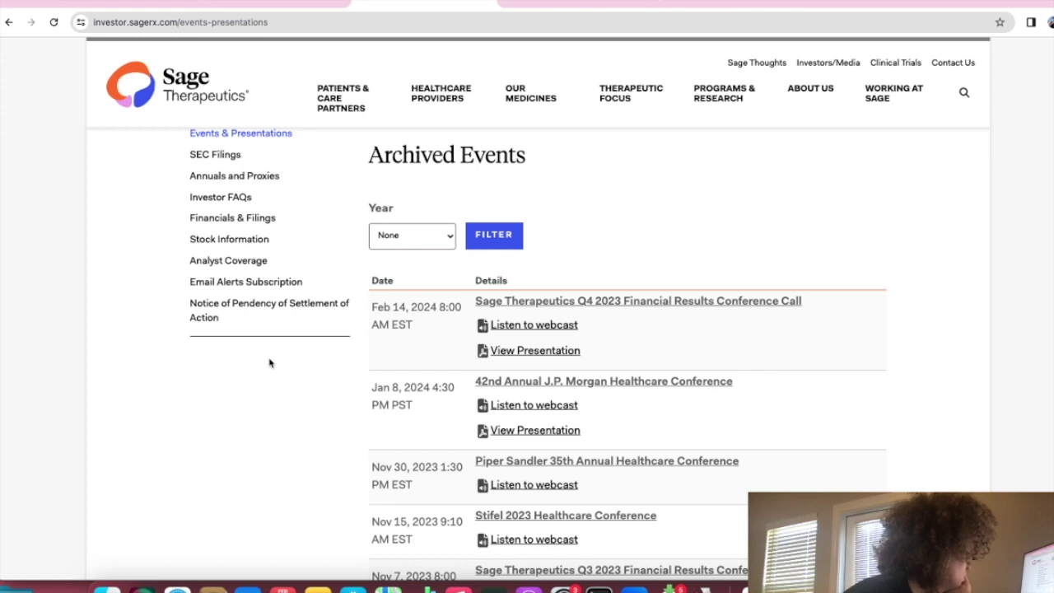
scroll(269, 361, "down", 3)
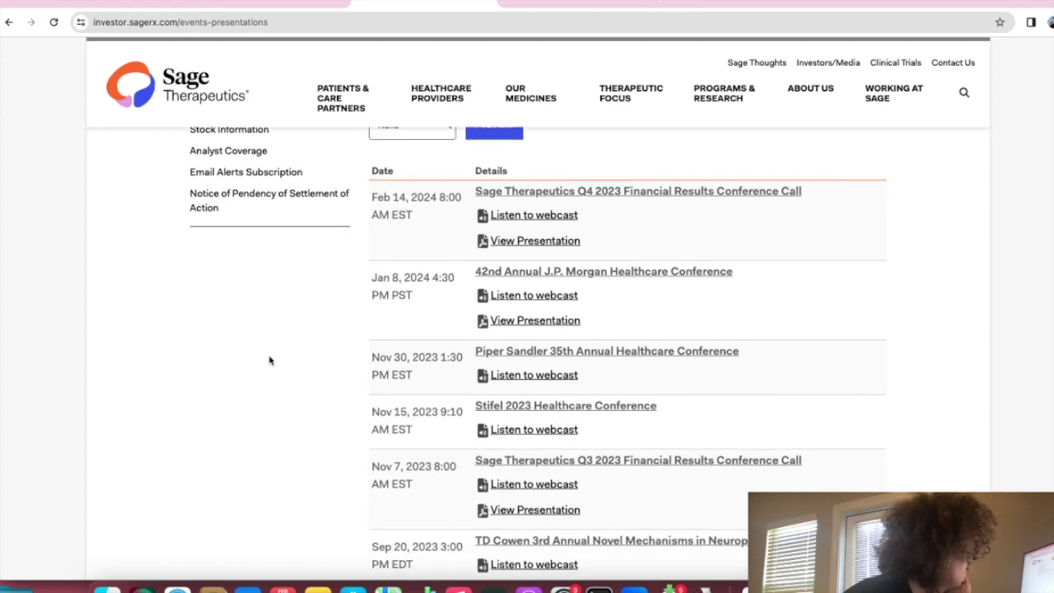
right_click(269, 361)
left_click(236, 369)
scroll(392, 302, "down", 3)
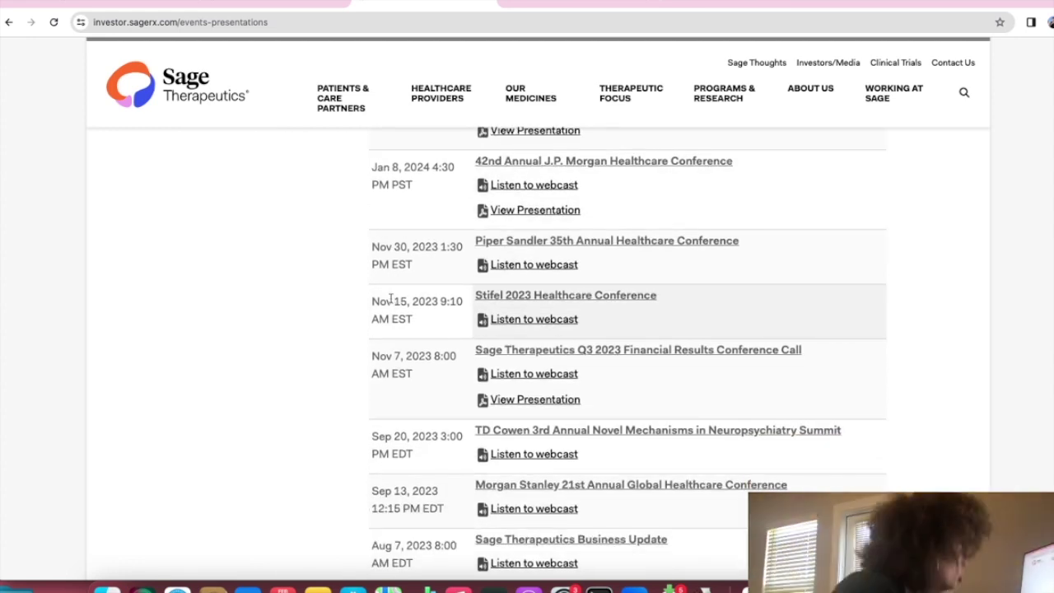
Step: Open the Q3 2023 Financial Results presentation from November 7, 2023 and skim its slides
left_click(509, 402)
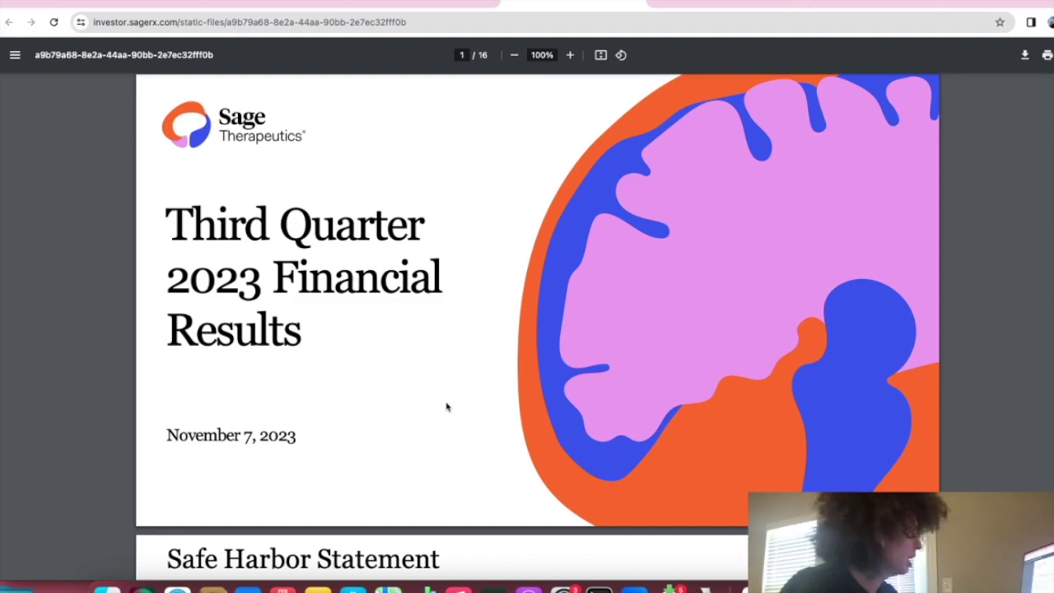
scroll(459, 403, "down", 5)
scroll(466, 409, "up", 3)
scroll(466, 409, "down", 10)
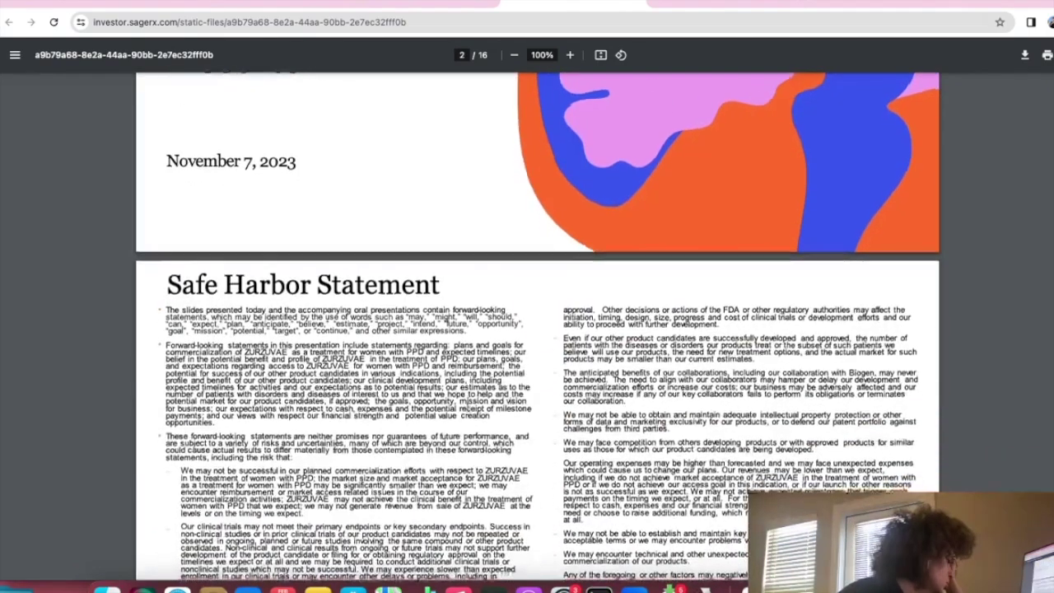
scroll(463, 414, "down", 8)
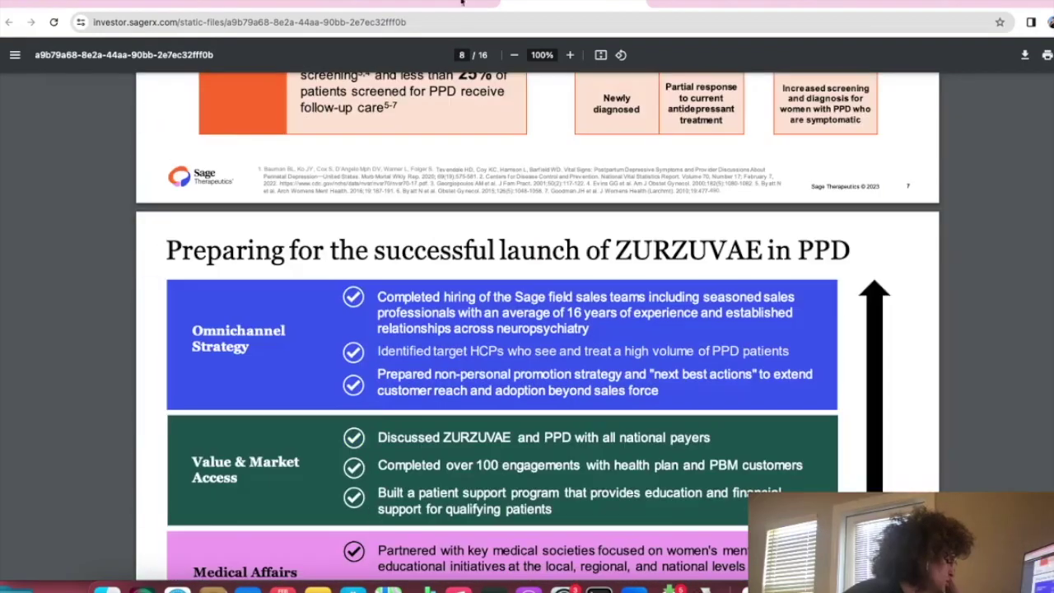
left_click(459, 3)
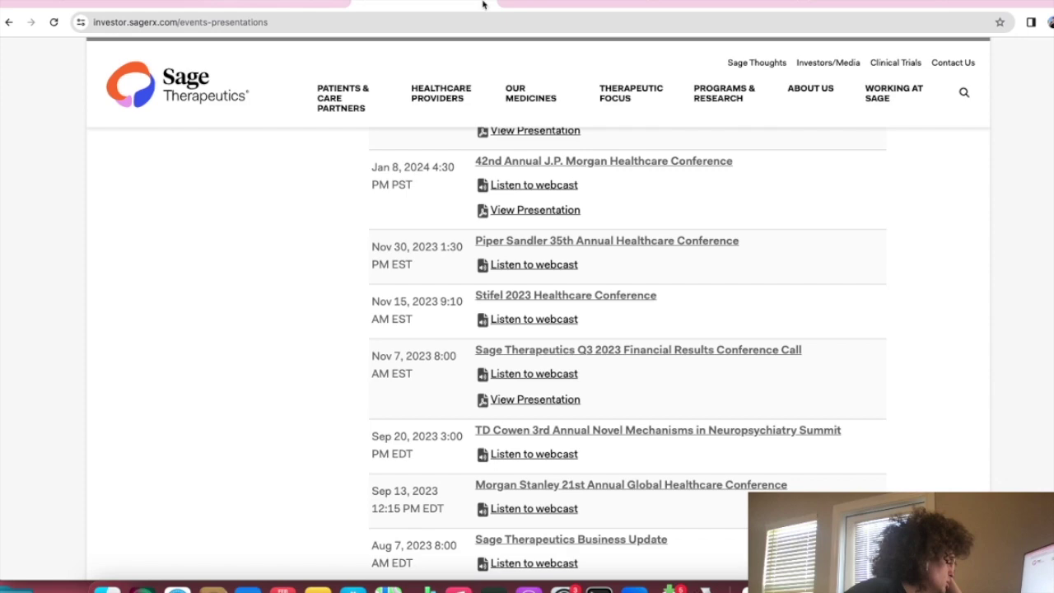
Step: Go back to Sage's Investors & Media site and look through the 2024 Press Releases & Statements
left_click(535, 4)
scroll(527, 329, "down", 5)
left_click(254, 7)
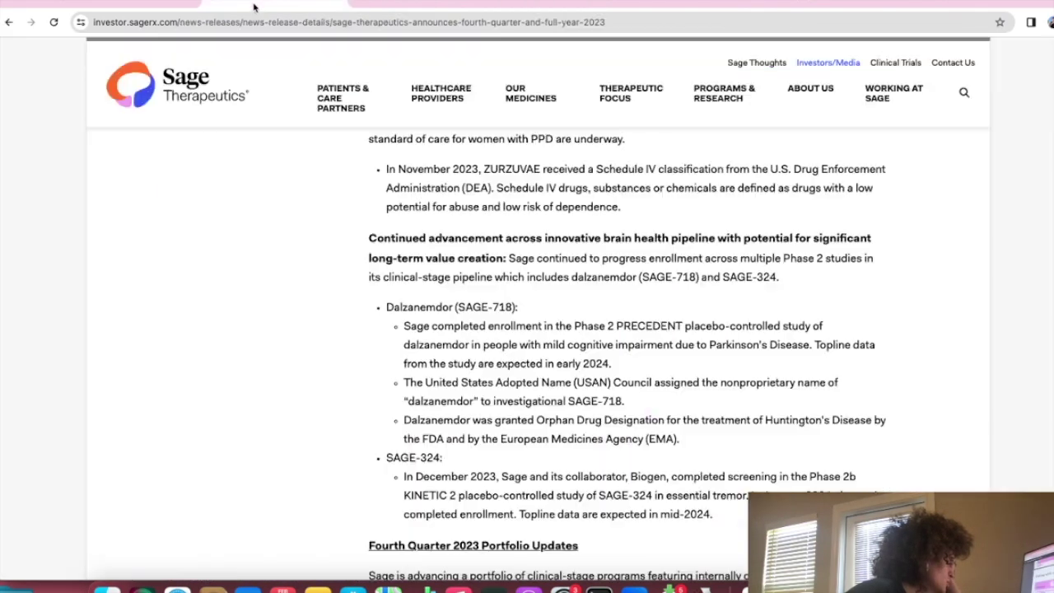
left_click(841, 61)
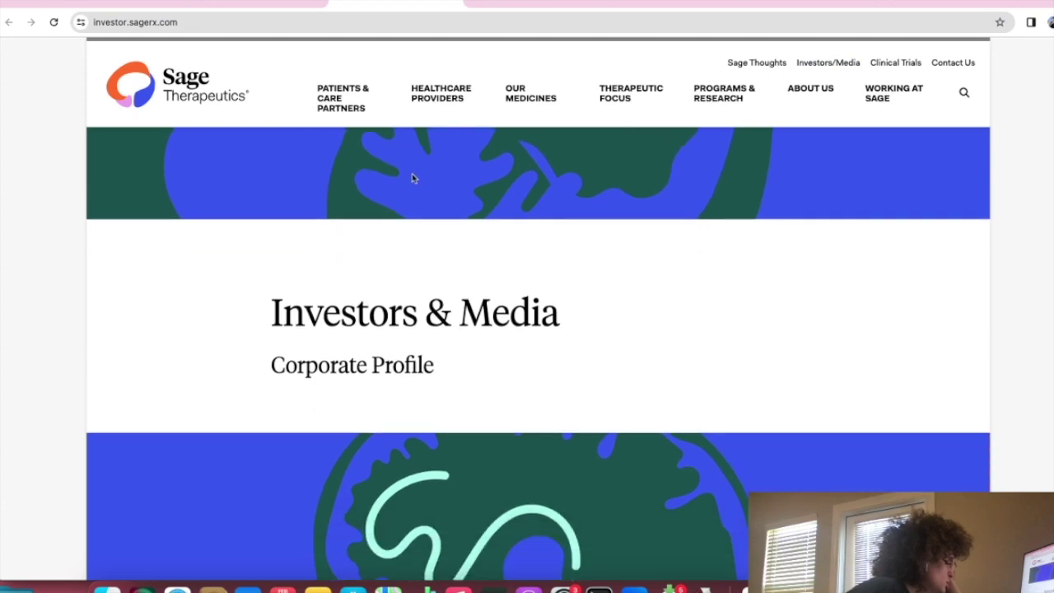
scroll(412, 177, "down", 5)
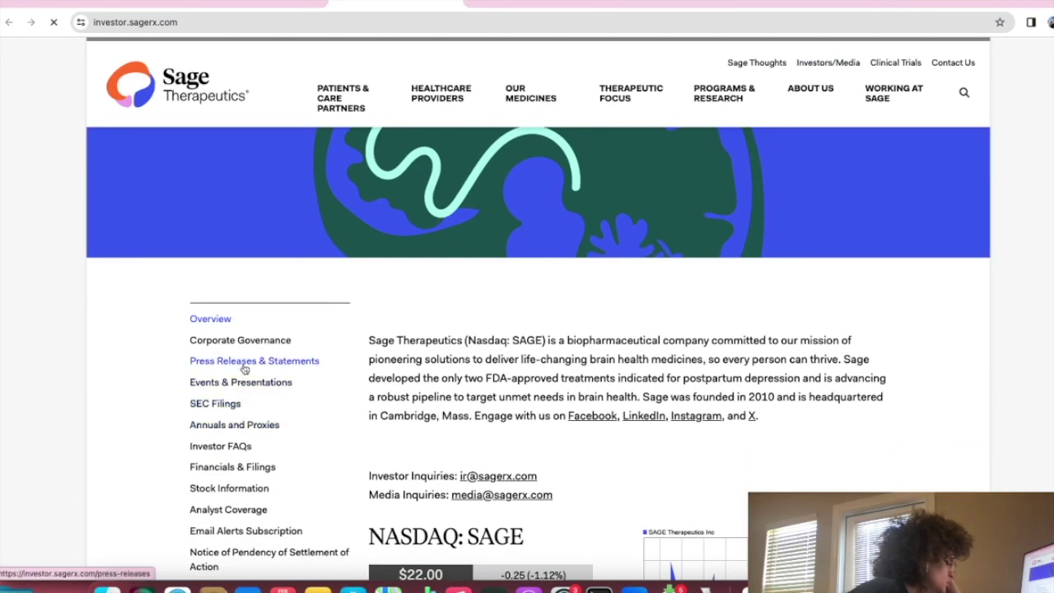
left_click(243, 362)
scroll(602, 444, "down", 5)
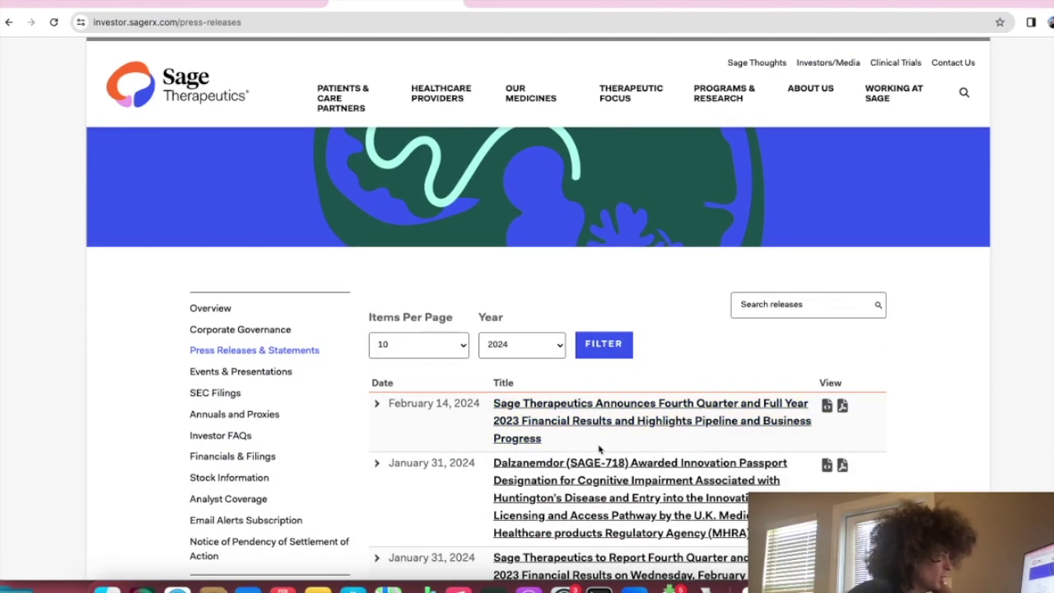
scroll(592, 437, "down", 10)
scroll(588, 434, "up", 5)
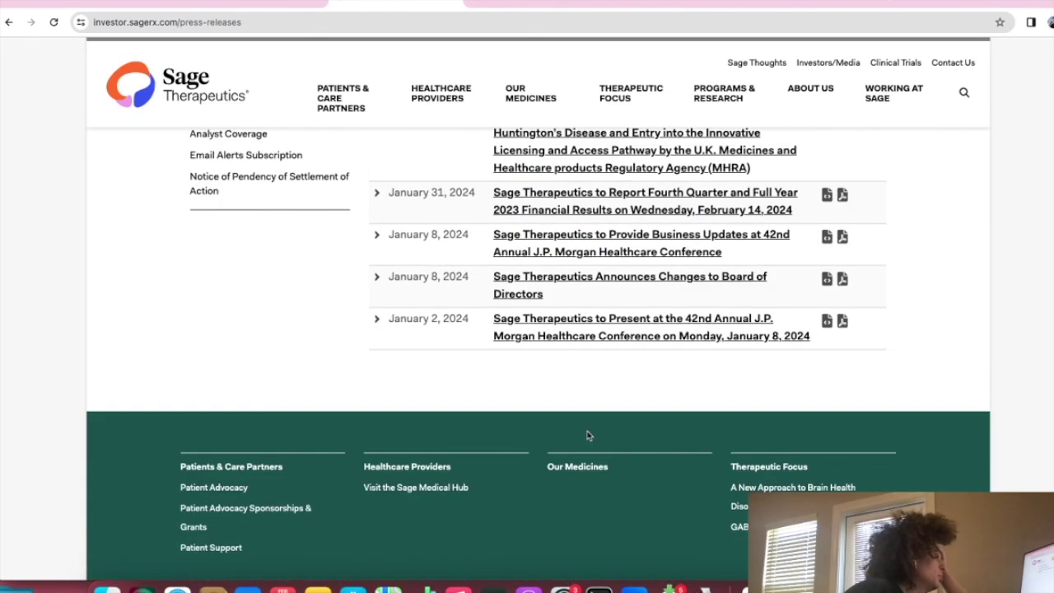
Step: Open the fourth quarter 2023 results release in a new tab, and the second quarter one from the 2023 releases
triple_click(605, 183)
right_click(605, 183)
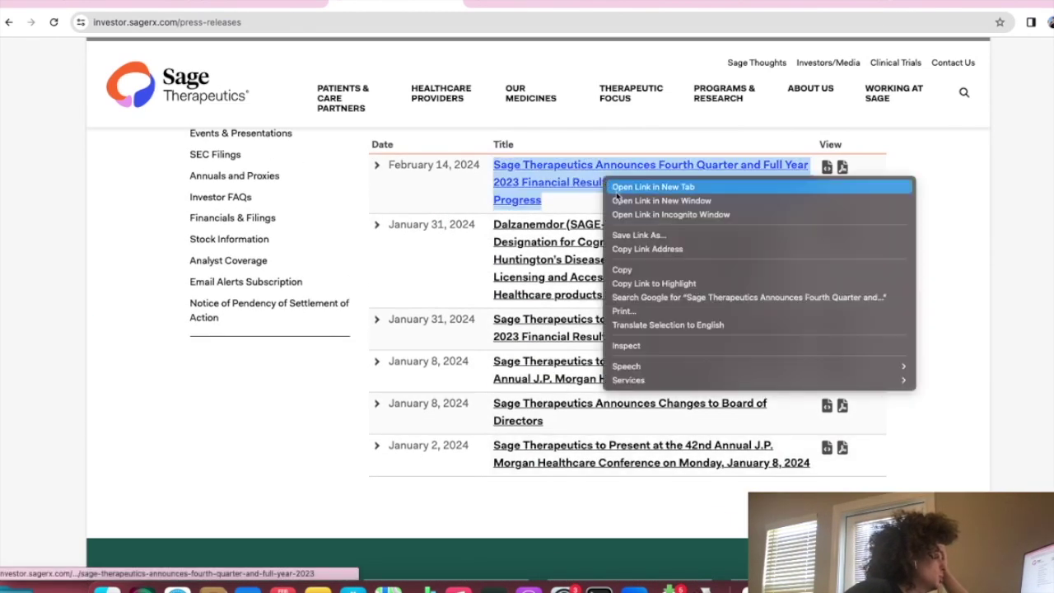
left_click(437, 287)
scroll(400, 271, "up", 3)
left_click(522, 229)
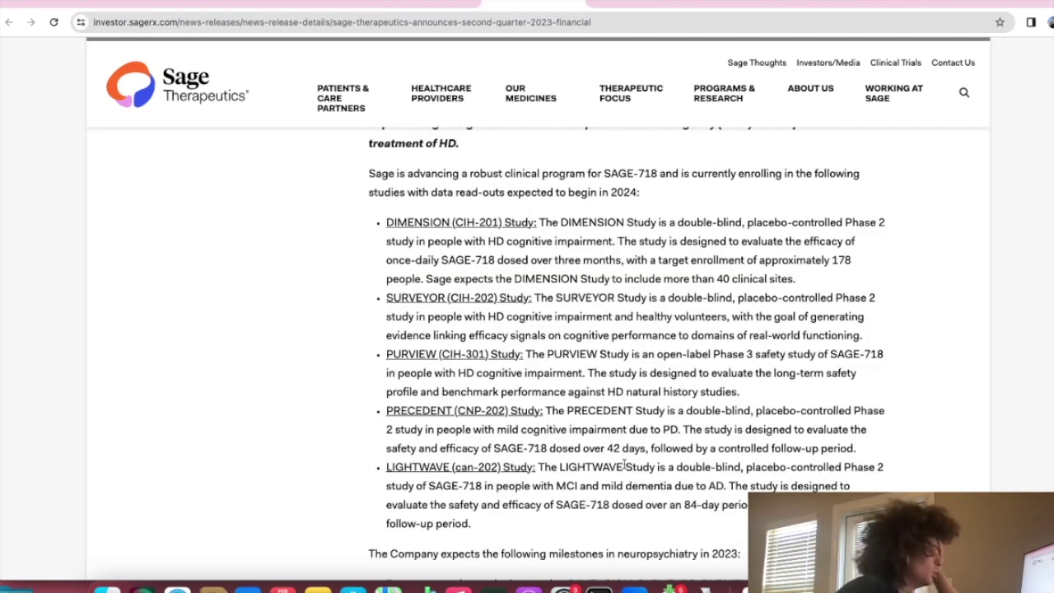
Step: Read the SAGE-718 study descriptions, the 2023 milestones and the Neurology Franchise section in the second quarter 2023 release
mouse_move(646, 447)
left_mouse_down()
mouse_move(608, 448)
mouse_move(637, 447)
left_mouse_up()
left_click(609, 448)
left_click(638, 446)
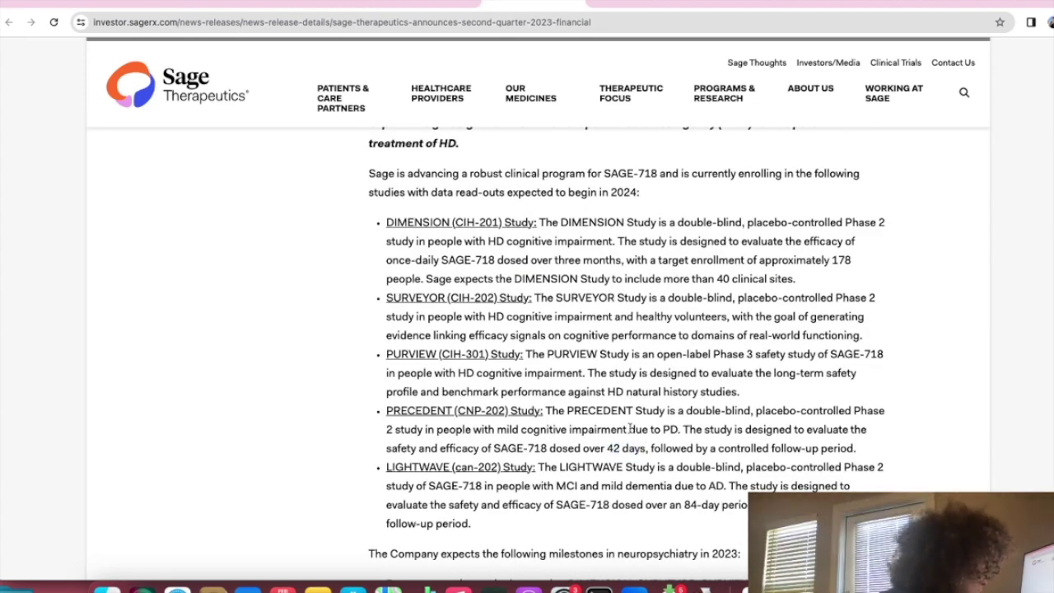
scroll(629, 425, "down", 3)
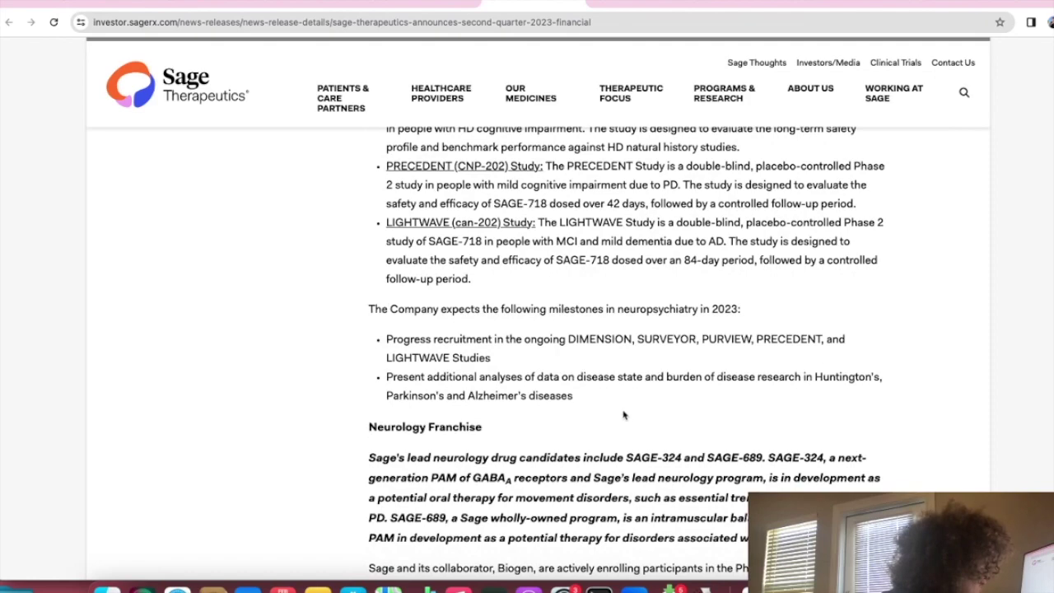
left_click_drag(400, 333, 634, 376)
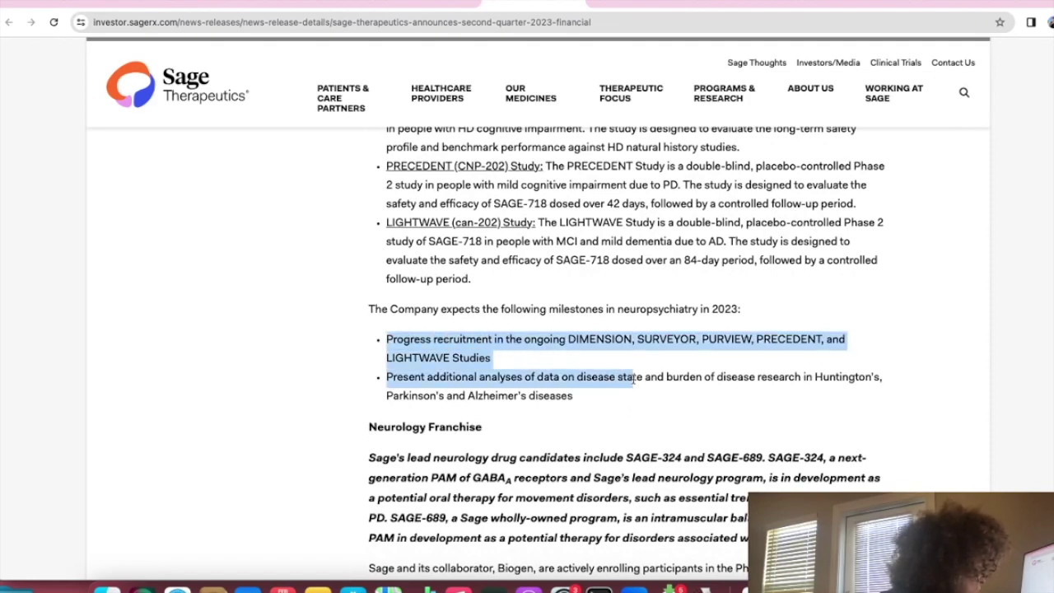
left_click(486, 334)
scroll(436, 375, "down", 1)
scroll(403, 315, "up", 10)
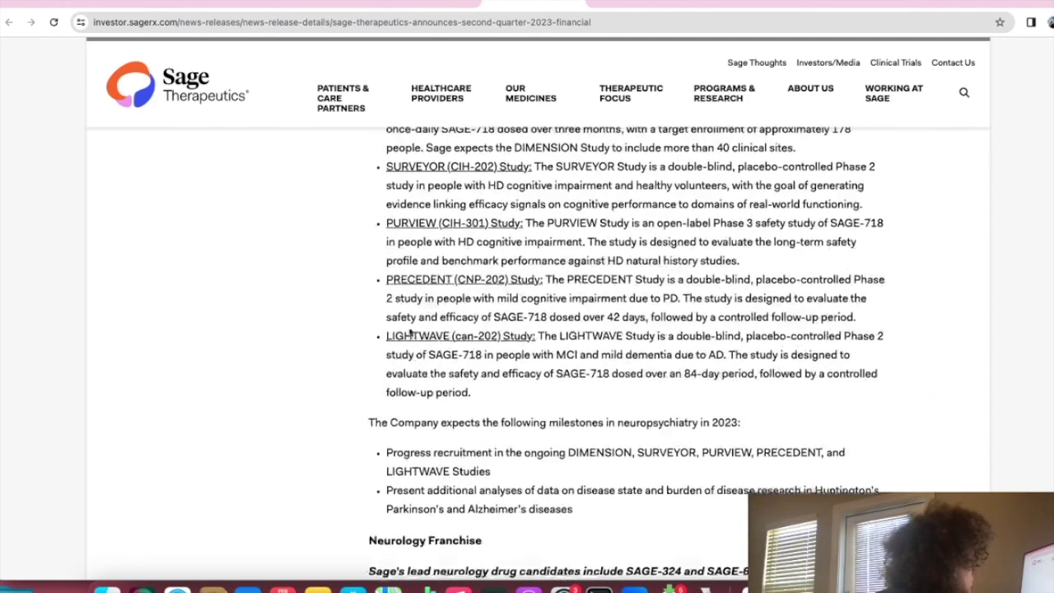
scroll(401, 313, "down", 10)
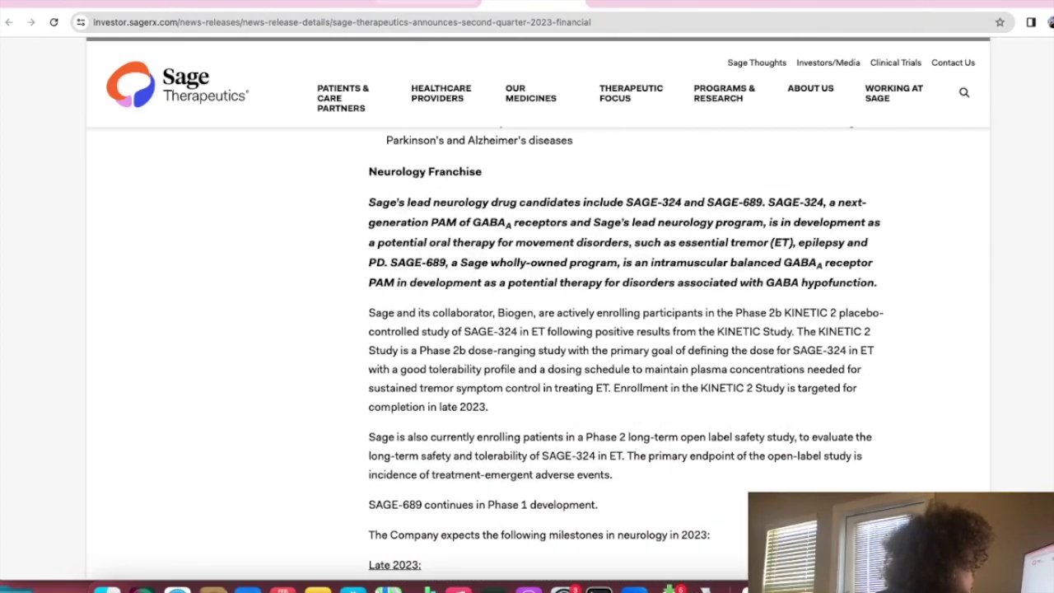
scroll(478, 300, "down", 1)
scroll(479, 300, "up", 15)
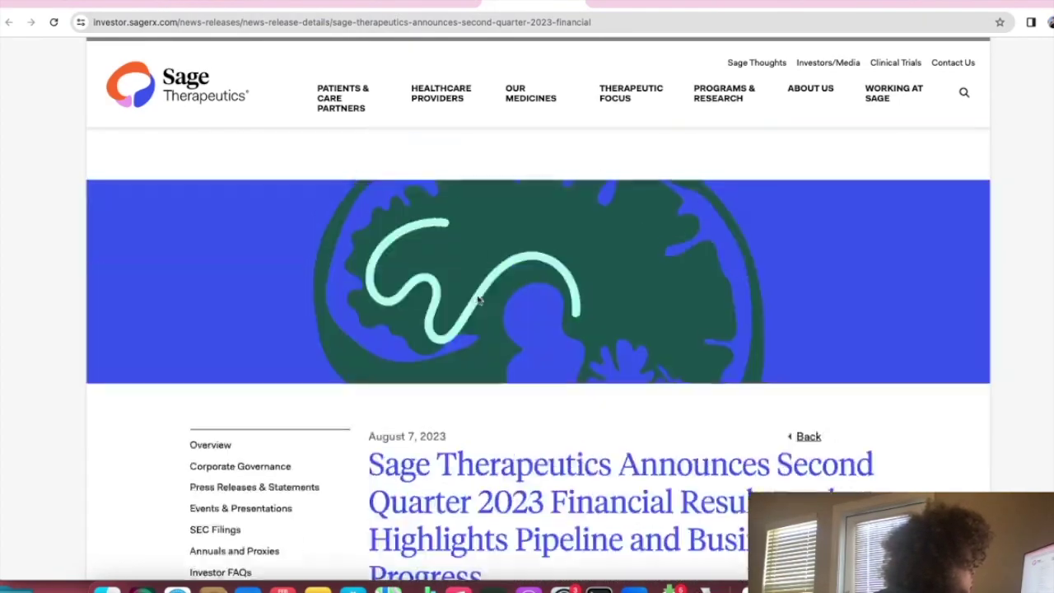
Step: Open the third quarter 2023 results release from the 2023 list and read its ZURZUVAE, SAGE-718 and SAGE-324 sections
left_click(426, 5)
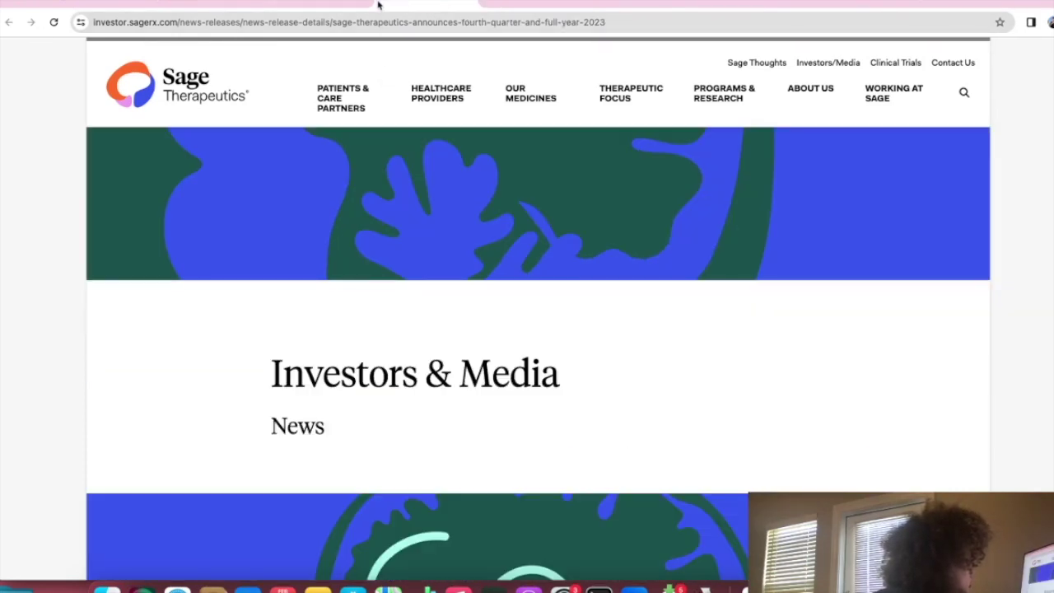
left_click(321, 3)
scroll(425, 302, "up", 1)
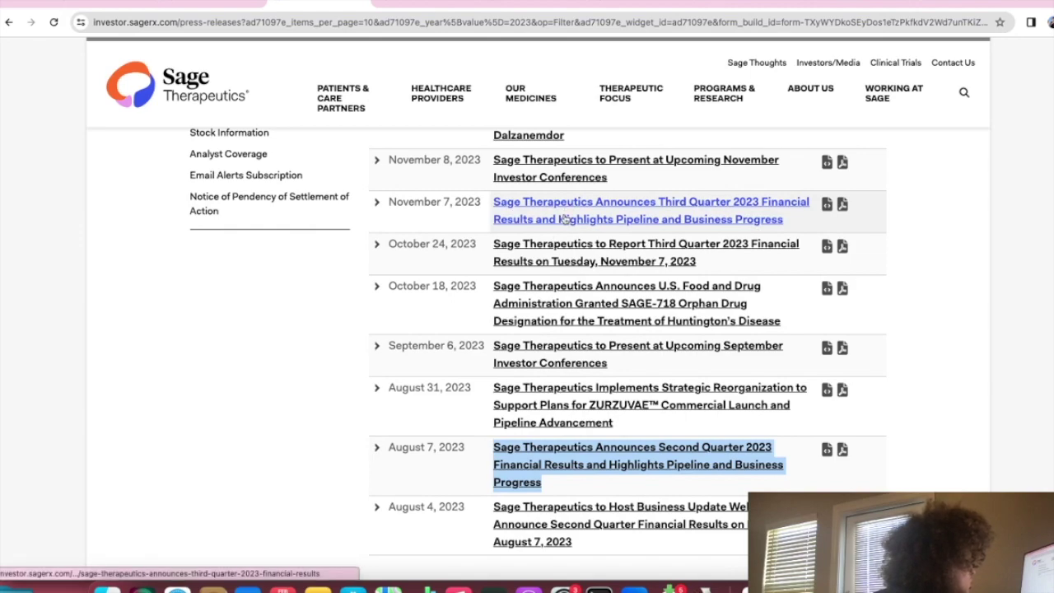
left_click(558, 218)
scroll(195, 395, "down", 10)
scroll(195, 395, "down", 12)
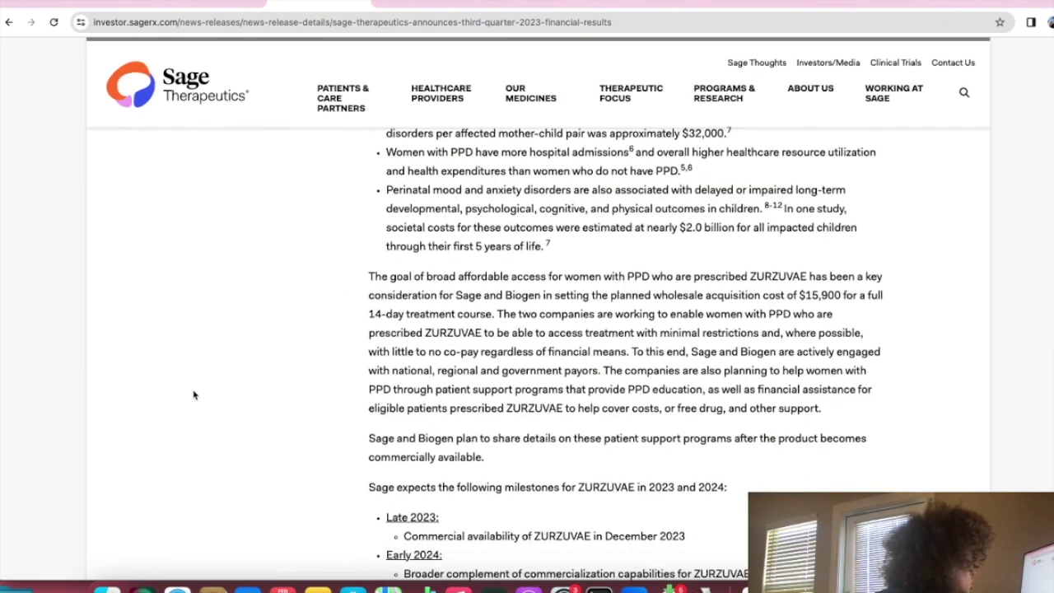
scroll(191, 392, "down", 6)
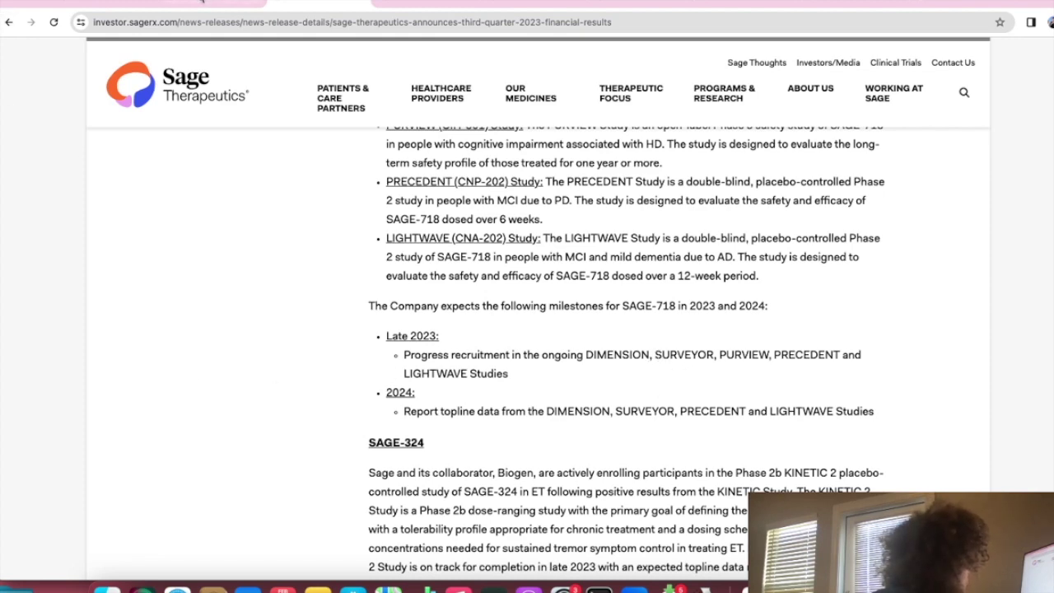
Step: Look again at Sage's pipeline page and the opening of the fourth quarter 2023 results release
left_click(203, 2)
left_click(103, 3)
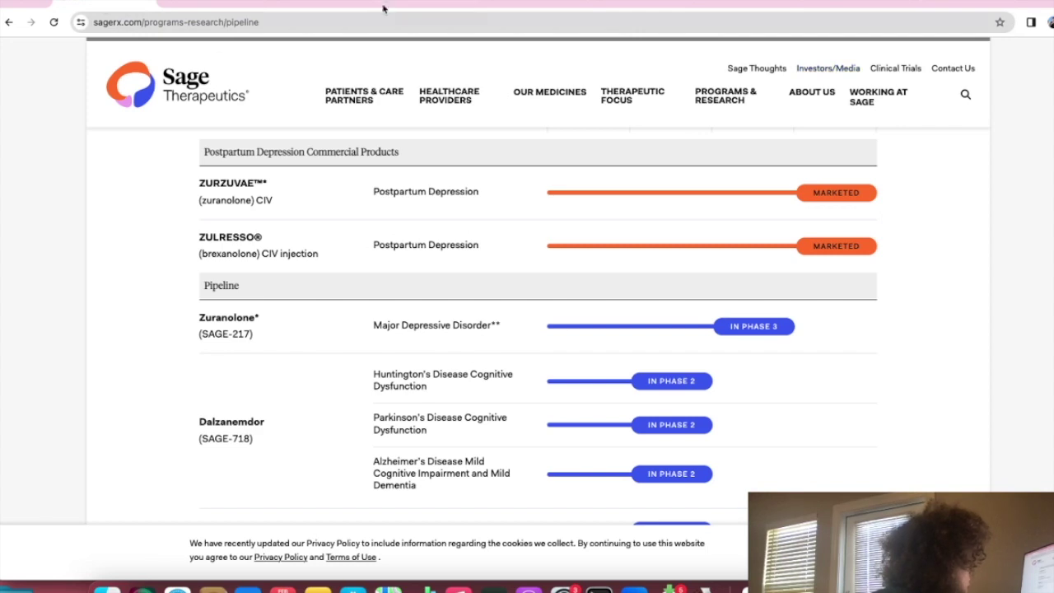
left_click(174, 3)
scroll(387, 247, "down", 15)
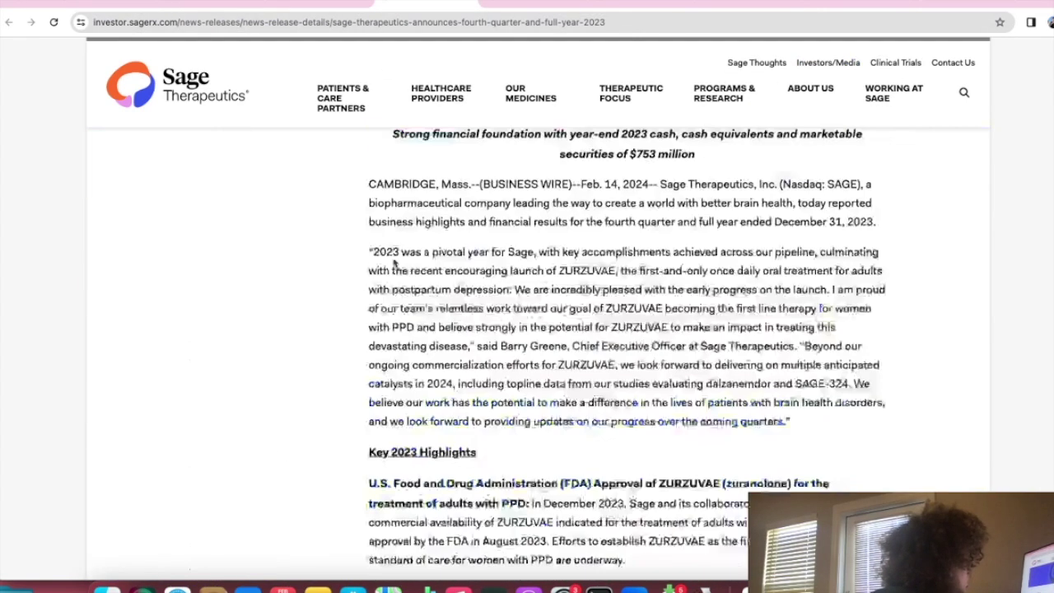
left_click(332, 3)
left_click(442, 2)
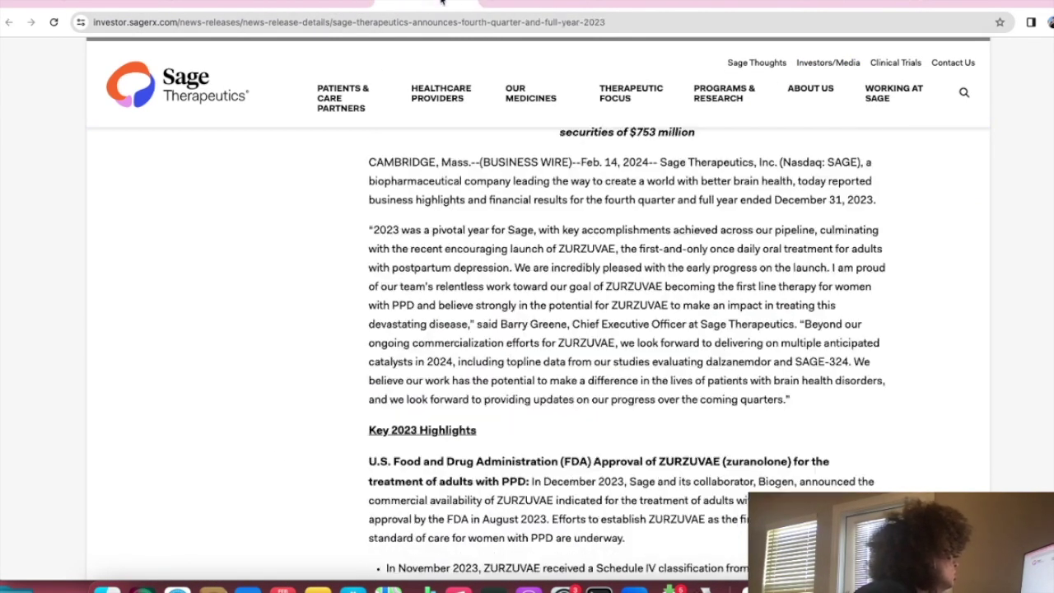
Step: Return to the press release list, filter it to the year 2024 and look through the titles
left_click(260, 4)
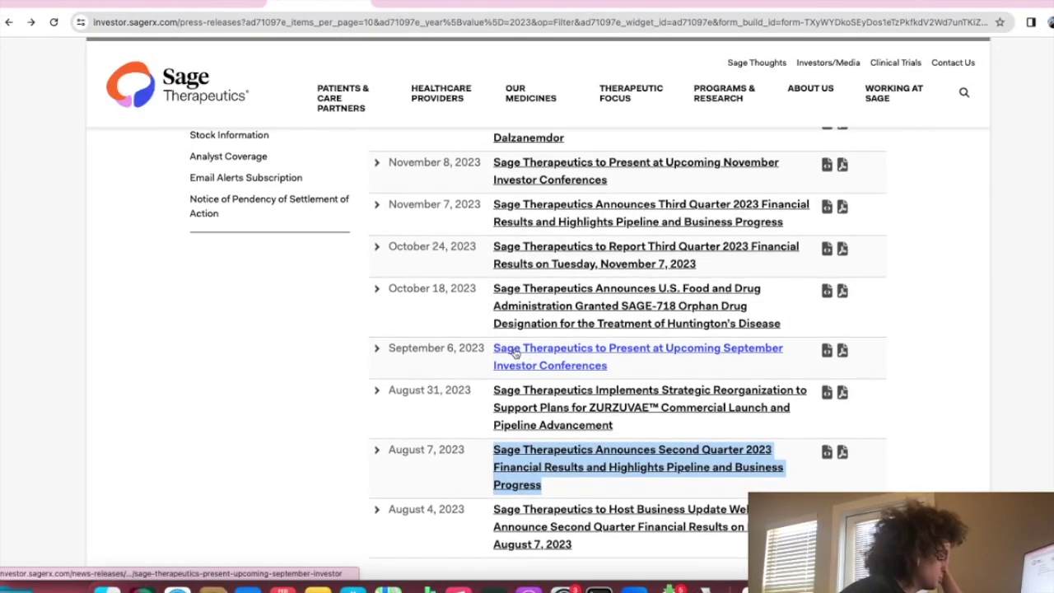
scroll(514, 354, "up", 3)
scroll(506, 348, "up", 5)
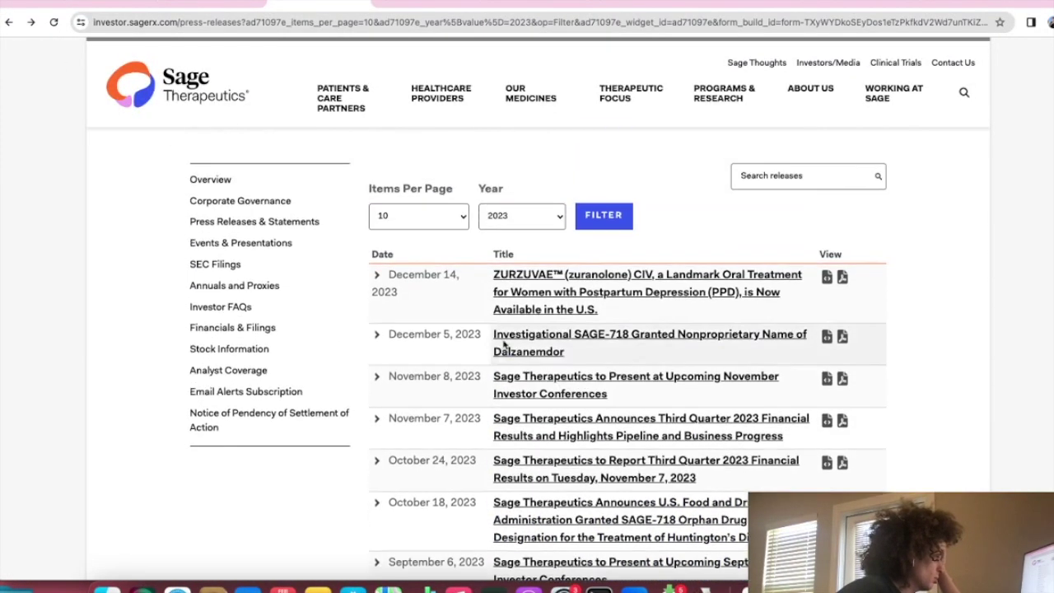
left_click(517, 329)
left_click(510, 314)
left_click(608, 331)
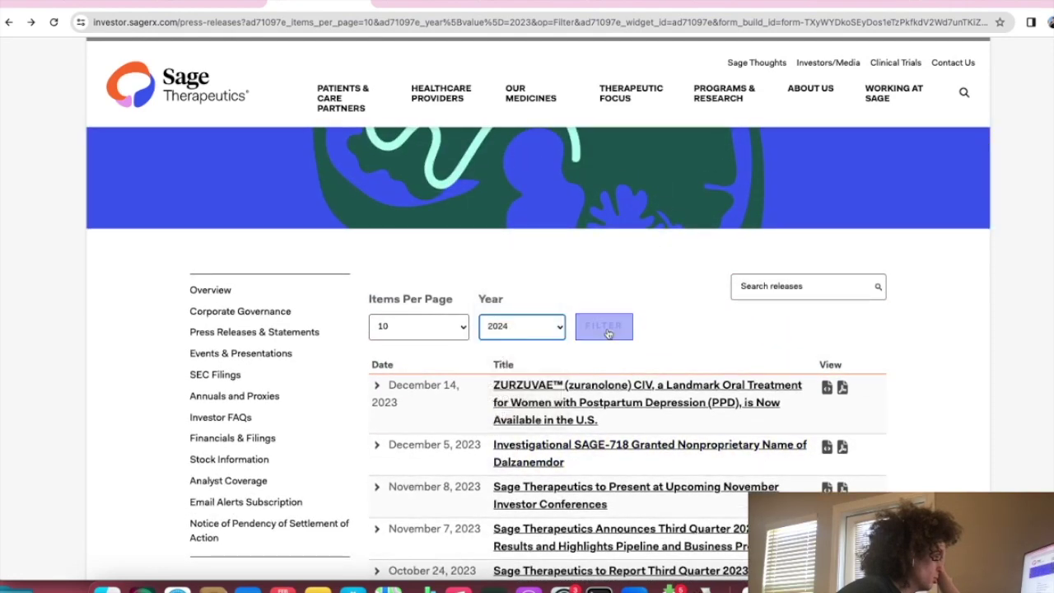
scroll(564, 423, "down", 6)
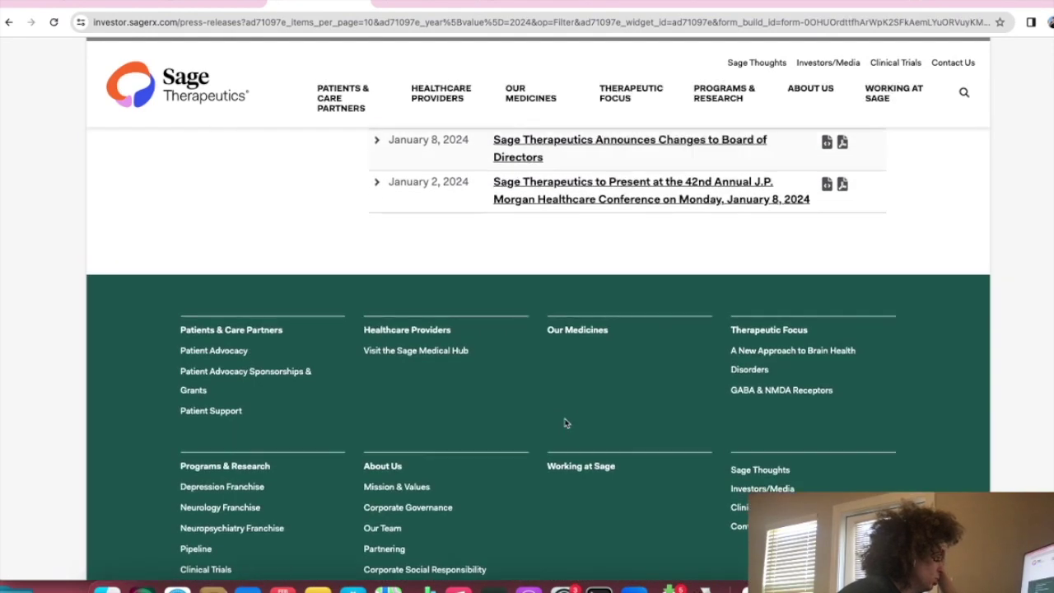
scroll(565, 423, "up", 3)
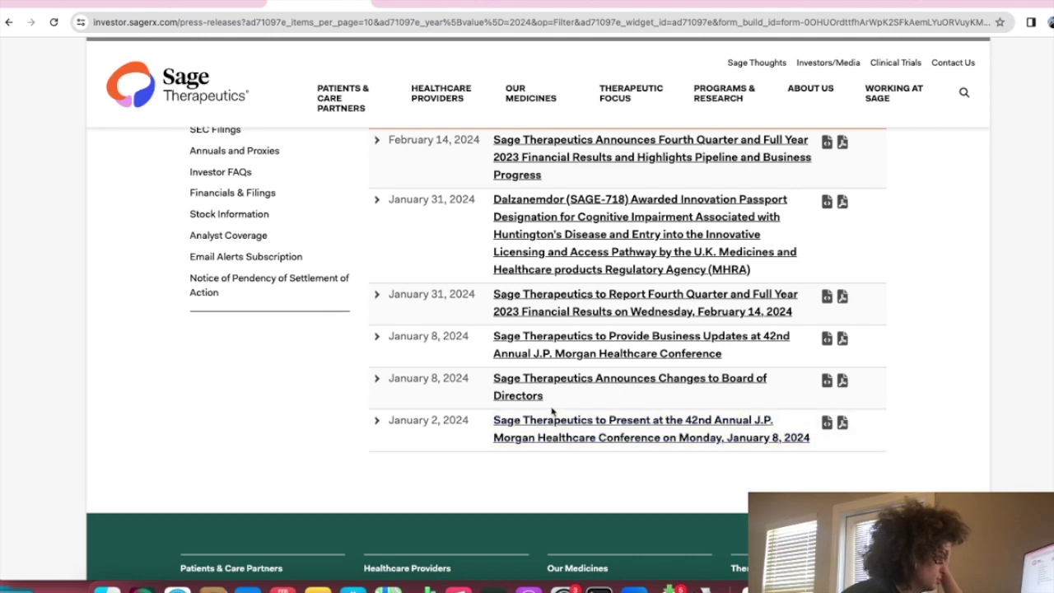
scroll(537, 395, "up", 1)
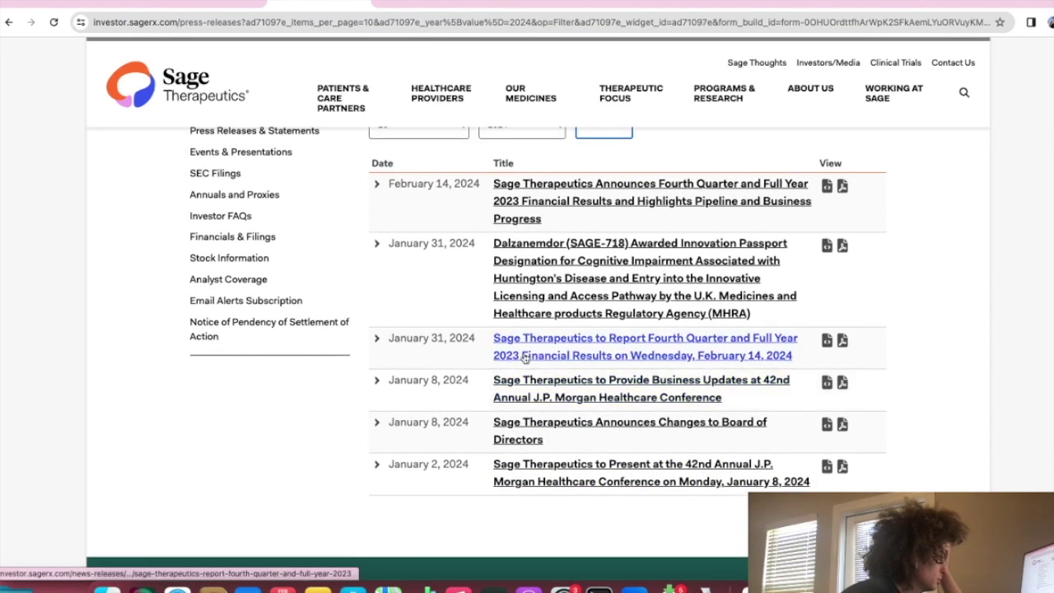
Step: Open the January 31, 2024 release announcing the fourth quarter results date, skim it and return to the list
left_click(524, 356)
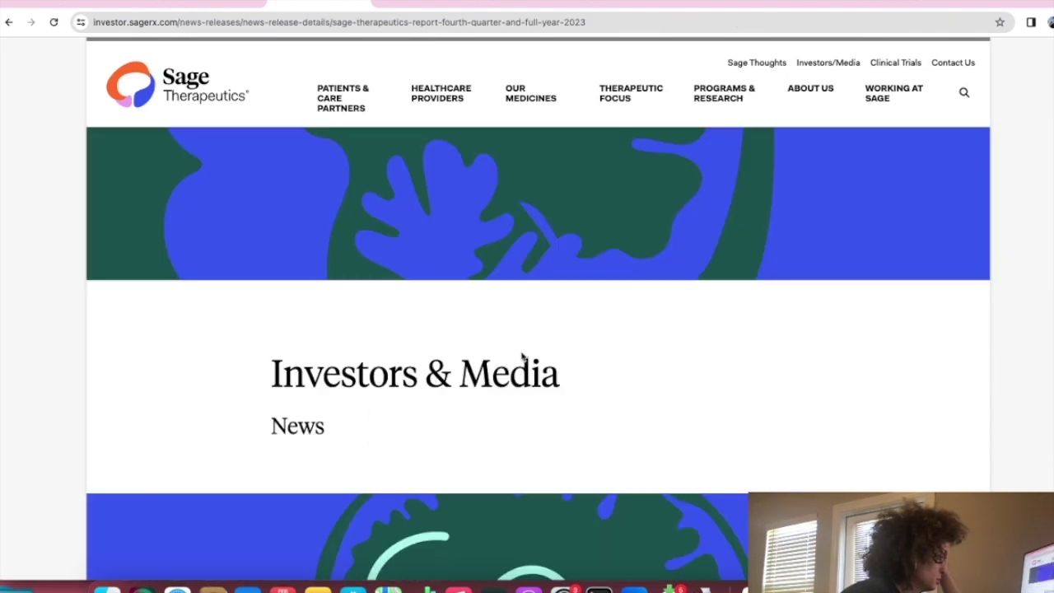
scroll(521, 369, "down", 2)
scroll(520, 375, "down", 5)
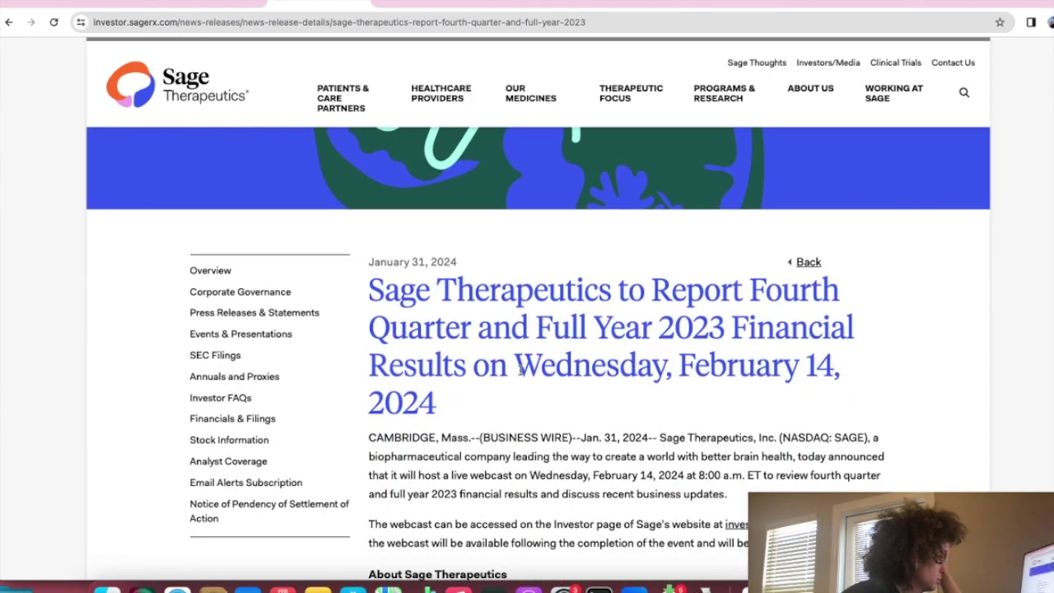
scroll(21, 313, "down", 3)
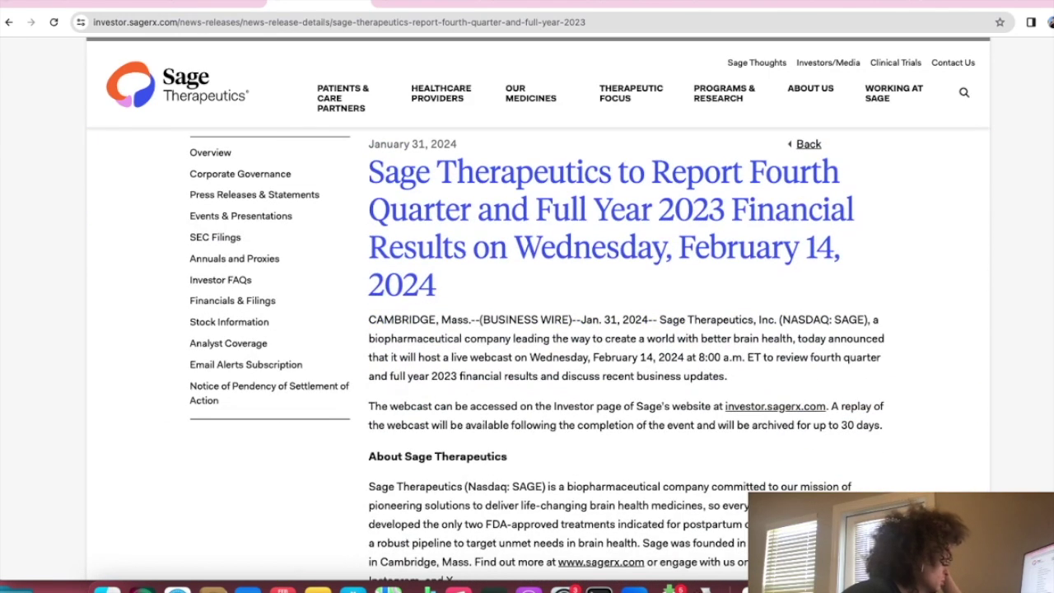
left_click(9, 22)
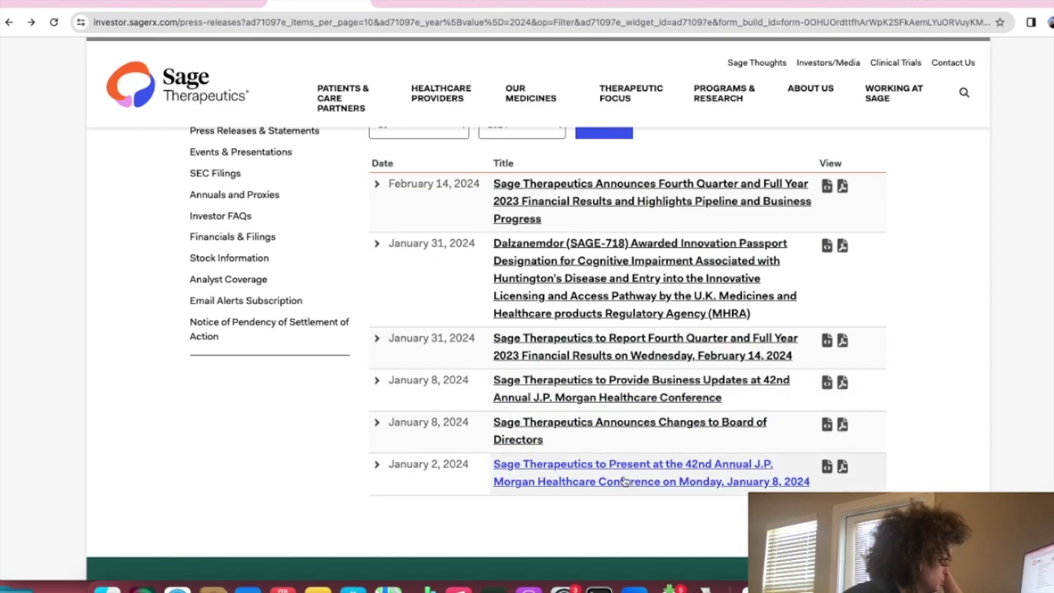
Step: Open the January 8, 2024 J.P. Morgan business updates release, read its SAGE-718 and SAGE-324 sections and return to the list
left_click(607, 400)
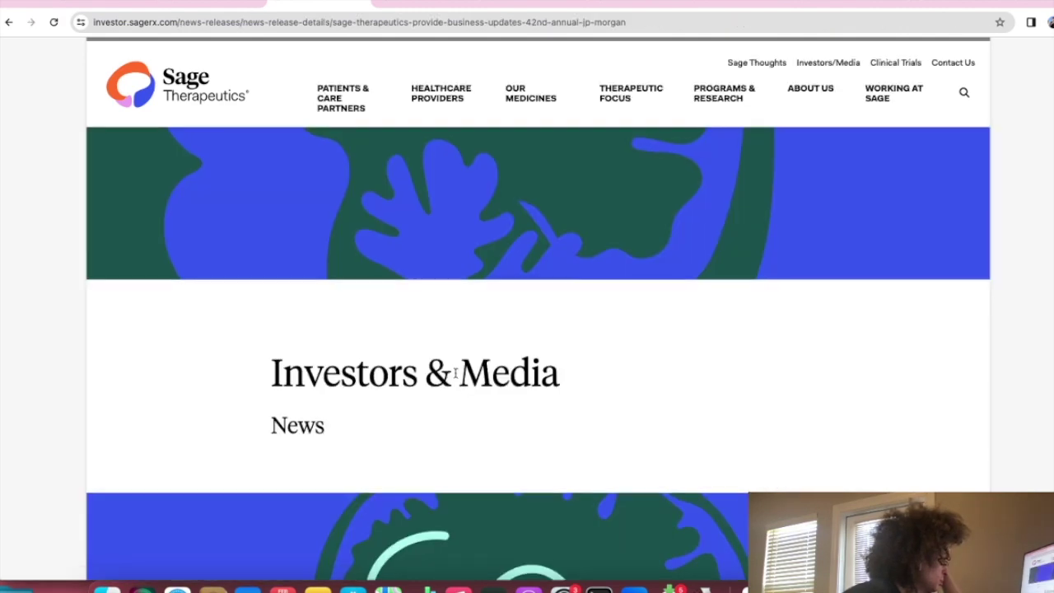
scroll(453, 372, "down", 8)
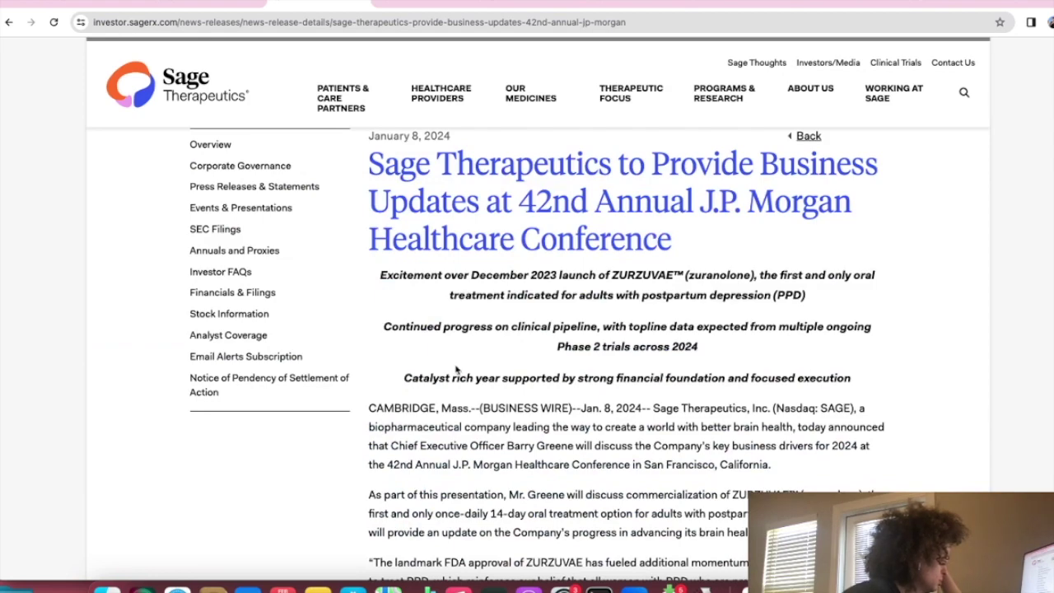
scroll(455, 369, "down", 10)
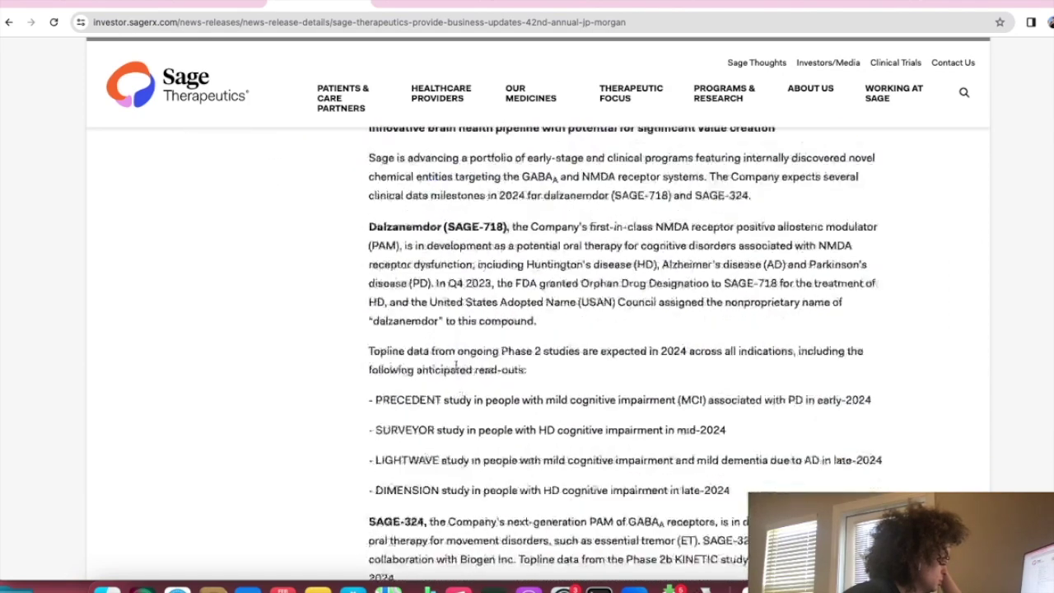
scroll(456, 368, "up", 5)
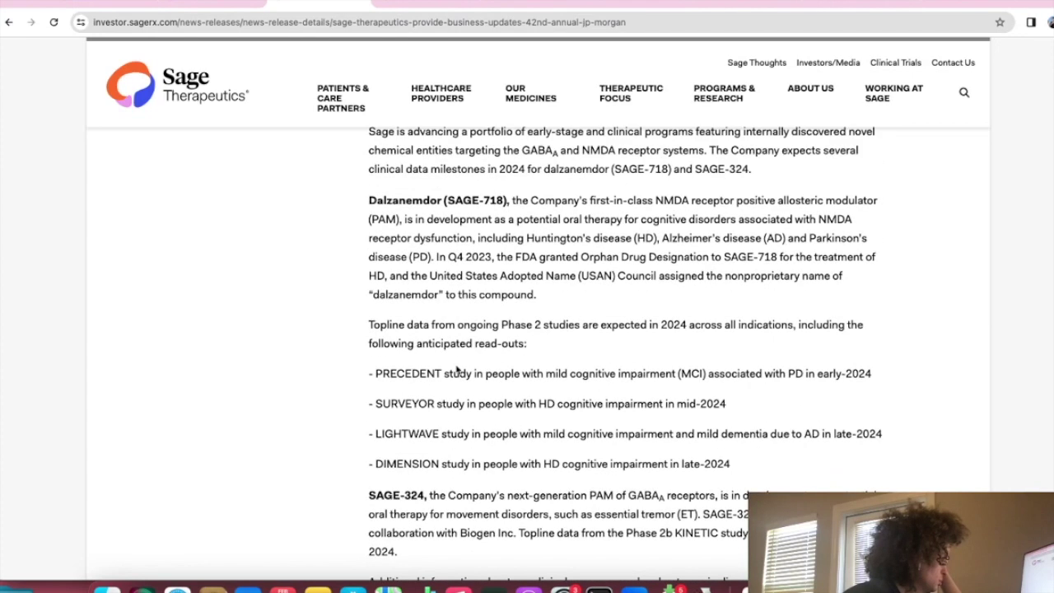
scroll(457, 369, "down", 1)
scroll(456, 370, "up", 10)
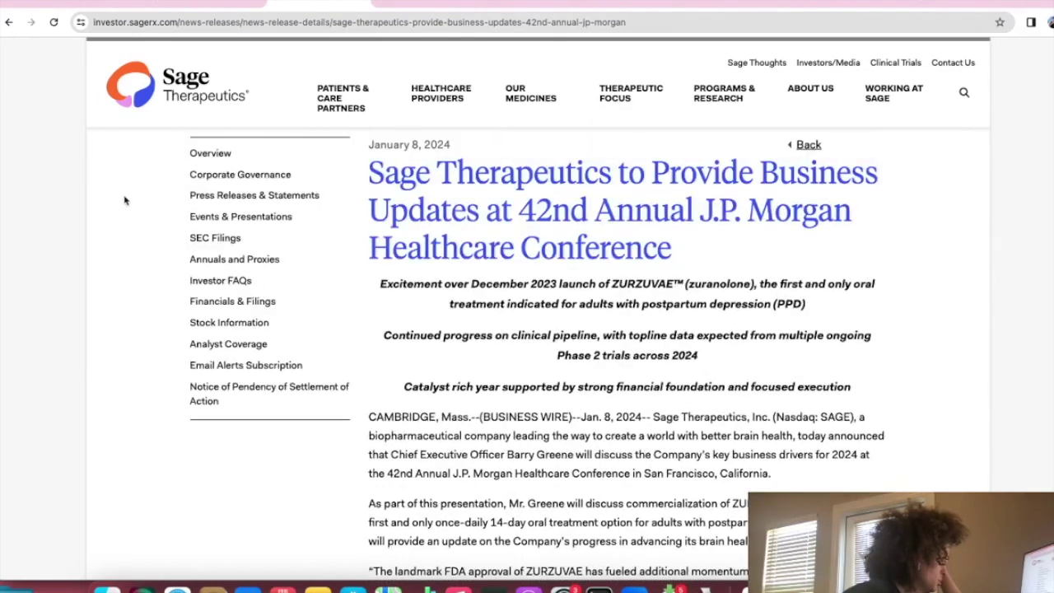
left_click(12, 23)
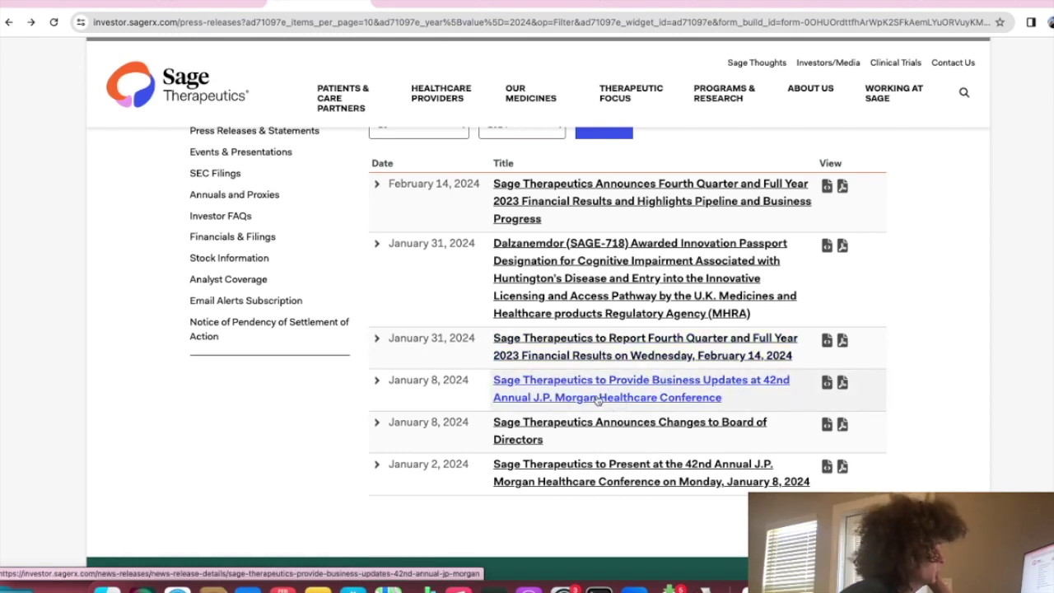
Step: Open the January 2, 2024 release about presenting at the J.P. Morgan Healthcare Conference, skim it and go back
left_click(616, 485)
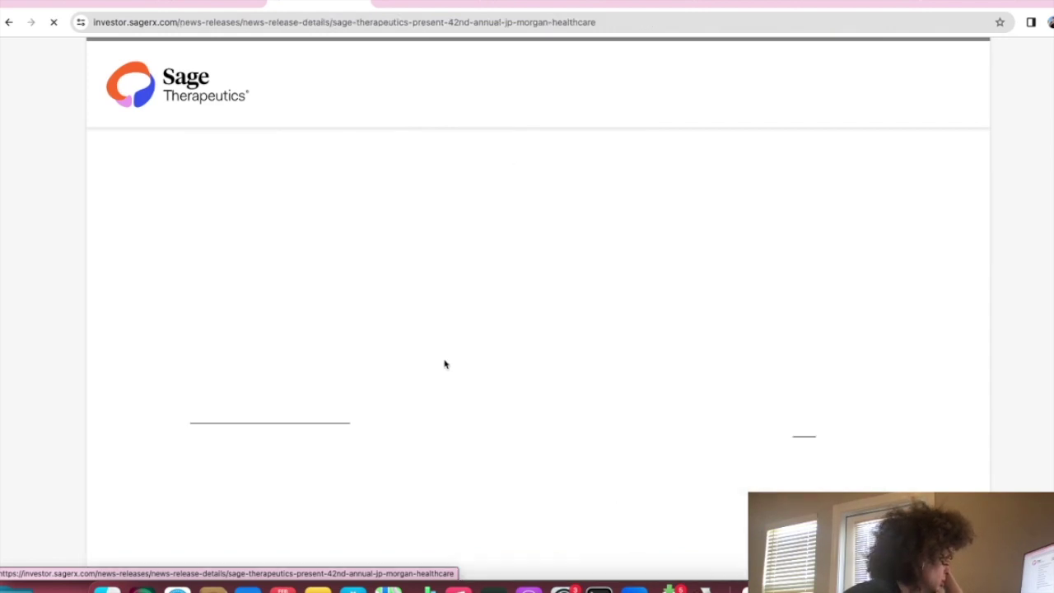
scroll(420, 334, "down", 10)
scroll(425, 323, "up", 5)
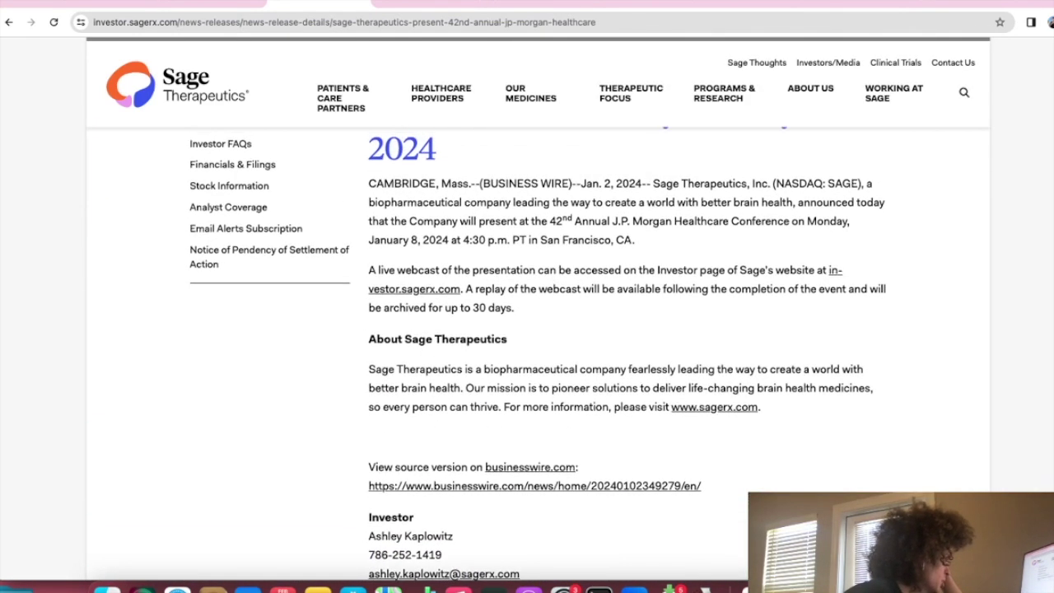
left_click(9, 22)
Step: Go to Events & Presentations and open the presentation from the 42nd Annual J.P. Morgan Healthcare Conference
scroll(523, 258, "up", 5)
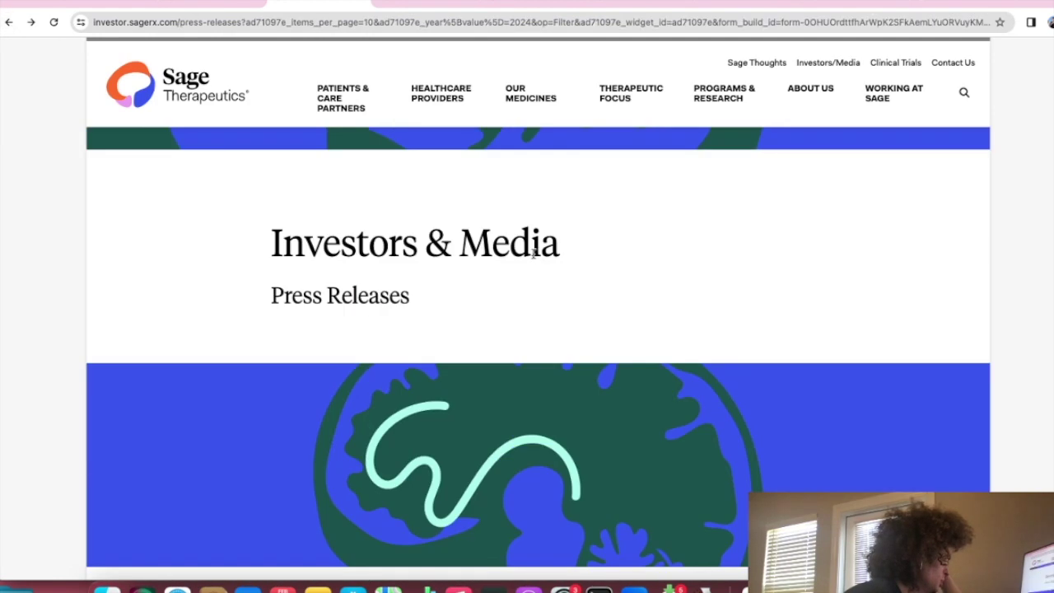
scroll(524, 259, "down", 2)
scroll(524, 259, "down", 2)
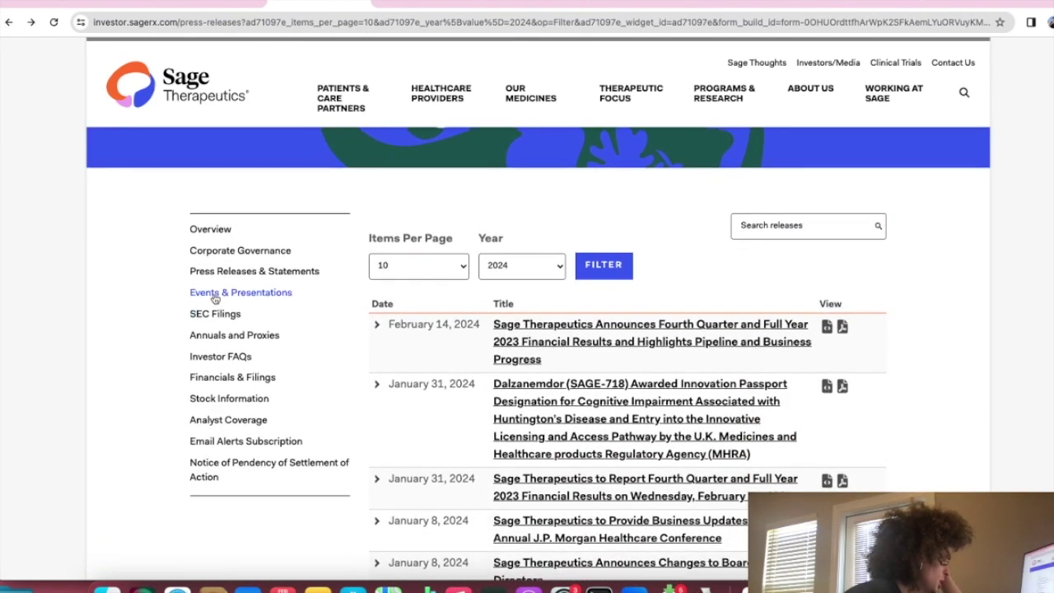
left_click(242, 293)
scroll(580, 388, "down", 10)
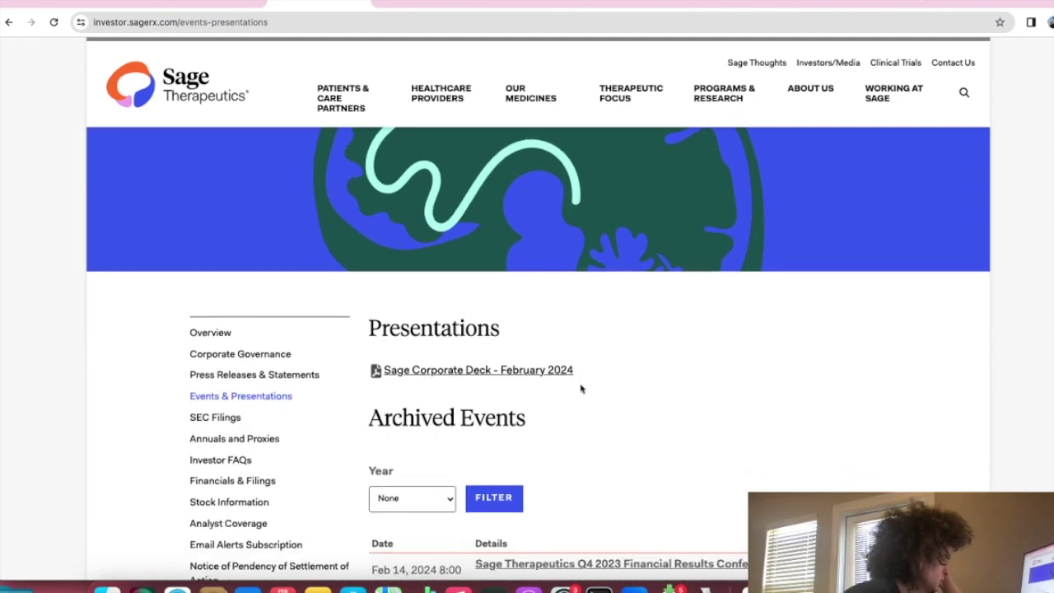
scroll(574, 384, "up", 3)
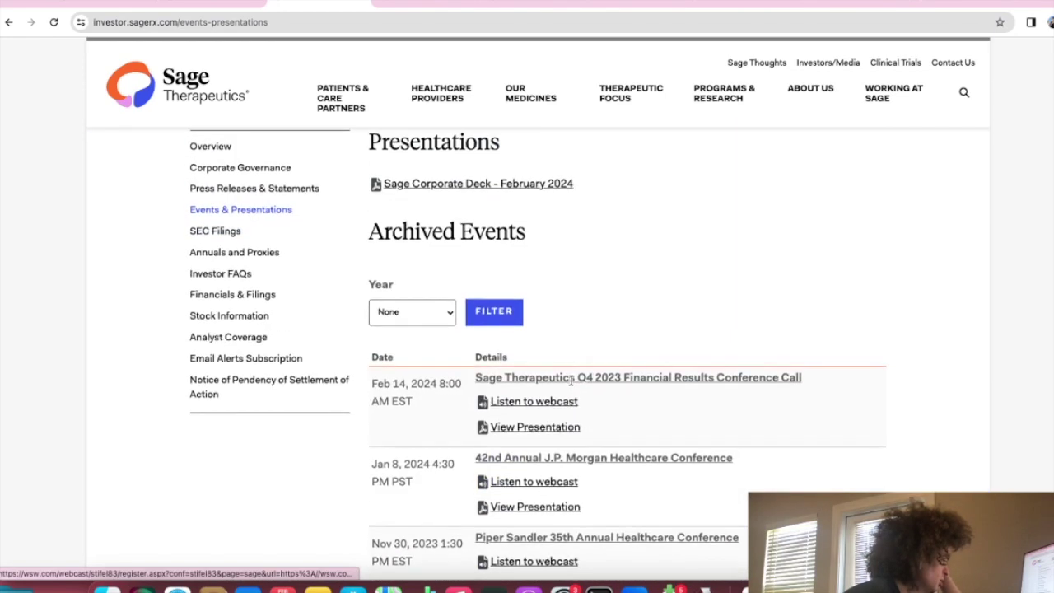
left_click(520, 510)
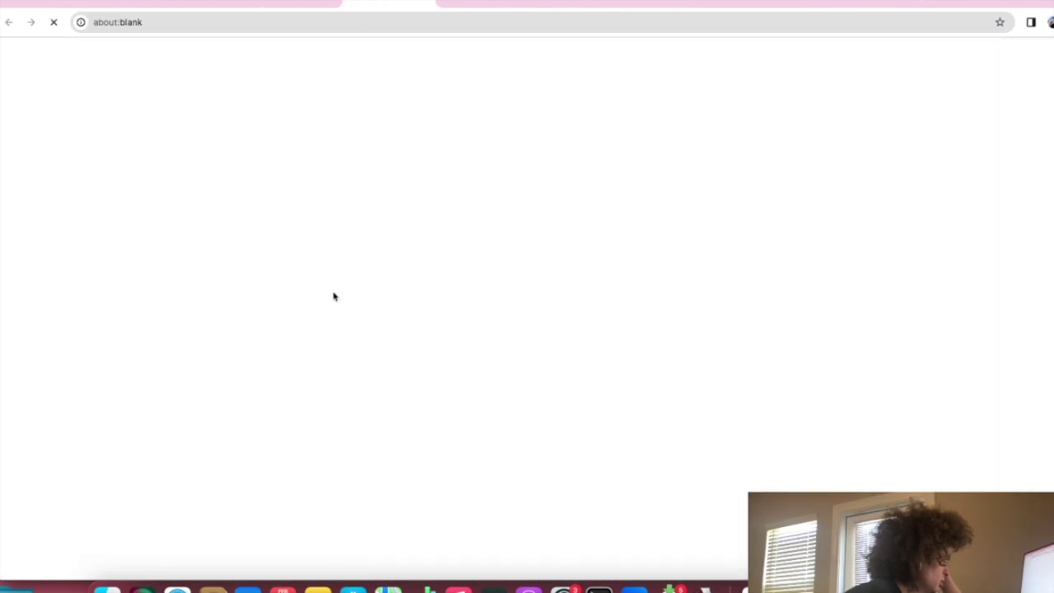
Step: Look through the presentation's pipeline, postpartum depression and dalzanemdor (SAGE-718) slides up to its clinical development program
scroll(215, 191, "down", 10)
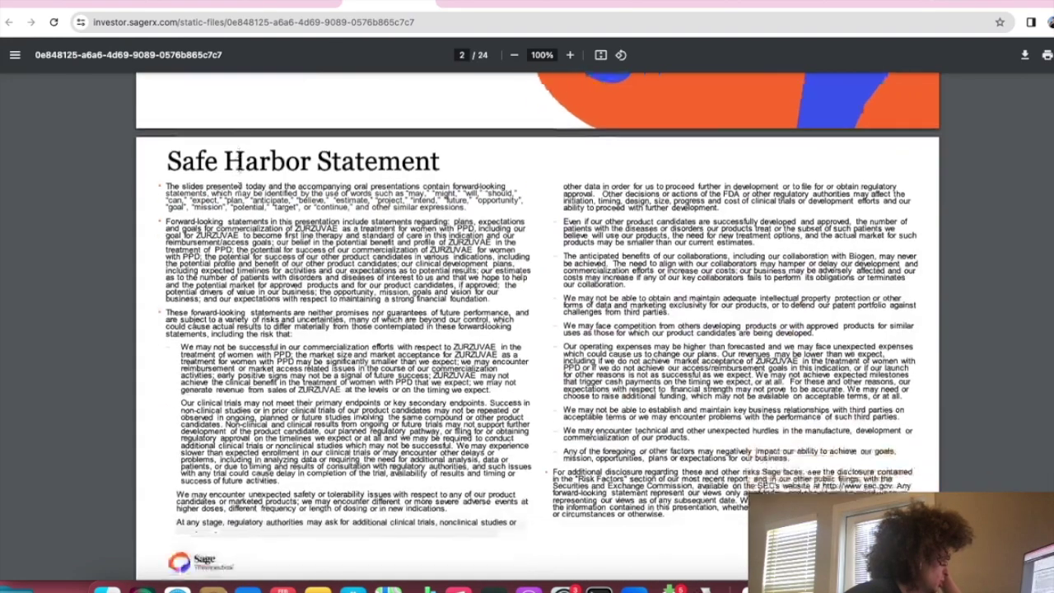
scroll(239, 189, "down", 20)
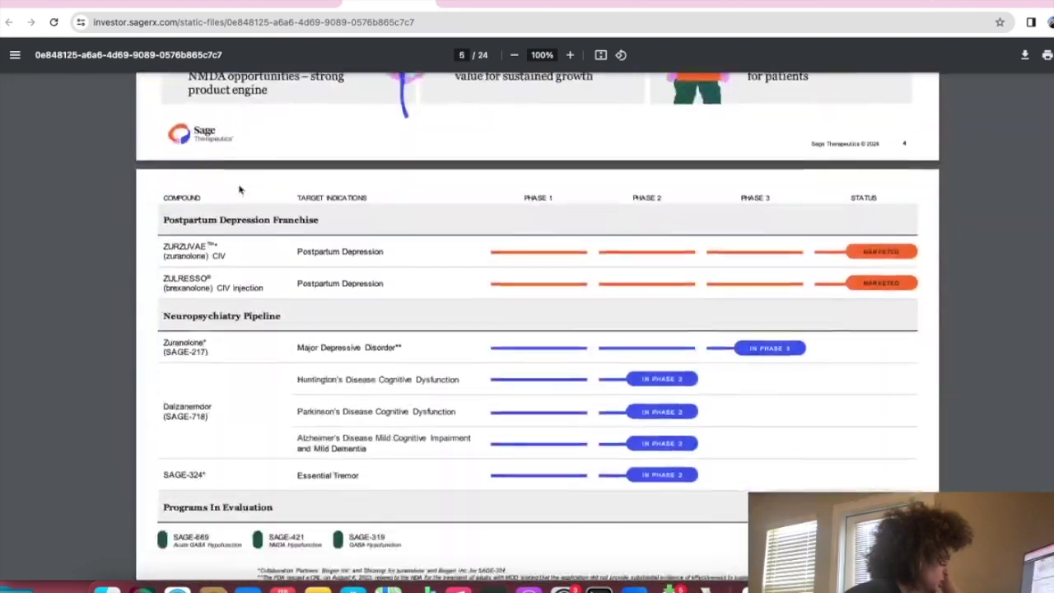
scroll(239, 189, "down", 20)
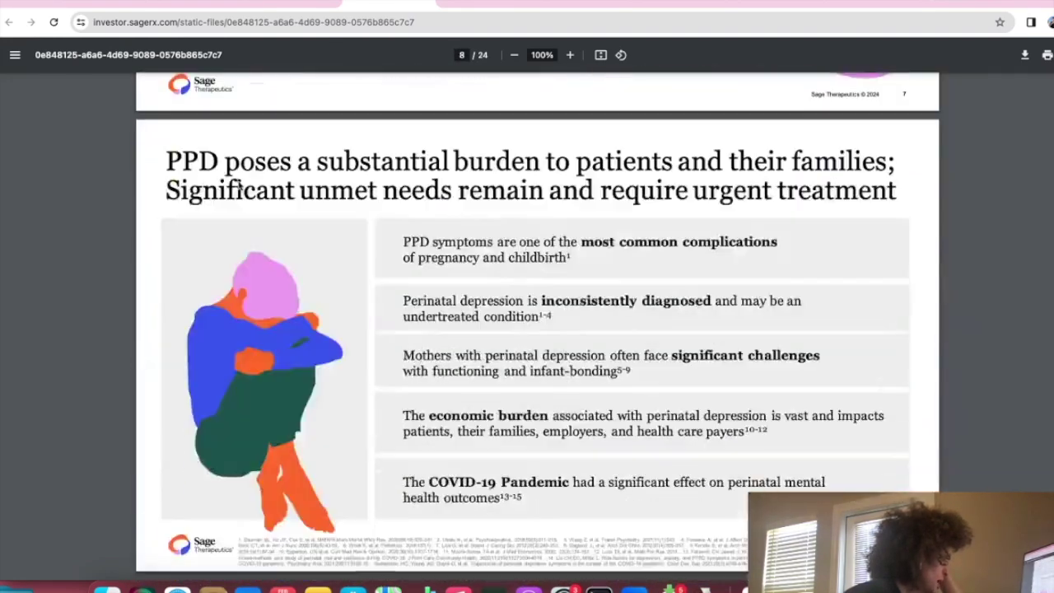
scroll(238, 184, "down", 20)
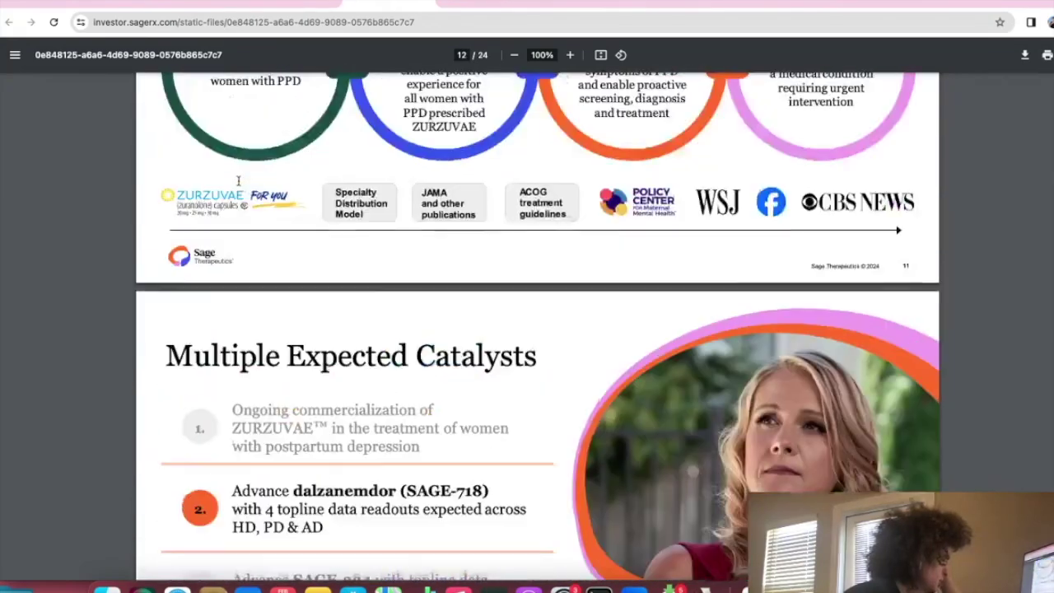
scroll(239, 183, "down", 20)
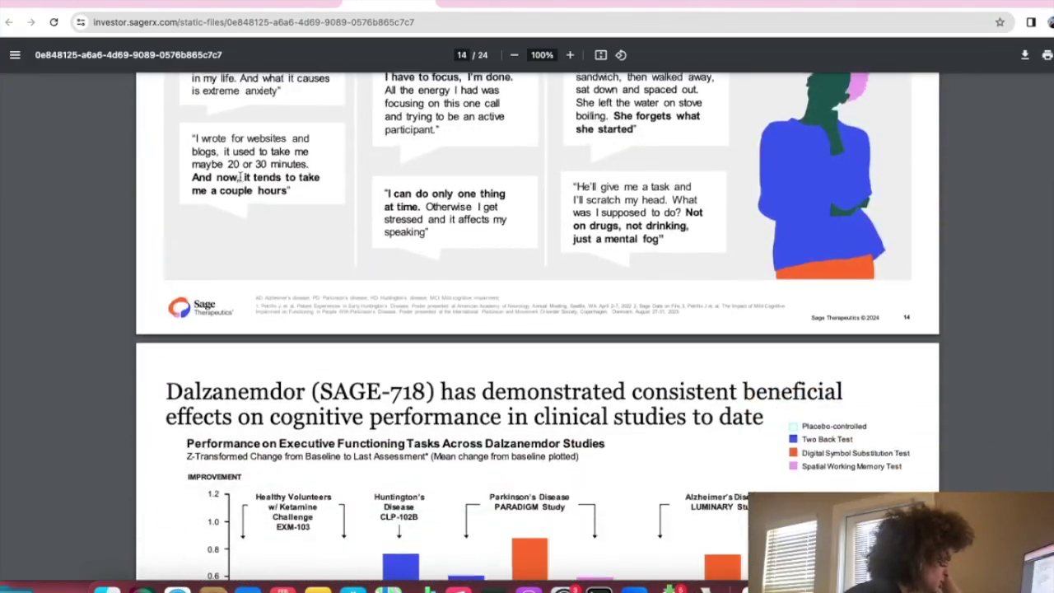
scroll(240, 180, "down", 8)
scroll(240, 179, "up", 11)
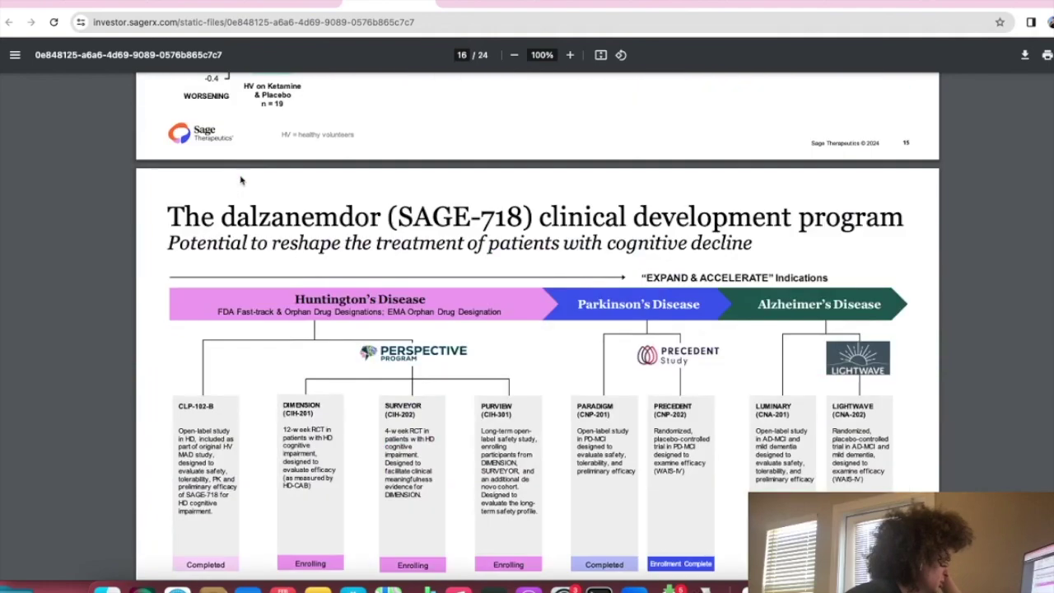
Step: Examine the SAGE-324 clinical development program, the Multiple Expected Catalysts slide and the anticipated events timeline on page 23
scroll(240, 179, "down", 20)
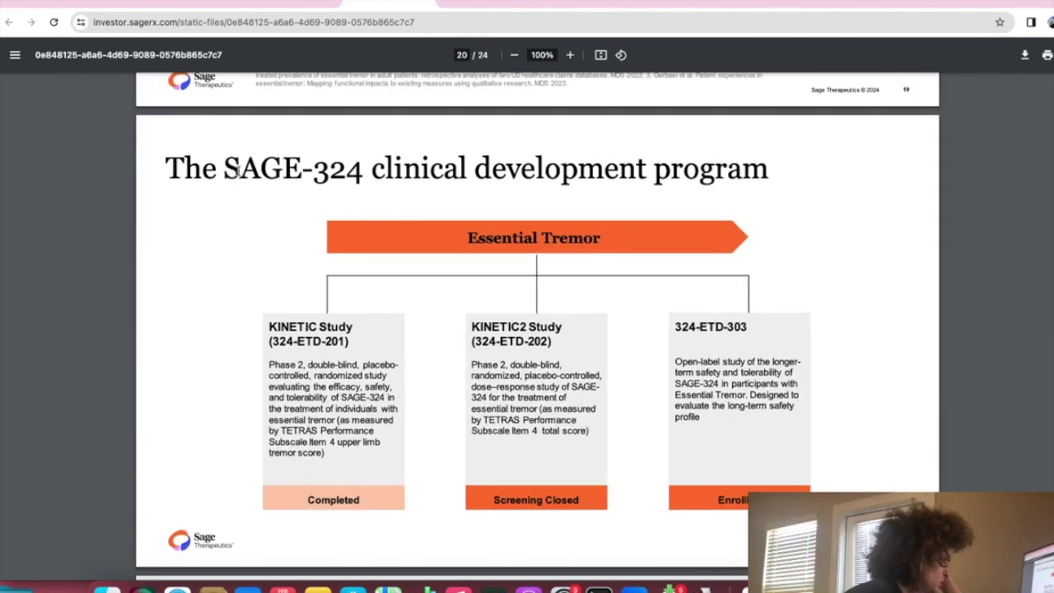
scroll(239, 172, "down", 9)
scroll(239, 175, "up", 3)
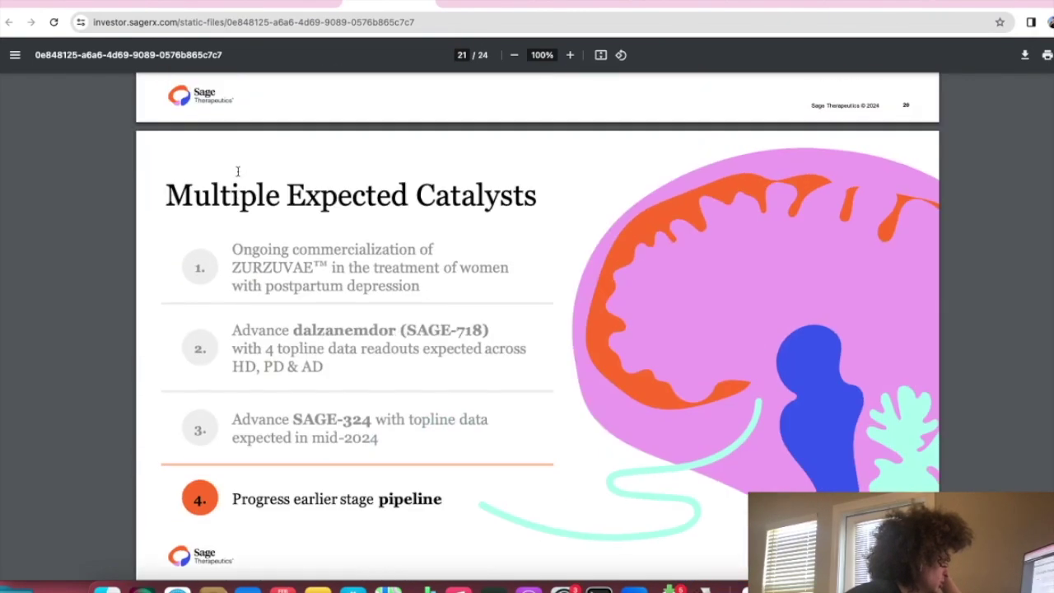
scroll(237, 172, "down", 12)
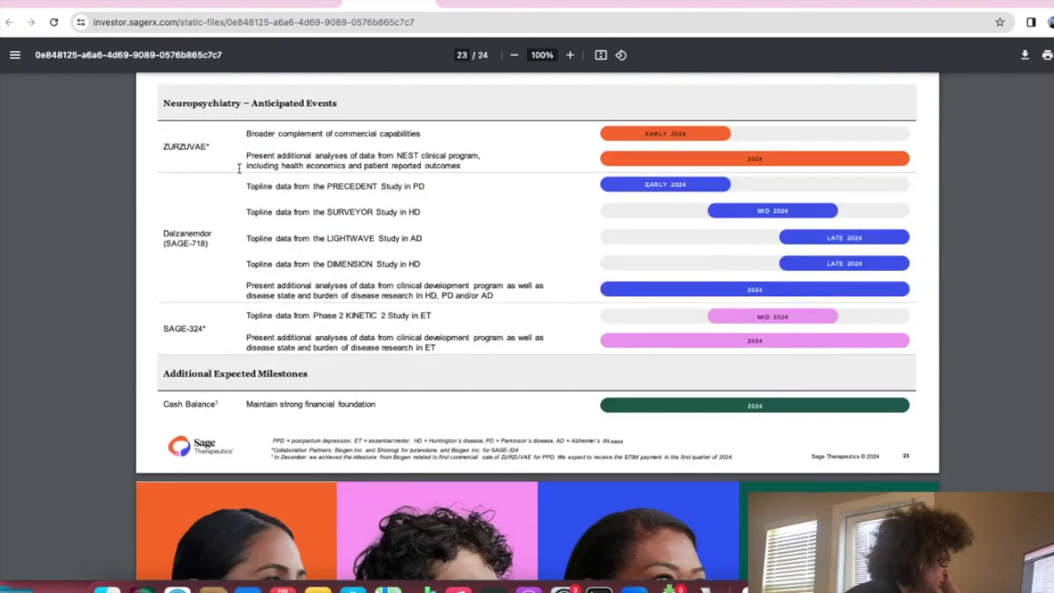
Step: Look over the Potential Value Creating Catalysts page again and continue to the presentation's closing mission slide
scroll(239, 168, "down", 2)
scroll(236, 169, "up", 3)
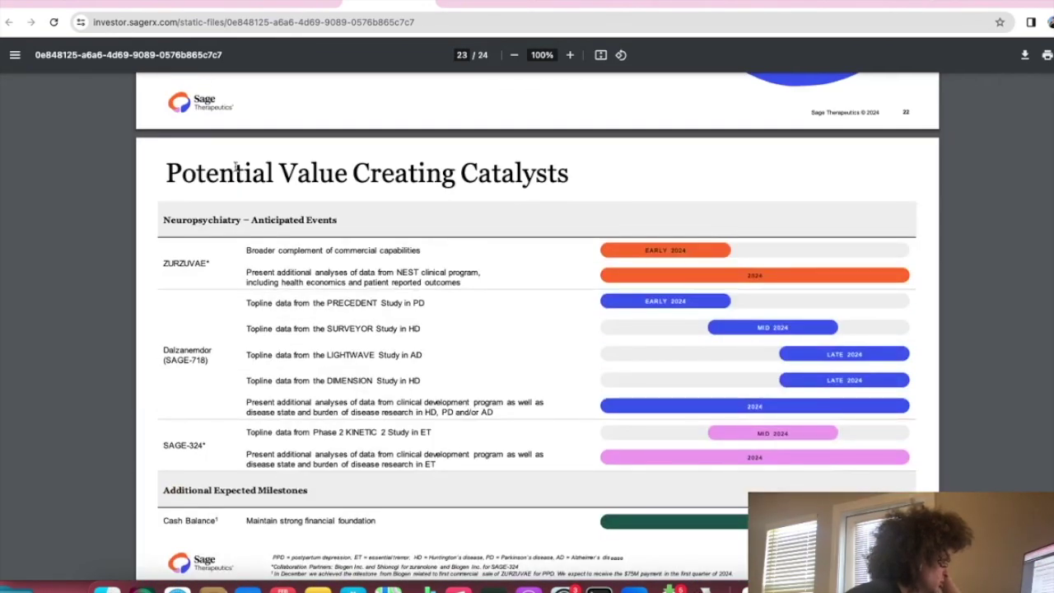
scroll(236, 168, "up", 2)
scroll(235, 170, "down", 7)
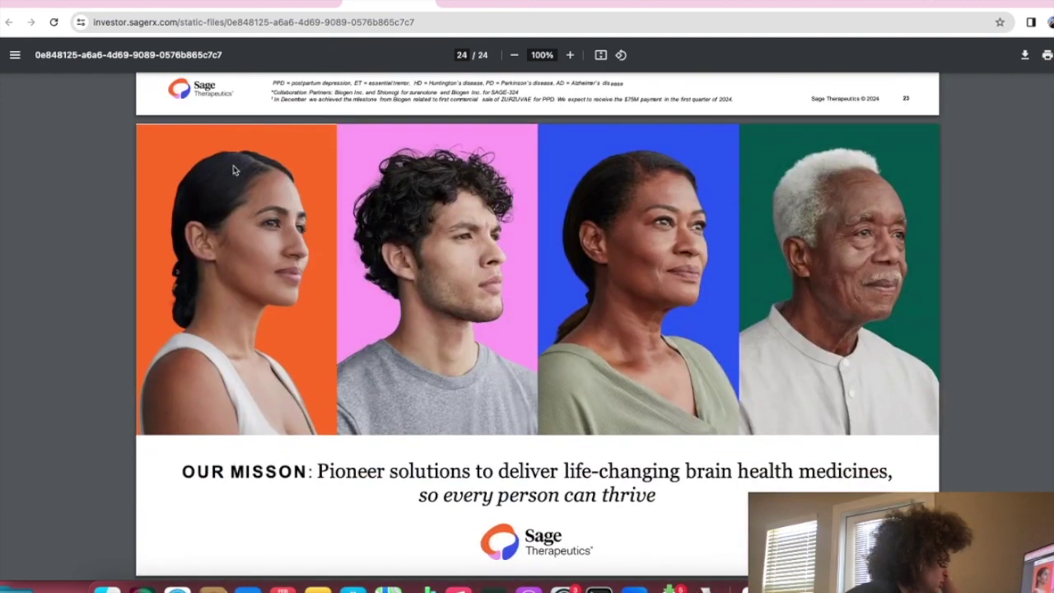
Step: Switch to the Q4 2023 results presentation and examine its dalzanemdor data timeline, financial results and Potential Value Creating Catalysts slides
left_click(267, 10)
left_click(173, 6)
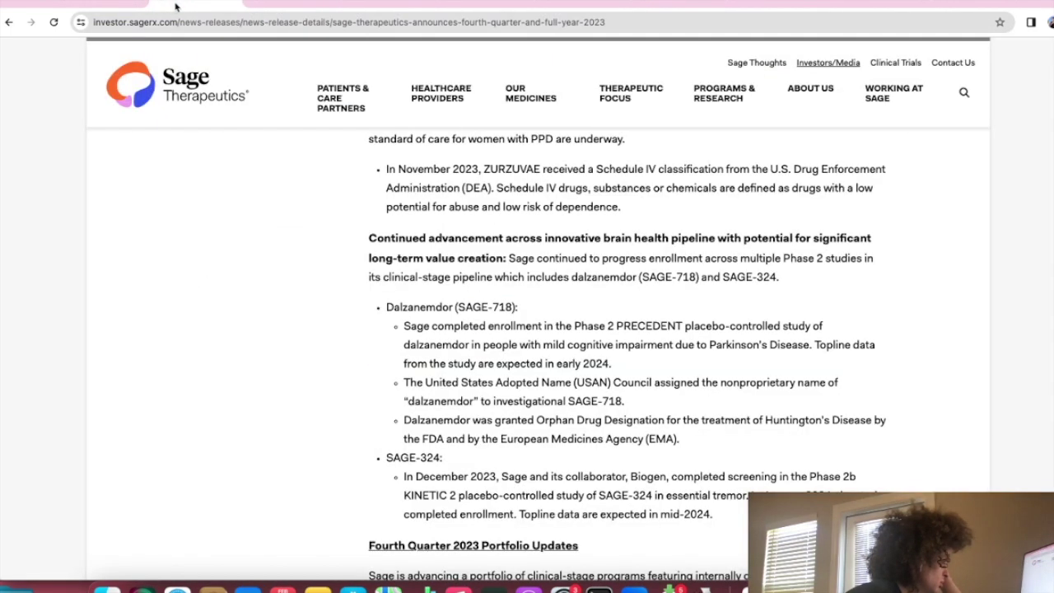
left_click(240, 6)
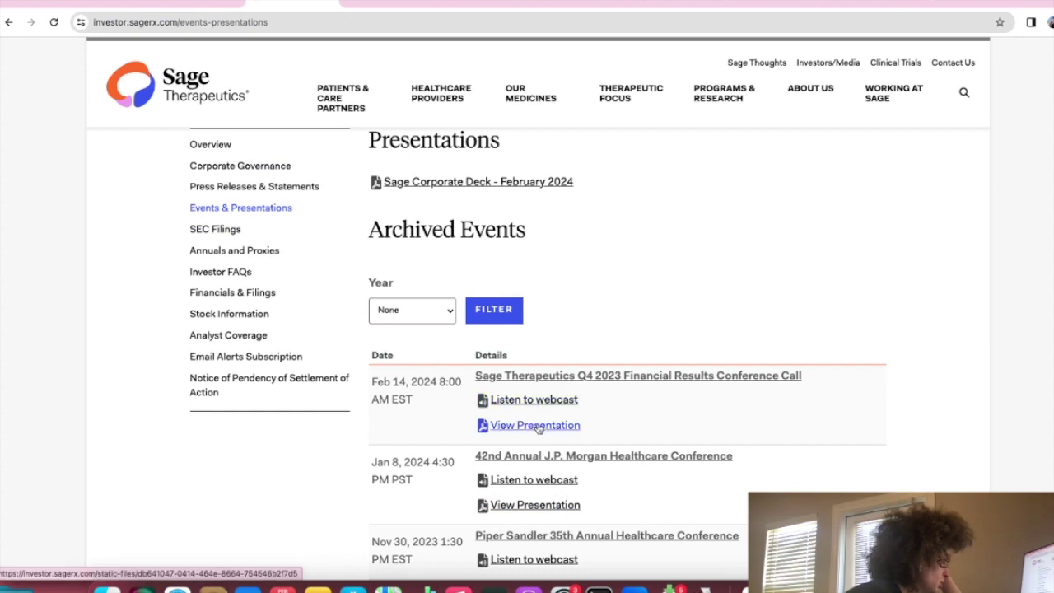
scroll(533, 414, "down", 3)
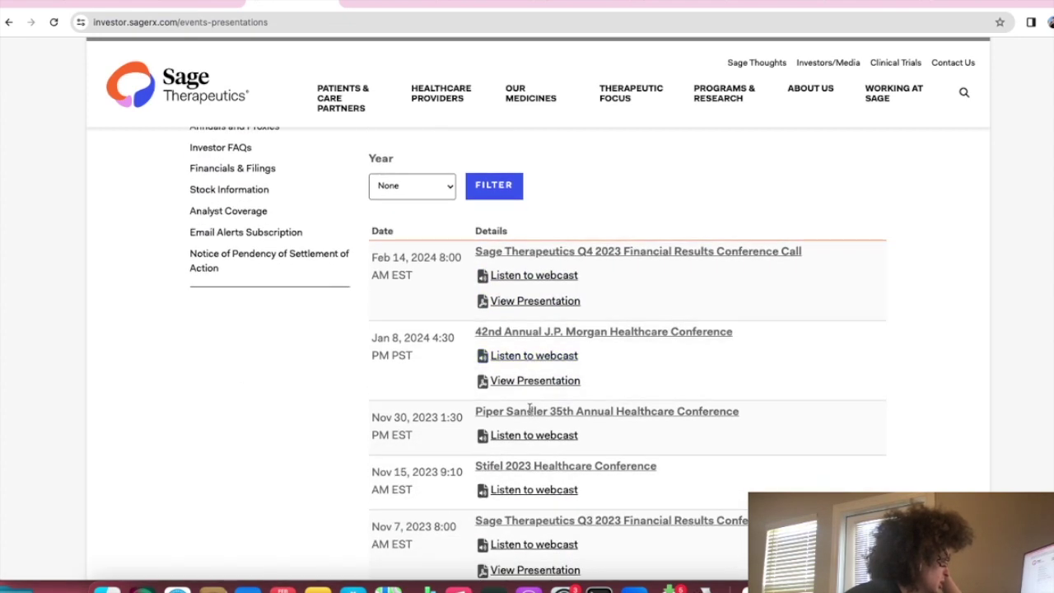
left_click(499, 5)
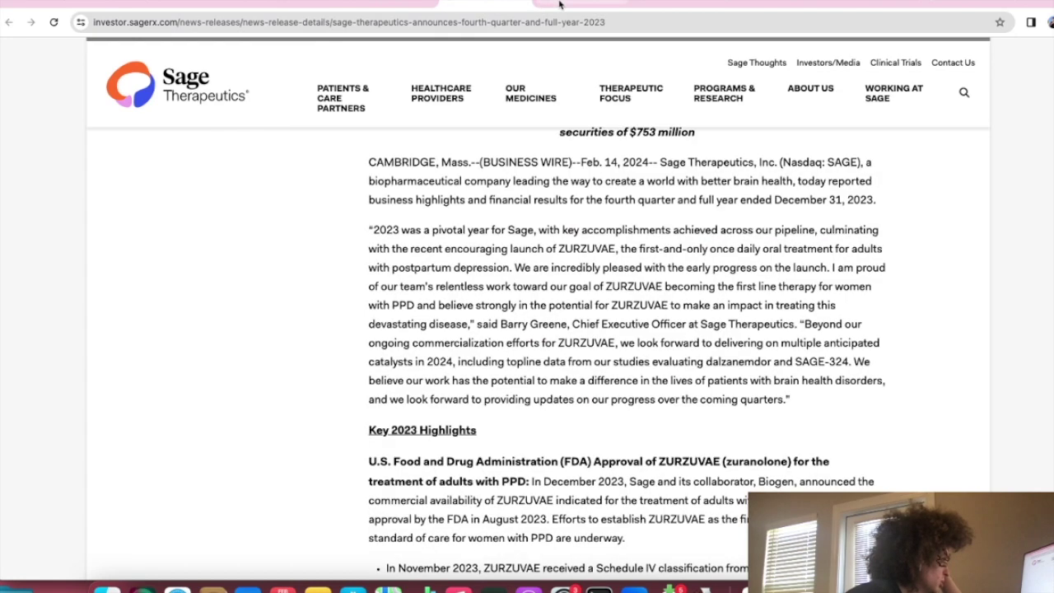
left_click(557, 5)
left_click(685, 3)
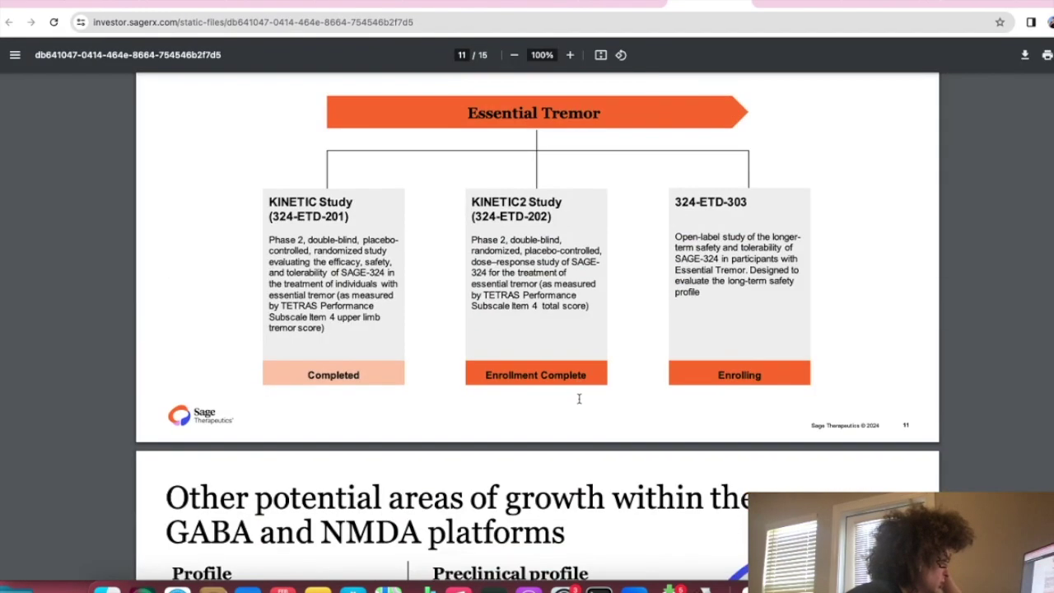
scroll(579, 399, "up", 6)
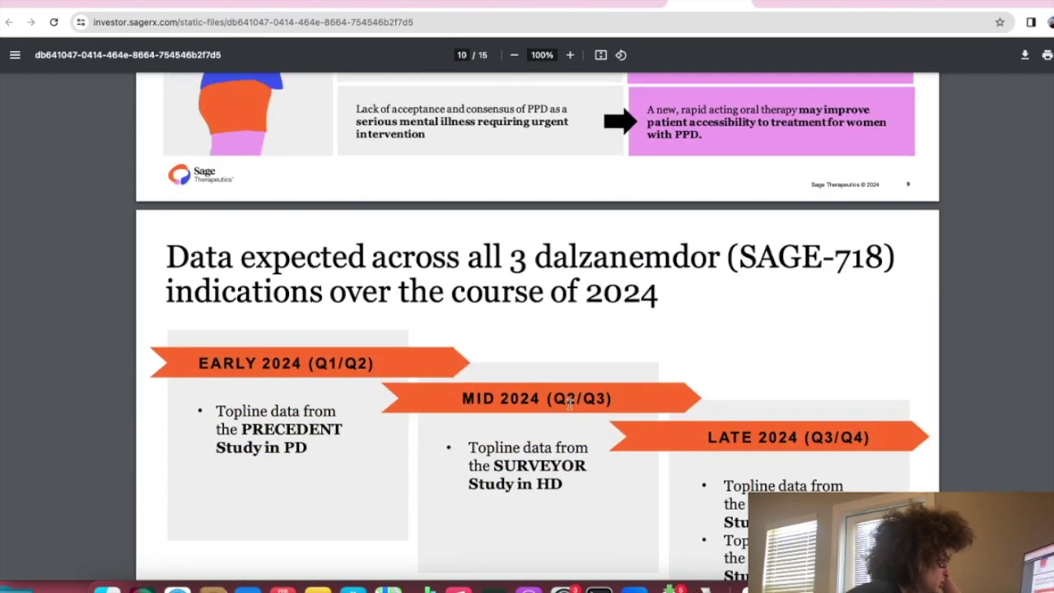
scroll(569, 407, "down", 15)
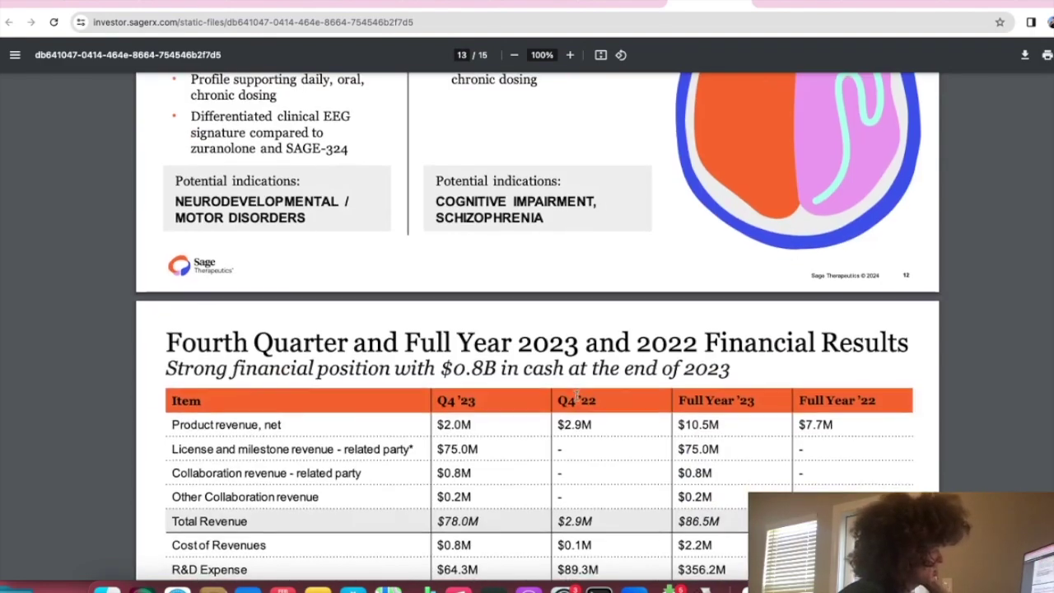
scroll(576, 393, "down", 8)
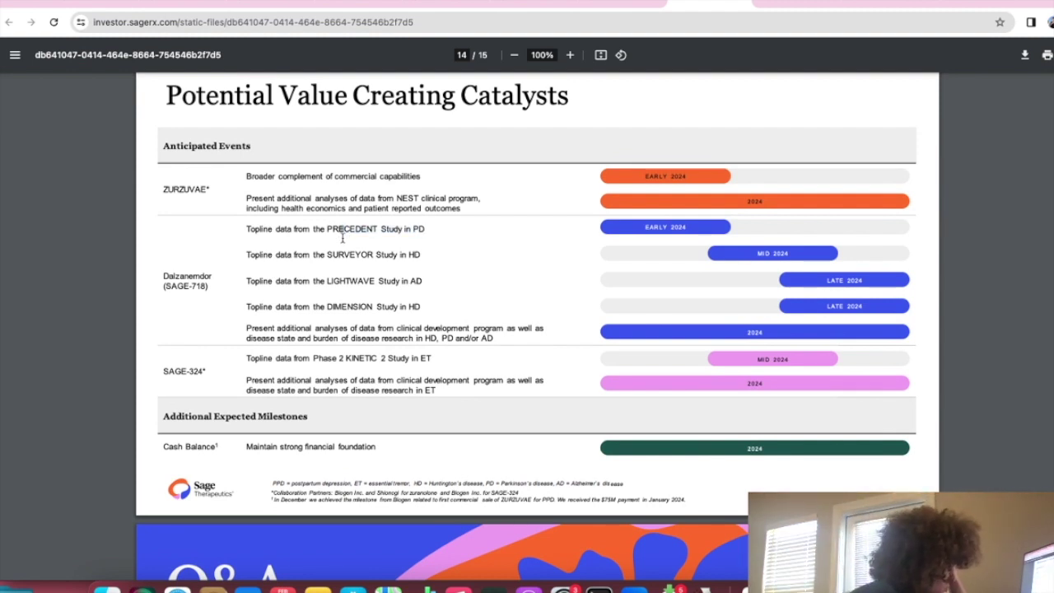
left_click(260, 5)
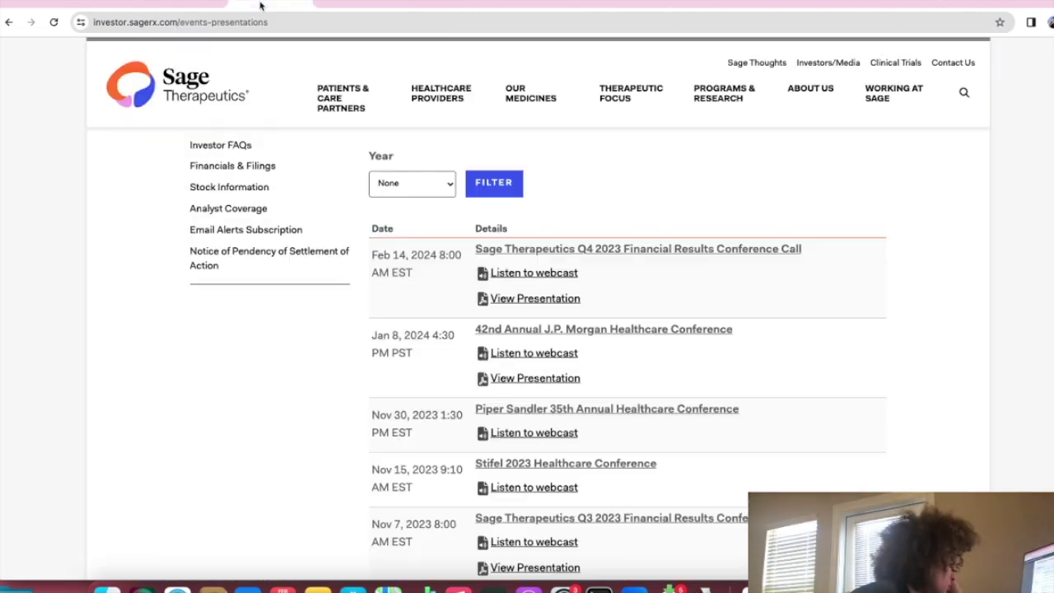
left_click(333, 5)
left_click(434, 5)
left_click(354, 5)
left_click(283, 4)
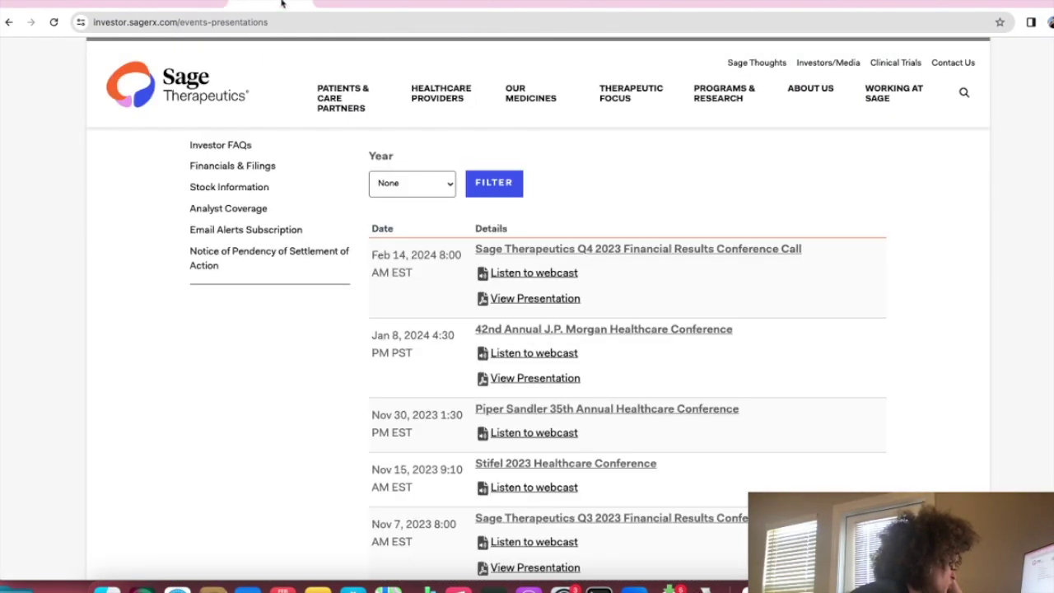
left_click(356, 5)
left_click(426, 5)
left_click(383, 5)
left_click(547, 5)
left_click(287, 4)
Step: Return to the J.P. Morgan presentation and examine the expected catalysts and the SAGE-319 and SAGE-421 profiles on pages 21 to 23
left_click(328, 6)
scroll(543, 369, "up", 5)
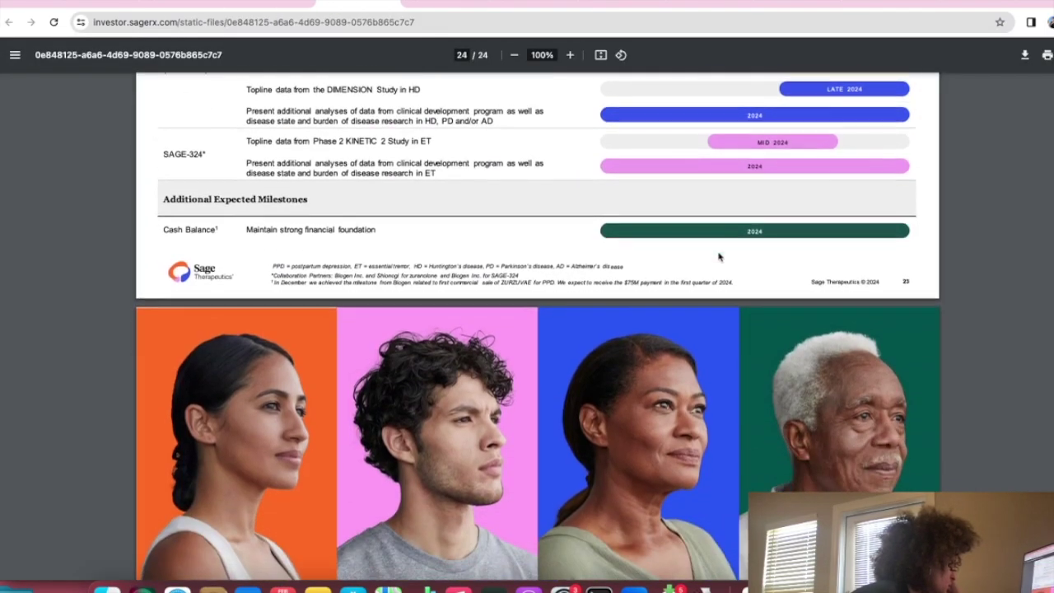
scroll(712, 272, "up", 9)
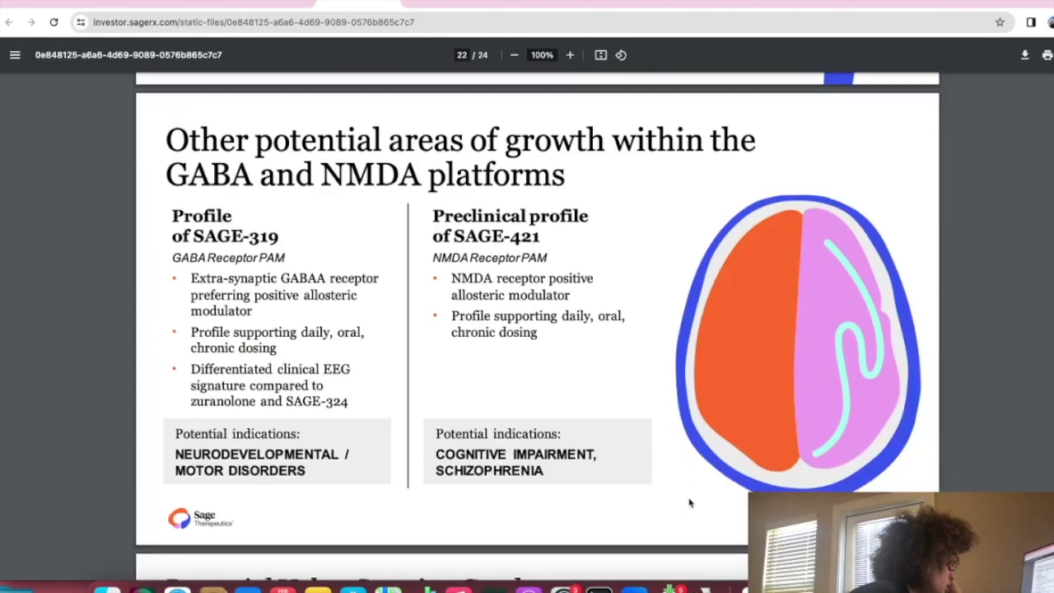
scroll(687, 502, "down", 4)
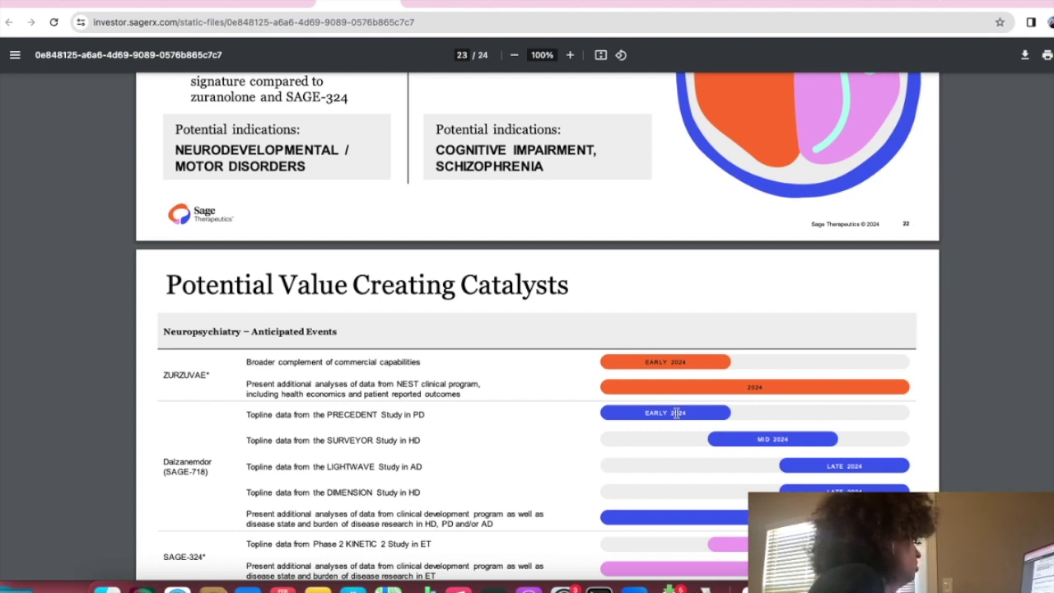
scroll(665, 395, "down", 3)
scroll(665, 394, "down", 5)
scroll(510, 452, "up", 15)
scroll(360, 520, "down", 1)
scroll(362, 519, "up", 3)
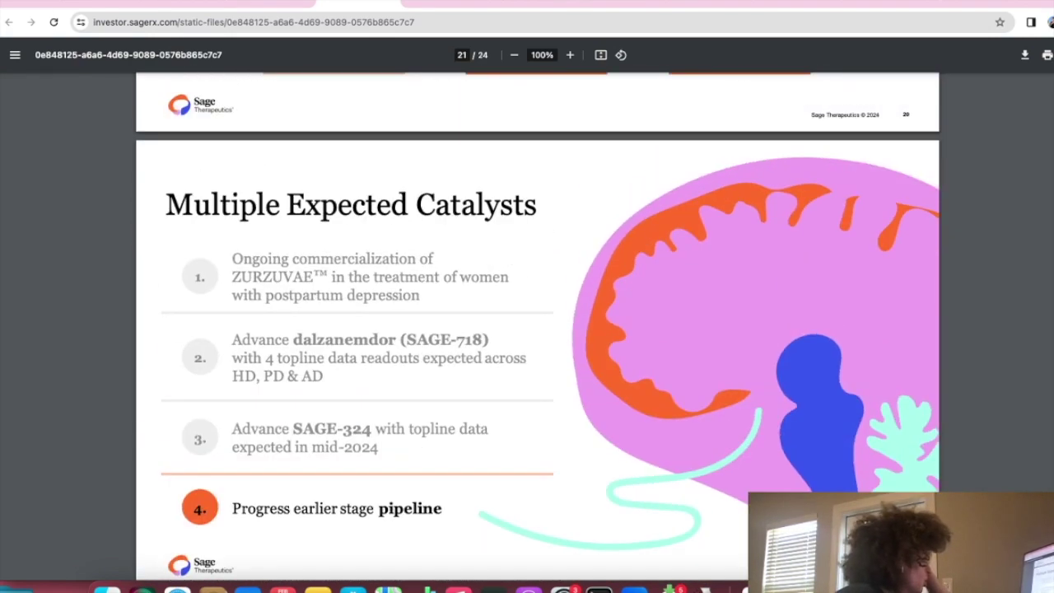
Step: Switch to the Excel valuation model and test dalzanemdor (SAGE-718) success probabilities of 20% and 25%
left_click(752, 588)
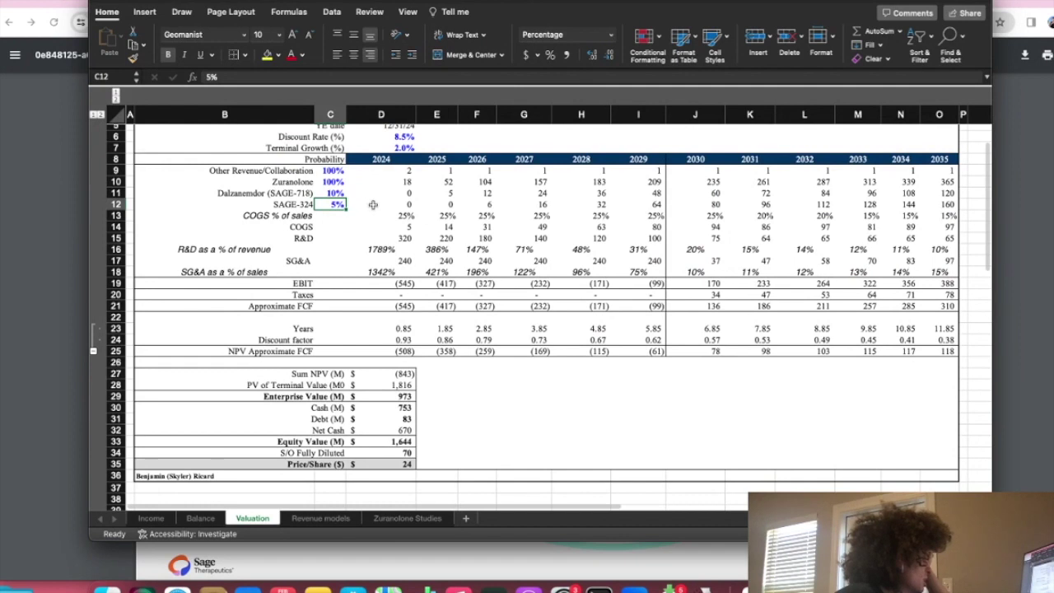
left_click(344, 195)
type("20")
key("Return")
key("Up")
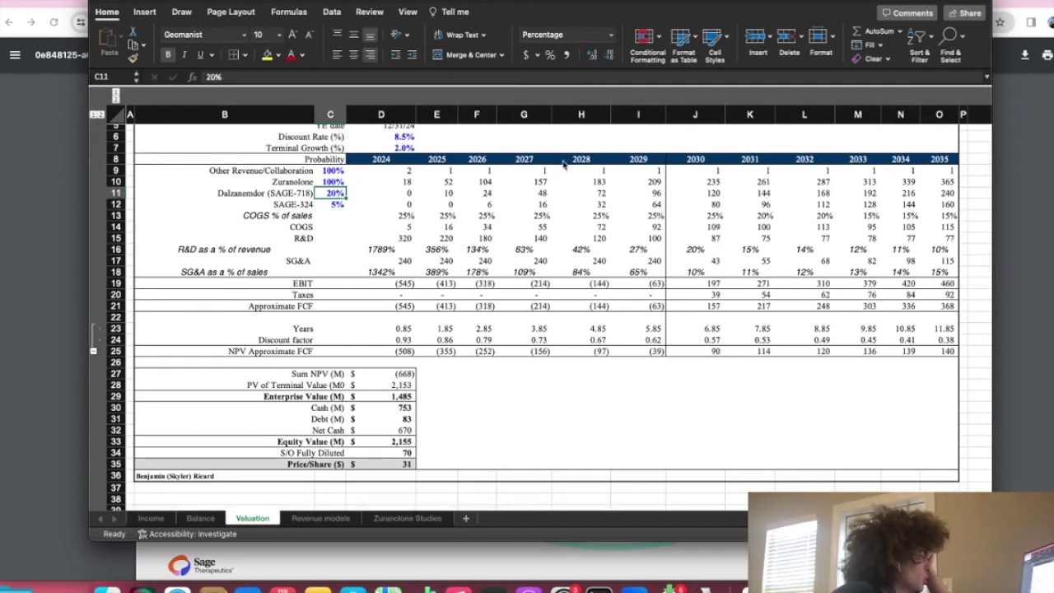
type("25")
key("Return")
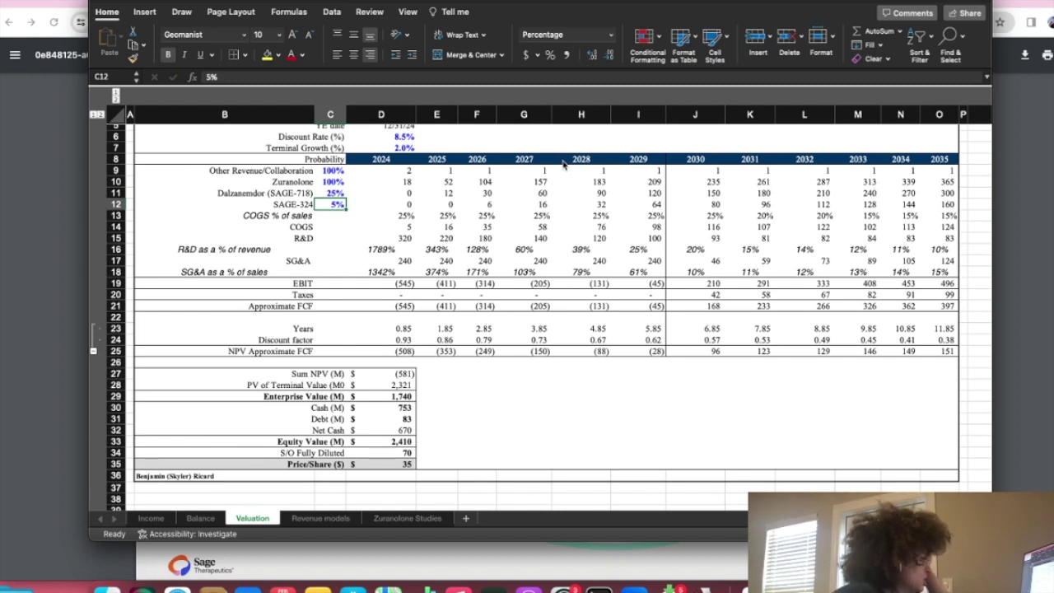
Step: Test DCF discount rates of 10% and 7%, and set the rate back to 8.5%
scroll(494, 165, "up", 2)
left_click(385, 164)
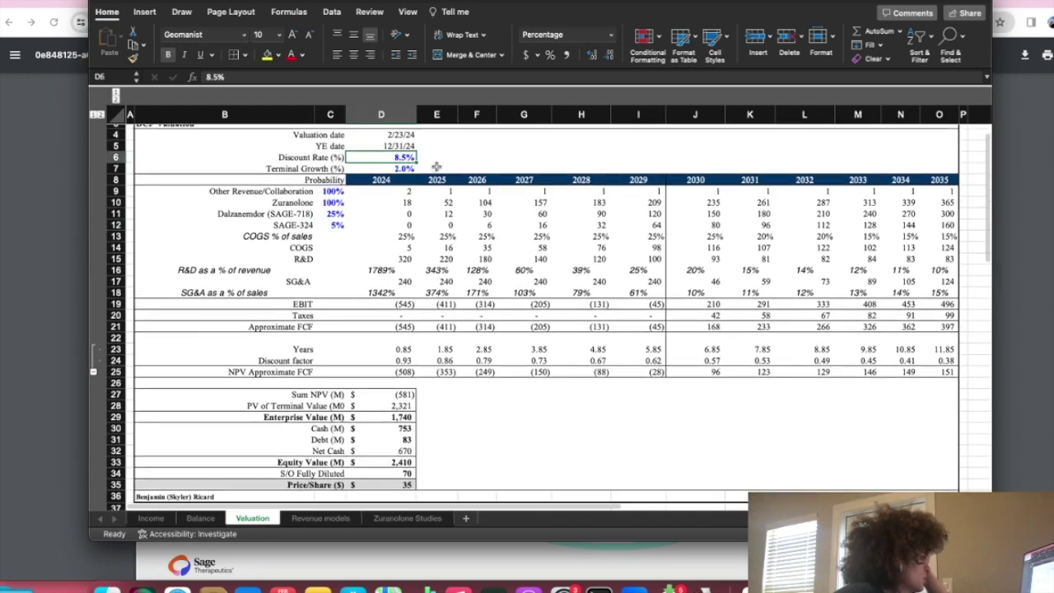
type("10")
key("Return")
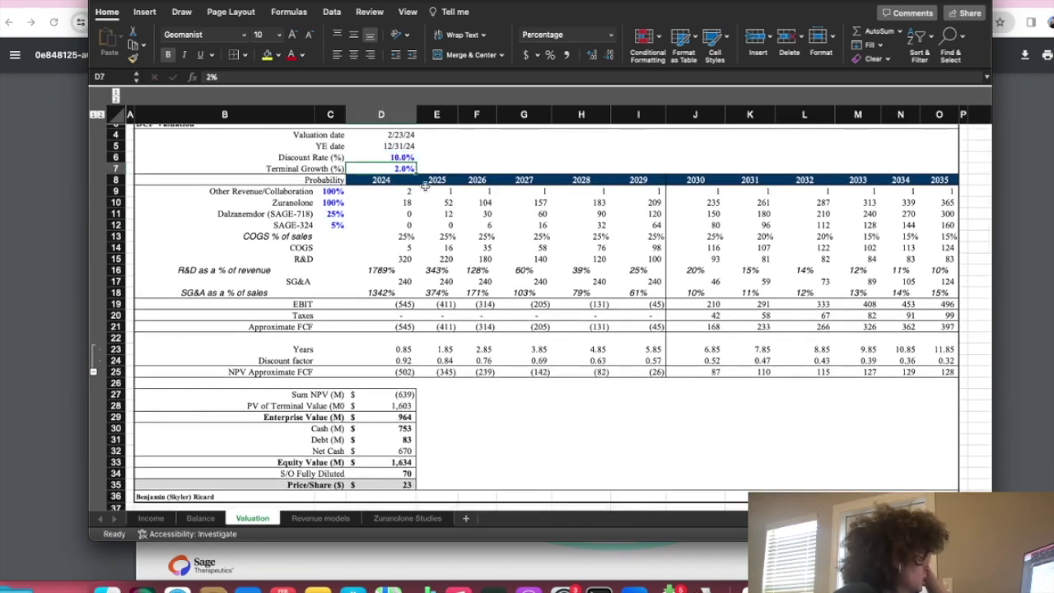
left_click(398, 159)
type("7")
key("Return")
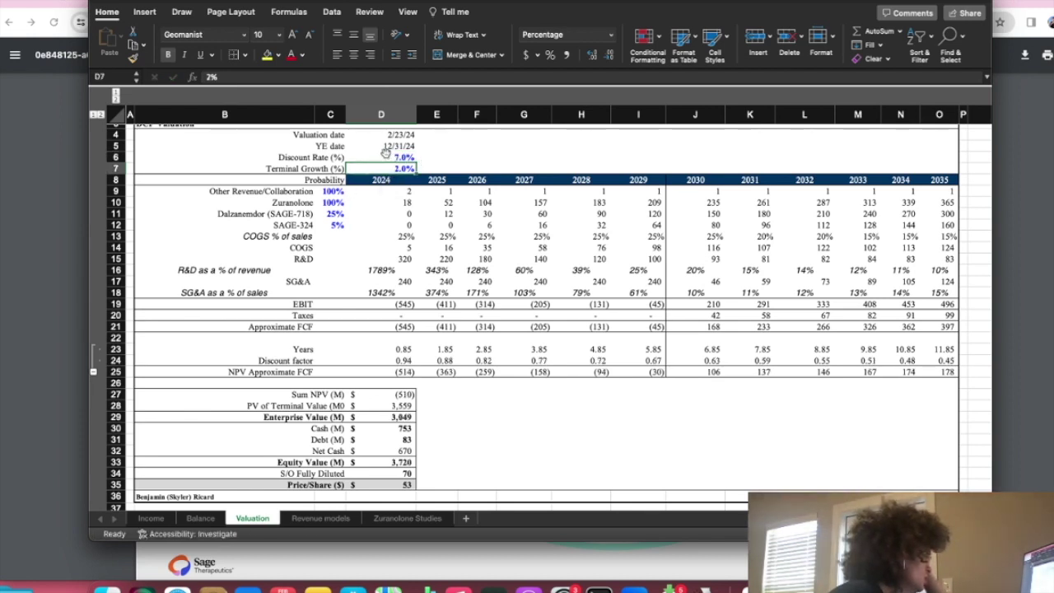
left_click(391, 160)
type("8.5")
key("Return")
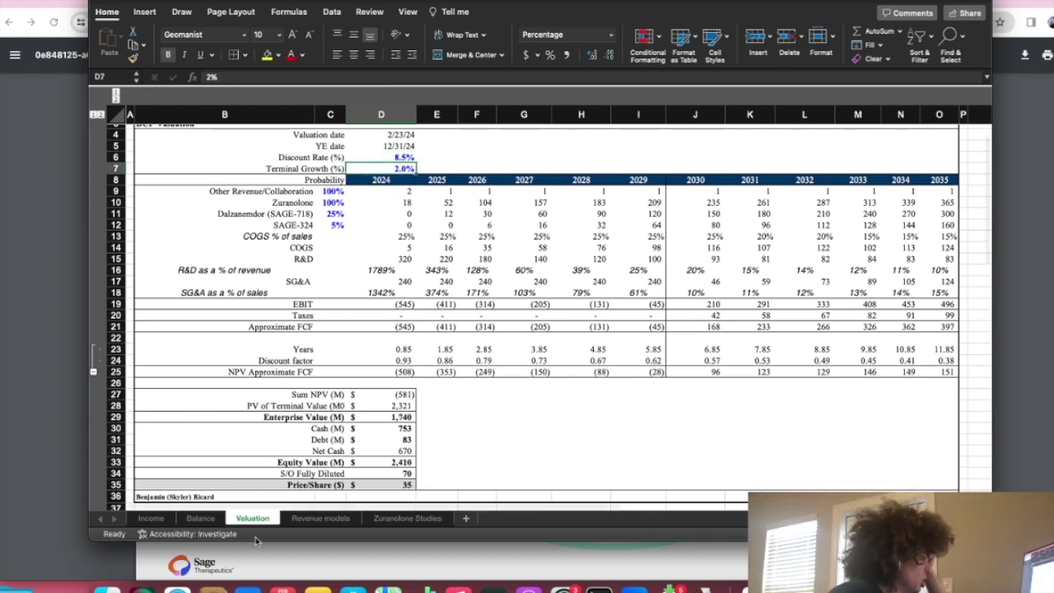
Step: Check the terminal growth rate and the price-per-share formula, and review the DCF results
left_click(383, 484)
left_click(398, 169)
left_click(403, 486)
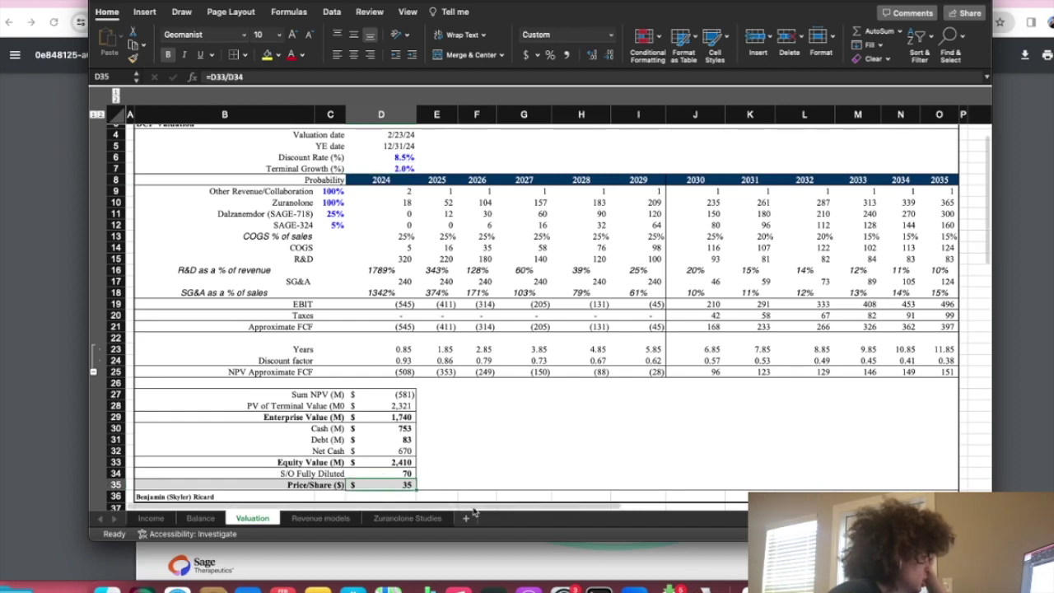
scroll(456, 481, "down", 2)
scroll(446, 461, "down", 5)
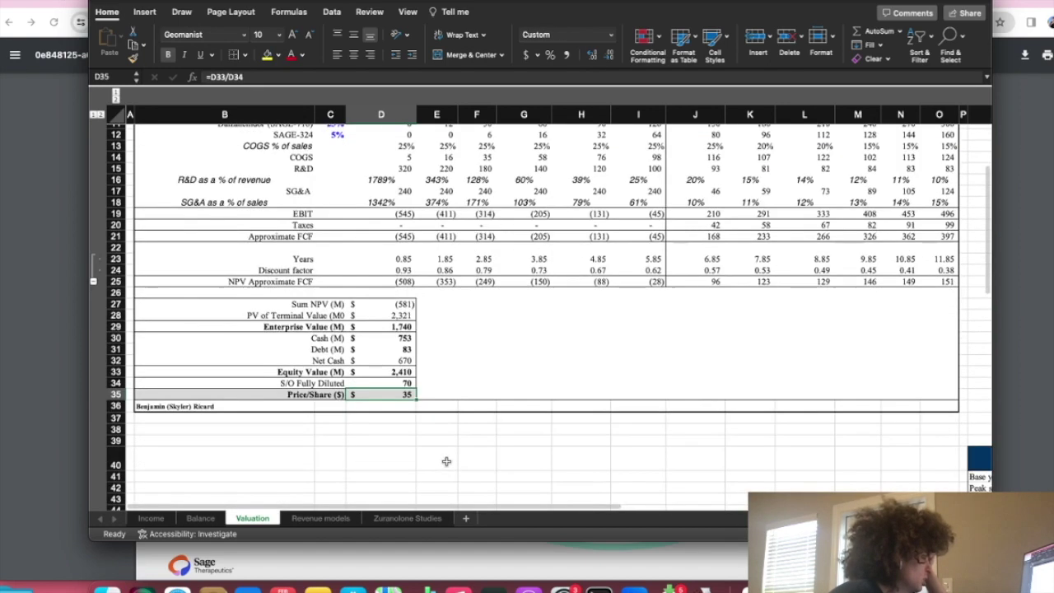
scroll(469, 470, "up", 4)
scroll(465, 467, "up", 4)
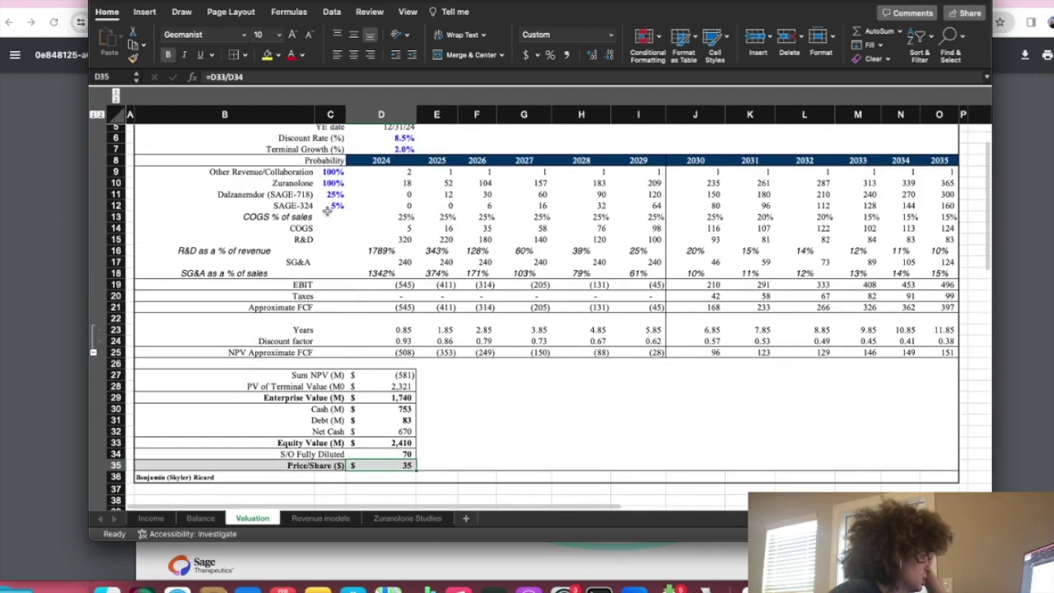
Step: Set the dalzanemdor (SAGE-718) probability back to 10%
left_click(332, 196)
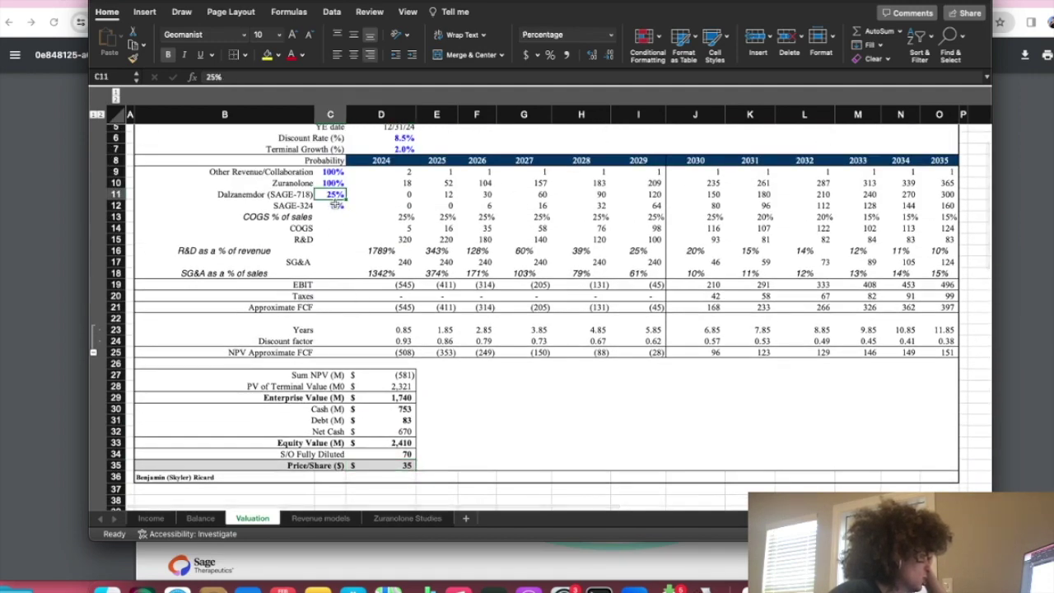
type("10")
key("Return")
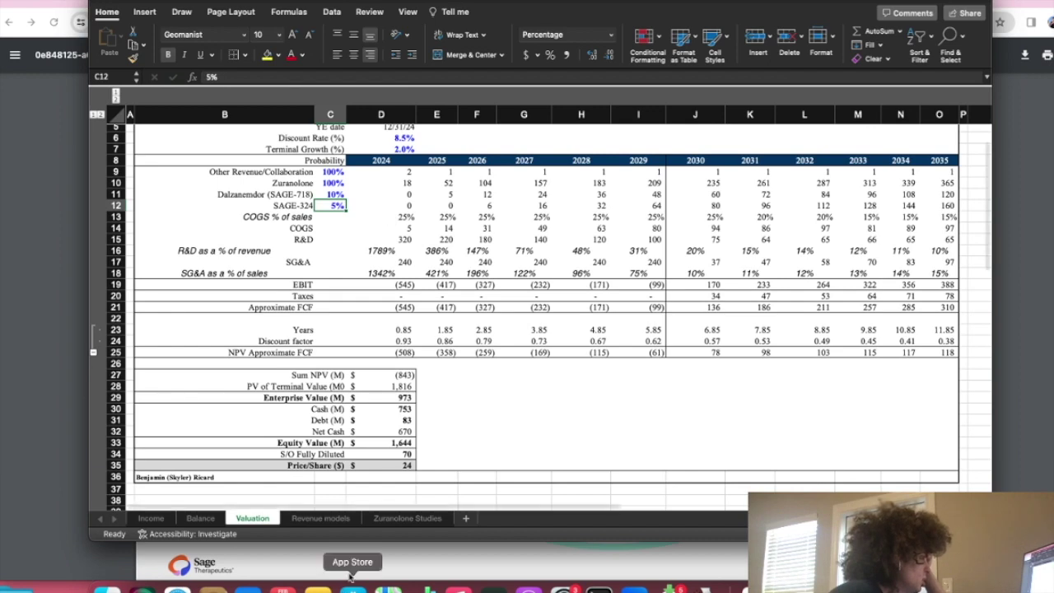
Step: Examine the per-drug value table and the Platform value in the Valuation Summary, and go back to the DCF
scroll(449, 455, "down", 7)
scroll(467, 494, "right", 10)
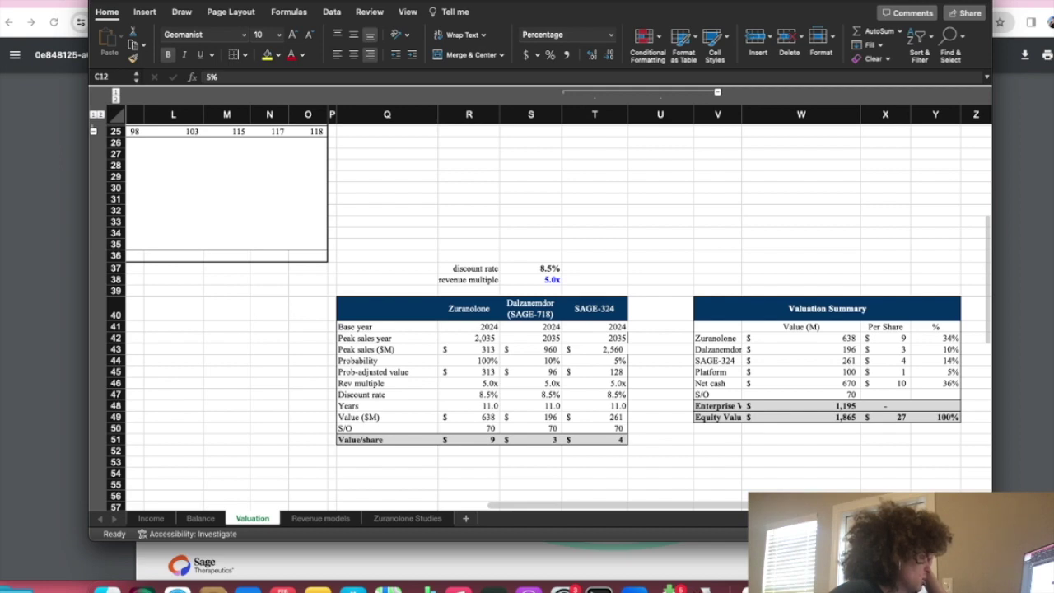
left_click(834, 372)
scroll(576, 539, "left", 5)
scroll(577, 540, "left", 5)
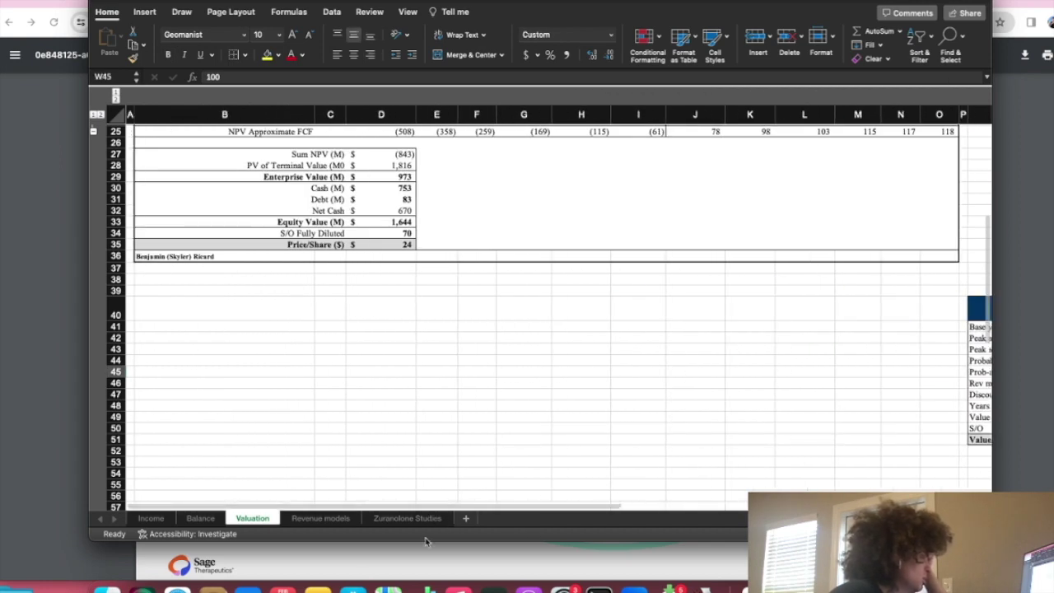
scroll(404, 395, "up", 6)
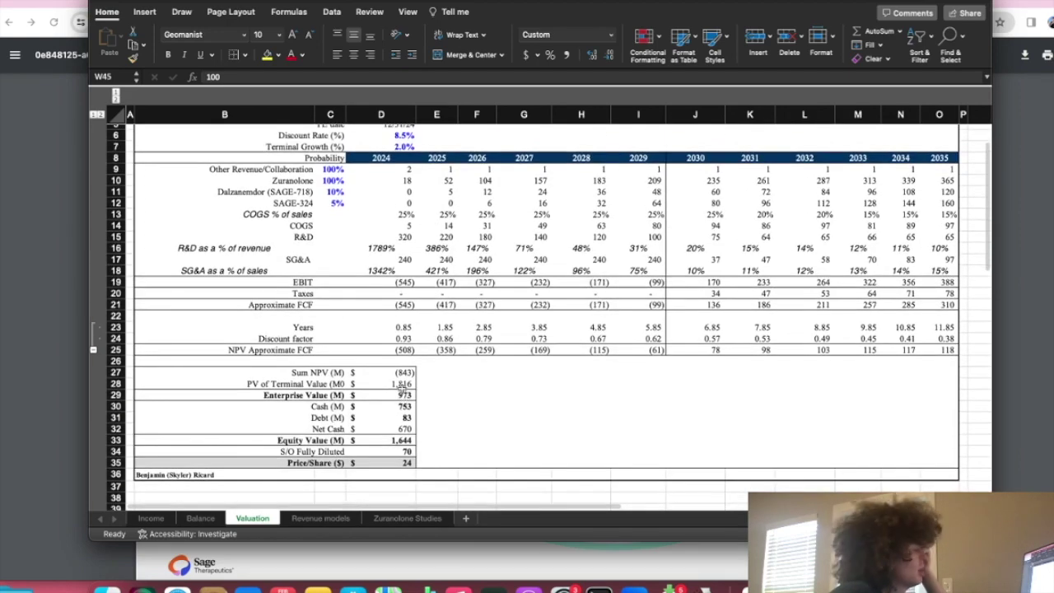
Step: Switch to the J.P. Morgan presentation in the browser and review the page on other GABA and NMDA growth areas
left_click(419, 566)
scroll(407, 527, "down", 5)
scroll(394, 516, "down", 8)
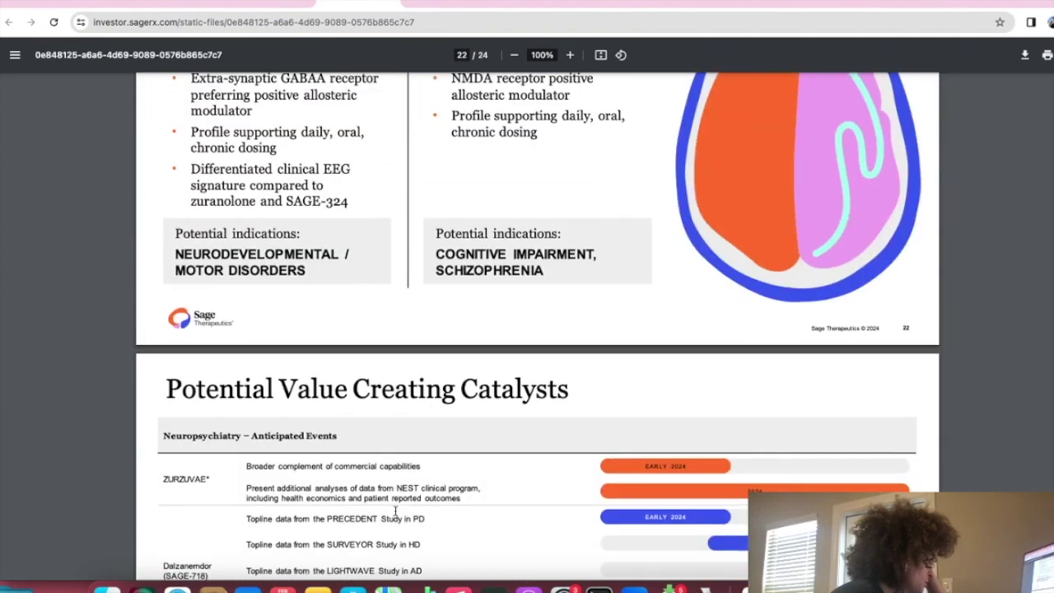
scroll(390, 493, "up", 4)
scroll(354, 408, "up", 2)
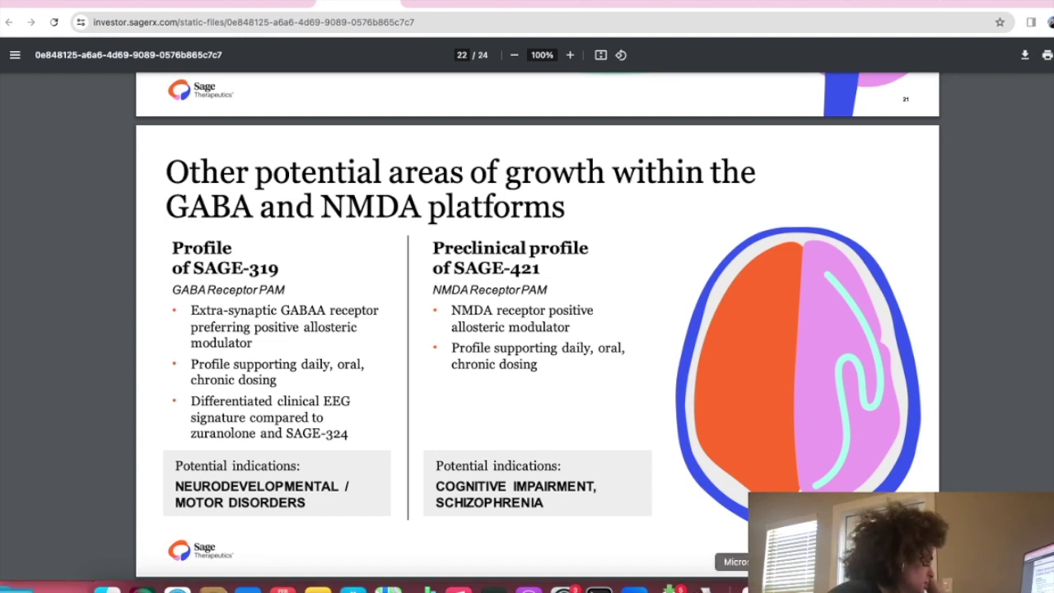
Step: Return to the Excel valuation model and look over the DCF from its assumptions to the price per share
left_click(732, 586)
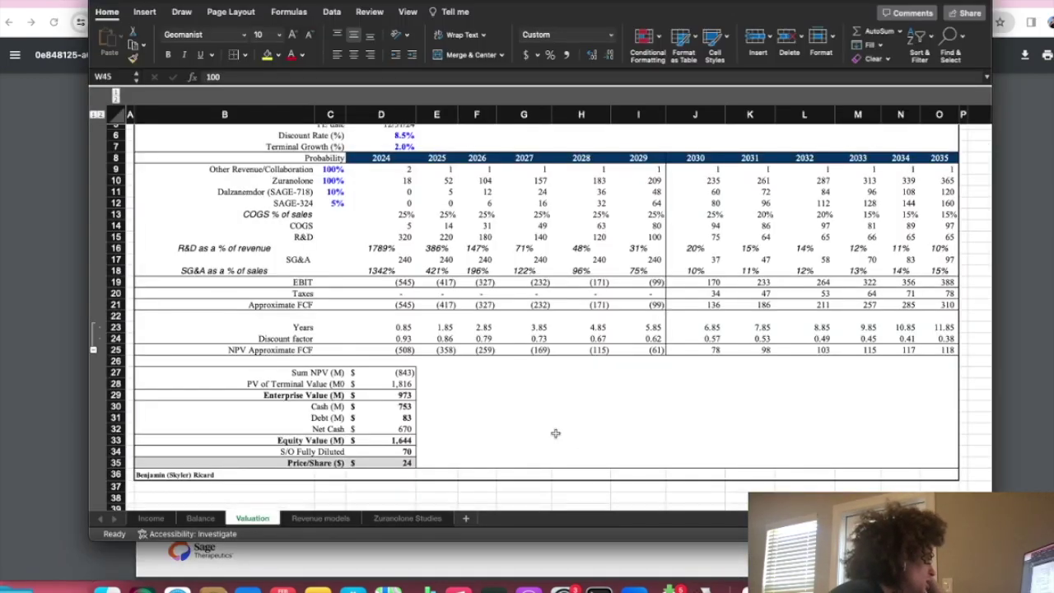
scroll(555, 433, "down", 3)
scroll(554, 430, "up", 5)
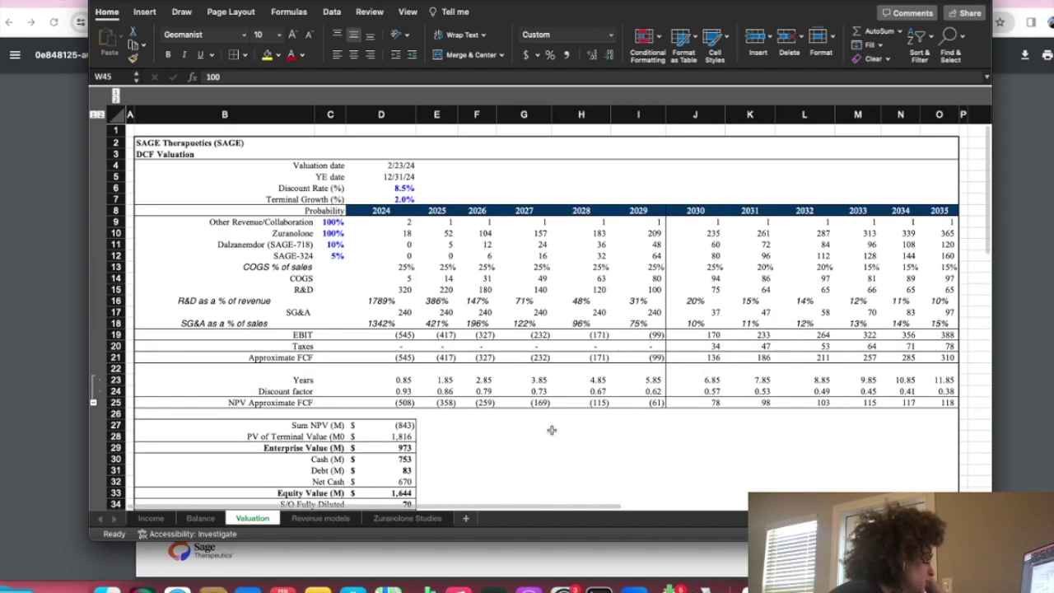
scroll(550, 430, "down", 3)
scroll(549, 426, "up", 1)
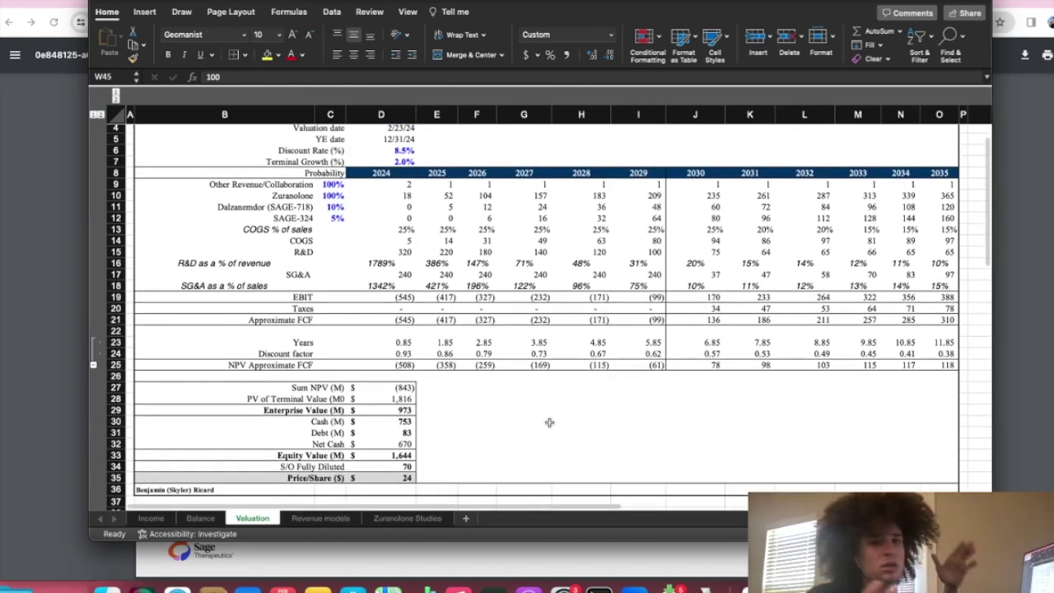